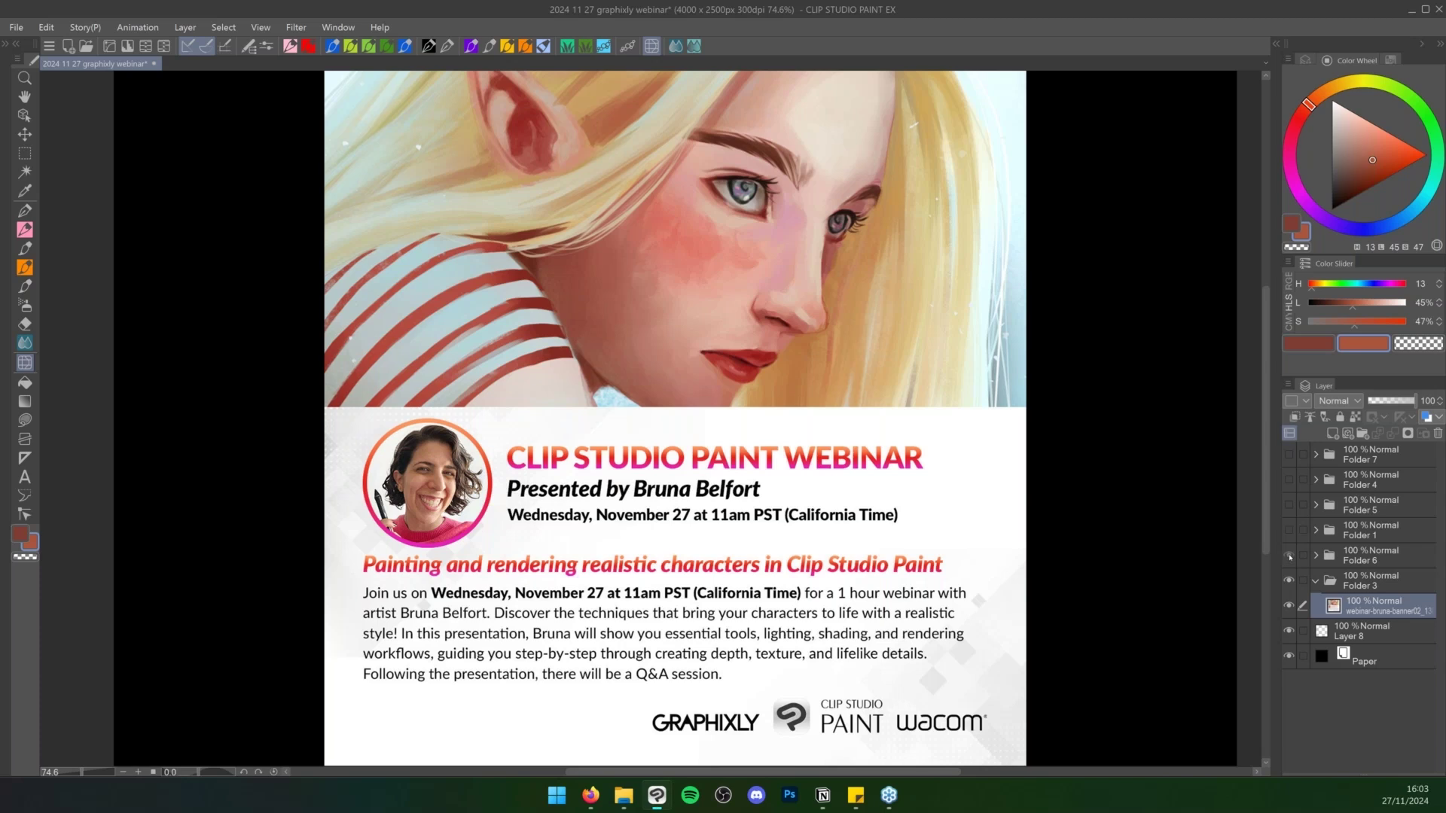
Make Folder 6 visible and add a new layer directly above it for brush annotations
{"action": "left_click", "coordinate": [1289, 556]}
{"action": "left_click", "coordinate": [1366, 555]}
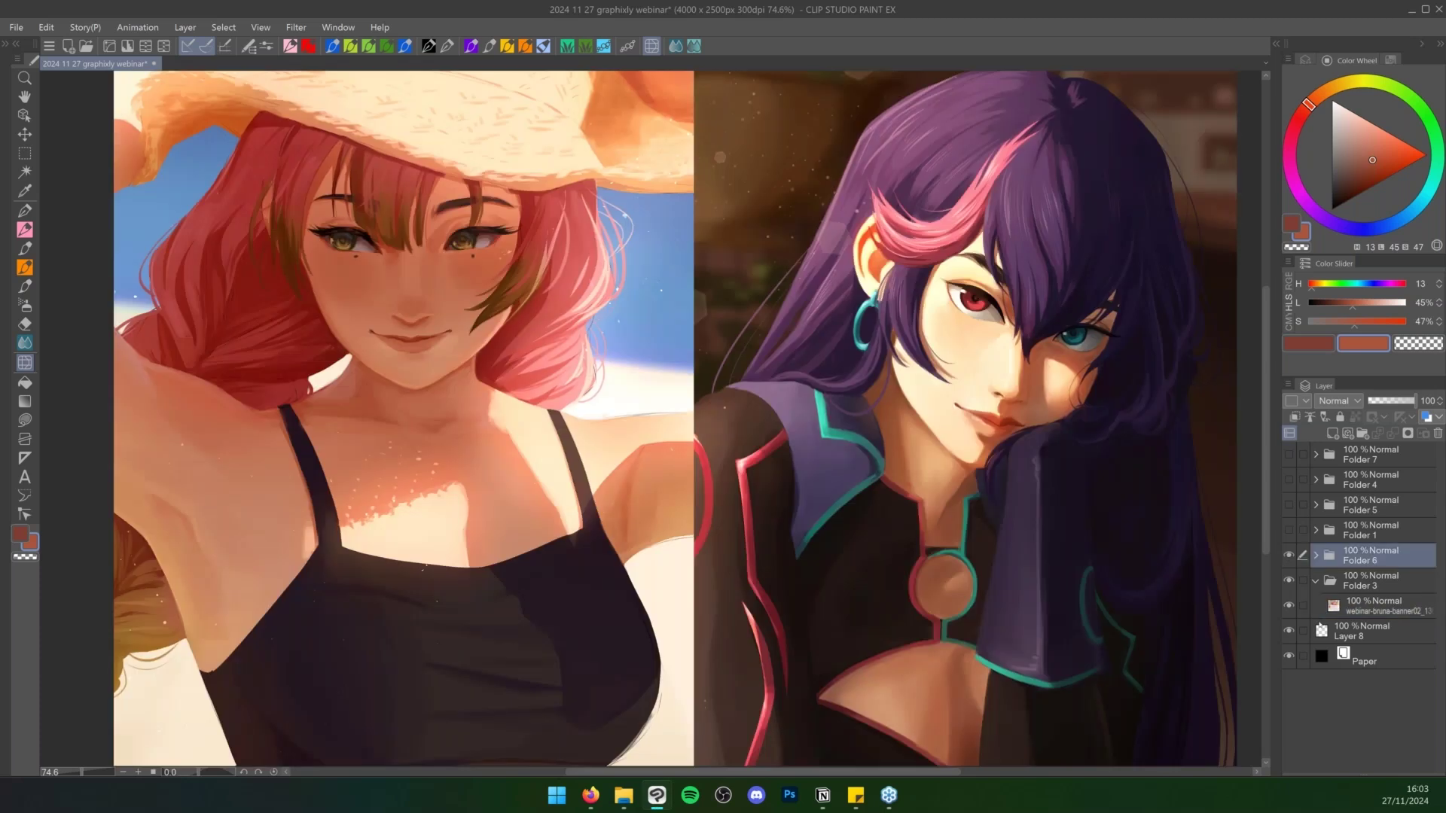
{"action": "key", "text": "ctrl+shift+n"}
{"action": "key", "text": "b"}
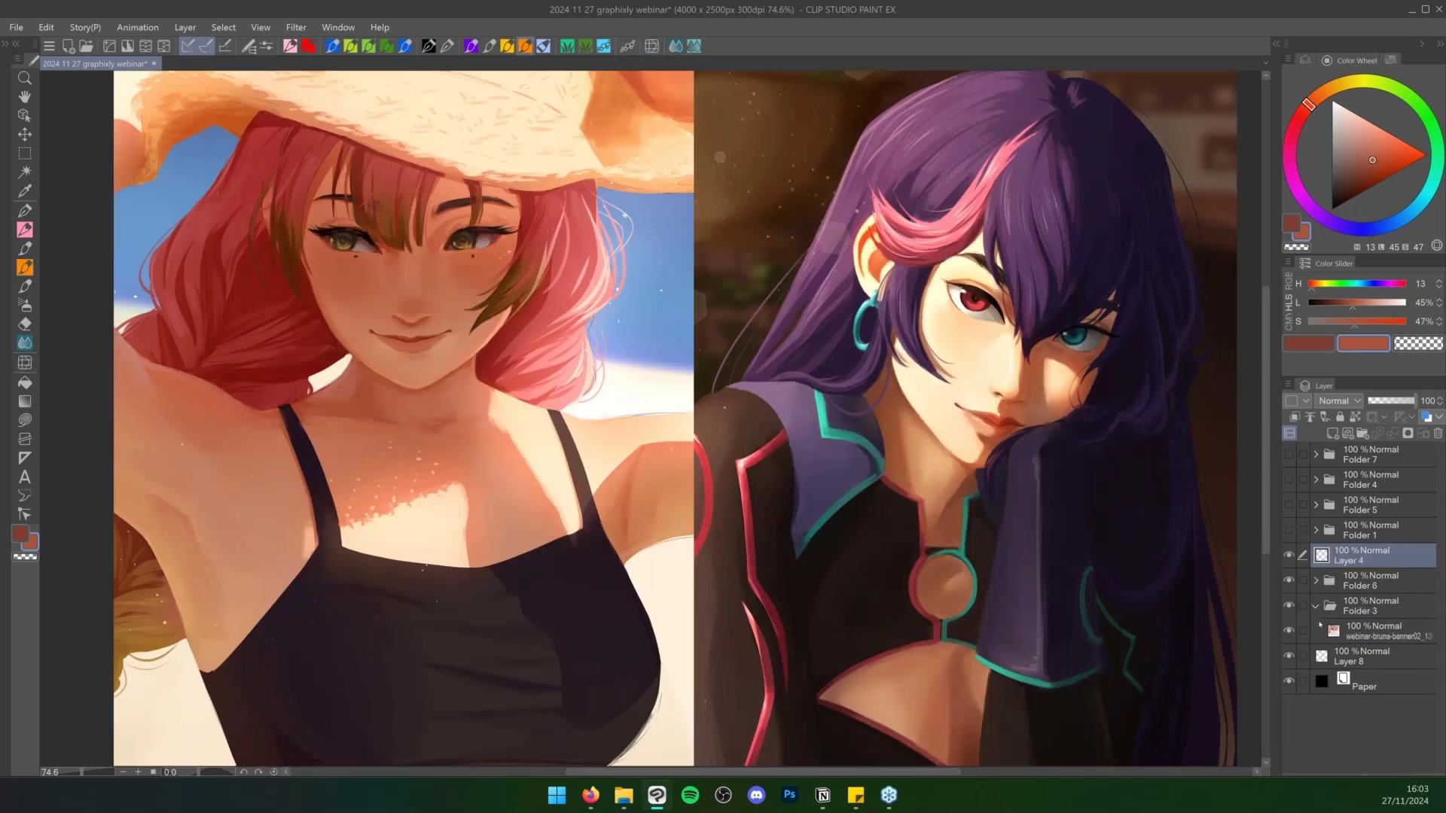
With a saturated red-orange, brush four curved strokes across the left portrait's dark top and outline its shadow edge
{"action": "left_click", "coordinate": [1384, 161]}
{"action": "left_click", "coordinate": [1426, 154]}
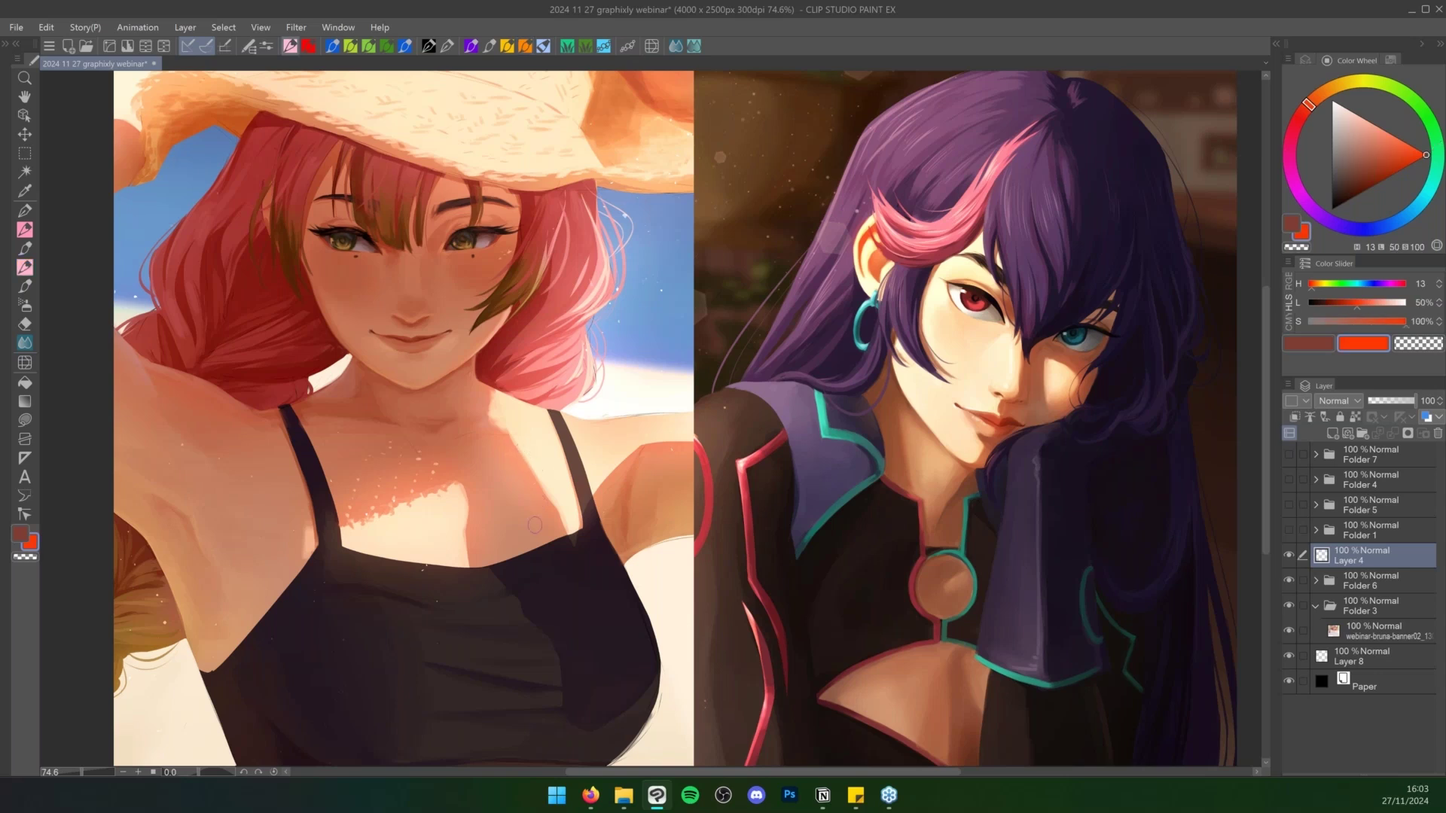
{"action": "left_click_drag", "start_coordinate": [321, 626], "coordinate": [438, 579]}
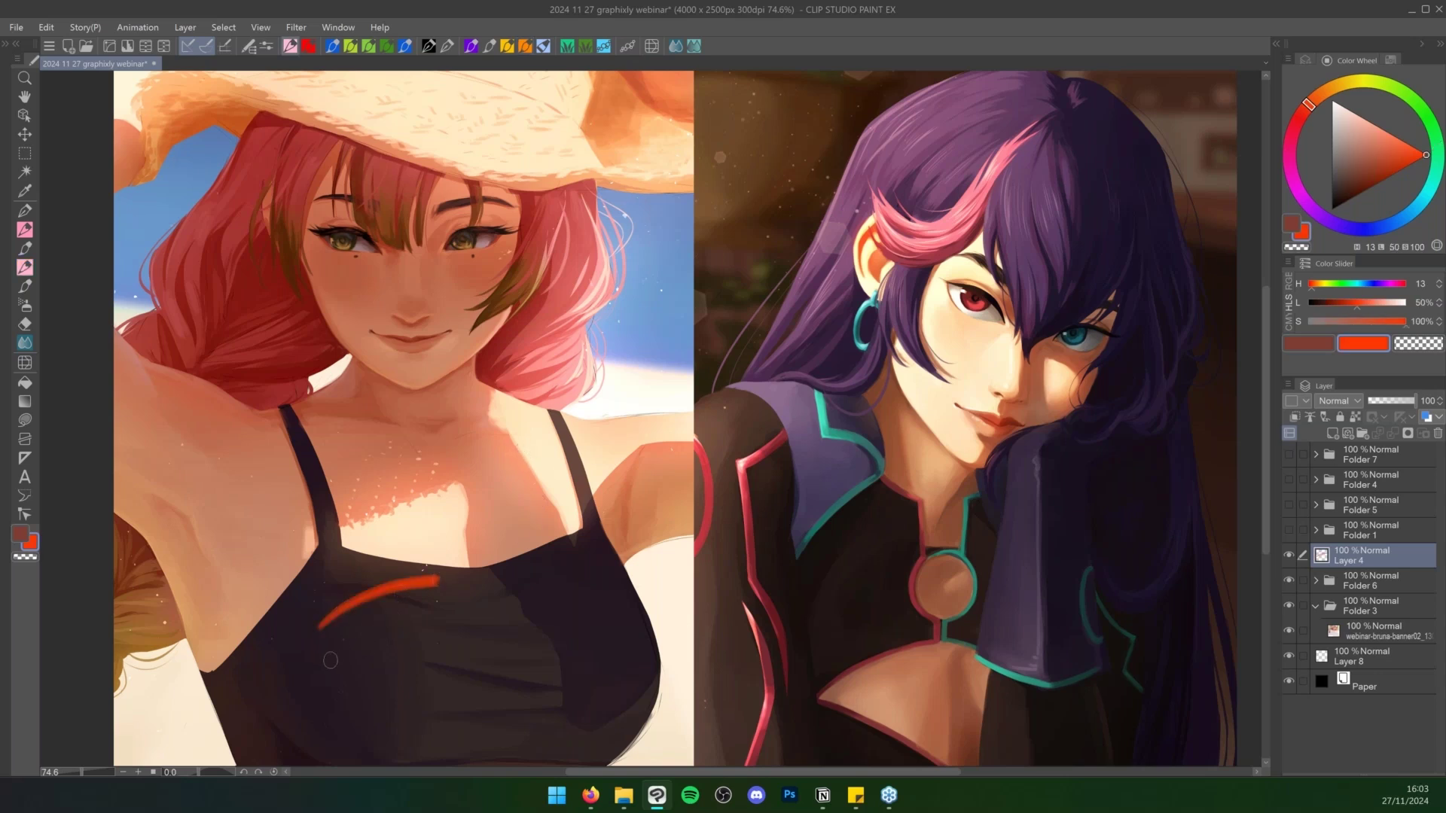
{"action": "mouse_move", "coordinate": [332, 661]}
{"action": "left_mouse_down"}
{"action": "mouse_move", "coordinate": [395, 615]}
{"action": "mouse_move", "coordinate": [442, 603]}
{"action": "left_mouse_up"}
{"action": "left_click_drag", "start_coordinate": [336, 687], "coordinate": [458, 626]}
{"action": "left_click_drag", "start_coordinate": [333, 718], "coordinate": [461, 657]}
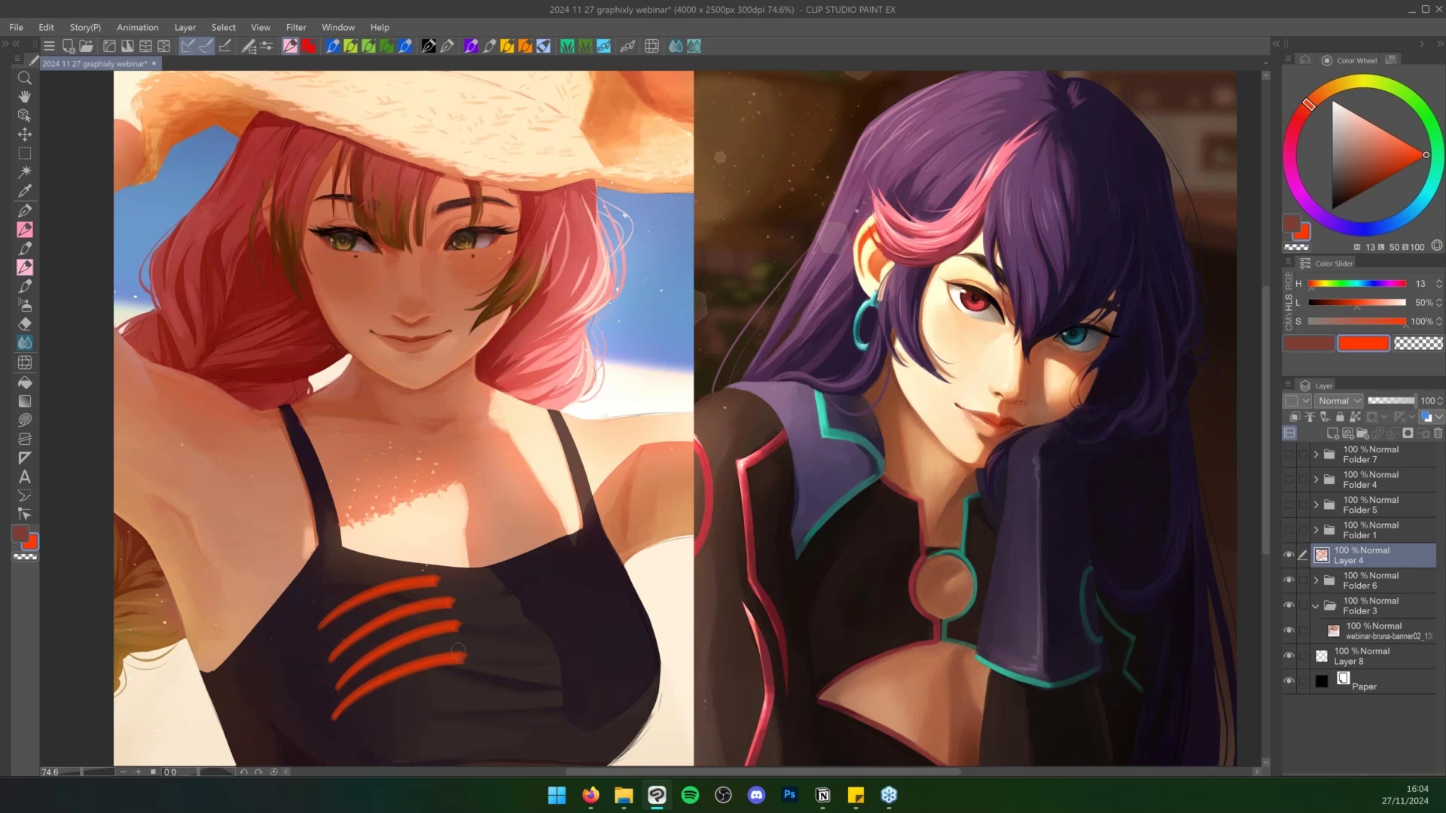
{"action": "mouse_move", "coordinate": [486, 559]}
{"action": "left_mouse_down"}
{"action": "mouse_move", "coordinate": [561, 661]}
{"action": "mouse_move", "coordinate": [576, 727]}
{"action": "mouse_move", "coordinate": [643, 693]}
{"action": "left_mouse_up"}
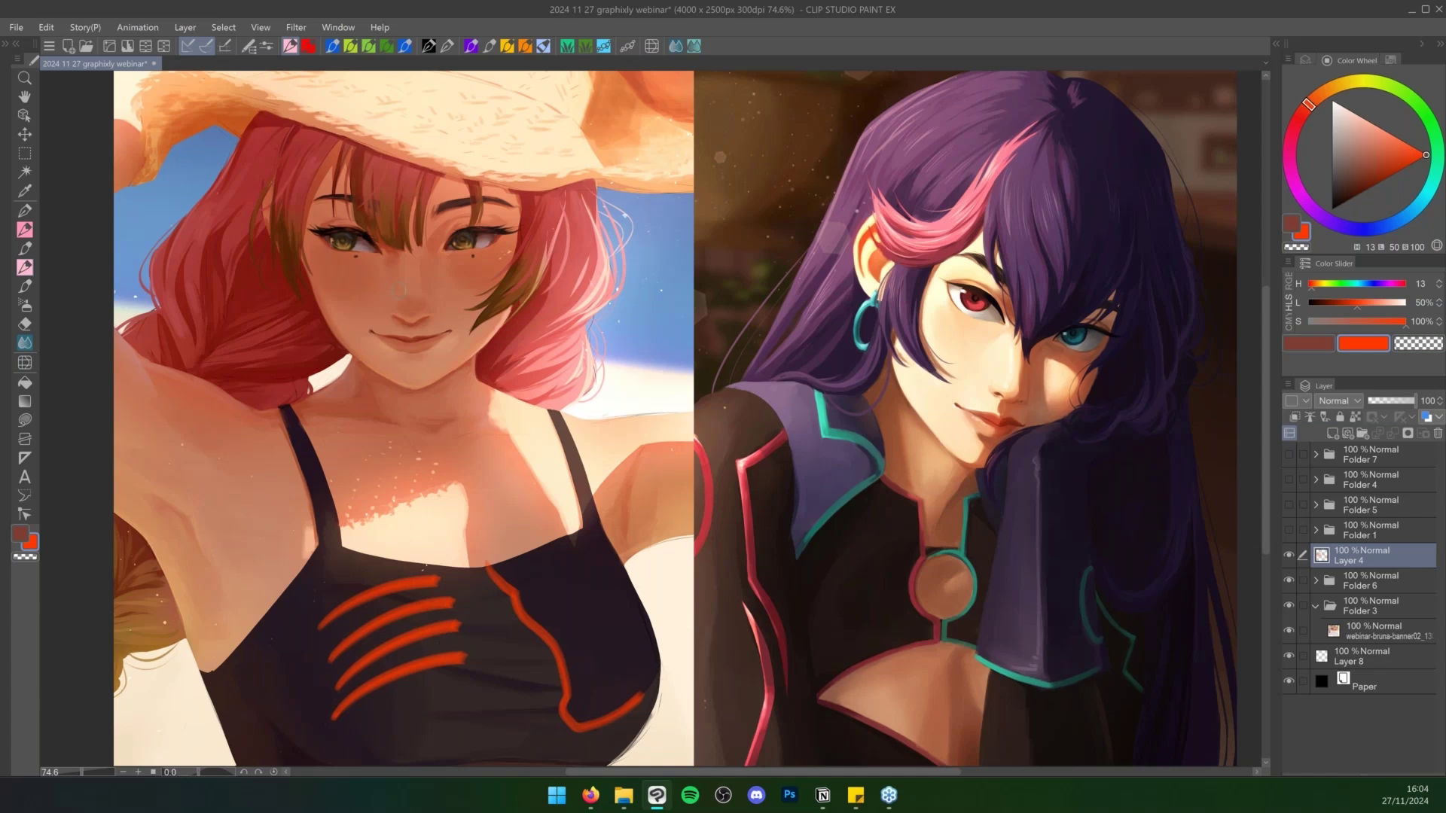
Remove the shadow outline and mark the left portrait's nose and jaw with bright green strokes
{"action": "left_click_drag", "start_coordinate": [354, 313], "coordinate": [381, 291]}
{"action": "left_click", "coordinate": [1435, 141]}
{"action": "key", "text": "ctrl+z"}
{"action": "key", "text": "ctrl+z"}
{"action": "mouse_move", "coordinate": [390, 290]}
{"action": "left_mouse_down"}
{"action": "mouse_move", "coordinate": [435, 284]}
{"action": "mouse_move", "coordinate": [432, 295]}
{"action": "mouse_move", "coordinate": [431, 265]}
{"action": "left_mouse_up"}
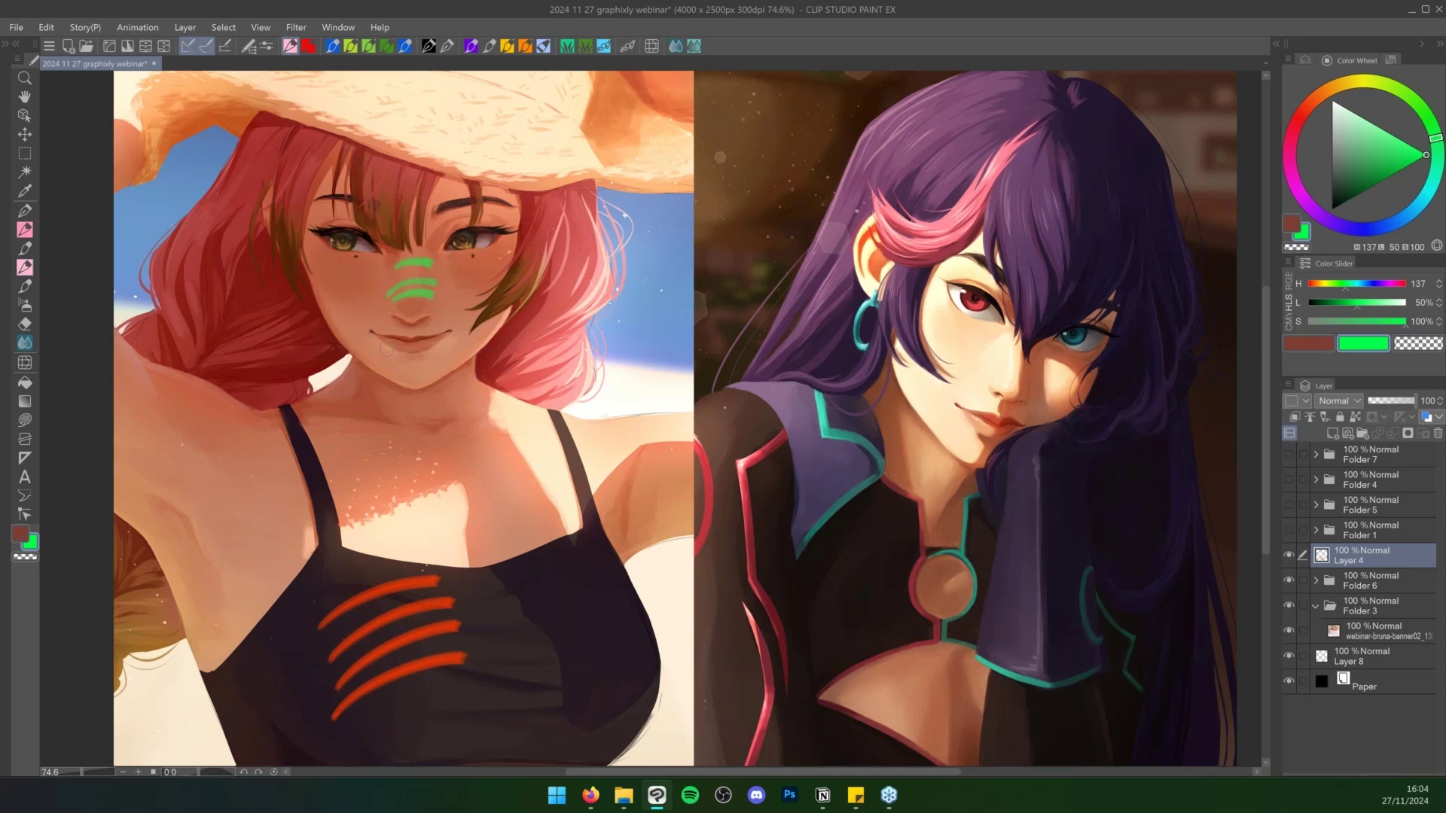
{"action": "left_click_drag", "start_coordinate": [366, 320], "coordinate": [362, 352]}
{"action": "key", "text": "ctrl"}
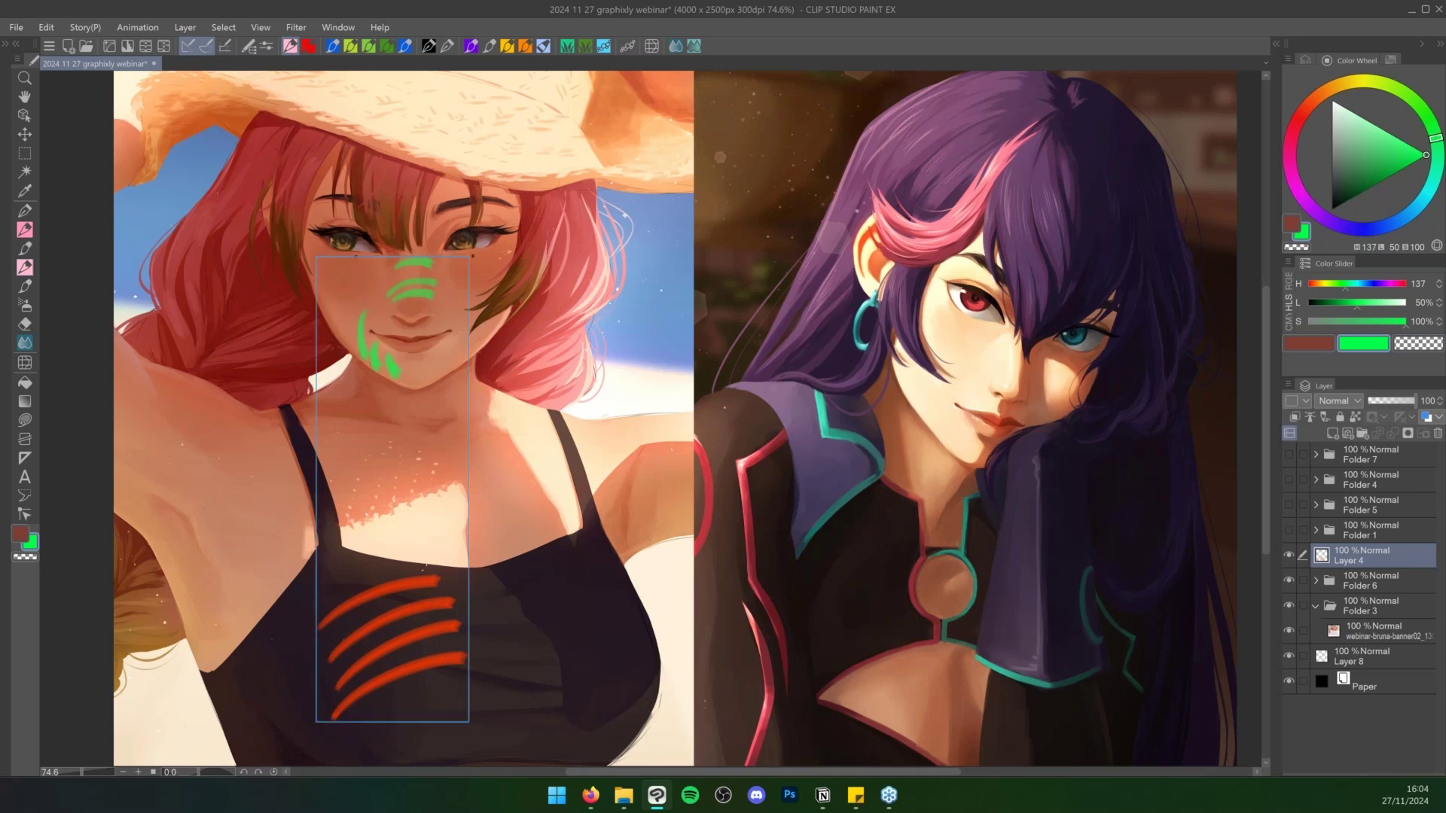
Undo all the green and red-orange annotation strokes on the left portrait
{"action": "key", "text": "ctrl+z"}
{"action": "key", "text": "ctrl+z"}
{"action": "key", "text": "ctrl+z"}
{"action": "key", "text": "ctrl+z"}
{"action": "key", "text": "ctrl+z"}
{"action": "key", "text": "ctrl+z"}
{"action": "key", "text": "ctrl+z"}
{"action": "key", "text": "ctrl+z"}
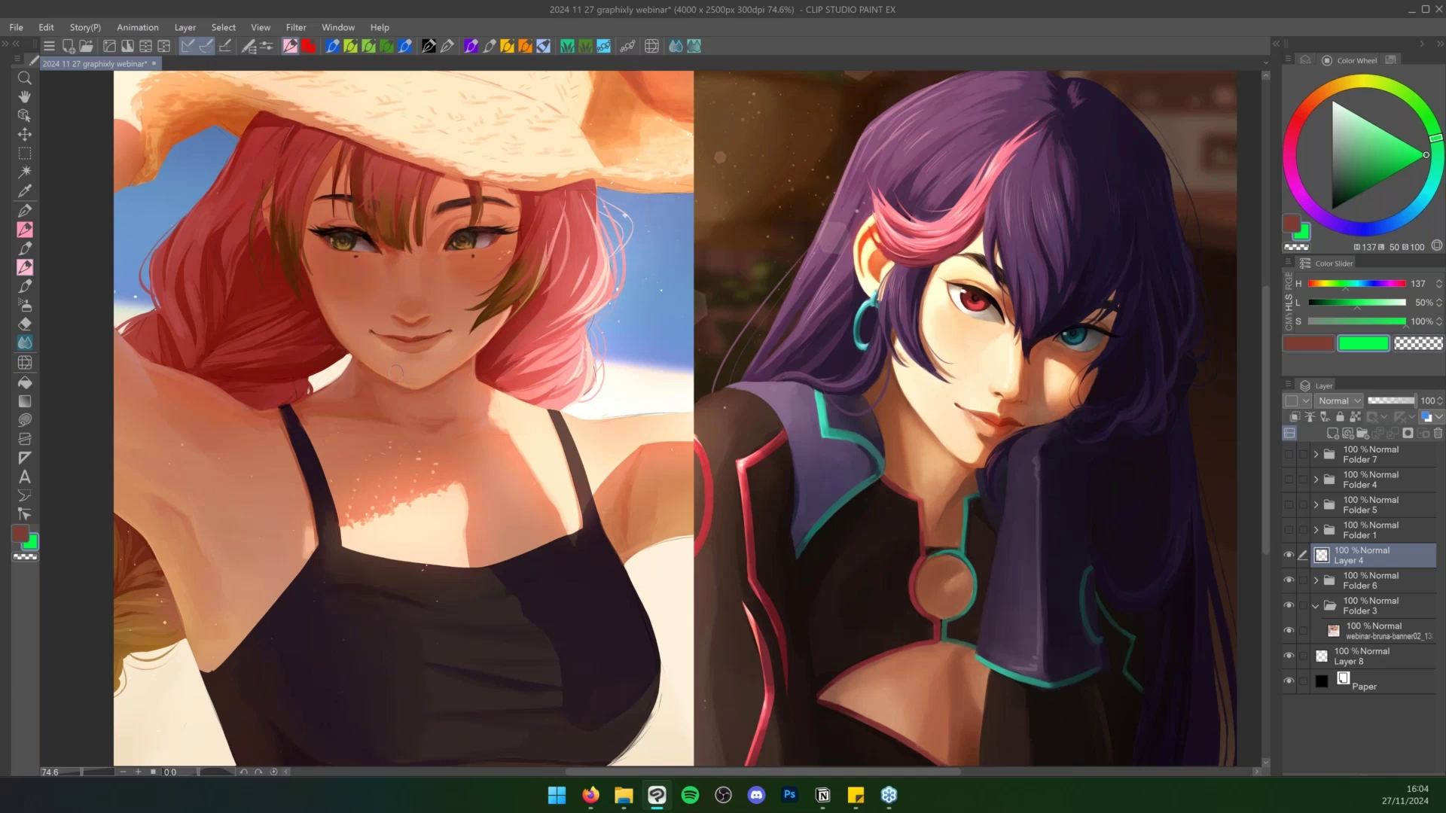
Draw a green arrow at the pink hair strand of the purple-haired character, and undo it
{"action": "left_click_drag", "start_coordinate": [908, 157], "coordinate": [936, 220]}
{"action": "left_click_drag", "start_coordinate": [905, 201], "coordinate": [941, 241]}
{"action": "left_click_drag", "start_coordinate": [950, 184], "coordinate": [935, 231]}
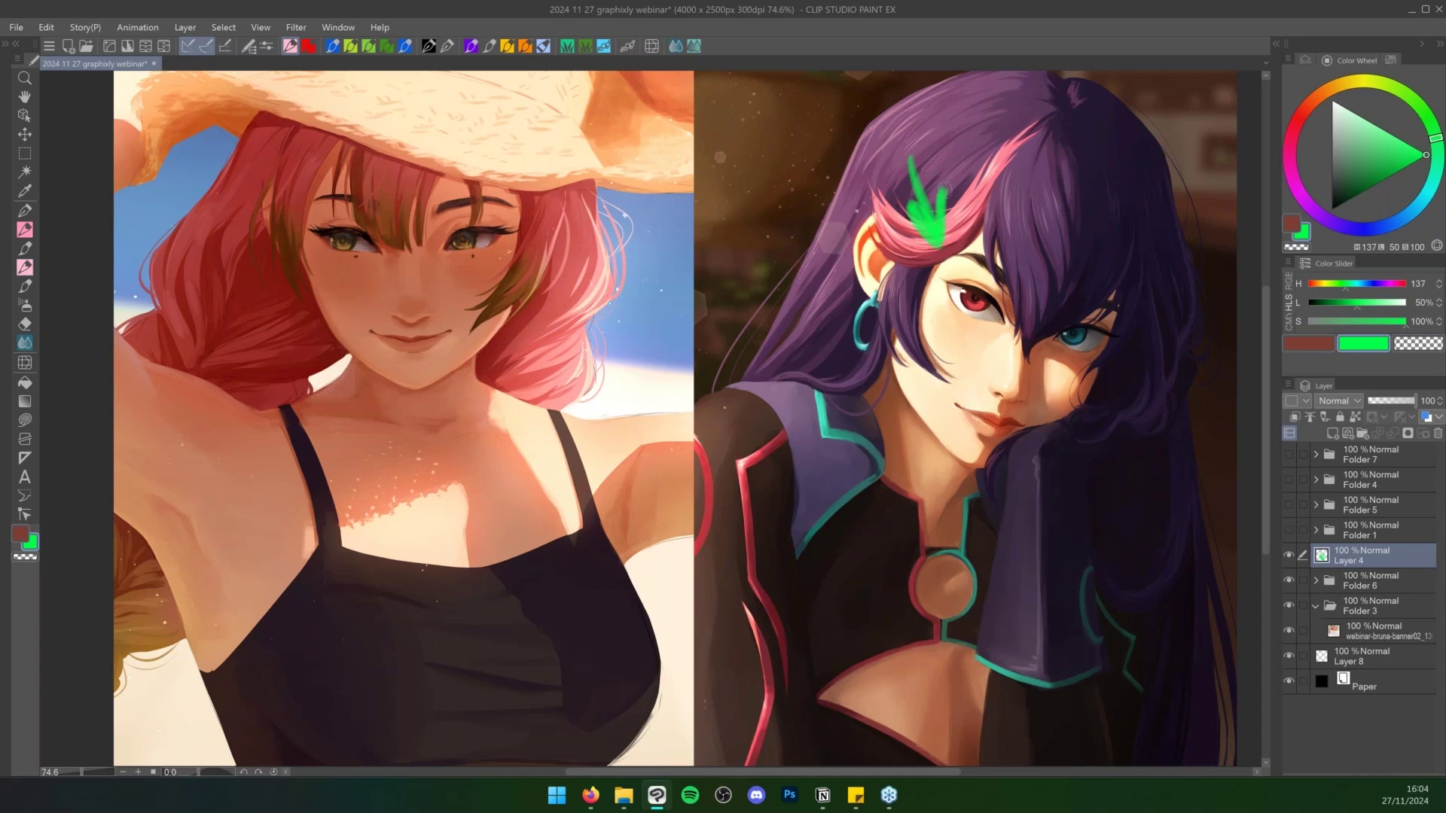
{"action": "left_click_drag", "start_coordinate": [948, 155], "coordinate": [934, 224]}
{"action": "key", "text": "ctrl+z"}
{"action": "key", "text": "ctrl+z"}
{"action": "key", "text": "ctrl+z"}
{"action": "key", "text": "ctrl+z"}
Try green marks on the purple-haired character's cheek, and undo them together with the annotation layer
{"action": "mouse_move", "coordinate": [1040, 358]}
{"action": "left_mouse_down"}
{"action": "mouse_move", "coordinate": [1042, 395]}
{"action": "mouse_move", "coordinate": [1064, 417]}
{"action": "left_mouse_up"}
{"action": "key", "text": "ctrl+z"}
{"action": "key", "text": "ctrl+z"}
{"action": "mouse_move", "coordinate": [1073, 384]}
{"action": "left_mouse_down"}
{"action": "mouse_move", "coordinate": [1072, 406]}
{"action": "mouse_move", "coordinate": [1068, 395]}
{"action": "left_mouse_up"}
{"action": "left_click_drag", "start_coordinate": [1092, 367], "coordinate": [1049, 419]}
{"action": "key", "text": "ctrl+z"}
{"action": "key", "text": "ctrl+z"}
{"action": "key", "text": "ctrl+z"}
{"action": "key", "text": "ctrl+z"}
{"action": "key", "text": "ctrl+z"}
{"action": "key", "text": "ctrl+z"}
{"action": "key", "text": "ctrl+z"}
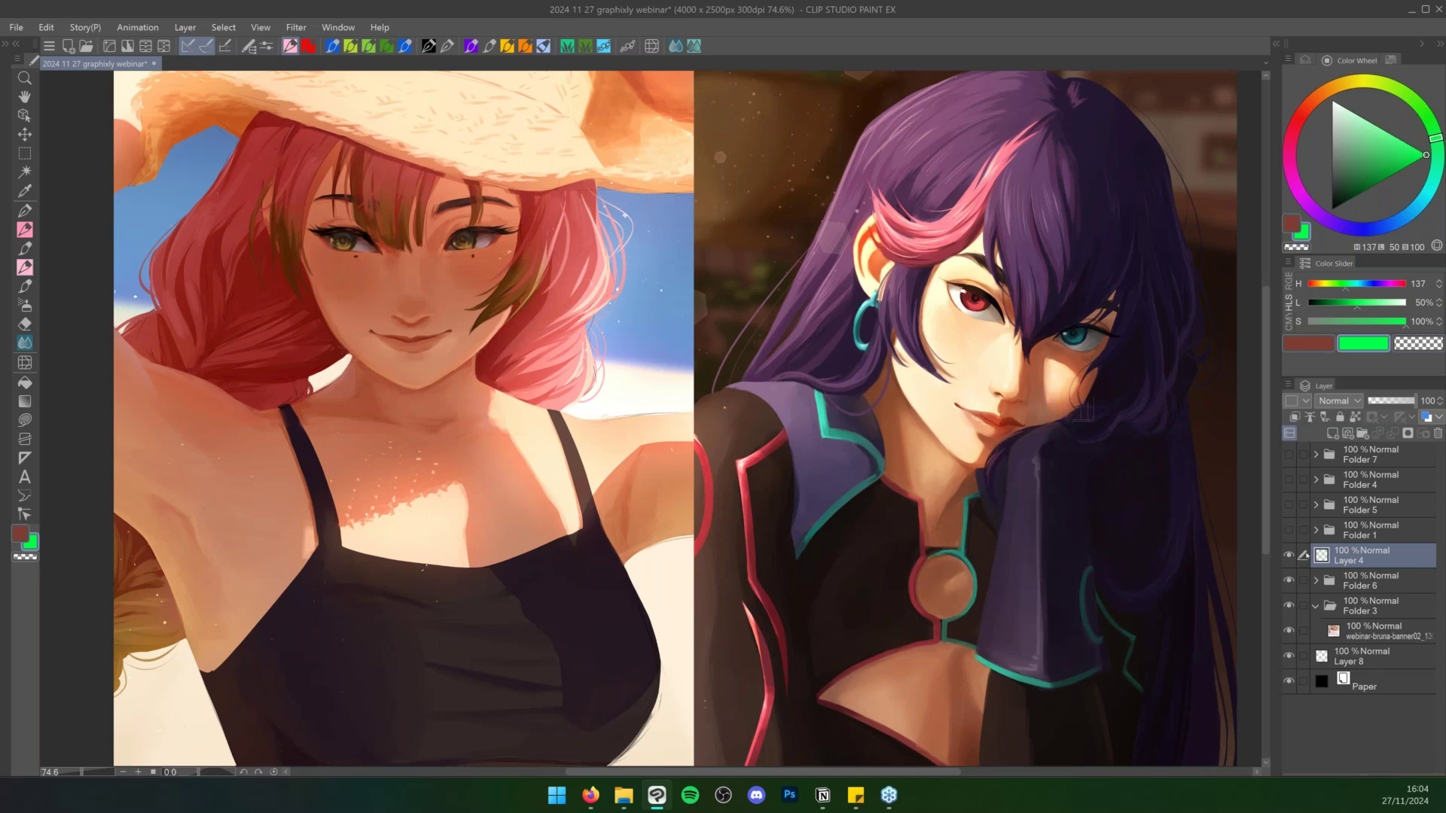
{"action": "key", "text": "ctrl+z"}
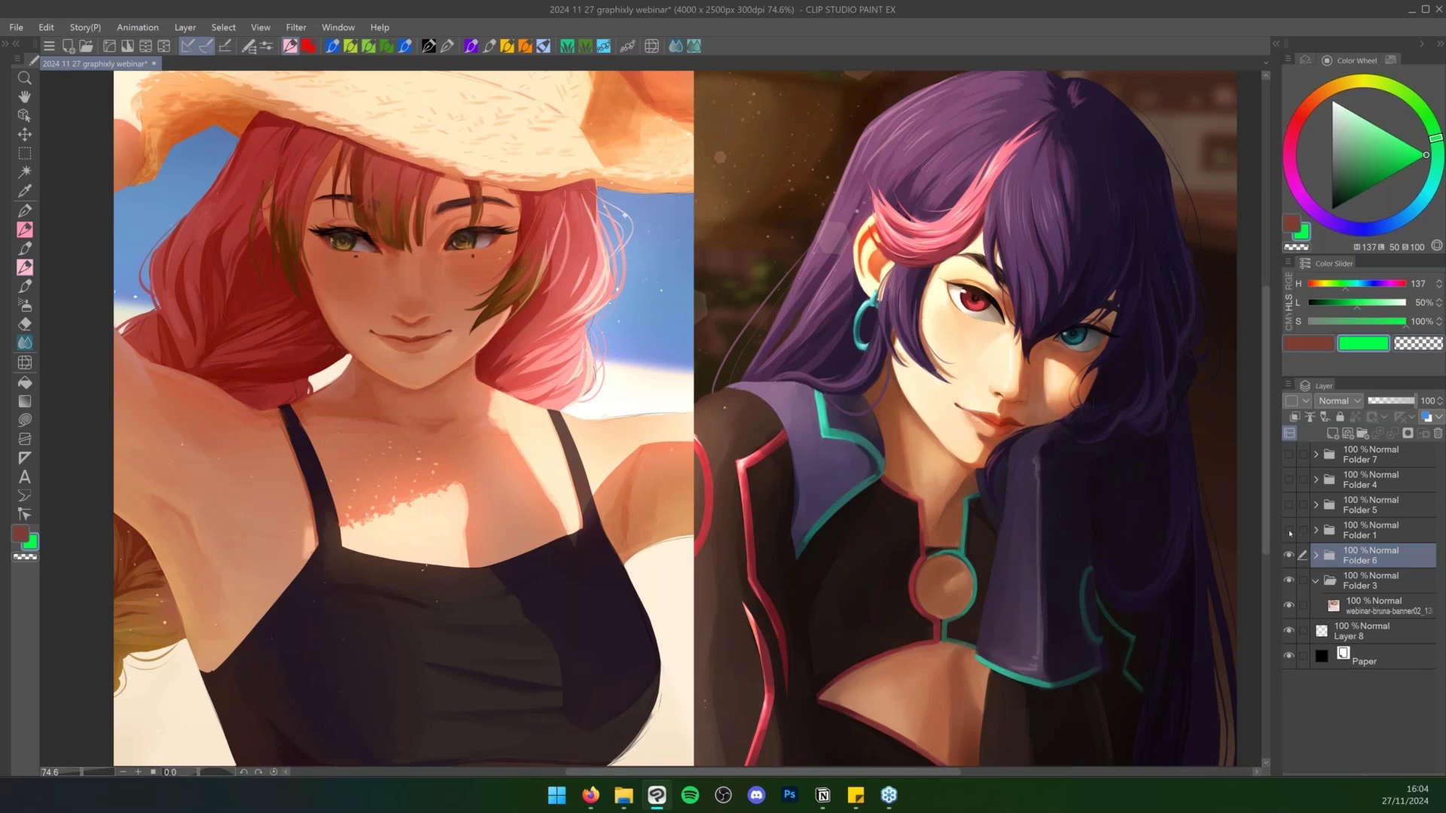
Make Folder 1 visible and add a new layer directly above it
{"action": "left_click", "coordinate": [1288, 531]}
{"action": "left_click", "coordinate": [1305, 533]}
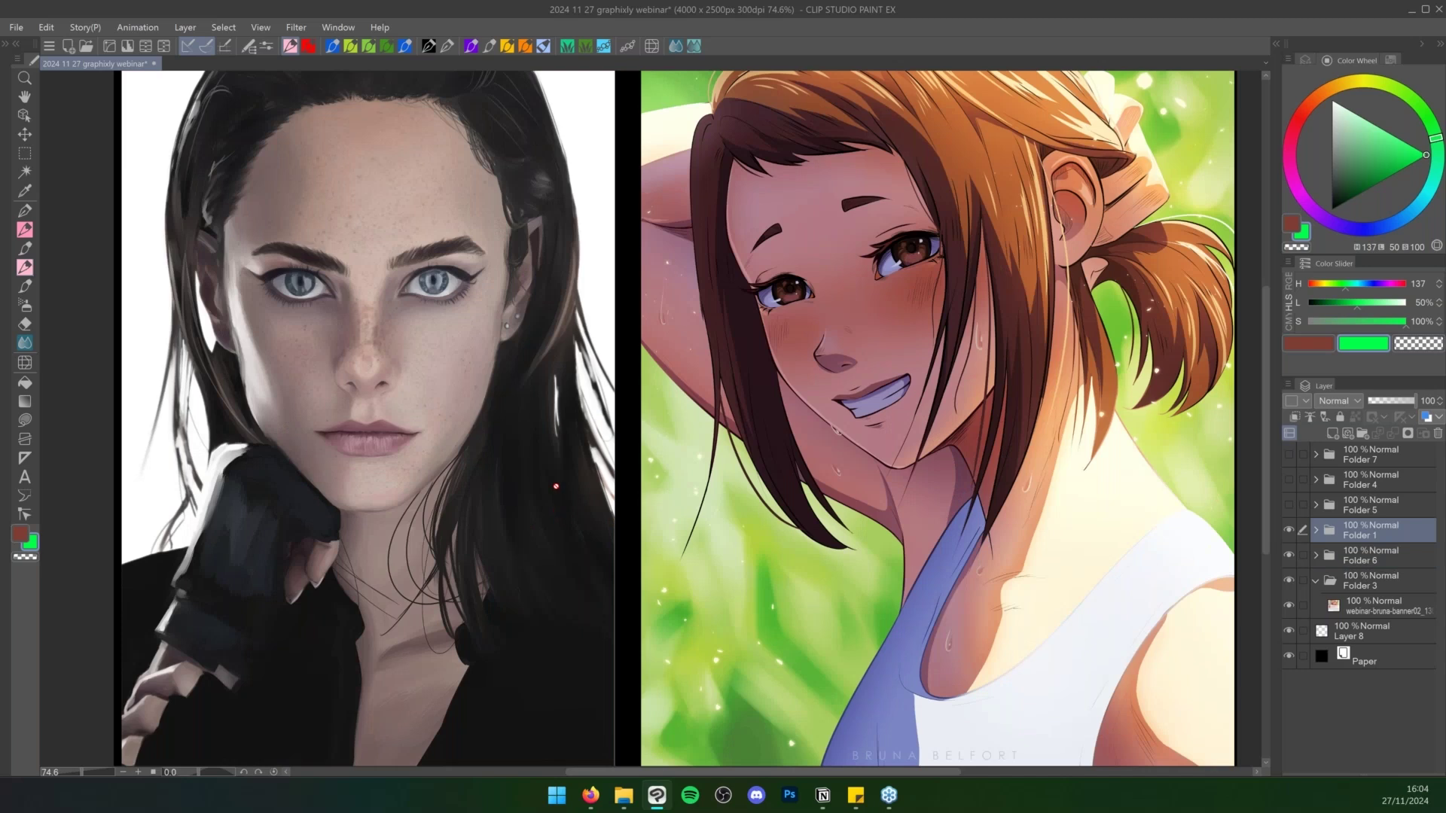
{"action": "key", "text": "ctrl+shift+n"}
Draw a green arrow at the hair near the left portrait's ear and try a mark by the eye
{"action": "mouse_move", "coordinate": [578, 106]}
{"action": "left_mouse_down"}
{"action": "mouse_move", "coordinate": [528, 185]}
{"action": "mouse_move", "coordinate": [578, 157]}
{"action": "left_mouse_up"}
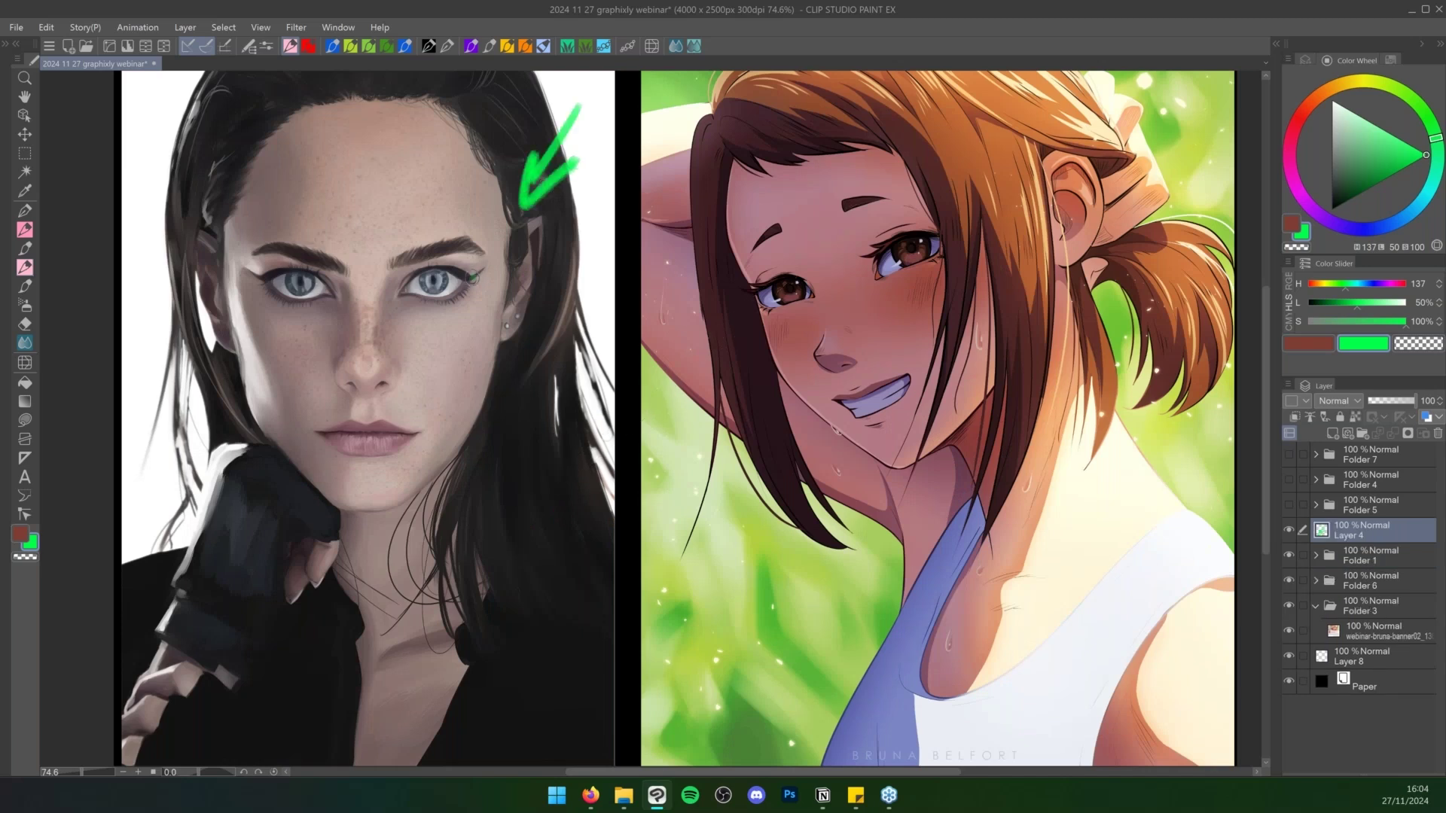
{"action": "left_click_drag", "start_coordinate": [475, 279], "coordinate": [504, 259]}
{"action": "key", "text": "ctrl+z"}
{"action": "key", "text": "ctrl+z"}
{"action": "key", "text": "ctrl+y"}
Mark the brown-haired character's hair with a green cross and an arrow, and undo these marks
{"action": "mouse_move", "coordinate": [974, 116]}
{"action": "left_mouse_down"}
{"action": "mouse_move", "coordinate": [994, 171]}
{"action": "mouse_move", "coordinate": [964, 172]}
{"action": "left_mouse_up"}
{"action": "left_click_drag", "start_coordinate": [736, 128], "coordinate": [776, 190]}
{"action": "left_click_drag", "start_coordinate": [753, 171], "coordinate": [780, 153]}
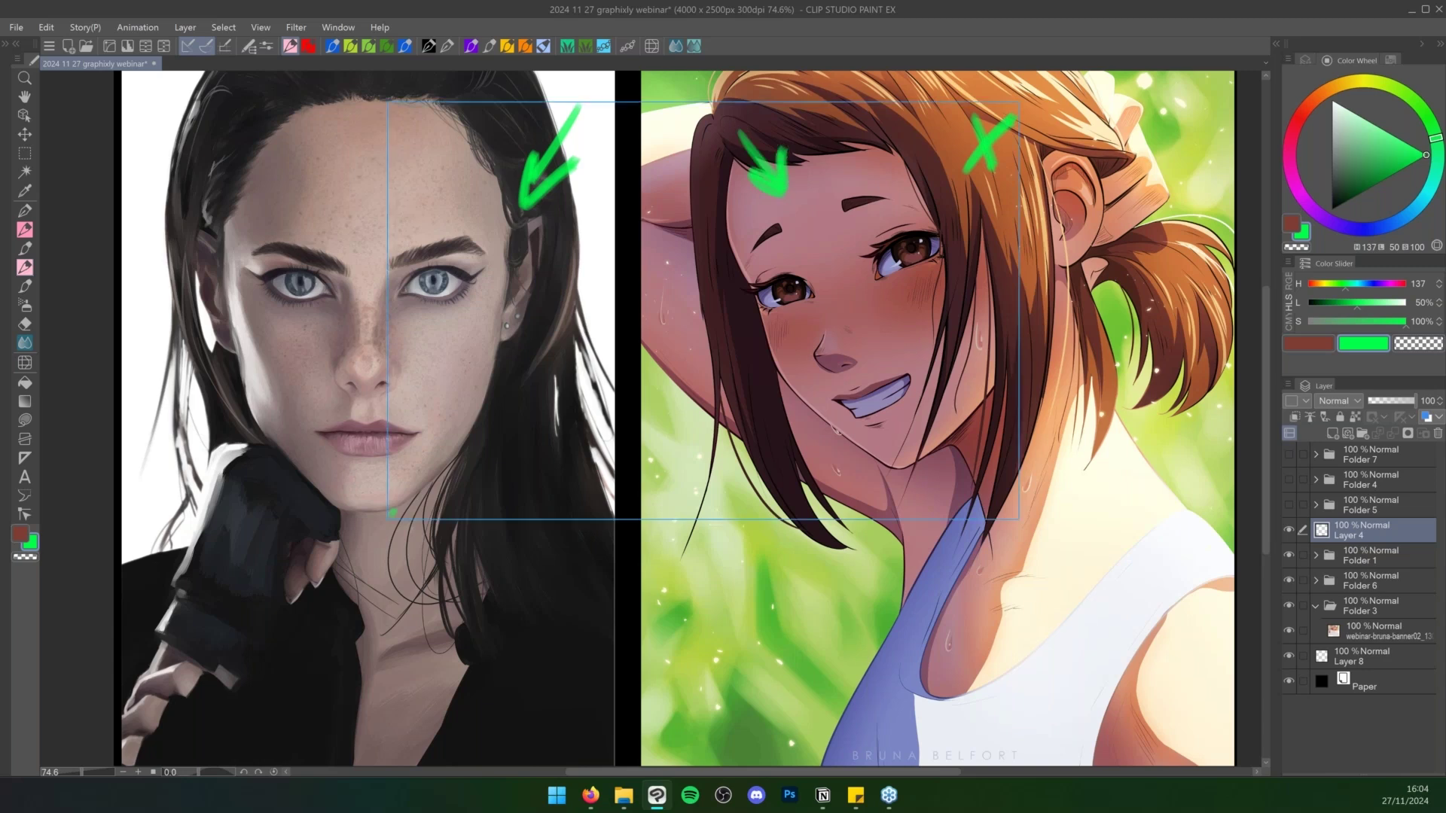
{"action": "key", "text": "ctrl+z"}
{"action": "key", "text": "ctrl+z"}
{"action": "key", "text": "ctrl+z"}
{"action": "key", "text": "ctrl+z"}
{"action": "key", "text": "ctrl+z"}
Try a circle over the brown-haired character's face, trace her neck's shadow edge in green, and clear the annotation layer
{"action": "mouse_move", "coordinate": [840, 94]}
{"action": "left_mouse_down"}
{"action": "mouse_move", "coordinate": [934, 124]}
{"action": "mouse_move", "coordinate": [858, 150]}
{"action": "left_mouse_up"}
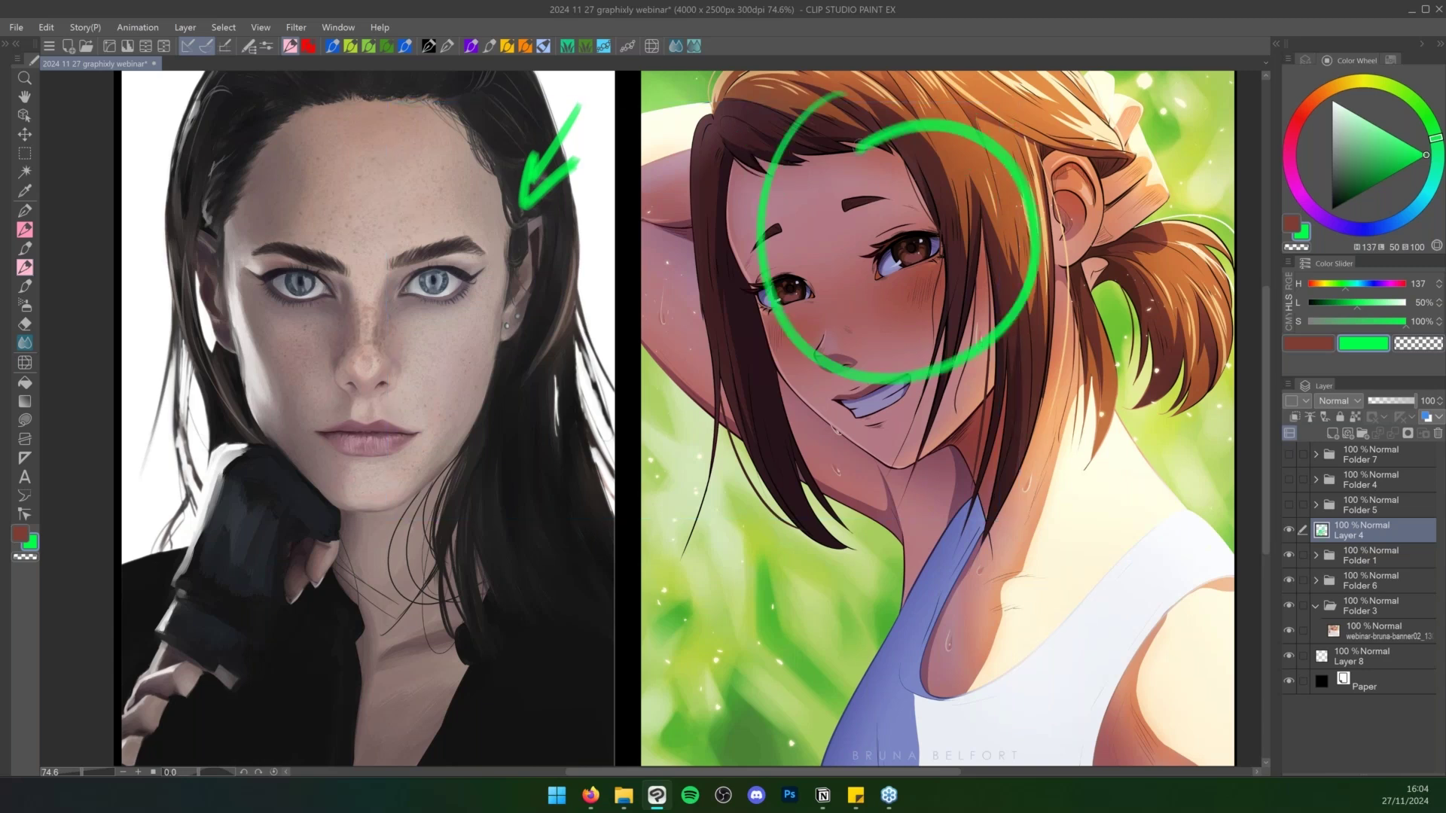
{"action": "key", "text": "ctrl+z"}
{"action": "left_click_drag", "start_coordinate": [1081, 384], "coordinate": [976, 677]}
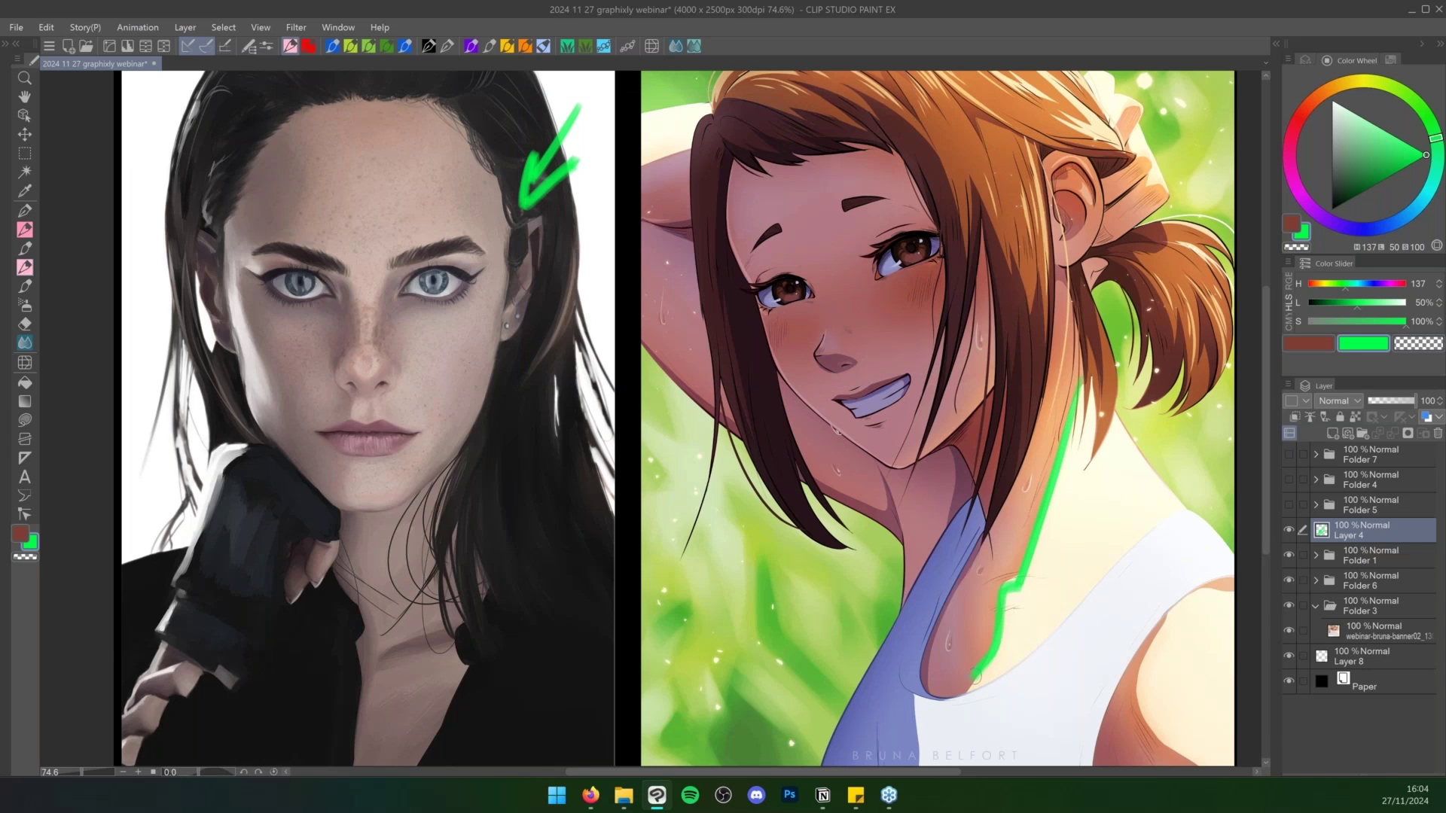
{"action": "key", "text": "ctrl"}
{"action": "key", "text": "Delete"}
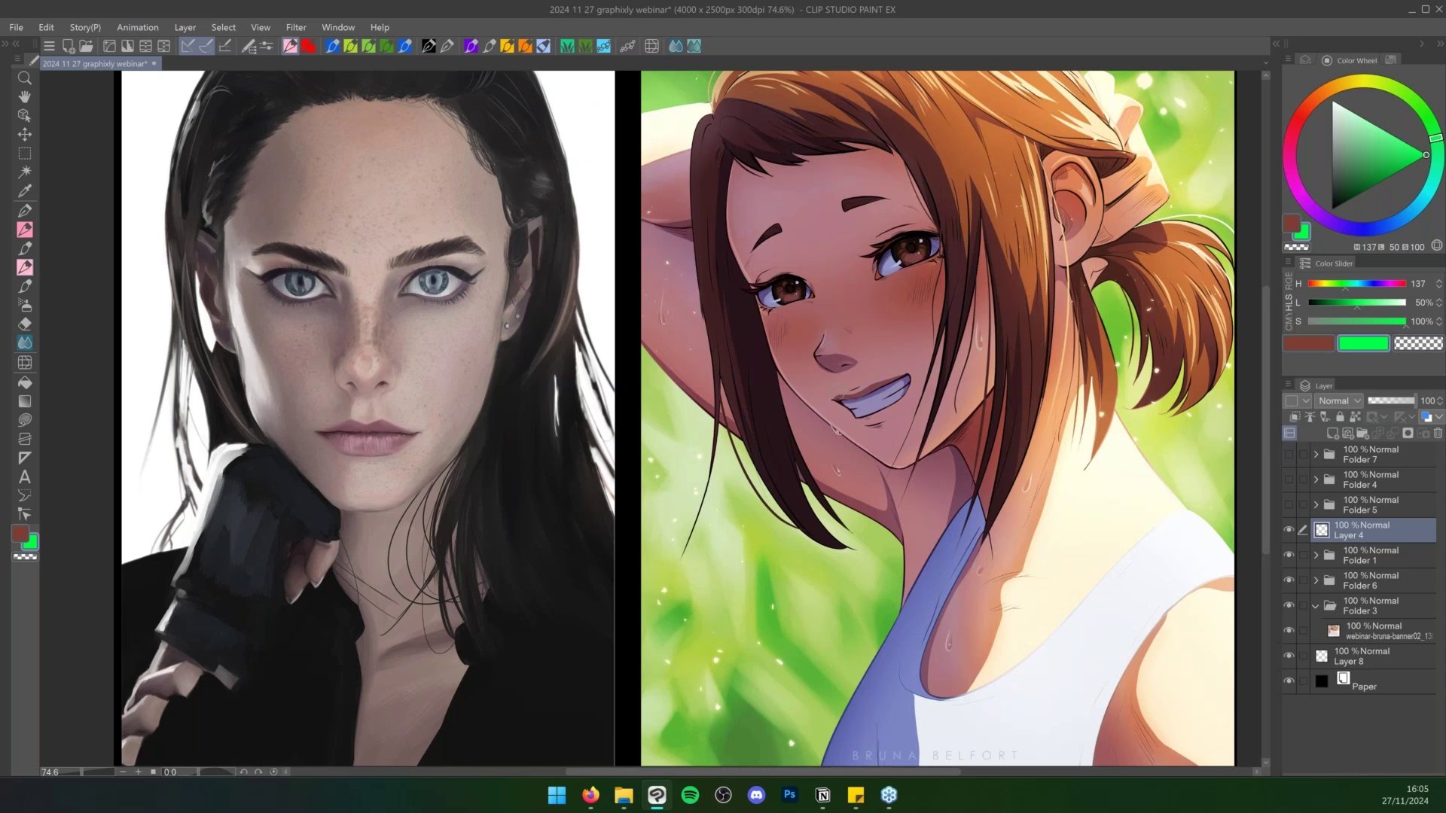
Make Folder 5 and Folder 4 visible to bring up the Stylized and Semirealism circles
{"action": "left_click", "coordinate": [1289, 506]}
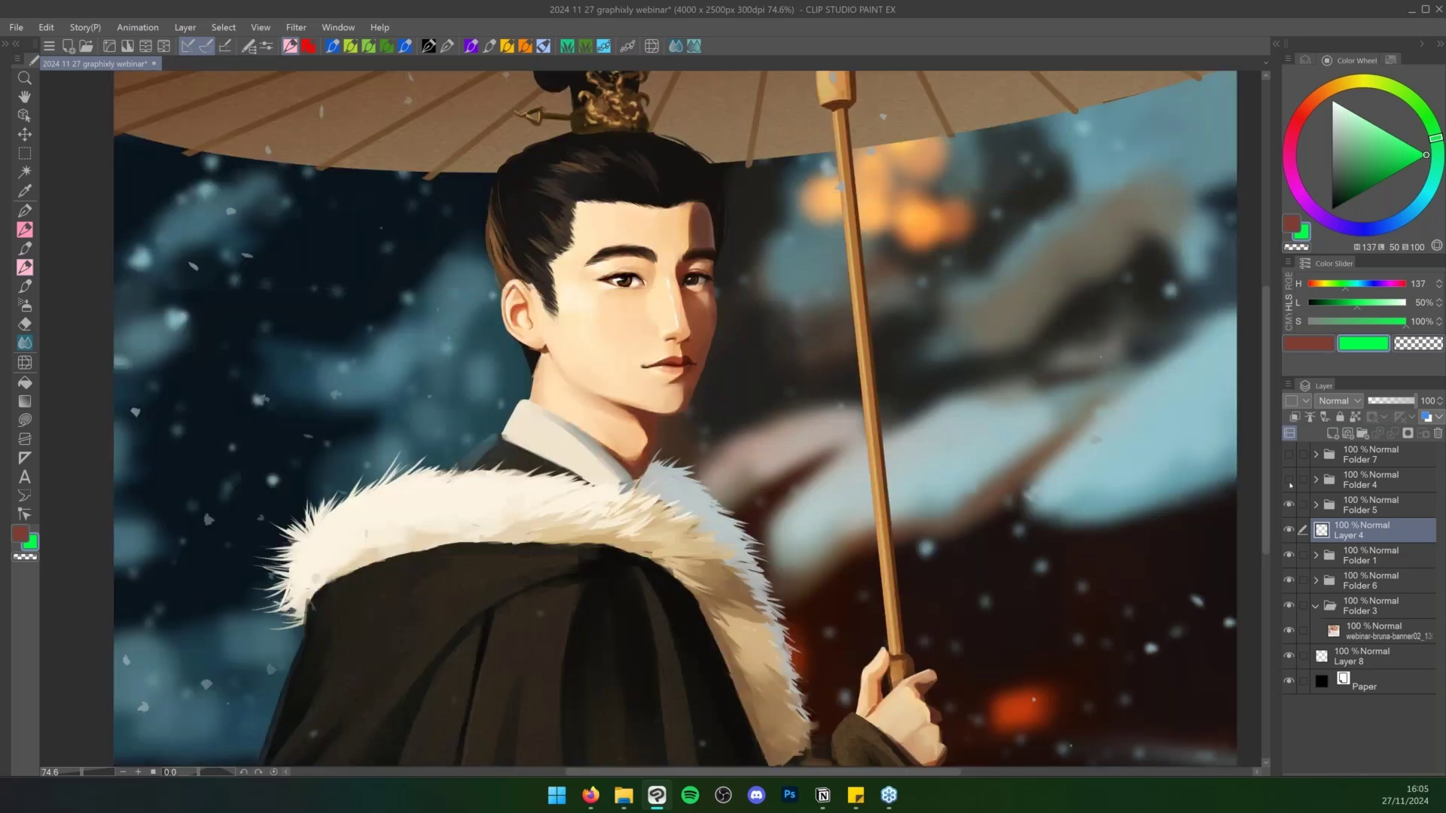
{"action": "left_click", "coordinate": [1291, 477]}
{"action": "left_click", "coordinate": [1345, 488]}
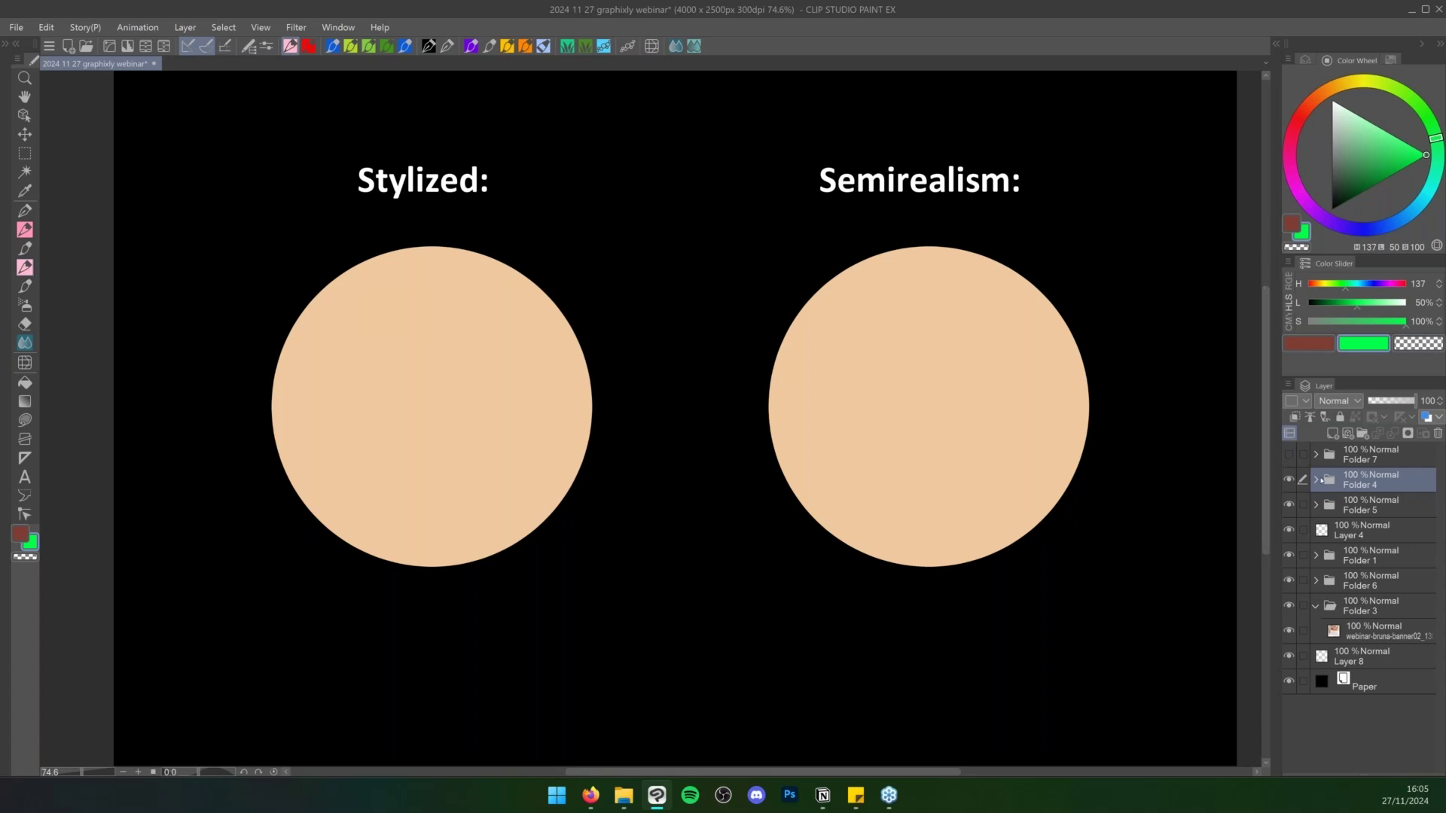
Expand Folder 4 and add a new layer above Layer 2, clipped to it
{"action": "left_click", "coordinate": [1315, 480]}
{"action": "left_click", "coordinate": [1380, 509]}
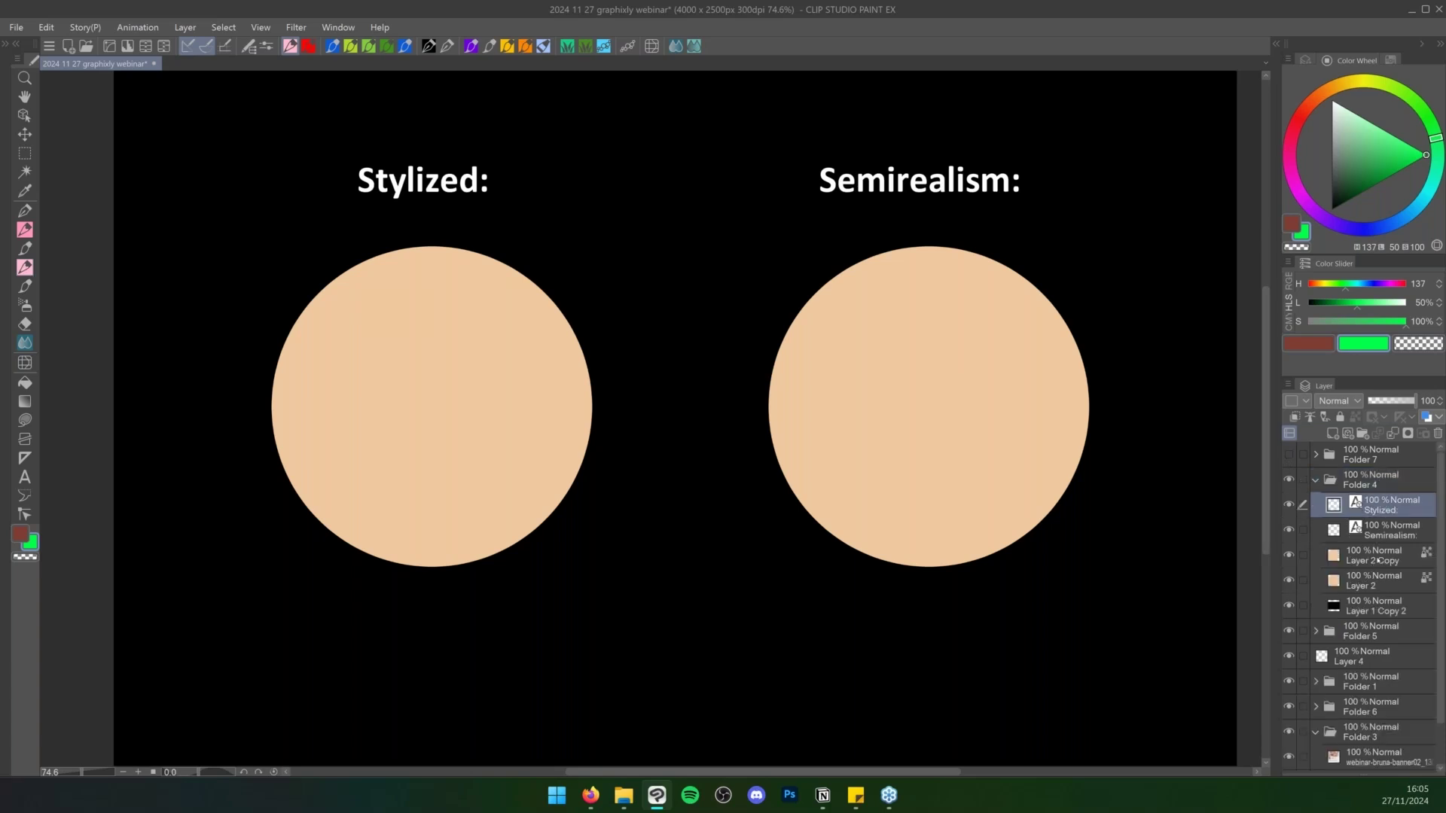
{"action": "left_click", "coordinate": [1375, 584]}
{"action": "key", "text": "ctrl+shift+n"}
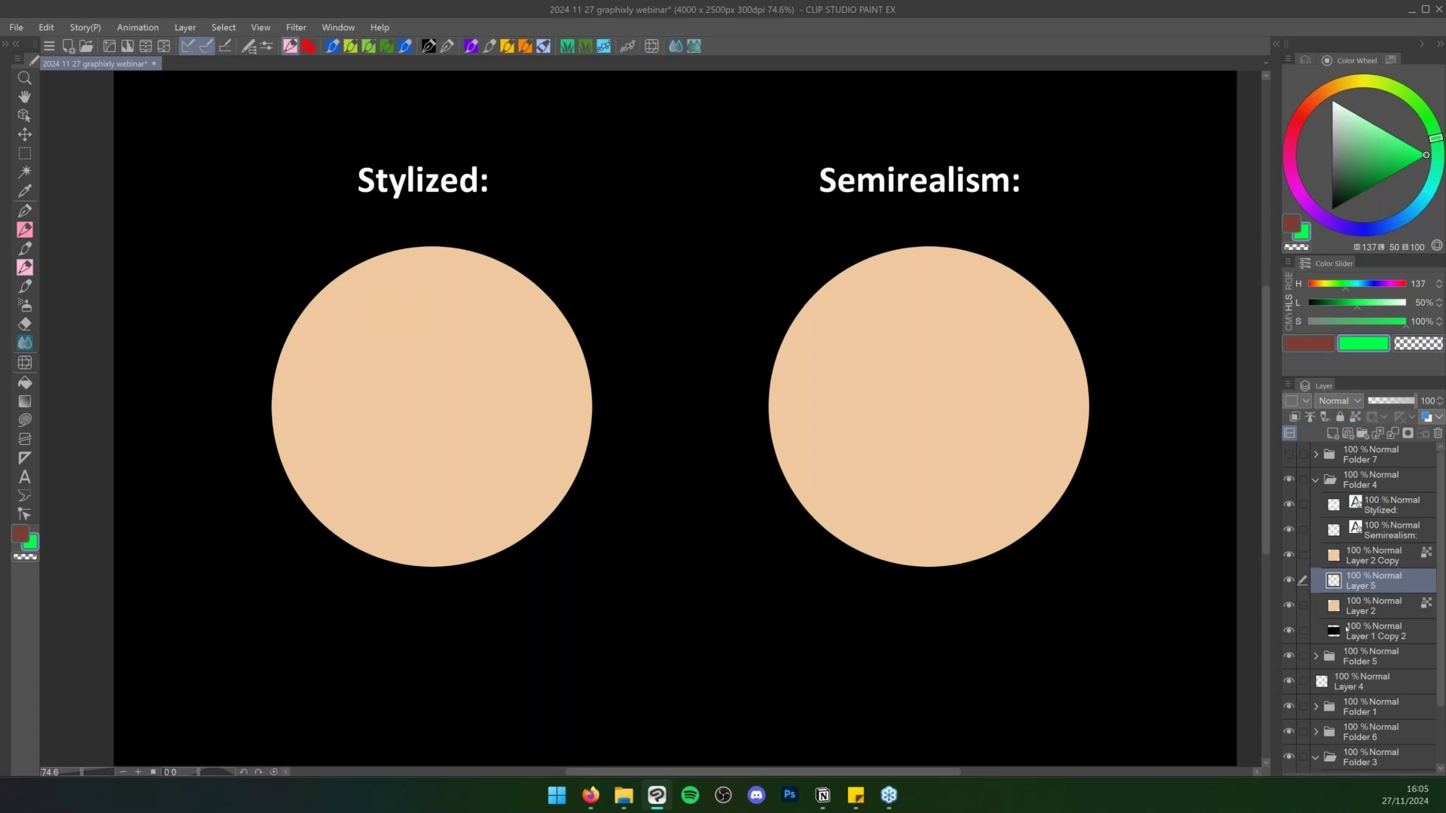
{"action": "key", "text": "g"}
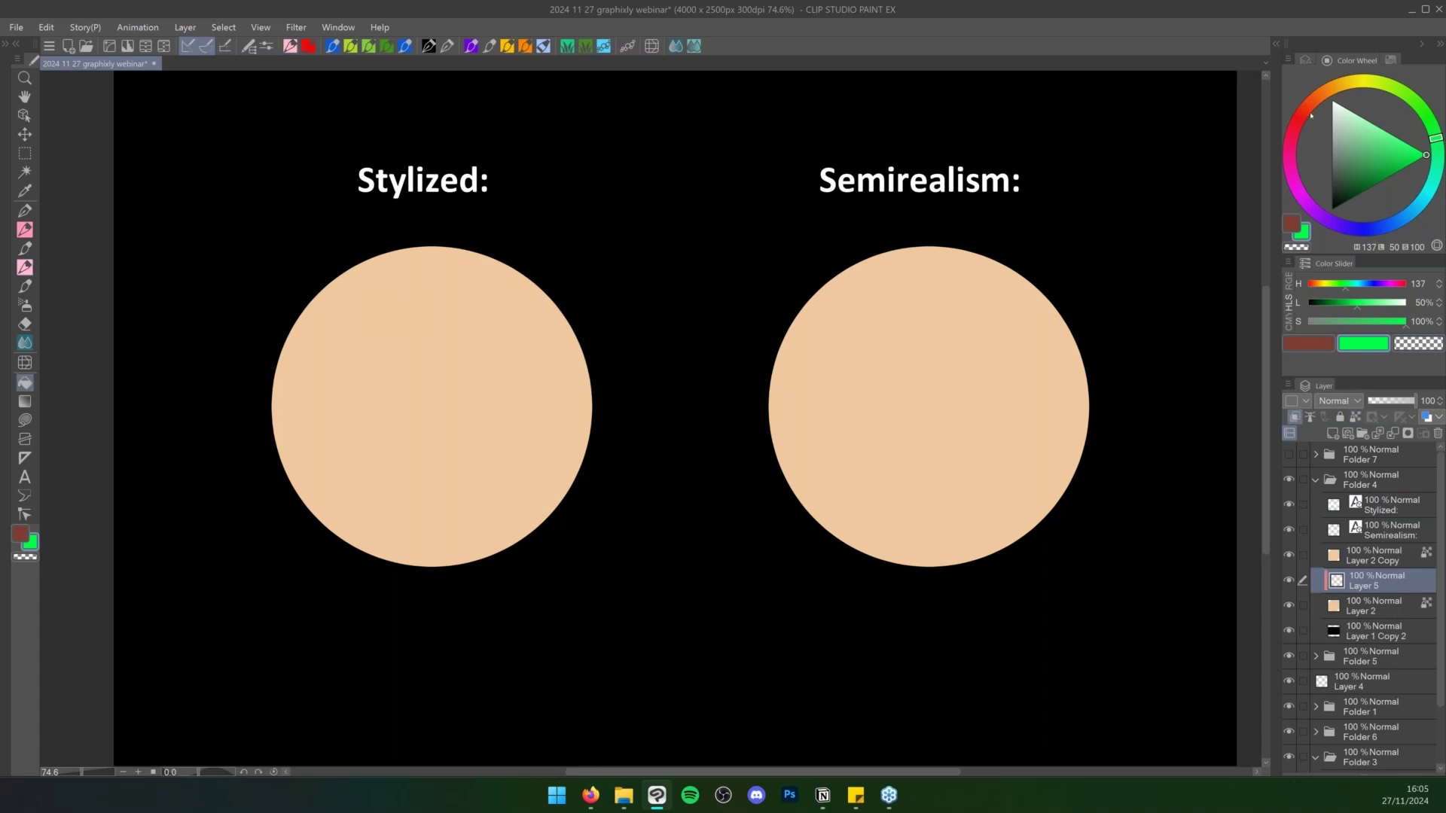
Set the clipped layer to Multiply and the drawing colour to hue 17, luminosity 70, saturation 34
{"action": "left_click", "coordinate": [1310, 109]}
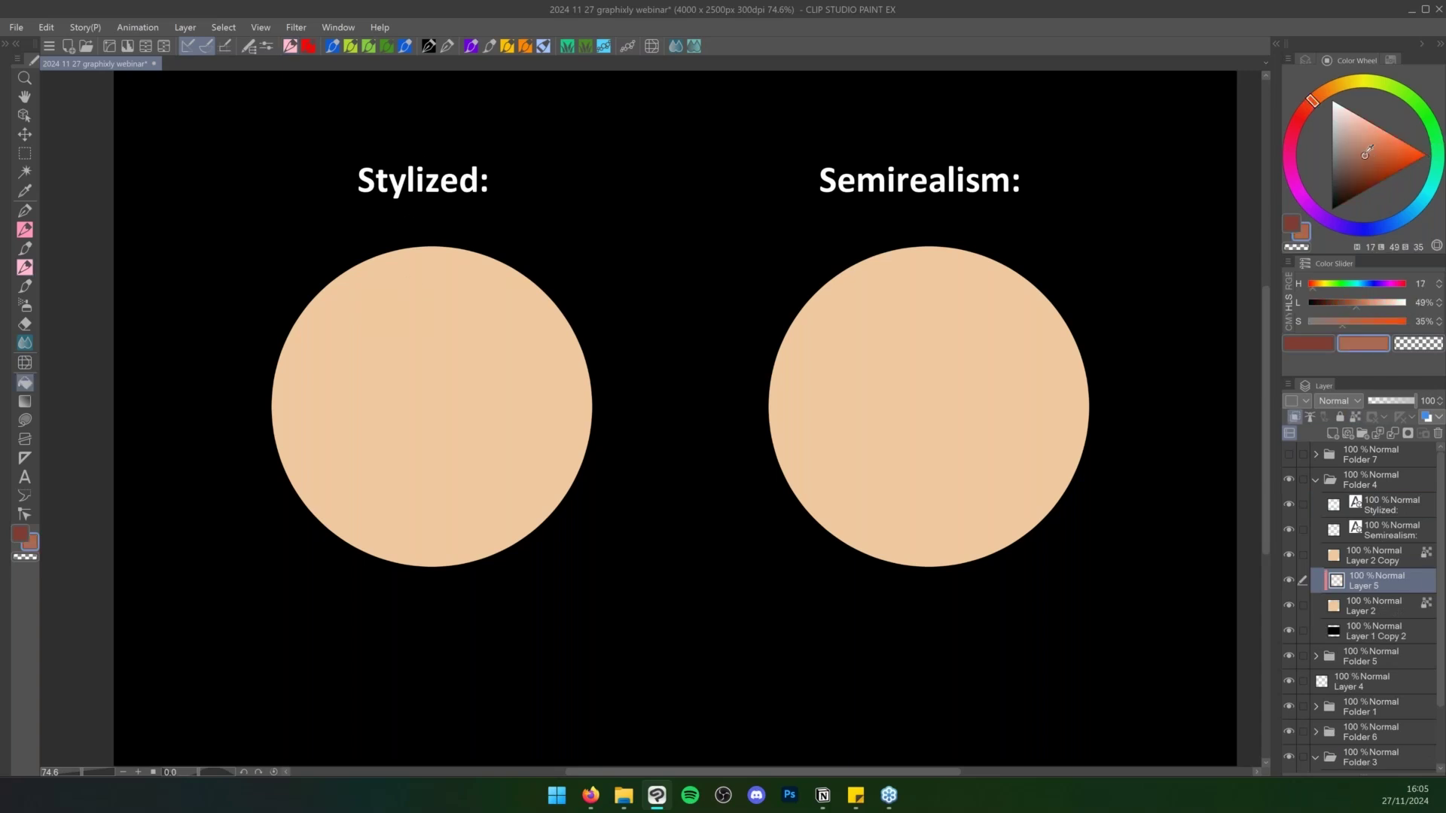
{"action": "left_click", "coordinate": [1337, 401]}
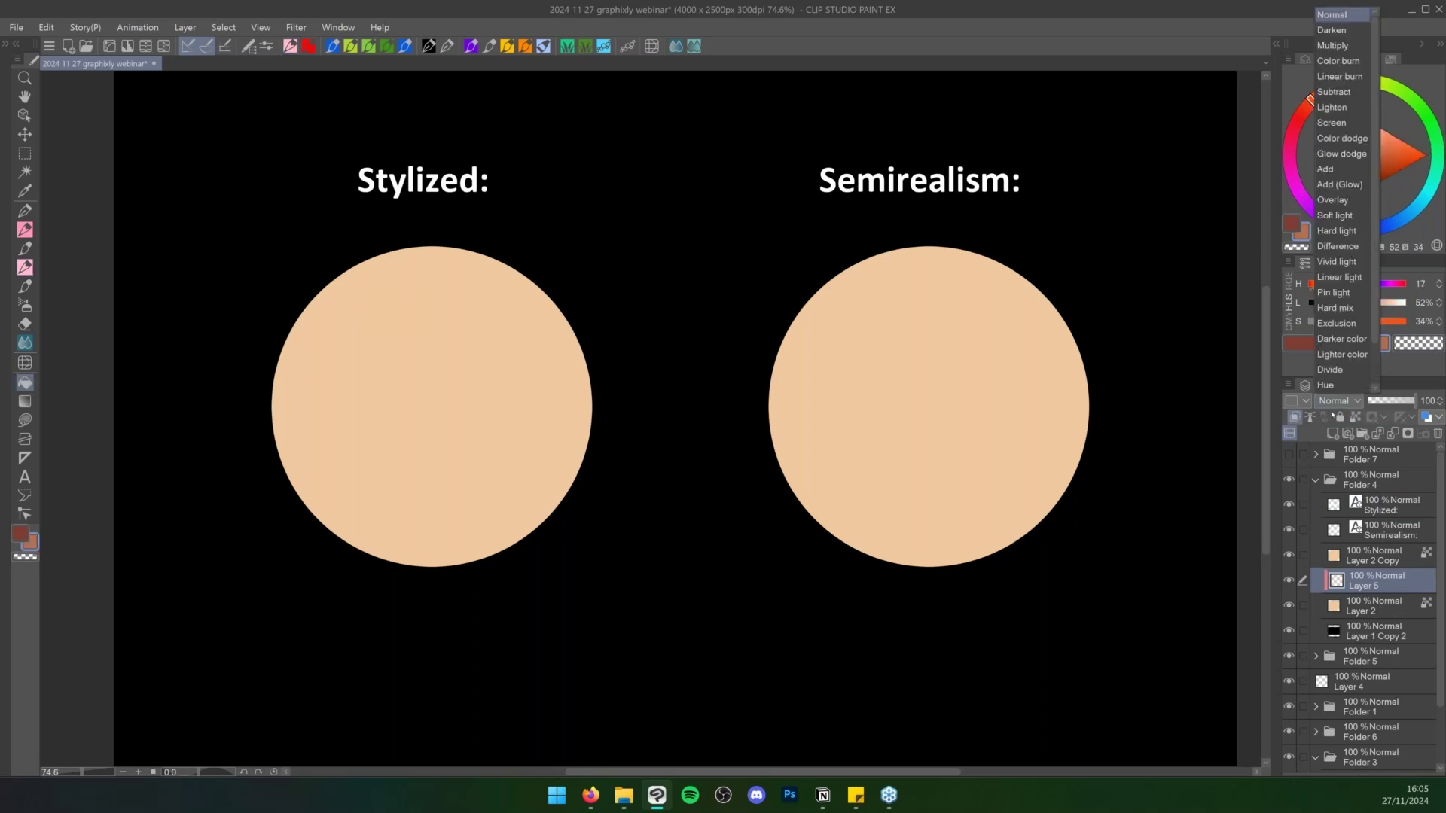
{"action": "left_click", "coordinate": [1345, 46]}
{"action": "left_click", "coordinate": [1351, 133]}
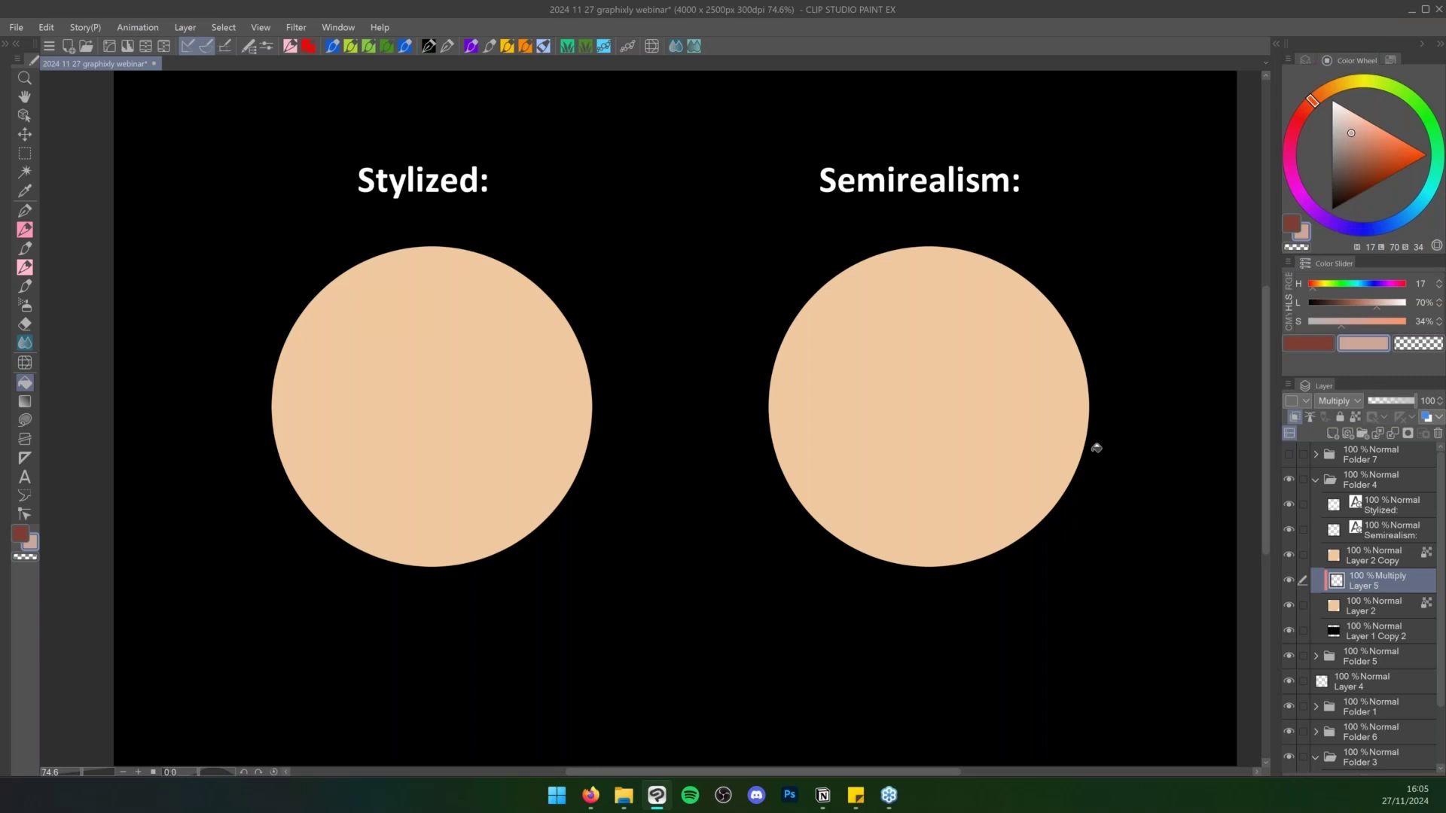
Lasso-fill a hard-edged crescent shadow along the lower-left side of the Stylized circle
{"action": "left_click", "coordinate": [429, 244]}
{"action": "key", "text": "u"}
{"action": "mouse_move", "coordinate": [433, 233]}
{"action": "left_mouse_down"}
{"action": "mouse_move", "coordinate": [372, 416]}
{"action": "mouse_move", "coordinate": [593, 423]}
{"action": "mouse_move", "coordinate": [497, 585]}
{"action": "mouse_move", "coordinate": [324, 221]}
{"action": "mouse_move", "coordinate": [235, 369]}
{"action": "left_mouse_up"}
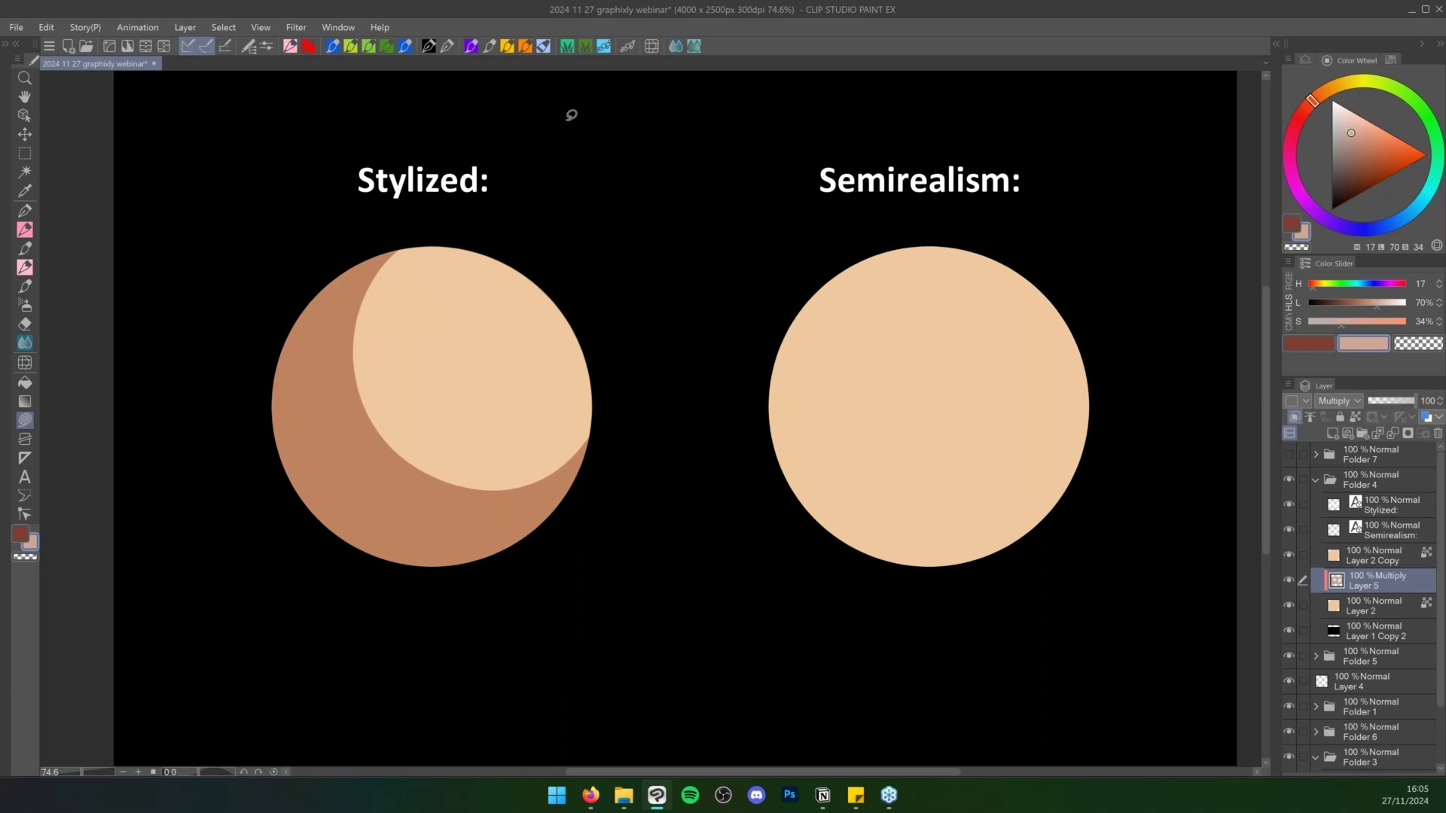
On a new clipped layer, fill a cream oval highlight (hue 45, luminosity 94, saturation 100) on the Stylized circle's upper right
{"action": "key", "text": "ctrl+shift+n"}
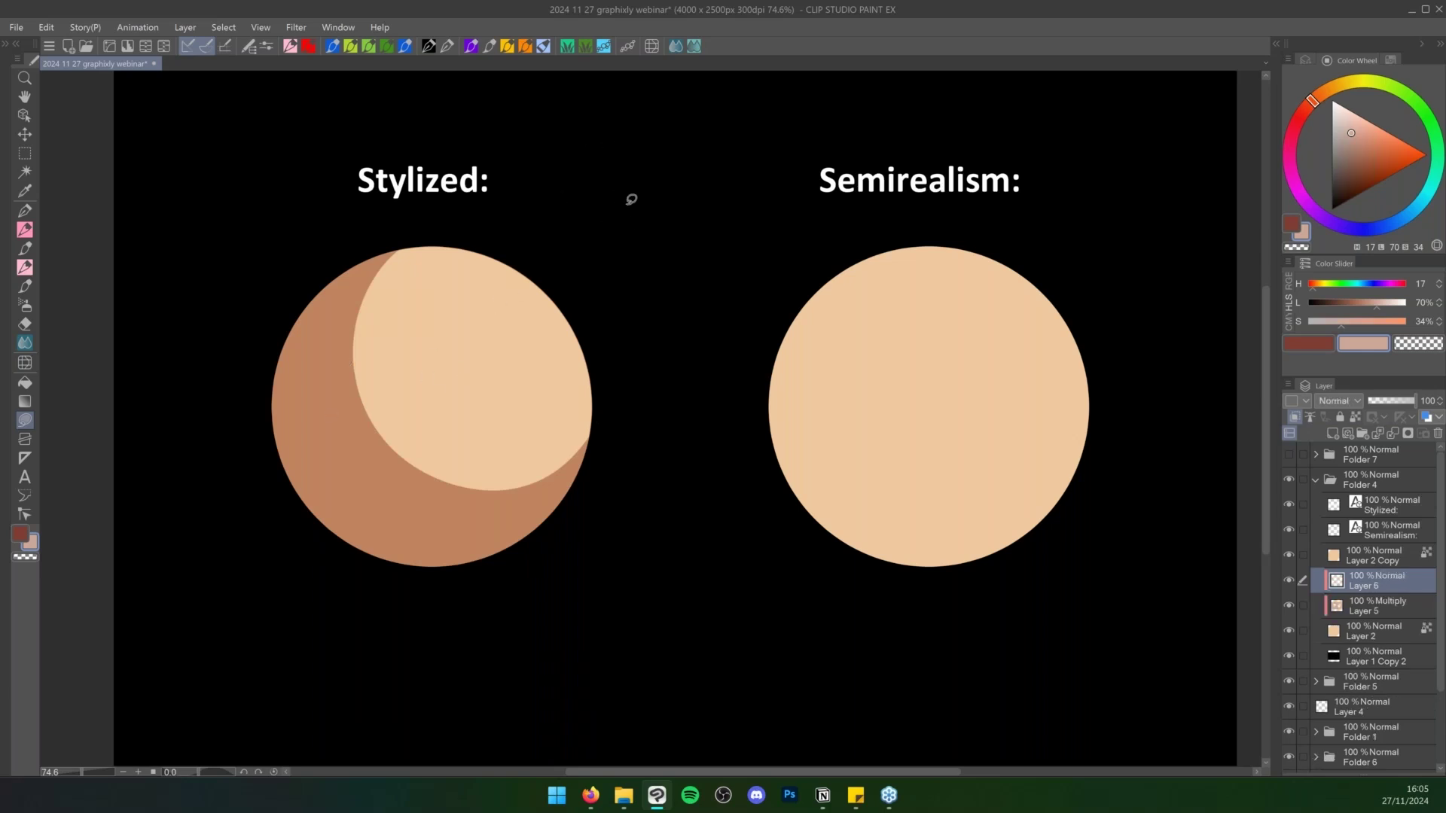
{"action": "left_click_drag", "start_coordinate": [1346, 115], "coordinate": [1344, 107]}
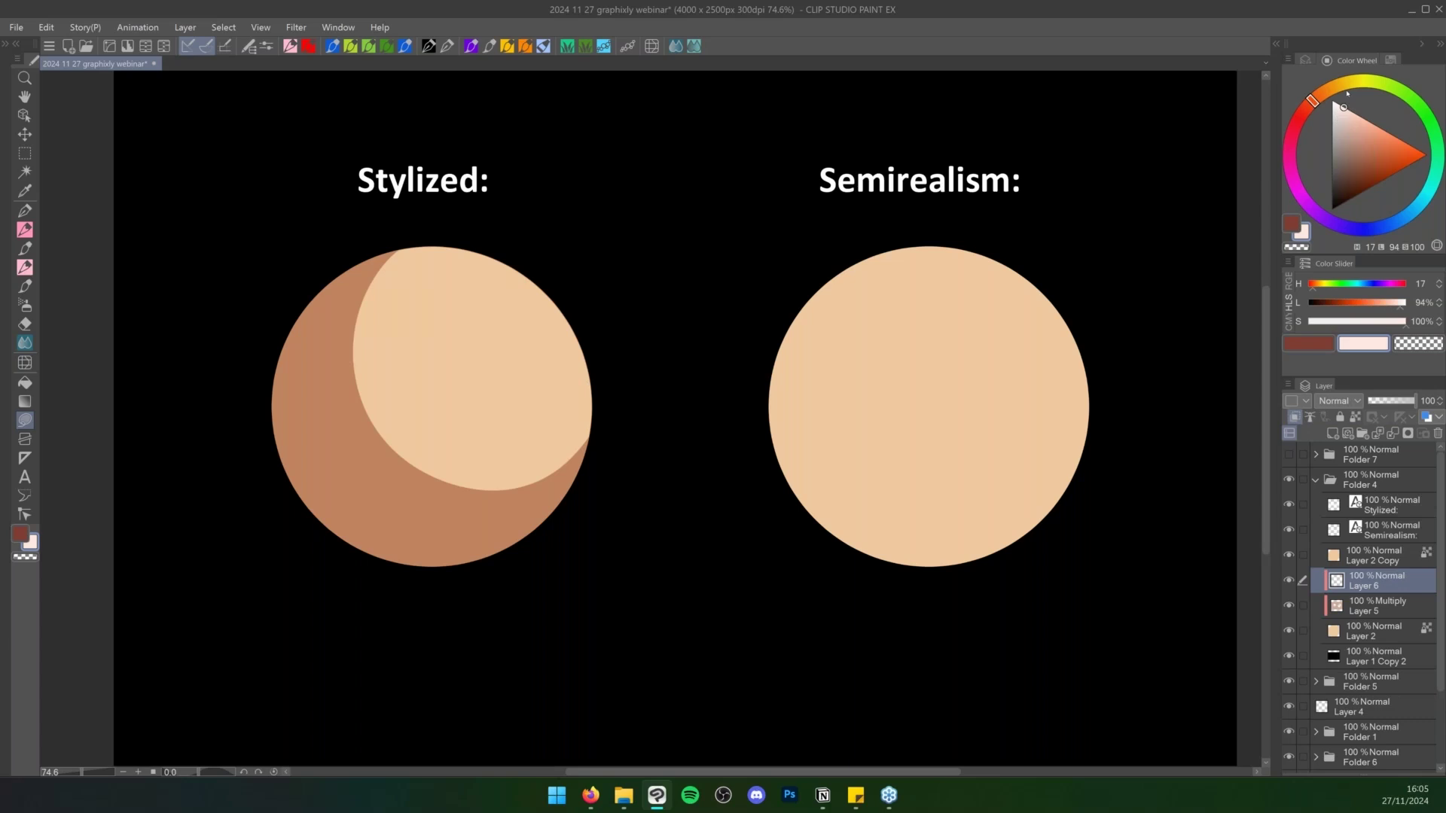
{"action": "left_click", "coordinate": [1344, 83]}
{"action": "mouse_move", "coordinate": [485, 316]}
{"action": "left_mouse_down"}
{"action": "mouse_move", "coordinate": [526, 286]}
{"action": "mouse_move", "coordinate": [470, 274]}
{"action": "mouse_move", "coordinate": [509, 334]}
{"action": "mouse_move", "coordinate": [537, 315]}
{"action": "mouse_move", "coordinate": [478, 262]}
{"action": "mouse_move", "coordinate": [474, 299]}
{"action": "left_mouse_up"}
{"action": "key", "text": "ctrl+z"}
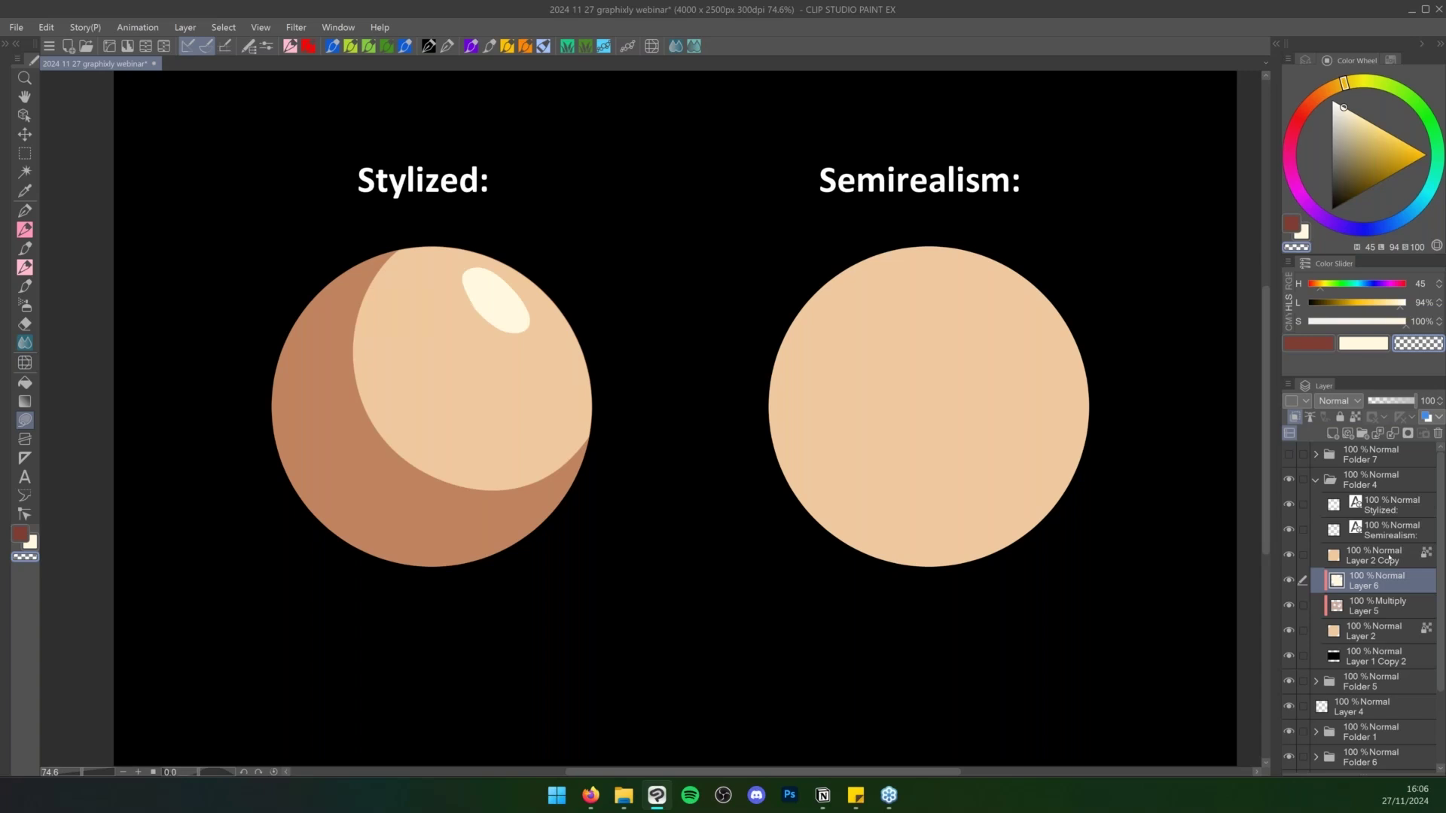
Add a Multiply layer clipped to Layer 2 Copy and set a soft brush's colour to hue 23, luminosity 68, saturation 20
{"action": "left_click", "coordinate": [1372, 556]}
{"action": "key", "text": "ctrl+shift+n"}
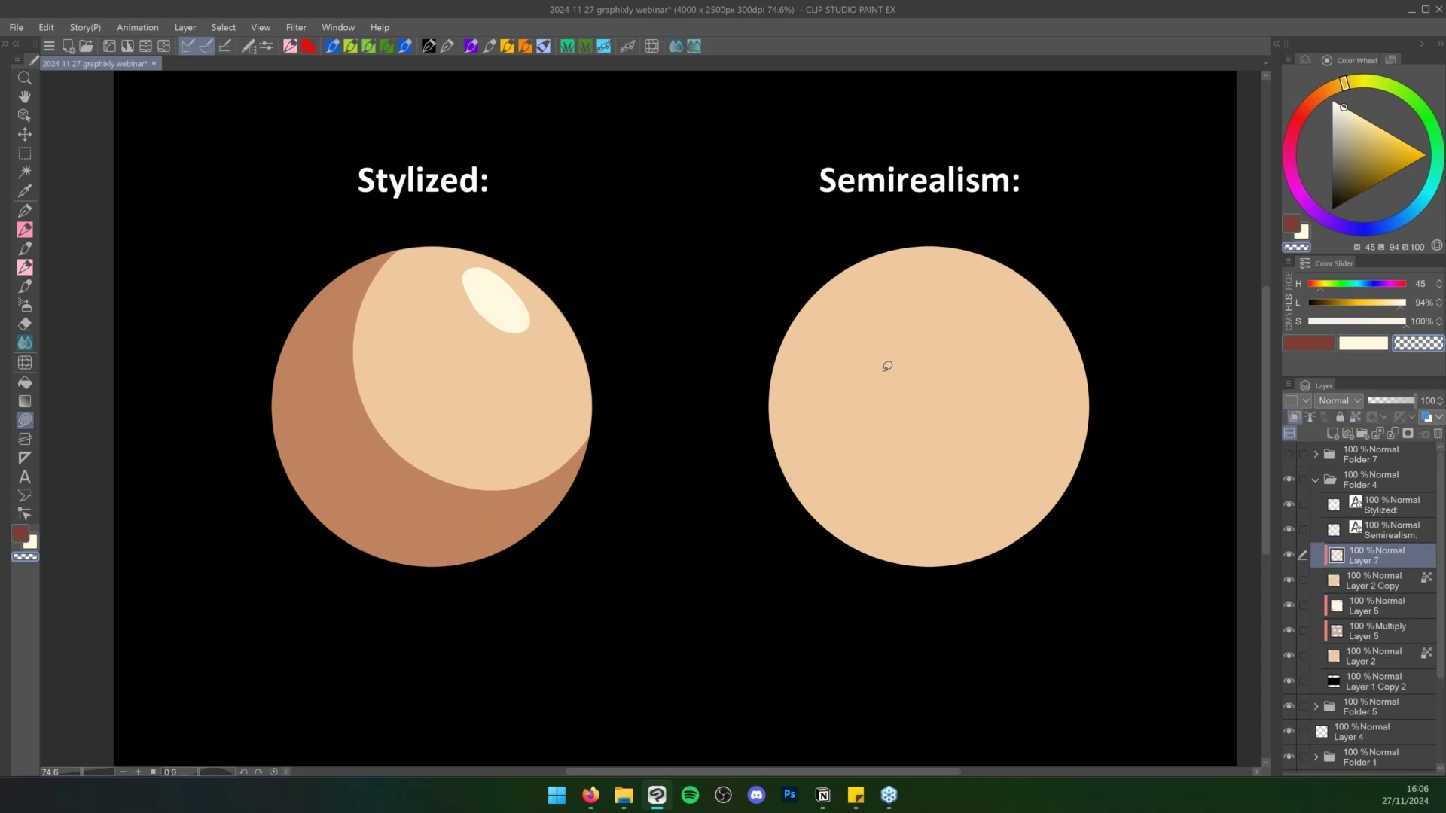
{"action": "key", "text": "b"}
{"action": "left_click", "coordinate": [525, 46]}
{"action": "left_click", "coordinate": [1343, 135]}
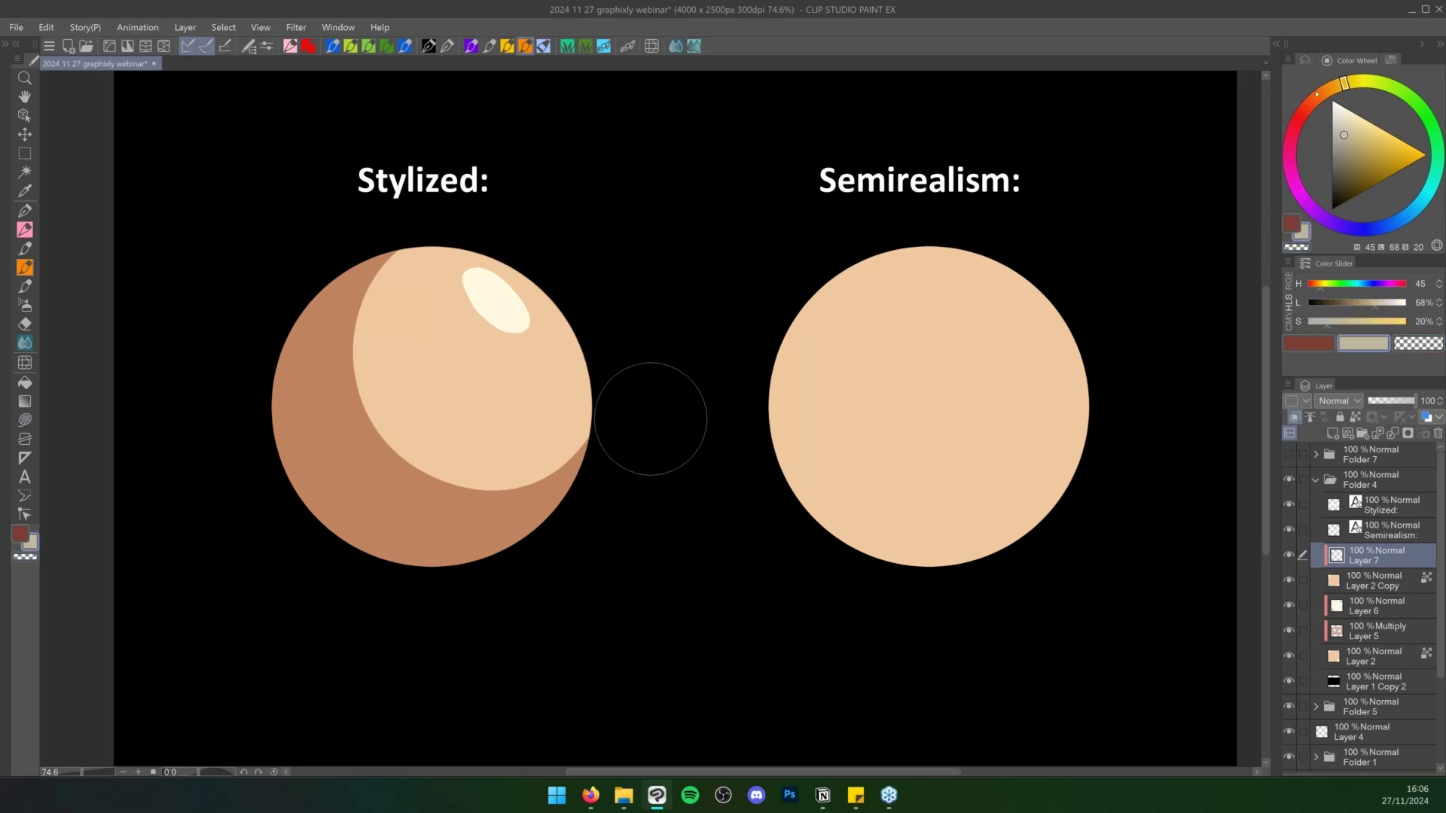
{"action": "left_click", "coordinate": [1318, 95]}
{"action": "left_click", "coordinate": [1346, 402]}
{"action": "left_click", "coordinate": [1340, 42]}
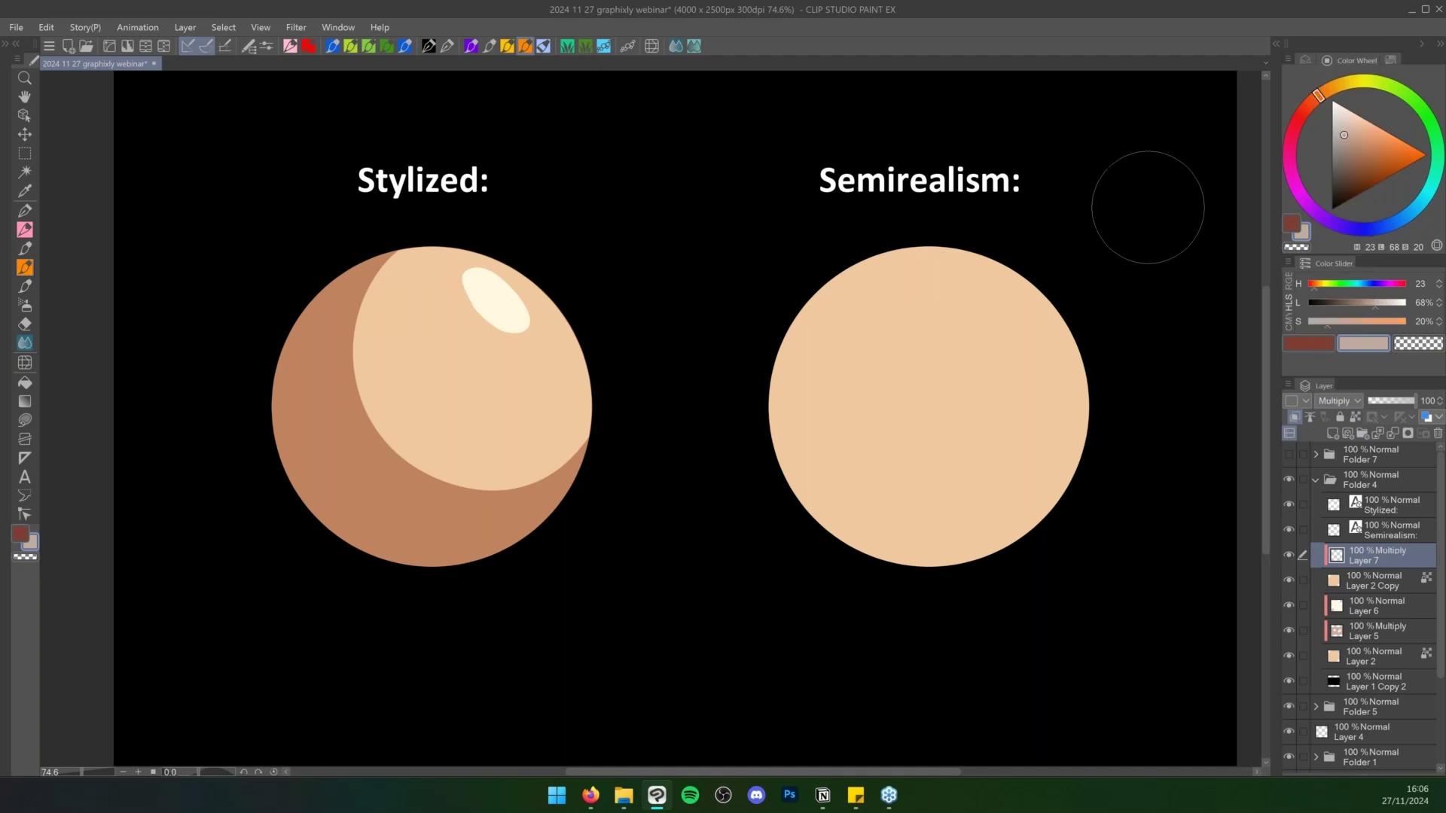
Float and enlarge the Color Wheel over the canvas, and return it to its dock
{"action": "left_click_drag", "start_coordinate": [1356, 61], "coordinate": [633, 254]}
{"action": "left_click_drag", "start_coordinate": [715, 448], "coordinate": [900, 722]}
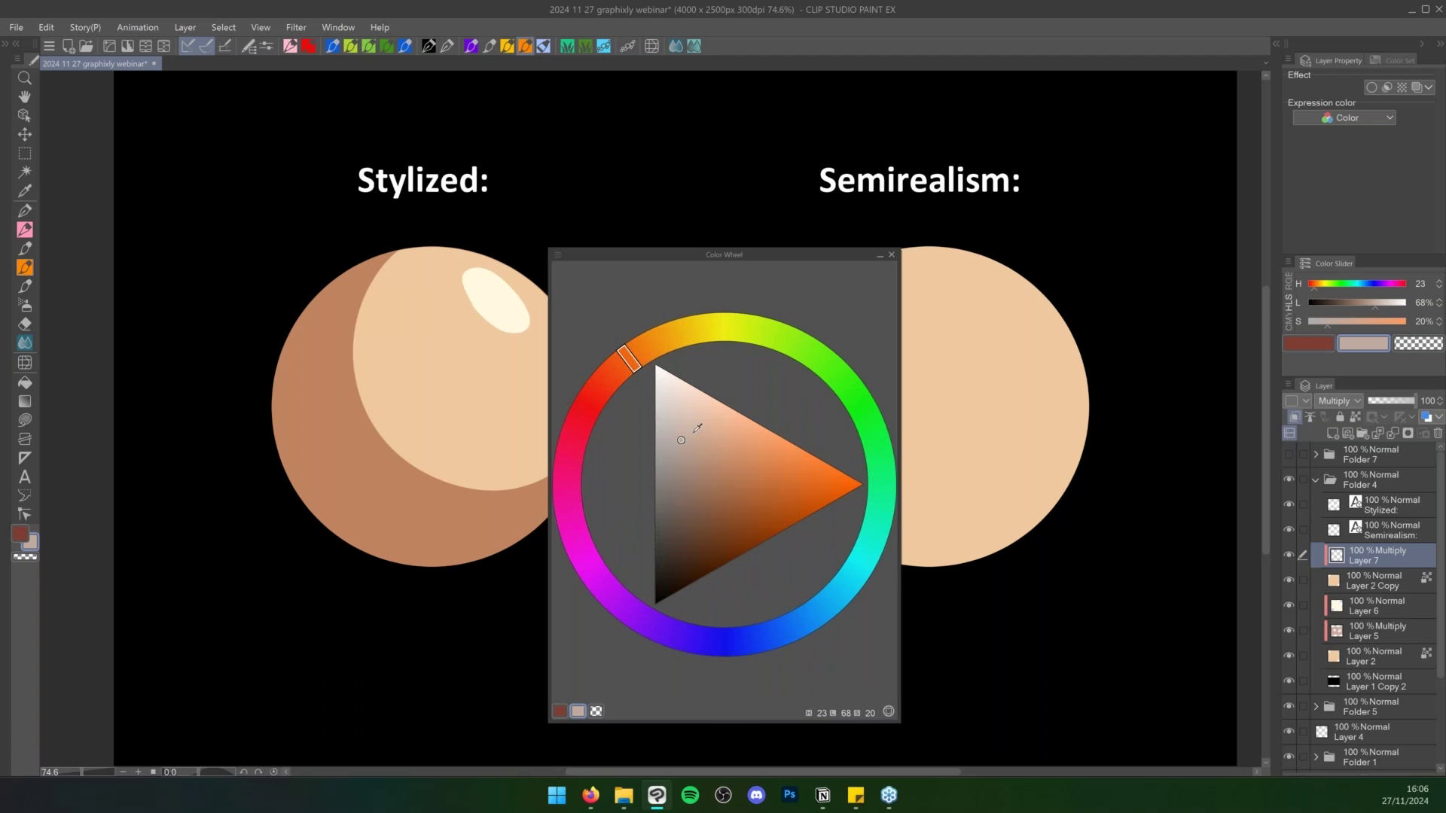
{"action": "mouse_move", "coordinate": [756, 255]}
{"action": "left_mouse_down"}
{"action": "mouse_move", "coordinate": [1261, 130]}
{"action": "mouse_move", "coordinate": [1362, 68]}
{"action": "left_mouse_up"}
Brush a soft-edged shadow around the lower-left side of the Semirealism circle, refining its inner edge
{"action": "left_click_drag", "start_coordinate": [836, 256], "coordinate": [856, 485]}
{"action": "mouse_move", "coordinate": [877, 267]}
{"action": "left_mouse_down"}
{"action": "mouse_move", "coordinate": [843, 517]}
{"action": "mouse_move", "coordinate": [901, 540]}
{"action": "left_mouse_up"}
{"action": "mouse_move", "coordinate": [883, 301]}
{"action": "left_mouse_down"}
{"action": "mouse_move", "coordinate": [811, 428]}
{"action": "mouse_move", "coordinate": [1014, 527]}
{"action": "mouse_move", "coordinate": [1074, 474]}
{"action": "left_mouse_up"}
{"action": "mouse_move", "coordinate": [903, 252]}
{"action": "left_mouse_down"}
{"action": "mouse_move", "coordinate": [890, 560]}
{"action": "mouse_move", "coordinate": [1026, 478]}
{"action": "mouse_move", "coordinate": [1009, 371]}
{"action": "mouse_move", "coordinate": [969, 323]}
{"action": "mouse_move", "coordinate": [1040, 336]}
{"action": "mouse_move", "coordinate": [833, 323]}
{"action": "mouse_move", "coordinate": [1027, 436]}
{"action": "mouse_move", "coordinate": [983, 407]}
{"action": "left_mouse_up"}
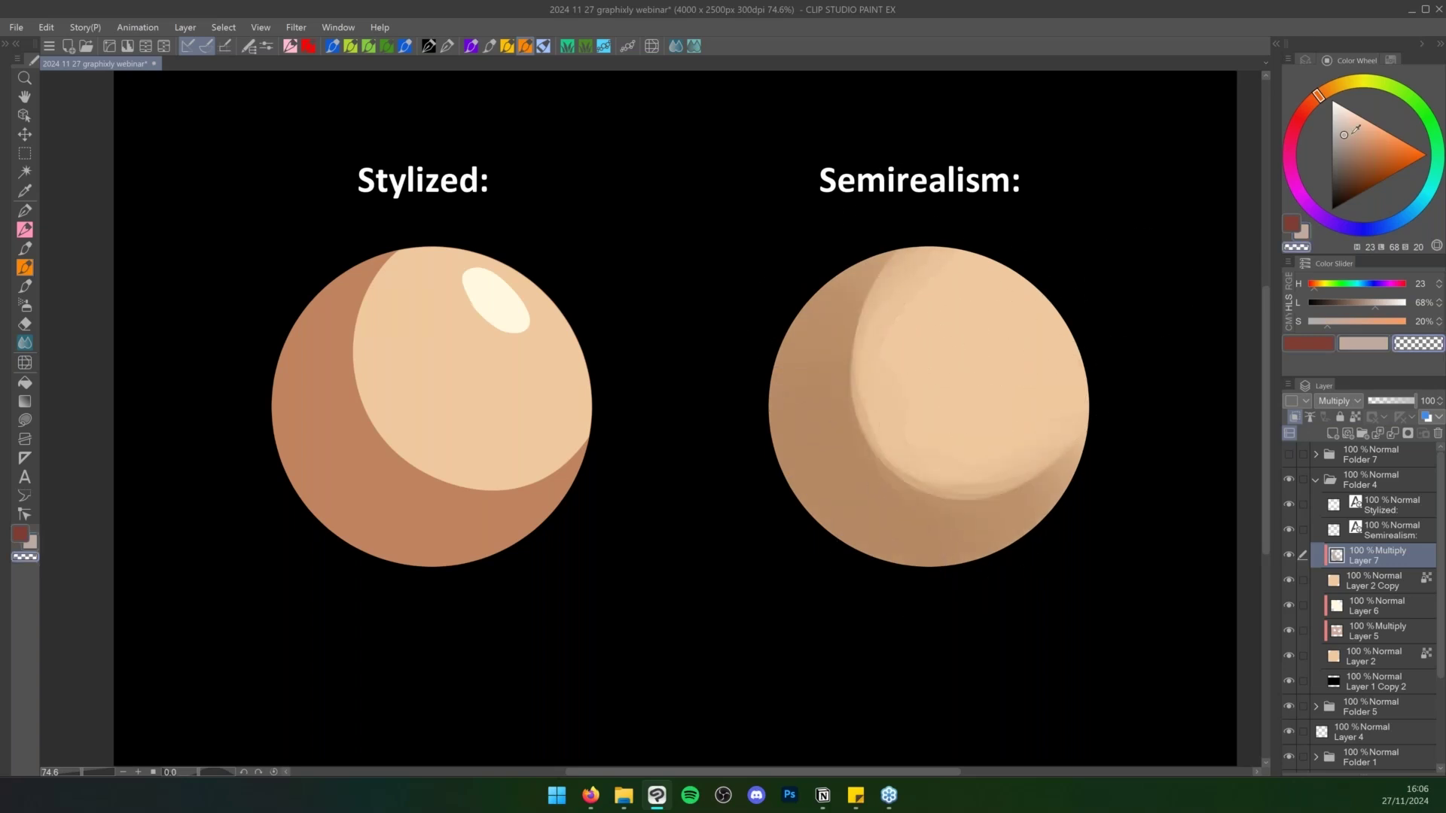
Repaint the Semirealism circle's shadow with hue 23, luminosity 69, saturation 34, and carve back its inner edge into a curve
{"action": "left_click", "coordinate": [1352, 134]}
{"action": "mouse_move", "coordinate": [941, 252]}
{"action": "left_mouse_down"}
{"action": "mouse_move", "coordinate": [855, 274]}
{"action": "mouse_move", "coordinate": [800, 314]}
{"action": "mouse_move", "coordinate": [946, 506]}
{"action": "mouse_move", "coordinate": [894, 532]}
{"action": "mouse_move", "coordinate": [1104, 484]}
{"action": "mouse_move", "coordinate": [866, 377]}
{"action": "mouse_move", "coordinate": [934, 256]}
{"action": "mouse_move", "coordinate": [883, 519]}
{"action": "left_mouse_up"}
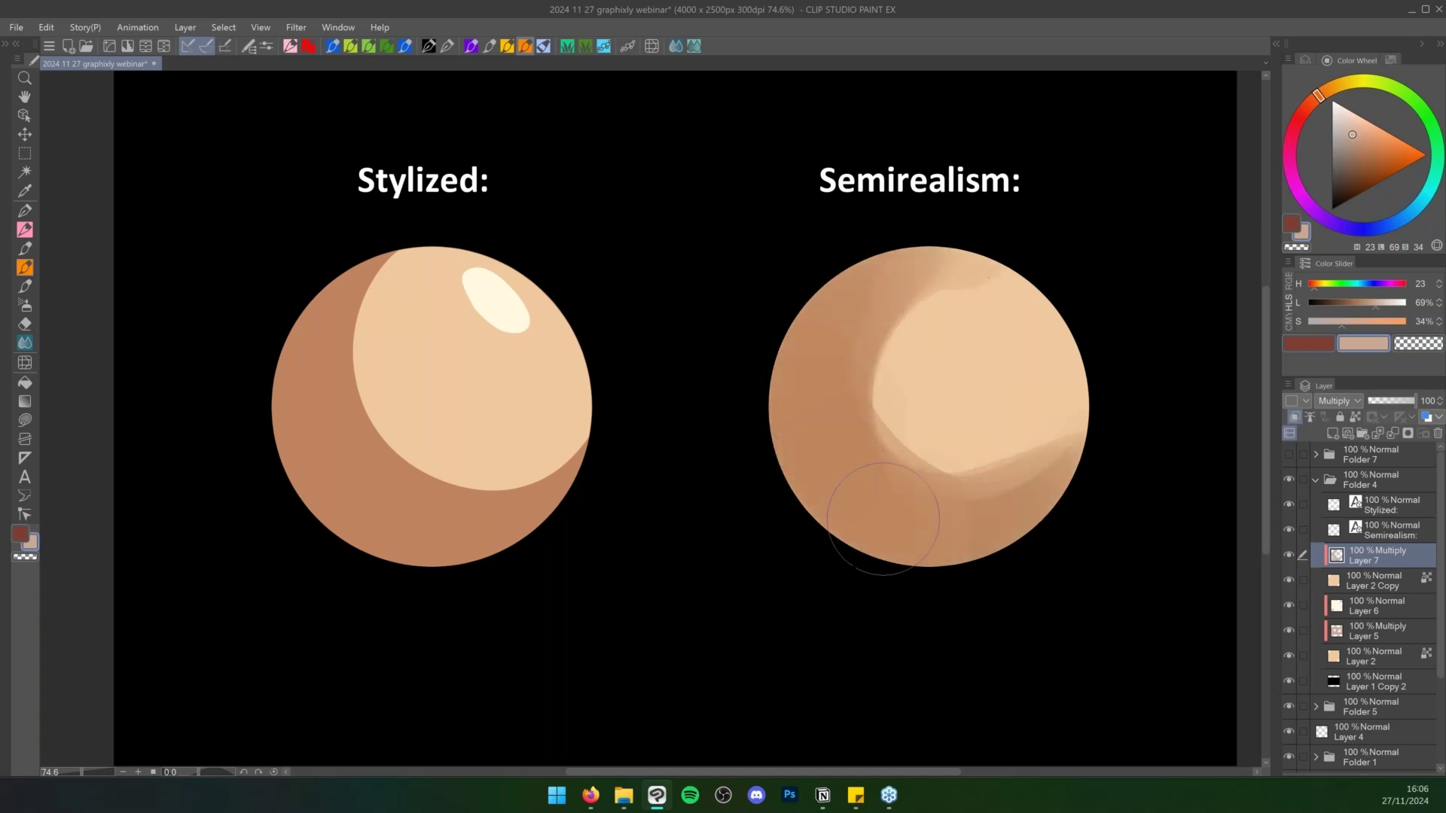
{"action": "mouse_move", "coordinate": [984, 323]}
{"action": "left_mouse_down"}
{"action": "mouse_move", "coordinate": [996, 437]}
{"action": "mouse_move", "coordinate": [948, 436]}
{"action": "mouse_move", "coordinate": [991, 304]}
{"action": "mouse_move", "coordinate": [1027, 411]}
{"action": "mouse_move", "coordinate": [910, 426]}
{"action": "mouse_move", "coordinate": [1022, 329]}
{"action": "mouse_move", "coordinate": [985, 434]}
{"action": "mouse_move", "coordinate": [1052, 443]}
{"action": "left_mouse_up"}
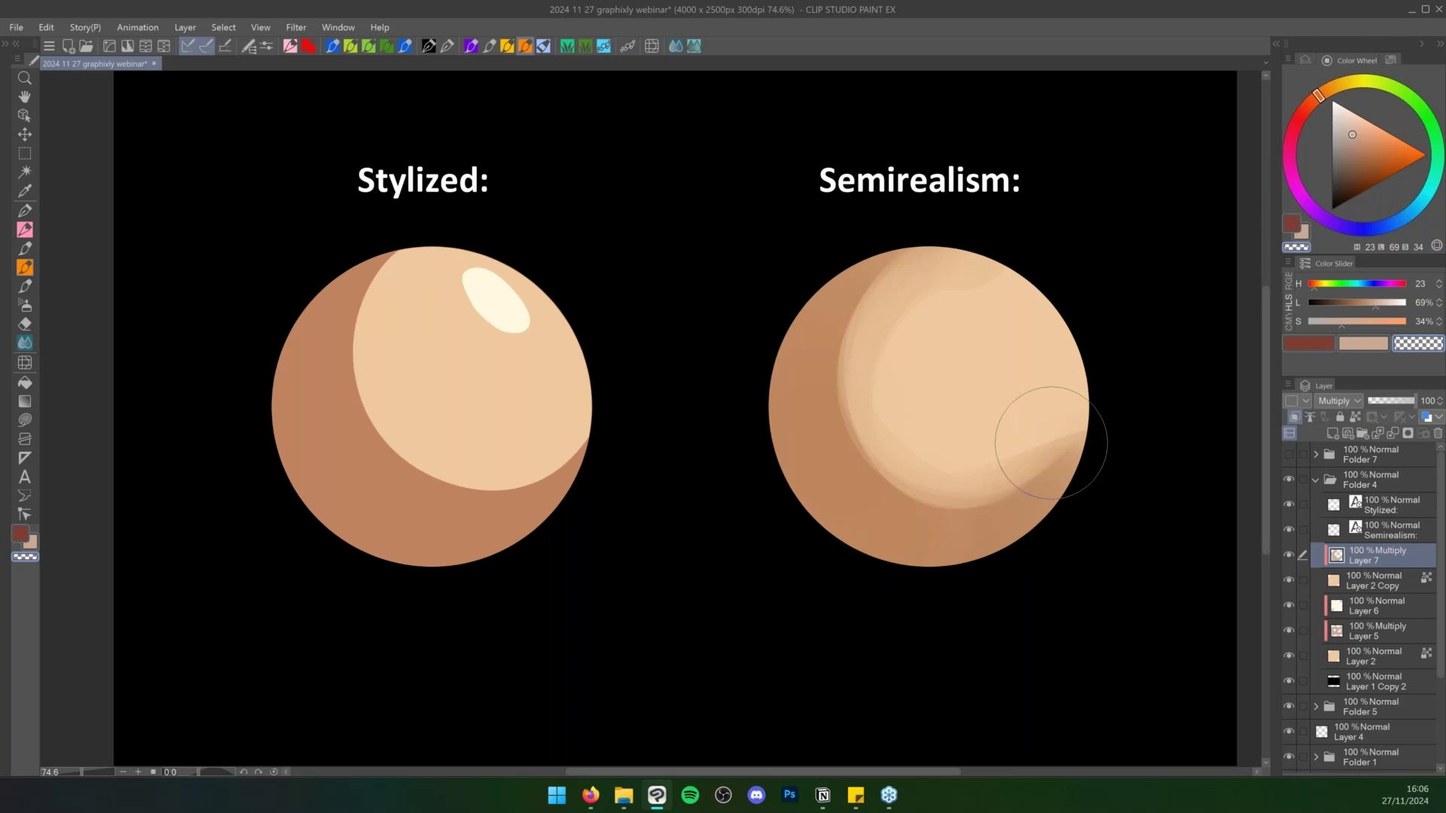
Paint one opaque and one faint test stroke across a new layer to compare brush opacity, and delete that layer
{"action": "key", "text": "ctrl+shift+n"}
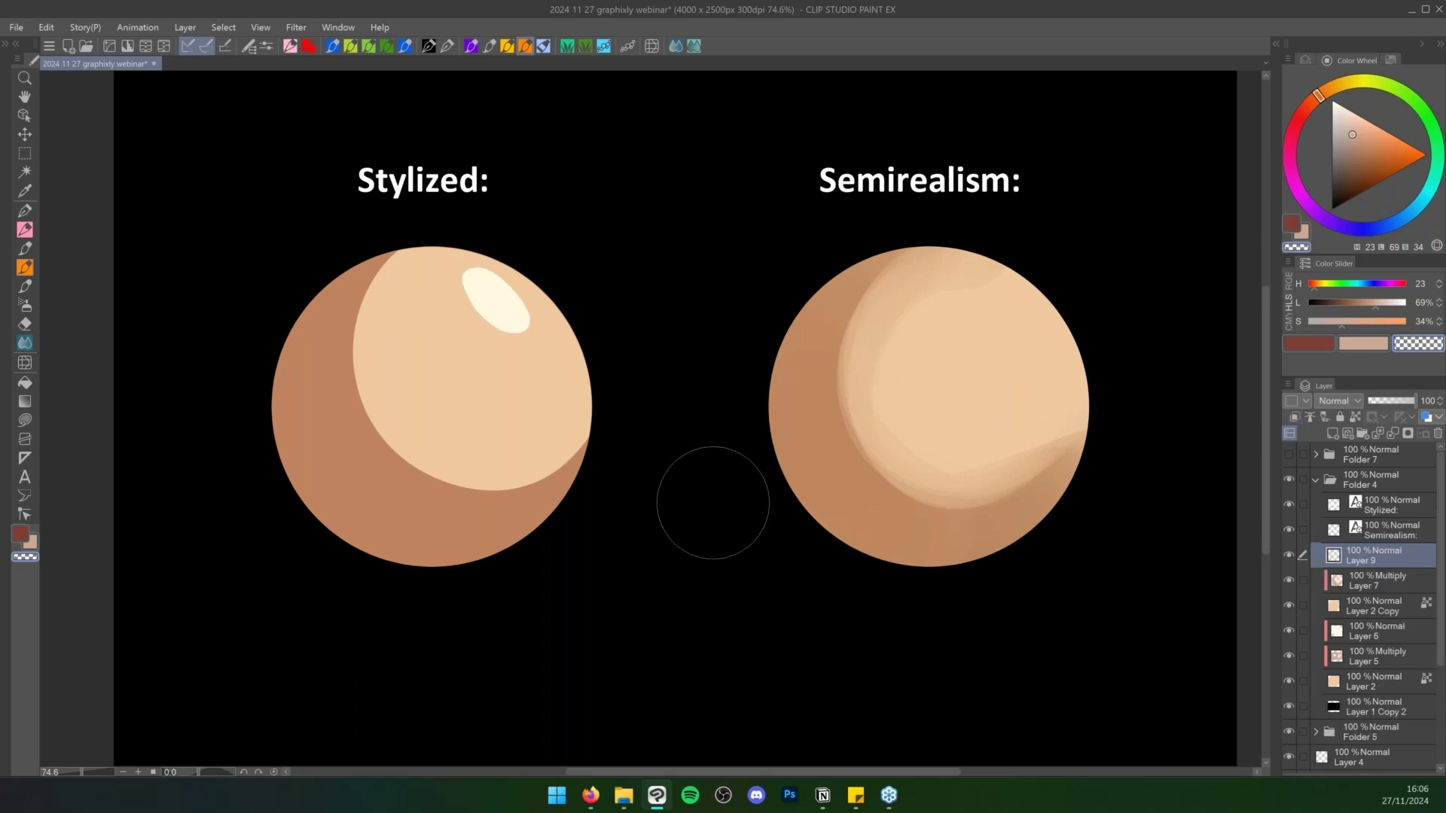
{"action": "key", "text": "c"}
{"action": "mouse_move", "coordinate": [399, 682]}
{"action": "left_mouse_down"}
{"action": "mouse_move", "coordinate": [531, 640]}
{"action": "mouse_move", "coordinate": [1103, 554]}
{"action": "left_mouse_up"}
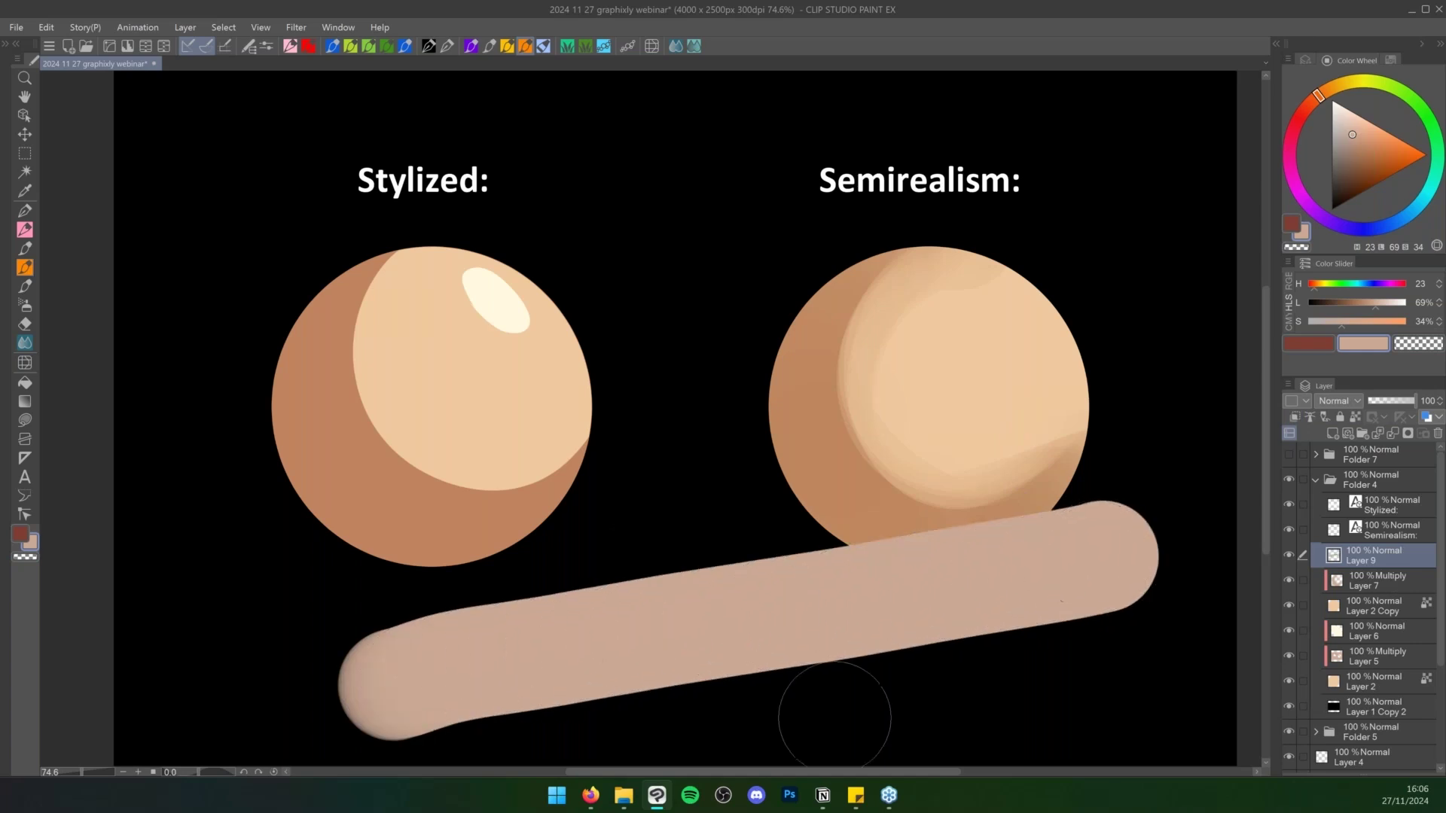
{"action": "mouse_move", "coordinate": [312, 595]}
{"action": "left_mouse_down"}
{"action": "mouse_move", "coordinate": [486, 528]}
{"action": "mouse_move", "coordinate": [1198, 364]}
{"action": "left_mouse_up"}
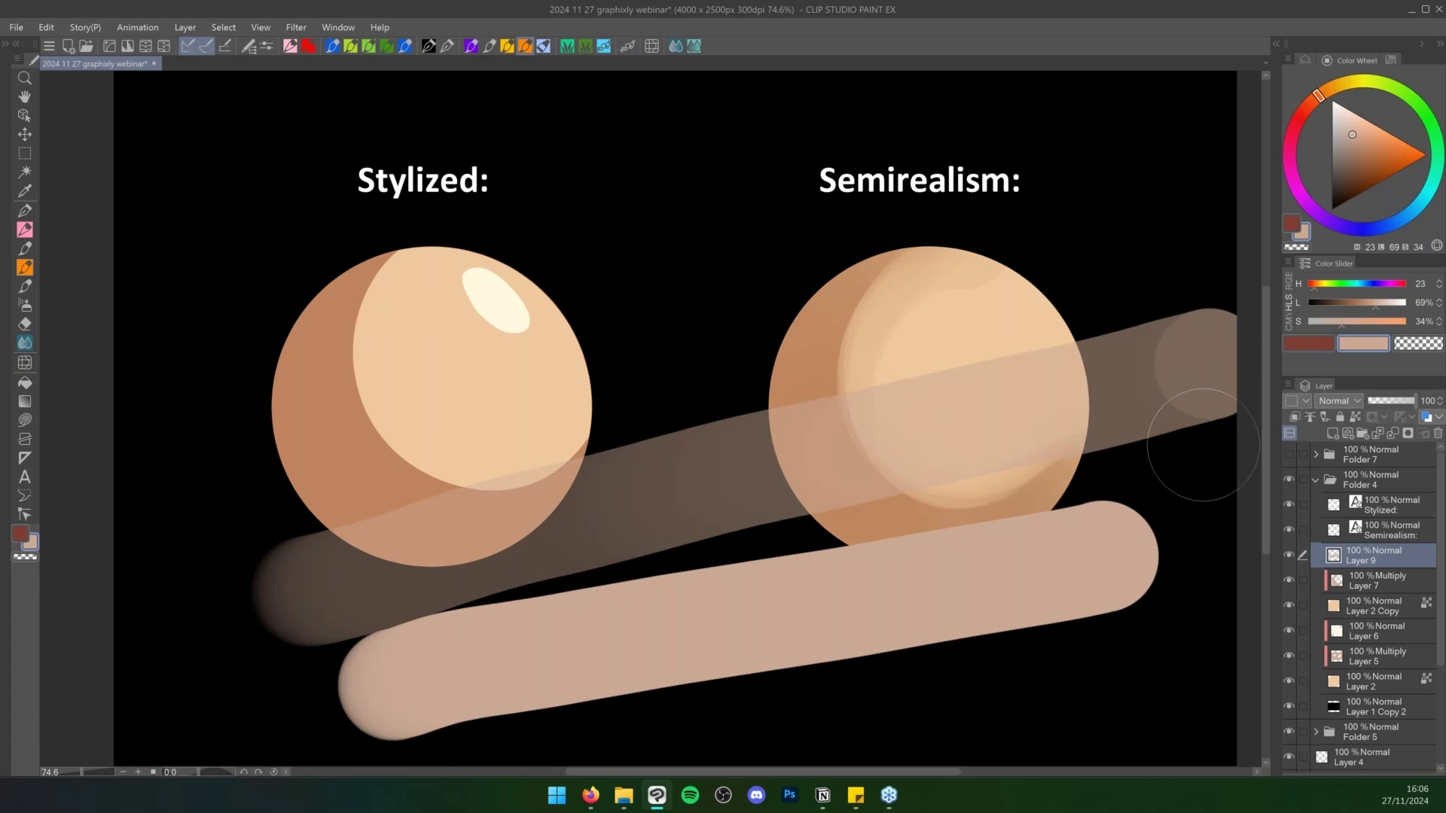
{"action": "key", "text": "Delete"}
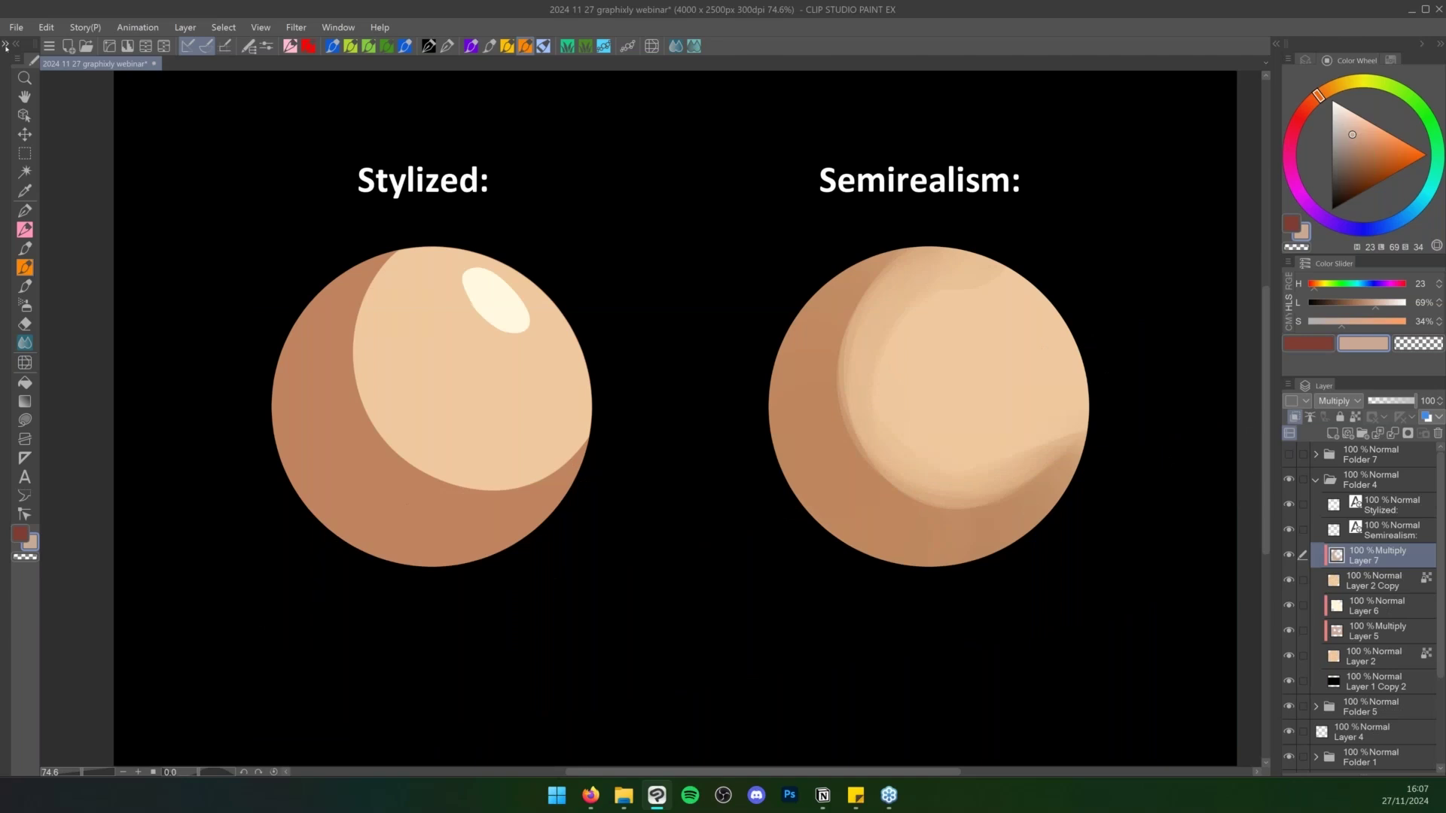
Display the Ink settings in the semirealism brush's Sub Tool Detail window, and move and enlarge the window
{"action": "left_click", "coordinate": [6, 47]}
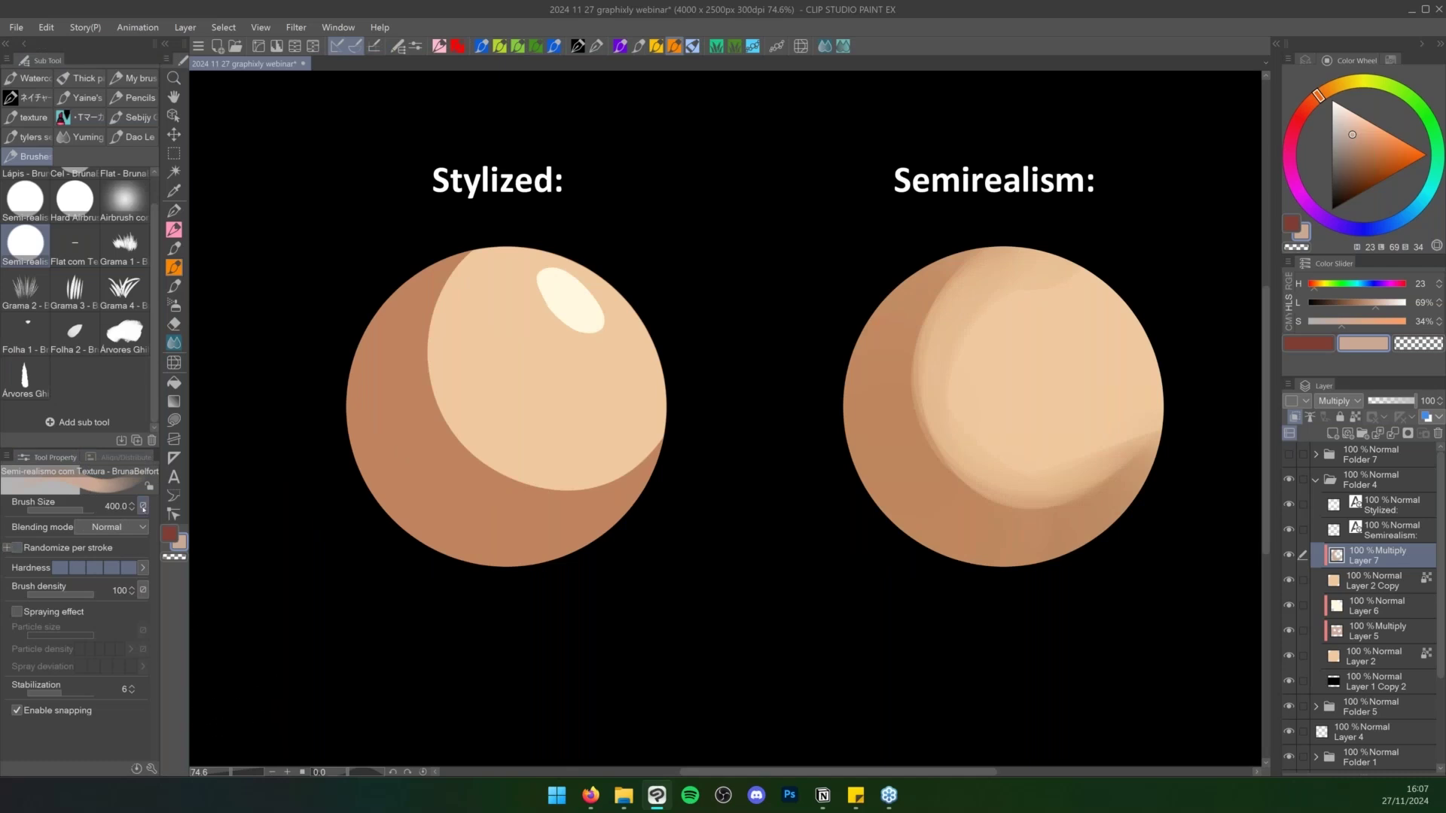
{"action": "left_click", "coordinate": [151, 769]}
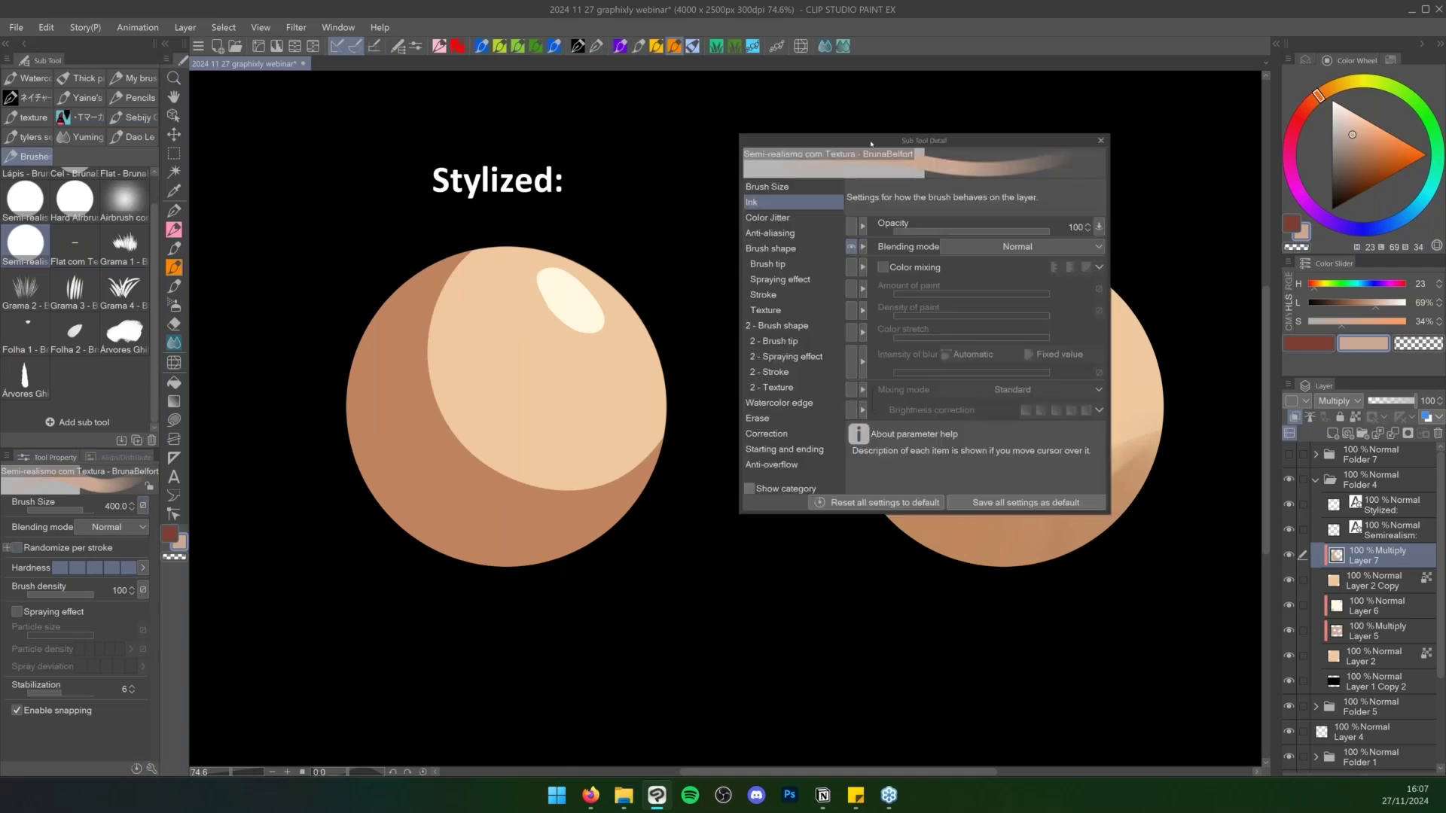
{"action": "left_click_drag", "start_coordinate": [948, 146], "coordinate": [808, 212]}
{"action": "left_click_drag", "start_coordinate": [970, 595], "coordinate": [1041, 727]}
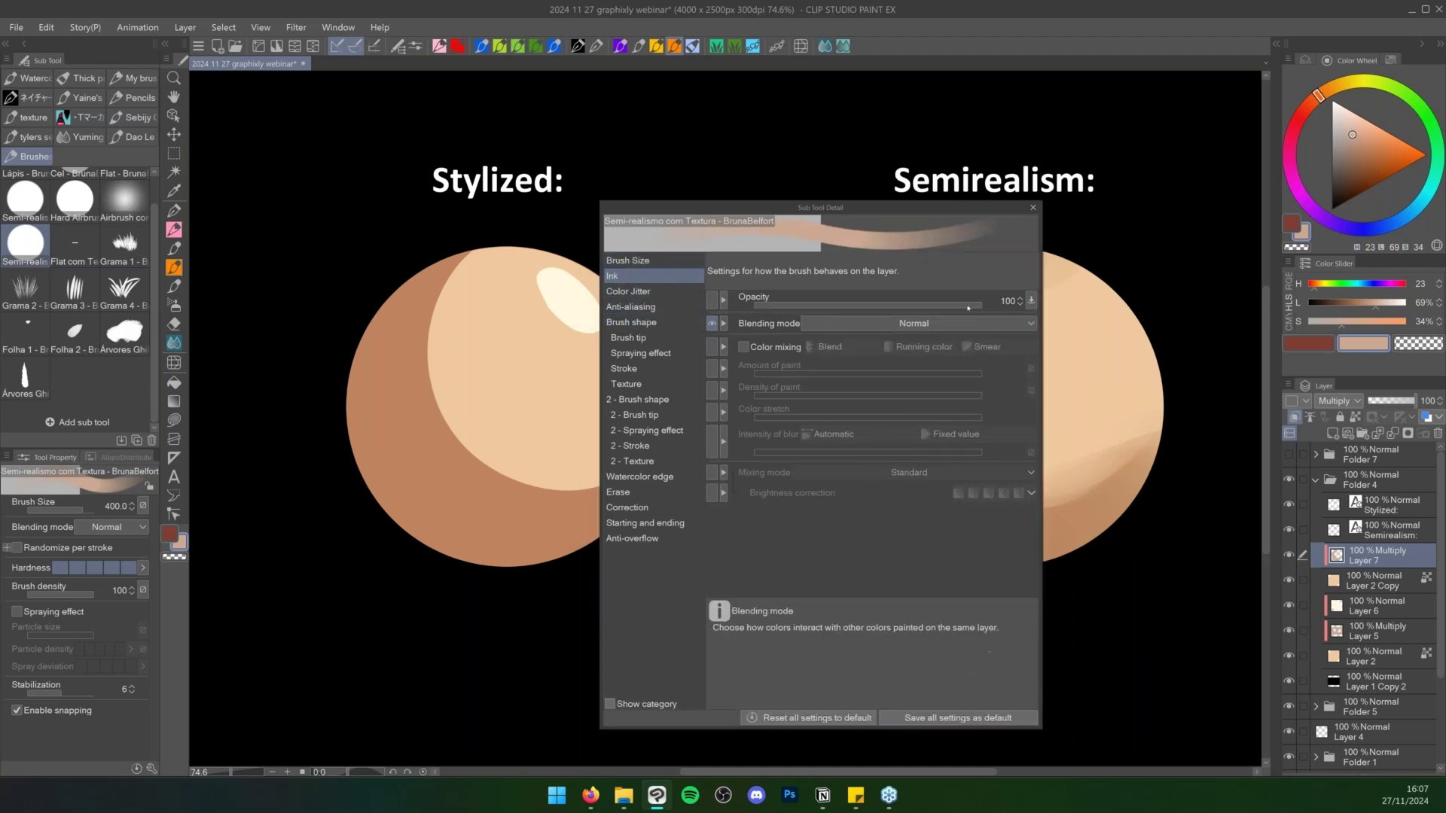
Set the brush opacity to 48 and paint overlapping test strokes below the Stylized circle on a new layer
{"action": "left_click", "coordinate": [863, 304]}
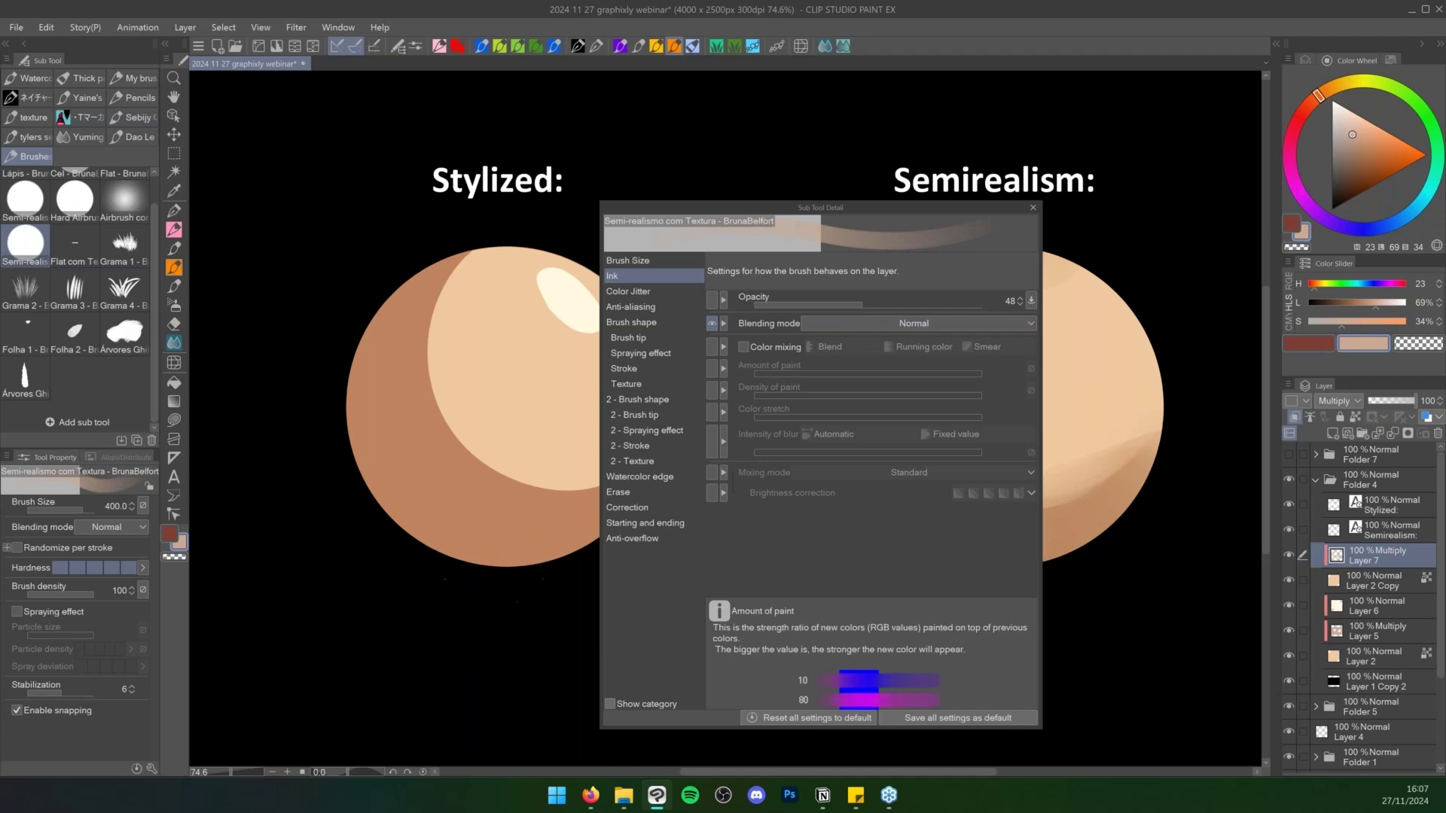
{"action": "key", "text": "ctrl+shift+n"}
{"action": "mouse_move", "coordinate": [447, 520]}
{"action": "left_mouse_down"}
{"action": "mouse_move", "coordinate": [391, 619]}
{"action": "mouse_move", "coordinate": [452, 683]}
{"action": "mouse_move", "coordinate": [479, 671]}
{"action": "left_mouse_up"}
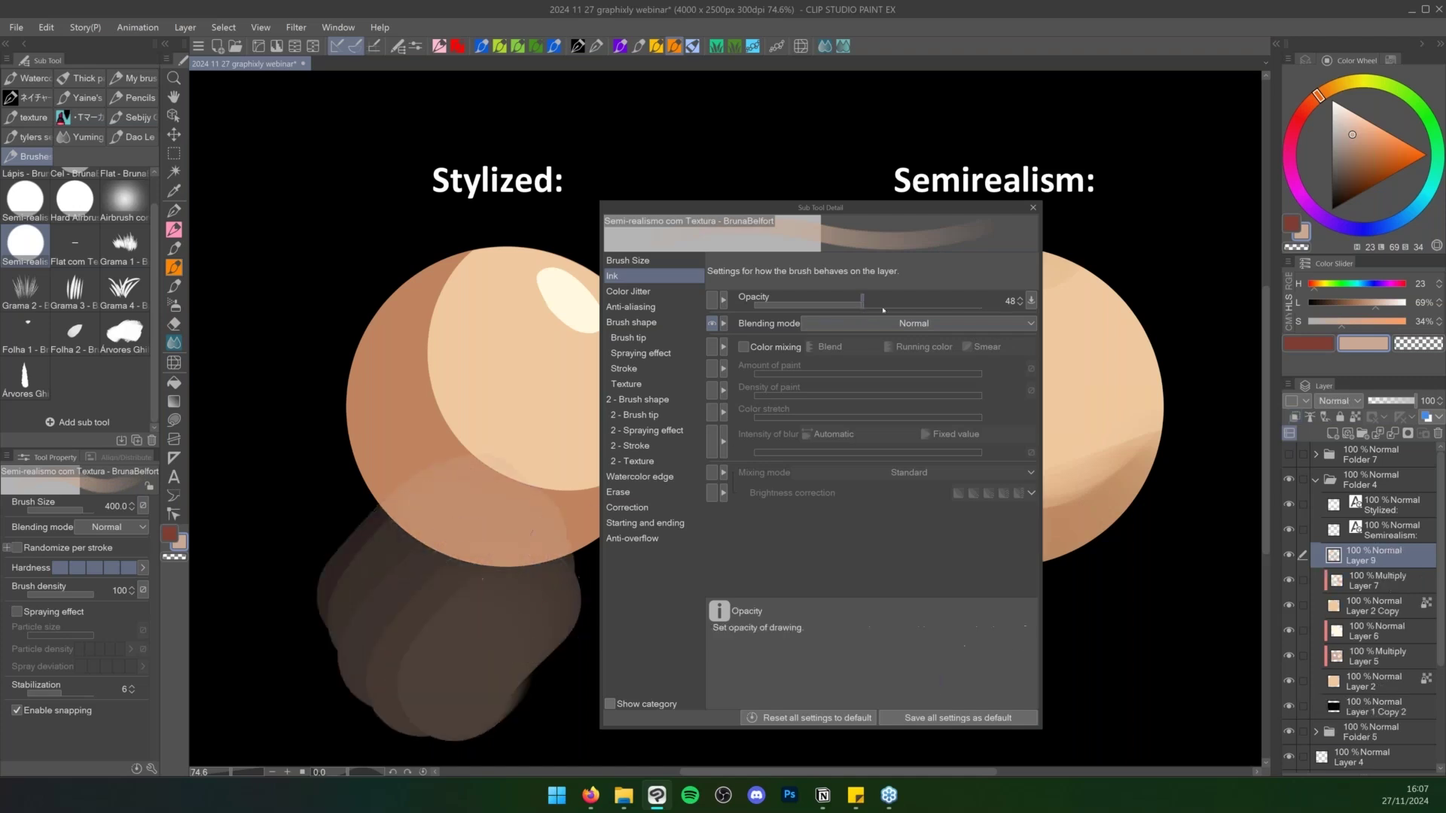
Paint more test strokes at higher opacity, restore the brush opacity to 100, delete the test layer, and close the brush settings
{"action": "left_click", "coordinate": [945, 304]}
{"action": "mouse_move", "coordinate": [452, 519]}
{"action": "left_mouse_down"}
{"action": "mouse_move", "coordinate": [324, 602]}
{"action": "mouse_move", "coordinate": [436, 678]}
{"action": "mouse_move", "coordinate": [450, 631]}
{"action": "left_mouse_up"}
{"action": "left_click", "coordinate": [979, 304]}
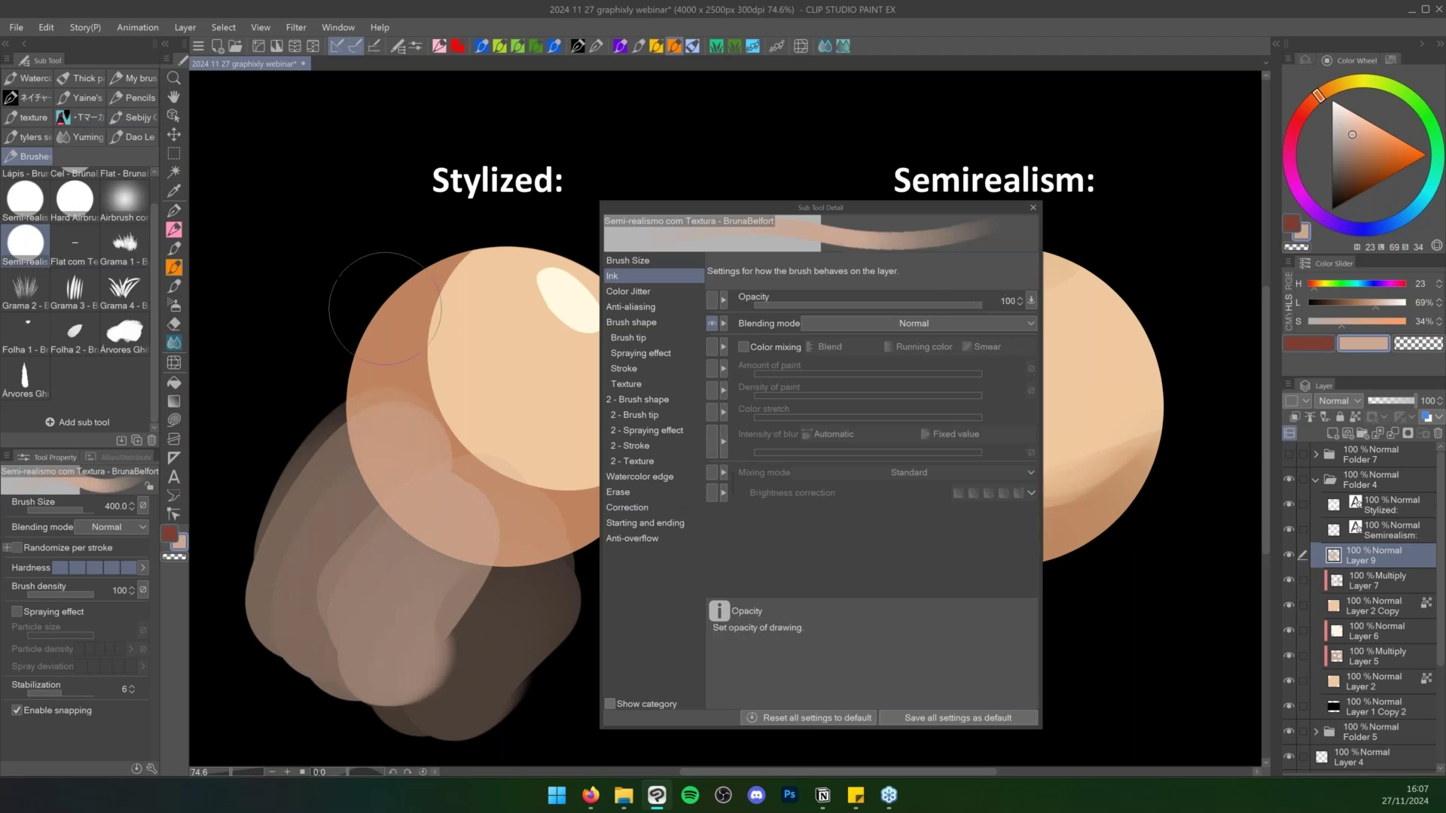
{"action": "mouse_move", "coordinate": [339, 291]}
{"action": "left_mouse_down"}
{"action": "mouse_move", "coordinate": [316, 543]}
{"action": "mouse_move", "coordinate": [360, 480]}
{"action": "mouse_move", "coordinate": [348, 519]}
{"action": "mouse_move", "coordinate": [367, 583]}
{"action": "left_mouse_up"}
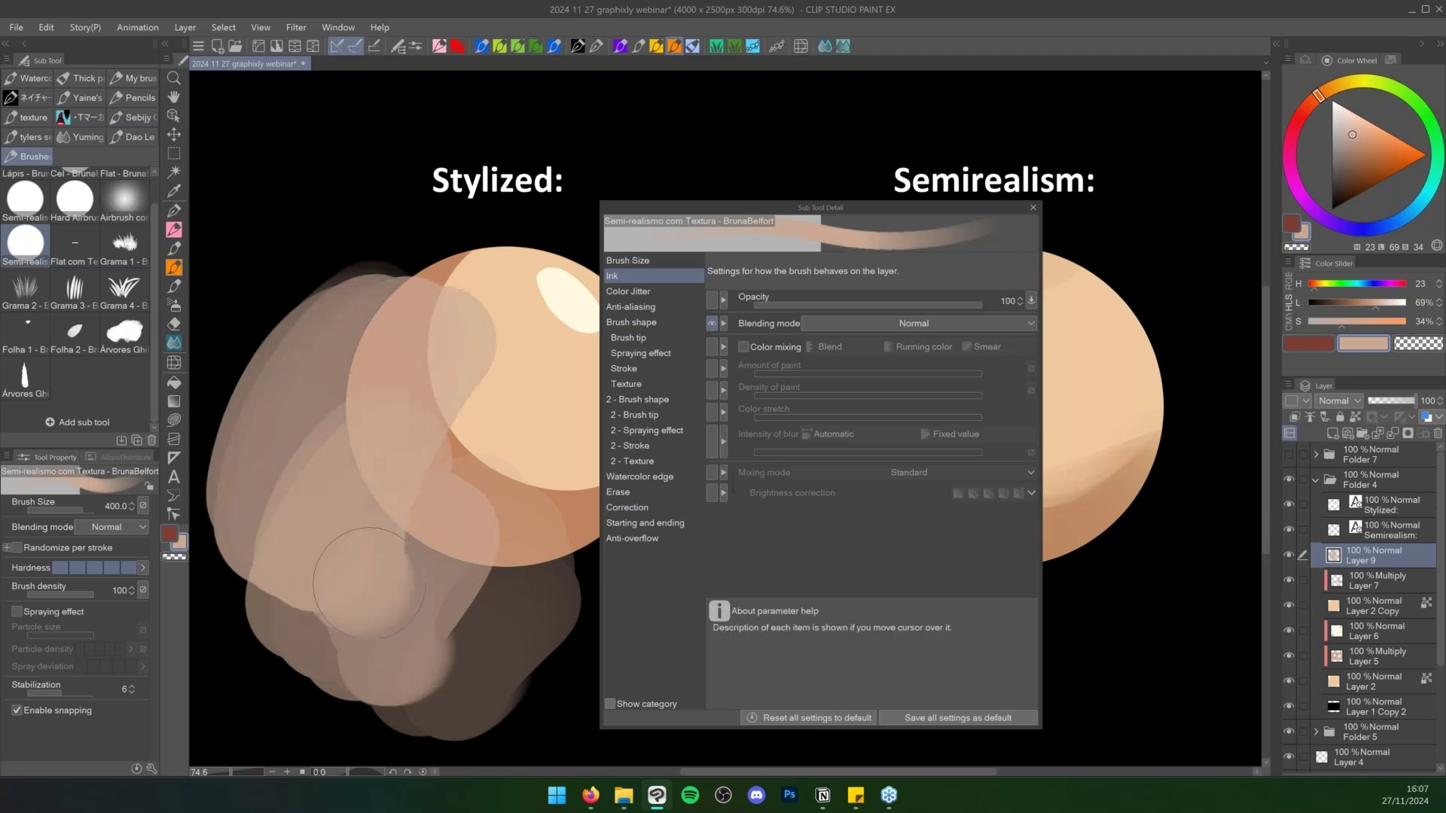
{"action": "left_click", "coordinate": [1438, 434]}
{"action": "left_click", "coordinate": [1032, 208]}
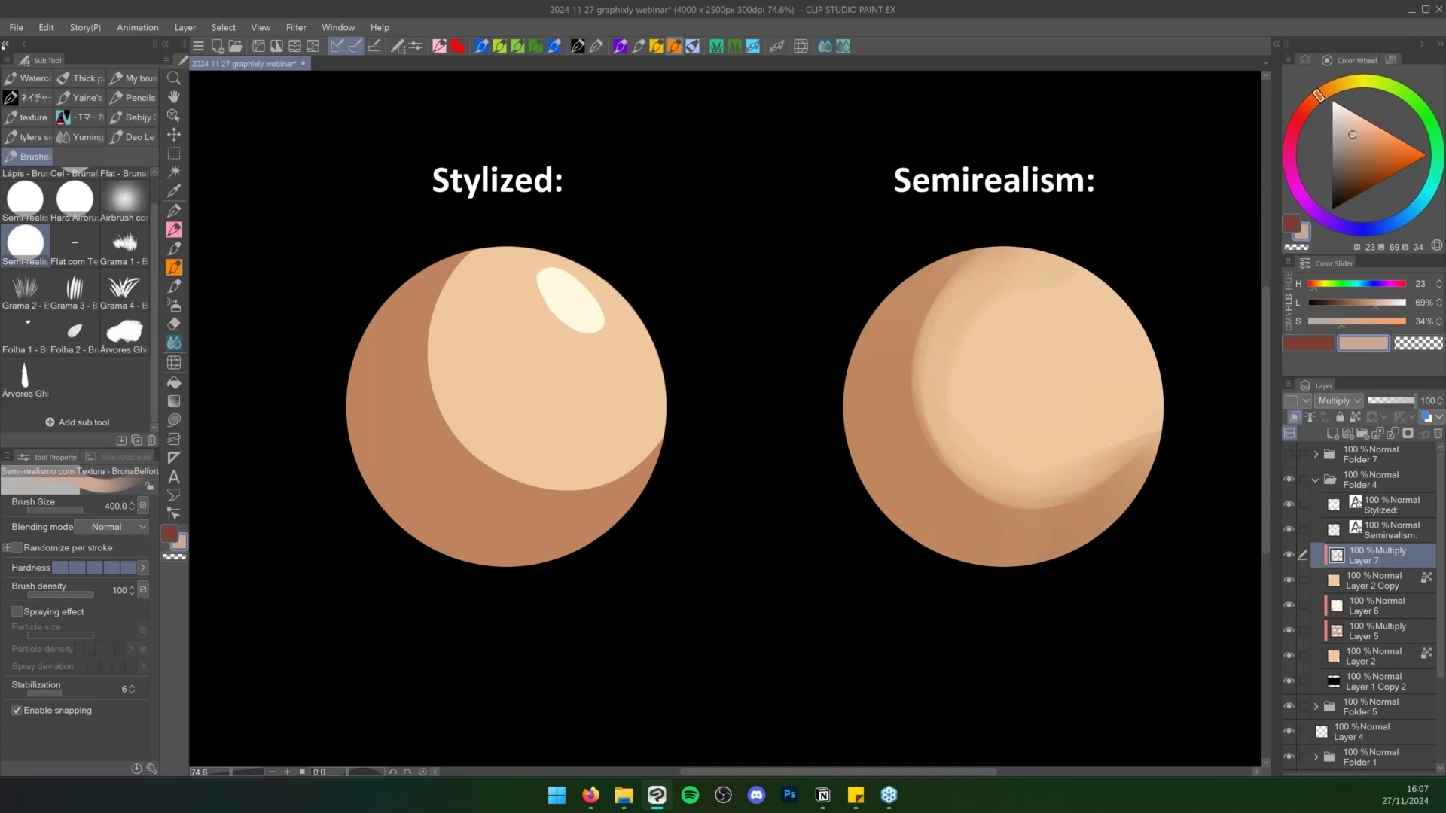
{"action": "left_click", "coordinate": [6, 44]}
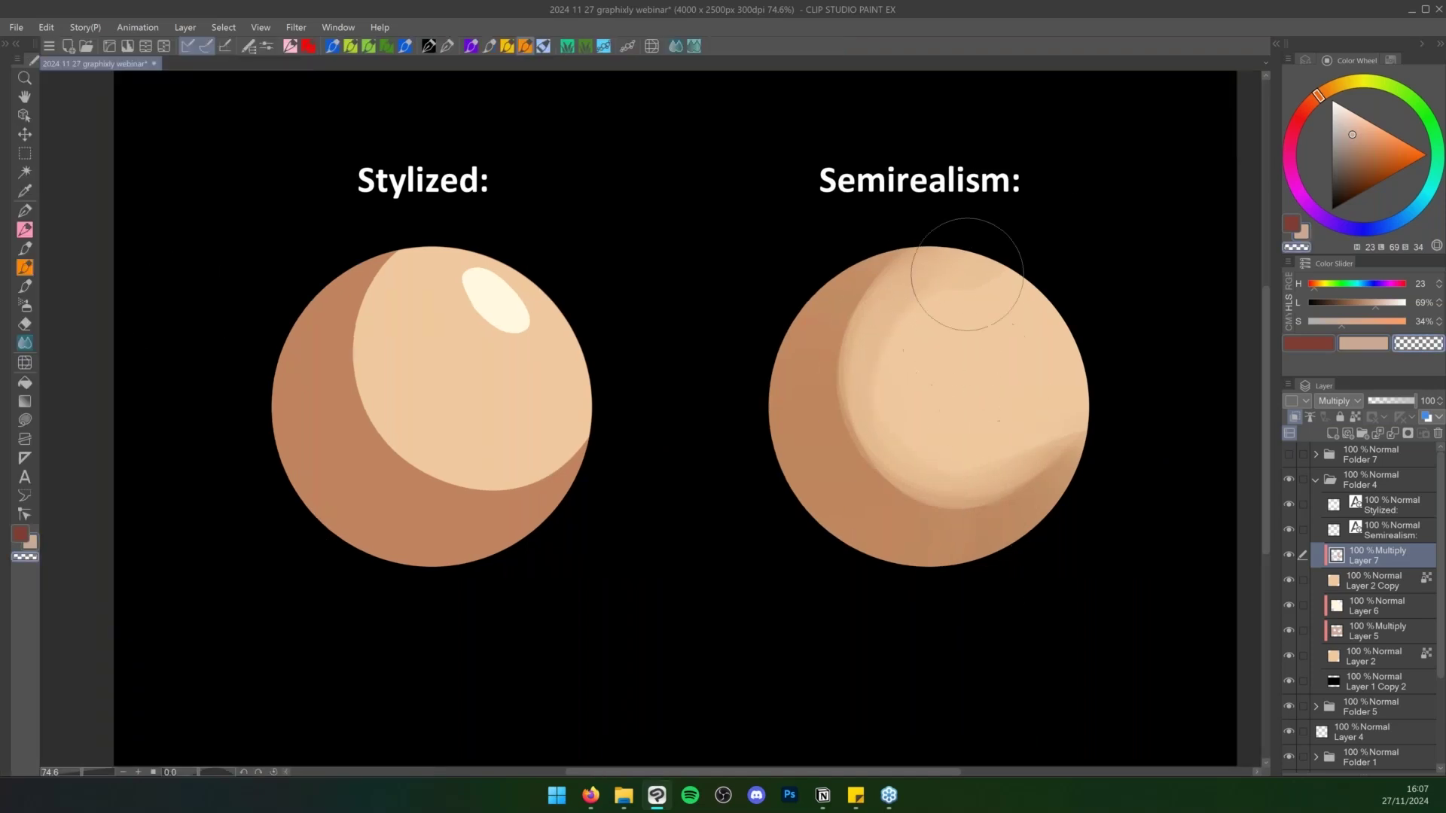
Soften the inner edge of the Semirealism circle's shadow by alternately erasing and painting light strokes, building intermediate tones
{"action": "mouse_move", "coordinate": [968, 275]}
{"action": "left_mouse_down"}
{"action": "mouse_move", "coordinate": [978, 443]}
{"action": "mouse_move", "coordinate": [931, 286]}
{"action": "mouse_move", "coordinate": [984, 459]}
{"action": "mouse_move", "coordinate": [905, 417]}
{"action": "mouse_move", "coordinate": [1055, 381]}
{"action": "left_mouse_up"}
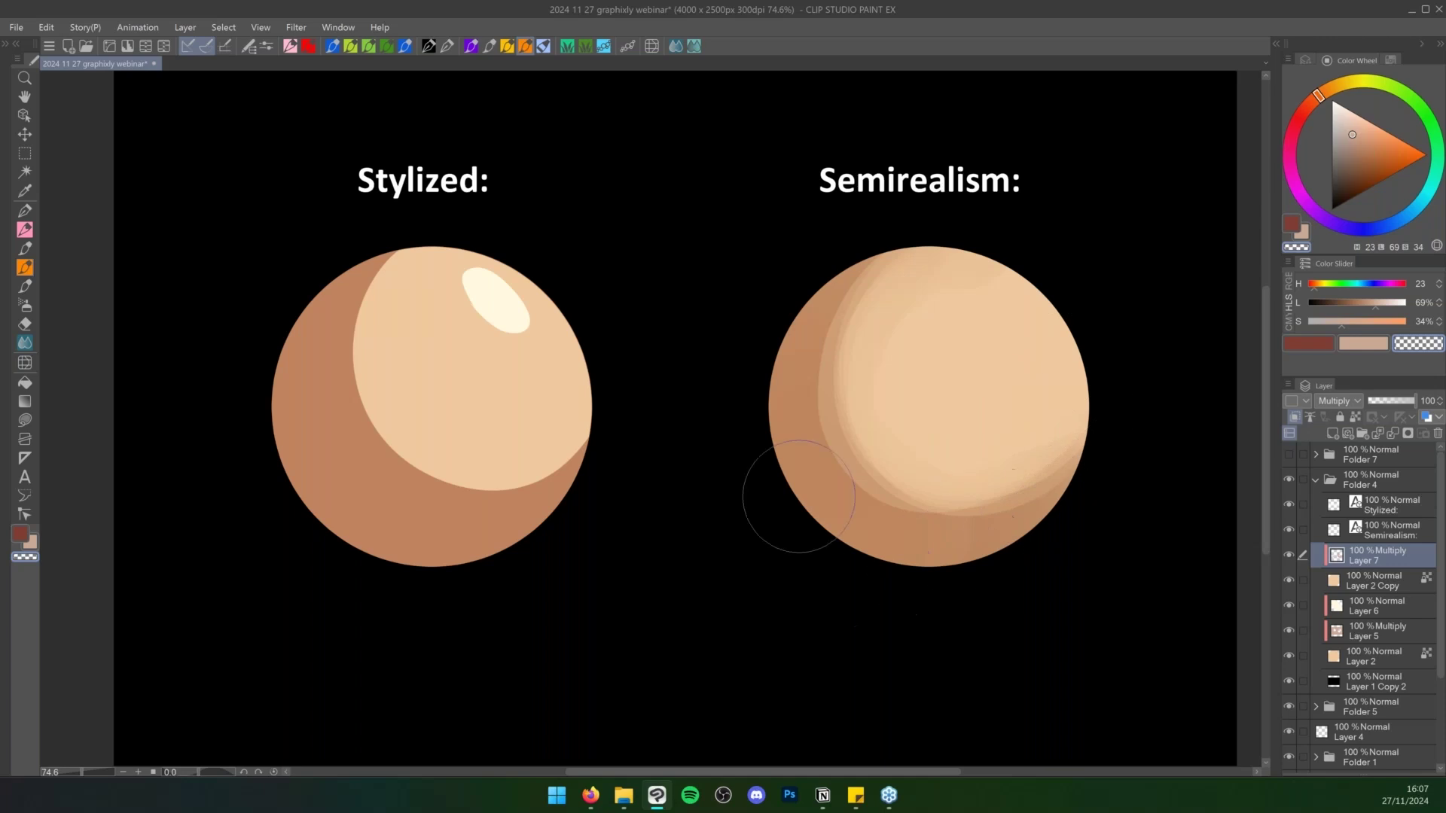
{"action": "key", "text": "c"}
{"action": "mouse_move", "coordinate": [952, 248]}
{"action": "left_mouse_down"}
{"action": "mouse_move", "coordinate": [1033, 507]}
{"action": "mouse_move", "coordinate": [1017, 478]}
{"action": "mouse_move", "coordinate": [817, 418]}
{"action": "mouse_move", "coordinate": [866, 251]}
{"action": "mouse_move", "coordinate": [1031, 363]}
{"action": "mouse_move", "coordinate": [1000, 399]}
{"action": "mouse_move", "coordinate": [917, 319]}
{"action": "mouse_move", "coordinate": [977, 405]}
{"action": "mouse_move", "coordinate": [994, 377]}
{"action": "mouse_move", "coordinate": [943, 428]}
{"action": "mouse_move", "coordinate": [1107, 490]}
{"action": "mouse_move", "coordinate": [1002, 640]}
{"action": "left_mouse_up"}
{"action": "key", "text": "c"}
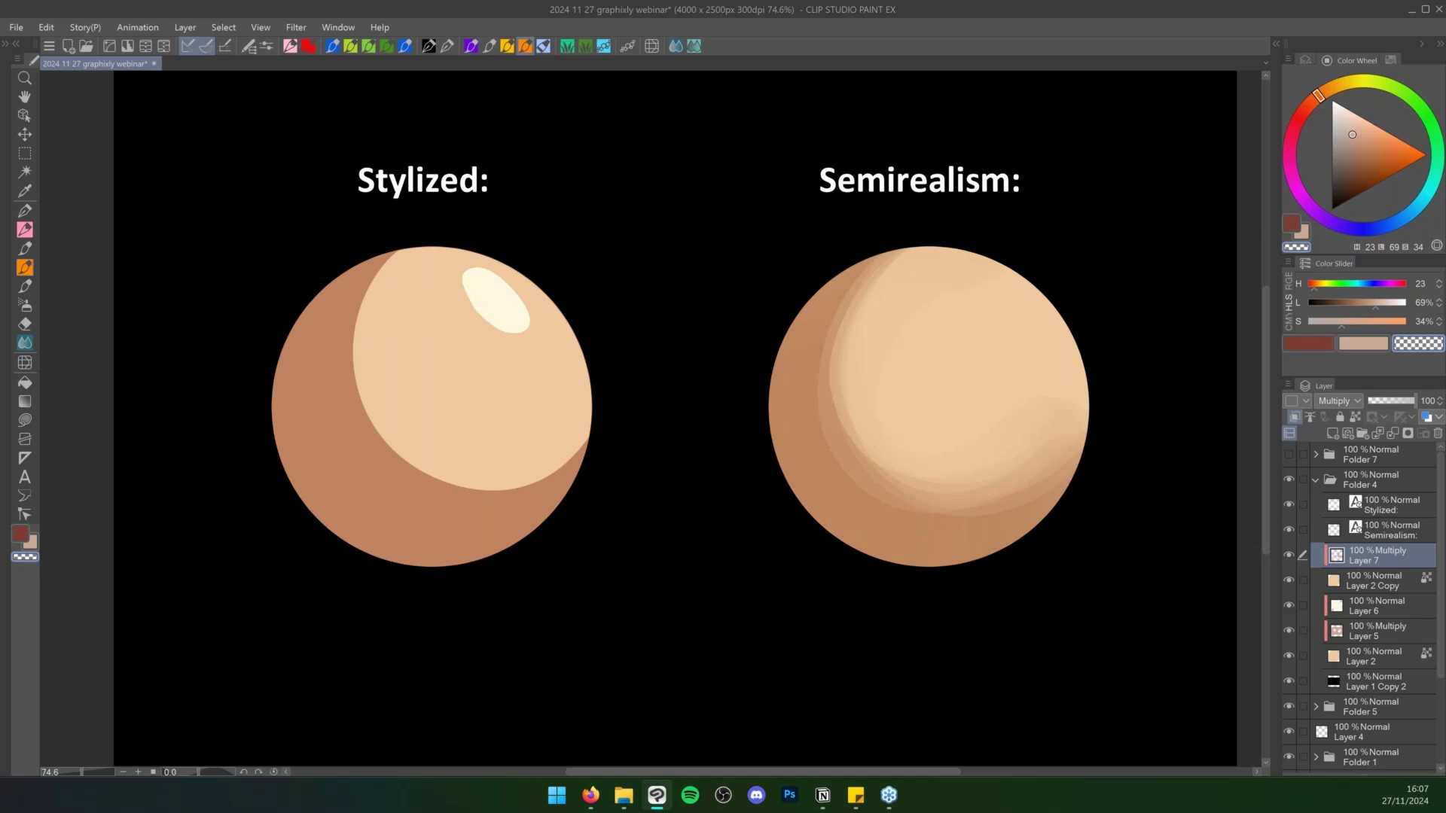
On a new layer, mark the Semirealism shadow's tonal steps with small green strokes (hue 108, luminosity 50, saturation 100), and delete the layer
{"action": "key", "text": "ctrl+shift+n"}
{"action": "key", "text": "ctrl+space"}
{"action": "left_click_drag", "start_coordinate": [1030, 458], "coordinate": [1057, 448]}
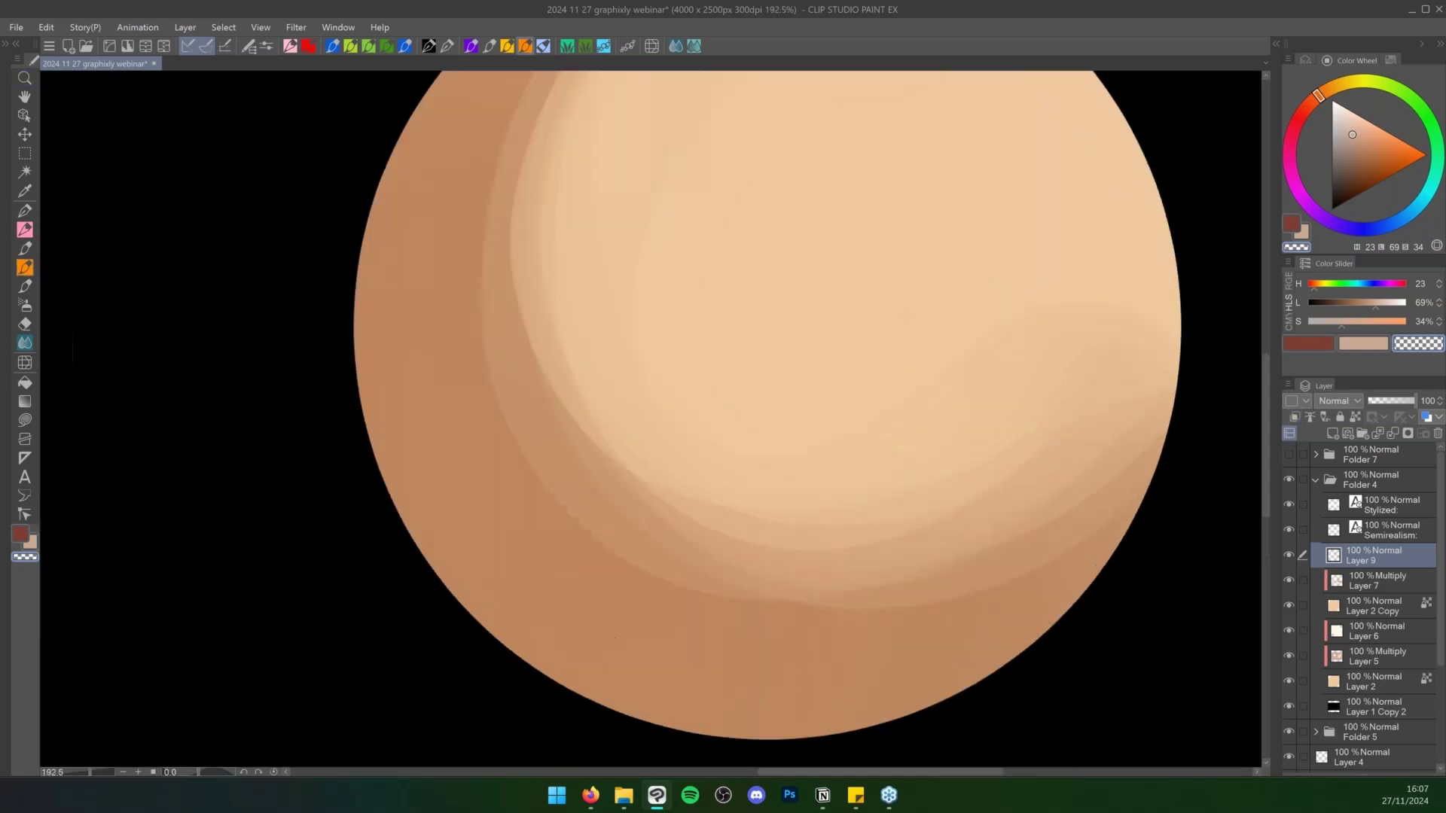
{"action": "left_click", "coordinate": [1425, 155]}
{"action": "left_click", "coordinate": [1419, 106]}
{"action": "key", "text": "["}
{"action": "key", "text": "["}
{"action": "key", "text": "["}
{"action": "key", "text": "["}
{"action": "key", "text": "["}
{"action": "key", "text": "["}
{"action": "key", "text": "["}
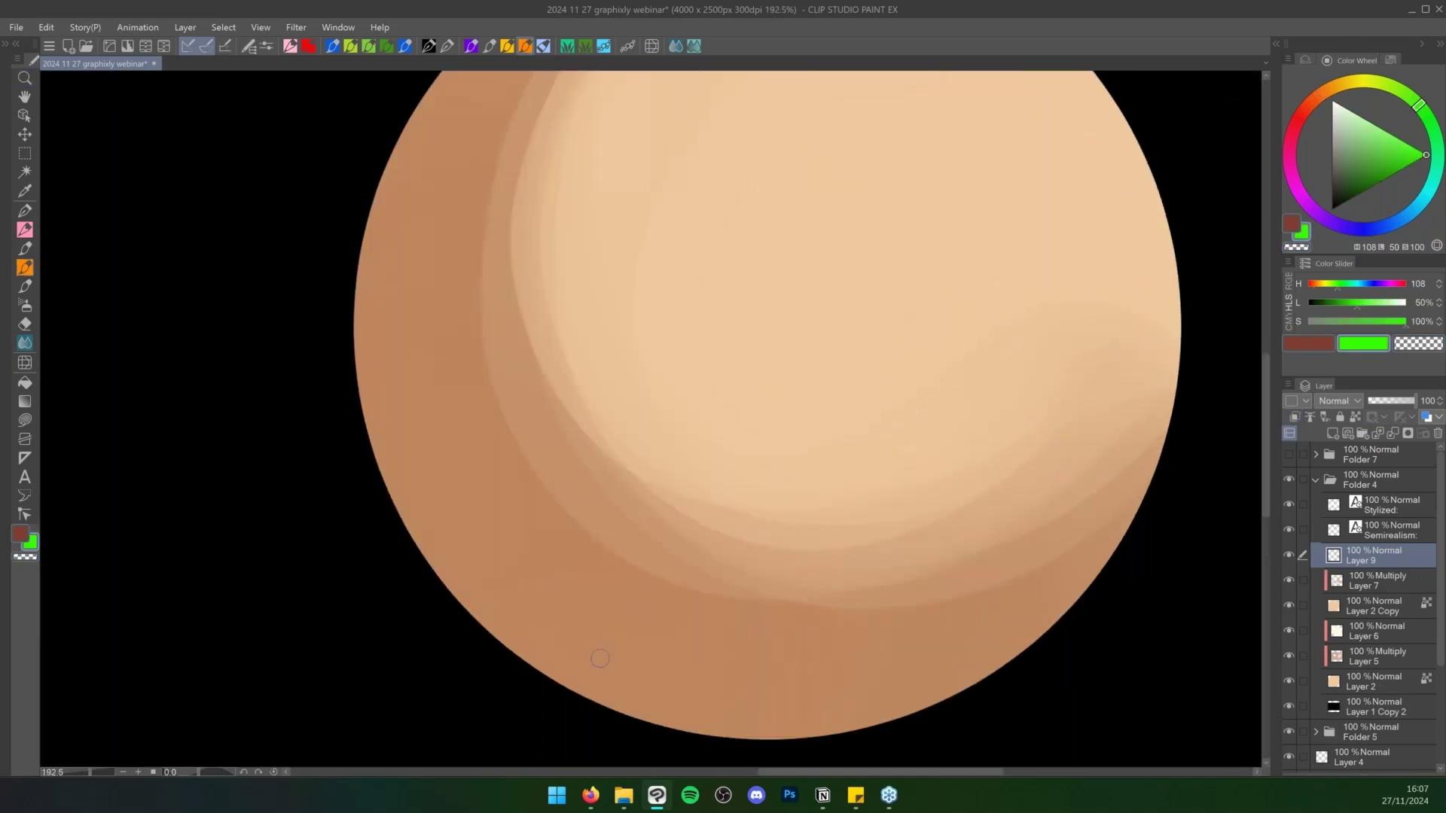
{"action": "left_click_drag", "start_coordinate": [587, 688], "coordinate": [628, 580]}
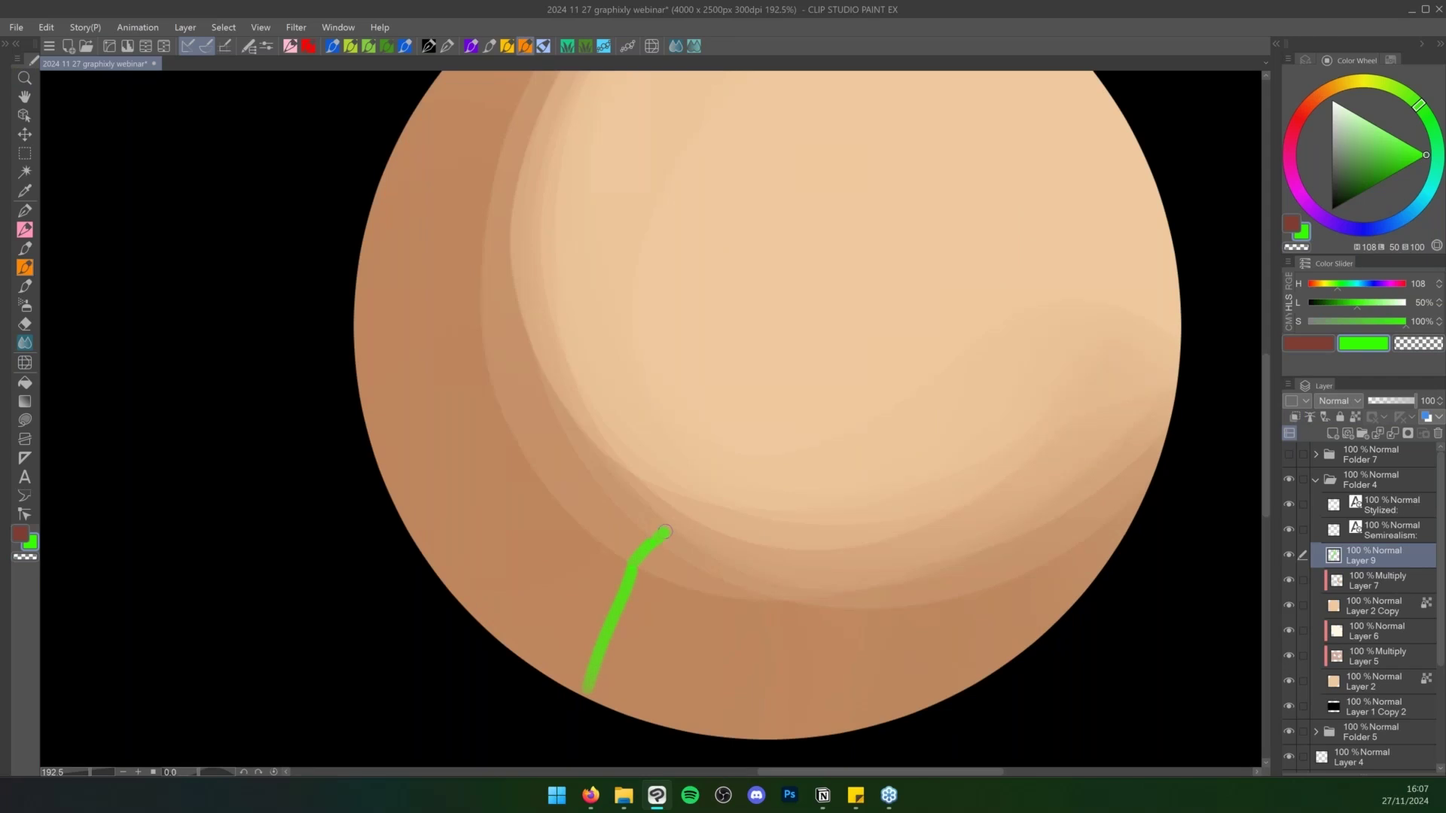
{"action": "left_click_drag", "start_coordinate": [707, 517], "coordinate": [710, 515]}
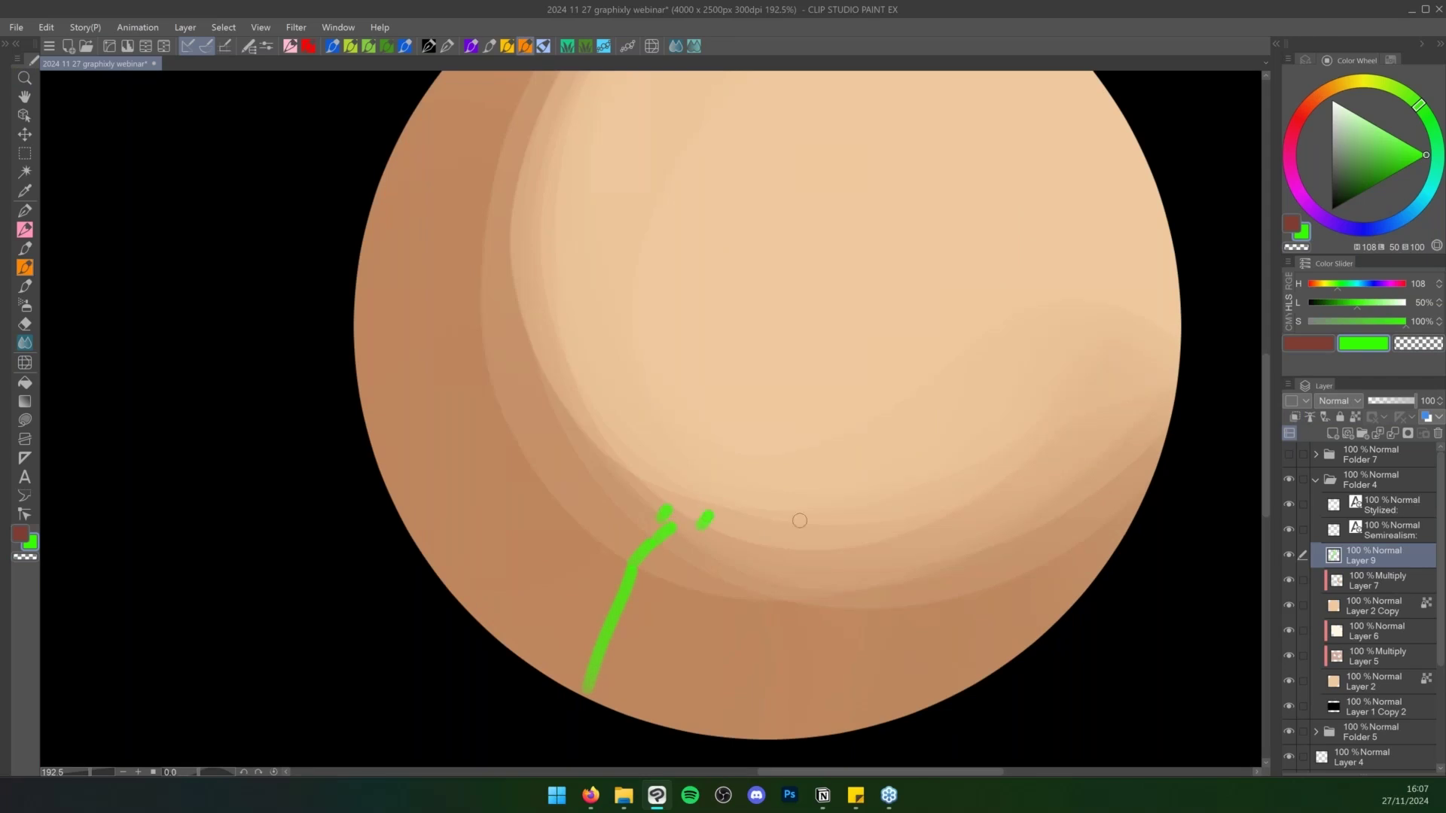
{"action": "left_click", "coordinate": [1437, 433]}
{"action": "left_click_drag", "start_coordinate": [759, 612], "coordinate": [720, 595]}
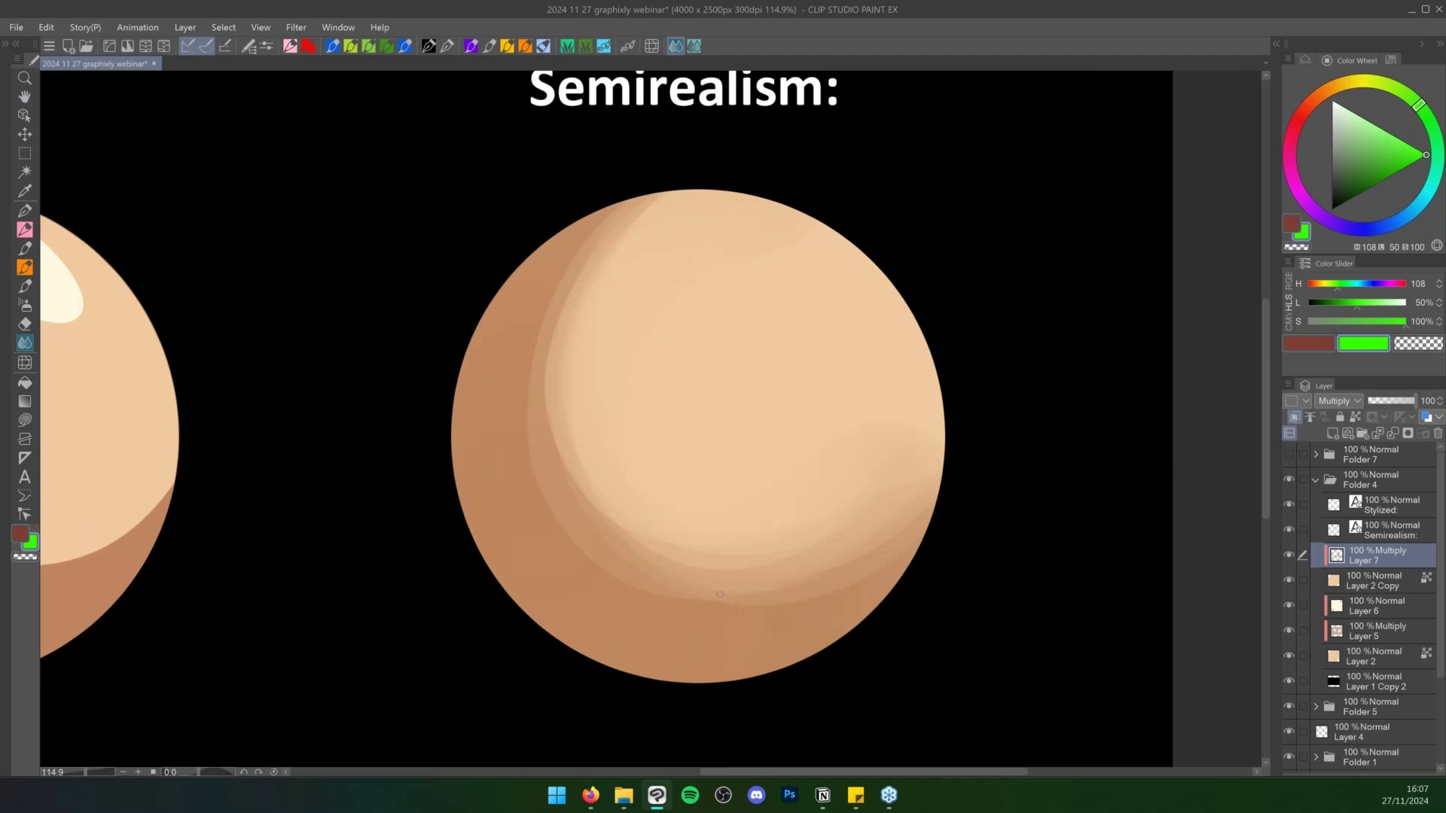
Show the Flatbrush Blender among the Blend sub tools with its tool properties, and hide them again
{"action": "left_click", "coordinate": [6, 43]}
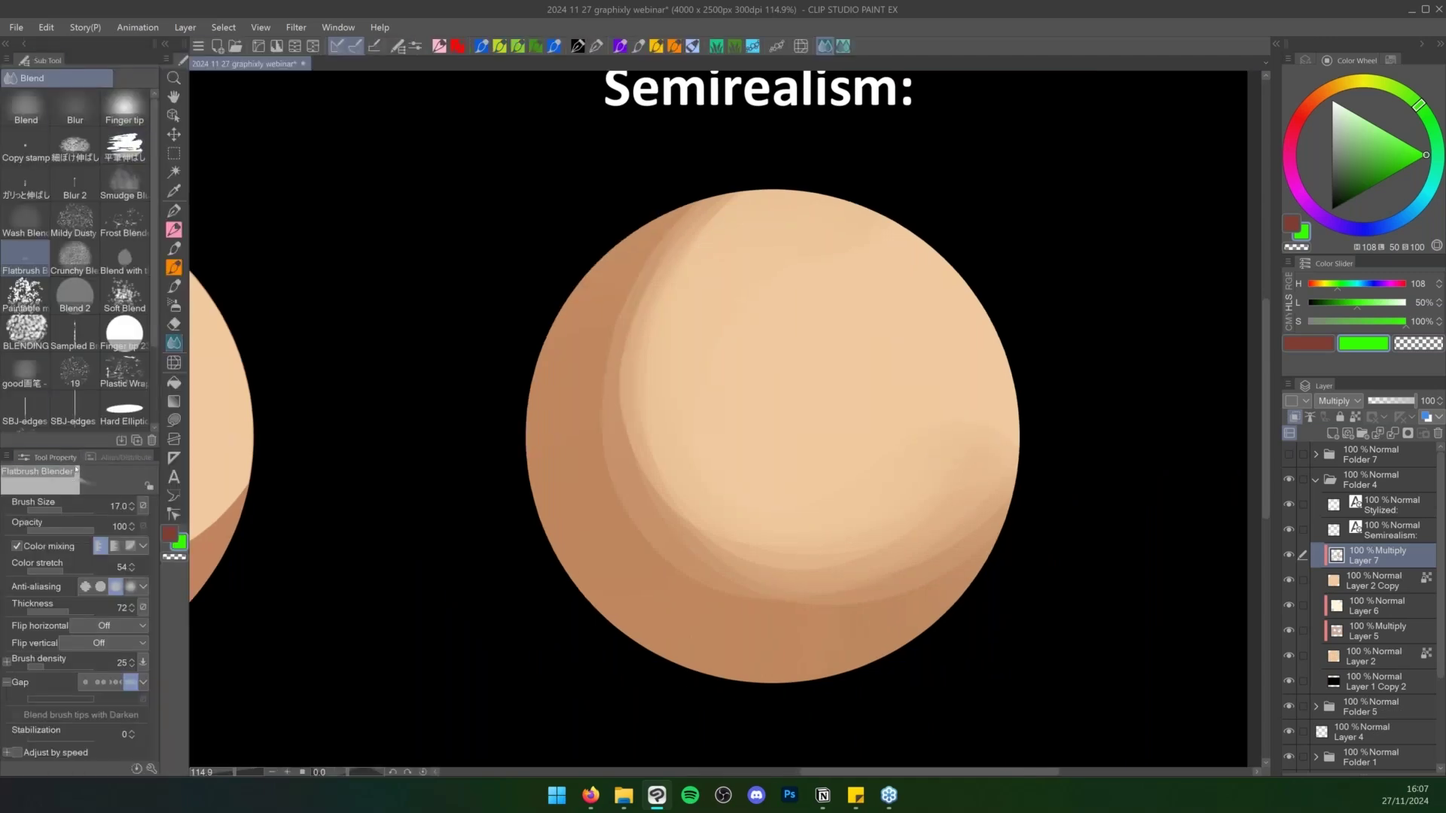
{"action": "left_click", "coordinate": [5, 44]}
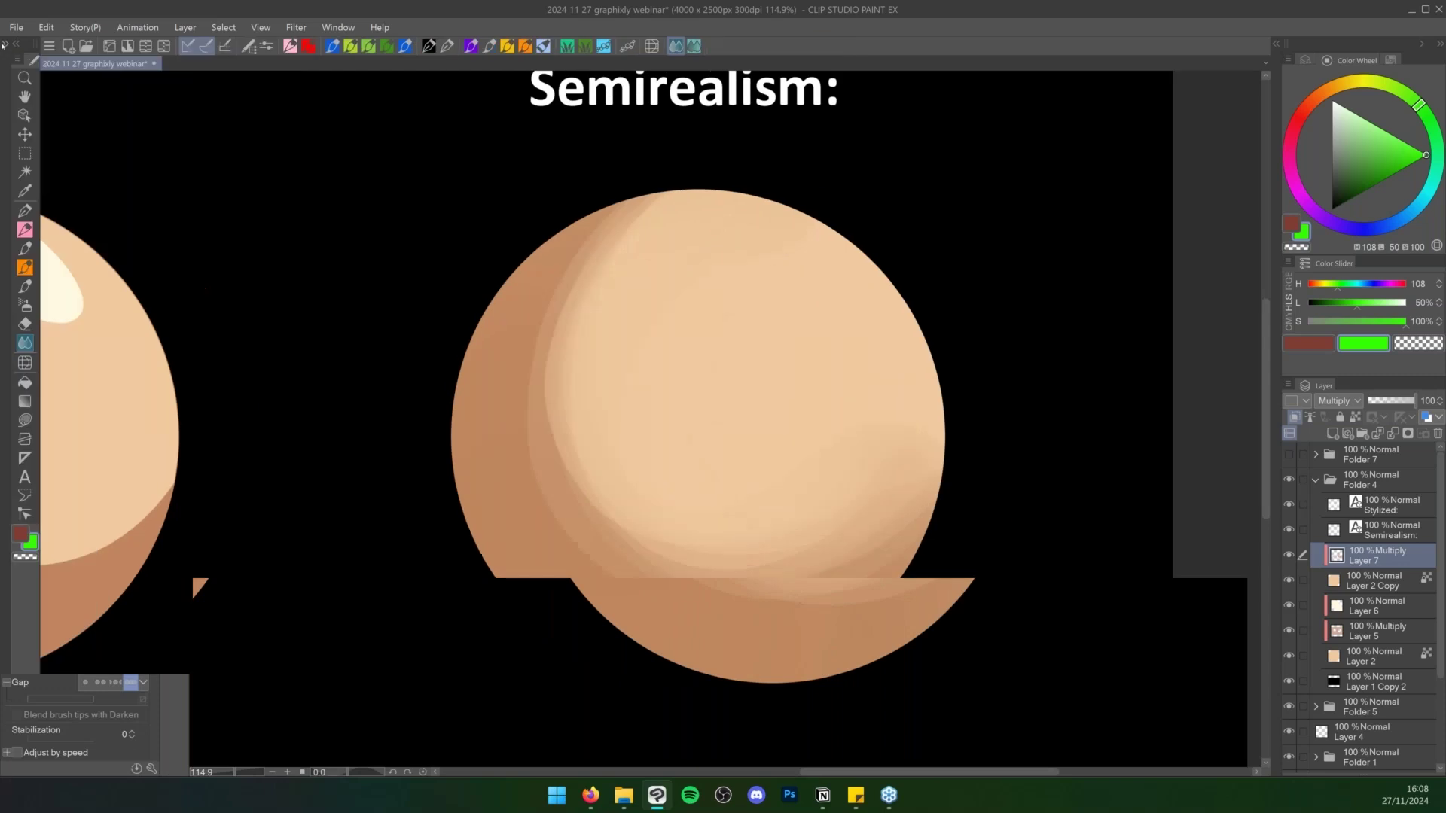
{"action": "left_click", "coordinate": [5, 43]}
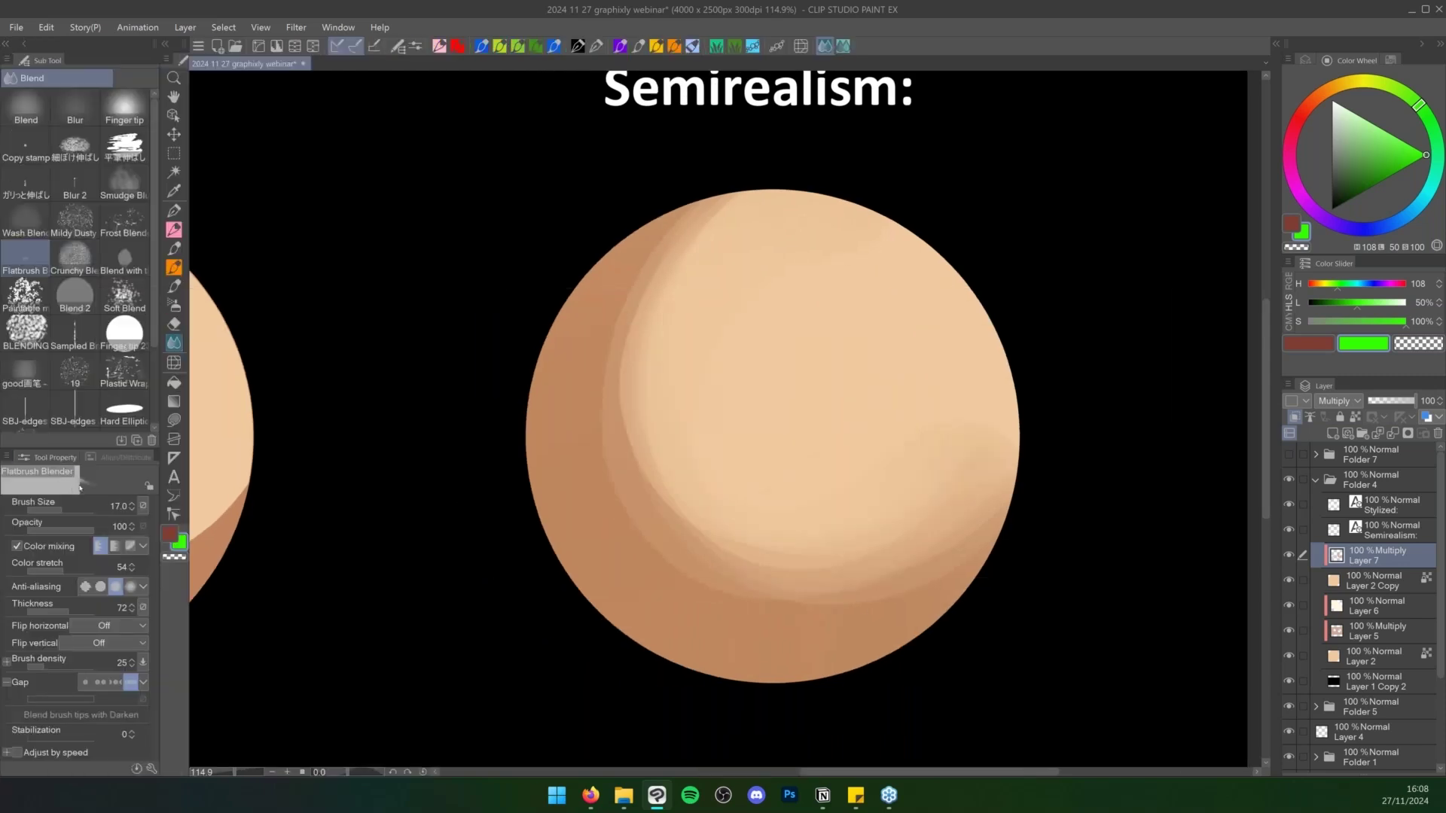
{"action": "left_click", "coordinate": [5, 43]}
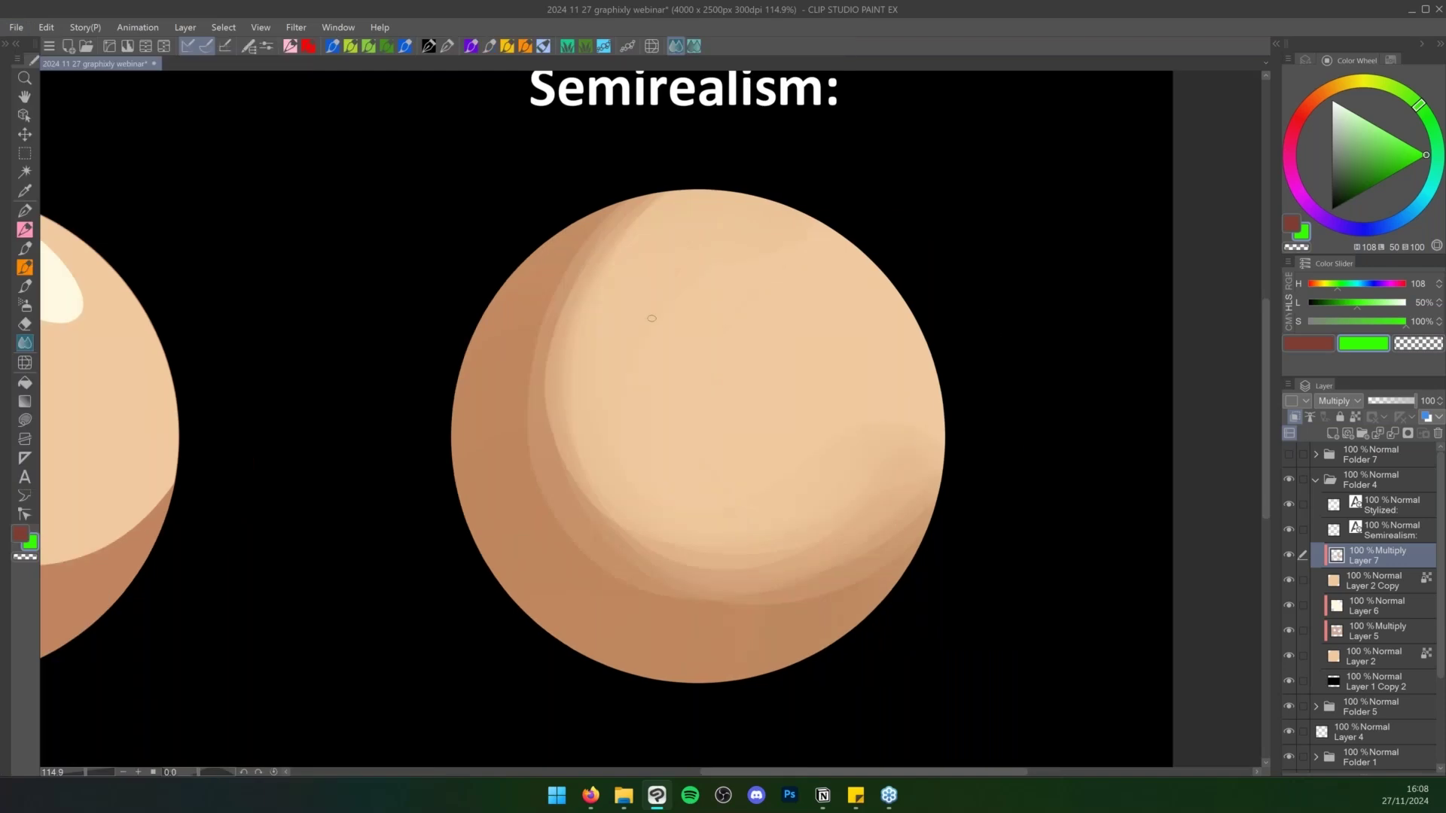
Enlarge the Flatbrush Blender and blend the shadow's tonal bands into a smooth gradient across the Semirealism circle
{"action": "key", "text": "bracketright"}
{"action": "key", "text": "bracketright"}
{"action": "key", "text": "bracketright"}
{"action": "key", "text": "bracketright"}
{"action": "key", "text": "bracketright"}
{"action": "key", "text": "bracketright"}
{"action": "key", "text": "bracketright"}
{"action": "key", "text": "bracketright"}
{"action": "key", "text": "bracketright"}
{"action": "key", "text": "bracketright"}
{"action": "key", "text": "bracketright"}
{"action": "key", "text": "bracketright"}
{"action": "key", "text": "bracketright"}
{"action": "key", "text": "bracketright"}
{"action": "left_click_drag", "start_coordinate": [675, 218], "coordinate": [617, 339]}
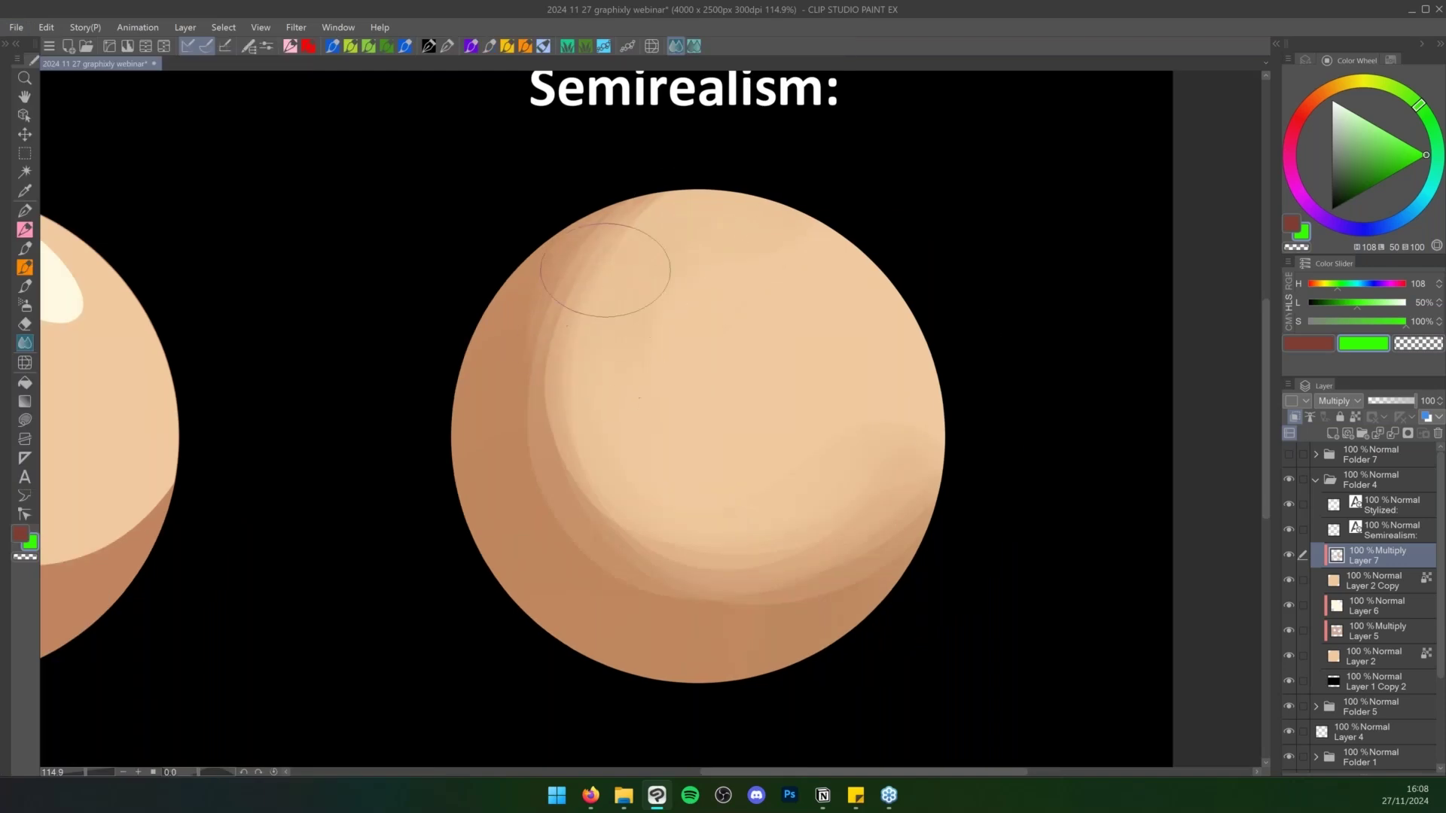
{"action": "mouse_move", "coordinate": [604, 270]}
{"action": "left_mouse_down"}
{"action": "mouse_move", "coordinate": [601, 405]}
{"action": "mouse_move", "coordinate": [582, 294]}
{"action": "mouse_move", "coordinate": [566, 435]}
{"action": "mouse_move", "coordinate": [596, 405]}
{"action": "mouse_move", "coordinate": [565, 469]}
{"action": "mouse_move", "coordinate": [579, 501]}
{"action": "mouse_move", "coordinate": [618, 485]}
{"action": "mouse_move", "coordinate": [607, 529]}
{"action": "mouse_move", "coordinate": [594, 527]}
{"action": "mouse_move", "coordinate": [623, 556]}
{"action": "mouse_move", "coordinate": [581, 441]}
{"action": "mouse_move", "coordinate": [710, 558]}
{"action": "mouse_move", "coordinate": [709, 511]}
{"action": "mouse_move", "coordinate": [683, 528]}
{"action": "mouse_move", "coordinate": [631, 470]}
{"action": "mouse_move", "coordinate": [692, 445]}
{"action": "mouse_move", "coordinate": [697, 395]}
{"action": "mouse_move", "coordinate": [679, 451]}
{"action": "mouse_move", "coordinate": [630, 442]}
{"action": "mouse_move", "coordinate": [681, 360]}
{"action": "mouse_move", "coordinate": [507, 467]}
{"action": "left_mouse_up"}
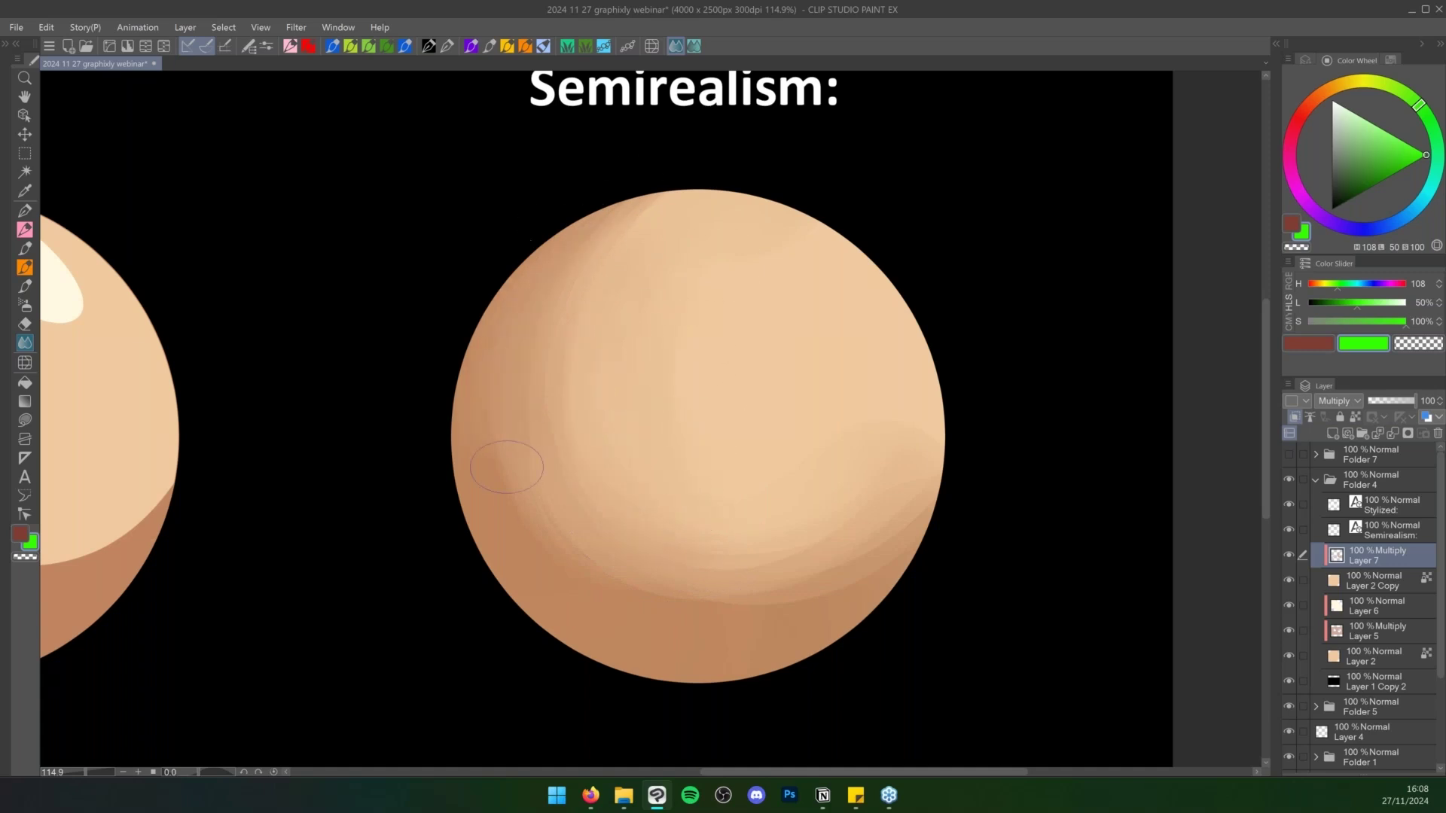
{"action": "mouse_move", "coordinate": [558, 547]}
{"action": "left_mouse_down"}
{"action": "mouse_move", "coordinate": [627, 589]}
{"action": "mouse_move", "coordinate": [527, 486]}
{"action": "mouse_move", "coordinate": [782, 610]}
{"action": "mouse_move", "coordinate": [759, 570]}
{"action": "mouse_move", "coordinate": [719, 595]}
{"action": "mouse_move", "coordinate": [643, 582]}
{"action": "mouse_move", "coordinate": [820, 575]}
{"action": "mouse_move", "coordinate": [777, 614]}
{"action": "mouse_move", "coordinate": [896, 540]}
{"action": "mouse_move", "coordinate": [707, 632]}
{"action": "mouse_move", "coordinate": [911, 480]}
{"action": "mouse_move", "coordinate": [726, 629]}
{"action": "mouse_move", "coordinate": [818, 594]}
{"action": "mouse_move", "coordinate": [872, 476]}
{"action": "mouse_move", "coordinate": [692, 544]}
{"action": "mouse_move", "coordinate": [798, 547]}
{"action": "mouse_move", "coordinate": [648, 489]}
{"action": "mouse_move", "coordinate": [696, 613]}
{"action": "mouse_move", "coordinate": [629, 595]}
{"action": "mouse_move", "coordinate": [890, 548]}
{"action": "mouse_move", "coordinate": [681, 617]}
{"action": "mouse_move", "coordinate": [905, 526]}
{"action": "mouse_move", "coordinate": [939, 483]}
{"action": "mouse_move", "coordinate": [741, 612]}
{"action": "mouse_move", "coordinate": [657, 568]}
{"action": "mouse_move", "coordinate": [641, 580]}
{"action": "mouse_move", "coordinate": [538, 445]}
{"action": "mouse_move", "coordinate": [546, 307]}
{"action": "mouse_move", "coordinate": [555, 496]}
{"action": "mouse_move", "coordinate": [554, 290]}
{"action": "mouse_move", "coordinate": [664, 199]}
{"action": "mouse_move", "coordinate": [649, 199]}
{"action": "mouse_move", "coordinate": [729, 176]}
{"action": "left_mouse_up"}
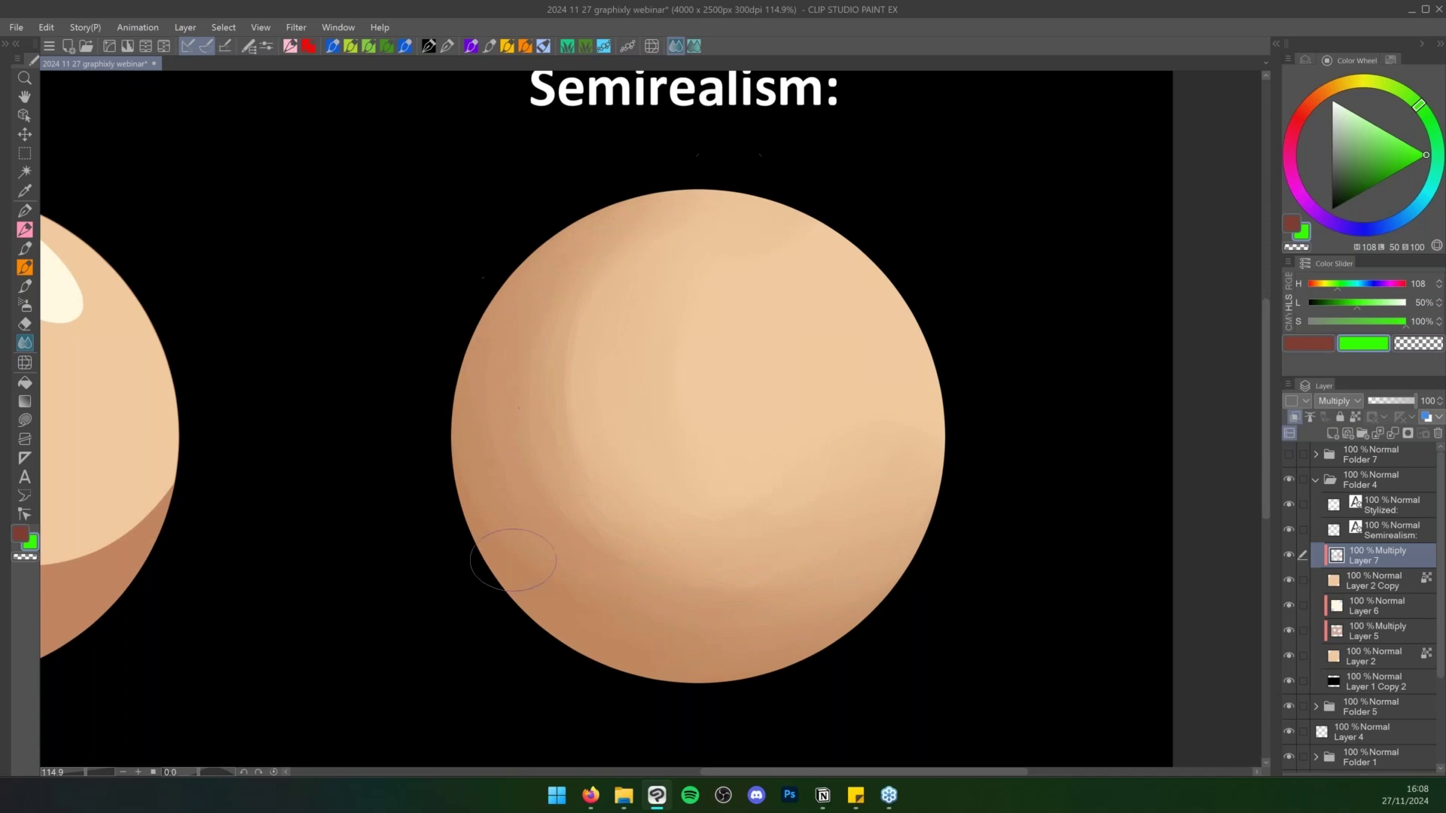
Brush a darker shadow (hue 26, luminosity 44, saturation 41) along the left and lower rim of the Semirealism circle
{"action": "key", "text": "b"}
{"action": "left_click", "coordinate": [580, 583], "text": "alt"}
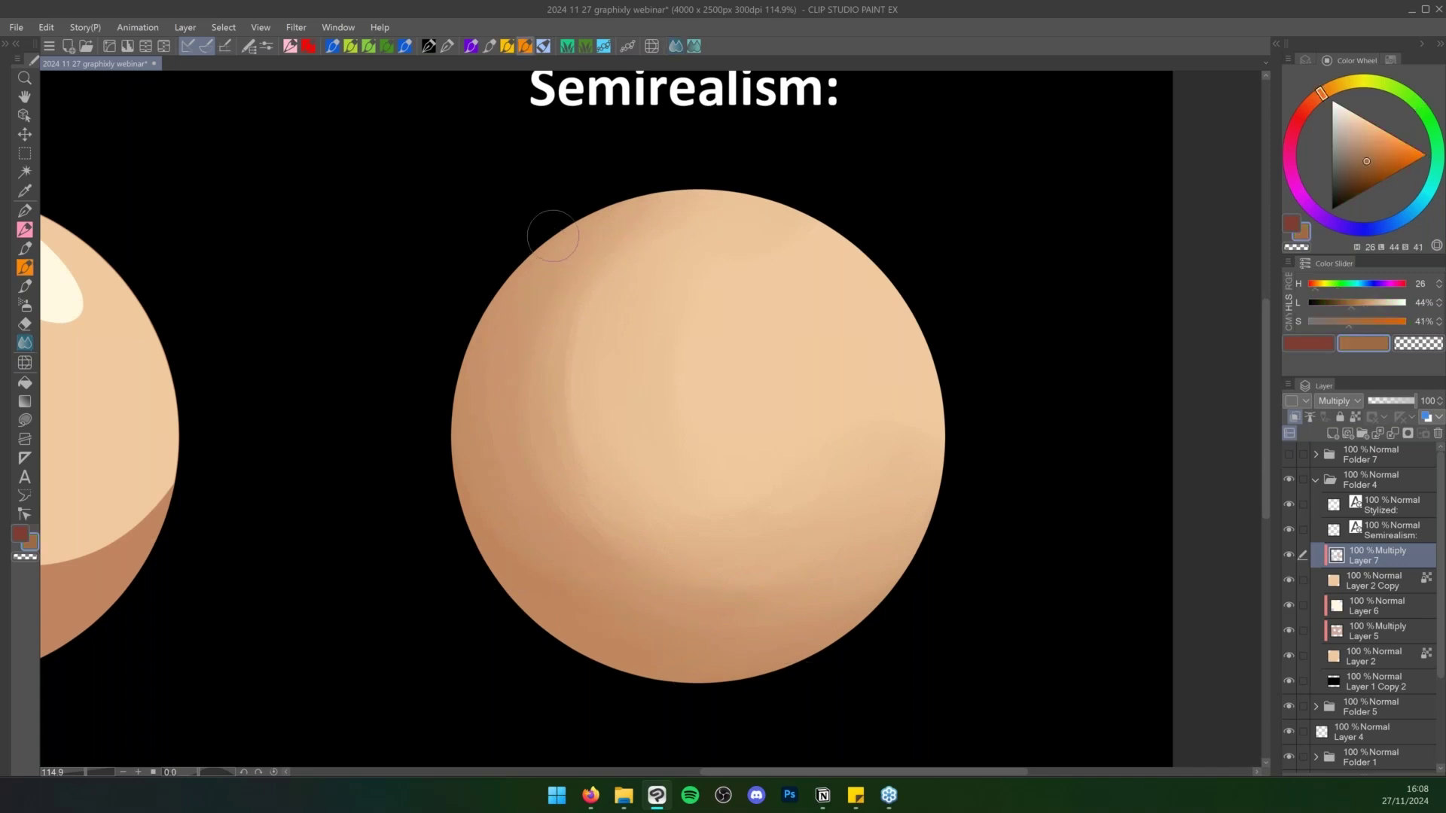
{"action": "mouse_move", "coordinate": [593, 202]}
{"action": "left_mouse_down"}
{"action": "mouse_move", "coordinate": [500, 306]}
{"action": "mouse_move", "coordinate": [469, 520]}
{"action": "left_mouse_up"}
{"action": "left_click_drag", "start_coordinate": [532, 236], "coordinate": [678, 672]}
{"action": "left_click_drag", "start_coordinate": [460, 453], "coordinate": [788, 656]}
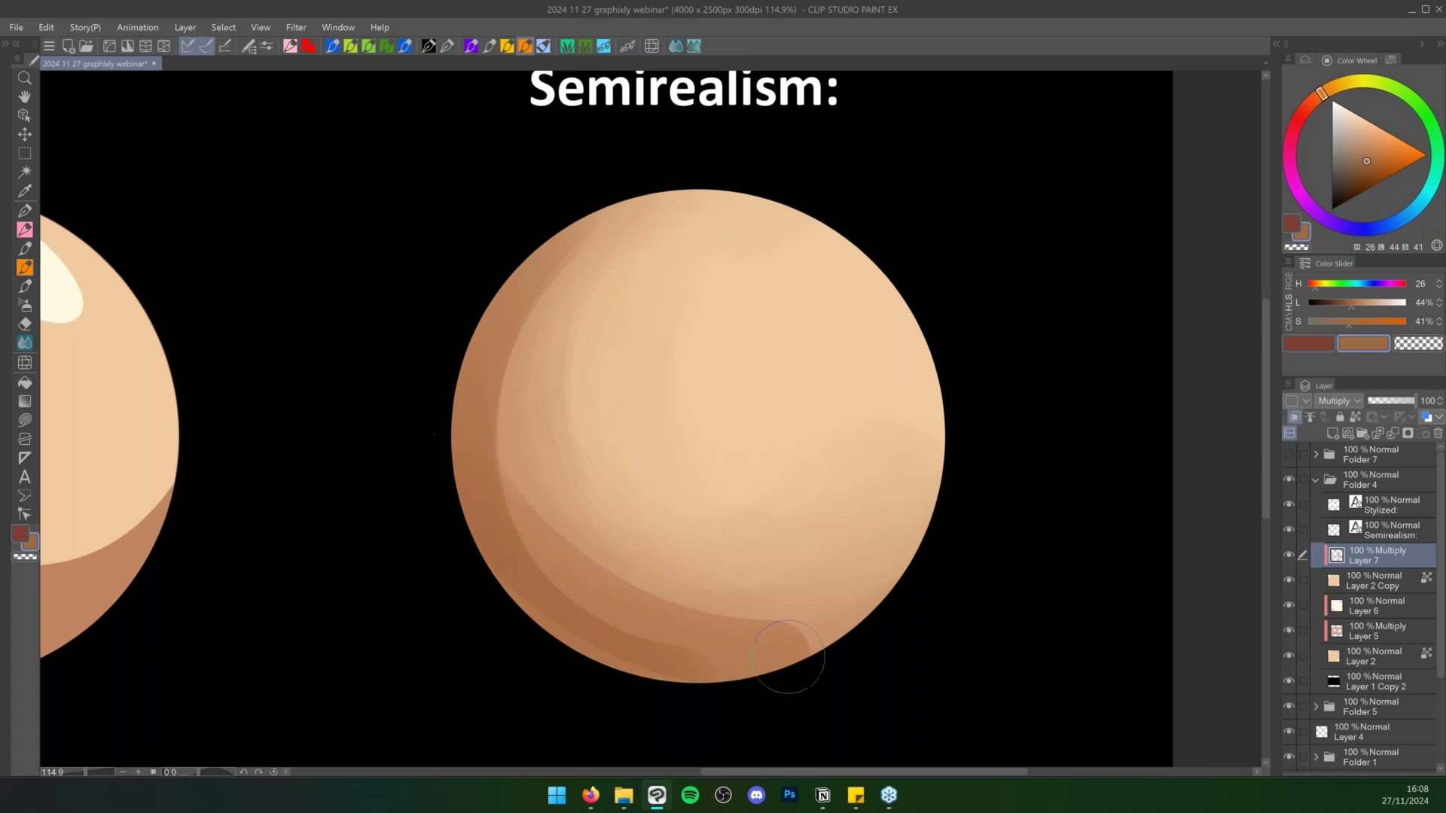
{"action": "left_click_drag", "start_coordinate": [701, 661], "coordinate": [903, 579]}
Blend the darker rim shadow smoothly into the mid-tones along the left and lower sides of the Semirealism circle
{"action": "key", "text": "j"}
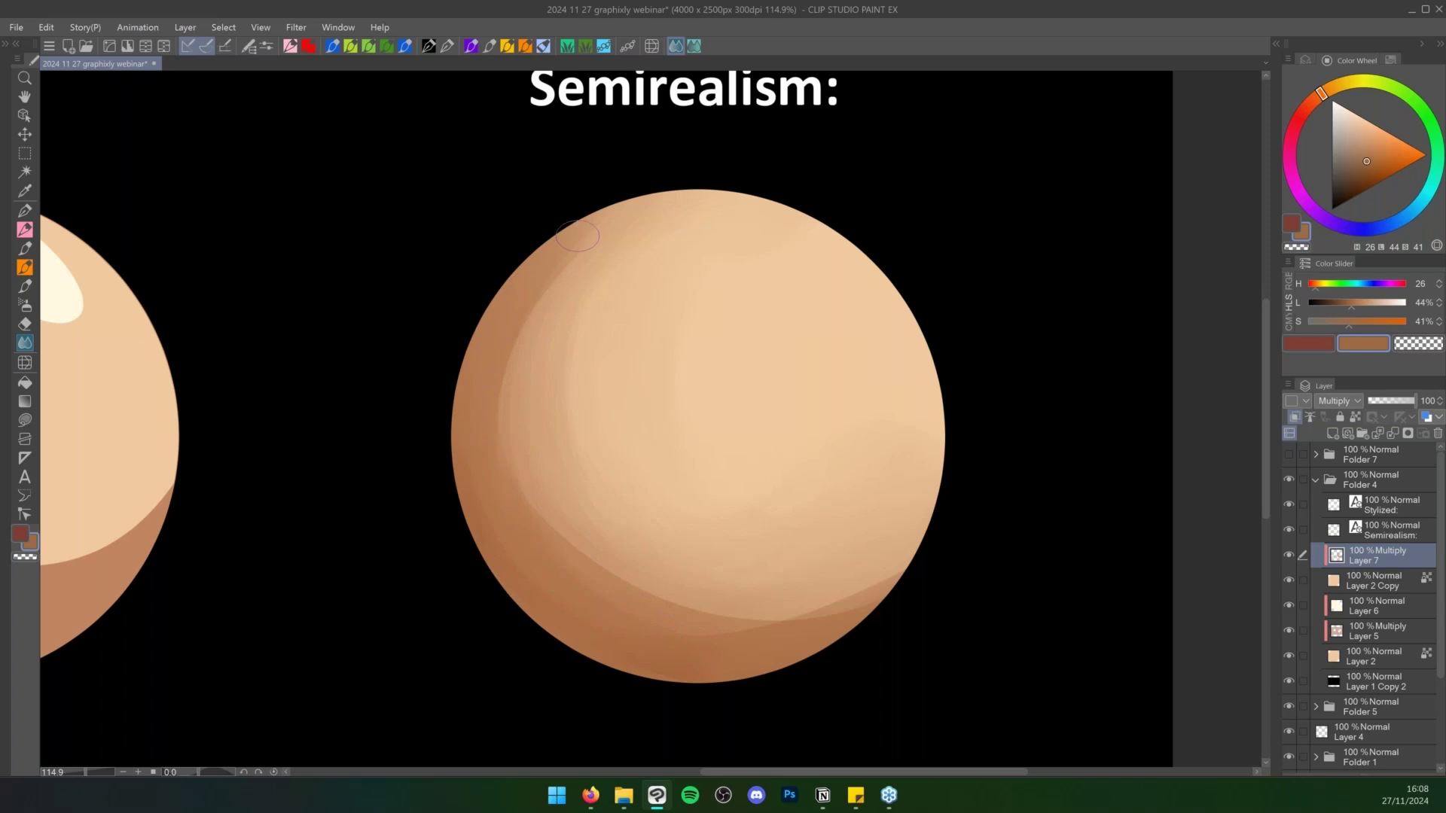
{"action": "mouse_move", "coordinate": [551, 263]}
{"action": "left_mouse_down"}
{"action": "mouse_move", "coordinate": [538, 305]}
{"action": "mouse_move", "coordinate": [662, 186]}
{"action": "mouse_move", "coordinate": [541, 326]}
{"action": "mouse_move", "coordinate": [574, 308]}
{"action": "mouse_move", "coordinate": [575, 558]}
{"action": "mouse_move", "coordinate": [519, 422]}
{"action": "mouse_move", "coordinate": [695, 598]}
{"action": "mouse_move", "coordinate": [501, 434]}
{"action": "mouse_move", "coordinate": [631, 590]}
{"action": "mouse_move", "coordinate": [685, 620]}
{"action": "mouse_move", "coordinate": [789, 551]}
{"action": "mouse_move", "coordinate": [666, 615]}
{"action": "mouse_move", "coordinate": [842, 569]}
{"action": "mouse_move", "coordinate": [834, 604]}
{"action": "mouse_move", "coordinate": [797, 630]}
{"action": "mouse_move", "coordinate": [864, 583]}
{"action": "mouse_move", "coordinate": [599, 572]}
{"action": "mouse_move", "coordinate": [894, 550]}
{"action": "mouse_move", "coordinate": [627, 613]}
{"action": "mouse_move", "coordinate": [706, 622]}
{"action": "mouse_move", "coordinate": [922, 510]}
{"action": "mouse_move", "coordinate": [700, 600]}
{"action": "mouse_move", "coordinate": [580, 507]}
{"action": "mouse_move", "coordinate": [778, 581]}
{"action": "mouse_move", "coordinate": [703, 544]}
{"action": "mouse_move", "coordinate": [851, 564]}
{"action": "mouse_move", "coordinate": [615, 540]}
{"action": "mouse_move", "coordinate": [868, 552]}
{"action": "mouse_move", "coordinate": [707, 573]}
{"action": "mouse_move", "coordinate": [780, 622]}
{"action": "left_mouse_up"}
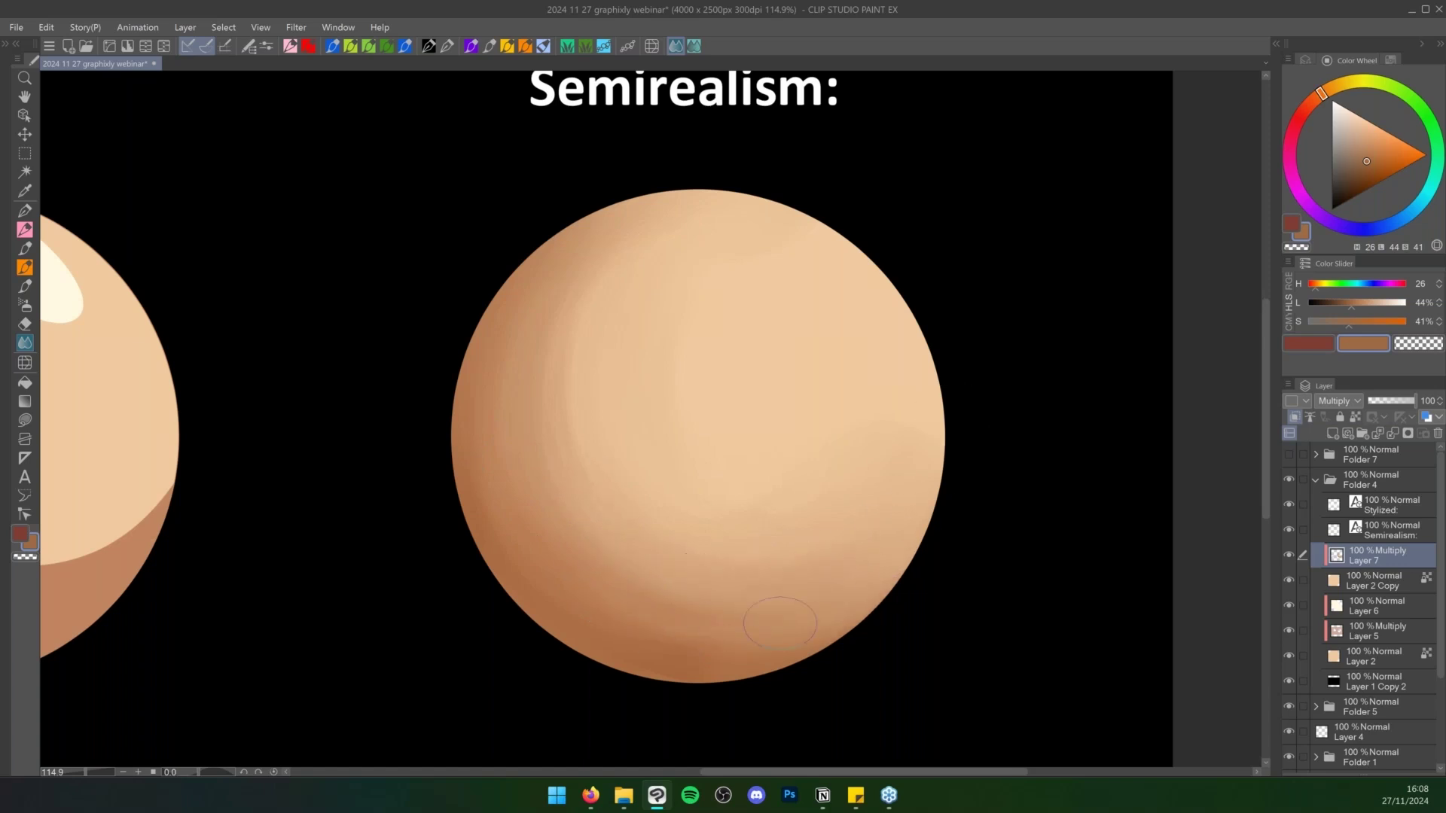
{"action": "key", "text": "ctrl+space"}
{"action": "left_click_drag", "start_coordinate": [1002, 452], "coordinate": [981, 462]}
{"action": "left_click_drag", "start_coordinate": [857, 482], "coordinate": [867, 475]}
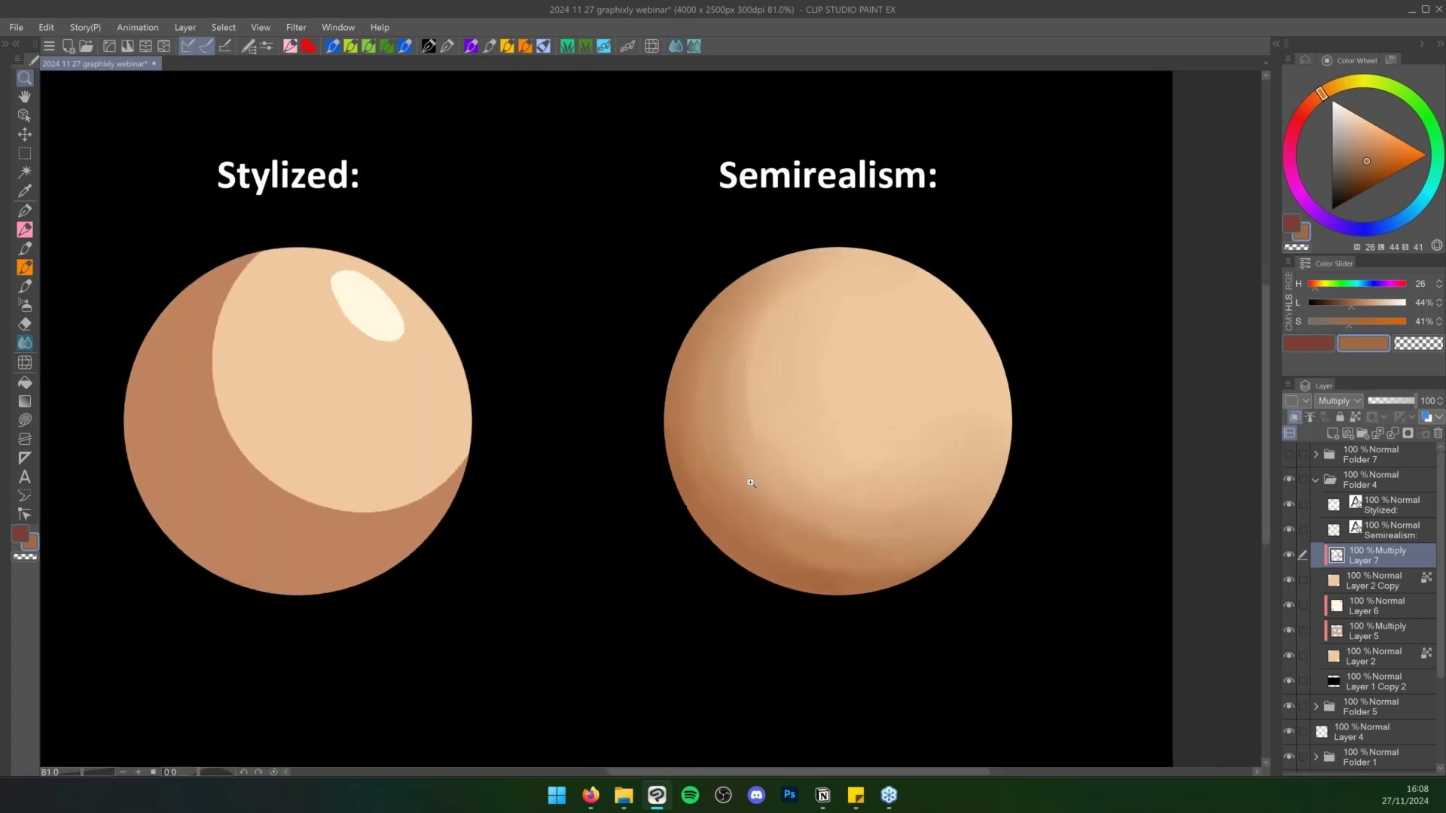
{"action": "mouse_move", "coordinate": [730, 368]}
{"action": "left_mouse_down"}
{"action": "mouse_move", "coordinate": [724, 420]}
{"action": "mouse_move", "coordinate": [745, 321]}
{"action": "mouse_move", "coordinate": [758, 446]}
{"action": "mouse_move", "coordinate": [712, 371]}
{"action": "mouse_move", "coordinate": [768, 348]}
{"action": "mouse_move", "coordinate": [778, 463]}
{"action": "mouse_move", "coordinate": [757, 304]}
{"action": "mouse_move", "coordinate": [778, 517]}
{"action": "mouse_move", "coordinate": [738, 465]}
{"action": "left_mouse_up"}
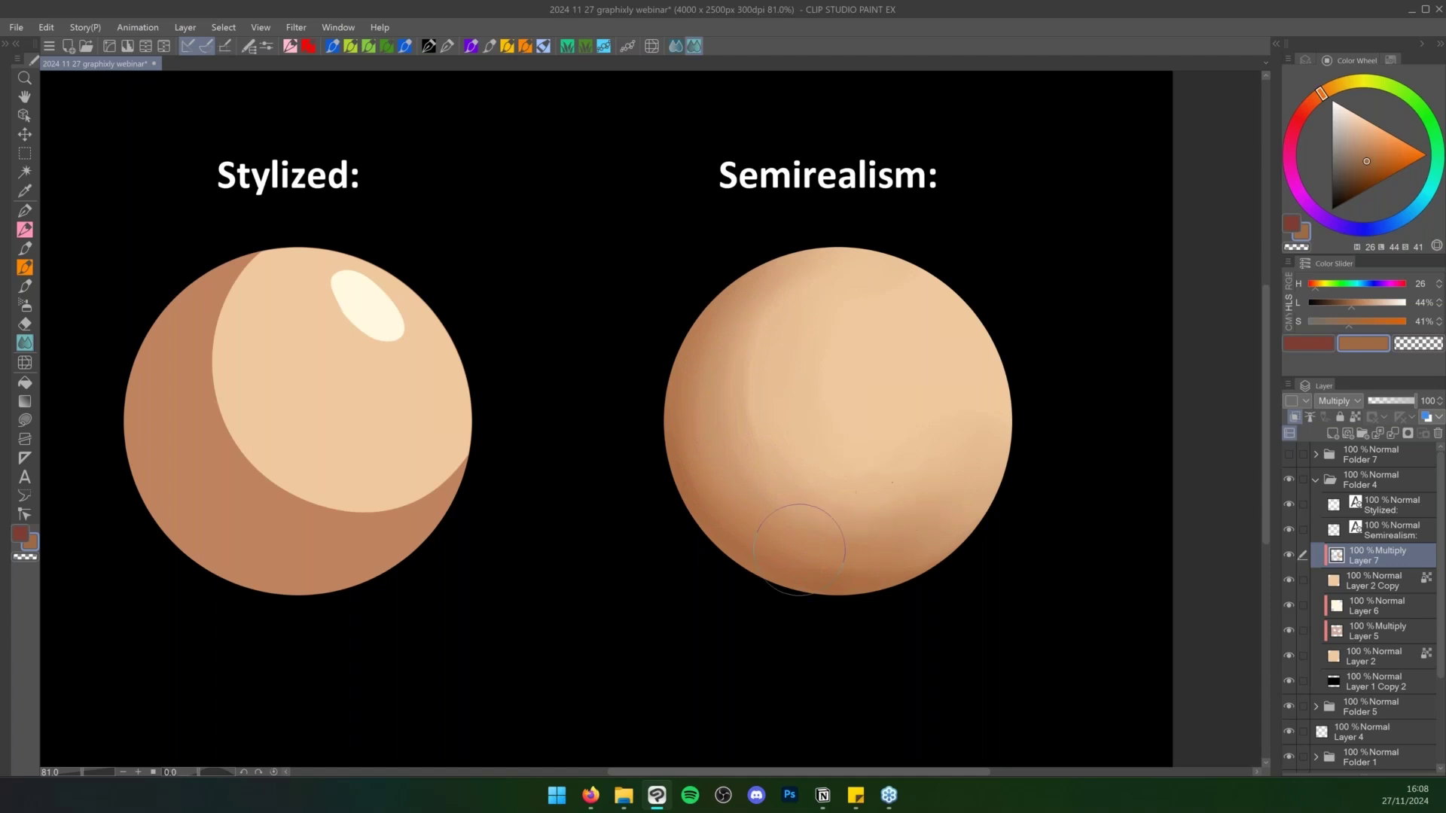
Blend the remaining tonal transitions in the centre and lower part of the Semirealism circle
{"action": "left_click_drag", "start_coordinate": [938, 468], "coordinate": [779, 600]}
{"action": "mouse_move", "coordinate": [846, 420]}
{"action": "left_mouse_down"}
{"action": "mouse_move", "coordinate": [836, 473]}
{"action": "mouse_move", "coordinate": [789, 466]}
{"action": "mouse_move", "coordinate": [973, 379]}
{"action": "mouse_move", "coordinate": [914, 500]}
{"action": "mouse_move", "coordinate": [930, 438]}
{"action": "mouse_move", "coordinate": [811, 509]}
{"action": "mouse_move", "coordinate": [777, 411]}
{"action": "mouse_move", "coordinate": [830, 264]}
{"action": "mouse_move", "coordinate": [854, 522]}
{"action": "mouse_move", "coordinate": [1011, 453]}
{"action": "mouse_move", "coordinate": [973, 603]}
{"action": "mouse_move", "coordinate": [854, 318]}
{"action": "mouse_move", "coordinate": [828, 405]}
{"action": "mouse_move", "coordinate": [823, 525]}
{"action": "mouse_move", "coordinate": [846, 554]}
{"action": "left_mouse_up"}
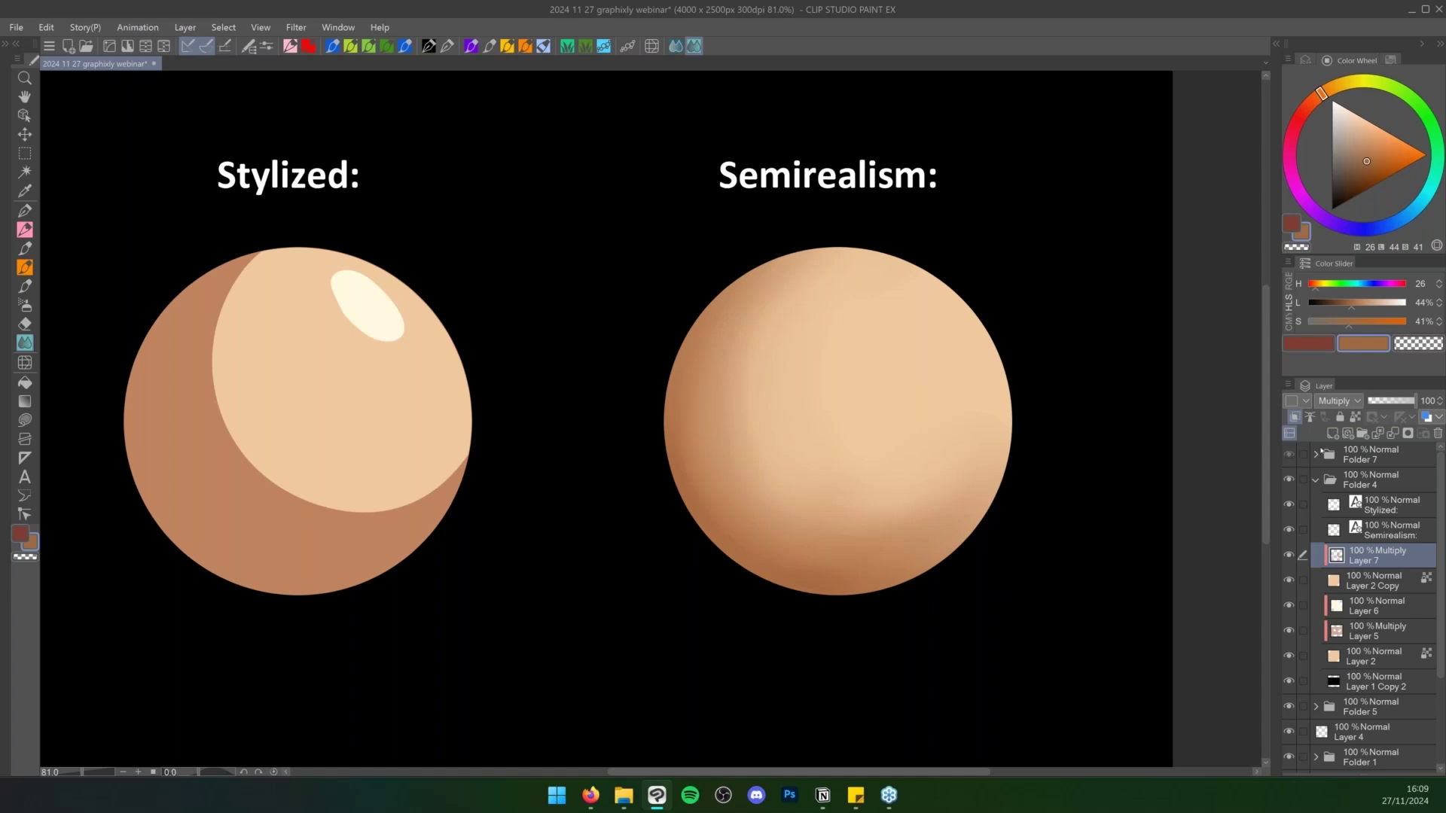
Show Folder 7 with the elf portrait, expand its layers and select the LINES layer
{"action": "left_click", "coordinate": [1288, 455]}
{"action": "left_click", "coordinate": [1315, 455]}
{"action": "left_click", "coordinate": [1329, 479]}
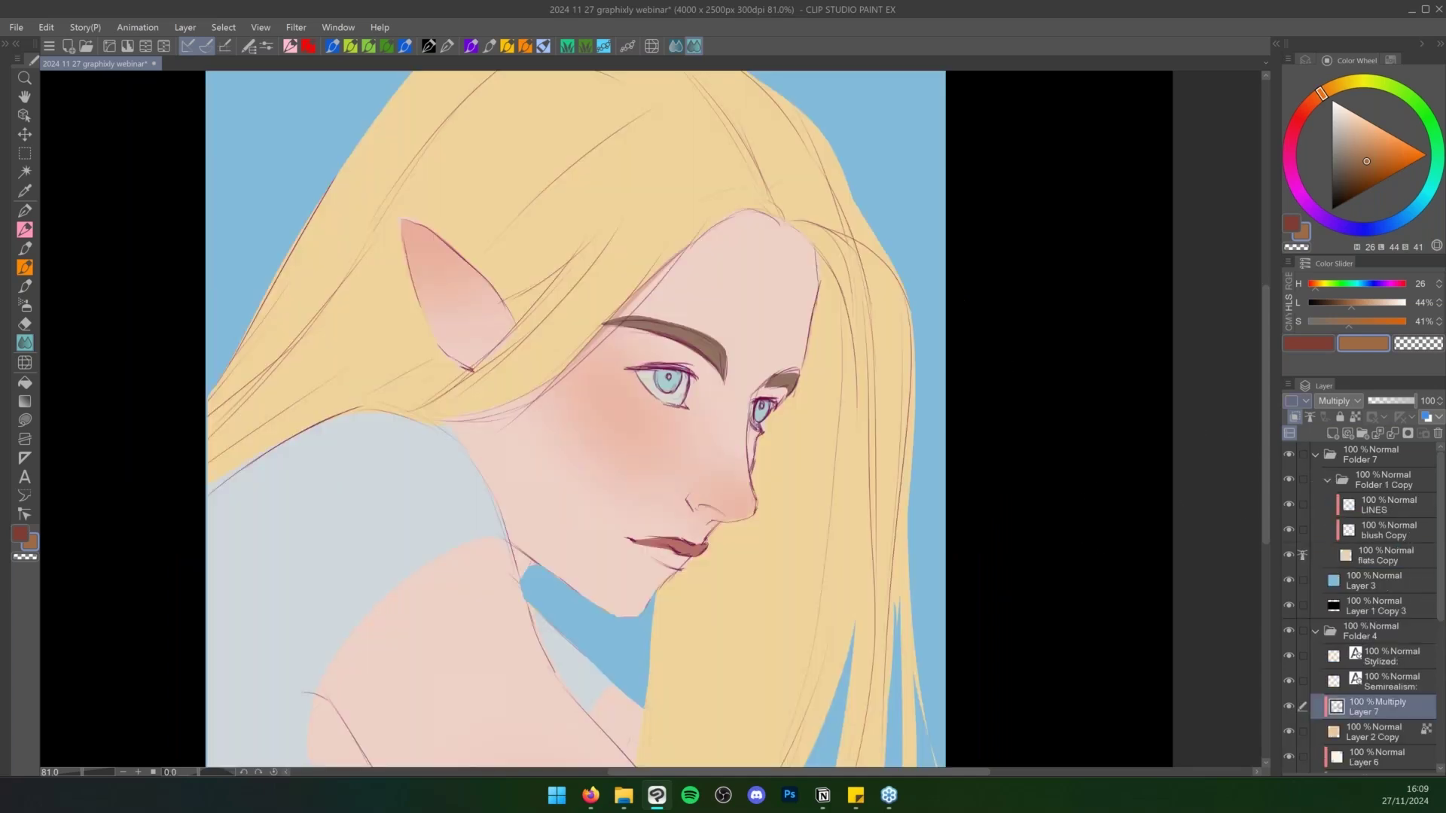
{"action": "left_click", "coordinate": [1387, 510]}
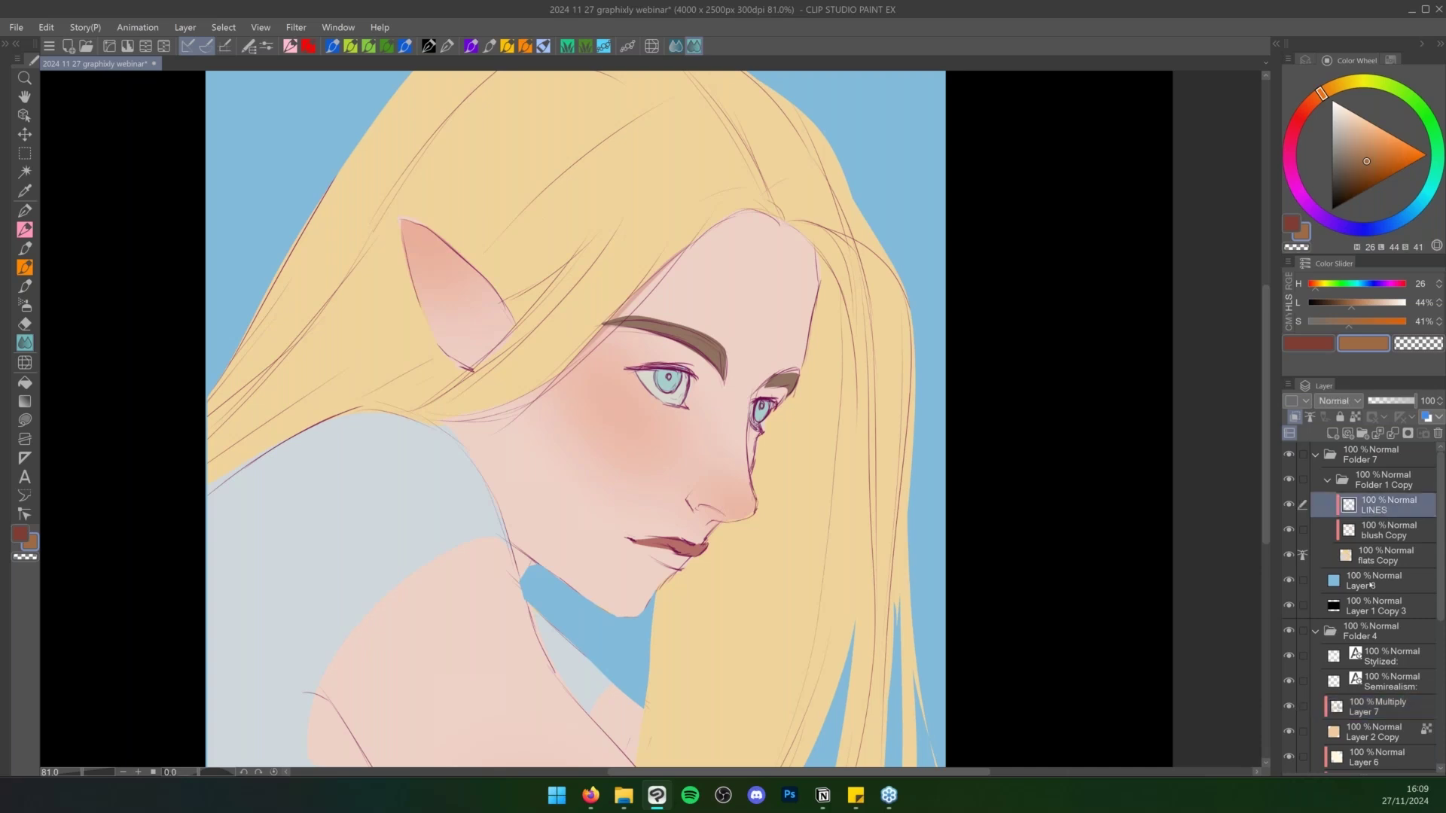
Isolate the line art by hiding the flats Copy and blush Copy layers and unclipping LINES
{"action": "left_click", "coordinate": [1371, 562]}
{"action": "left_click", "coordinate": [1378, 533]}
{"action": "left_click", "coordinate": [1386, 507]}
{"action": "left_click_drag", "start_coordinate": [1292, 536], "coordinate": [1290, 505]}
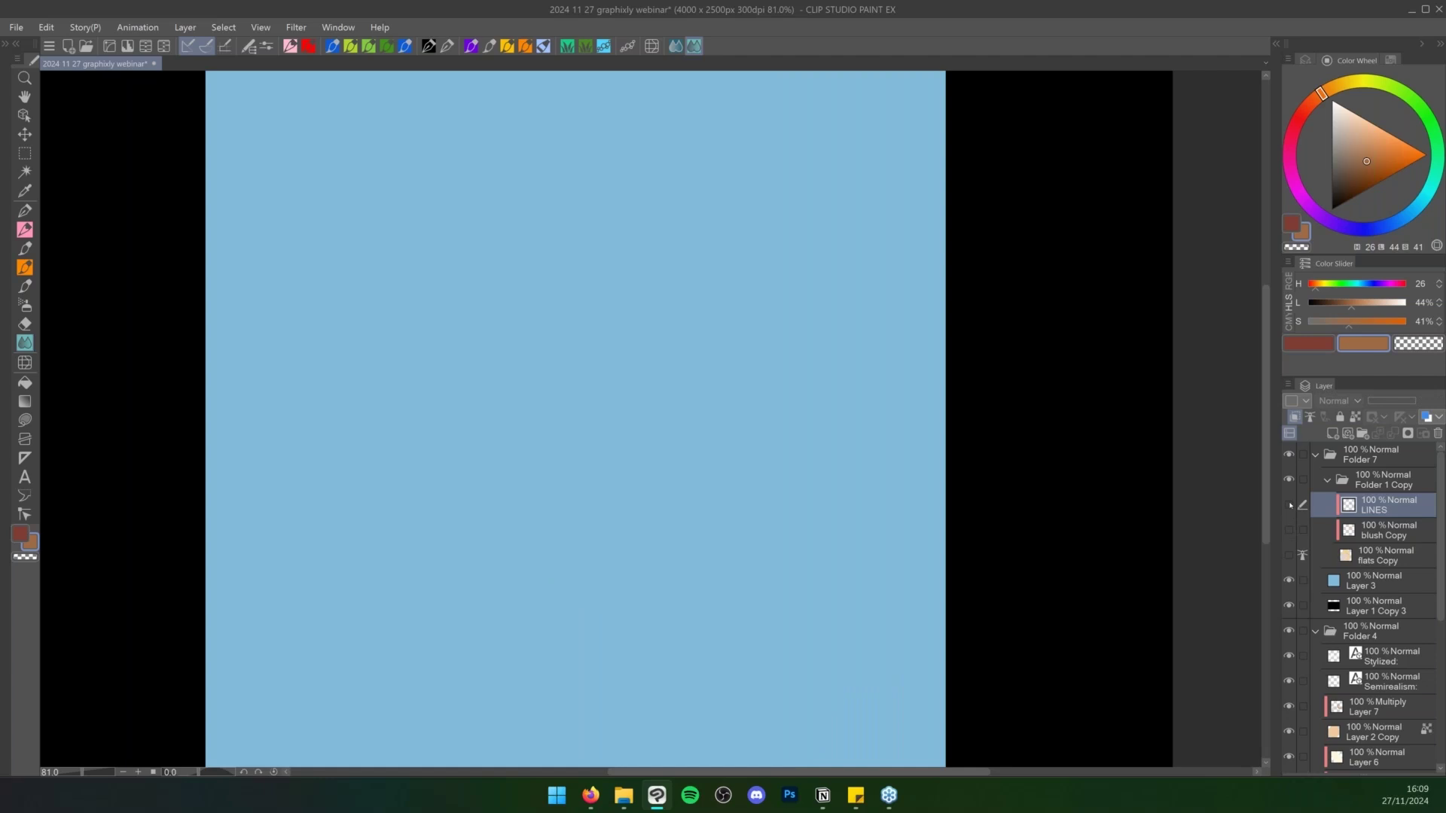
{"action": "key", "text": "ctrl+alt+g"}
{"action": "left_click", "coordinate": [1289, 504]}
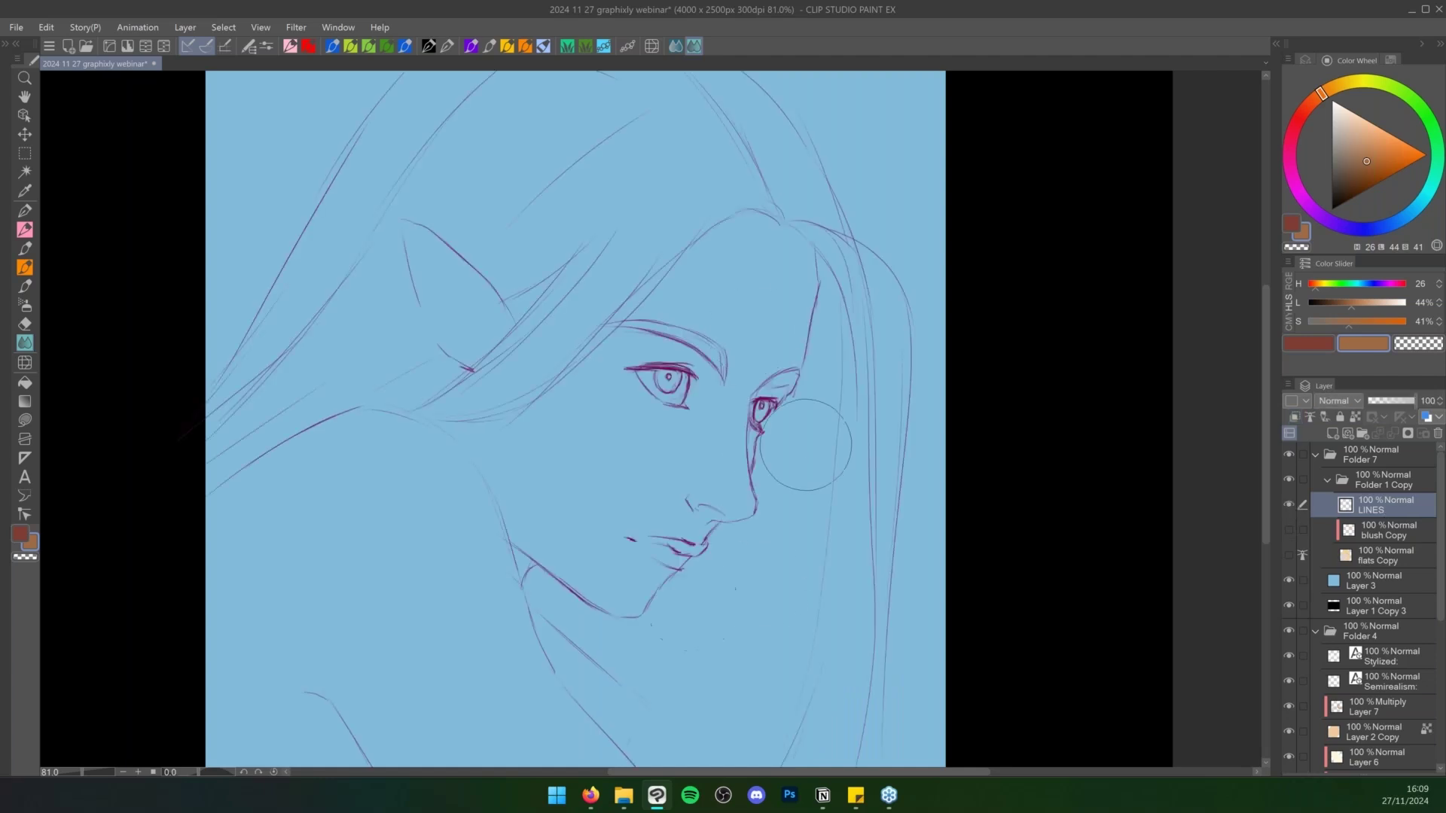
Show the flats Copy and blush Copy layers again and clip LINES back to the flats
{"action": "left_click", "coordinate": [1291, 555]}
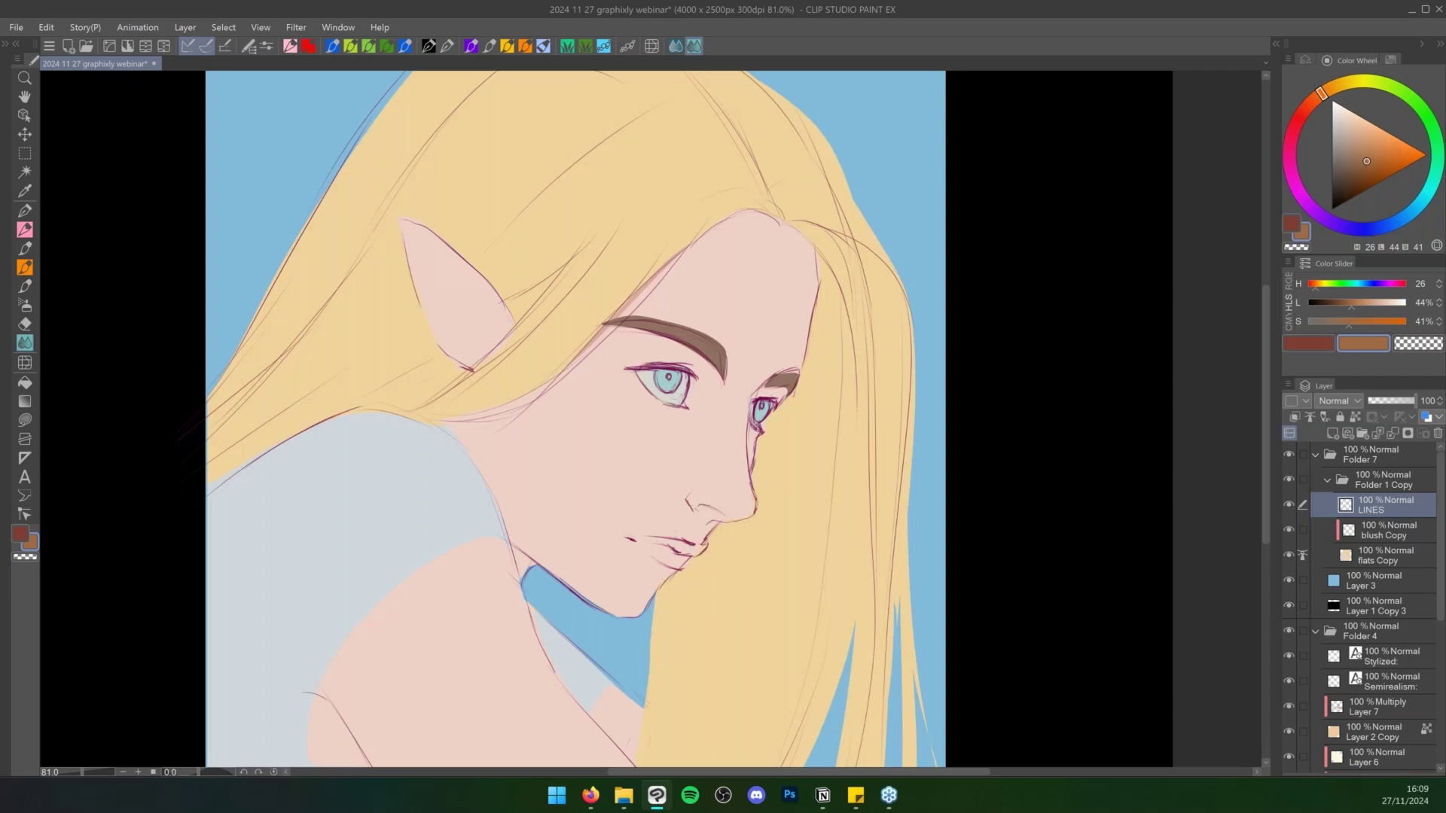
{"action": "left_click", "coordinate": [1290, 530]}
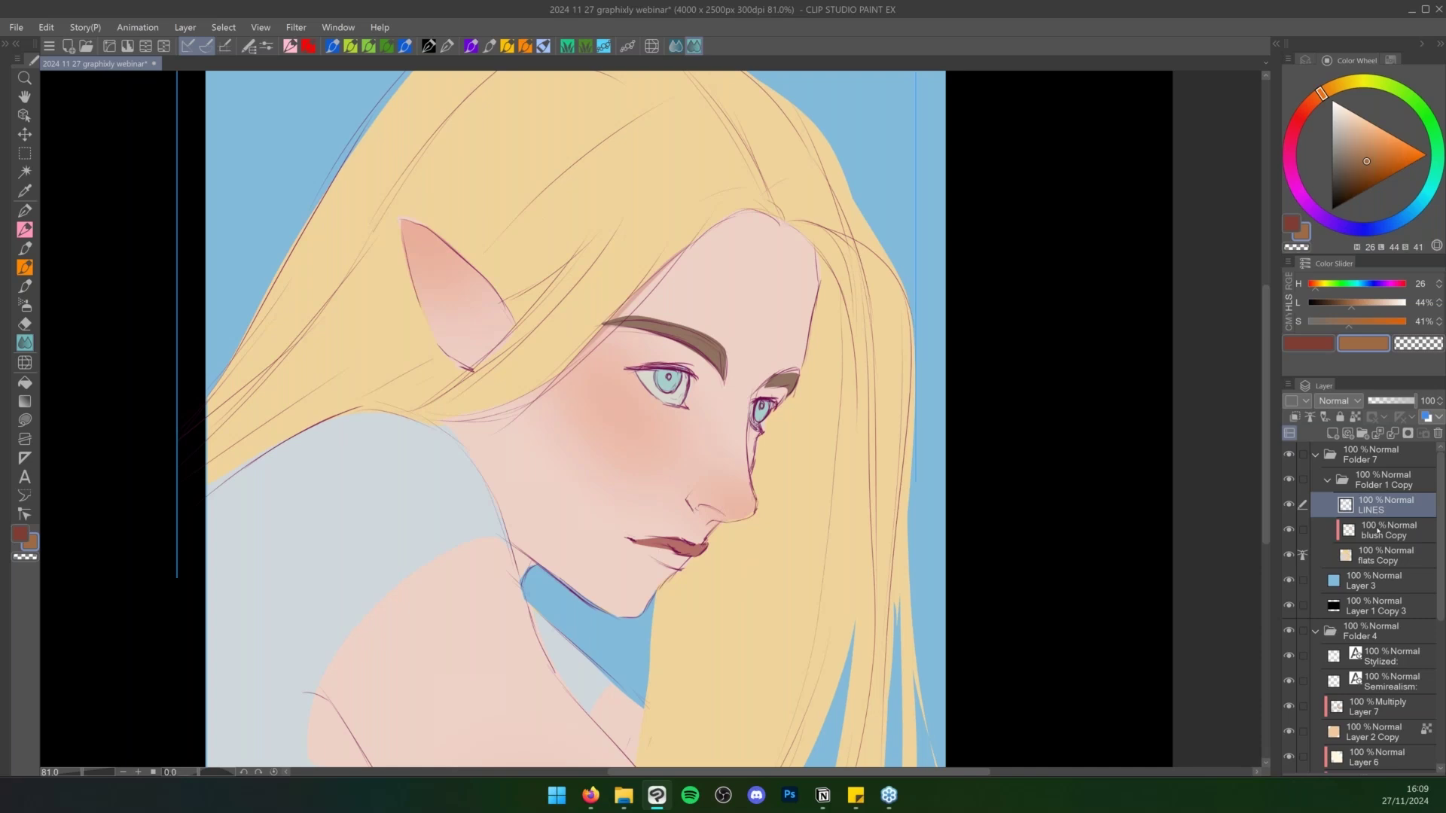
{"action": "key", "text": "ctrl+alt+g"}
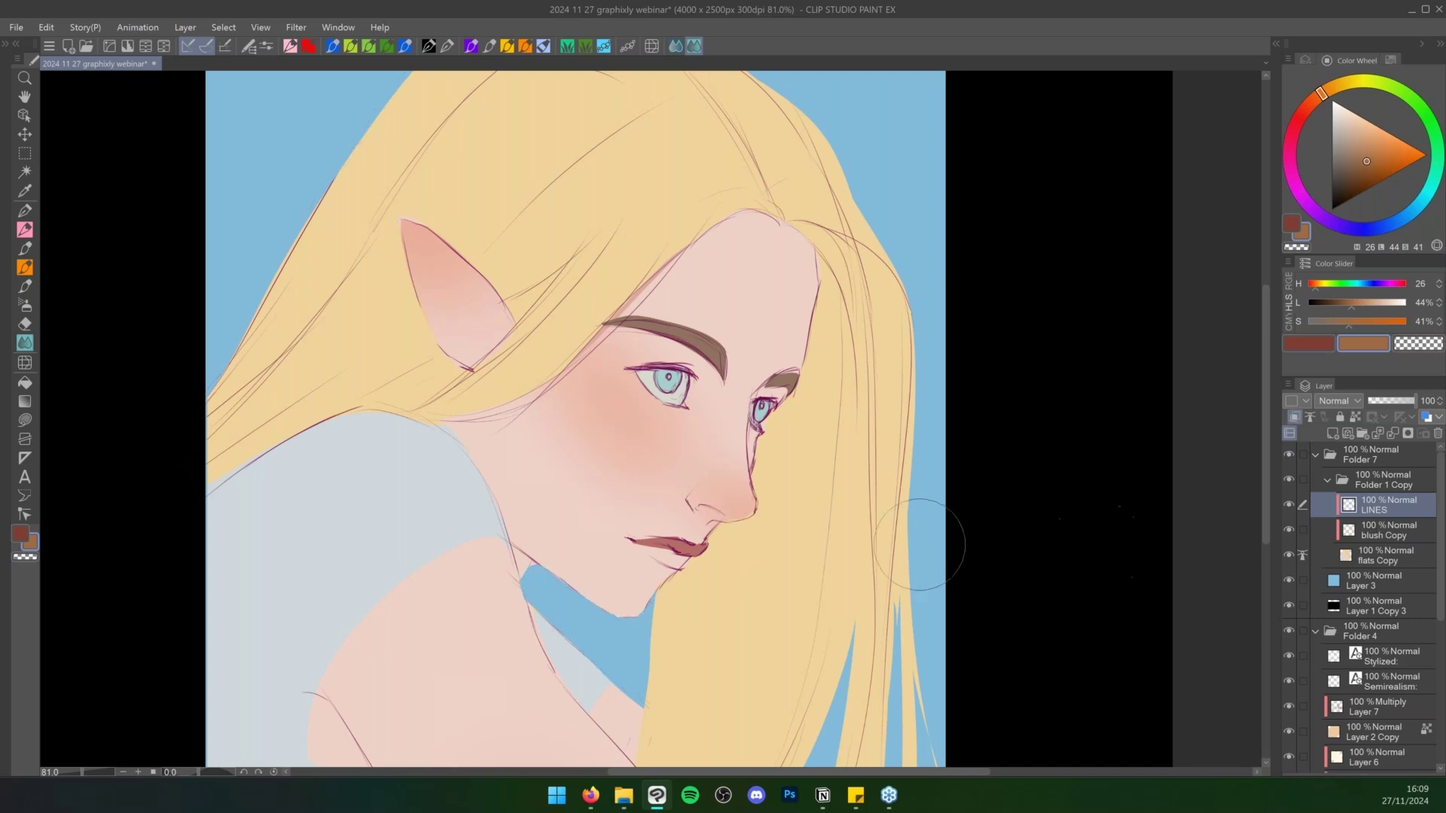
Create a new layer above LINES and clip it to the portrait's flats
{"action": "key", "text": "ctrl+space"}
{"action": "left_click_drag", "start_coordinate": [928, 539], "coordinate": [669, 510]}
{"action": "key", "text": "space"}
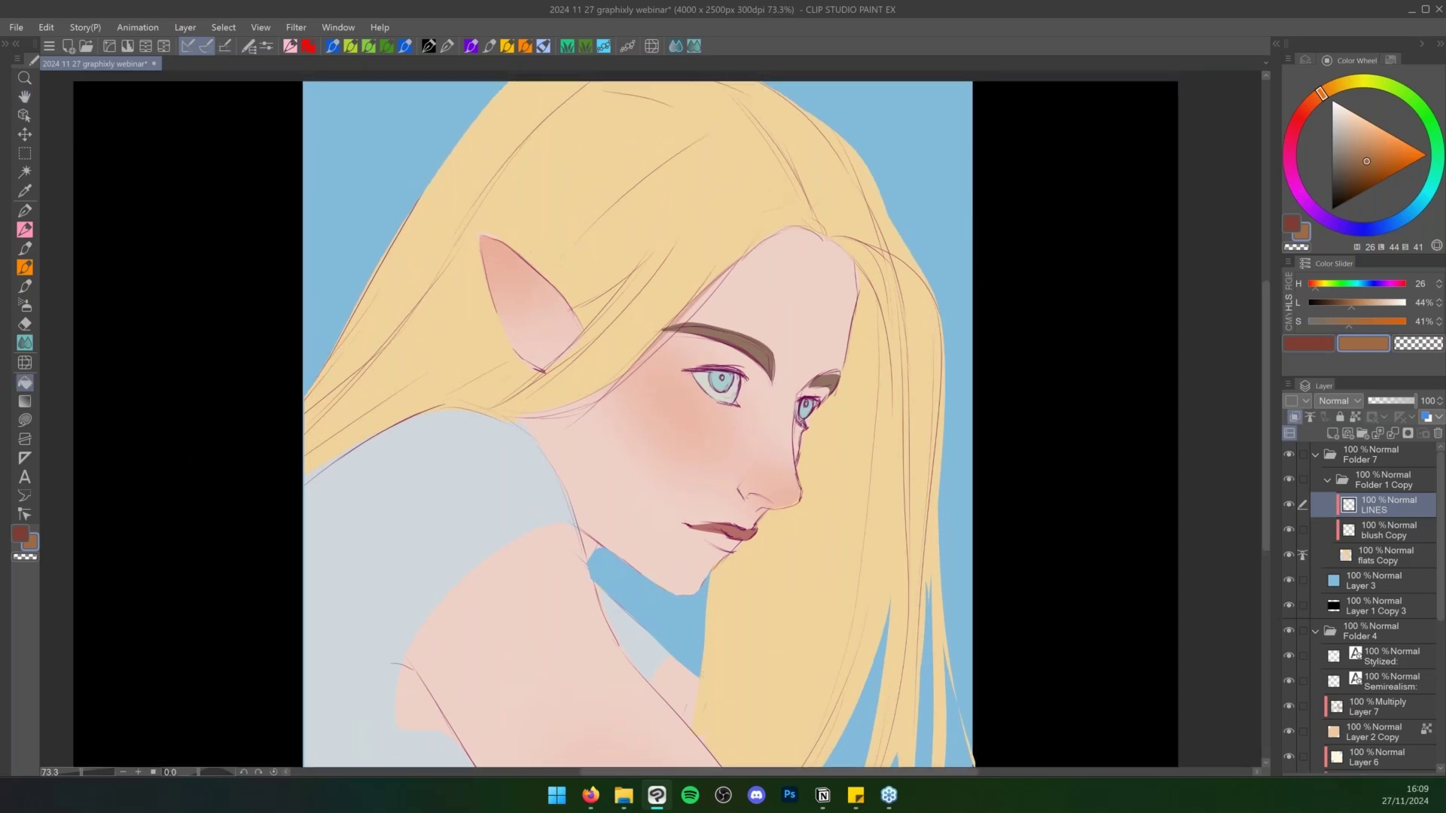
{"action": "key", "text": "ctrl+shift+n"}
{"action": "key", "text": "ctrl+alt+g"}
{"action": "key", "text": "u"}
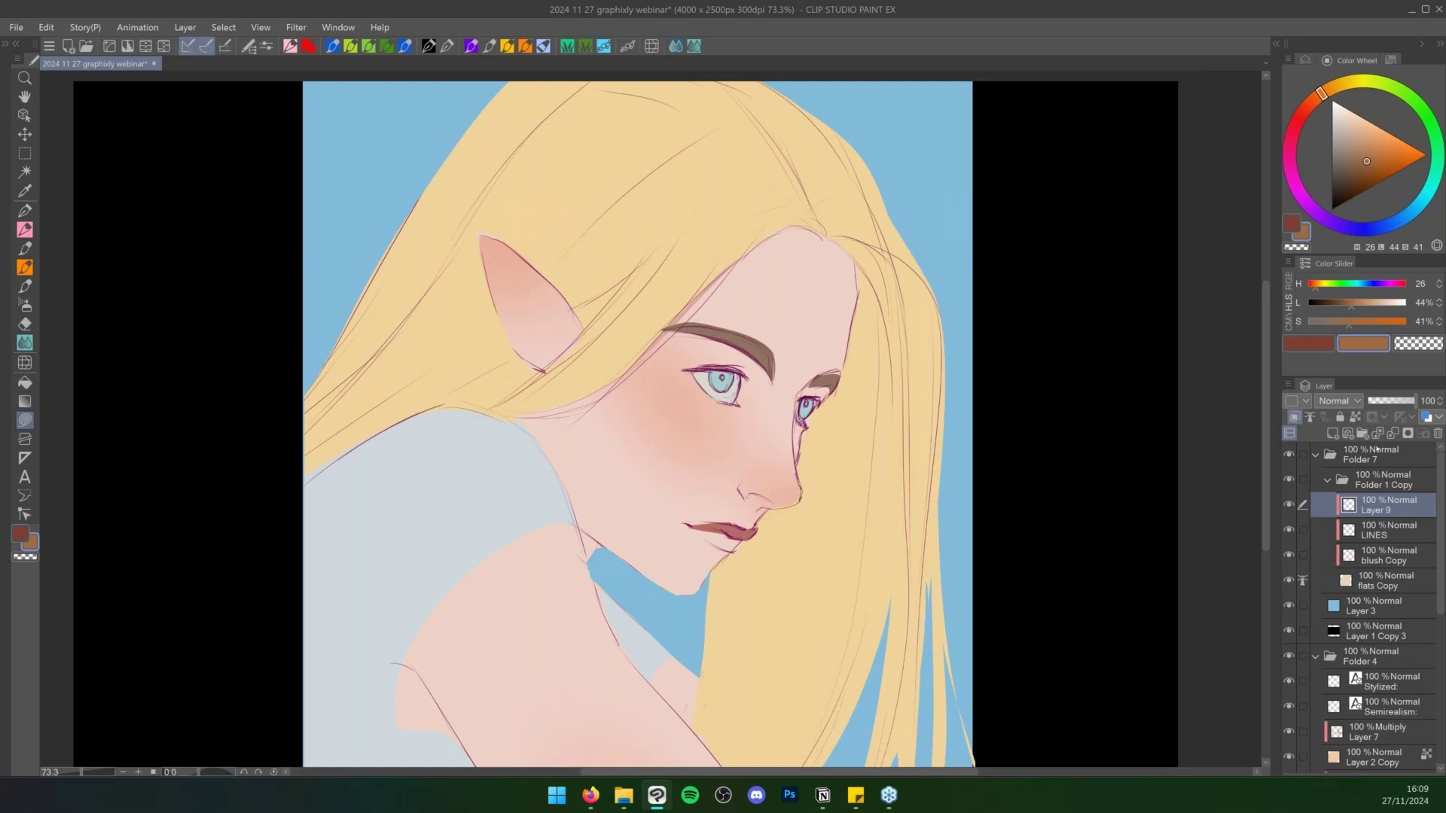
Handwrite "CEL" with a downward arrow to "REAL" in bright orange on a new layer, in the black area beside the portrait
{"action": "key", "text": "ctrl+shift+n"}
{"action": "key", "text": "b"}
{"action": "left_click", "coordinate": [1425, 155]}
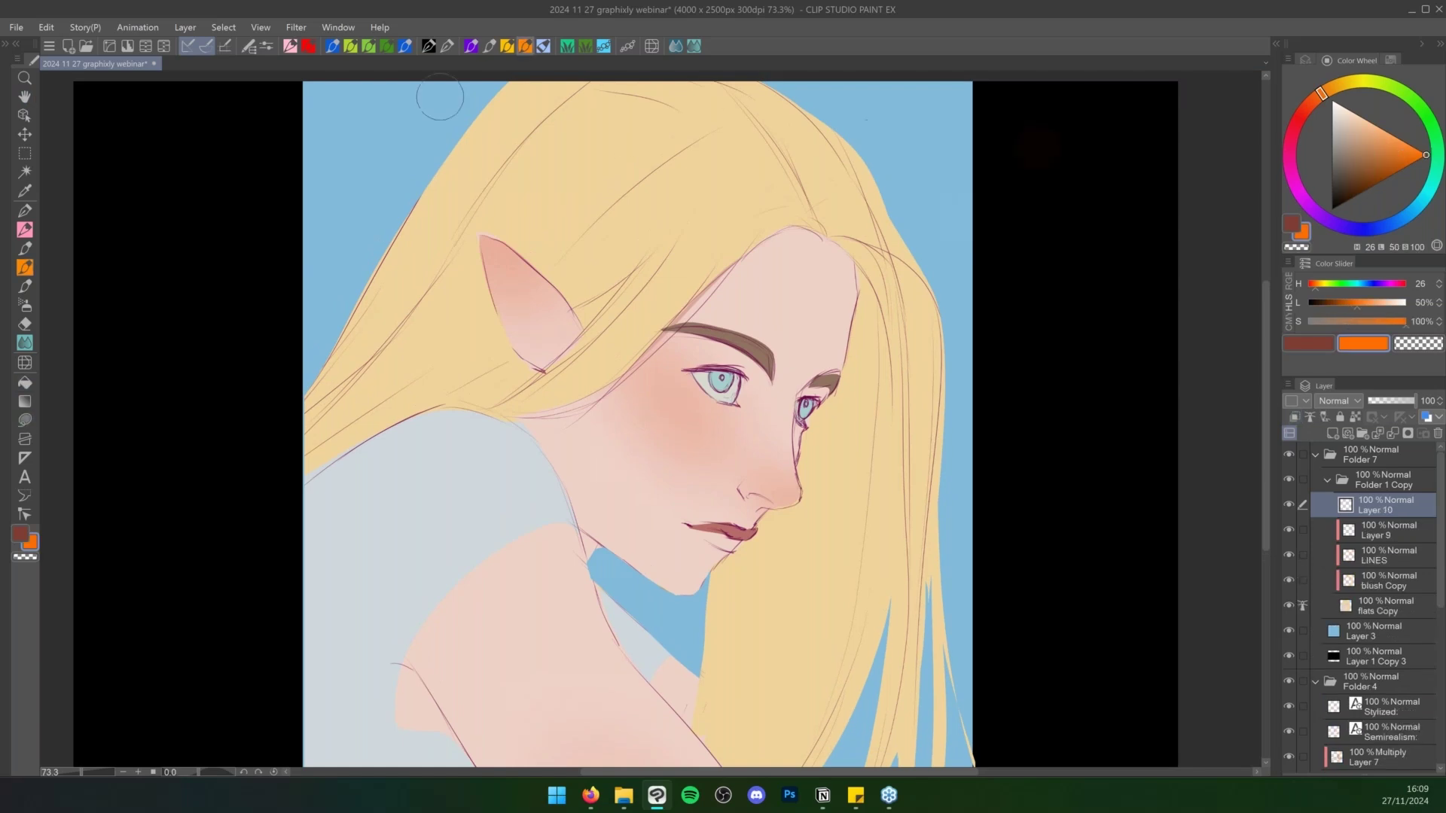
{"action": "mouse_move", "coordinate": [1040, 167]}
{"action": "left_mouse_down"}
{"action": "mouse_move", "coordinate": [1042, 204]}
{"action": "mouse_move", "coordinate": [1070, 204]}
{"action": "left_mouse_up"}
{"action": "left_click_drag", "start_coordinate": [1050, 183], "coordinate": [1073, 165]}
{"action": "mouse_move", "coordinate": [1076, 164]}
{"action": "left_mouse_down"}
{"action": "mouse_move", "coordinate": [1092, 204]}
{"action": "mouse_move", "coordinate": [1052, 279]}
{"action": "mouse_move", "coordinate": [1064, 256]}
{"action": "left_mouse_up"}
{"action": "mouse_move", "coordinate": [1008, 307]}
{"action": "left_mouse_down"}
{"action": "mouse_move", "coordinate": [1007, 340]}
{"action": "mouse_move", "coordinate": [1025, 339]}
{"action": "left_mouse_up"}
{"action": "mouse_move", "coordinate": [1030, 312]}
{"action": "left_mouse_down"}
{"action": "mouse_move", "coordinate": [1032, 332]}
{"action": "mouse_move", "coordinate": [1069, 341]}
{"action": "mouse_move", "coordinate": [1063, 327]}
{"action": "left_mouse_up"}
{"action": "left_click_drag", "start_coordinate": [1072, 305], "coordinate": [1096, 336]}
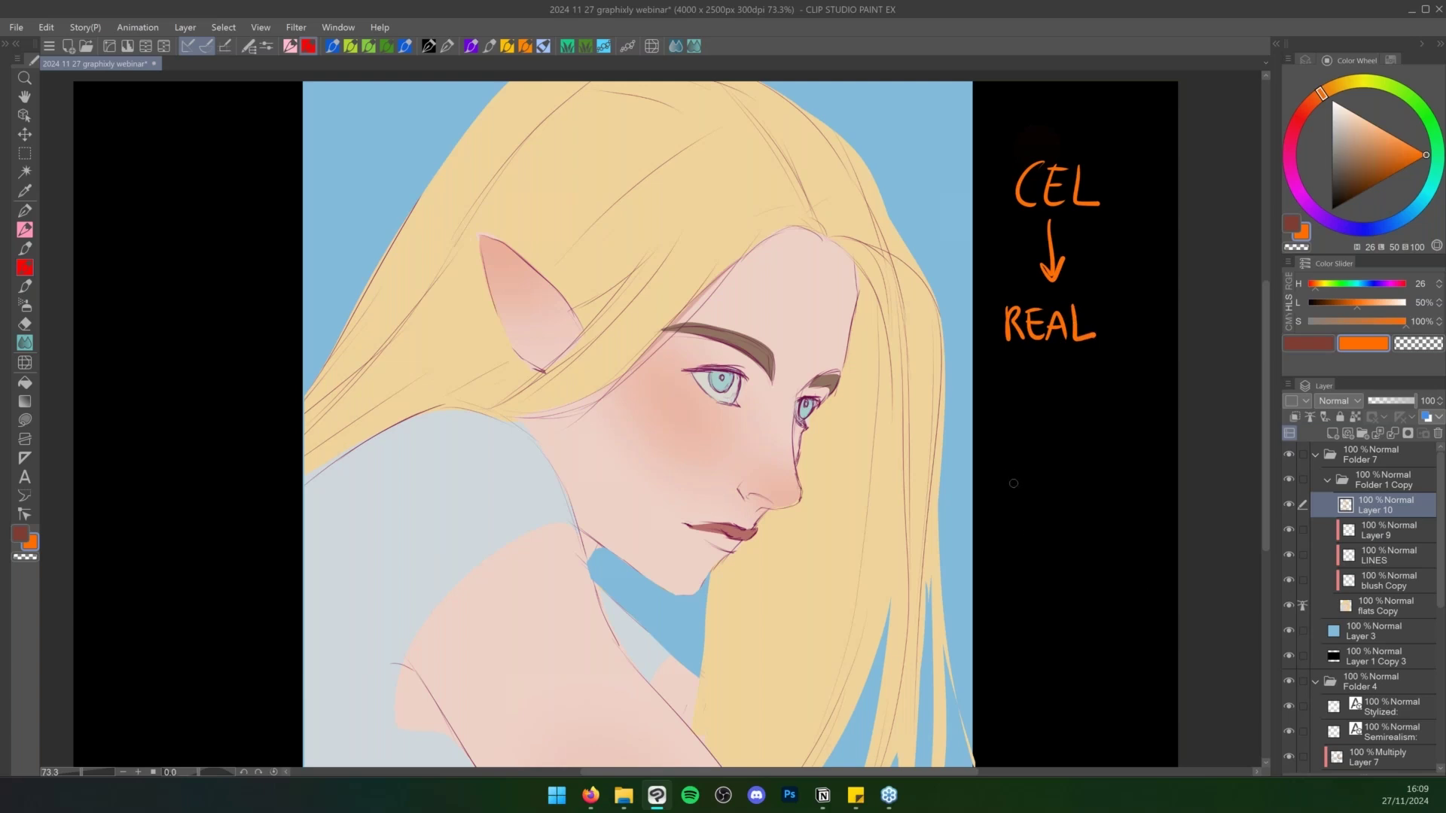
Handwrite a double-underlined "PAINT" below the first note, and delete the whole annotation layer
{"action": "mouse_move", "coordinate": [1010, 468]}
{"action": "left_mouse_down"}
{"action": "mouse_move", "coordinate": [1010, 512]}
{"action": "mouse_move", "coordinate": [1013, 489]}
{"action": "left_mouse_up"}
{"action": "mouse_move", "coordinate": [1024, 512]}
{"action": "left_mouse_down"}
{"action": "mouse_move", "coordinate": [1045, 512]}
{"action": "mouse_move", "coordinate": [1042, 495]}
{"action": "left_mouse_up"}
{"action": "mouse_move", "coordinate": [1050, 471]}
{"action": "left_mouse_down"}
{"action": "mouse_move", "coordinate": [1058, 509]}
{"action": "mouse_move", "coordinate": [1094, 473]}
{"action": "mouse_move", "coordinate": [1095, 510]}
{"action": "left_mouse_up"}
{"action": "left_click_drag", "start_coordinate": [1085, 472], "coordinate": [1104, 470]}
{"action": "left_click_drag", "start_coordinate": [987, 535], "coordinate": [1117, 526]}
{"action": "left_click_drag", "start_coordinate": [1023, 544], "coordinate": [1115, 545]}
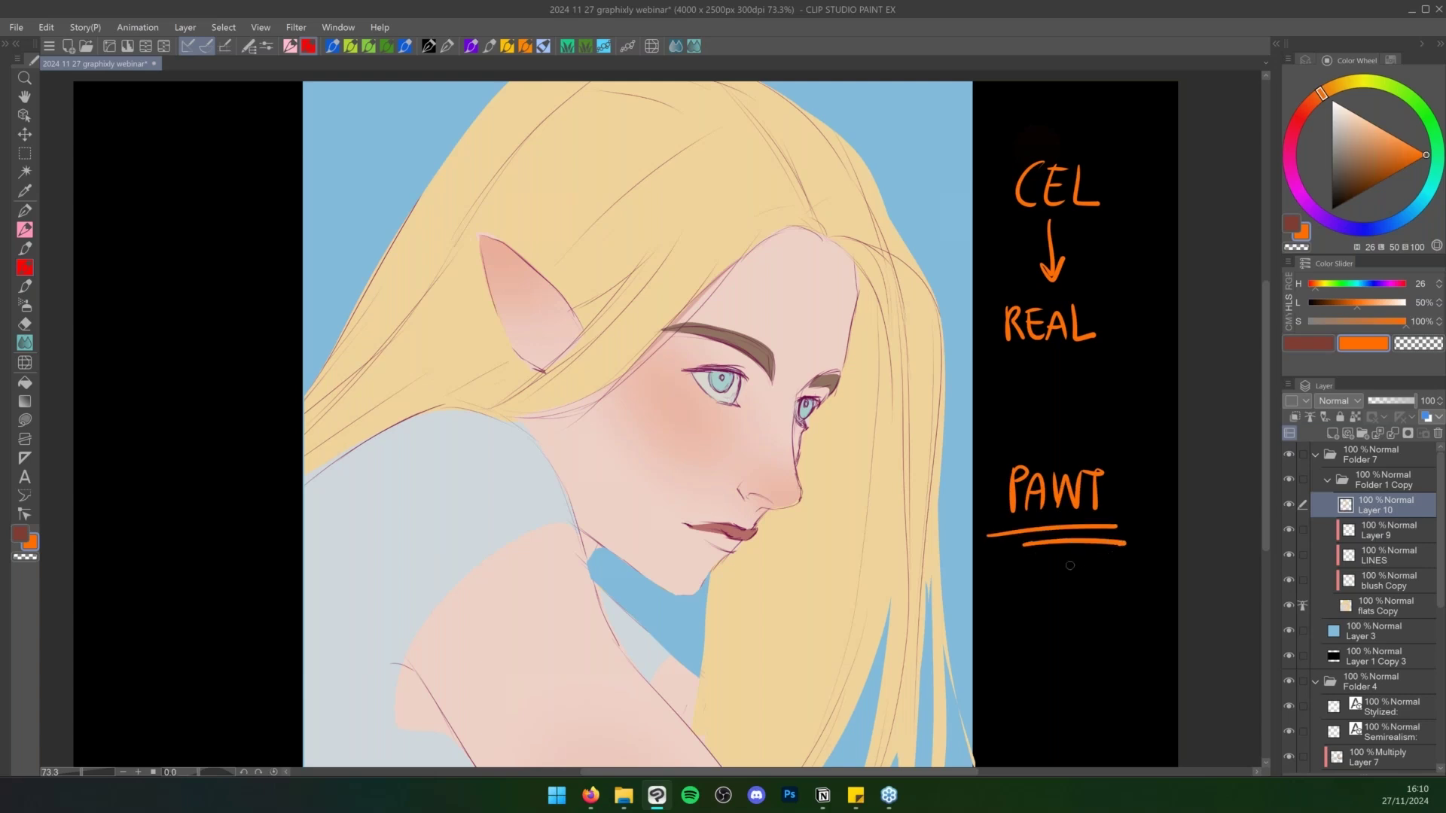
{"action": "key", "text": "ctrl+Delete"}
Set the clipped layer to Multiply and choose a muted pink shadow colour (hue 11, luminosity 71, saturation 23)
{"action": "left_click", "coordinate": [1339, 401]}
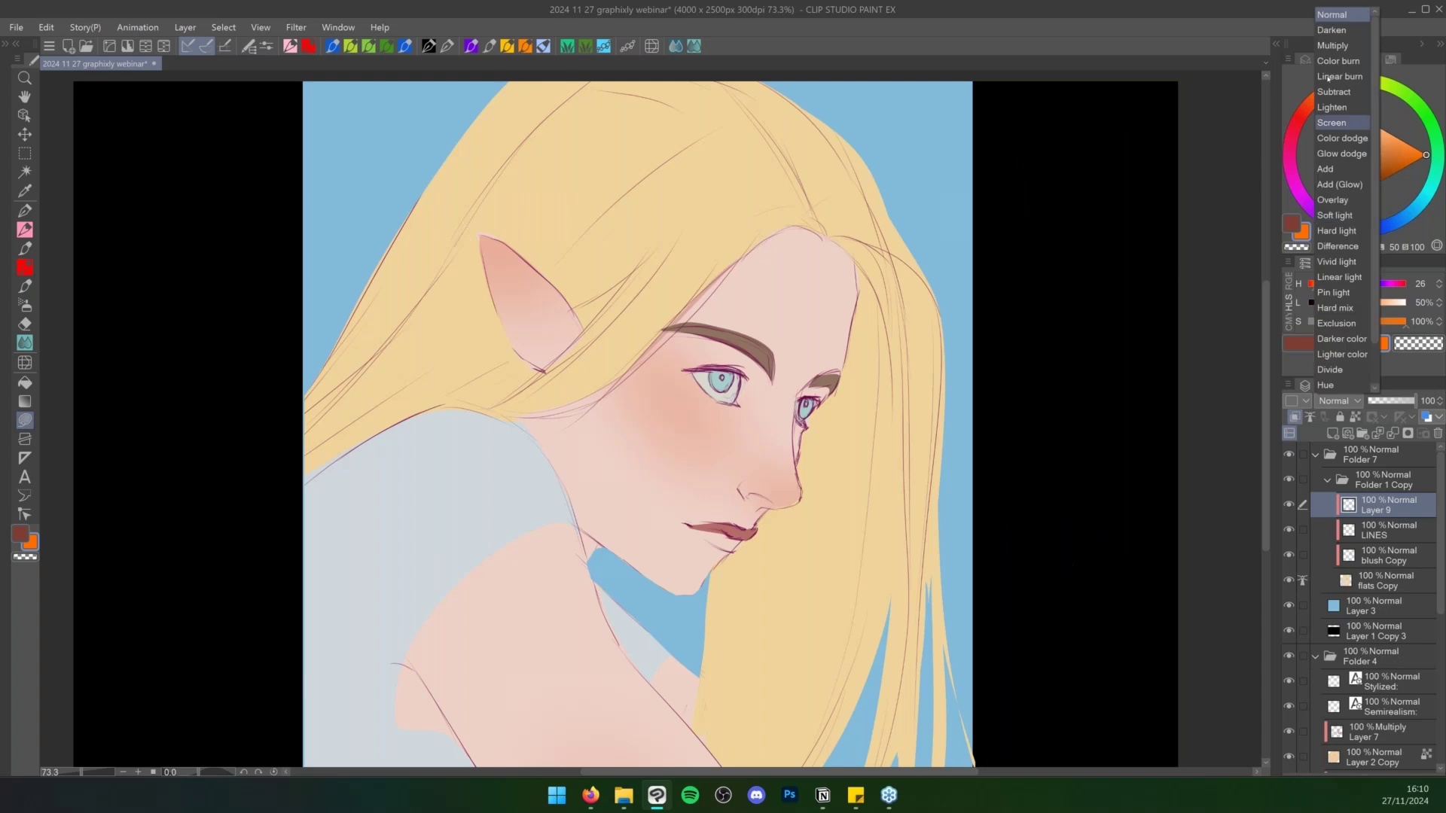
{"action": "left_click", "coordinate": [1349, 124]}
{"action": "left_click", "coordinate": [1345, 132]}
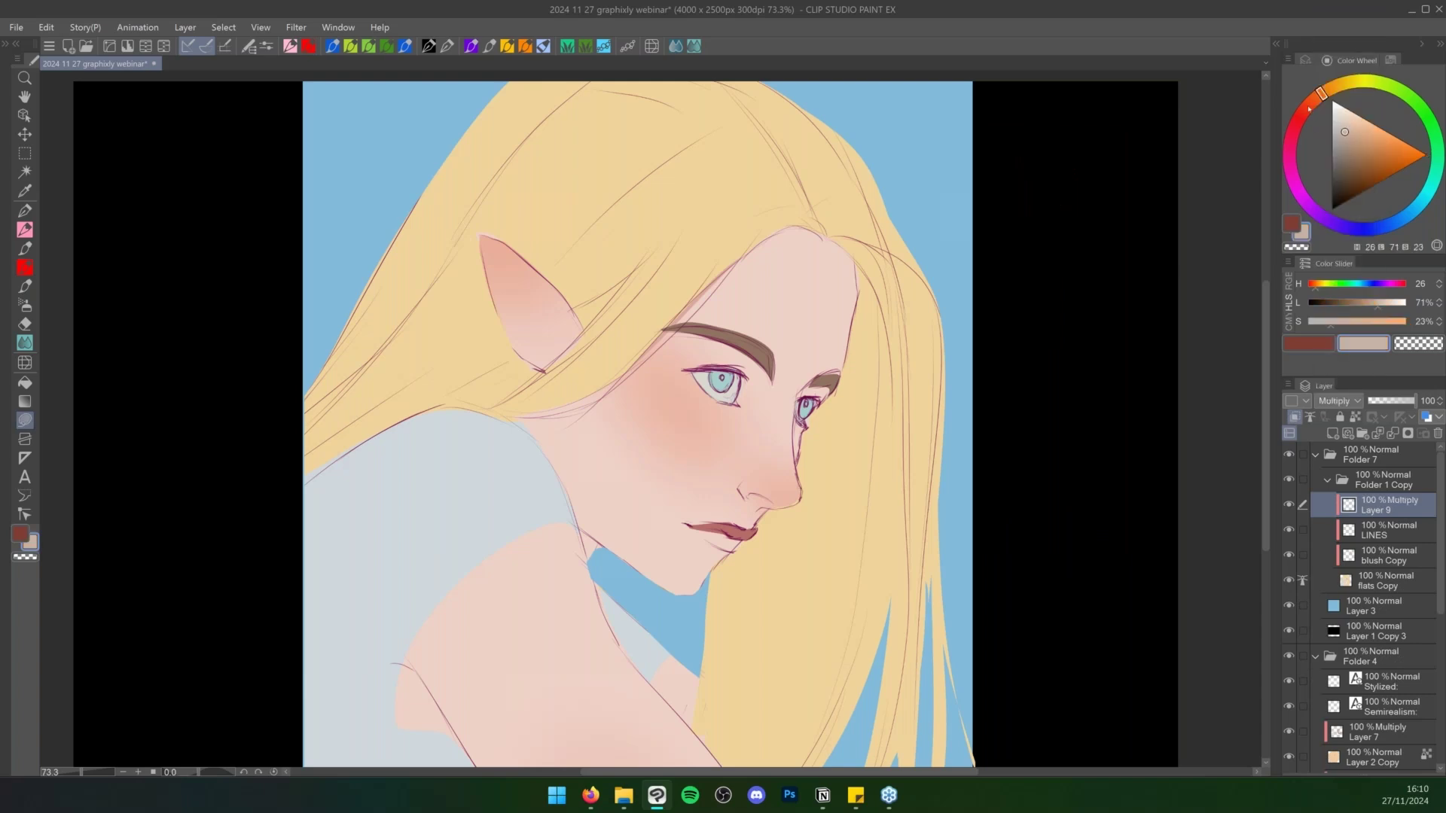
{"action": "left_click", "coordinate": [1309, 109]}
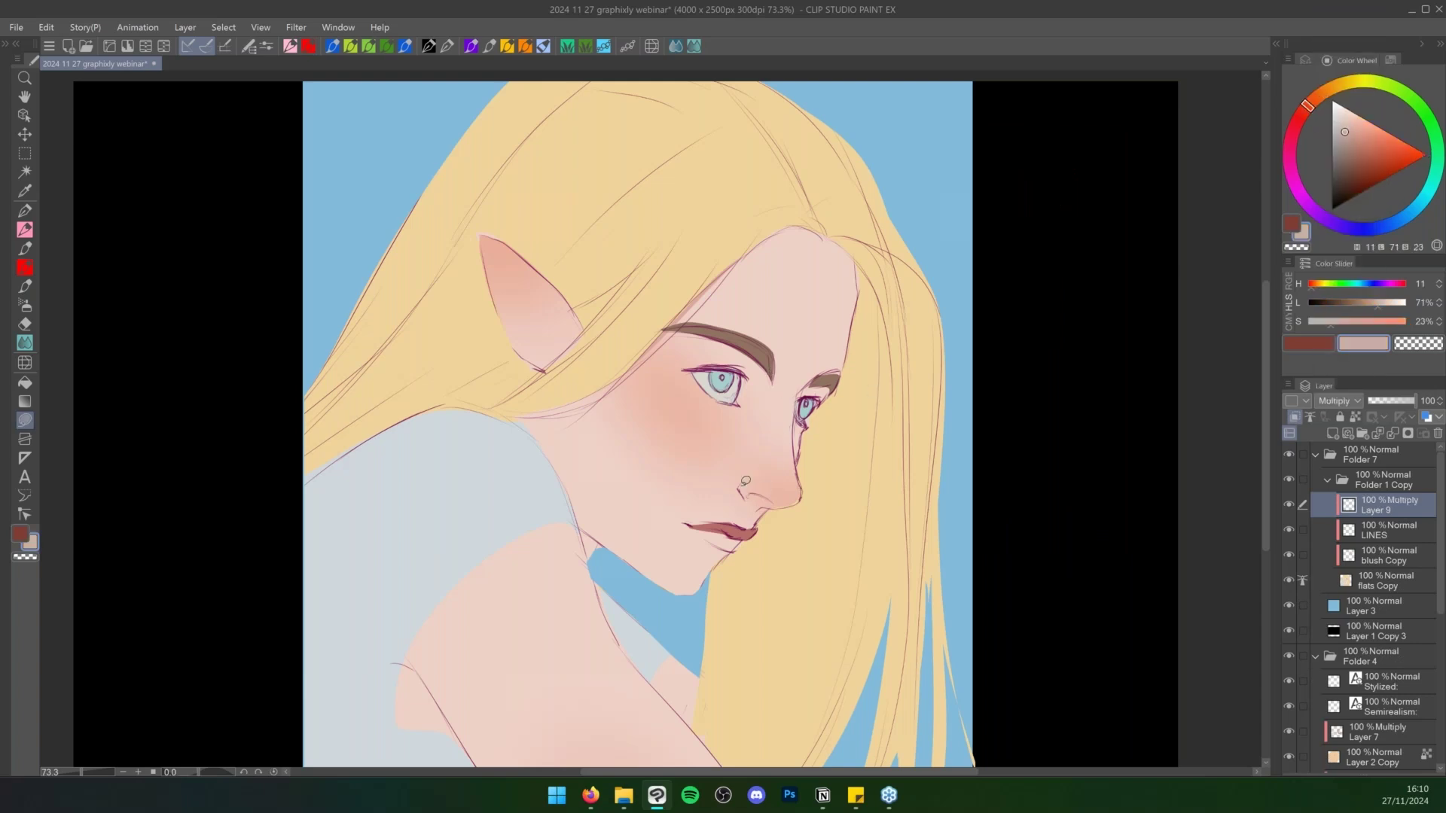
Lasso-fill flat cel shadows under the nose, around the near eye socket and inside the ear
{"action": "mouse_move", "coordinate": [743, 485]}
{"action": "left_mouse_down"}
{"action": "mouse_move", "coordinate": [794, 500]}
{"action": "mouse_move", "coordinate": [794, 467]}
{"action": "left_mouse_up"}
{"action": "mouse_move", "coordinate": [697, 325]}
{"action": "left_mouse_down"}
{"action": "mouse_move", "coordinate": [685, 361]}
{"action": "mouse_move", "coordinate": [711, 340]}
{"action": "mouse_move", "coordinate": [704, 370]}
{"action": "left_mouse_up"}
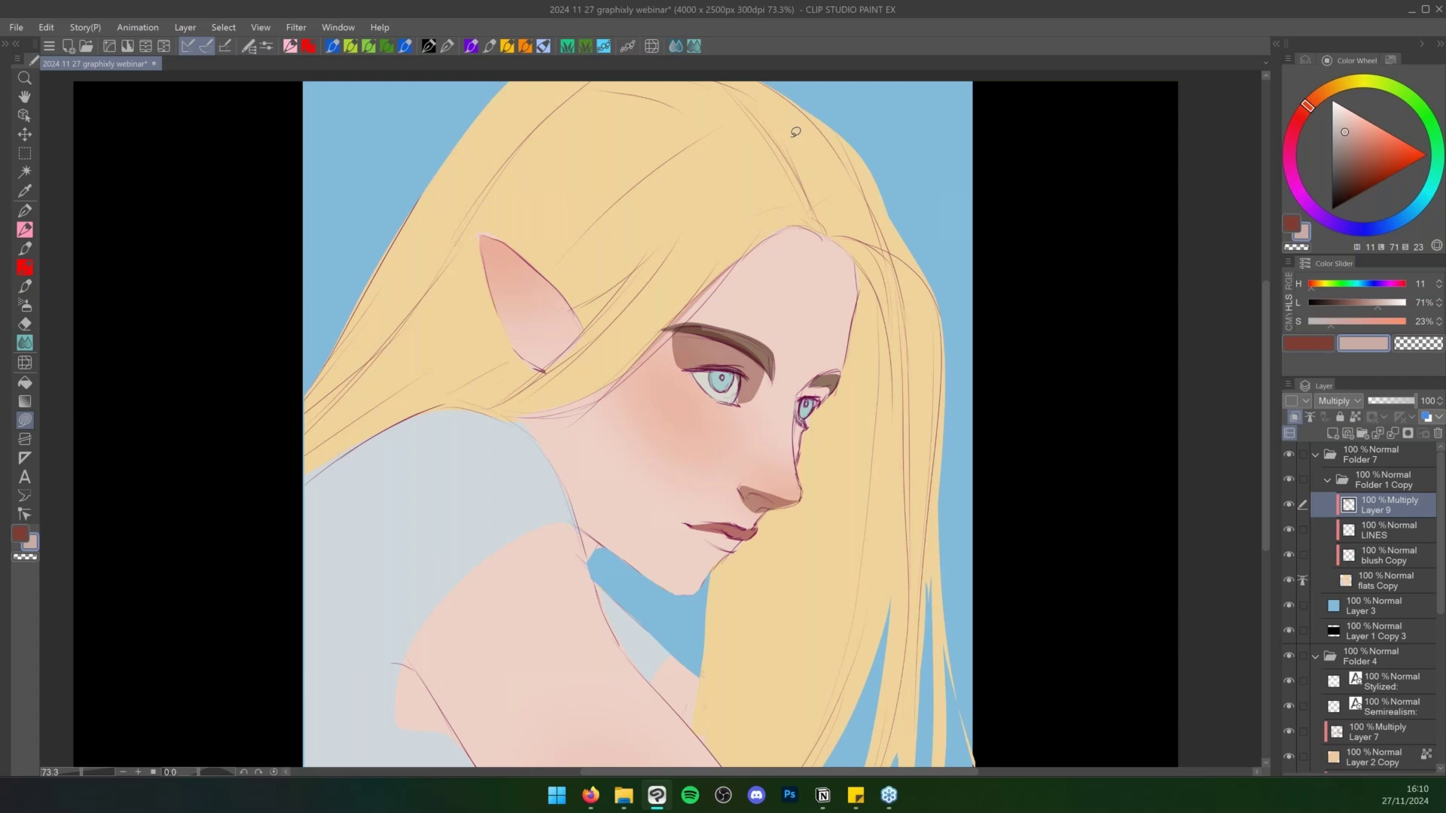
{"action": "mouse_move", "coordinate": [494, 256]}
{"action": "left_mouse_down"}
{"action": "mouse_move", "coordinate": [555, 323]}
{"action": "mouse_move", "coordinate": [495, 260]}
{"action": "left_mouse_up"}
{"action": "left_click_drag", "start_coordinate": [539, 332], "coordinate": [538, 290]}
Lasso-fill flat shadows on the arm, along the chest and jaw edge, and on the hair directly behind the face
{"action": "key", "text": "ctrl+space"}
{"action": "mouse_move", "coordinate": [593, 570]}
{"action": "left_mouse_down"}
{"action": "mouse_move", "coordinate": [554, 572]}
{"action": "mouse_move", "coordinate": [591, 529]}
{"action": "left_mouse_up"}
{"action": "mouse_move", "coordinate": [472, 599]}
{"action": "left_mouse_down"}
{"action": "mouse_move", "coordinate": [602, 675]}
{"action": "mouse_move", "coordinate": [480, 605]}
{"action": "left_mouse_up"}
{"action": "left_click_drag", "start_coordinate": [484, 595], "coordinate": [526, 706]}
{"action": "mouse_move", "coordinate": [646, 506]}
{"action": "left_mouse_down"}
{"action": "mouse_move", "coordinate": [661, 555]}
{"action": "mouse_move", "coordinate": [770, 688]}
{"action": "mouse_move", "coordinate": [827, 690]}
{"action": "mouse_move", "coordinate": [853, 608]}
{"action": "mouse_move", "coordinate": [875, 415]}
{"action": "mouse_move", "coordinate": [867, 297]}
{"action": "mouse_move", "coordinate": [826, 391]}
{"action": "mouse_move", "coordinate": [824, 450]}
{"action": "mouse_move", "coordinate": [764, 483]}
{"action": "mouse_move", "coordinate": [728, 531]}
{"action": "mouse_move", "coordinate": [636, 464]}
{"action": "mouse_move", "coordinate": [667, 573]}
{"action": "mouse_move", "coordinate": [655, 511]}
{"action": "left_mouse_up"}
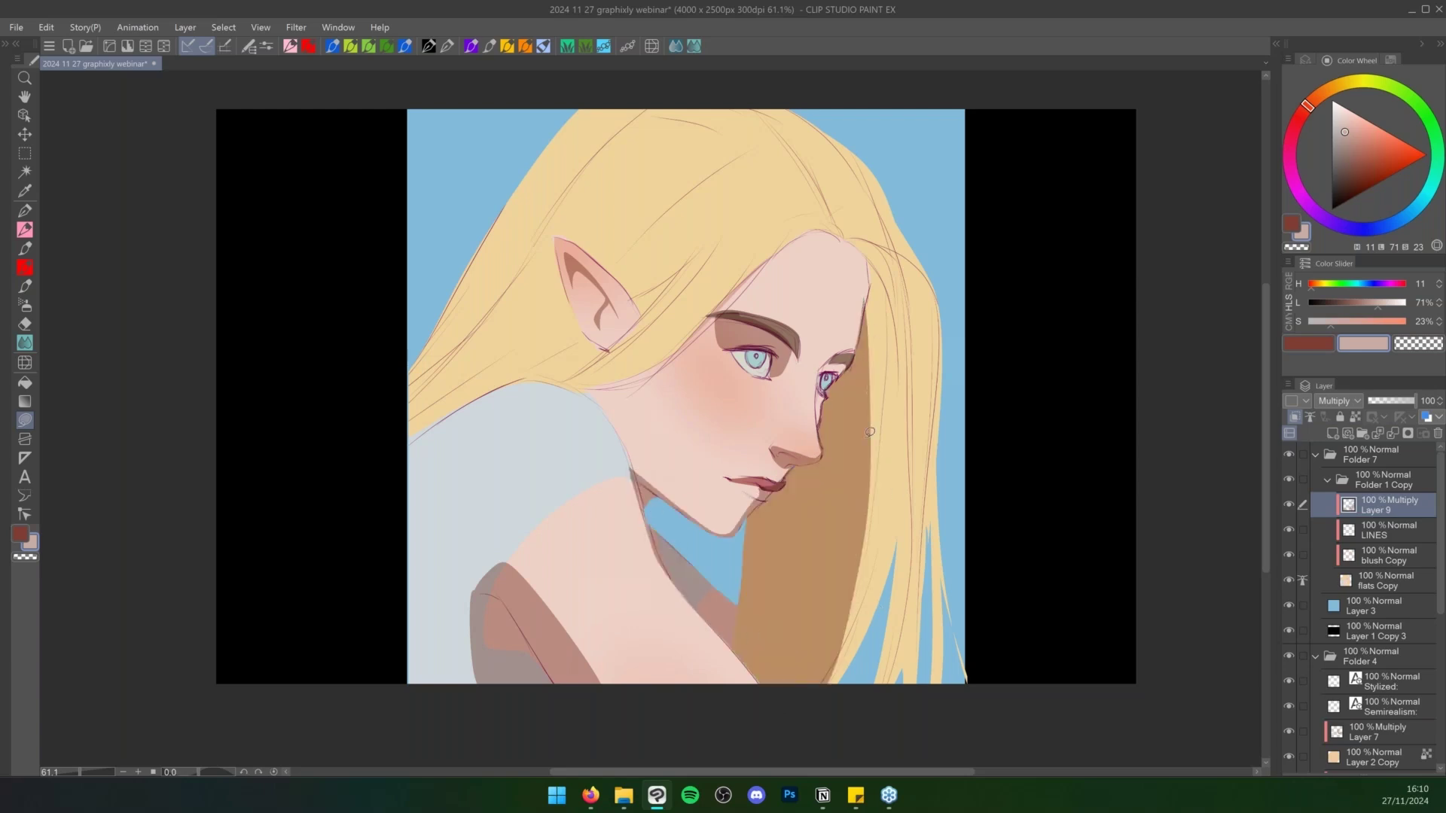
Extend the flat shadows over the far hair and far eye, the side of the face and neck, and the hair below the ear
{"action": "mouse_move", "coordinate": [870, 432]}
{"action": "left_mouse_down"}
{"action": "mouse_move", "coordinate": [855, 509]}
{"action": "mouse_move", "coordinate": [893, 262]}
{"action": "mouse_move", "coordinate": [903, 401]}
{"action": "mouse_move", "coordinate": [831, 690]}
{"action": "mouse_move", "coordinate": [907, 456]}
{"action": "mouse_move", "coordinate": [869, 403]}
{"action": "mouse_move", "coordinate": [871, 235]}
{"action": "mouse_move", "coordinate": [923, 288]}
{"action": "mouse_move", "coordinate": [906, 603]}
{"action": "mouse_move", "coordinate": [845, 711]}
{"action": "mouse_move", "coordinate": [823, 633]}
{"action": "mouse_move", "coordinate": [878, 345]}
{"action": "mouse_move", "coordinate": [825, 434]}
{"action": "left_mouse_up"}
{"action": "mouse_move", "coordinate": [862, 347]}
{"action": "left_mouse_down"}
{"action": "mouse_move", "coordinate": [832, 357]}
{"action": "mouse_move", "coordinate": [849, 338]}
{"action": "mouse_move", "coordinate": [857, 255]}
{"action": "mouse_move", "coordinate": [847, 358]}
{"action": "left_mouse_up"}
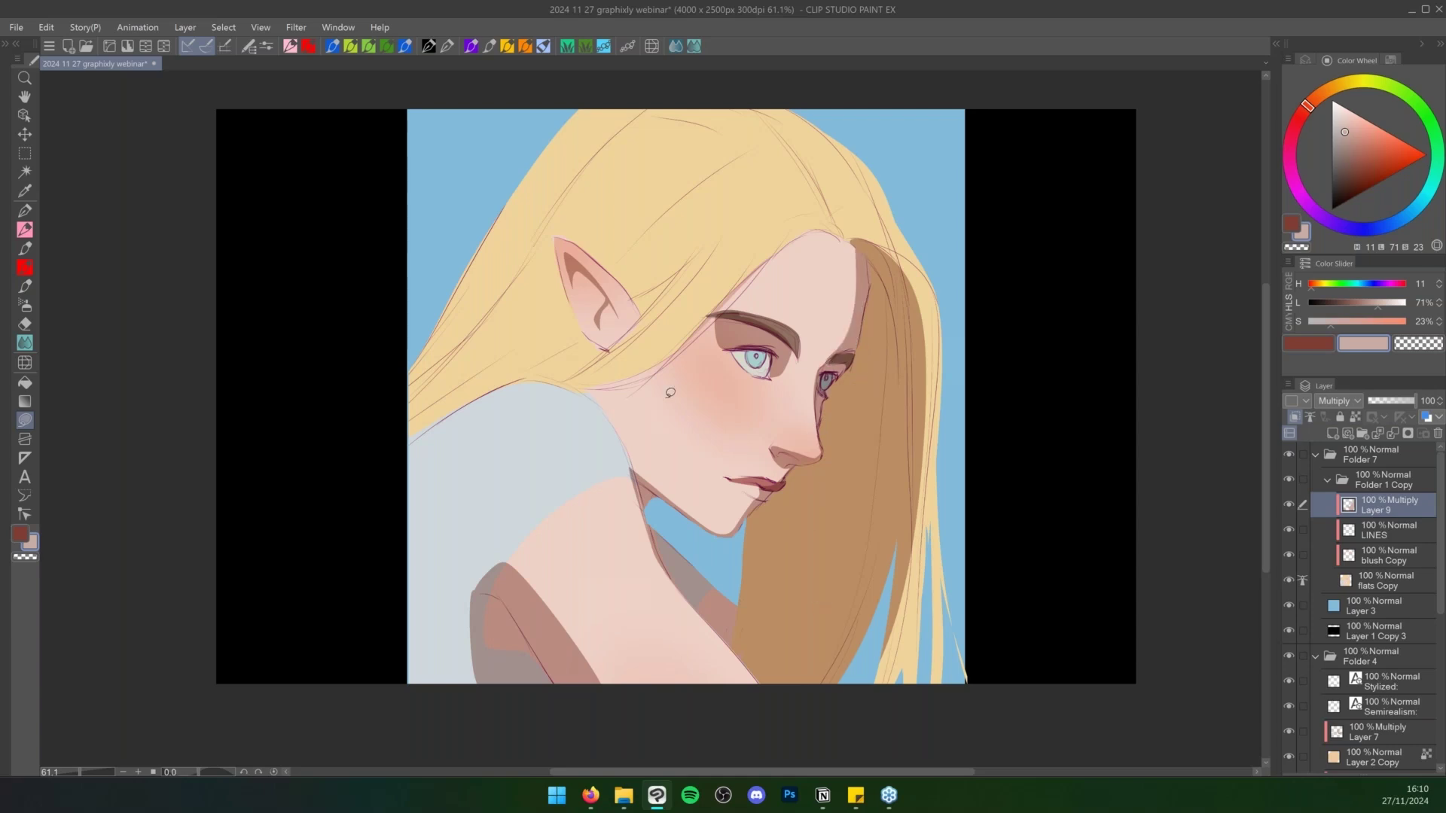
{"action": "mouse_move", "coordinate": [687, 337]}
{"action": "left_mouse_down"}
{"action": "mouse_move", "coordinate": [670, 444]}
{"action": "mouse_move", "coordinate": [699, 515]}
{"action": "mouse_move", "coordinate": [680, 506]}
{"action": "mouse_move", "coordinate": [681, 351]}
{"action": "left_mouse_up"}
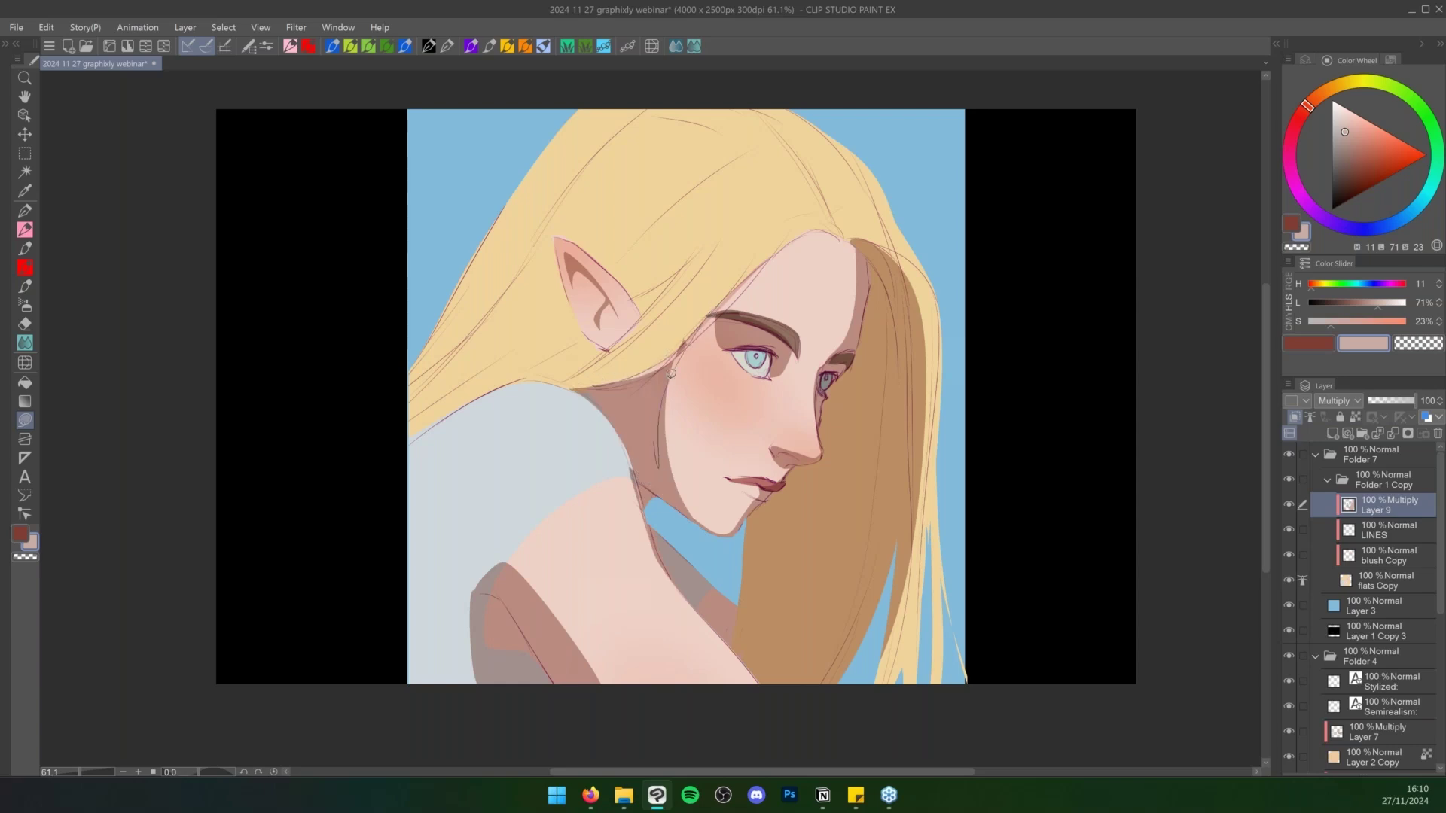
{"action": "mouse_move", "coordinate": [520, 380]}
{"action": "left_mouse_down"}
{"action": "mouse_move", "coordinate": [593, 330]}
{"action": "mouse_move", "coordinate": [625, 338]}
{"action": "mouse_move", "coordinate": [646, 307]}
{"action": "left_mouse_up"}
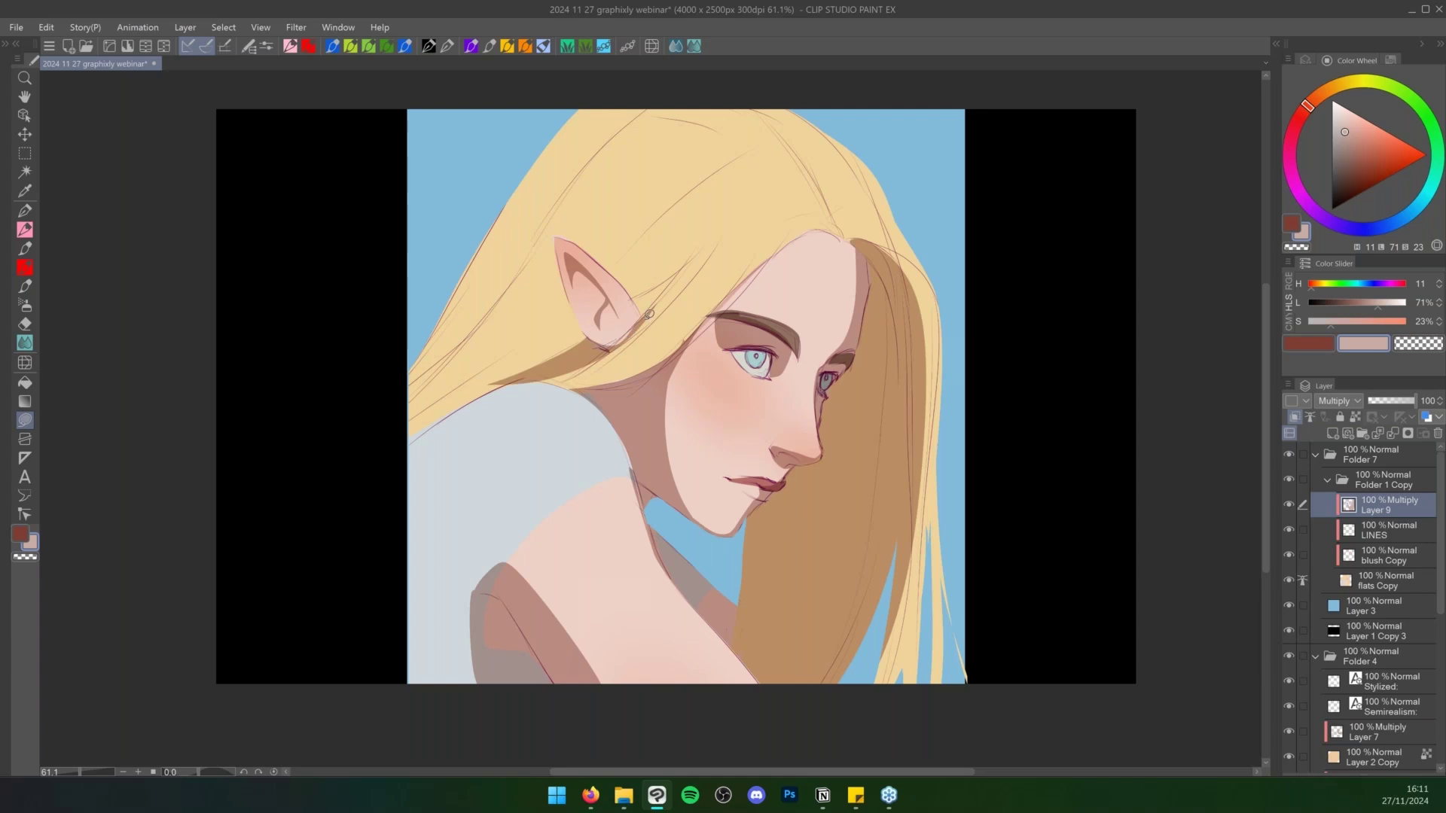
{"action": "left_click_drag", "start_coordinate": [589, 361], "coordinate": [656, 310]}
{"action": "key", "text": "c"}
{"action": "key", "text": "ctrl+z"}
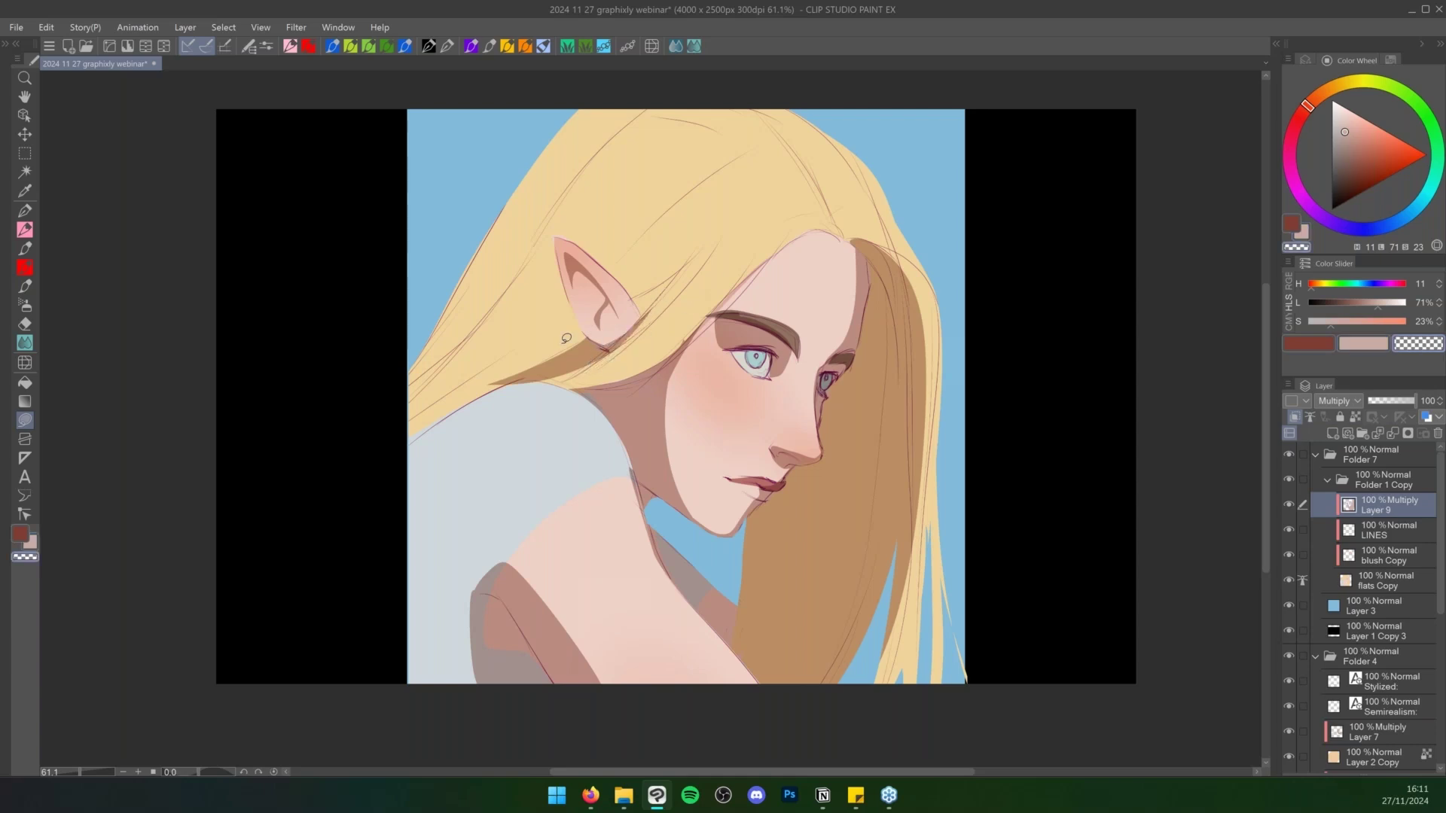
{"action": "key", "text": "c"}
Lasso-fill shadows on the hair strands behind the ear, along the forehead hairline and over the near eye
{"action": "mouse_move", "coordinate": [554, 324]}
{"action": "left_mouse_down"}
{"action": "mouse_move", "coordinate": [374, 452]}
{"action": "mouse_move", "coordinate": [446, 373]}
{"action": "mouse_move", "coordinate": [585, 298]}
{"action": "left_mouse_up"}
{"action": "key", "text": "c"}
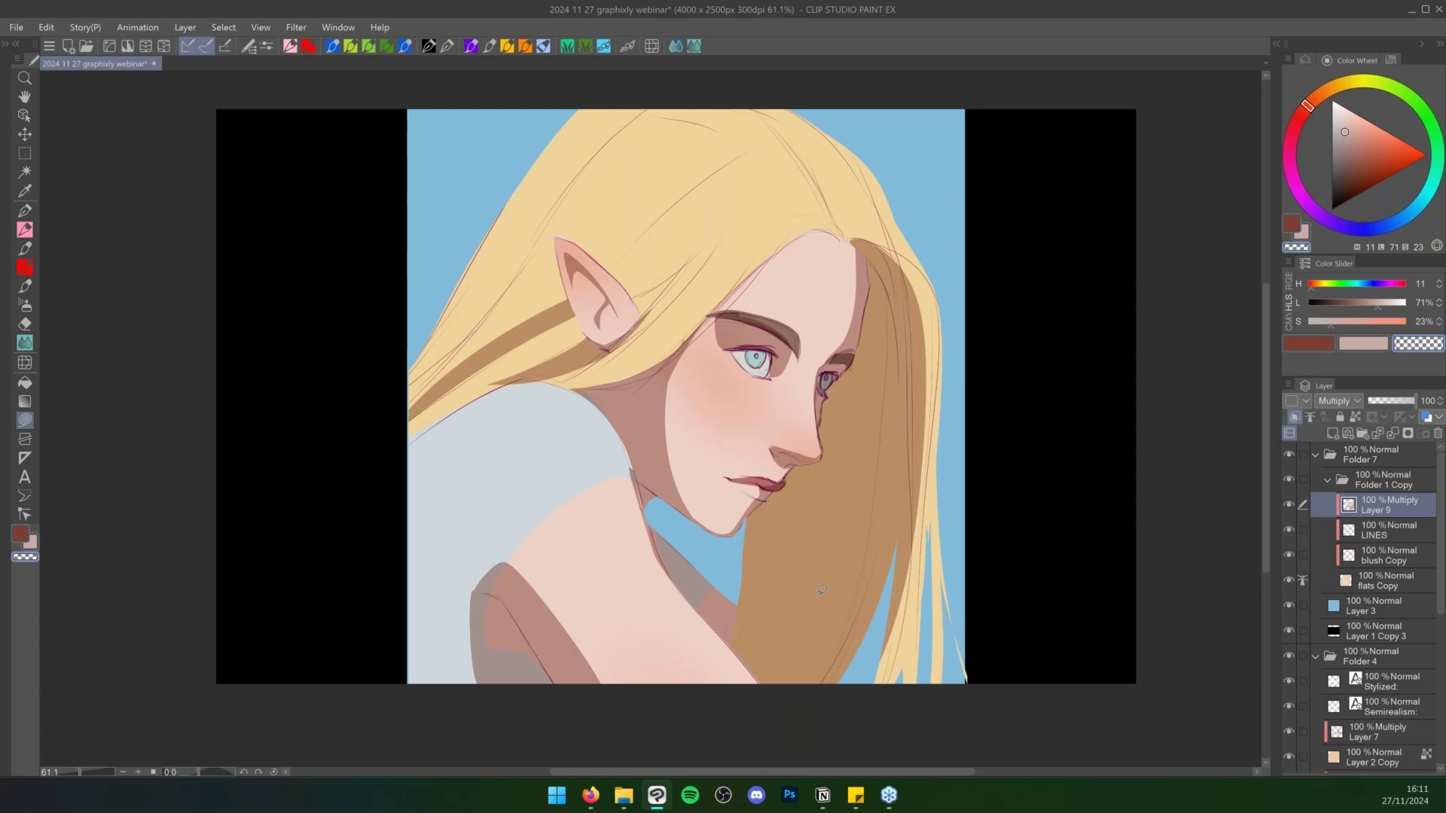
{"action": "key", "text": "c"}
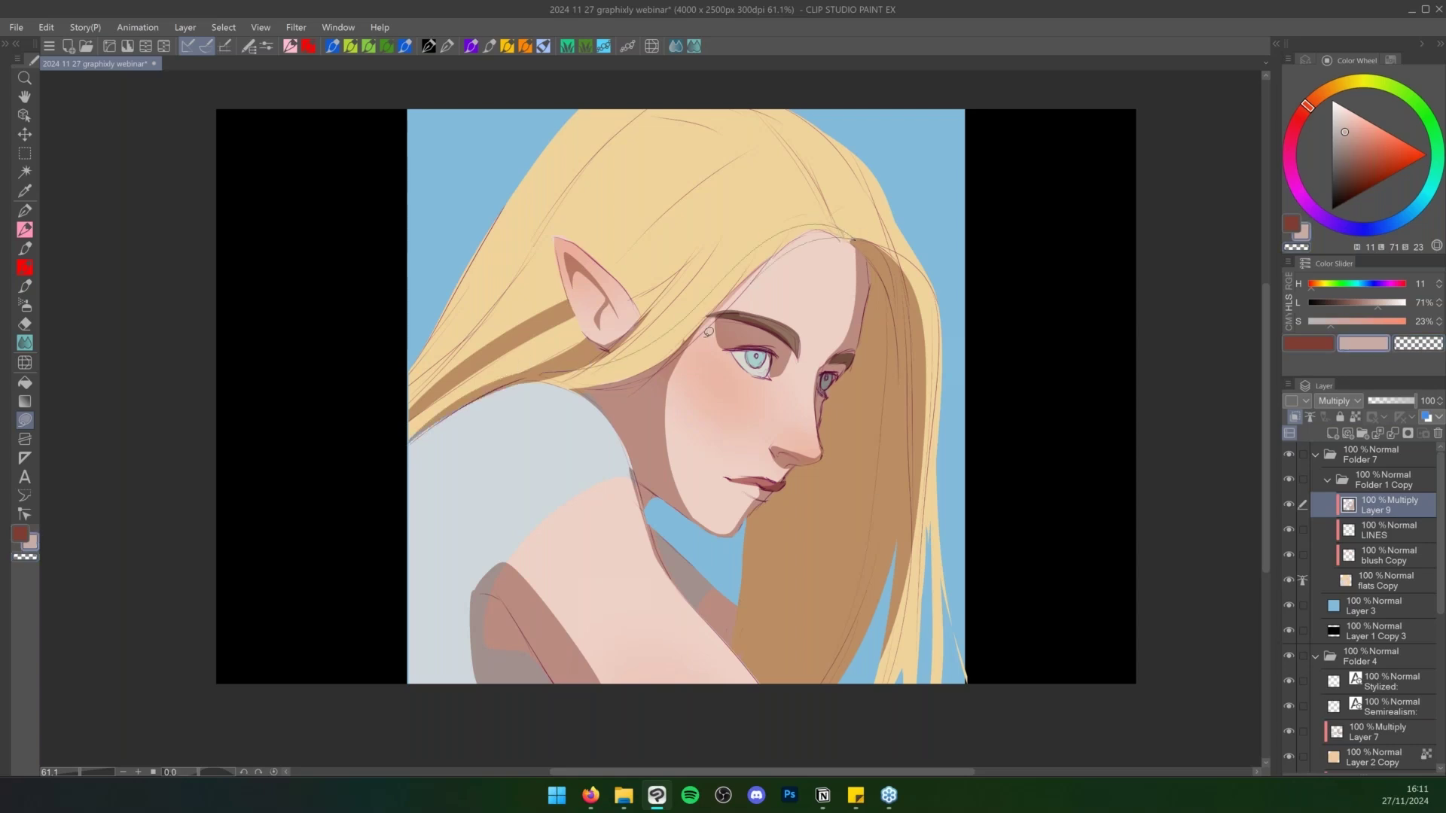
{"action": "left_click_drag", "start_coordinate": [481, 401], "coordinate": [486, 405]}
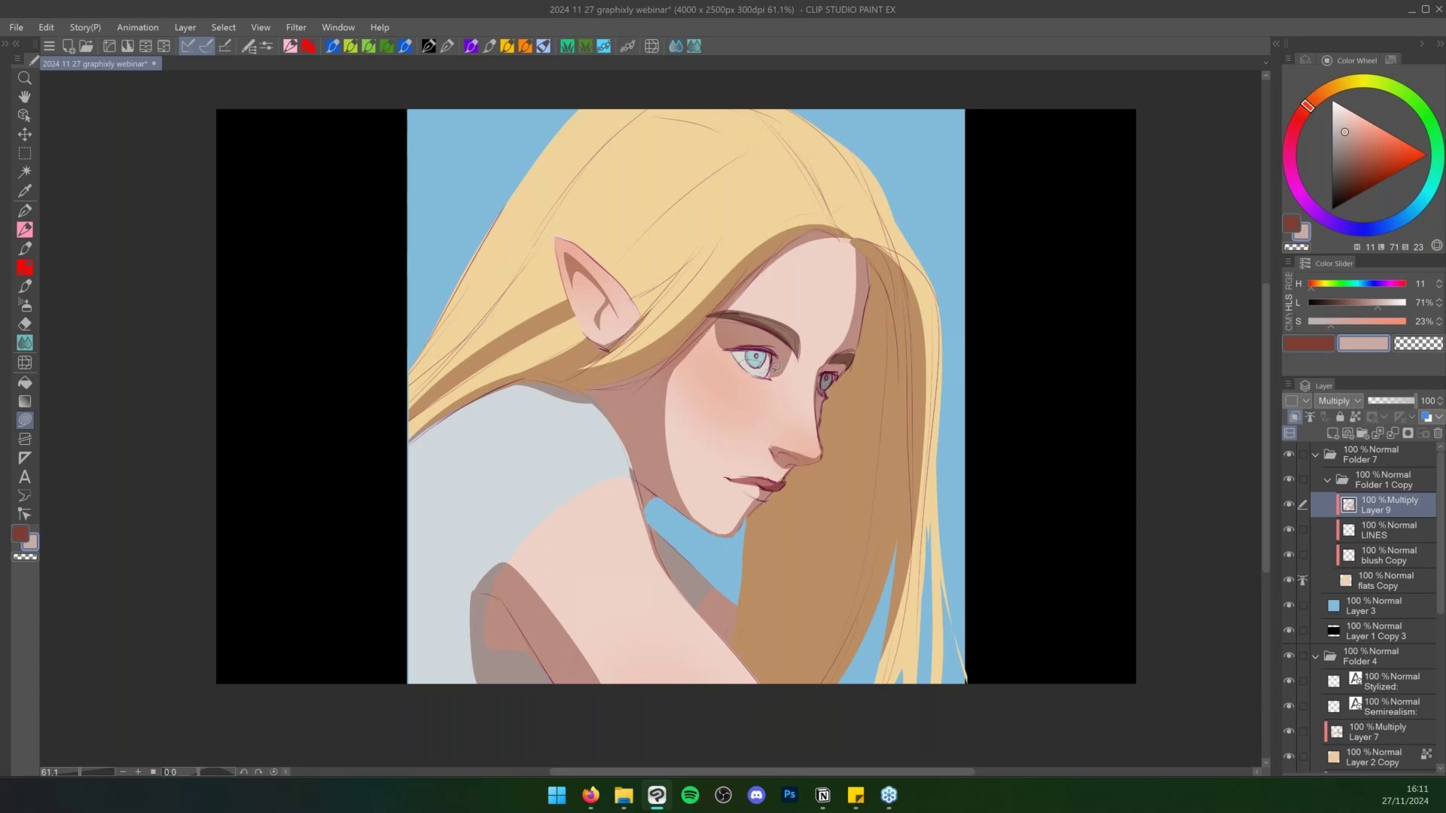
{"action": "left_click_drag", "start_coordinate": [775, 367], "coordinate": [738, 339]}
Duplicate the Multiply shadow layer and set the copy's opacity to 45%
{"action": "key", "text": "ctrl"}
{"action": "key", "text": "ctrl+v"}
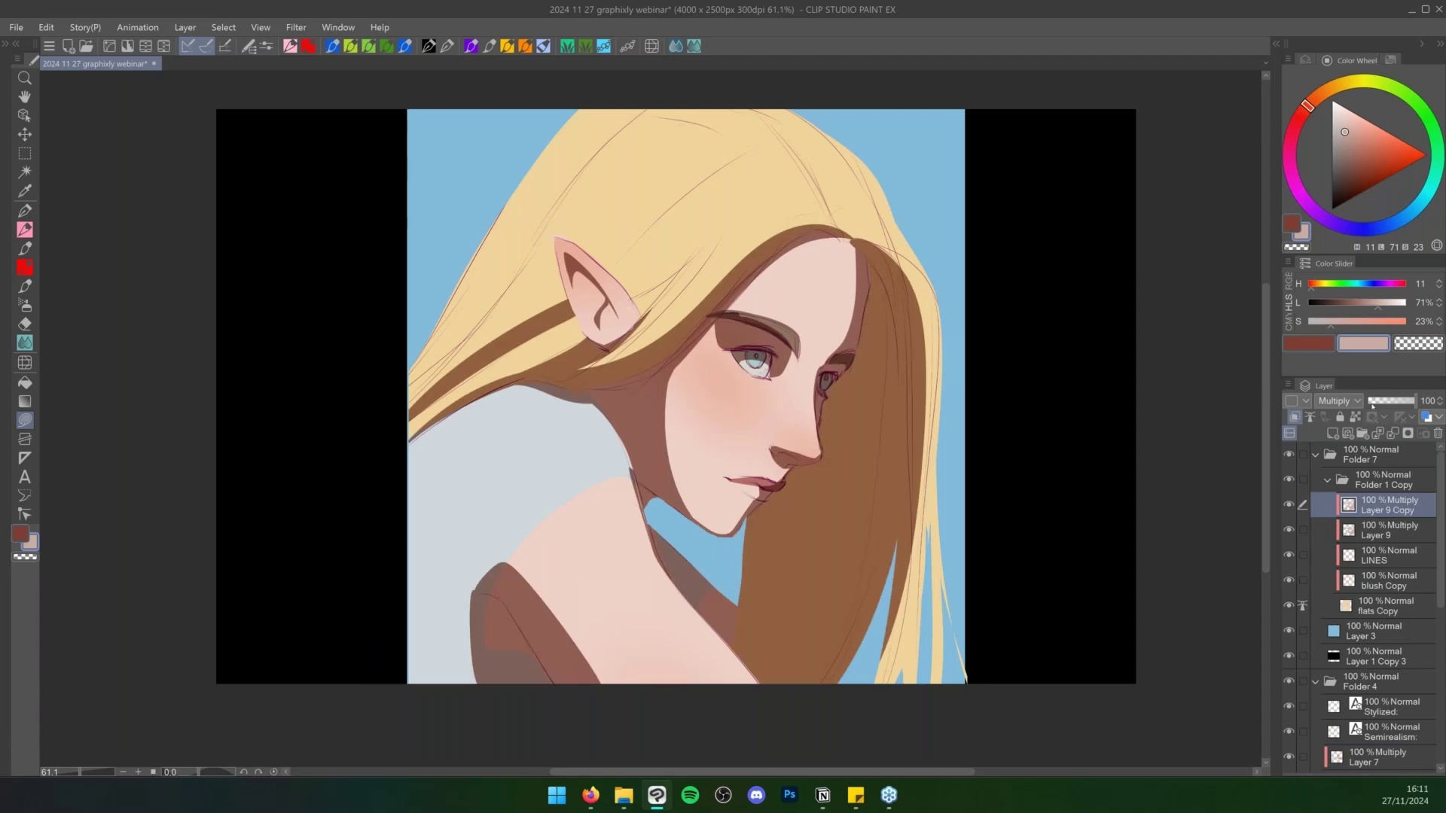
{"action": "left_click", "coordinate": [1389, 402]}
{"action": "left_click", "coordinate": [1339, 402]}
{"action": "left_click", "coordinate": [1339, 401]}
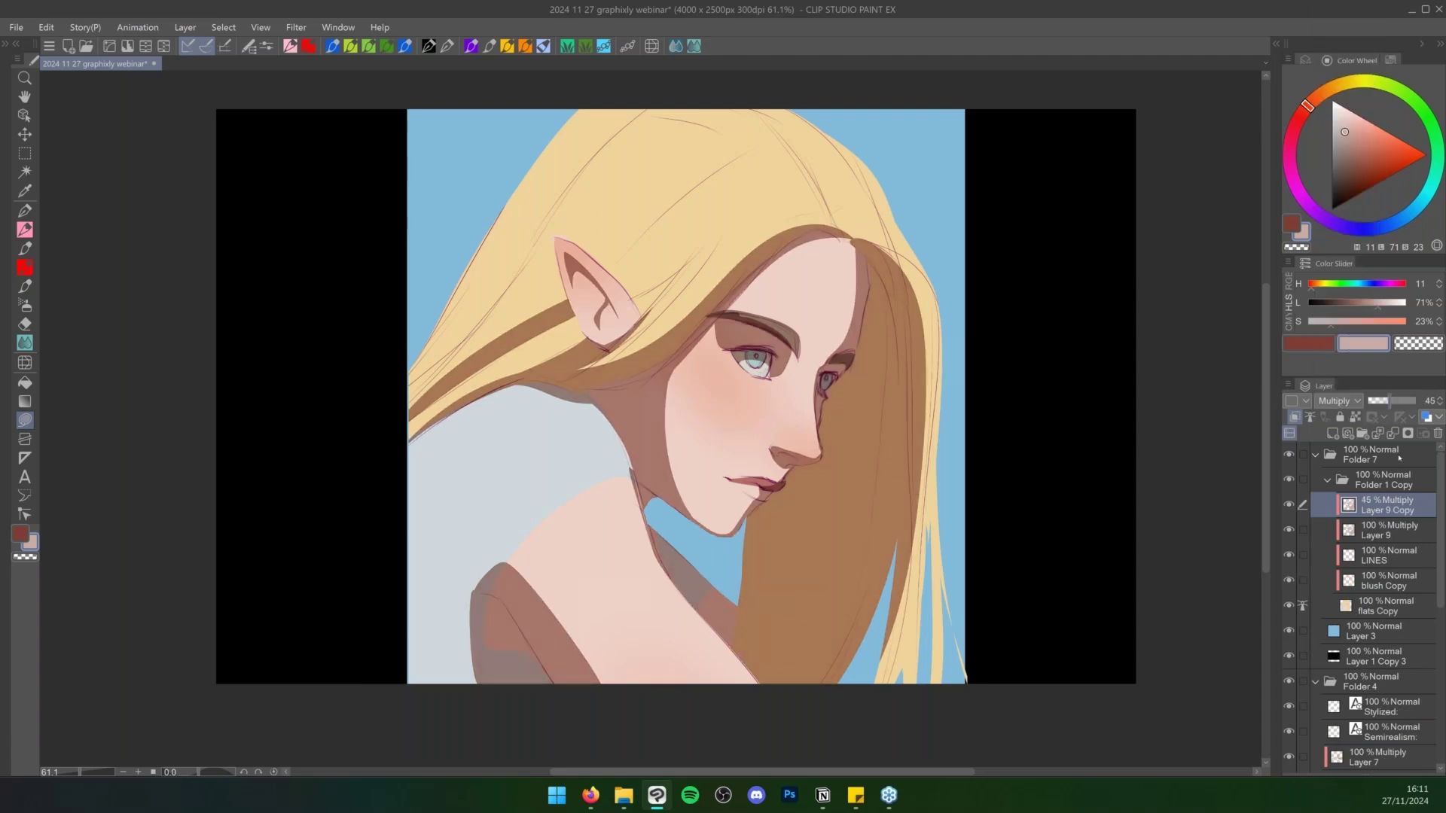
Hide the duplicate shadow with a cleared layer mask and reveal it only in large shapes on the hair behind the face
{"action": "left_click", "coordinate": [1408, 434]}
{"action": "key", "text": "Delete"}
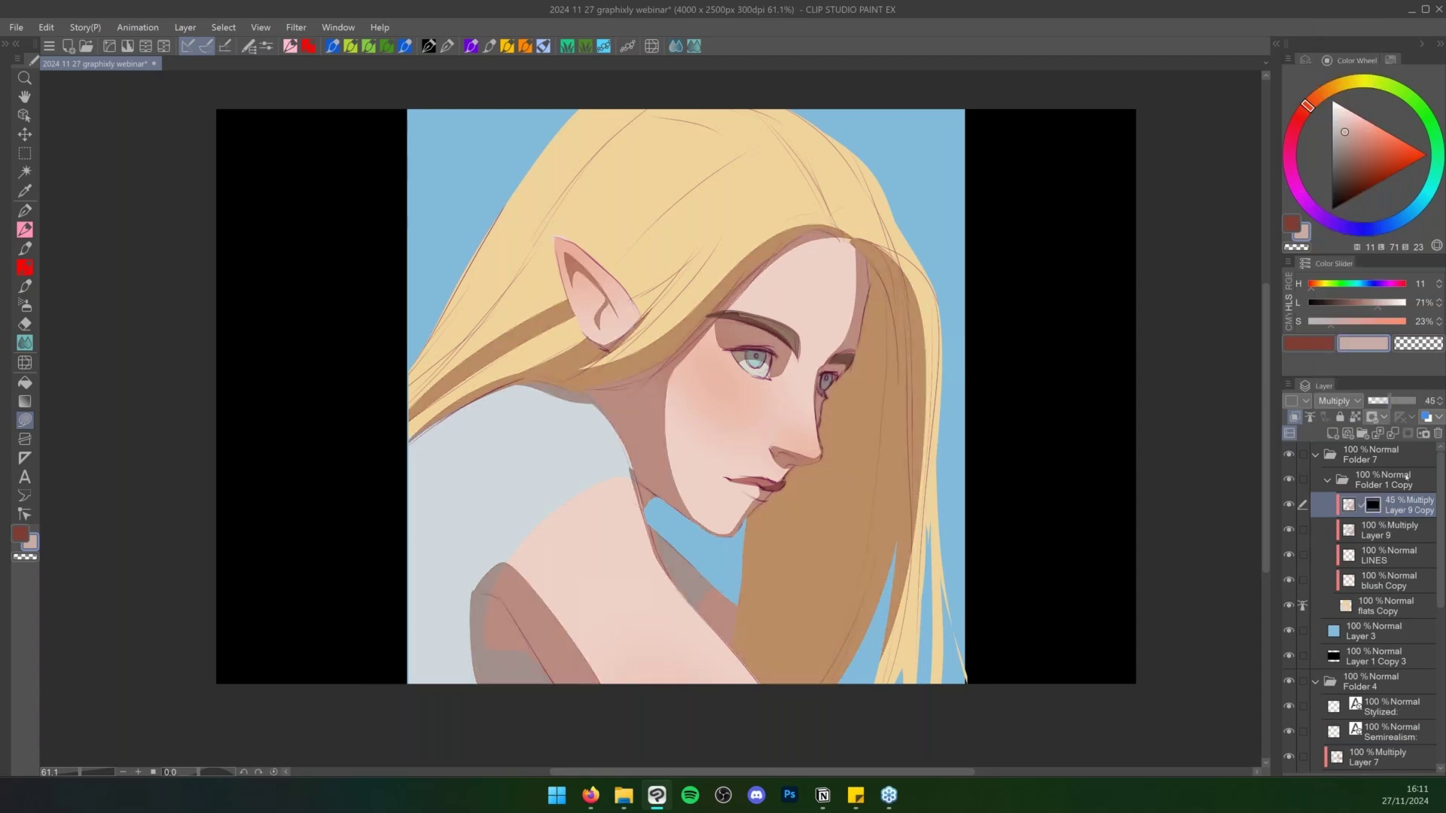
{"action": "key", "text": "c"}
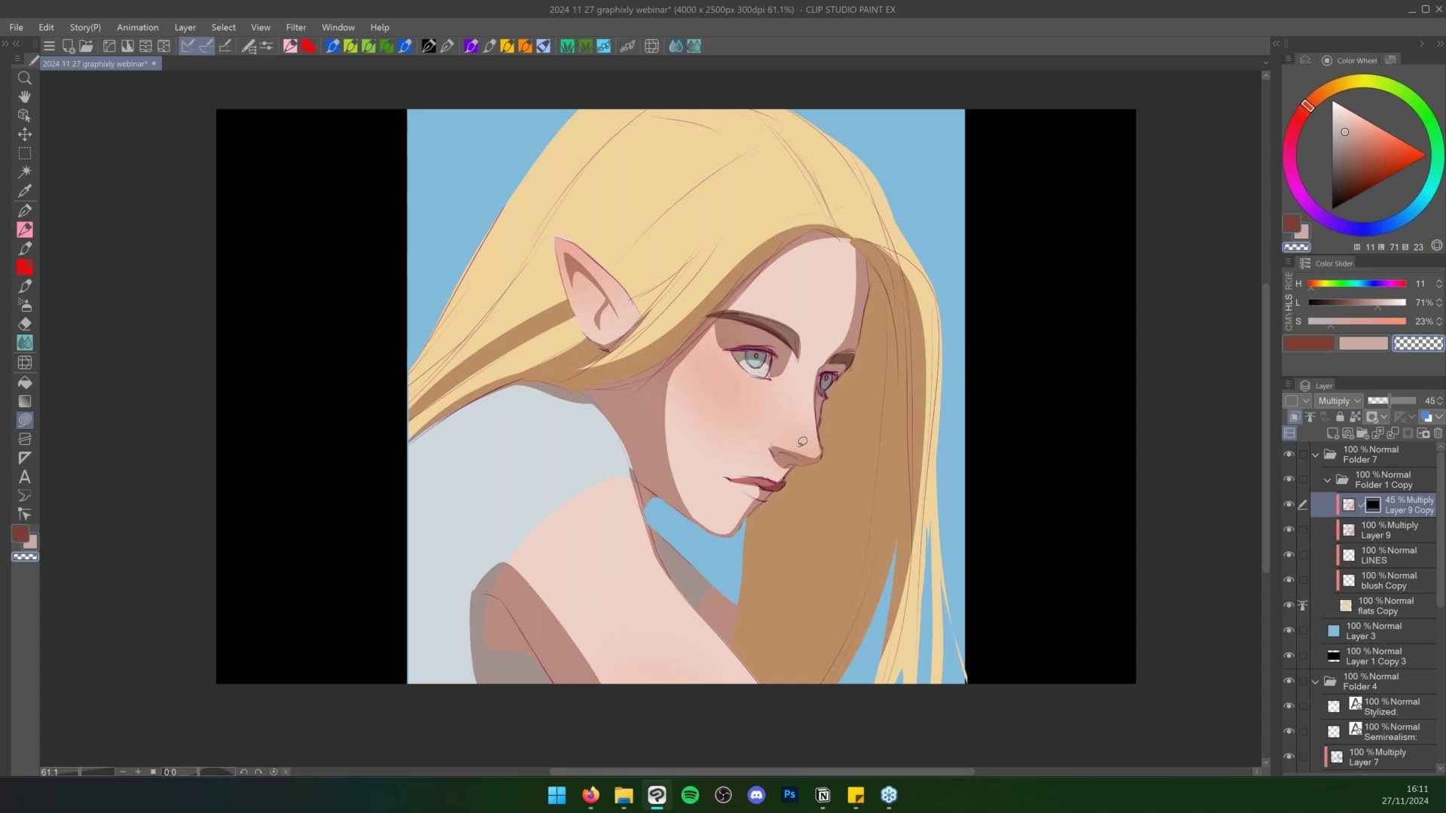
{"action": "key", "text": "c"}
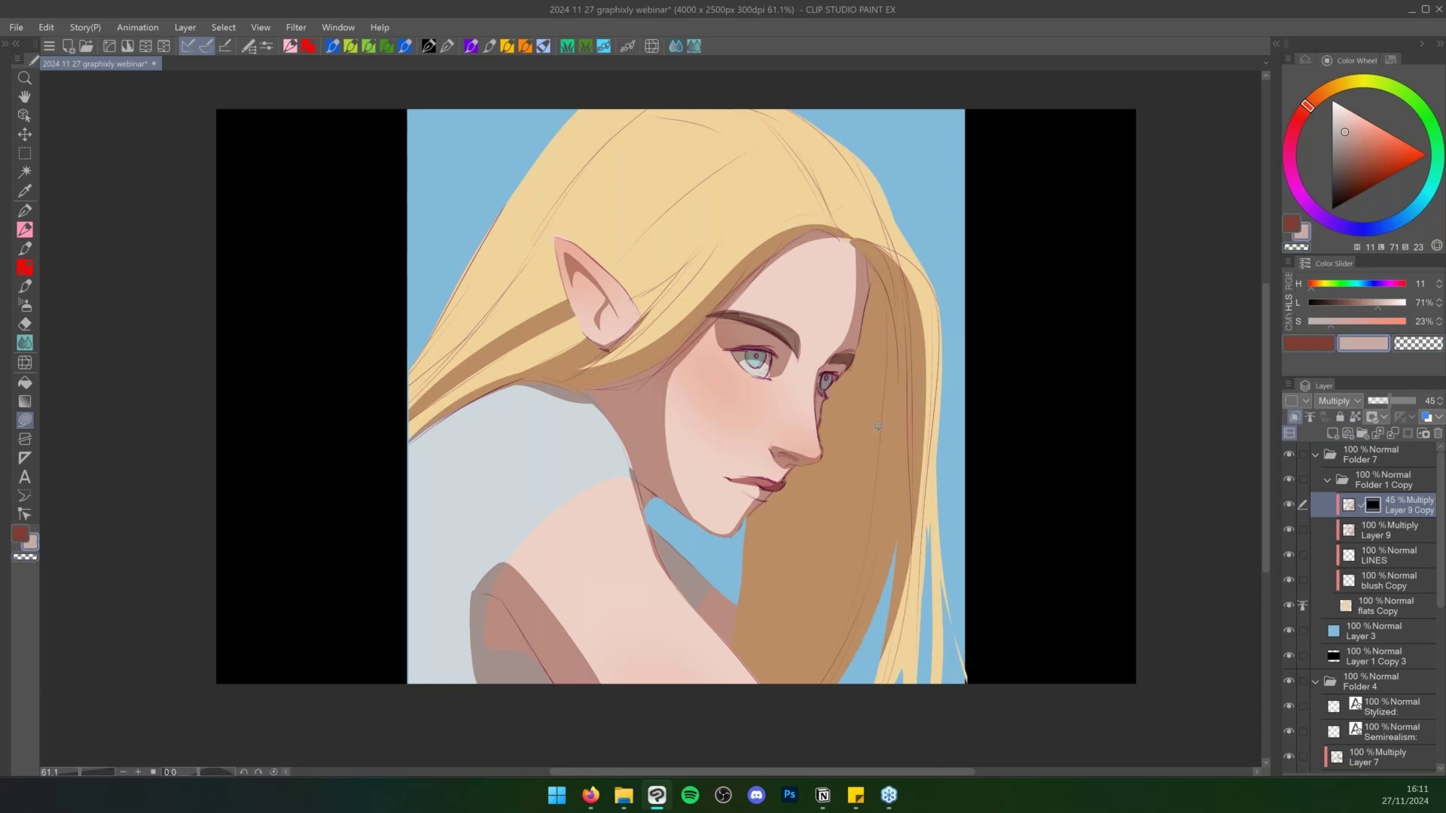
{"action": "mouse_move", "coordinate": [879, 275]}
{"action": "left_mouse_down"}
{"action": "mouse_move", "coordinate": [891, 411]}
{"action": "mouse_move", "coordinate": [815, 693]}
{"action": "mouse_move", "coordinate": [785, 701]}
{"action": "mouse_move", "coordinate": [735, 658]}
{"action": "mouse_move", "coordinate": [732, 594]}
{"action": "mouse_move", "coordinate": [739, 523]}
{"action": "mouse_move", "coordinate": [778, 485]}
{"action": "left_mouse_up"}
{"action": "left_click_drag", "start_coordinate": [863, 232], "coordinate": [863, 234]}
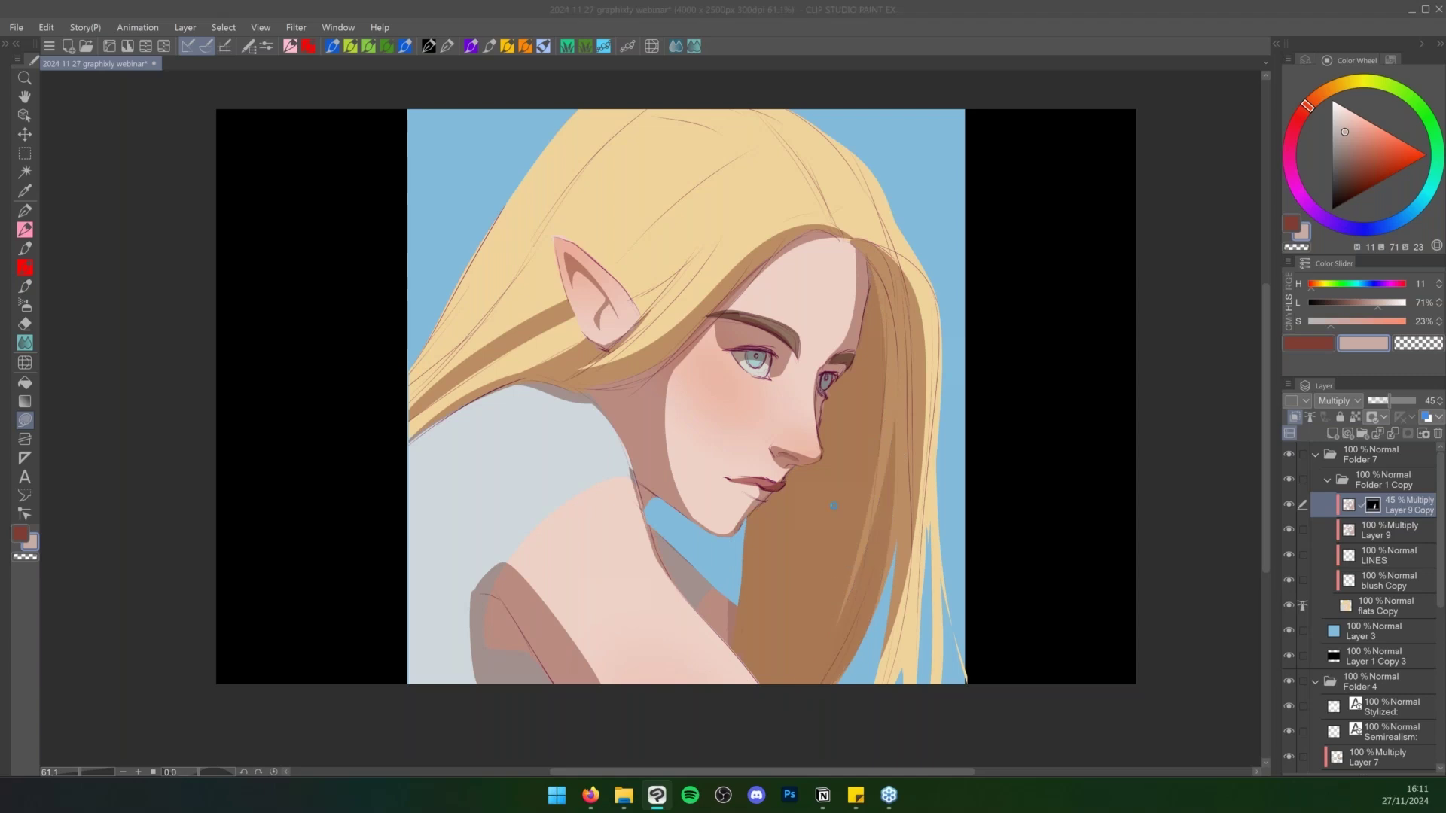
Reveal the deeper shadow through the mask on the neck below the jaw and in the arm's fold
{"action": "mouse_move", "coordinate": [636, 383]}
{"action": "left_mouse_down"}
{"action": "mouse_move", "coordinate": [674, 501]}
{"action": "mouse_move", "coordinate": [647, 508]}
{"action": "left_mouse_up"}
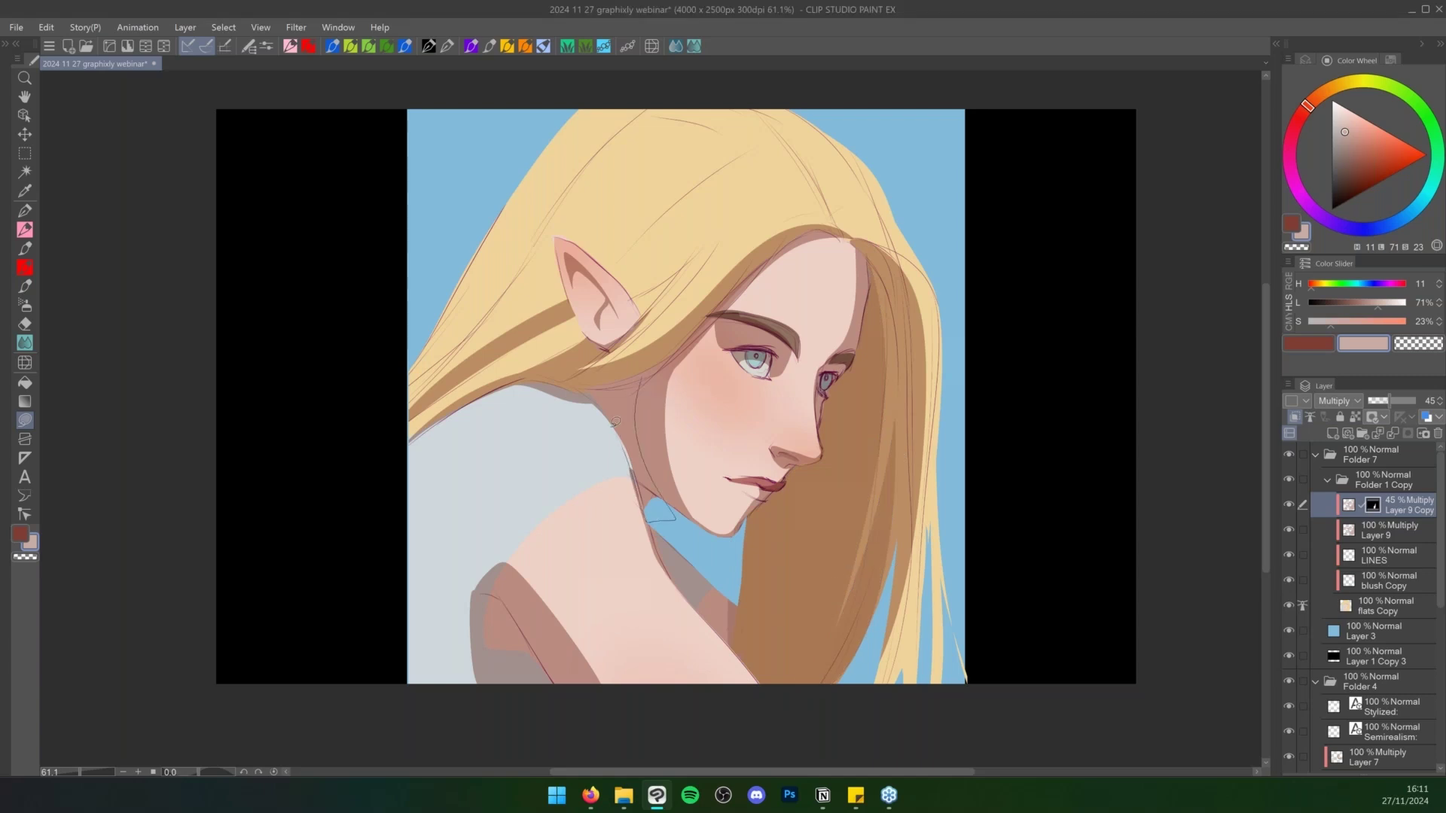
{"action": "left_click_drag", "start_coordinate": [647, 367], "coordinate": [648, 369]}
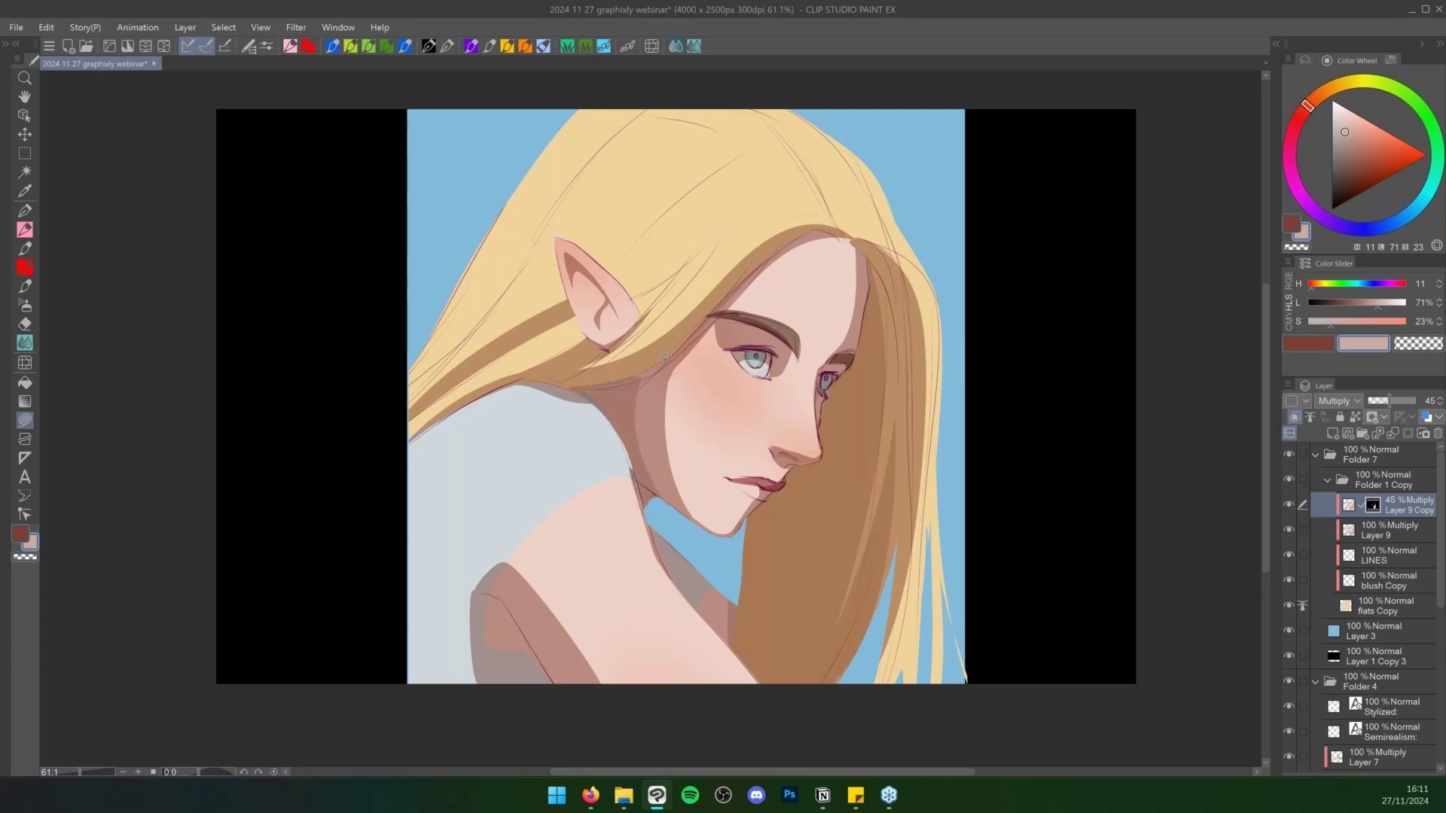
{"action": "mouse_move", "coordinate": [508, 602]}
{"action": "left_mouse_down"}
{"action": "mouse_move", "coordinate": [564, 686]}
{"action": "mouse_move", "coordinate": [518, 563]}
{"action": "left_mouse_up"}
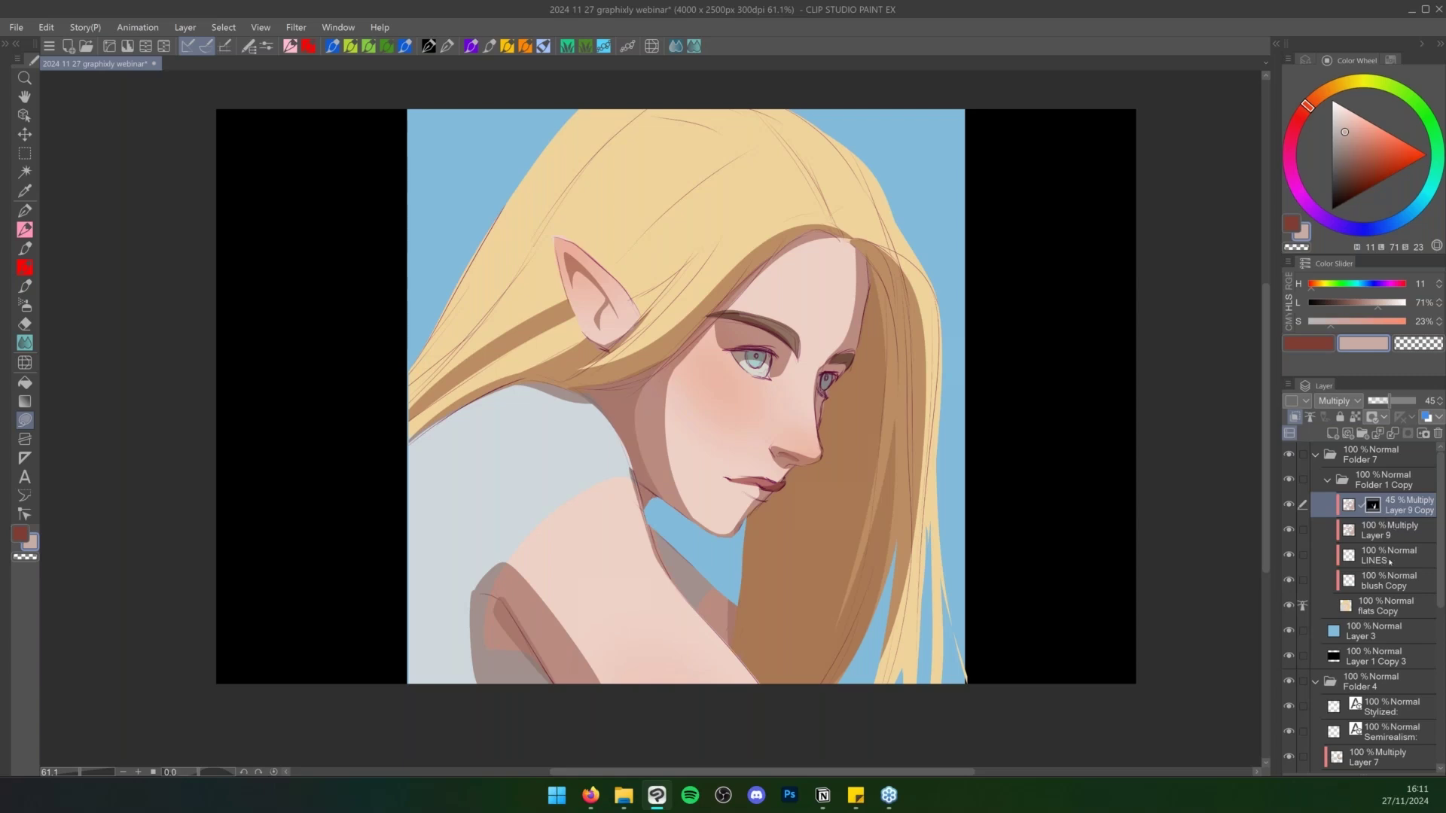
Lower the LINES layer's opacity to 43%
{"action": "left_click", "coordinate": [1390, 561]}
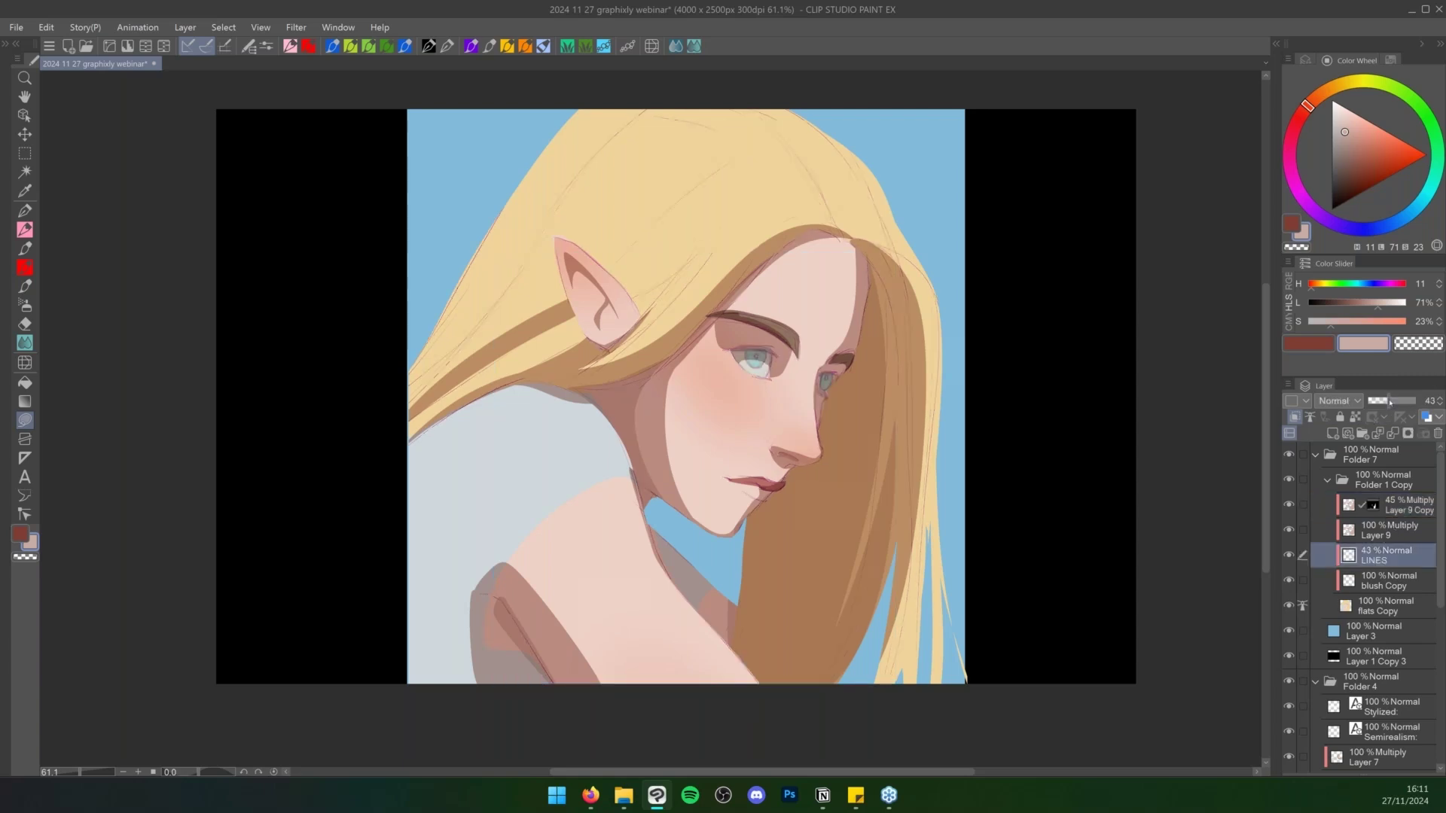
Set the LINES layer to Soft light blending at 100% opacity
{"action": "left_click", "coordinate": [1337, 401]}
{"action": "left_click", "coordinate": [1344, 221]}
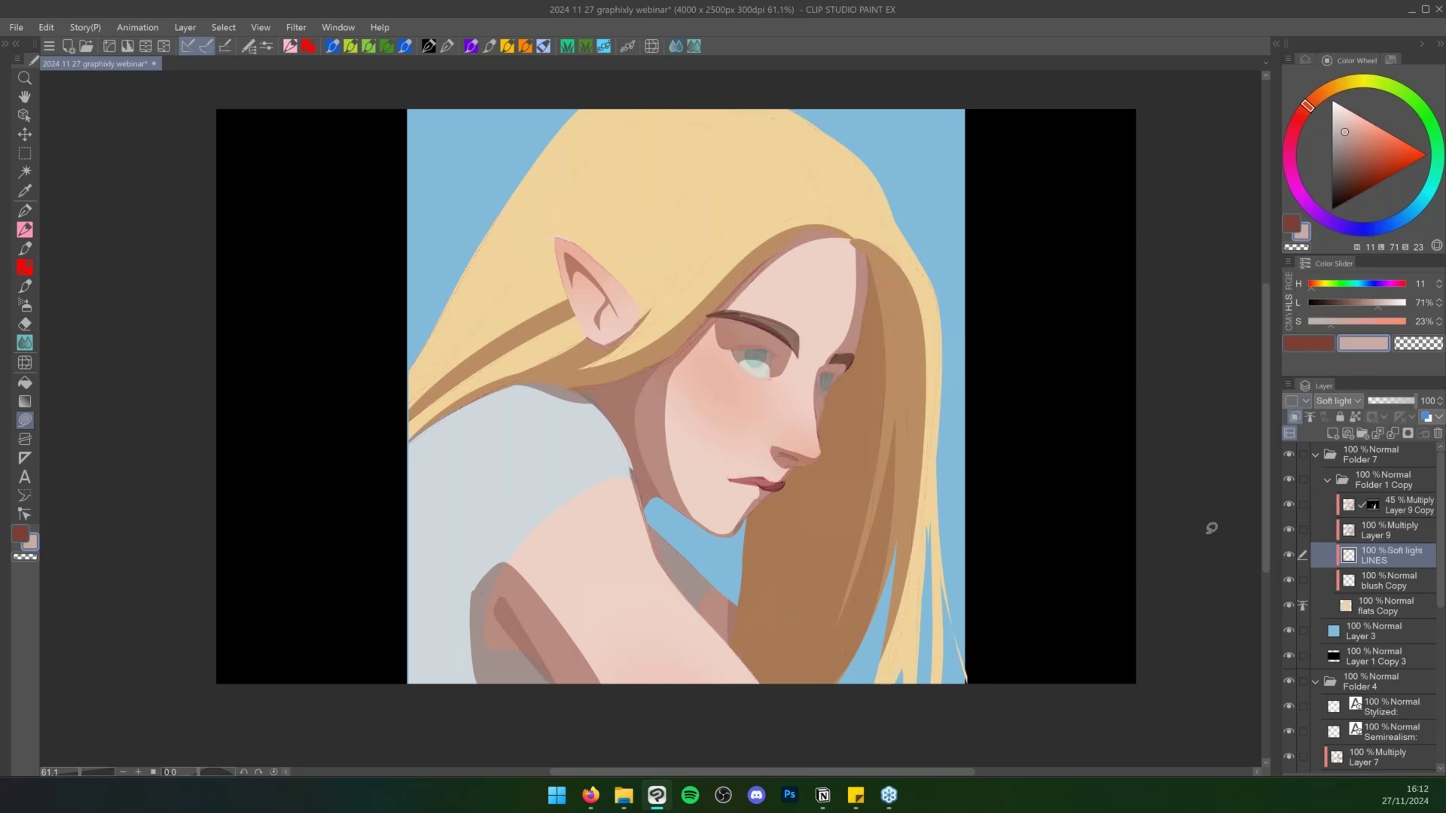
Duplicate the portrait's Folder 1 Copy and merge the duplicate into a single layer for painting
{"action": "left_click", "coordinate": [1404, 512]}
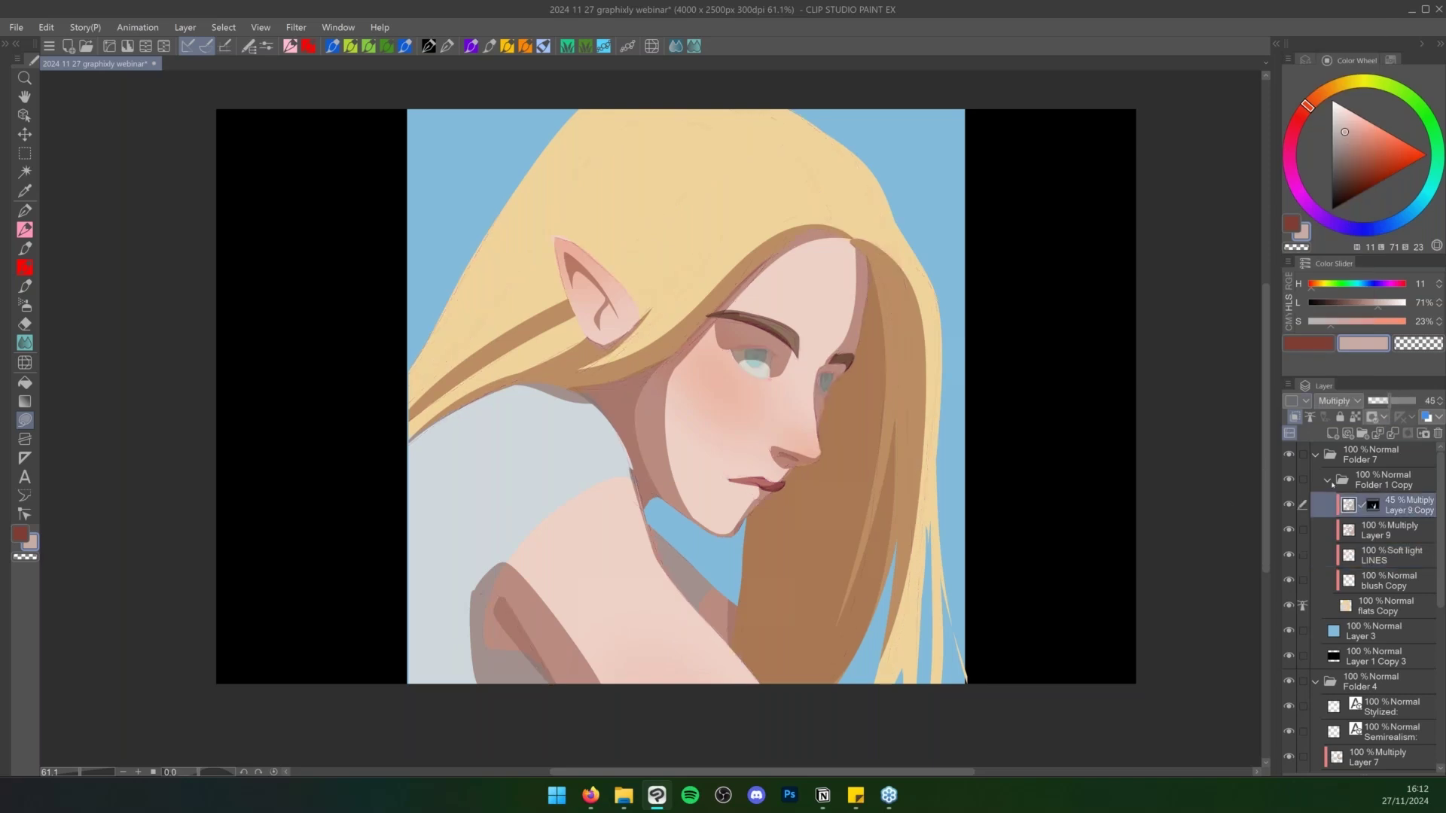
{"action": "left_click", "coordinate": [1329, 482]}
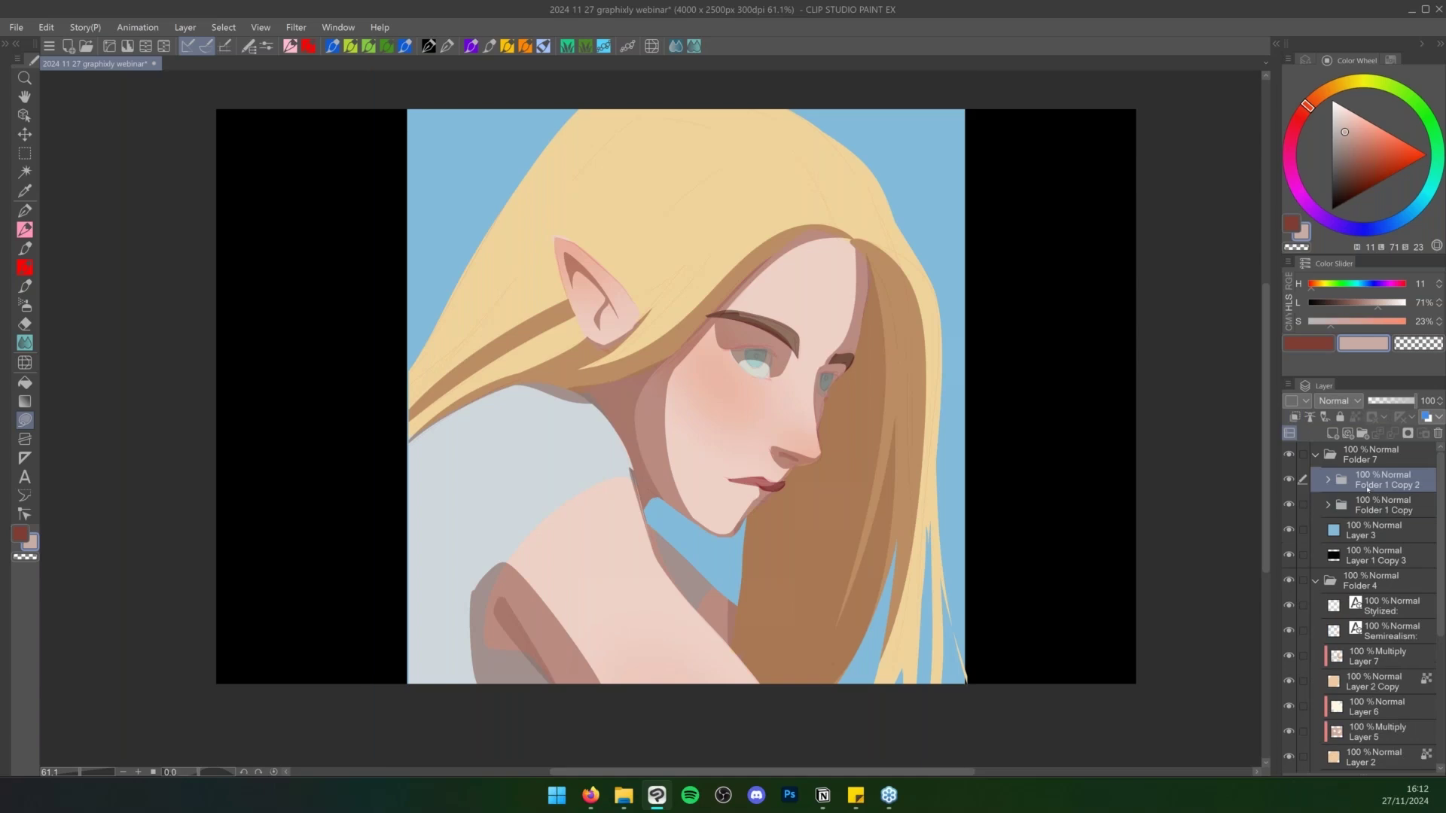
{"action": "right_click", "coordinate": [1368, 489]}
{"action": "left_click", "coordinate": [1348, 430]}
Blend the hard shadow edges around the near eye's socket and upper lid into the surrounding skin
{"action": "key", "text": "ctrl+space"}
{"action": "left_click_drag", "start_coordinate": [696, 418], "coordinate": [711, 413]}
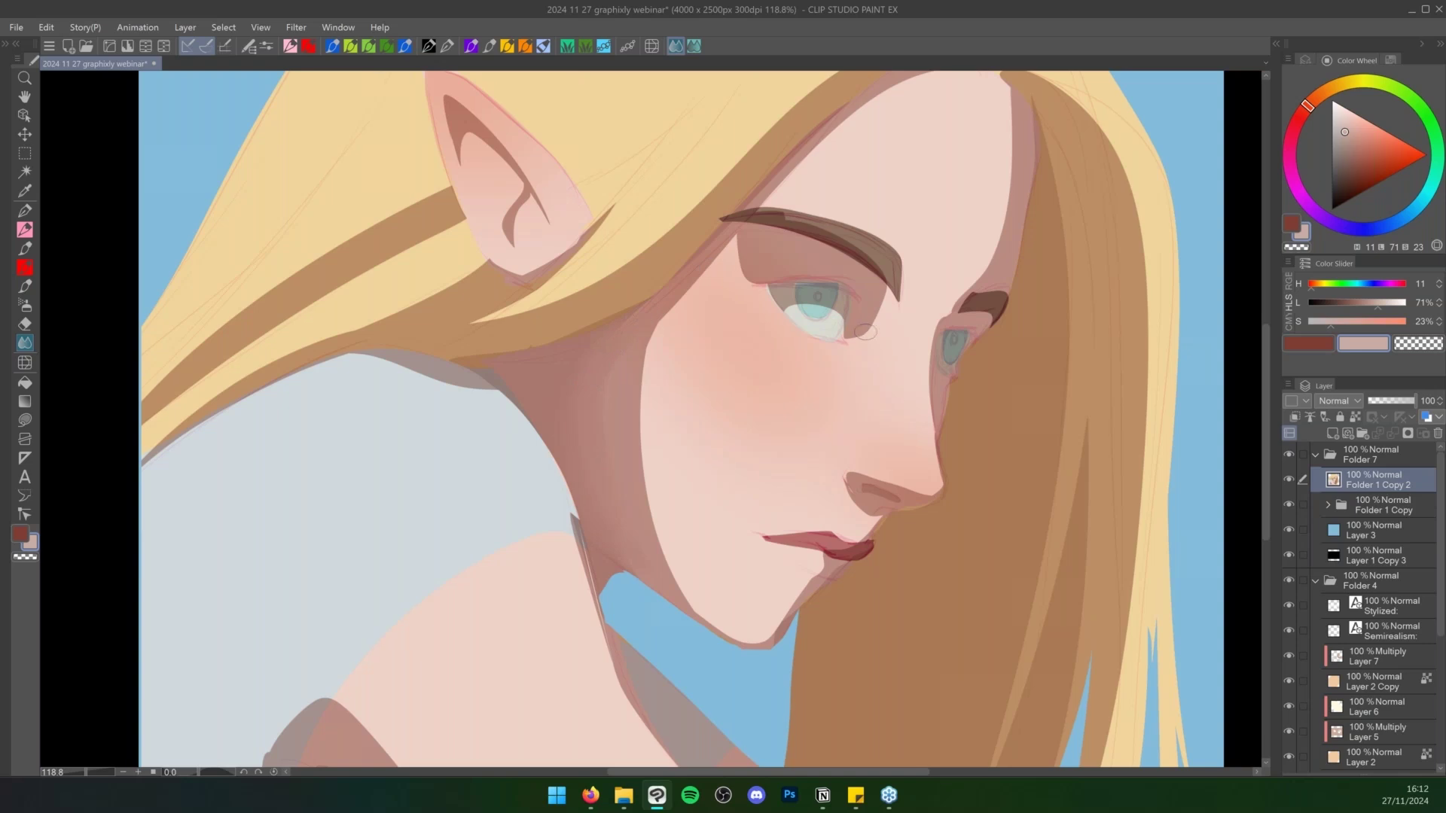
{"action": "mouse_move", "coordinate": [866, 332]}
{"action": "left_mouse_down"}
{"action": "mouse_move", "coordinate": [870, 290]}
{"action": "mouse_move", "coordinate": [878, 320]}
{"action": "left_mouse_up"}
{"action": "mouse_move", "coordinate": [742, 278]}
{"action": "left_mouse_down"}
{"action": "mouse_move", "coordinate": [755, 260]}
{"action": "mouse_move", "coordinate": [730, 285]}
{"action": "mouse_move", "coordinate": [845, 271]}
{"action": "left_mouse_up"}
{"action": "mouse_move", "coordinate": [738, 255]}
{"action": "left_mouse_down"}
{"action": "mouse_move", "coordinate": [770, 239]}
{"action": "mouse_move", "coordinate": [829, 262]}
{"action": "mouse_move", "coordinate": [753, 219]}
{"action": "mouse_move", "coordinate": [818, 266]}
{"action": "mouse_move", "coordinate": [759, 257]}
{"action": "mouse_move", "coordinate": [794, 266]}
{"action": "left_mouse_up"}
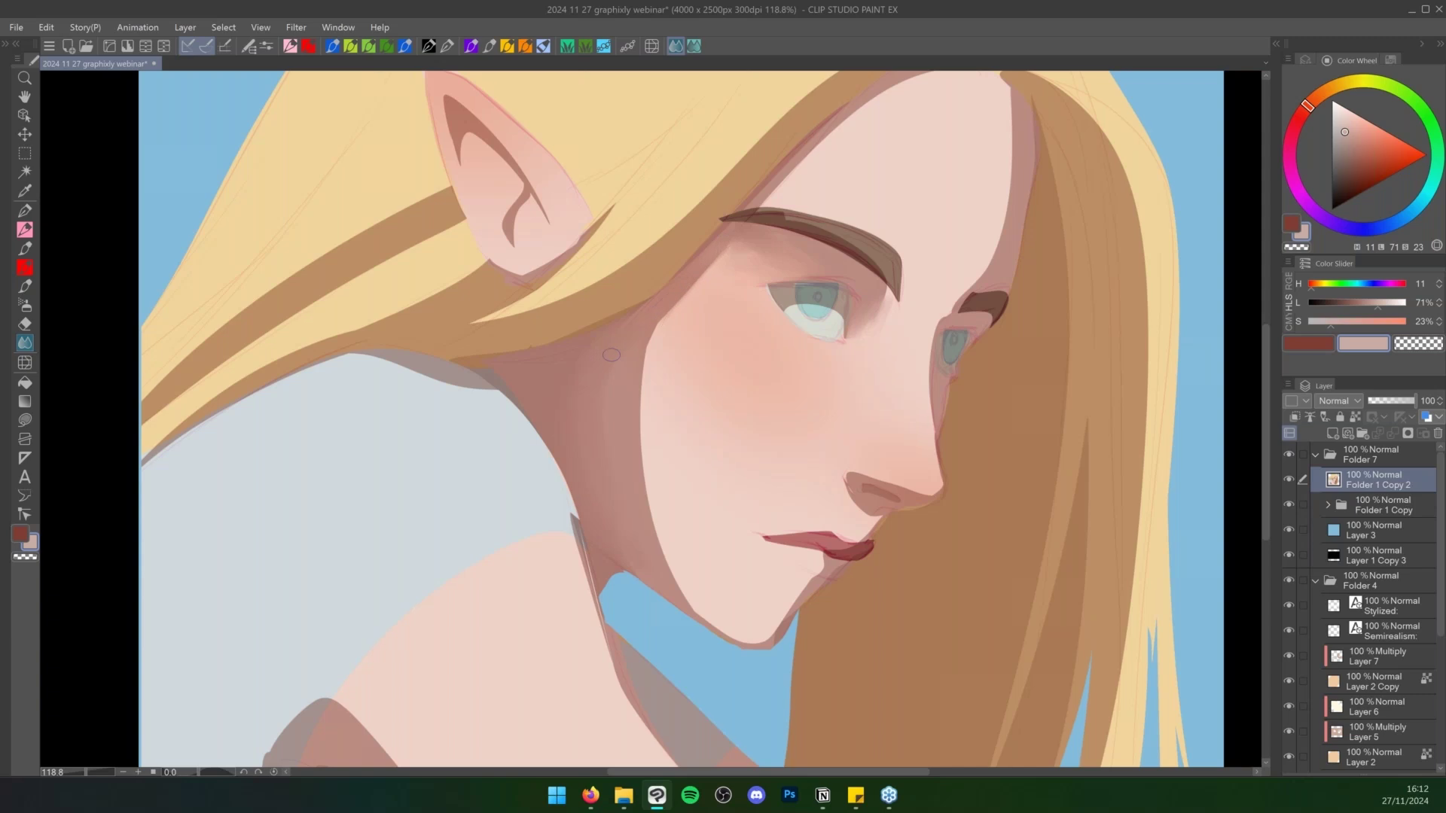
Blend the face's shadow edge from beside the ear down the cheek to the jaw
{"action": "left_click_drag", "start_coordinate": [669, 313], "coordinate": [629, 409]}
{"action": "left_click_drag", "start_coordinate": [650, 341], "coordinate": [619, 501]}
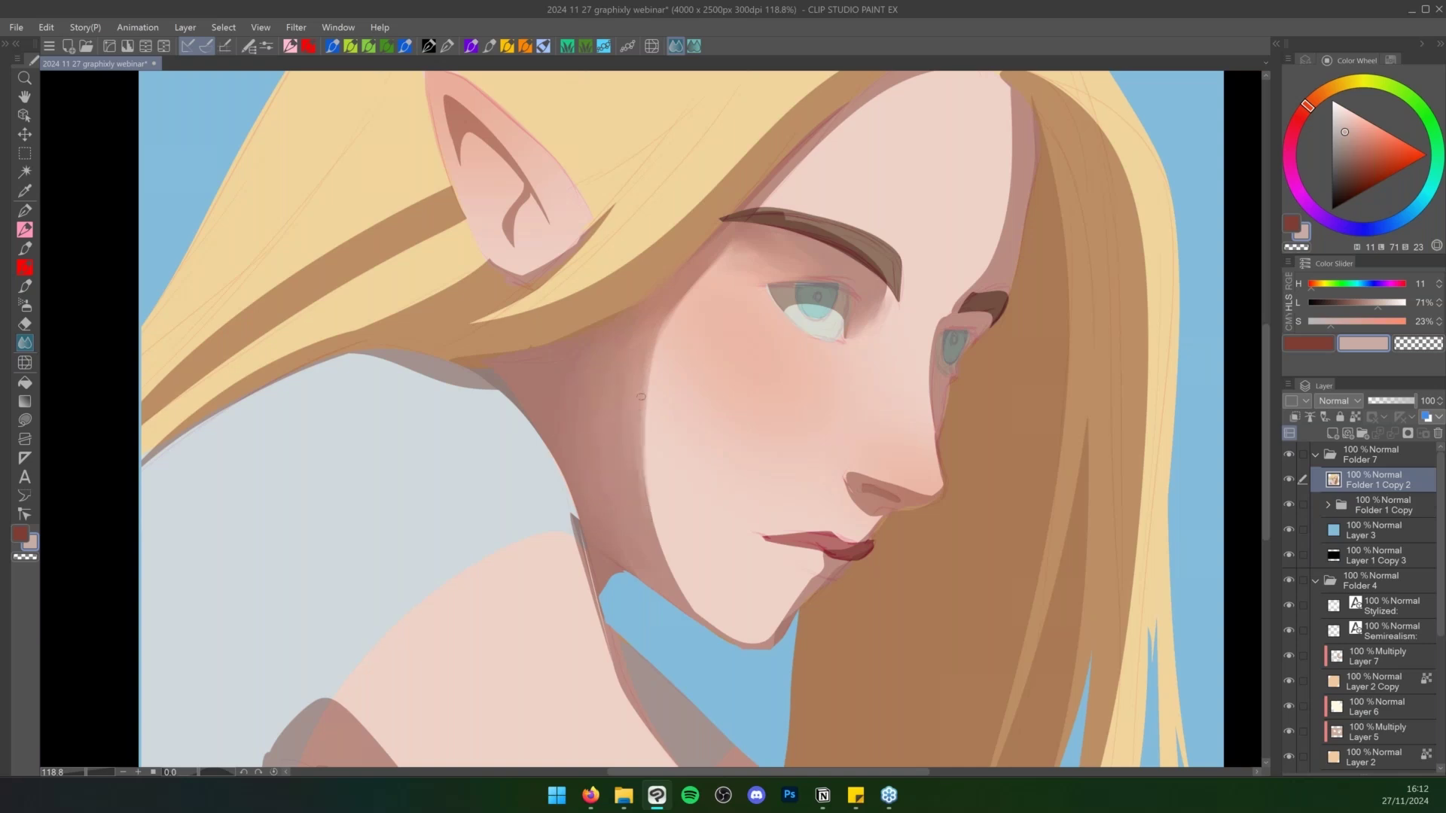
{"action": "mouse_move", "coordinate": [641, 397]}
{"action": "left_mouse_down"}
{"action": "mouse_move", "coordinate": [641, 466]}
{"action": "mouse_move", "coordinate": [685, 605]}
{"action": "left_mouse_up"}
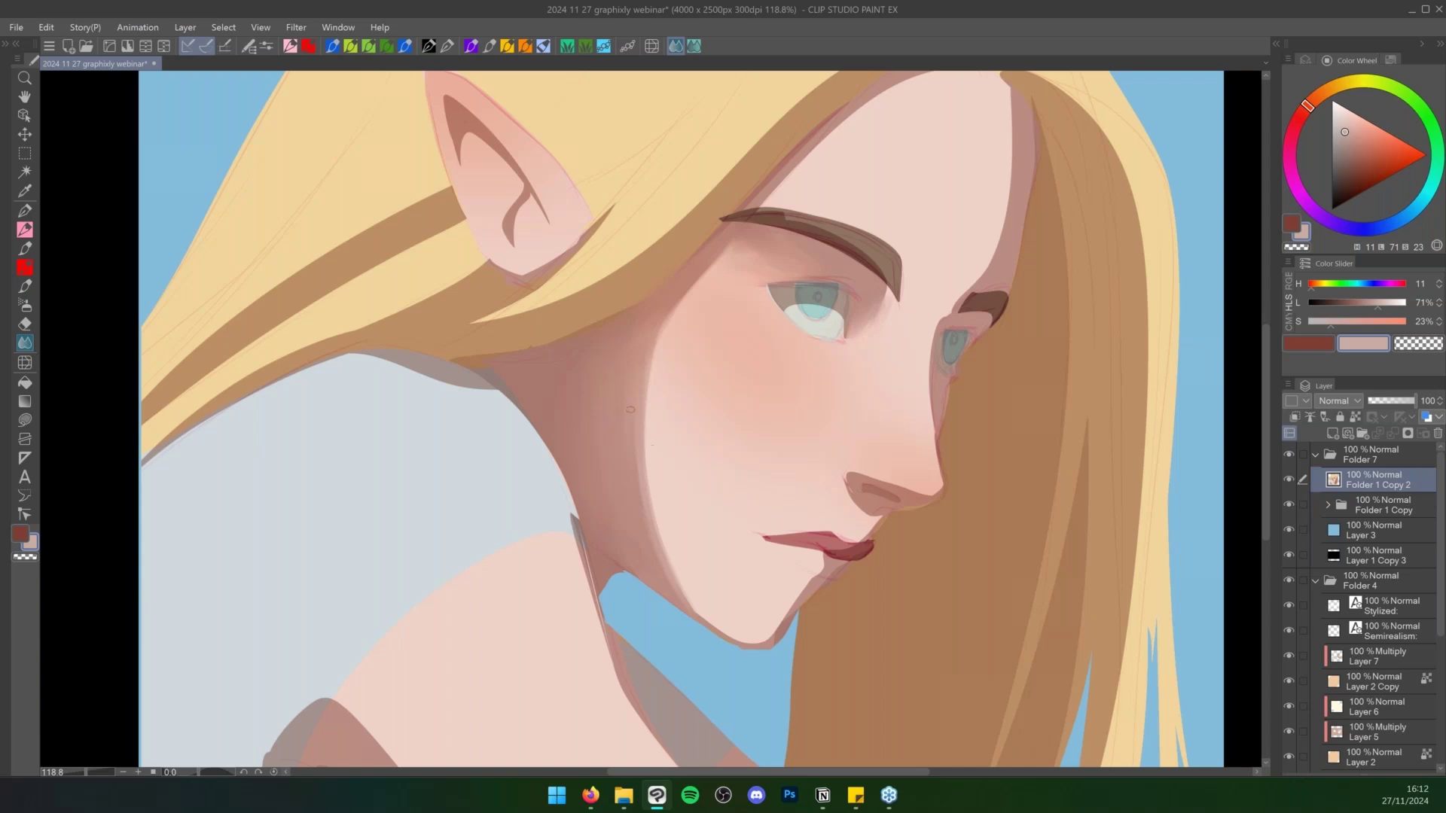
Lay a translucent midtone band, sampled from the skin, along the cheek's shadow edge from beside the ear to the chin
{"action": "key", "text": "b"}
{"action": "left_click", "coordinate": [646, 370], "text": "alt"}
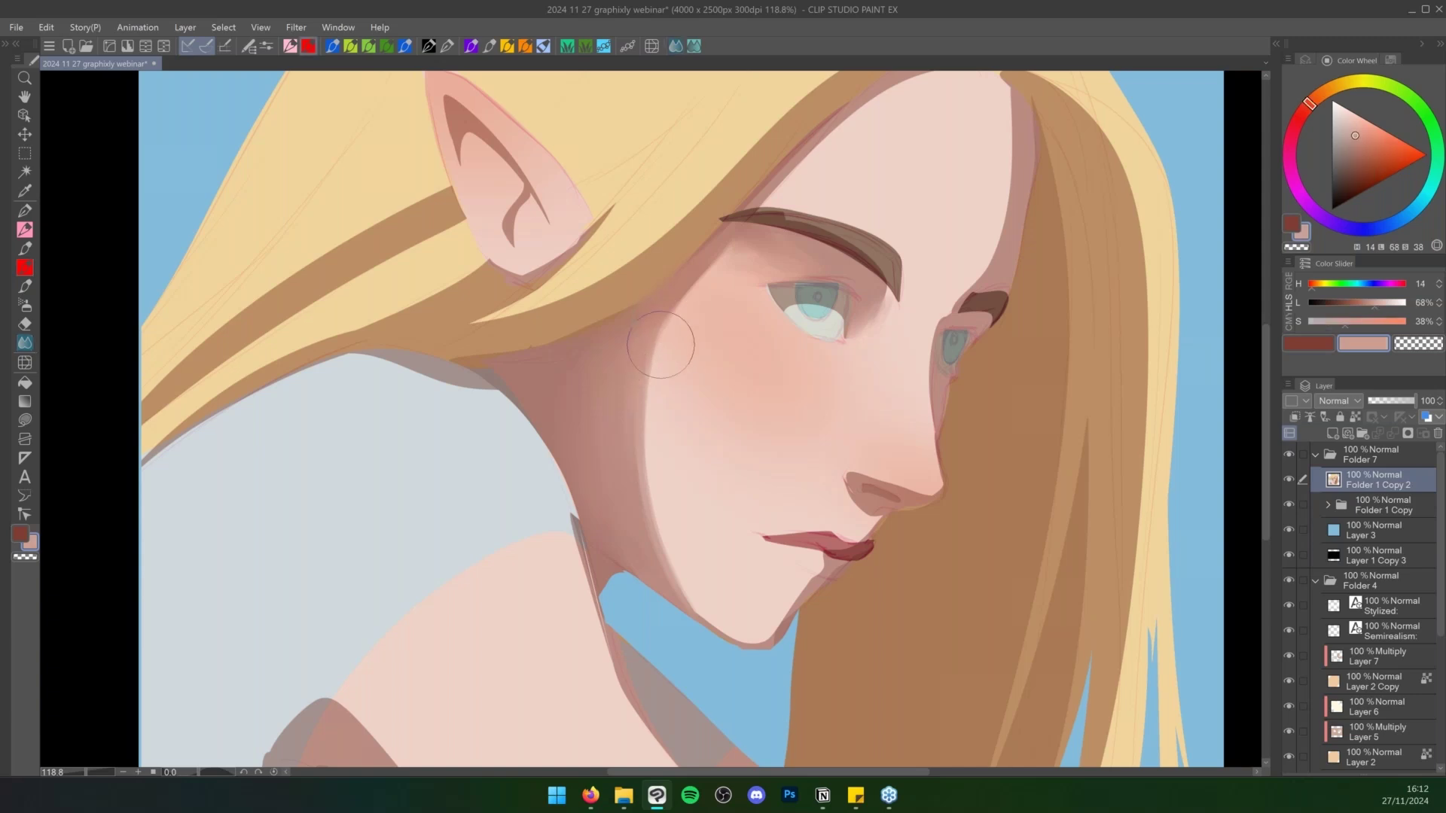
{"action": "left_click_drag", "start_coordinate": [668, 317], "coordinate": [672, 482]}
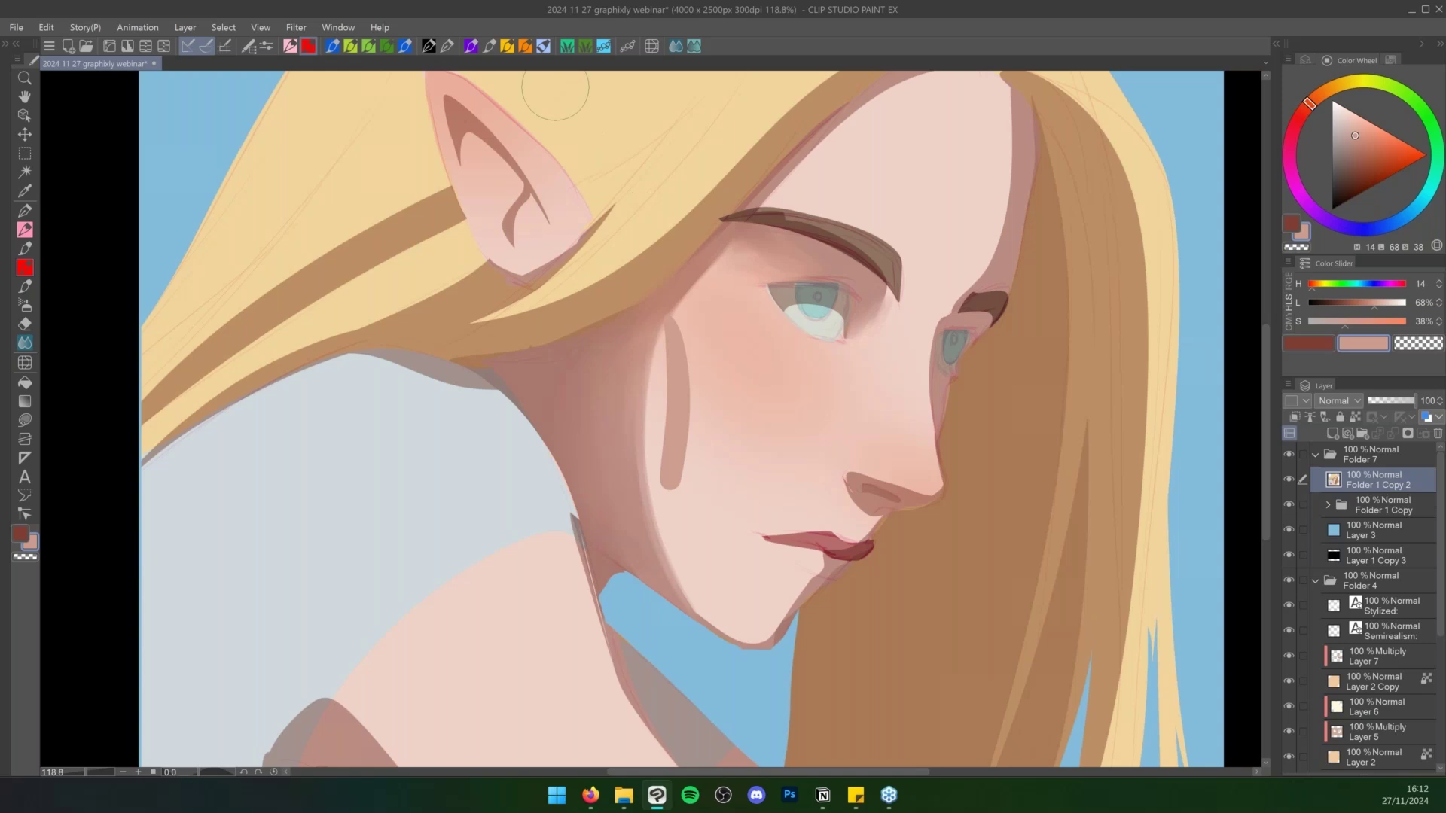
{"action": "key", "text": "ctrl+z"}
{"action": "left_click", "coordinate": [525, 45]}
{"action": "mouse_move", "coordinate": [667, 339]}
{"action": "left_mouse_down"}
{"action": "mouse_move", "coordinate": [661, 411]}
{"action": "mouse_move", "coordinate": [686, 576]}
{"action": "mouse_move", "coordinate": [678, 324]}
{"action": "mouse_move", "coordinate": [693, 601]}
{"action": "mouse_move", "coordinate": [729, 630]}
{"action": "mouse_move", "coordinate": [668, 613]}
{"action": "left_mouse_up"}
{"action": "key", "text": "u"}
{"action": "key", "text": "c"}
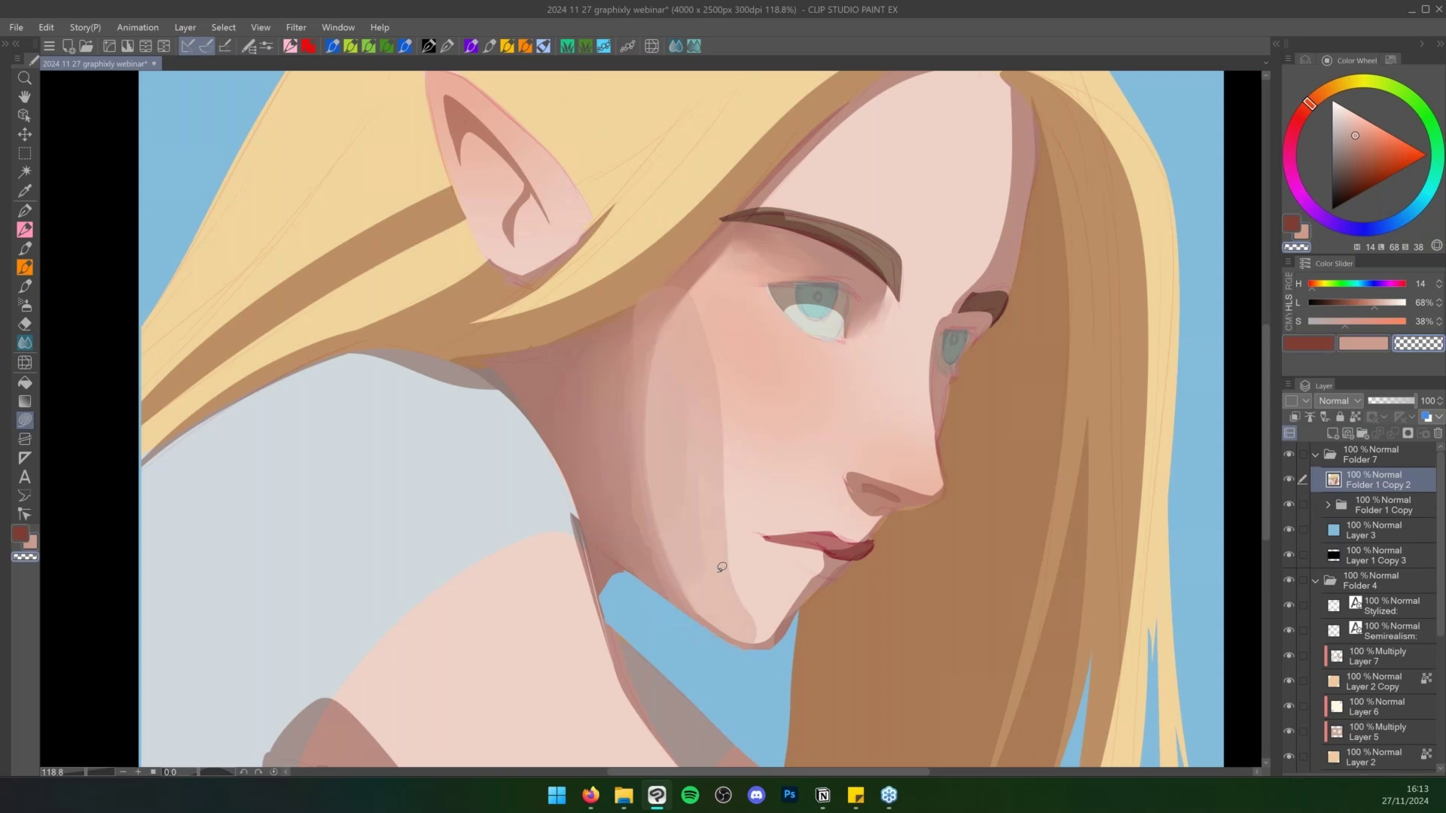
Blend the midtone band's shadow side smoothly into the cheek and jaw shadow
{"action": "key", "text": "j"}
{"action": "mouse_move", "coordinate": [705, 330]}
{"action": "left_mouse_down"}
{"action": "mouse_move", "coordinate": [685, 295]}
{"action": "mouse_move", "coordinate": [660, 349]}
{"action": "left_mouse_up"}
{"action": "mouse_move", "coordinate": [658, 421]}
{"action": "left_mouse_down"}
{"action": "mouse_move", "coordinate": [655, 497]}
{"action": "mouse_move", "coordinate": [629, 400]}
{"action": "mouse_move", "coordinate": [653, 534]}
{"action": "mouse_move", "coordinate": [629, 473]}
{"action": "mouse_move", "coordinate": [635, 511]}
{"action": "mouse_move", "coordinate": [688, 594]}
{"action": "mouse_move", "coordinate": [603, 451]}
{"action": "mouse_move", "coordinate": [602, 486]}
{"action": "mouse_move", "coordinate": [608, 433]}
{"action": "mouse_move", "coordinate": [644, 386]}
{"action": "mouse_move", "coordinate": [658, 548]}
{"action": "mouse_move", "coordinate": [686, 570]}
{"action": "mouse_move", "coordinate": [698, 540]}
{"action": "mouse_move", "coordinate": [659, 361]}
{"action": "mouse_move", "coordinate": [671, 554]}
{"action": "mouse_move", "coordinate": [677, 365]}
{"action": "mouse_move", "coordinate": [697, 538]}
{"action": "mouse_move", "coordinate": [680, 384]}
{"action": "mouse_move", "coordinate": [671, 490]}
{"action": "mouse_move", "coordinate": [646, 386]}
{"action": "mouse_move", "coordinate": [612, 435]}
{"action": "mouse_move", "coordinate": [638, 466]}
{"action": "mouse_move", "coordinate": [660, 448]}
{"action": "mouse_move", "coordinate": [629, 429]}
{"action": "left_mouse_up"}
Soften the remaining tone transitions along the cheek, jaw and chin with the Crunchy blending brush
{"action": "key", "text": "ctrl+space"}
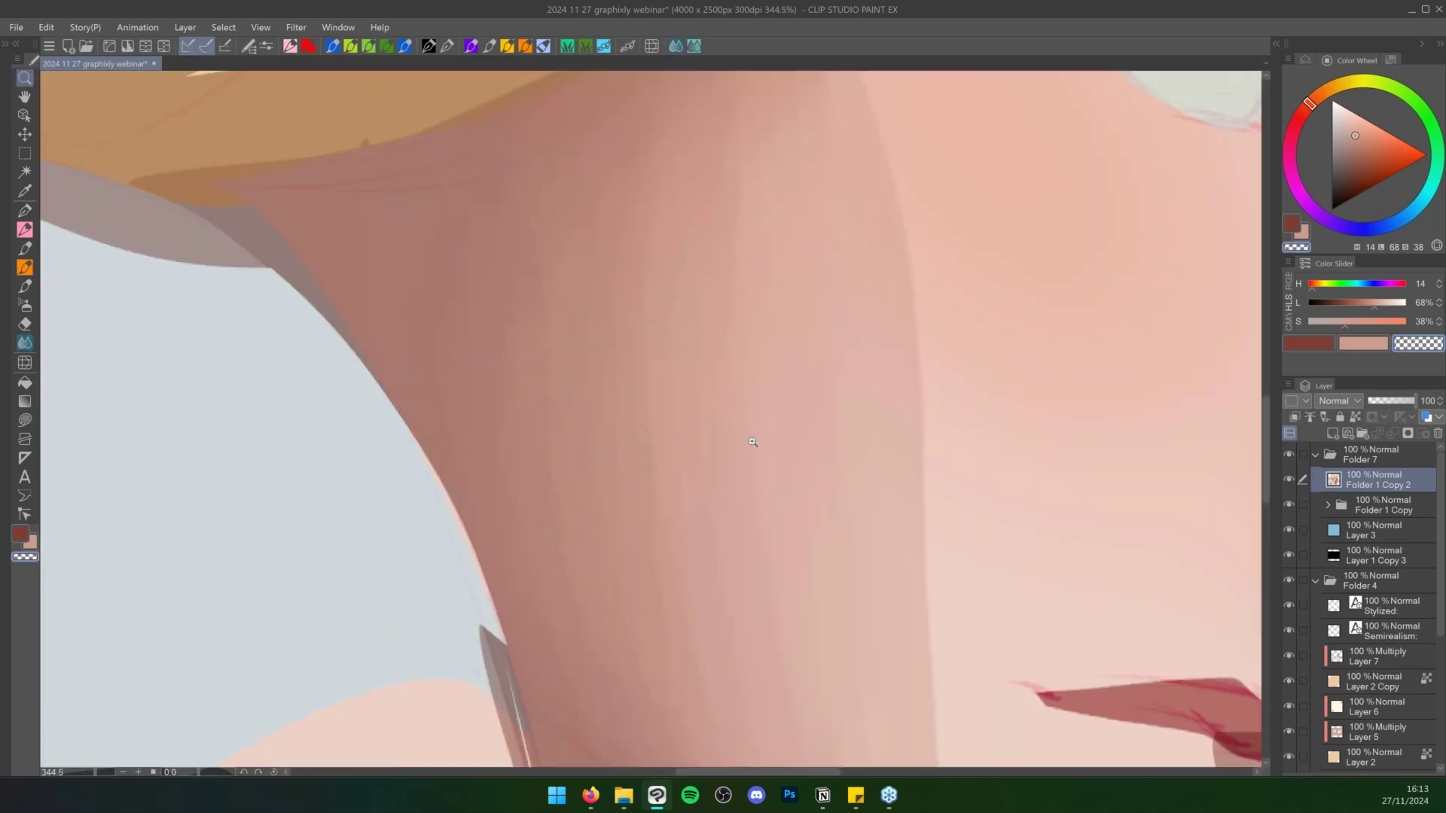
{"action": "mouse_move", "coordinate": [752, 442]}
{"action": "left_mouse_down"}
{"action": "mouse_move", "coordinate": [728, 446]}
{"action": "mouse_move", "coordinate": [761, 454]}
{"action": "mouse_move", "coordinate": [740, 456]}
{"action": "left_mouse_up"}
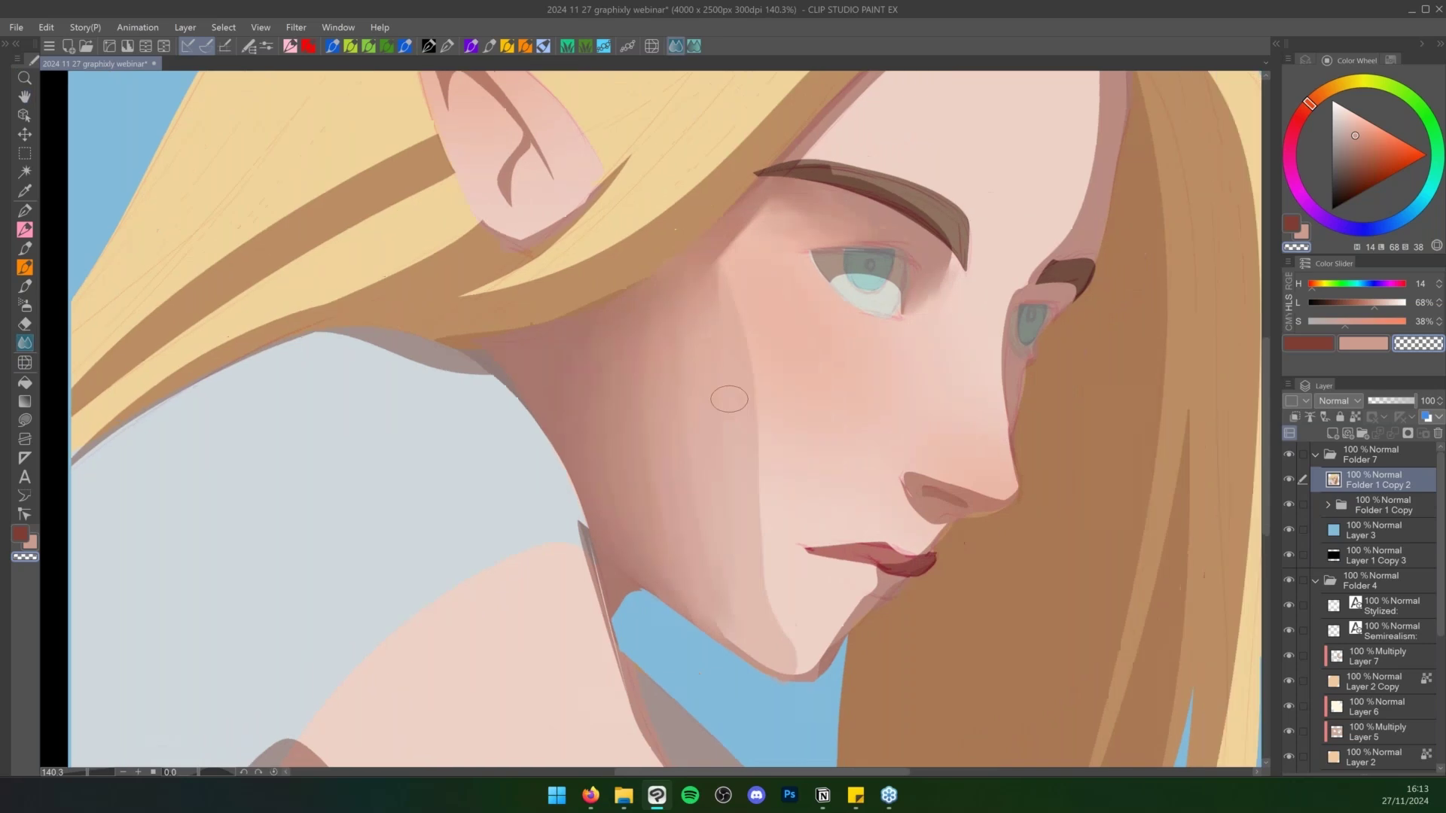
{"action": "key", "text": "j"}
{"action": "key", "text": "bracketleft"}
{"action": "key", "text": "bracketleft"}
{"action": "key", "text": "bracketleft"}
{"action": "key", "text": "bracketleft"}
{"action": "key", "text": "F2"}
{"action": "key", "text": "F2"}
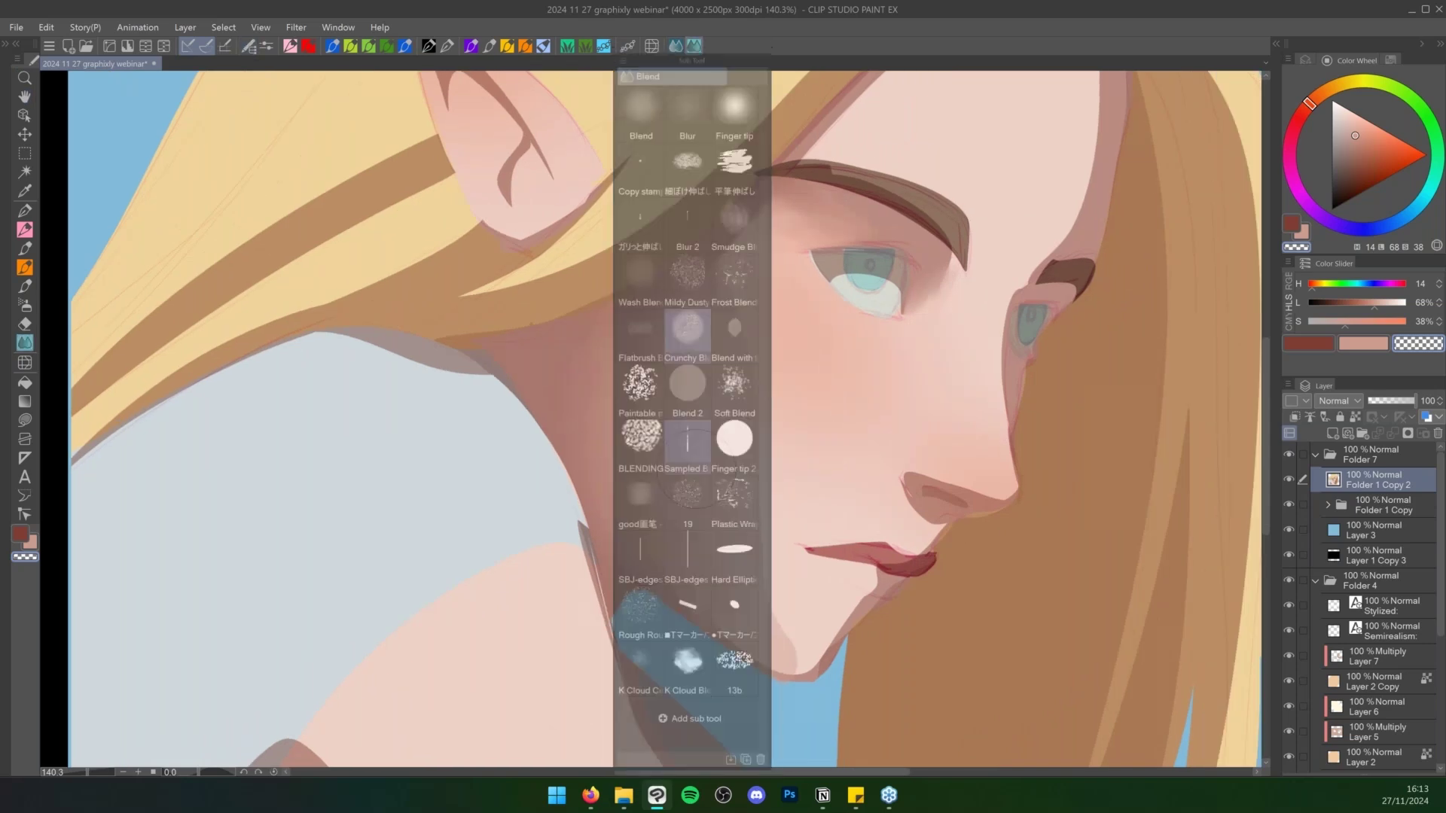
{"action": "key", "text": "F2"}
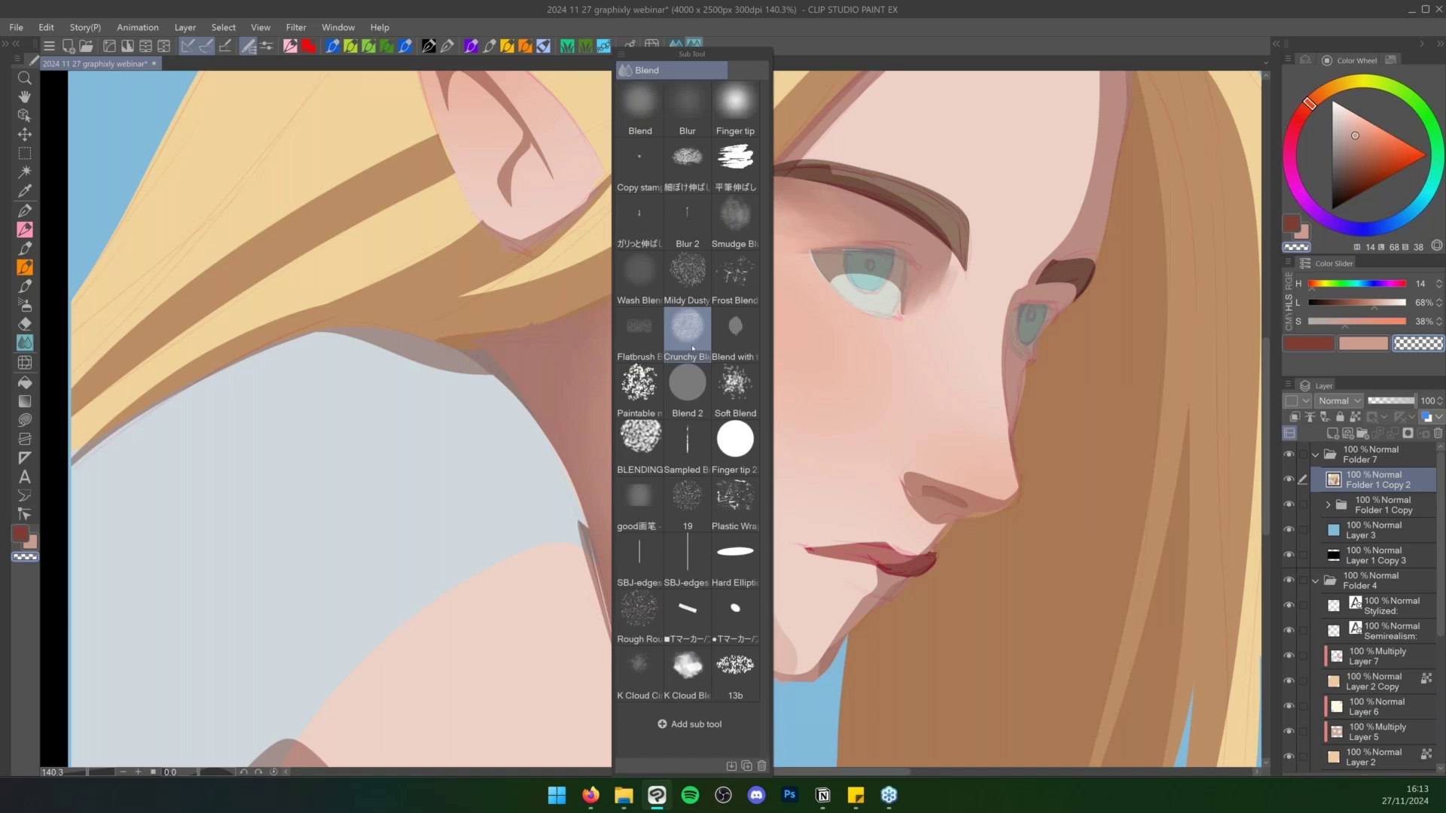
{"action": "key", "text": "F2"}
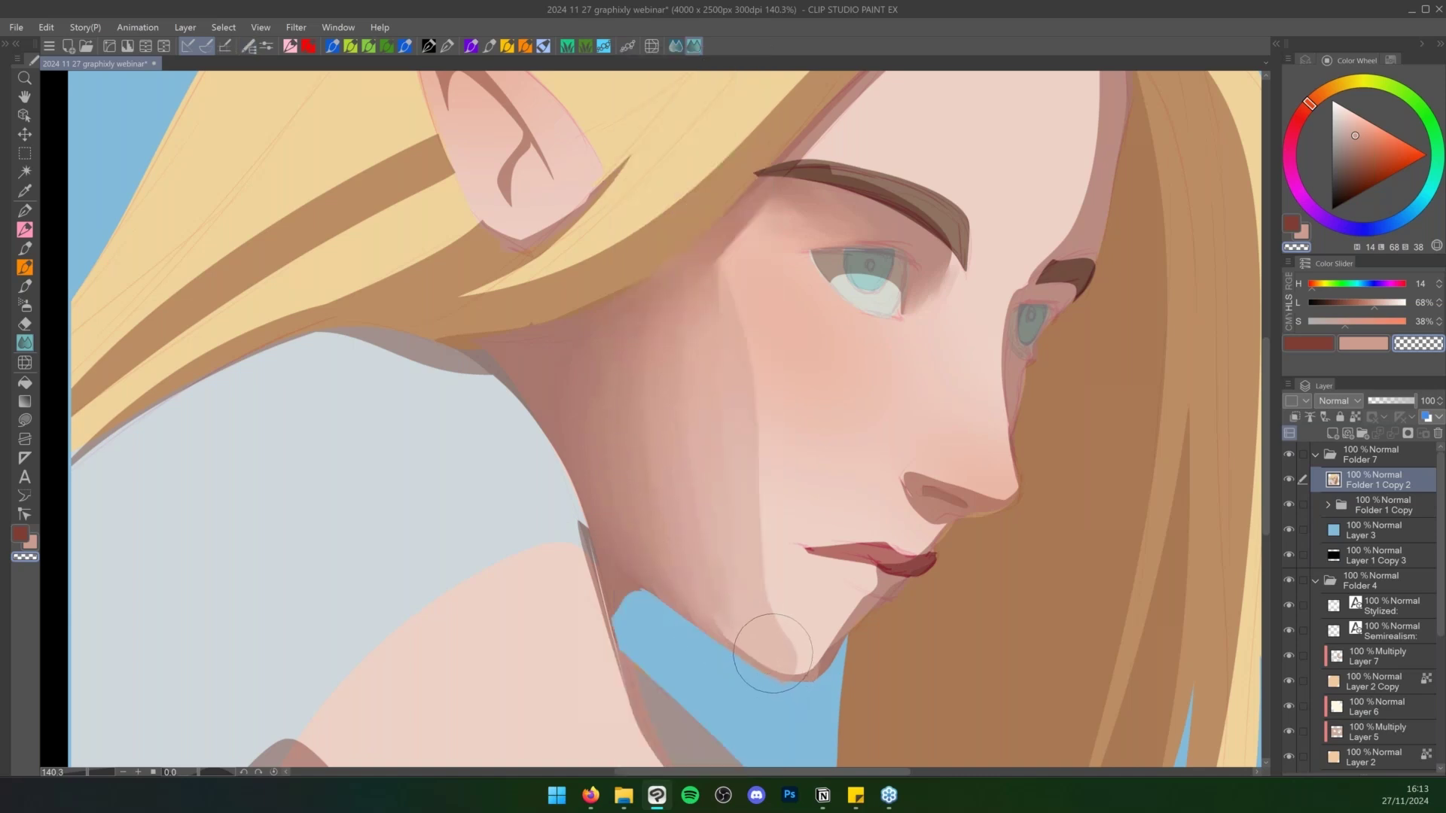
{"action": "key", "text": "c"}
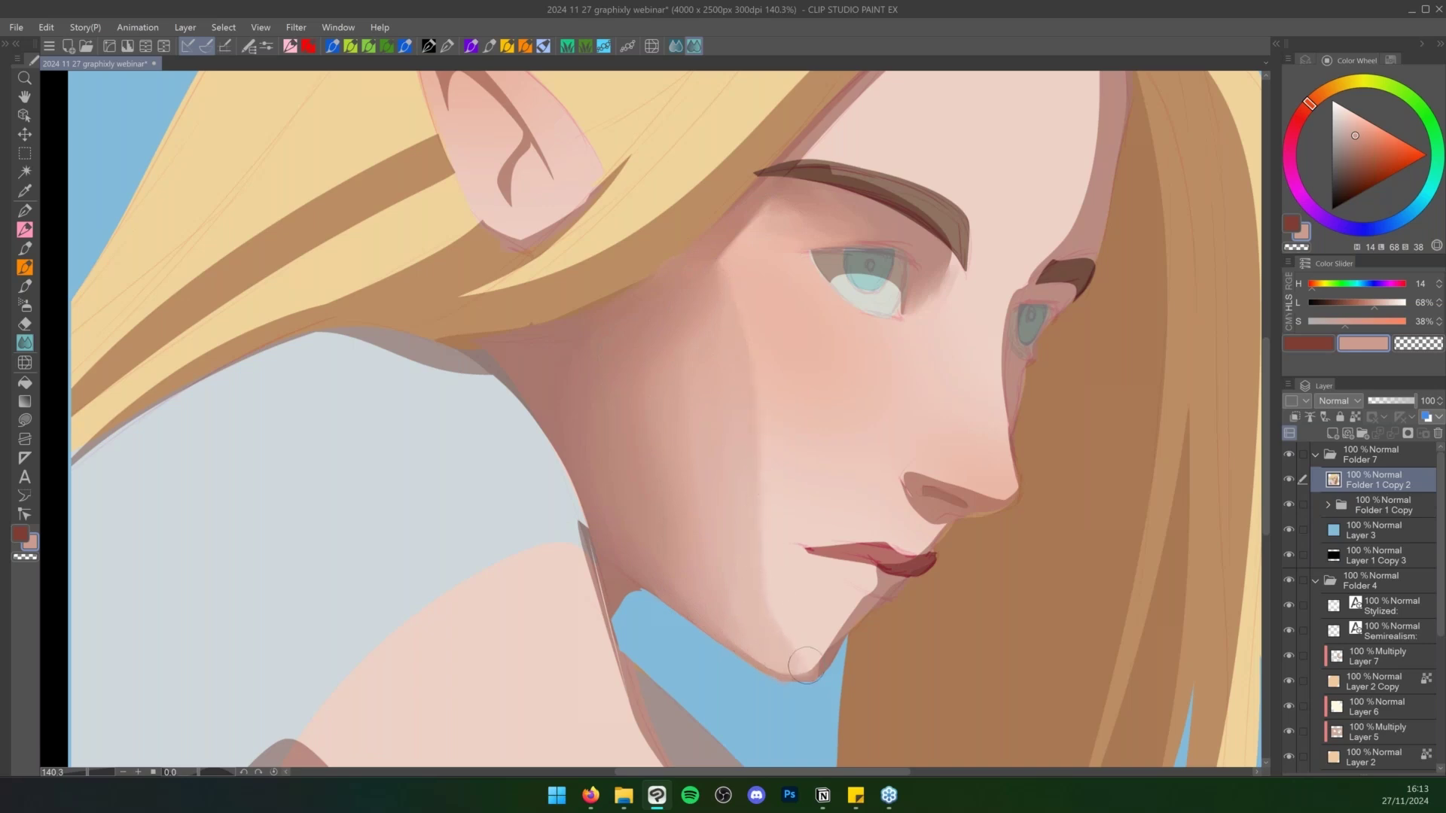
{"action": "mouse_move", "coordinate": [807, 665]}
{"action": "left_mouse_down"}
{"action": "mouse_move", "coordinate": [771, 652]}
{"action": "mouse_move", "coordinate": [790, 657]}
{"action": "mouse_move", "coordinate": [755, 621]}
{"action": "left_mouse_up"}
Paint the near eye's upper lid crease and inner corner in reddish brown, deepening them with a darker red-brown (H 8, L 30%, S 49%)
{"action": "key", "text": "space"}
{"action": "left_click_drag", "start_coordinate": [938, 477], "coordinate": [775, 562]}
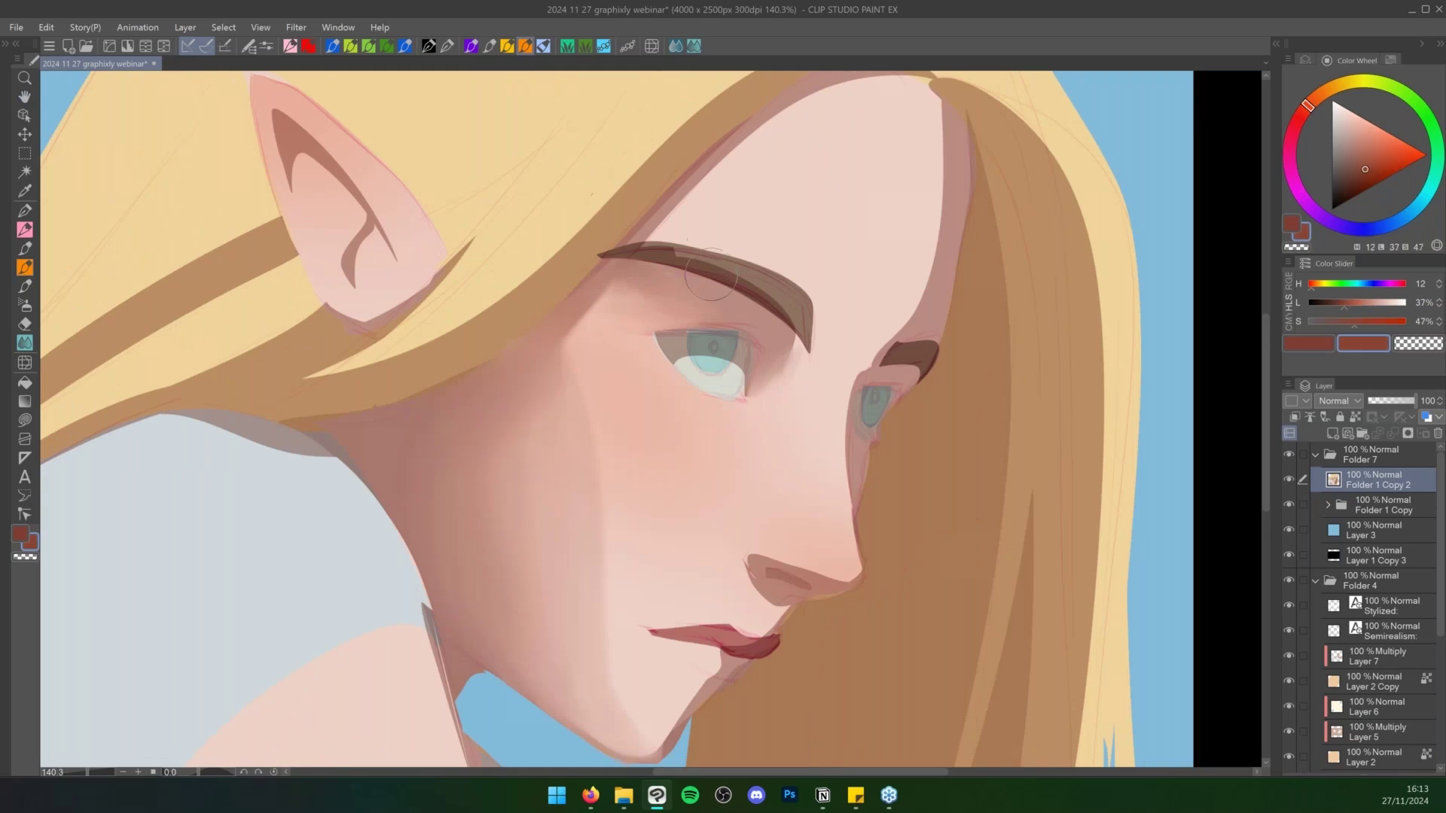
{"action": "mouse_move", "coordinate": [646, 322]}
{"action": "left_mouse_down"}
{"action": "mouse_move", "coordinate": [724, 320]}
{"action": "mouse_move", "coordinate": [678, 325]}
{"action": "mouse_move", "coordinate": [765, 337]}
{"action": "mouse_move", "coordinate": [769, 323]}
{"action": "mouse_move", "coordinate": [747, 395]}
{"action": "left_mouse_up"}
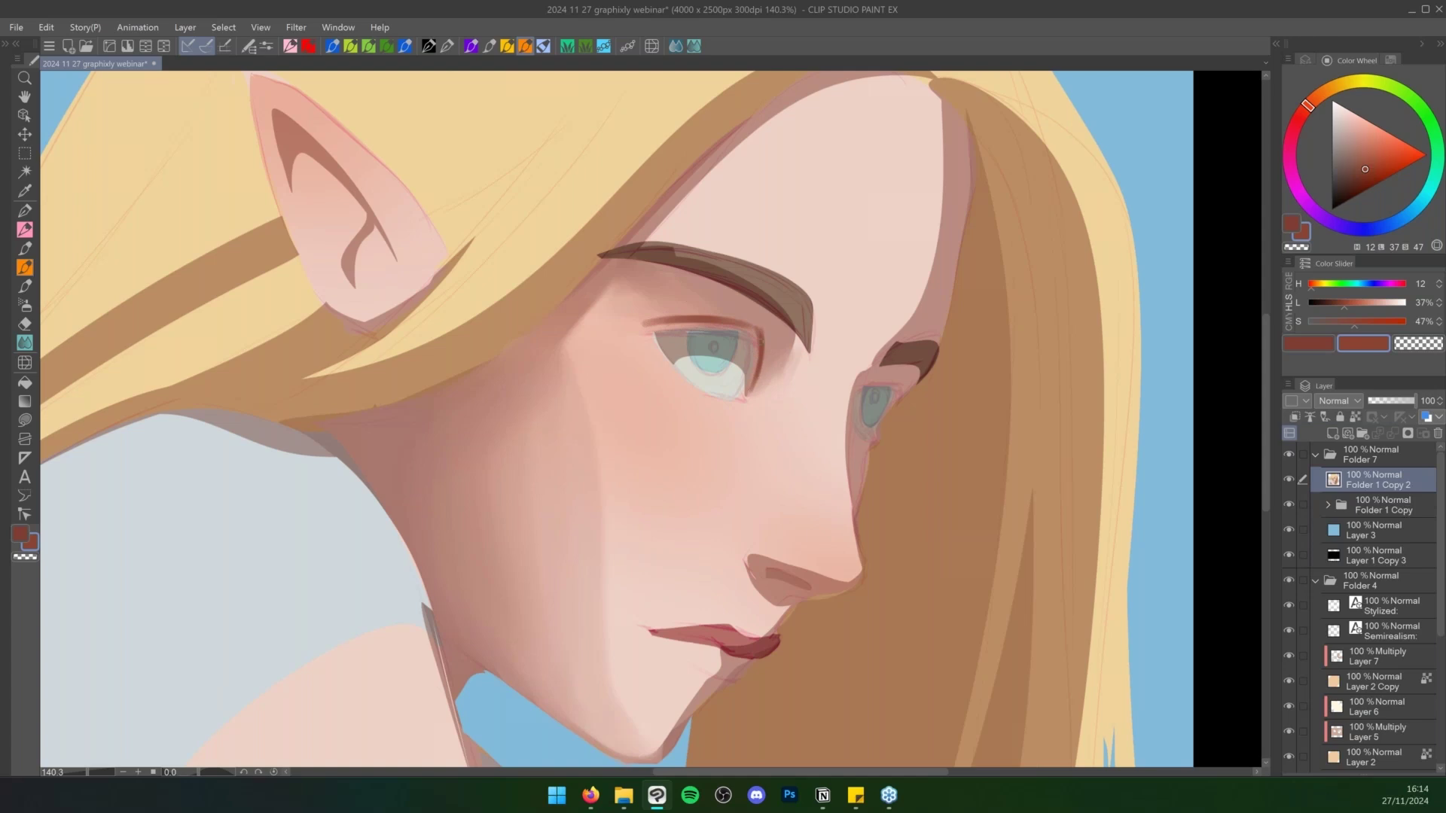
{"action": "left_click_drag", "start_coordinate": [756, 326], "coordinate": [751, 345]}
{"action": "left_click_drag", "start_coordinate": [1364, 171], "coordinate": [1359, 176]}
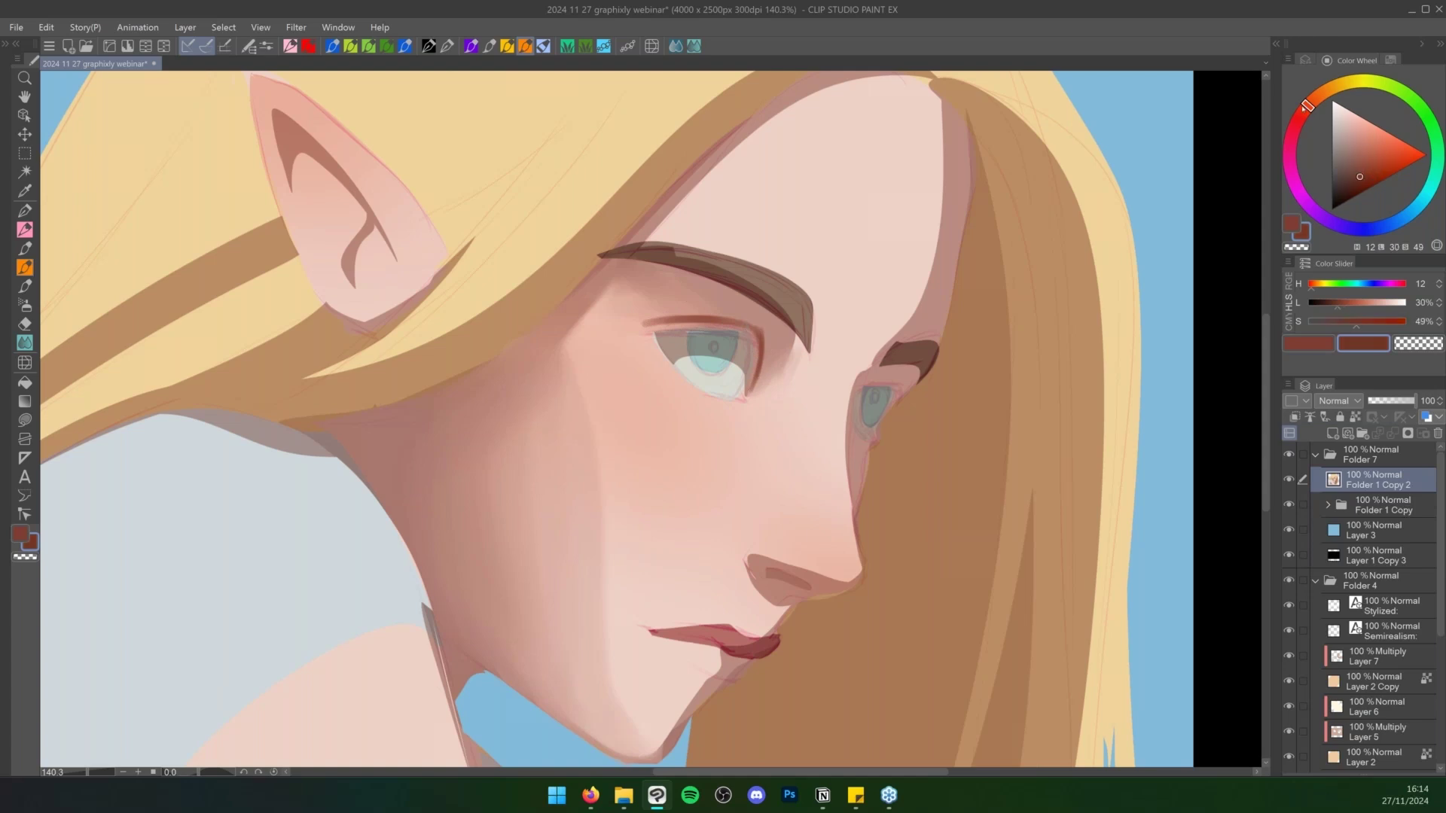
{"action": "left_click", "coordinate": [1303, 109]}
{"action": "mouse_move", "coordinate": [645, 324]}
{"action": "left_mouse_down"}
{"action": "mouse_move", "coordinate": [758, 330]}
{"action": "mouse_move", "coordinate": [748, 387]}
{"action": "left_mouse_up"}
{"action": "left_click_drag", "start_coordinate": [754, 337], "coordinate": [751, 376]}
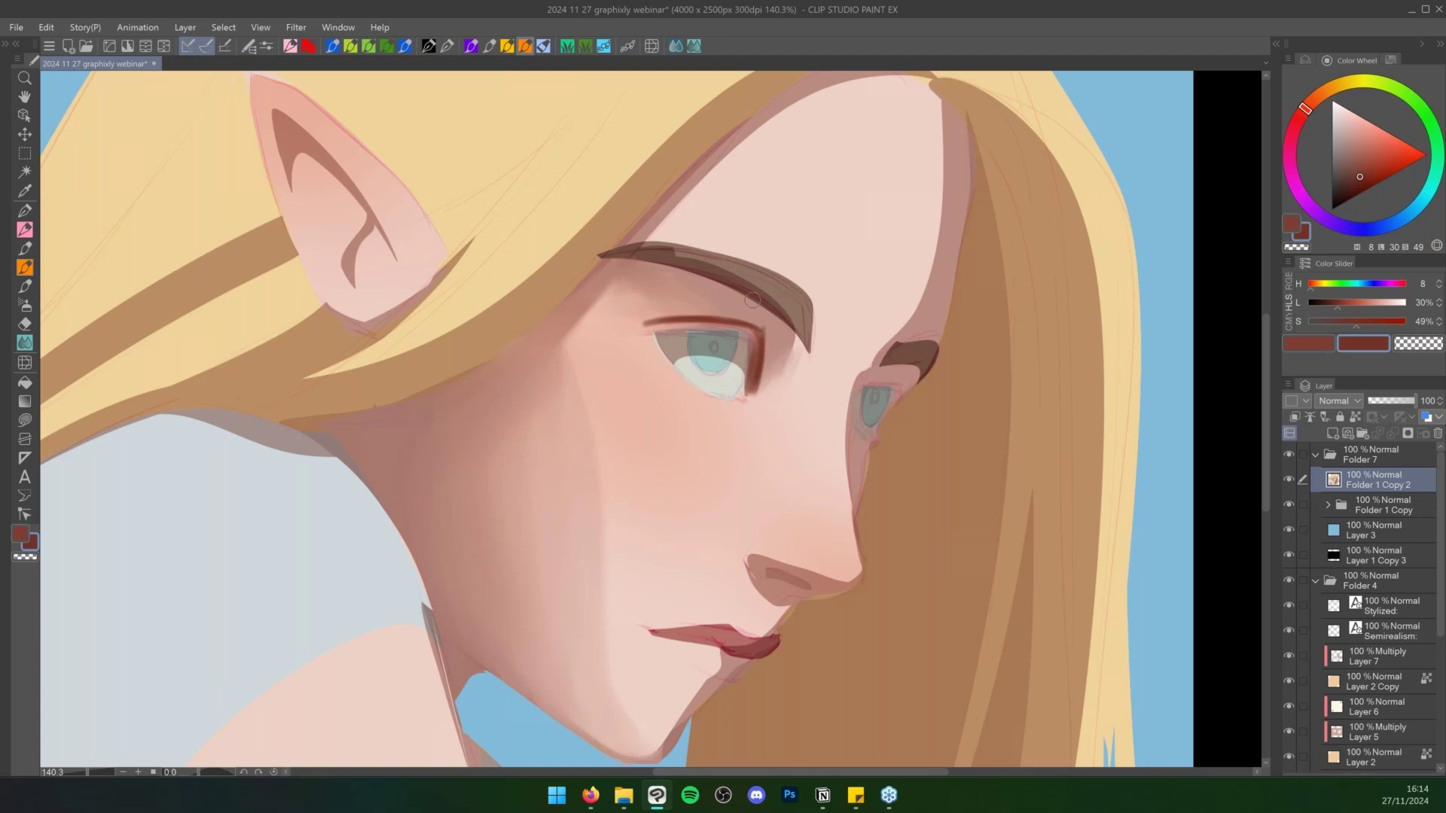
Paint the near eye's upper lash line and both eye corners in near-black brown (H 8, L 11%, S 41%)
{"action": "left_click_drag", "start_coordinate": [1354, 181], "coordinate": [1341, 197]}
{"action": "mouse_move", "coordinate": [647, 333]}
{"action": "left_mouse_down"}
{"action": "mouse_move", "coordinate": [758, 333]}
{"action": "mouse_move", "coordinate": [745, 388]}
{"action": "left_mouse_up"}
{"action": "mouse_move", "coordinate": [756, 337]}
{"action": "left_mouse_down"}
{"action": "mouse_move", "coordinate": [722, 331]}
{"action": "mouse_move", "coordinate": [752, 341]}
{"action": "mouse_move", "coordinate": [670, 329]}
{"action": "mouse_move", "coordinate": [746, 337]}
{"action": "left_mouse_up"}
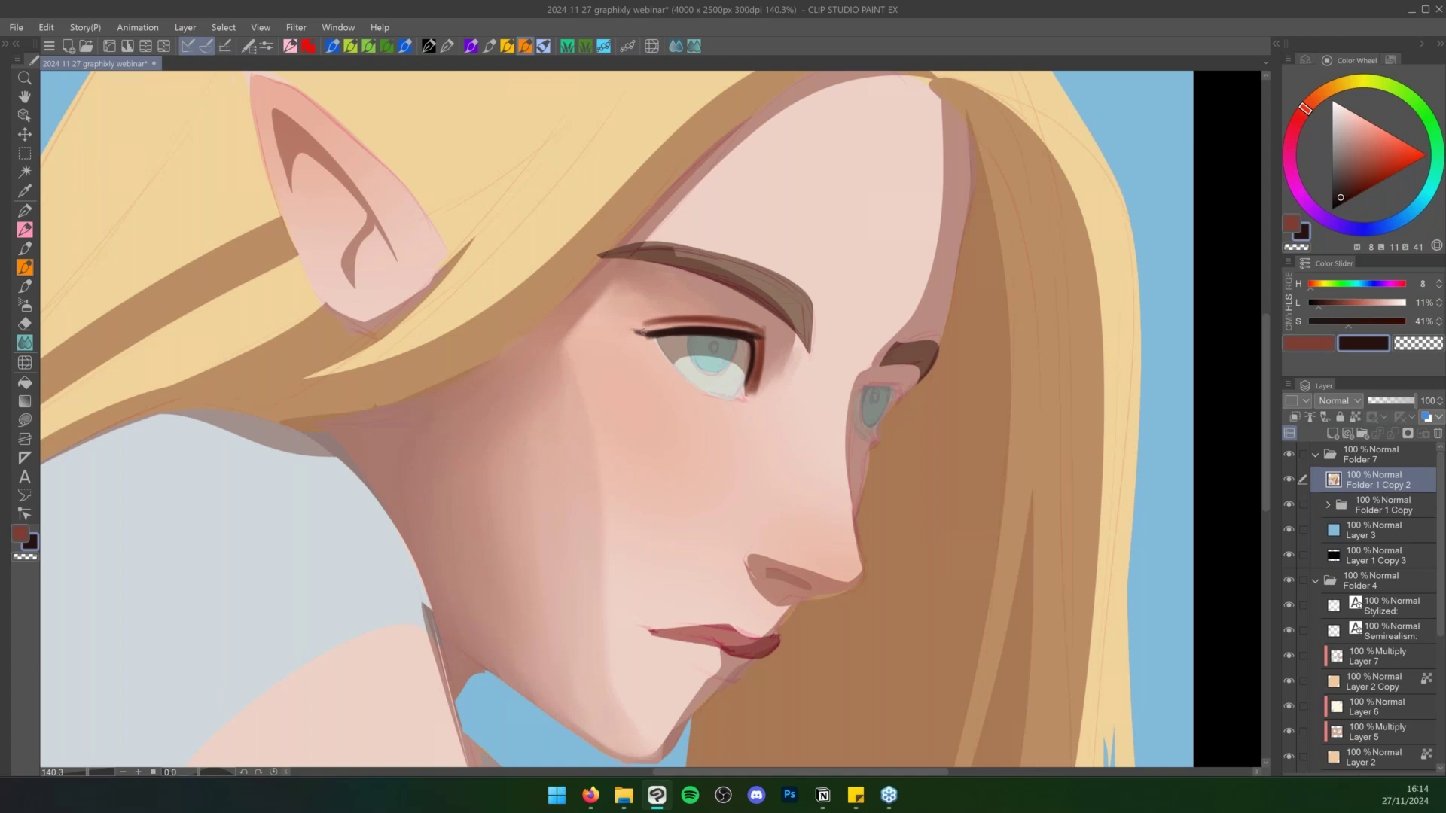
{"action": "mouse_move", "coordinate": [648, 334]}
{"action": "left_mouse_down"}
{"action": "mouse_move", "coordinate": [625, 329]}
{"action": "mouse_move", "coordinate": [718, 393]}
{"action": "left_mouse_up"}
Refine and soften the crease above the near eye with skin tones sampled from around it
{"action": "left_click", "coordinate": [788, 332], "text": "alt"}
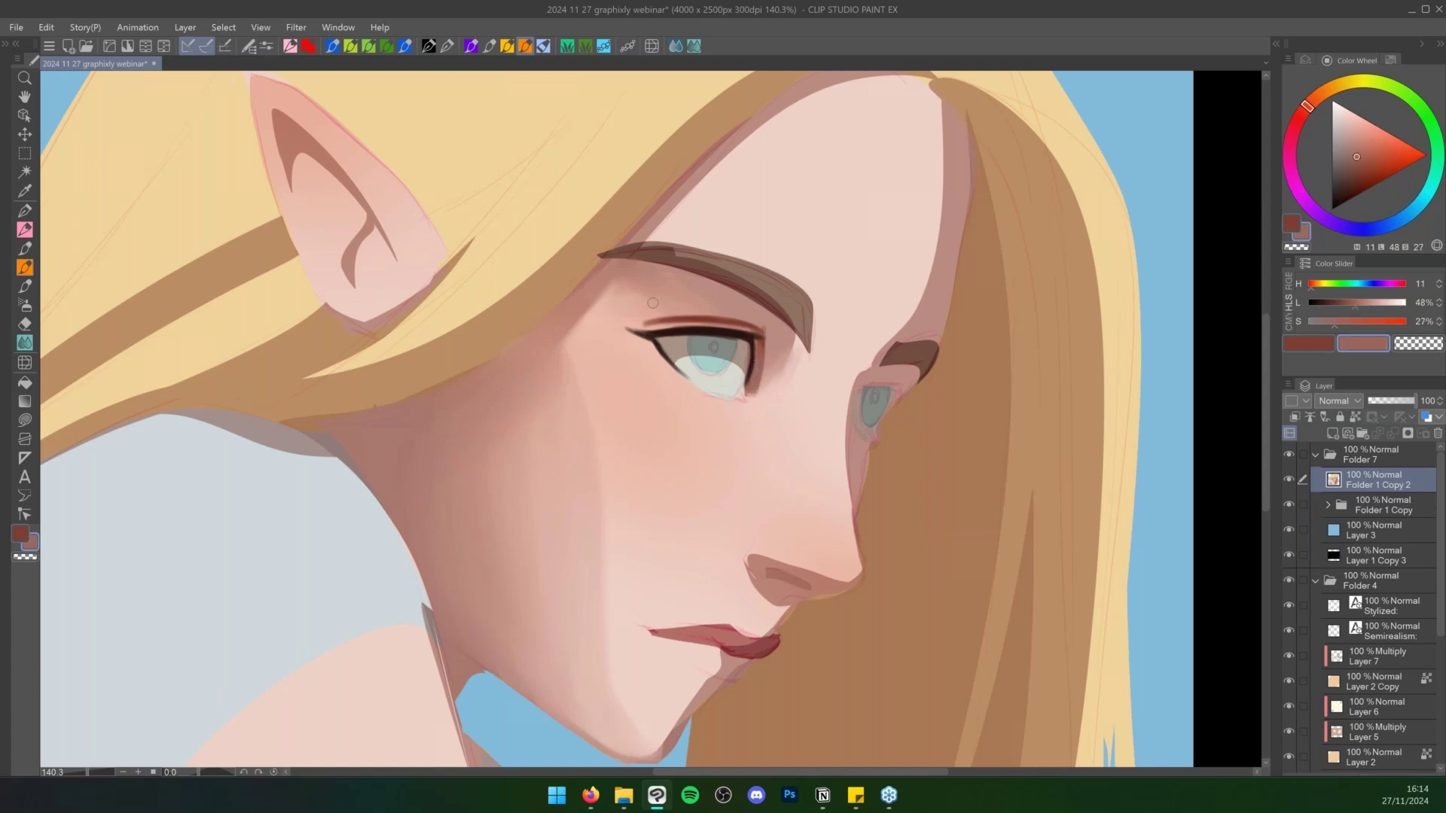
{"action": "left_click", "coordinate": [635, 319], "text": "alt"}
{"action": "left_click_drag", "start_coordinate": [632, 323], "coordinate": [722, 322]}
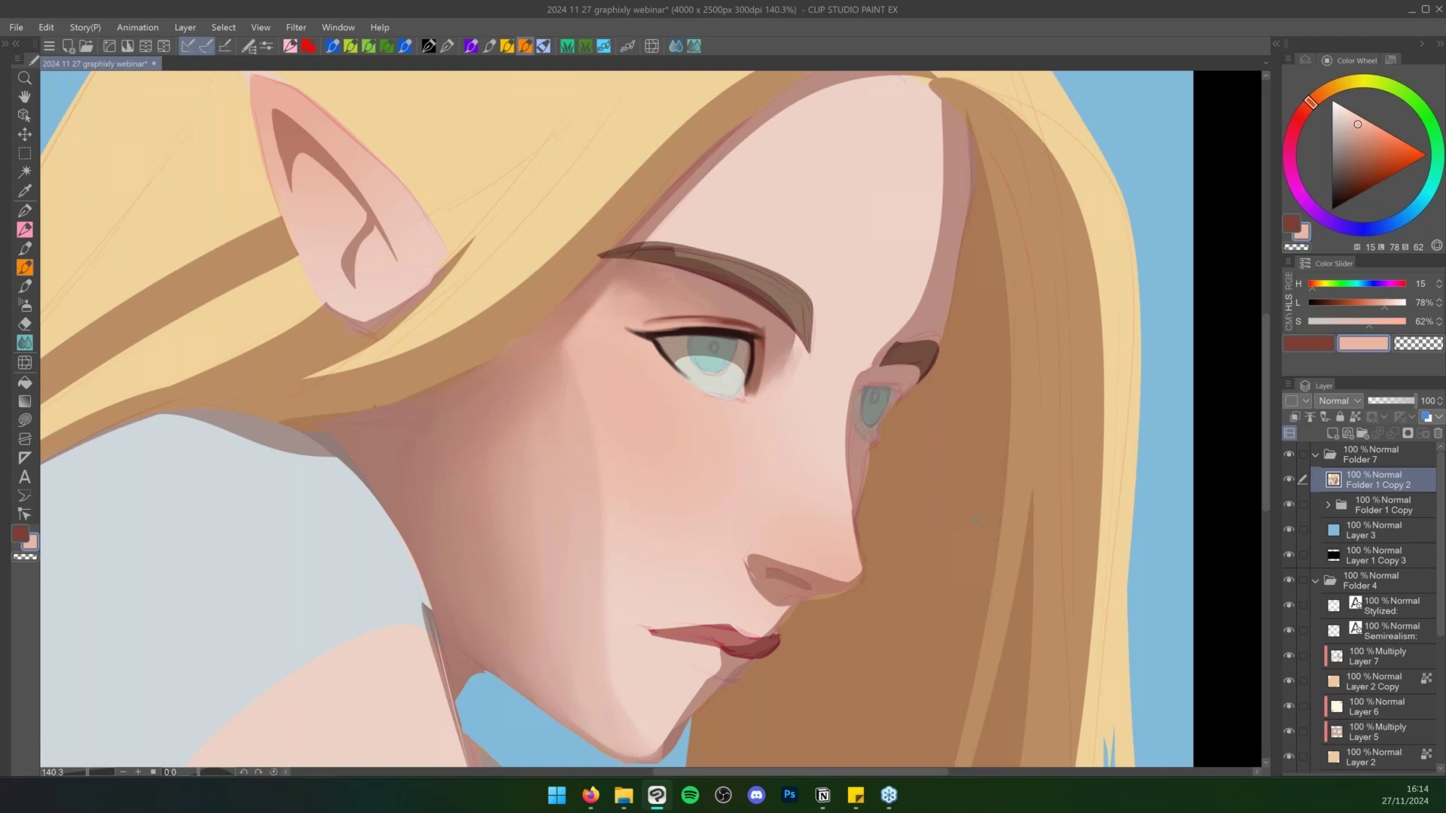
Clean up the skin beside the nose wing with sampled tones and paint the nostril opening dark brown (H 11, L 23%, S 43%)
{"action": "left_click", "coordinate": [759, 600], "text": "alt"}
{"action": "mouse_move", "coordinate": [761, 596]}
{"action": "left_mouse_down"}
{"action": "mouse_move", "coordinate": [732, 555]}
{"action": "mouse_move", "coordinate": [774, 611]}
{"action": "left_mouse_up"}
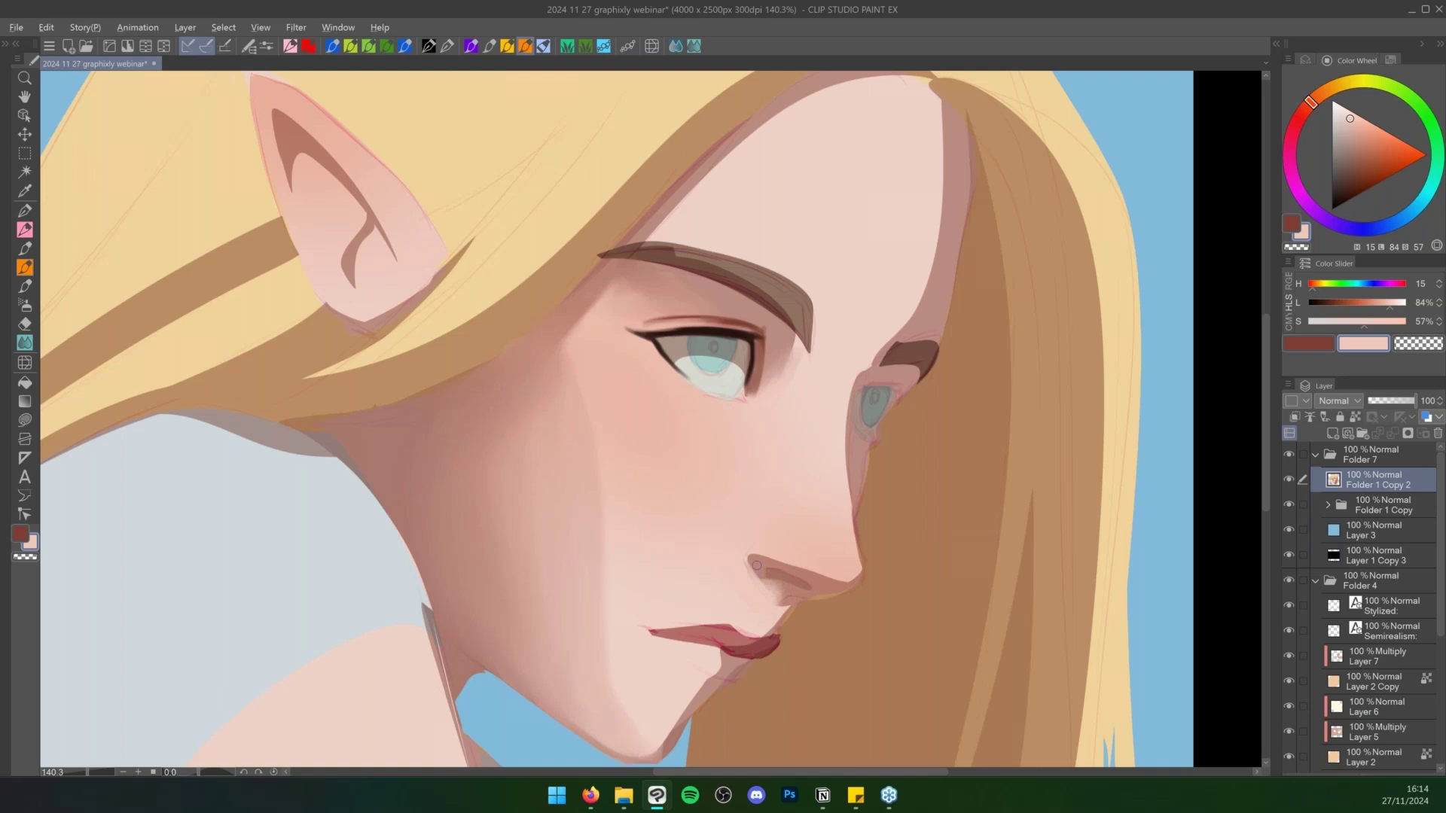
{"action": "left_click", "coordinate": [757, 566], "text": "alt"}
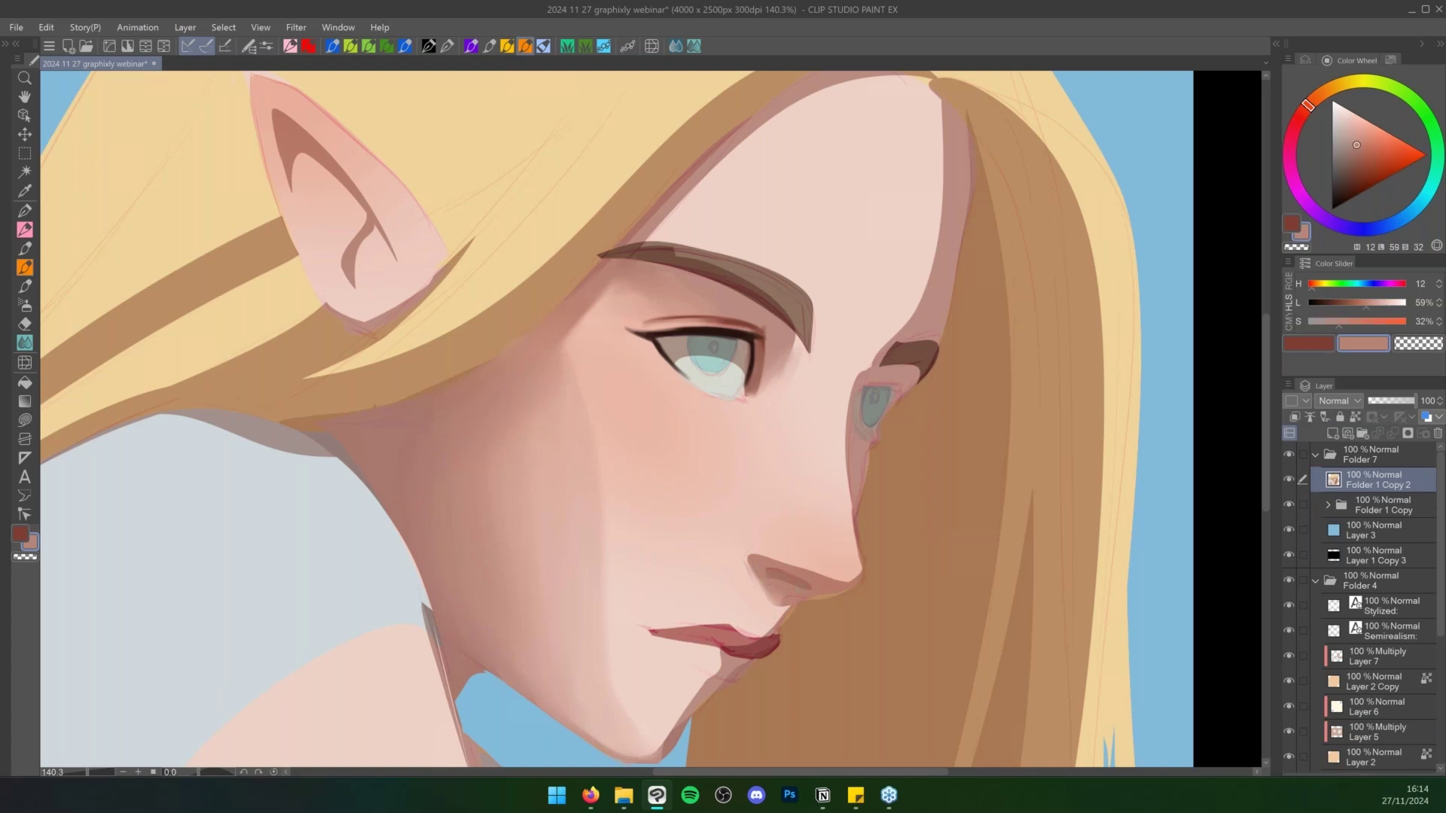
{"action": "left_click", "coordinate": [787, 573], "text": "alt"}
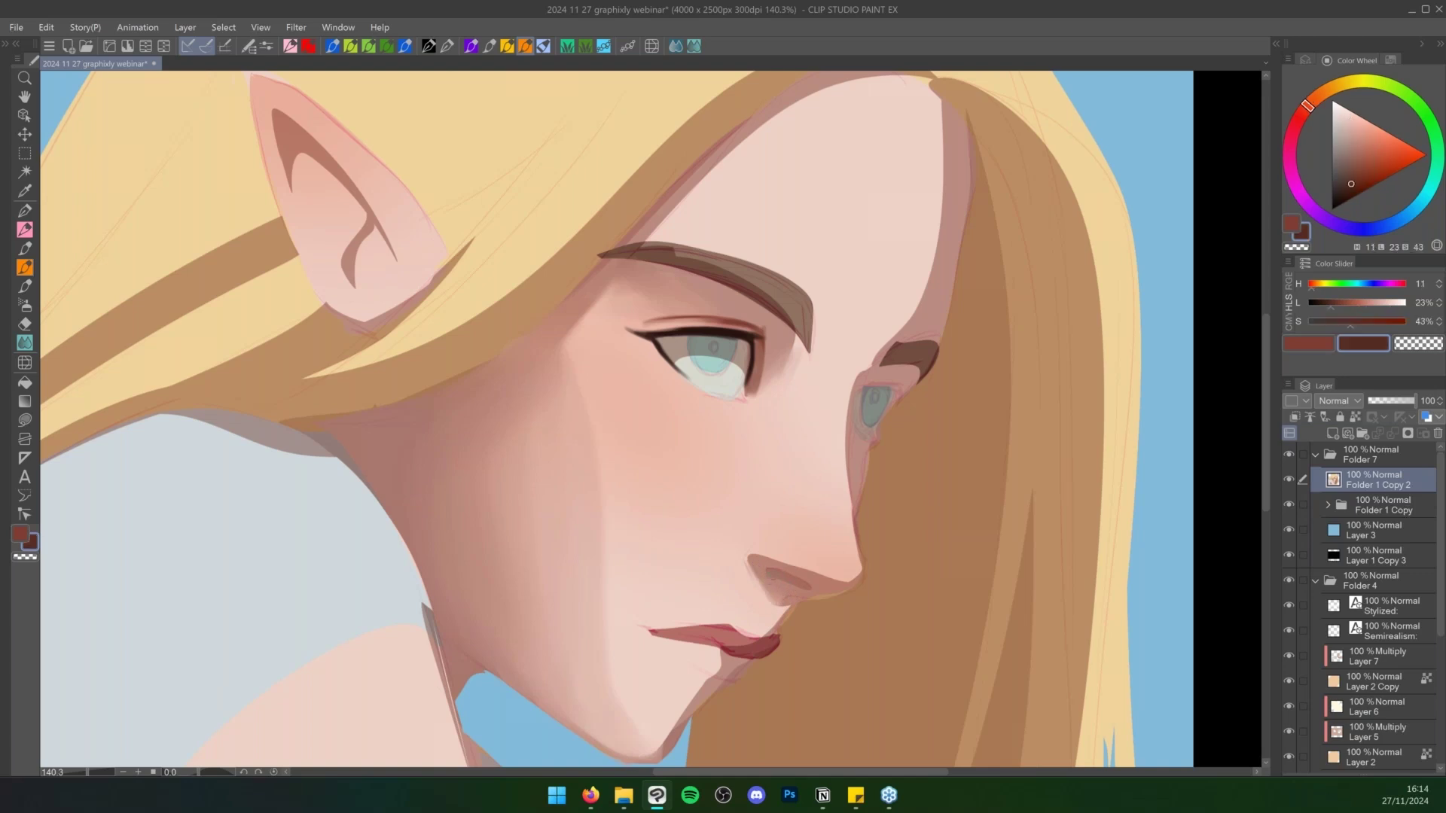
{"action": "left_click_drag", "start_coordinate": [772, 570], "coordinate": [806, 591]}
Refine the nose wing's outline and the nose's underside with light and shadow skin tones sampled nearby
{"action": "left_click", "coordinate": [788, 590], "text": "alt"}
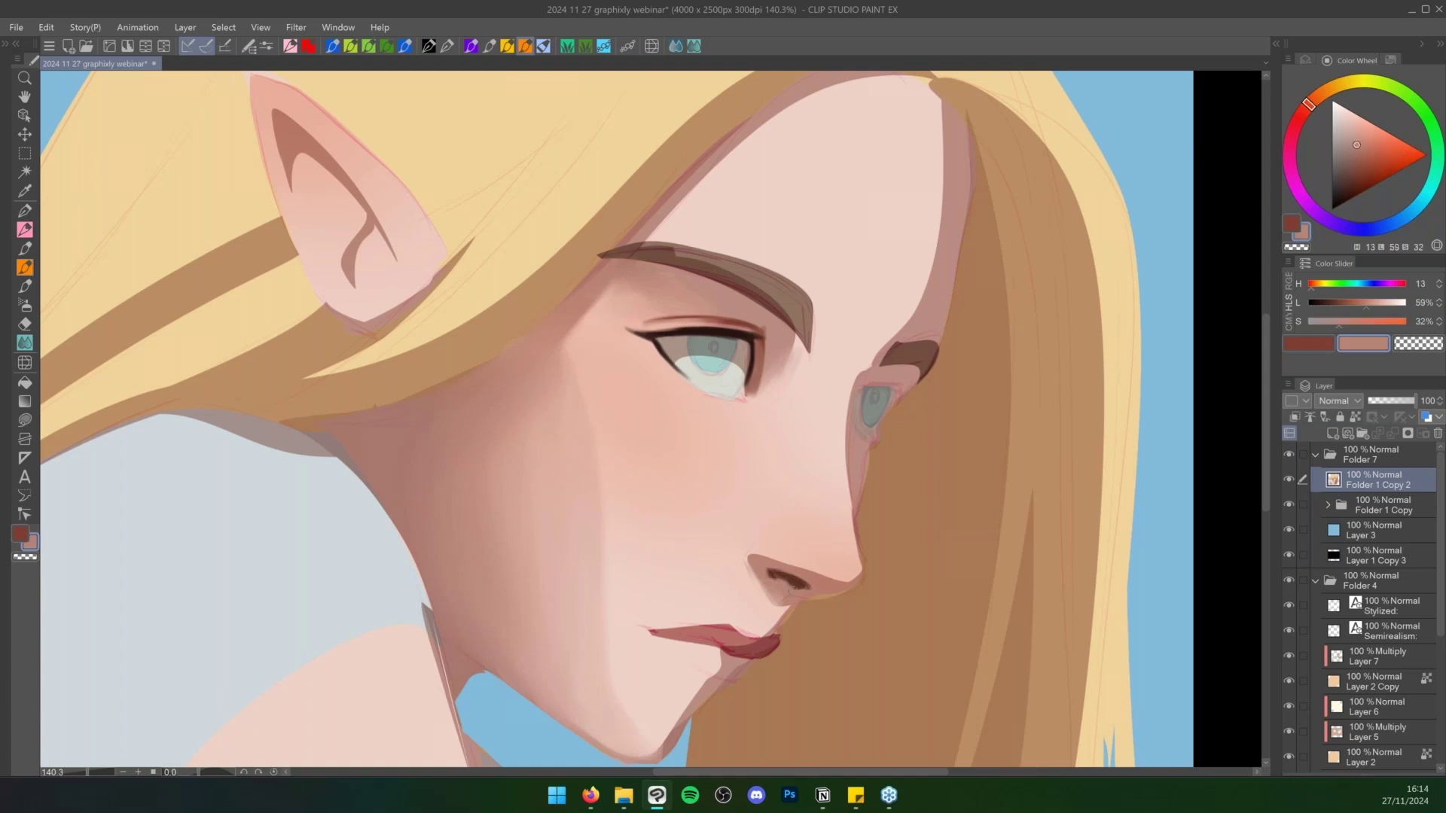
{"action": "left_click", "coordinate": [764, 595], "text": "alt"}
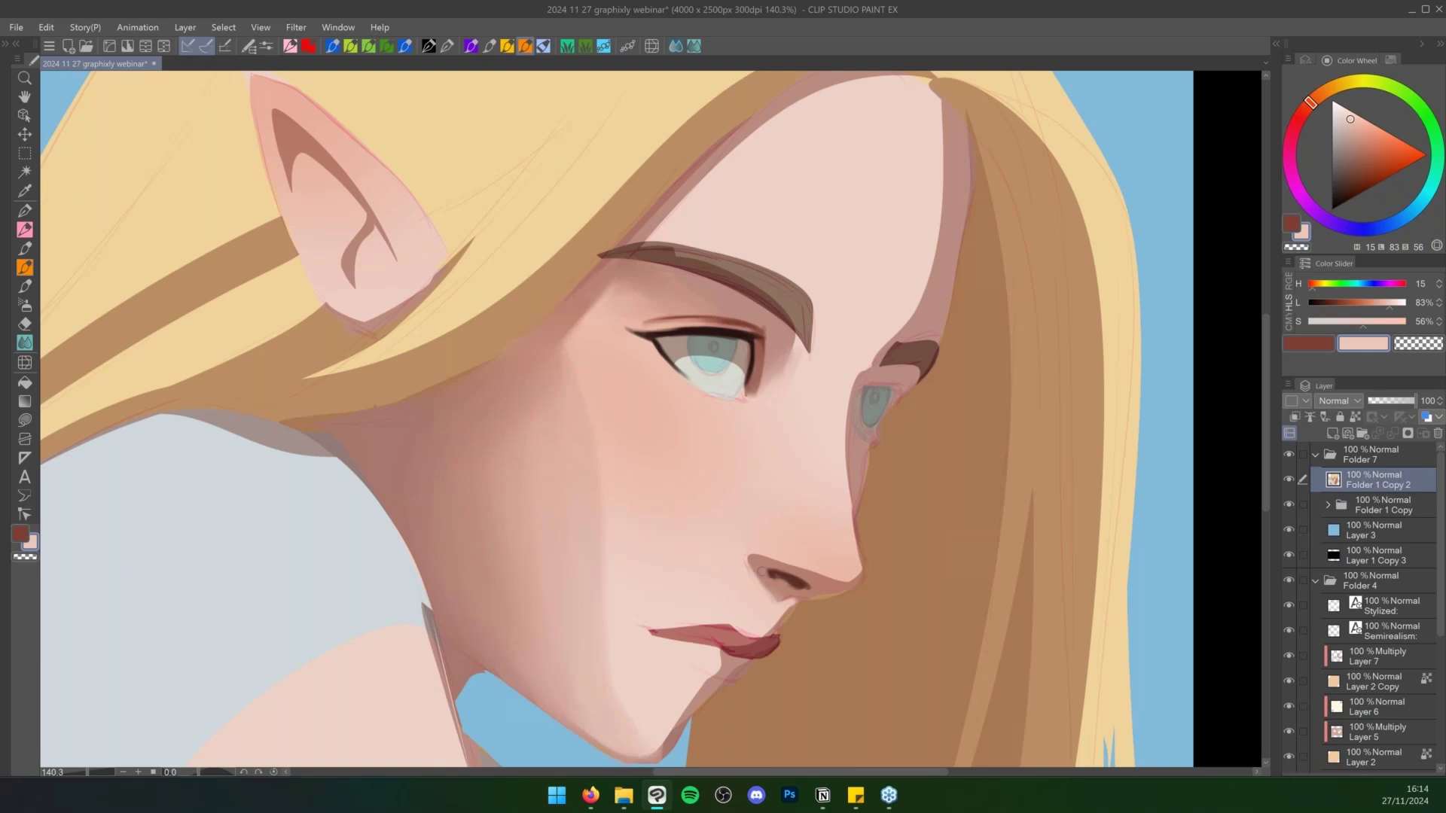
{"action": "left_click", "coordinate": [760, 565], "text": "alt"}
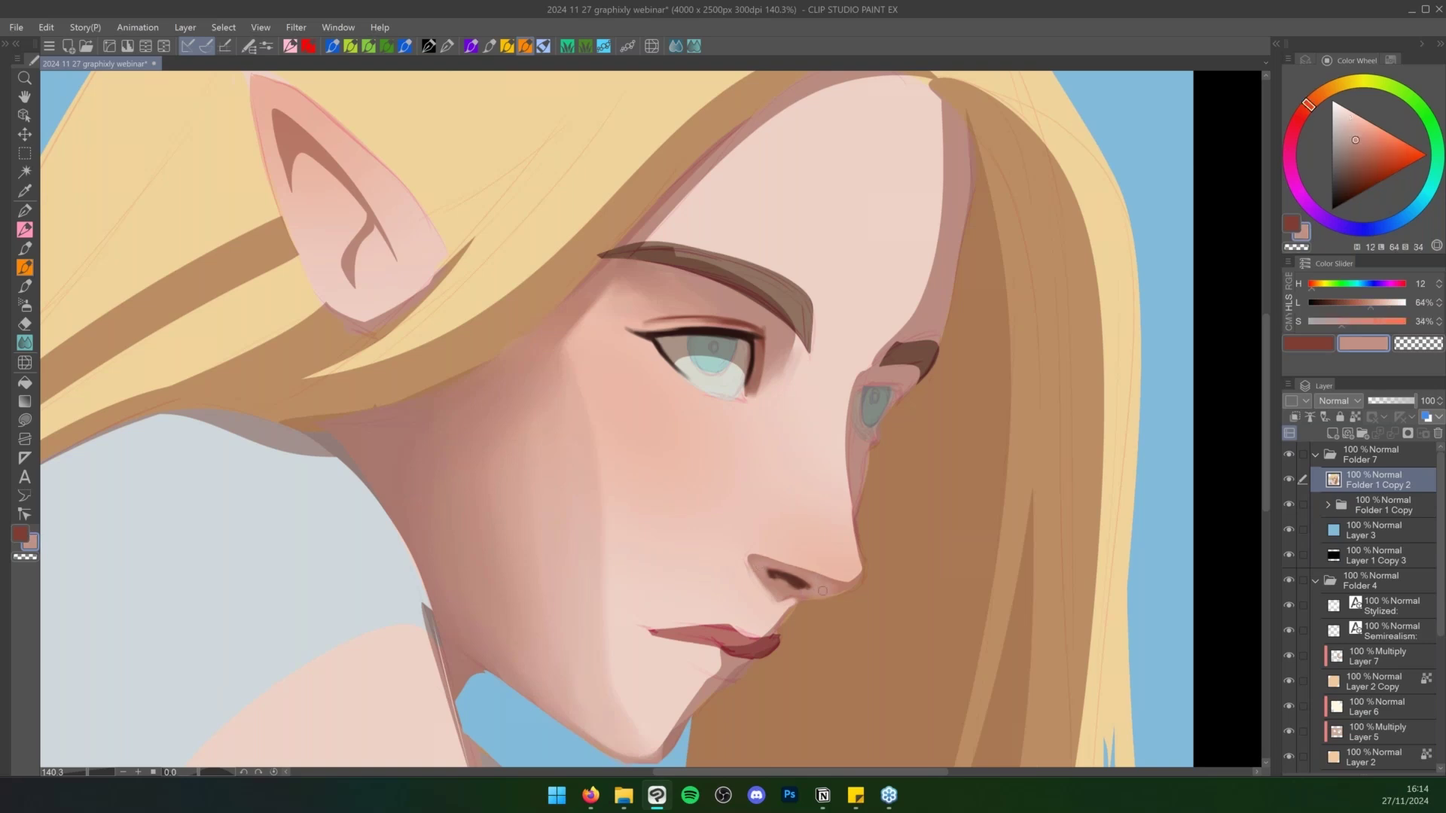
{"action": "left_click", "coordinate": [843, 585], "text": "alt"}
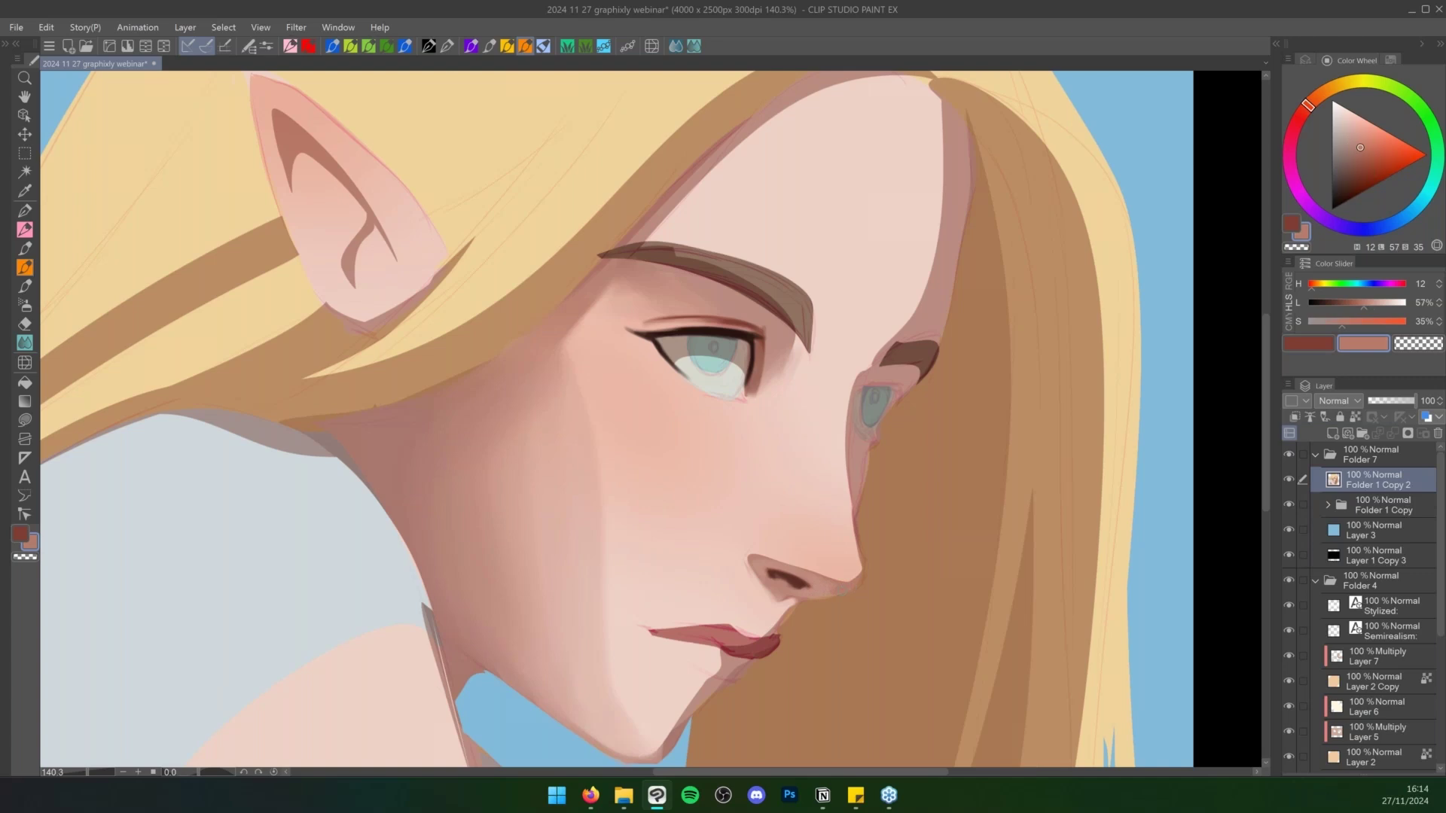
{"action": "mouse_move", "coordinate": [764, 558]}
{"action": "left_mouse_down"}
{"action": "mouse_move", "coordinate": [749, 566]}
{"action": "mouse_move", "coordinate": [777, 599]}
{"action": "left_mouse_up"}
{"action": "left_click", "coordinate": [783, 602], "text": "alt"}
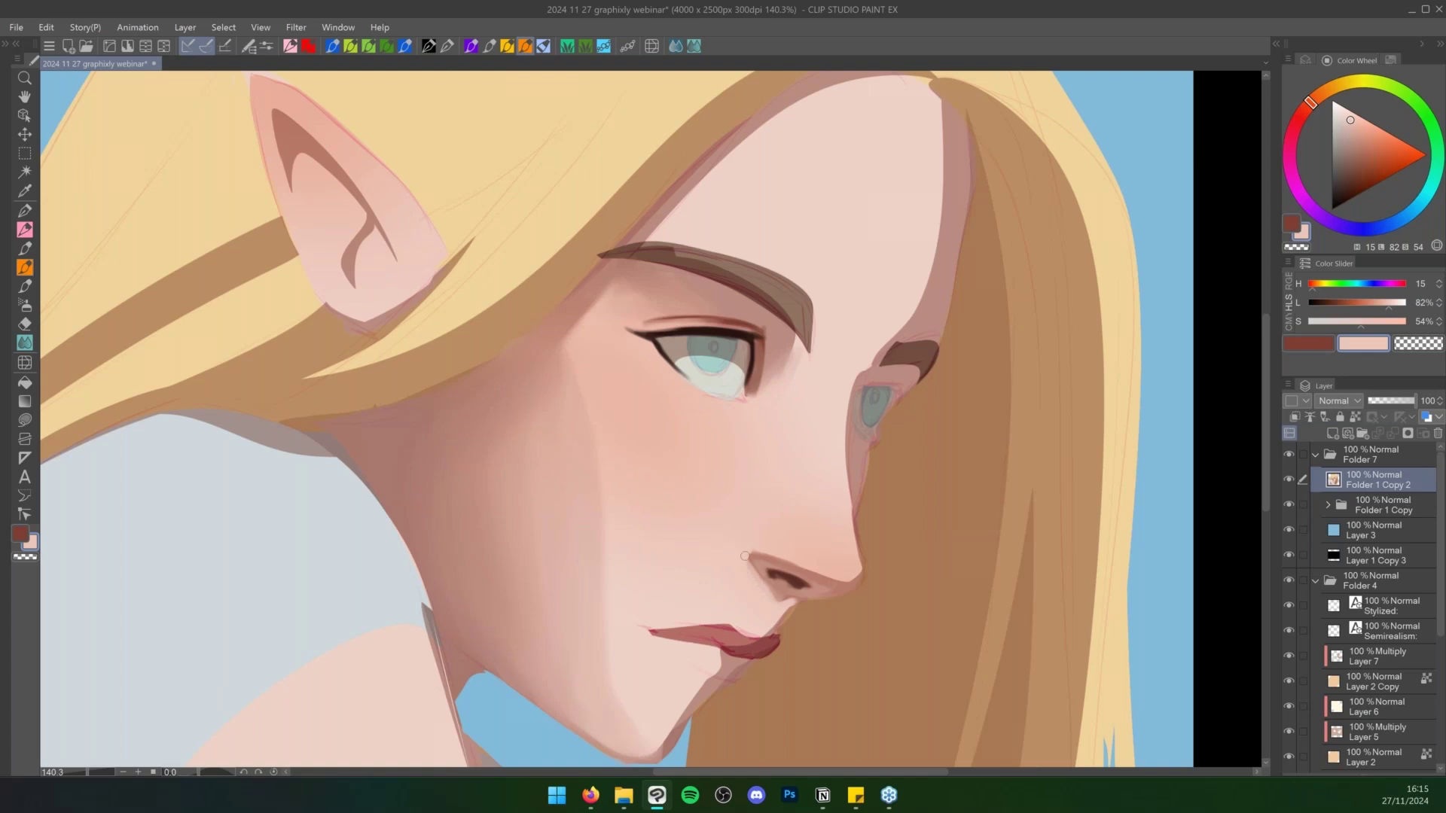
{"action": "left_click", "coordinate": [804, 589], "text": "alt"}
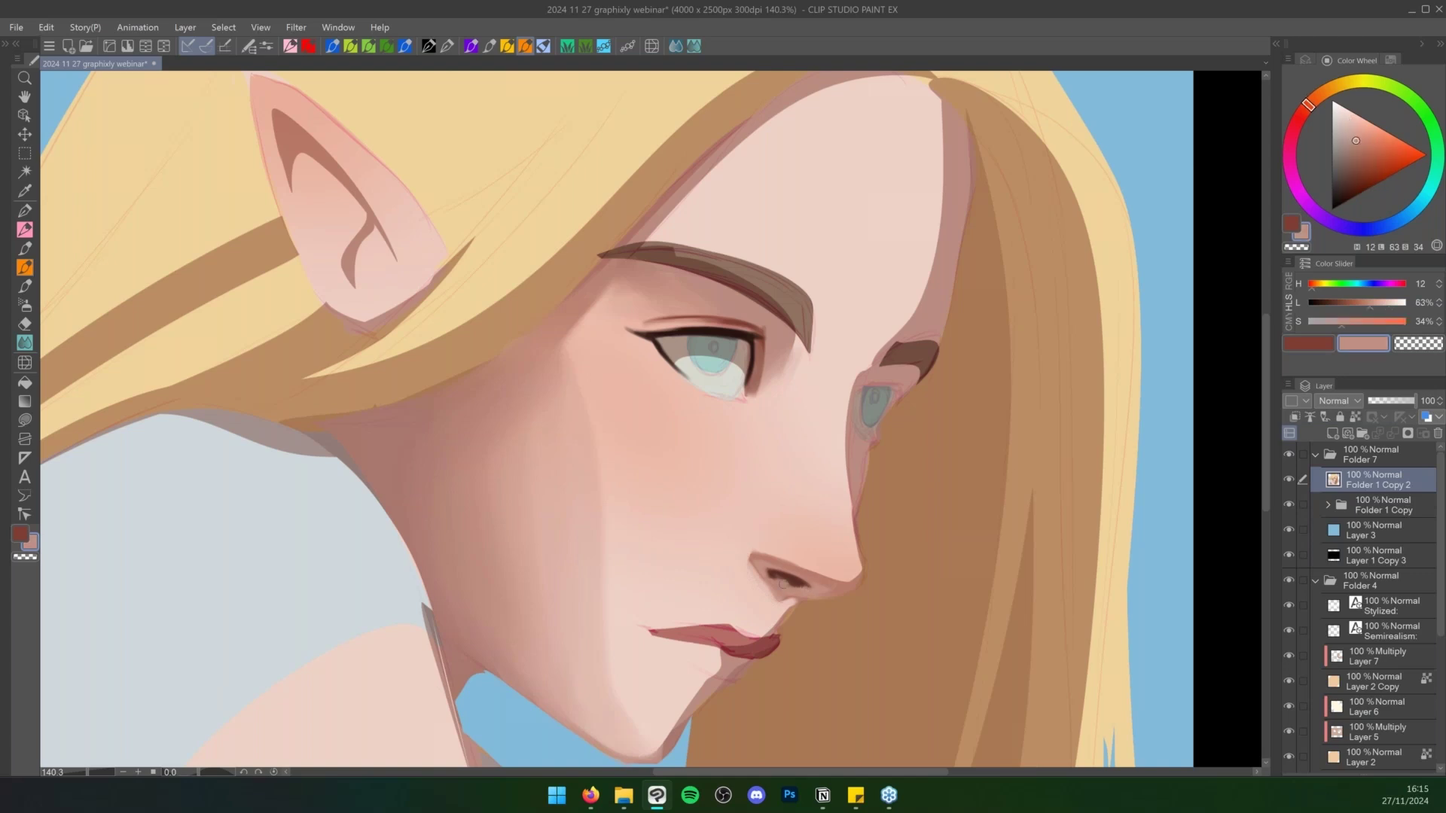
Clean up the near eye's white and its lower edge with light, shadow and skin tones sampled around the eye
{"action": "left_click", "coordinate": [738, 365], "text": "alt"}
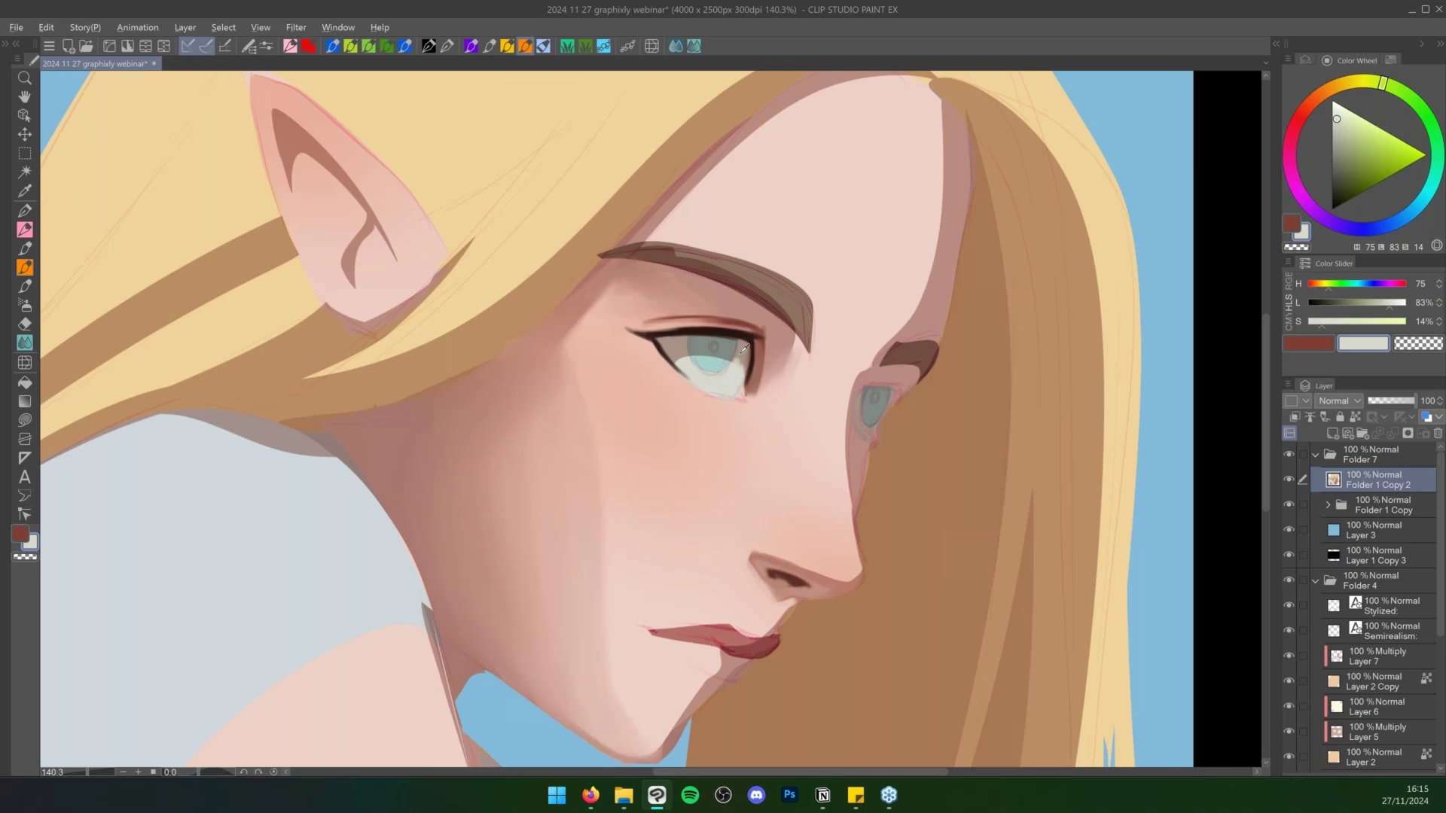
{"action": "left_click", "coordinate": [744, 348], "text": "alt"}
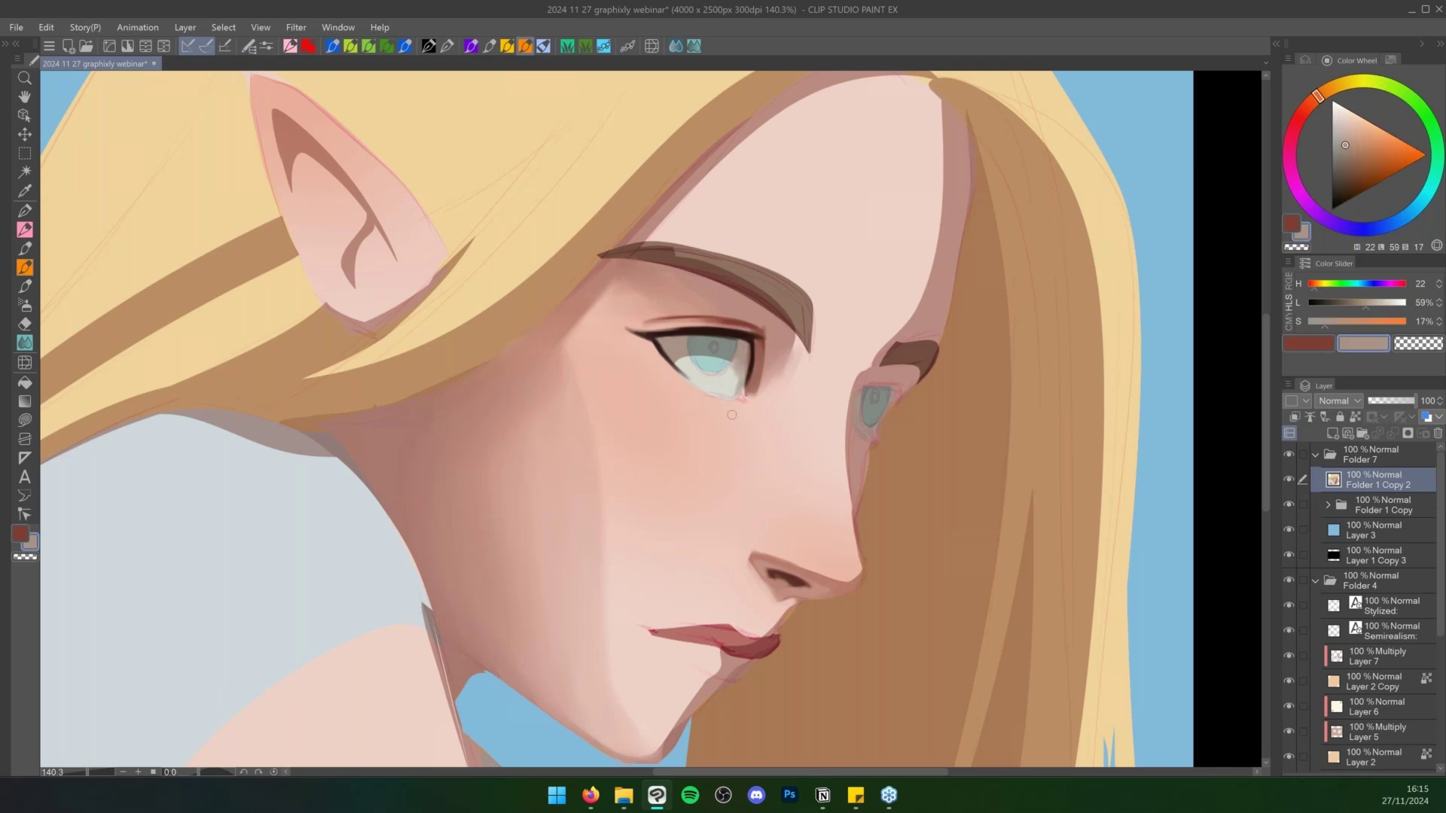
{"action": "left_click", "coordinate": [687, 365], "text": "alt"}
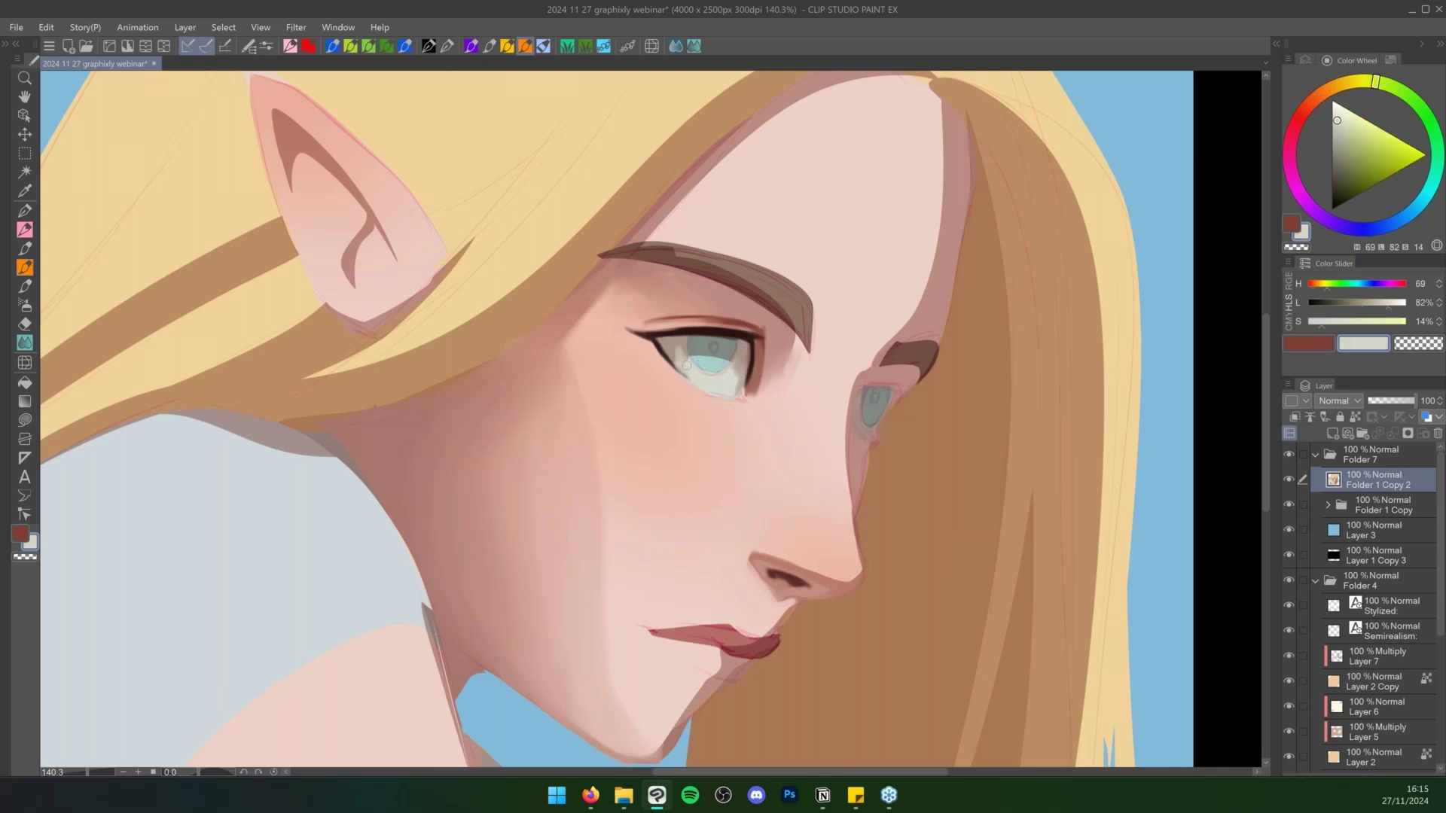
{"action": "left_click", "coordinate": [729, 354], "text": "alt"}
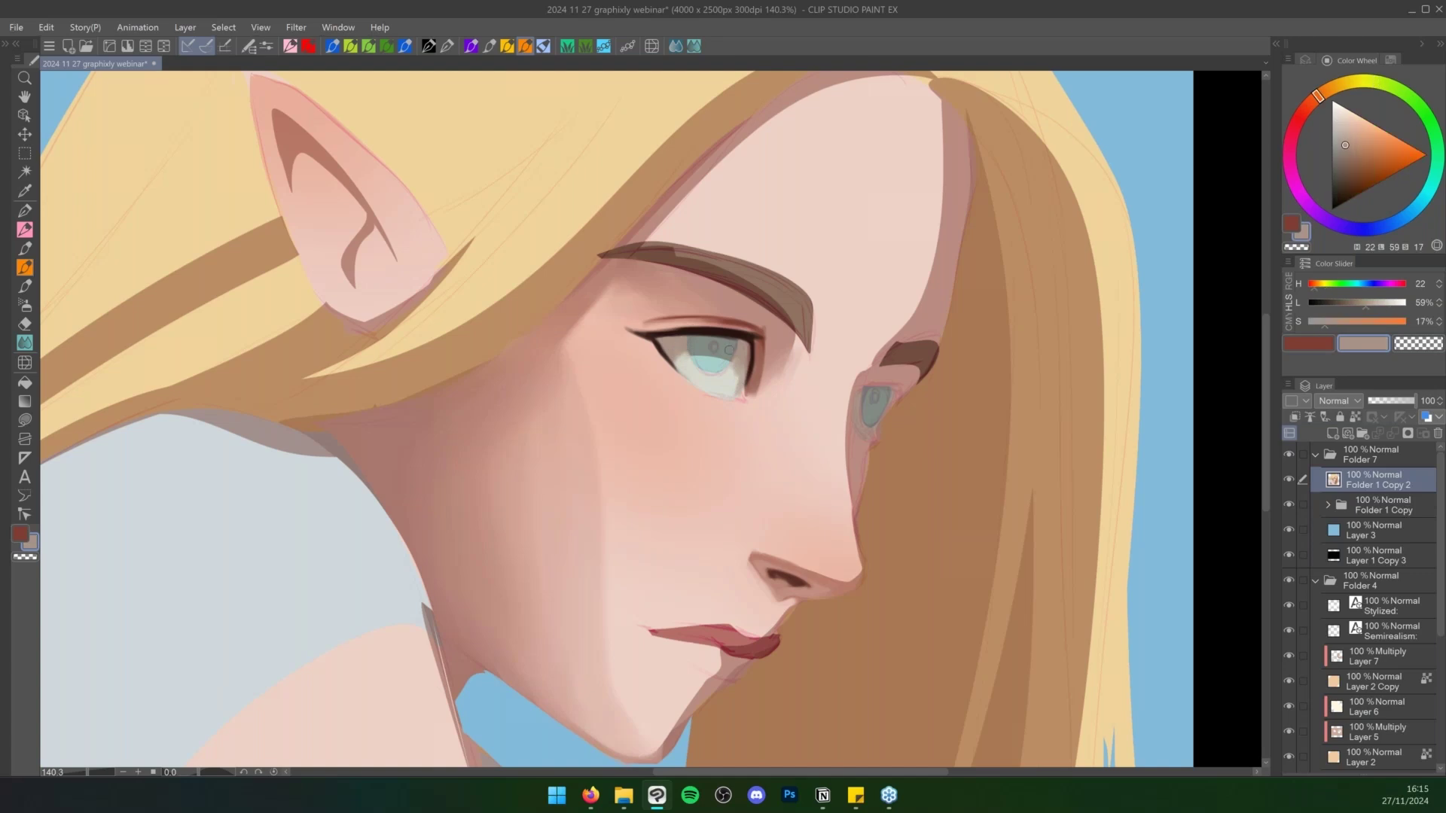
{"action": "left_click", "coordinate": [732, 387], "text": "alt"}
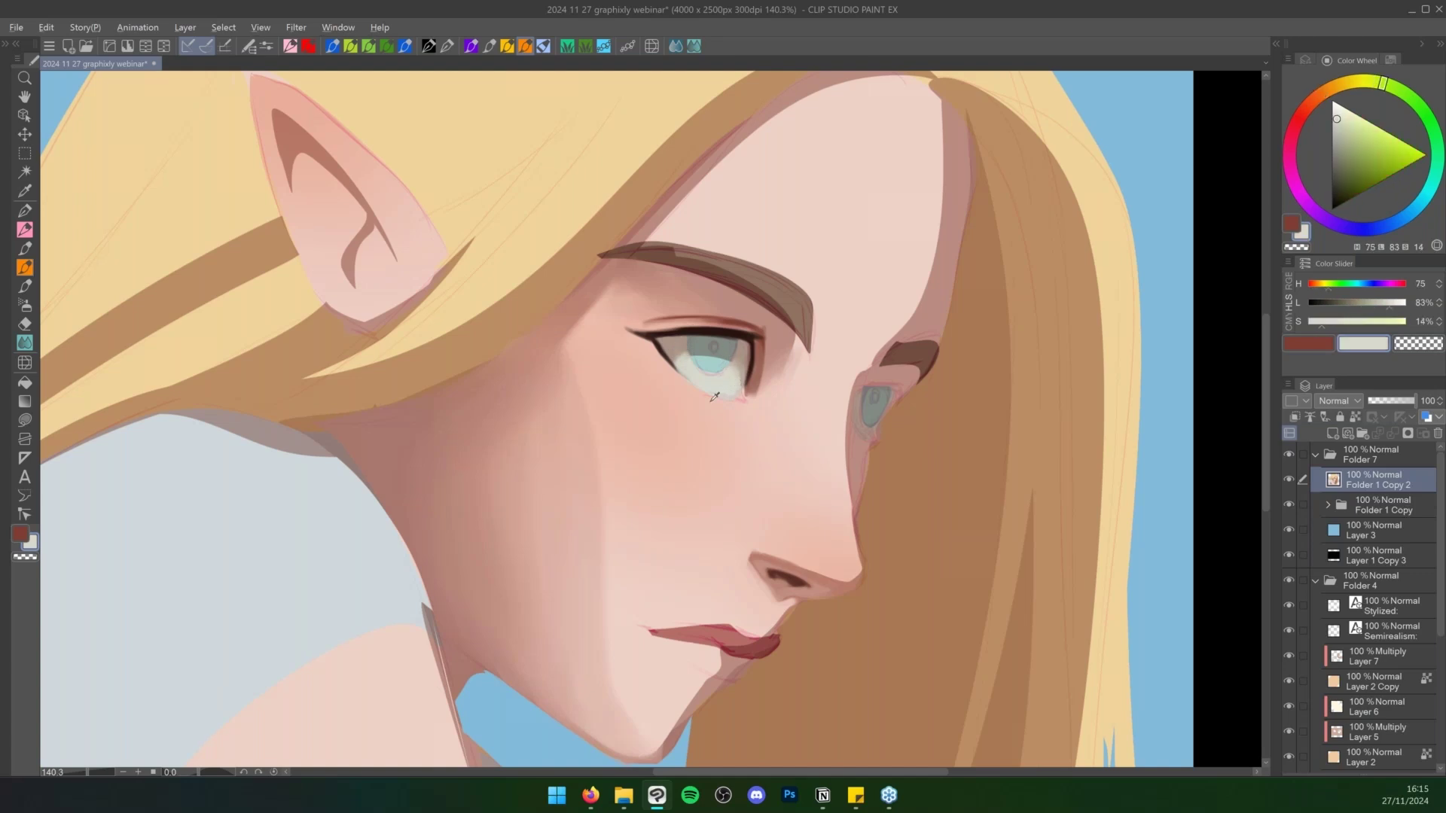
{"action": "left_click", "coordinate": [730, 399], "text": "alt"}
Outline both sides of the near eye's iris in dark green (H 132, L 22%, S 18%)
{"action": "key", "text": "ctrl+space"}
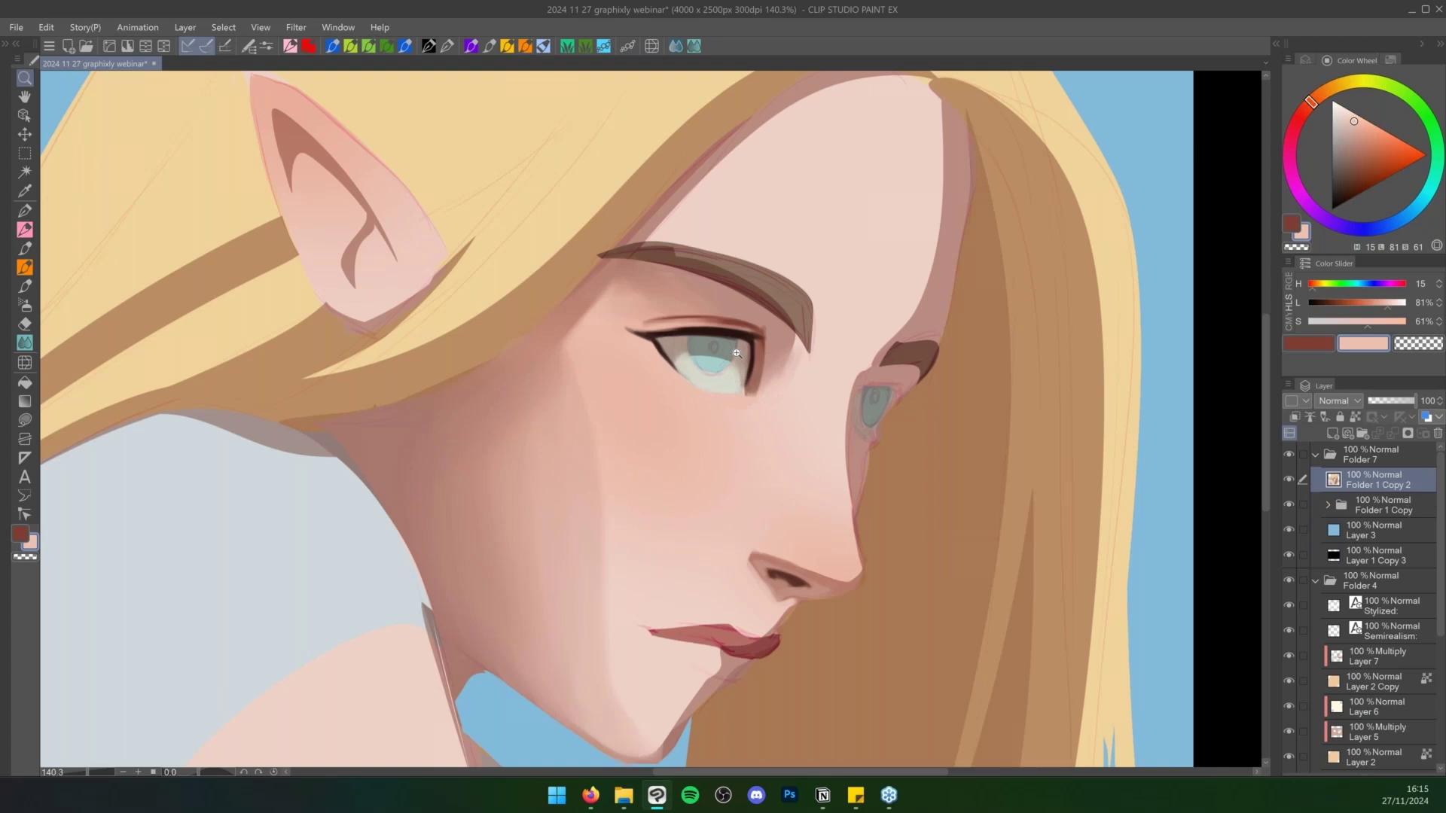
{"action": "left_click_drag", "start_coordinate": [737, 350], "coordinate": [769, 345]}
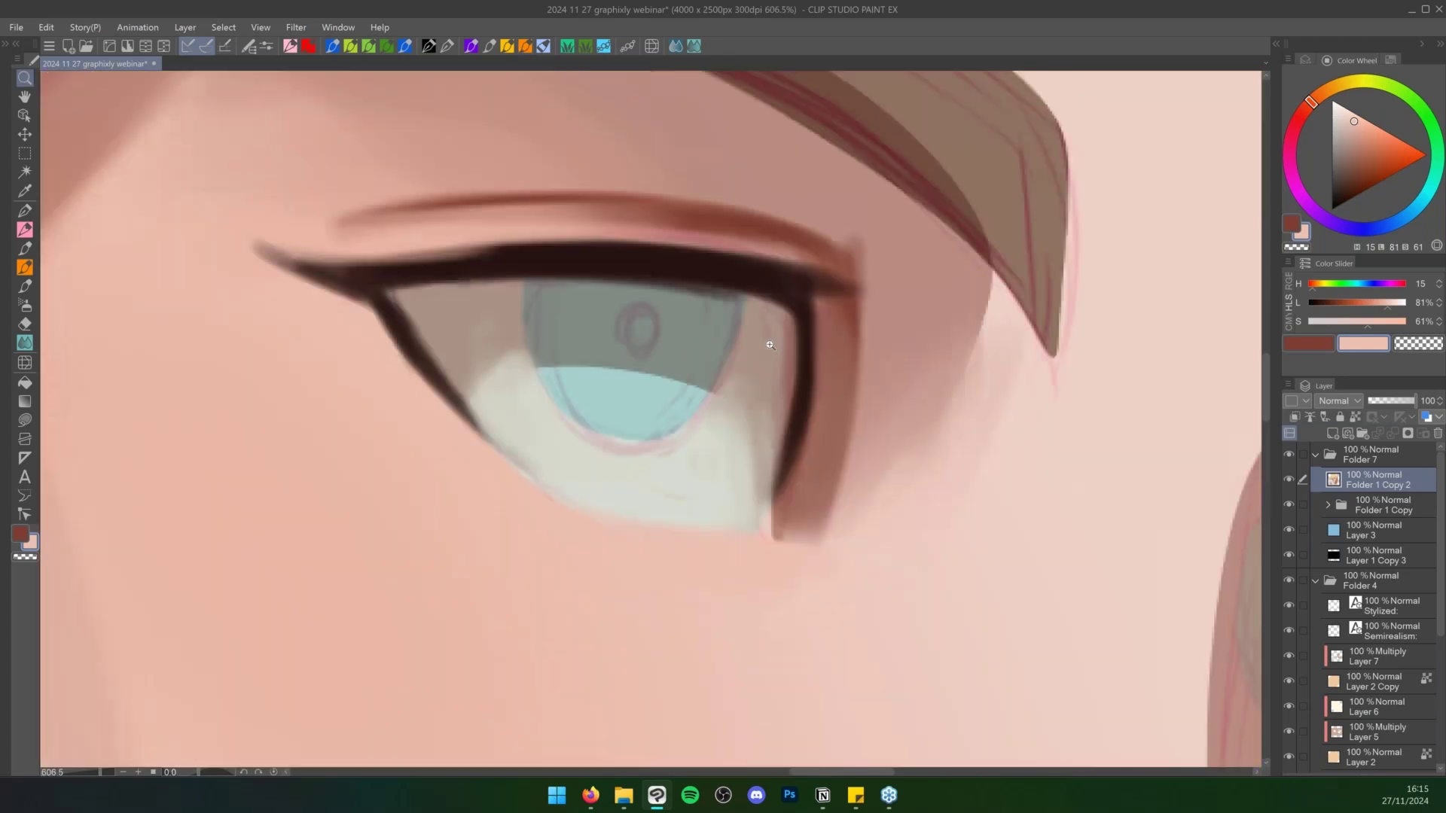
{"action": "left_click", "coordinate": [1434, 133]}
{"action": "left_click", "coordinate": [1339, 186]}
{"action": "mouse_move", "coordinate": [538, 271]}
{"action": "left_mouse_down"}
{"action": "mouse_move", "coordinate": [538, 351]}
{"action": "mouse_move", "coordinate": [579, 424]}
{"action": "left_mouse_up"}
{"action": "mouse_move", "coordinate": [734, 296]}
{"action": "left_mouse_down"}
{"action": "mouse_move", "coordinate": [703, 391]}
{"action": "mouse_move", "coordinate": [715, 365]}
{"action": "mouse_move", "coordinate": [662, 445]}
{"action": "left_mouse_up"}
Paint the near eye's pupil and darken the iris's rim and upper part in deep teal (H 172, L 14%, S 33%)
{"action": "left_click", "coordinate": [1341, 194]}
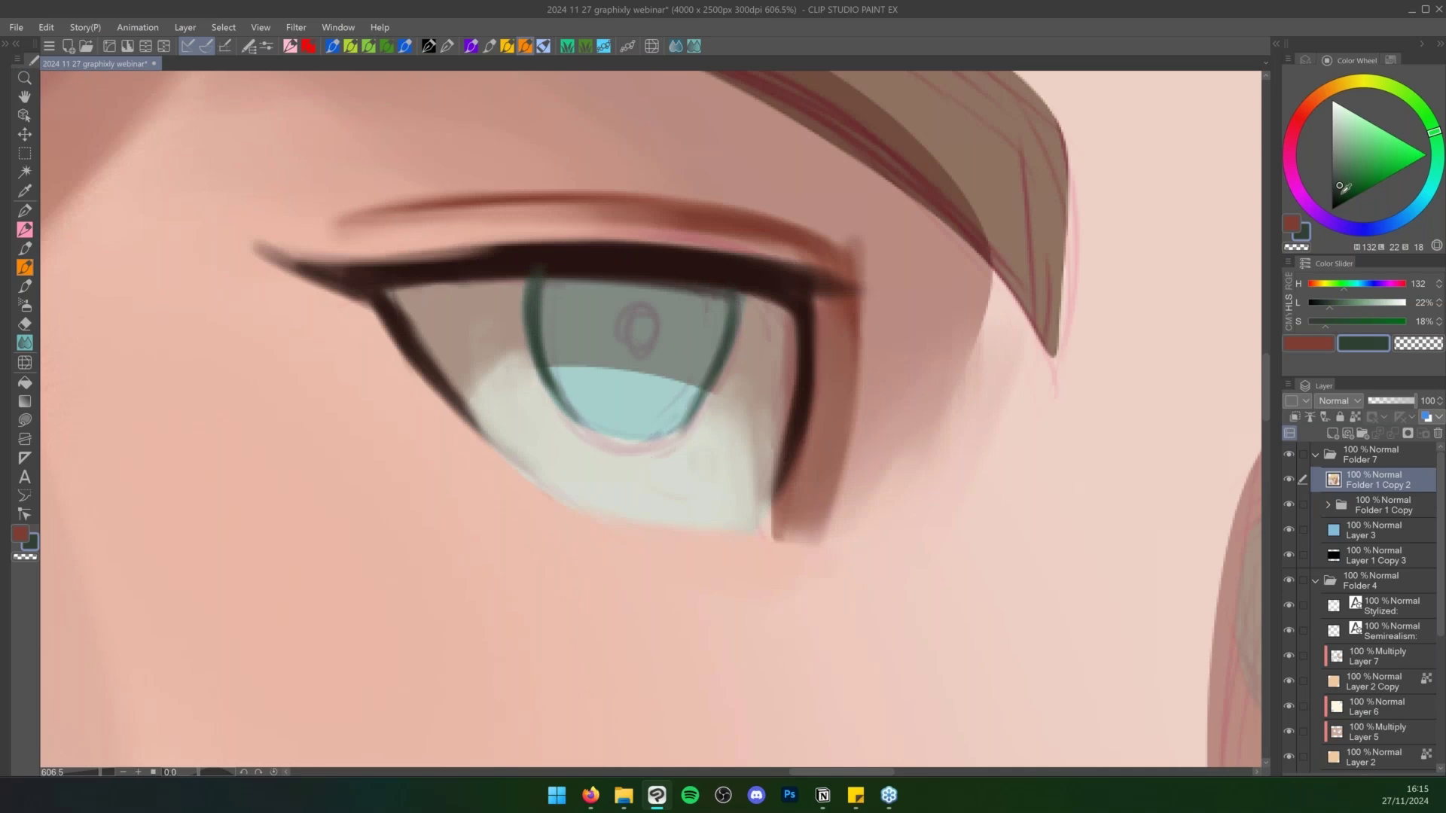
{"action": "left_click", "coordinate": [1430, 182]}
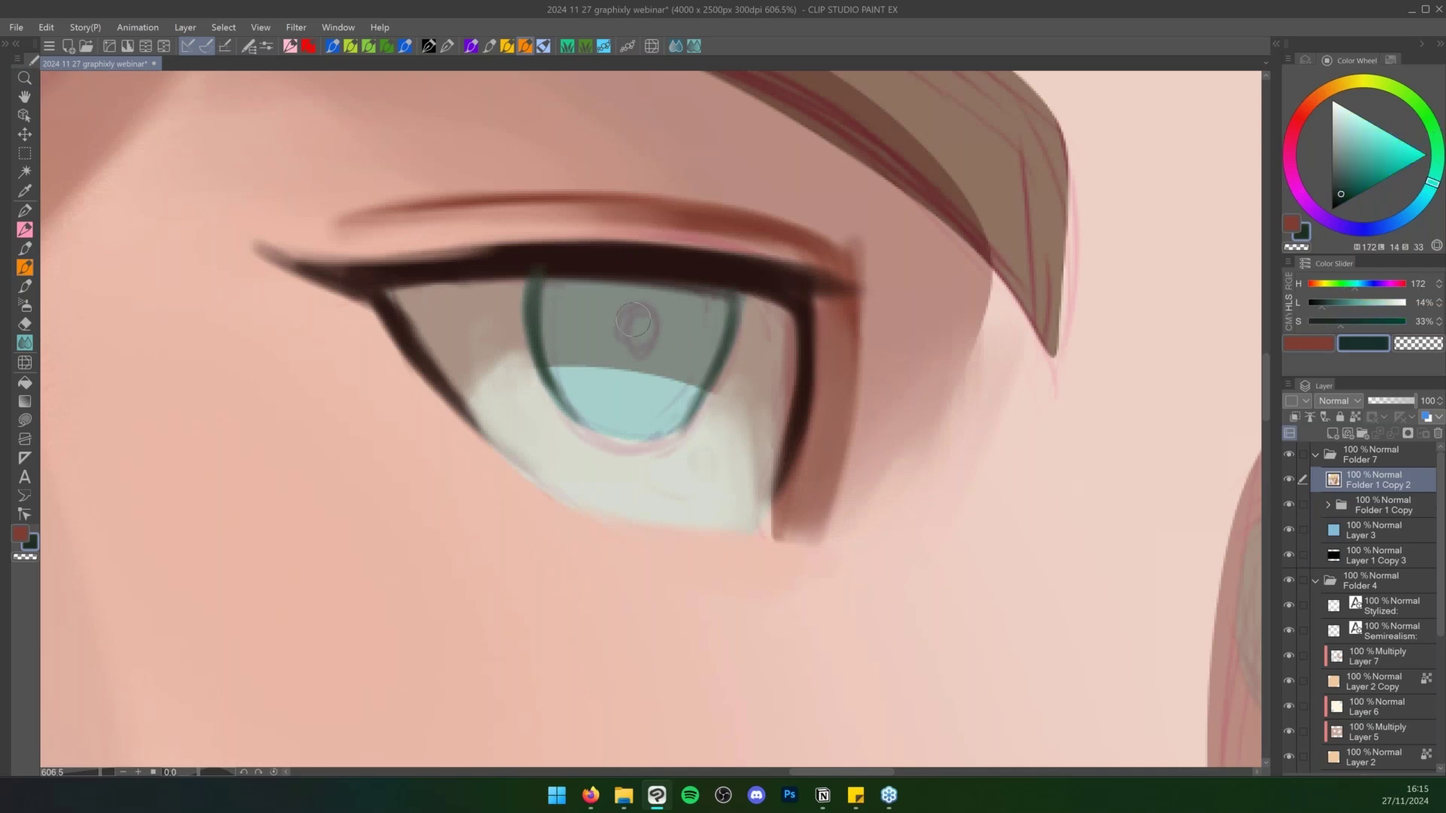
{"action": "left_click_drag", "start_coordinate": [636, 308], "coordinate": [644, 340]}
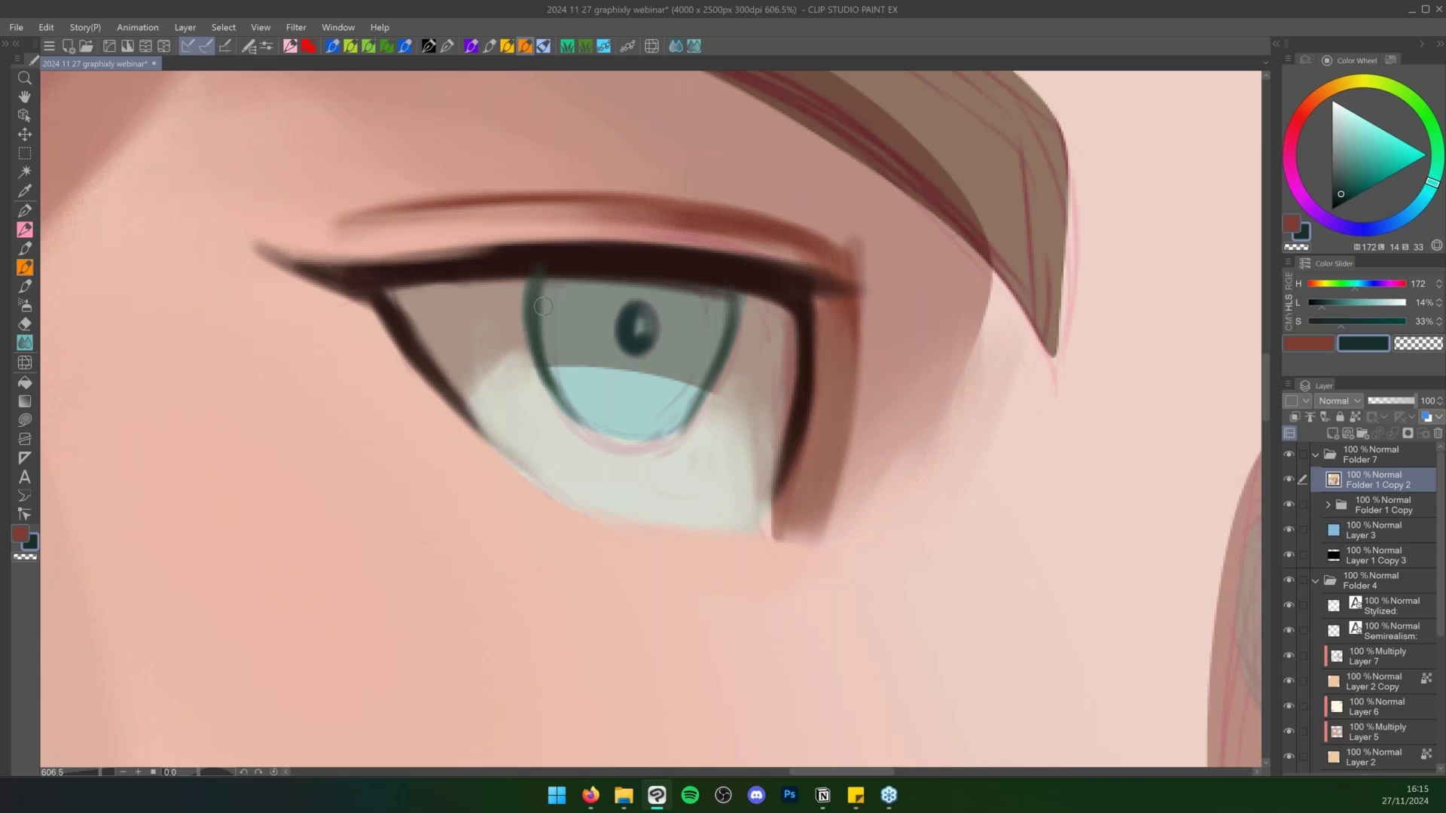
{"action": "mouse_move", "coordinate": [536, 280]}
{"action": "left_mouse_down"}
{"action": "mouse_move", "coordinate": [541, 348]}
{"action": "mouse_move", "coordinate": [591, 431]}
{"action": "left_mouse_up"}
{"action": "mouse_move", "coordinate": [551, 357]}
{"action": "left_mouse_down"}
{"action": "mouse_move", "coordinate": [558, 292]}
{"action": "mouse_move", "coordinate": [606, 275]}
{"action": "mouse_move", "coordinate": [549, 286]}
{"action": "mouse_move", "coordinate": [682, 290]}
{"action": "mouse_move", "coordinate": [721, 327]}
{"action": "mouse_move", "coordinate": [712, 352]}
{"action": "left_mouse_up"}
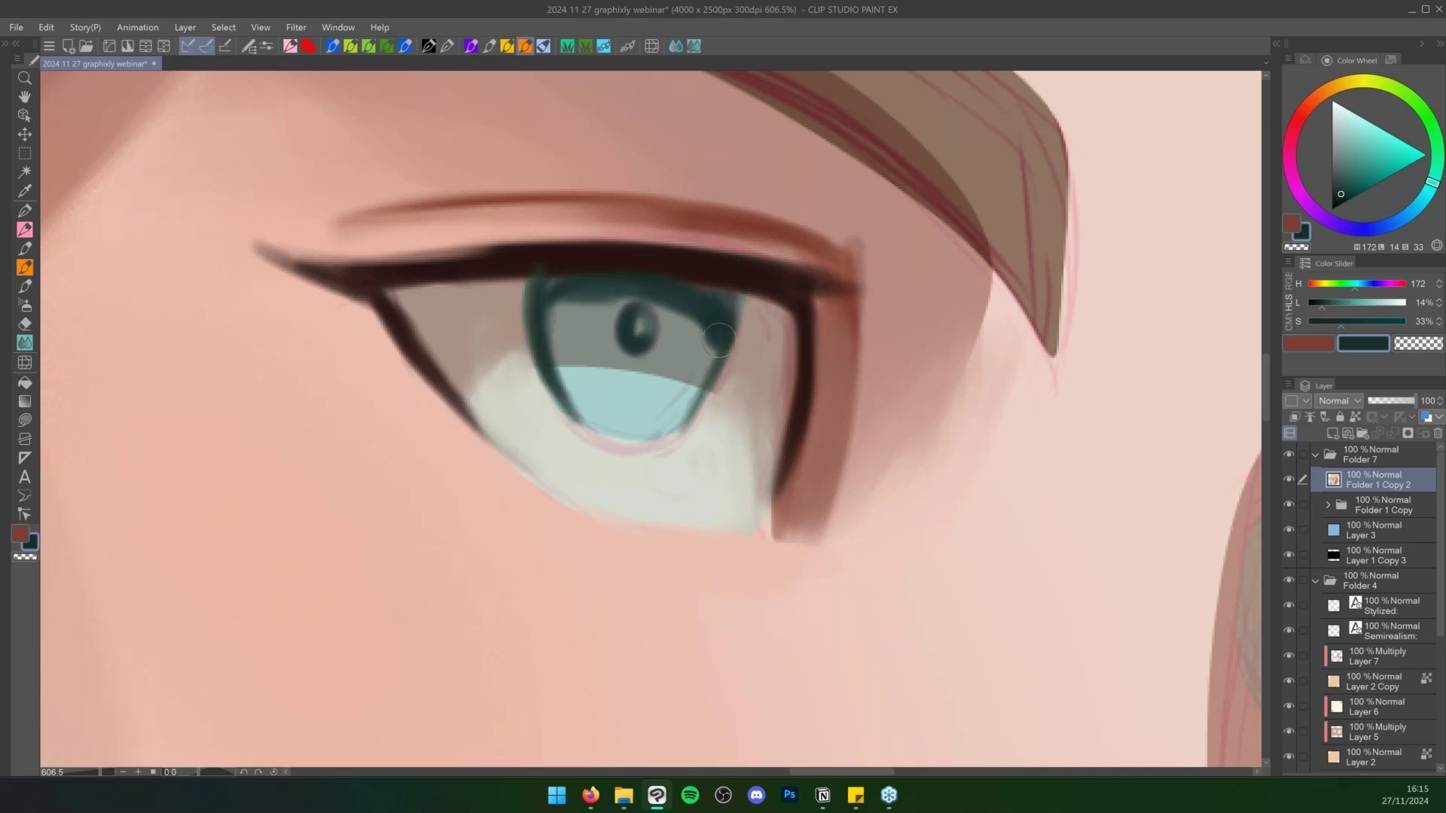
{"action": "left_click_drag", "start_coordinate": [729, 301], "coordinate": [689, 407]}
{"action": "left_click_drag", "start_coordinate": [573, 285], "coordinate": [561, 372]}
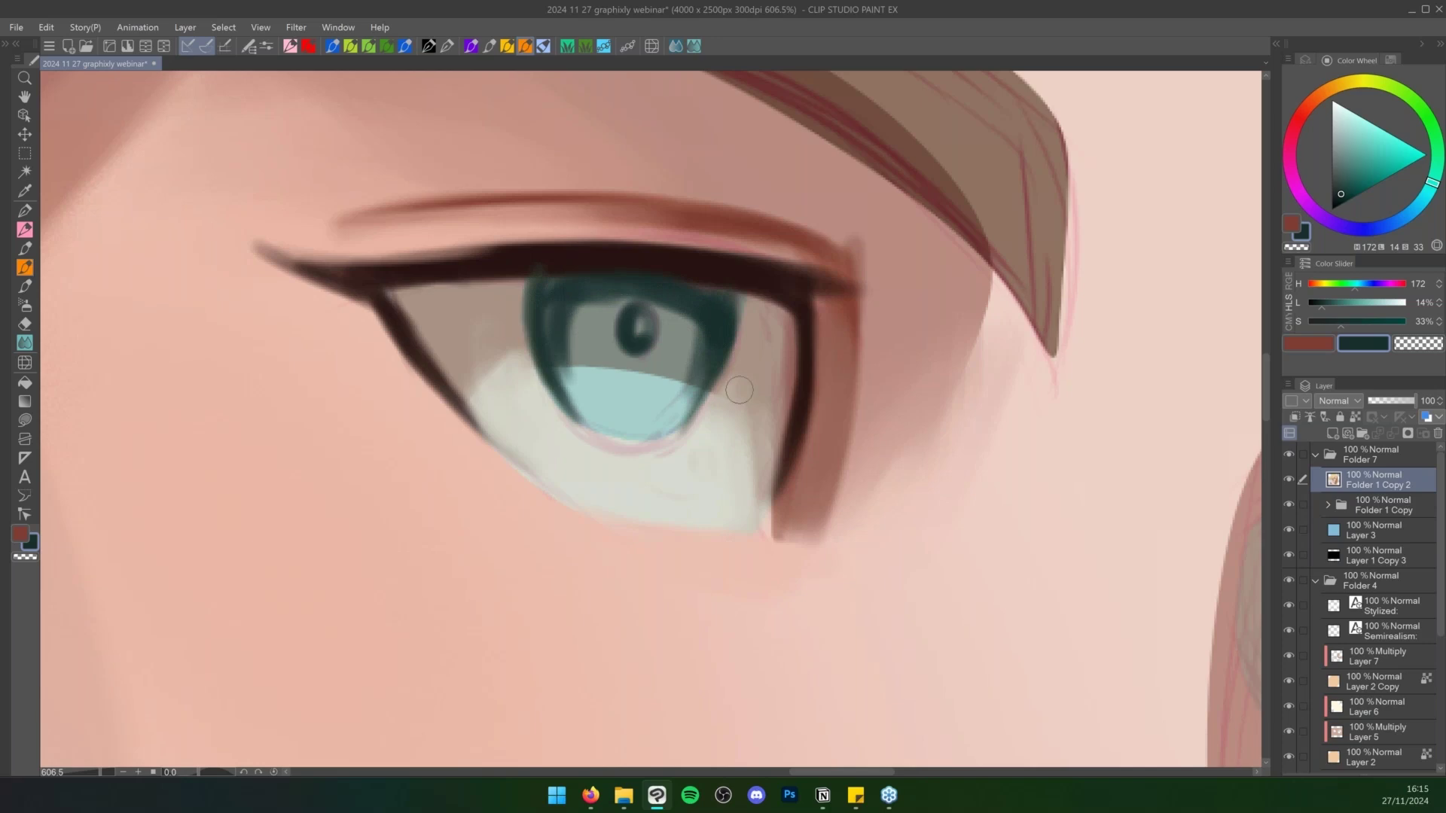
Refine the near eye's lower lid edge with skin tones sampled around the eye
{"action": "key", "text": "ctrl+space"}
{"action": "left_click_drag", "start_coordinate": [827, 418], "coordinate": [753, 441]}
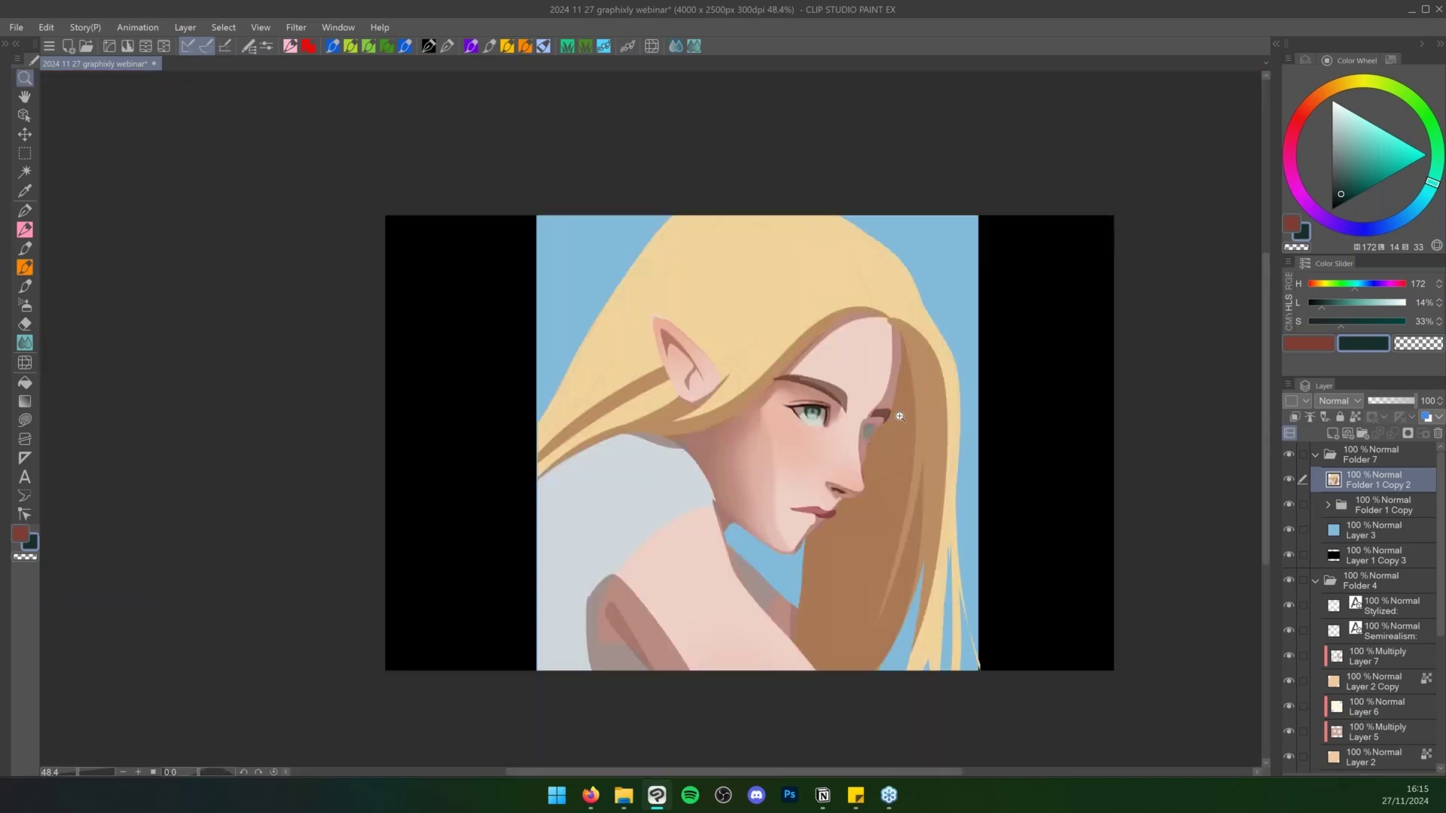
{"action": "left_click_drag", "start_coordinate": [835, 422], "coordinate": [854, 418]}
{"action": "key", "text": "space"}
{"action": "left_click_drag", "start_coordinate": [896, 466], "coordinate": [781, 399]}
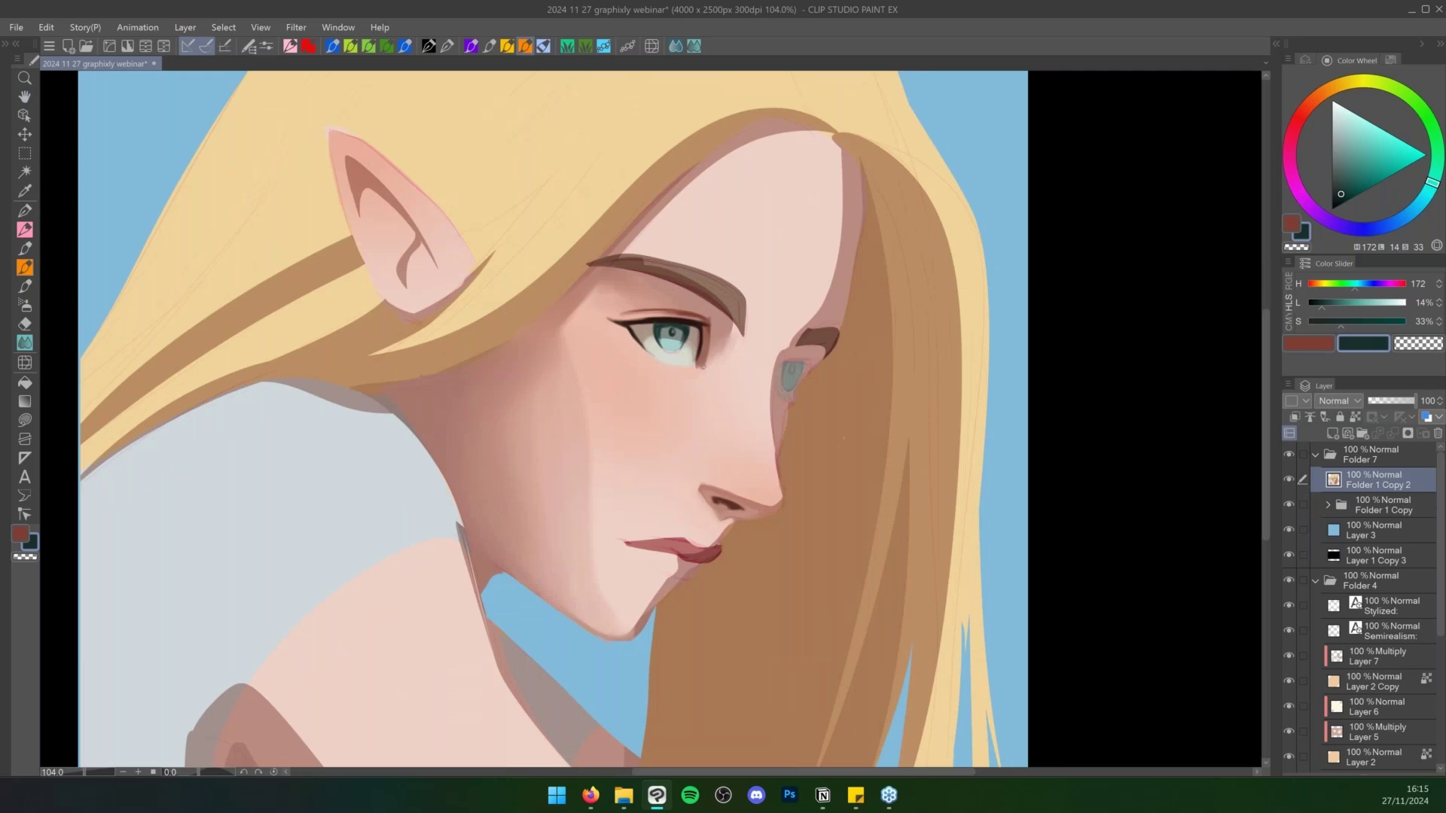
{"action": "left_click", "coordinate": [709, 338], "text": "alt"}
{"action": "mouse_move", "coordinate": [624, 327]}
{"action": "left_mouse_down"}
{"action": "mouse_move", "coordinate": [677, 370]}
{"action": "mouse_move", "coordinate": [636, 349]}
{"action": "mouse_move", "coordinate": [660, 367]}
{"action": "left_mouse_up"}
{"action": "left_click", "coordinate": [649, 368]}
{"action": "left_click", "coordinate": [640, 363], "text": "alt"}
{"action": "left_click", "coordinate": [649, 376], "text": "alt"}
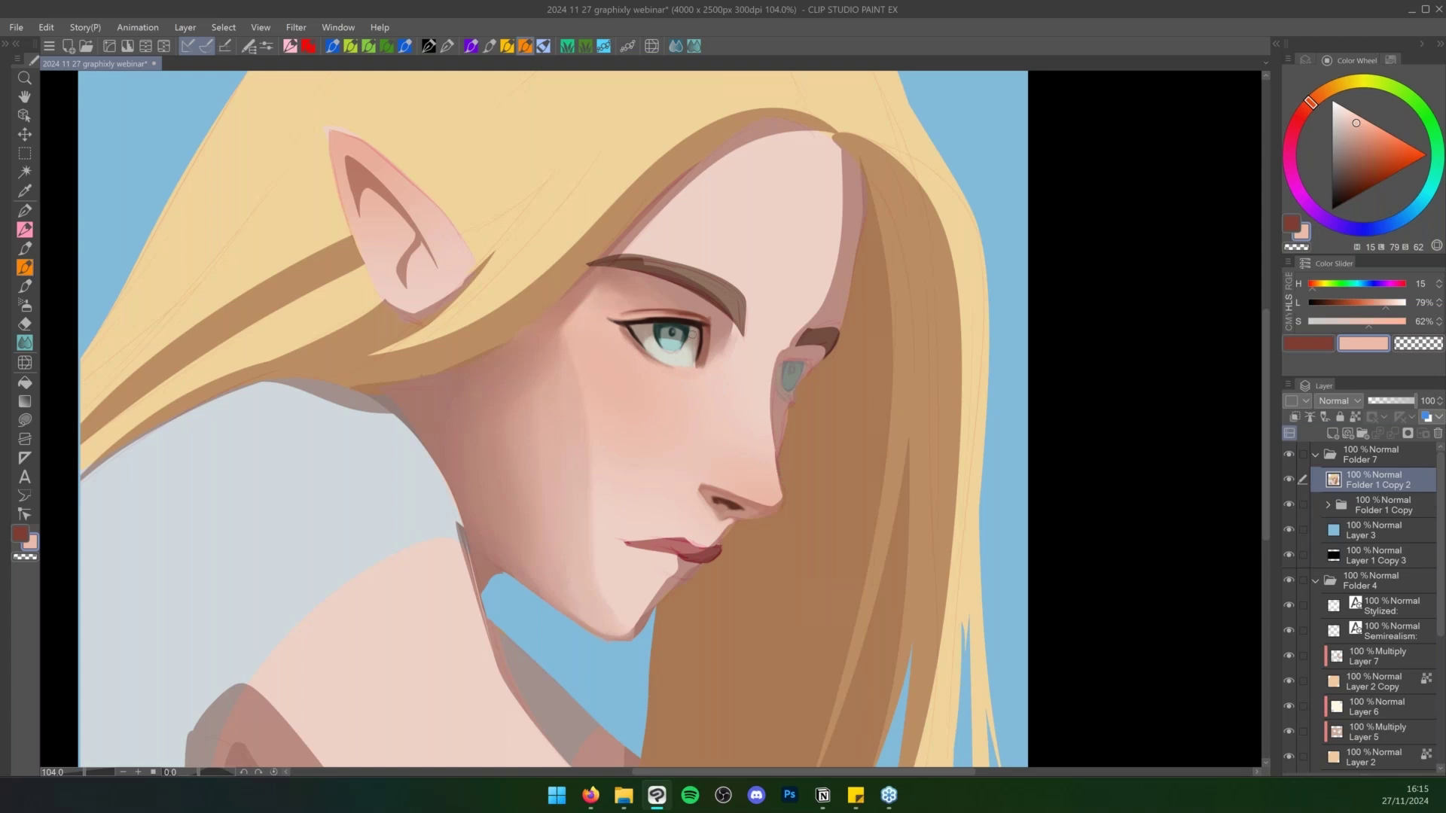
Refine the near eye's inner corner with sampled dark brown (H 8, L 12%, S 39%), shadow beige and eye-white tones
{"action": "left_click", "coordinate": [693, 332], "text": "alt"}
{"action": "left_click", "coordinate": [693, 340], "text": "alt"}
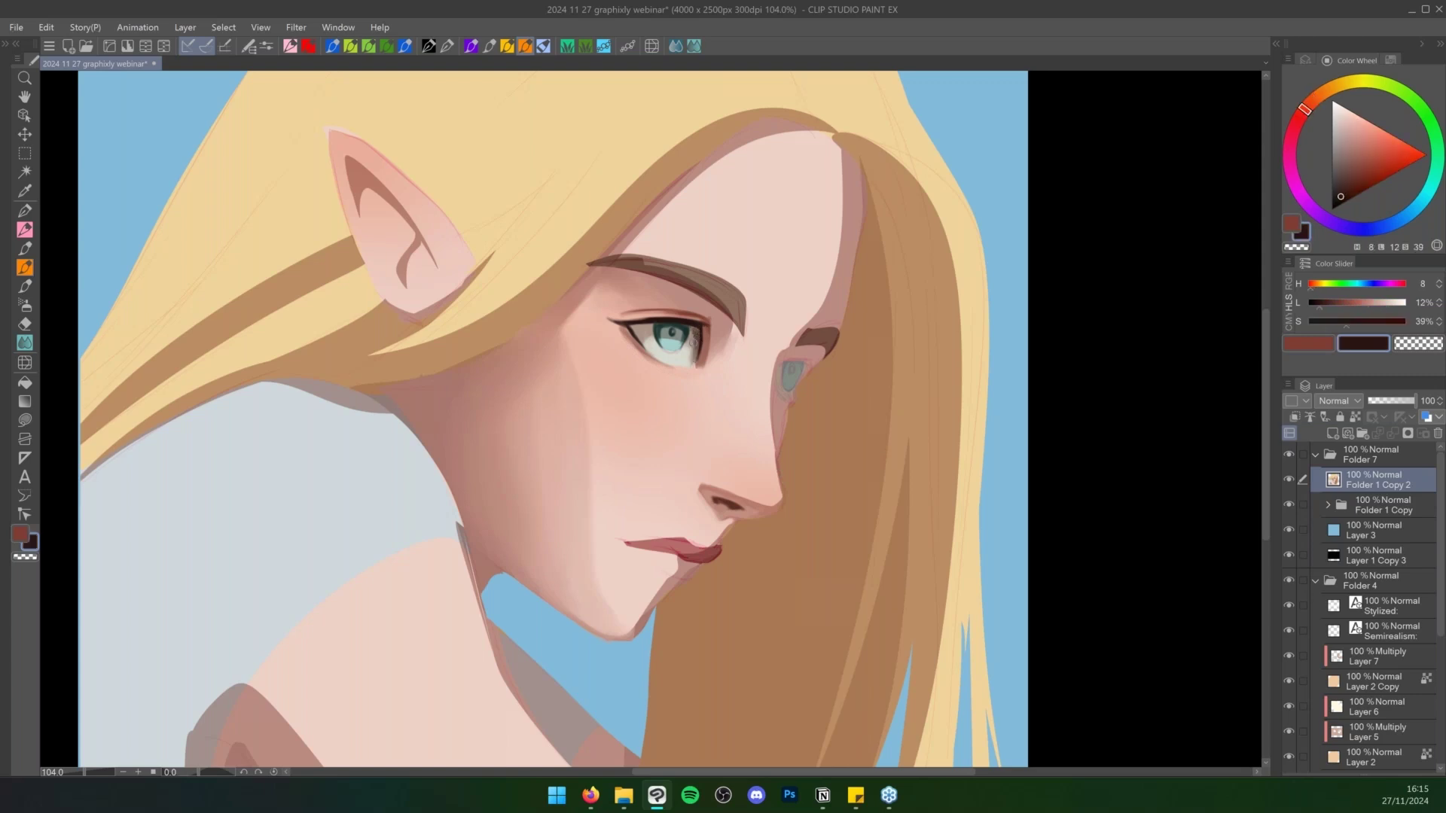
{"action": "left_click", "coordinate": [697, 329], "text": "alt"}
{"action": "left_click", "coordinate": [689, 361], "text": "alt"}
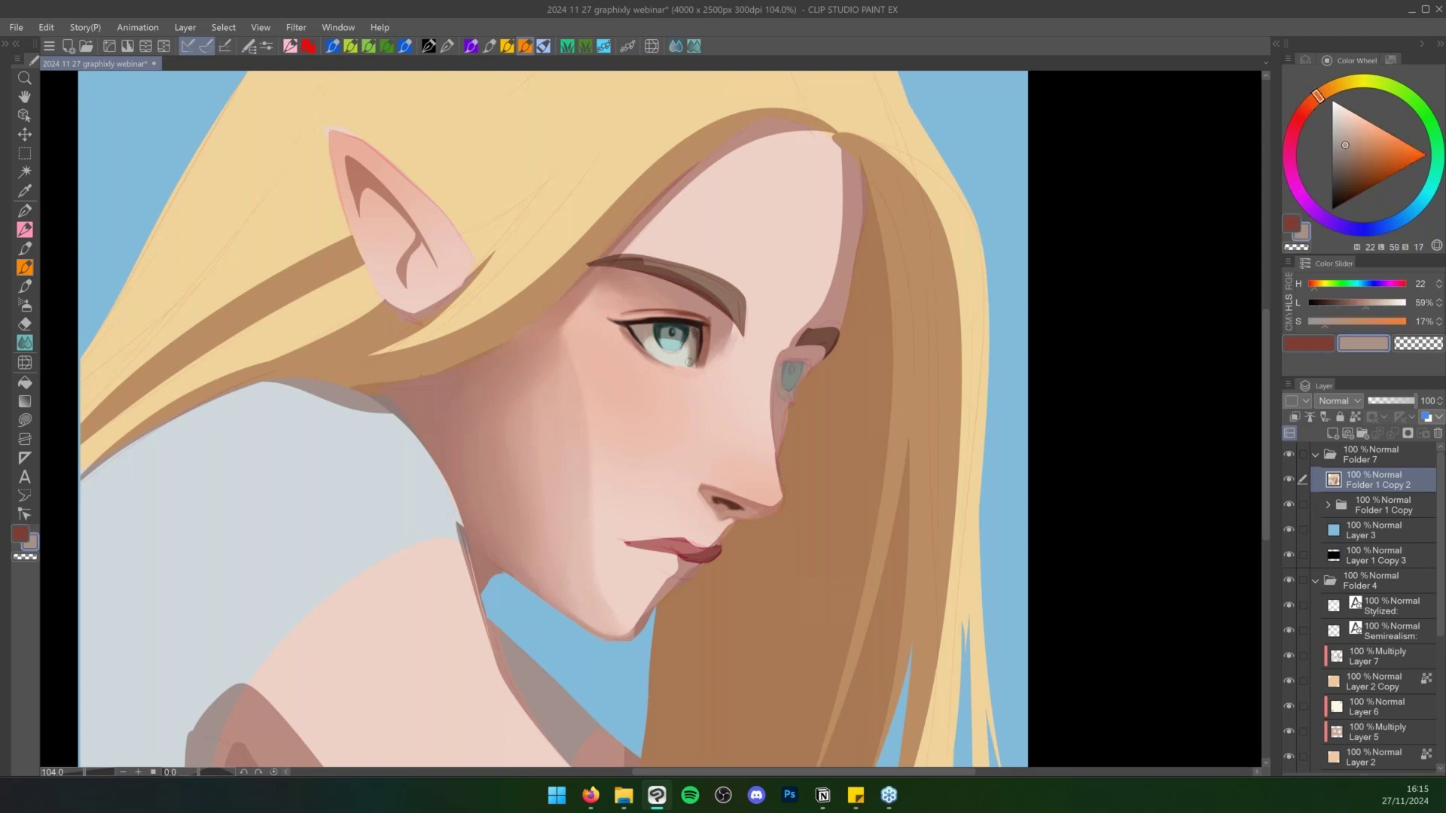
{"action": "left_click", "coordinate": [689, 354], "text": "alt"}
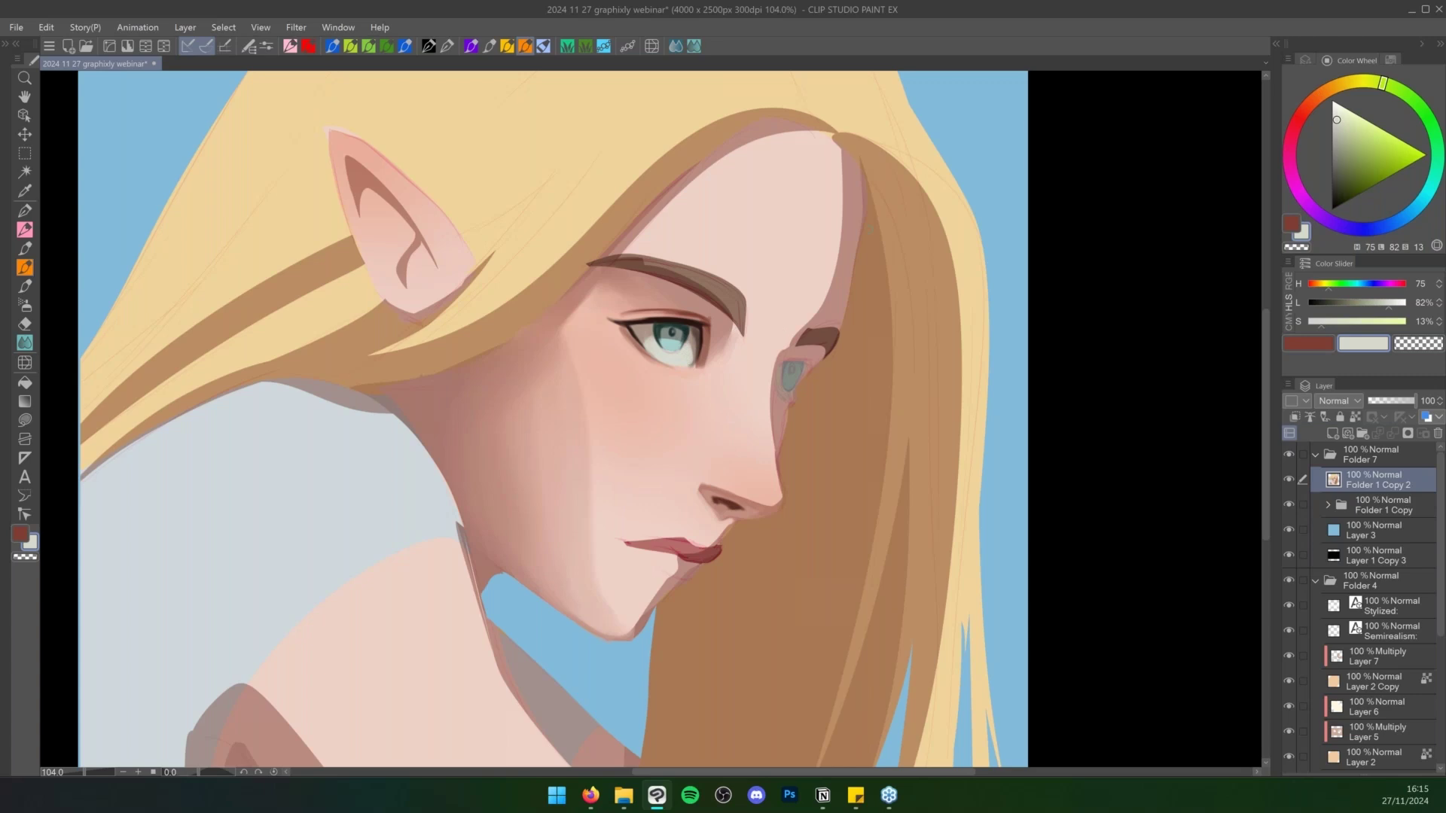
Deepen the shading inside the near eye's iris with dark teal tones sampled from the eye (H 170, L 18%, S 25%)
{"action": "left_click", "coordinate": [664, 322], "text": "alt"}
{"action": "left_click", "coordinate": [662, 324], "text": "alt"}
{"action": "mouse_move", "coordinate": [664, 332]}
{"action": "left_mouse_down"}
{"action": "mouse_move", "coordinate": [673, 348]}
{"action": "mouse_move", "coordinate": [684, 336]}
{"action": "left_mouse_up"}
{"action": "left_click", "coordinate": [690, 336], "text": "alt"}
{"action": "left_click", "coordinate": [674, 336], "text": "alt"}
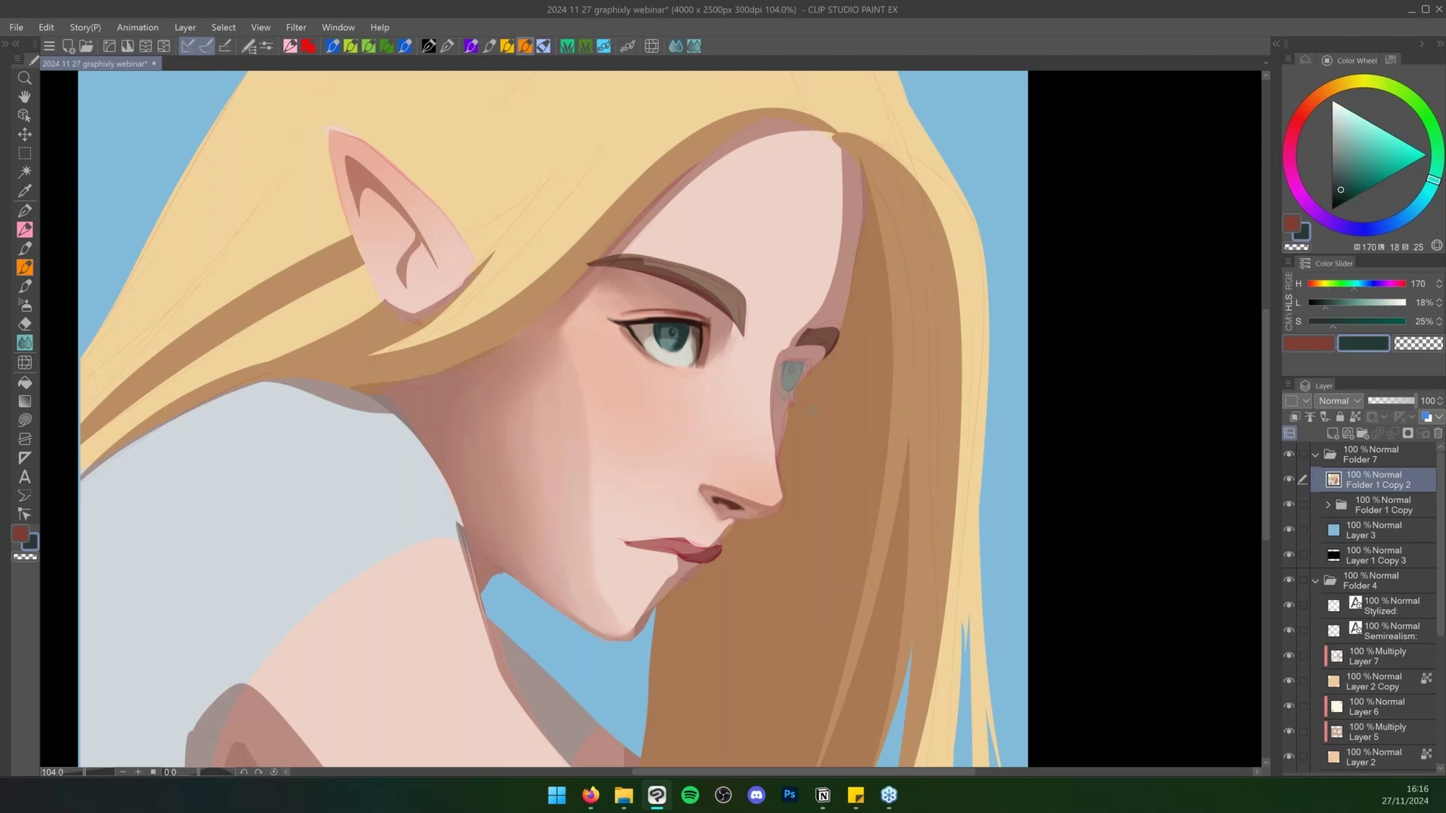
Trim the lower lip near the mouth corner with light skin tone and redraw the mouth line in deep red (H 3, L 23%, S 49%)
{"action": "left_click", "coordinate": [651, 553], "text": "alt"}
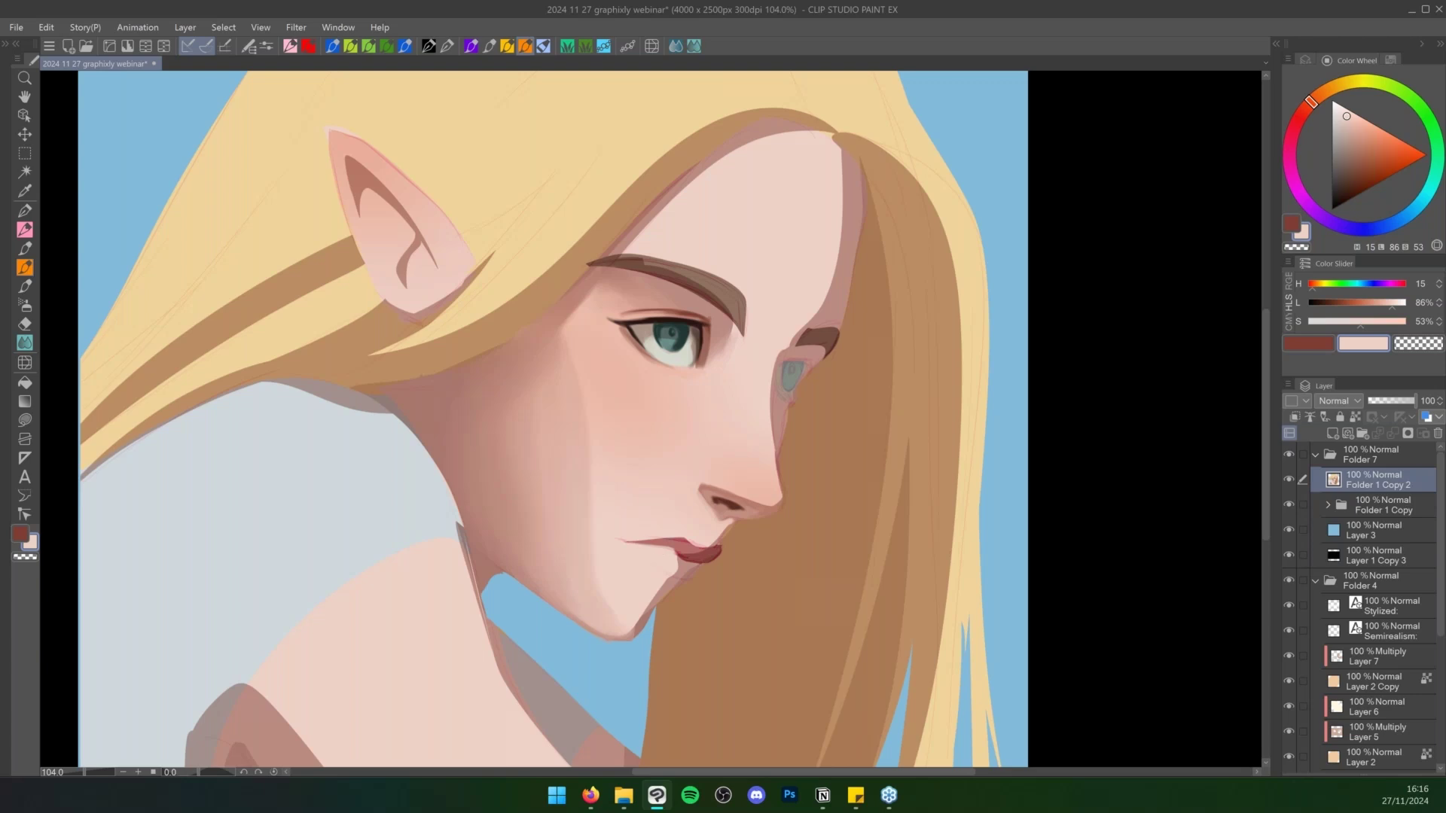
{"action": "left_click", "coordinate": [684, 541], "text": "alt"}
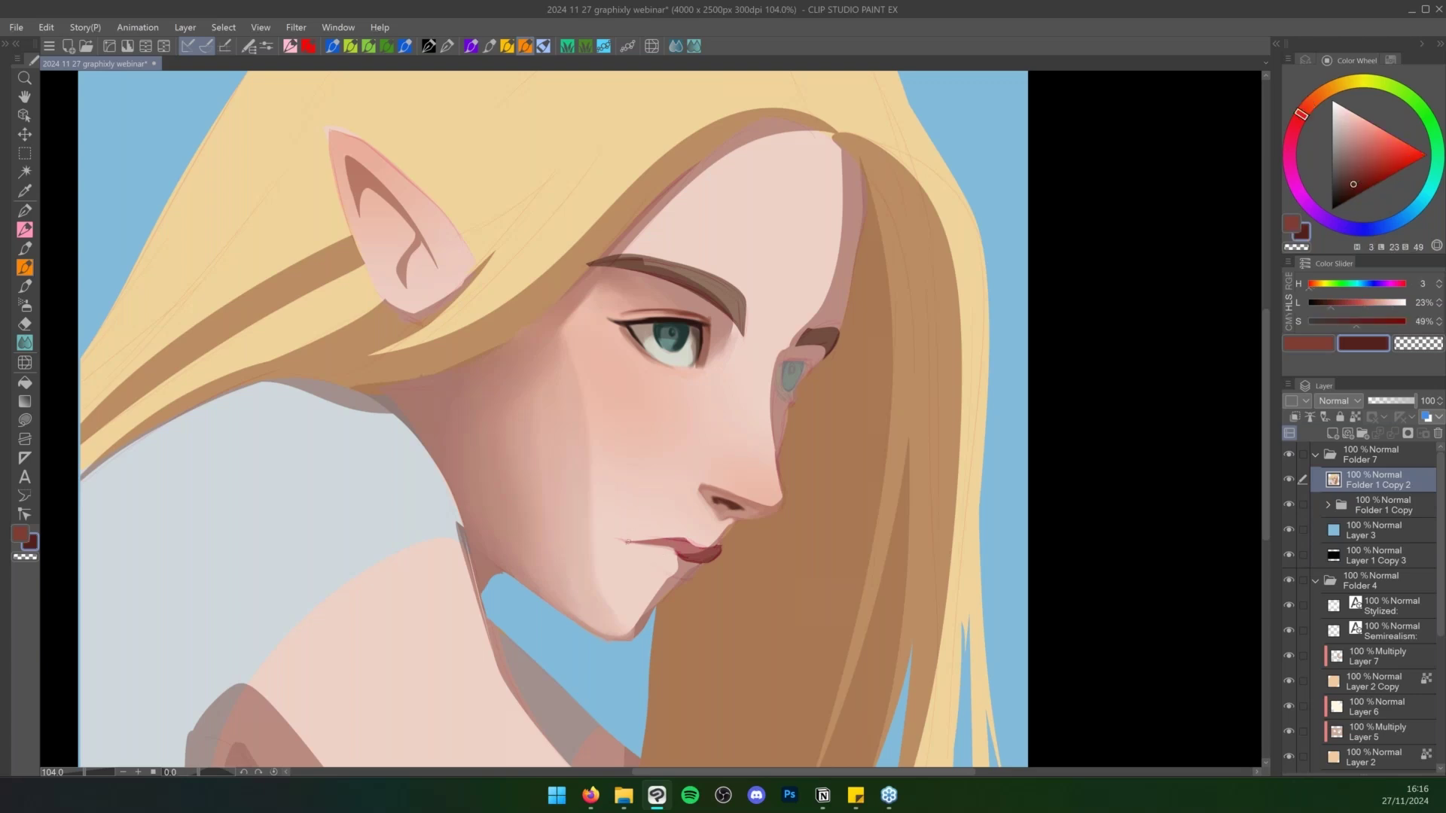
{"action": "left_click_drag", "start_coordinate": [623, 541], "coordinate": [661, 552]}
{"action": "key", "text": "j"}
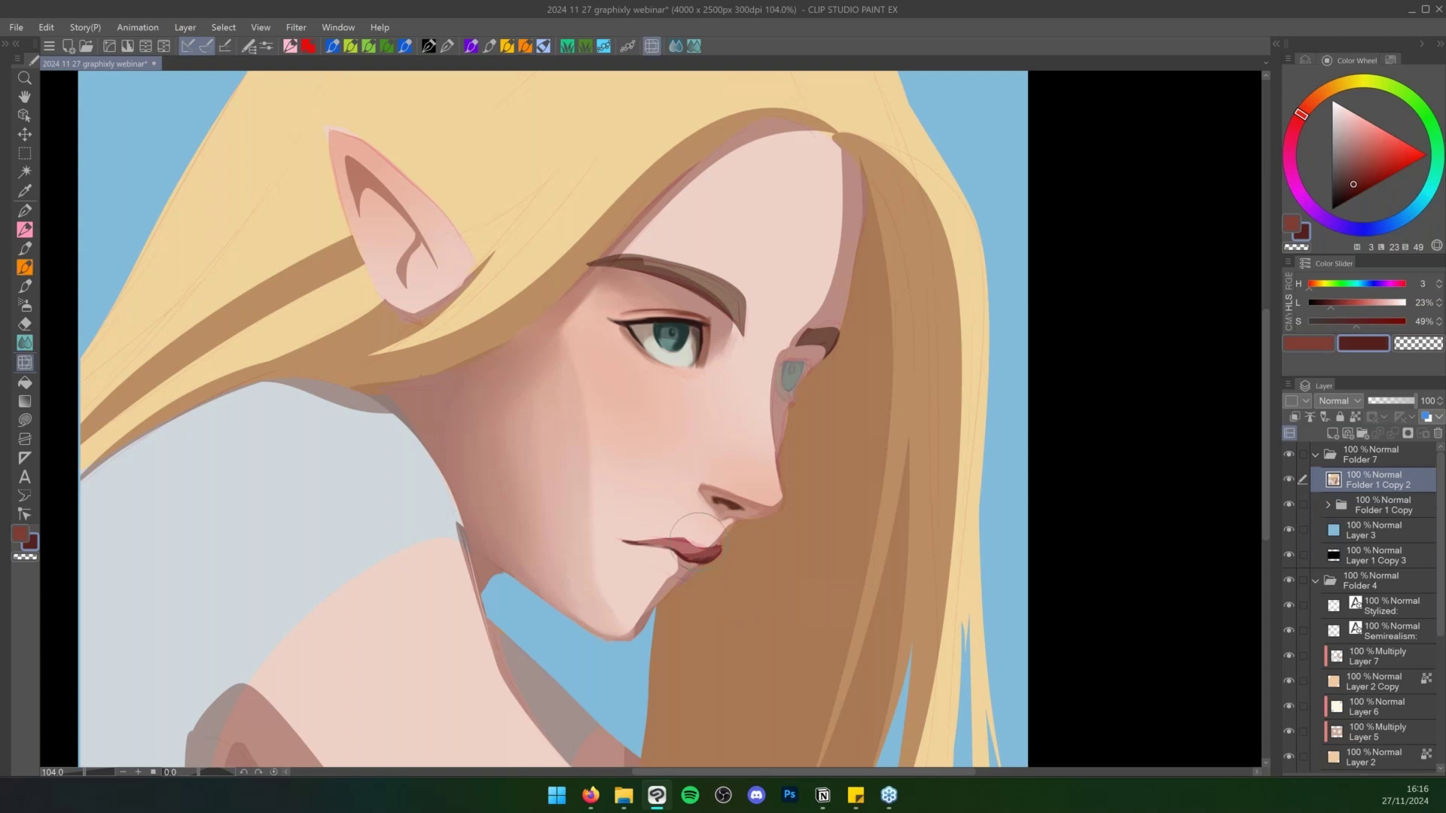
Check the mouth's alignment with a turquoise centre line (H 166, L 50%, S 100%) drawn on a temporary layer, and delete that layer
{"action": "key", "text": "ctrl+shift+n"}
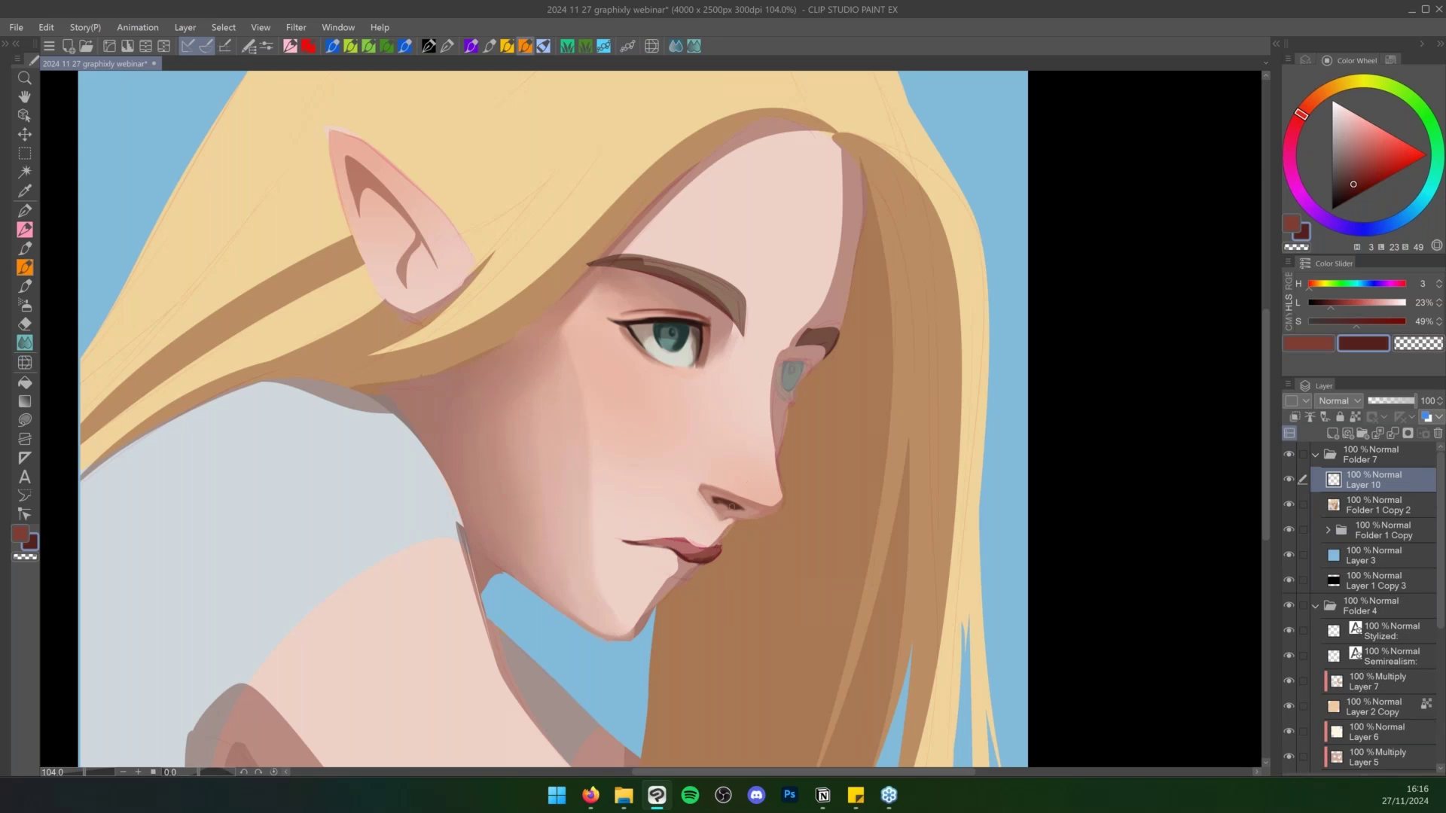
{"action": "left_click", "coordinate": [1426, 155]}
{"action": "left_click", "coordinate": [1435, 176]}
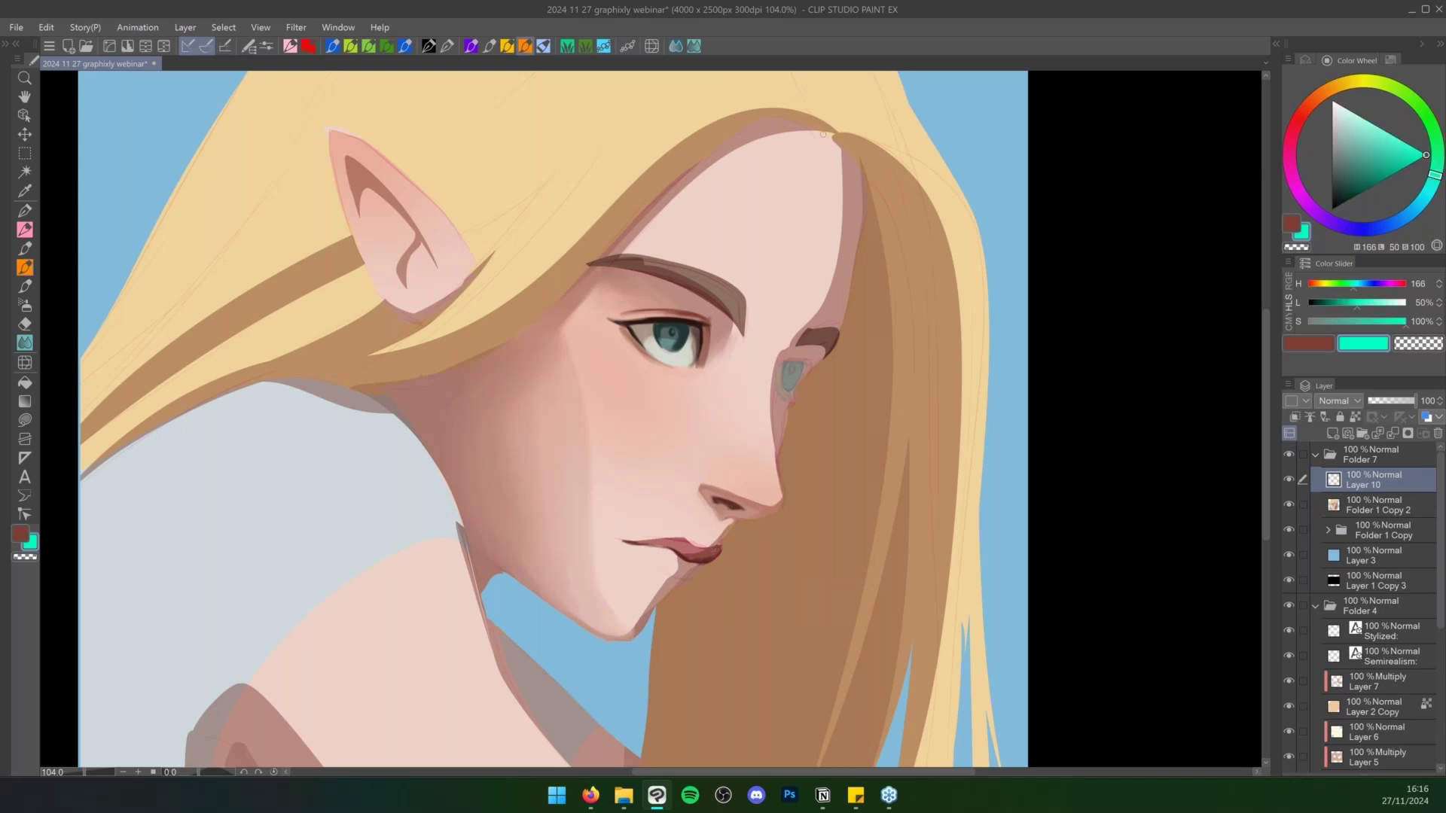
{"action": "mouse_move", "coordinate": [823, 135]}
{"action": "left_mouse_down"}
{"action": "mouse_move", "coordinate": [788, 280]}
{"action": "mouse_move", "coordinate": [676, 581]}
{"action": "mouse_move", "coordinate": [623, 670]}
{"action": "left_mouse_up"}
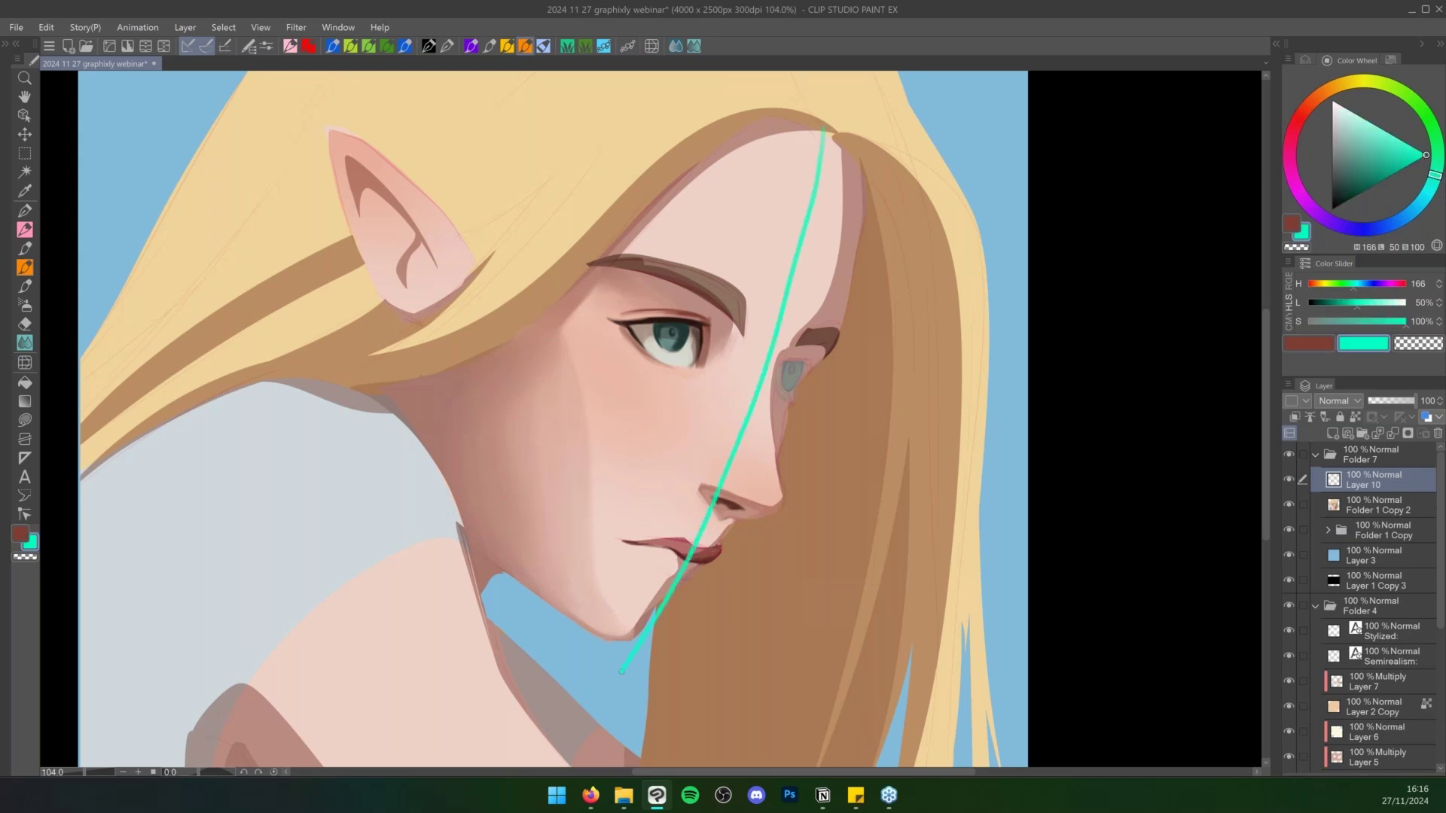
{"action": "mouse_move", "coordinate": [700, 545]}
{"action": "left_mouse_down"}
{"action": "mouse_move", "coordinate": [715, 538]}
{"action": "mouse_move", "coordinate": [699, 567]}
{"action": "left_mouse_up"}
{"action": "key", "text": "ctrl+Delete"}
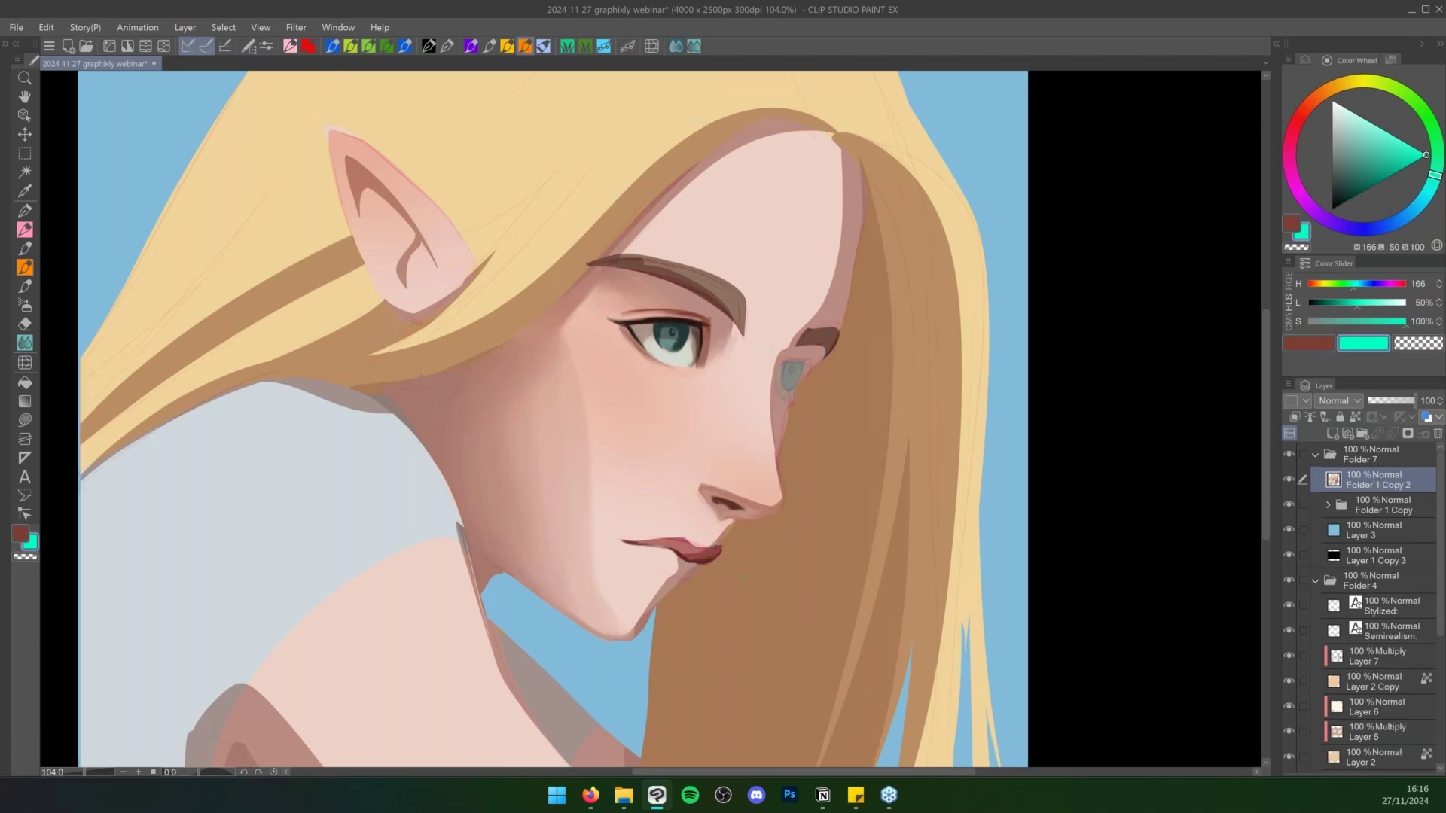
Shift the lips slightly toward the front of the face with Liquify at strength 57
{"action": "key", "text": "j"}
{"action": "left_click", "coordinate": [11, 46]}
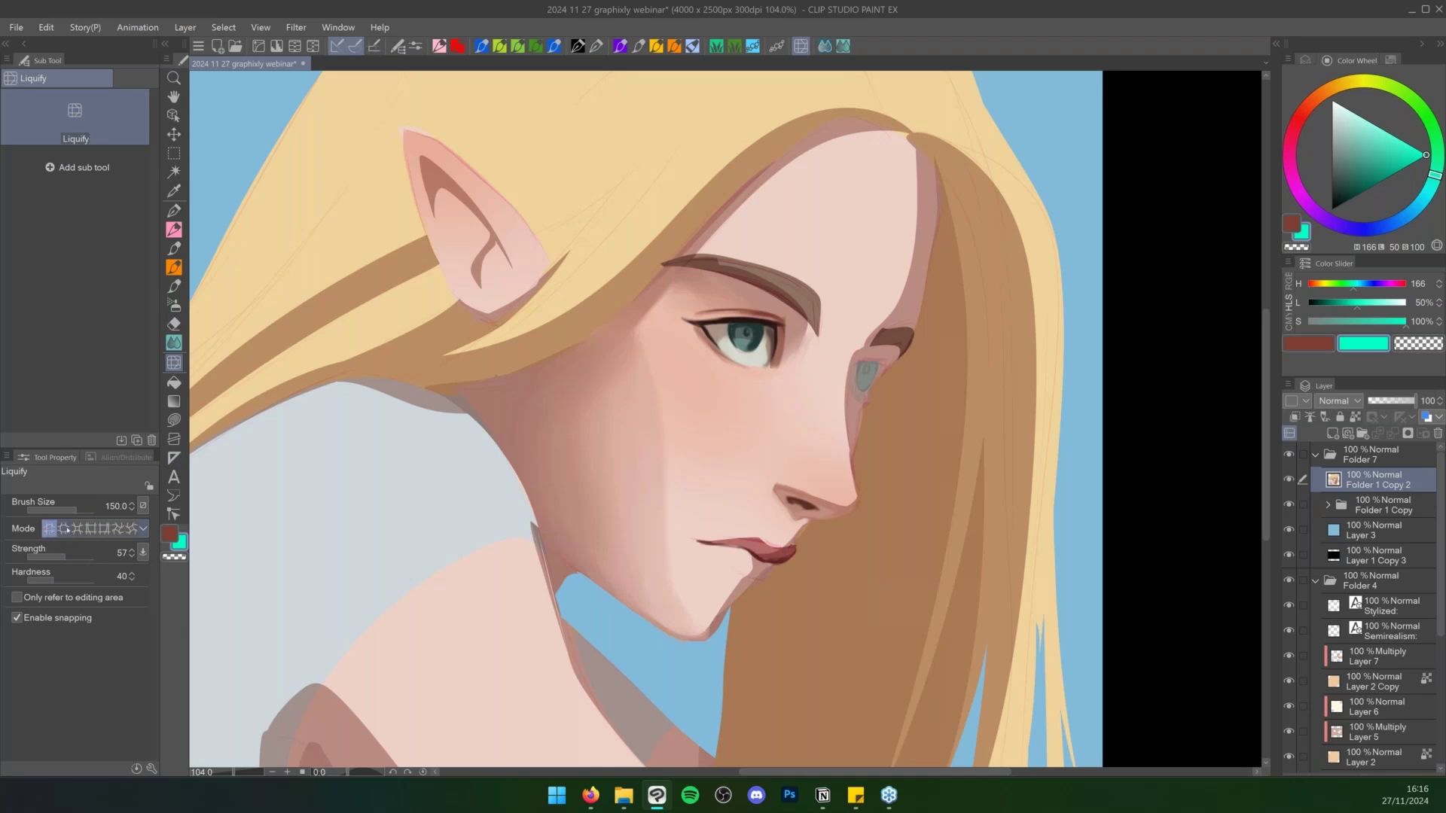
{"action": "key", "text": "bracketright"}
{"action": "key", "text": "bracketright"}
{"action": "left_click_drag", "start_coordinate": [753, 542], "coordinate": [803, 555]}
Push the chin slightly forward with Liquify at brush size 400
{"action": "key", "text": "bracketleft"}
{"action": "key", "text": "bracketleft"}
{"action": "key", "text": "bracketleft"}
{"action": "key", "text": "bracketleft"}
{"action": "key", "text": "bracketleft"}
{"action": "key", "text": "bracketleft"}
{"action": "key", "text": "bracketright"}
{"action": "key", "text": "bracketright"}
{"action": "key", "text": "bracketright"}
{"action": "key", "text": "bracketright"}
{"action": "key", "text": "bracketright"}
{"action": "key", "text": "bracketright"}
{"action": "key", "text": "bracketright"}
{"action": "key", "text": "bracketright"}
{"action": "key", "text": "bracketright"}
{"action": "mouse_move", "coordinate": [707, 652]}
{"action": "left_mouse_down"}
{"action": "mouse_move", "coordinate": [682, 633]}
{"action": "mouse_move", "coordinate": [716, 652]}
{"action": "left_mouse_up"}
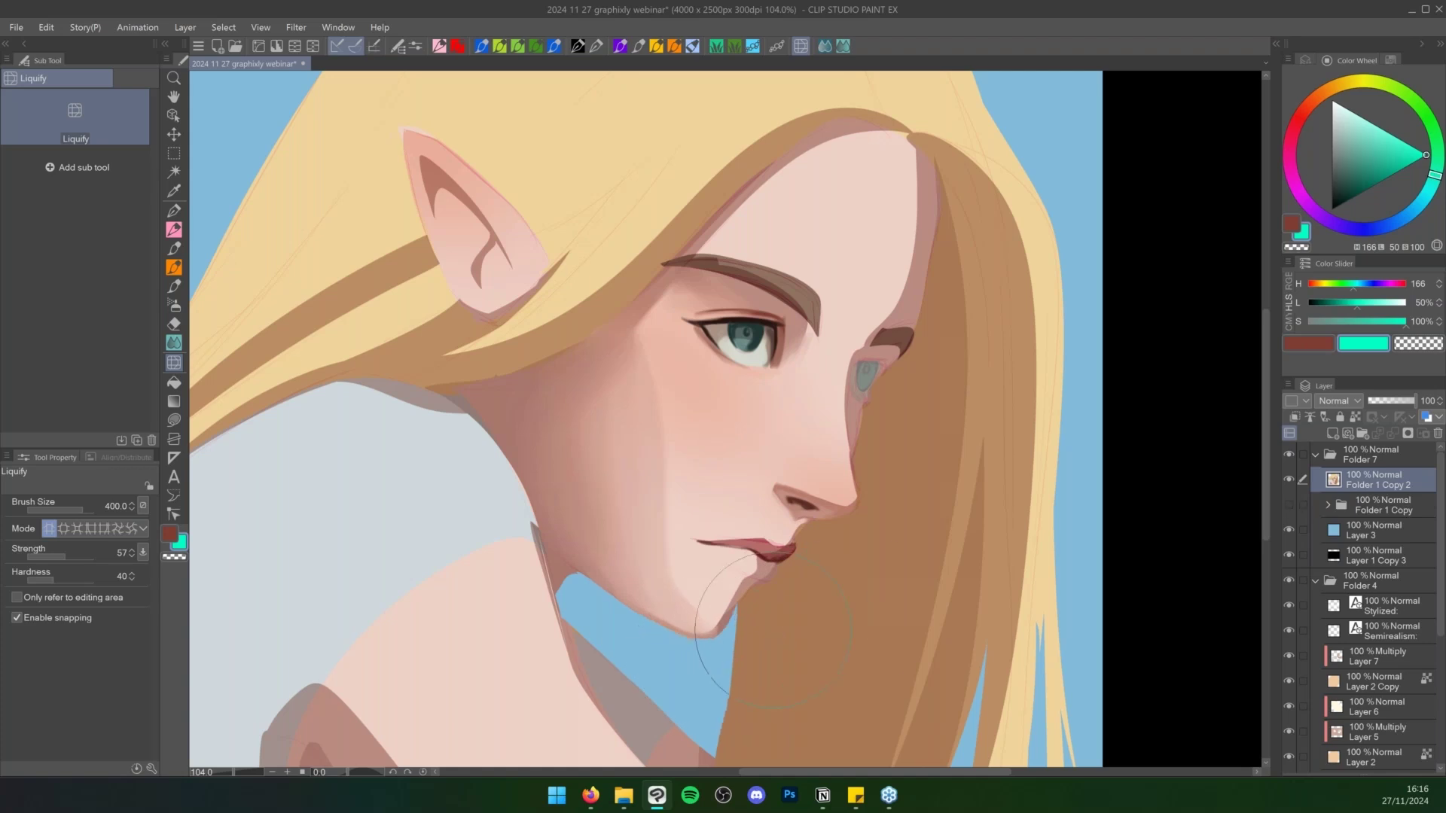
Nudge the near eye's inner corner slightly inward with a smaller Liquify brush
{"action": "key", "text": "bracketleft"}
{"action": "key", "text": "bracketleft"}
{"action": "key", "text": "bracketleft"}
{"action": "key", "text": "bracketleft"}
{"action": "left_click_drag", "start_coordinate": [786, 371], "coordinate": [779, 369]}
Try to reshape the neck's edge above the shoulder with a larger Liquify brush
{"action": "key", "text": "bracketright"}
{"action": "key", "text": "bracketright"}
{"action": "key", "text": "bracketright"}
{"action": "mouse_move", "coordinate": [498, 502]}
{"action": "left_mouse_down"}
{"action": "mouse_move", "coordinate": [552, 476]}
{"action": "mouse_move", "coordinate": [501, 517]}
{"action": "mouse_move", "coordinate": [520, 506]}
{"action": "mouse_move", "coordinate": [509, 514]}
{"action": "mouse_move", "coordinate": [529, 547]}
{"action": "mouse_move", "coordinate": [520, 501]}
{"action": "mouse_move", "coordinate": [528, 553]}
{"action": "left_mouse_up"}
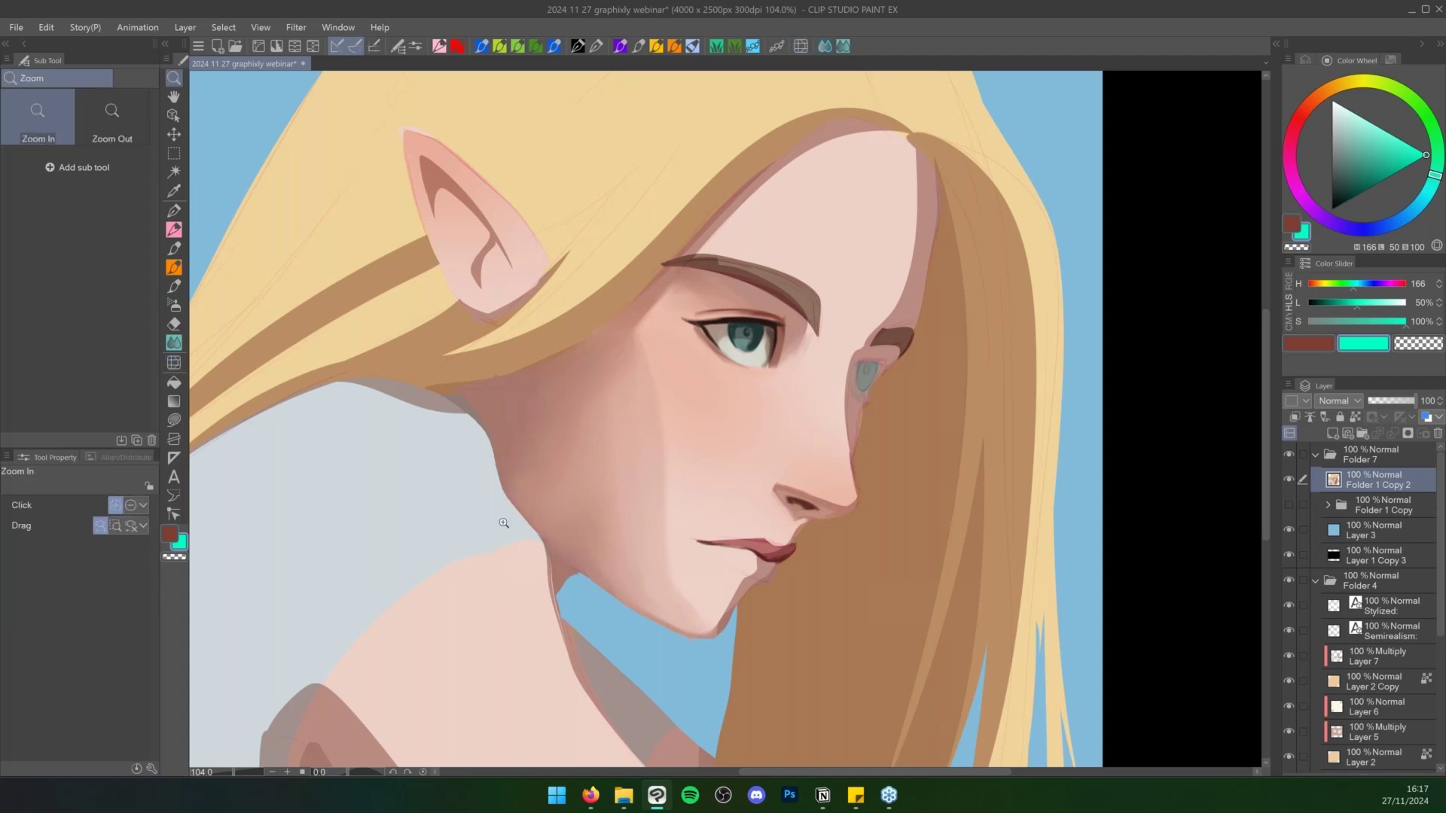
{"action": "left_click_drag", "start_coordinate": [504, 523], "coordinate": [562, 484]}
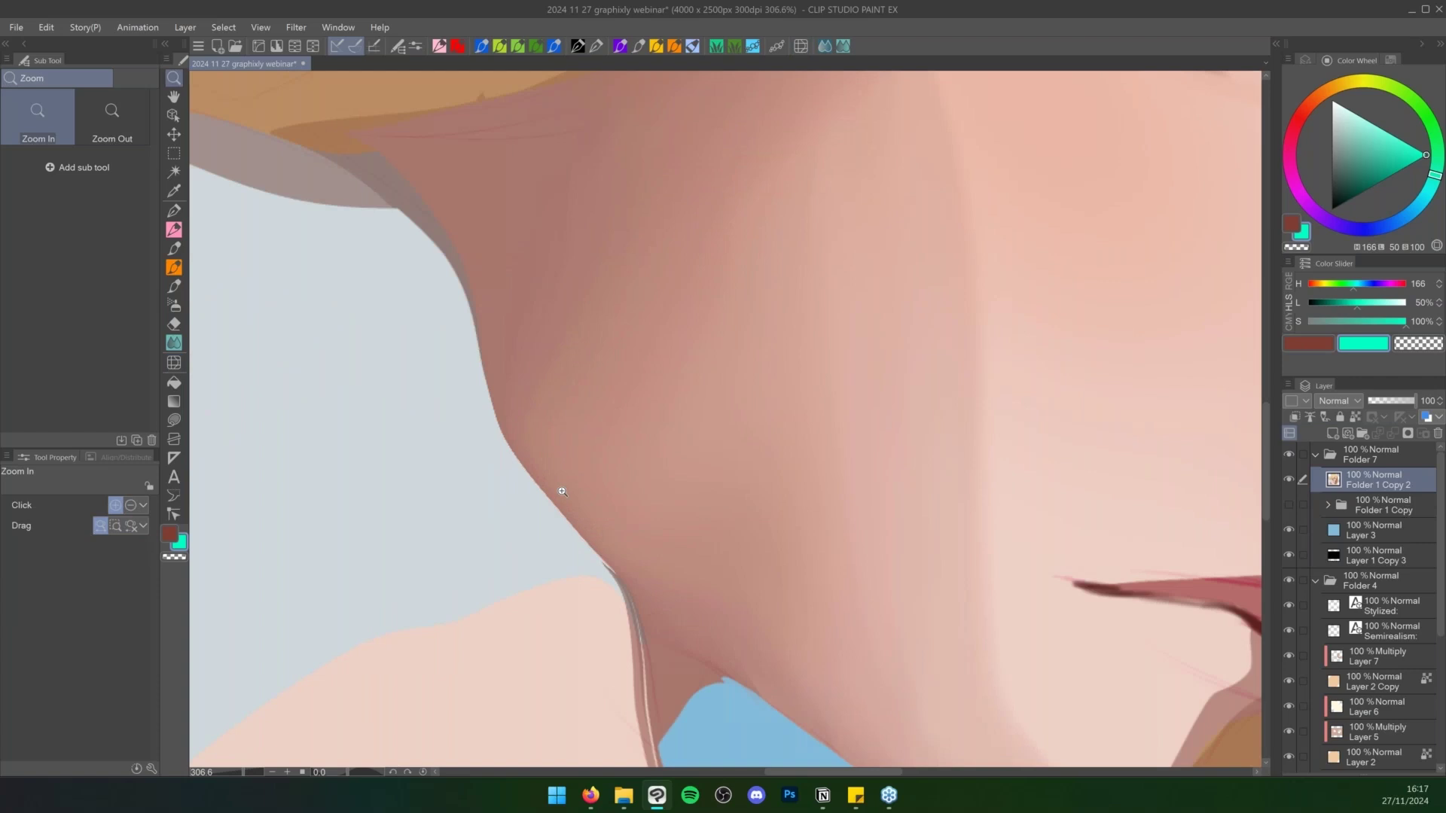
{"action": "key", "text": "ctrl+z"}
Define the mouth corner with sampled dark red (H 0, L 26%, S 46%) and clean the skin around it with light skin tone
{"action": "left_click_drag", "start_coordinate": [664, 550], "coordinate": [604, 566]}
{"action": "key", "text": "space"}
{"action": "left_click_drag", "start_coordinate": [813, 611], "coordinate": [759, 558]}
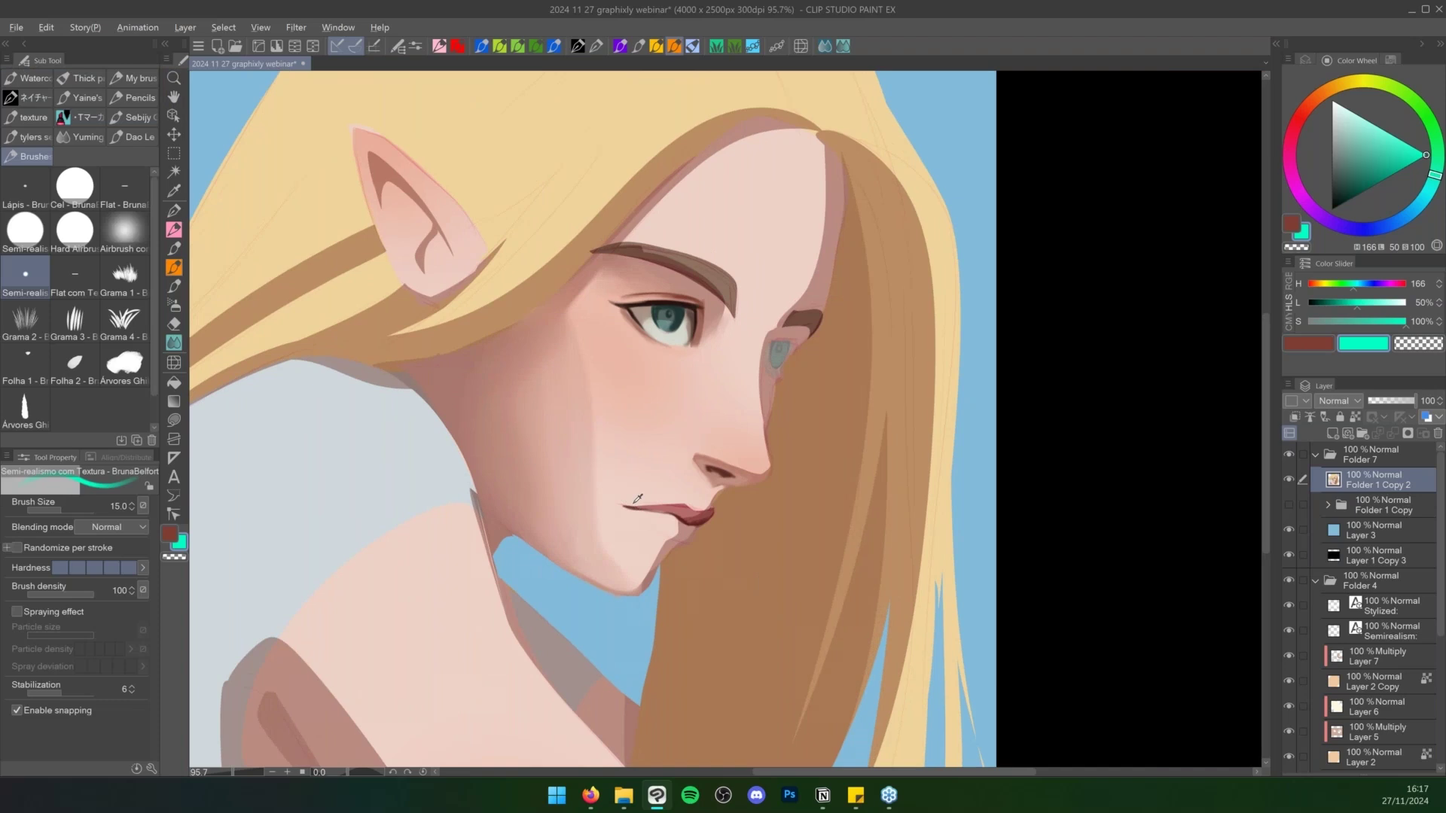
{"action": "left_click", "coordinate": [684, 511], "text": "alt"}
{"action": "left_click", "coordinate": [627, 506], "text": "alt"}
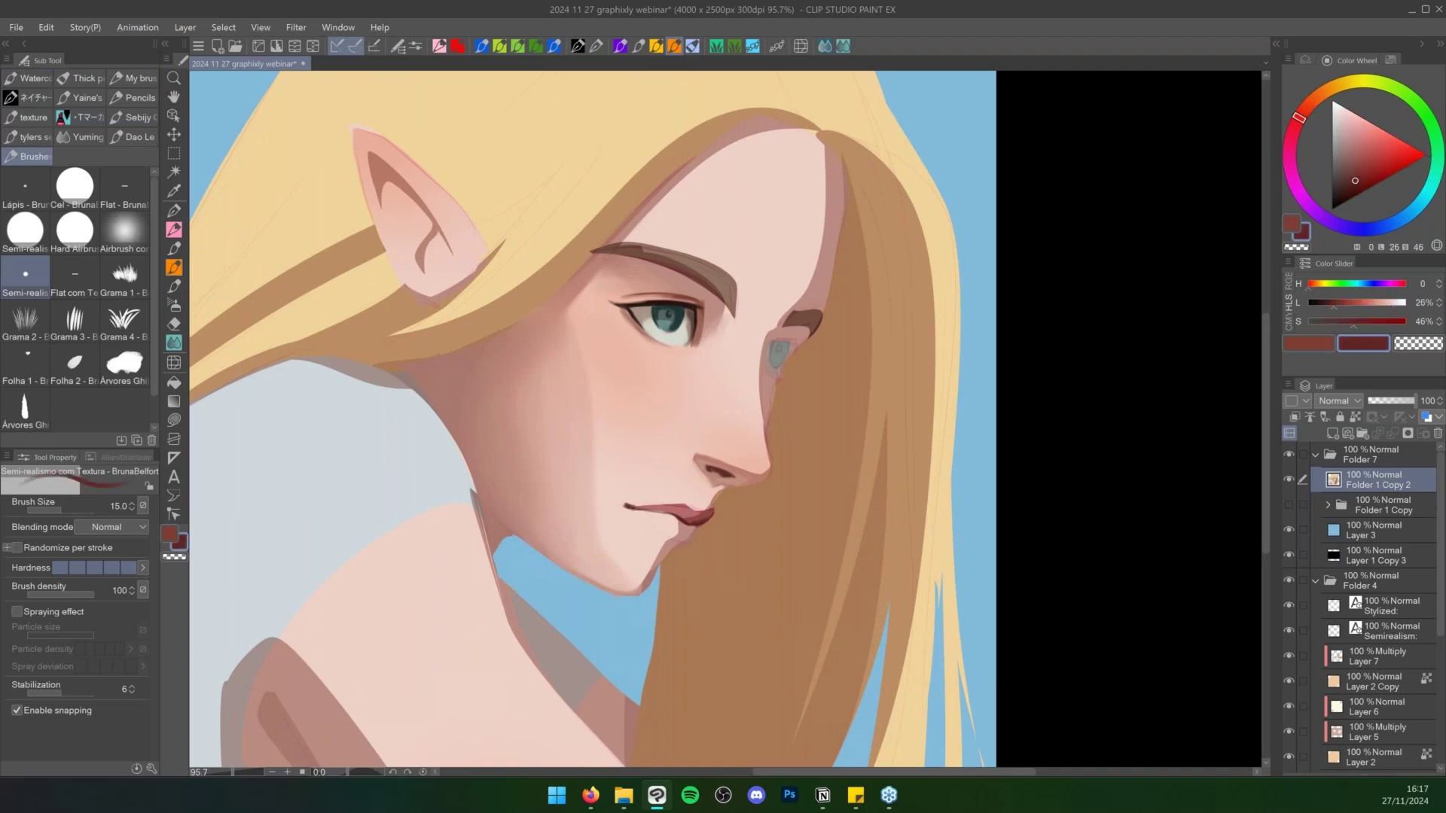
{"action": "left_click", "coordinate": [624, 500], "text": "alt"}
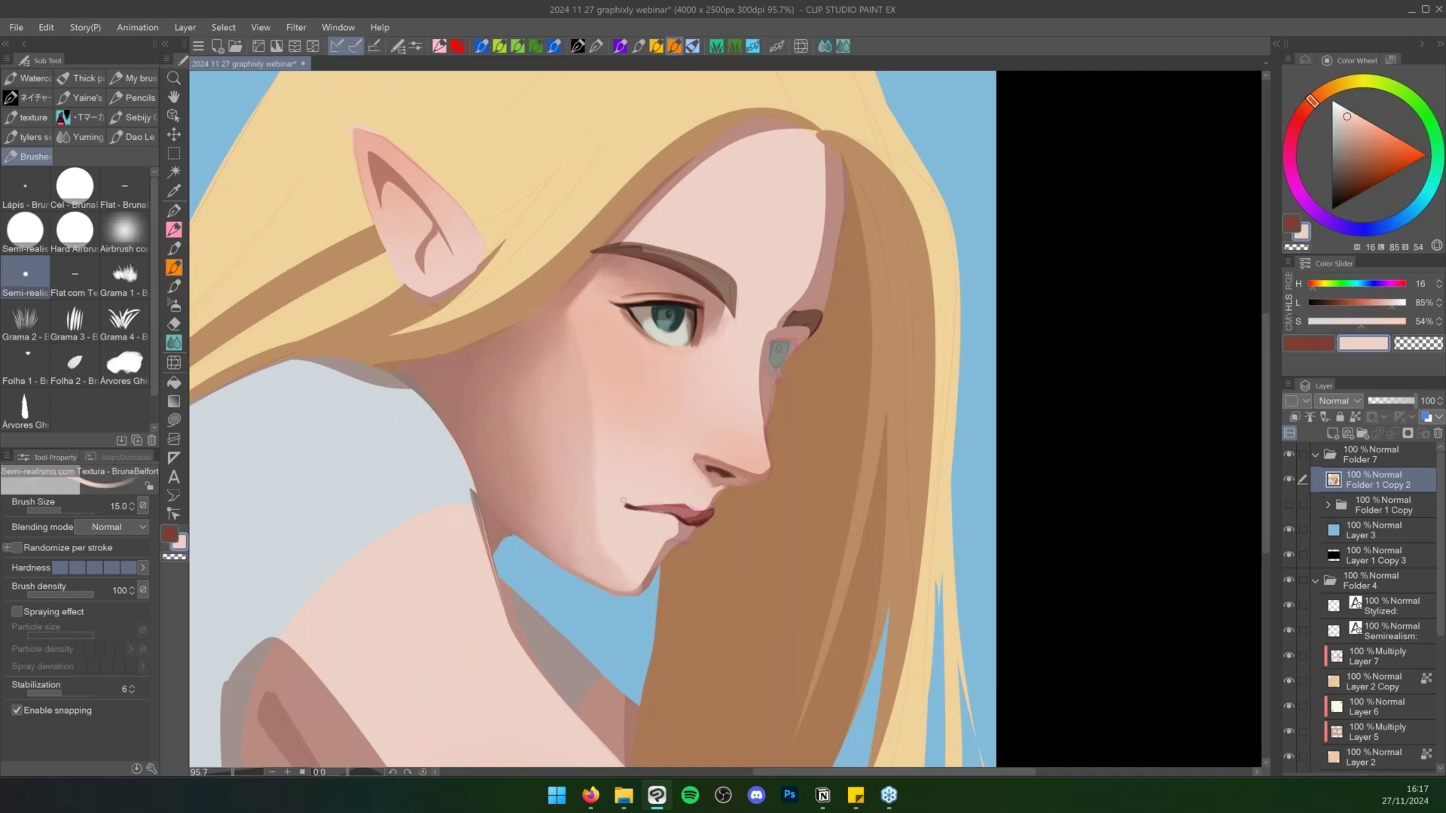
Refine the upper lip with sampled pink (H 3, L 56%, S 34%) and dark red (H 4, L 32%, S 41%), trimming its edge with light skin tone
{"action": "left_click", "coordinate": [675, 503], "text": "alt"}
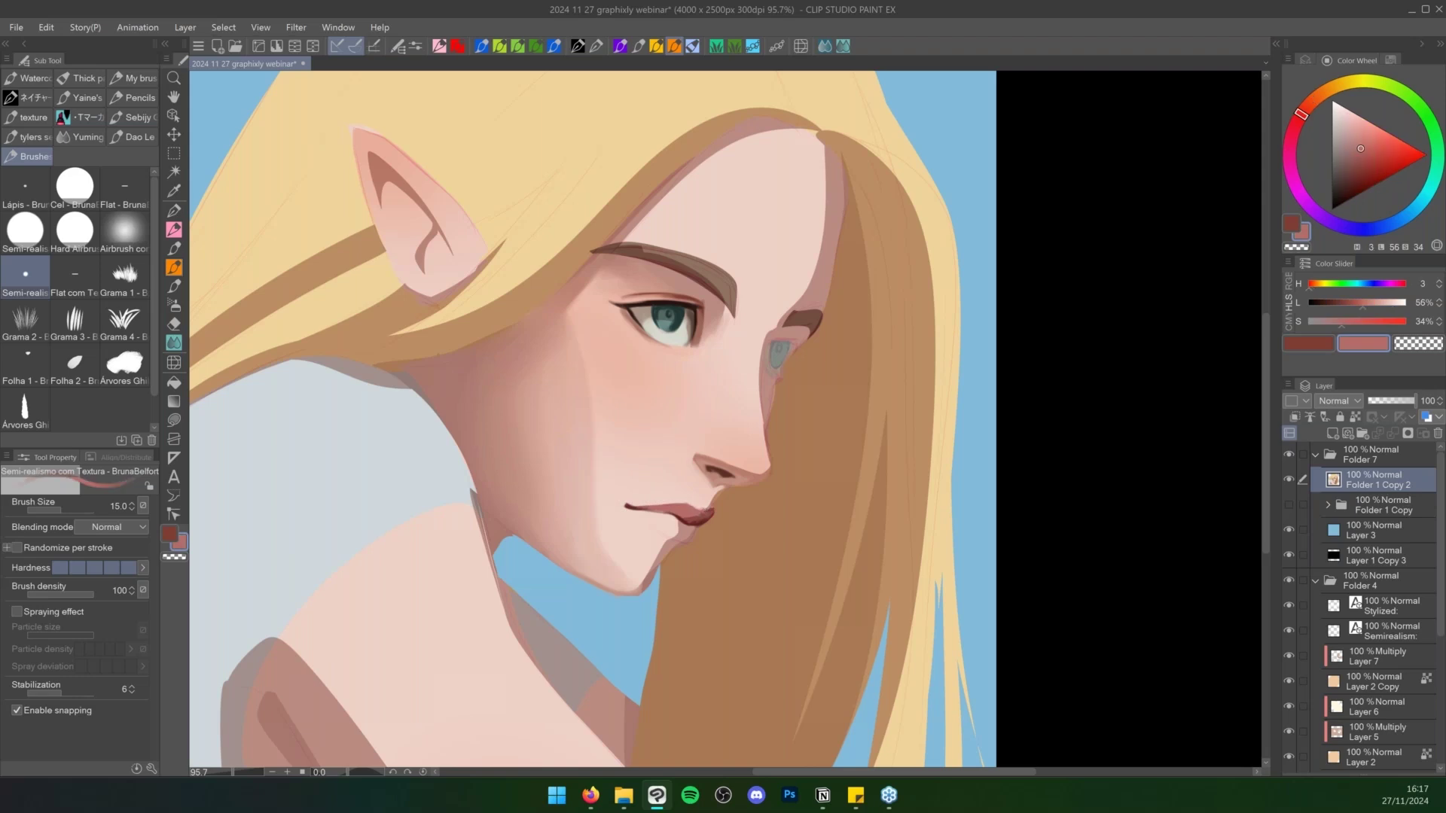
{"action": "left_click", "coordinate": [713, 513], "text": "alt"}
{"action": "left_click", "coordinate": [704, 516], "text": "alt"}
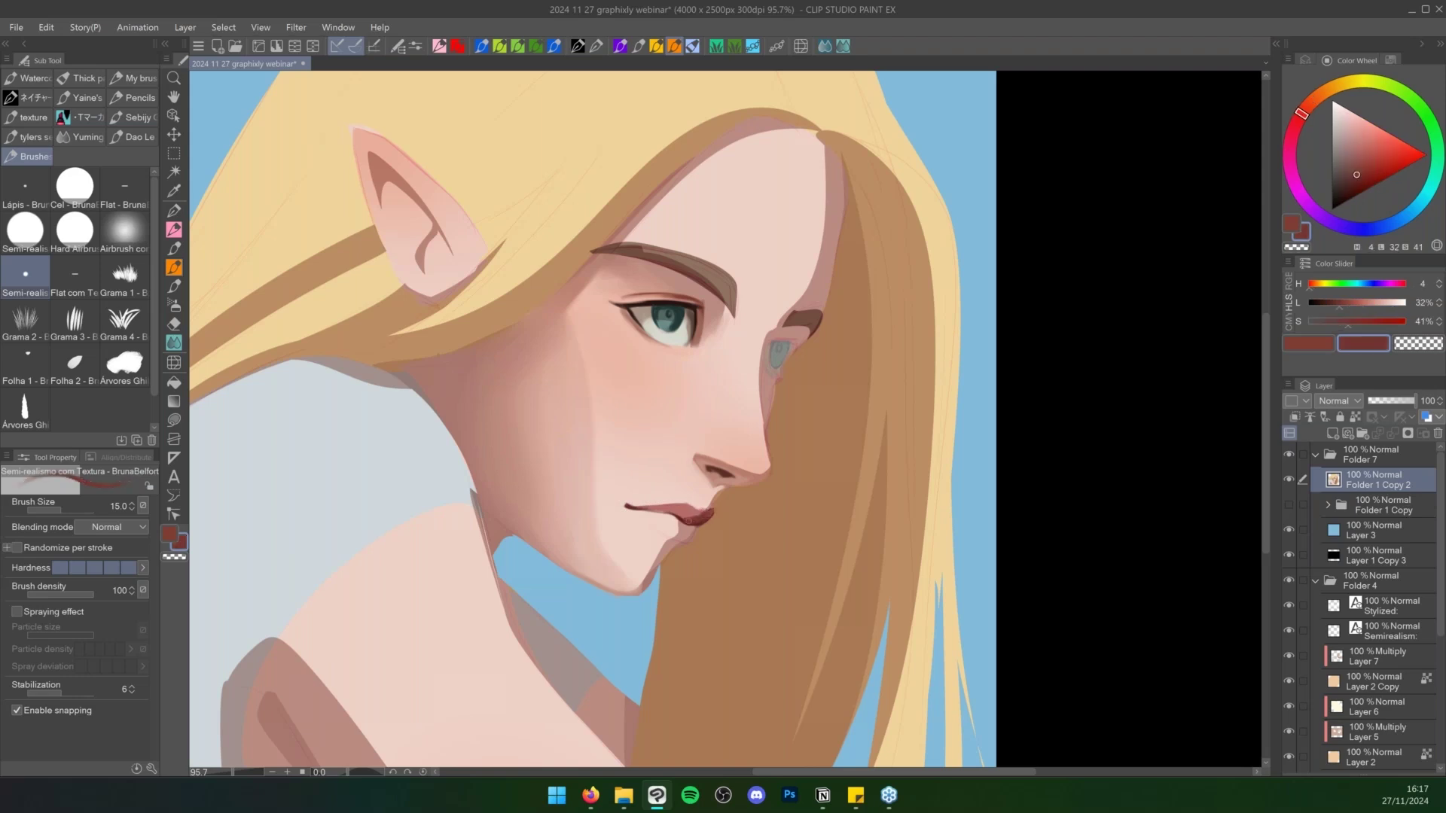
{"action": "left_click", "coordinate": [685, 502], "text": "alt"}
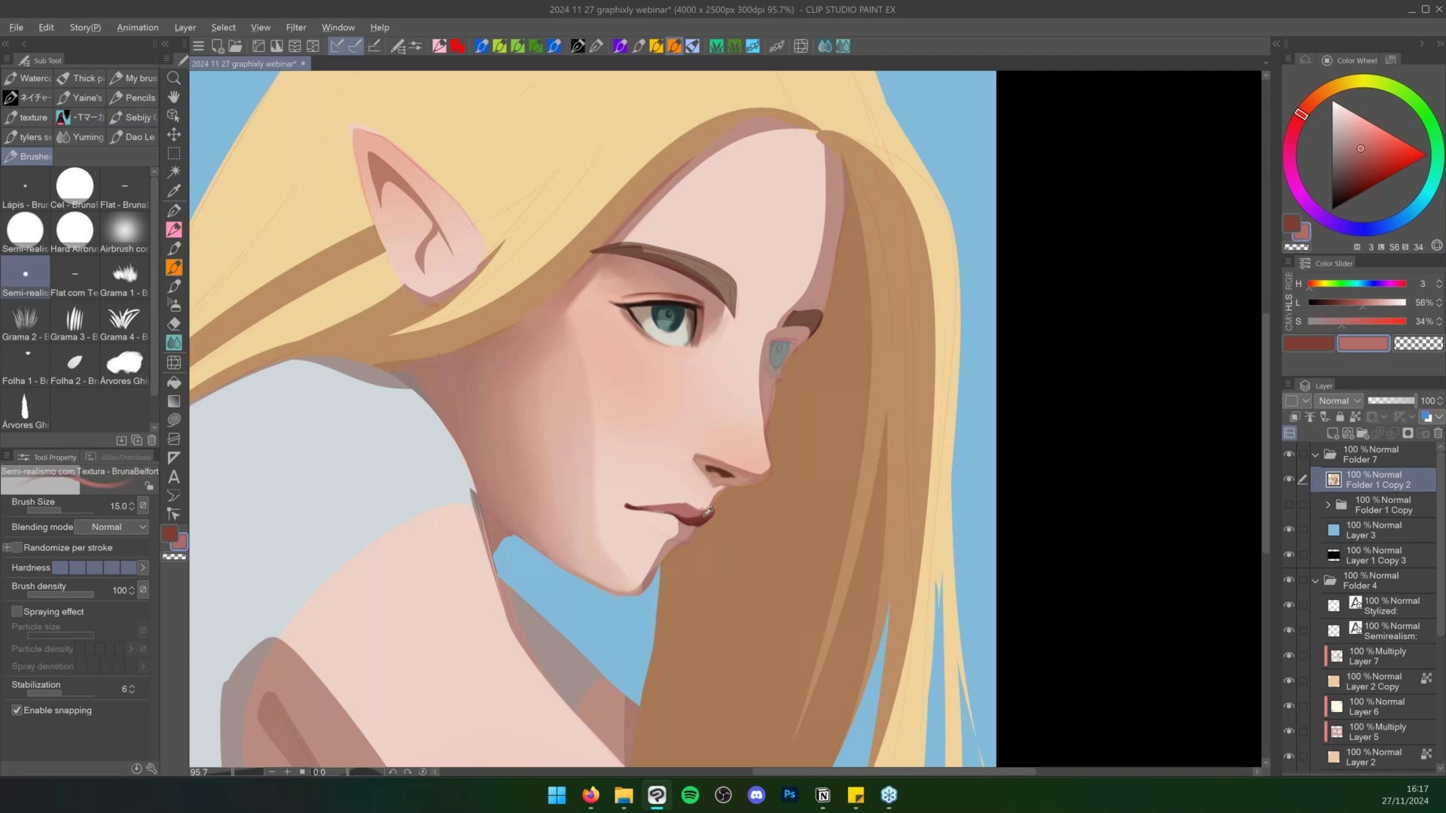
{"action": "left_click", "coordinate": [704, 515], "text": "alt"}
{"action": "left_click_drag", "start_coordinate": [655, 511], "coordinate": [672, 514]}
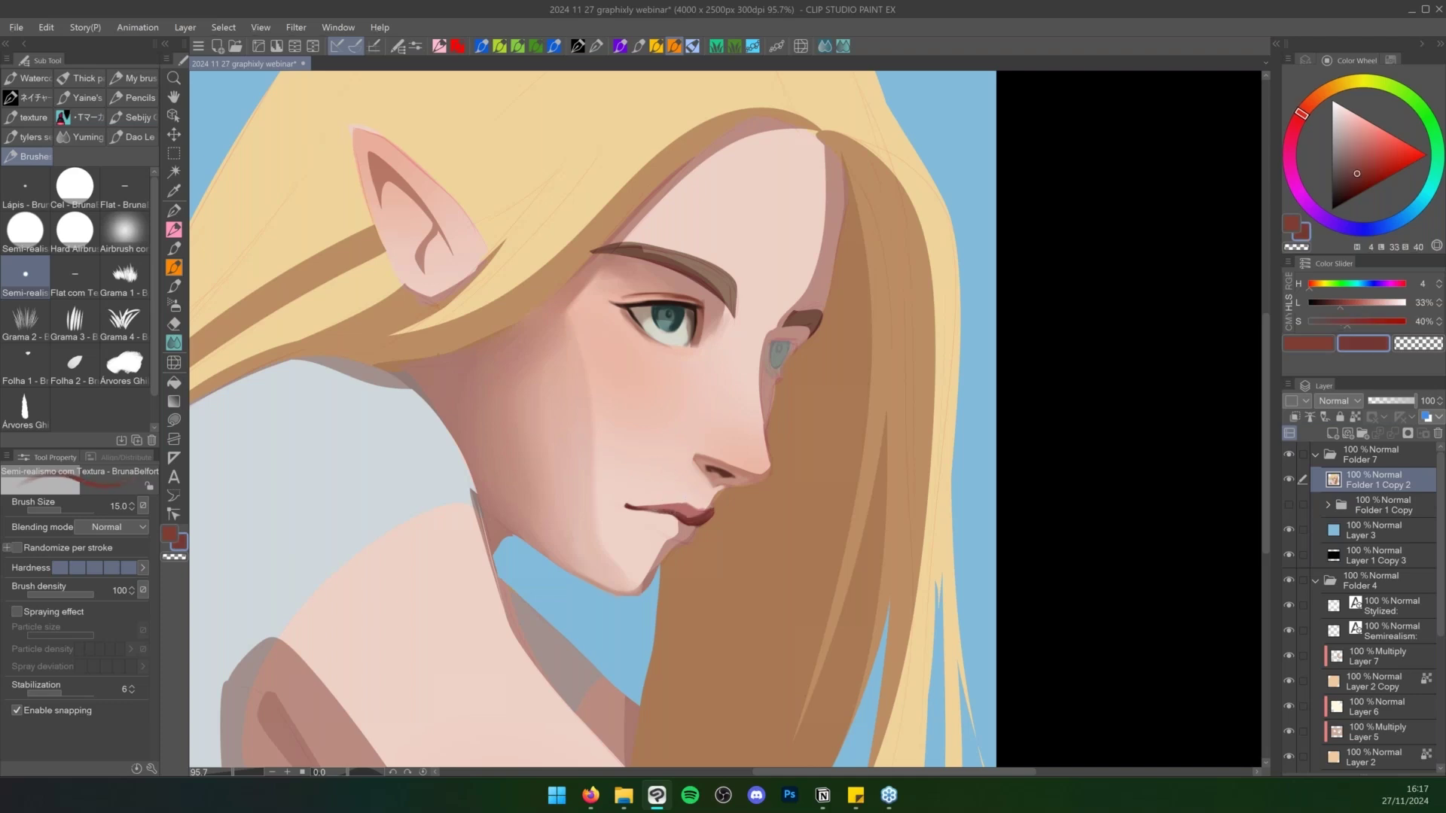
{"action": "left_click", "coordinate": [680, 500], "text": "alt"}
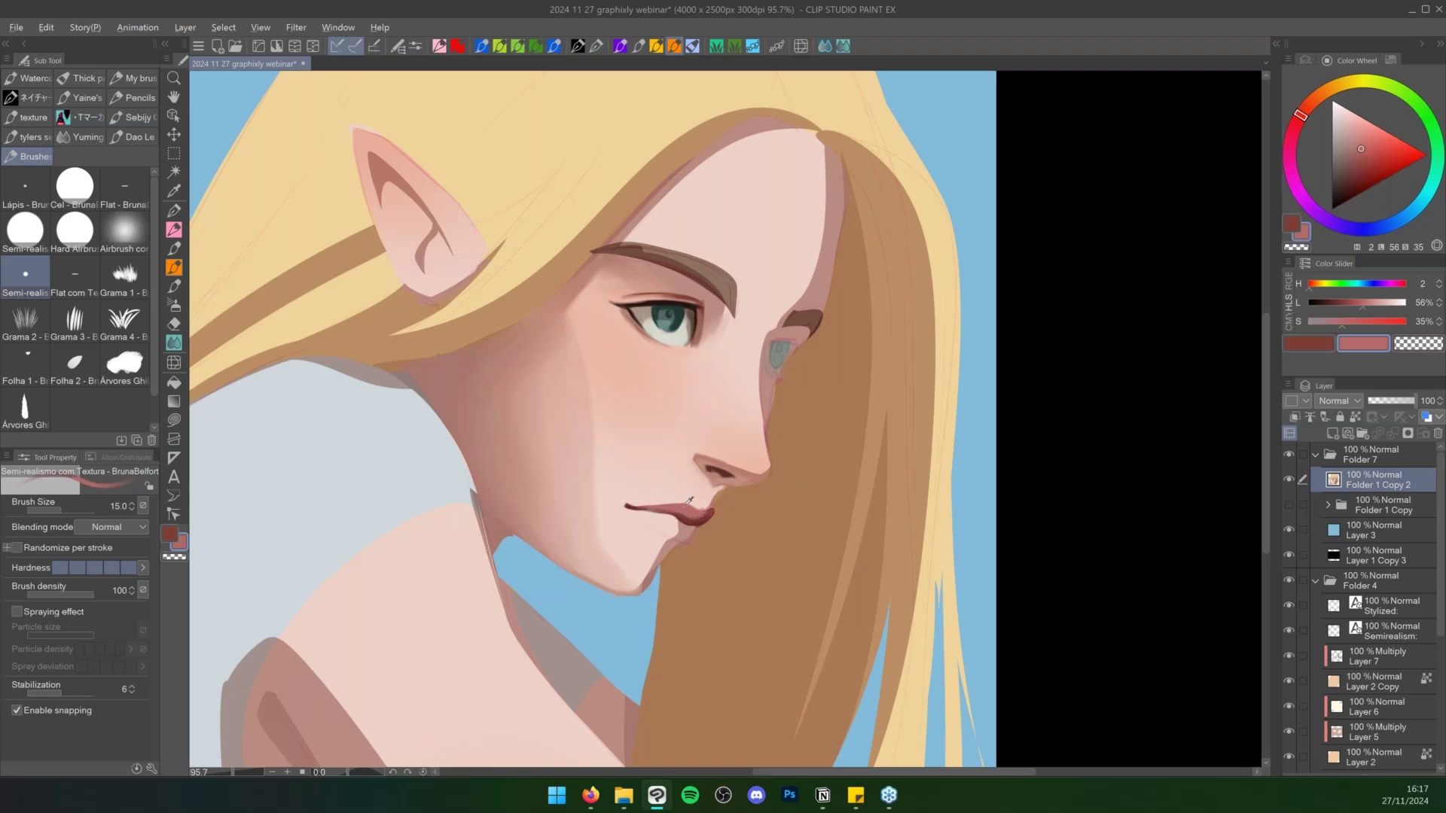
{"action": "left_click", "coordinate": [689, 499], "text": "alt"}
{"action": "left_click", "coordinate": [687, 500], "text": "alt"}
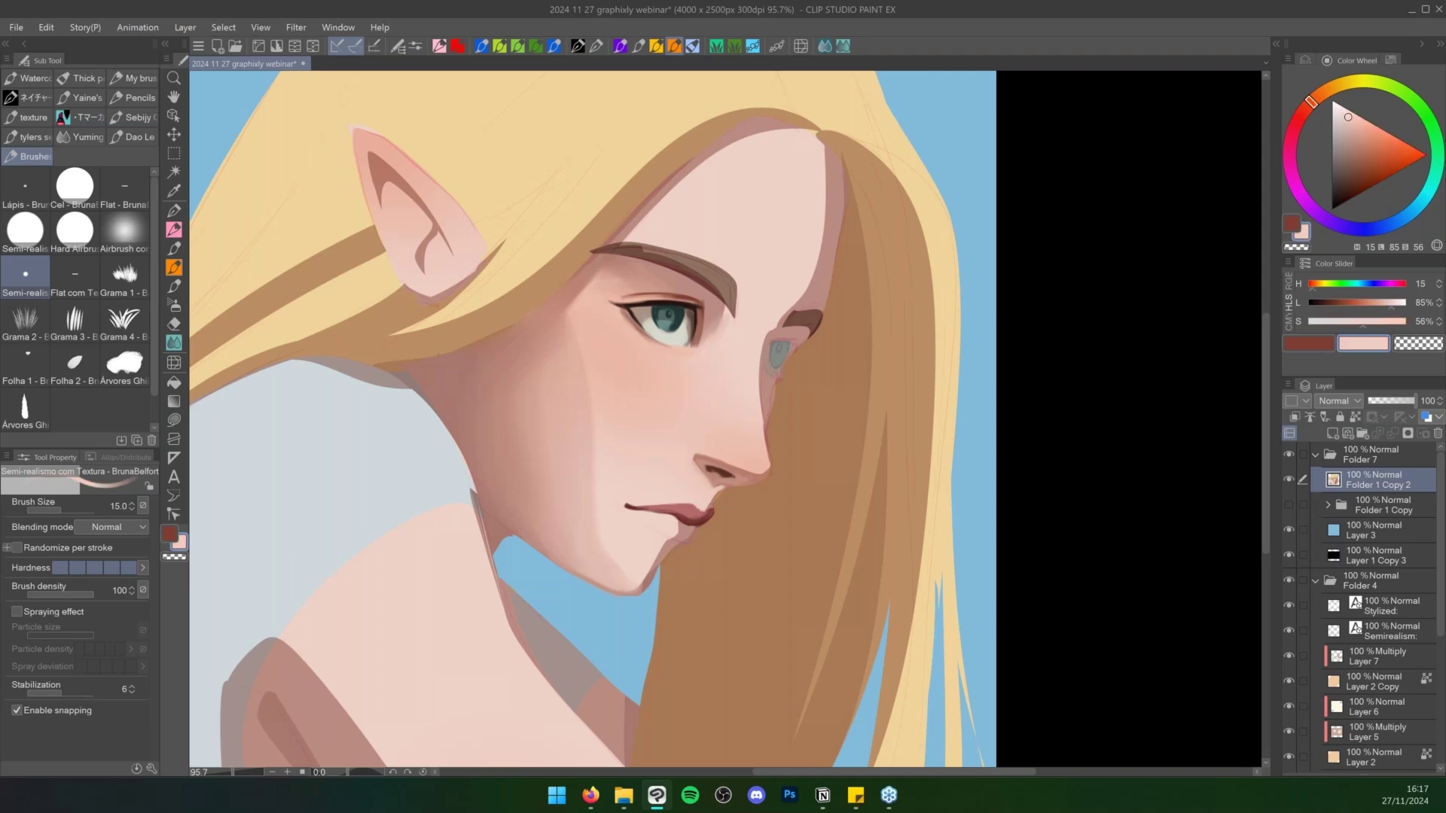
Blend the upper lip's top edge into the surrounding skin with the Flatbrush Blender at size 17
{"action": "key", "text": "j"}
{"action": "scroll", "coordinate": [599, 493], "scroll_direction": "up", "scroll_amount": 3}
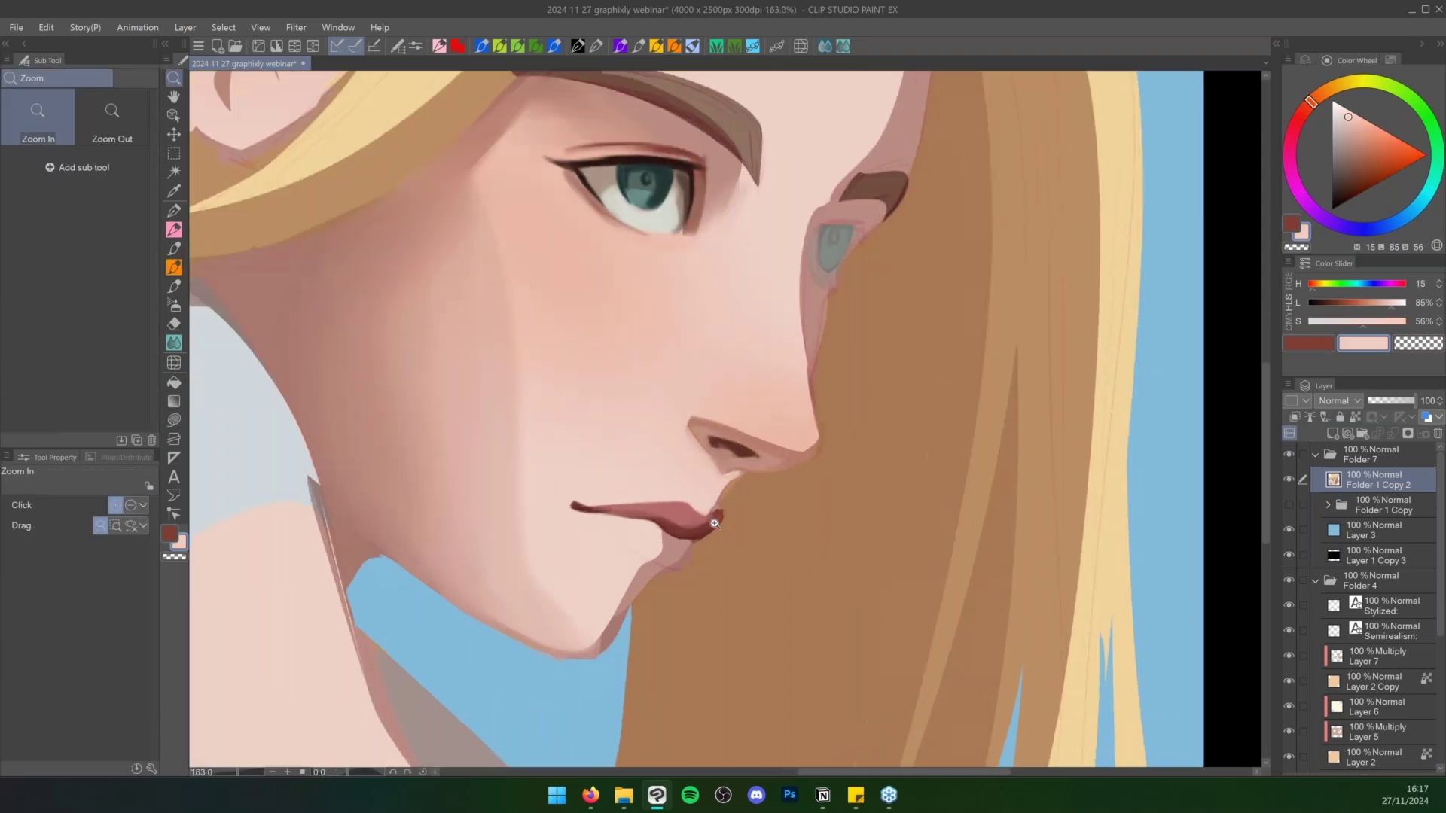
{"action": "key", "text": "bracketleft"}
{"action": "key", "text": "bracketleft"}
{"action": "key", "text": "bracketleft"}
{"action": "key", "text": "bracketleft"}
{"action": "key", "text": "bracketleft"}
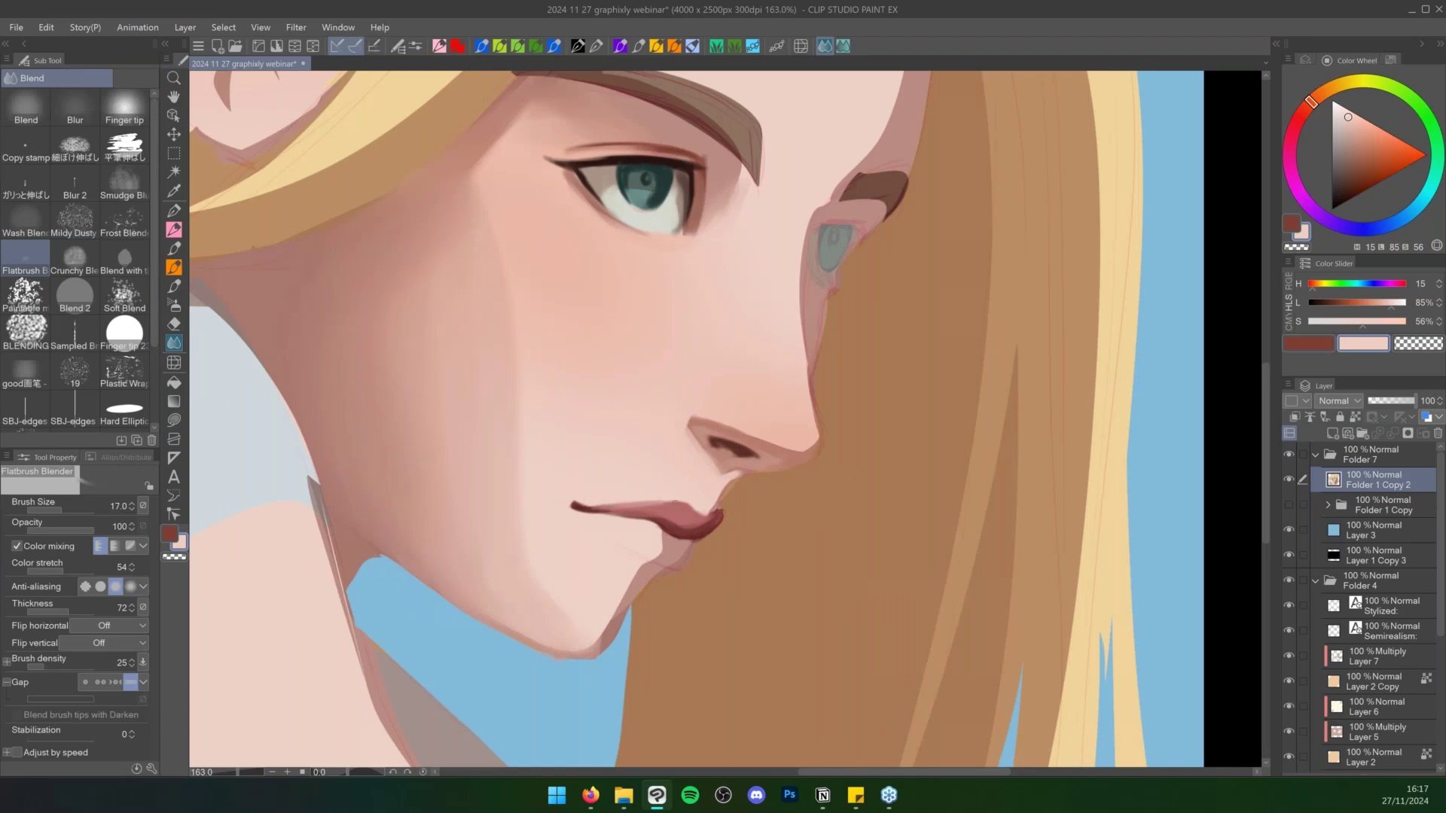
{"action": "left_click_drag", "start_coordinate": [648, 504], "coordinate": [687, 503]}
{"action": "key", "text": "b"}
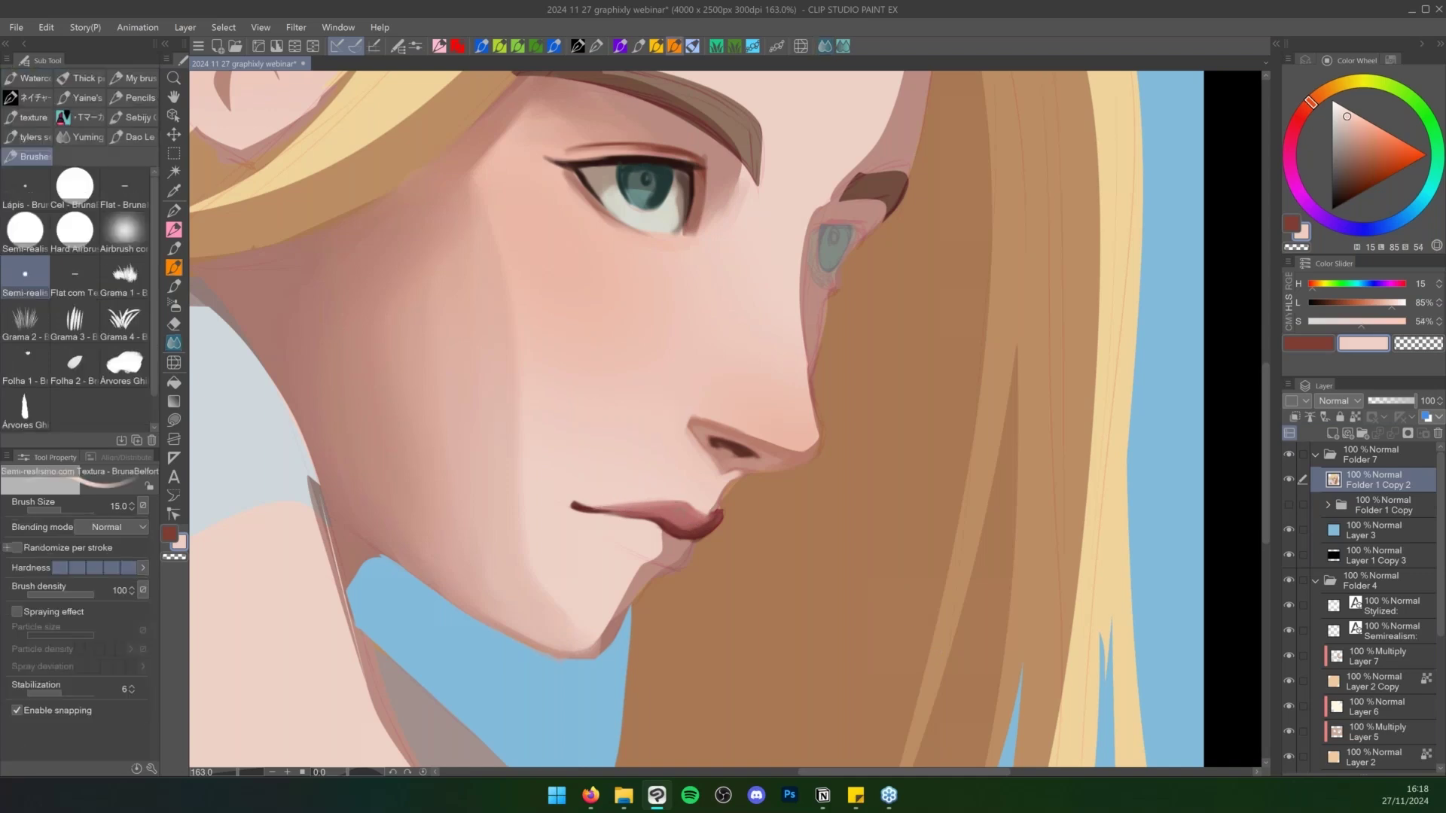
Paint the lower lip in sampled pink (H 2, L 57%, S 35%) at brush size 40 and soften it with the Flatbrush Blender at size 20
{"action": "left_click", "coordinate": [683, 512], "text": "alt"}
{"action": "key", "text": "bracketright"}
{"action": "key", "text": "bracketright"}
{"action": "key", "text": "bracketright"}
{"action": "key", "text": "bracketright"}
{"action": "key", "text": "bracketright"}
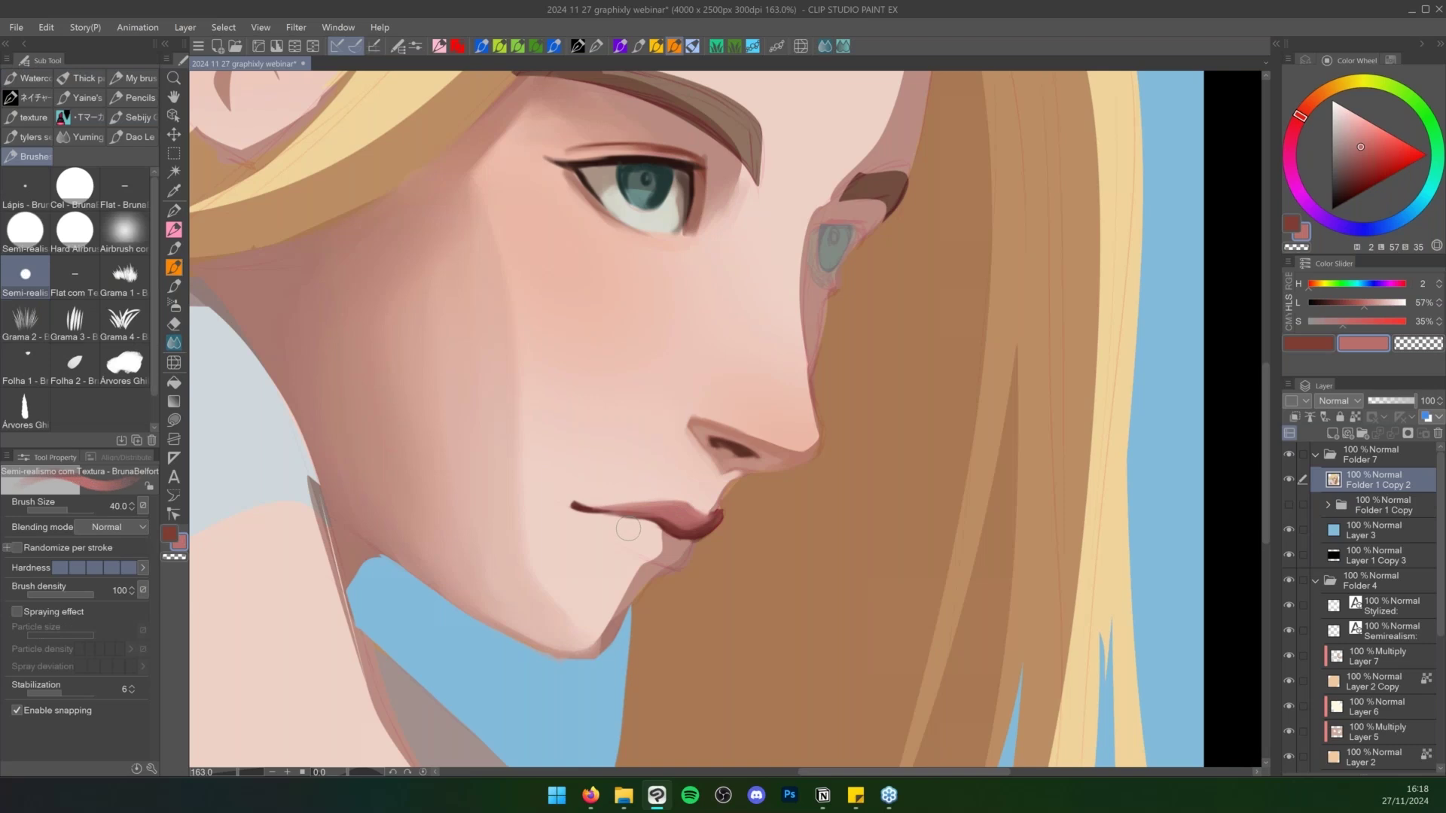
{"action": "mouse_move", "coordinate": [628, 529]}
{"action": "left_mouse_down"}
{"action": "mouse_move", "coordinate": [662, 539]}
{"action": "mouse_move", "coordinate": [639, 532]}
{"action": "mouse_move", "coordinate": [649, 554]}
{"action": "left_mouse_up"}
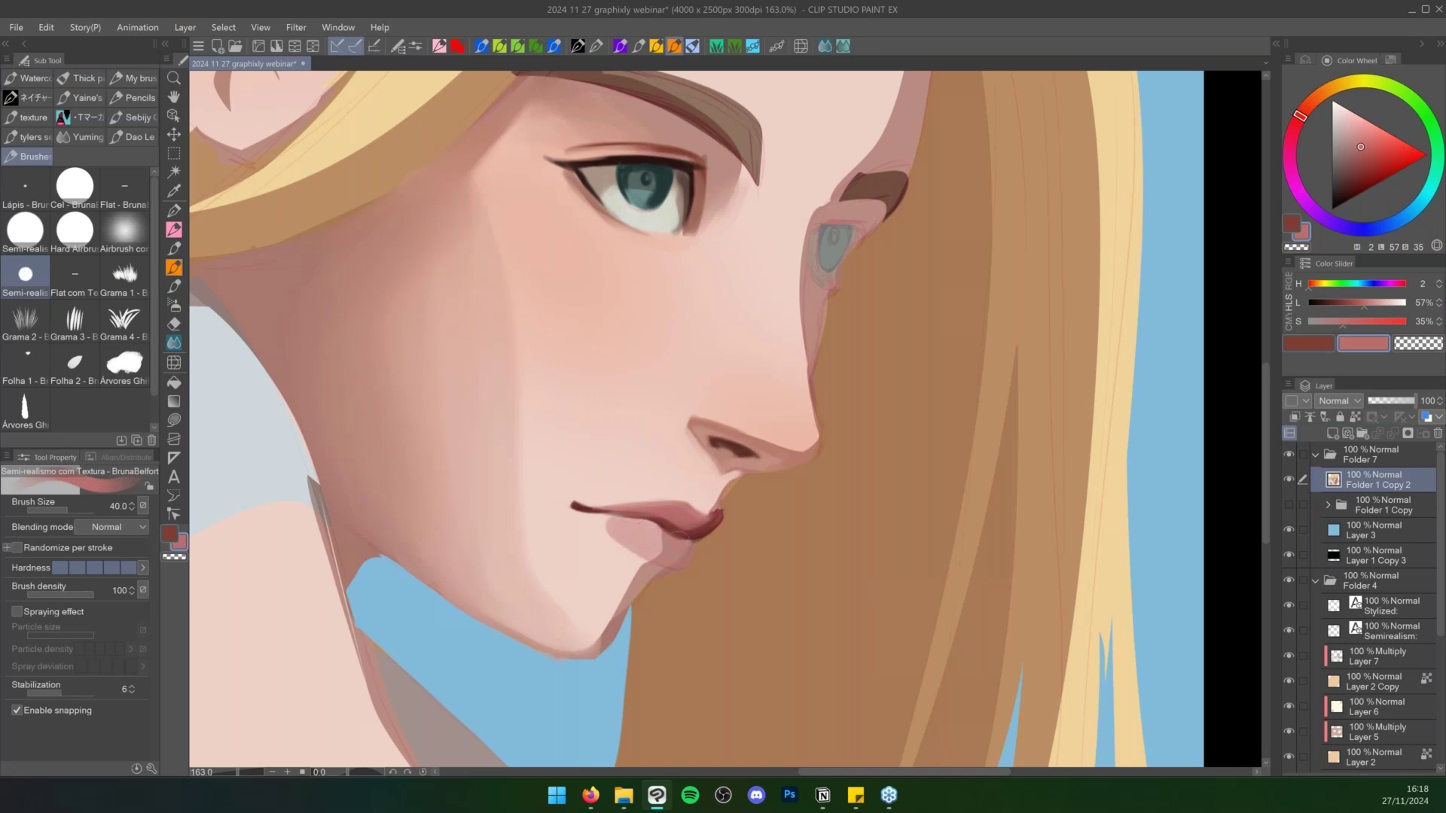
{"action": "key", "text": "j"}
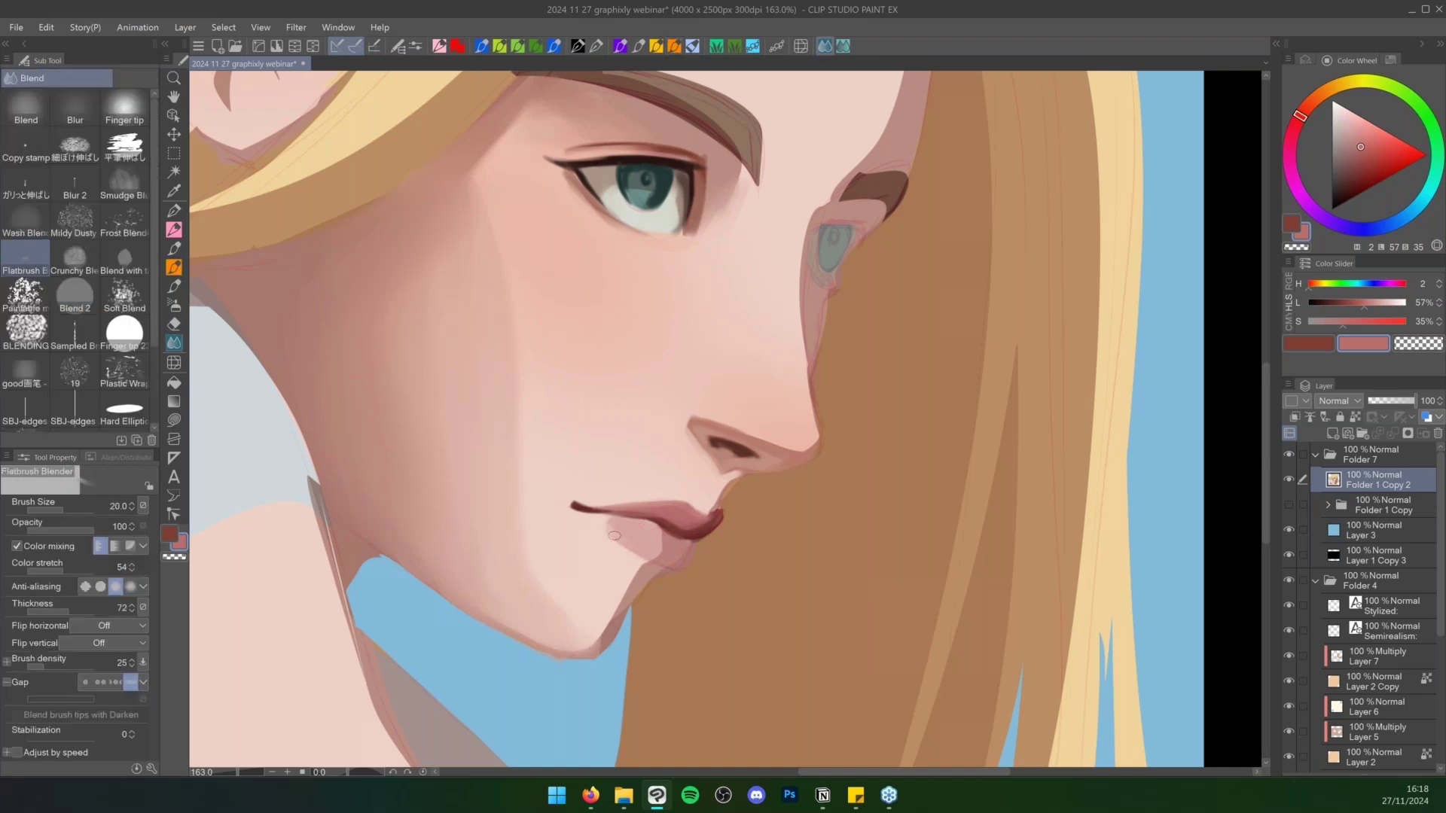
{"action": "mouse_move", "coordinate": [622, 527]}
{"action": "left_mouse_down"}
{"action": "mouse_move", "coordinate": [599, 526]}
{"action": "mouse_move", "coordinate": [644, 555]}
{"action": "mouse_move", "coordinate": [662, 540]}
{"action": "mouse_move", "coordinate": [655, 558]}
{"action": "left_mouse_up"}
{"action": "key", "text": "b"}
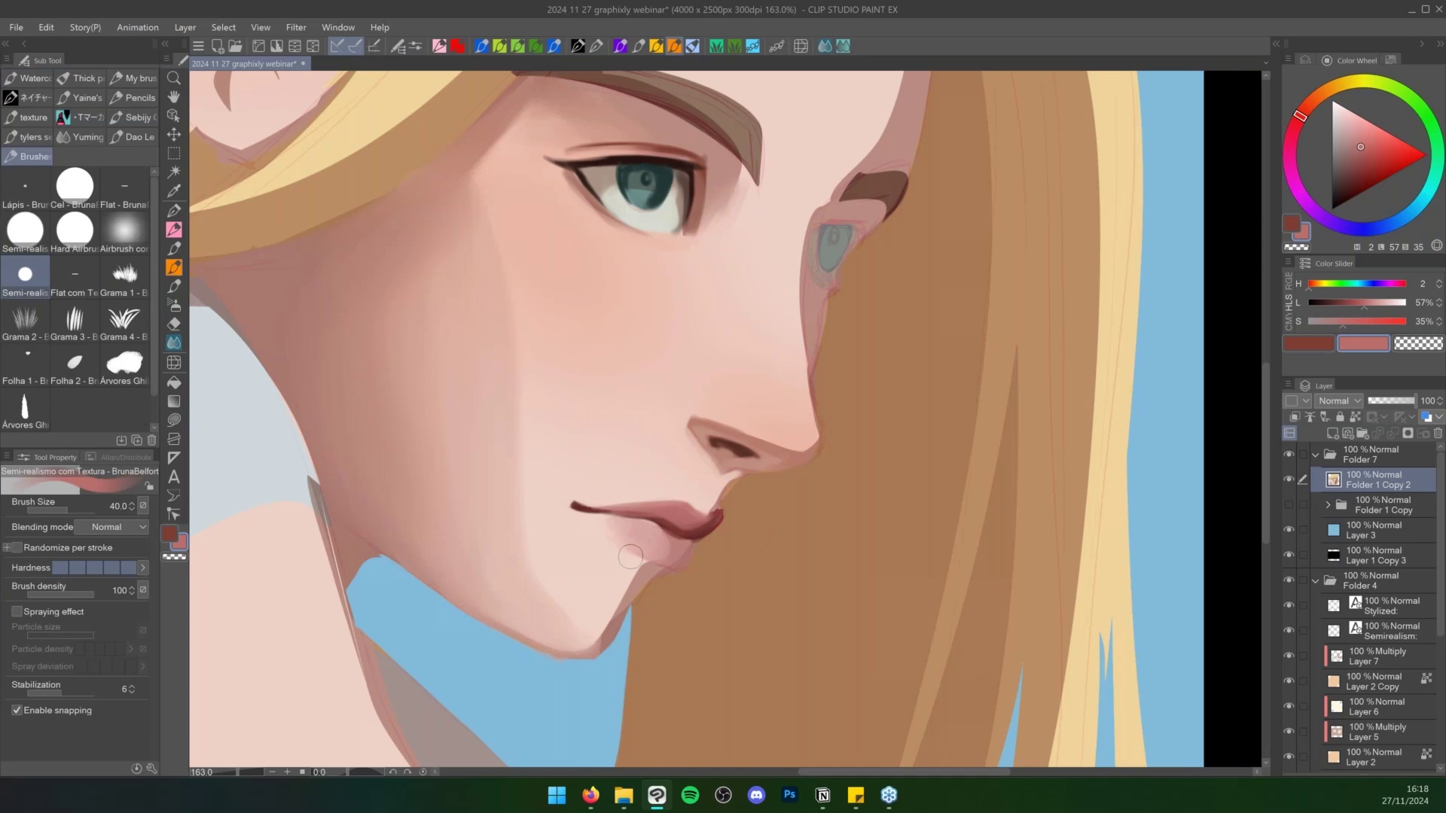
Clean up the mouth's contour at brush size 15 with sampled skin tone, lip pink and hair brown (H 25, L 50%, S 34%)
{"action": "left_click", "coordinate": [622, 552], "text": "alt"}
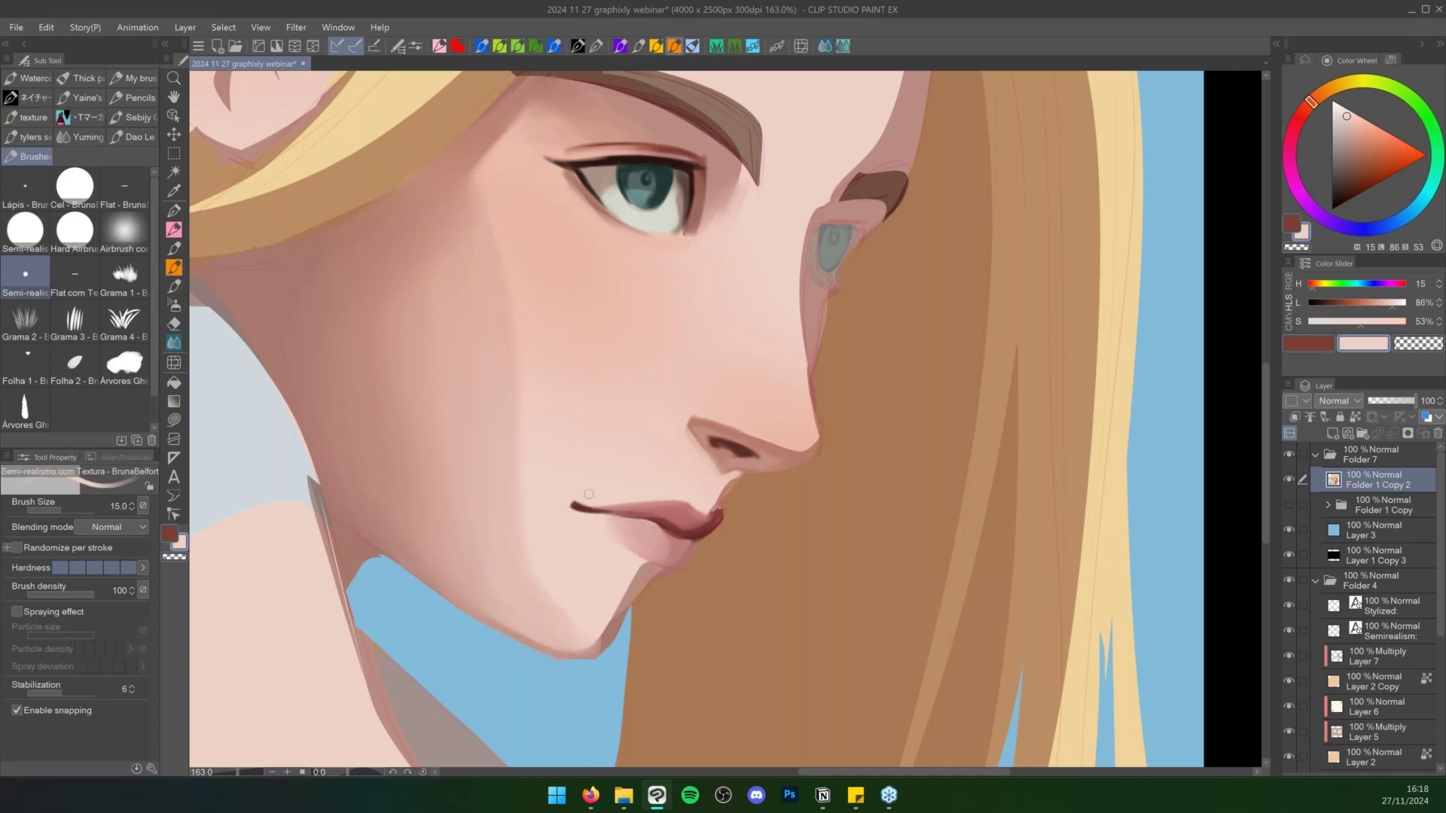
{"action": "left_click", "coordinate": [686, 572], "text": "alt"}
{"action": "left_click", "coordinate": [705, 514], "text": "alt"}
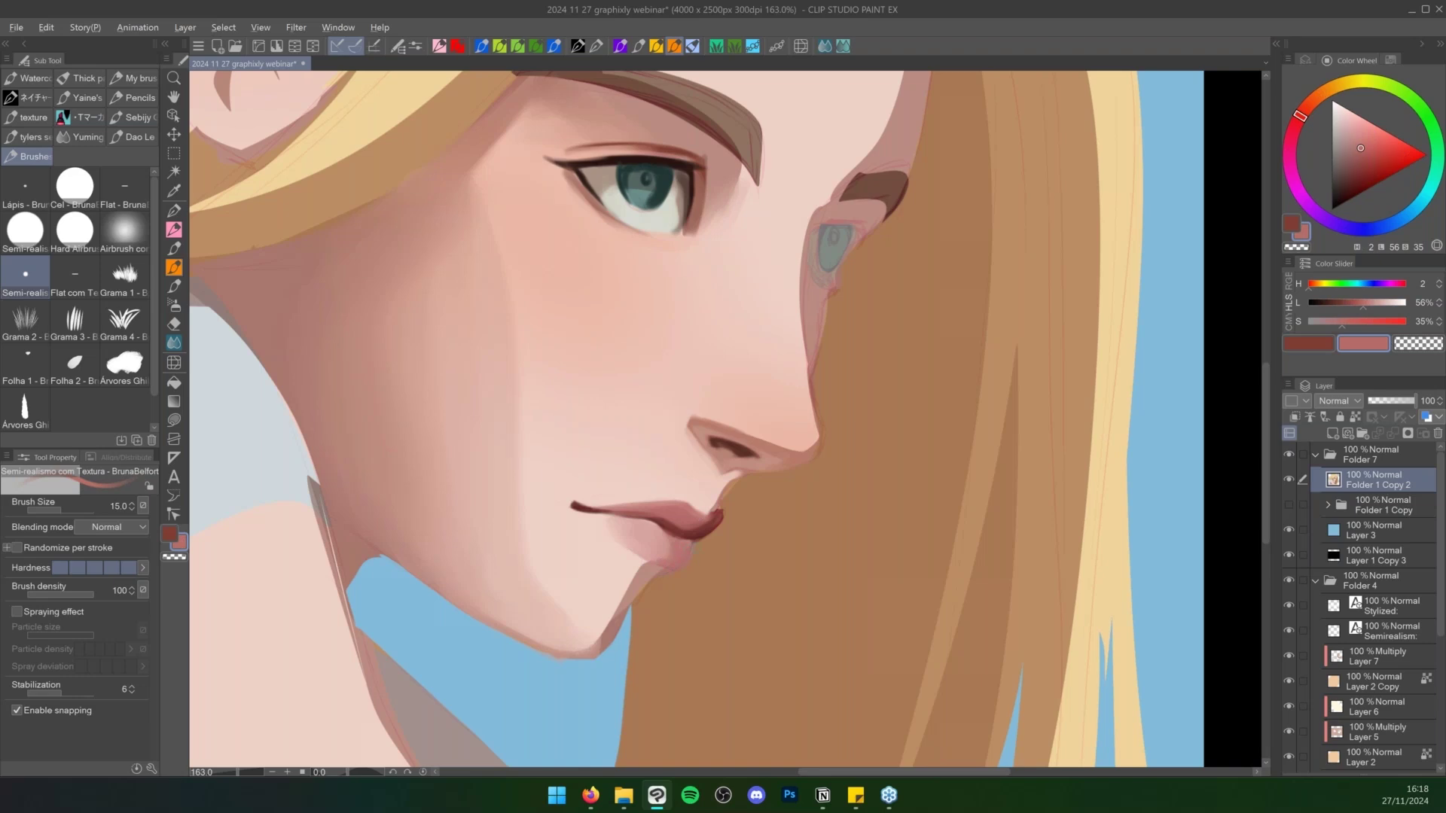
{"action": "left_click", "coordinate": [702, 542], "text": "alt"}
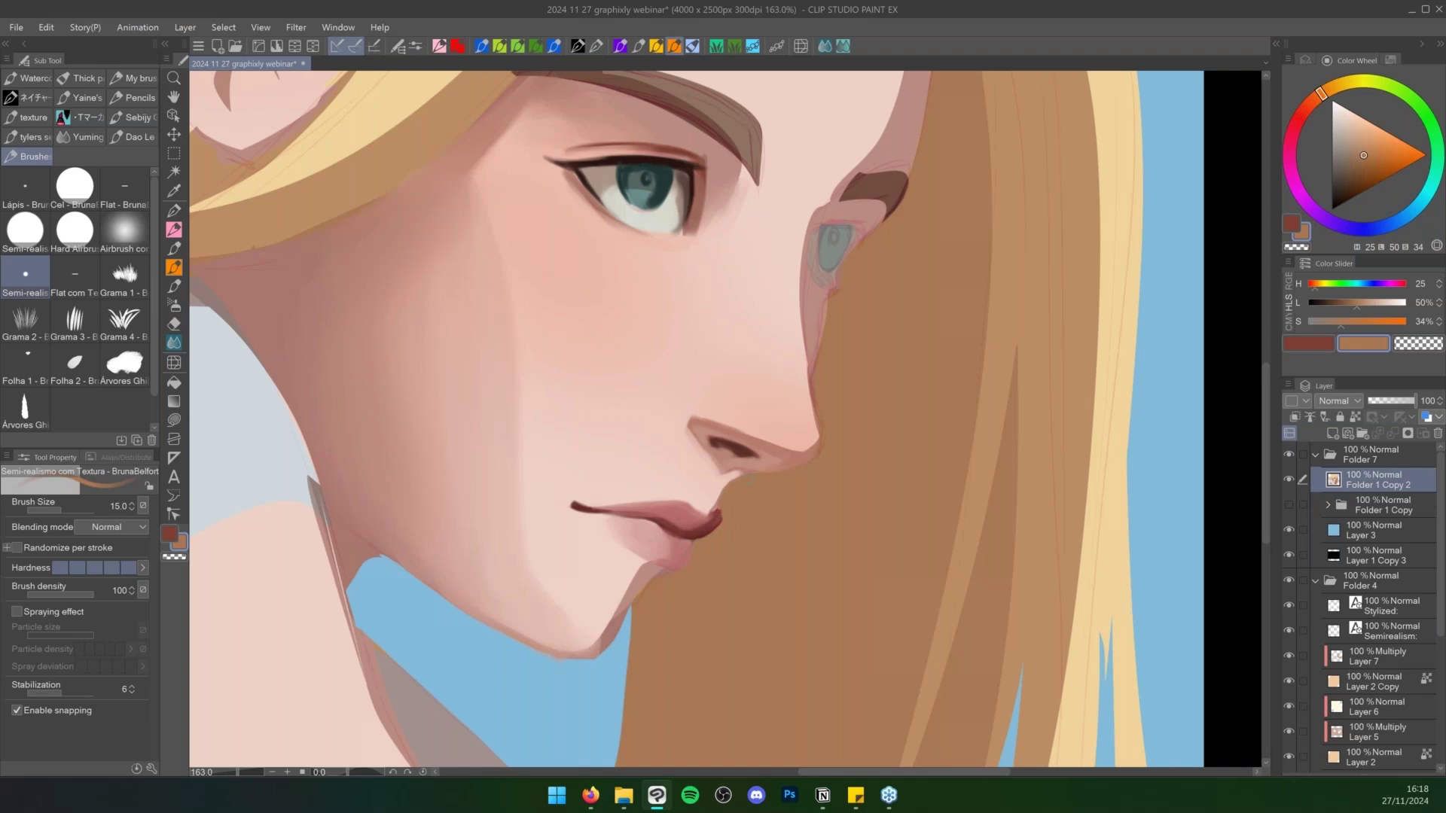
Try two dark red strokes (H 8, L 35%, S 43%) across the cheek and undo them
{"action": "key", "text": "ctrl+space"}
{"action": "left_click_drag", "start_coordinate": [824, 483], "coordinate": [805, 478]}
{"action": "left_click_drag", "start_coordinate": [794, 375], "coordinate": [765, 365]}
{"action": "key", "text": "space"}
{"action": "key", "text": "ctrl+space"}
{"action": "left_click_drag", "start_coordinate": [759, 449], "coordinate": [774, 449]}
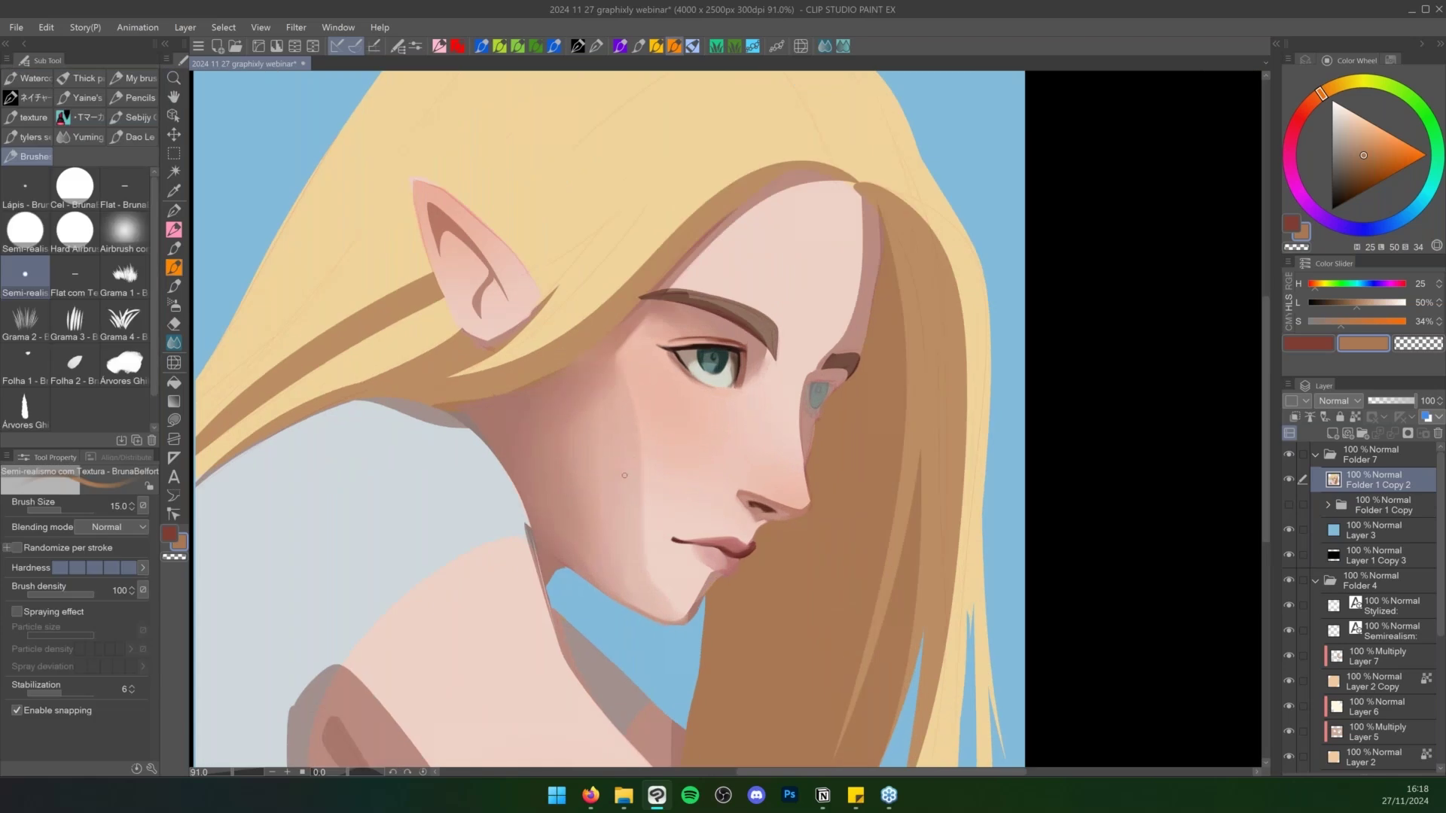
{"action": "key", "text": "c"}
{"action": "key", "text": "c"}
{"action": "key", "text": "x"}
{"action": "left_click_drag", "start_coordinate": [598, 508], "coordinate": [679, 462]}
{"action": "left_click_drag", "start_coordinate": [615, 519], "coordinate": [688, 485]}
{"action": "key", "text": "ctrl+z"}
{"action": "key", "text": "ctrl+z"}
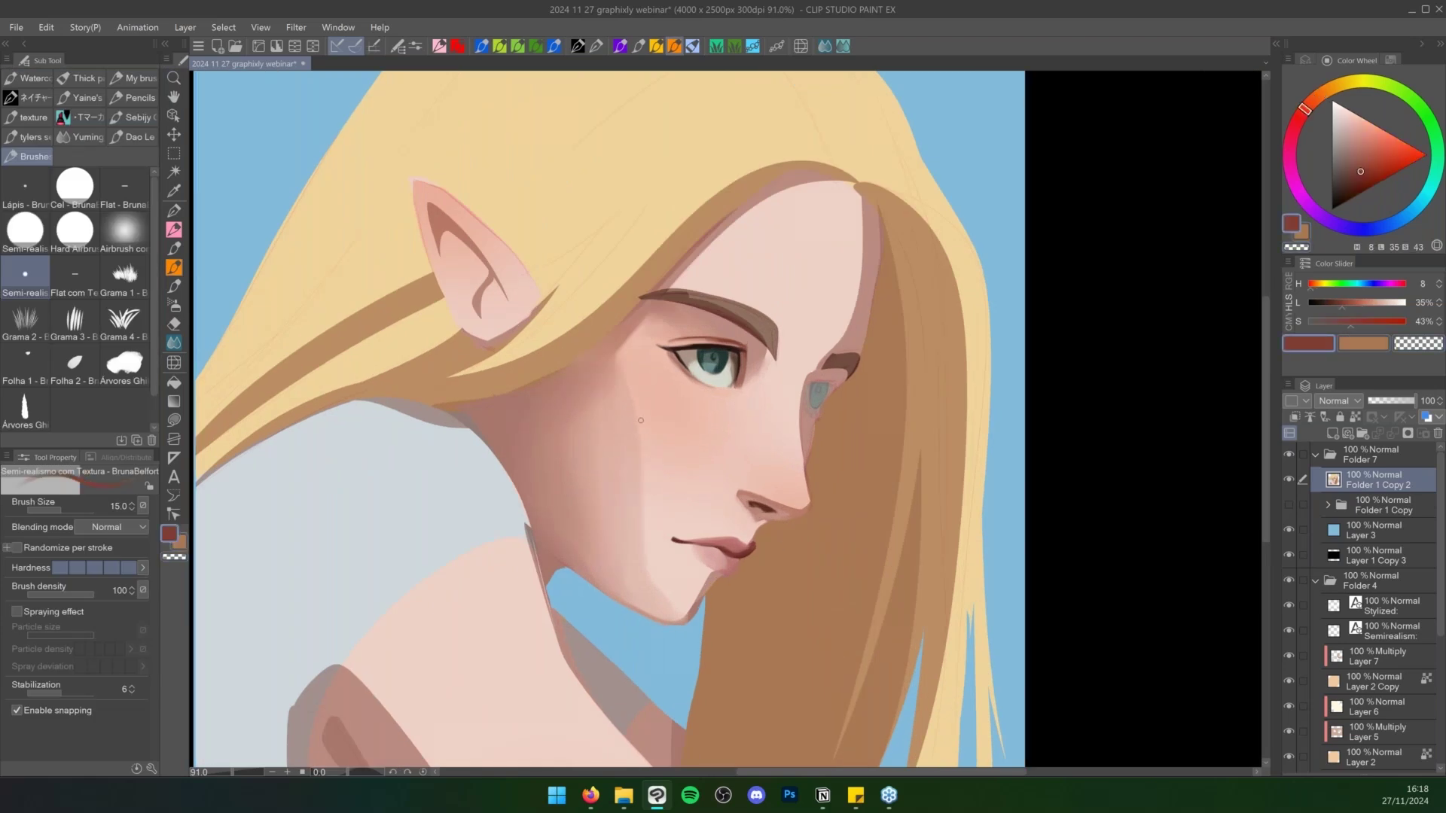
Paint the cheek's shadow plane down towards the jaw with sampled skin shadow (H 13, L 63%, S 35%) at brush sizes 200 and 120
{"action": "key", "text": "b"}
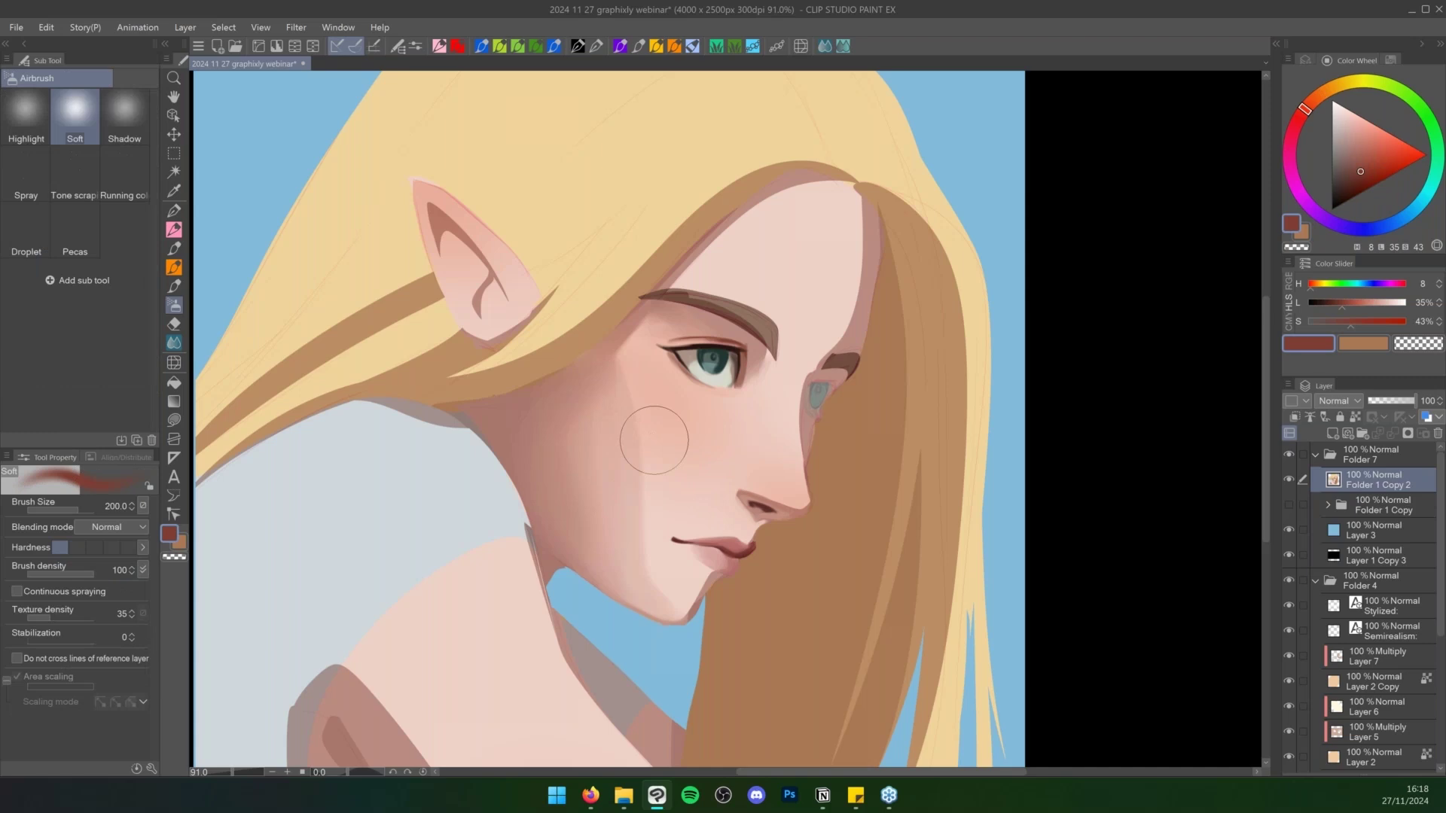
{"action": "left_click", "coordinate": [654, 441], "text": "alt"}
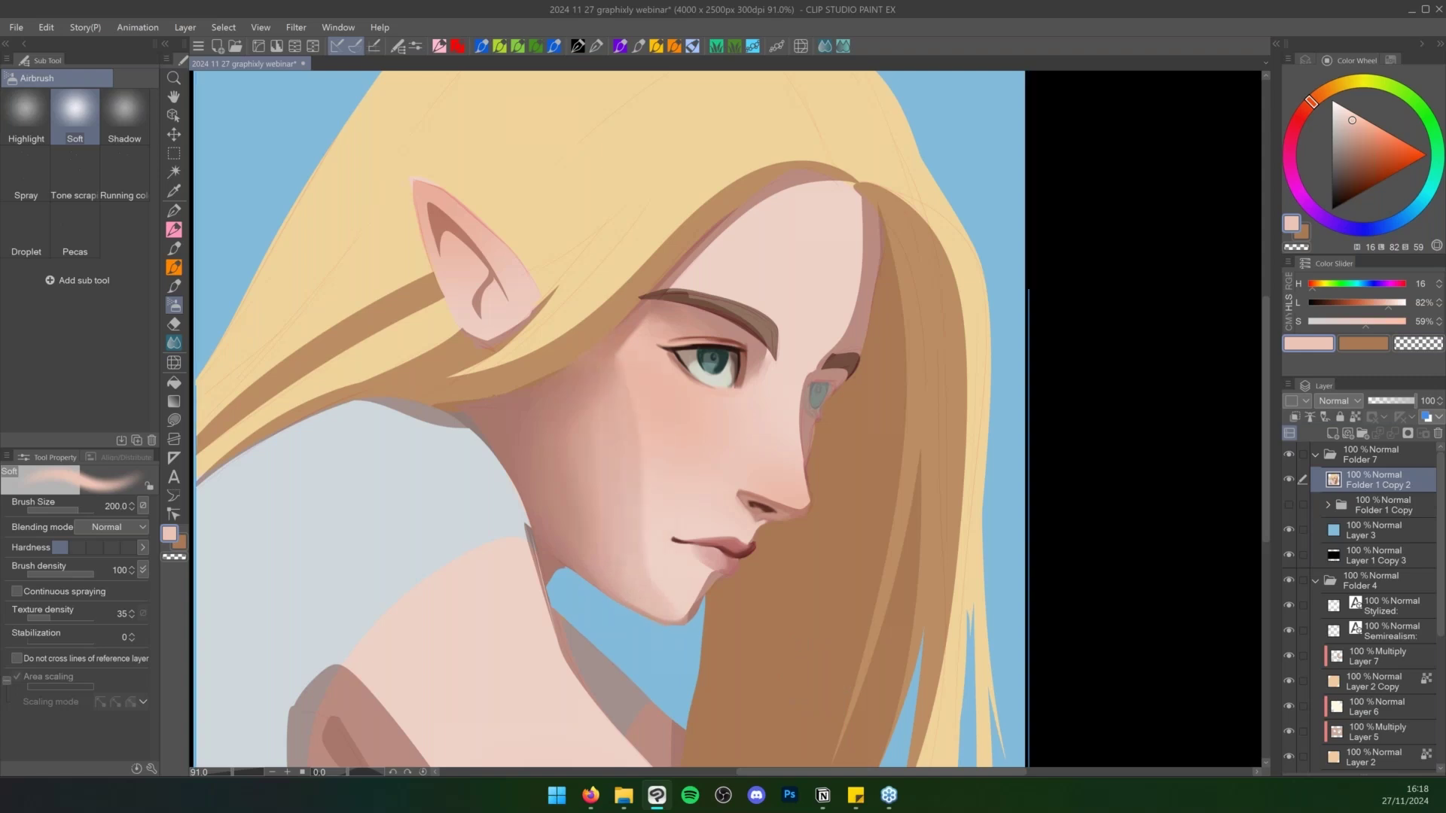
{"action": "key", "text": "b"}
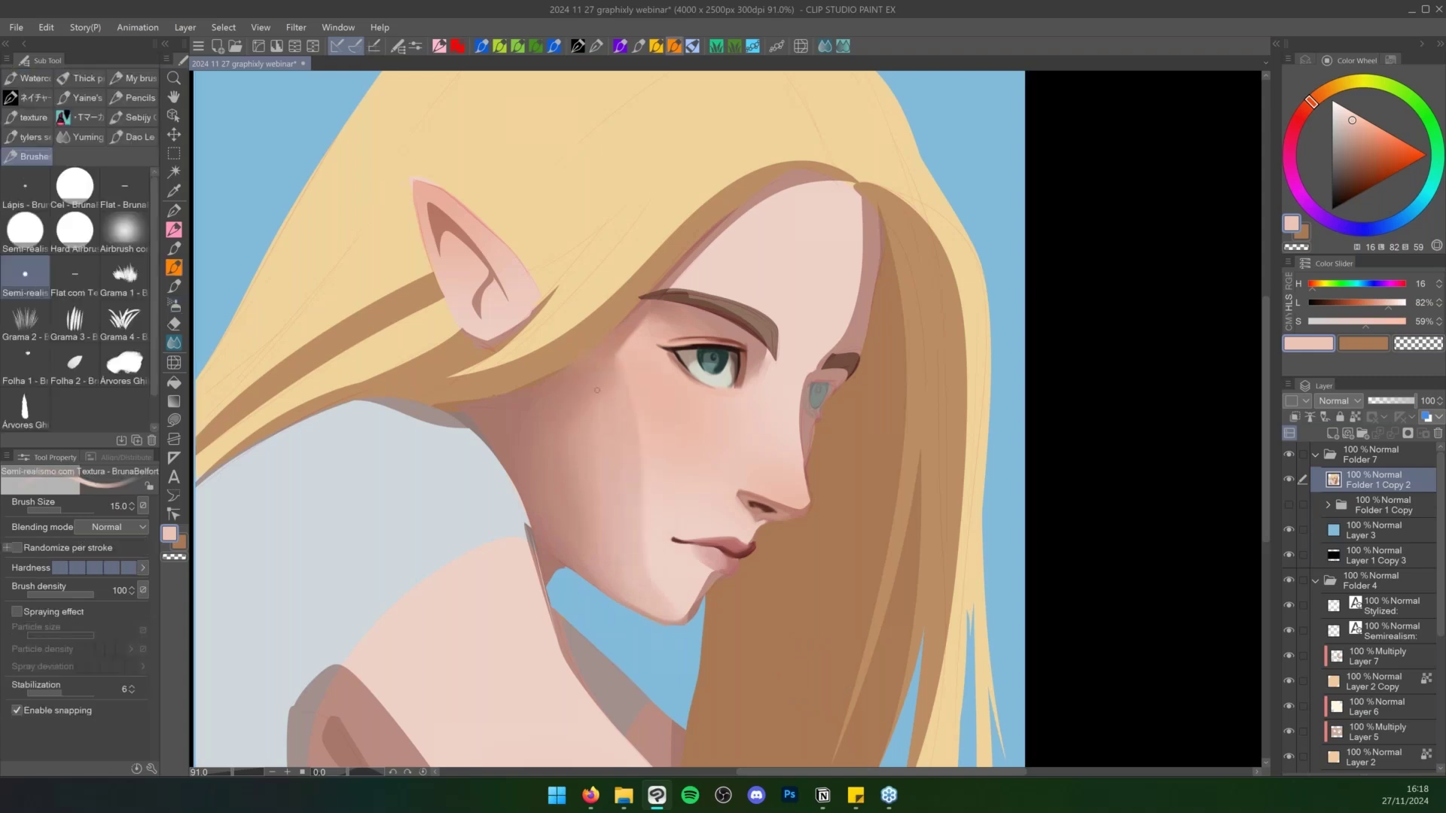
{"action": "left_click", "coordinate": [592, 390], "text": "alt"}
{"action": "key", "text": "]"}
{"action": "key", "text": "]"}
{"action": "key", "text": "]"}
{"action": "key", "text": "]"}
{"action": "key", "text": "]"}
{"action": "key", "text": "]"}
{"action": "key", "text": "]"}
{"action": "key", "text": "]"}
{"action": "key", "text": "]"}
{"action": "key", "text": "]"}
{"action": "key", "text": "]"}
{"action": "key", "text": "]"}
{"action": "key", "text": "]"}
{"action": "key", "text": "]"}
{"action": "left_click_drag", "start_coordinate": [594, 382], "coordinate": [605, 515]}
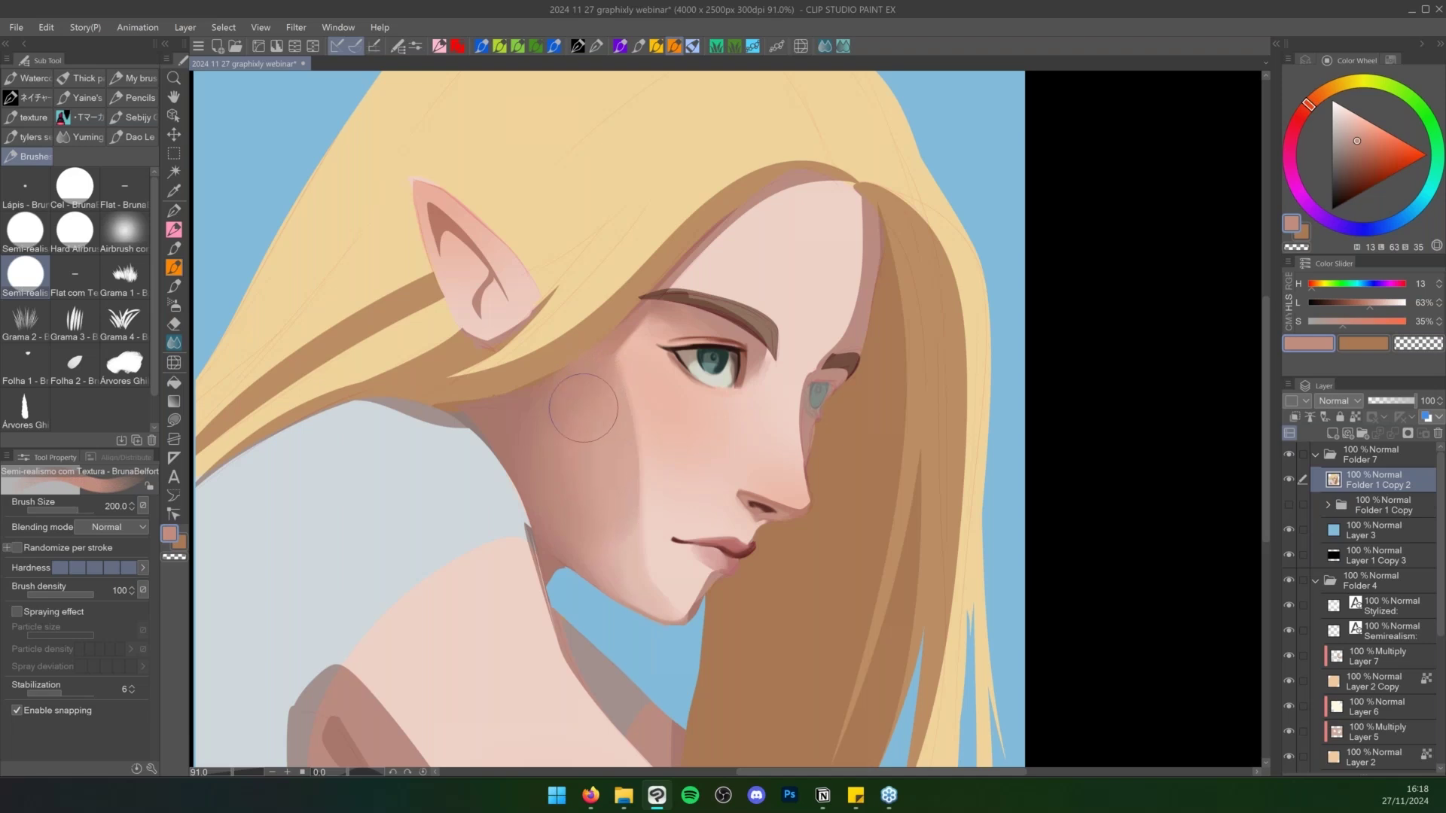
{"action": "left_click_drag", "start_coordinate": [588, 415], "coordinate": [598, 554]}
{"action": "key", "text": "["}
{"action": "key", "text": "["}
{"action": "key", "text": "["}
{"action": "mouse_move", "coordinate": [614, 506]}
{"action": "left_mouse_down"}
{"action": "mouse_move", "coordinate": [635, 595]}
{"action": "mouse_move", "coordinate": [596, 537]}
{"action": "mouse_move", "coordinate": [651, 602]}
{"action": "mouse_move", "coordinate": [616, 532]}
{"action": "mouse_move", "coordinate": [617, 469]}
{"action": "left_mouse_up"}
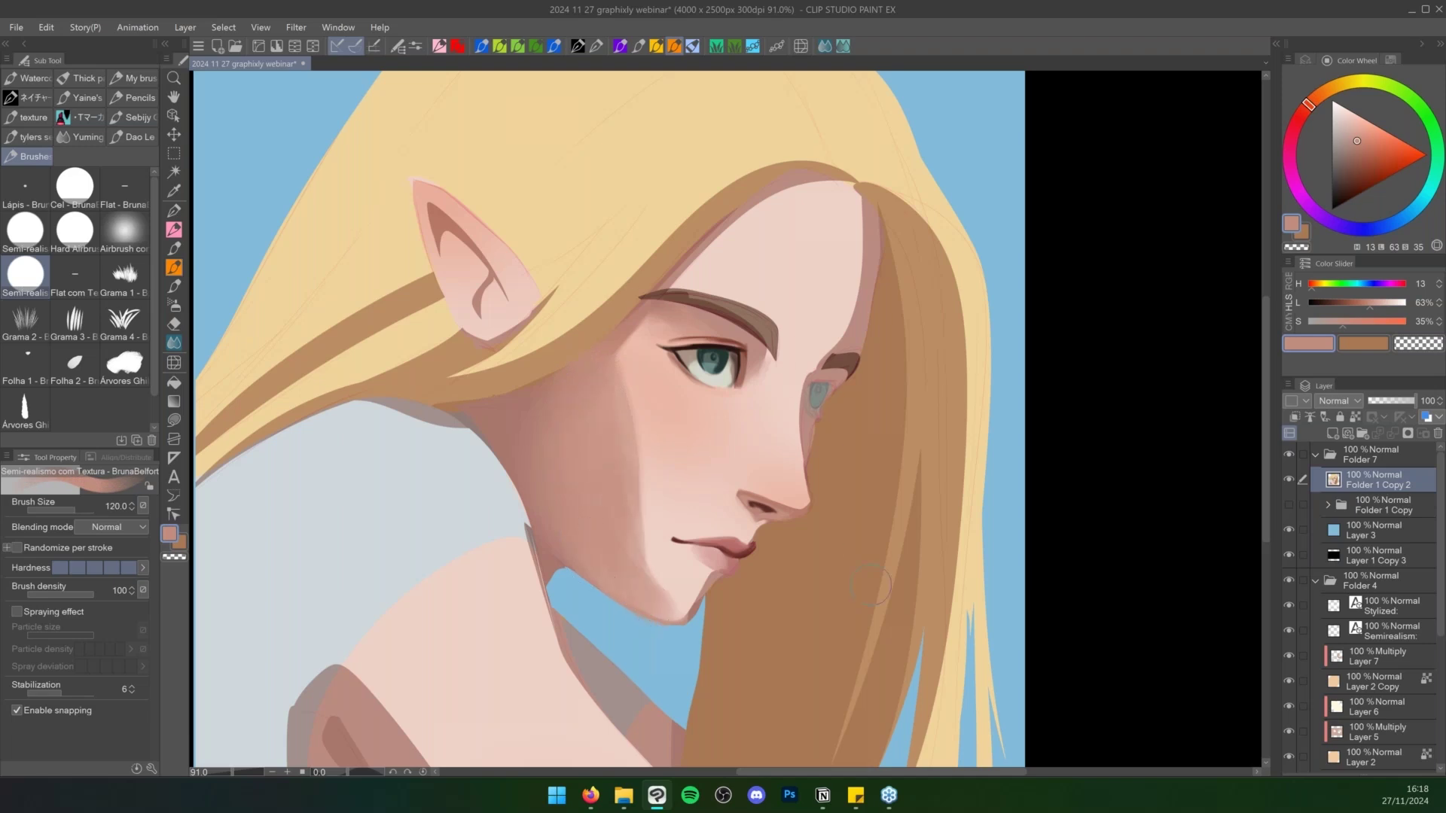
Lasso the far eye's upper lid, airbrush it reddish brown (H 10, L 37%, S 40%) at size 70, deselect, and soften it with sampled skin tone
{"action": "key", "text": "ctrl+space"}
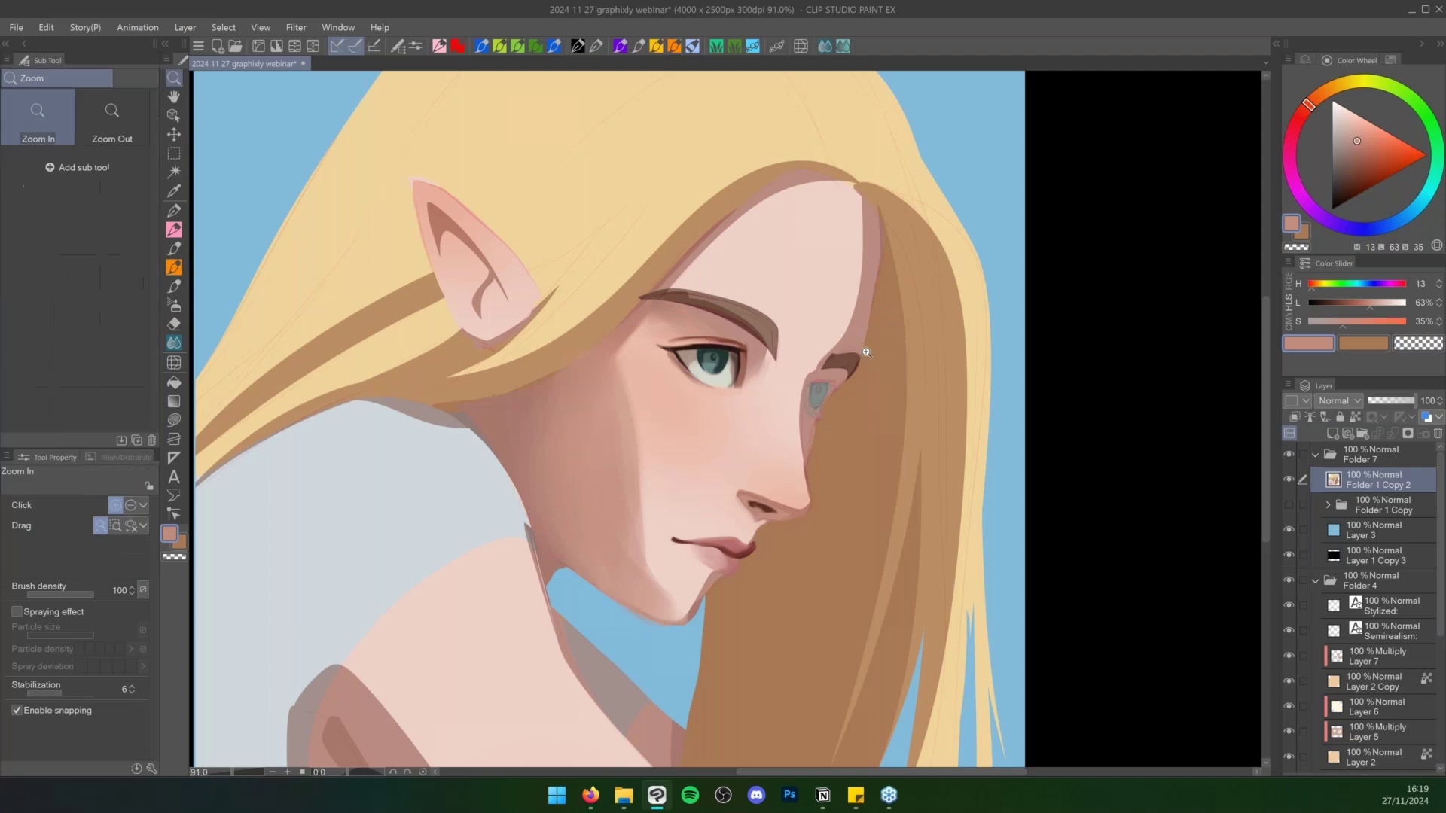
{"action": "left_click_drag", "start_coordinate": [866, 352], "coordinate": [926, 356]}
{"action": "key", "text": "m"}
{"action": "mouse_move", "coordinate": [744, 420]}
{"action": "left_mouse_down"}
{"action": "mouse_move", "coordinate": [803, 403]}
{"action": "mouse_move", "coordinate": [804, 427]}
{"action": "mouse_move", "coordinate": [824, 401]}
{"action": "mouse_move", "coordinate": [811, 384]}
{"action": "mouse_move", "coordinate": [756, 403]}
{"action": "left_mouse_up"}
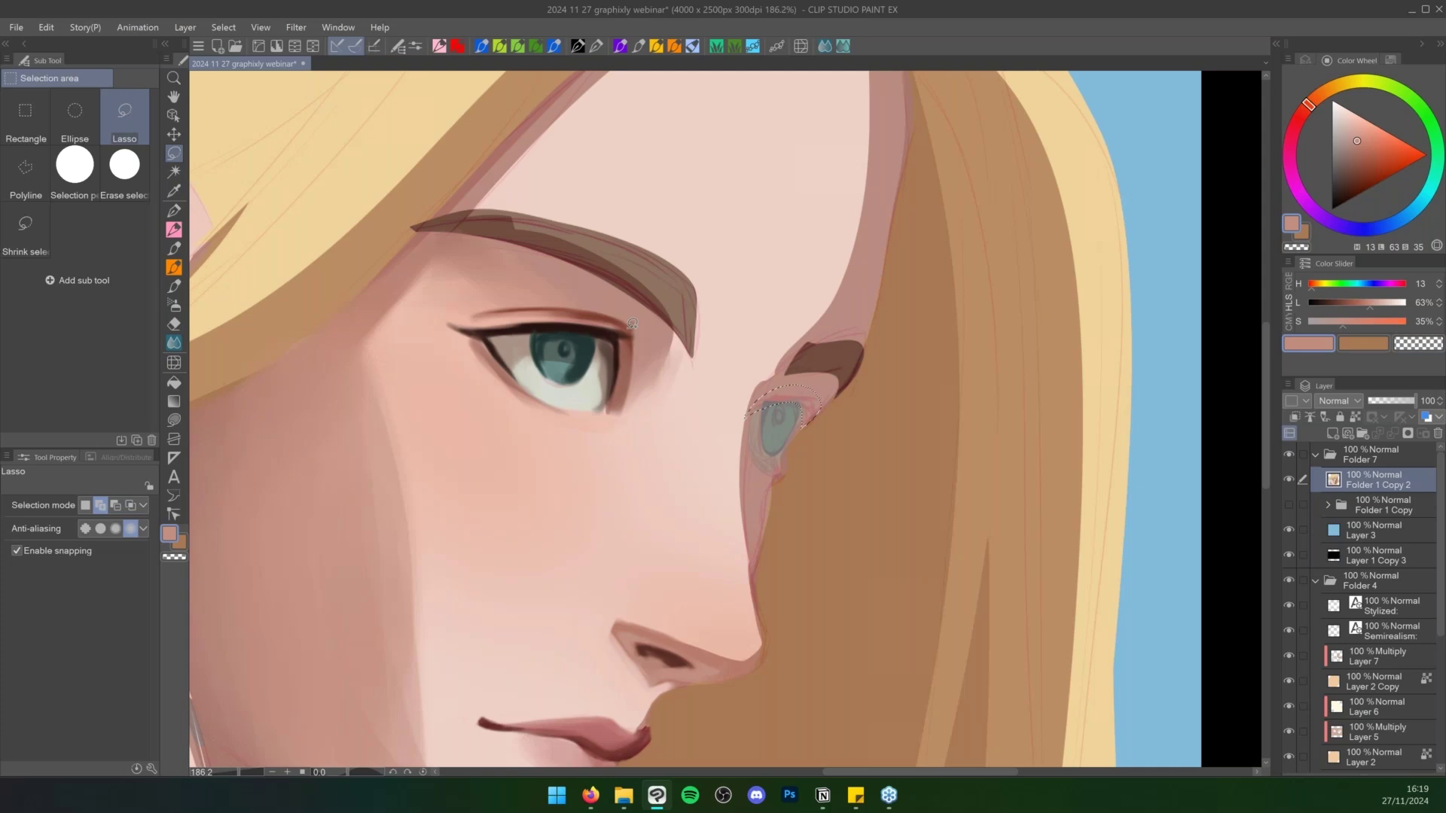
{"action": "key", "text": "b"}
{"action": "left_click", "coordinate": [631, 326], "text": "alt"}
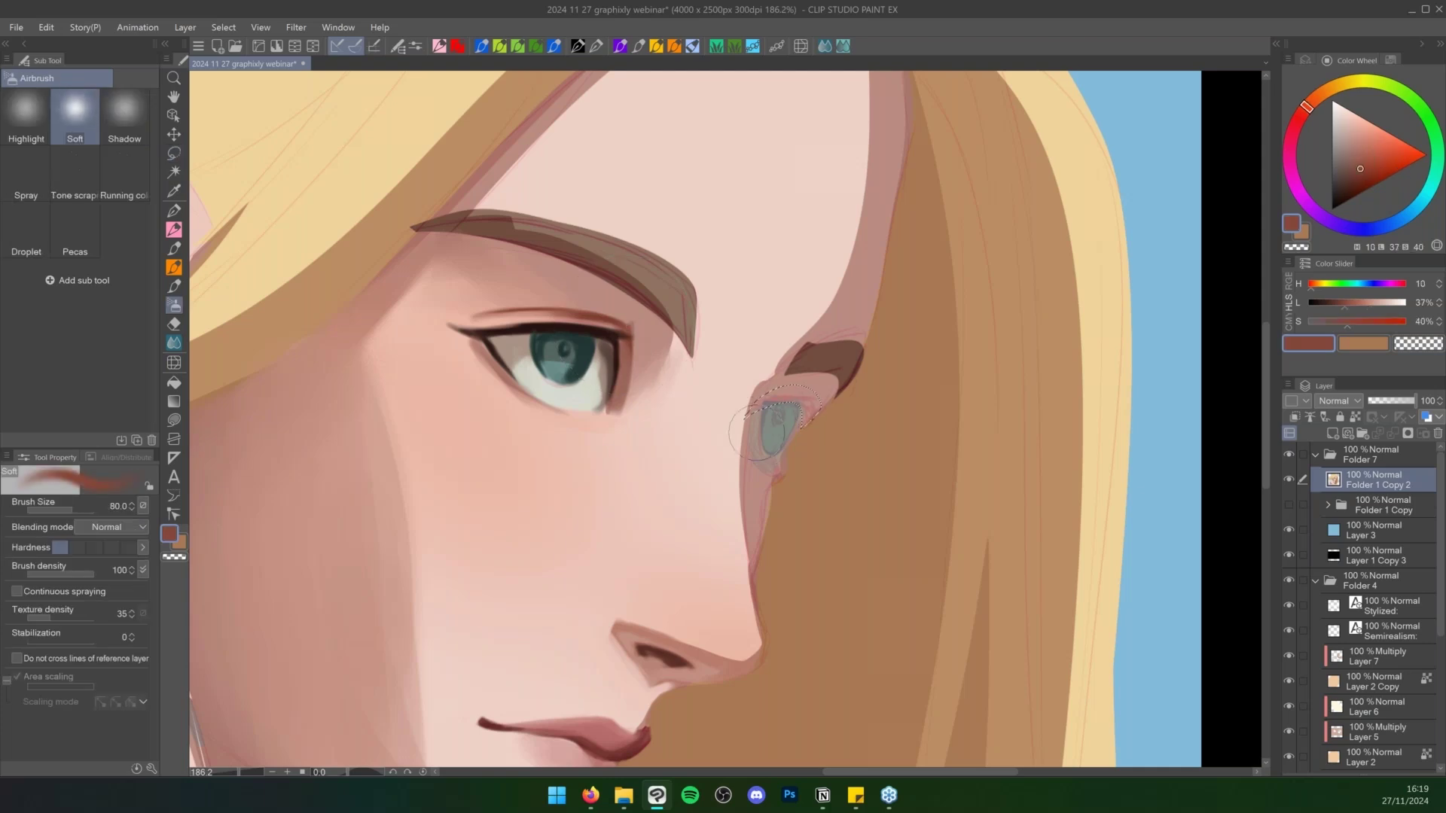
{"action": "key", "text": "bracketleft"}
{"action": "left_click_drag", "start_coordinate": [754, 422], "coordinate": [793, 430]}
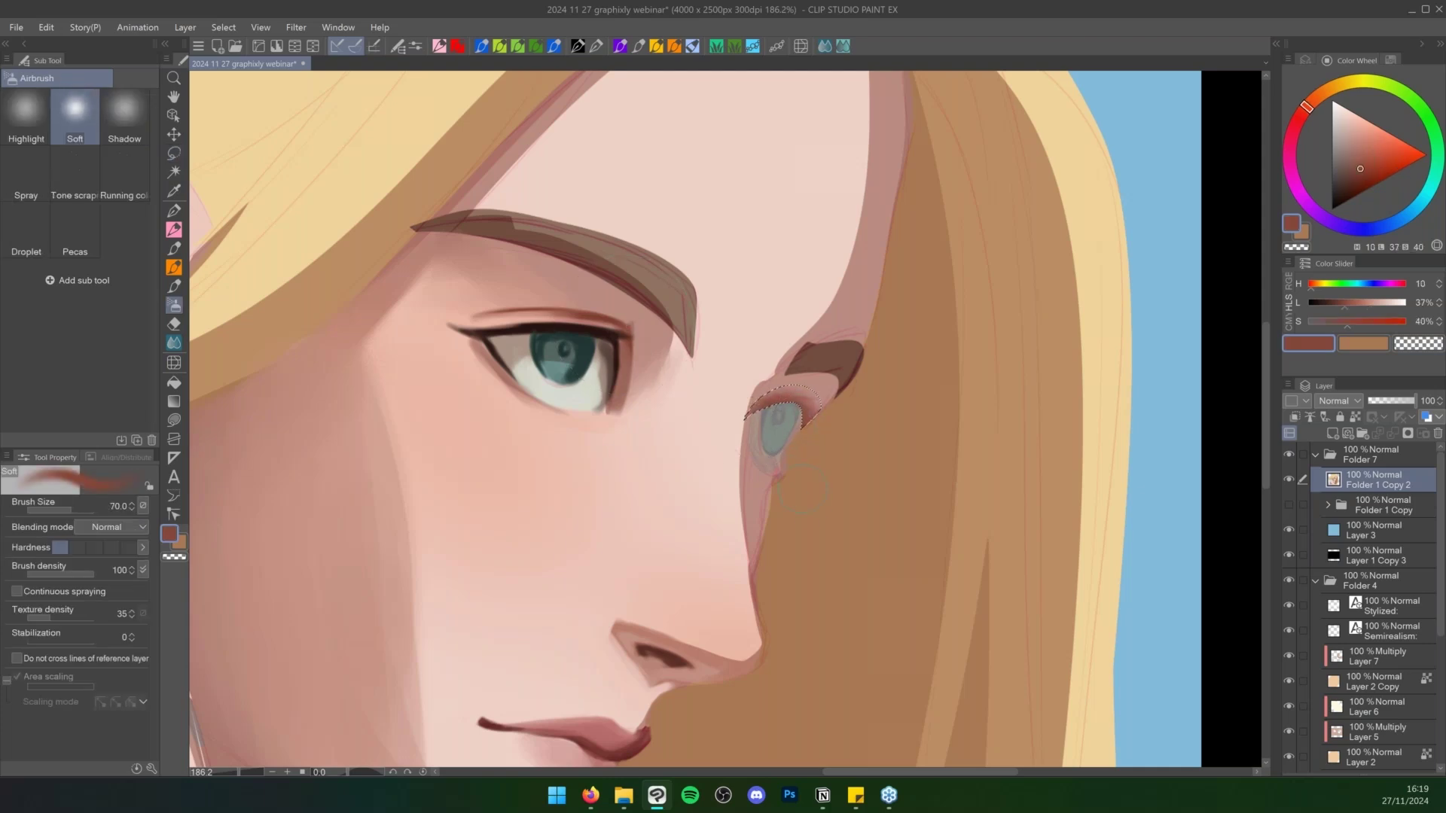
{"action": "key", "text": "ctrl+d"}
{"action": "key", "text": "c"}
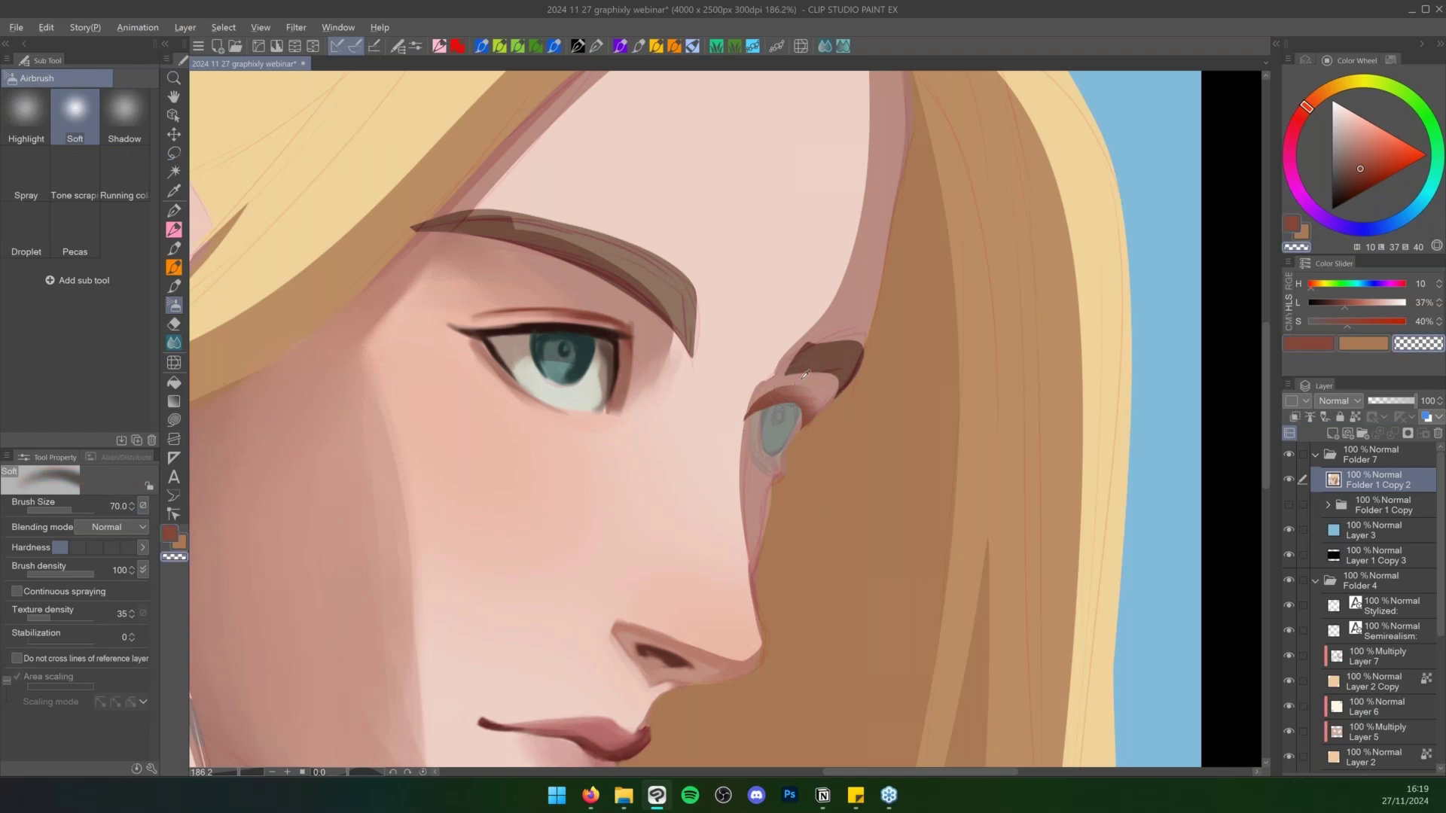
{"action": "left_click", "coordinate": [805, 375], "text": "alt"}
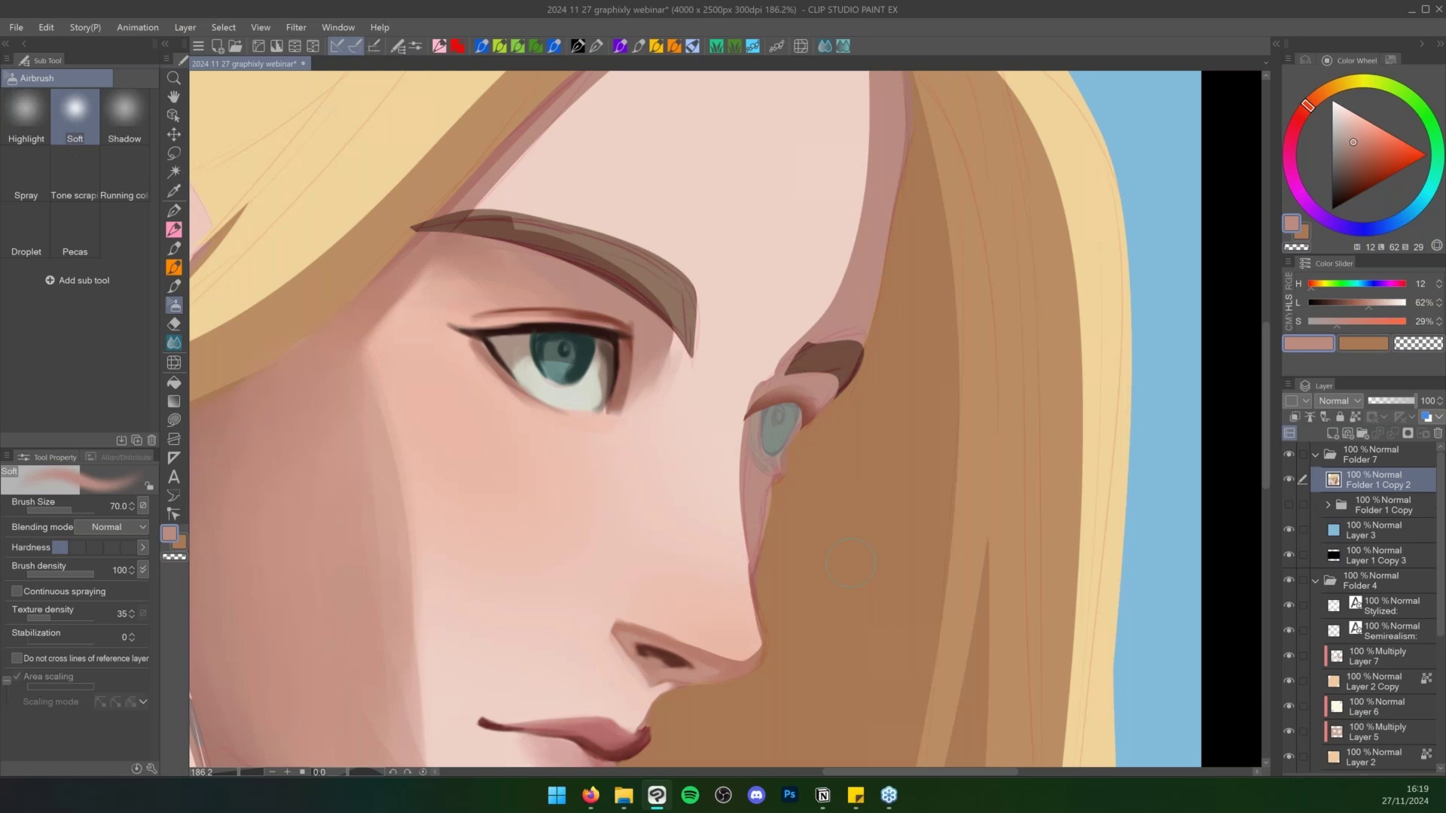
Try the Soft airbrush at size 170 in sampled sky blue over the hair, inside a circular lasso selection and without one, undoing both
{"action": "key", "text": "m"}
{"action": "mouse_move", "coordinate": [847, 444]}
{"action": "left_mouse_down"}
{"action": "mouse_move", "coordinate": [1040, 557]}
{"action": "mouse_move", "coordinate": [847, 448]}
{"action": "left_mouse_up"}
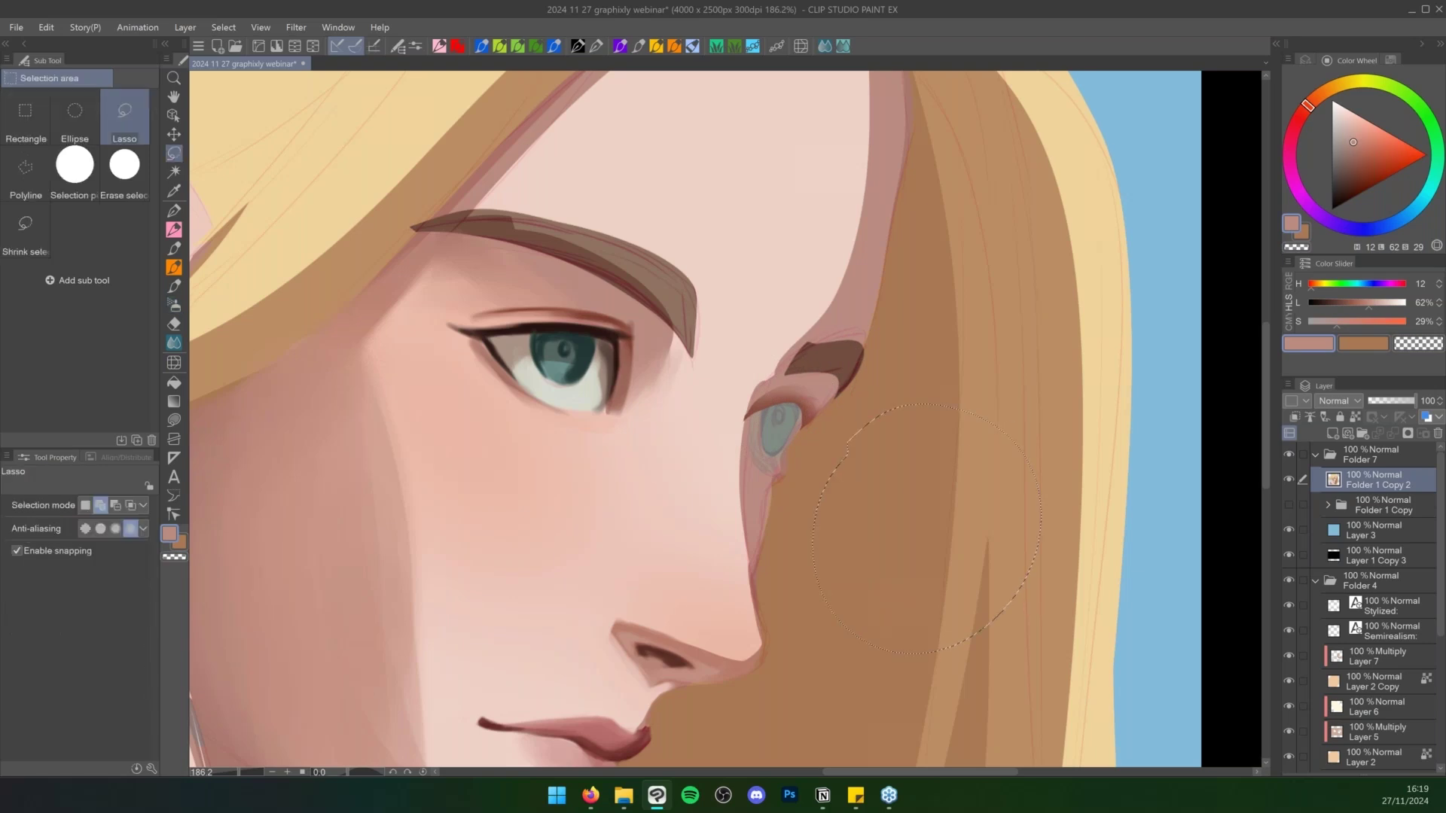
{"action": "key", "text": "b"}
{"action": "left_click", "coordinate": [1162, 316], "text": "alt"}
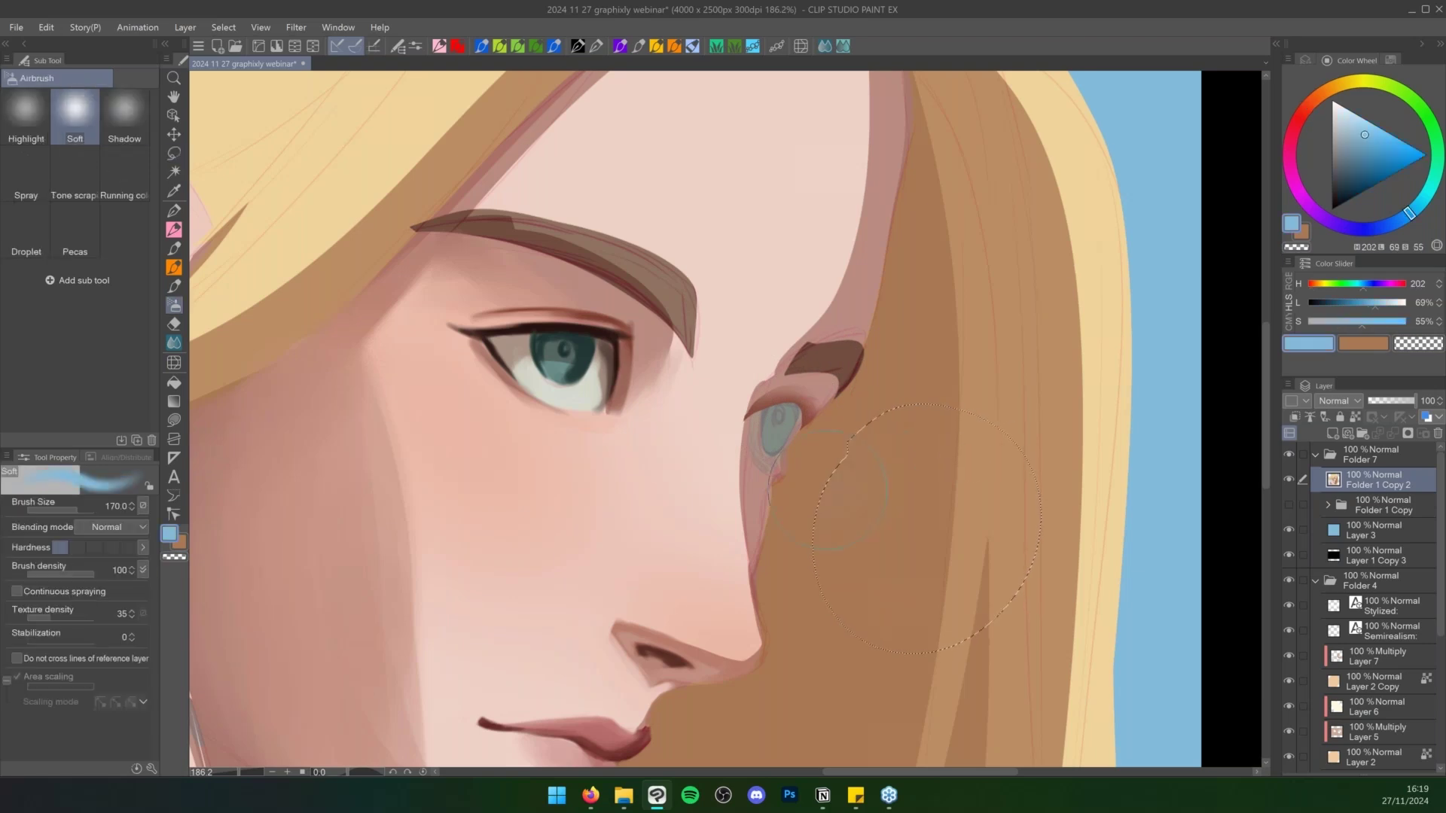
{"action": "left_click_drag", "start_coordinate": [850, 489], "coordinate": [829, 588]}
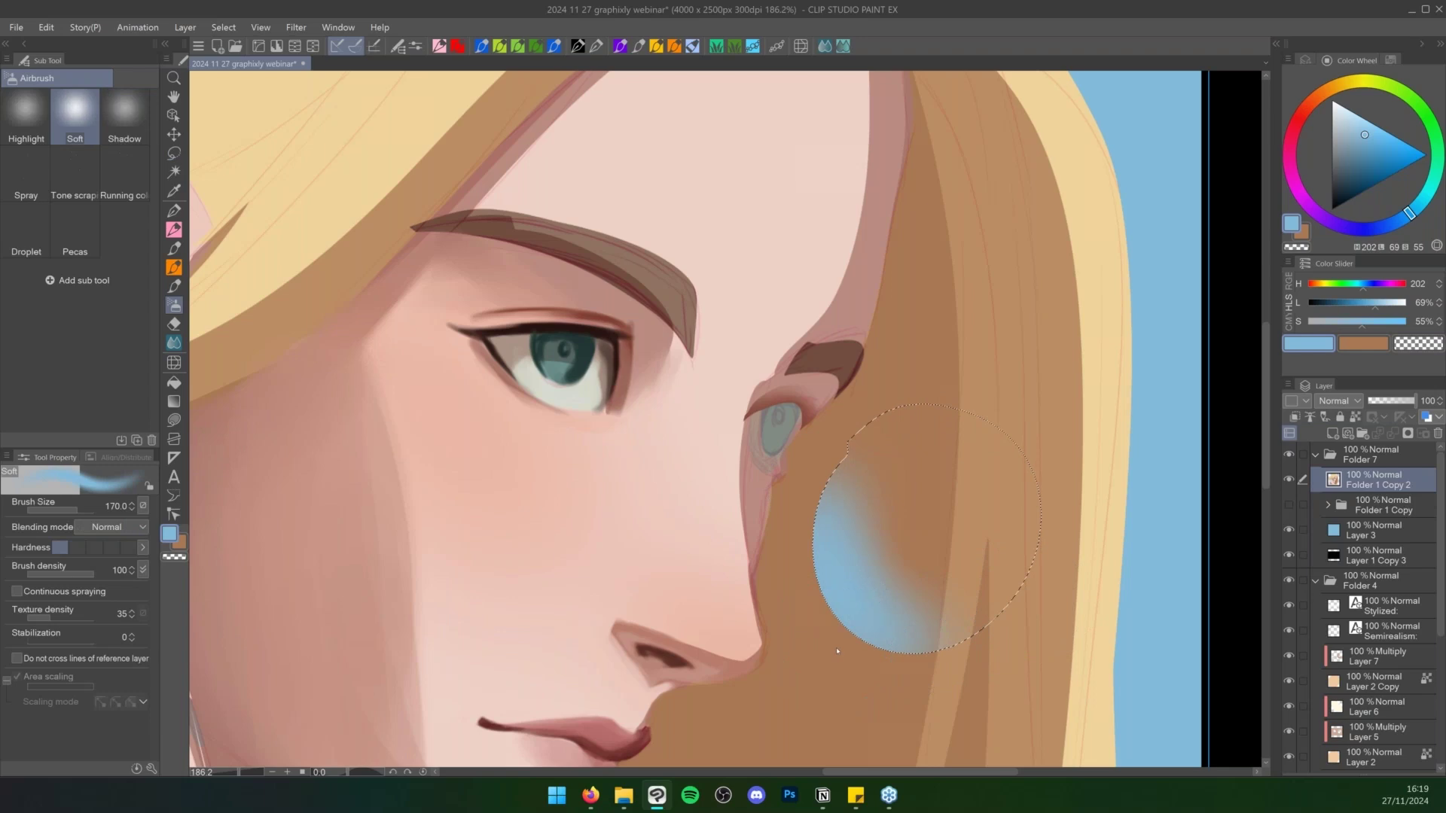
{"action": "key", "text": "ctrl+d"}
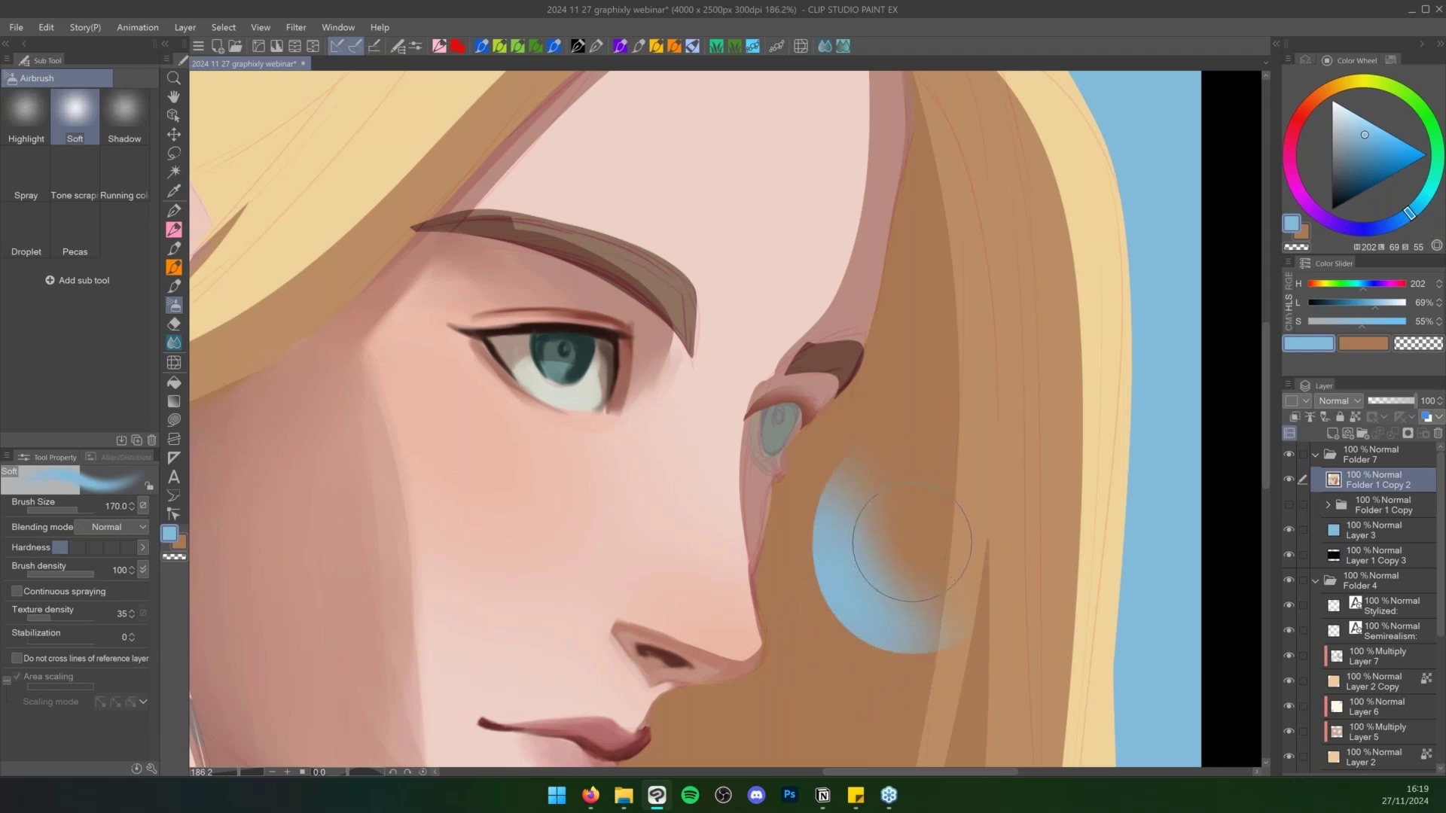
{"action": "key", "text": "ctrl+z"}
{"action": "key", "text": "ctrl+z"}
{"action": "mouse_move", "coordinate": [866, 554]}
{"action": "left_mouse_down"}
{"action": "mouse_move", "coordinate": [858, 570]}
{"action": "mouse_move", "coordinate": [871, 529]}
{"action": "mouse_move", "coordinate": [891, 560]}
{"action": "left_mouse_up"}
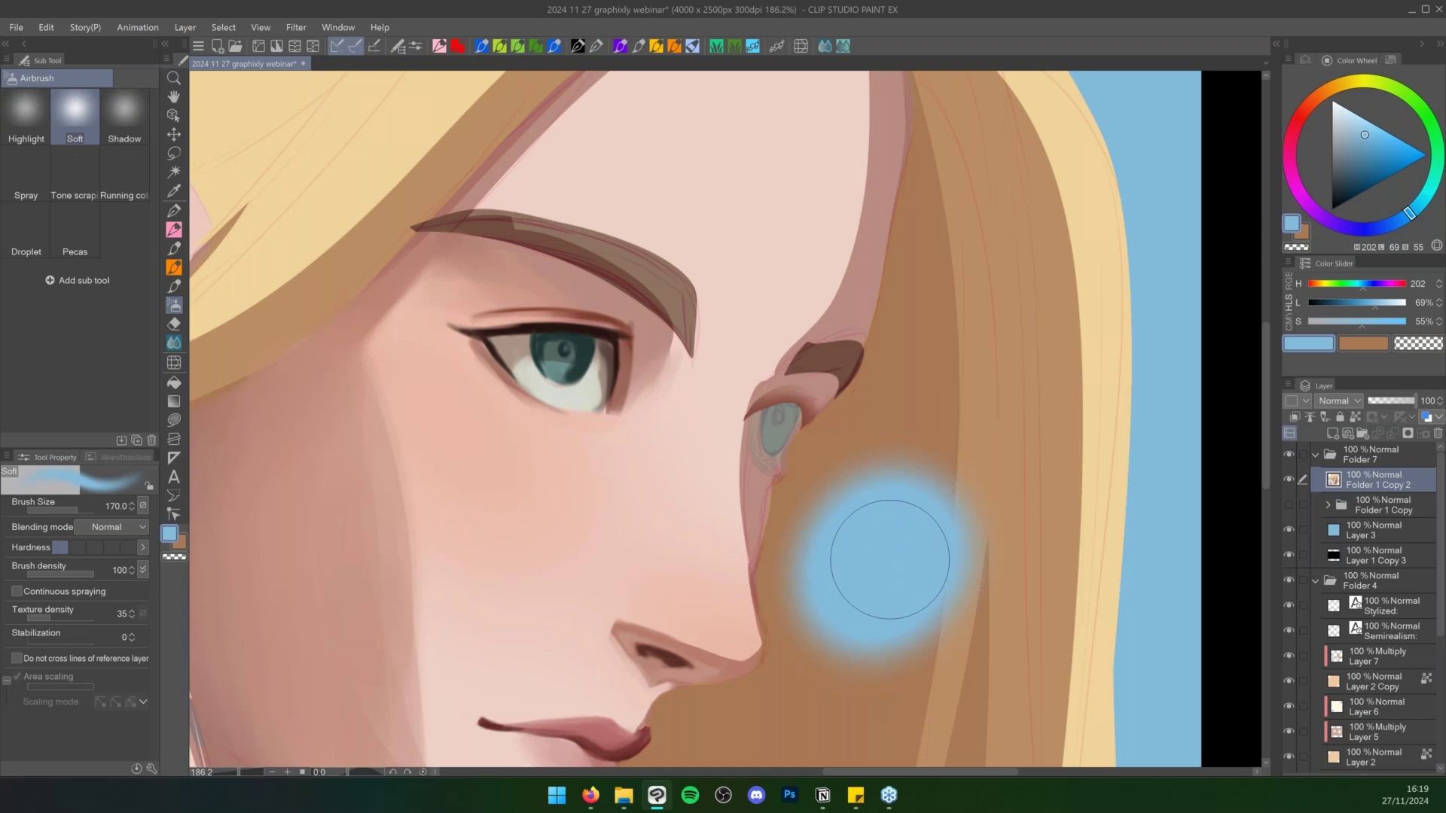
{"action": "key", "text": "ctrl+z"}
Trim the skin shadow beside the far eye and brow using Lasso fill in sampled light skin (H 15, L 86%, S 53%)
{"action": "key", "text": "u"}
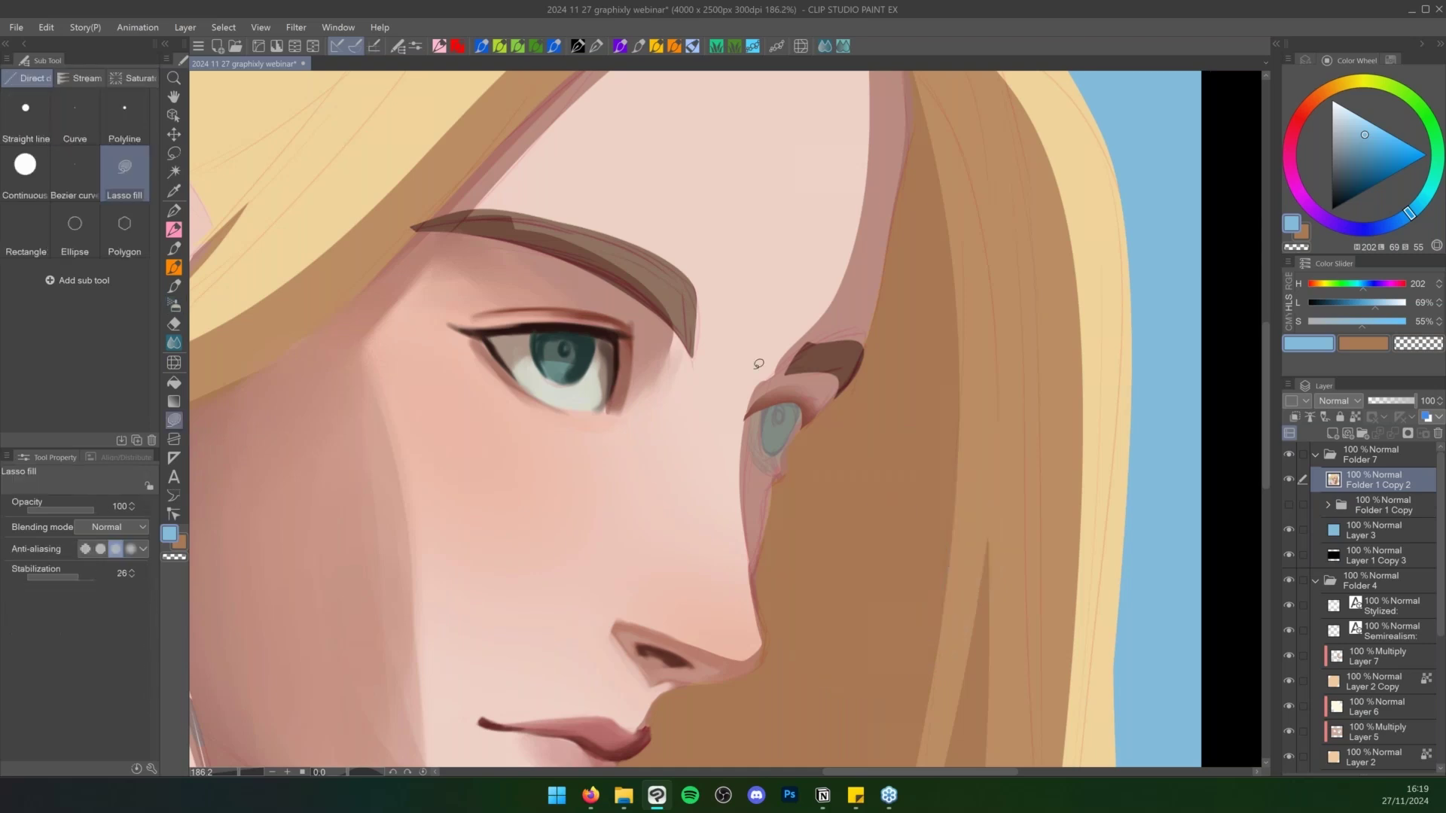
{"action": "left_click", "coordinate": [759, 364], "text": "alt"}
{"action": "mouse_move", "coordinate": [807, 330]}
{"action": "left_mouse_down"}
{"action": "mouse_move", "coordinate": [745, 558]}
{"action": "mouse_move", "coordinate": [813, 312]}
{"action": "left_mouse_up"}
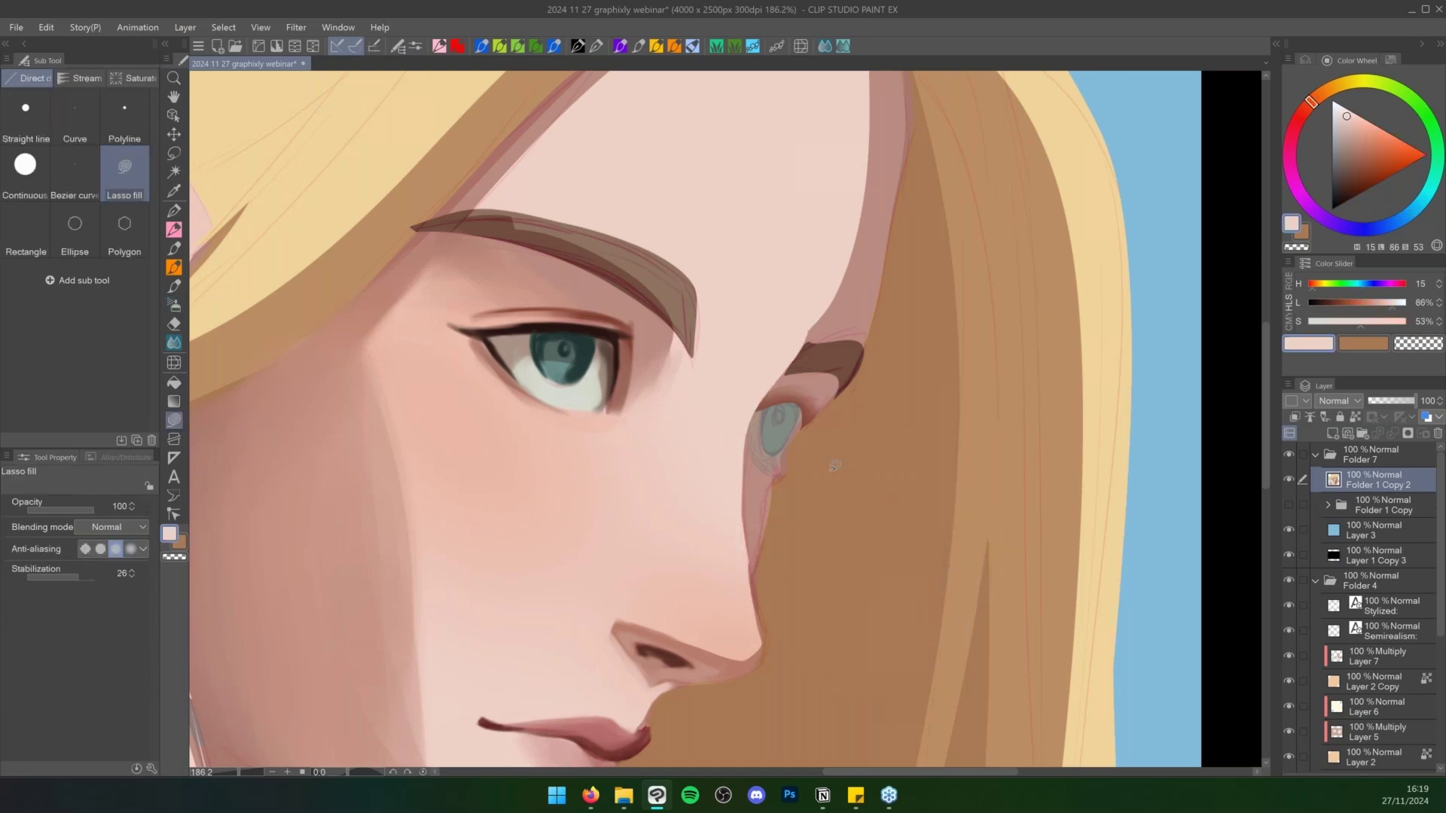
Sample the near eye's dark brown line color (H 8, L 11%, S 39%) and choose the flat 2 brush at size 40
{"action": "key", "text": "b"}
{"action": "left_click", "coordinate": [603, 329], "text": "alt"}
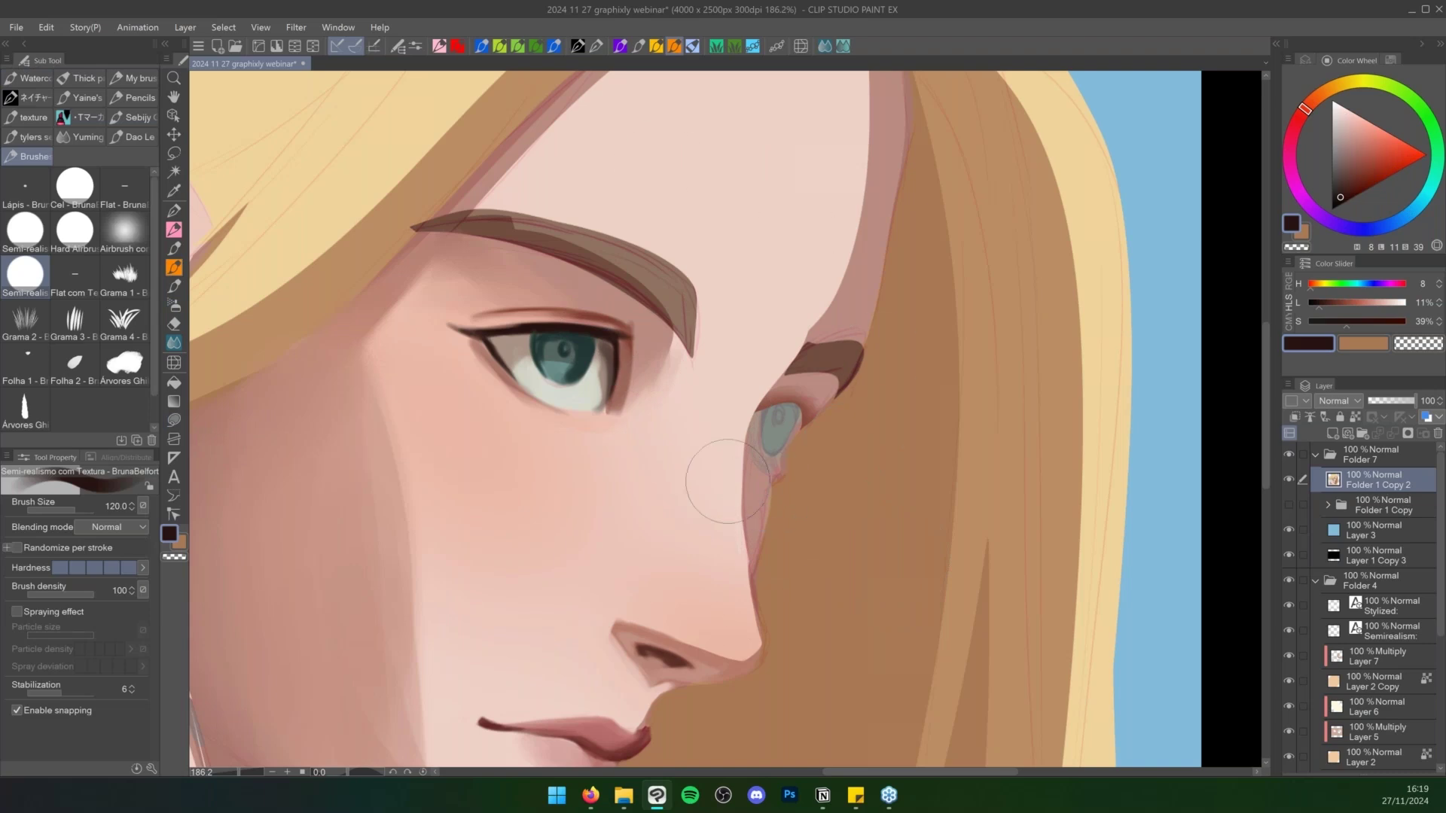
{"action": "key", "text": "ctrl+space"}
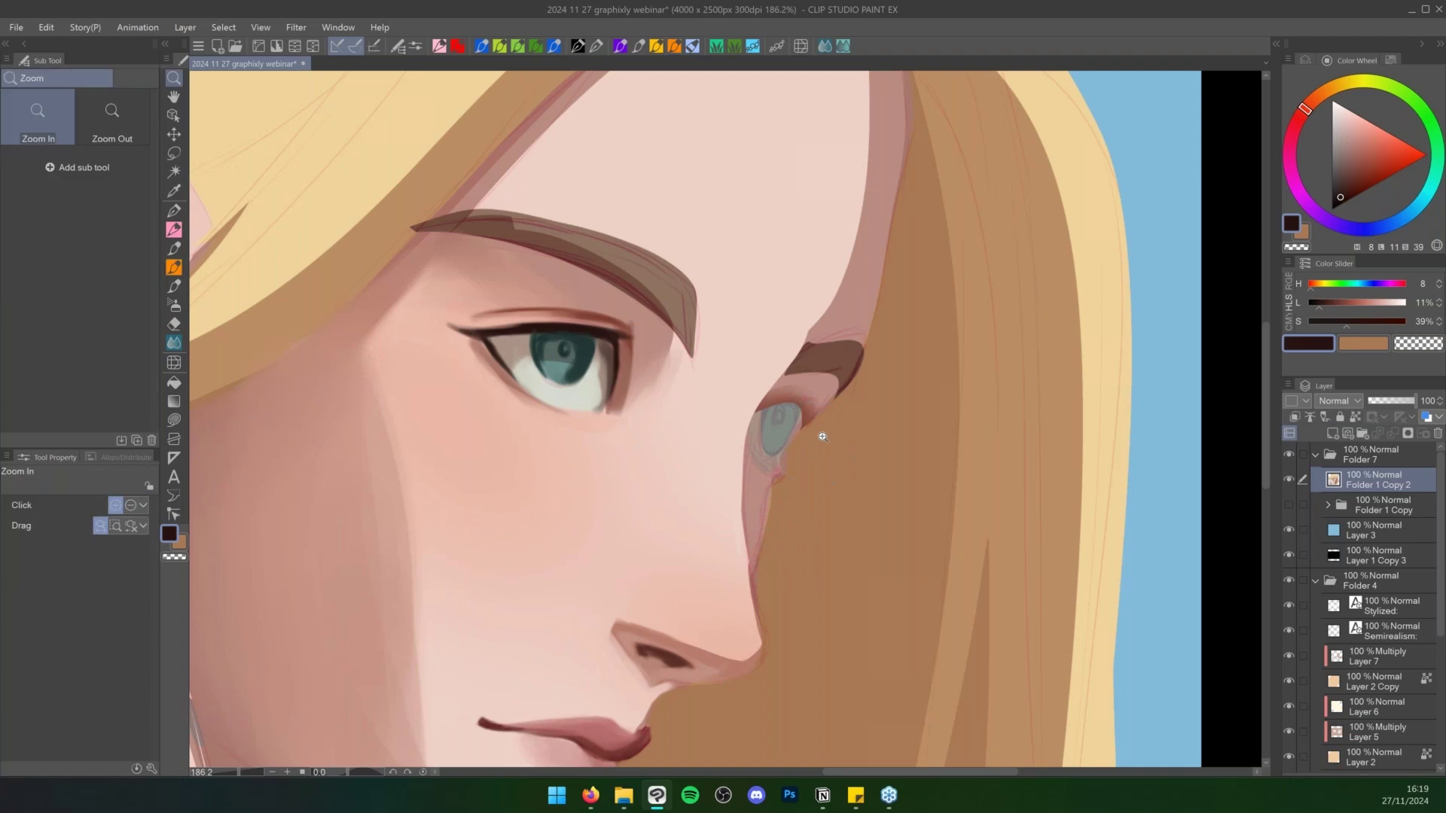
{"action": "mouse_move", "coordinate": [821, 434]}
{"action": "left_mouse_down"}
{"action": "mouse_move", "coordinate": [795, 450]}
{"action": "mouse_move", "coordinate": [839, 412]}
{"action": "left_mouse_up"}
{"action": "mouse_move", "coordinate": [607, 382]}
{"action": "left_mouse_down"}
{"action": "mouse_move", "coordinate": [631, 381]}
{"action": "mouse_move", "coordinate": [632, 396]}
{"action": "left_mouse_up"}
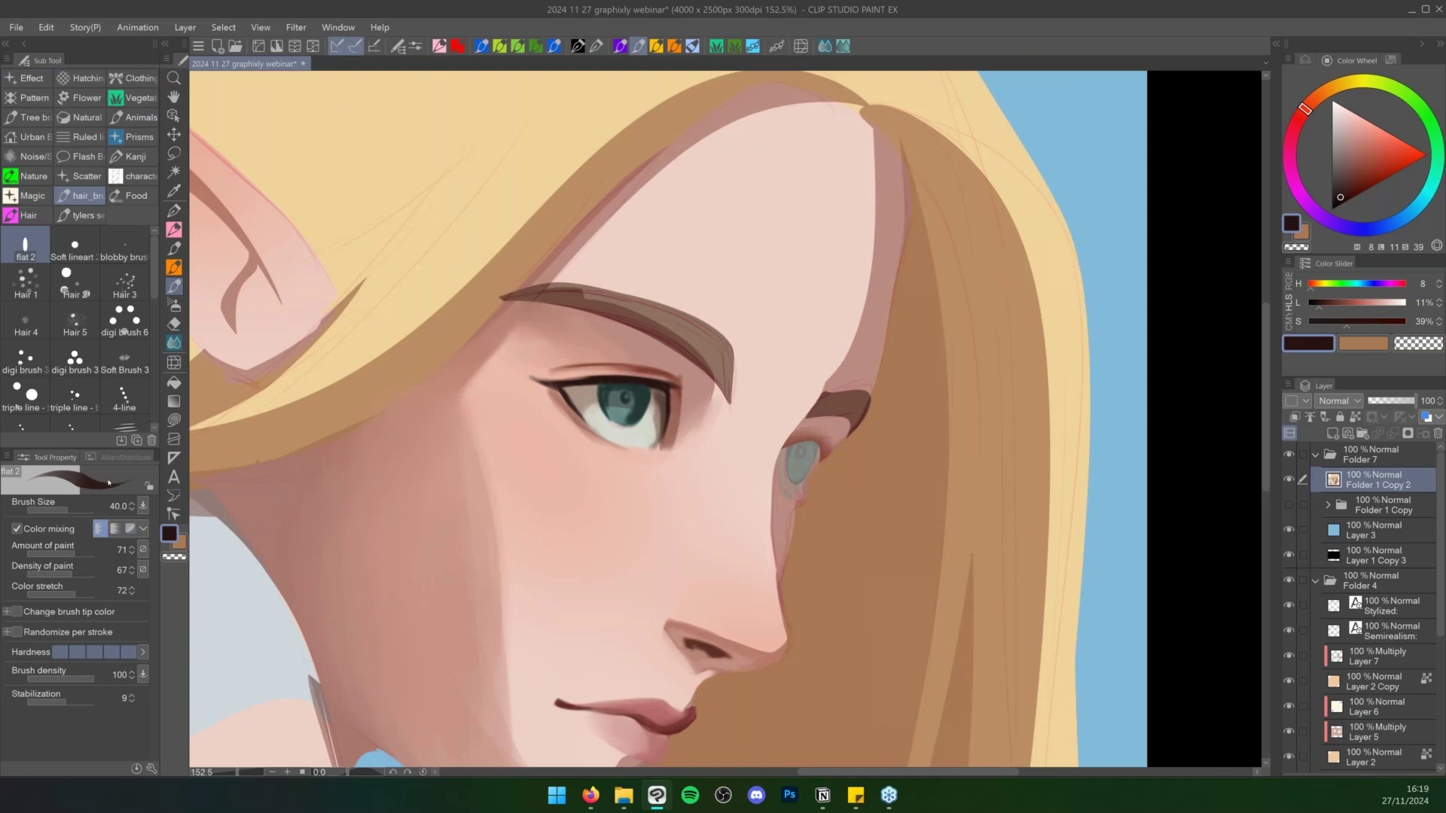
Try a rectangular material tip in the flat 2 brush's detailed settings and return the tip shape to Circle
{"action": "key", "text": "F7"}
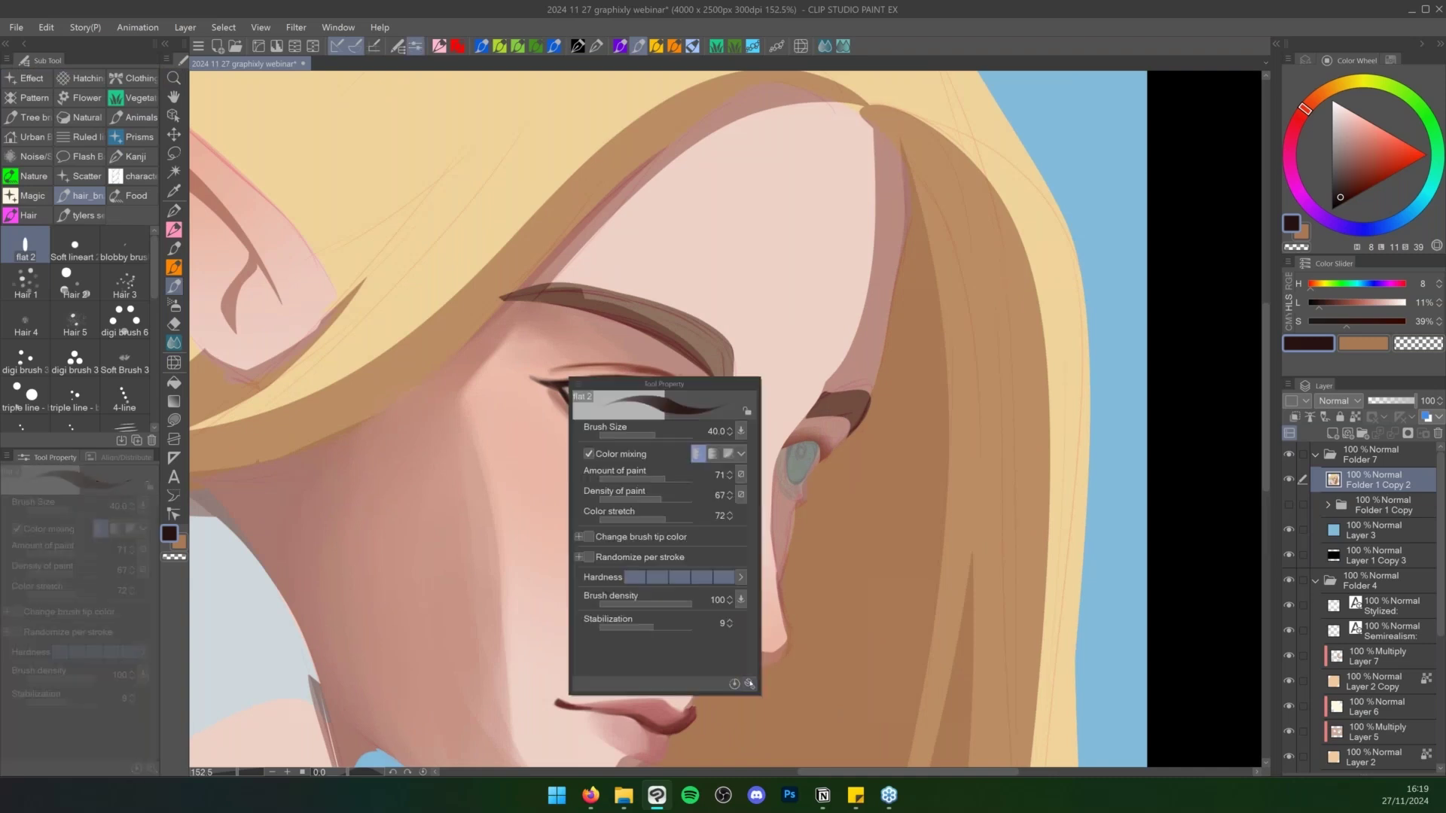
{"action": "left_click", "coordinate": [752, 683]}
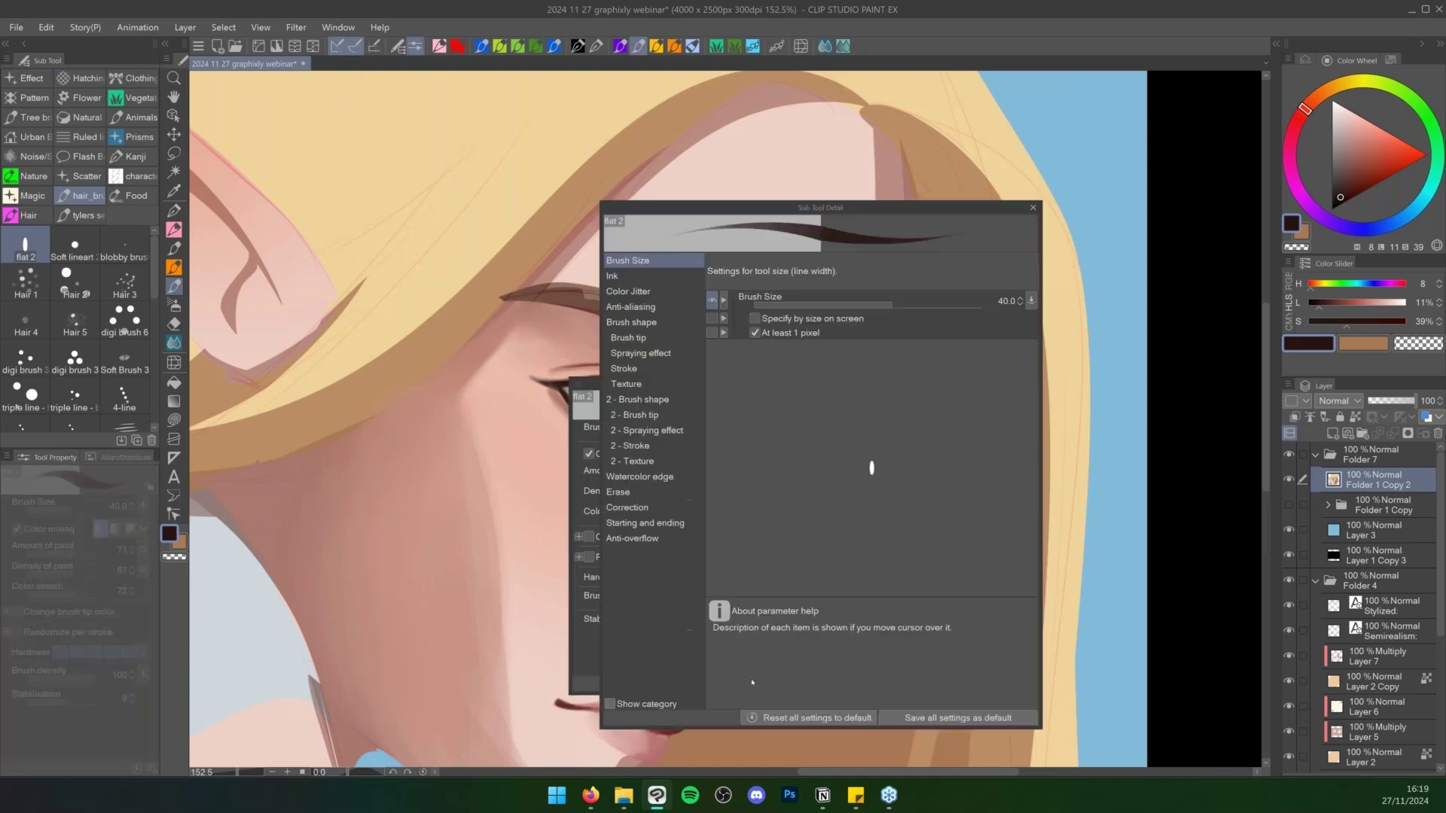
{"action": "left_click", "coordinate": [676, 340]}
{"action": "left_click", "coordinate": [1009, 300]}
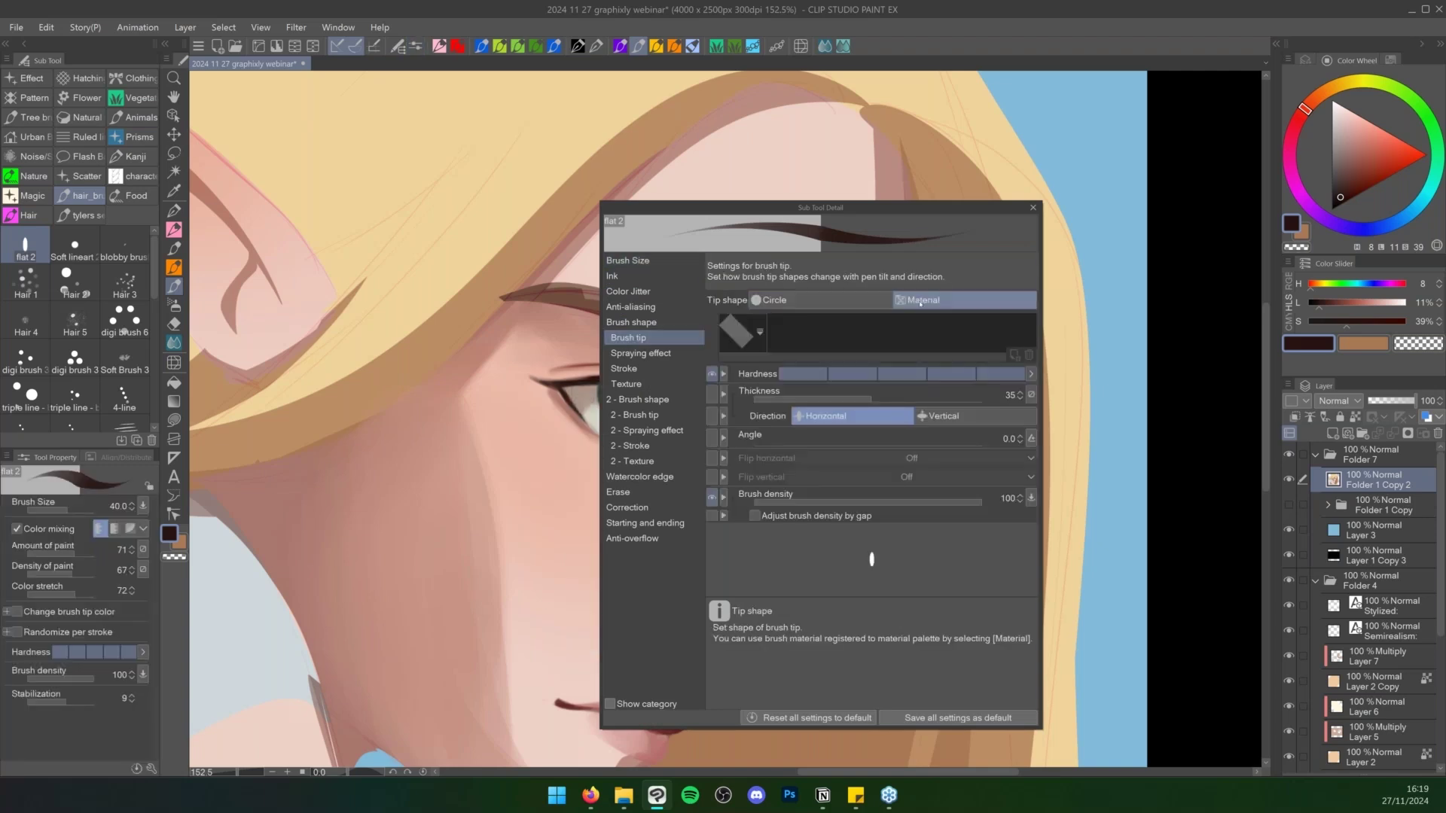
{"action": "left_click", "coordinate": [761, 332]}
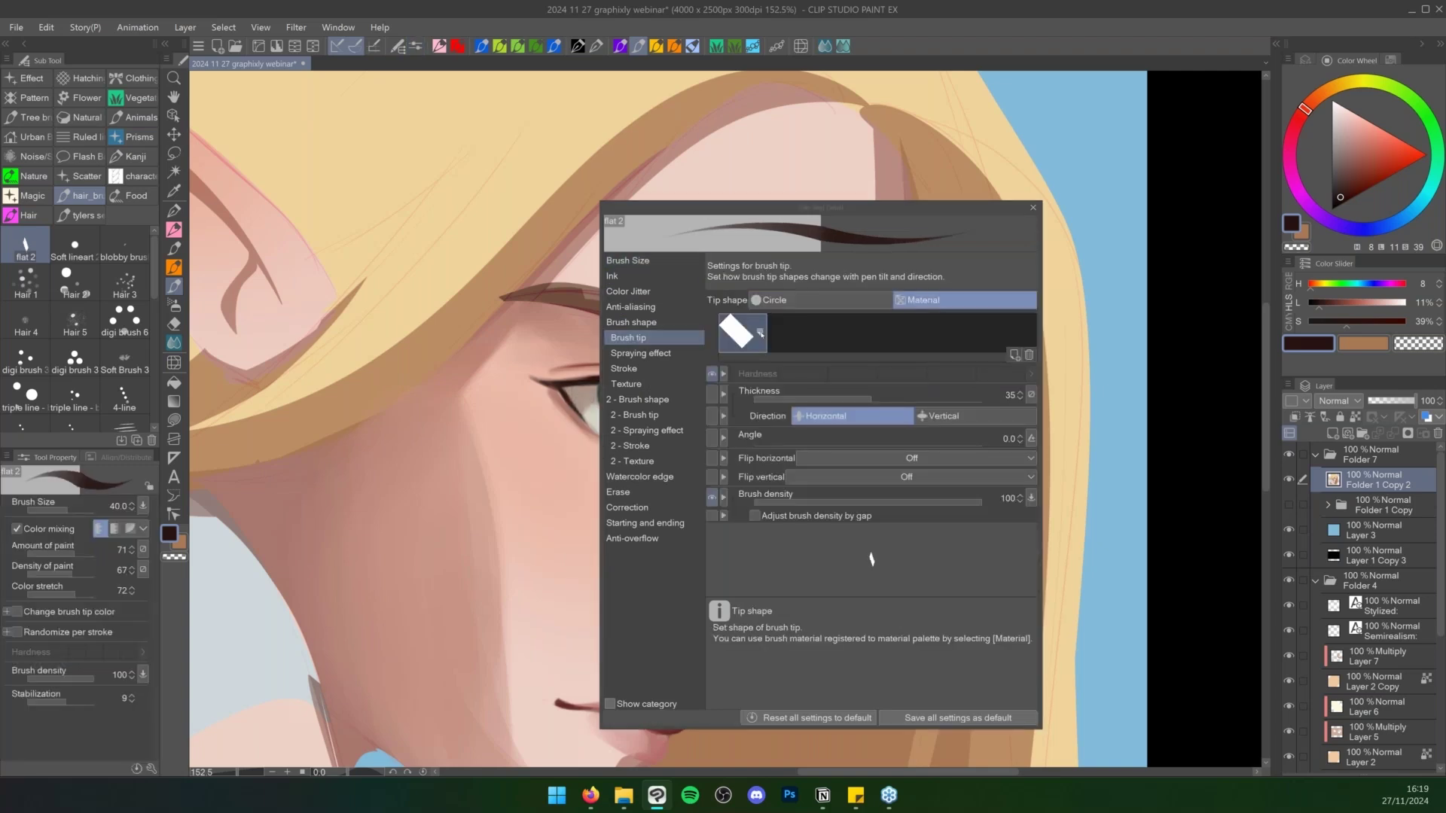
{"action": "left_click", "coordinate": [852, 349]}
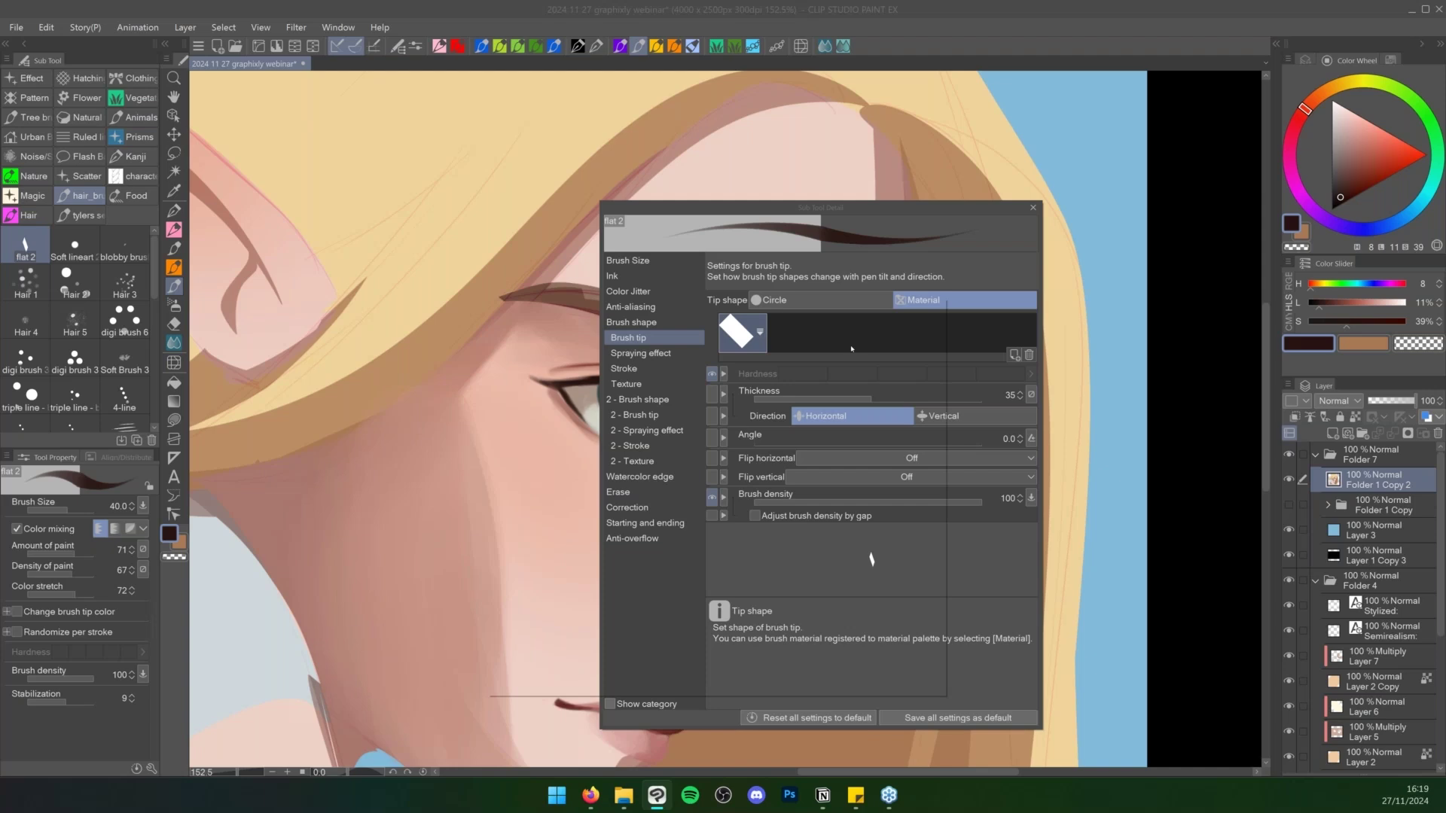
{"action": "left_click", "coordinate": [807, 298]}
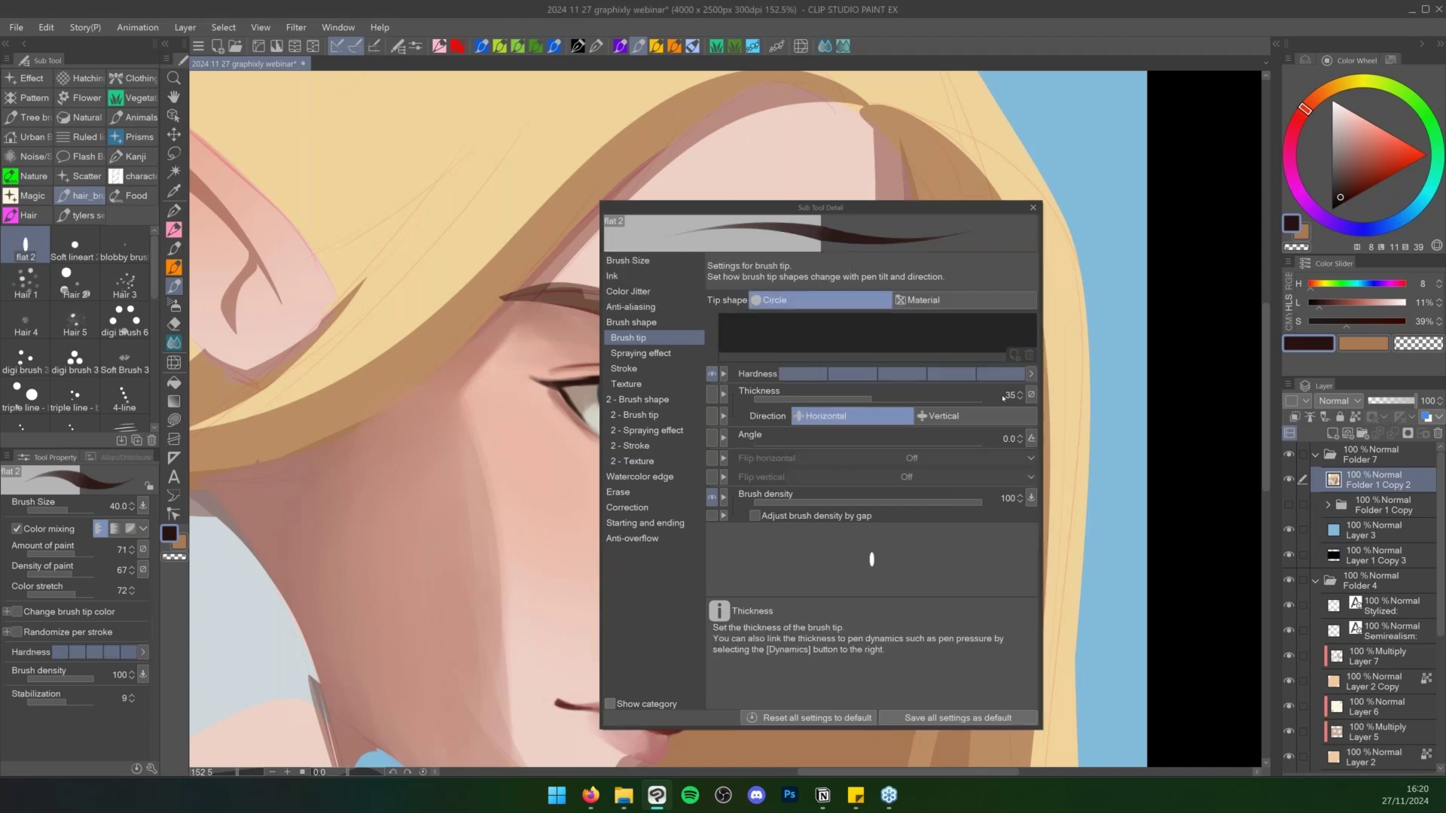
{"action": "left_click", "coordinate": [1032, 208]}
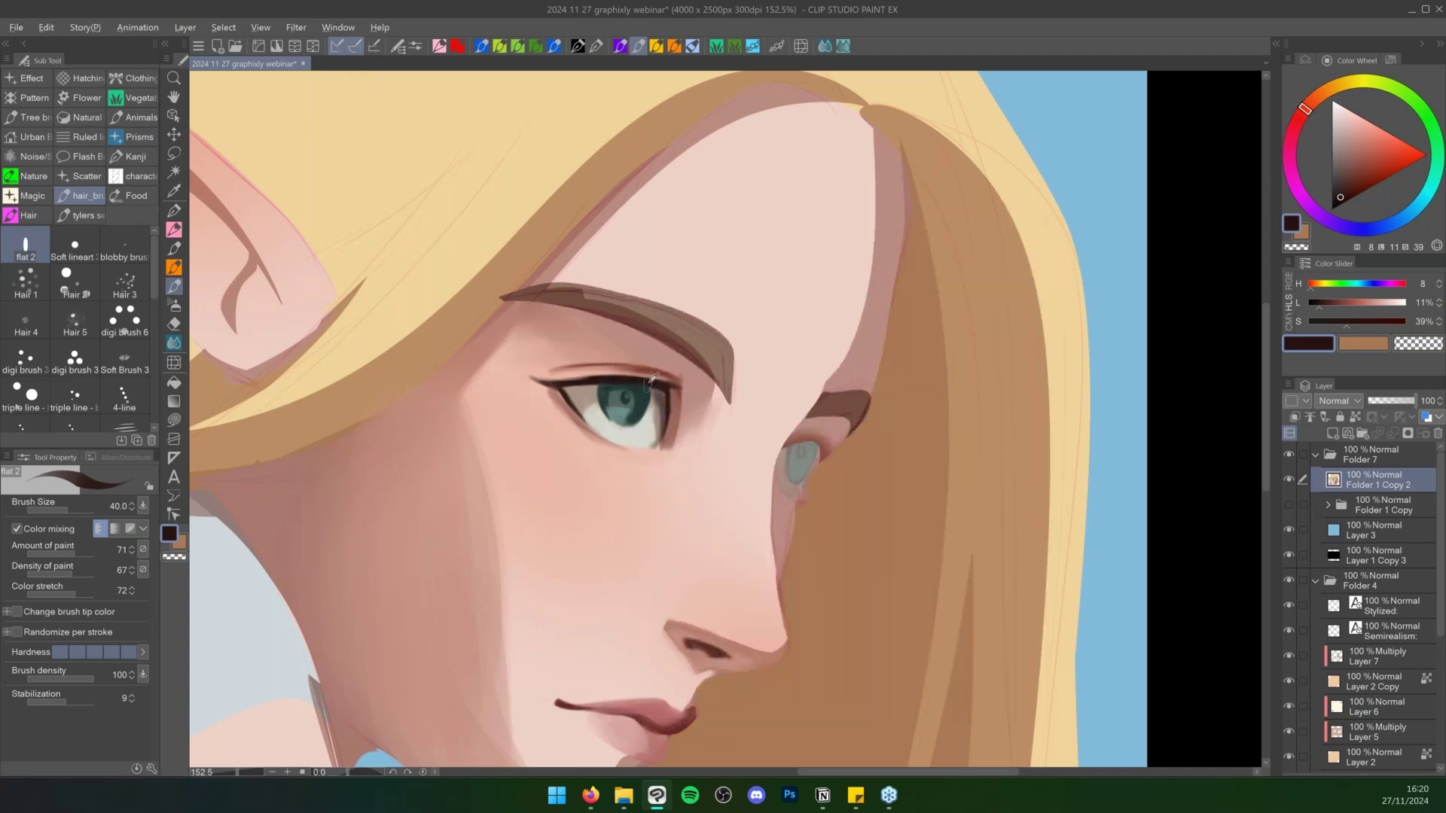
Add a new layer and draw dark brown lashes at the near eye's corners with flat 2 at size 17
{"action": "left_click_drag", "start_coordinate": [663, 384], "coordinate": [695, 382]}
{"action": "key", "text": "ctrl+shift+n"}
{"action": "key", "text": "o"}
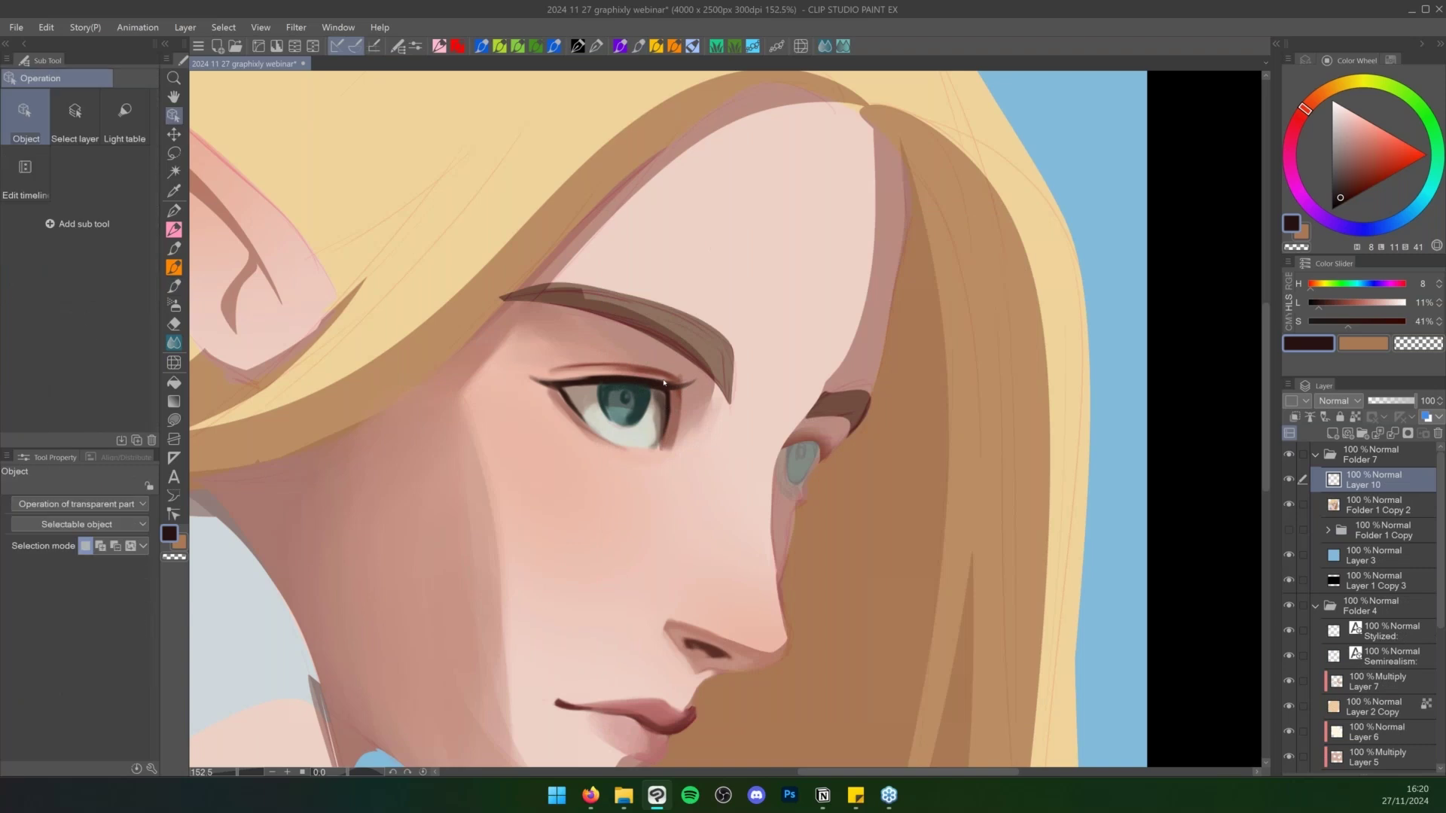
{"action": "key", "text": "b"}
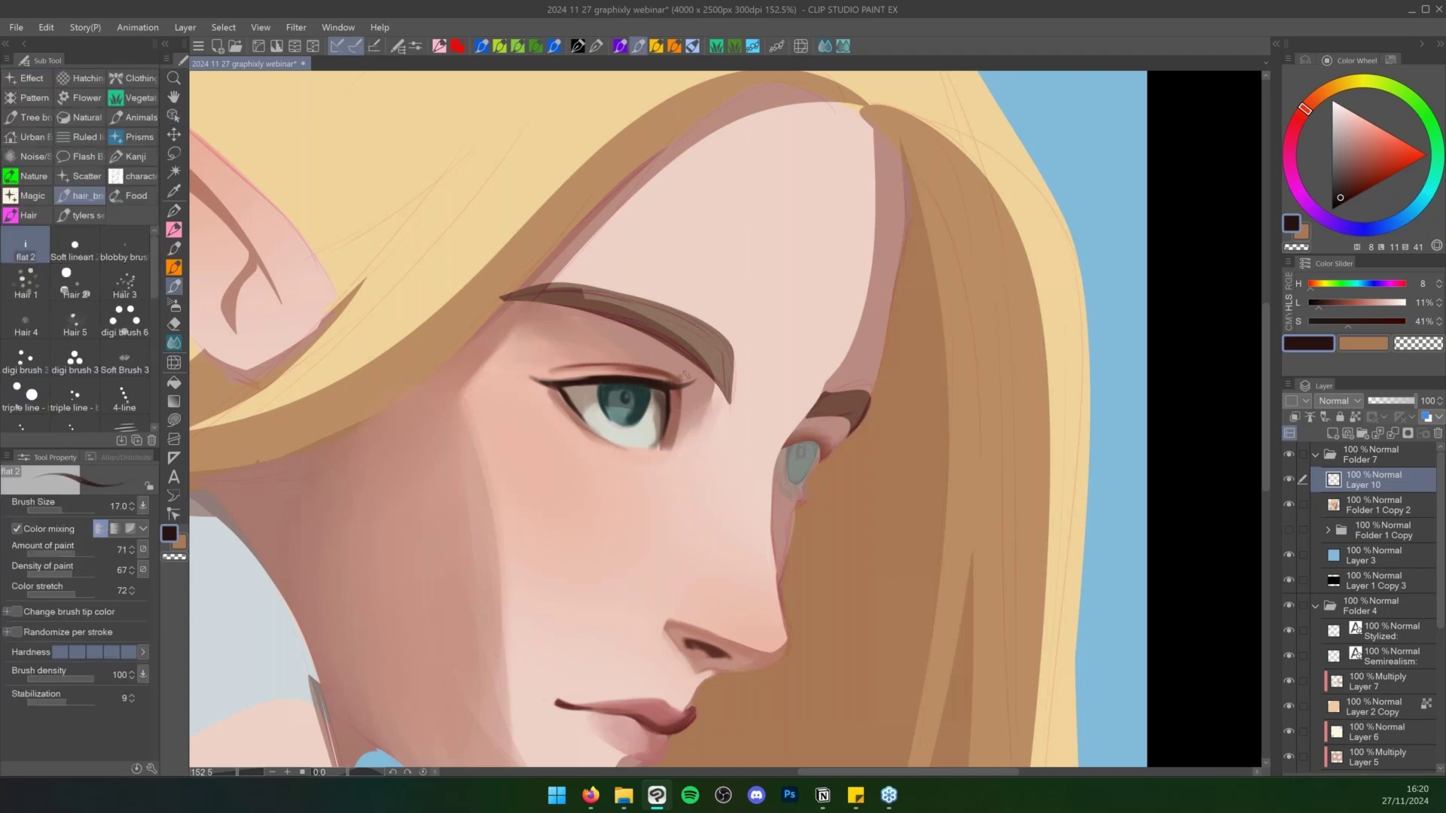
{"action": "mouse_move", "coordinate": [657, 381]}
{"action": "left_mouse_down"}
{"action": "mouse_move", "coordinate": [602, 379]}
{"action": "mouse_move", "coordinate": [695, 382]}
{"action": "mouse_move", "coordinate": [634, 380]}
{"action": "mouse_move", "coordinate": [690, 391]}
{"action": "left_mouse_up"}
{"action": "mouse_move", "coordinate": [557, 391]}
{"action": "left_mouse_down"}
{"action": "mouse_move", "coordinate": [535, 382]}
{"action": "mouse_move", "coordinate": [548, 385]}
{"action": "left_mouse_up"}
Write an underlined "PROS" heading over the hair in red (H 8, L 50%, S 100%) with the Cel1 brush
{"action": "key", "text": "ctrl+space"}
{"action": "mouse_move", "coordinate": [829, 550]}
{"action": "left_mouse_down"}
{"action": "mouse_move", "coordinate": [761, 556]}
{"action": "mouse_move", "coordinate": [914, 459]}
{"action": "mouse_move", "coordinate": [901, 485]}
{"action": "mouse_move", "coordinate": [883, 485]}
{"action": "mouse_move", "coordinate": [883, 457]}
{"action": "left_mouse_up"}
{"action": "key", "text": "space"}
{"action": "key", "text": "ctrl+space"}
{"action": "left_click", "coordinate": [1425, 155]}
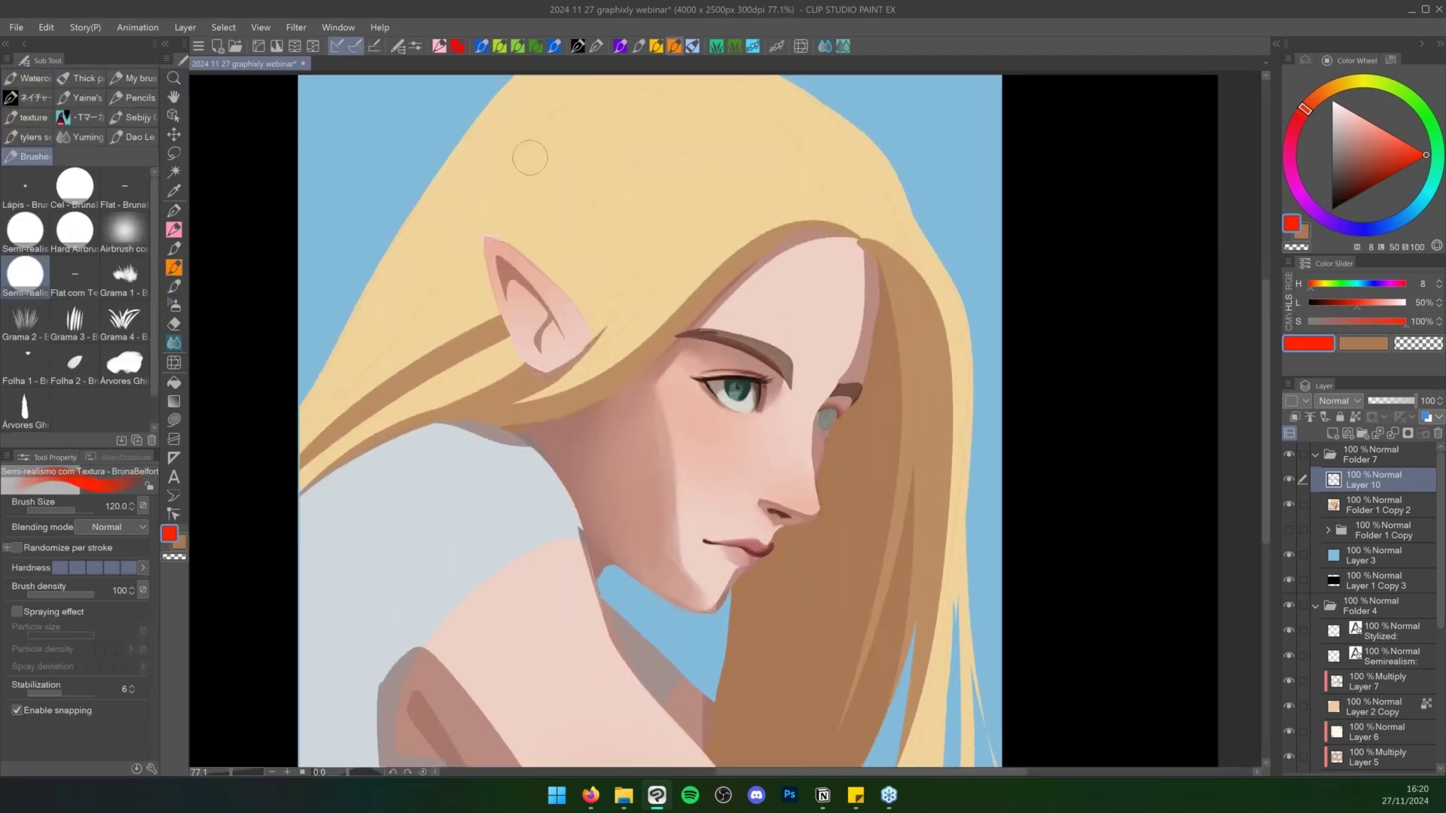
{"action": "left_click", "coordinate": [457, 46]}
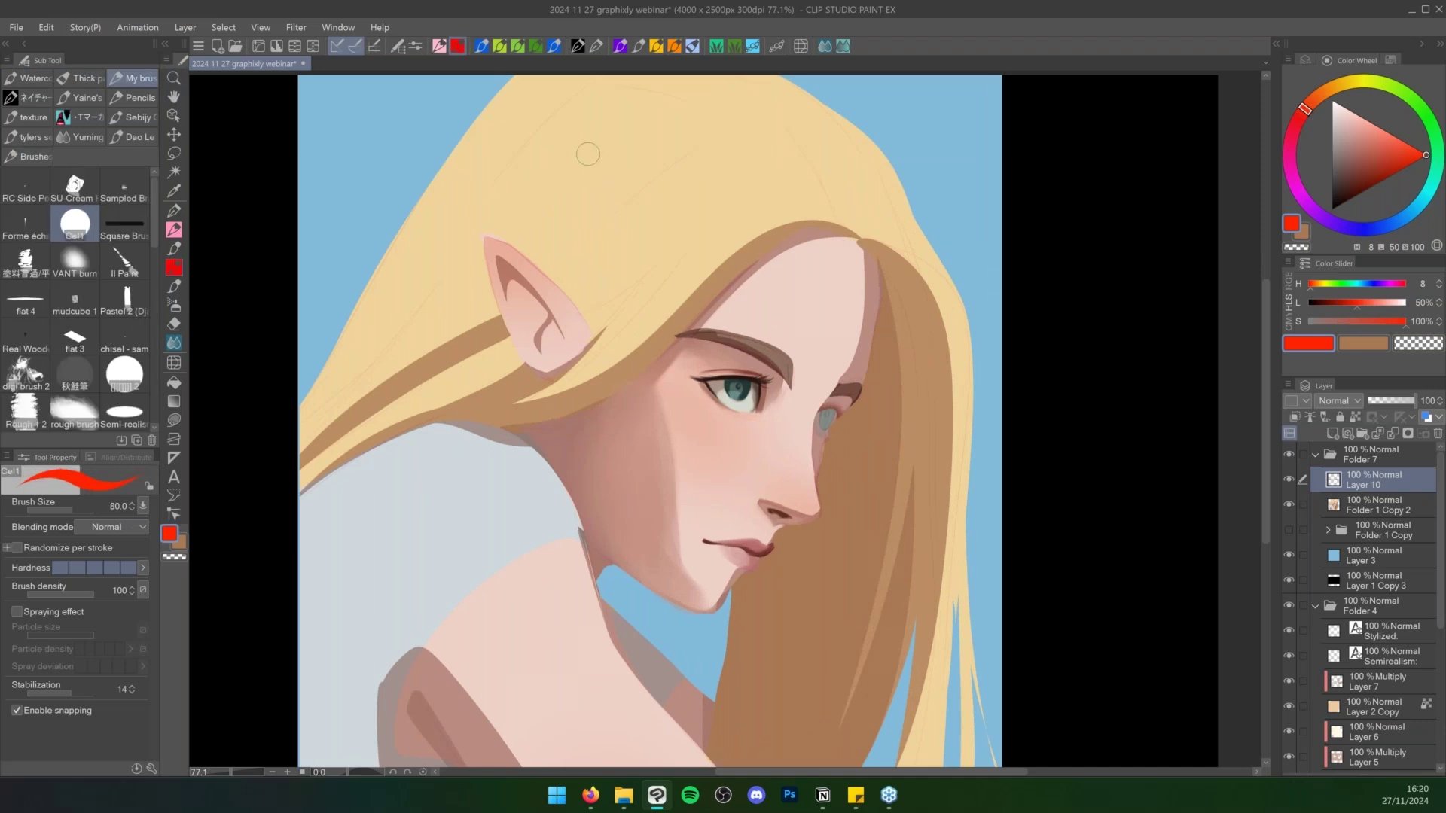
{"action": "left_click_drag", "start_coordinate": [584, 128], "coordinate": [583, 172]}
{"action": "mouse_move", "coordinate": [586, 129]}
{"action": "left_mouse_down"}
{"action": "mouse_move", "coordinate": [589, 152]}
{"action": "mouse_move", "coordinate": [625, 160]}
{"action": "mouse_move", "coordinate": [638, 138]}
{"action": "mouse_move", "coordinate": [649, 159]}
{"action": "left_mouse_up"}
{"action": "left_click_drag", "start_coordinate": [584, 187], "coordinate": [669, 167]}
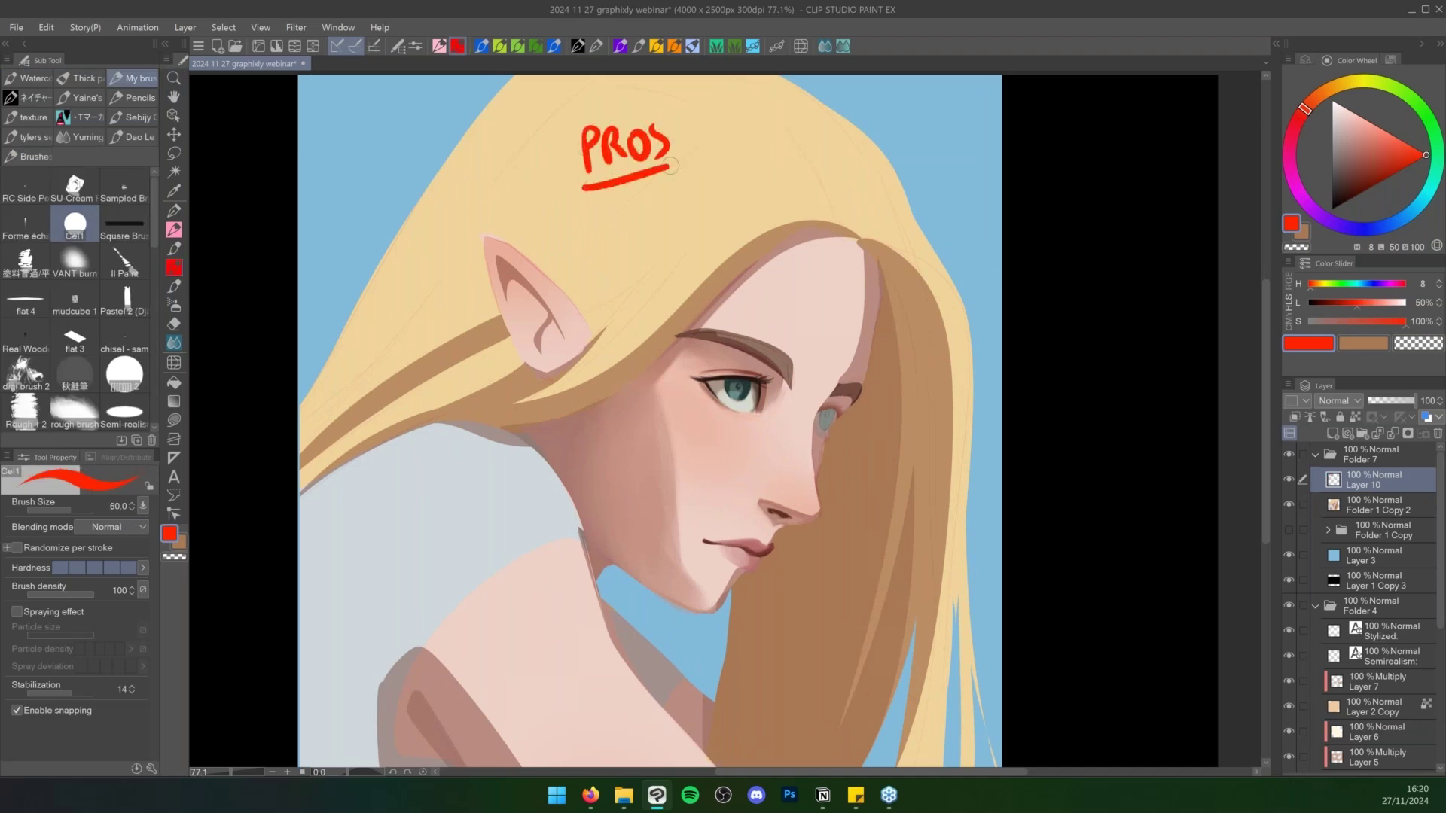
Write "MATERIAL" and "EASIER" in red beneath the PROS heading, undoing the stray mark on the forehead
{"action": "mouse_move", "coordinate": [619, 238]}
{"action": "left_mouse_down"}
{"action": "mouse_move", "coordinate": [633, 213]}
{"action": "mouse_move", "coordinate": [666, 220]}
{"action": "mouse_move", "coordinate": [687, 197]}
{"action": "mouse_move", "coordinate": [674, 222]}
{"action": "left_mouse_up"}
{"action": "mouse_move", "coordinate": [687, 197]}
{"action": "left_mouse_down"}
{"action": "mouse_move", "coordinate": [699, 217]}
{"action": "mouse_move", "coordinate": [714, 198]}
{"action": "mouse_move", "coordinate": [727, 215]}
{"action": "mouse_move", "coordinate": [770, 205]}
{"action": "left_mouse_up"}
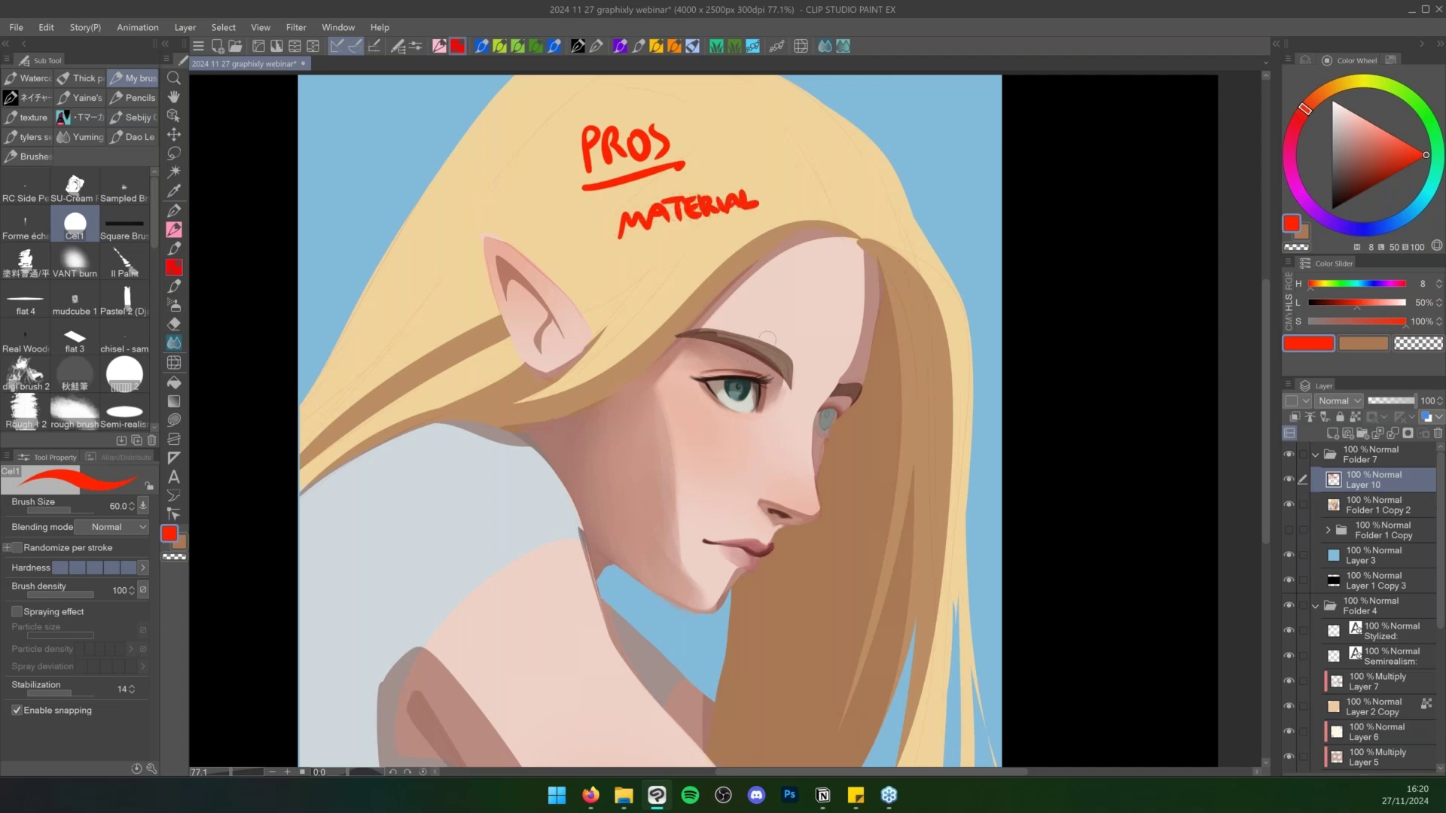
{"action": "left_click_drag", "start_coordinate": [769, 321], "coordinate": [764, 370]}
{"action": "key", "text": "ctrl+z"}
{"action": "mouse_move", "coordinate": [639, 246]}
{"action": "left_mouse_down"}
{"action": "mouse_move", "coordinate": [651, 268]}
{"action": "mouse_move", "coordinate": [729, 256]}
{"action": "left_mouse_up"}
Write a double-underlined "CON" heading in red to the right of PROS and delete the annotation layer
{"action": "mouse_move", "coordinate": [860, 112]}
{"action": "left_mouse_down"}
{"action": "mouse_move", "coordinate": [845, 126]}
{"action": "mouse_move", "coordinate": [861, 141]}
{"action": "left_mouse_up"}
{"action": "left_click_drag", "start_coordinate": [880, 119], "coordinate": [911, 102]}
{"action": "mouse_move", "coordinate": [843, 156]}
{"action": "left_mouse_down"}
{"action": "mouse_move", "coordinate": [927, 136]}
{"action": "mouse_move", "coordinate": [934, 154]}
{"action": "left_mouse_up"}
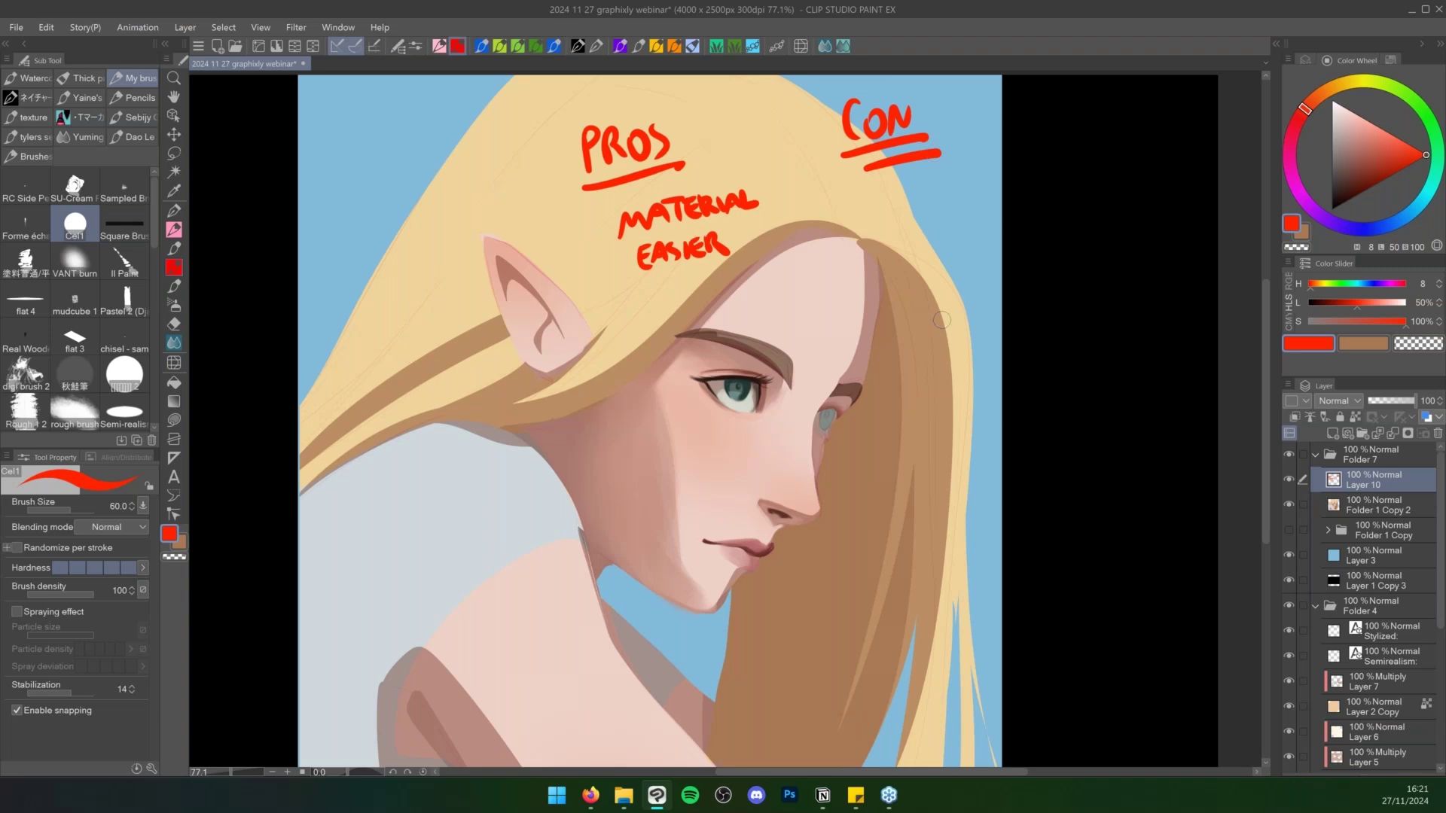
{"action": "key", "text": "Delete"}
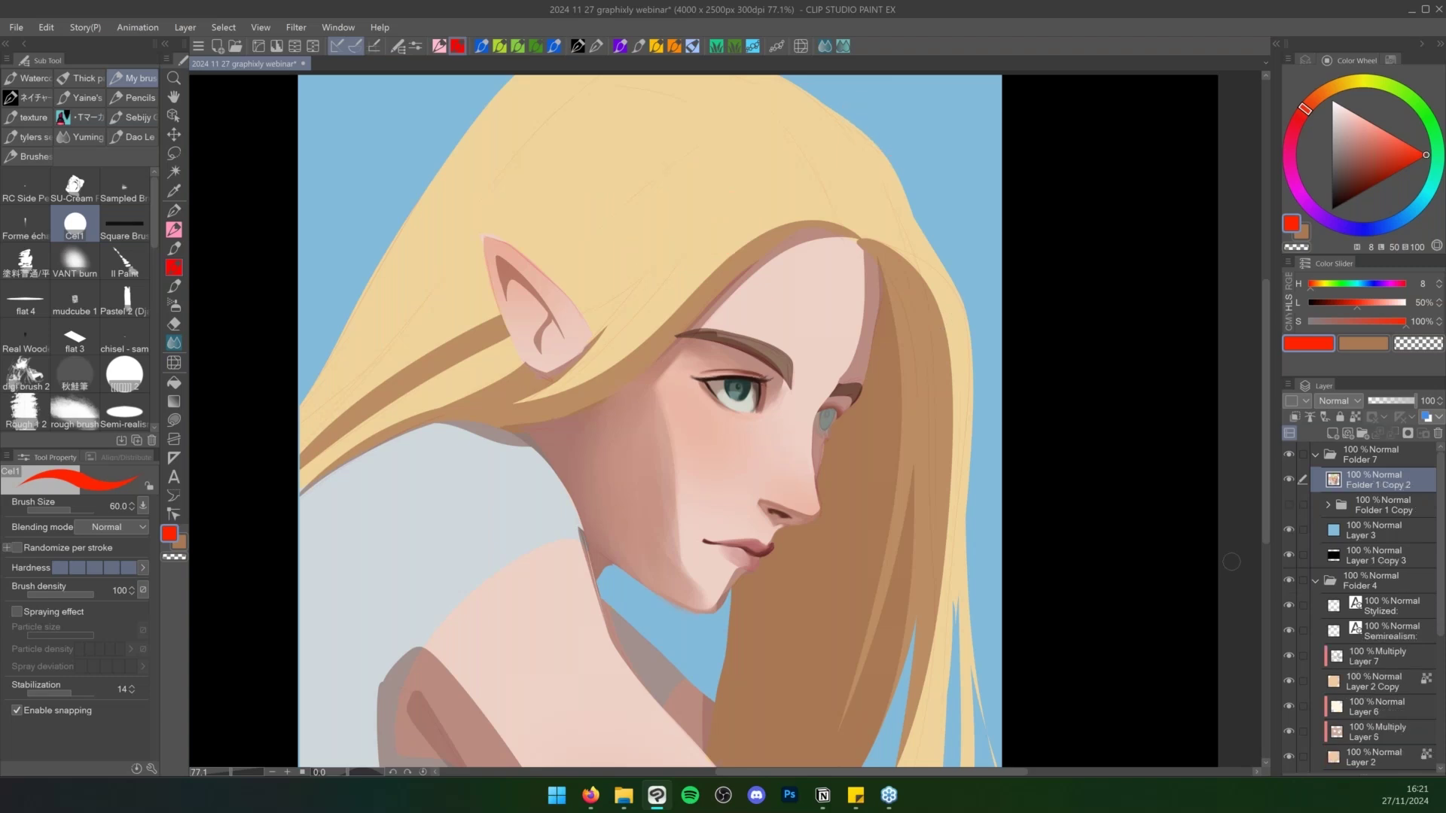
Try softening the cheek's shadow edge down to the jaw with the II Paint brush at size 120 in sampled skin tones
{"action": "left_click", "coordinate": [140, 265]}
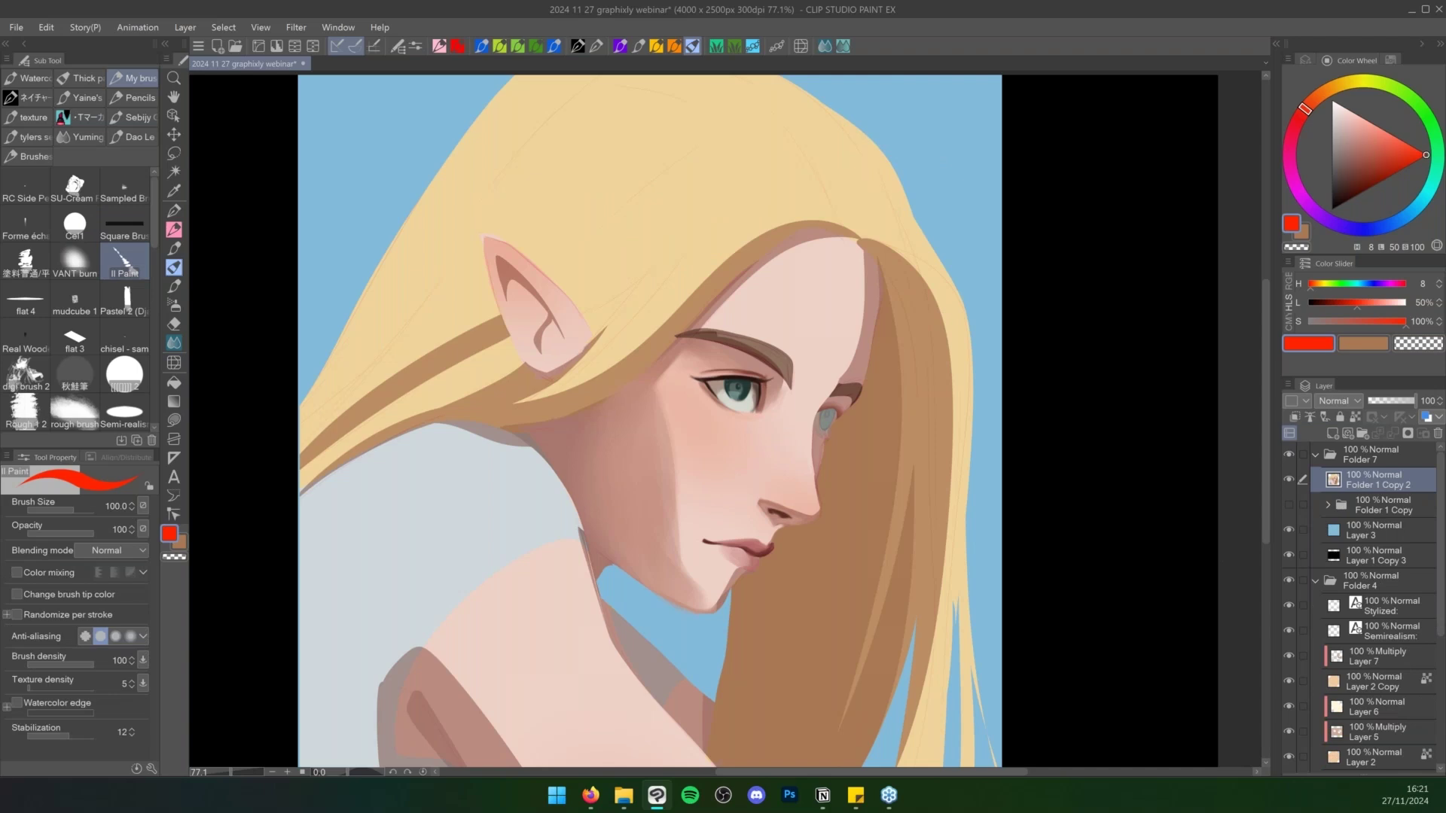
{"action": "left_click", "coordinate": [659, 433], "text": "alt"}
{"action": "left_click_drag", "start_coordinate": [667, 397], "coordinate": [686, 578]}
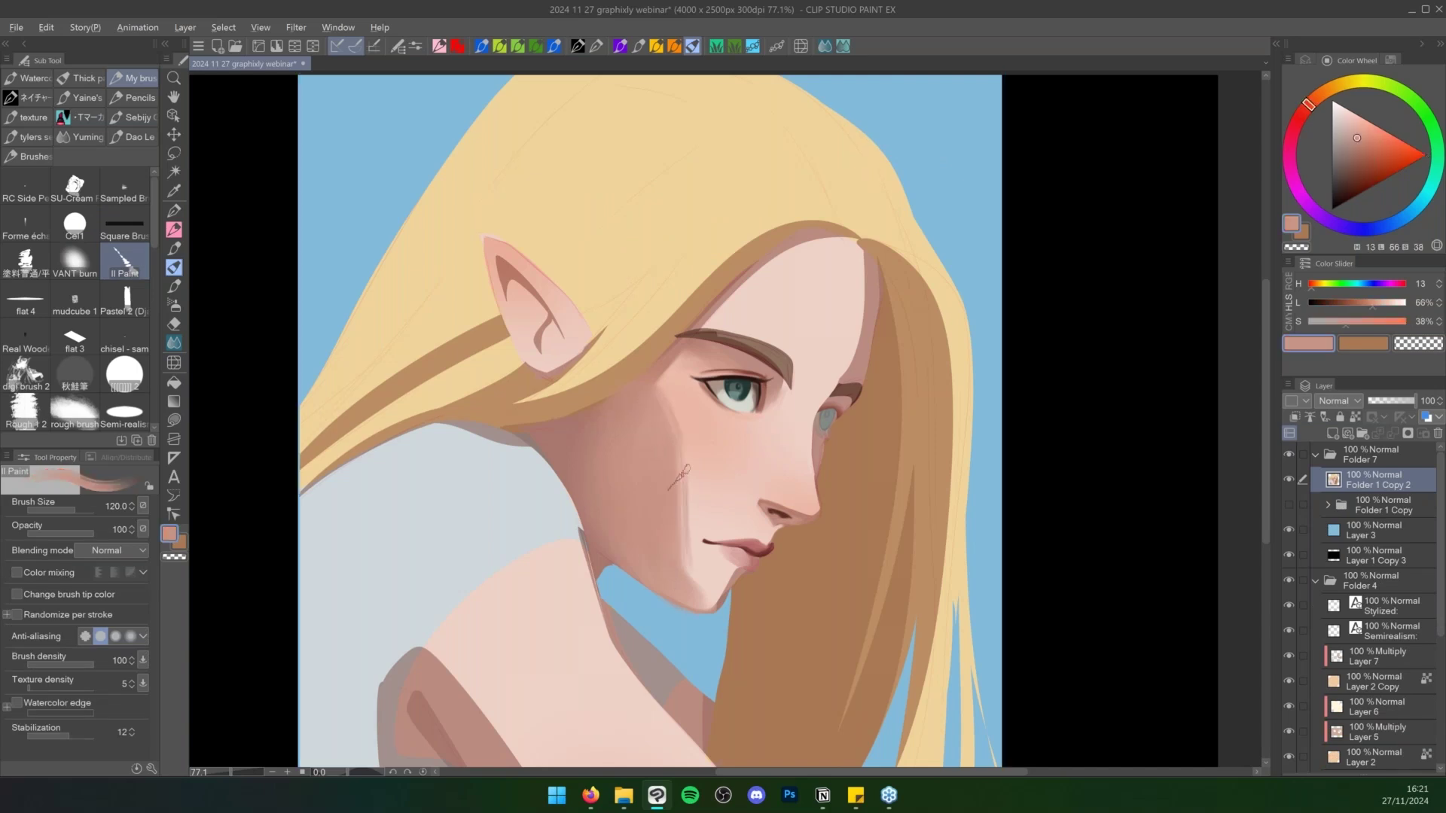
{"action": "left_click", "coordinate": [687, 482], "text": "alt"}
{"action": "left_click_drag", "start_coordinate": [678, 477], "coordinate": [686, 549]}
{"action": "left_click_drag", "start_coordinate": [660, 491], "coordinate": [701, 619]}
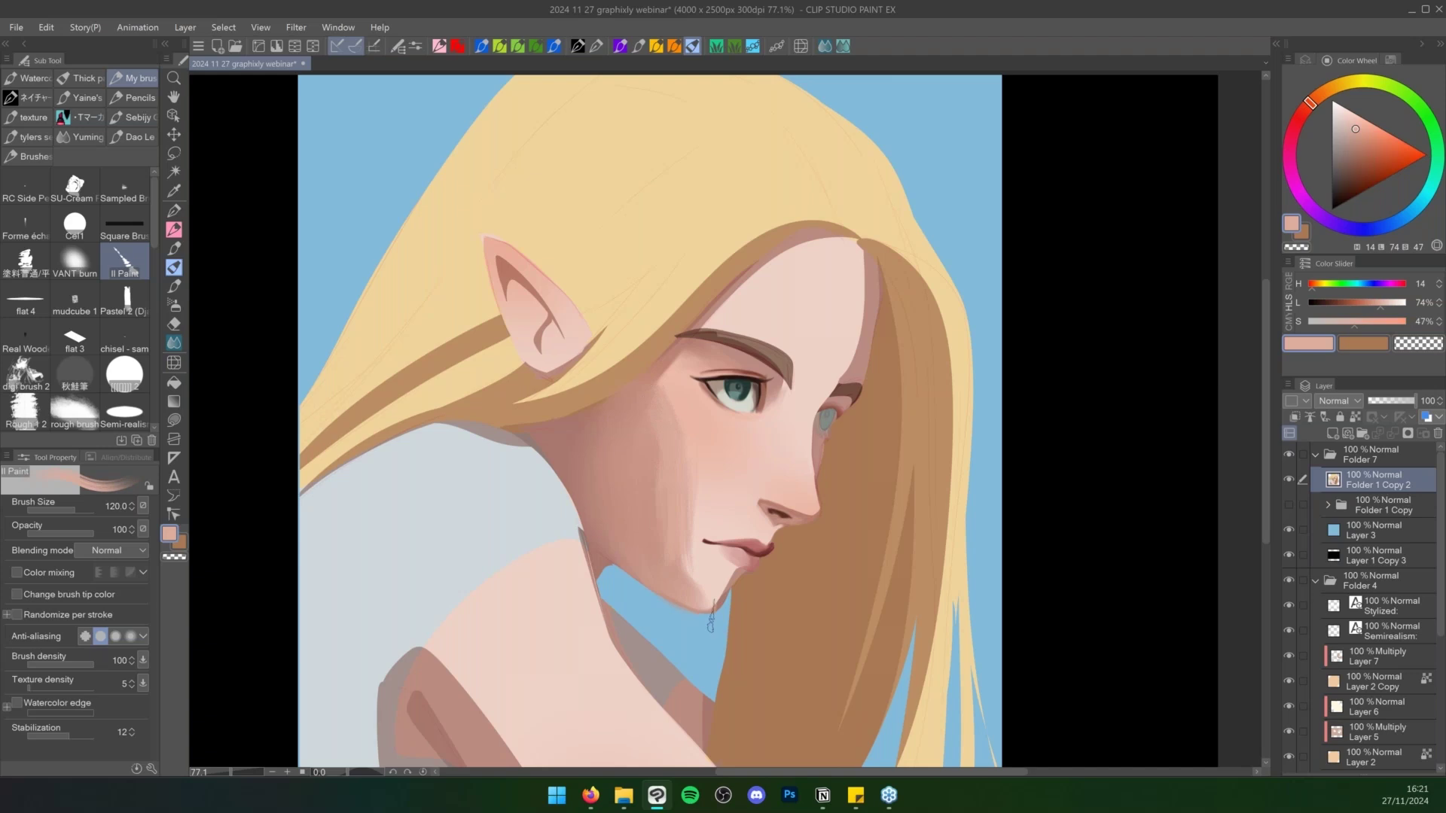
{"action": "left_click", "coordinate": [705, 498], "text": "alt"}
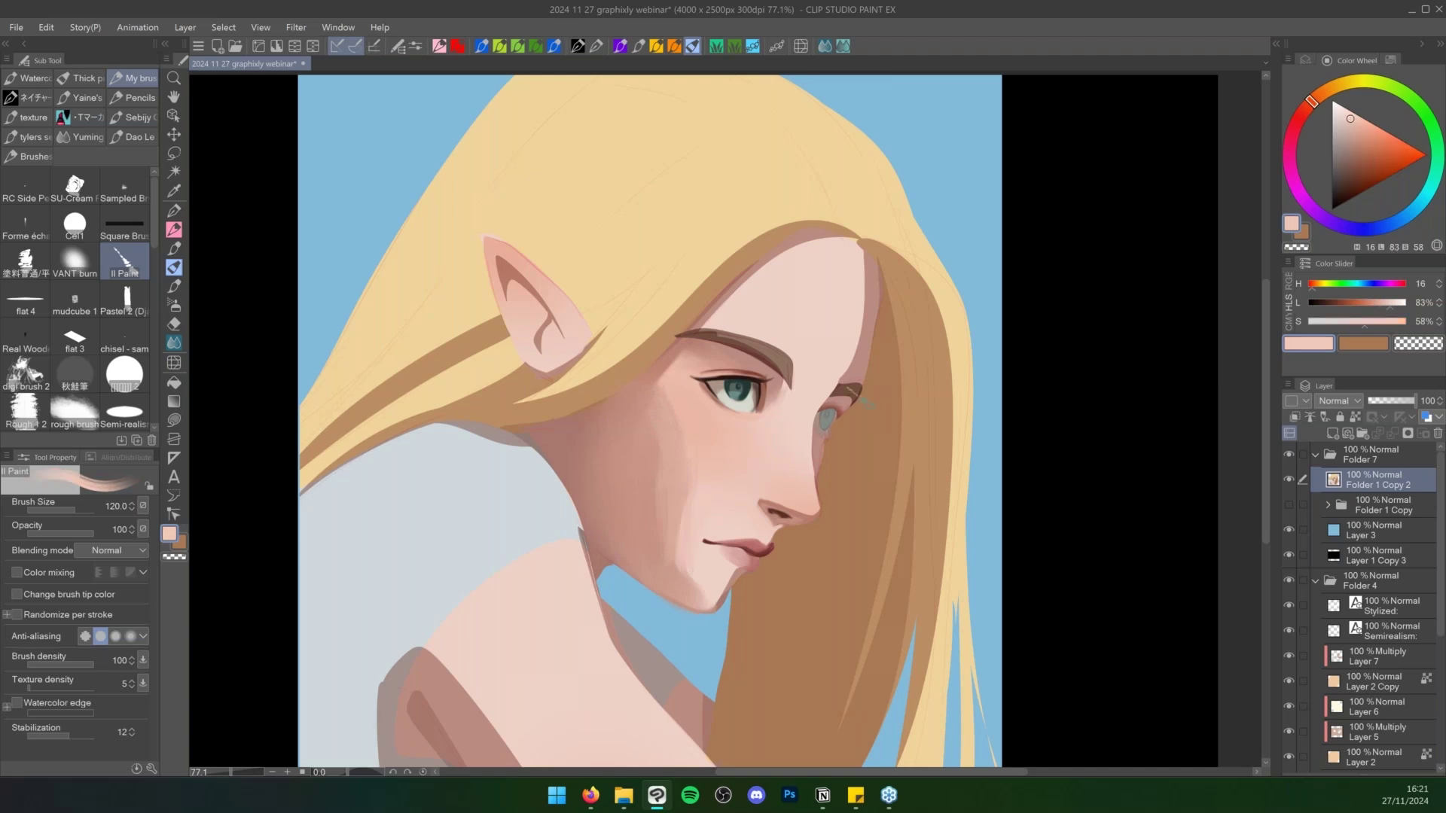
Undo all the II Paint strokes on the cheek's shadow edge
{"action": "key", "text": "ctrl+z"}
{"action": "key", "text": "ctrl+z"}
{"action": "key", "text": "ctrl+z"}
{"action": "key", "text": "ctrl+z"}
{"action": "key", "text": "ctrl+z"}
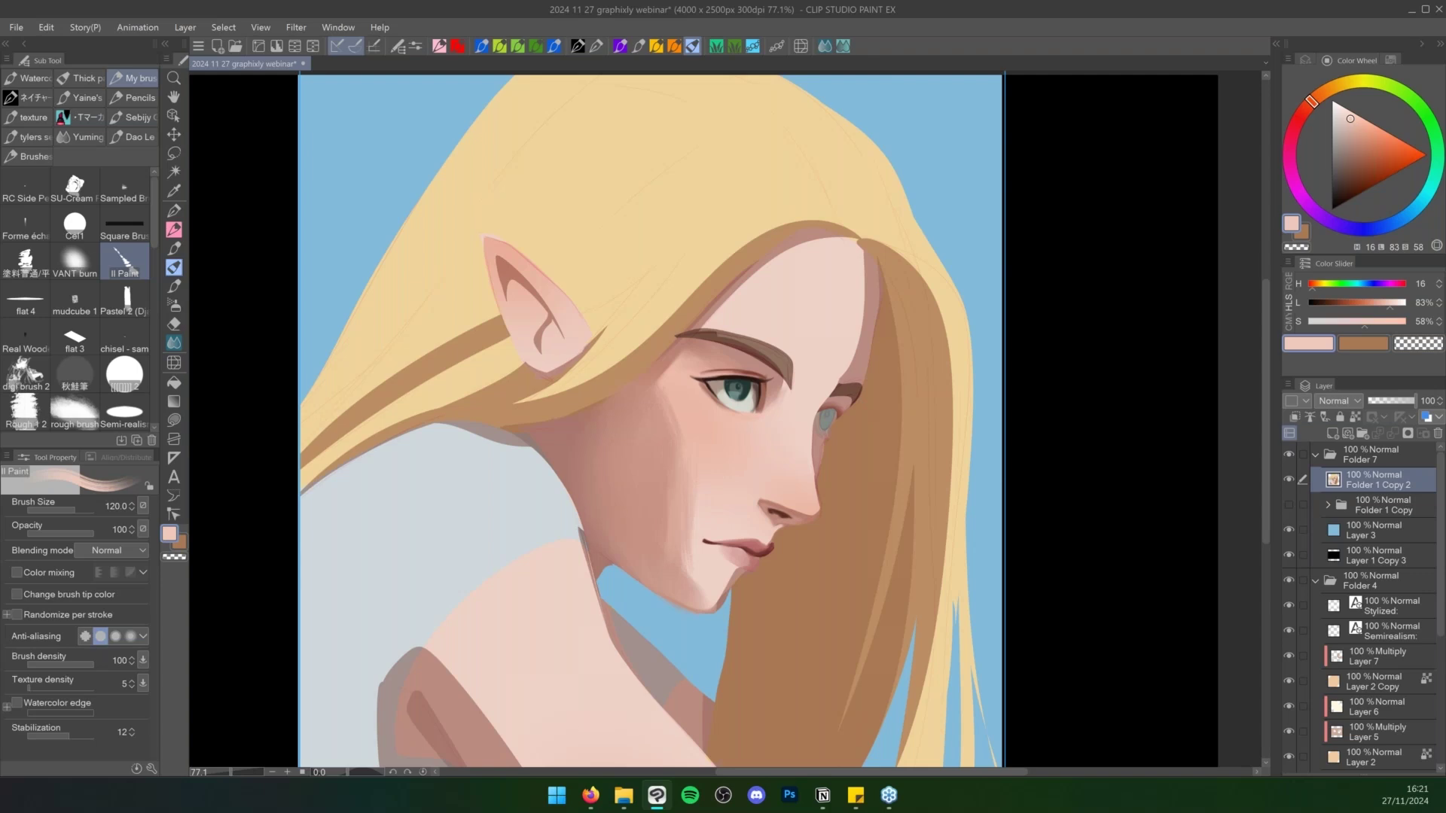
{"action": "key", "text": "ctrl+z"}
{"action": "key", "text": "ctrl+z"}
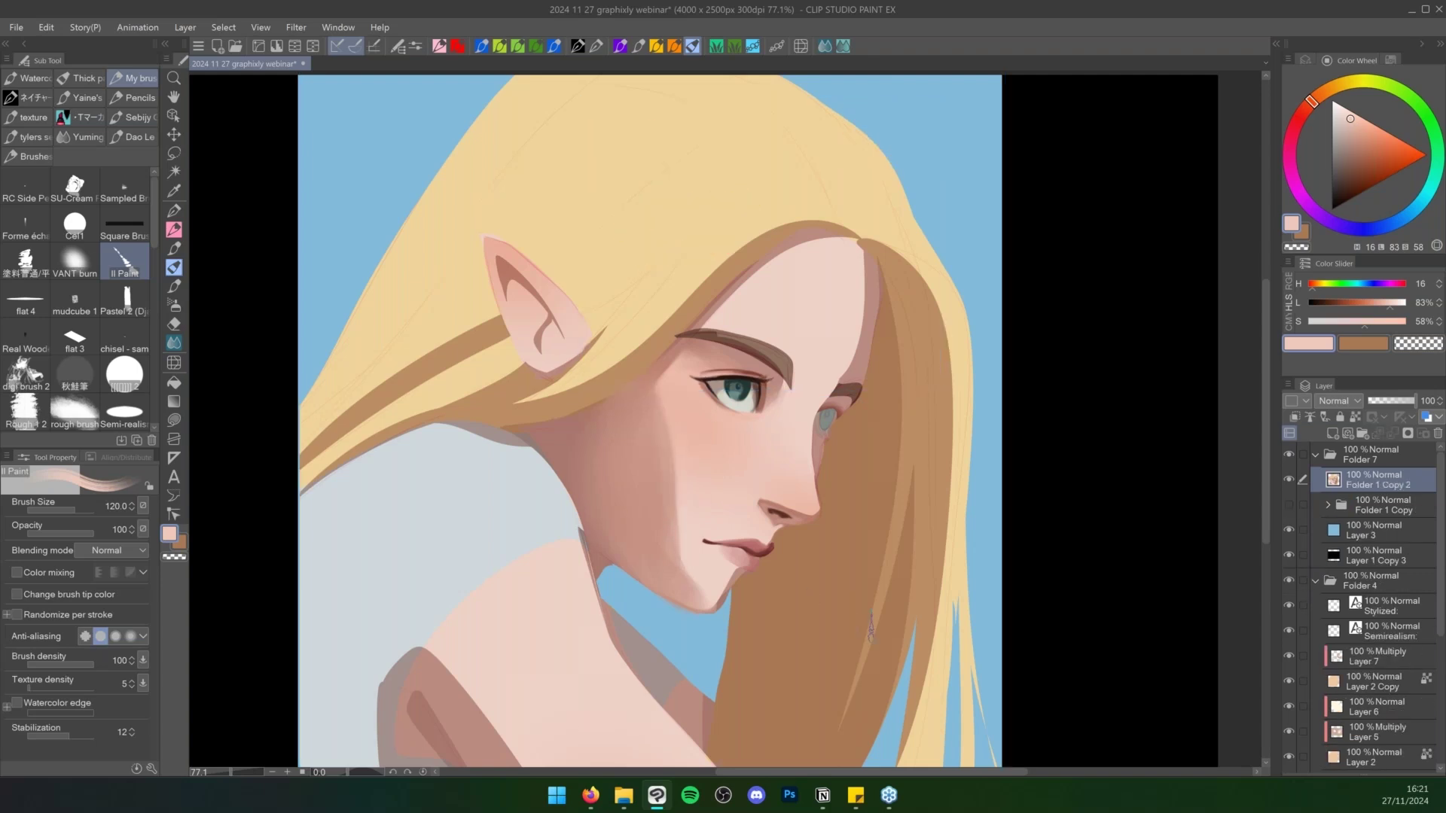
Paint dark brown lashes (H 8, L 12%, S 39%) on the far eye with the flat 2 brush at size 30
{"action": "key", "text": "ctrl+space"}
{"action": "mouse_move", "coordinate": [842, 420]}
{"action": "left_mouse_down"}
{"action": "mouse_move", "coordinate": [857, 419]}
{"action": "mouse_move", "coordinate": [806, 409]}
{"action": "left_mouse_up"}
{"action": "left_click", "coordinate": [711, 359], "text": "alt"}
{"action": "key", "text": "b"}
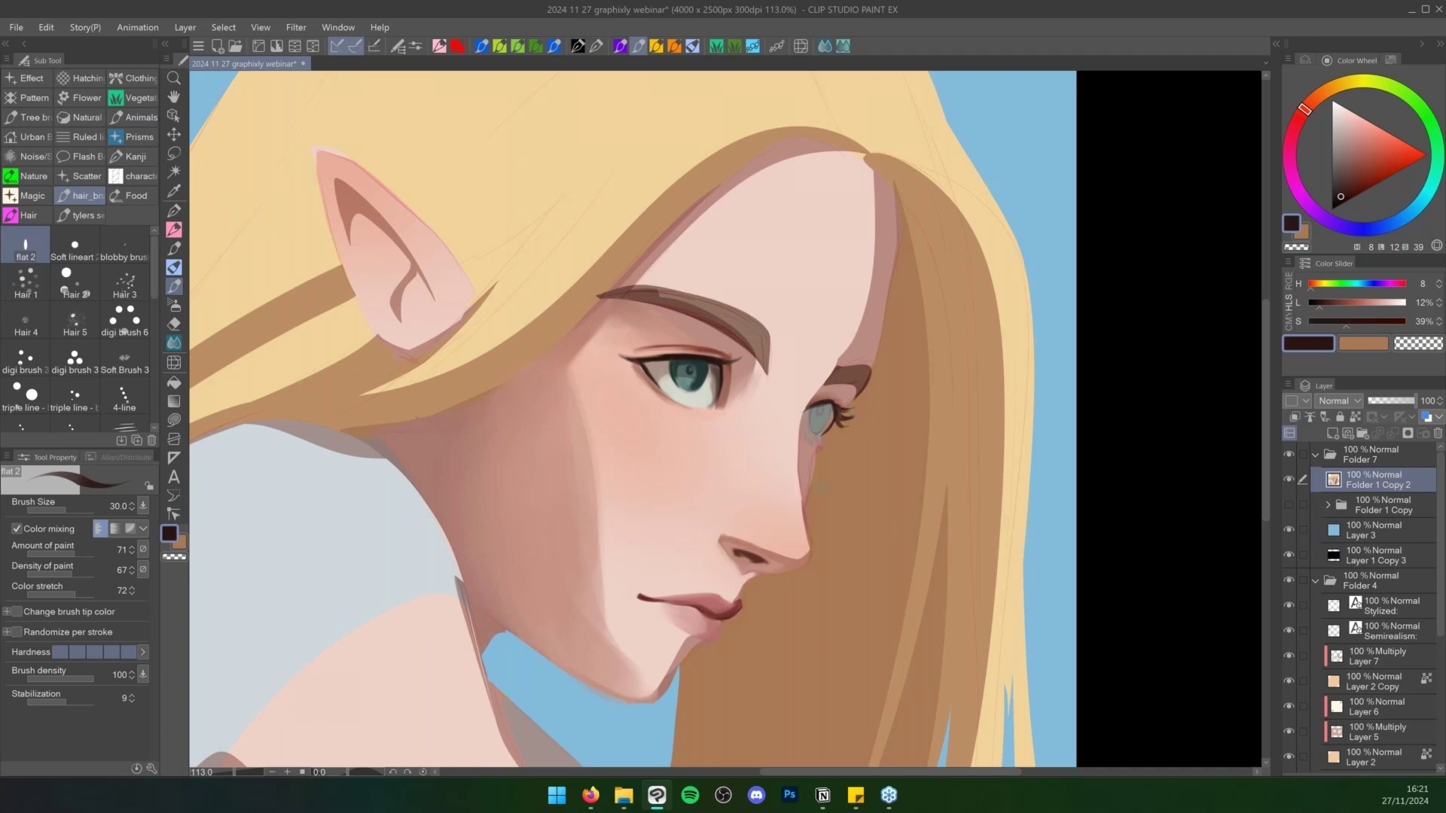
Cut skin-colored gaps (H 15, L 86%, S 53%) into the near brow's inner end and paint brown hairs (H 18, L 34%, S 29%) at size 80
{"action": "left_click", "coordinate": [779, 319], "text": "alt"}
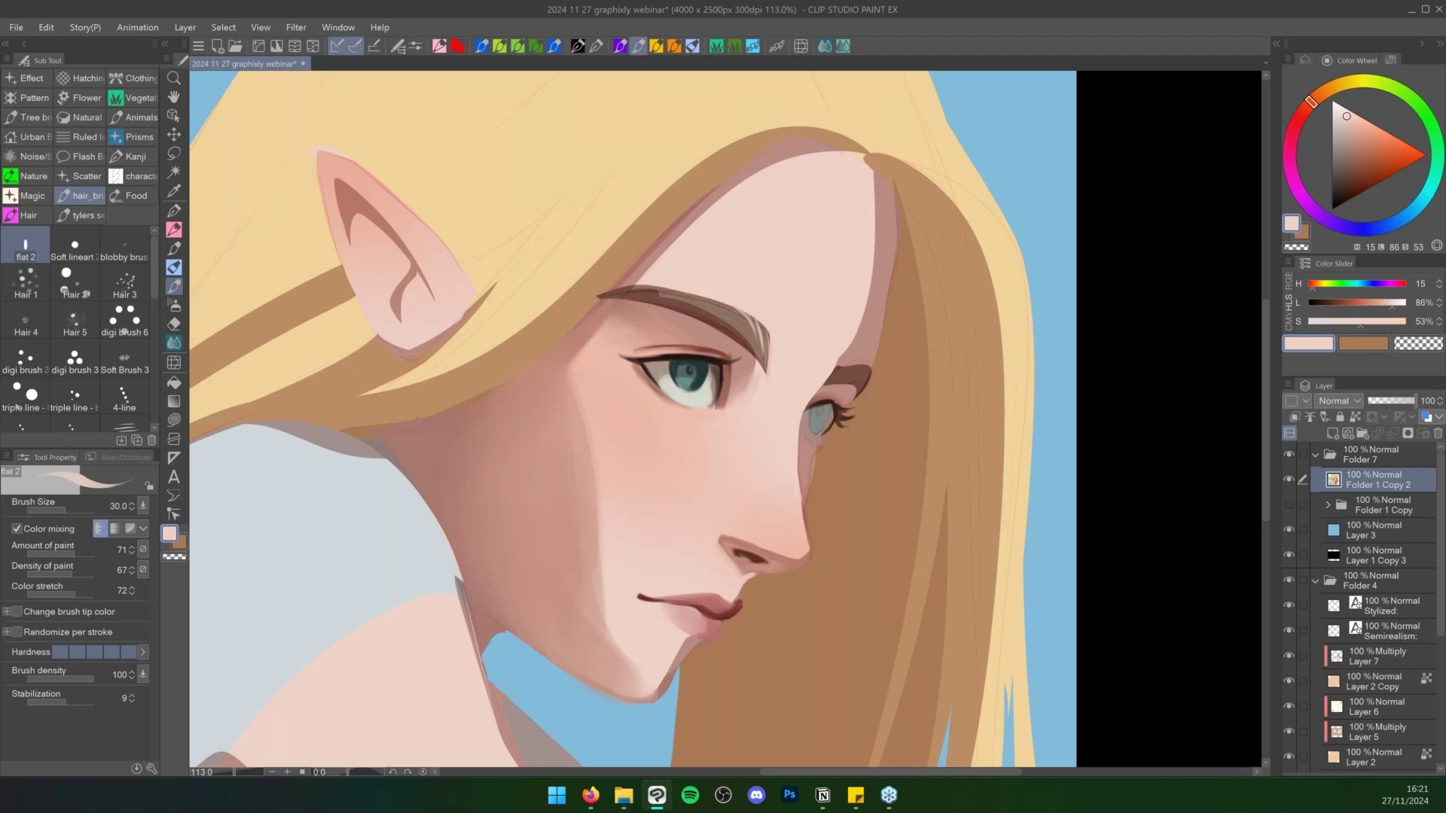
{"action": "left_click", "coordinate": [741, 324], "text": "alt"}
{"action": "key", "text": "bracketright"}
{"action": "key", "text": "bracketright"}
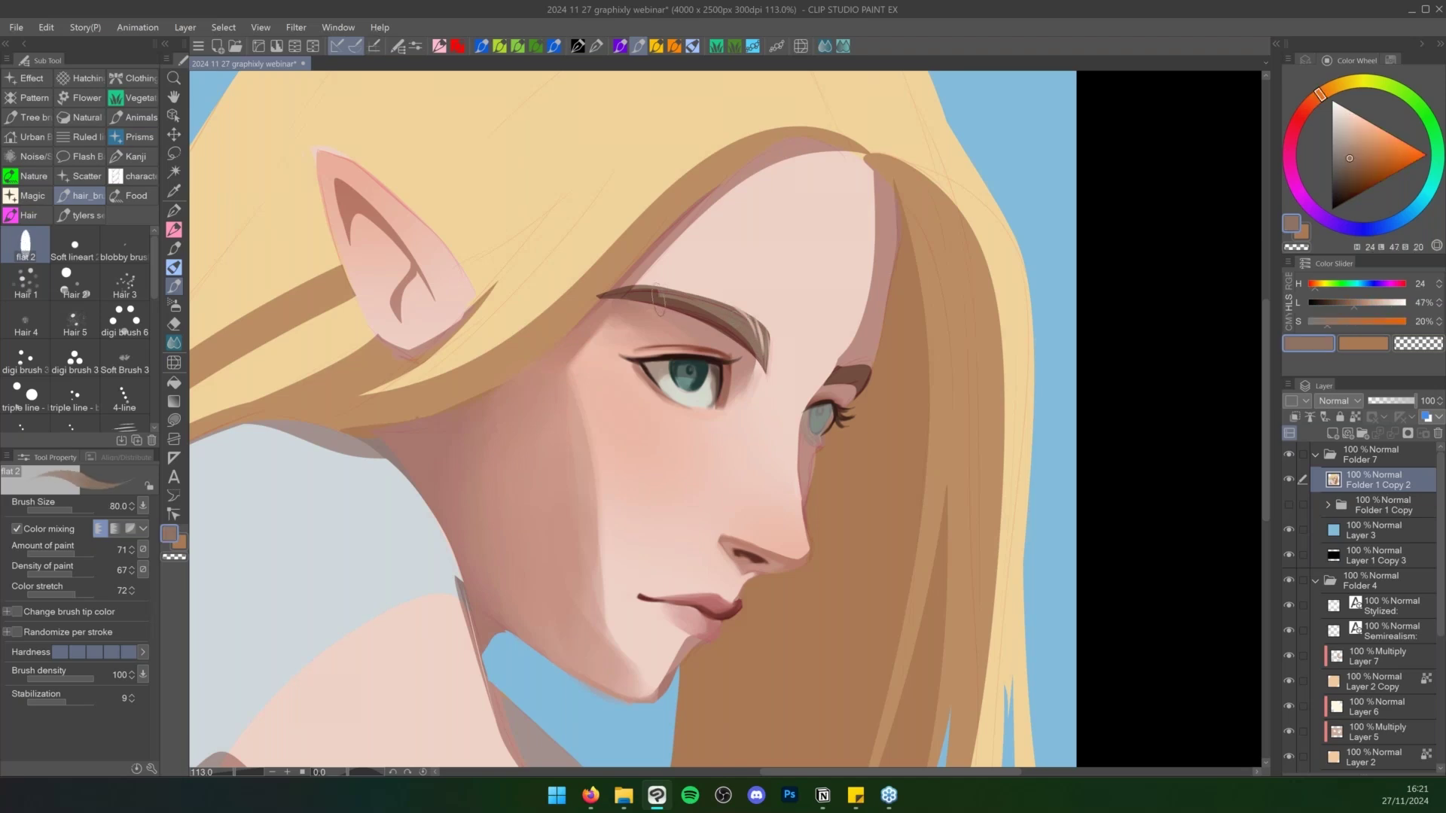
{"action": "left_click", "coordinate": [660, 301], "text": "alt"}
{"action": "mouse_move", "coordinate": [663, 296]}
{"action": "left_mouse_down"}
{"action": "mouse_move", "coordinate": [716, 307]}
{"action": "mouse_move", "coordinate": [760, 352]}
{"action": "mouse_move", "coordinate": [746, 314]}
{"action": "mouse_move", "coordinate": [761, 352]}
{"action": "left_mouse_up"}
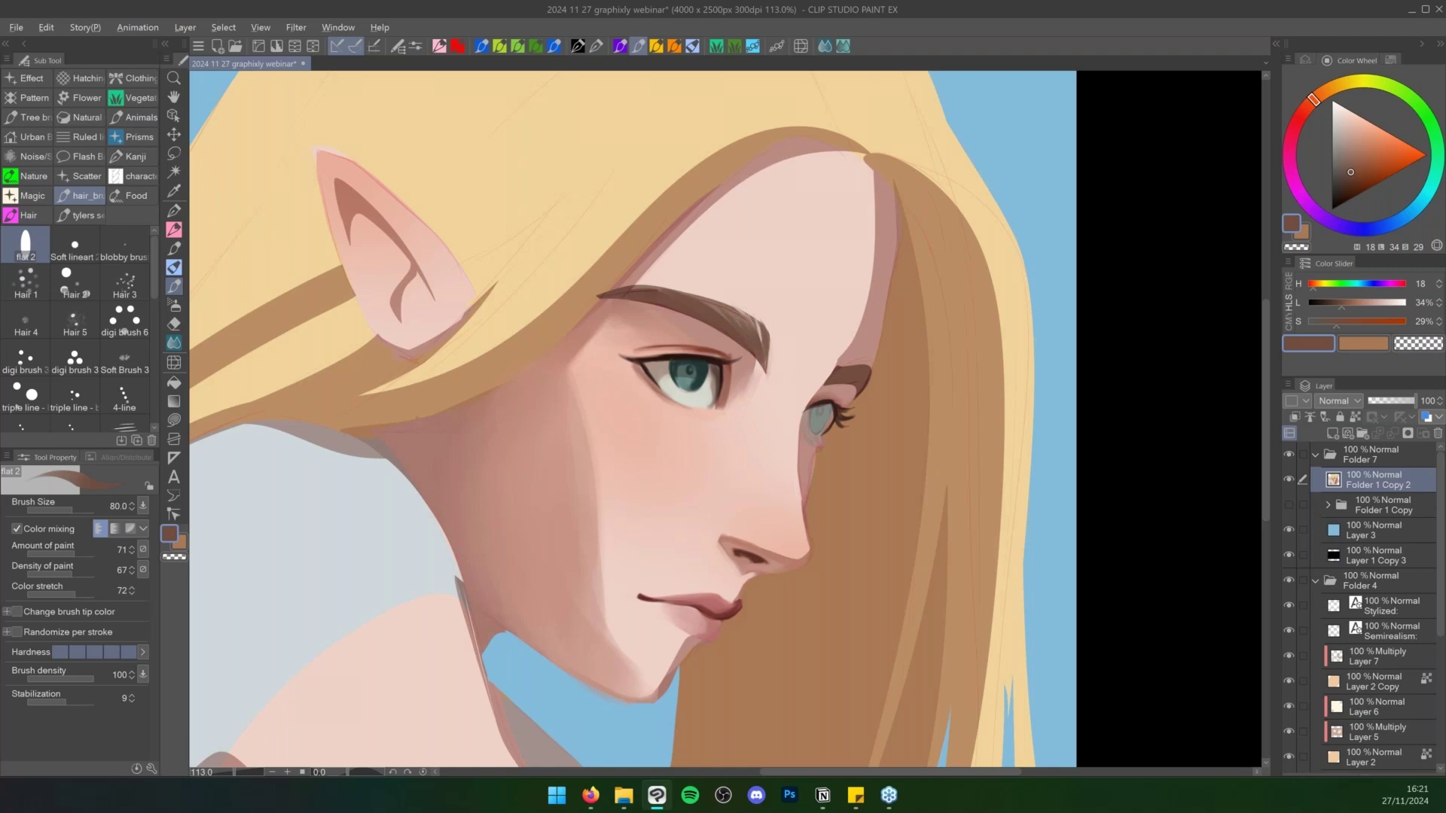
Break up the near brow's inner end with more light skin strokes and add hairs in sampled brown (H 16, L 36%, S 28%)
{"action": "left_click", "coordinate": [764, 342], "text": "alt"}
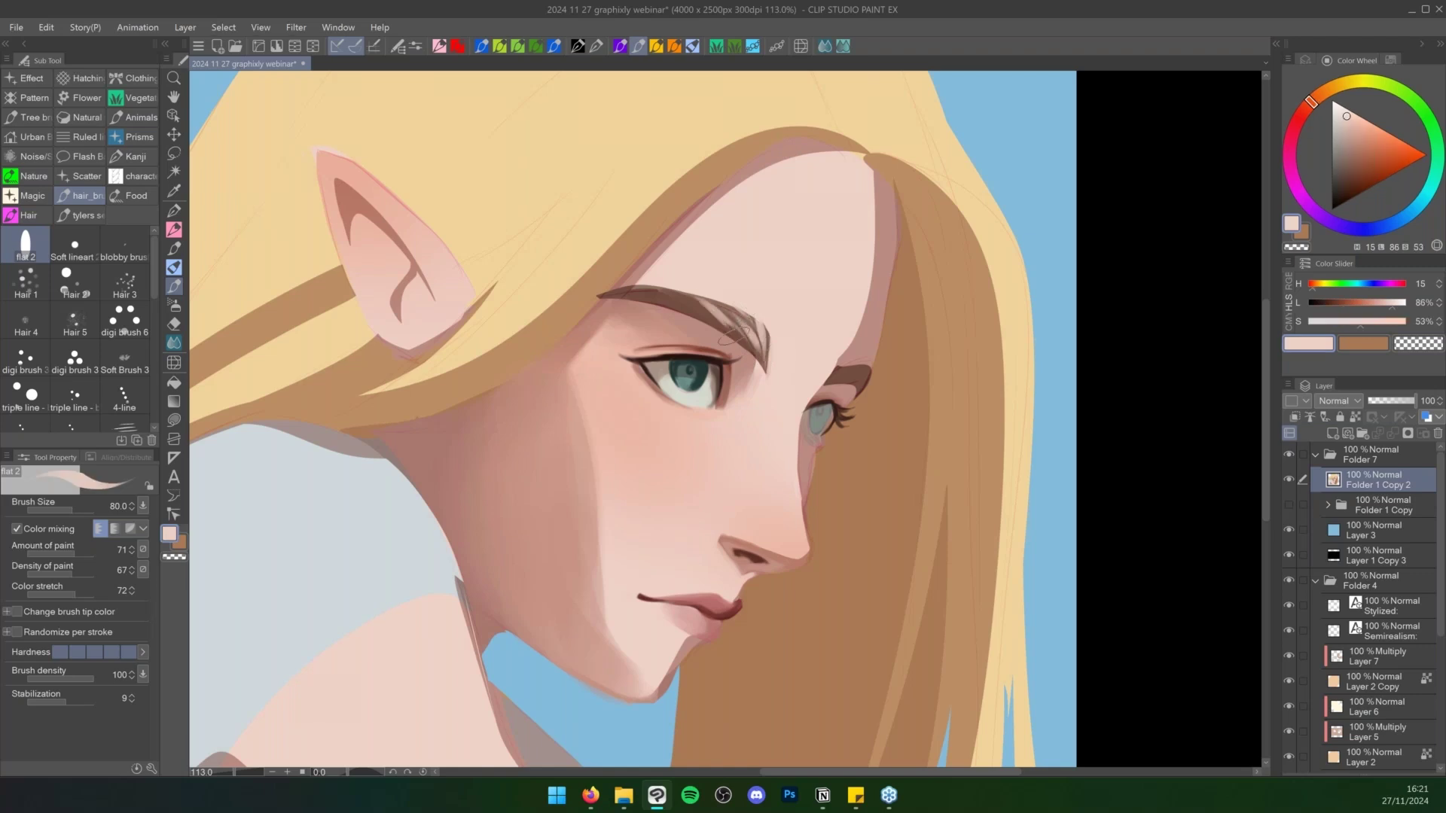
{"action": "left_click", "coordinate": [690, 291], "text": "alt"}
{"action": "mouse_move", "coordinate": [704, 305]}
{"action": "left_mouse_down"}
{"action": "mouse_move", "coordinate": [767, 351]}
{"action": "mouse_move", "coordinate": [766, 370]}
{"action": "mouse_move", "coordinate": [775, 335]}
{"action": "left_mouse_up"}
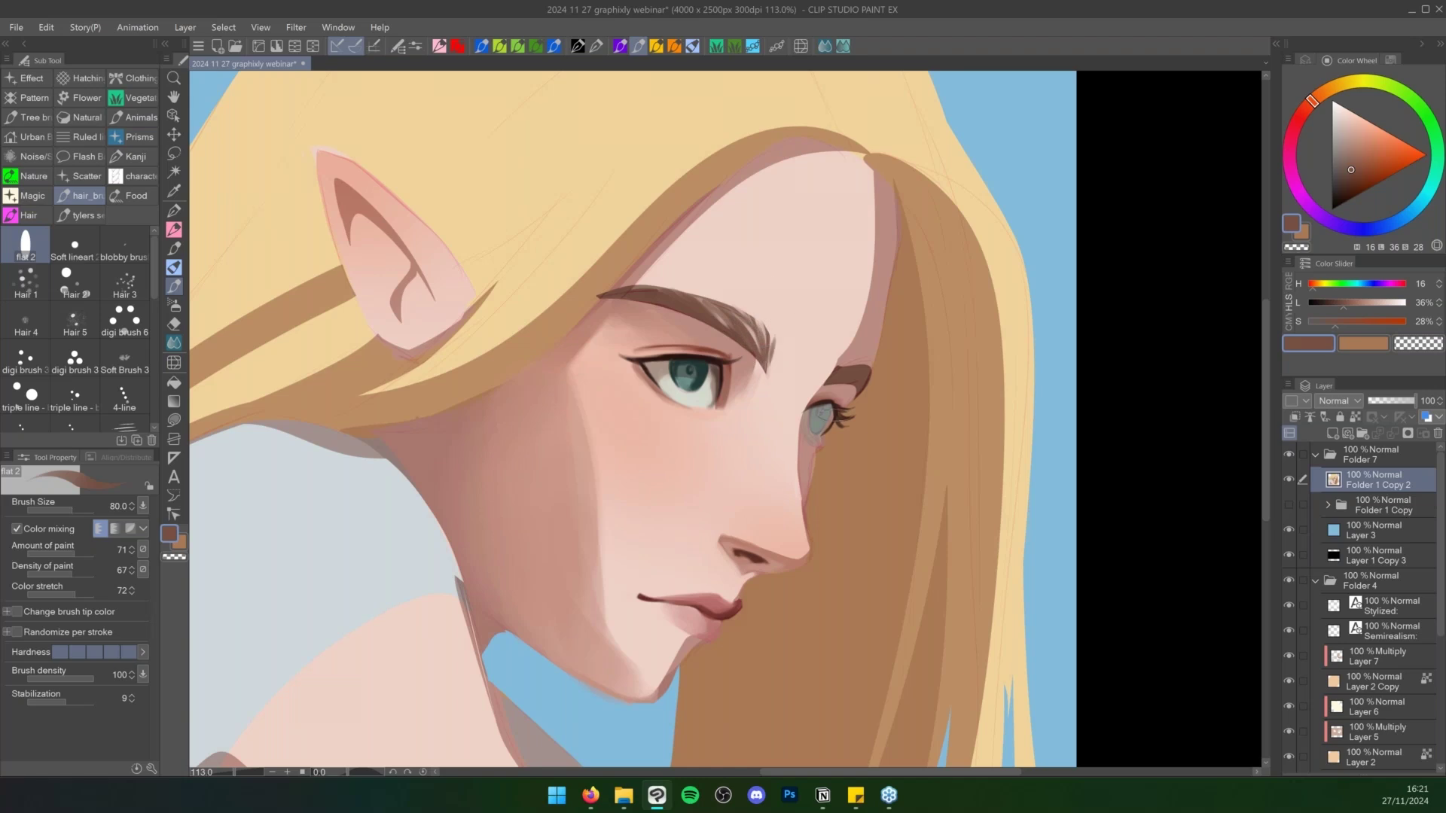
Try a Lasso fill shape on the cheek in sampled skin shadow (H 12, L 62%, S 29%) and undo it
{"action": "left_click", "coordinate": [740, 360], "text": "alt"}
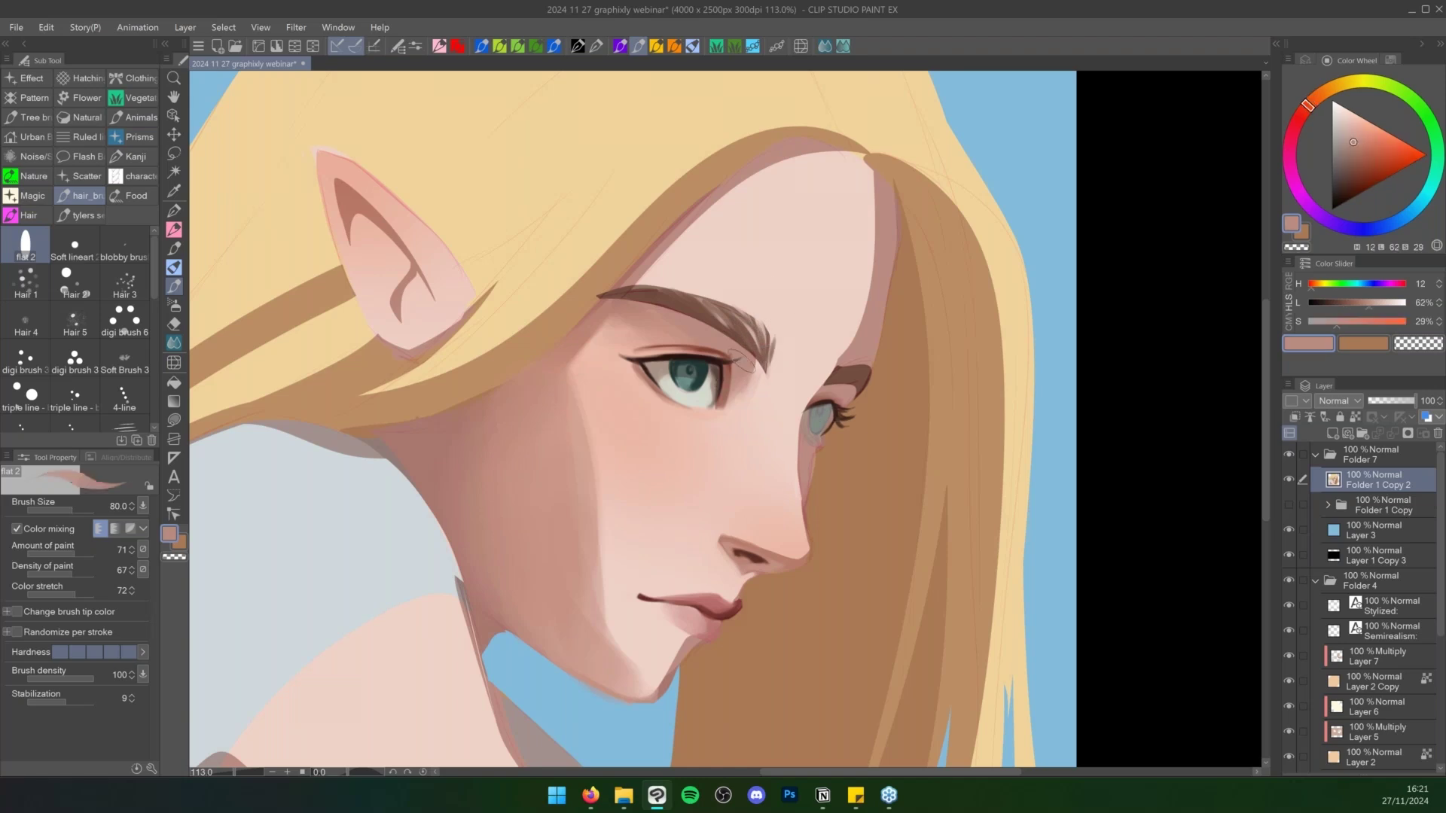
{"action": "key", "text": "u"}
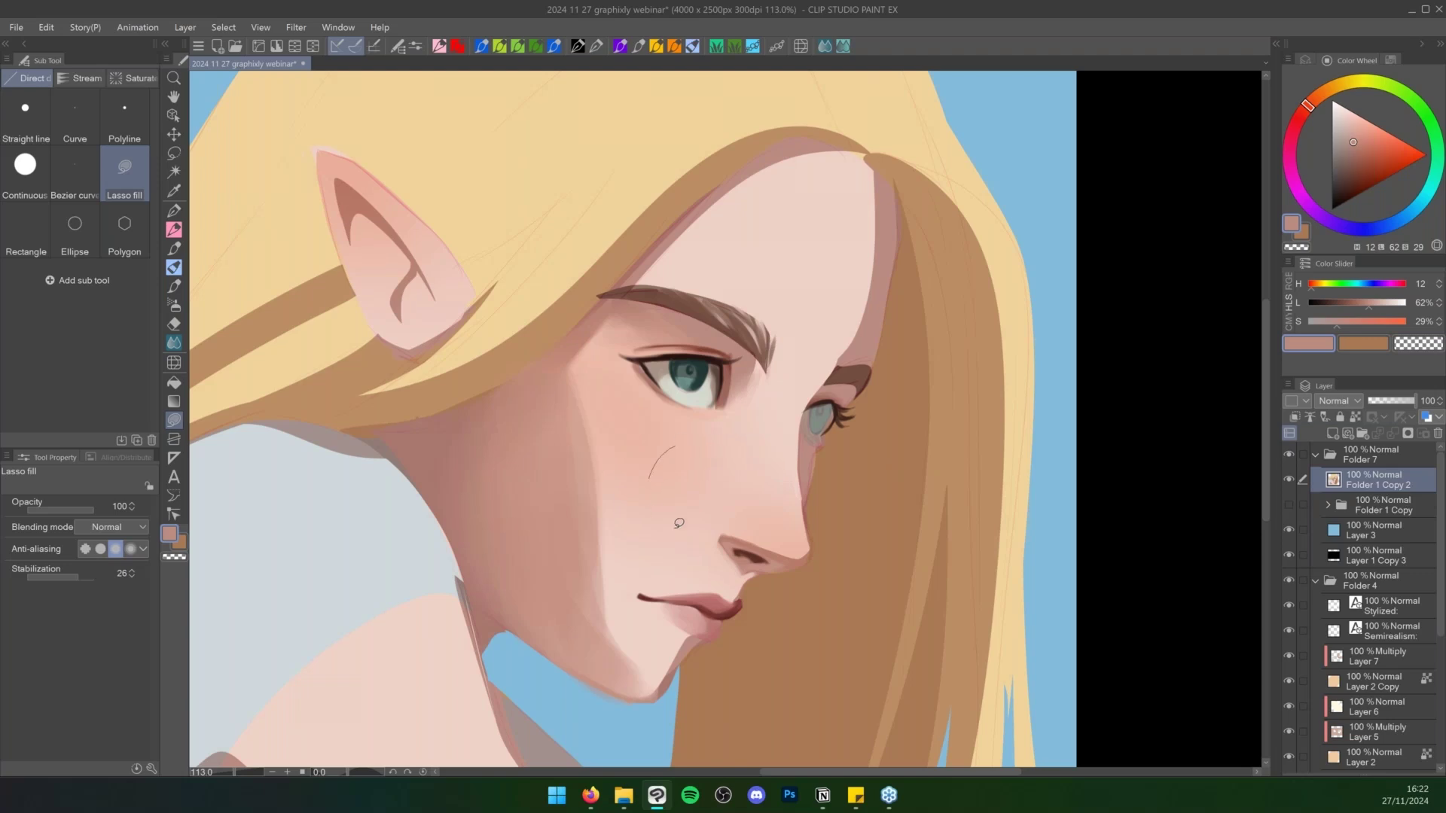
{"action": "left_click_drag", "start_coordinate": [677, 450], "coordinate": [649, 503]}
{"action": "key", "text": "ctrl+z"}
{"action": "key", "text": "ctrl+space"}
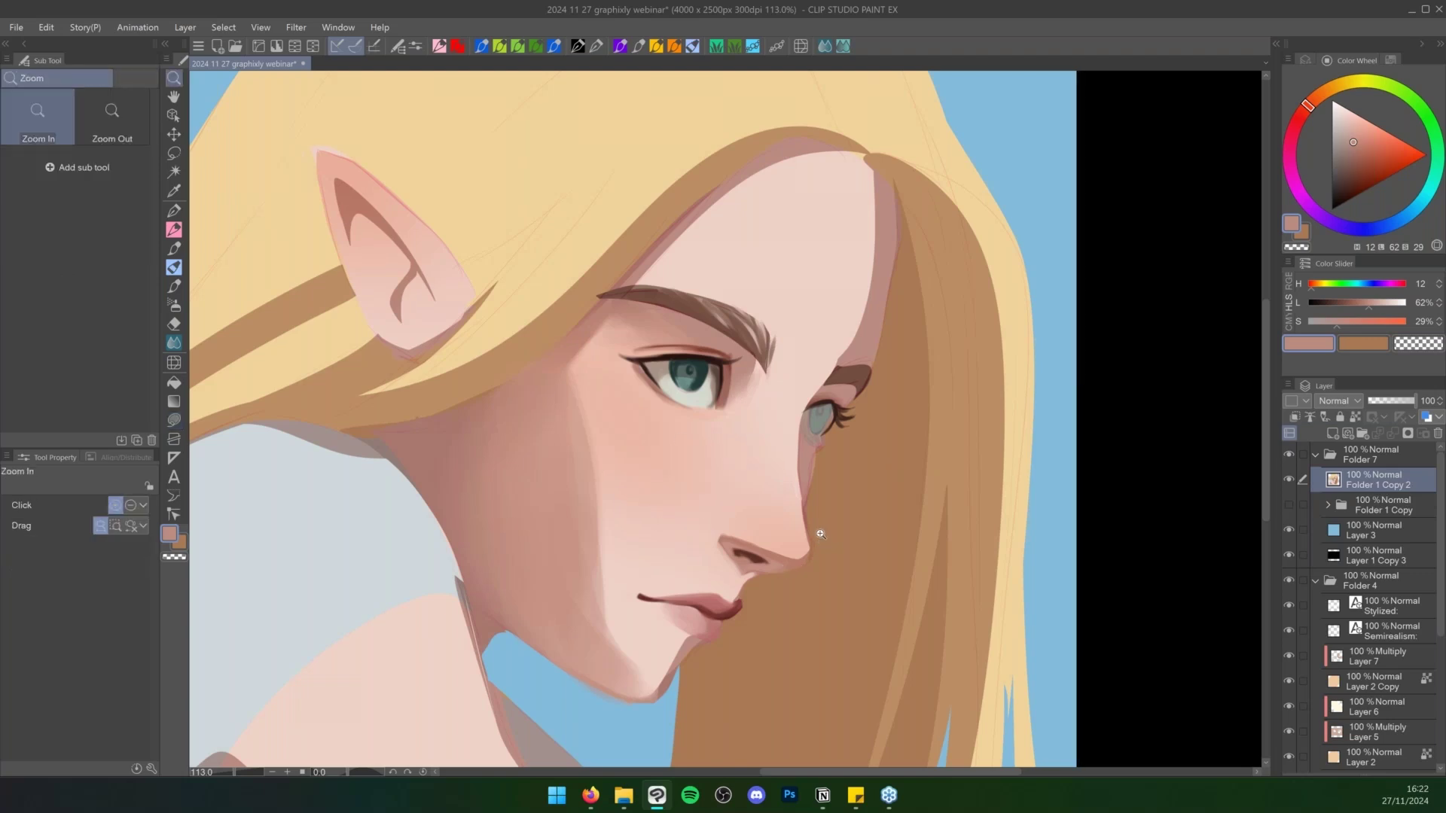
Select the Semi-realismo com Textura brush for reworking the cheek shadow
{"action": "mouse_move", "coordinate": [820, 534]}
{"action": "left_mouse_down"}
{"action": "mouse_move", "coordinate": [760, 536]}
{"action": "mouse_move", "coordinate": [835, 537]}
{"action": "left_mouse_up"}
{"action": "key", "text": "space"}
{"action": "left_click_drag", "start_coordinate": [835, 537], "coordinate": [818, 496]}
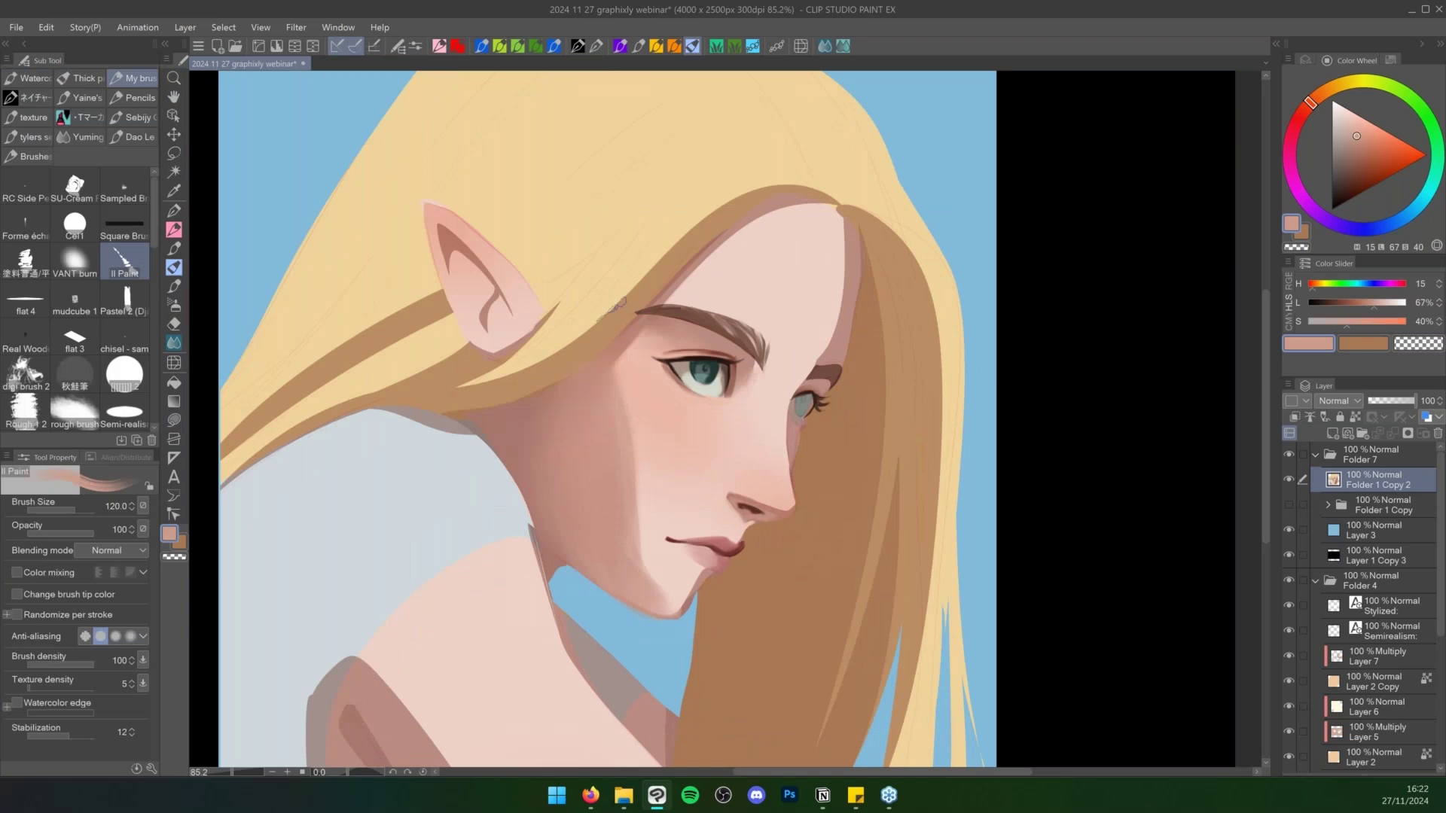
{"action": "left_click", "coordinate": [674, 46]}
Try reshaping the cheek shadow's edge in sampled skin shadow (H 15, L 67%, S 40%) and undo the strokes
{"action": "left_click", "coordinate": [622, 413], "text": "alt"}
{"action": "left_click_drag", "start_coordinate": [622, 413], "coordinate": [640, 550]}
{"action": "key", "text": "bracketleft"}
{"action": "key", "text": "bracketleft"}
{"action": "key", "text": "bracketleft"}
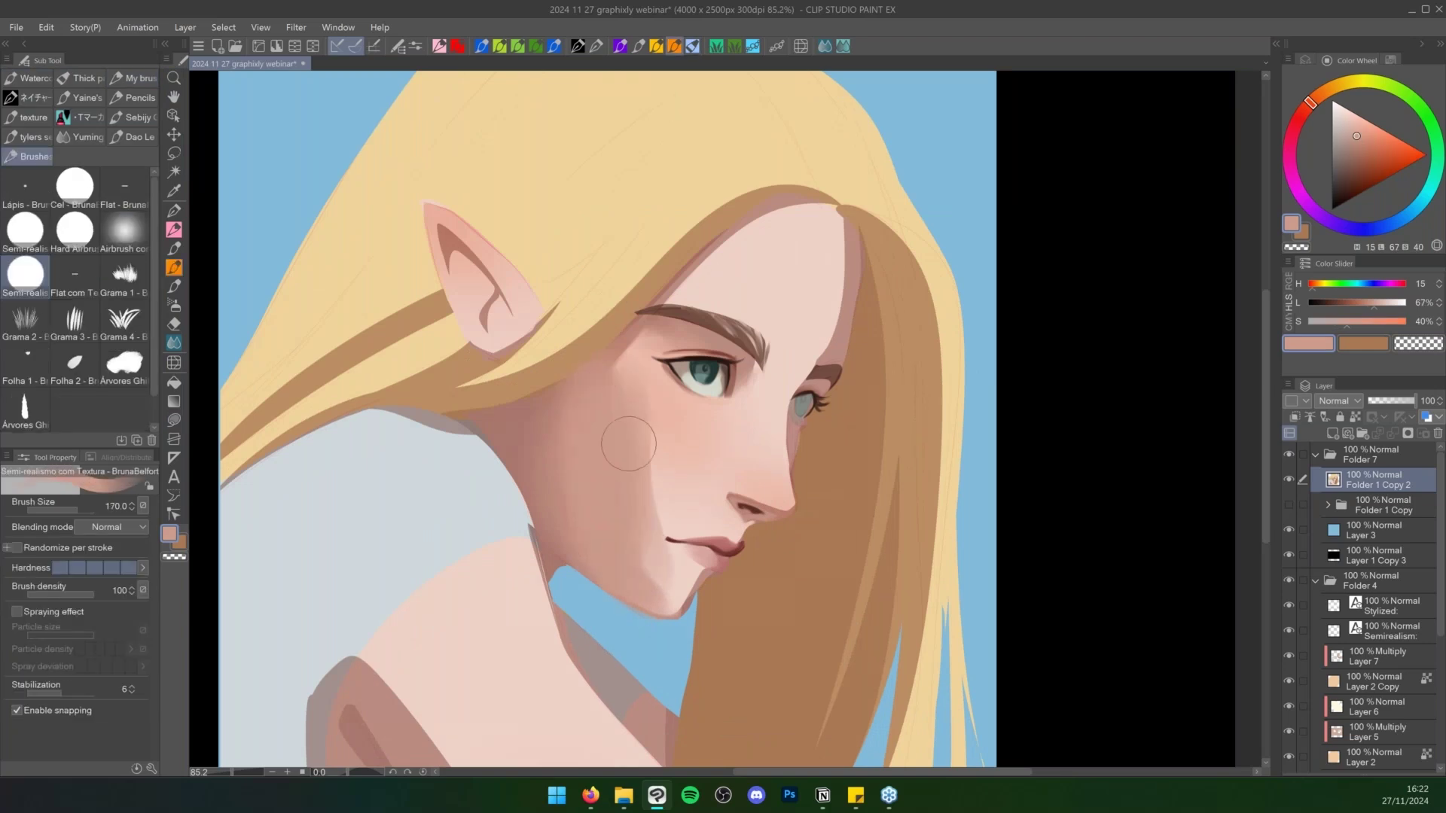
{"action": "key", "text": "ctrl+z"}
{"action": "key", "text": "ctrl+z"}
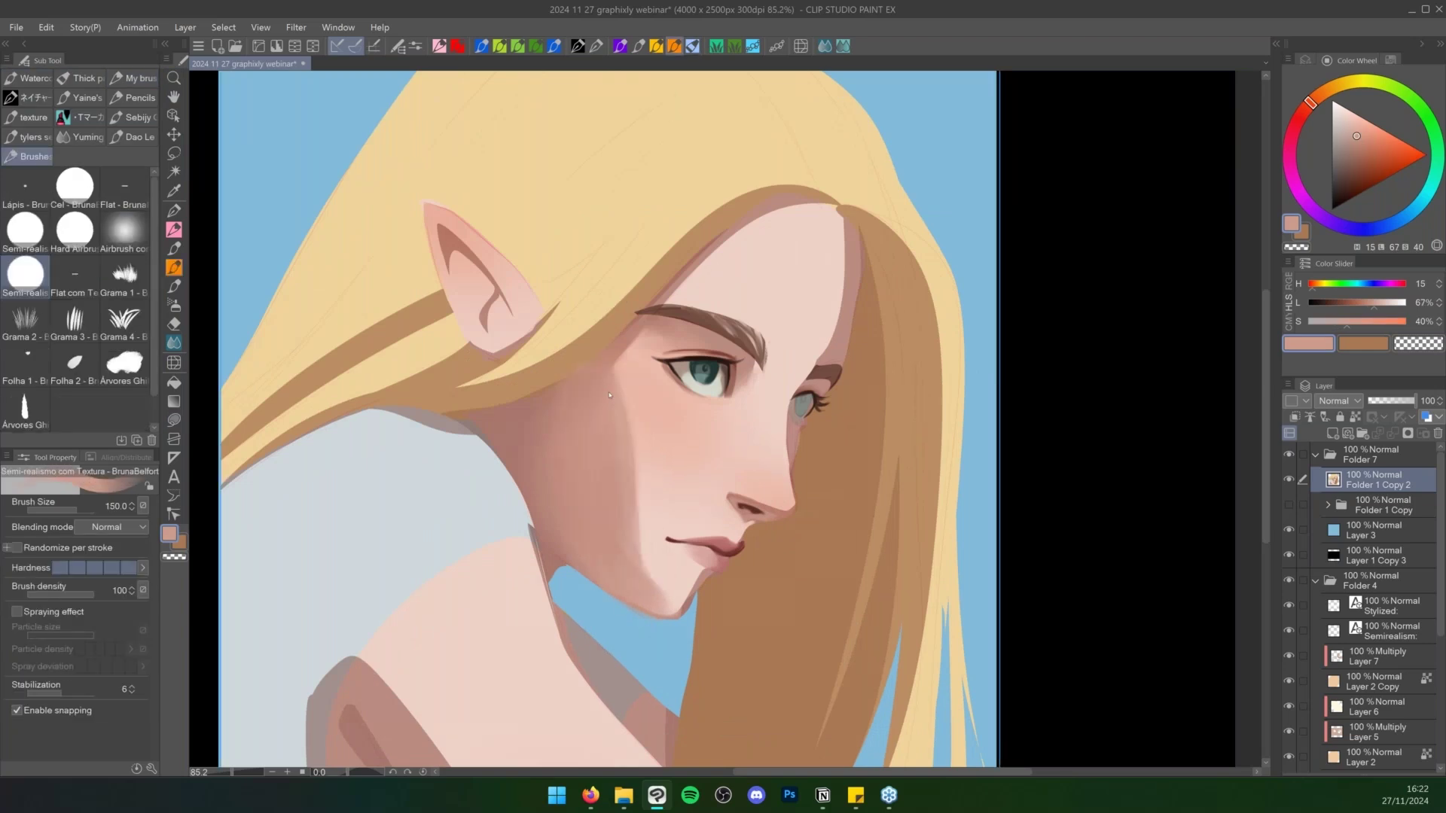
Paint sampled light skin (H 16, L 83%, S 58%) along the cheek shadow's edge at size 150 and blend it with Flatbrush Blender
{"action": "left_click", "coordinate": [661, 479], "text": "alt"}
{"action": "mouse_move", "coordinate": [612, 411]}
{"action": "left_mouse_down"}
{"action": "mouse_move", "coordinate": [655, 589]}
{"action": "mouse_move", "coordinate": [590, 455]}
{"action": "mouse_move", "coordinate": [629, 577]}
{"action": "left_mouse_up"}
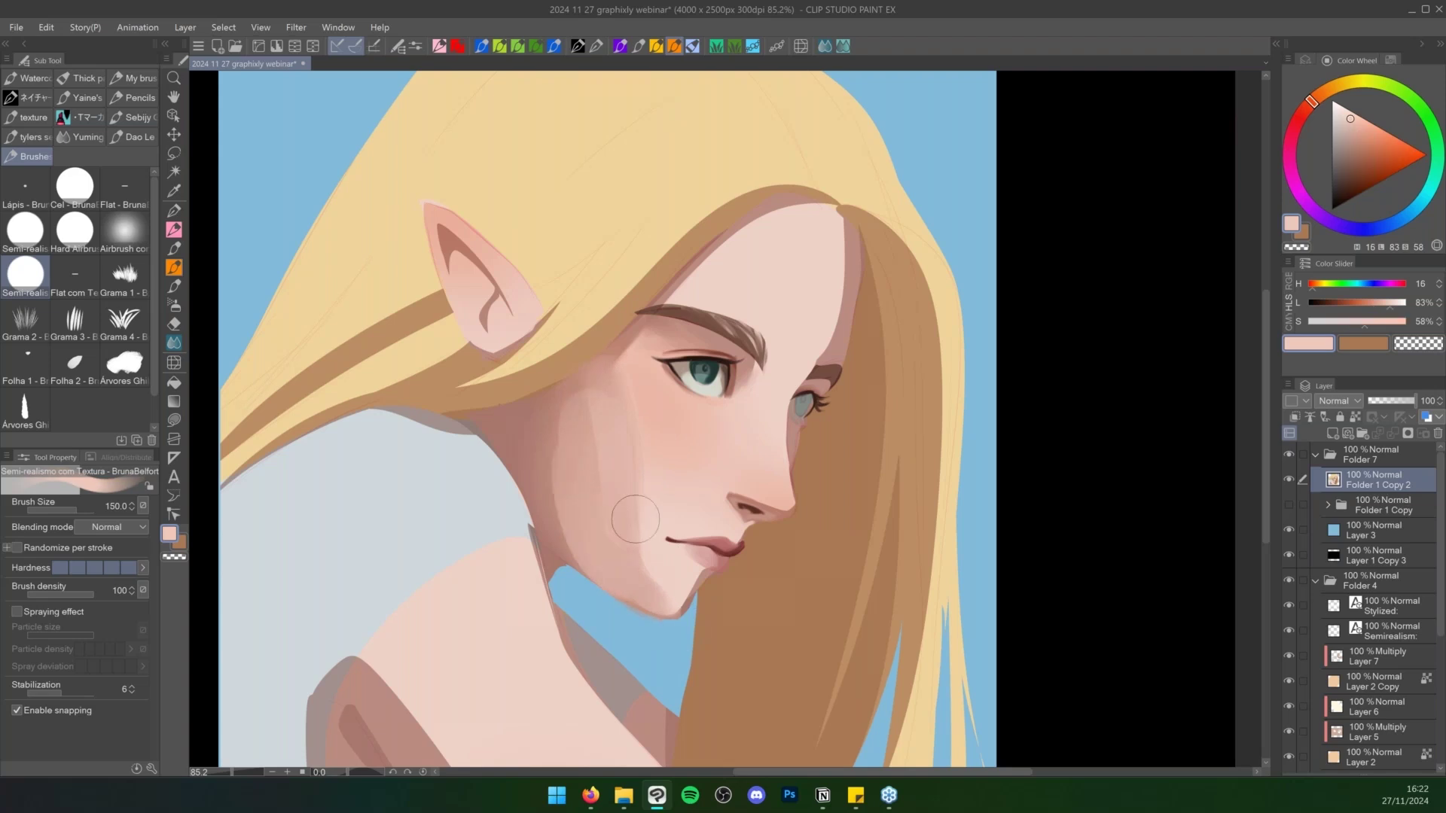
{"action": "key", "text": "j"}
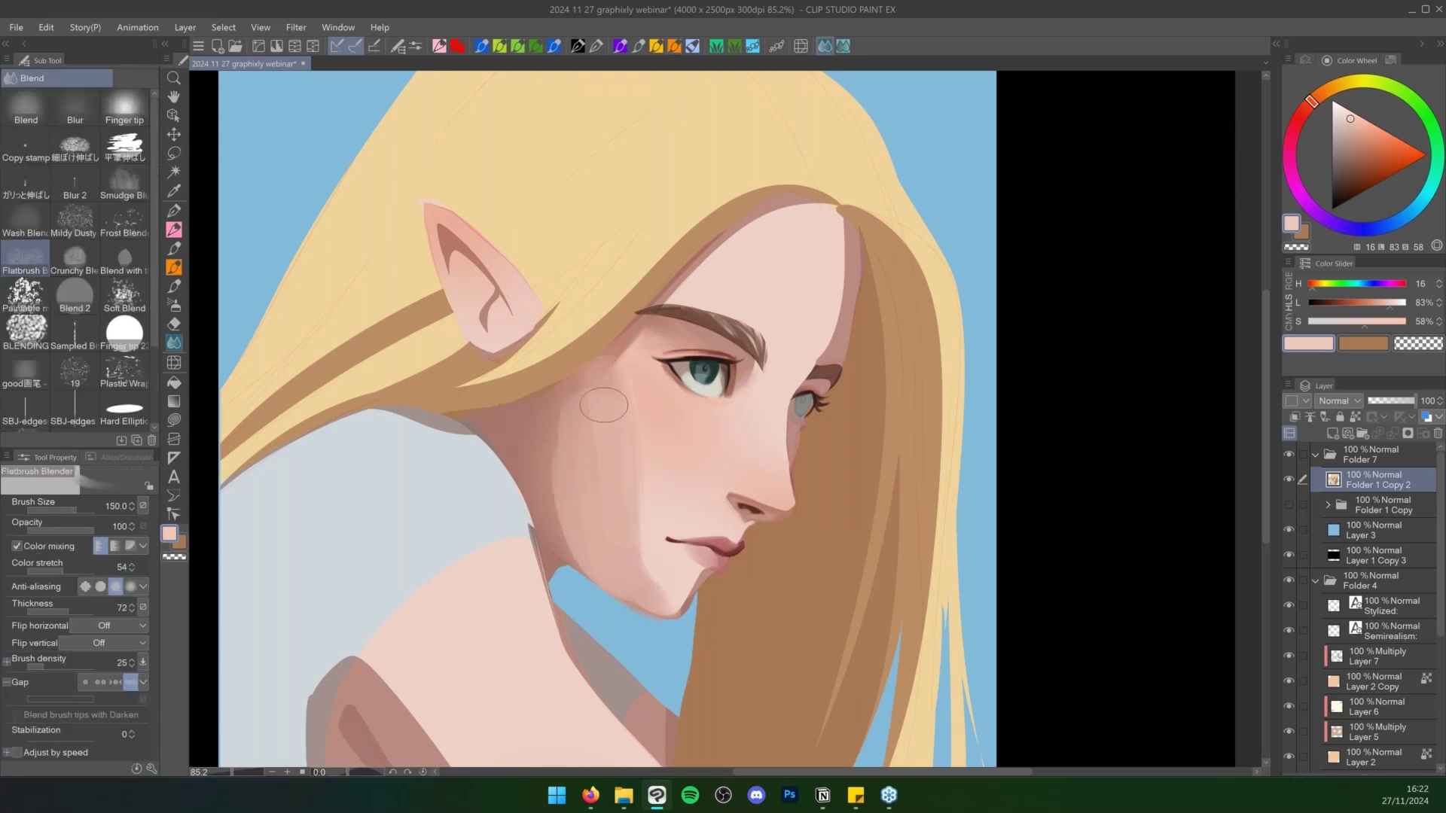
{"action": "mouse_move", "coordinate": [604, 406]}
{"action": "left_mouse_down"}
{"action": "mouse_move", "coordinate": [581, 516]}
{"action": "mouse_move", "coordinate": [565, 511]}
{"action": "mouse_move", "coordinate": [589, 444]}
{"action": "mouse_move", "coordinate": [554, 424]}
{"action": "mouse_move", "coordinate": [558, 505]}
{"action": "mouse_move", "coordinate": [594, 558]}
{"action": "mouse_move", "coordinate": [574, 529]}
{"action": "mouse_move", "coordinate": [625, 570]}
{"action": "mouse_move", "coordinate": [555, 470]}
{"action": "mouse_move", "coordinate": [558, 522]}
{"action": "mouse_move", "coordinate": [518, 429]}
{"action": "mouse_move", "coordinate": [659, 343]}
{"action": "mouse_move", "coordinate": [603, 459]}
{"action": "mouse_move", "coordinate": [624, 543]}
{"action": "mouse_move", "coordinate": [624, 381]}
{"action": "mouse_move", "coordinate": [647, 592]}
{"action": "mouse_move", "coordinate": [641, 555]}
{"action": "mouse_move", "coordinate": [662, 595]}
{"action": "left_mouse_up"}
{"action": "key", "text": "bracketleft"}
{"action": "key", "text": "bracketleft"}
{"action": "key", "text": "bracketleft"}
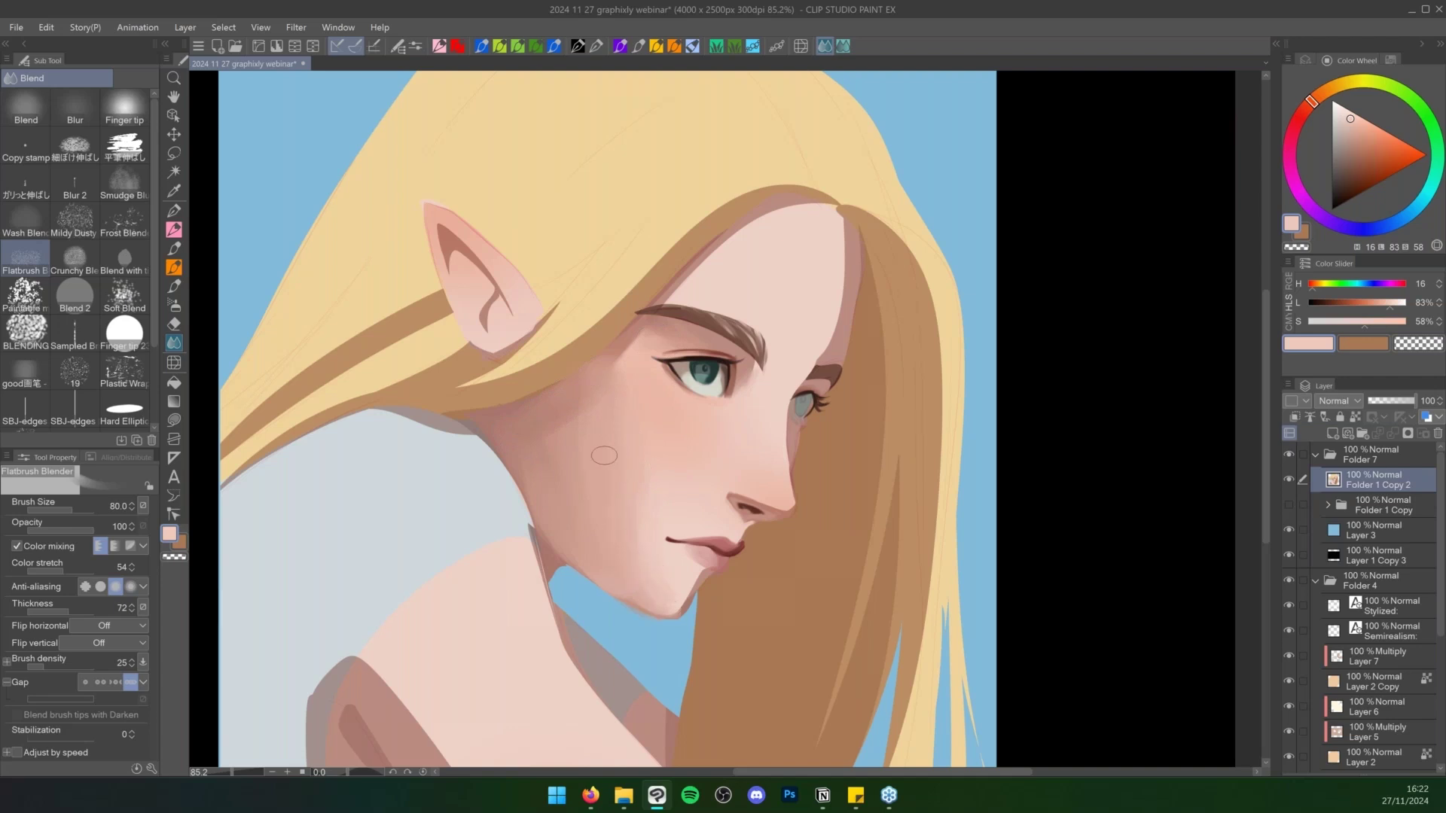
Smooth the remaining streaks in the cheek's shadow transition with the Crunchy Blender at size 170
{"action": "key", "text": "bracketright"}
{"action": "key", "text": "bracketright"}
{"action": "key", "text": "bracketright"}
{"action": "left_click", "coordinate": [75, 258]}
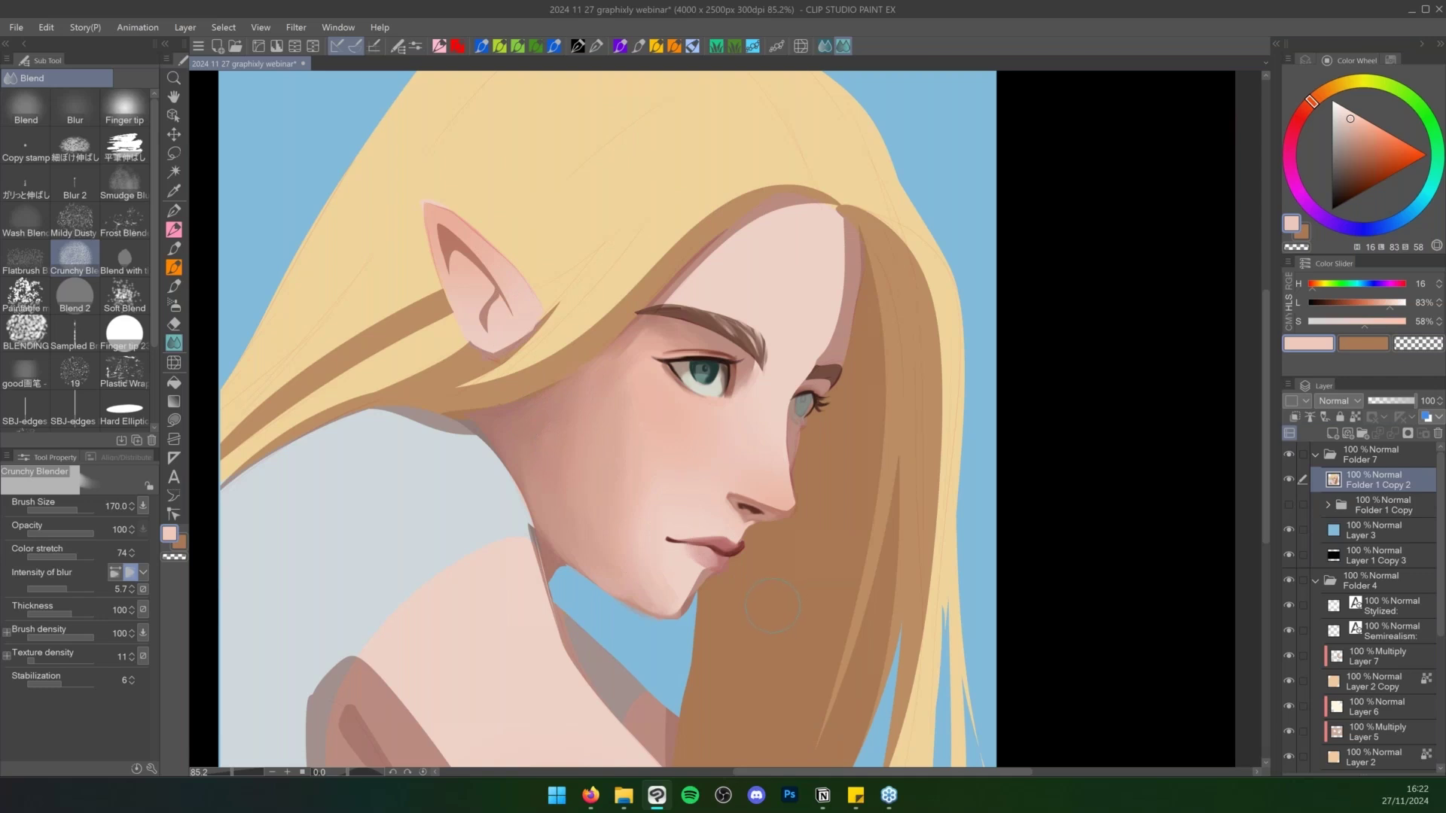
Add a new layer above the merged portrait and choose the flat 2 hair brush at size 80
{"action": "key", "text": "ctrl+shift+n"}
{"action": "key", "text": "b"}
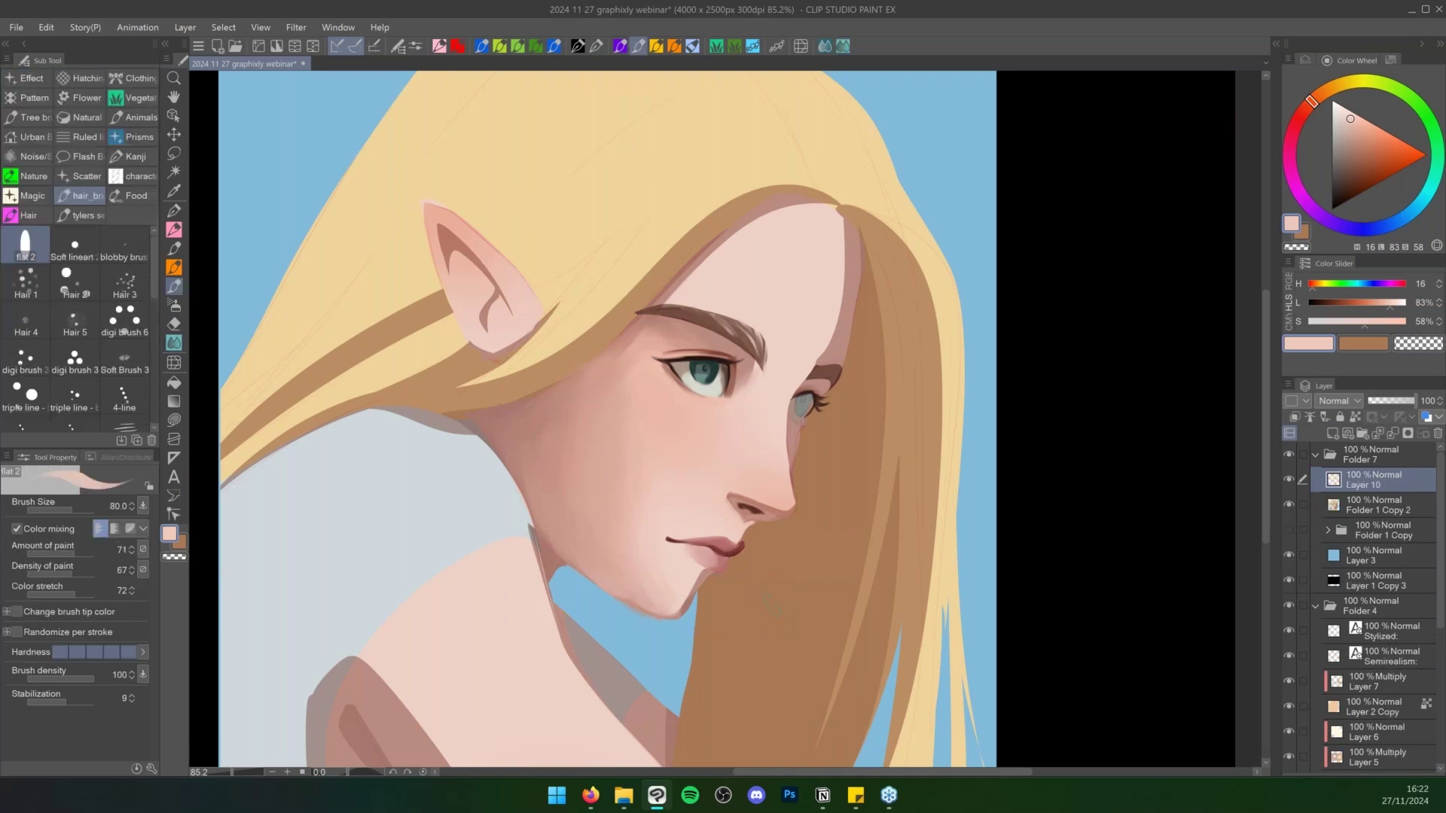
{"action": "key", "text": "h"}
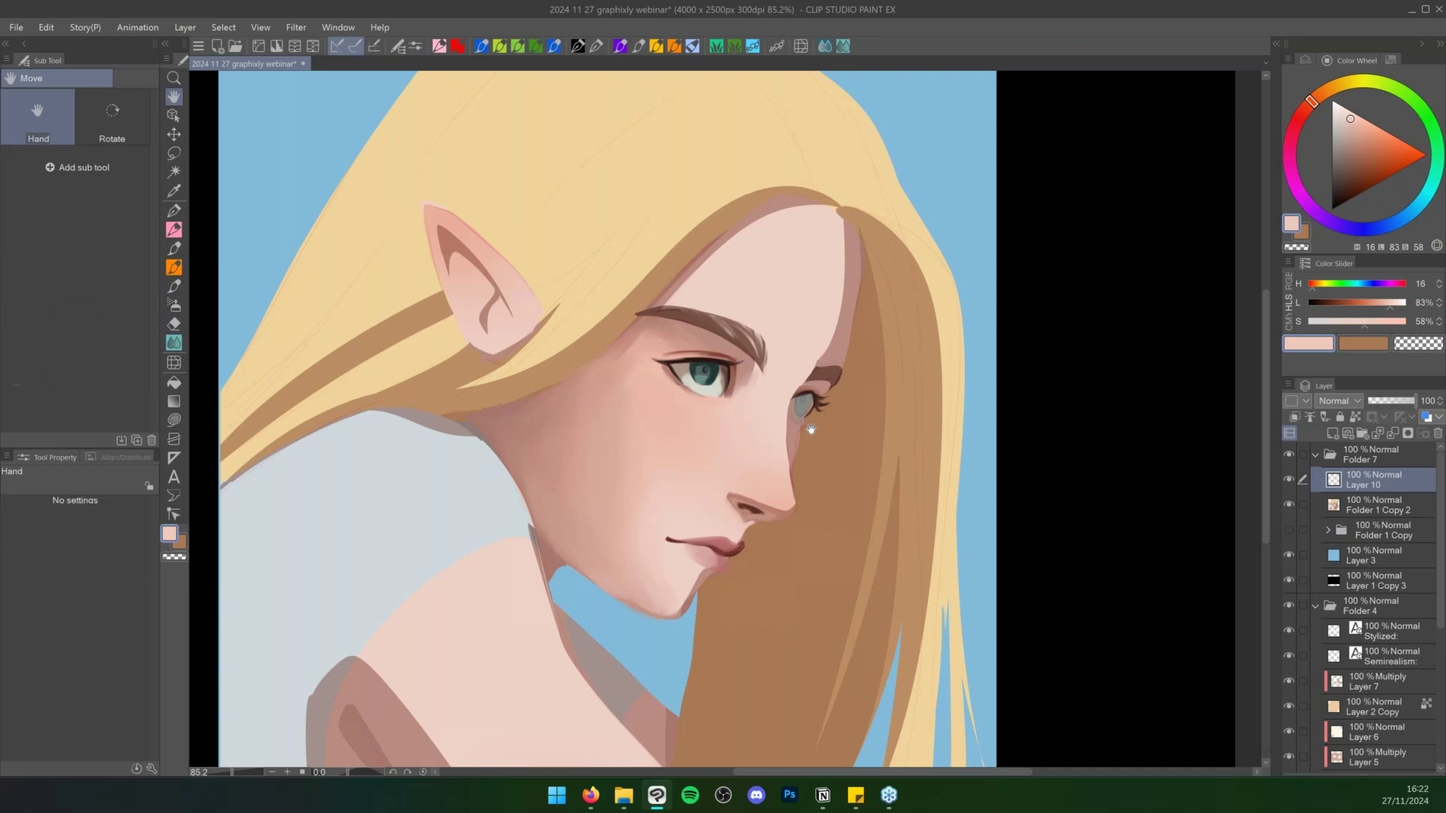
{"action": "left_click_drag", "start_coordinate": [799, 384], "coordinate": [780, 553]}
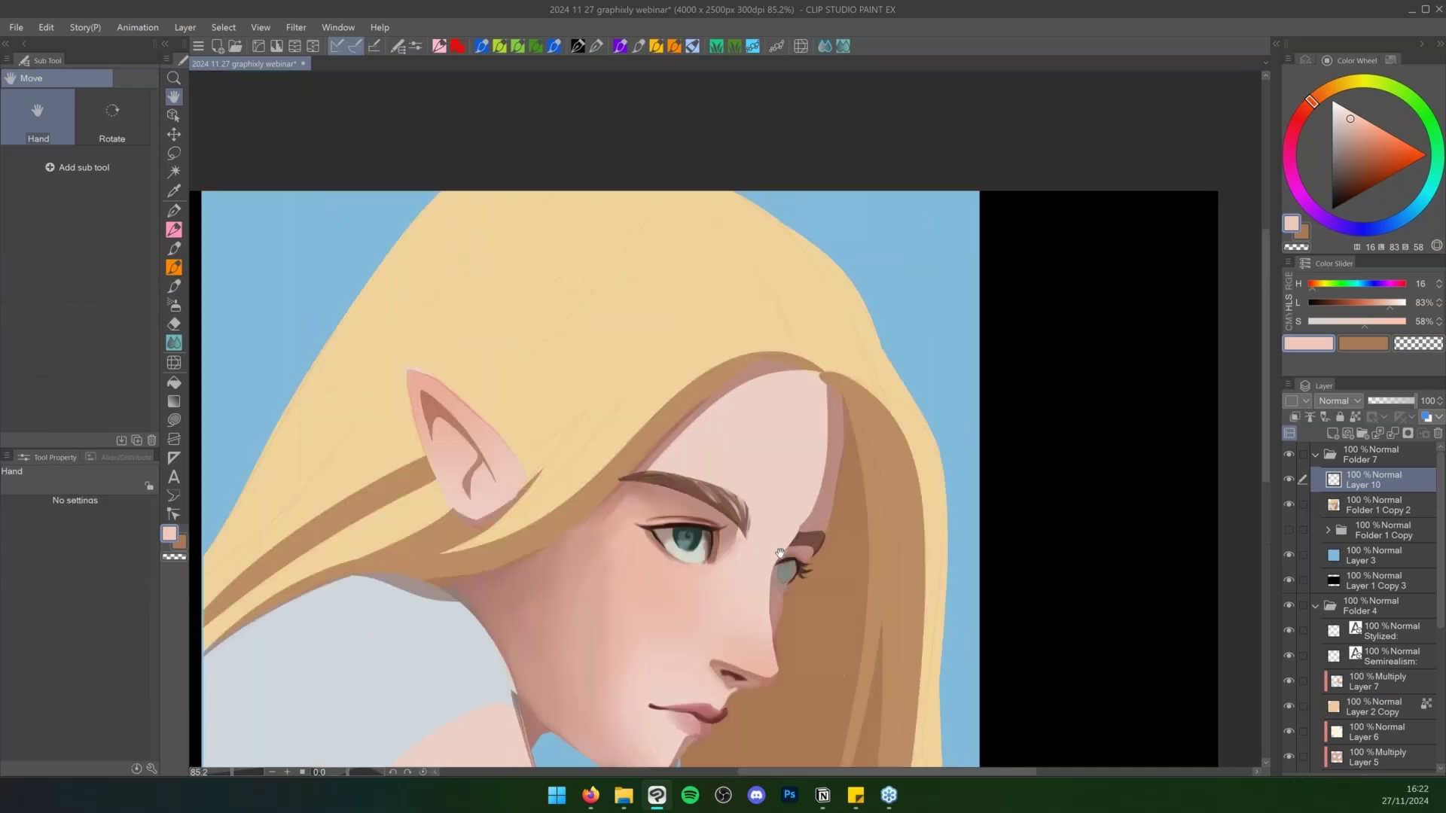
{"action": "key", "text": "b"}
Paint thin brown strands (H 28, L 56%, S 39%) above the forehead hairline, sweeping back toward the ear
{"action": "left_click", "coordinate": [683, 396], "text": "alt"}
{"action": "left_click_drag", "start_coordinate": [729, 354], "coordinate": [599, 470]}
{"action": "left_click_drag", "start_coordinate": [732, 344], "coordinate": [579, 461]}
{"action": "left_click_drag", "start_coordinate": [758, 315], "coordinate": [574, 443]}
{"action": "mouse_move", "coordinate": [763, 303]}
{"action": "left_mouse_down"}
{"action": "mouse_move", "coordinate": [598, 398]}
{"action": "mouse_move", "coordinate": [474, 518]}
{"action": "left_mouse_up"}
{"action": "mouse_move", "coordinate": [595, 419]}
{"action": "left_mouse_down"}
{"action": "mouse_move", "coordinate": [514, 465]}
{"action": "mouse_move", "coordinate": [520, 446]}
{"action": "left_mouse_up"}
{"action": "mouse_move", "coordinate": [587, 396]}
{"action": "left_mouse_down"}
{"action": "mouse_move", "coordinate": [510, 443]}
{"action": "mouse_move", "coordinate": [528, 454]}
{"action": "mouse_move", "coordinate": [563, 424]}
{"action": "mouse_move", "coordinate": [514, 443]}
{"action": "mouse_move", "coordinate": [629, 369]}
{"action": "mouse_move", "coordinate": [543, 416]}
{"action": "left_mouse_up"}
{"action": "left_click_drag", "start_coordinate": [595, 370], "coordinate": [503, 441]}
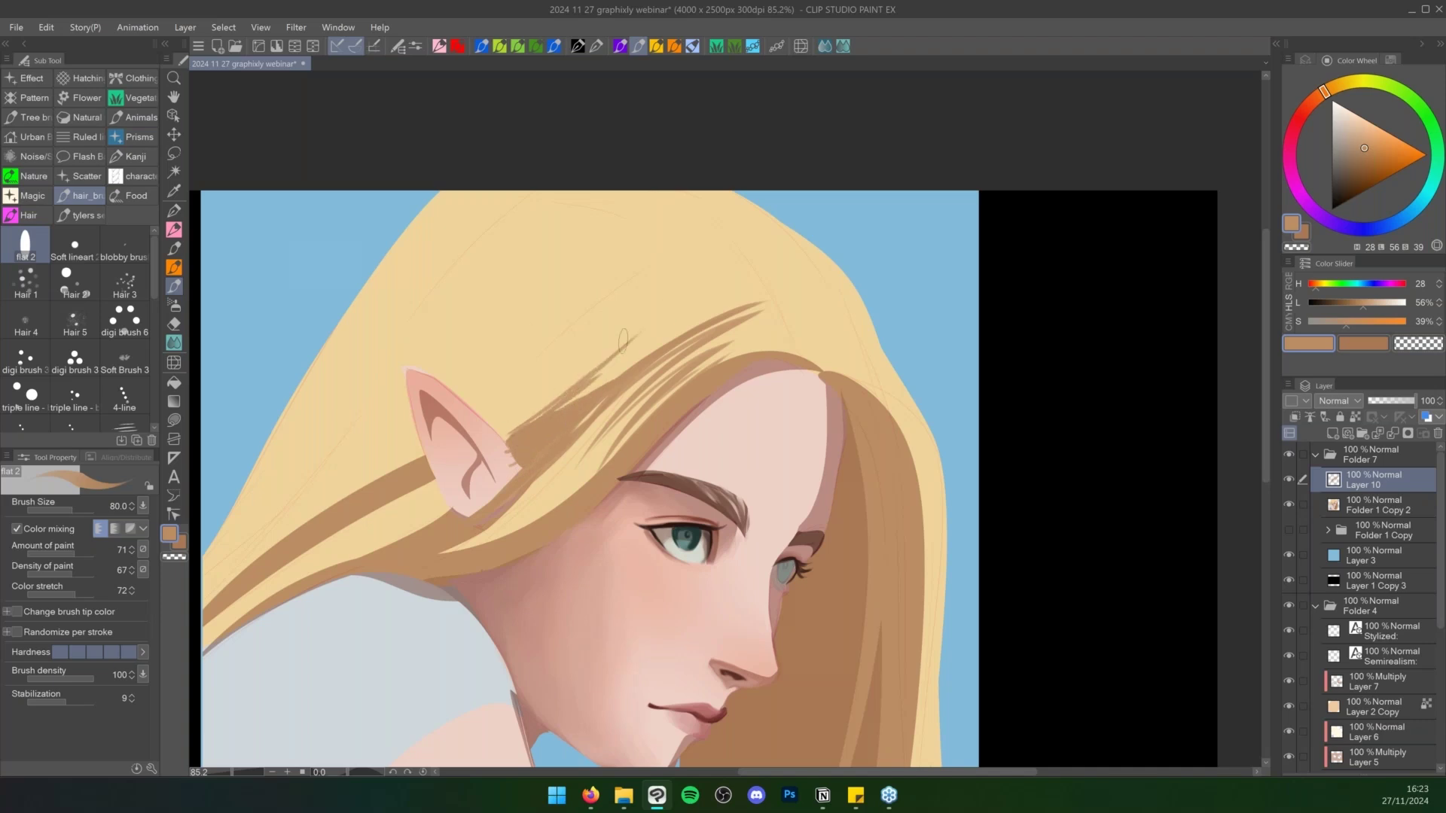
Switch to the Flat com Textura brush and enlarge it for broader hair strokes
{"action": "key", "text": "ctrl+space"}
{"action": "mouse_move", "coordinate": [647, 346]}
{"action": "left_mouse_down"}
{"action": "mouse_move", "coordinate": [579, 407]}
{"action": "mouse_move", "coordinate": [682, 375]}
{"action": "left_mouse_up"}
{"action": "key", "text": "space"}
{"action": "key", "text": "ctrl+space"}
{"action": "left_click", "coordinate": [501, 48]}
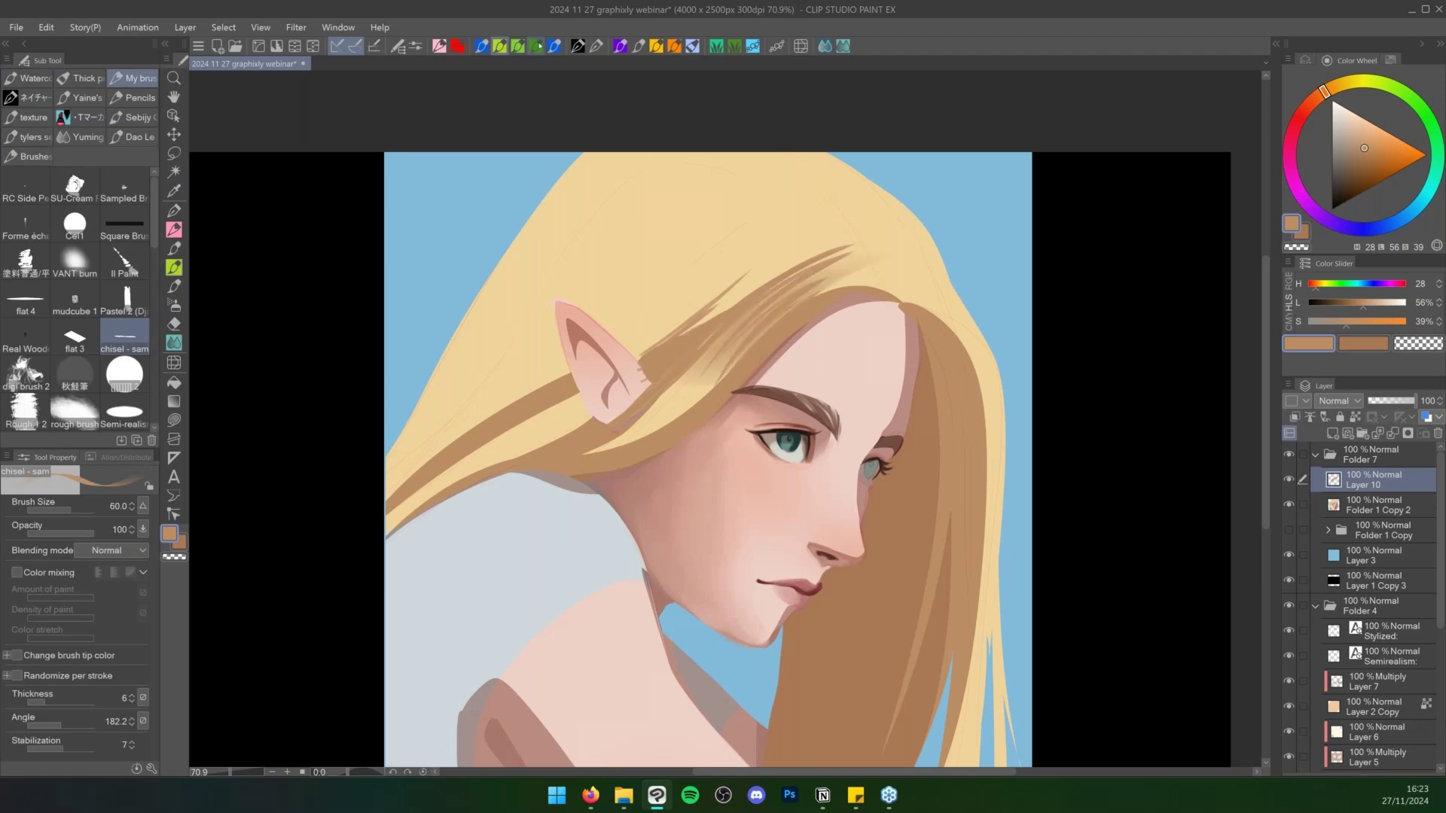
{"action": "left_click", "coordinate": [536, 46]}
{"action": "key", "text": "]"}
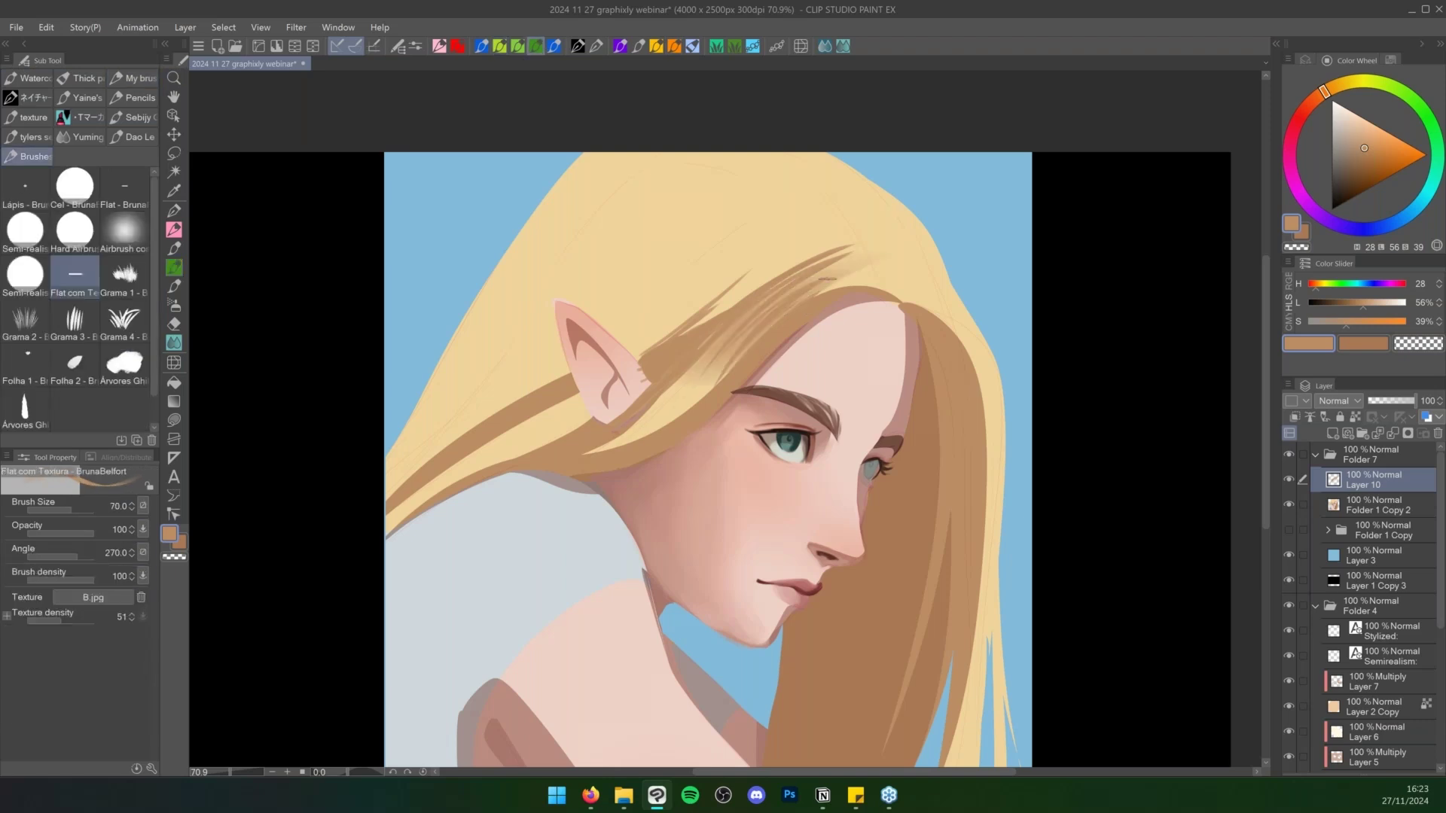
{"action": "key", "text": "]"}
{"action": "key", "text": "]"}
{"action": "key", "text": "]"}
{"action": "key", "text": "]"}
{"action": "key", "text": "]"}
{"action": "key", "text": "]"}
Soften the brown strands above the forehead with sampled light blond (H 40, L 77%, S 72%) at size 150
{"action": "mouse_move", "coordinate": [883, 261]}
{"action": "left_mouse_down"}
{"action": "mouse_move", "coordinate": [665, 430]}
{"action": "mouse_move", "coordinate": [779, 258]}
{"action": "mouse_move", "coordinate": [725, 354]}
{"action": "mouse_move", "coordinate": [871, 256]}
{"action": "left_mouse_up"}
{"action": "left_click", "coordinate": [788, 246], "text": "alt"}
{"action": "left_click_drag", "start_coordinate": [715, 358], "coordinate": [866, 265]}
{"action": "key", "text": "["}
{"action": "key", "text": "["}
{"action": "left_click_drag", "start_coordinate": [742, 320], "coordinate": [851, 260]}
{"action": "left_click_drag", "start_coordinate": [757, 277], "coordinate": [713, 299]}
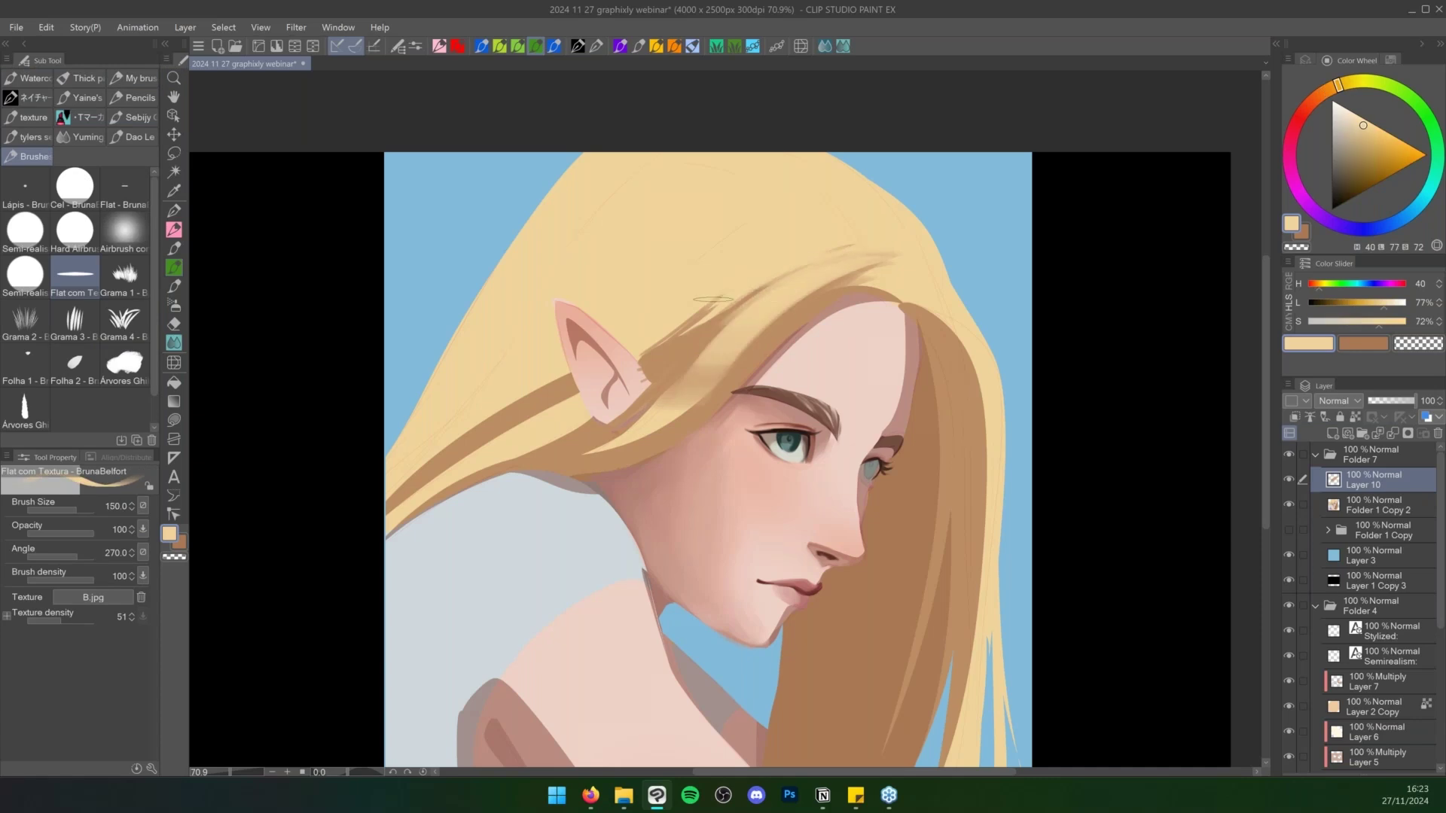
Paint broad brown strands (H 28, L 56%, S 39%) across the crown and break them up with light blond (H 40, L 77%, S 72%)
{"action": "left_click", "coordinate": [811, 307], "text": "alt"}
{"action": "left_click_drag", "start_coordinate": [877, 226], "coordinate": [712, 220]}
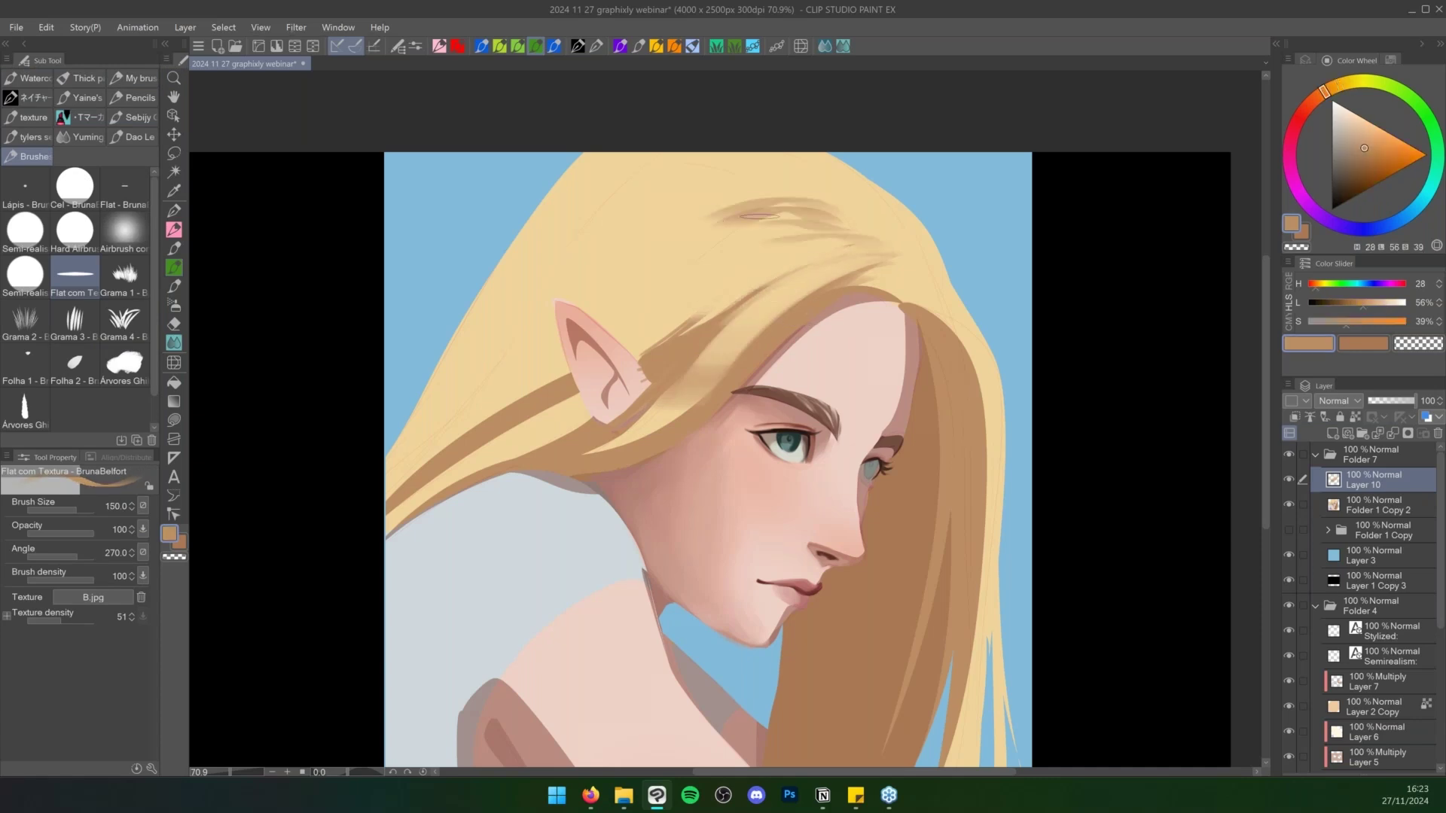
{"action": "mouse_move", "coordinate": [828, 194]}
{"action": "left_mouse_down"}
{"action": "mouse_move", "coordinate": [655, 248]}
{"action": "mouse_move", "coordinate": [613, 287]}
{"action": "left_mouse_up"}
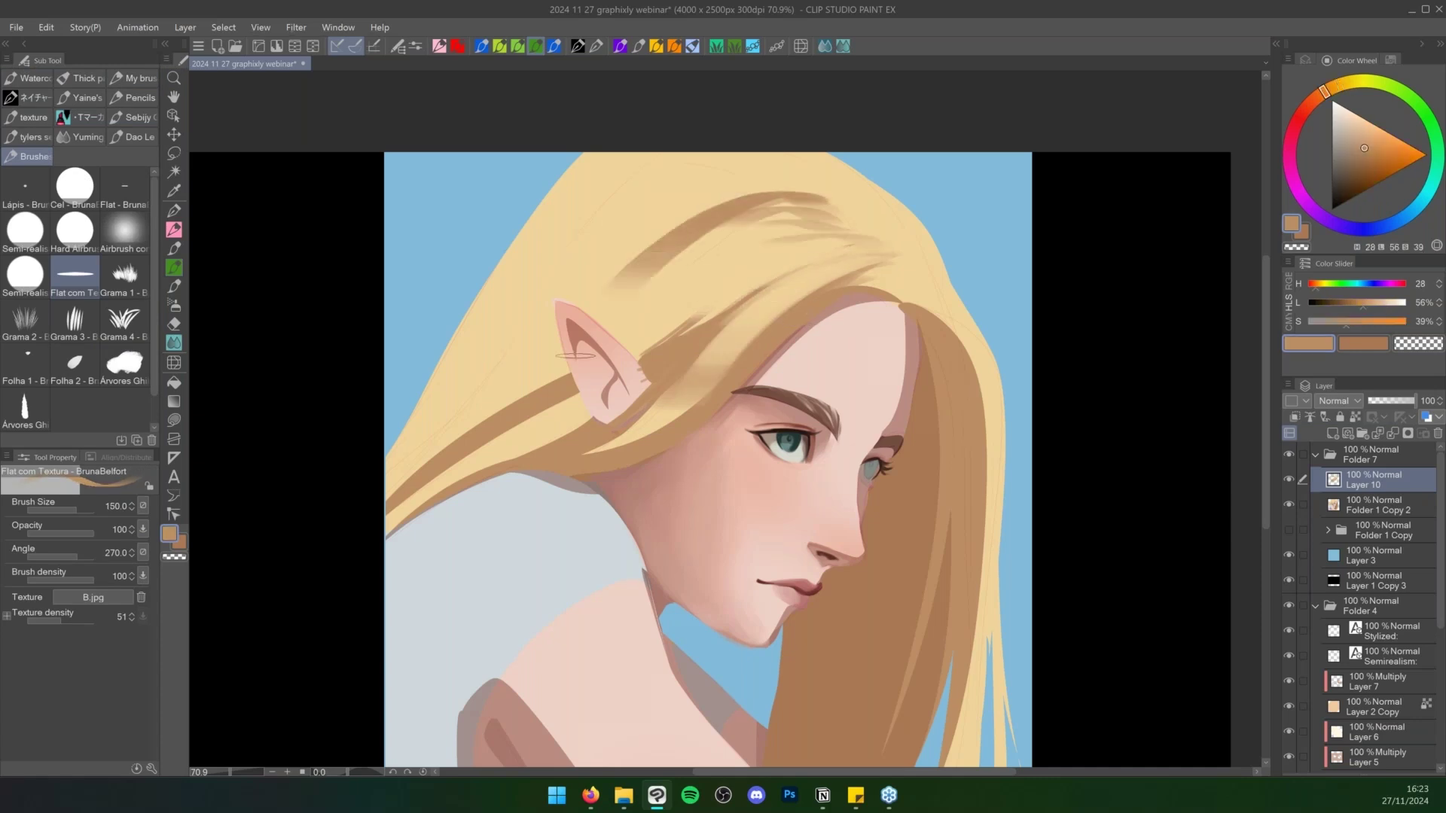
{"action": "left_click", "coordinate": [665, 279], "text": "alt"}
{"action": "left_click", "coordinate": [778, 197], "text": "alt"}
{"action": "mouse_move", "coordinate": [806, 186]}
{"action": "left_mouse_down"}
{"action": "mouse_move", "coordinate": [687, 162]}
{"action": "mouse_move", "coordinate": [637, 165]}
{"action": "mouse_move", "coordinate": [595, 205]}
{"action": "left_mouse_up"}
{"action": "left_click_drag", "start_coordinate": [689, 168], "coordinate": [528, 285]}
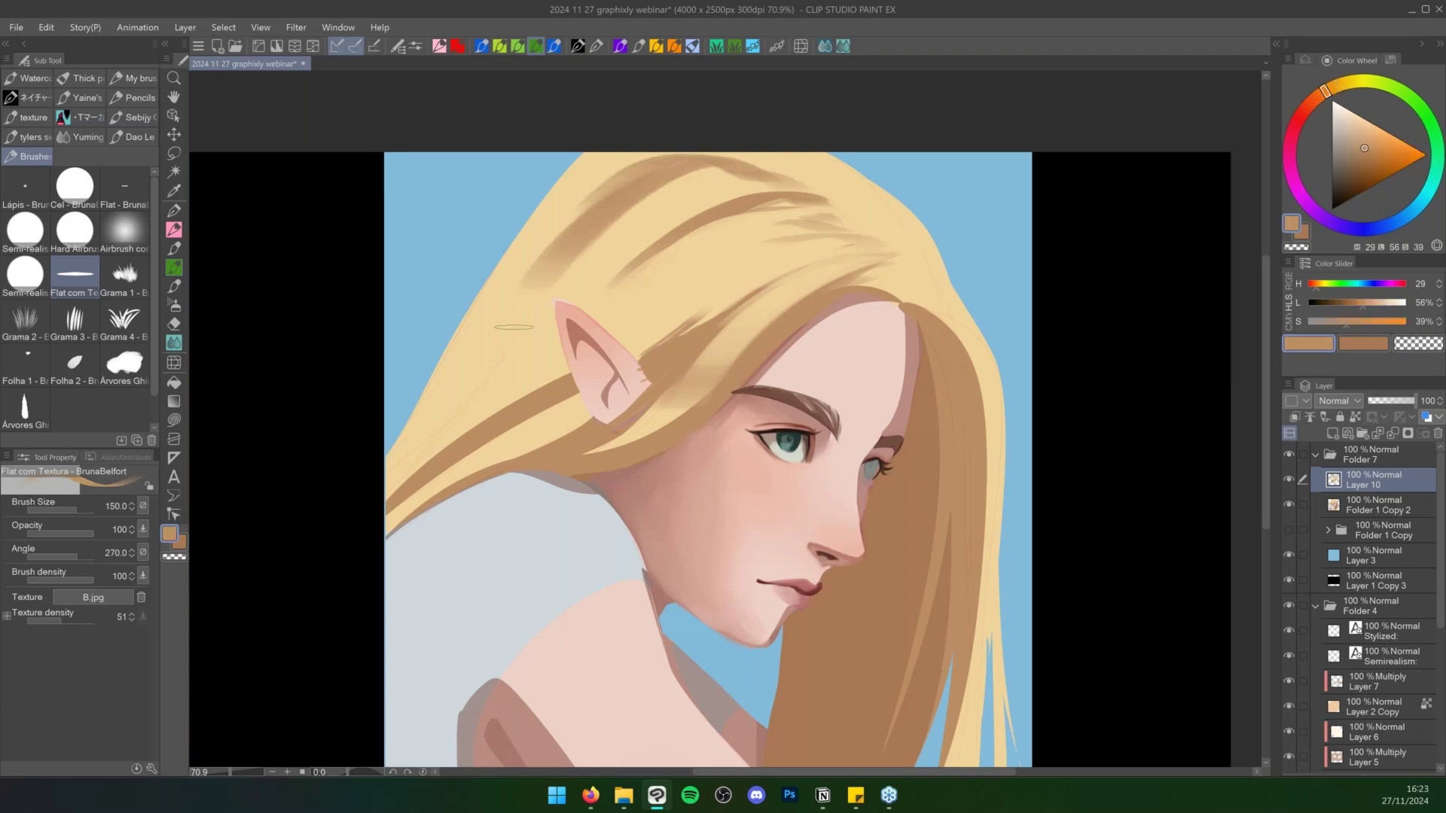
{"action": "left_click", "coordinate": [651, 215], "text": "alt"}
{"action": "mouse_move", "coordinate": [623, 218]}
{"action": "left_mouse_down"}
{"action": "mouse_move", "coordinate": [553, 278]}
{"action": "mouse_move", "coordinate": [675, 182]}
{"action": "left_mouse_up"}
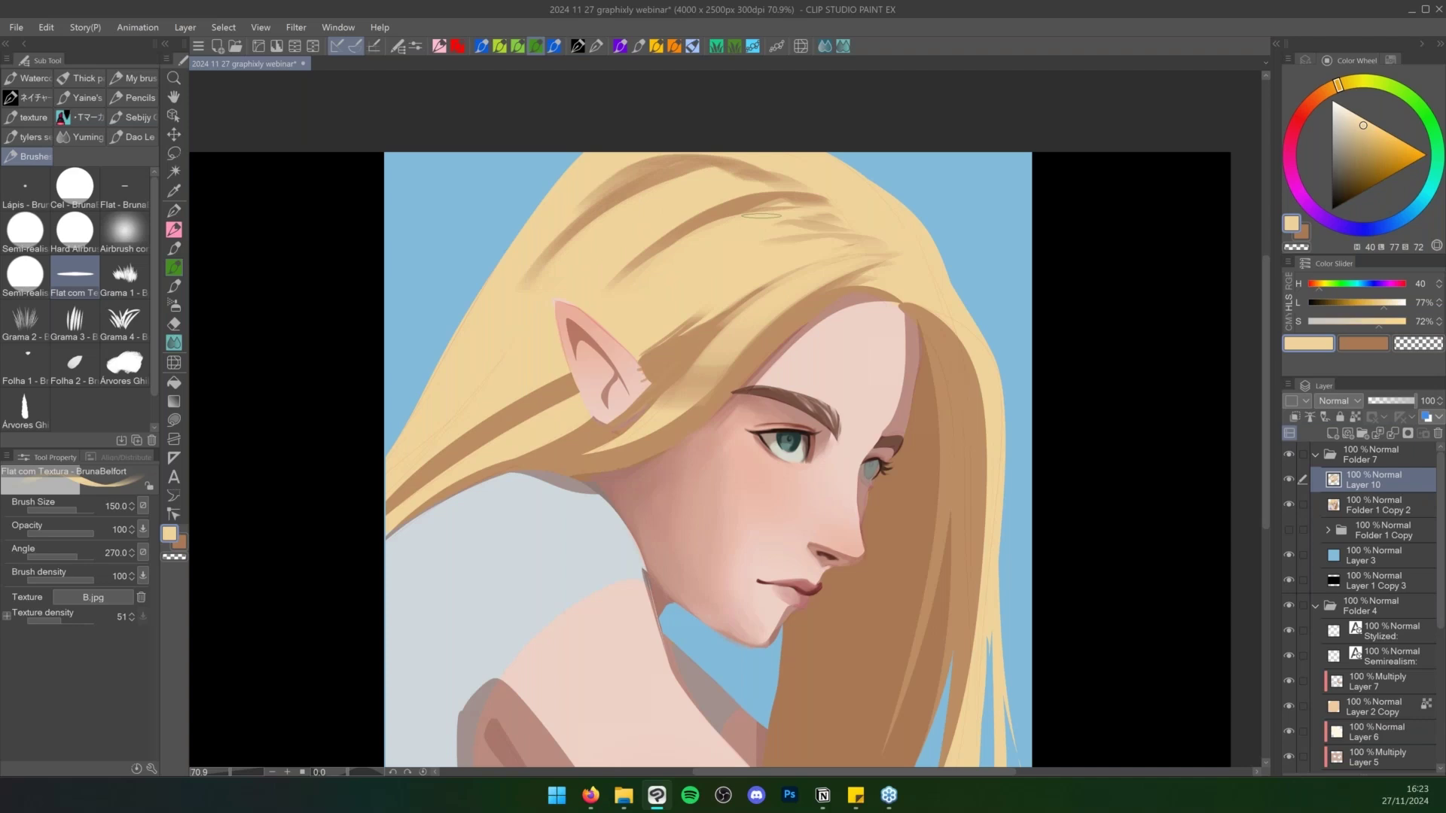
Fill the hair between the crown strands and the ear with sampled mid blond (H 35, L 68%, S 52%)
{"action": "left_click", "coordinate": [759, 199], "text": "alt"}
{"action": "left_click_drag", "start_coordinate": [741, 225], "coordinate": [607, 301]}
{"action": "left_click", "coordinate": [670, 262], "text": "alt"}
{"action": "mouse_move", "coordinate": [727, 262]}
{"action": "left_mouse_down"}
{"action": "mouse_move", "coordinate": [610, 320]}
{"action": "mouse_move", "coordinate": [625, 330]}
{"action": "left_mouse_up"}
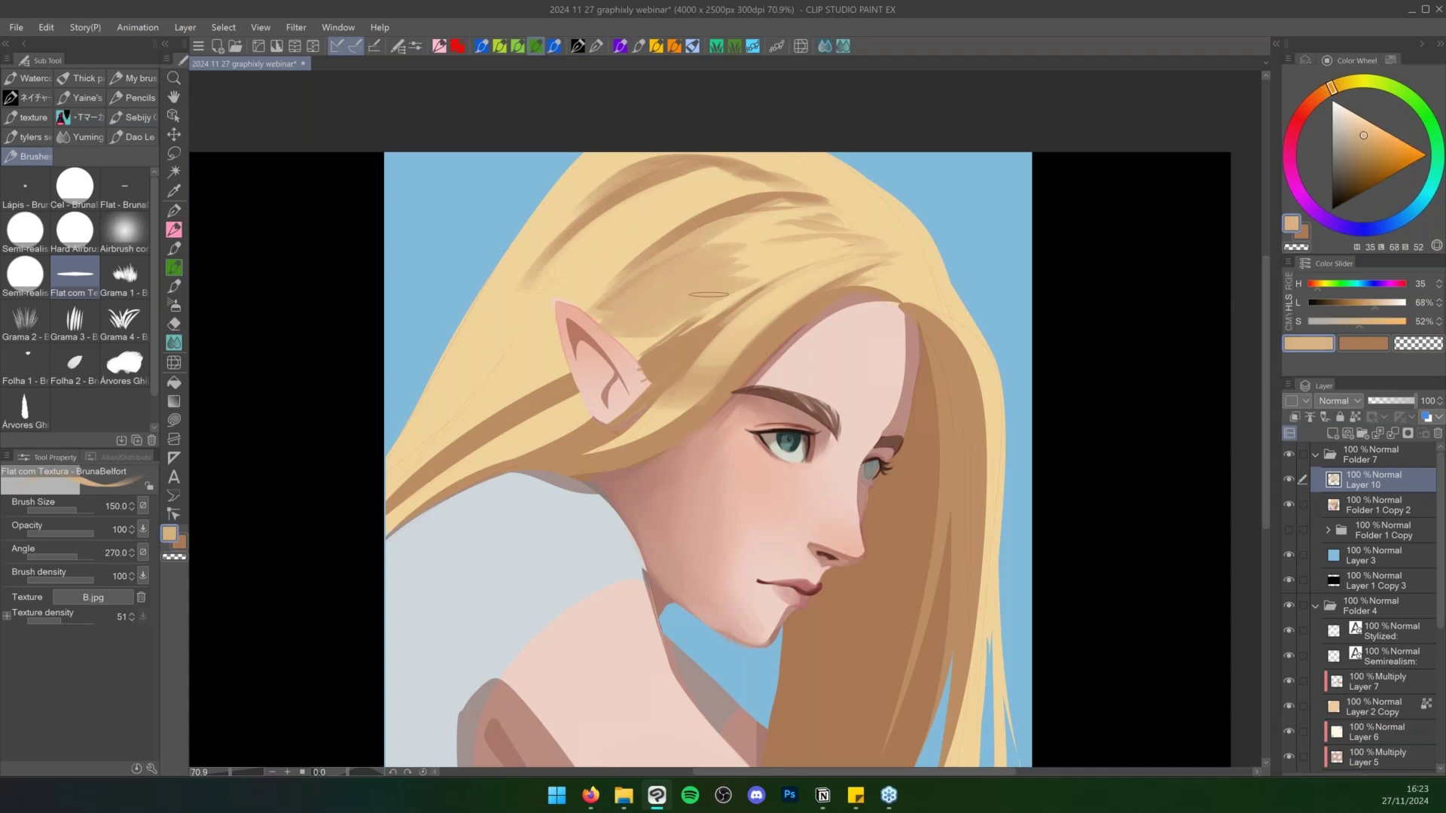
{"action": "left_click_drag", "start_coordinate": [709, 294], "coordinate": [643, 347]}
{"action": "mouse_move", "coordinate": [757, 283]}
{"action": "left_mouse_down"}
{"action": "mouse_move", "coordinate": [687, 339]}
{"action": "mouse_move", "coordinate": [759, 253]}
{"action": "mouse_move", "coordinate": [796, 235]}
{"action": "left_mouse_up"}
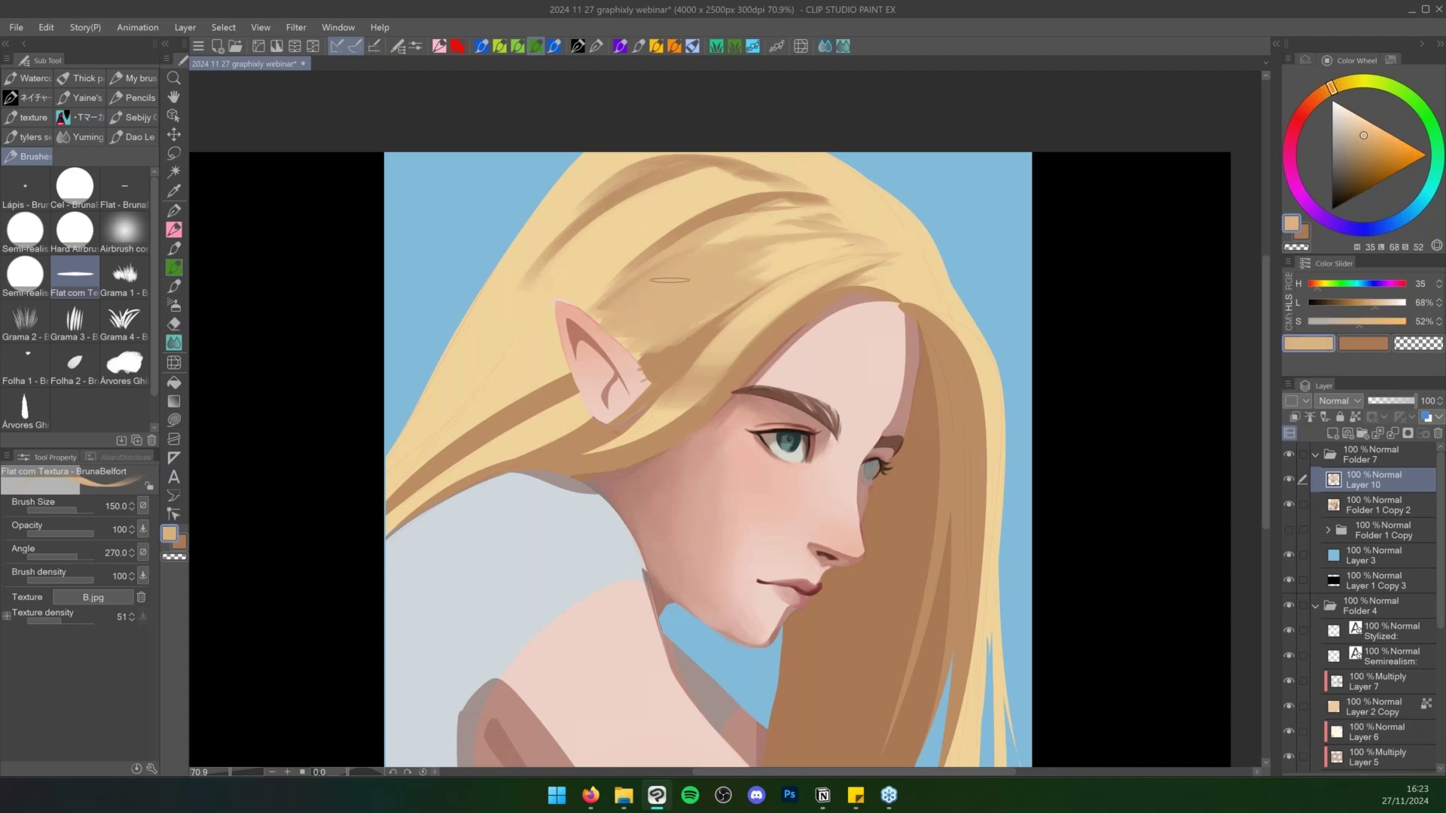
{"action": "left_click_drag", "start_coordinate": [706, 244], "coordinate": [816, 225]}
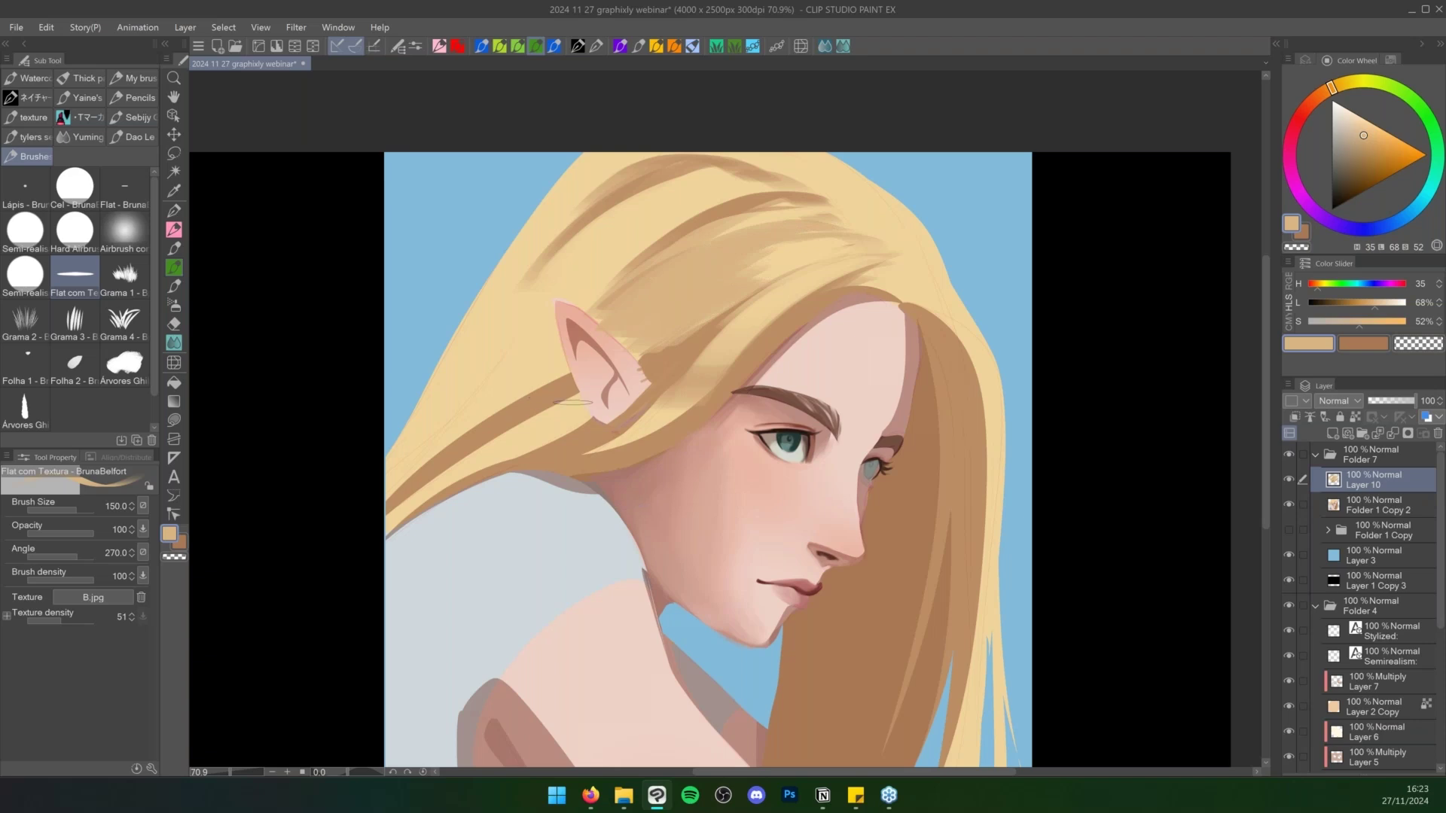
Extend mid blond strokes (H 35, L 68%, S 52%) over the hair behind the ear and down to its outer tips
{"action": "left_click_drag", "start_coordinate": [572, 407], "coordinate": [343, 550]}
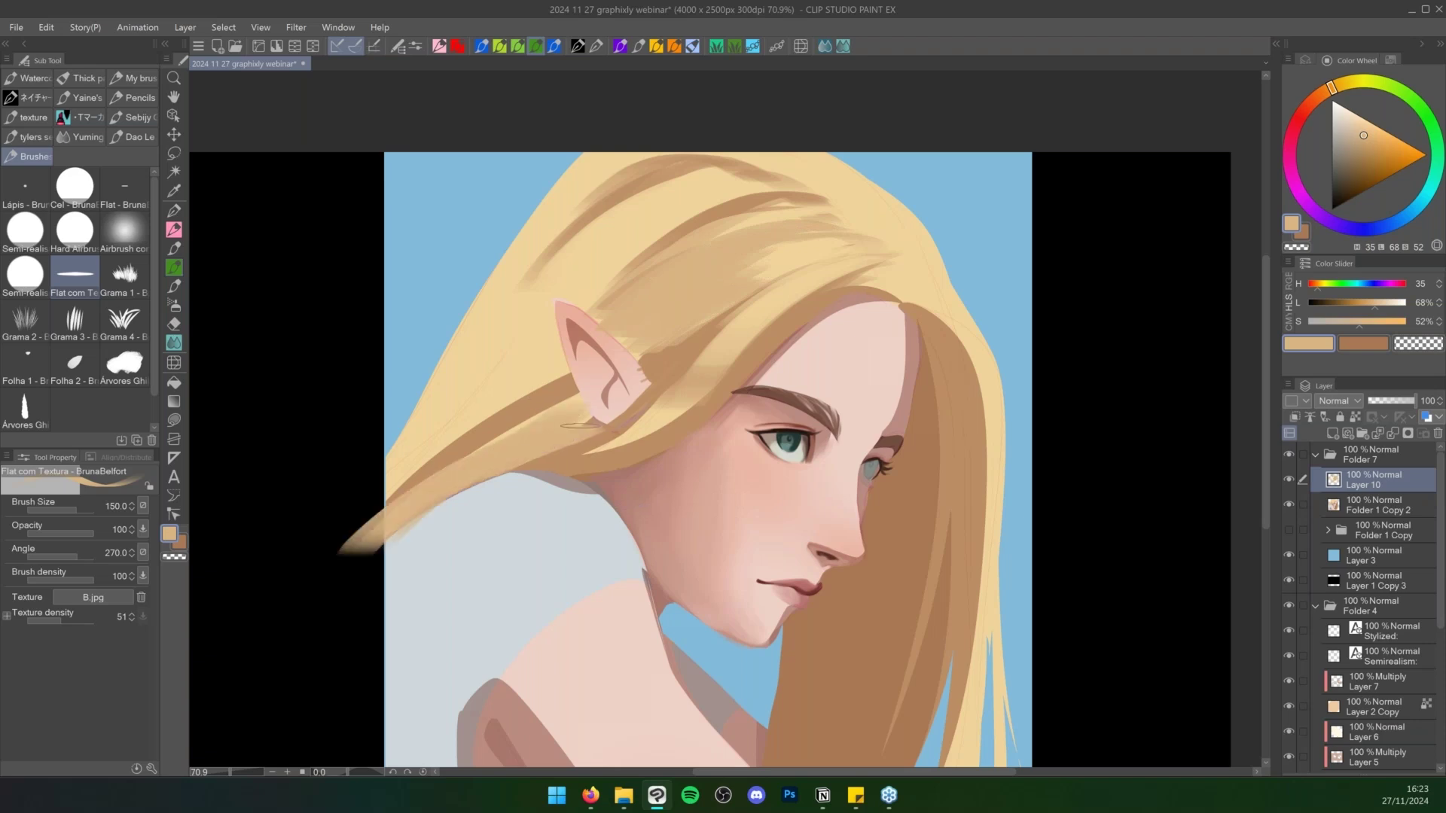
{"action": "mouse_move", "coordinate": [493, 448]}
{"action": "left_mouse_down"}
{"action": "mouse_move", "coordinate": [360, 533]}
{"action": "mouse_move", "coordinate": [354, 512]}
{"action": "left_mouse_up"}
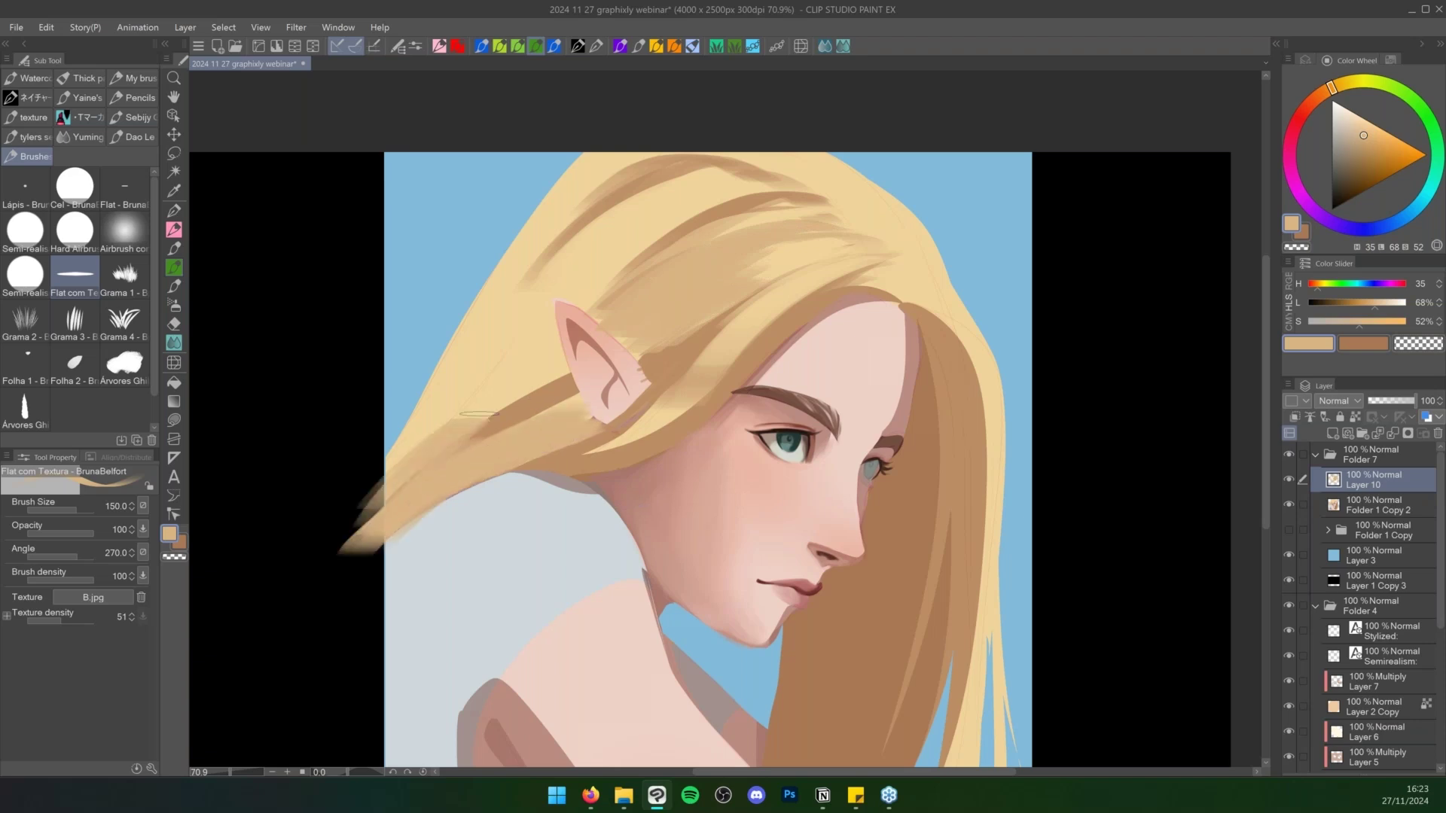
{"action": "left_click_drag", "start_coordinate": [503, 401], "coordinate": [372, 484]}
{"action": "mouse_move", "coordinate": [527, 375]}
{"action": "left_mouse_down"}
{"action": "mouse_move", "coordinate": [486, 400]}
{"action": "mouse_move", "coordinate": [540, 315]}
{"action": "left_mouse_up"}
{"action": "mouse_move", "coordinate": [544, 320]}
{"action": "left_mouse_down"}
{"action": "mouse_move", "coordinate": [536, 364]}
{"action": "mouse_move", "coordinate": [550, 311]}
{"action": "mouse_move", "coordinate": [628, 257]}
{"action": "mouse_move", "coordinate": [598, 265]}
{"action": "left_mouse_up"}
Cover the light gaps between the crown's brown strands with mid blond strokes (H 35, L 68%, S 52%) at size 150
{"action": "left_click_drag", "start_coordinate": [640, 239], "coordinate": [559, 288]}
{"action": "left_click_drag", "start_coordinate": [674, 210], "coordinate": [617, 234]}
{"action": "mouse_move", "coordinate": [689, 188]}
{"action": "left_mouse_down"}
{"action": "mouse_move", "coordinate": [556, 281]}
{"action": "mouse_move", "coordinate": [667, 202]}
{"action": "mouse_move", "coordinate": [659, 226]}
{"action": "mouse_move", "coordinate": [687, 226]}
{"action": "left_mouse_up"}
{"action": "left_click_drag", "start_coordinate": [701, 173], "coordinate": [632, 214]}
{"action": "left_click_drag", "start_coordinate": [663, 175], "coordinate": [586, 235]}
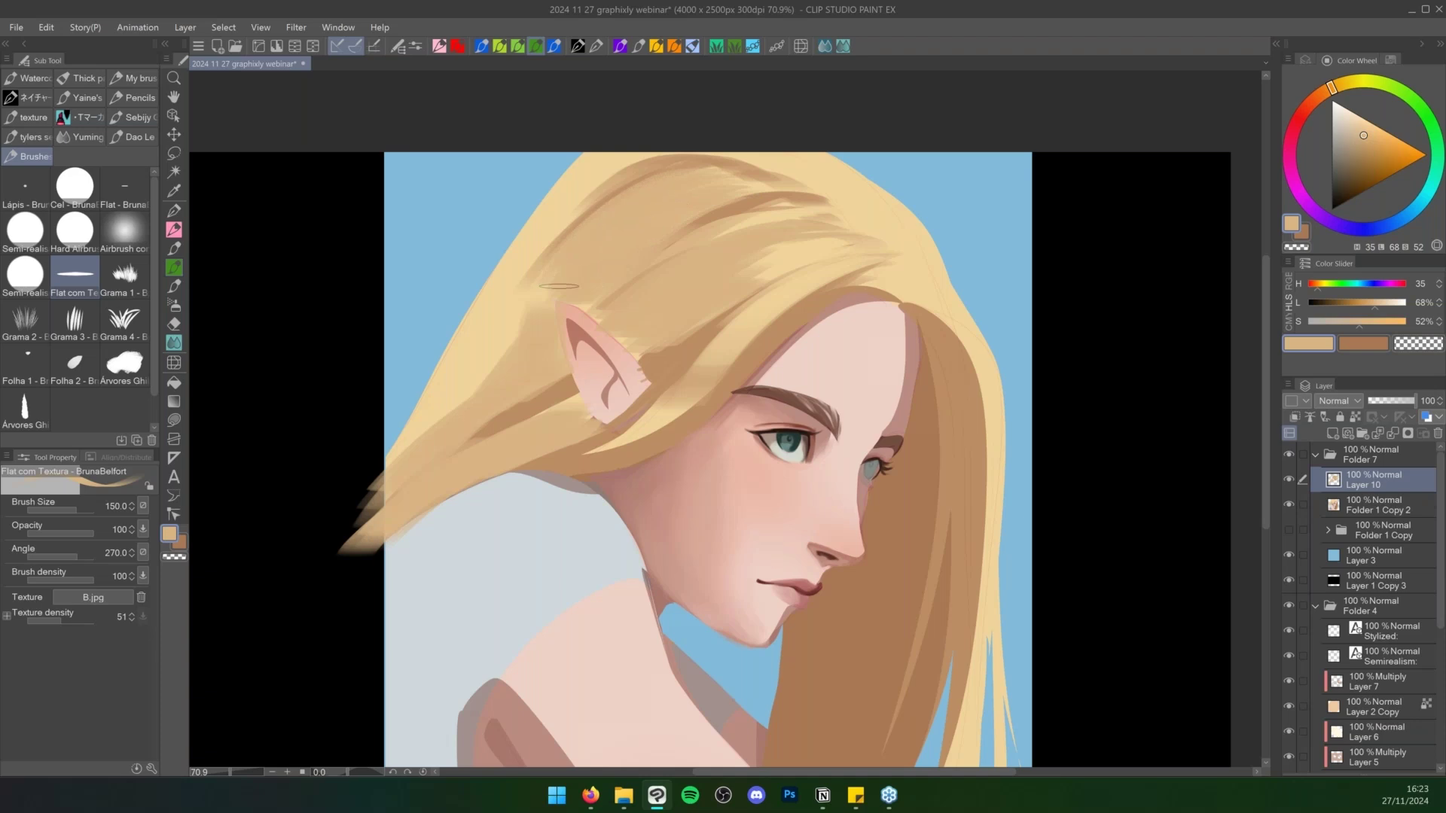
Paint thinner brown strands (H 28, L 57%, S 39%) across the crown with the brush at size 60
{"action": "left_click", "coordinate": [662, 163], "text": "alt"}
{"action": "left_click", "coordinate": [659, 167], "text": "alt"}
{"action": "key", "text": "bracketleft"}
{"action": "key", "text": "bracketleft"}
{"action": "key", "text": "bracketleft"}
{"action": "key", "text": "bracketleft"}
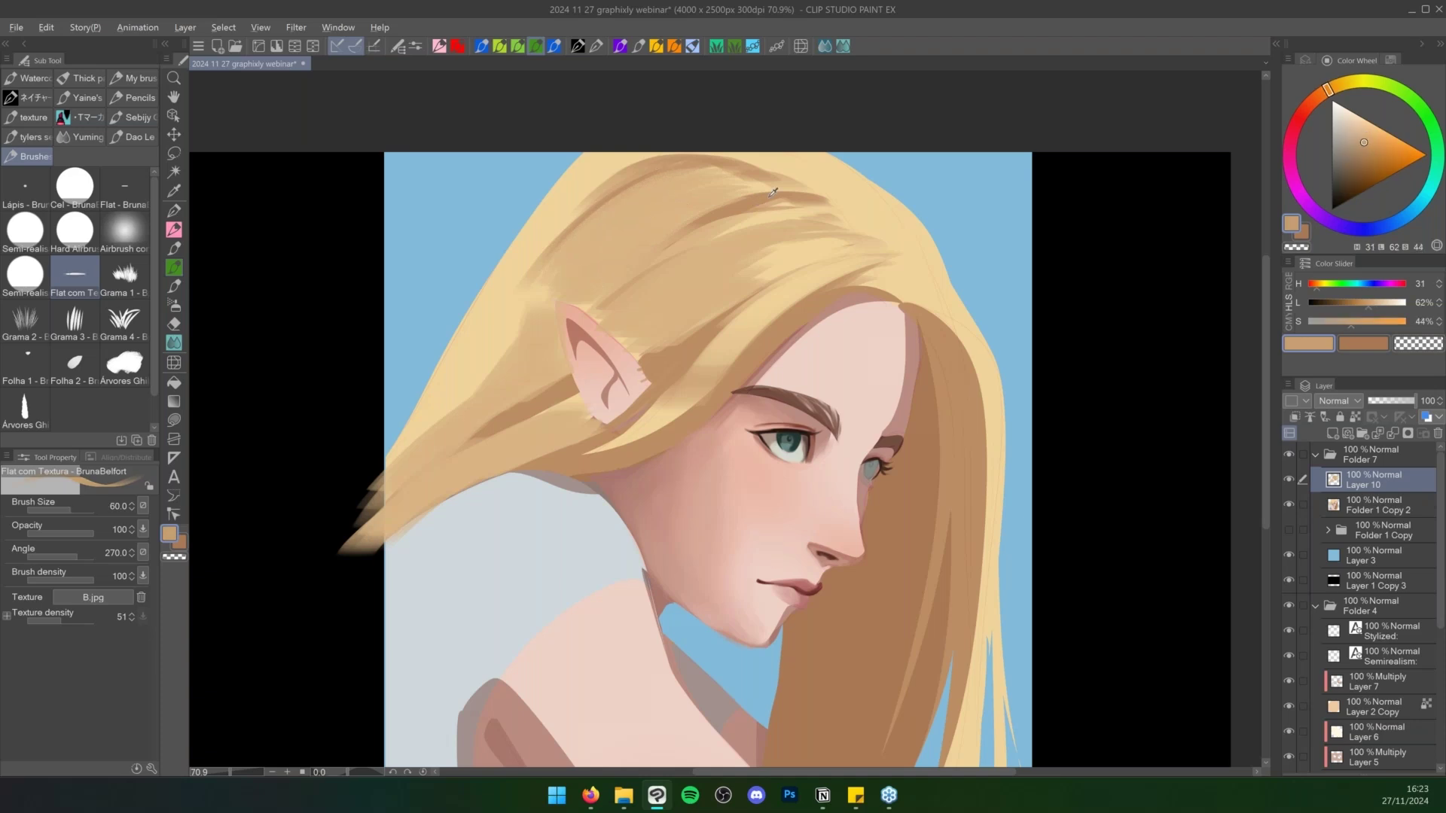
{"action": "left_click", "coordinate": [772, 193], "text": "alt"}
{"action": "left_click_drag", "start_coordinate": [773, 190], "coordinate": [611, 243]}
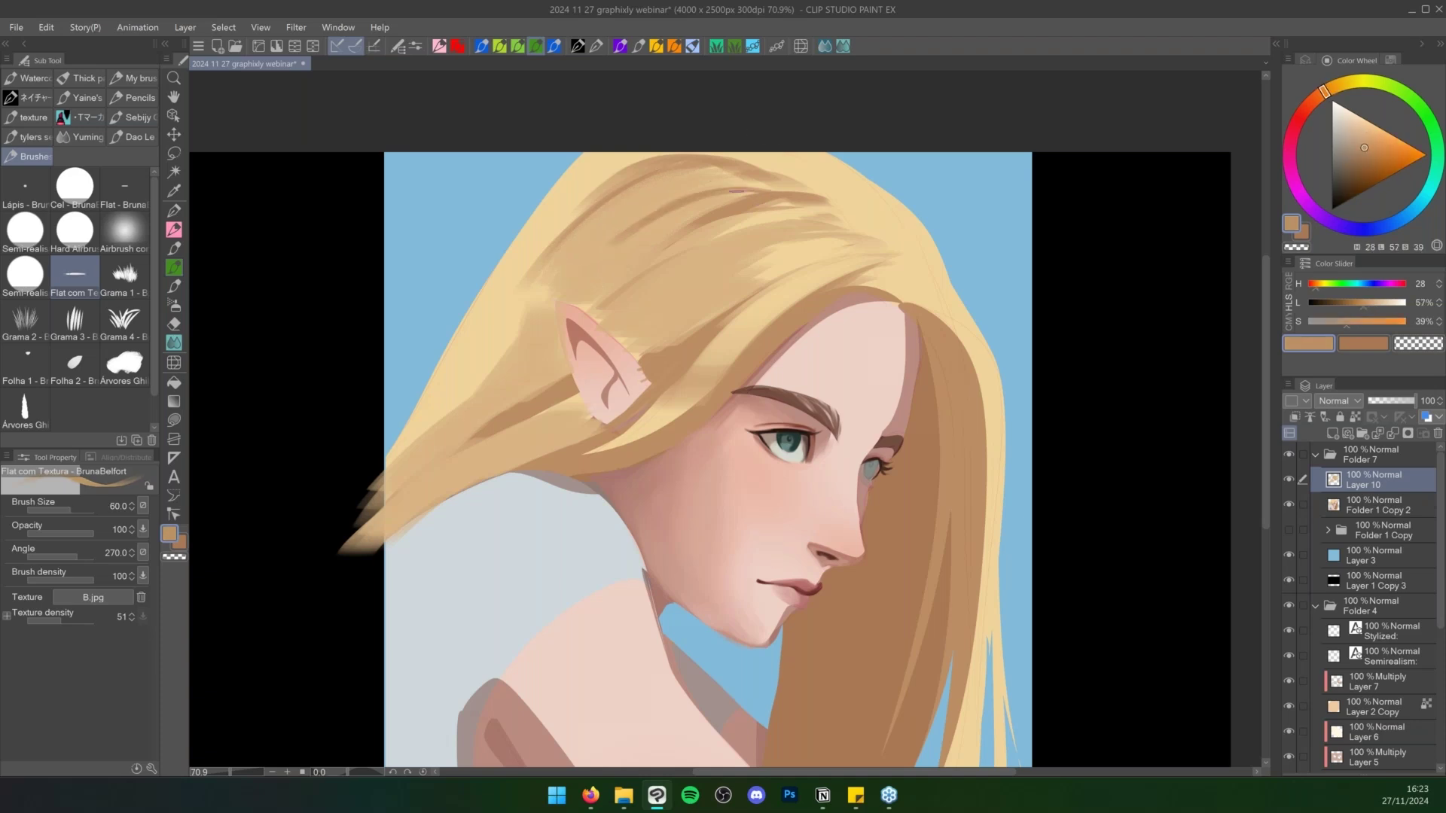
Darken the hair along the parting with brown strokes (H 28, L 57%, S 39%) at size 120
{"action": "key", "text": "bracketright"}
{"action": "key", "text": "bracketright"}
{"action": "key", "text": "bracketright"}
{"action": "key", "text": "bracketright"}
{"action": "mouse_move", "coordinate": [800, 188]}
{"action": "left_mouse_down"}
{"action": "mouse_move", "coordinate": [840, 230]}
{"action": "mouse_move", "coordinate": [797, 194]}
{"action": "mouse_move", "coordinate": [885, 293]}
{"action": "mouse_move", "coordinate": [826, 286]}
{"action": "left_mouse_up"}
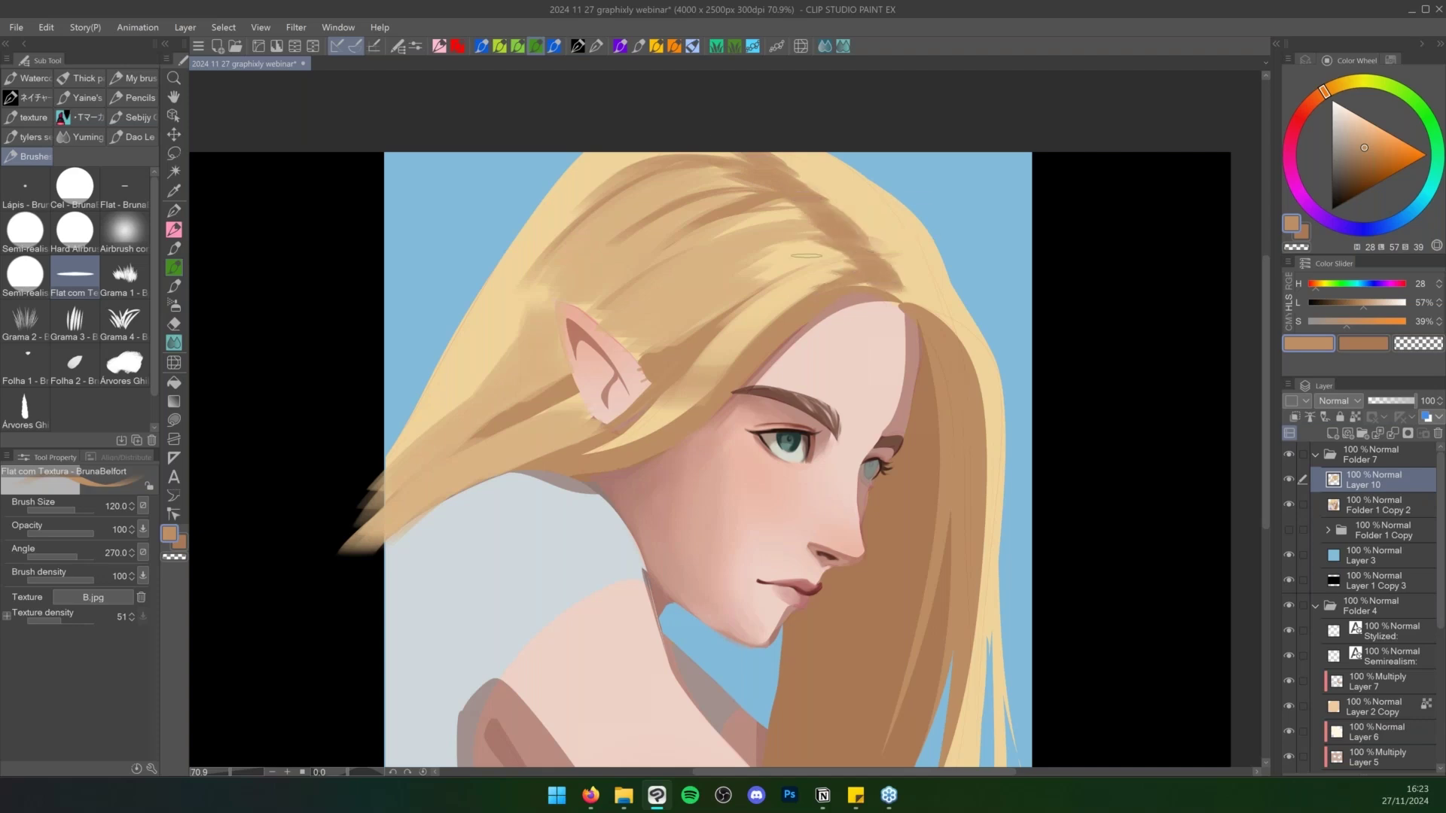
Work sampled blond tones (H 35, L 68%, S 52% and H 36, L 71%, S 57%) into the hair from the parting to below the ear
{"action": "left_click", "coordinate": [756, 240], "text": "alt"}
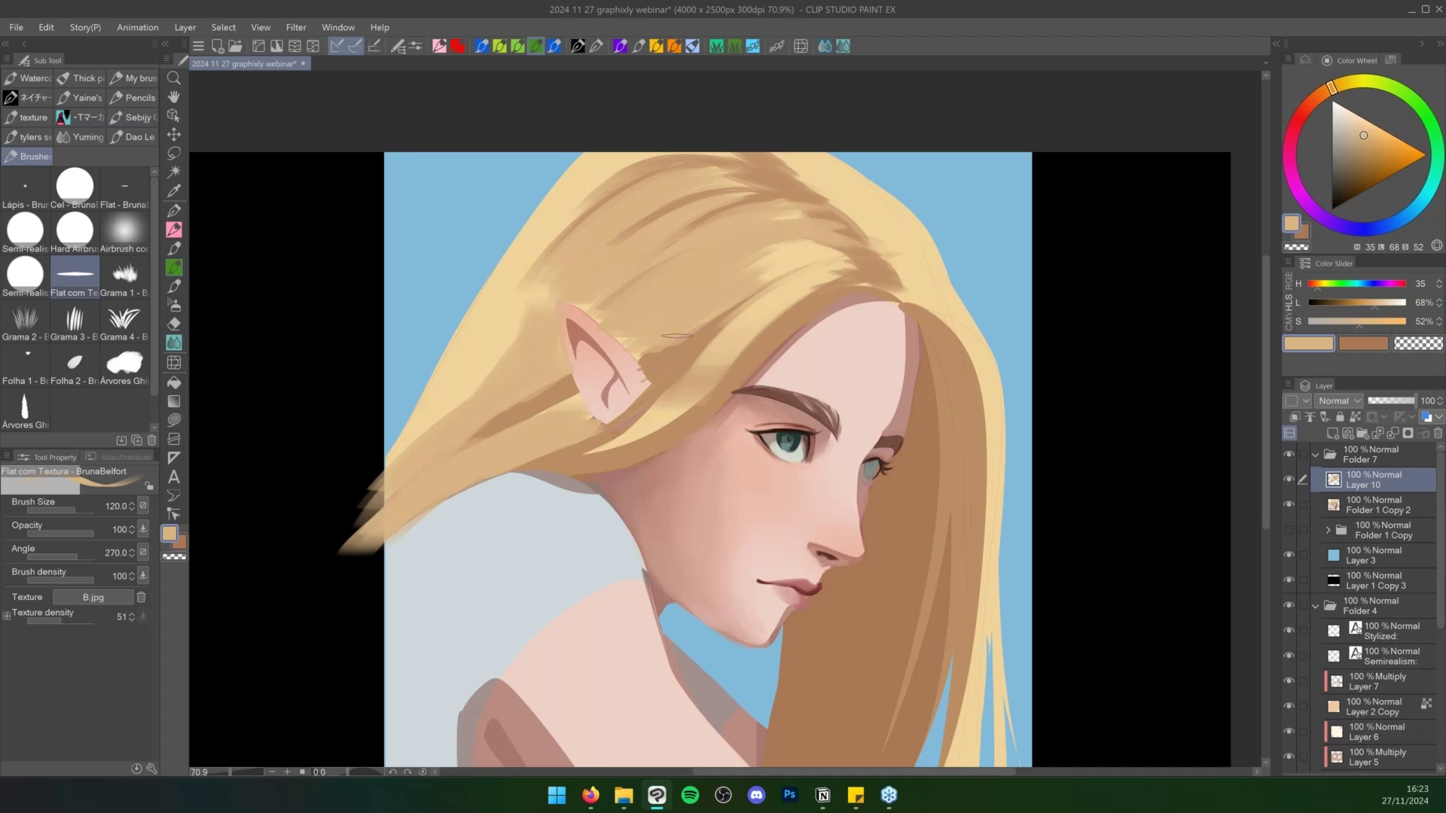
{"action": "left_click", "coordinate": [787, 299], "text": "alt"}
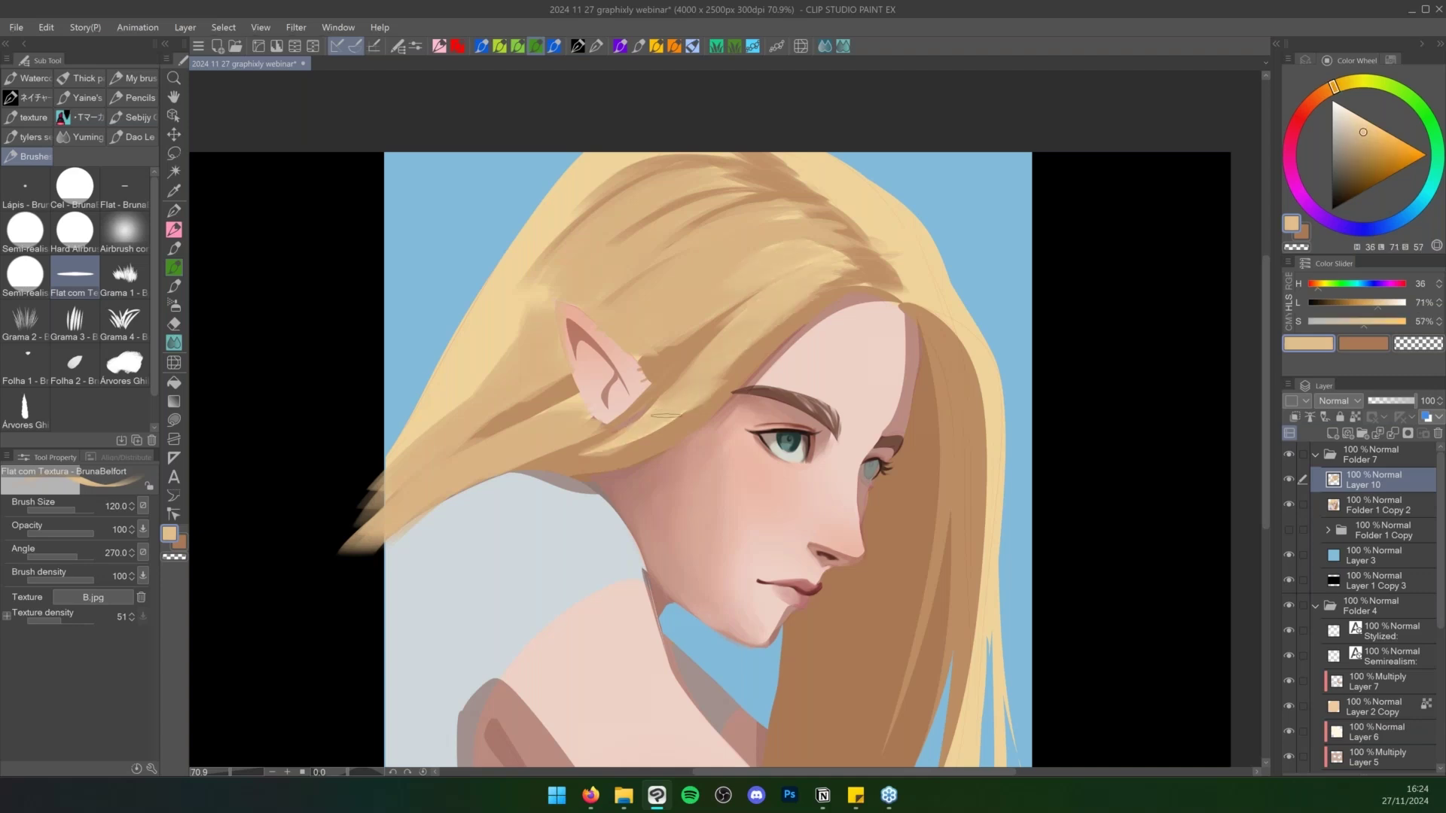
{"action": "mouse_move", "coordinate": [529, 463]}
{"action": "left_mouse_down"}
{"action": "mouse_move", "coordinate": [584, 457]}
{"action": "mouse_move", "coordinate": [753, 342]}
{"action": "left_mouse_up"}
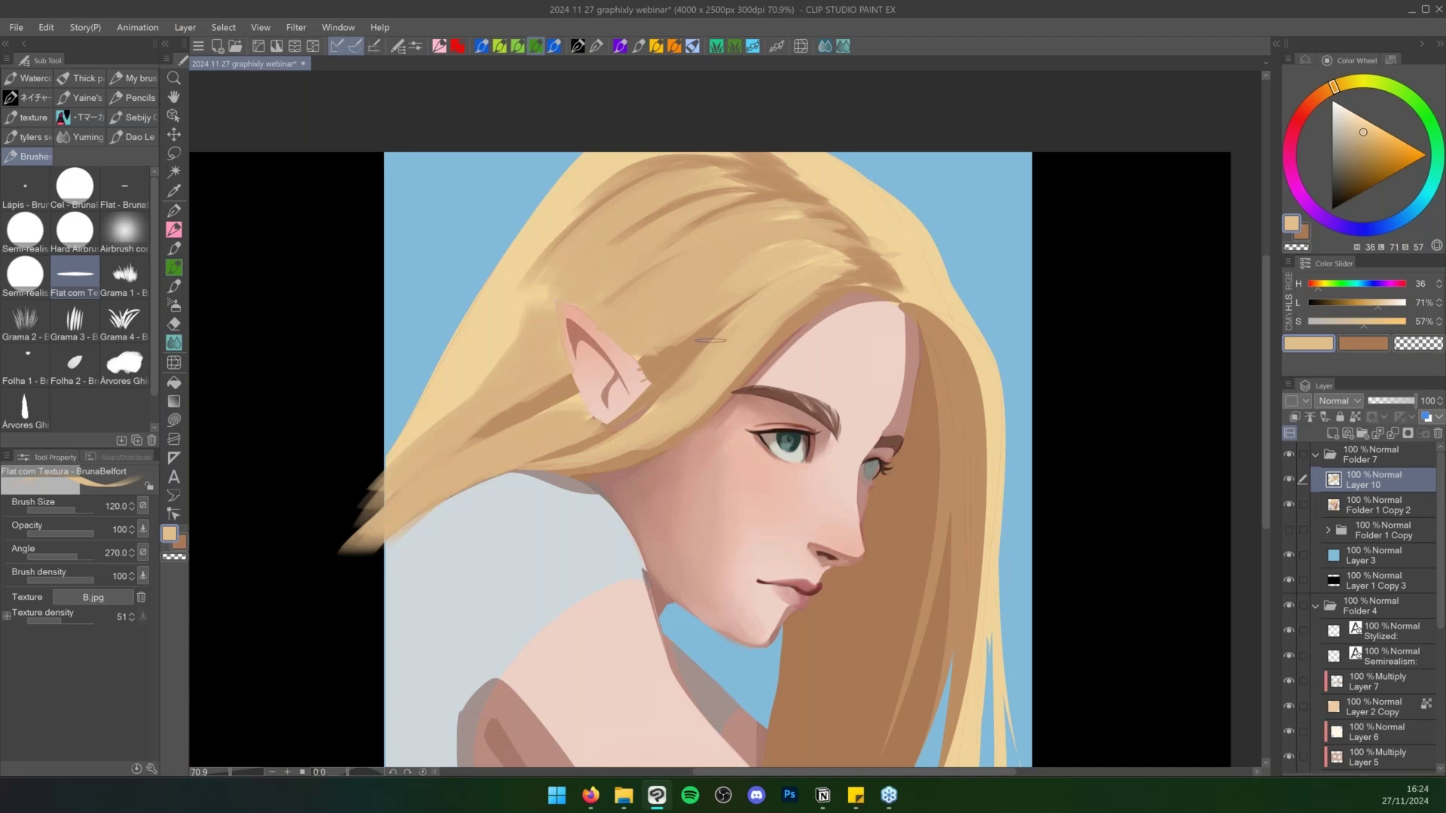
Tone down the back of the head's light outer edge with mid blond (H 35, L 68%, S 52%) at size 120
{"action": "left_click", "coordinate": [688, 362], "text": "alt"}
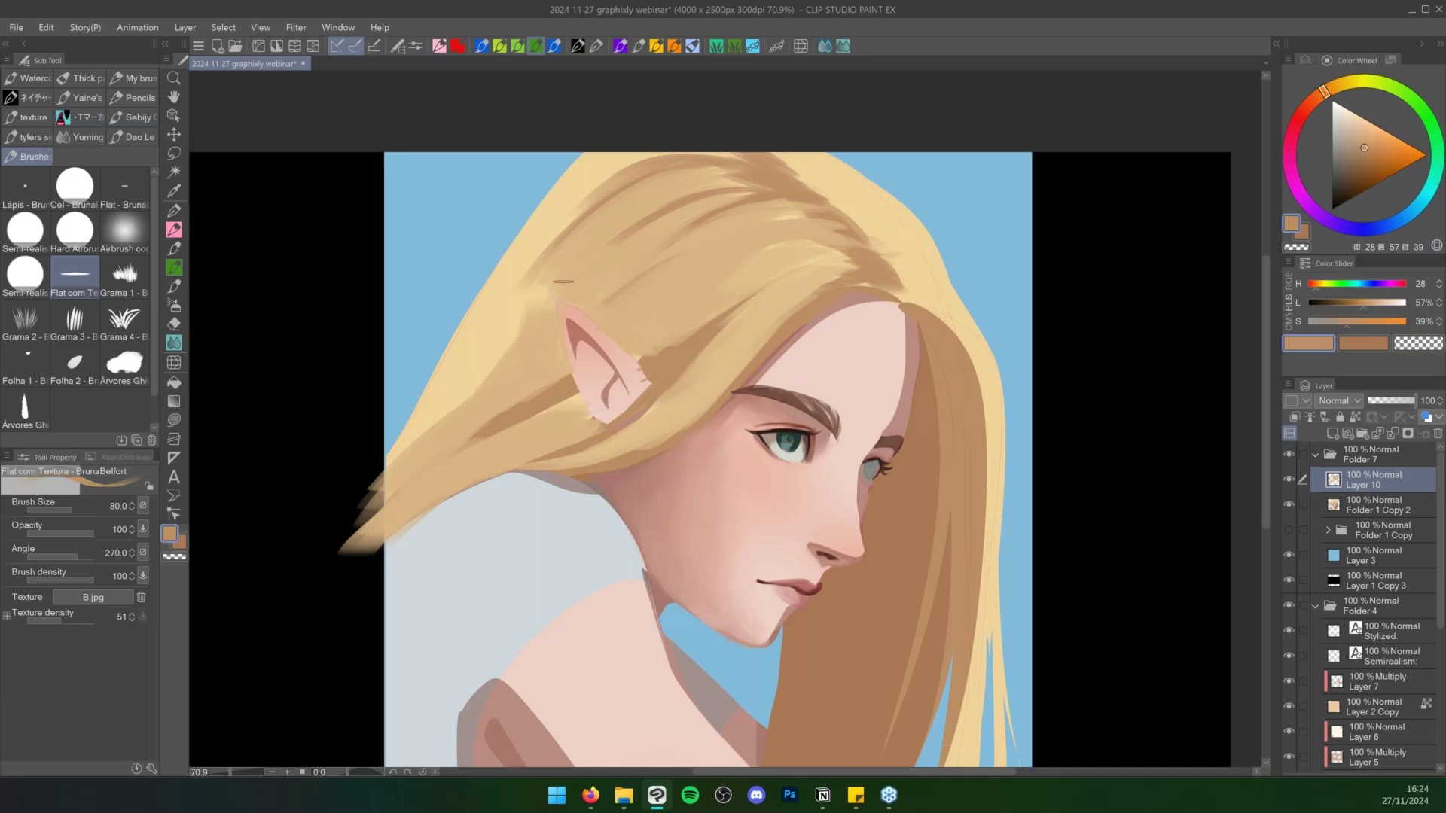
{"action": "left_click", "coordinate": [589, 237], "text": "alt"}
{"action": "mouse_move", "coordinate": [544, 292]}
{"action": "left_mouse_down"}
{"action": "mouse_move", "coordinate": [413, 442]}
{"action": "mouse_move", "coordinate": [607, 177]}
{"action": "mouse_move", "coordinate": [652, 156]}
{"action": "left_mouse_up"}
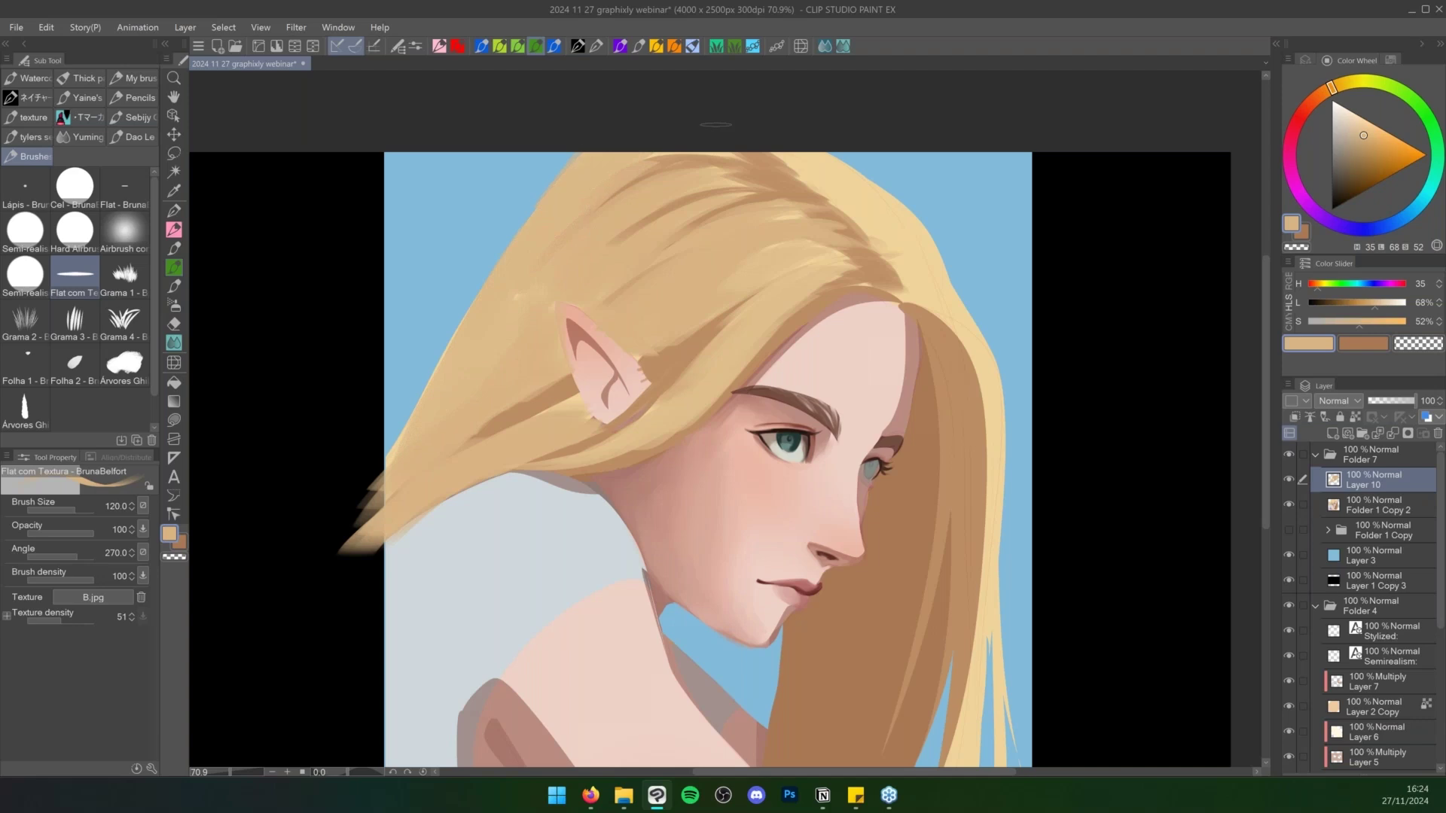
Paint brown strands (H 28, L 56%, S 39%) from the forehead hairline past the ear to the outer hair tips, at sizes 50 and 80
{"action": "left_click", "coordinate": [703, 336], "text": "alt"}
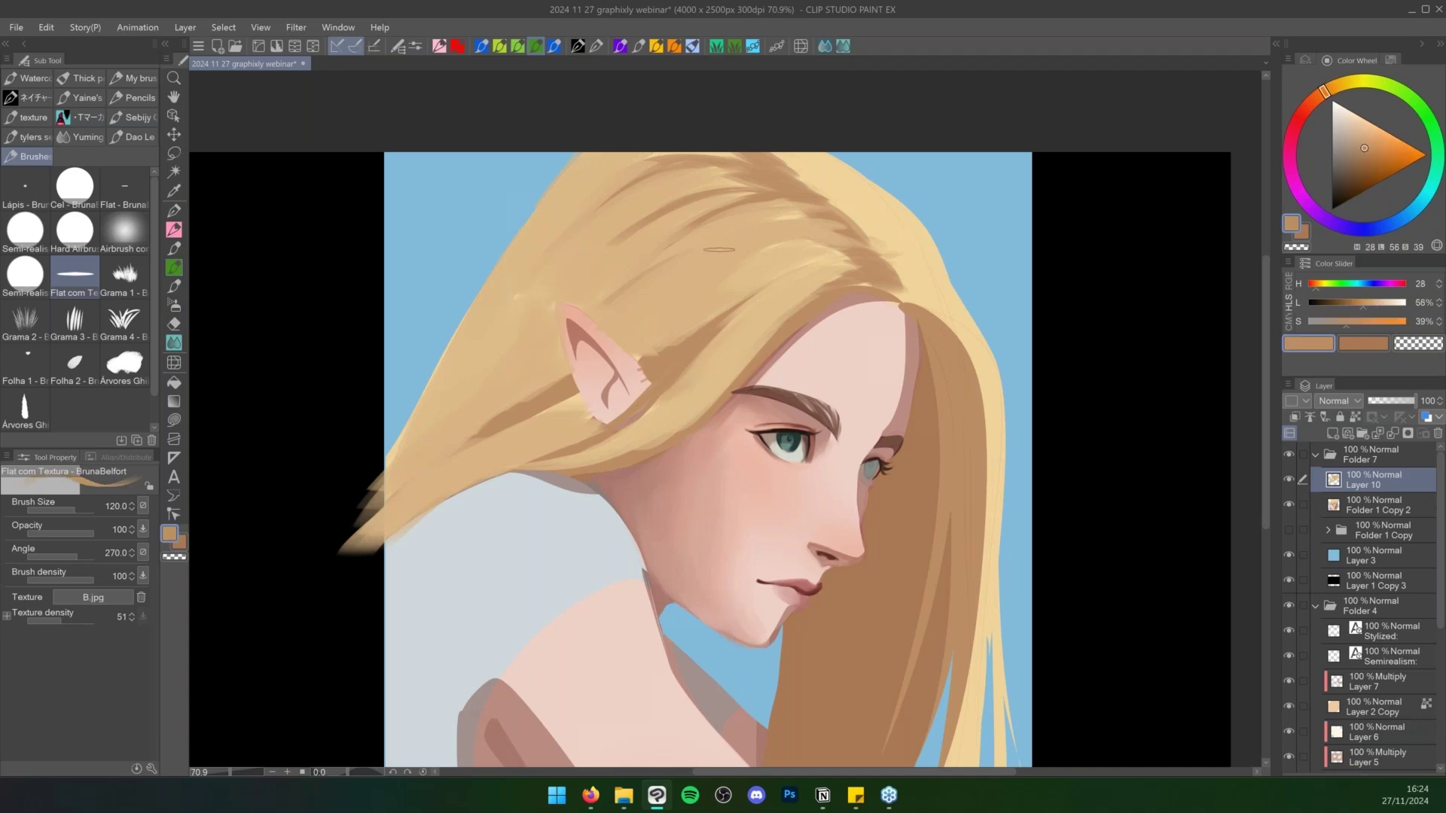
{"action": "key", "text": "bracketleft"}
{"action": "key", "text": "bracketleft"}
{"action": "key", "text": "bracketleft"}
{"action": "key", "text": "bracketleft"}
{"action": "key", "text": "bracketleft"}
{"action": "left_click_drag", "start_coordinate": [689, 229], "coordinate": [603, 302]}
{"action": "key", "text": "ctrl+z"}
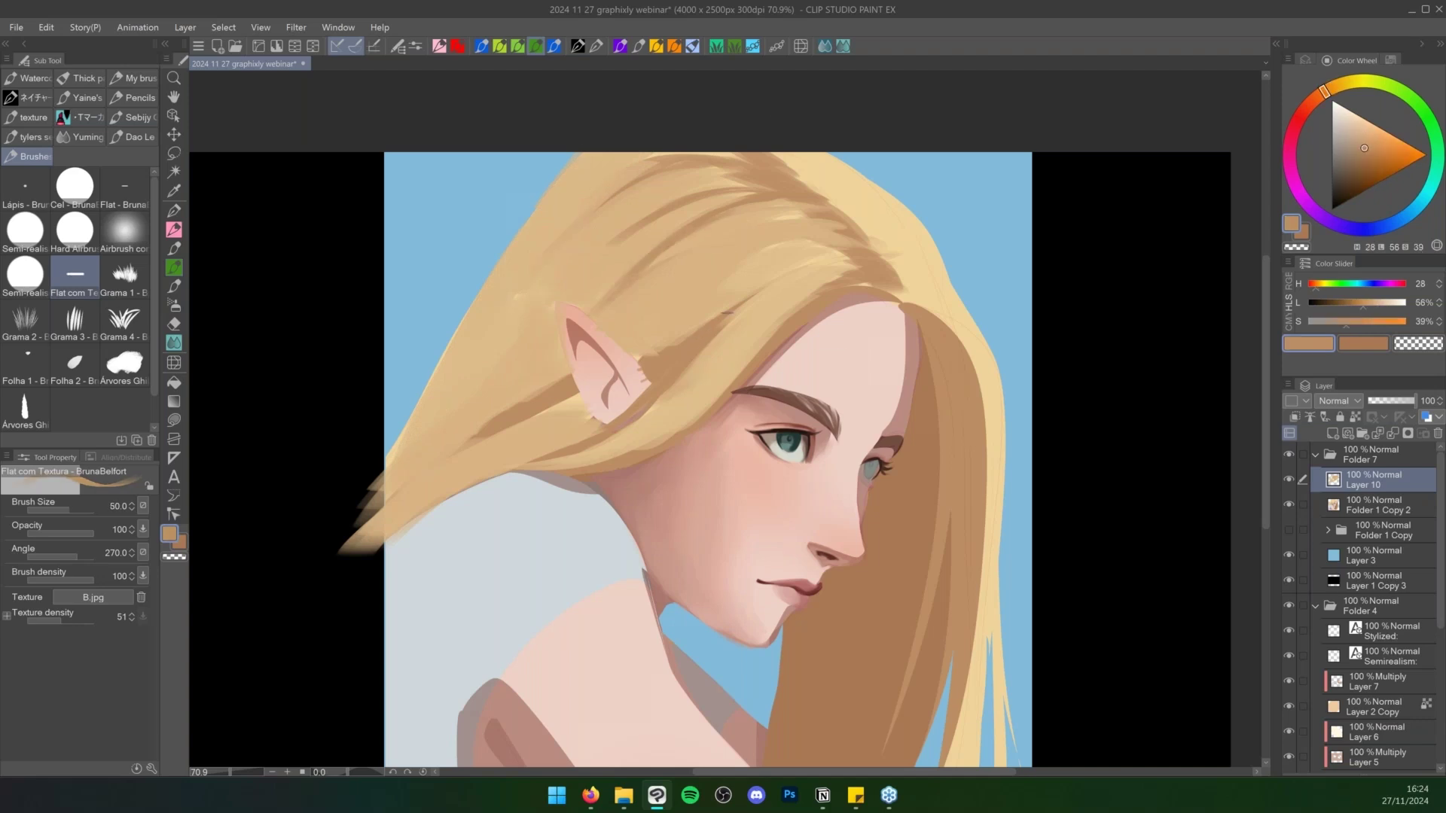
{"action": "mouse_move", "coordinate": [785, 321]}
{"action": "left_mouse_down"}
{"action": "mouse_move", "coordinate": [672, 427]}
{"action": "mouse_move", "coordinate": [416, 505]}
{"action": "mouse_move", "coordinate": [369, 565]}
{"action": "left_mouse_up"}
{"action": "key", "text": "bracketright"}
{"action": "left_click_drag", "start_coordinate": [488, 477], "coordinate": [411, 520]}
{"action": "mouse_move", "coordinate": [527, 460]}
{"action": "left_mouse_down"}
{"action": "mouse_move", "coordinate": [480, 470]}
{"action": "mouse_move", "coordinate": [479, 388]}
{"action": "left_mouse_up"}
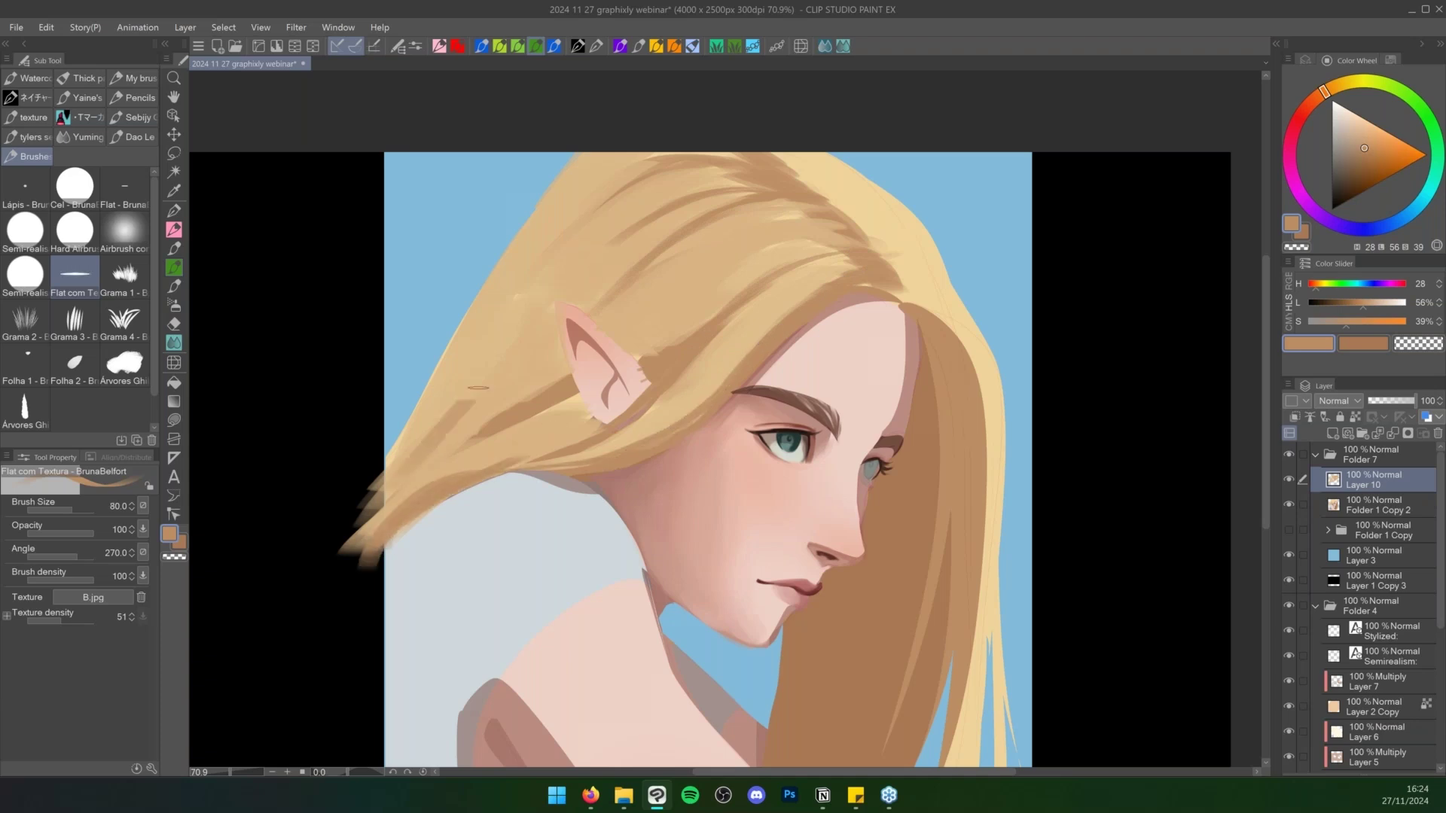
Paint brown strands (H 28, L 56%, S 39%) through the hair behind the ear down to the outer tips, at size 80
{"action": "left_click_drag", "start_coordinate": [395, 477], "coordinate": [536, 325]}
{"action": "left_click_drag", "start_coordinate": [444, 452], "coordinate": [544, 326]}
{"action": "left_click_drag", "start_coordinate": [502, 396], "coordinate": [577, 283]}
{"action": "mouse_move", "coordinate": [514, 347]}
{"action": "left_mouse_down"}
{"action": "mouse_move", "coordinate": [607, 245]}
{"action": "mouse_move", "coordinate": [437, 435]}
{"action": "left_mouse_up"}
Paint fine brown strands (H 28, L 57%, S 39%) in the hair above the forehead at size 25
{"action": "key", "text": "bracketleft"}
{"action": "left_click", "coordinate": [608, 232], "text": "alt"}
{"action": "left_click", "coordinate": [774, 189], "text": "alt"}
{"action": "key", "text": "bracketleft"}
{"action": "key", "text": "bracketleft"}
{"action": "key", "text": "bracketleft"}
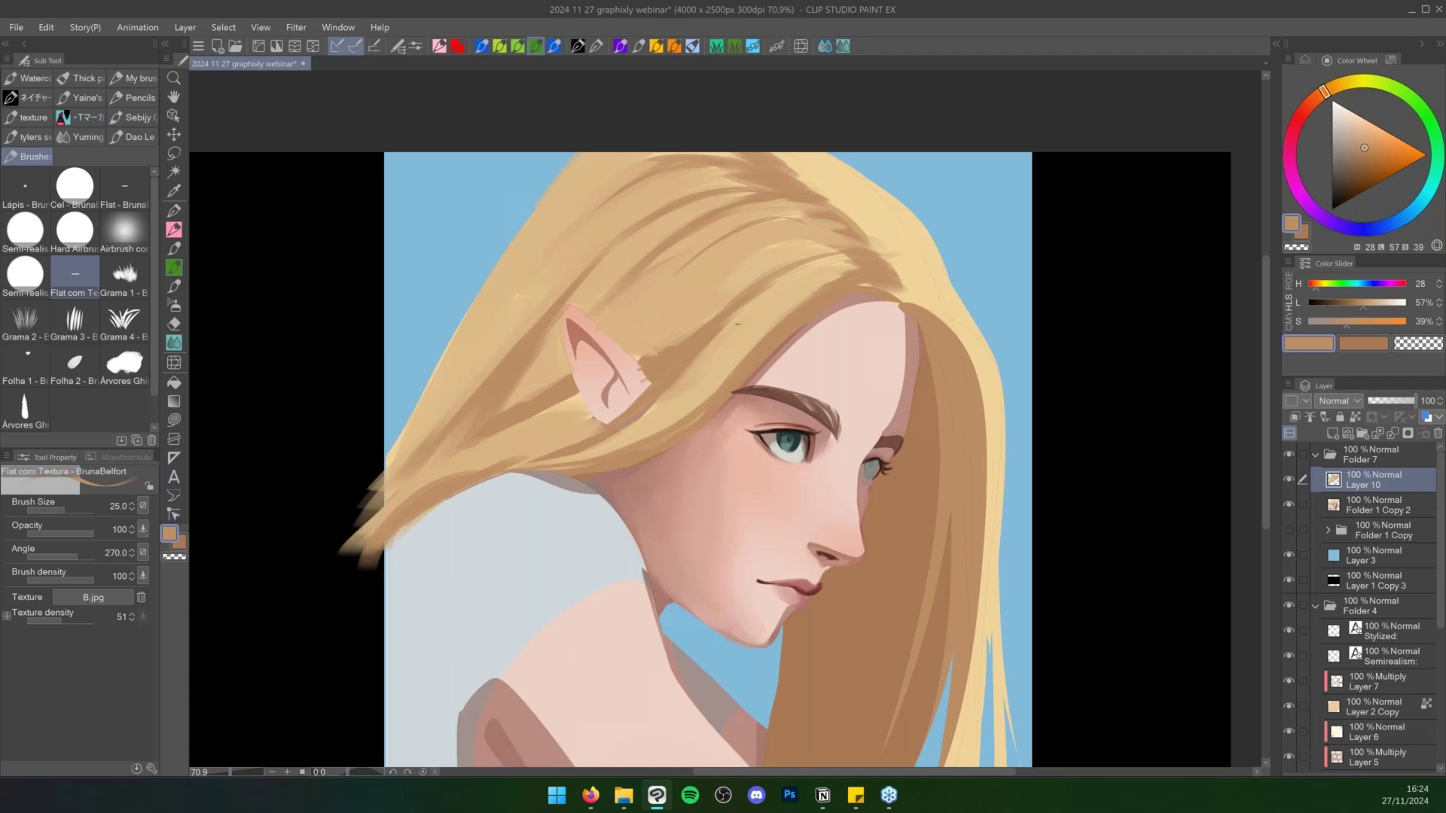
{"action": "left_click_drag", "start_coordinate": [757, 302], "coordinate": [854, 253]}
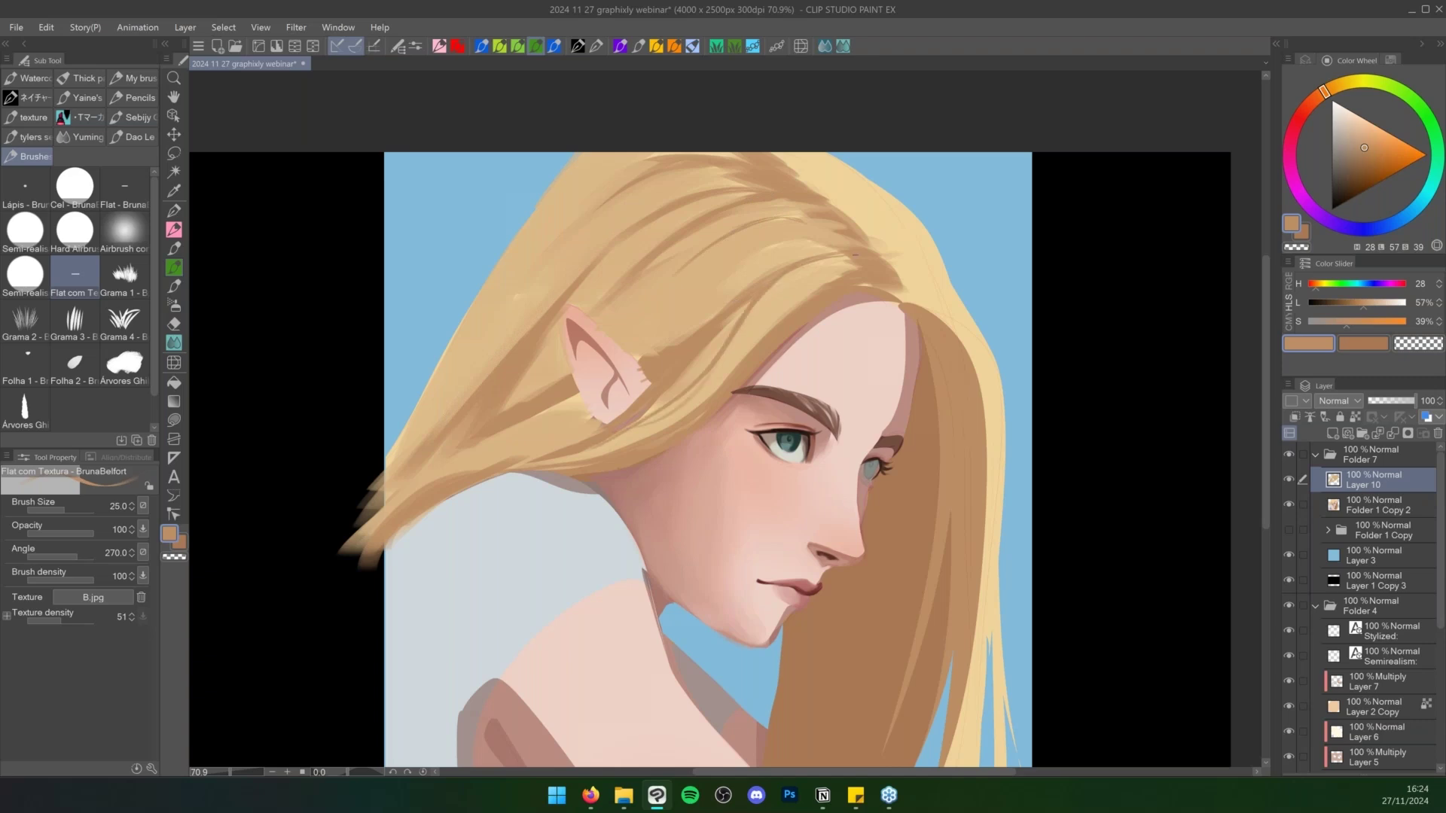
Refine the hair around the forehead and ear at size 50 with sampled blonds (H 36, L 71%, S 57%; H 35, L 68%, S 52%) and brown
{"action": "key", "text": "bracketright"}
{"action": "key", "text": "bracketright"}
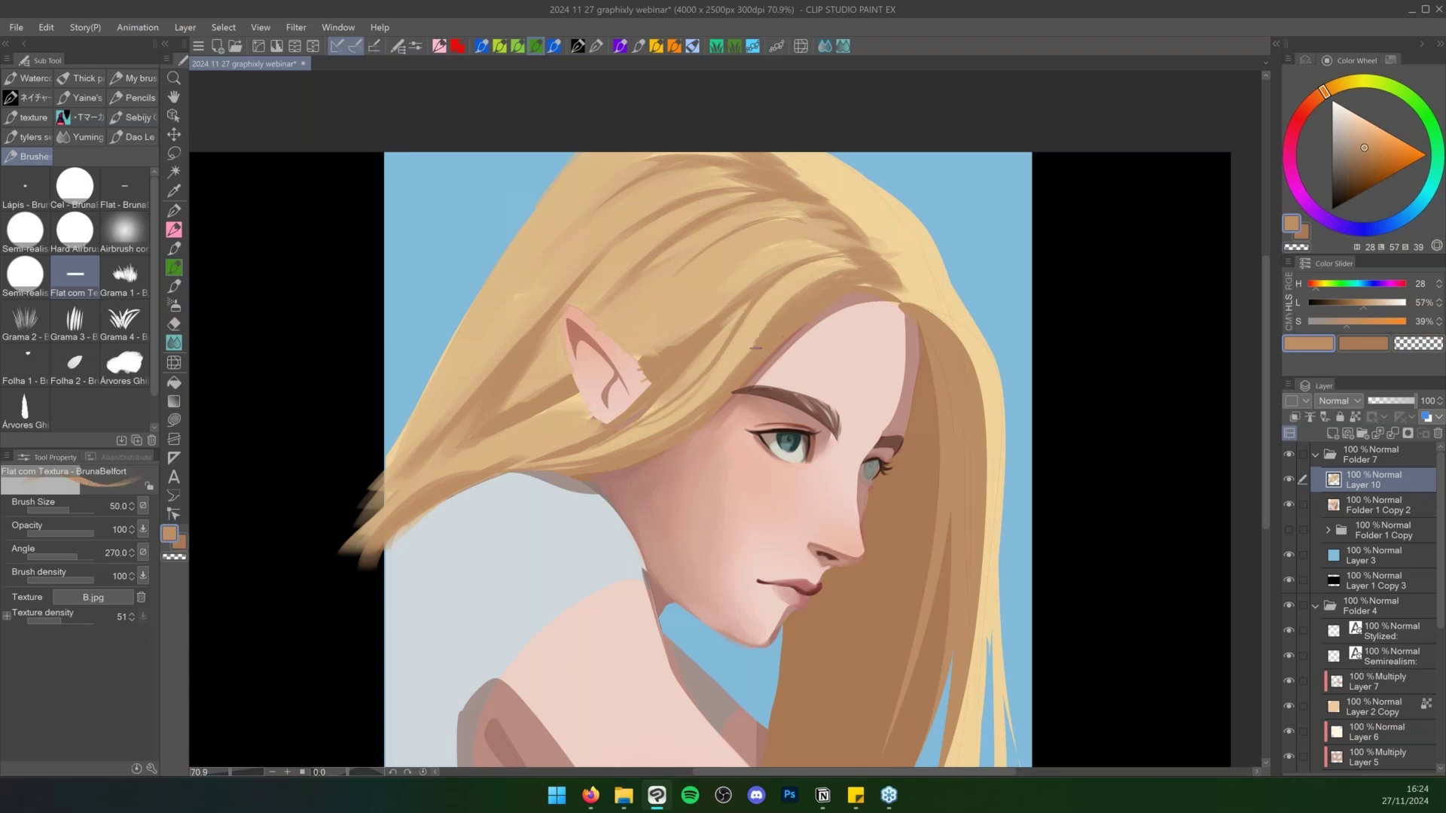
{"action": "left_click", "coordinate": [799, 283], "text": "alt"}
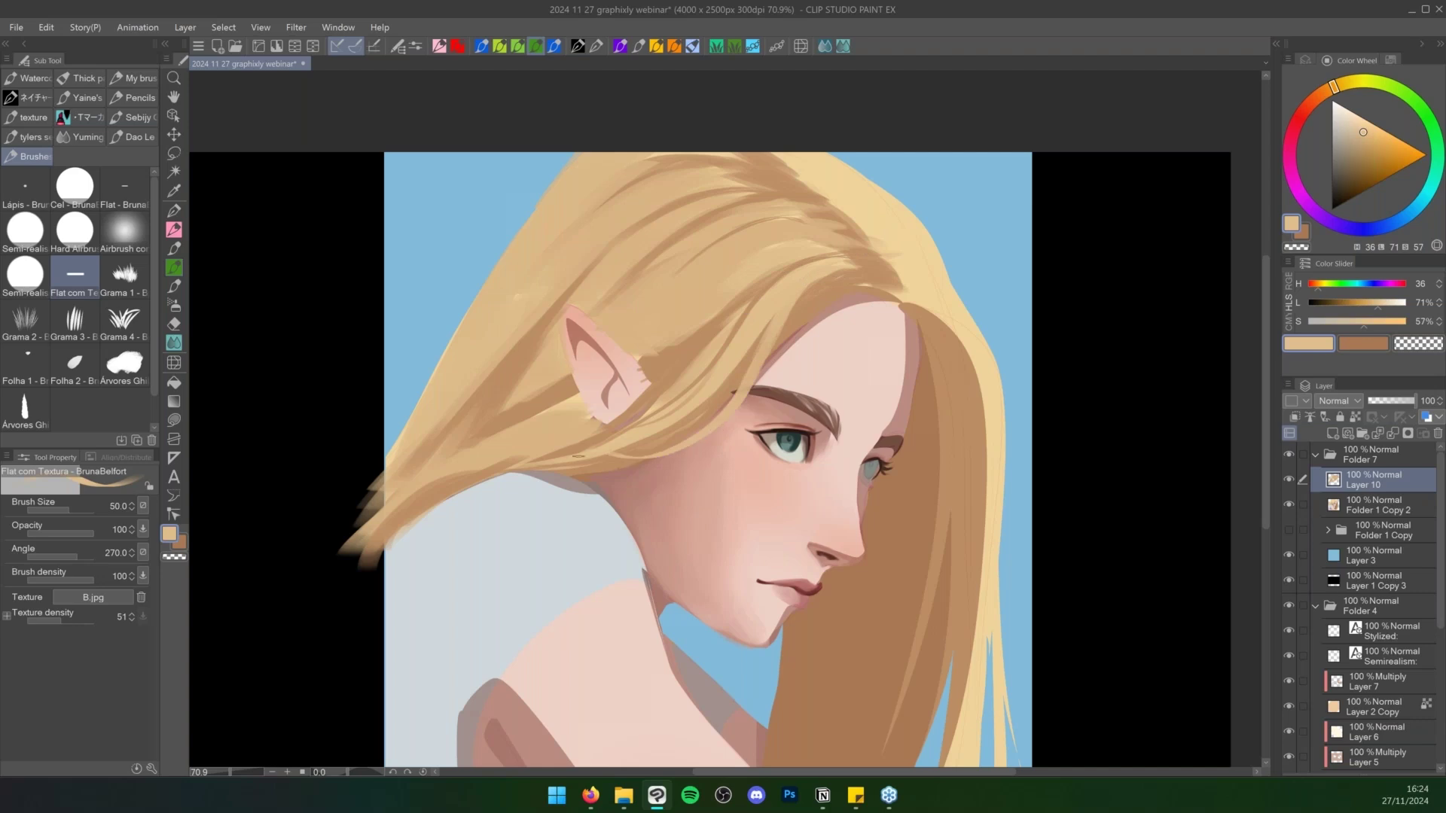
{"action": "left_click", "coordinate": [552, 412], "text": "alt"}
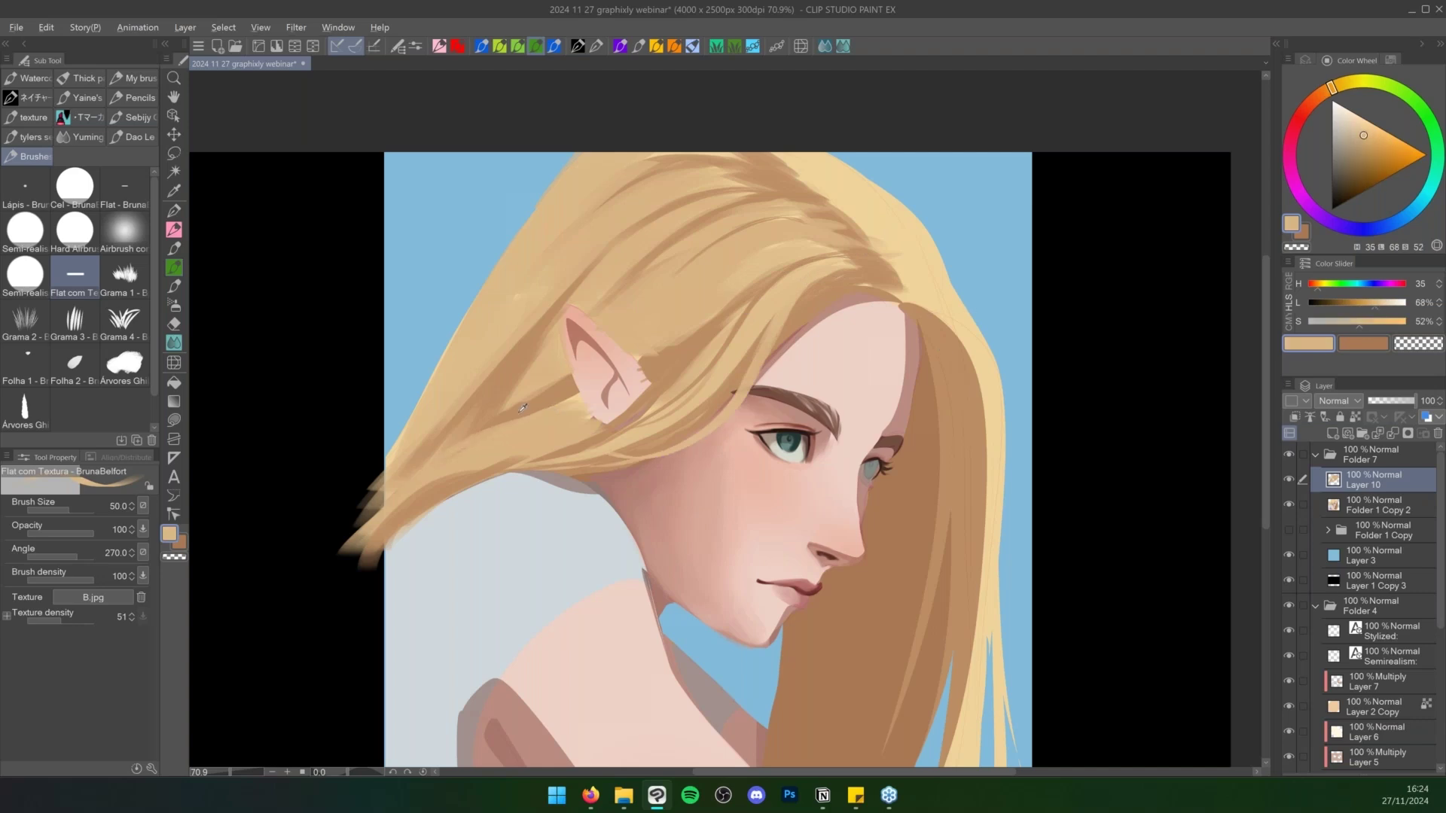
{"action": "left_click", "coordinate": [499, 433], "text": "alt"}
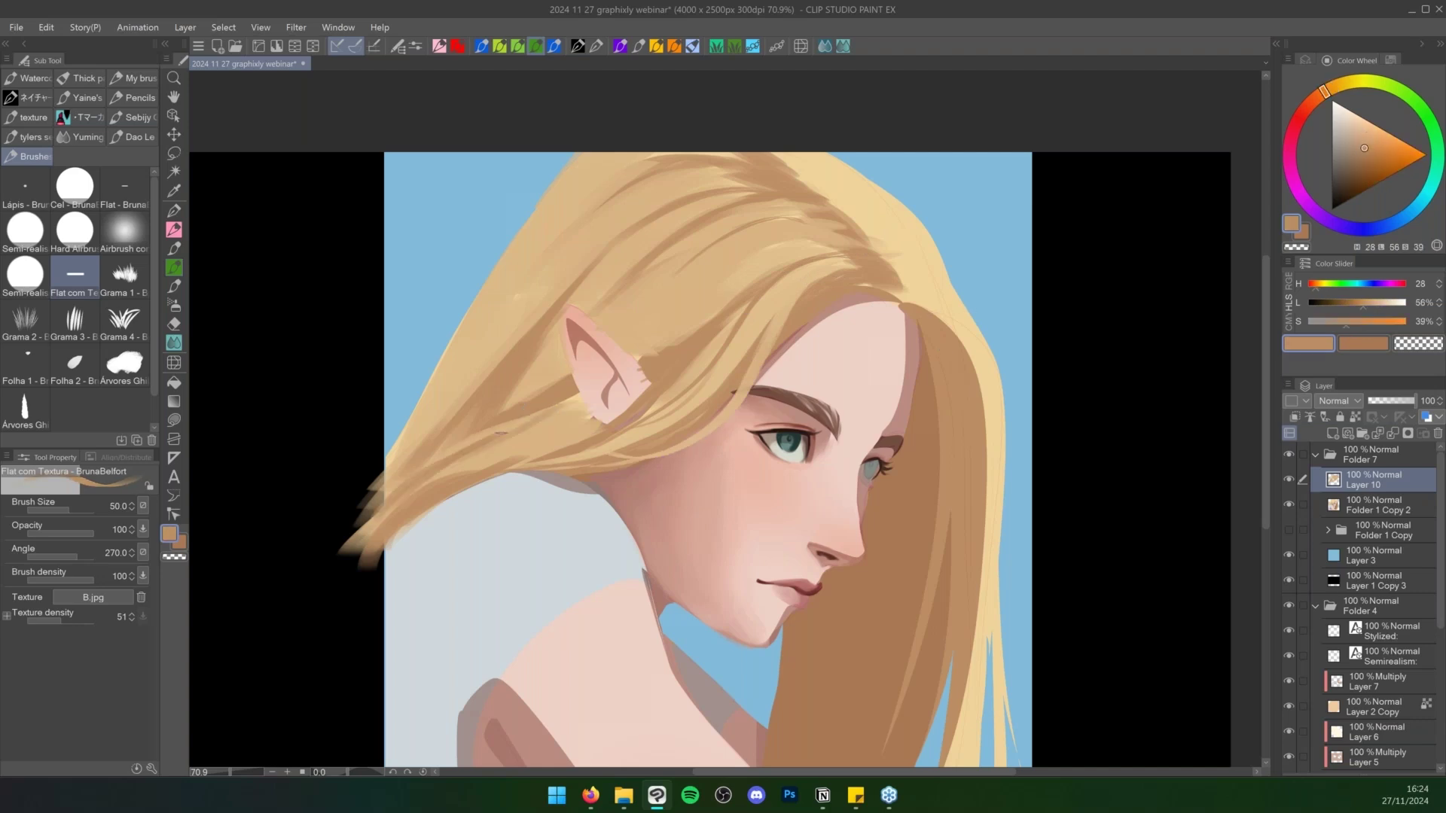
{"action": "left_click", "coordinate": [535, 427], "text": "alt"}
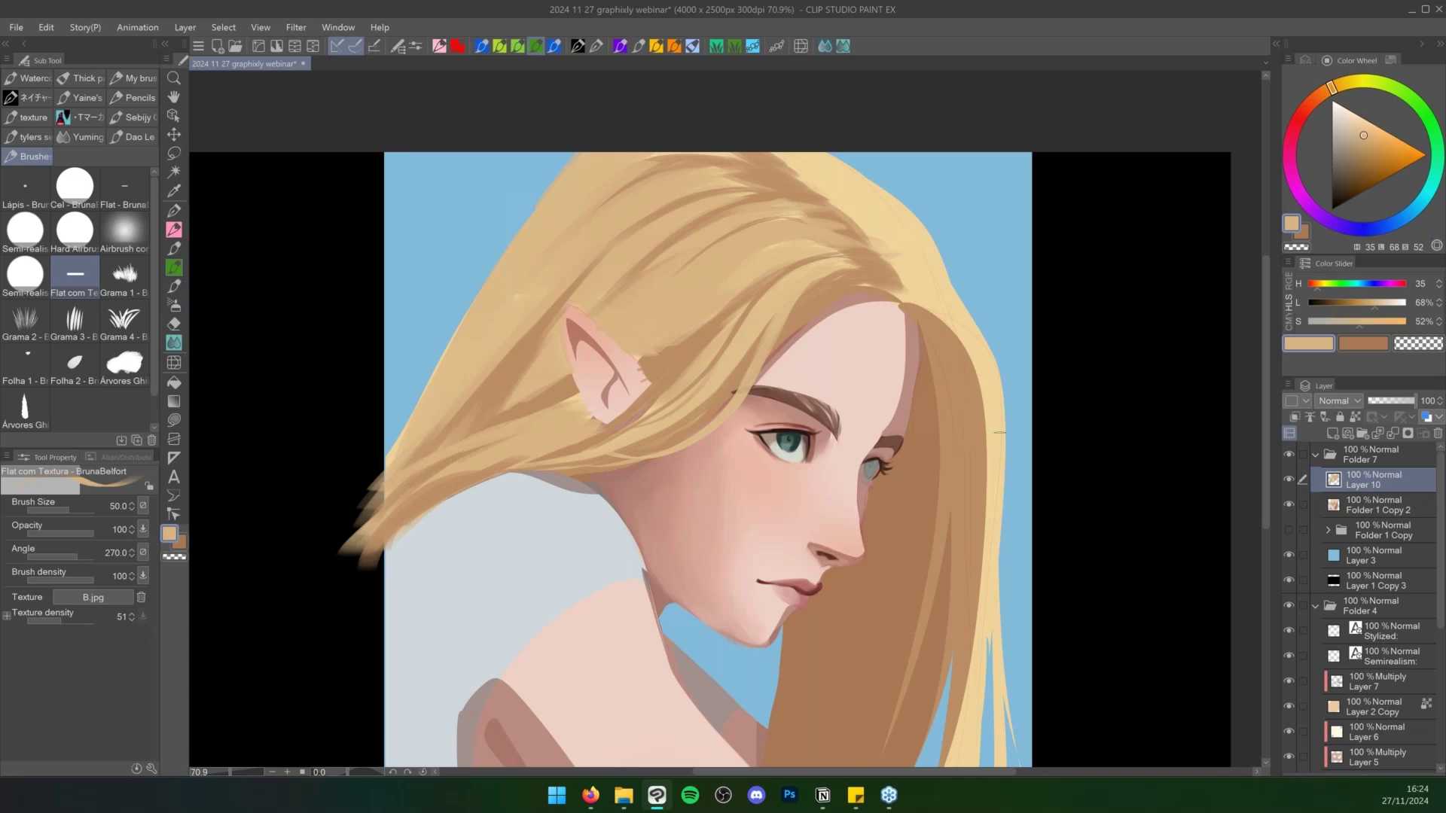
{"action": "left_click", "coordinate": [669, 357], "text": "alt"}
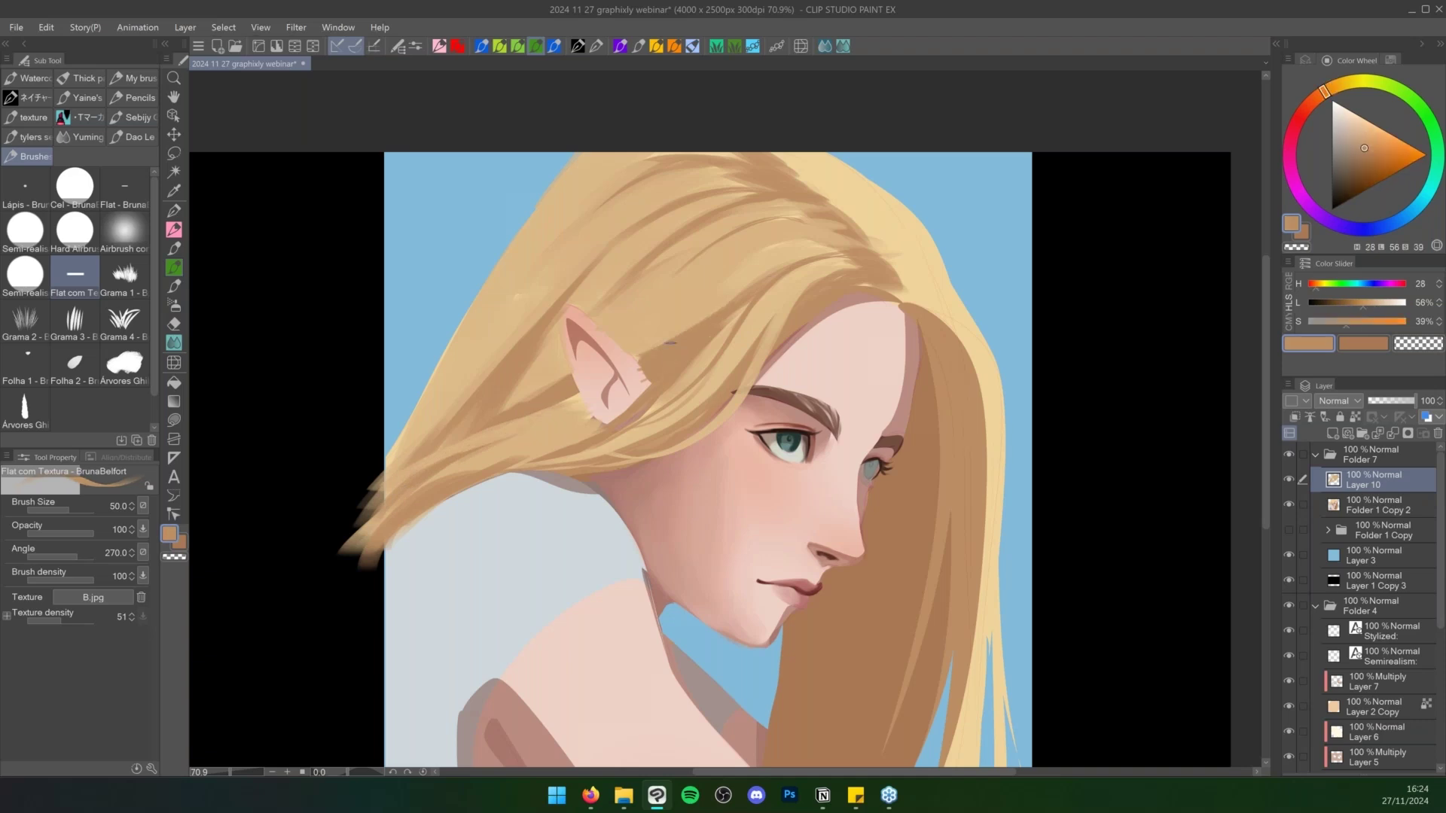
Paint dark brown accents (H 28, L 36%, S 37%) where the hair meets the front of the ear
{"action": "key", "text": "alt"}
{"action": "left_click", "coordinate": [1358, 170]}
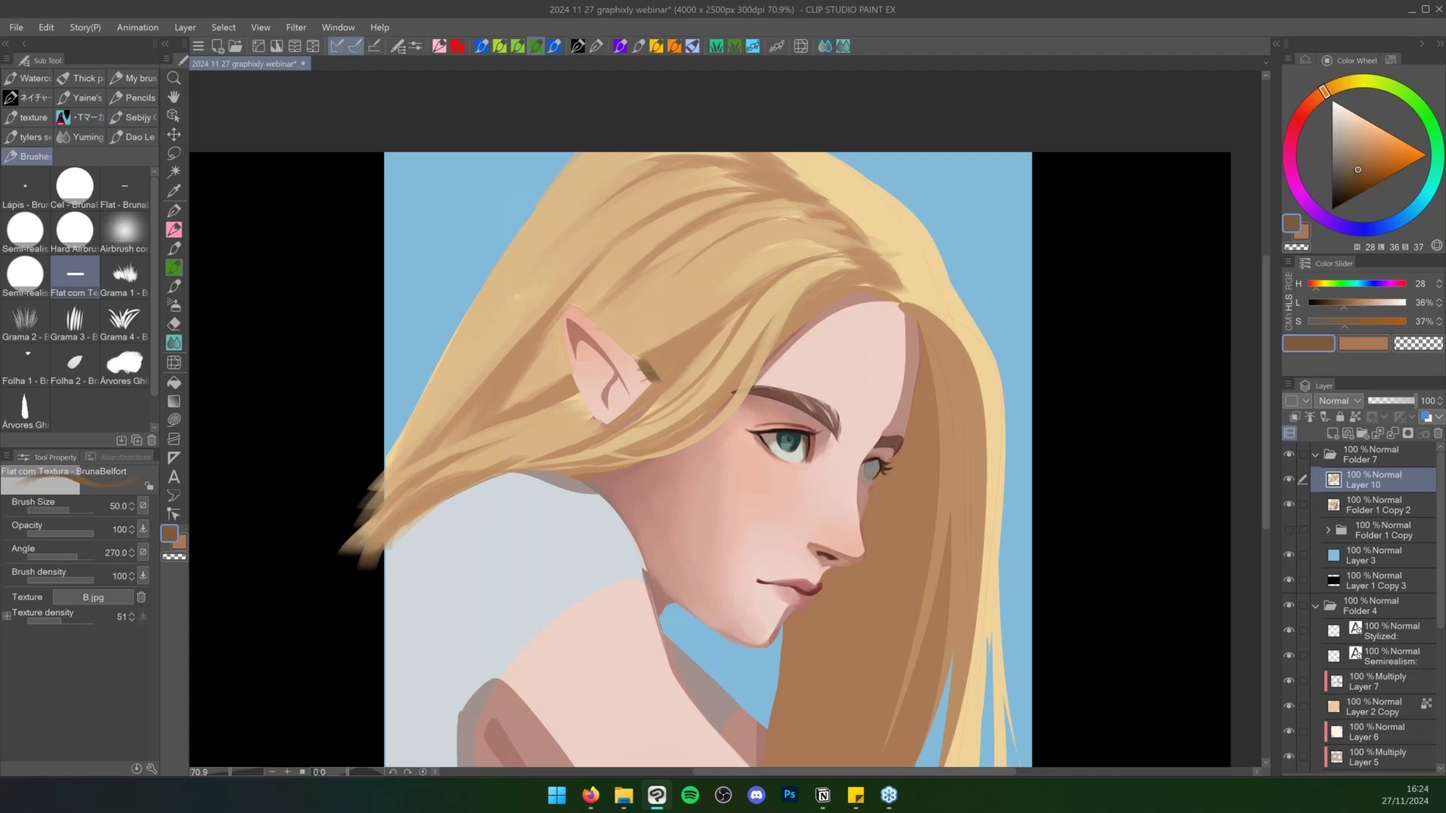
{"action": "mouse_move", "coordinate": [666, 360]}
{"action": "left_mouse_down"}
{"action": "mouse_move", "coordinate": [678, 355]}
{"action": "mouse_move", "coordinate": [655, 354]}
{"action": "mouse_move", "coordinate": [708, 340]}
{"action": "mouse_move", "coordinate": [608, 418]}
{"action": "left_mouse_up"}
{"action": "left_click", "coordinate": [712, 322], "text": "alt"}
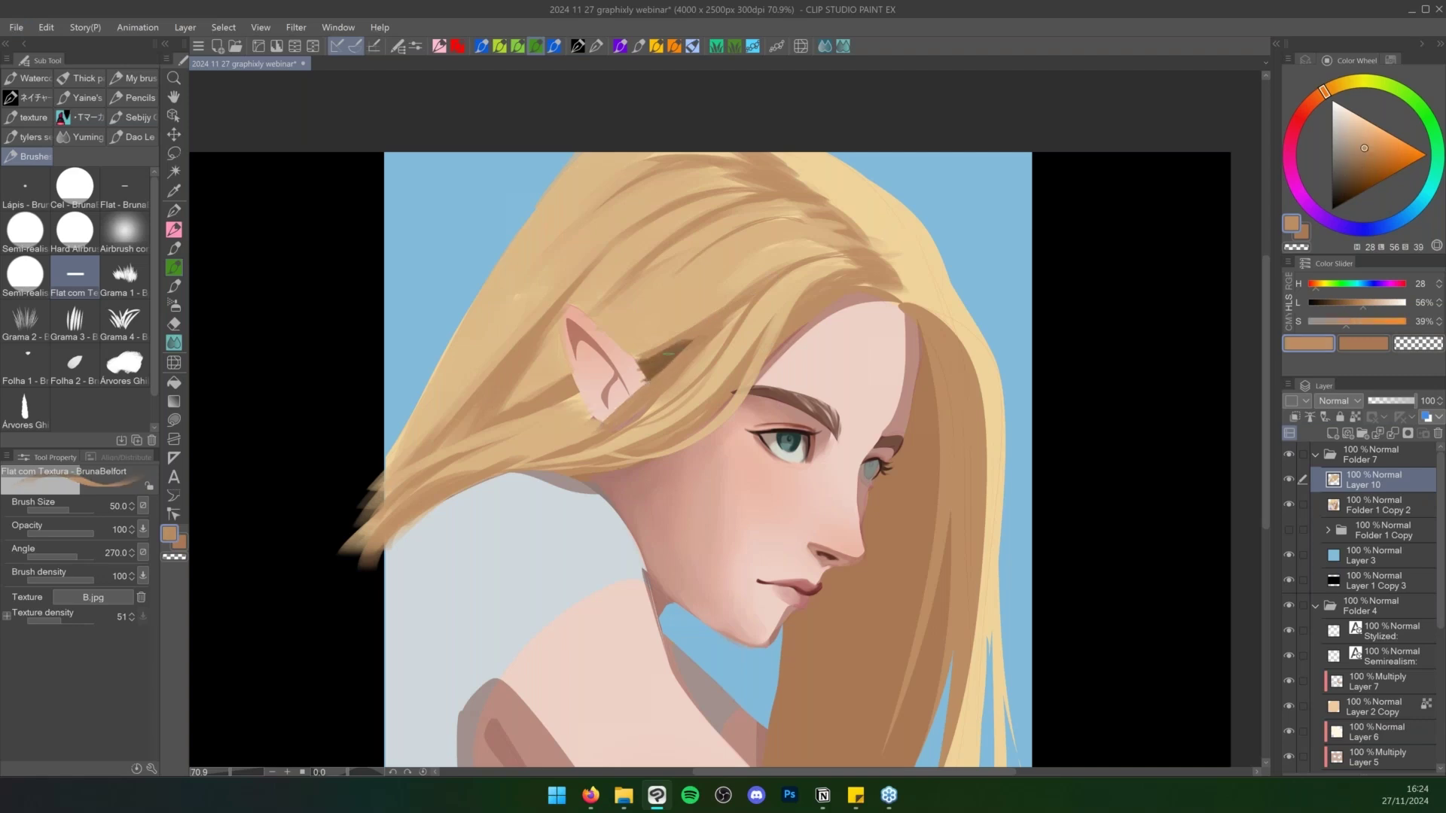
{"action": "left_click", "coordinate": [661, 360], "text": "alt"}
{"action": "left_click_drag", "start_coordinate": [664, 368], "coordinate": [726, 319]}
Darken the parting with dark brown strokes and blend its edge with sampled blond (H 34, L 67%, S 50%)
{"action": "left_click_drag", "start_coordinate": [768, 178], "coordinate": [812, 191]}
{"action": "mouse_move", "coordinate": [789, 191]}
{"action": "left_mouse_down"}
{"action": "mouse_move", "coordinate": [828, 212]}
{"action": "mouse_move", "coordinate": [887, 285]}
{"action": "left_mouse_up"}
{"action": "left_click", "coordinate": [828, 223], "text": "alt"}
{"action": "left_click_drag", "start_coordinate": [836, 219], "coordinate": [760, 167]}
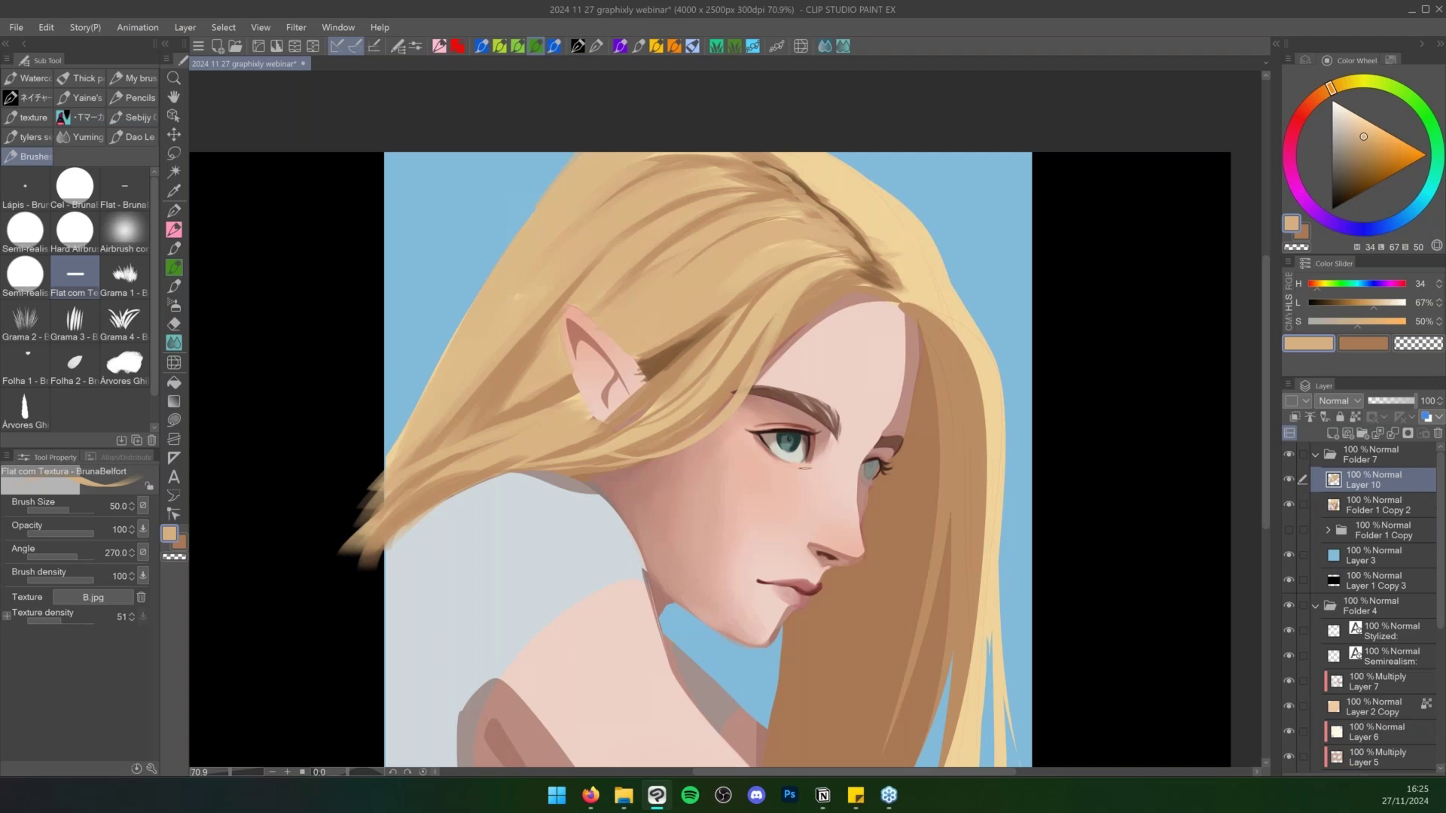
Paint cream highlight strands (H 39, L 88%, S 100%) across the hair above the ear with the flat 2 hair brush at size 80
{"action": "key", "text": "b"}
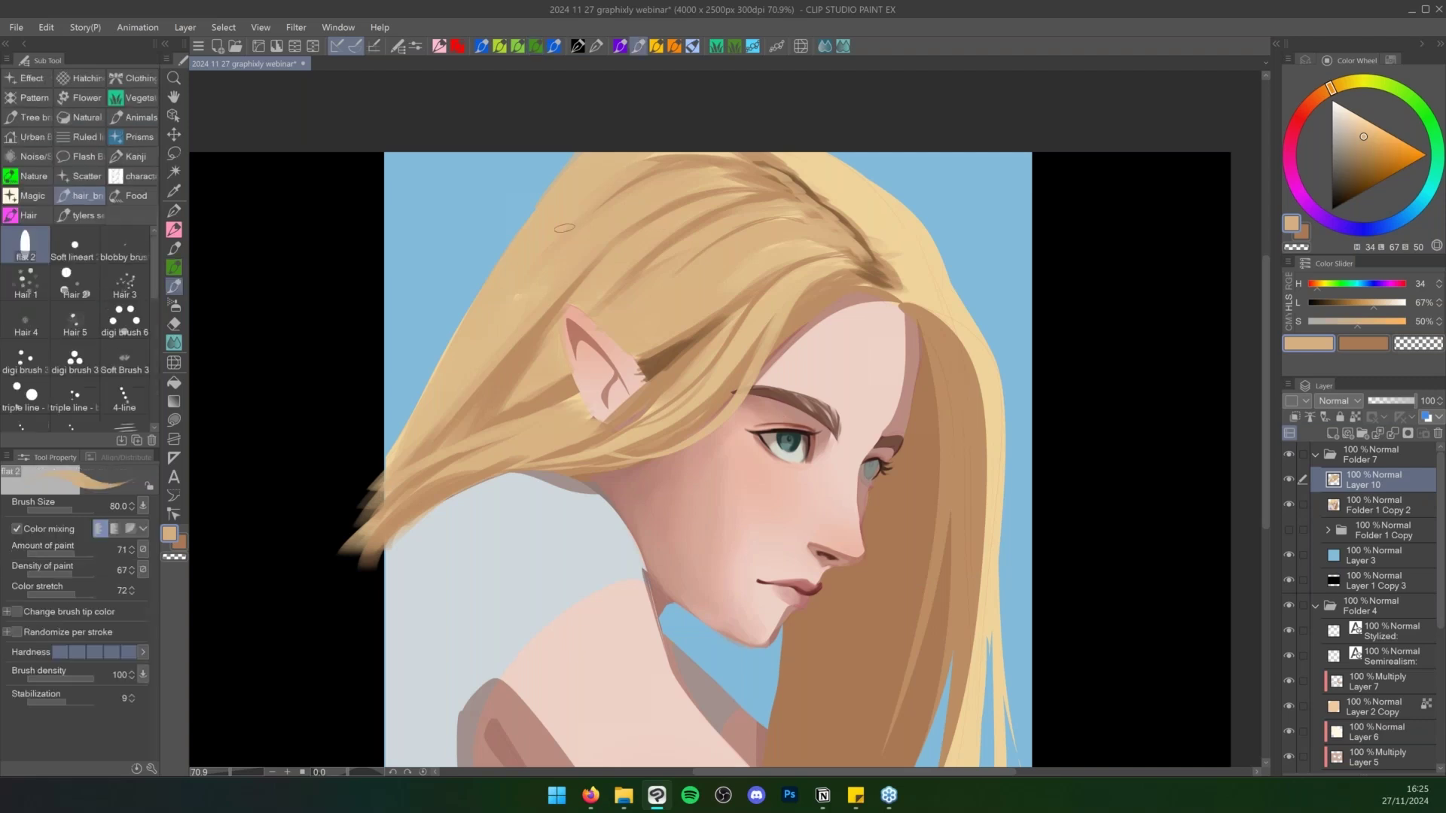
{"action": "left_click", "coordinate": [1354, 119]}
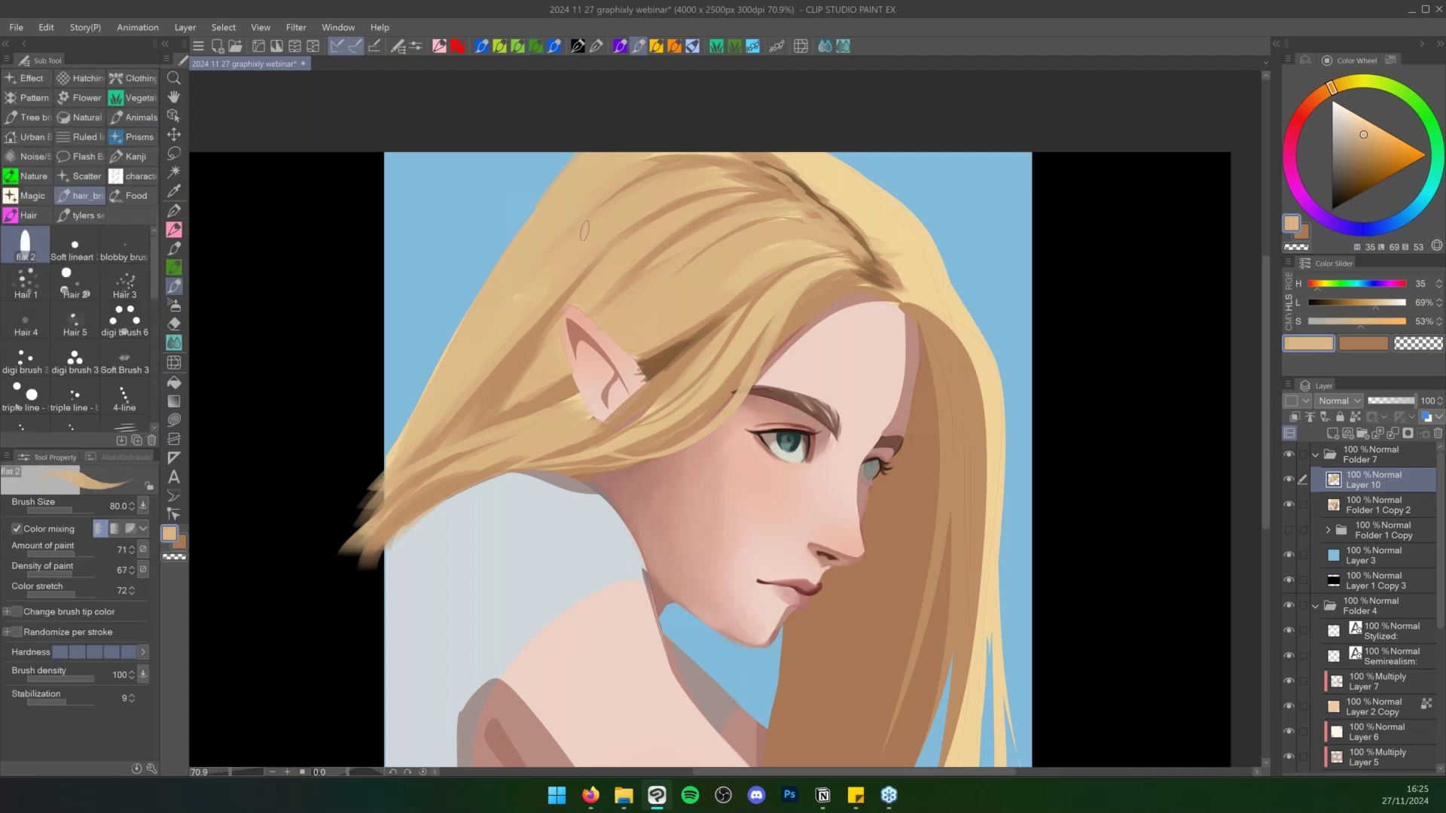
{"action": "left_click", "coordinate": [1354, 113]}
{"action": "left_click", "coordinate": [1337, 85]}
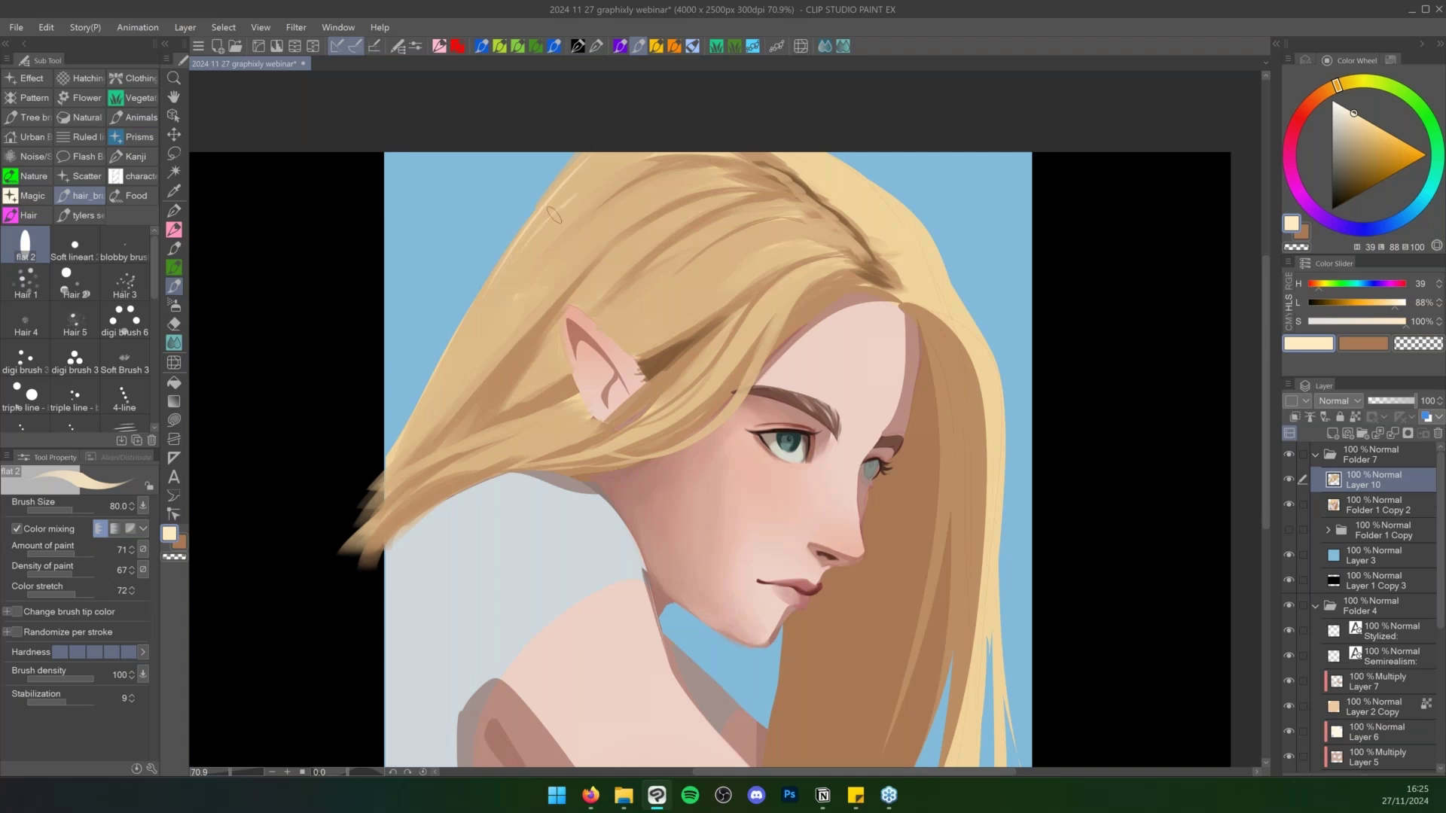
{"action": "mouse_move", "coordinate": [555, 214]}
{"action": "left_mouse_down"}
{"action": "mouse_move", "coordinate": [484, 313]}
{"action": "mouse_move", "coordinate": [560, 211]}
{"action": "mouse_move", "coordinate": [533, 207]}
{"action": "mouse_move", "coordinate": [391, 466]}
{"action": "mouse_move", "coordinate": [565, 202]}
{"action": "mouse_move", "coordinate": [472, 319]}
{"action": "mouse_move", "coordinate": [479, 299]}
{"action": "mouse_move", "coordinate": [578, 198]}
{"action": "mouse_move", "coordinate": [514, 278]}
{"action": "left_mouse_up"}
{"action": "mouse_move", "coordinate": [613, 232]}
{"action": "left_mouse_down"}
{"action": "mouse_move", "coordinate": [519, 298]}
{"action": "mouse_move", "coordinate": [514, 331]}
{"action": "left_mouse_up"}
{"action": "left_click_drag", "start_coordinate": [591, 254], "coordinate": [536, 305]}
{"action": "mouse_move", "coordinate": [632, 224]}
{"action": "left_mouse_down"}
{"action": "mouse_move", "coordinate": [537, 313]}
{"action": "mouse_move", "coordinate": [586, 302]}
{"action": "left_mouse_up"}
{"action": "mouse_move", "coordinate": [672, 265]}
{"action": "left_mouse_down"}
{"action": "mouse_move", "coordinate": [607, 318]}
{"action": "mouse_move", "coordinate": [627, 299]}
{"action": "left_mouse_up"}
{"action": "mouse_move", "coordinate": [664, 278]}
{"action": "left_mouse_down"}
{"action": "mouse_move", "coordinate": [616, 315]}
{"action": "mouse_move", "coordinate": [631, 314]}
{"action": "left_mouse_up"}
{"action": "mouse_move", "coordinate": [710, 270]}
{"action": "left_mouse_down"}
{"action": "mouse_move", "coordinate": [637, 330]}
{"action": "mouse_move", "coordinate": [709, 293]}
{"action": "mouse_move", "coordinate": [627, 344]}
{"action": "mouse_move", "coordinate": [729, 285]}
{"action": "mouse_move", "coordinate": [660, 332]}
{"action": "left_mouse_up"}
{"action": "left_click_drag", "start_coordinate": [726, 300], "coordinate": [661, 339]}
Add cream highlight strands to the hair beside the forehead and toward the outer tips below the ear
{"action": "mouse_move", "coordinate": [753, 262]}
{"action": "left_mouse_down"}
{"action": "mouse_move", "coordinate": [708, 308]}
{"action": "mouse_move", "coordinate": [694, 392]}
{"action": "left_mouse_up"}
{"action": "left_click_drag", "start_coordinate": [763, 321], "coordinate": [704, 389]}
{"action": "left_click_drag", "start_coordinate": [763, 325], "coordinate": [712, 427]}
{"action": "mouse_move", "coordinate": [509, 453]}
{"action": "left_mouse_down"}
{"action": "mouse_move", "coordinate": [404, 493]}
{"action": "mouse_move", "coordinate": [426, 502]}
{"action": "mouse_move", "coordinate": [461, 478]}
{"action": "mouse_move", "coordinate": [440, 464]}
{"action": "left_mouse_up"}
{"action": "mouse_move", "coordinate": [512, 431]}
{"action": "left_mouse_down"}
{"action": "mouse_move", "coordinate": [444, 453]}
{"action": "mouse_move", "coordinate": [440, 407]}
{"action": "left_mouse_up"}
Paint sampled brown strands (H 28, L 56%, S 39%) between the highlights from the crown down the back of the head
{"action": "left_click", "coordinate": [508, 370], "text": "alt"}
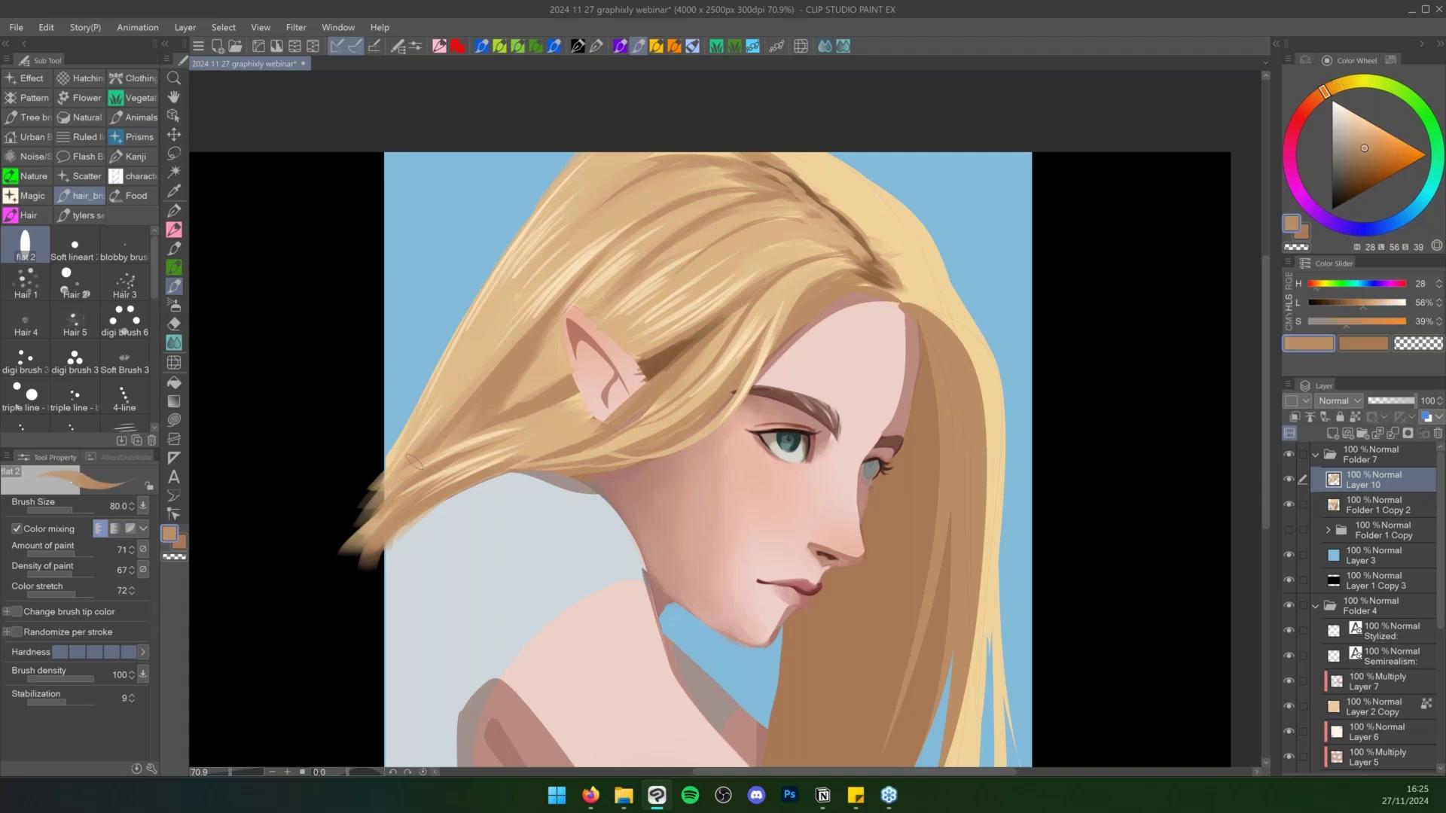
{"action": "left_click_drag", "start_coordinate": [498, 327], "coordinate": [432, 439]}
{"action": "mouse_move", "coordinate": [583, 223]}
{"action": "left_mouse_down"}
{"action": "mouse_move", "coordinate": [489, 337]}
{"action": "mouse_move", "coordinate": [456, 407]}
{"action": "left_mouse_up"}
{"action": "left_click_drag", "start_coordinate": [539, 279], "coordinate": [461, 406]}
{"action": "left_click_drag", "start_coordinate": [611, 234], "coordinate": [526, 310]}
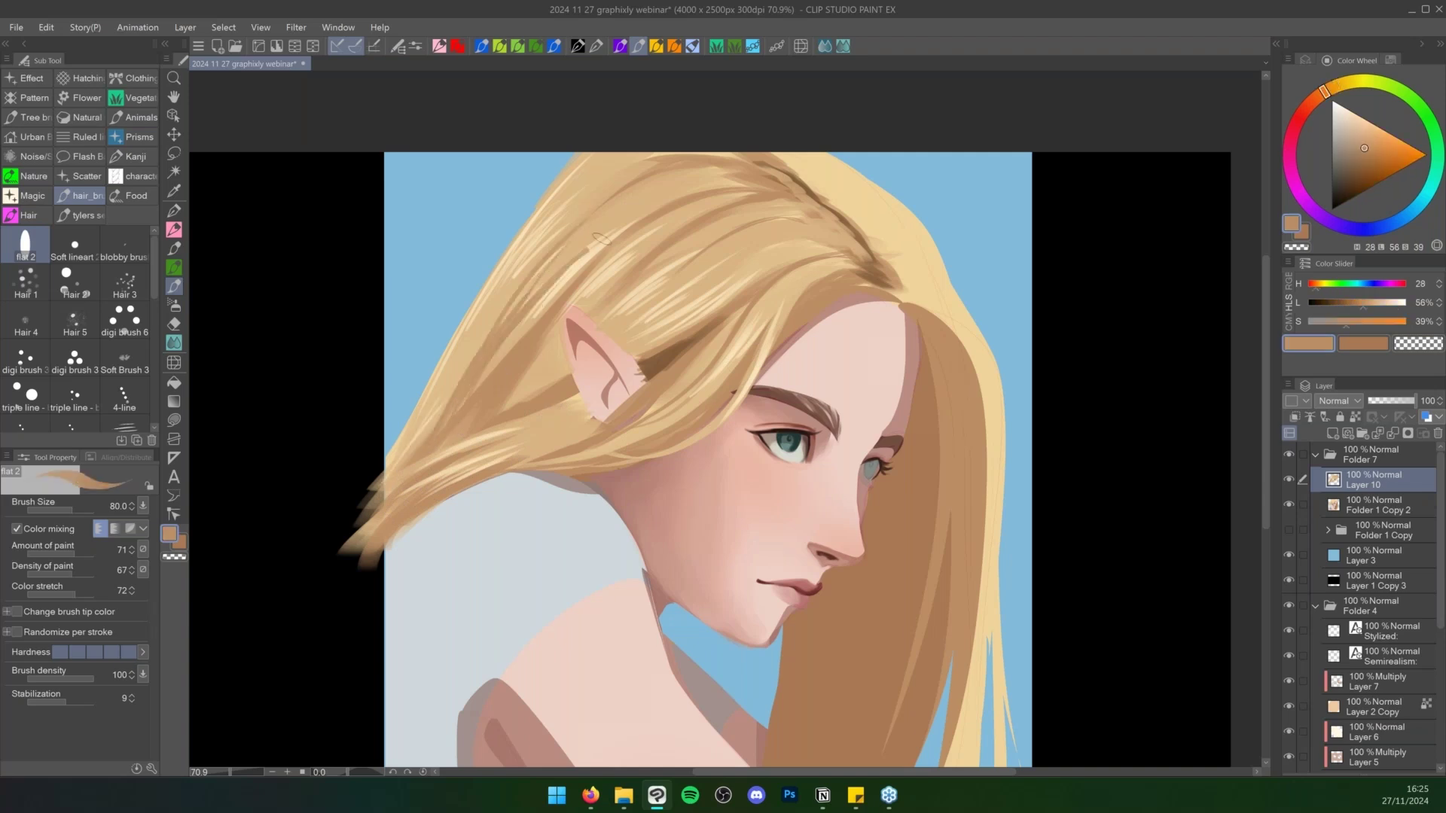
{"action": "left_click_drag", "start_coordinate": [660, 208], "coordinate": [589, 250]}
{"action": "key", "text": "ctrl+space"}
{"action": "left_click_drag", "start_coordinate": [896, 499], "coordinate": [800, 471]}
{"action": "key", "text": "space"}
{"action": "key", "text": "ctrl+space"}
{"action": "left_click_drag", "start_coordinate": [639, 427], "coordinate": [654, 427]}
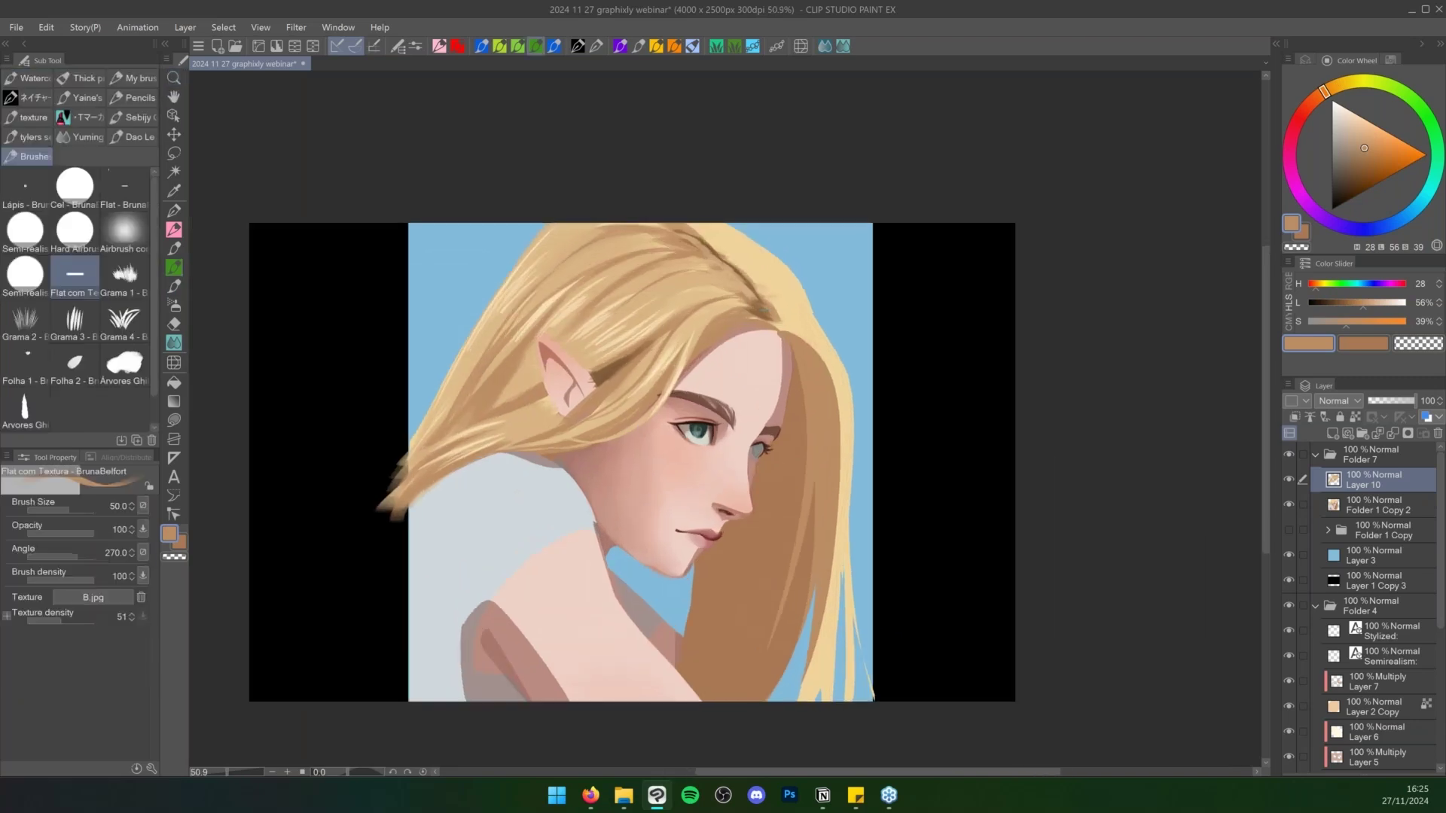
Add a clipped Multiply layer above the hair layer and set up Lasso fill with pale brown (H 25, L 76%, S 22%)
{"action": "left_click", "coordinate": [770, 511], "text": "alt"}
{"action": "key", "text": "bracketright"}
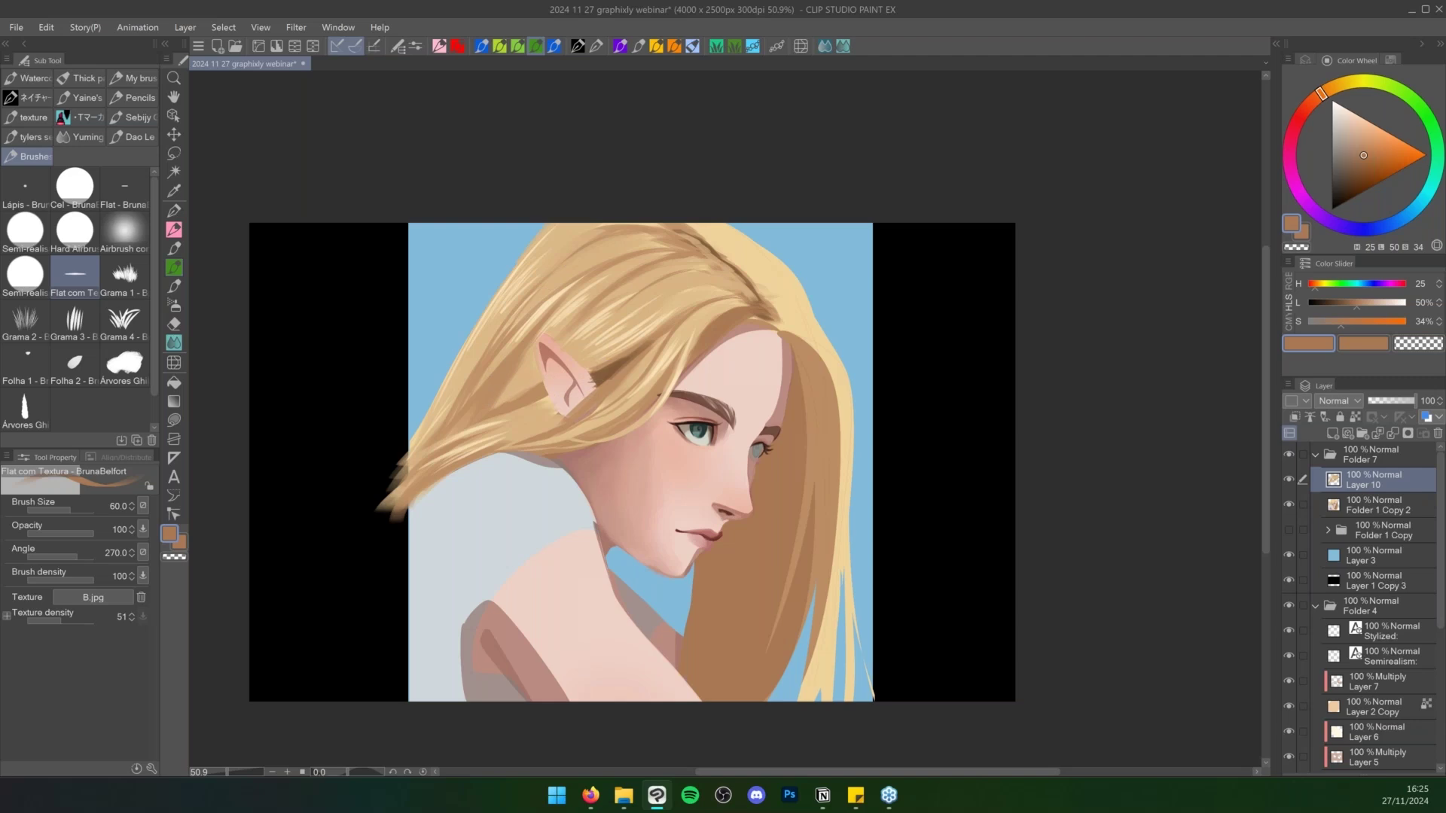
{"action": "key", "text": "ctrl+shift+n"}
{"action": "key", "text": "ctrl+alt+g"}
{"action": "left_click", "coordinate": [1340, 401]}
{"action": "left_click", "coordinate": [1348, 47]}
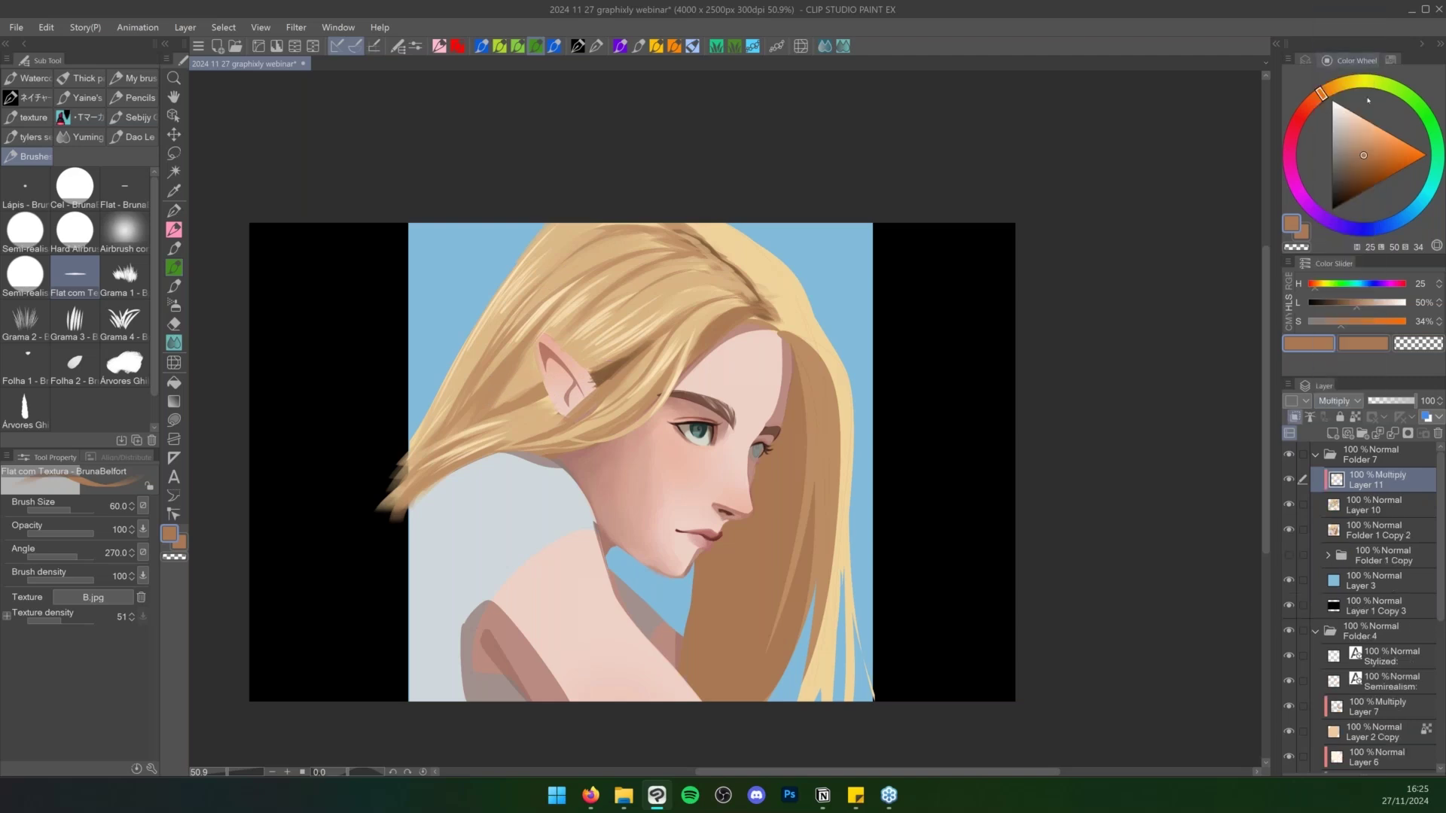
{"action": "left_click", "coordinate": [1342, 126]}
{"action": "key", "text": "u"}
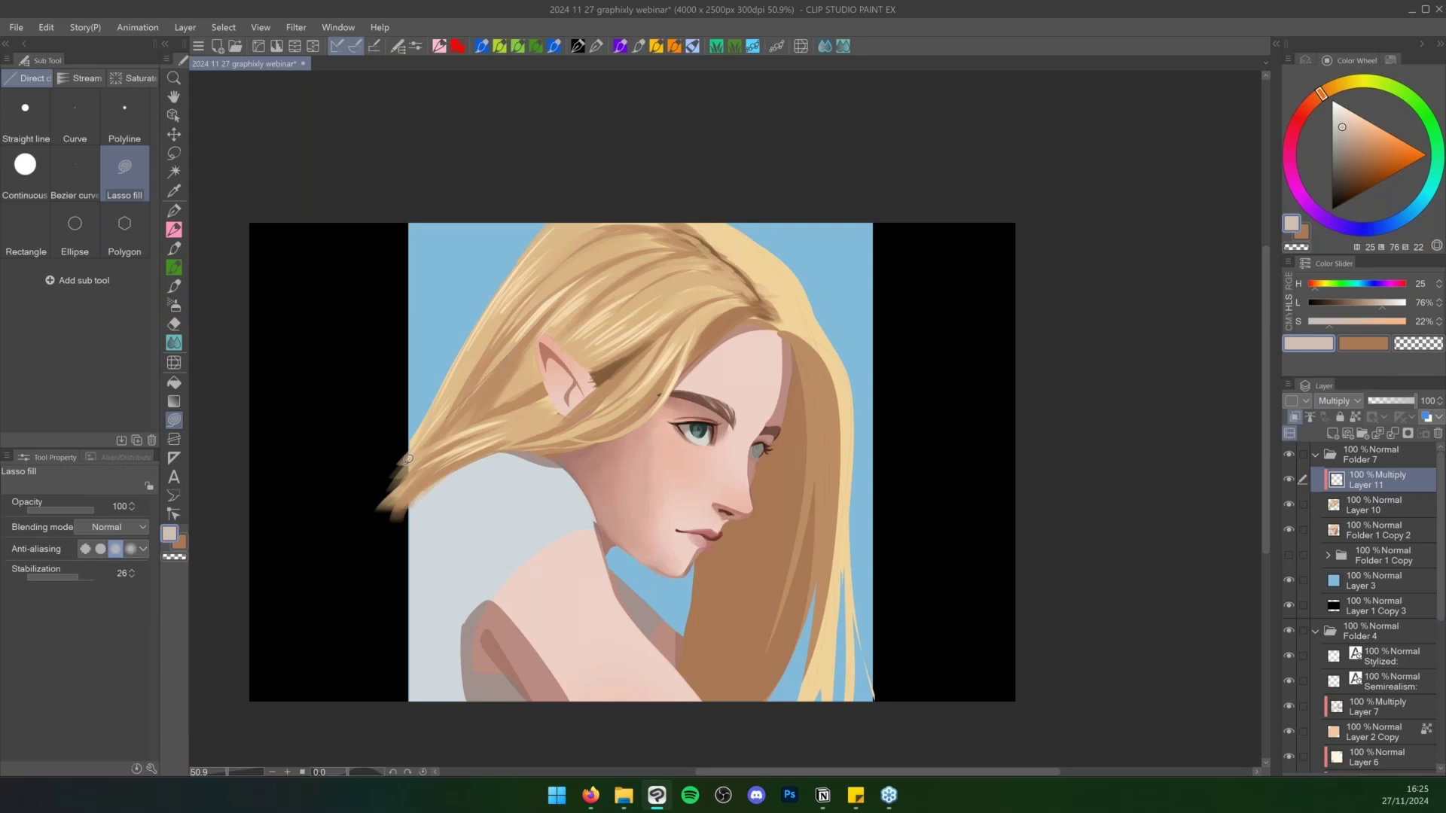
Lasso-fill multiply shadow shapes along the back and underside of the hair and in the strands beside the forehead
{"action": "mouse_move", "coordinate": [406, 458]}
{"action": "left_mouse_down"}
{"action": "mouse_move", "coordinate": [550, 390]}
{"action": "mouse_move", "coordinate": [514, 386]}
{"action": "mouse_move", "coordinate": [629, 256]}
{"action": "left_mouse_up"}
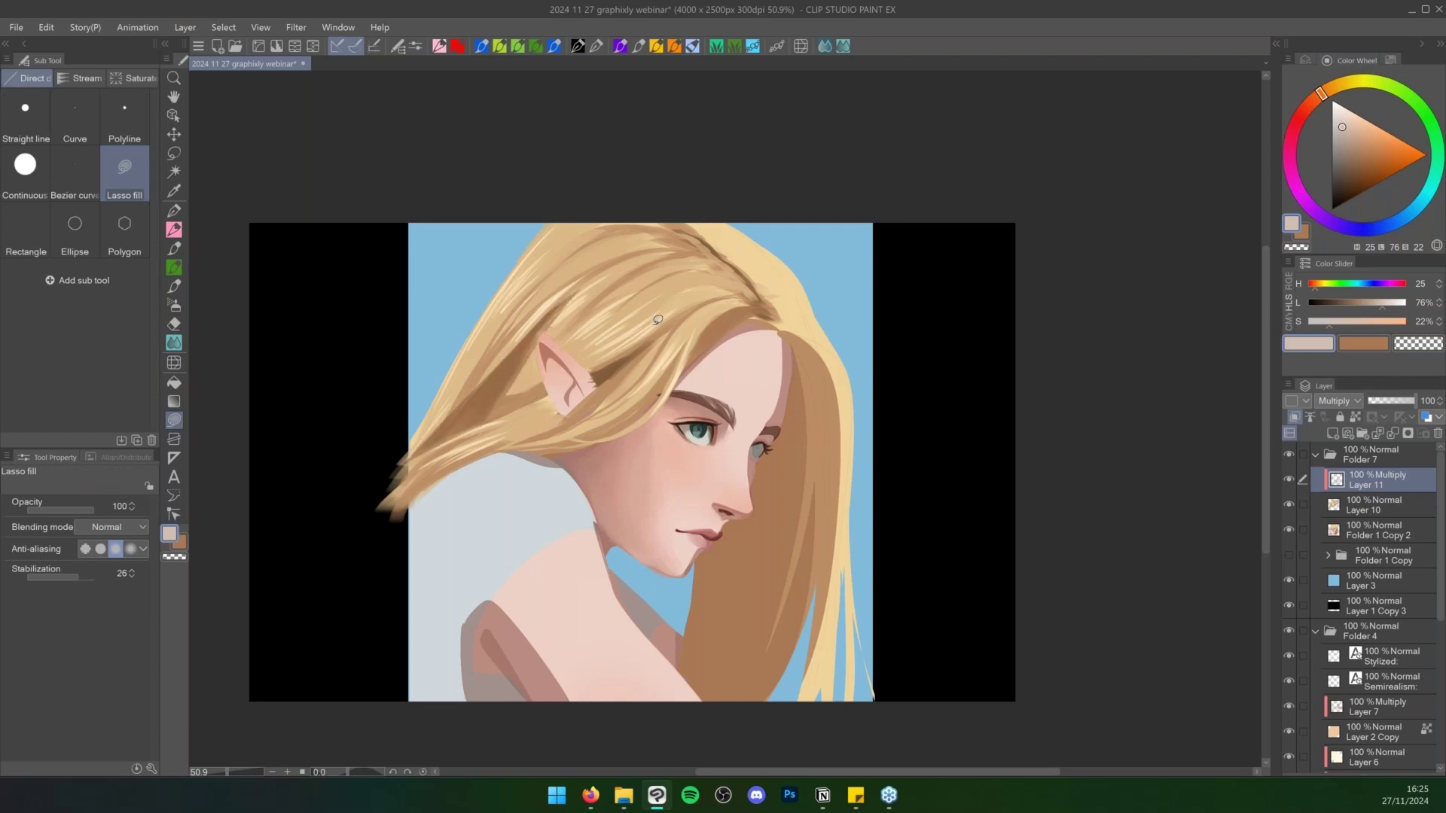
{"action": "mouse_move", "coordinate": [494, 451]}
{"action": "left_mouse_down"}
{"action": "mouse_move", "coordinate": [618, 351]}
{"action": "mouse_move", "coordinate": [667, 359]}
{"action": "mouse_move", "coordinate": [599, 437]}
{"action": "left_mouse_up"}
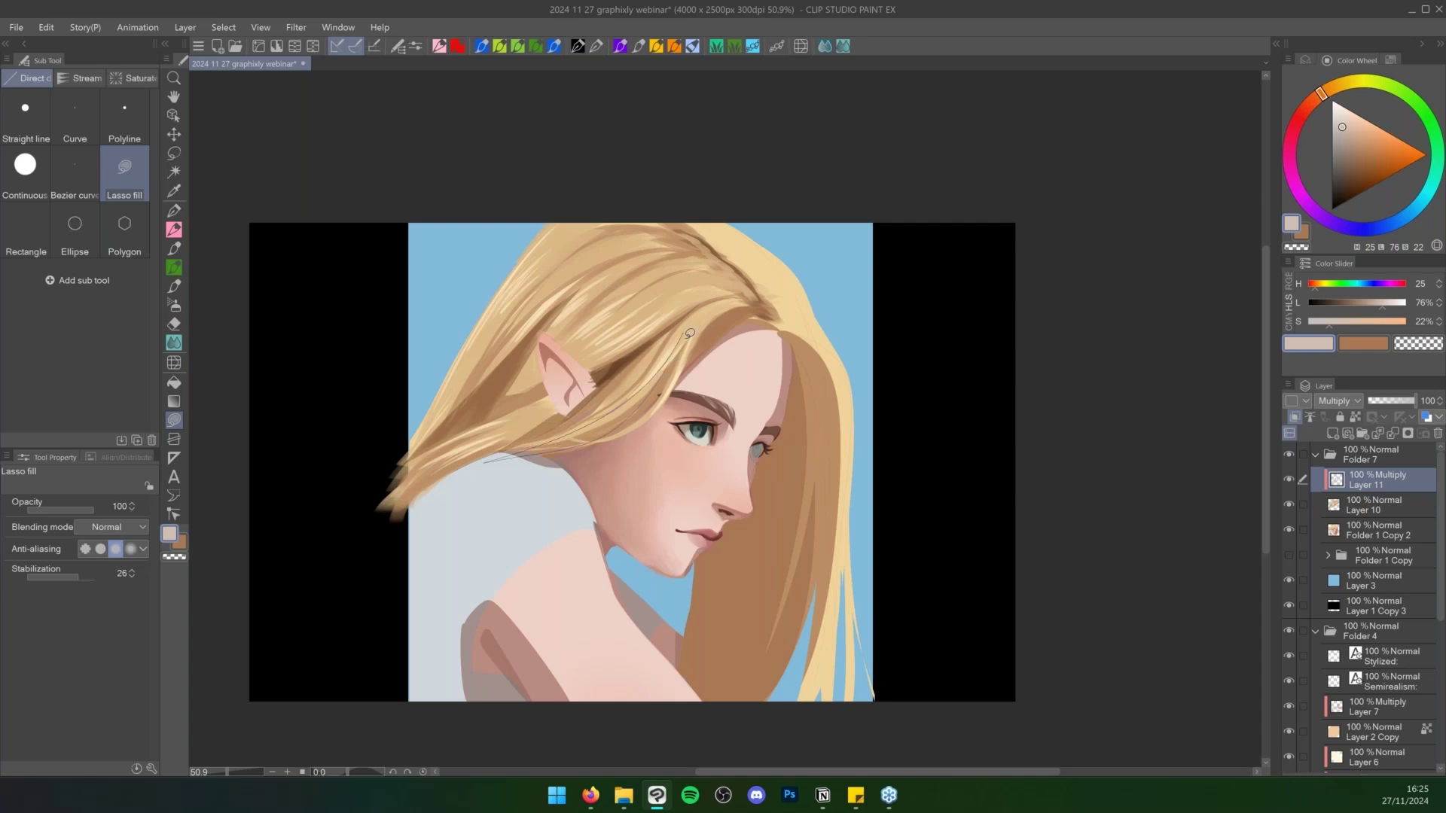
{"action": "left_click_drag", "start_coordinate": [690, 333], "coordinate": [652, 380]}
{"action": "left_click_drag", "start_coordinate": [698, 326], "coordinate": [635, 416]}
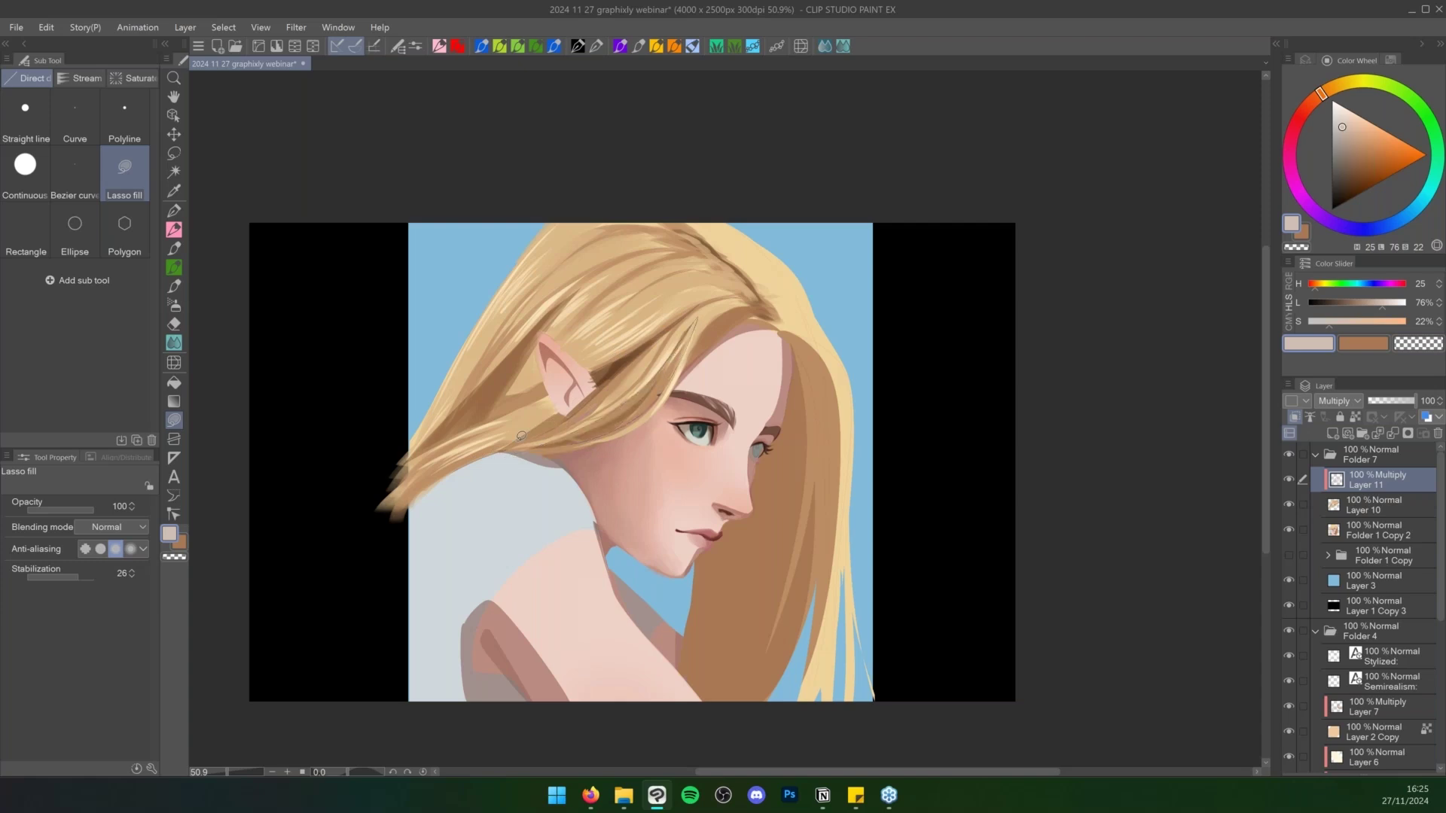
{"action": "mouse_move", "coordinate": [521, 435]}
{"action": "left_mouse_down"}
{"action": "mouse_move", "coordinate": [711, 331]}
{"action": "mouse_move", "coordinate": [663, 368]}
{"action": "mouse_move", "coordinate": [696, 324]}
{"action": "left_mouse_up"}
Undo the last lasso fill and fill shadow shapes in the hair behind and below the ear
{"action": "key", "text": "c"}
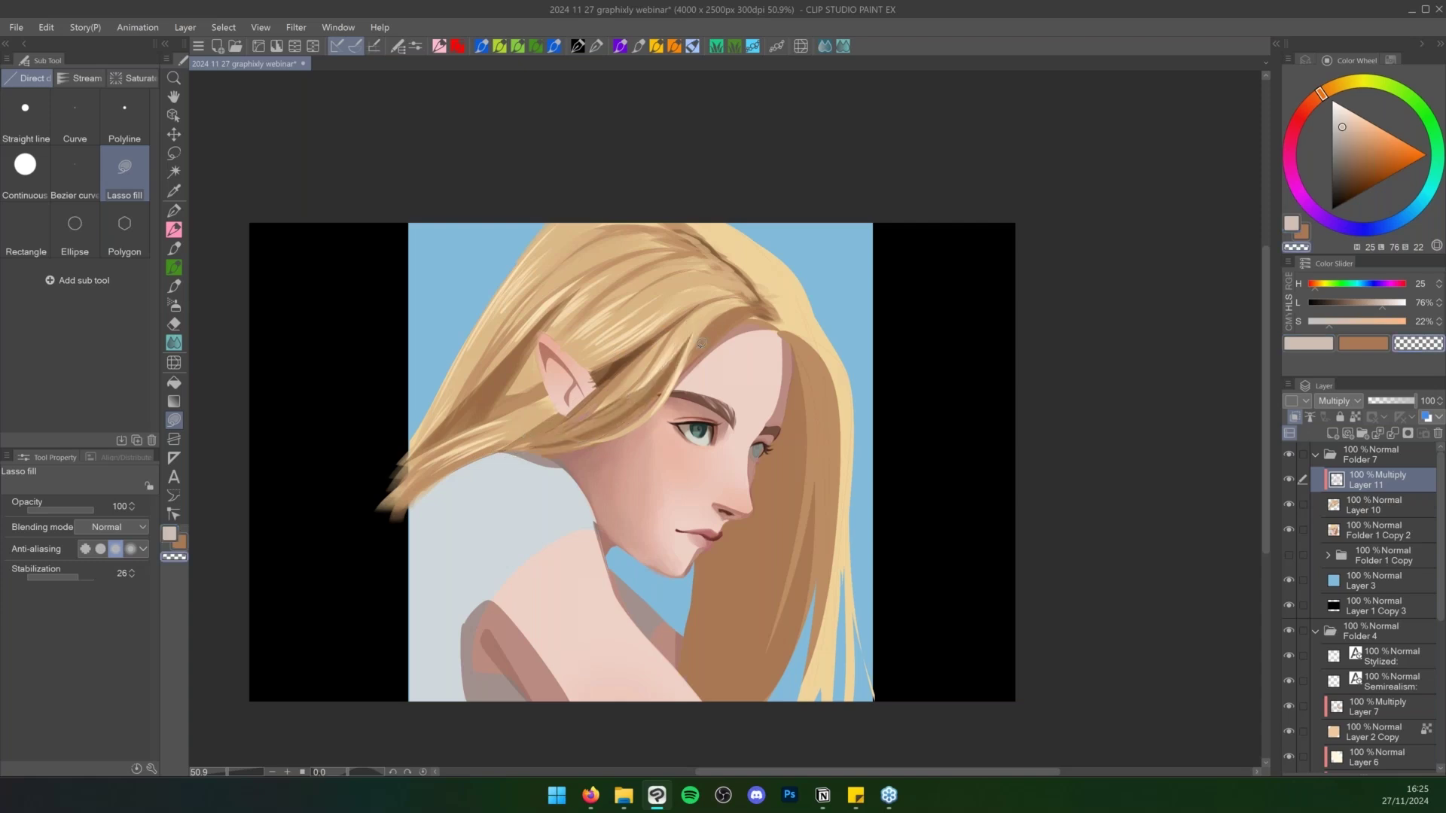
{"action": "key", "text": "c"}
{"action": "key", "text": "ctrl+z"}
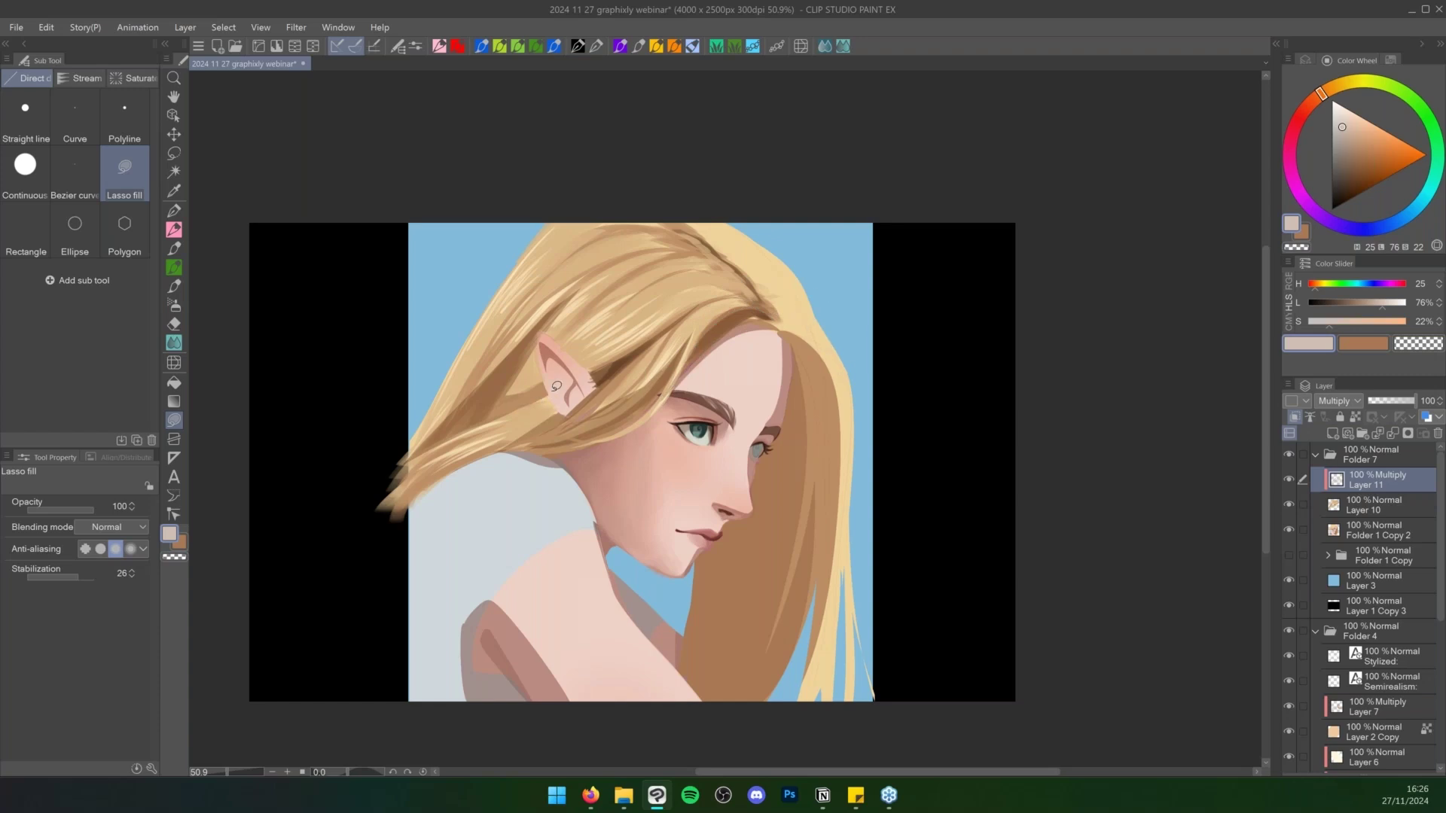
{"action": "left_click_drag", "start_coordinate": [557, 386], "coordinate": [452, 453]}
{"action": "mouse_move", "coordinate": [548, 417]}
{"action": "left_mouse_down"}
{"action": "mouse_move", "coordinate": [542, 377]}
{"action": "mouse_move", "coordinate": [563, 375]}
{"action": "mouse_move", "coordinate": [553, 417]}
{"action": "left_mouse_up"}
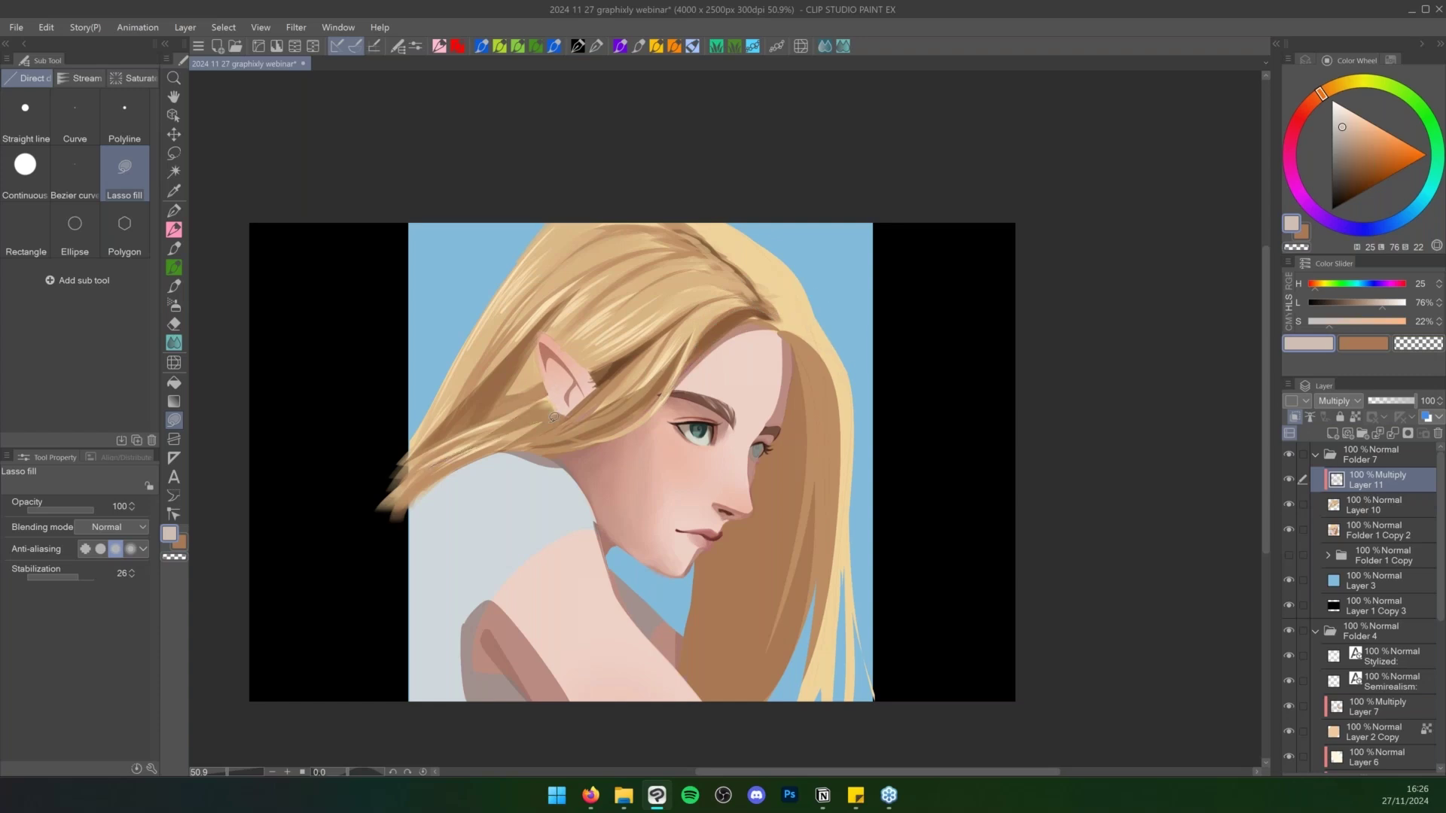
Add a clipped Normal layer and paint light blond strands (H 37, L 83%, S 75%) toward the hair tips with the flat 2 brush
{"action": "key", "text": "ctrl+shift+n"}
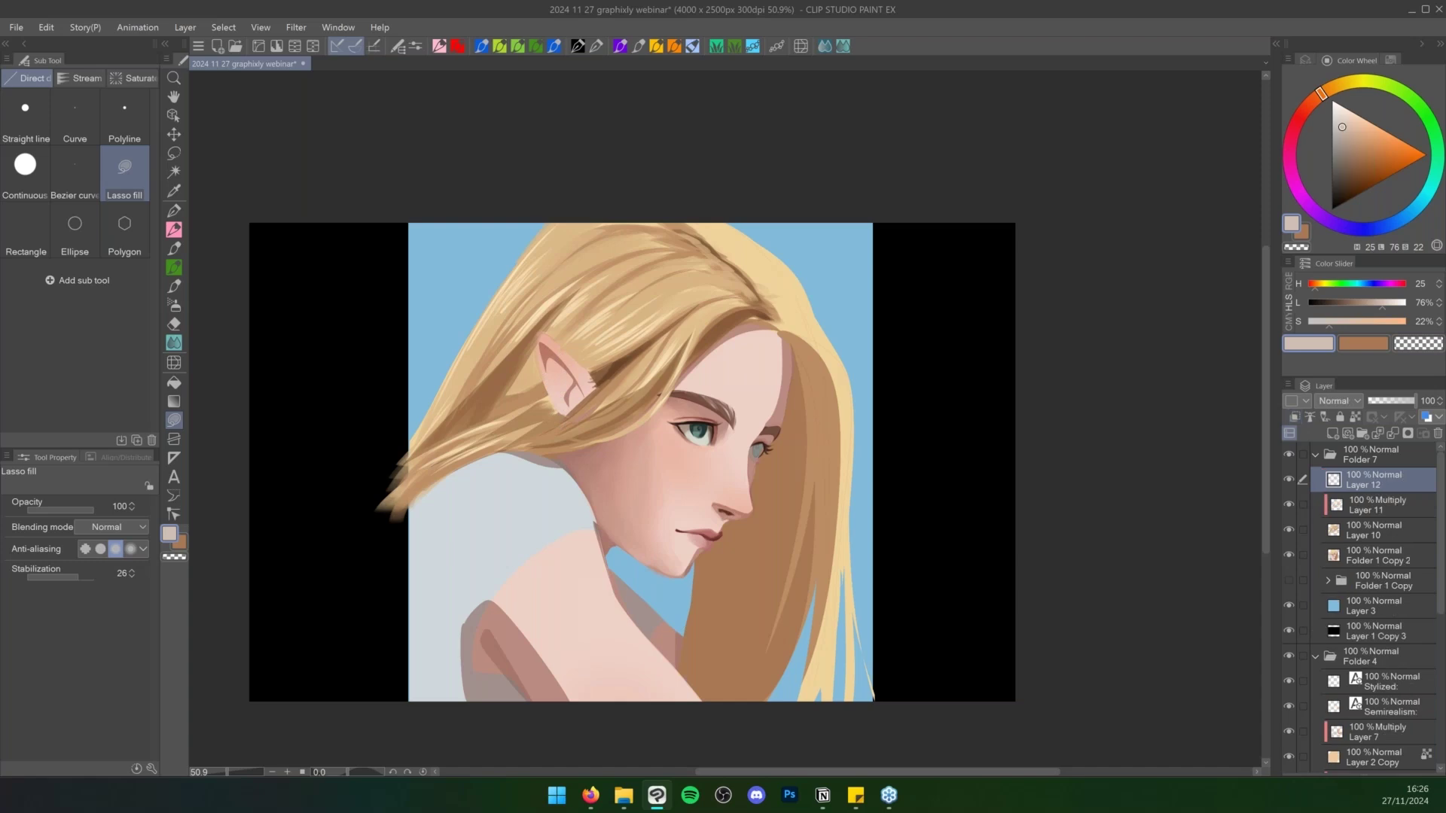
{"action": "key", "text": "b"}
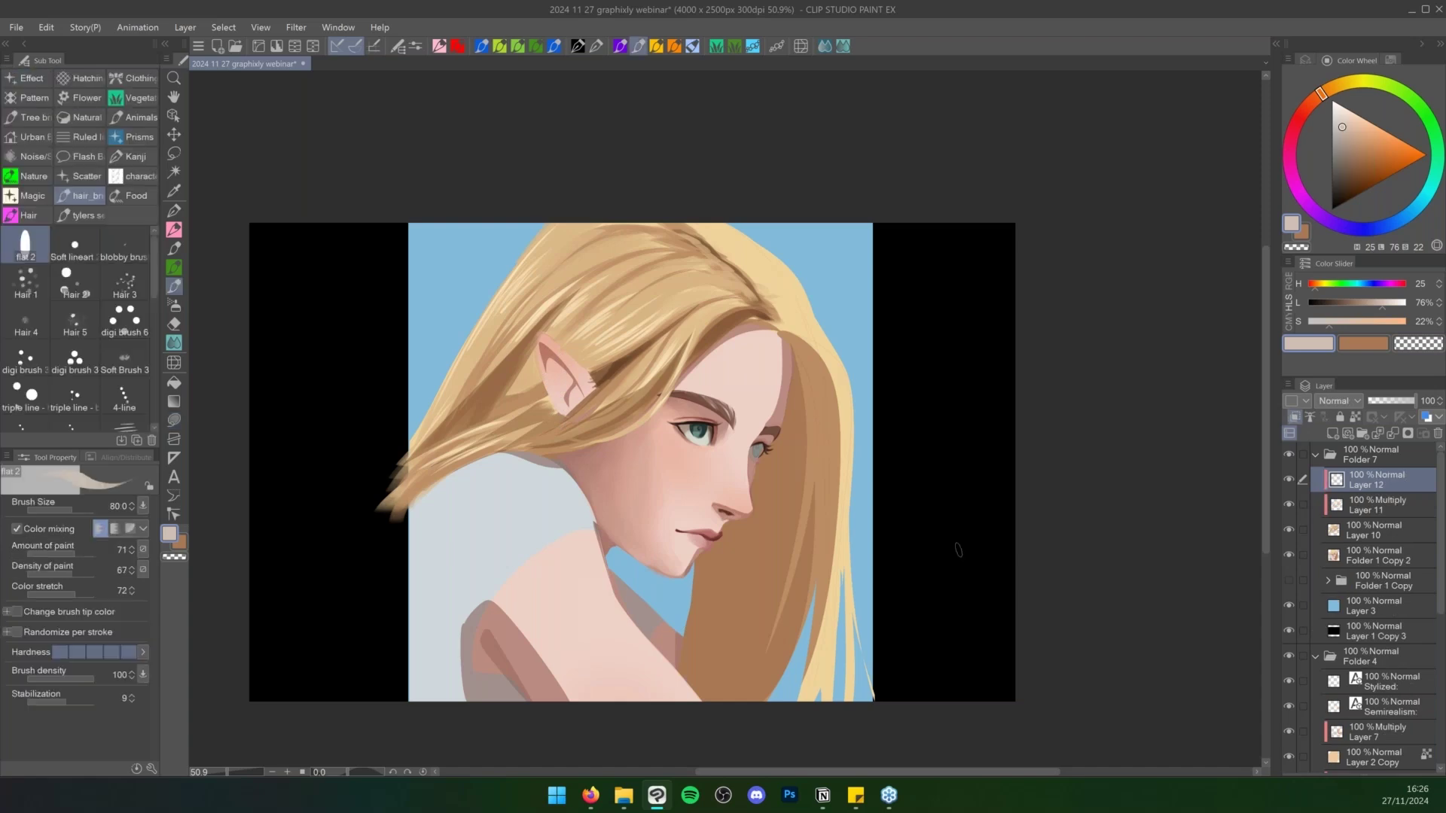
{"action": "left_click", "coordinate": [455, 448], "text": "alt"}
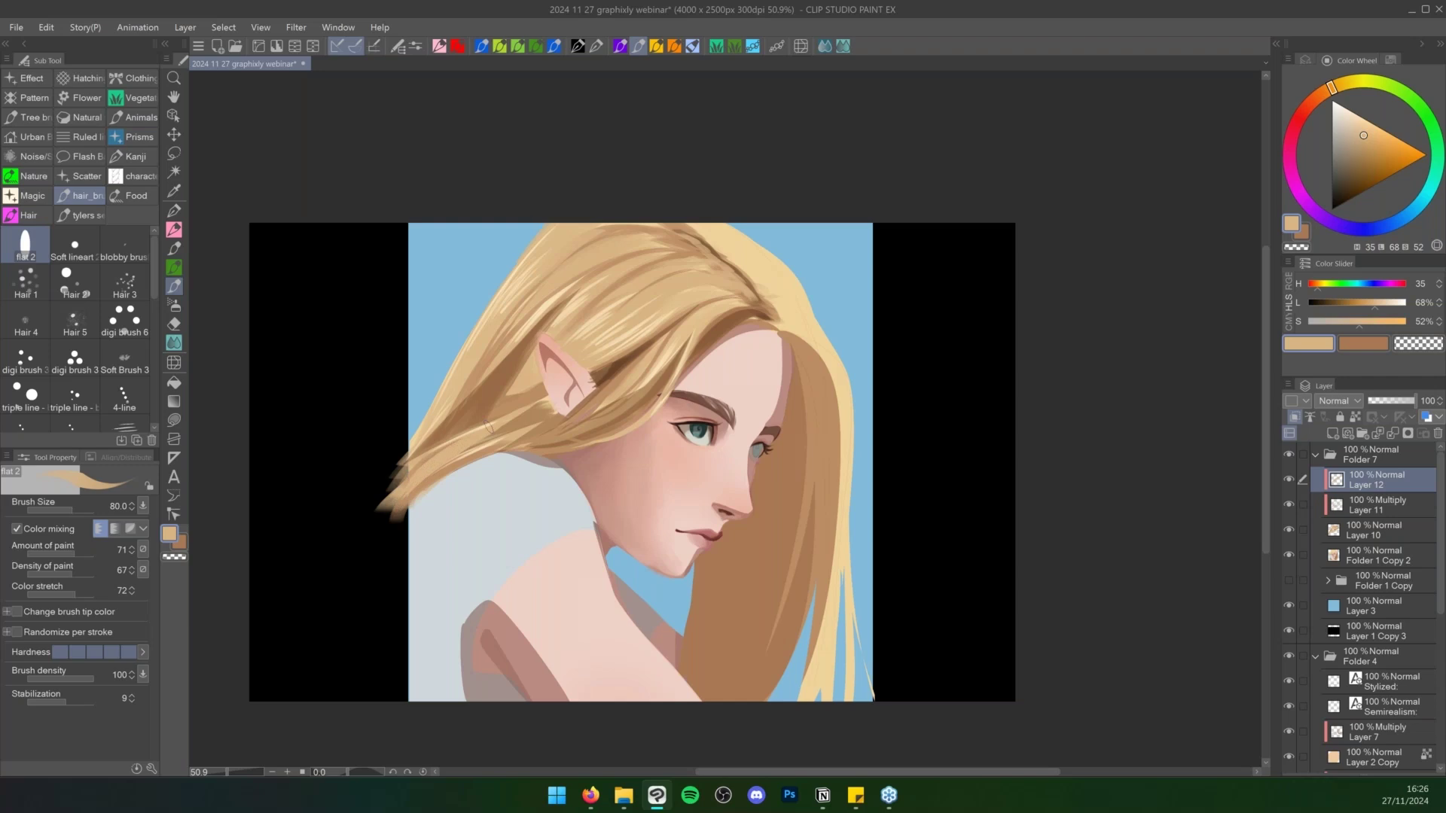
{"action": "left_click", "coordinate": [490, 425], "text": "alt"}
{"action": "left_click_drag", "start_coordinate": [501, 422], "coordinate": [407, 469]}
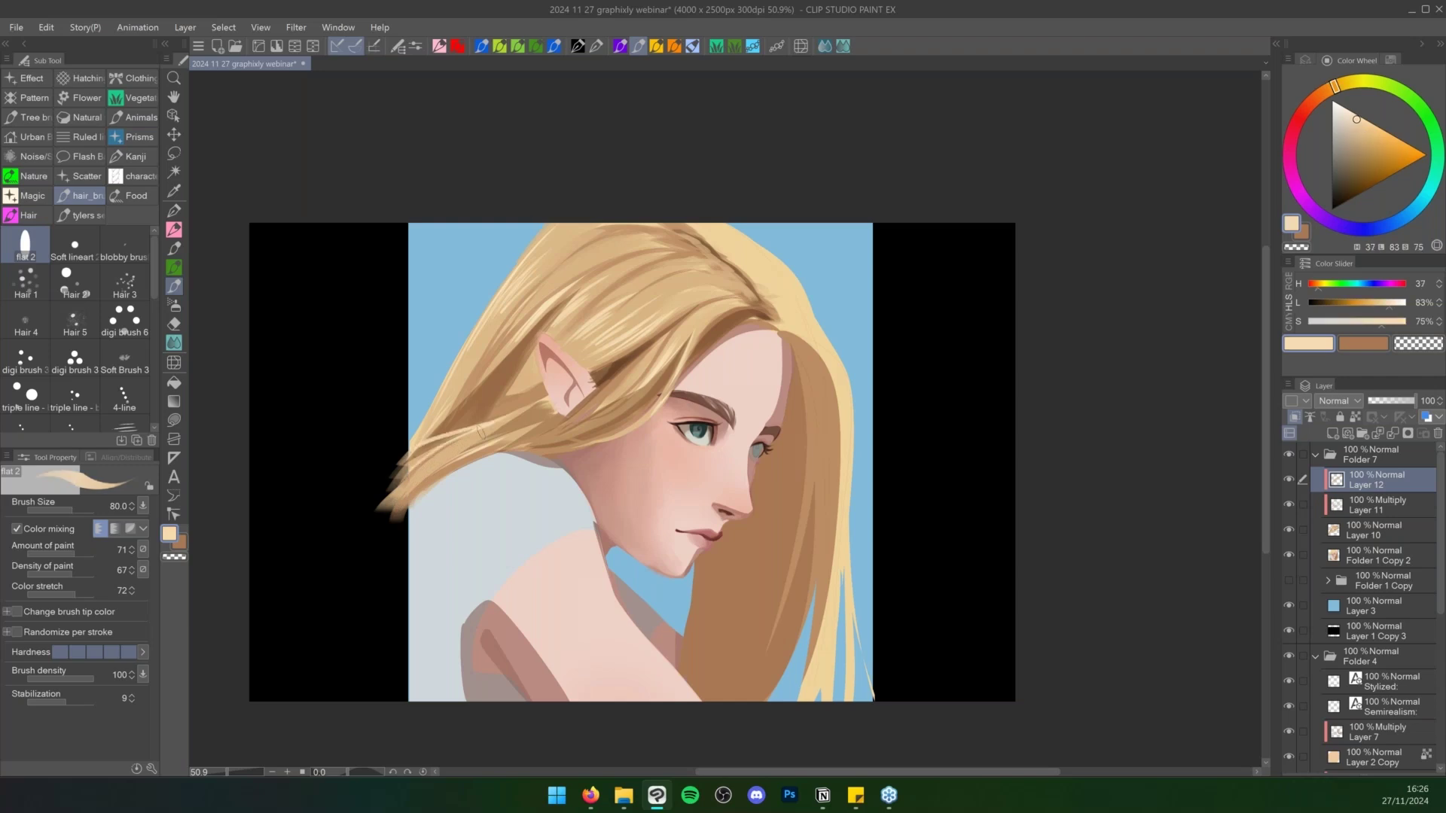
{"action": "left_click", "coordinate": [476, 432], "text": "alt"}
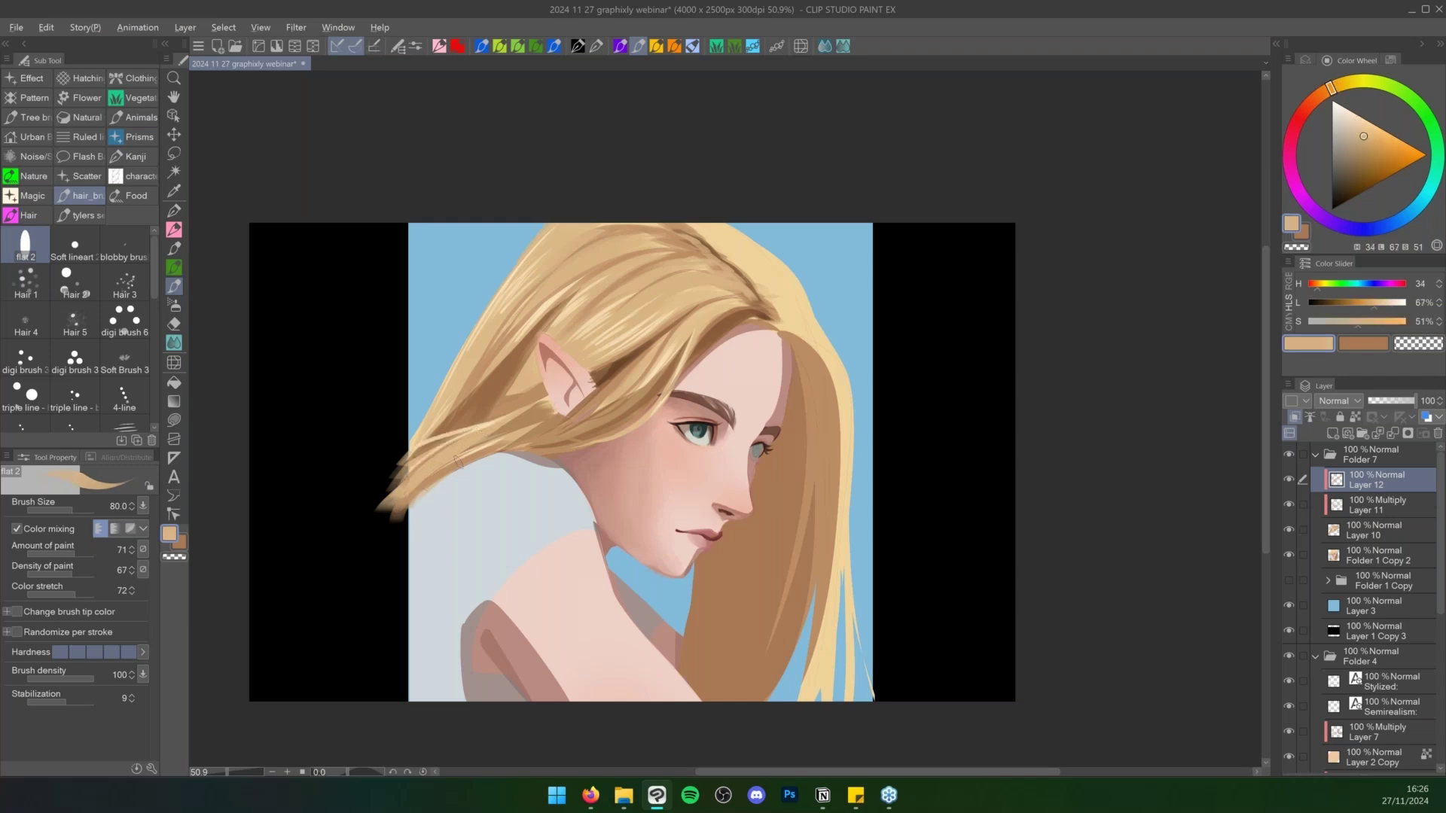
Paint dark brown strands (H 26, L 28%, S 43% and H 27, L 31%, S 41%) in the hair behind the ear at size 80
{"action": "left_click", "coordinate": [546, 416], "text": "alt"}
{"action": "left_click", "coordinate": [530, 427], "text": "alt"}
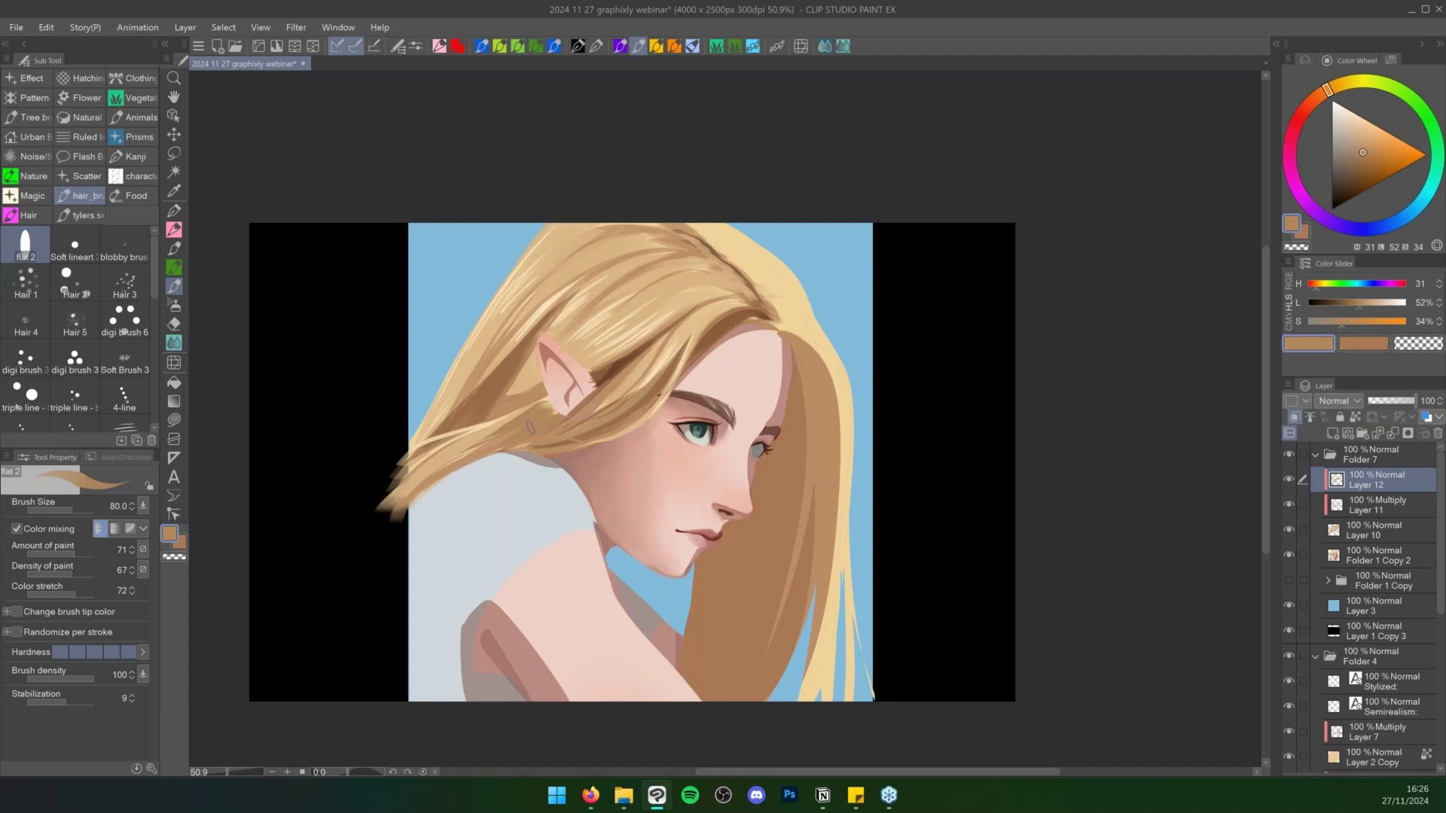
{"action": "left_click", "coordinate": [594, 385], "text": "alt"}
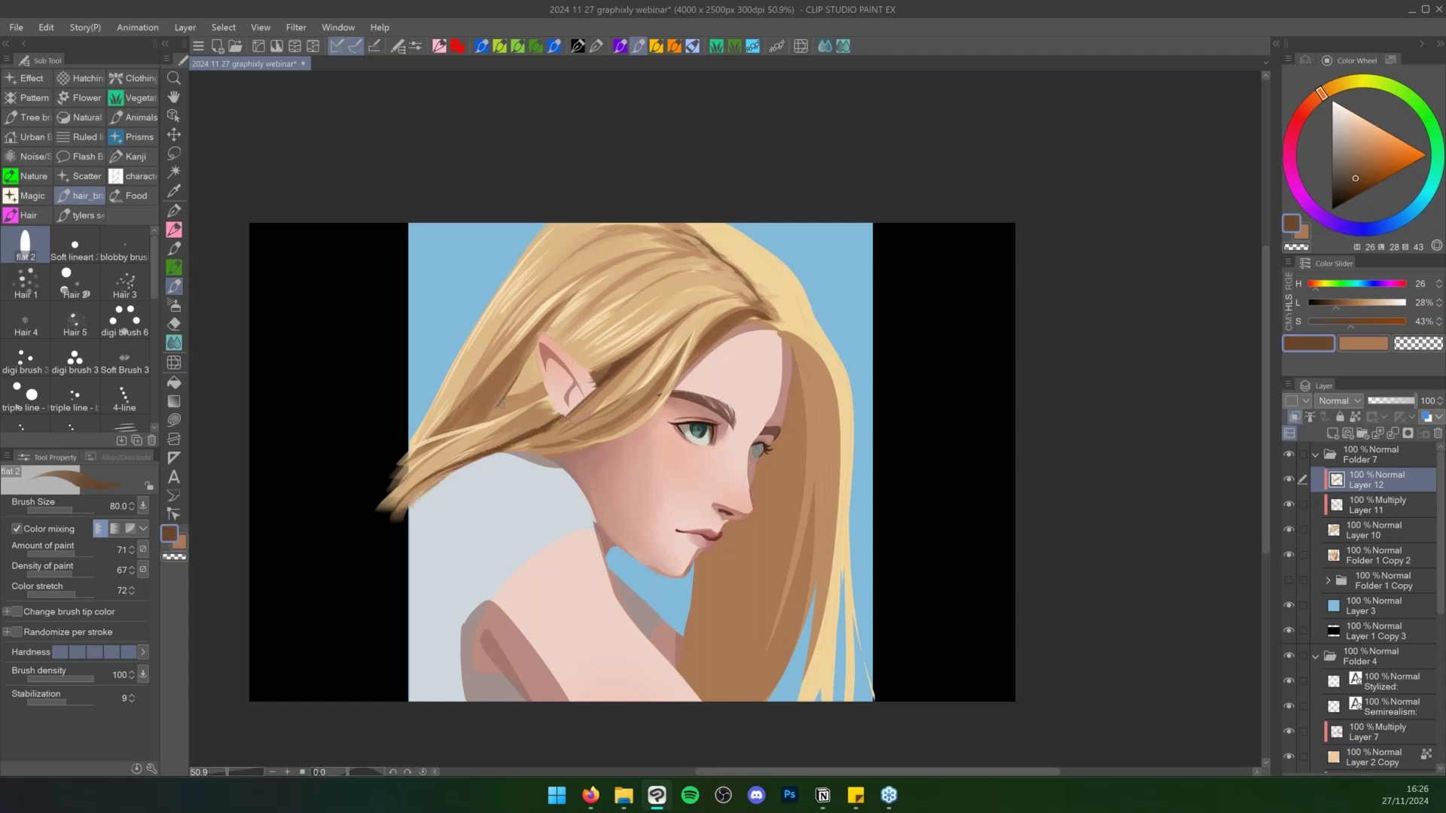
{"action": "left_click_drag", "start_coordinate": [535, 333], "coordinate": [500, 403]}
{"action": "left_click", "coordinate": [525, 354], "text": "alt"}
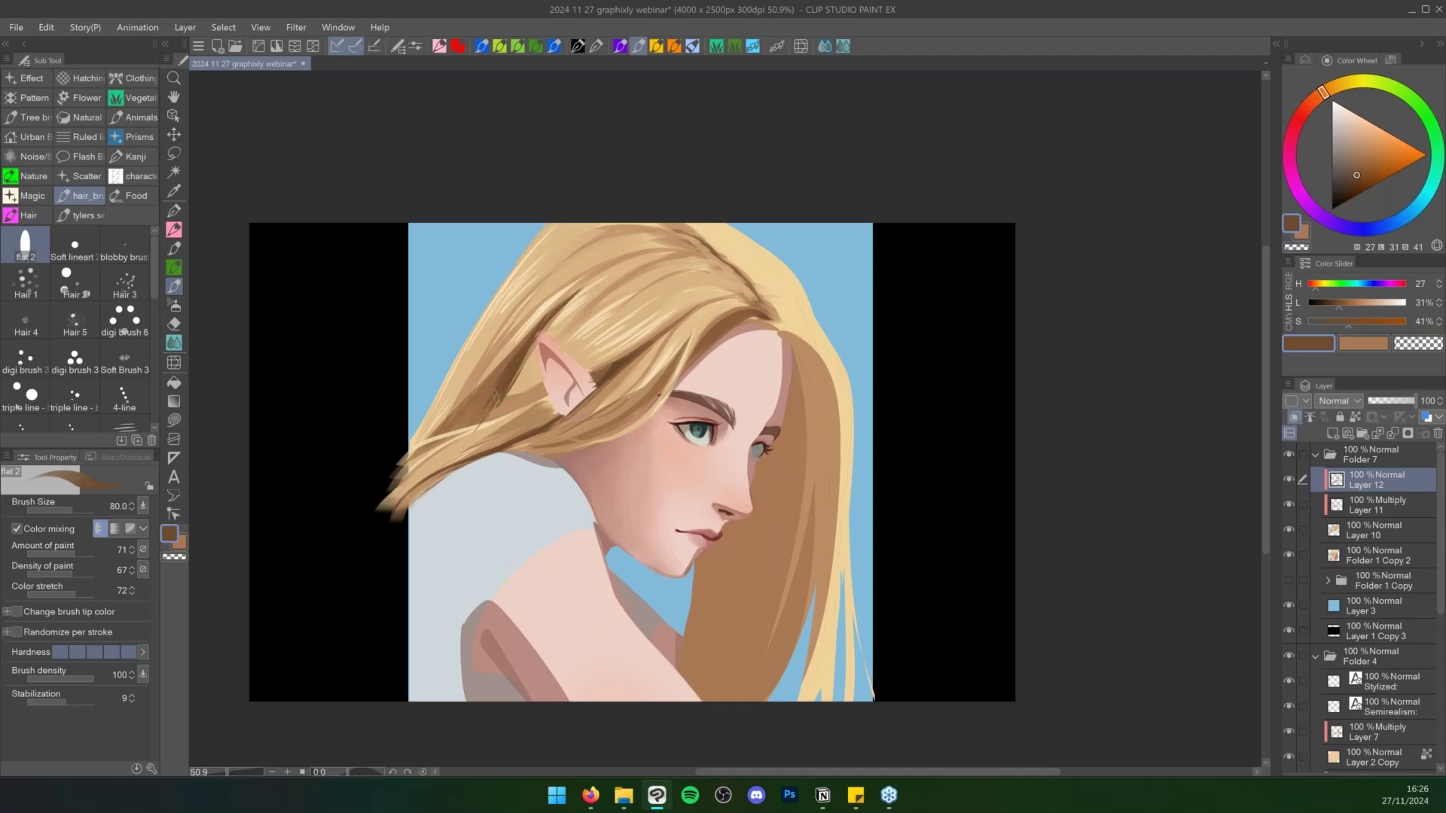
{"action": "left_click_drag", "start_coordinate": [495, 393], "coordinate": [479, 419]}
Paint more dark brown strands behind the ear and along the hair parting at the crown with the flat 2 brush
{"action": "key", "text": "bracketleft"}
{"action": "key", "text": "bracketleft"}
{"action": "key", "text": "bracketleft"}
{"action": "key", "text": "bracketright"}
{"action": "key", "text": "bracketright"}
{"action": "key", "text": "bracketright"}
{"action": "key", "text": "bracketright"}
{"action": "key", "text": "bracketright"}
{"action": "key", "text": "bracketright"}
{"action": "key", "text": "bracketright"}
{"action": "key", "text": "bracketright"}
{"action": "key", "text": "bracketright"}
{"action": "key", "text": "bracketright"}
{"action": "key", "text": "bracketright"}
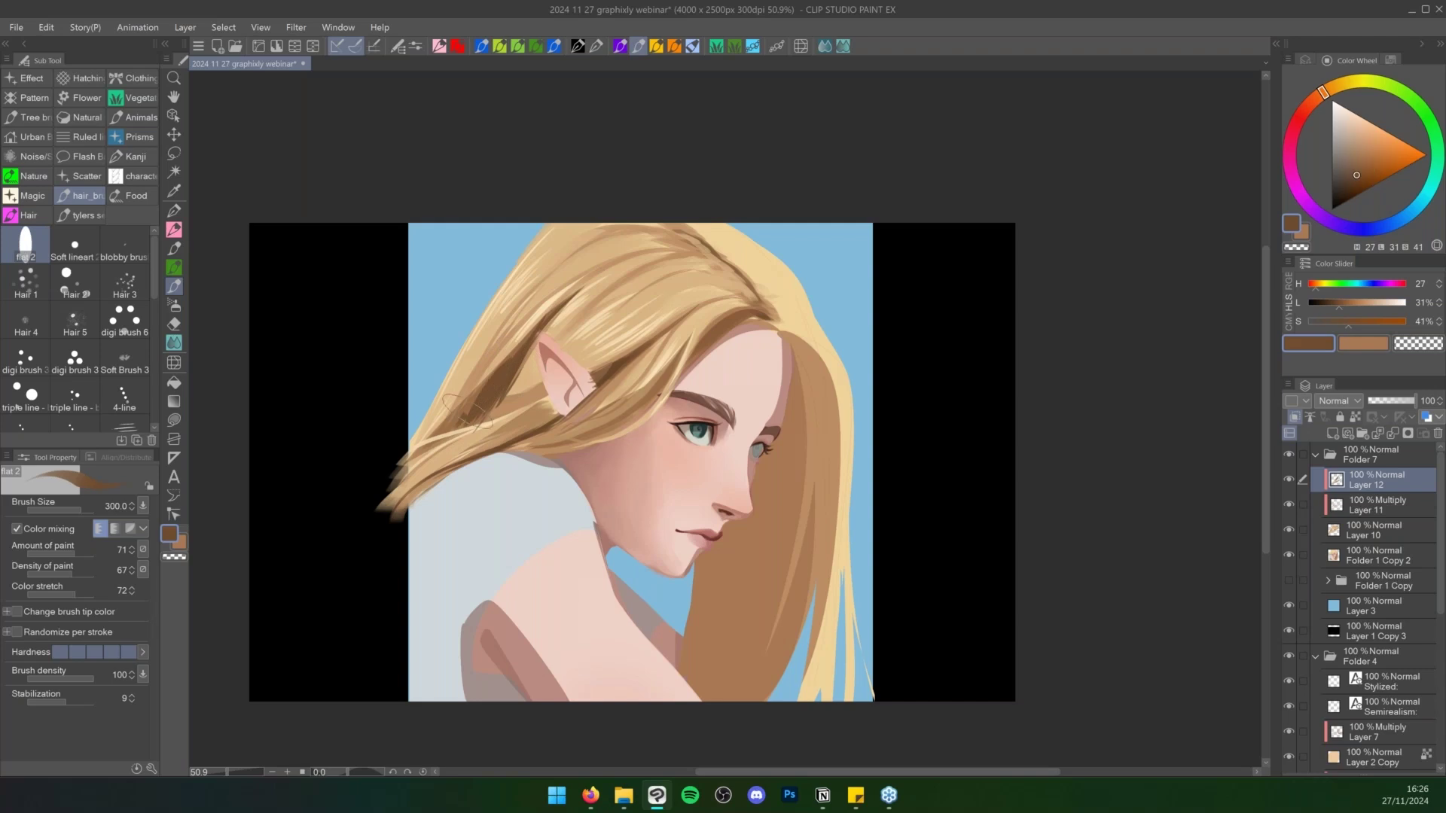
{"action": "mouse_move", "coordinate": [526, 339]}
{"action": "left_mouse_down"}
{"action": "mouse_move", "coordinate": [465, 425]}
{"action": "mouse_move", "coordinate": [497, 393]}
{"action": "left_mouse_up"}
{"action": "left_click_drag", "start_coordinate": [688, 238], "coordinate": [751, 303]}
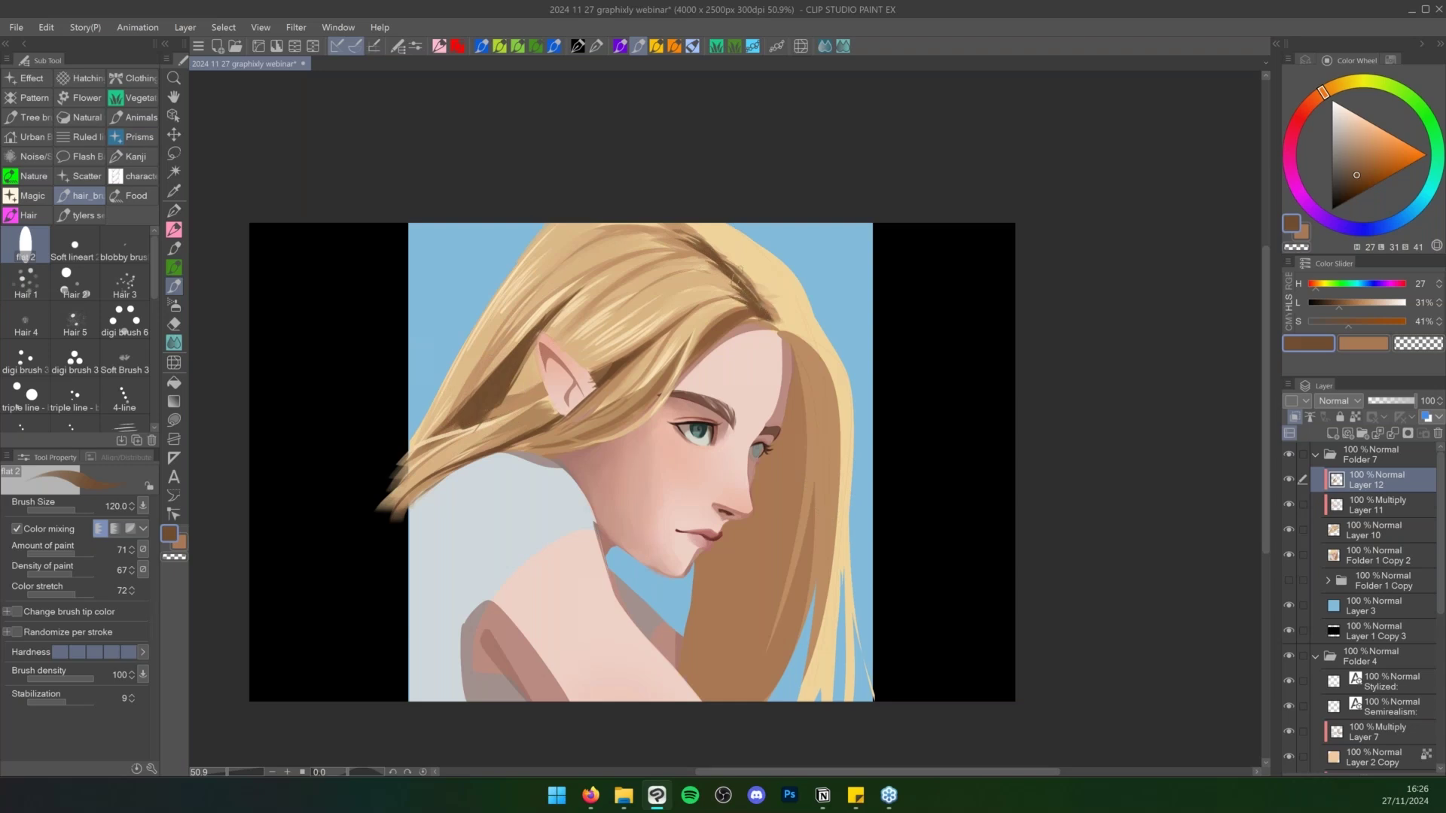
{"action": "left_click_drag", "start_coordinate": [716, 253], "coordinate": [682, 225]}
{"action": "key", "text": "bracketleft"}
Add a clipped Screen layer above the strand layer and choose the Flat com Textura brush with golden blond (H 36, L 66%, S 69%)
{"action": "left_click", "coordinate": [1333, 434]}
{"action": "left_click", "coordinate": [1294, 416]}
{"action": "left_click", "coordinate": [537, 46]}
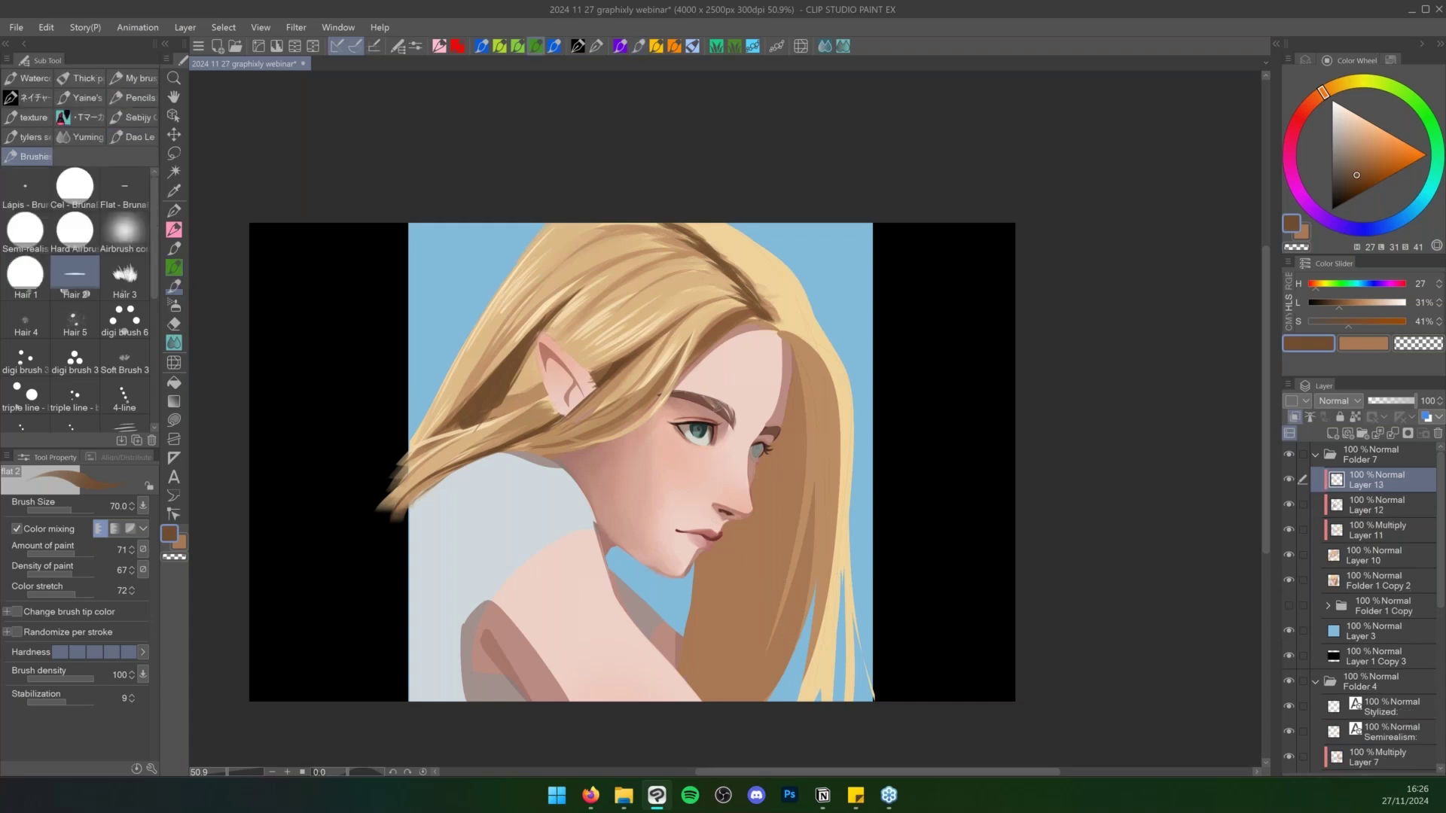
{"action": "left_click", "coordinate": [602, 316], "text": "alt"}
{"action": "left_click", "coordinate": [1338, 401]}
{"action": "left_click", "coordinate": [1355, 123]}
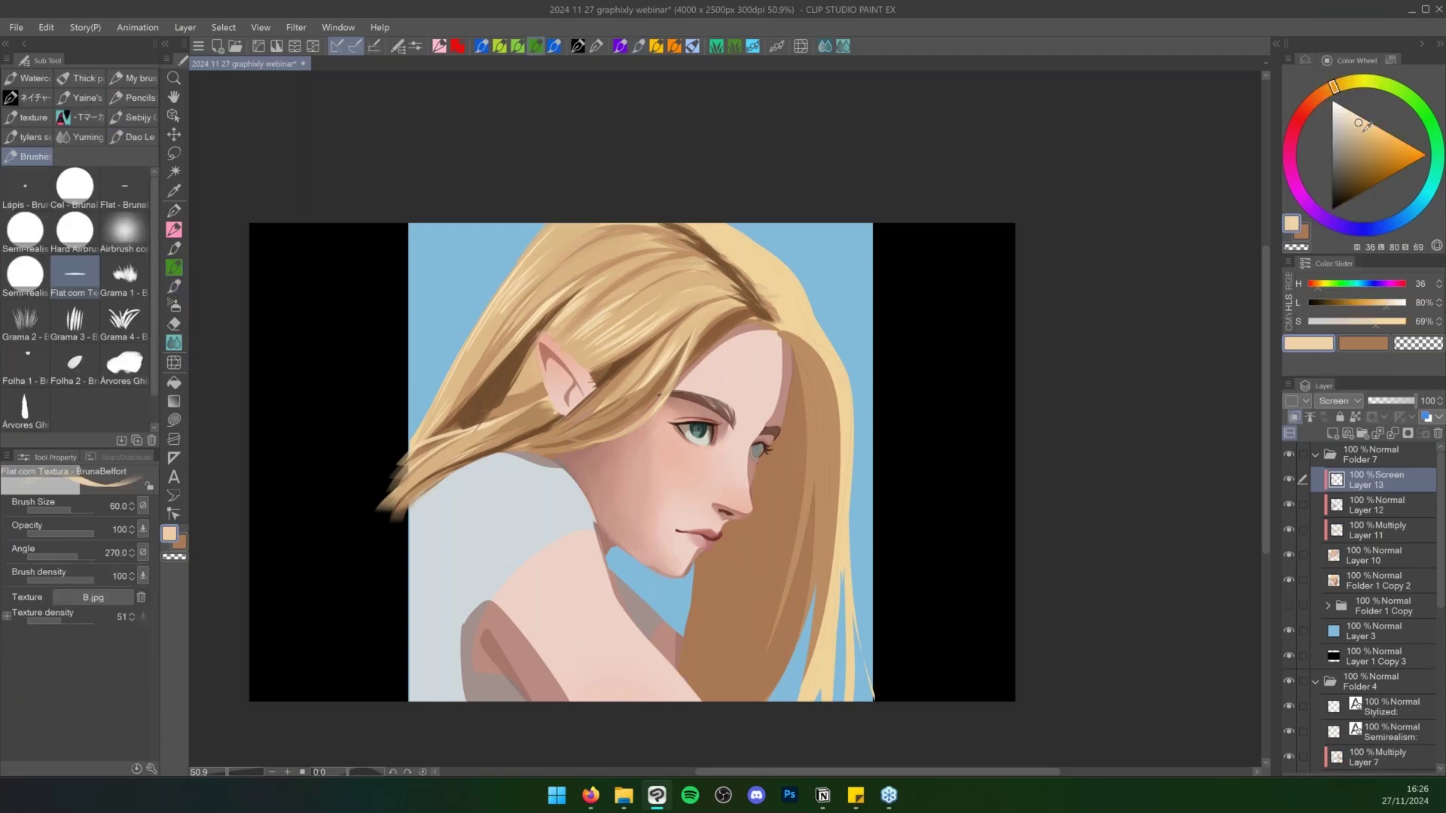
{"action": "left_click", "coordinate": [1377, 138]}
Brush broad golden highlights over the hair above the ear and beside the forehead at size 300
{"action": "key", "text": "bracketright"}
{"action": "key", "text": "bracketright"}
{"action": "key", "text": "bracketright"}
{"action": "key", "text": "bracketright"}
{"action": "key", "text": "bracketright"}
{"action": "key", "text": "bracketright"}
{"action": "key", "text": "bracketright"}
{"action": "key", "text": "bracketright"}
{"action": "key", "text": "bracketright"}
{"action": "left_click_drag", "start_coordinate": [549, 302], "coordinate": [488, 339]}
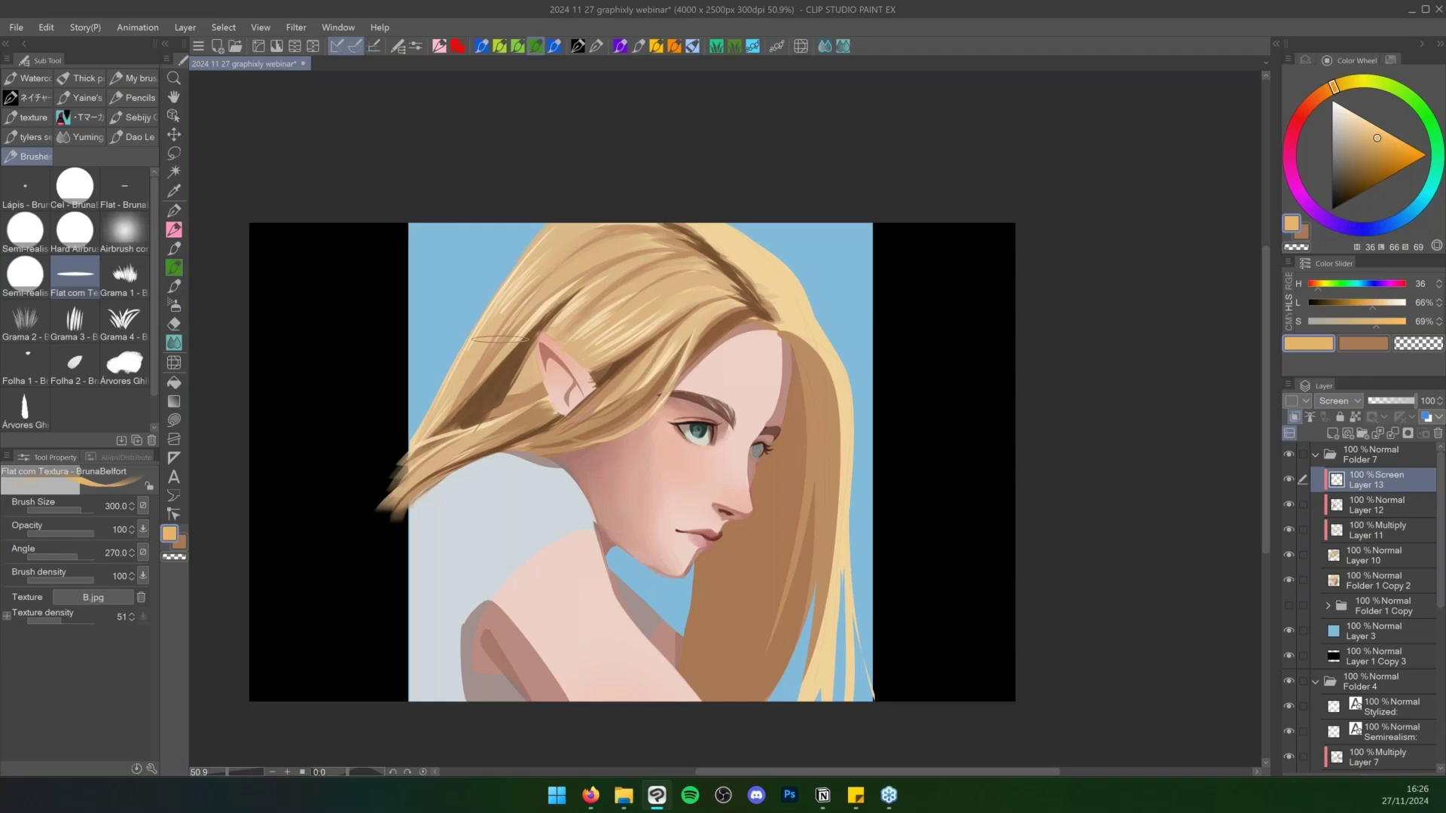
{"action": "left_click_drag", "start_coordinate": [559, 260], "coordinate": [455, 391]}
{"action": "mouse_move", "coordinate": [576, 275]}
{"action": "left_mouse_down"}
{"action": "mouse_move", "coordinate": [528, 342]}
{"action": "mouse_move", "coordinate": [549, 336]}
{"action": "left_mouse_up"}
{"action": "left_click_drag", "start_coordinate": [657, 279], "coordinate": [554, 337]}
{"action": "mouse_move", "coordinate": [650, 306]}
{"action": "left_mouse_down"}
{"action": "mouse_move", "coordinate": [595, 355]}
{"action": "mouse_move", "coordinate": [643, 379]}
{"action": "mouse_move", "coordinate": [631, 405]}
{"action": "left_mouse_up"}
{"action": "left_click_drag", "start_coordinate": [681, 339], "coordinate": [632, 397]}
Add narrower golden highlights at the back of the hair and toward its tips with a smaller brush
{"action": "key", "text": "bracketleft"}
{"action": "key", "text": "bracketleft"}
{"action": "key", "text": "bracketleft"}
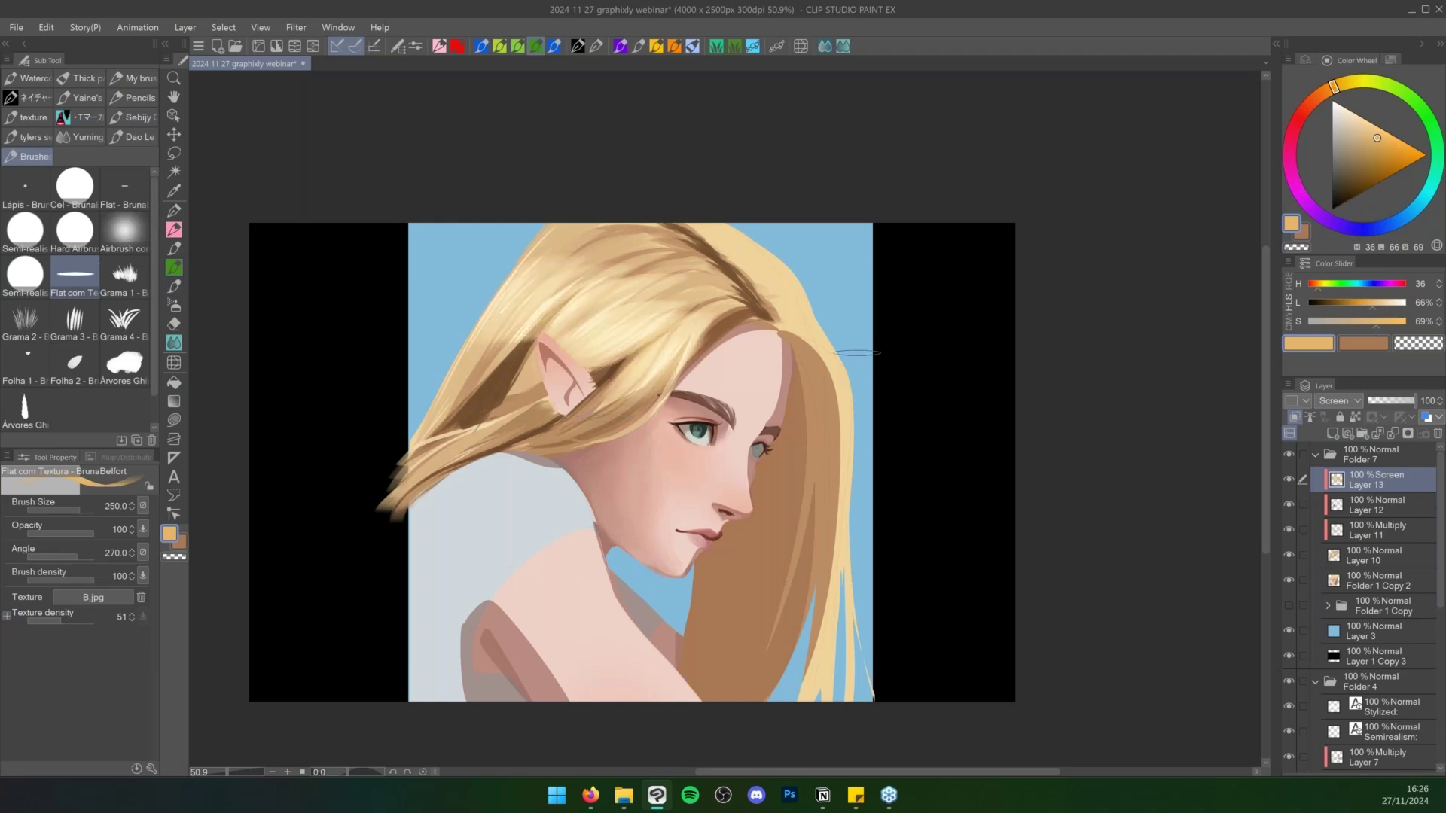
{"action": "left_click_drag", "start_coordinate": [525, 280], "coordinate": [577, 227]}
{"action": "left_click_drag", "start_coordinate": [503, 329], "coordinate": [451, 392]}
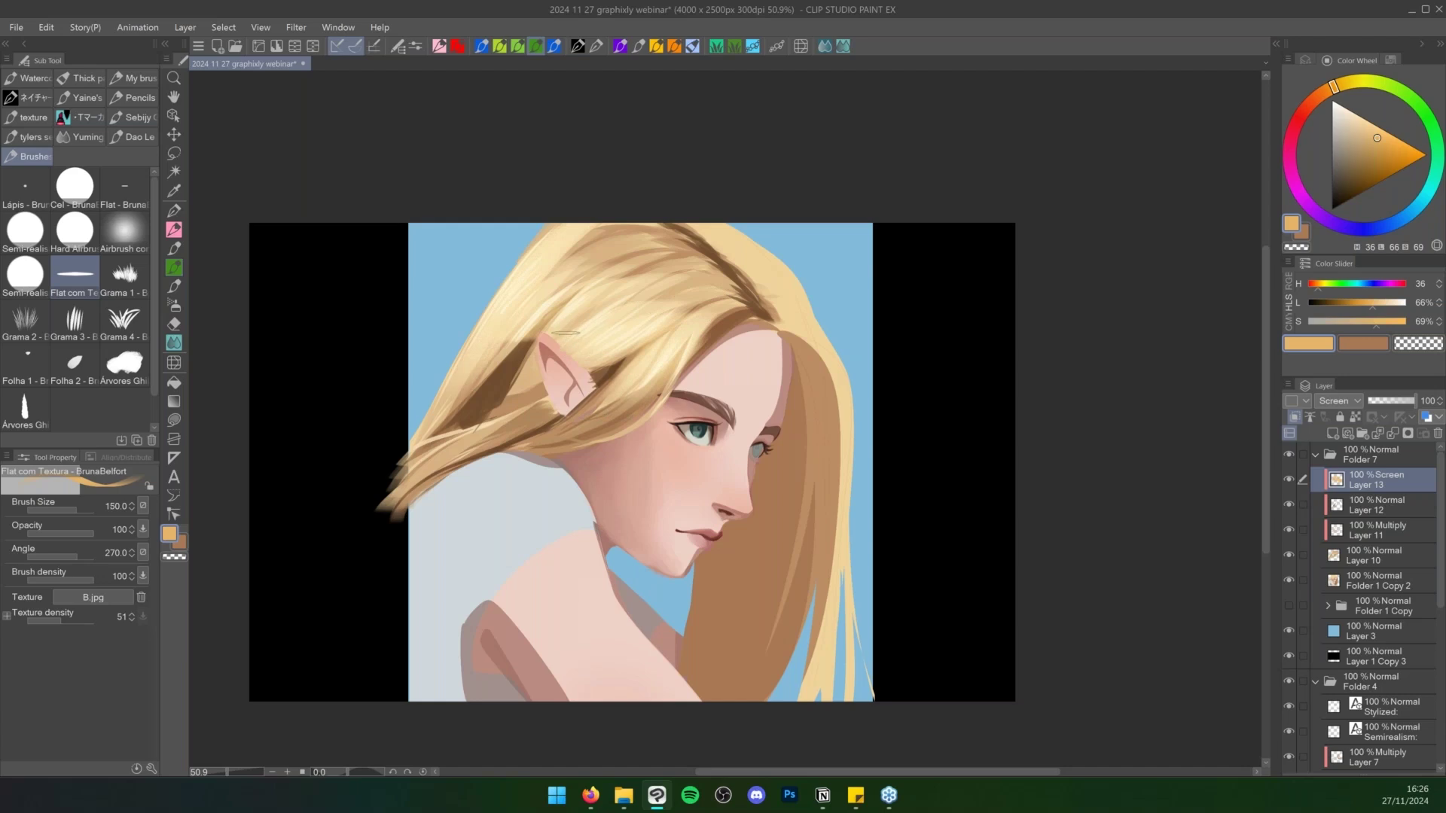
{"action": "key", "text": "bracketleft"}
{"action": "key", "text": "bracketleft"}
{"action": "left_click_drag", "start_coordinate": [533, 357], "coordinate": [401, 492]}
{"action": "left_click_drag", "start_coordinate": [486, 445], "coordinate": [426, 481]}
{"action": "left_click_drag", "start_coordinate": [493, 443], "coordinate": [433, 470]}
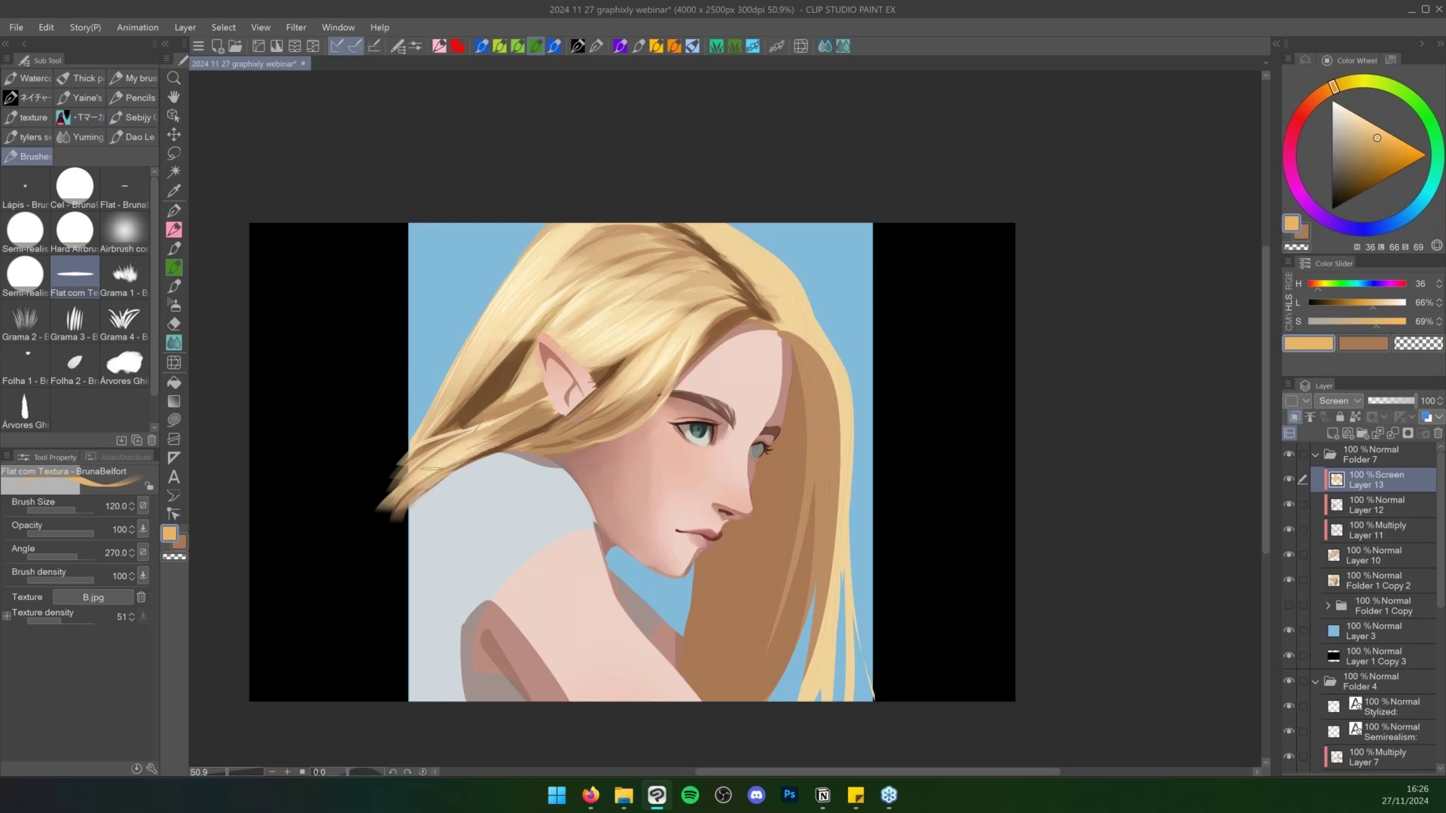
Brush further golden highlights across the crown at size 200 and brighten the dark strands behind the ear
{"action": "key", "text": "bracketright"}
{"action": "key", "text": "bracketright"}
{"action": "key", "text": "bracketright"}
{"action": "left_click_drag", "start_coordinate": [680, 264], "coordinate": [601, 306]}
{"action": "left_click_drag", "start_coordinate": [610, 256], "coordinate": [548, 289]}
{"action": "left_click_drag", "start_coordinate": [652, 240], "coordinate": [518, 257]}
{"action": "left_click_drag", "start_coordinate": [522, 339], "coordinate": [467, 388]}
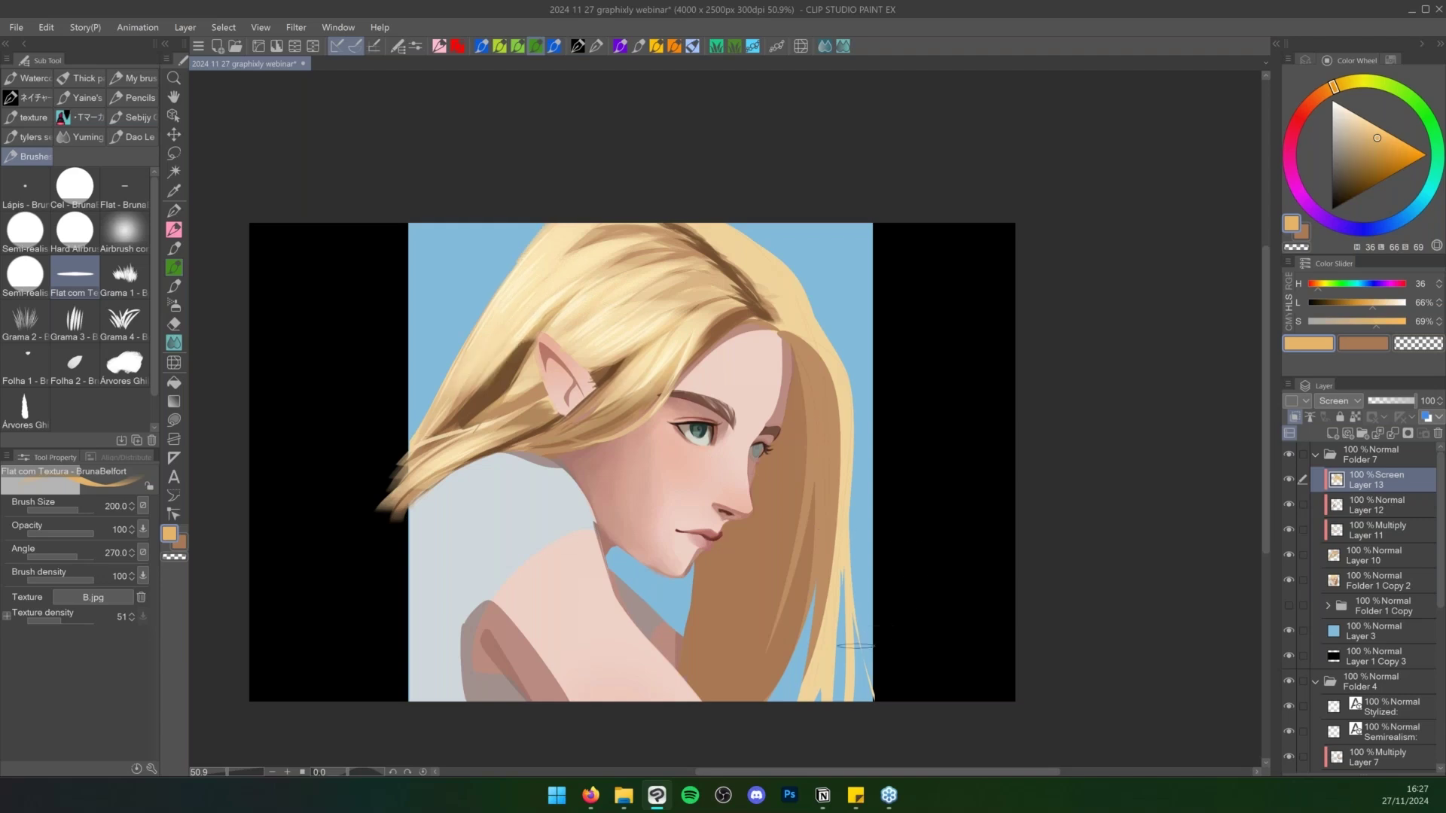
{"action": "key", "text": "bracketleft"}
{"action": "key", "text": "bracketleft"}
{"action": "key", "text": "bracketleft"}
{"action": "key", "text": "bracketleft"}
{"action": "key", "text": "bracketleft"}
{"action": "key", "text": "bracketright"}
{"action": "key", "text": "bracketright"}
{"action": "key", "text": "bracketright"}
{"action": "key", "text": "bracketright"}
{"action": "mouse_move", "coordinate": [530, 333]}
{"action": "left_mouse_down"}
{"action": "mouse_move", "coordinate": [431, 441]}
{"action": "mouse_move", "coordinate": [485, 382]}
{"action": "left_mouse_up"}
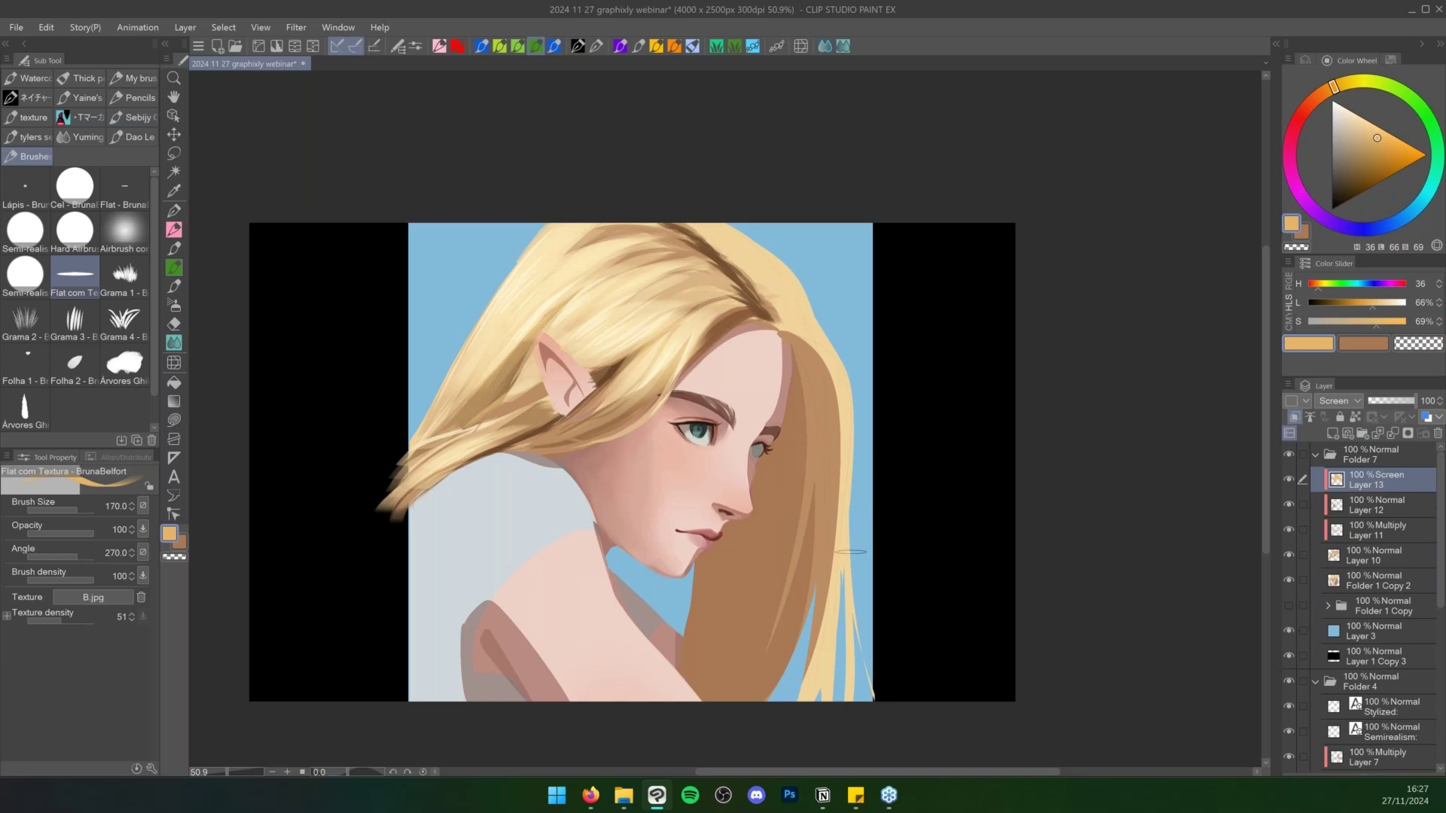
Reduce the brush to size 17, sample the iris's grey-teal (H 171, L 49%, S 14%), and add a new layer above the Screen layer
{"action": "key", "text": "ctrl+space"}
{"action": "left_click_drag", "start_coordinate": [693, 419], "coordinate": [798, 520]}
{"action": "key", "text": "ctrl+space"}
{"action": "left_click_drag", "start_coordinate": [646, 390], "coordinate": [697, 462]}
{"action": "key", "text": "q"}
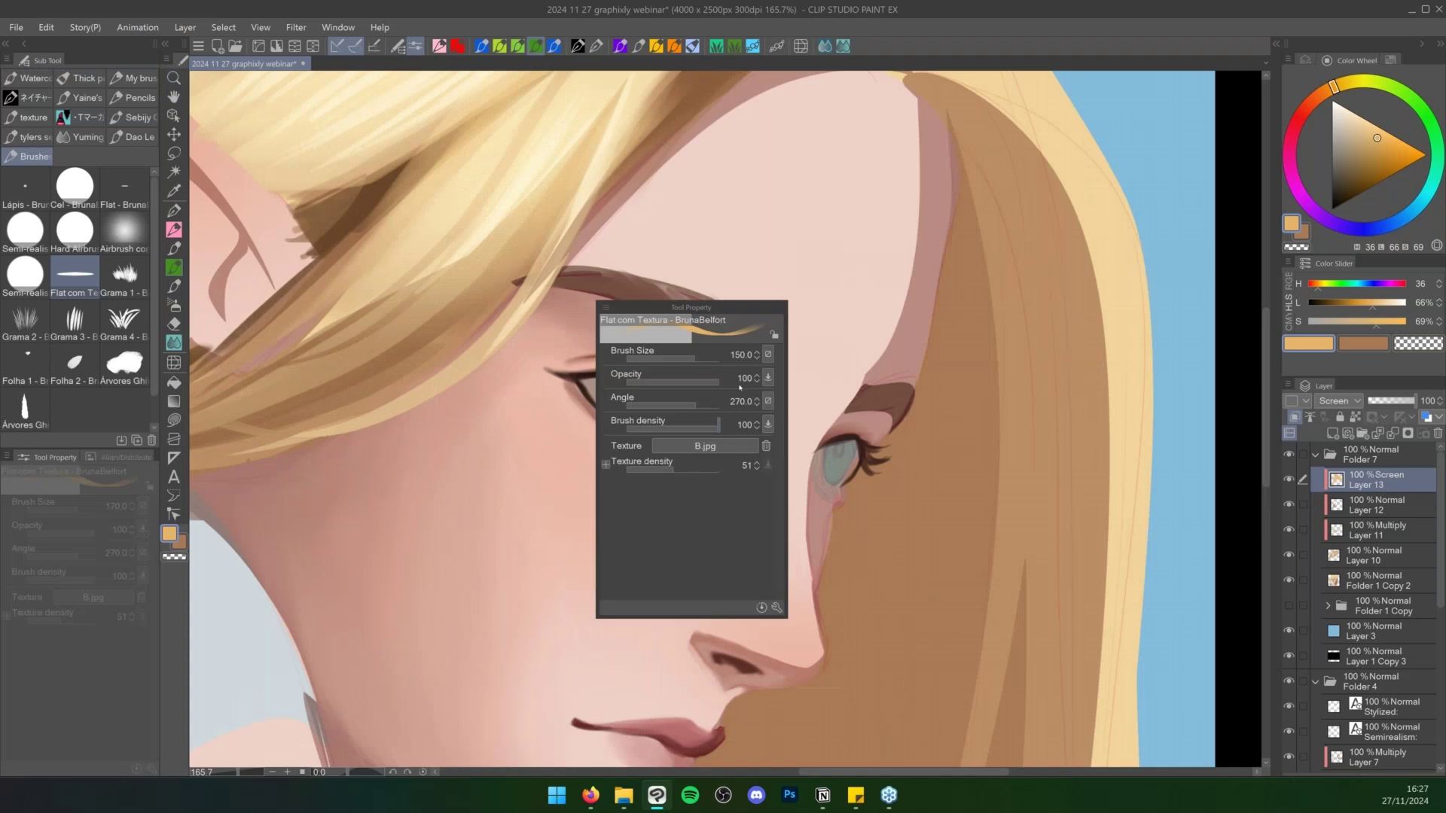
{"action": "key", "text": "q"}
{"action": "key", "text": "bracketleft"}
{"action": "key", "text": "bracketleft"}
{"action": "key", "text": "bracketleft"}
{"action": "key", "text": "bracketleft"}
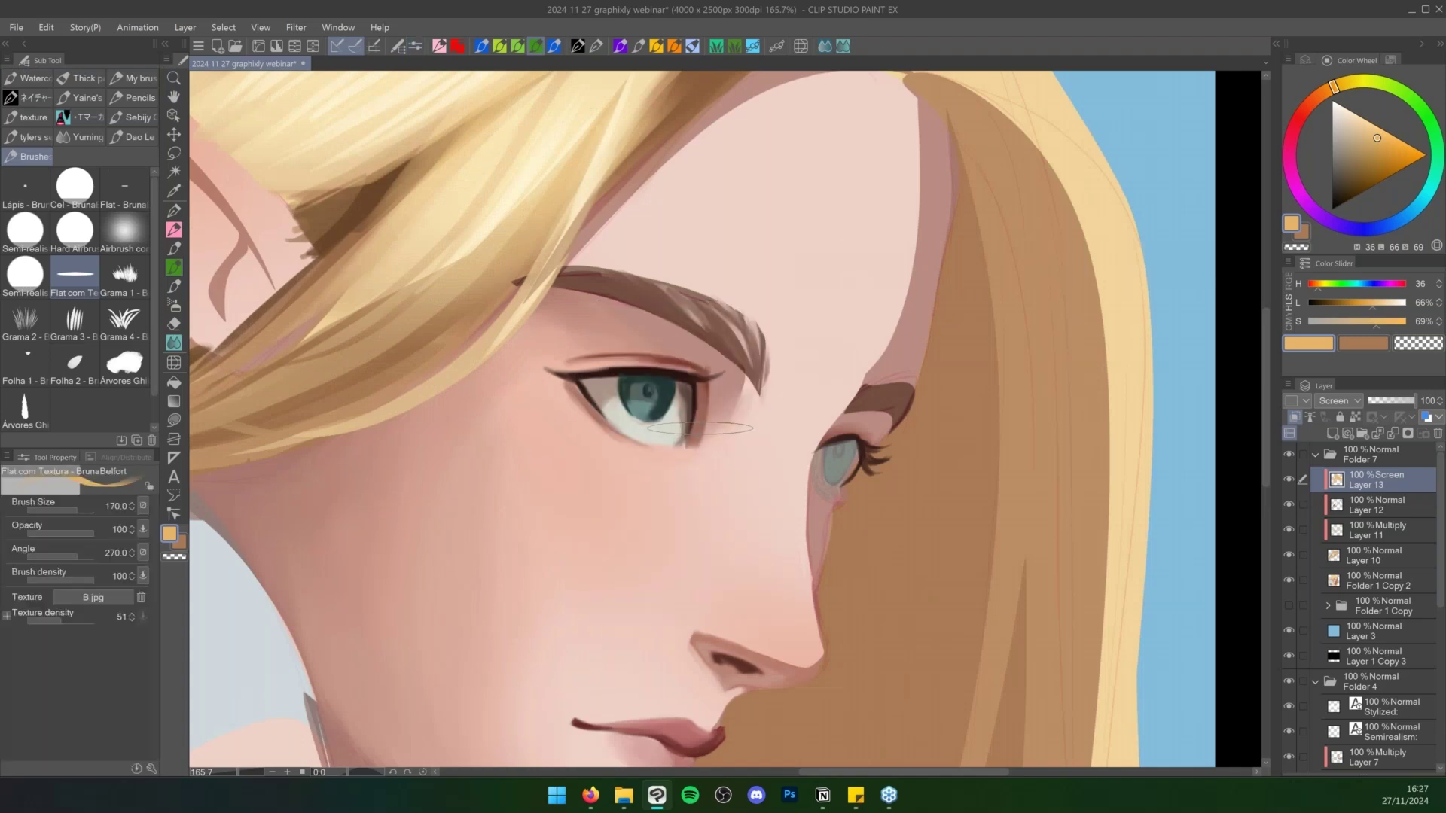
{"action": "key", "text": "bracketleft"}
{"action": "key", "text": "bracketleft"}
{"action": "key", "text": "bracketleft"}
{"action": "key", "text": "bracketleft"}
{"action": "key", "text": "bracketleft"}
{"action": "key", "text": "bracketleft"}
{"action": "key", "text": "bracketleft"}
{"action": "left_click", "coordinate": [647, 404], "text": "alt"}
{"action": "key", "text": "ctrl+shift+n"}
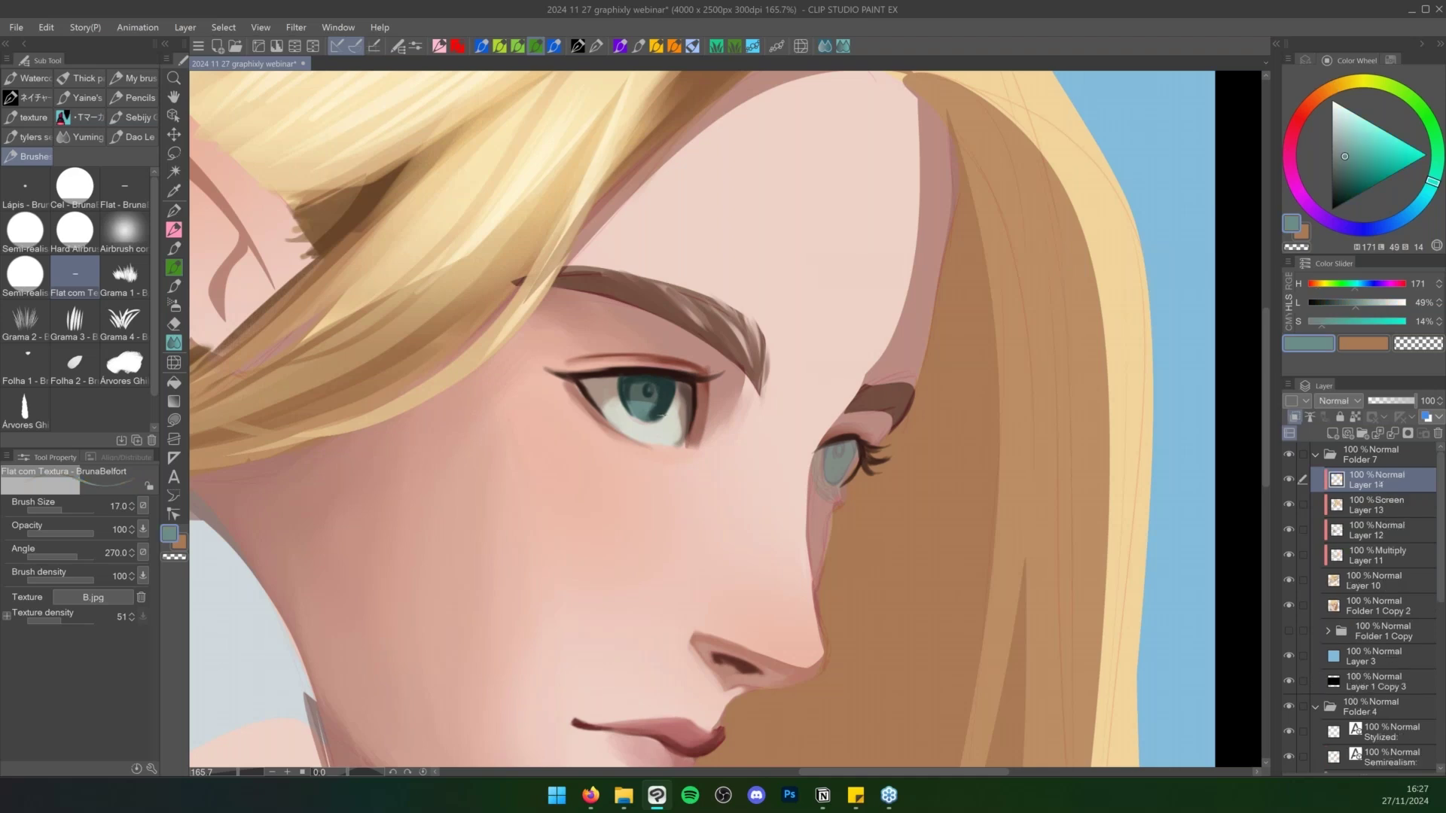
Unclip the new layer and undo the test stroke over the near eye made with the Semi-realismo com Textura brush at size 150
{"action": "left_click_drag", "start_coordinate": [631, 396], "coordinate": [637, 409]}
{"action": "left_click", "coordinate": [674, 46]}
{"action": "left_click", "coordinate": [1398, 484]}
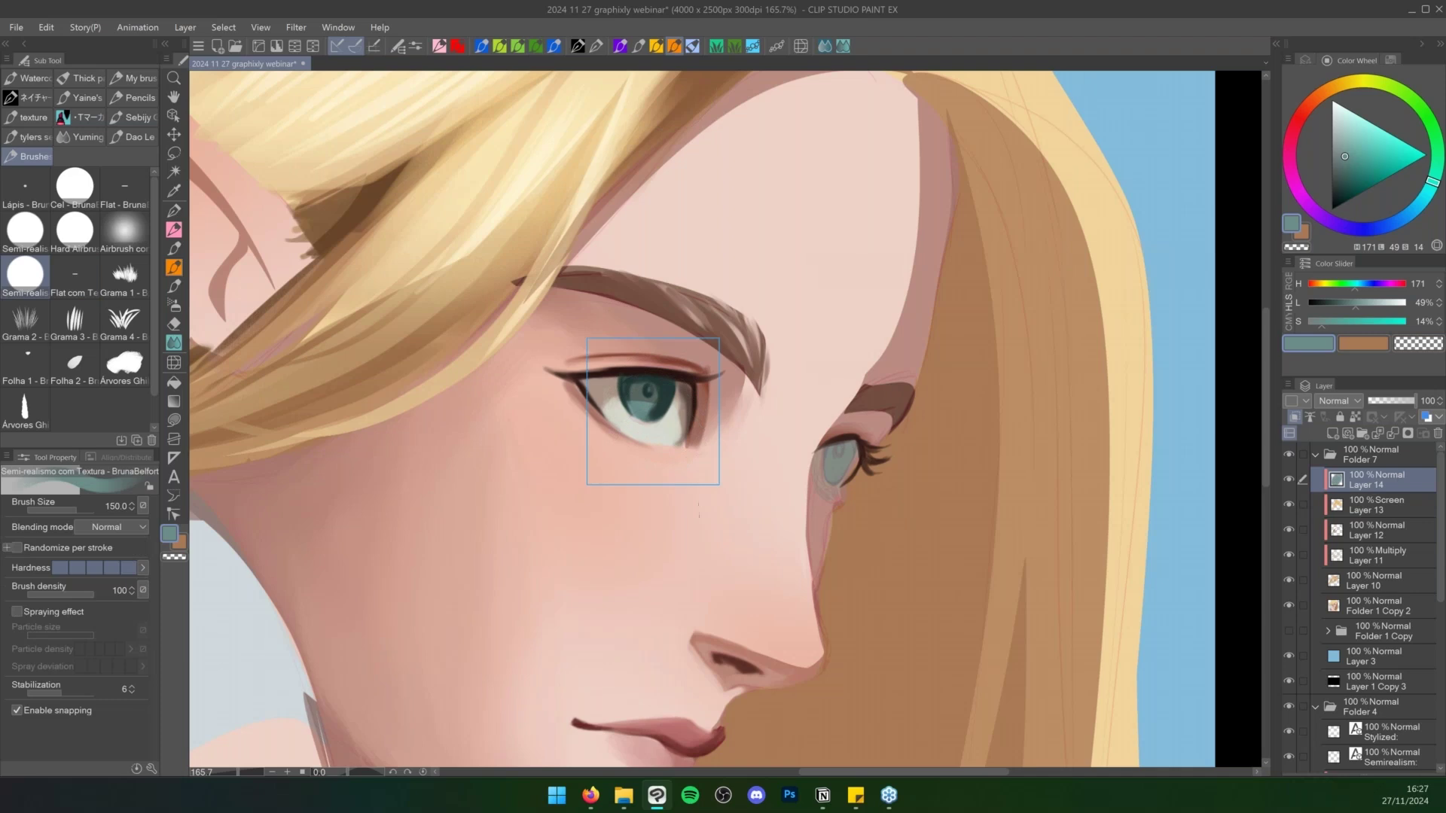
{"action": "key", "text": "ctrl+alt+g"}
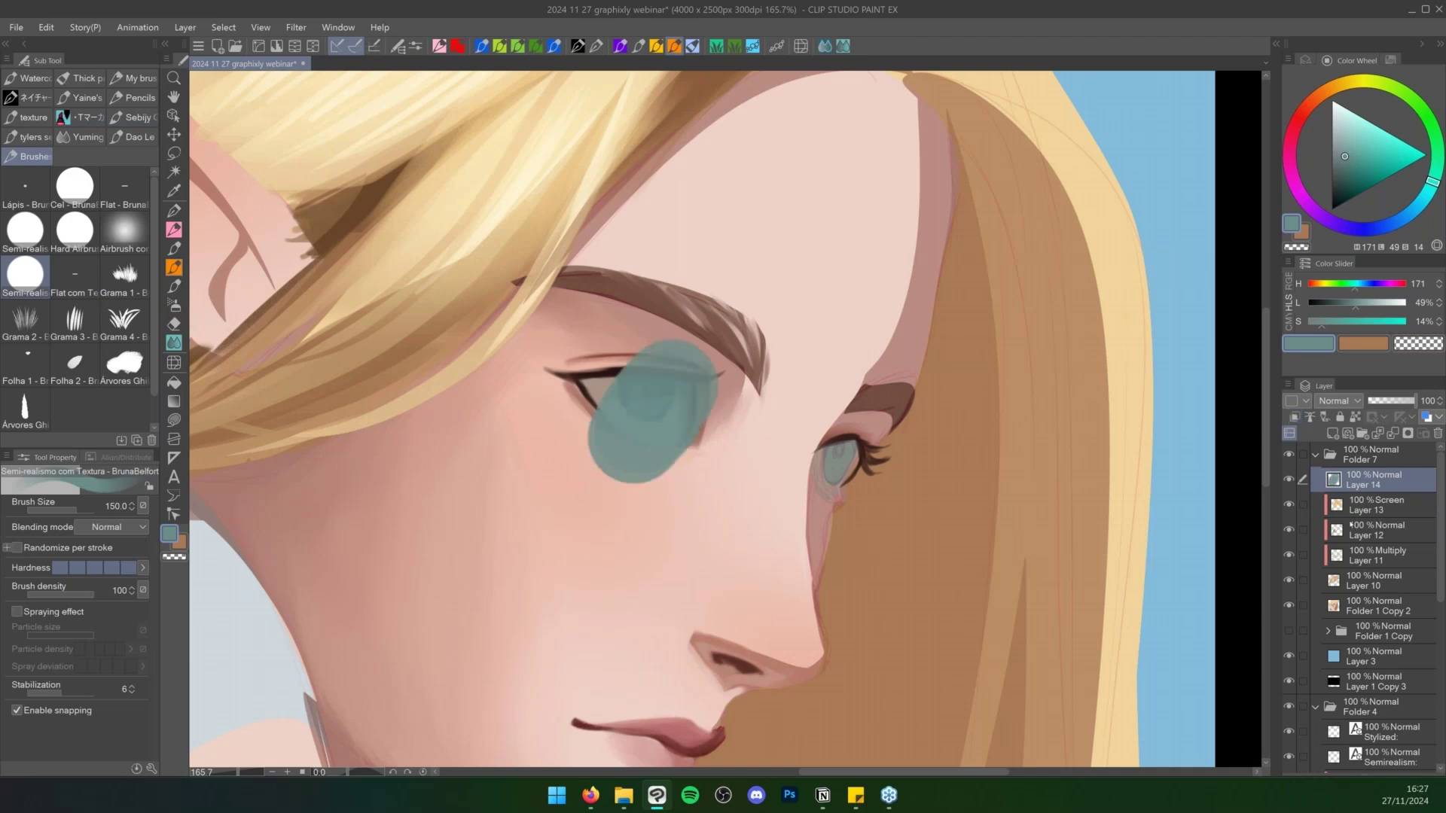
{"action": "key", "text": "ctrl+z"}
{"action": "key", "text": "bracketleft"}
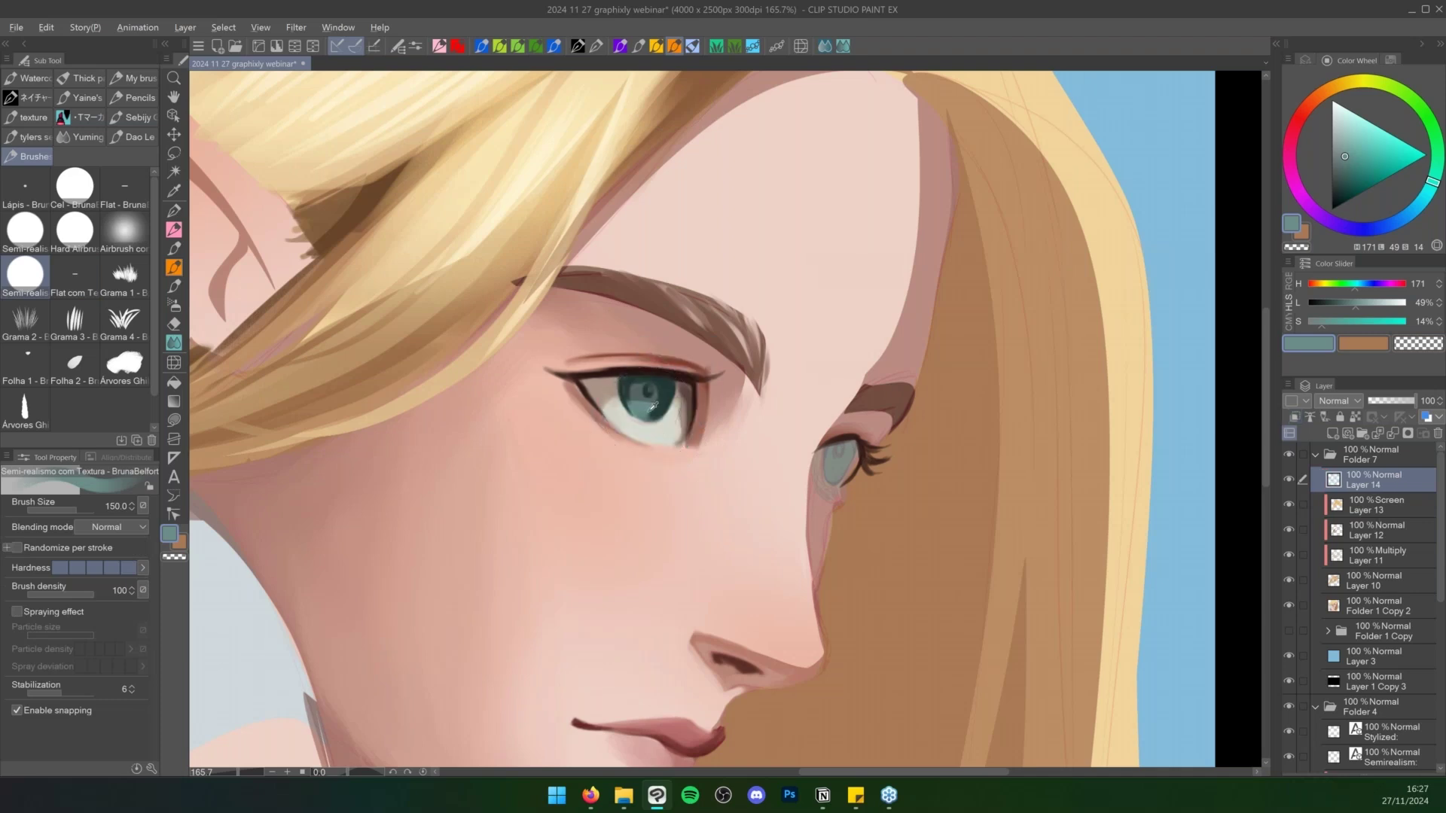
Paint the near eye's iris in muted teal with the Flat com Textura brush, adding dark brown accents below the upper lid
{"action": "left_click", "coordinate": [75, 275]}
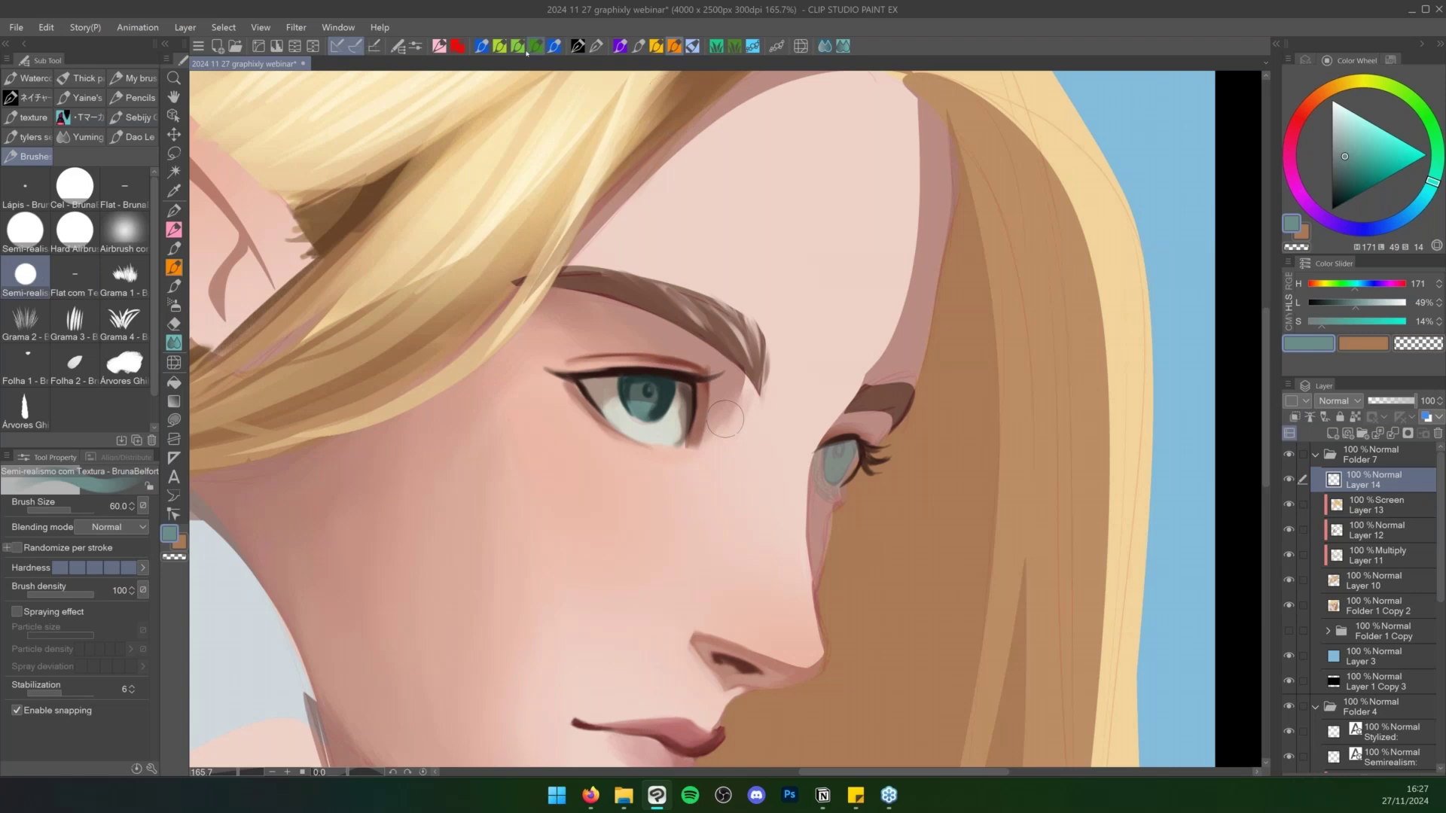
{"action": "mouse_move", "coordinate": [661, 400]}
{"action": "left_mouse_down"}
{"action": "mouse_move", "coordinate": [653, 415]}
{"action": "mouse_move", "coordinate": [663, 388]}
{"action": "left_mouse_up"}
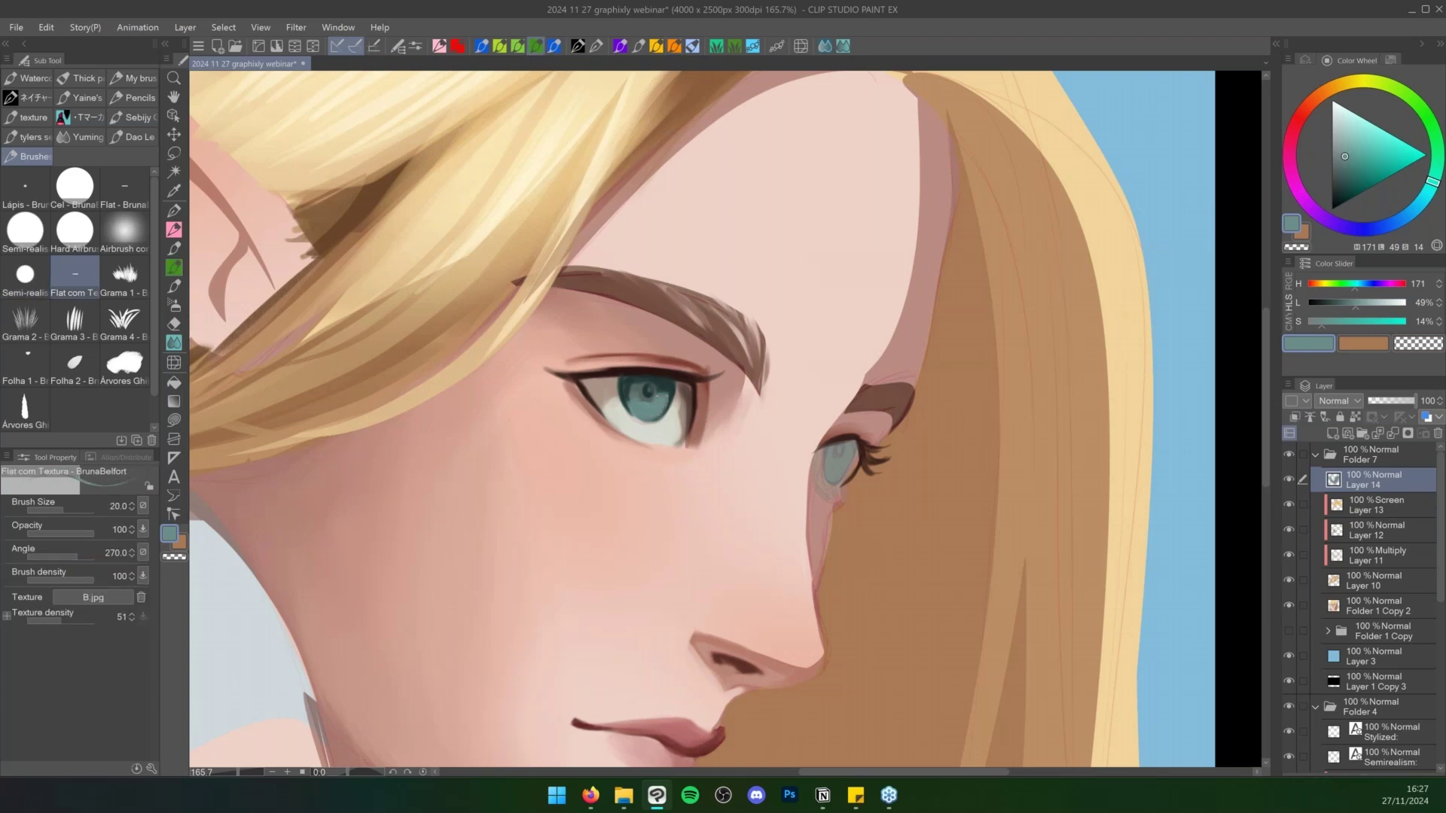
{"action": "left_click", "coordinate": [659, 367], "text": "alt"}
{"action": "left_click", "coordinate": [659, 367], "text": "alt"}
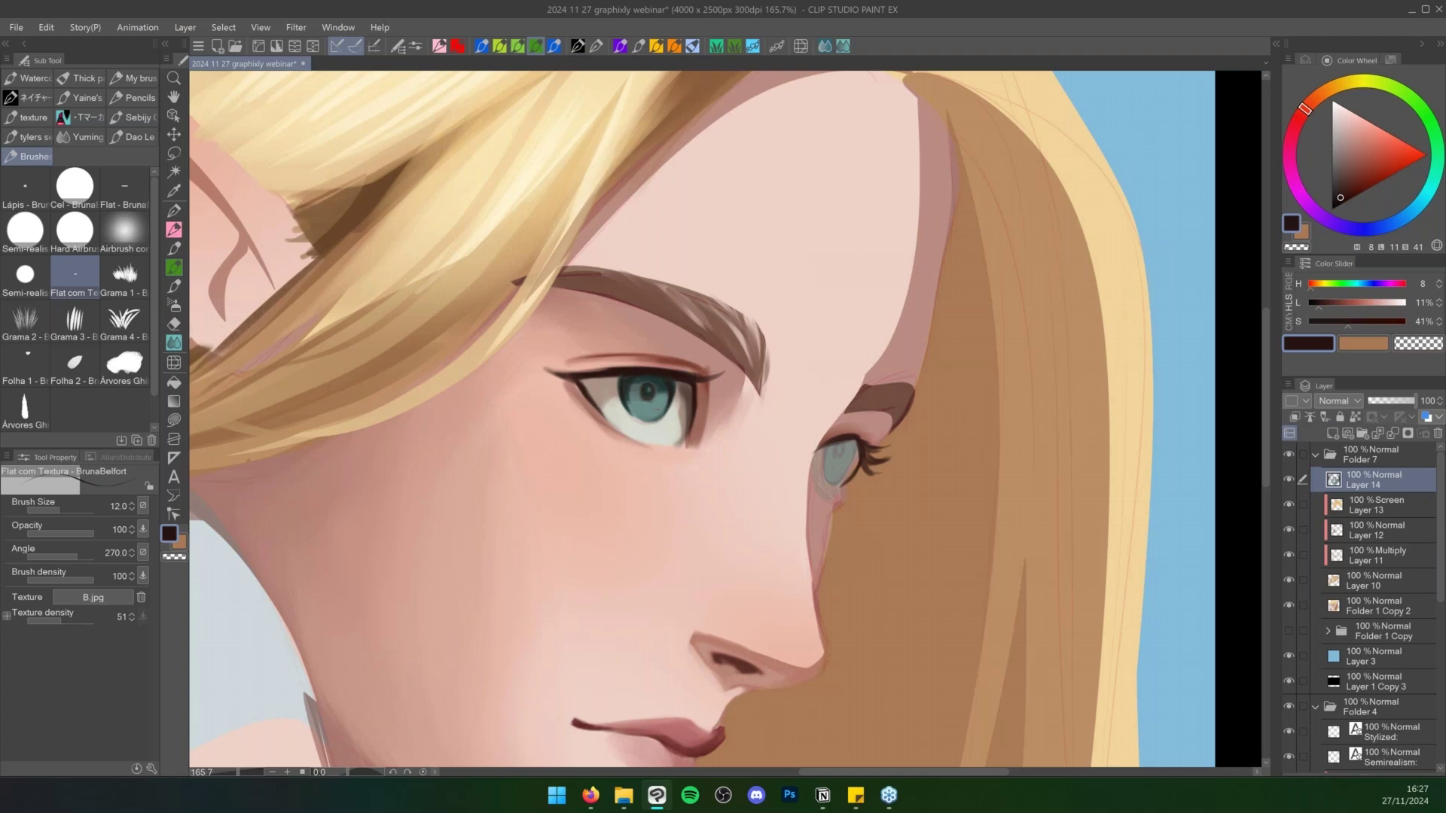
Shade the rim and lower part of the near iris with sampled dark and mid teal at brush size 17
{"action": "left_click", "coordinate": [649, 372], "text": "alt"}
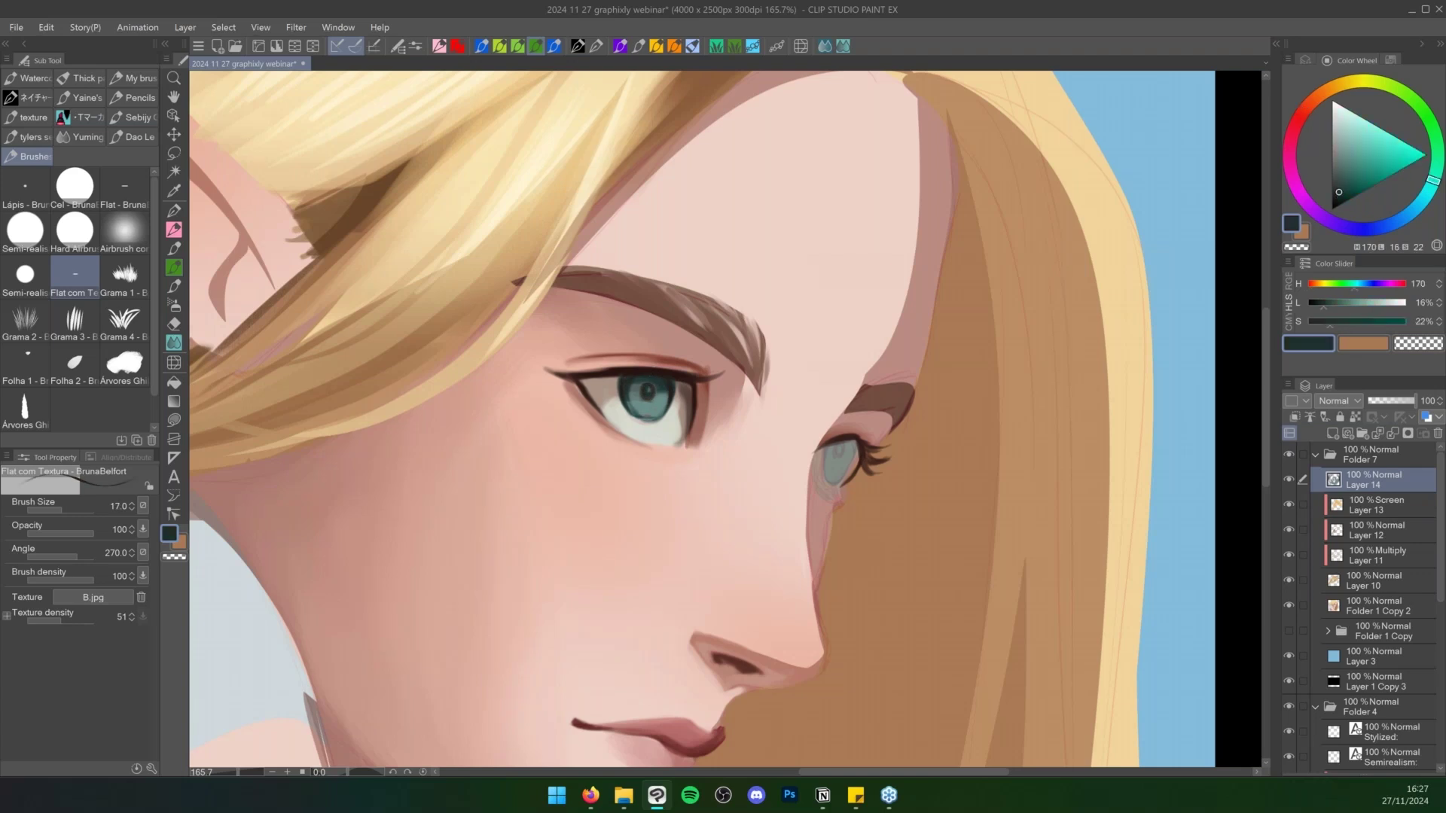
{"action": "mouse_move", "coordinate": [652, 417]}
{"action": "left_mouse_down"}
{"action": "mouse_move", "coordinate": [666, 410]}
{"action": "mouse_move", "coordinate": [638, 418]}
{"action": "left_mouse_up"}
{"action": "left_click", "coordinate": [666, 404], "text": "alt"}
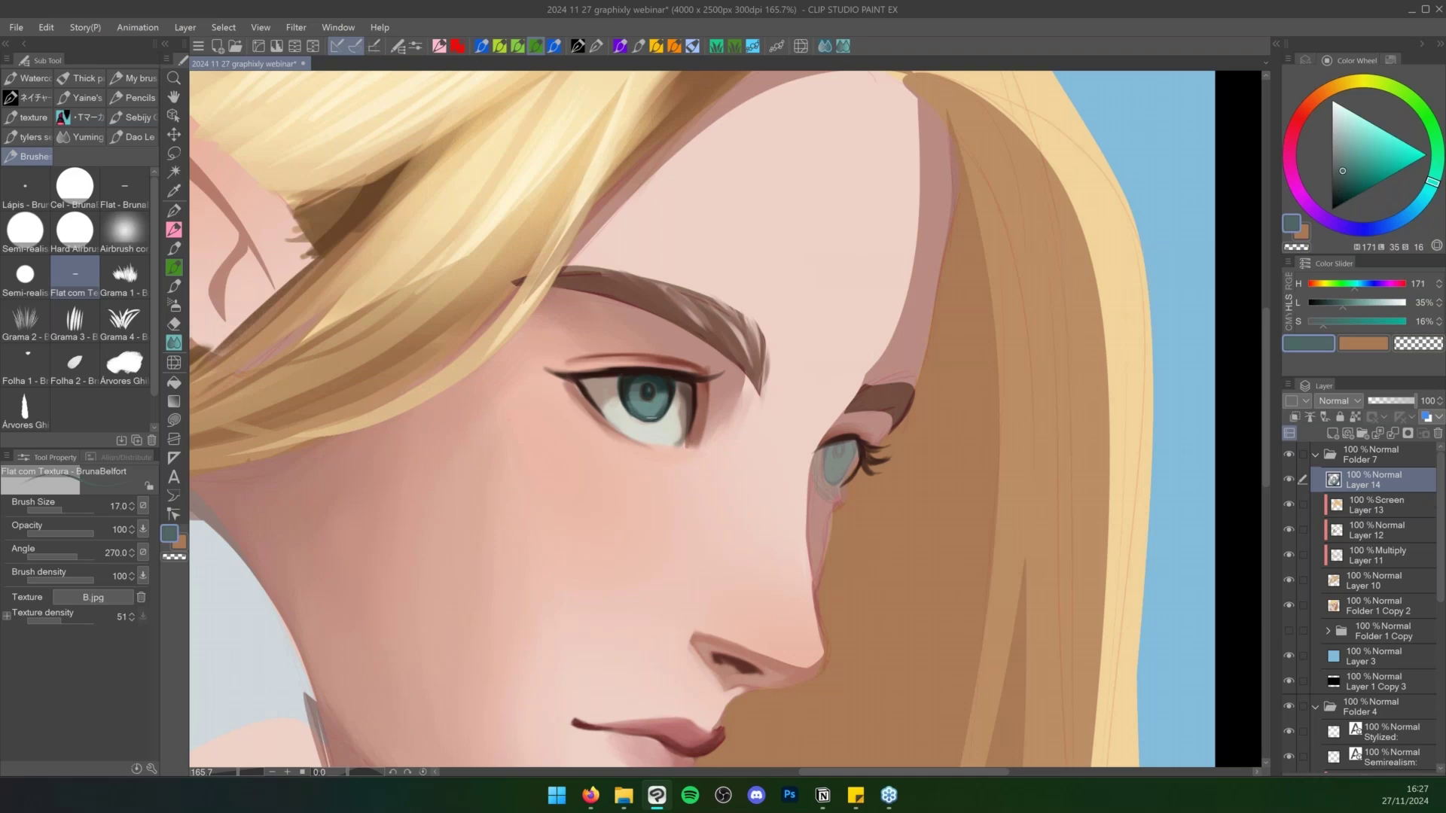
{"action": "left_click", "coordinate": [675, 393], "text": "alt"}
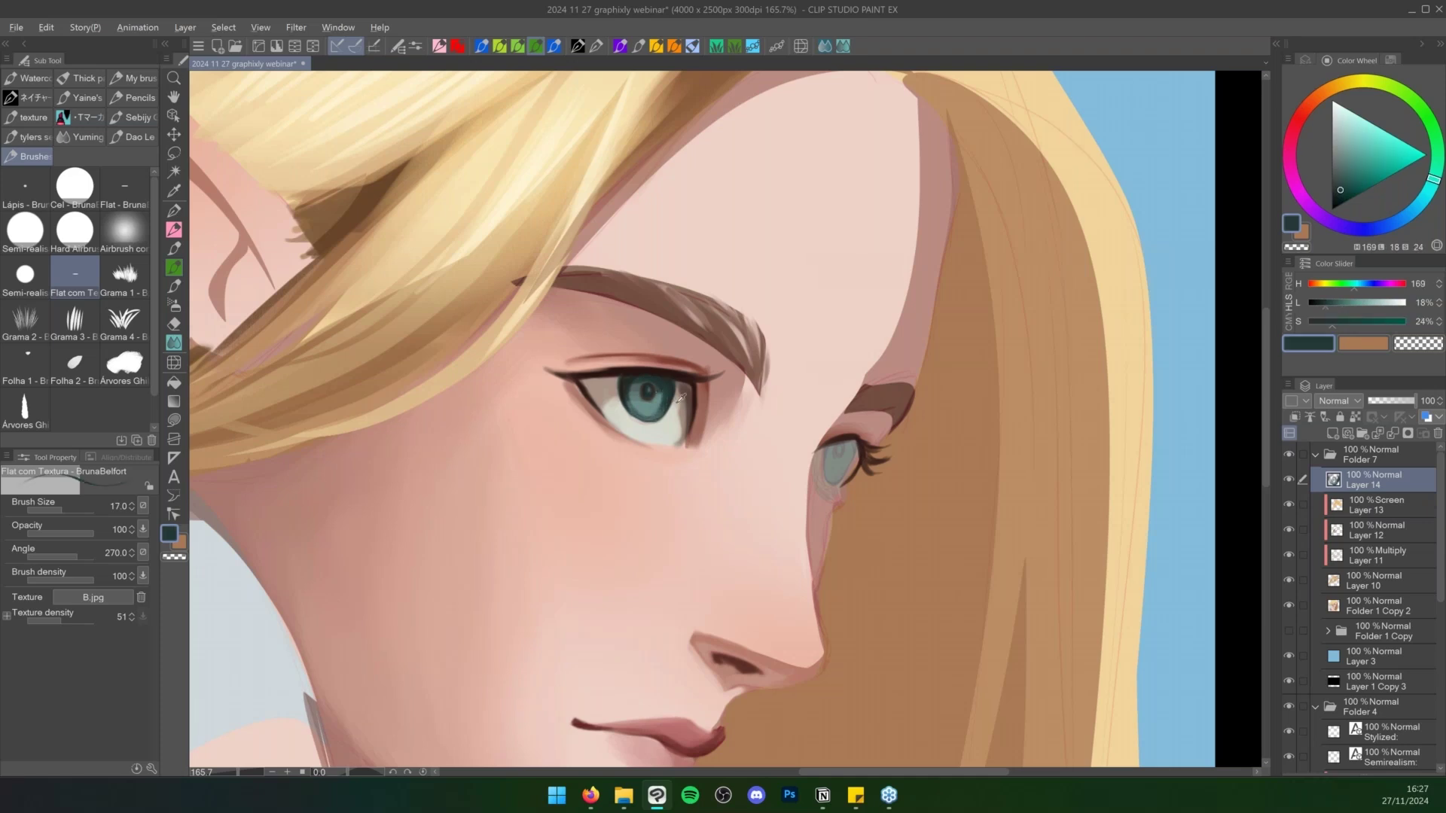
Repaint the white of the near eye around the iris using sampled warm grey and pale greenish grey
{"action": "left_click", "coordinate": [681, 396], "text": "alt"}
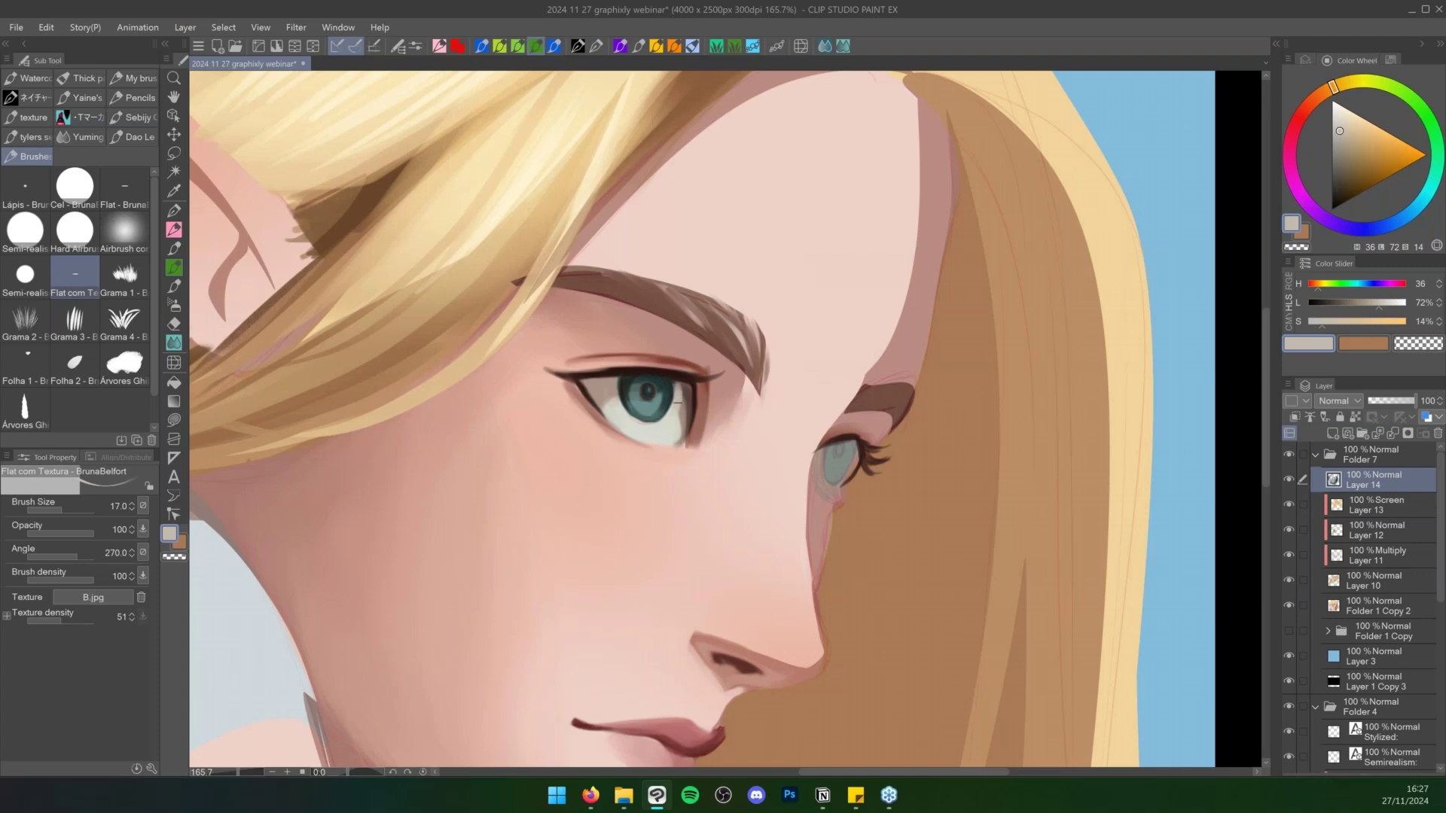
{"action": "left_click", "coordinate": [691, 393], "text": "alt"}
{"action": "left_click_drag", "start_coordinate": [689, 385], "coordinate": [692, 412]}
{"action": "left_click", "coordinate": [655, 426], "text": "alt"}
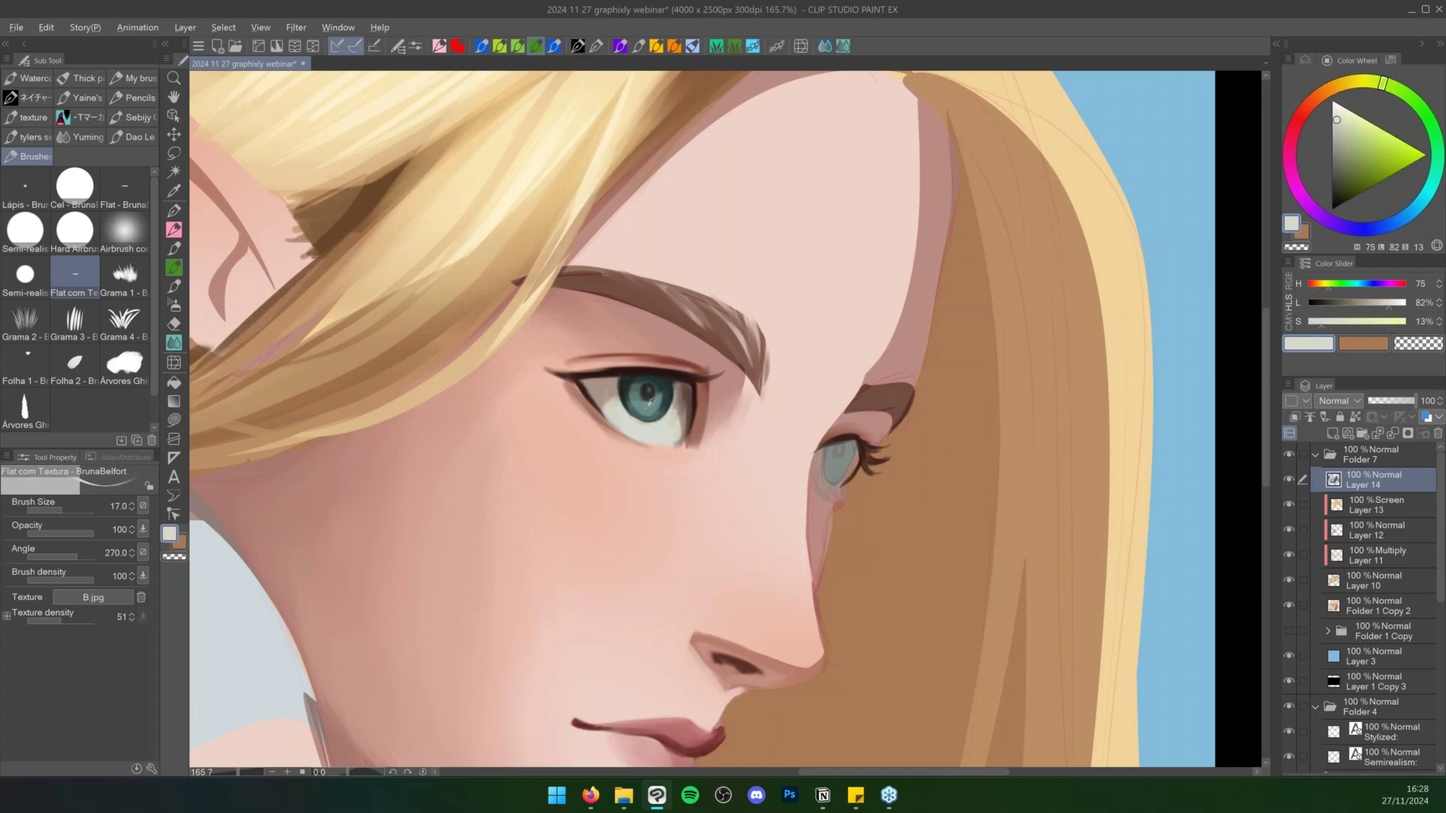
Glaze the upper part of the near iris with a more saturated dark teal (H 171, L 33, S 26)
{"action": "left_click", "coordinate": [649, 401], "text": "alt"}
{"action": "left_click", "coordinate": [1348, 173]}
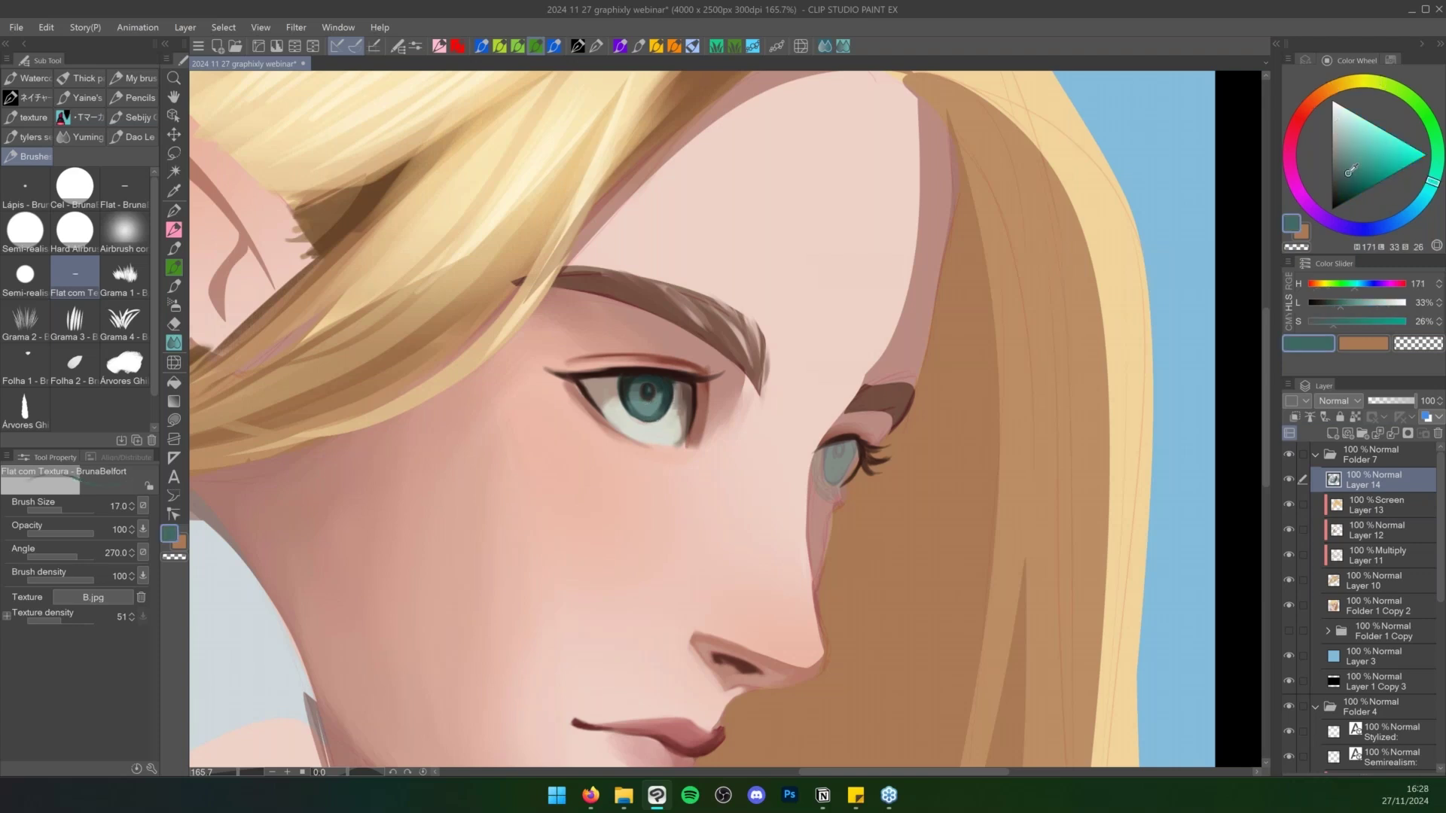
{"action": "left_click_drag", "start_coordinate": [640, 381], "coordinate": [689, 383]}
Add small light teal strokes (H 171, L 59, S 30) to the lower iris with a fine brush around size 8
{"action": "key", "text": "bracketleft"}
{"action": "key", "text": "bracketleft"}
{"action": "key", "text": "bracketleft"}
{"action": "key", "text": "bracketleft"}
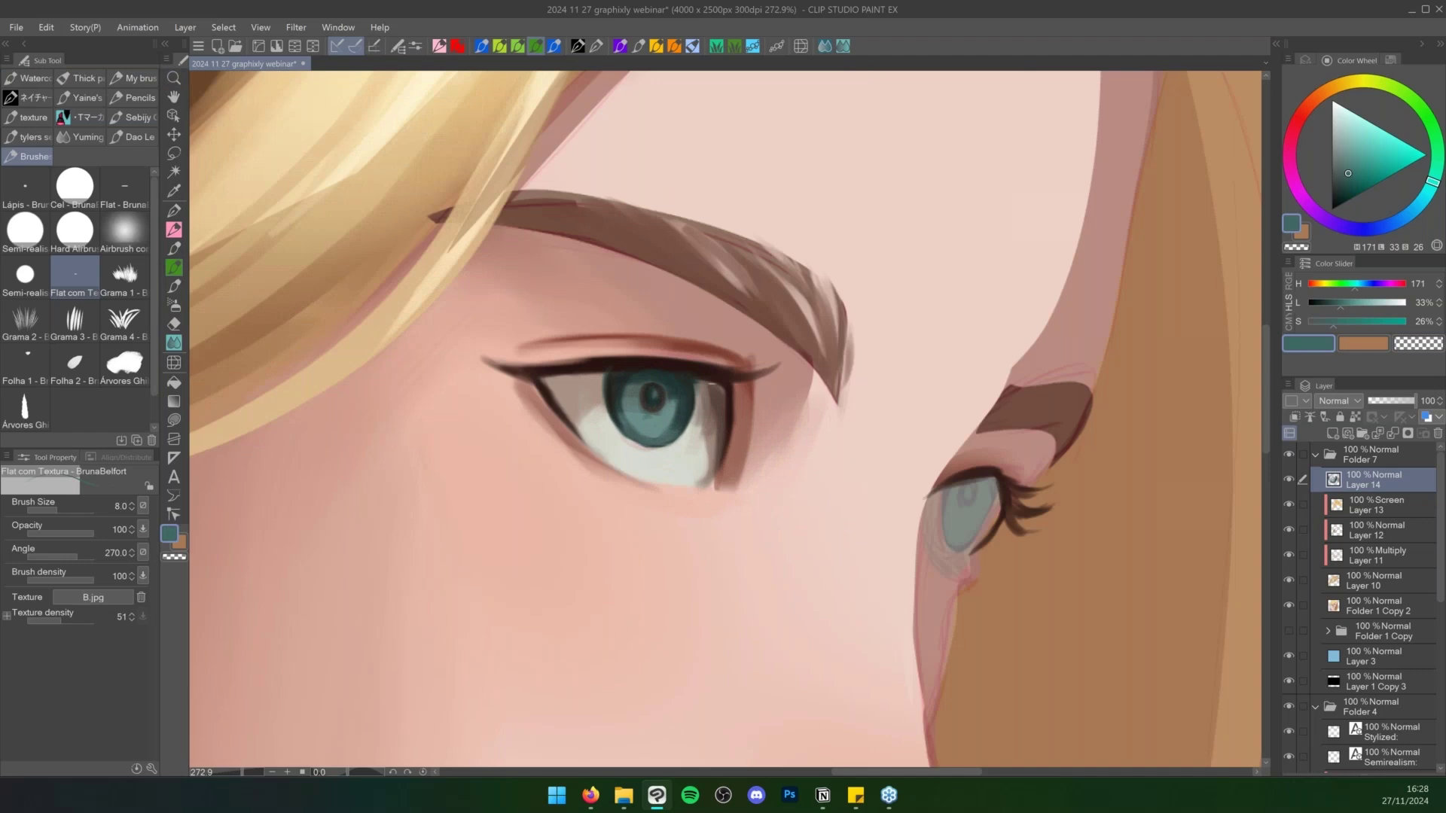
{"action": "left_click", "coordinate": [1356, 145]}
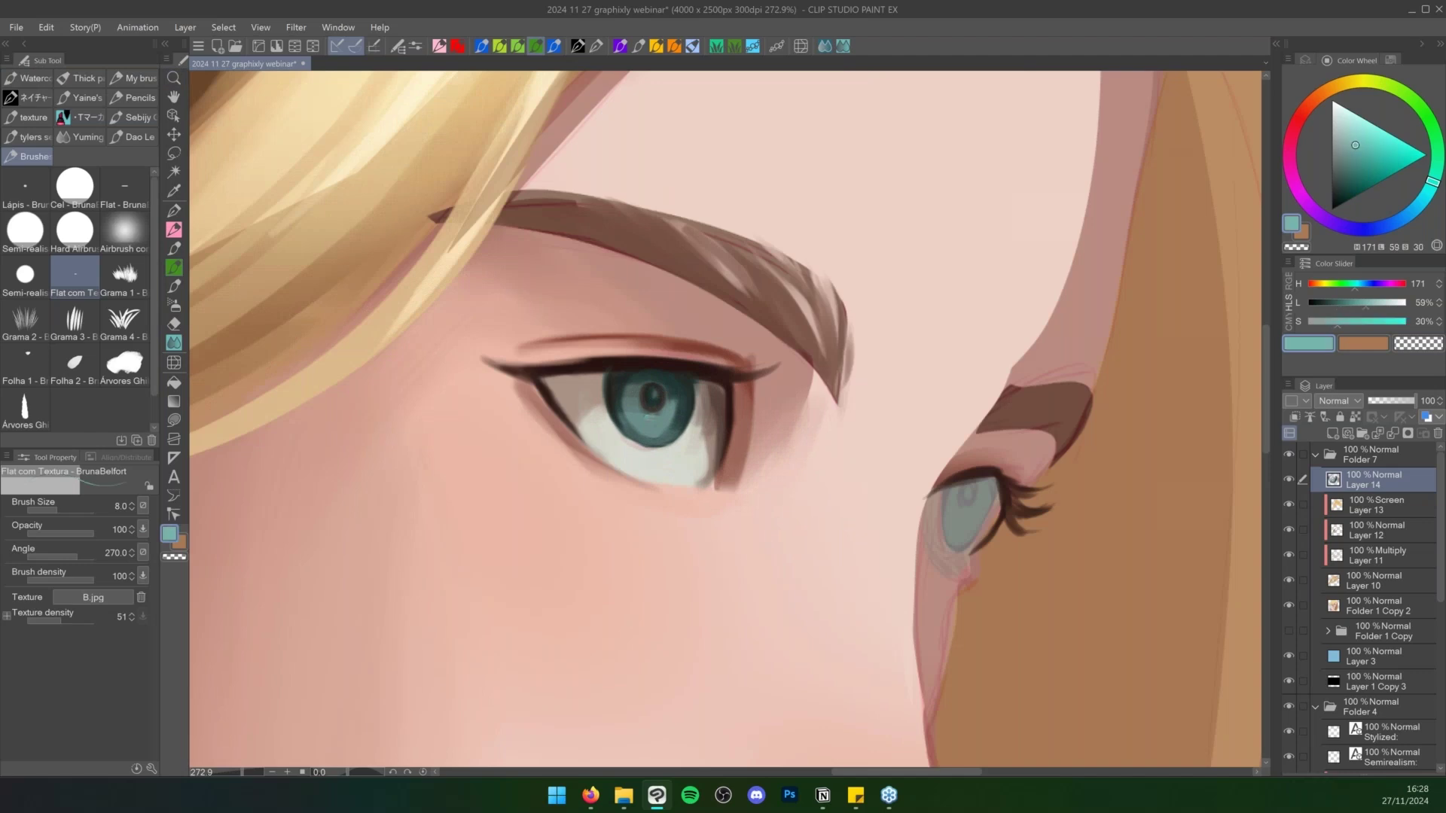
{"action": "key", "text": "bracketright"}
{"action": "left_click_drag", "start_coordinate": [655, 419], "coordinate": [647, 424]}
{"action": "key", "text": "bracketleft"}
{"action": "left_click", "coordinate": [649, 423], "text": "alt"}
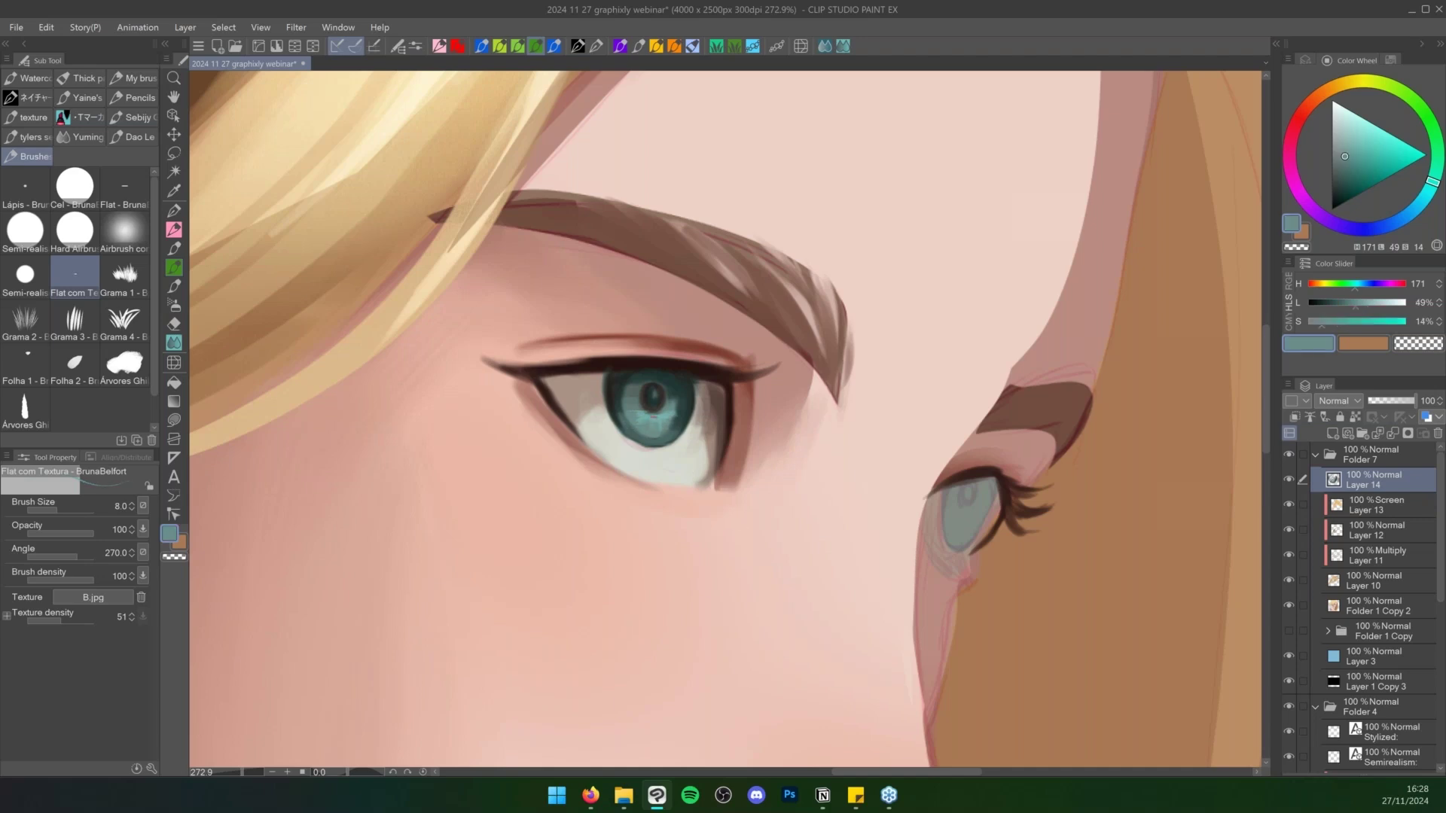
{"action": "left_click", "coordinate": [660, 412], "text": "alt"}
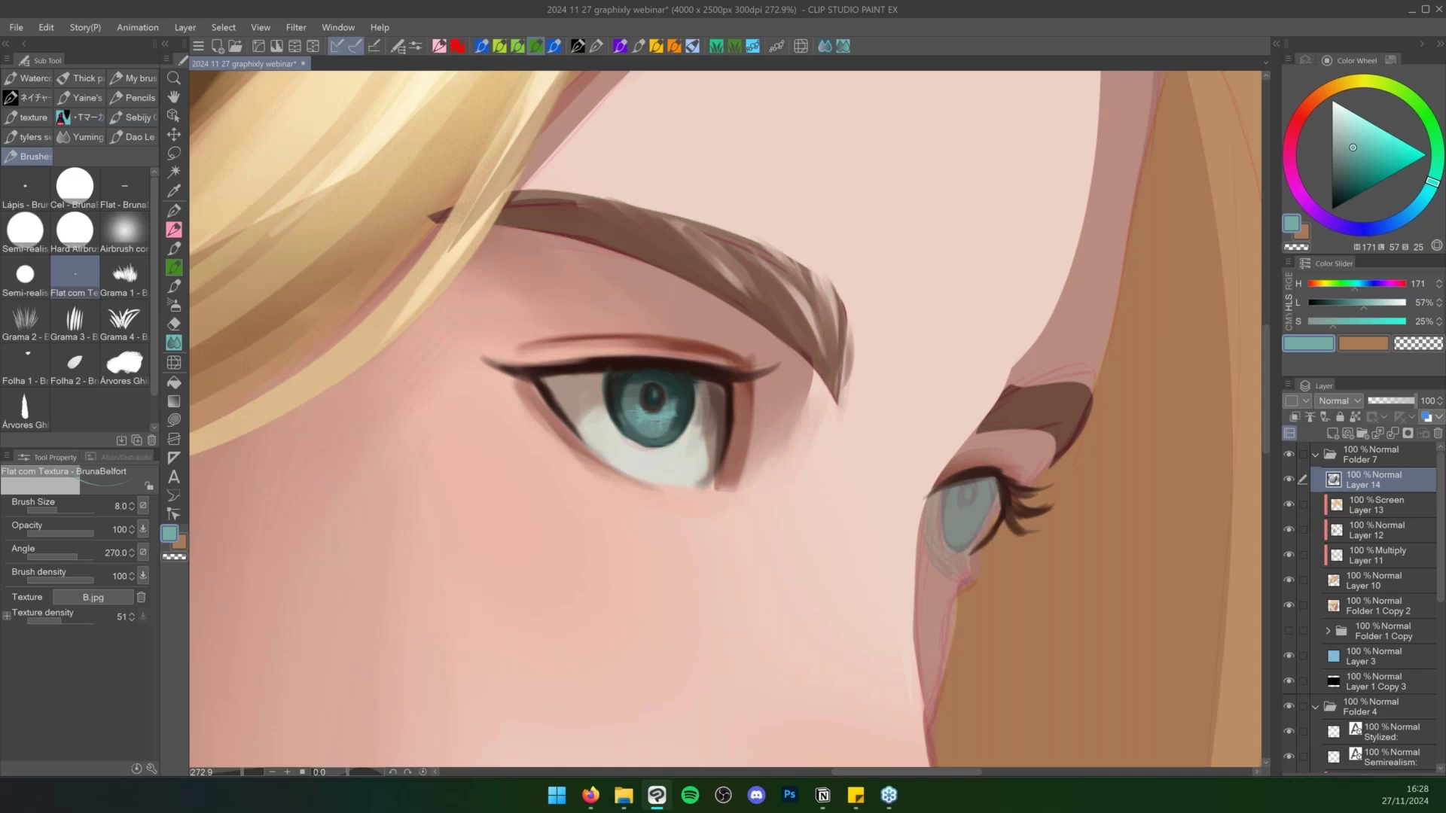
Draw fine dark lines around the iris edge and fibres with the flat 2 brush at size 17, blending in sampled teals
{"action": "left_click", "coordinate": [620, 389], "text": "alt"}
{"action": "key", "text": "b"}
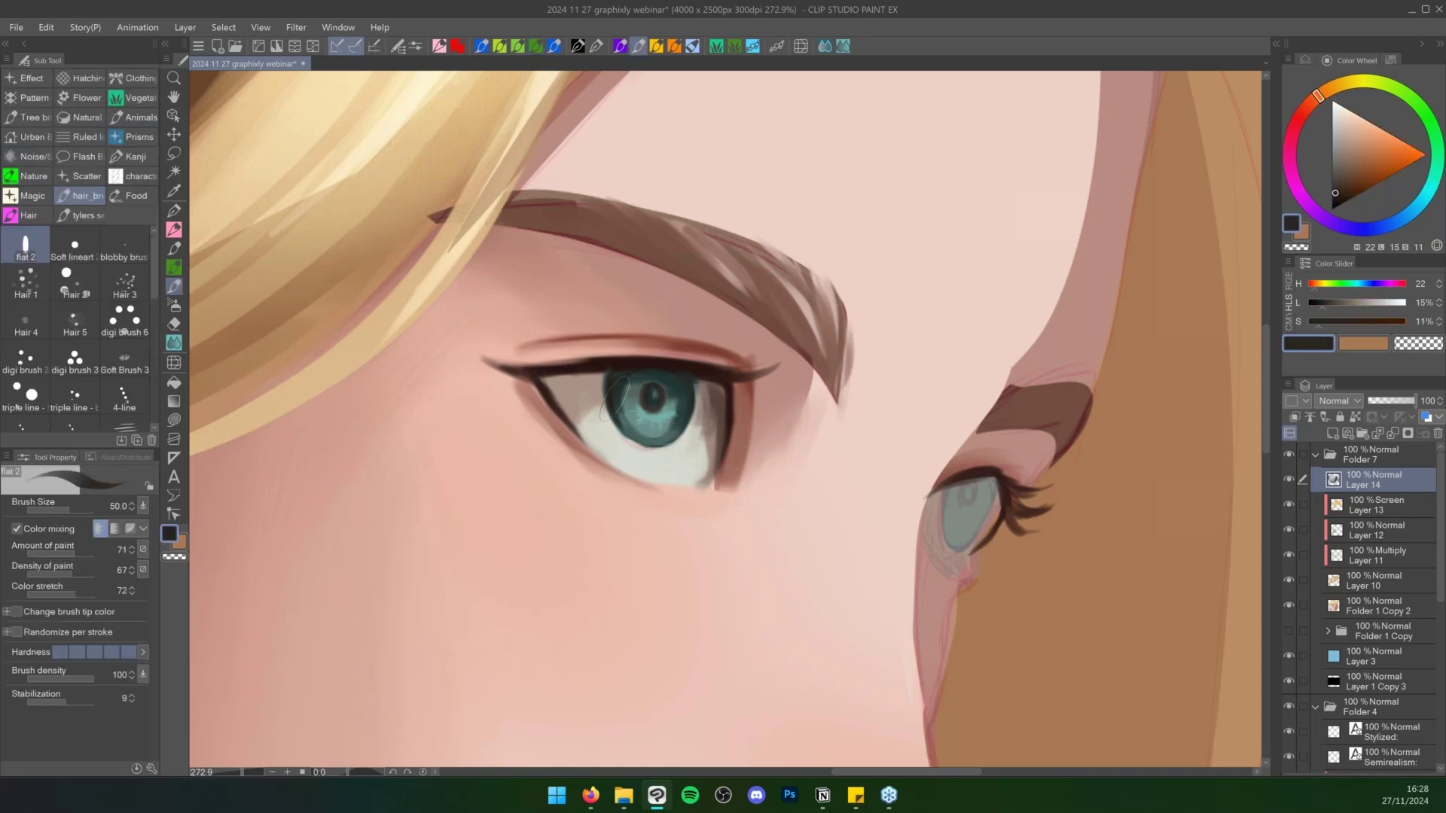
{"action": "left_click", "coordinate": [615, 395], "text": "alt"}
{"action": "left_click", "coordinate": [612, 397], "text": "alt"}
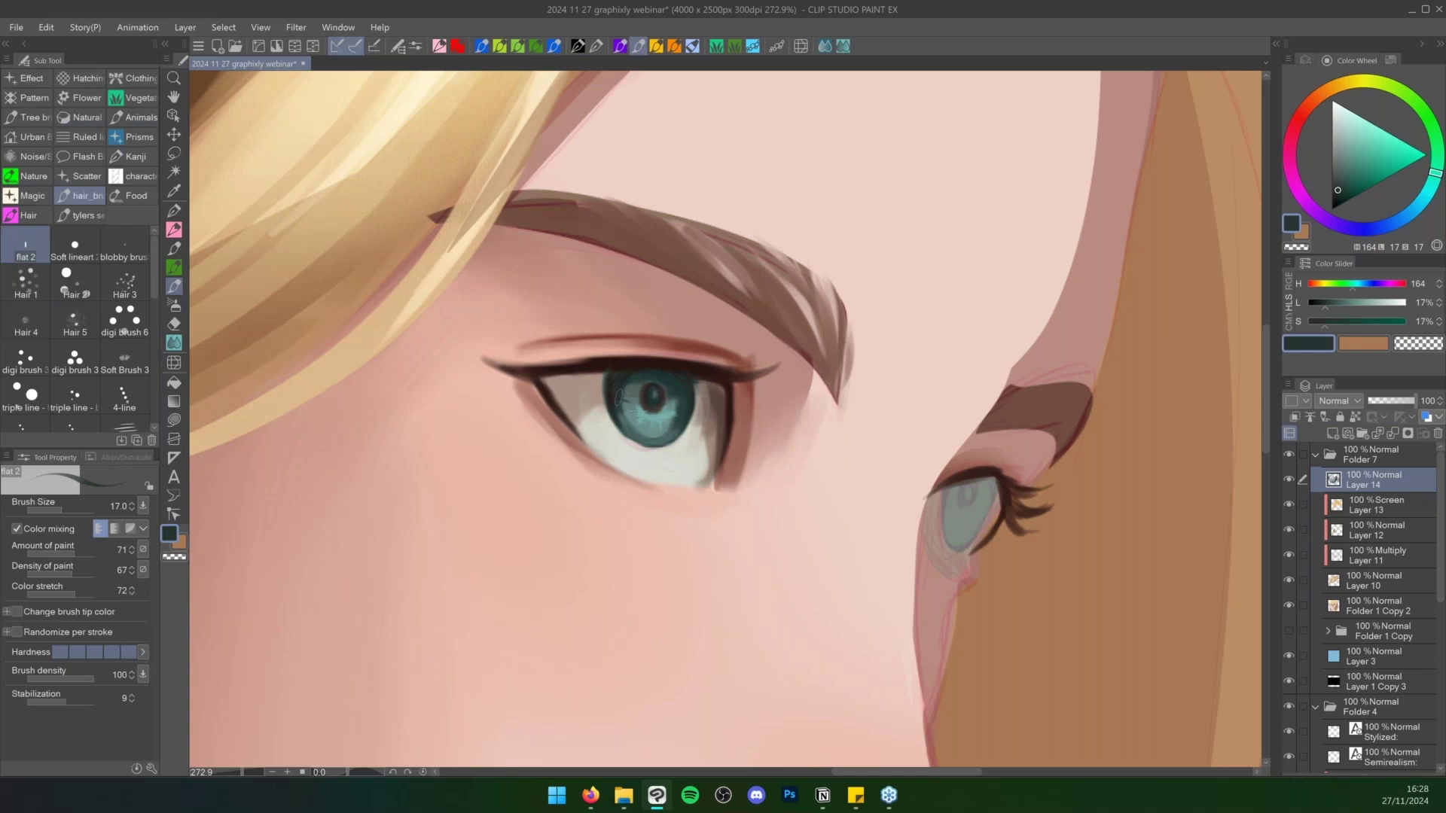
{"action": "left_click", "coordinate": [635, 382], "text": "alt"}
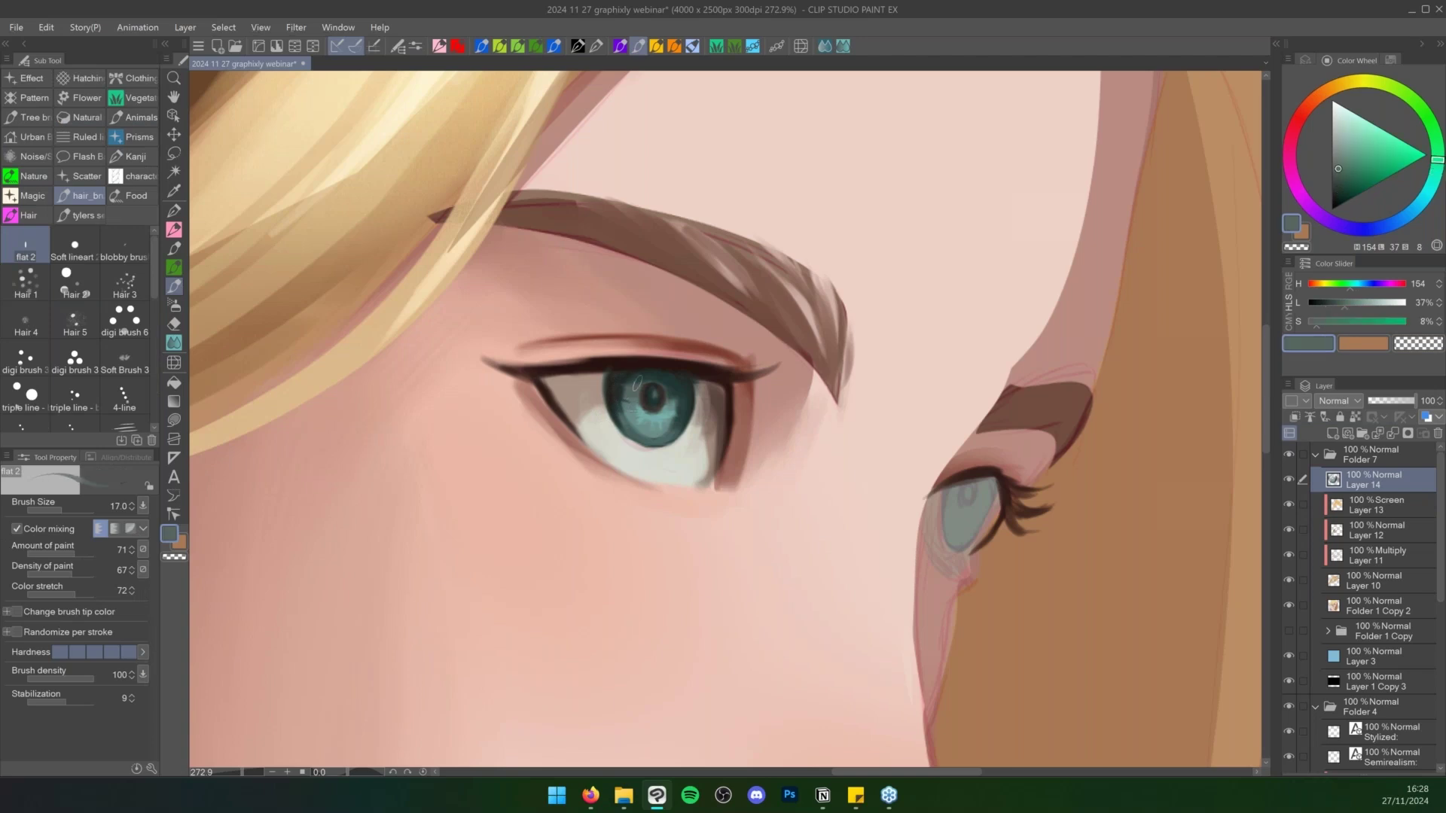
{"action": "left_click", "coordinate": [625, 405], "text": "alt"}
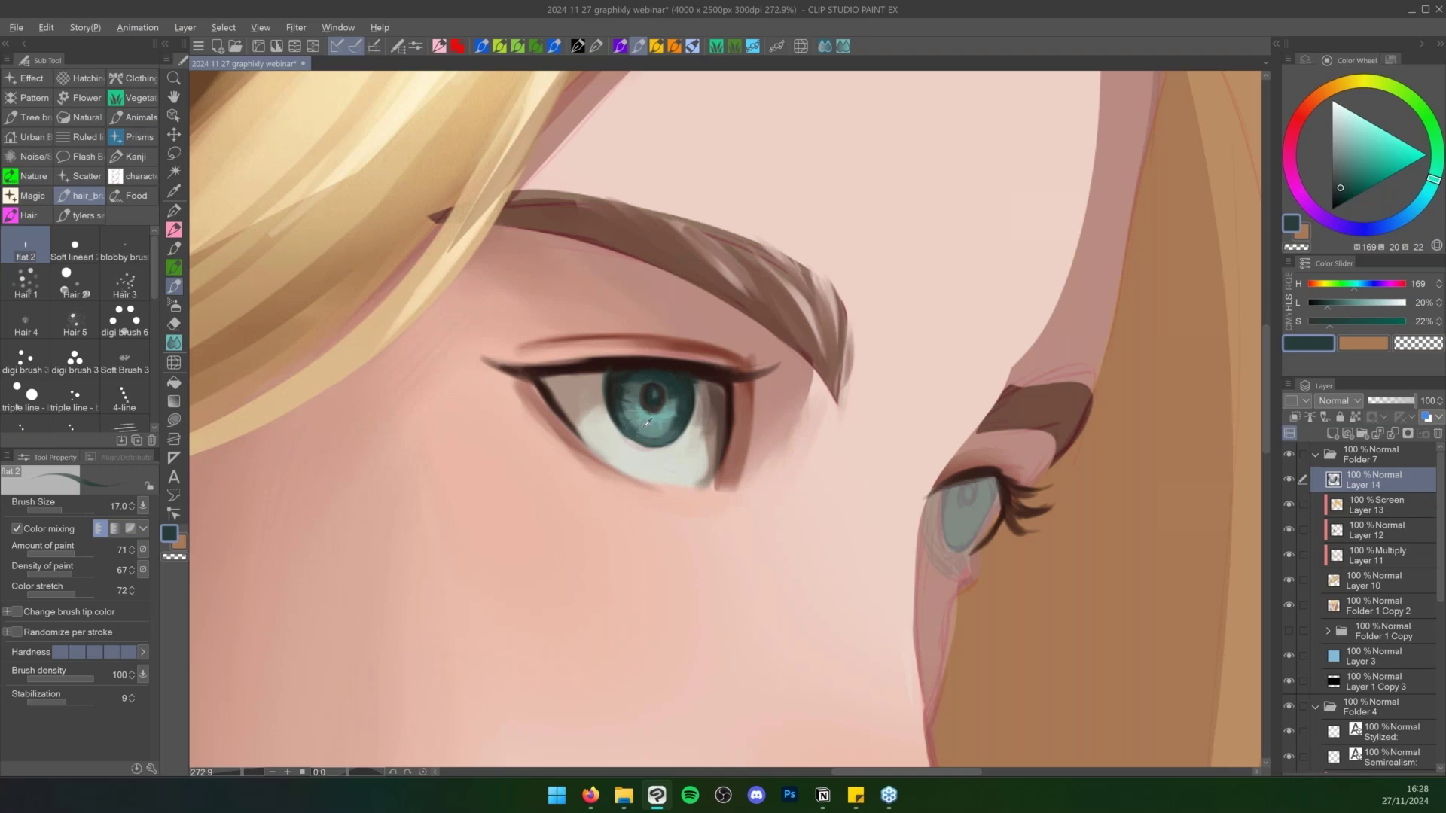
{"action": "left_click", "coordinate": [630, 432], "text": "alt"}
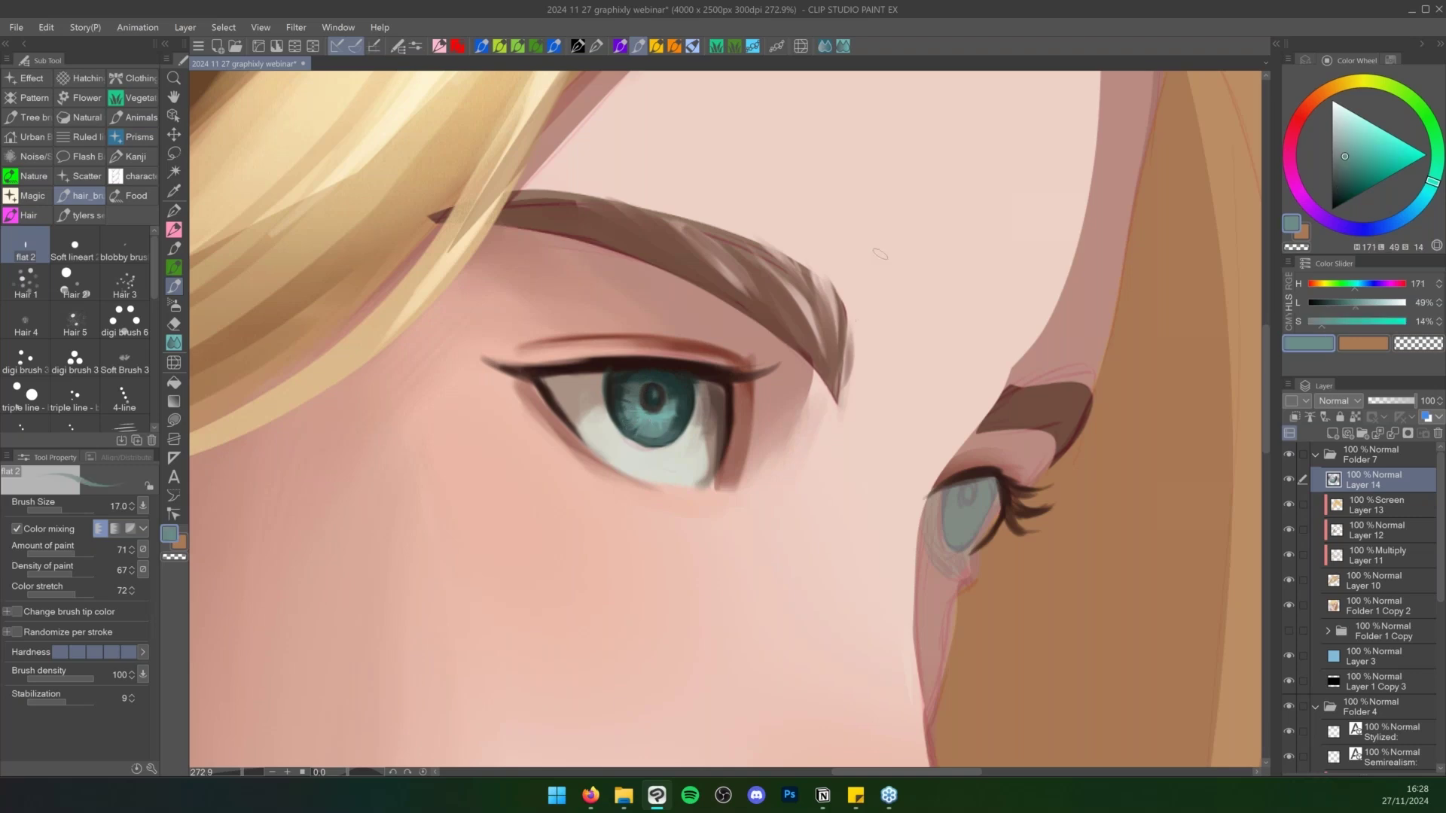
{"action": "mouse_move", "coordinate": [879, 264]}
{"action": "left_mouse_down"}
{"action": "mouse_move", "coordinate": [913, 215]}
{"action": "mouse_move", "coordinate": [893, 244]}
{"action": "mouse_move", "coordinate": [941, 226]}
{"action": "left_mouse_up"}
{"action": "key", "text": "ctrl+z"}
{"action": "key", "text": "ctrl+z"}
{"action": "key", "text": "ctrl+z"}
{"action": "key", "text": "ctrl+z"}
{"action": "key", "text": "ctrl+z"}
Paint radial iris fibres below and beside the pupil using sampled mid and light teal tones
{"action": "left_click", "coordinate": [654, 432], "text": "alt"}
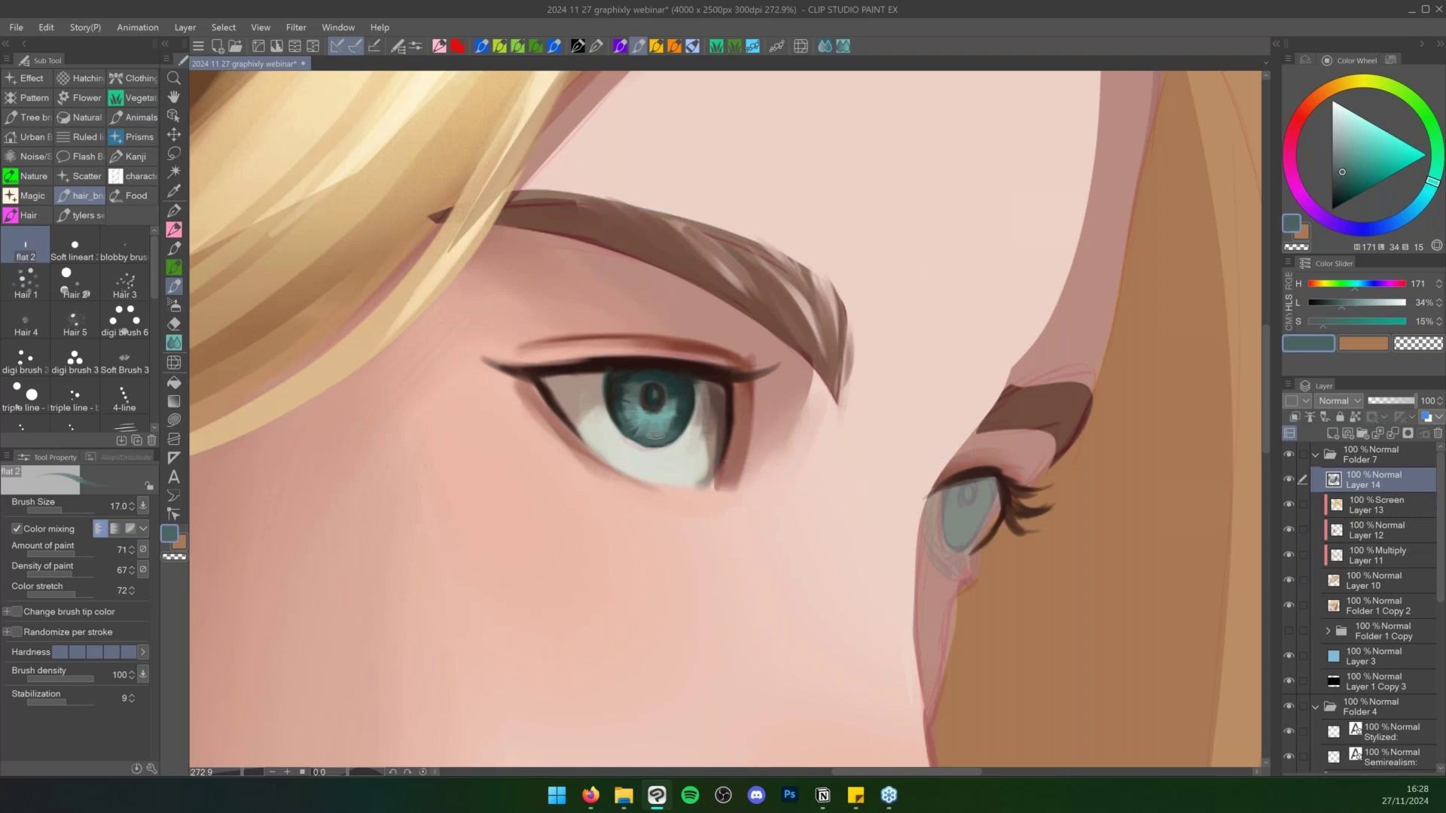
{"action": "left_click", "coordinate": [661, 413], "text": "alt"}
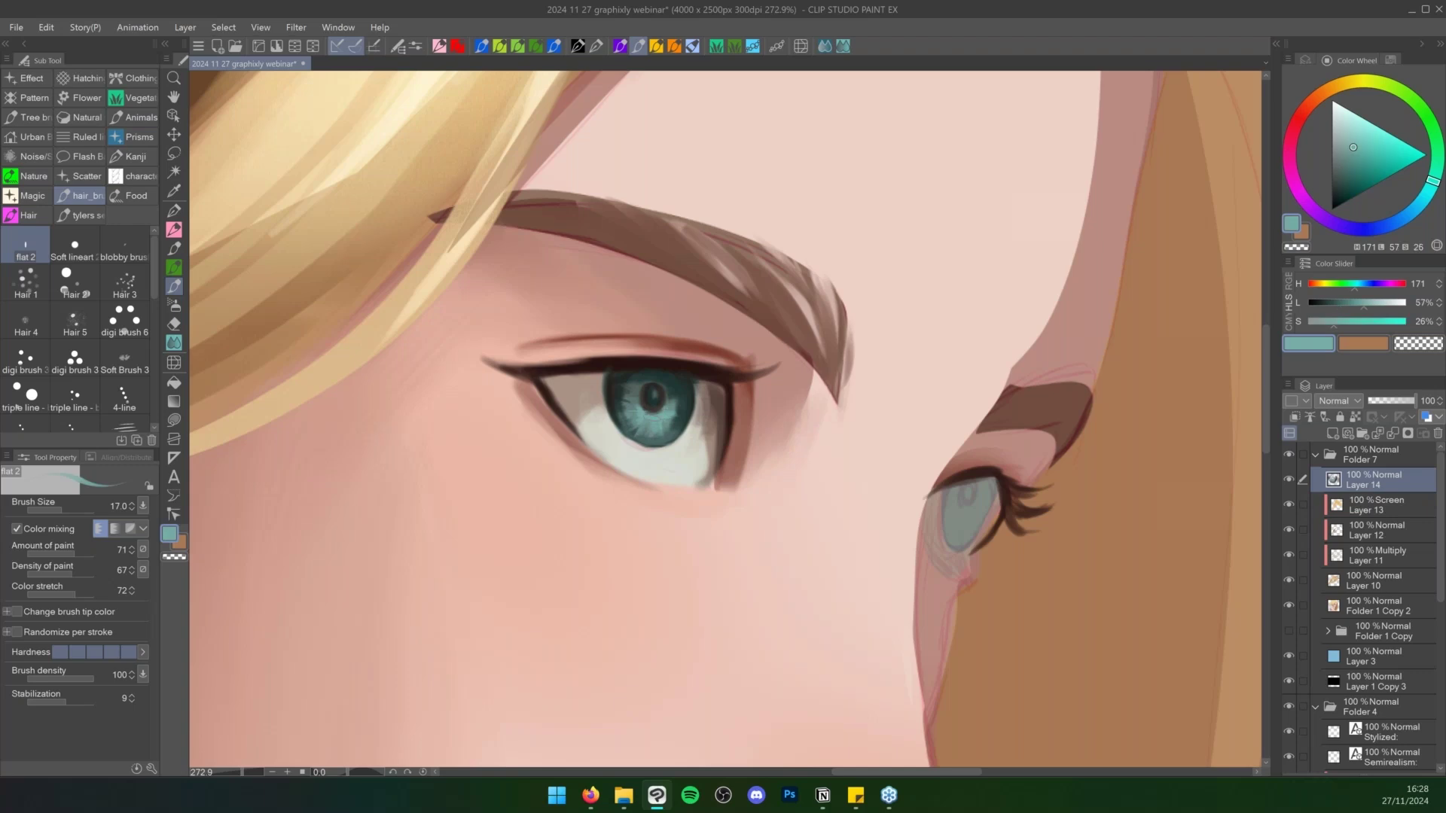
{"action": "left_click", "coordinate": [669, 414], "text": "alt"}
{"action": "left_click", "coordinate": [673, 416], "text": "alt"}
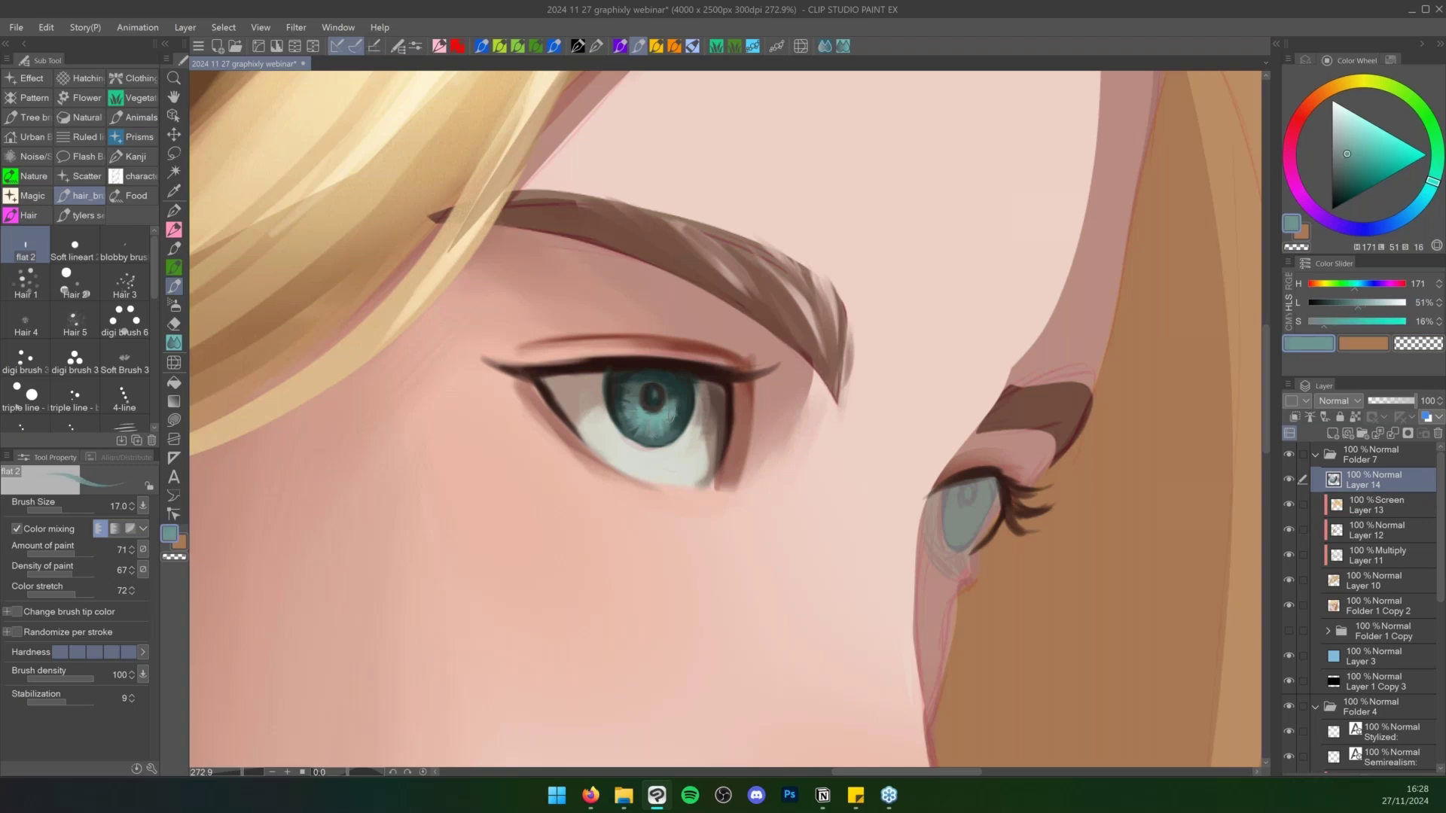
{"action": "left_click", "coordinate": [667, 435], "text": "alt"}
{"action": "left_click_drag", "start_coordinate": [652, 440], "coordinate": [641, 441]}
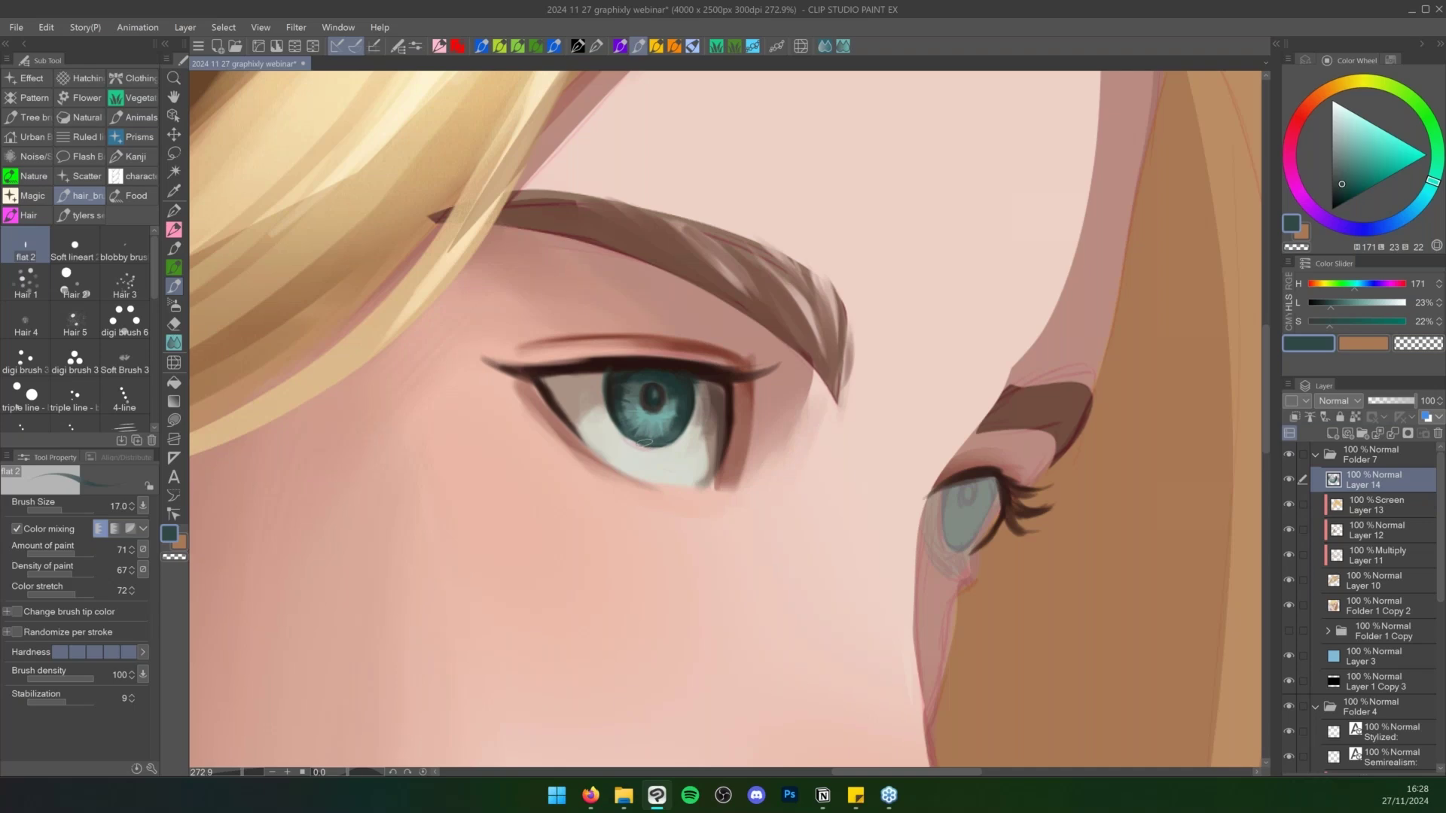
Extend the dark and light teal fibres around the iris and clean its outer edge with the shadow color of the eye white
{"action": "left_click", "coordinate": [623, 400], "text": "alt"}
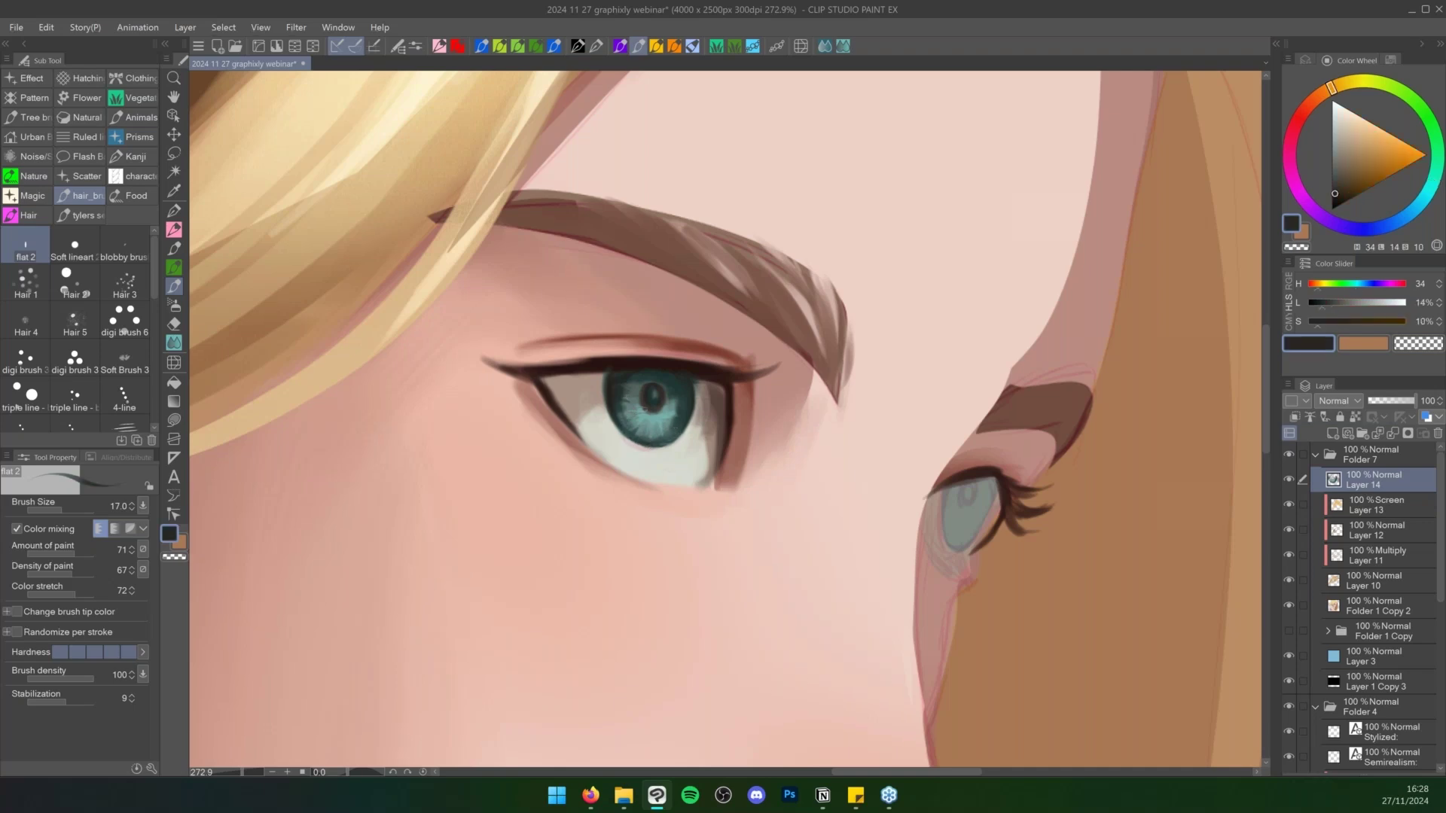
{"action": "left_click", "coordinate": [646, 407], "text": "alt"}
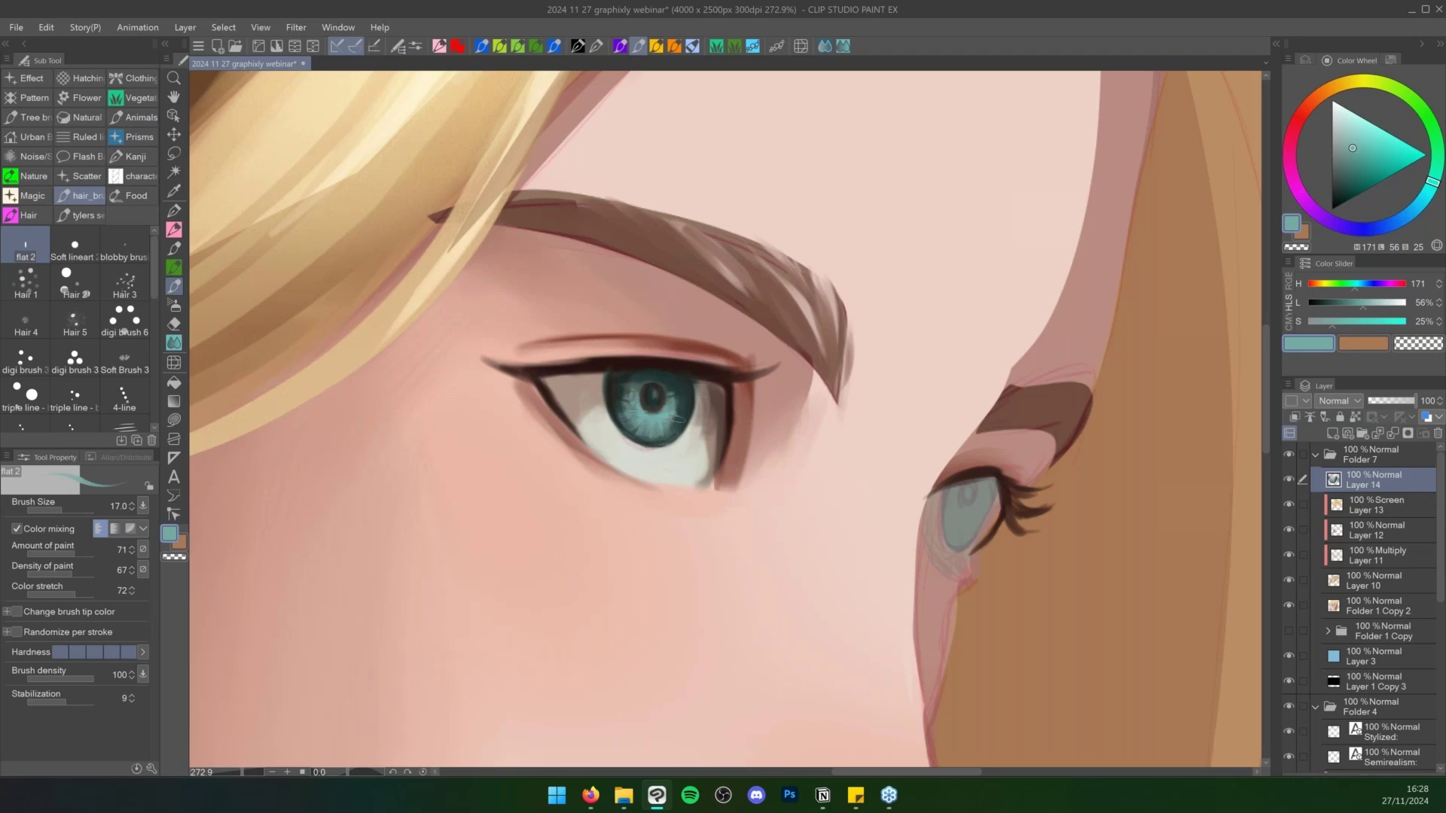
{"action": "left_click", "coordinate": [673, 419], "text": "alt"}
{"action": "left_click", "coordinate": [670, 424], "text": "alt"}
{"action": "left_click_drag", "start_coordinate": [674, 423], "coordinate": [679, 409]}
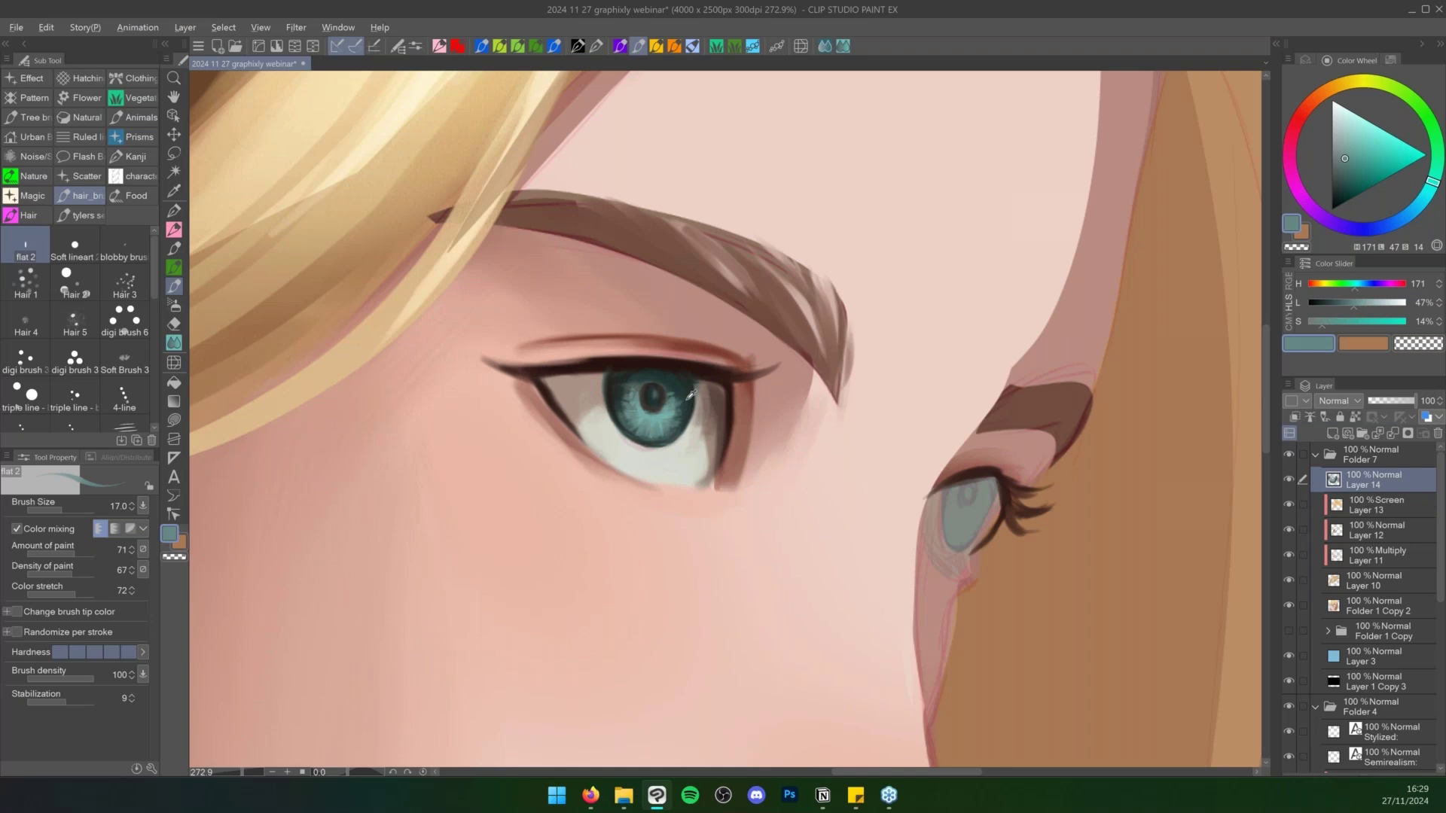
{"action": "left_click", "coordinate": [603, 392], "text": "alt"}
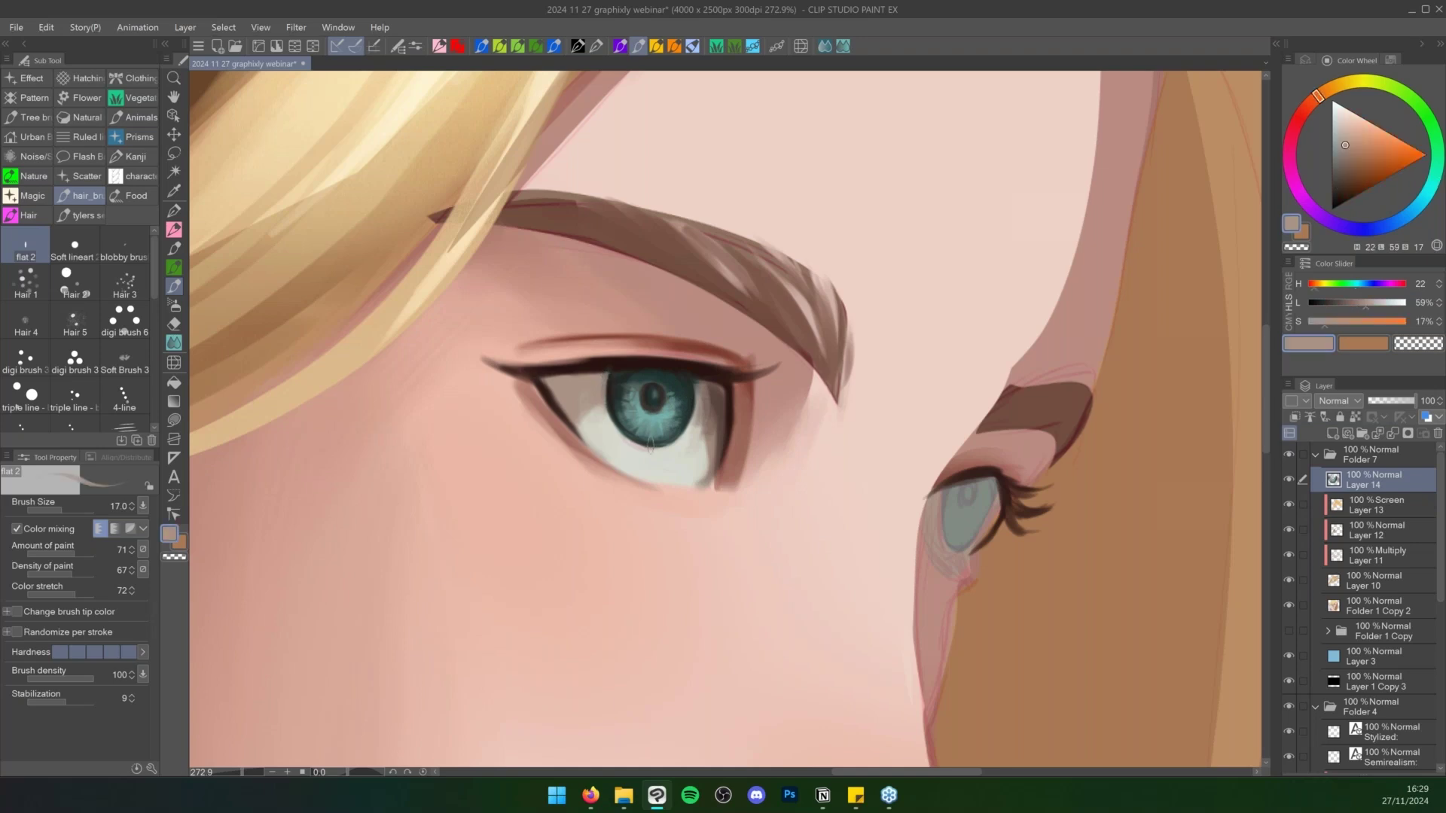
Create a new raster layer above Layer 14 and sample the pale grey of the eye white for the Flat com Textura brush
{"action": "key", "text": "slash"}
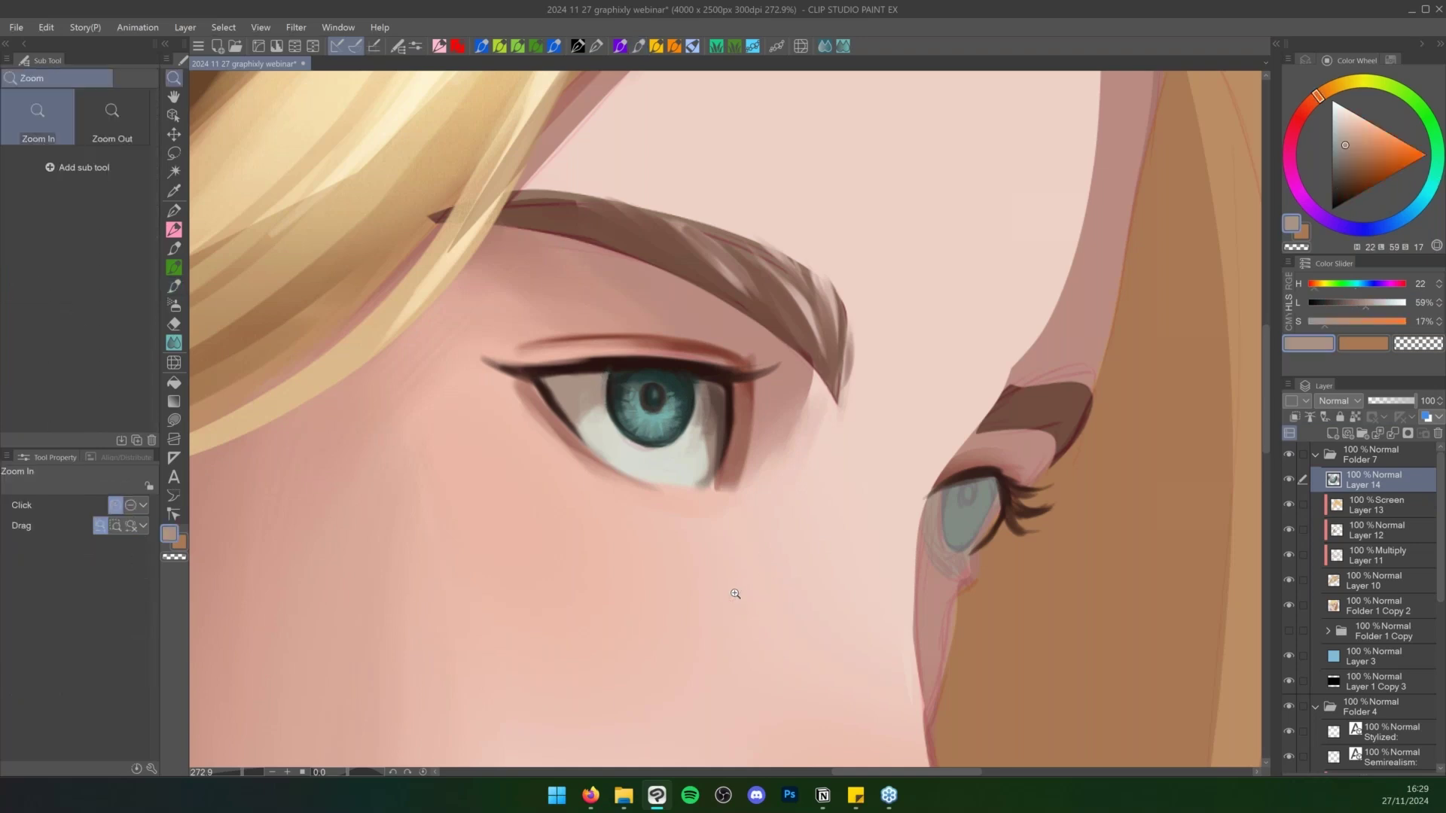
{"action": "mouse_move", "coordinate": [735, 594]}
{"action": "left_mouse_down"}
{"action": "mouse_move", "coordinate": [698, 595]}
{"action": "mouse_move", "coordinate": [745, 588]}
{"action": "left_mouse_up"}
{"action": "key", "text": "ctrl+shift+n"}
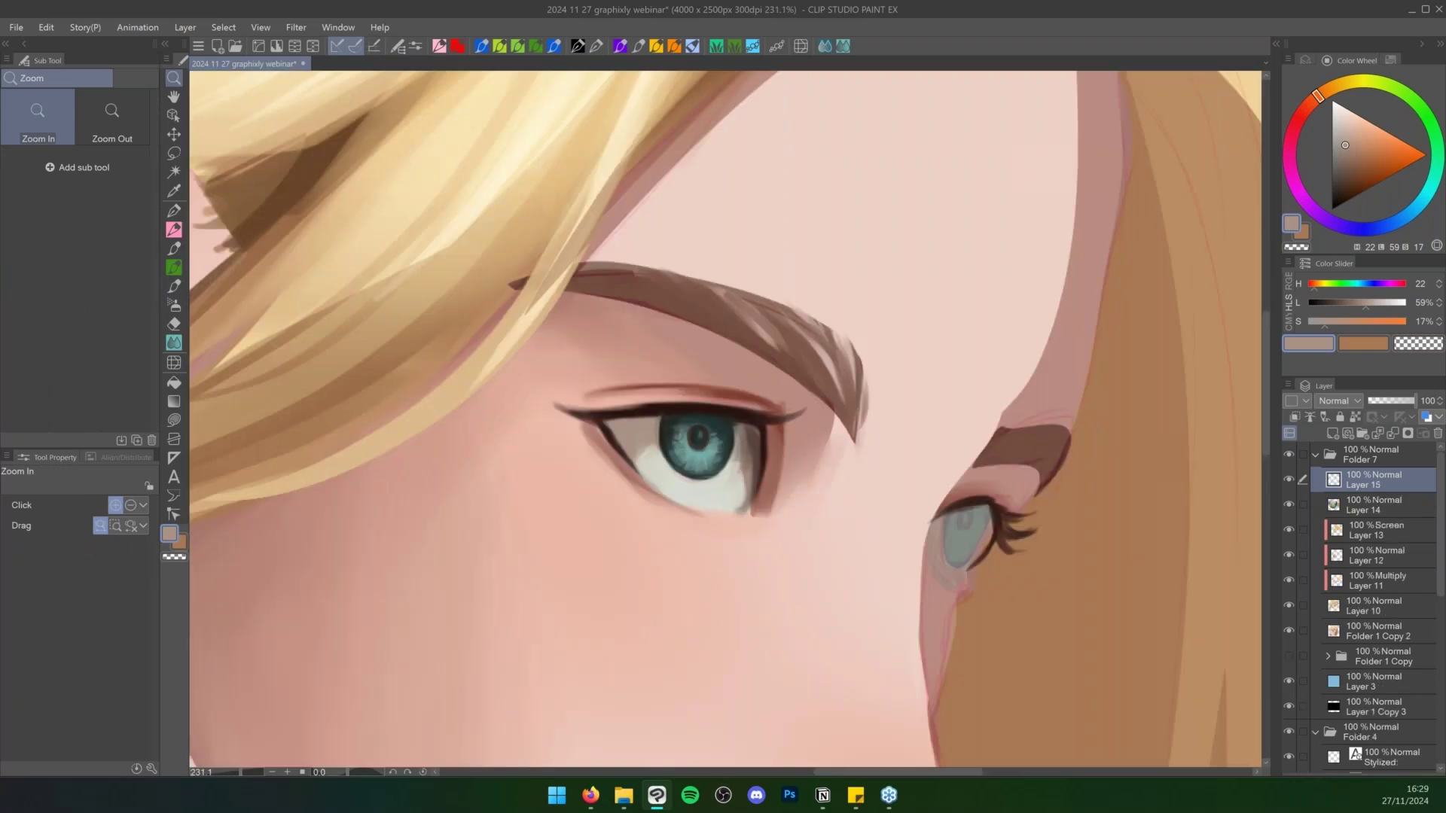
{"action": "key", "text": "b"}
{"action": "left_click", "coordinate": [720, 490], "text": "alt"}
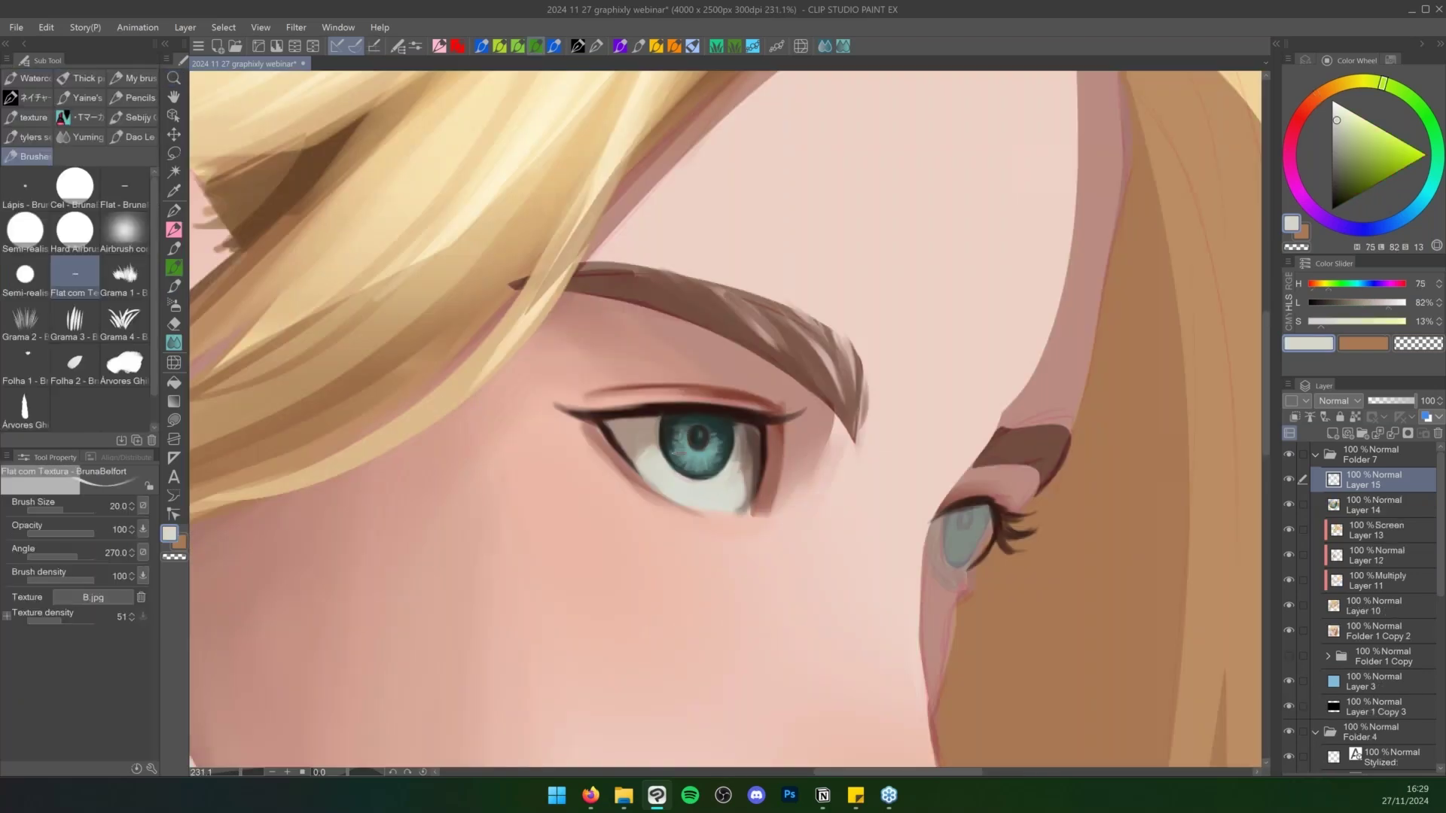
{"action": "key", "text": "bracketright"}
{"action": "key", "text": "bracketright"}
{"action": "key", "text": "bracketright"}
{"action": "key", "text": "bracketright"}
{"action": "left_click_drag", "start_coordinate": [674, 449], "coordinate": [687, 455]}
{"action": "key", "text": "ctrl+z"}
Try a pale grey reflection across the upper iris with the brush at size 50, cutting into it with transparent color
{"action": "key", "text": "bracketright"}
{"action": "key", "text": "bracketright"}
{"action": "key", "text": "bracketright"}
{"action": "key", "text": "bracketright"}
{"action": "key", "text": "bracketright"}
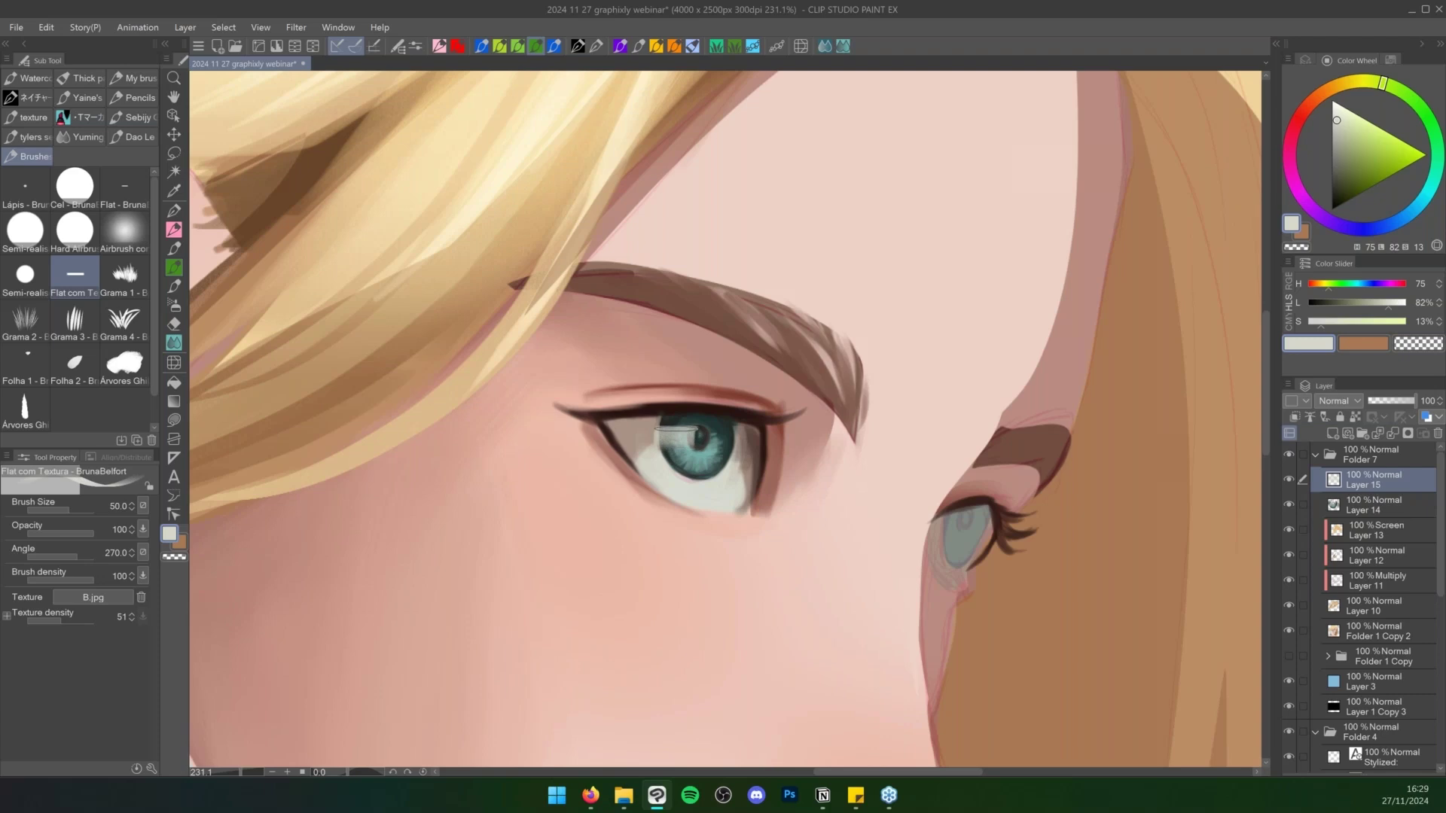
{"action": "left_click_drag", "start_coordinate": [675, 430], "coordinate": [673, 446]}
{"action": "key", "text": "bracketleft"}
{"action": "key", "text": "bracketleft"}
{"action": "key", "text": "bracketleft"}
{"action": "key", "text": "bracketleft"}
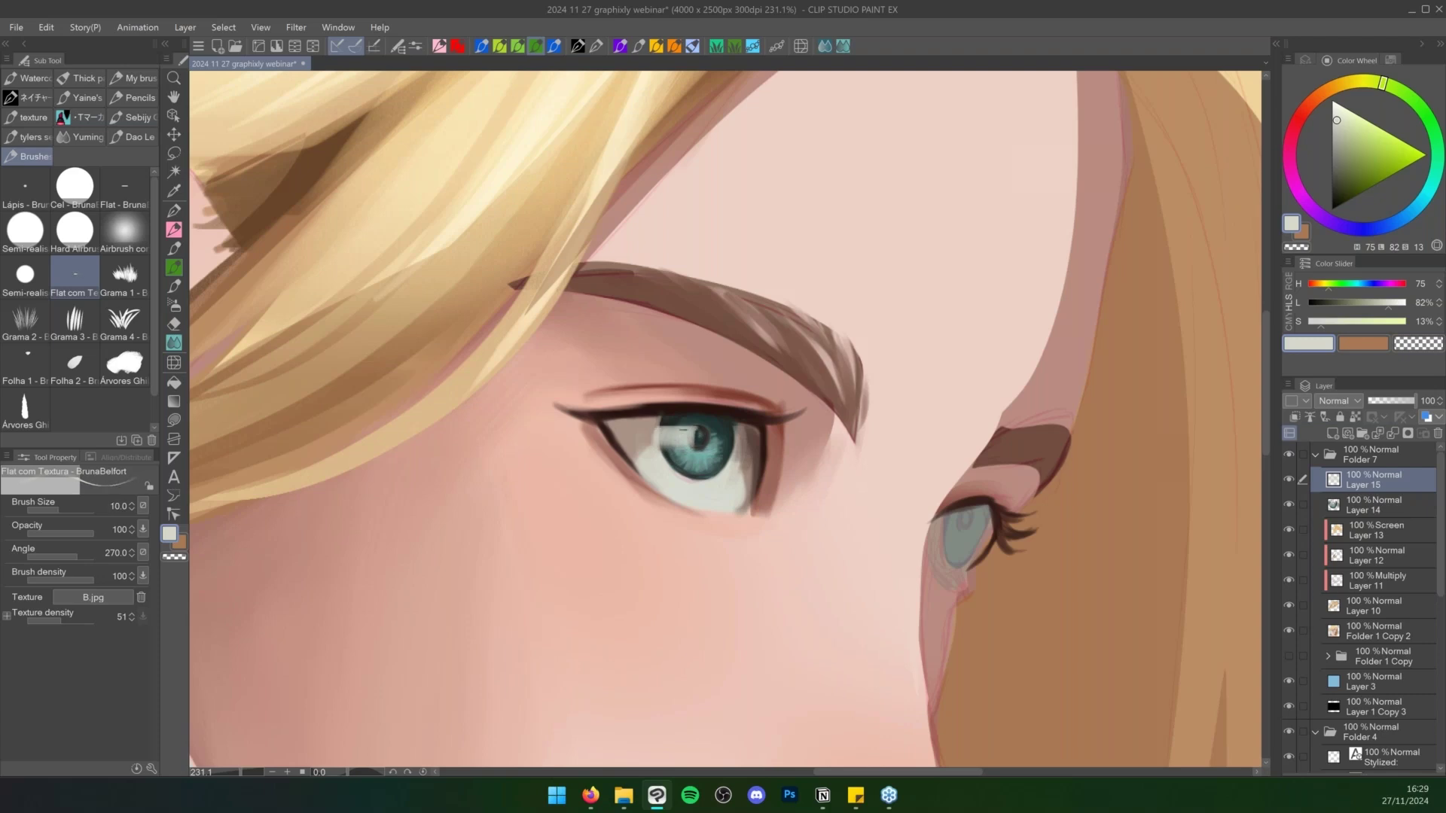
{"action": "key", "text": "r"}
{"action": "key", "text": "b"}
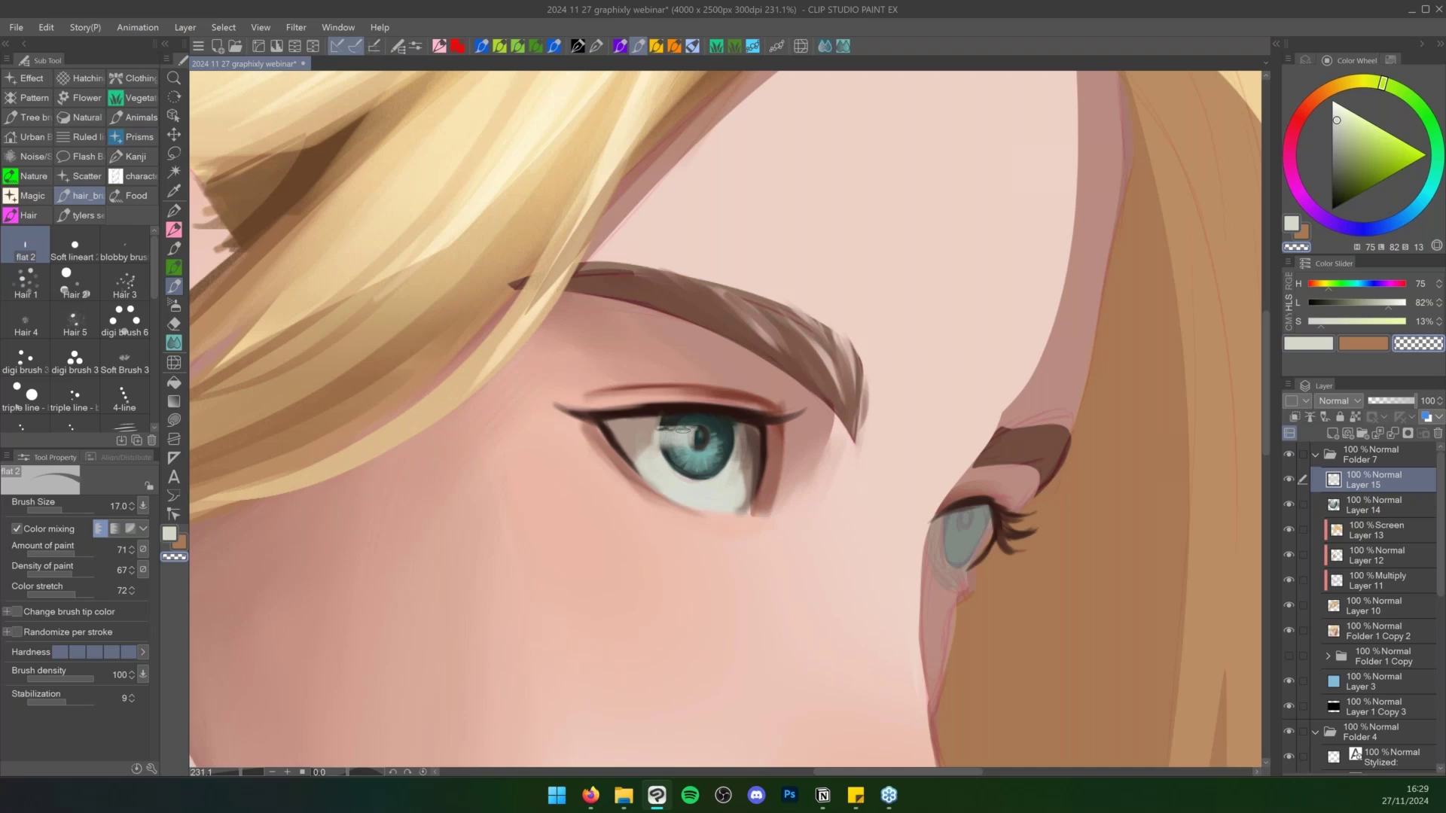
{"action": "left_click_drag", "start_coordinate": [670, 442], "coordinate": [661, 436]}
Paint a pale grey reflection on the iris beside and below the pupil with the Flat com Textura brush at size 40
{"action": "key", "text": "ctrl+space"}
{"action": "mouse_move", "coordinate": [780, 564]}
{"action": "left_mouse_down"}
{"action": "mouse_move", "coordinate": [749, 573]}
{"action": "mouse_move", "coordinate": [783, 580]}
{"action": "left_mouse_up"}
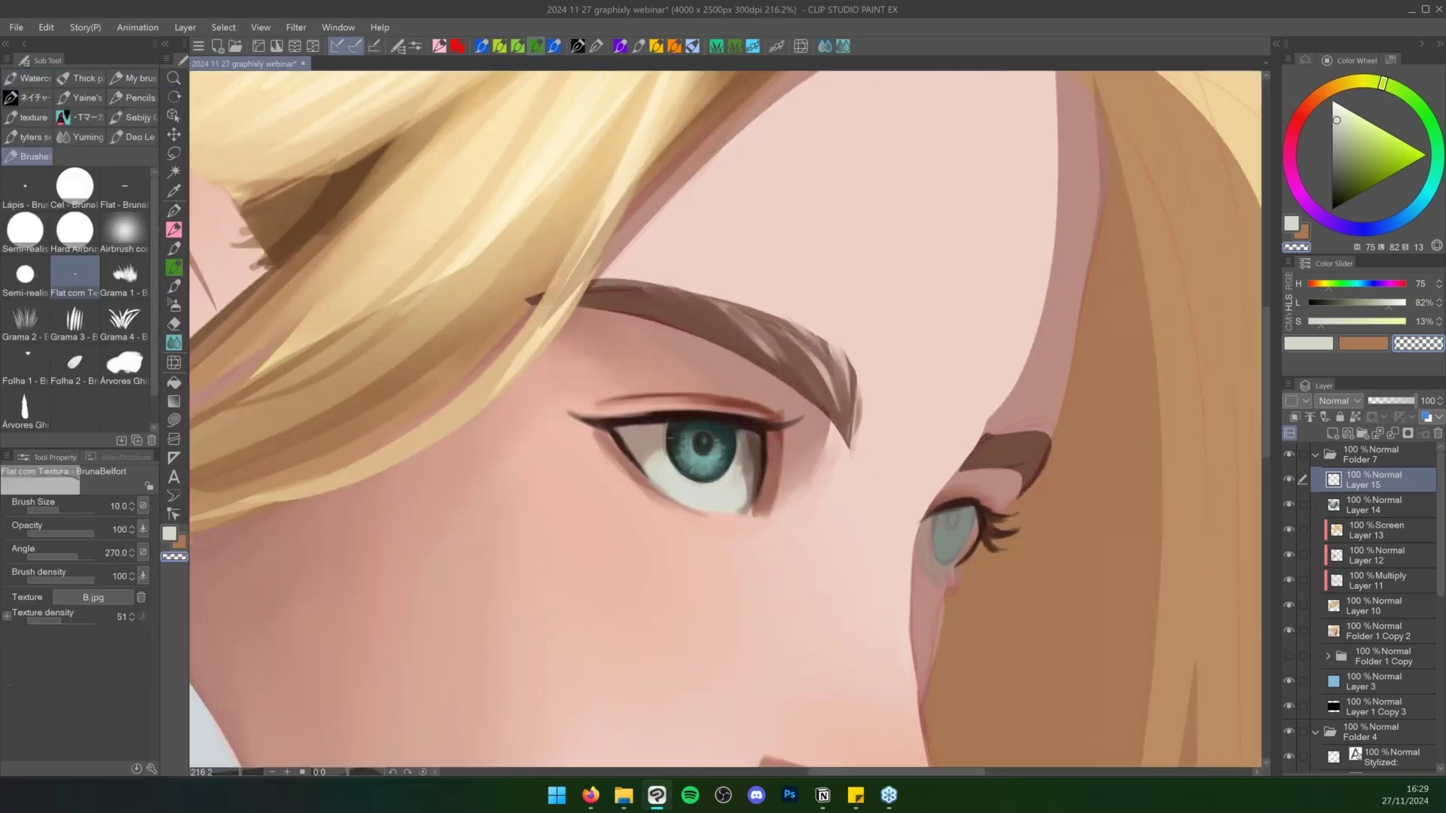
{"action": "key", "text": "c"}
{"action": "key", "text": "bracketright"}
{"action": "key", "text": "bracketright"}
{"action": "key", "text": "bracketright"}
{"action": "key", "text": "bracketright"}
{"action": "key", "text": "bracketright"}
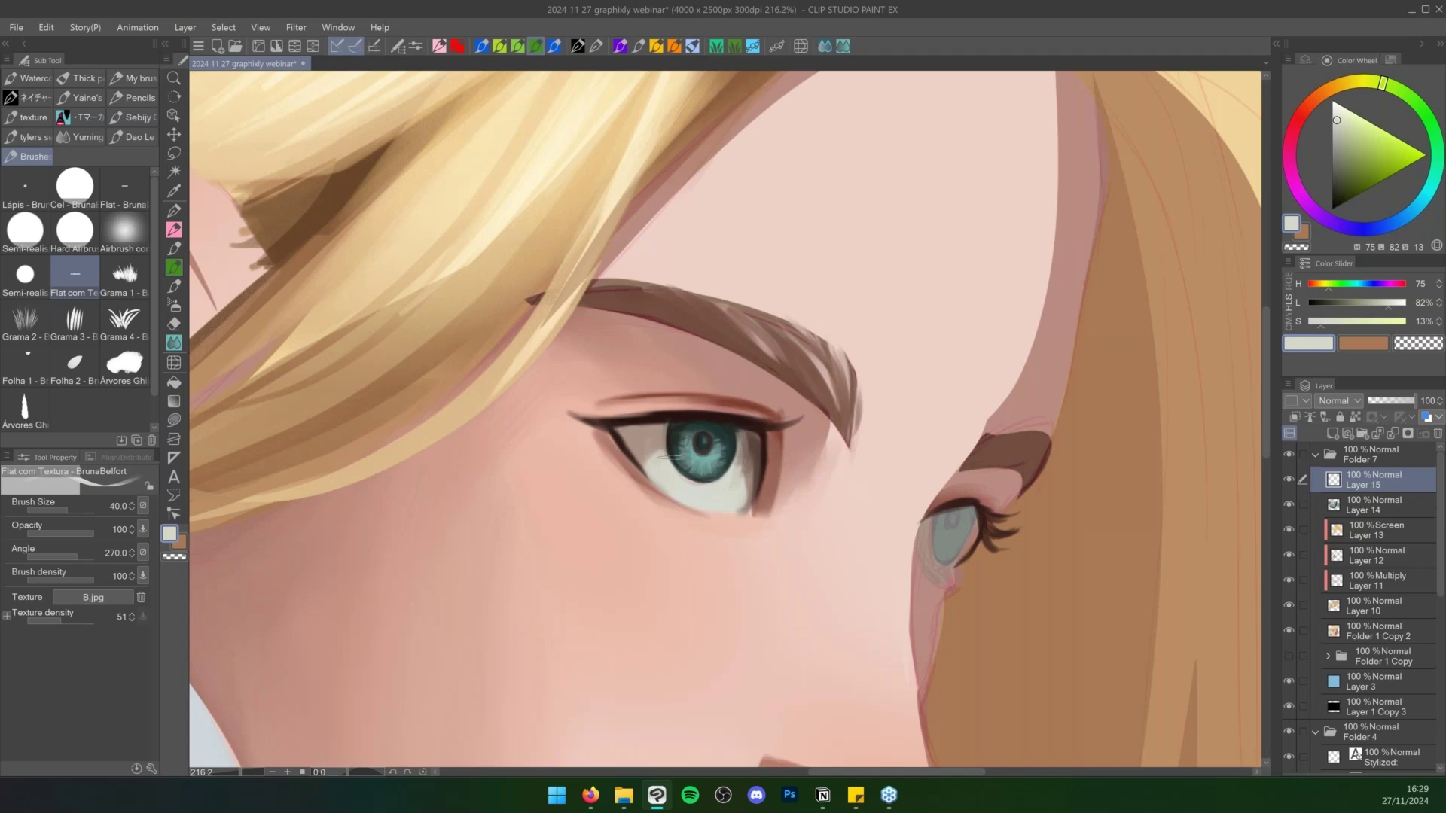
{"action": "left_click_drag", "start_coordinate": [677, 457], "coordinate": [684, 478]}
Replace the reflection beside the pupil with a small pale grey one across the inner iris, using the Flat com Textura brush at size 12
{"action": "key", "text": "bracketleft"}
{"action": "key", "text": "bracketleft"}
{"action": "key", "text": "bracketleft"}
{"action": "key", "text": "bracketleft"}
{"action": "key", "text": "bracketleft"}
{"action": "key", "text": "bracketleft"}
{"action": "key", "text": "c"}
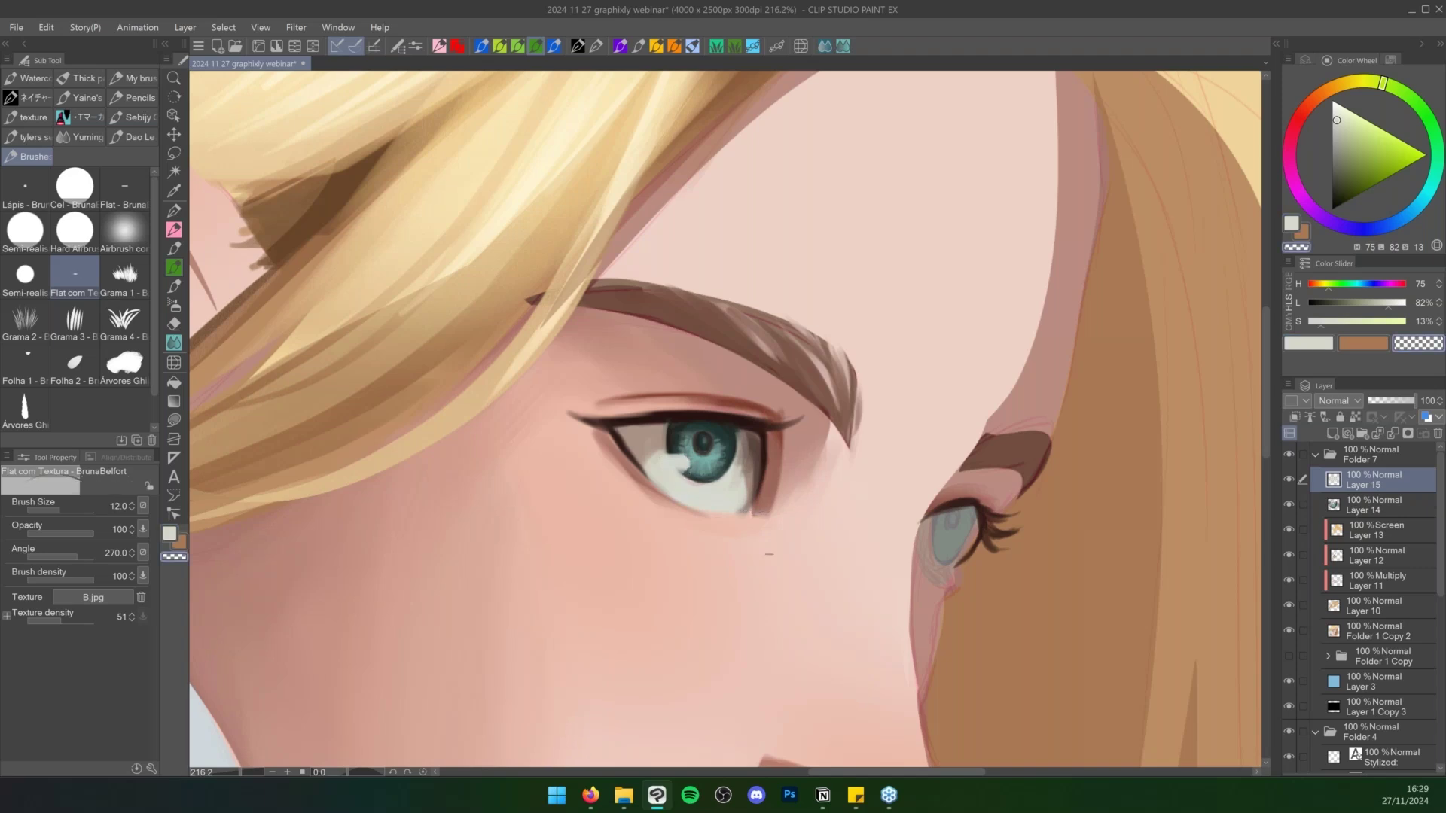
{"action": "key", "text": "ctrl+z"}
{"action": "key", "text": "c"}
{"action": "left_click_drag", "start_coordinate": [725, 438], "coordinate": [732, 444]}
Split the small iris reflection vertically with transparent color at brush size 4
{"action": "key", "text": "c"}
{"action": "key", "text": "bracketleft"}
{"action": "key", "text": "bracketleft"}
{"action": "left_click_drag", "start_coordinate": [721, 436], "coordinate": [722, 451]}
{"action": "key", "text": "ctrl+shift+n"}
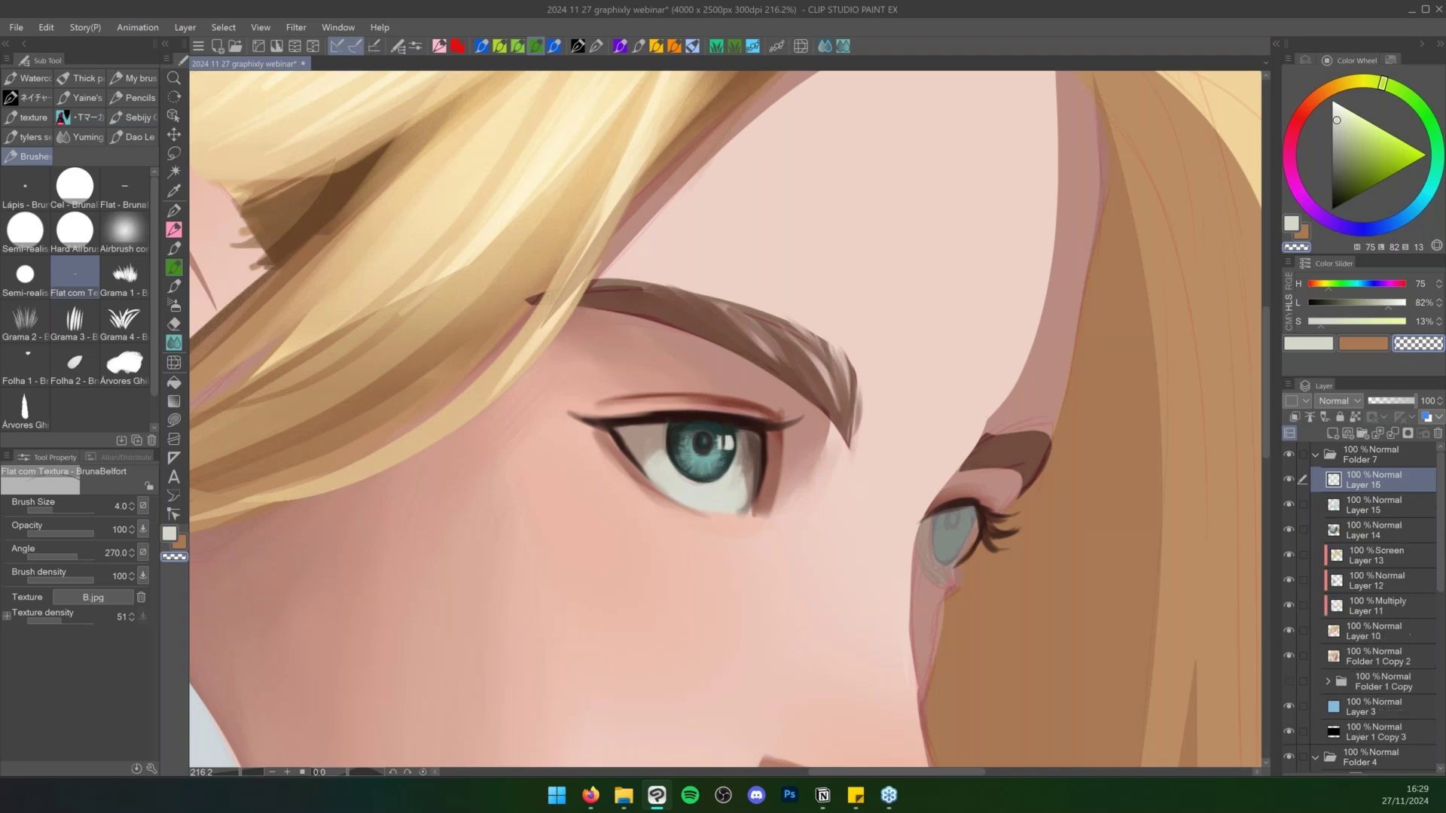
{"action": "left_click", "coordinate": [1396, 153]}
{"action": "left_click", "coordinate": [1439, 145]}
{"action": "left_click", "coordinate": [1426, 154]}
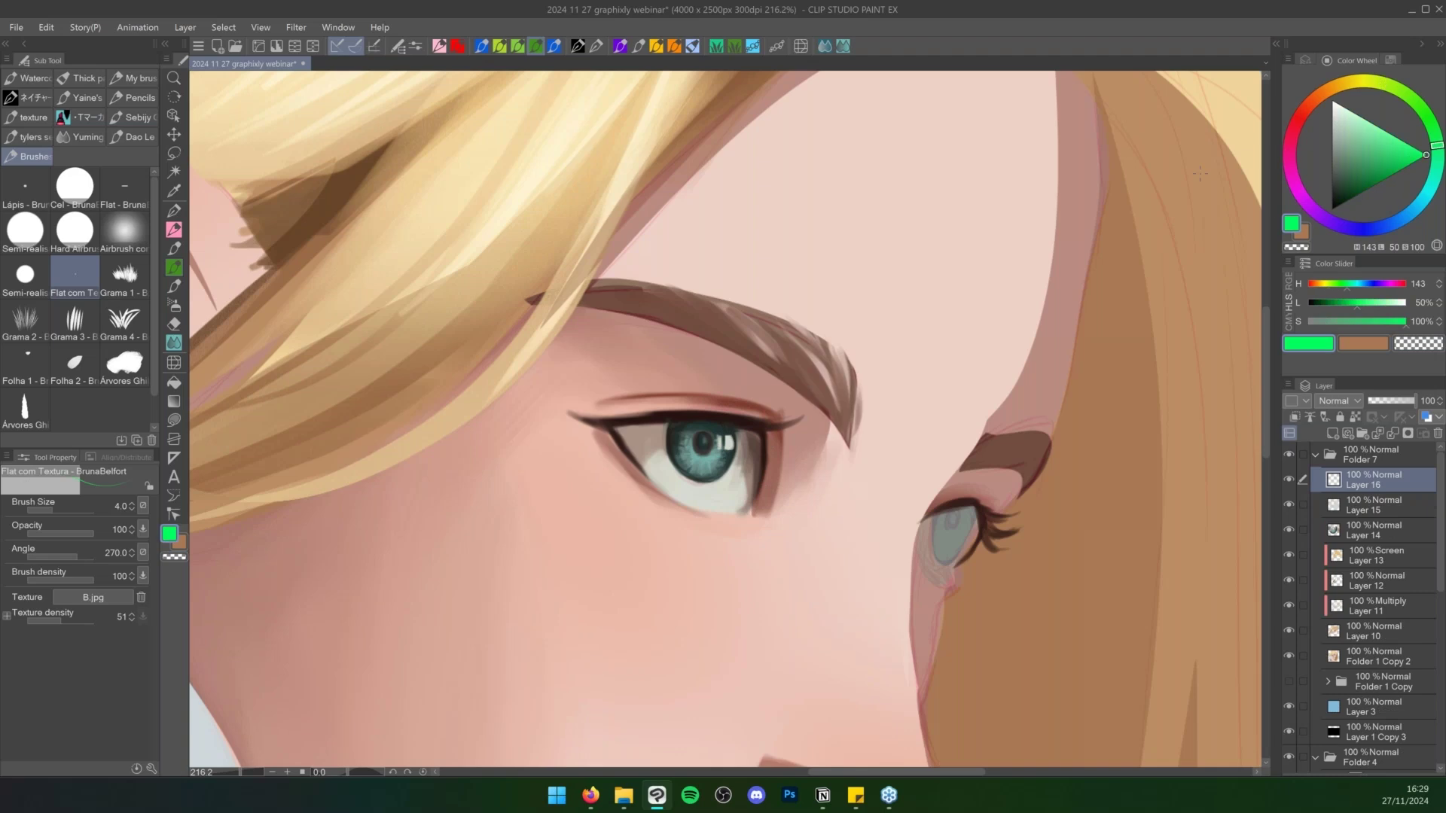
{"action": "key", "text": "b"}
{"action": "mouse_move", "coordinate": [724, 393]}
{"action": "left_mouse_down"}
{"action": "mouse_move", "coordinate": [688, 529]}
{"action": "mouse_move", "coordinate": [703, 381]}
{"action": "mouse_move", "coordinate": [698, 541]}
{"action": "left_mouse_up"}
{"action": "key", "text": "ctrl+z"}
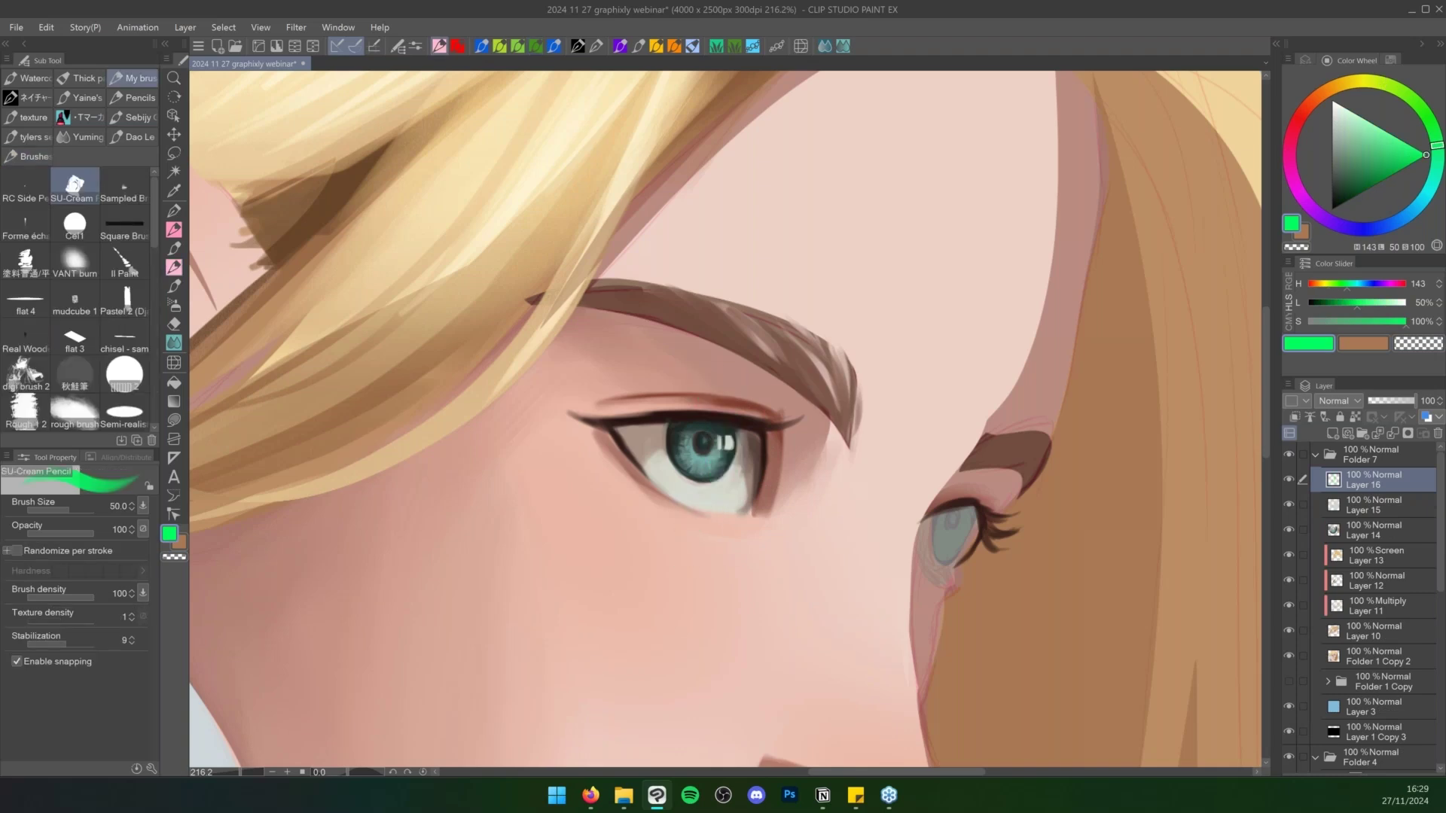
{"action": "key", "text": "ctrl+z"}
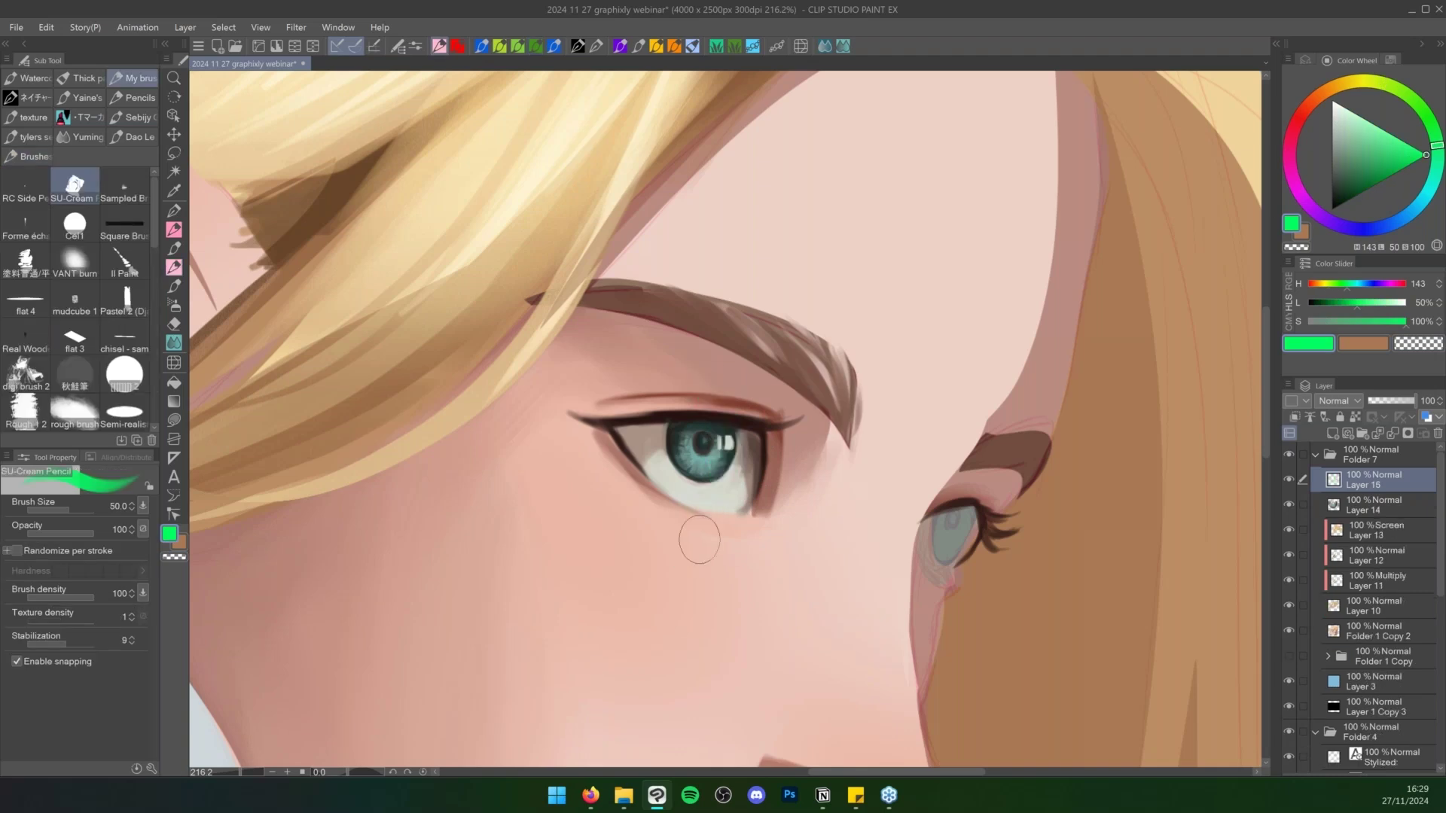
Examine the whole portrait to judge how the painted eye reads from a distance
{"action": "key", "text": "/"}
{"action": "left_click_drag", "start_coordinate": [808, 572], "coordinate": [663, 421]}
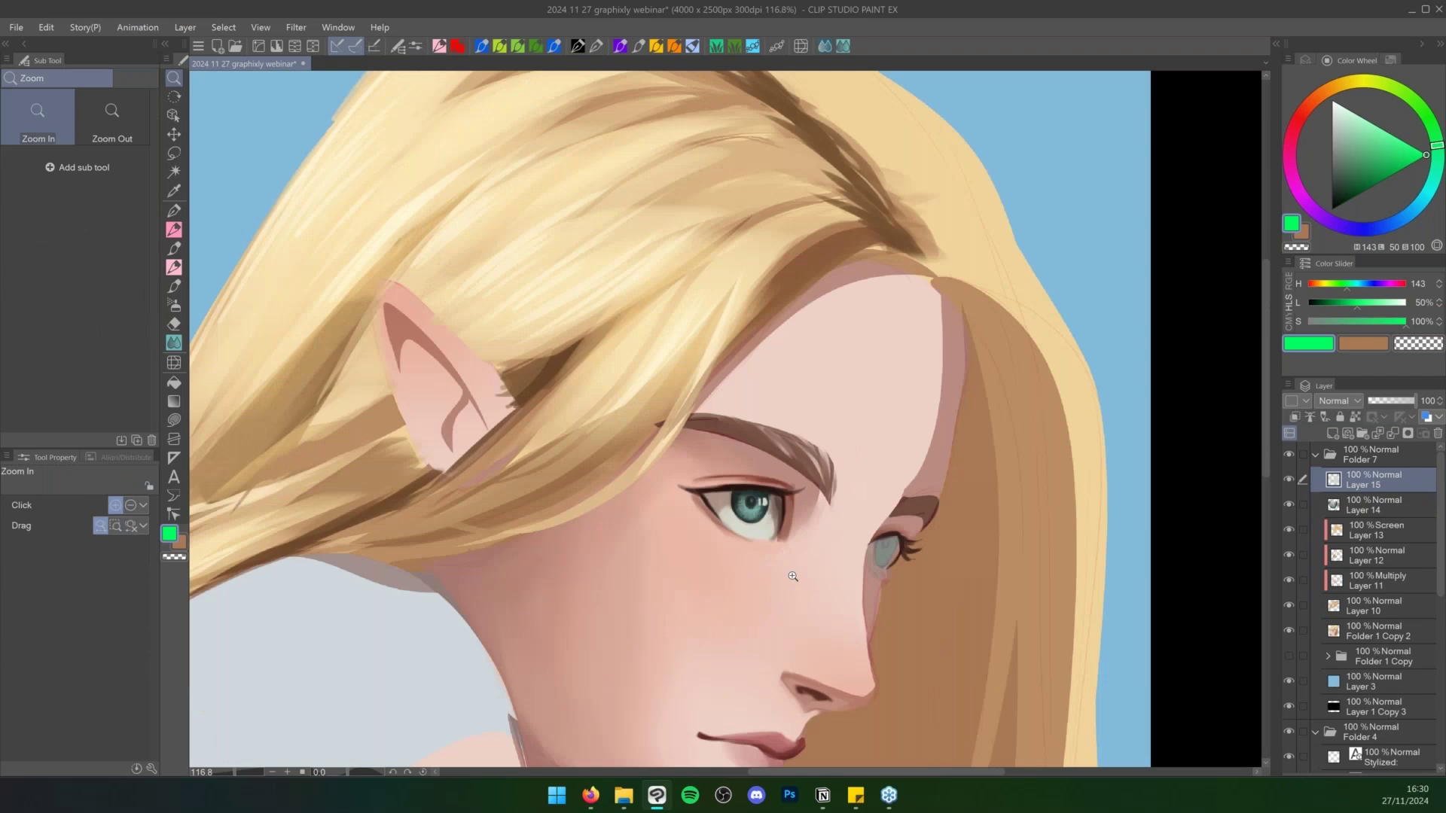
{"action": "left_click_drag", "start_coordinate": [830, 608], "coordinate": [804, 488]}
{"action": "left_click_drag", "start_coordinate": [851, 555], "coordinate": [772, 478]}
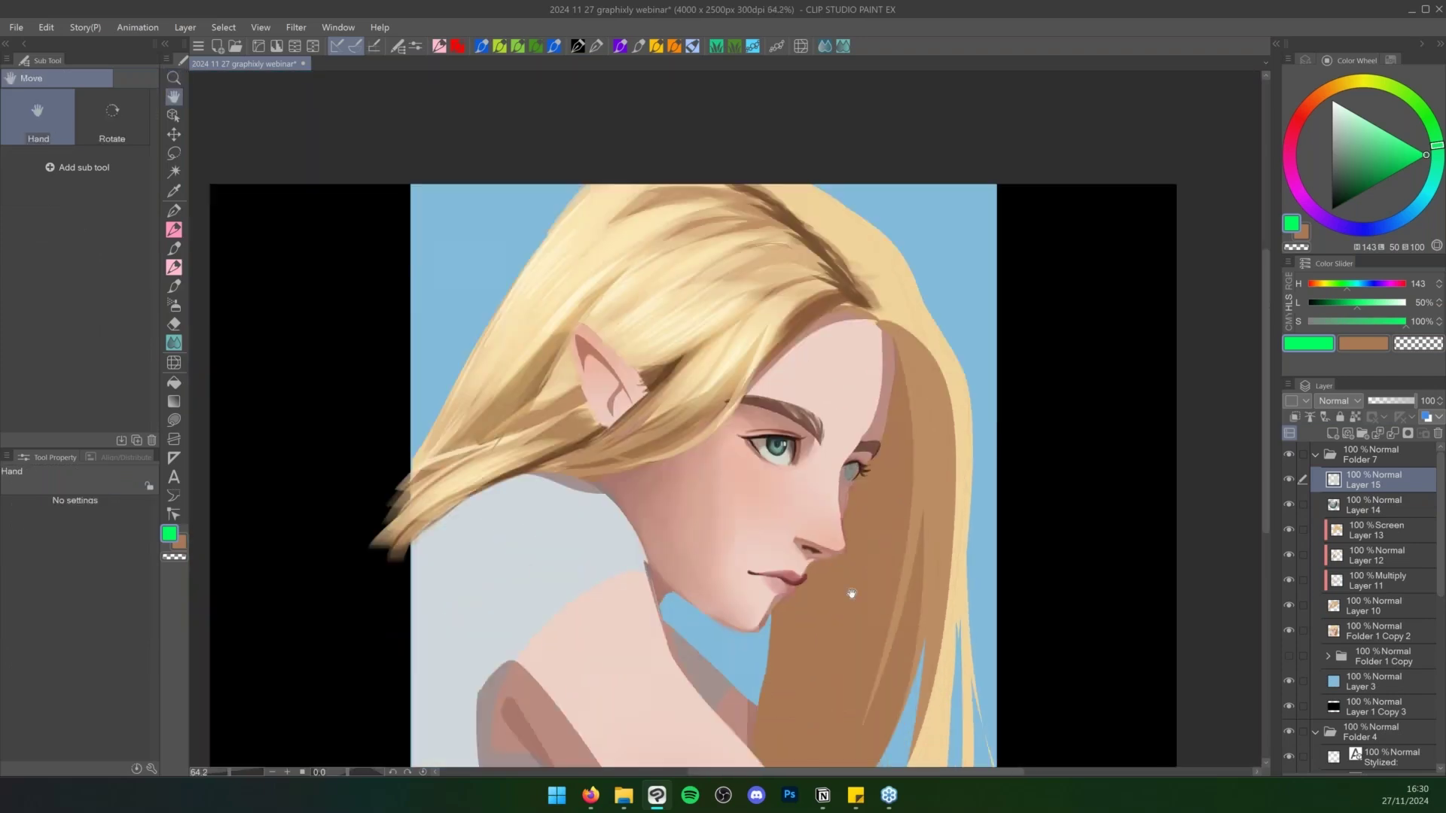
{"action": "left_click_drag", "start_coordinate": [852, 592], "coordinate": [829, 526]}
{"action": "key", "text": "slash"}
{"action": "left_click_drag", "start_coordinate": [662, 580], "coordinate": [887, 523]}
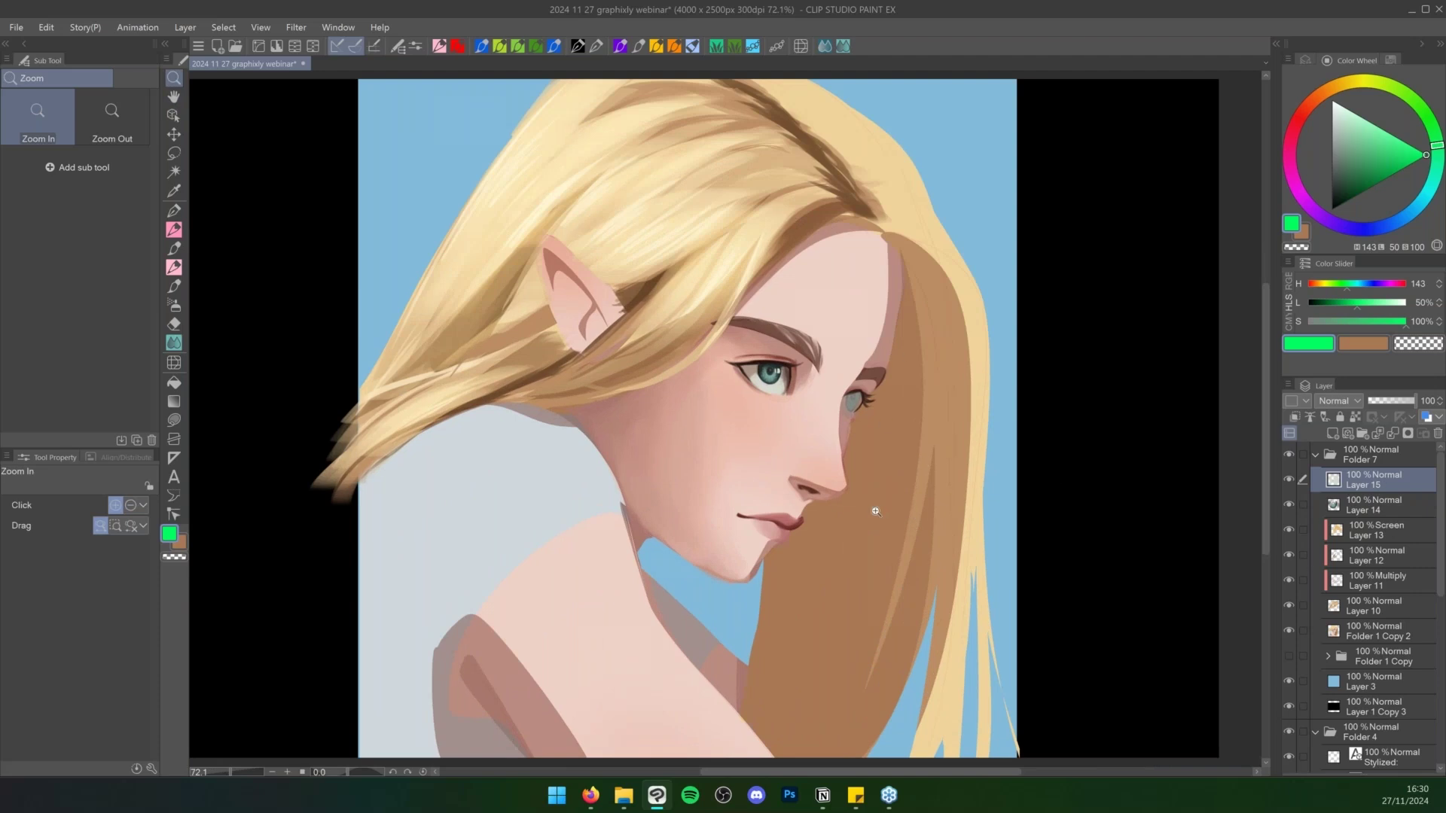
Paint long strands in sampled browns over the shadowed hair behind the face with the flat 2 brush at size 150
{"action": "key", "text": "b"}
{"action": "left_click", "coordinate": [909, 339], "text": "alt"}
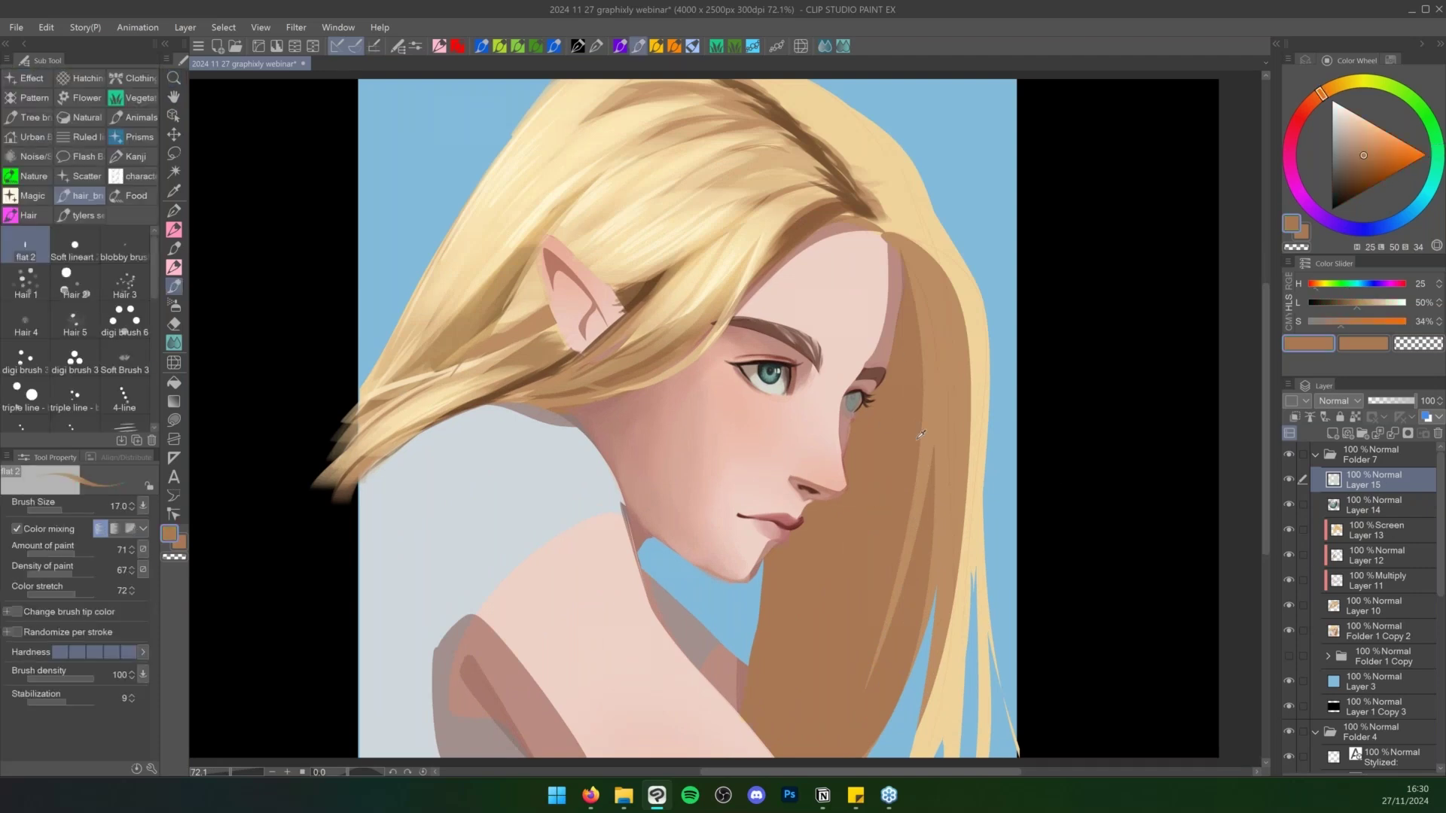
{"action": "left_click", "coordinate": [938, 331], "text": "alt"}
{"action": "key", "text": "bracketright"}
{"action": "key", "text": "bracketright"}
{"action": "key", "text": "bracketright"}
{"action": "key", "text": "bracketright"}
{"action": "key", "text": "bracketright"}
{"action": "key", "text": "bracketright"}
{"action": "key", "text": "bracketright"}
{"action": "key", "text": "bracketright"}
{"action": "key", "text": "bracketright"}
{"action": "key", "text": "bracketright"}
{"action": "key", "text": "bracketright"}
{"action": "mouse_move", "coordinate": [913, 290]}
{"action": "left_mouse_down"}
{"action": "mouse_move", "coordinate": [894, 481]}
{"action": "mouse_move", "coordinate": [913, 376]}
{"action": "mouse_move", "coordinate": [845, 647]}
{"action": "left_mouse_up"}
{"action": "mouse_move", "coordinate": [913, 369]}
{"action": "left_mouse_down"}
{"action": "mouse_move", "coordinate": [845, 651]}
{"action": "mouse_move", "coordinate": [808, 735]}
{"action": "mouse_move", "coordinate": [920, 376]}
{"action": "mouse_move", "coordinate": [890, 531]}
{"action": "left_mouse_up"}
{"action": "left_click", "coordinate": [837, 679], "text": "alt"}
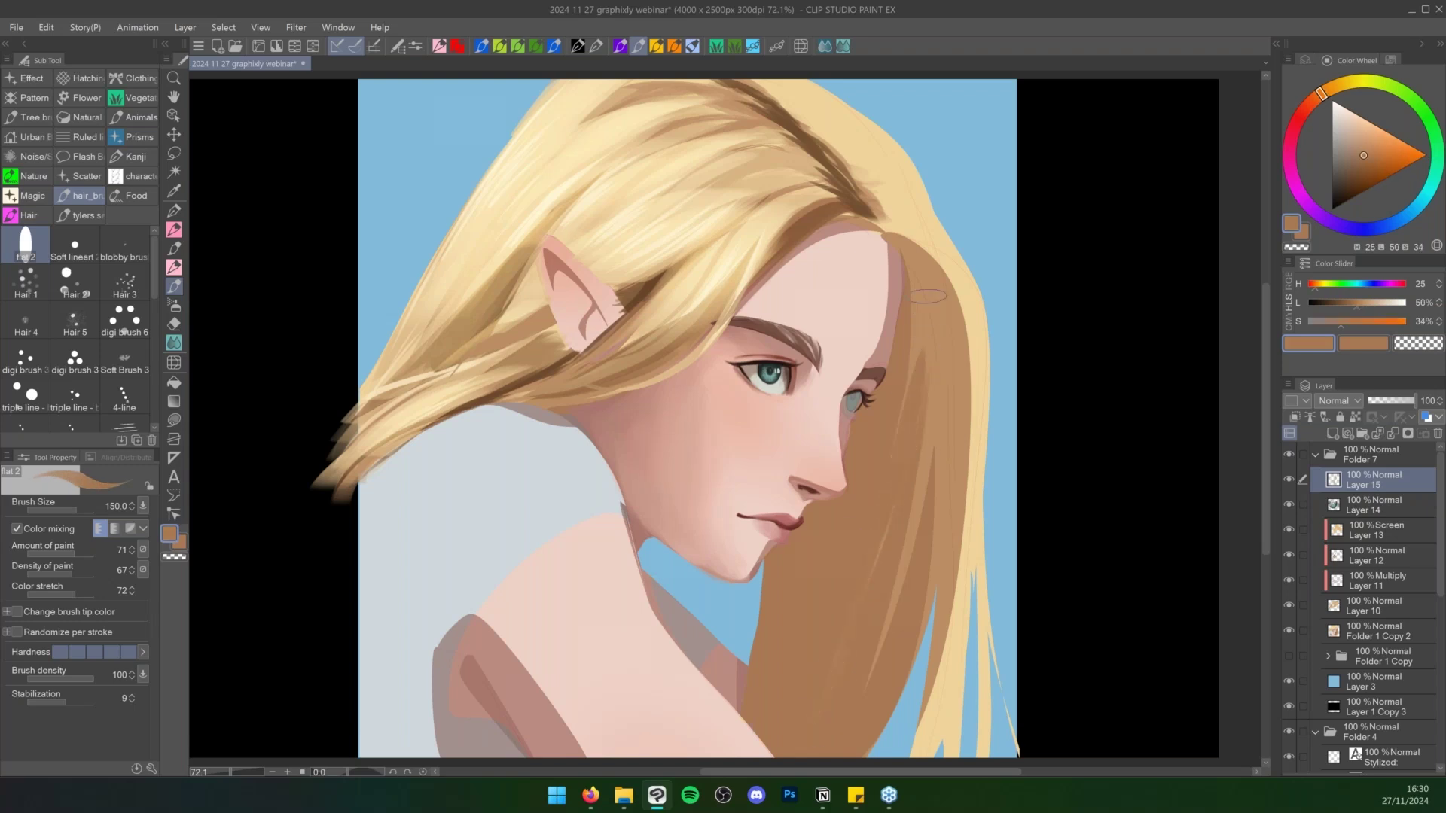
{"action": "left_click_drag", "start_coordinate": [928, 295], "coordinate": [933, 381]}
{"action": "left_click_drag", "start_coordinate": [942, 331], "coordinate": [827, 658]}
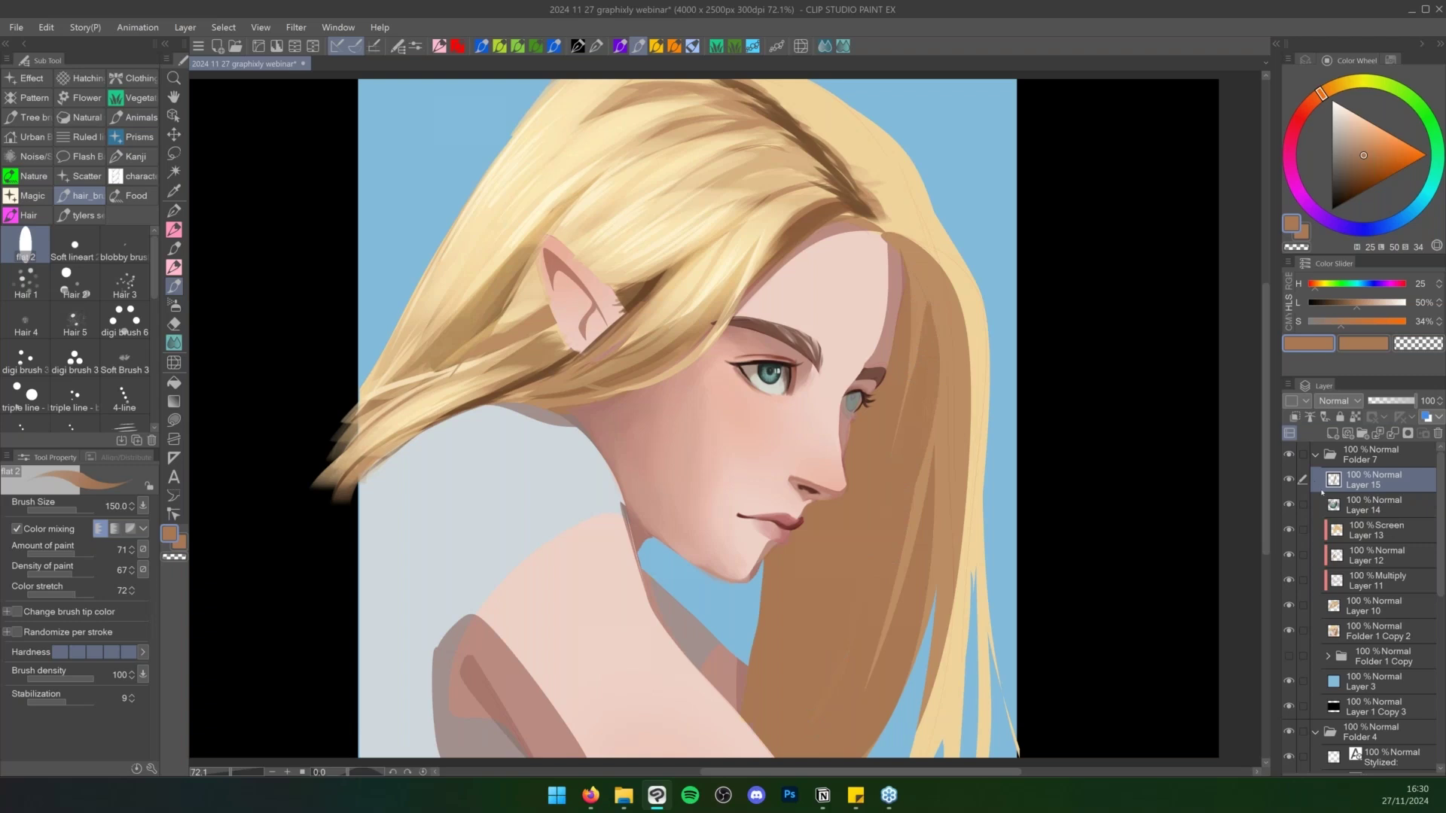
Hide the rendered layers above Folder 1 Copy, show that folder and delete its Multiply shadow layer above LINES
{"action": "left_click_drag", "start_coordinate": [1289, 480], "coordinate": [1289, 632]}
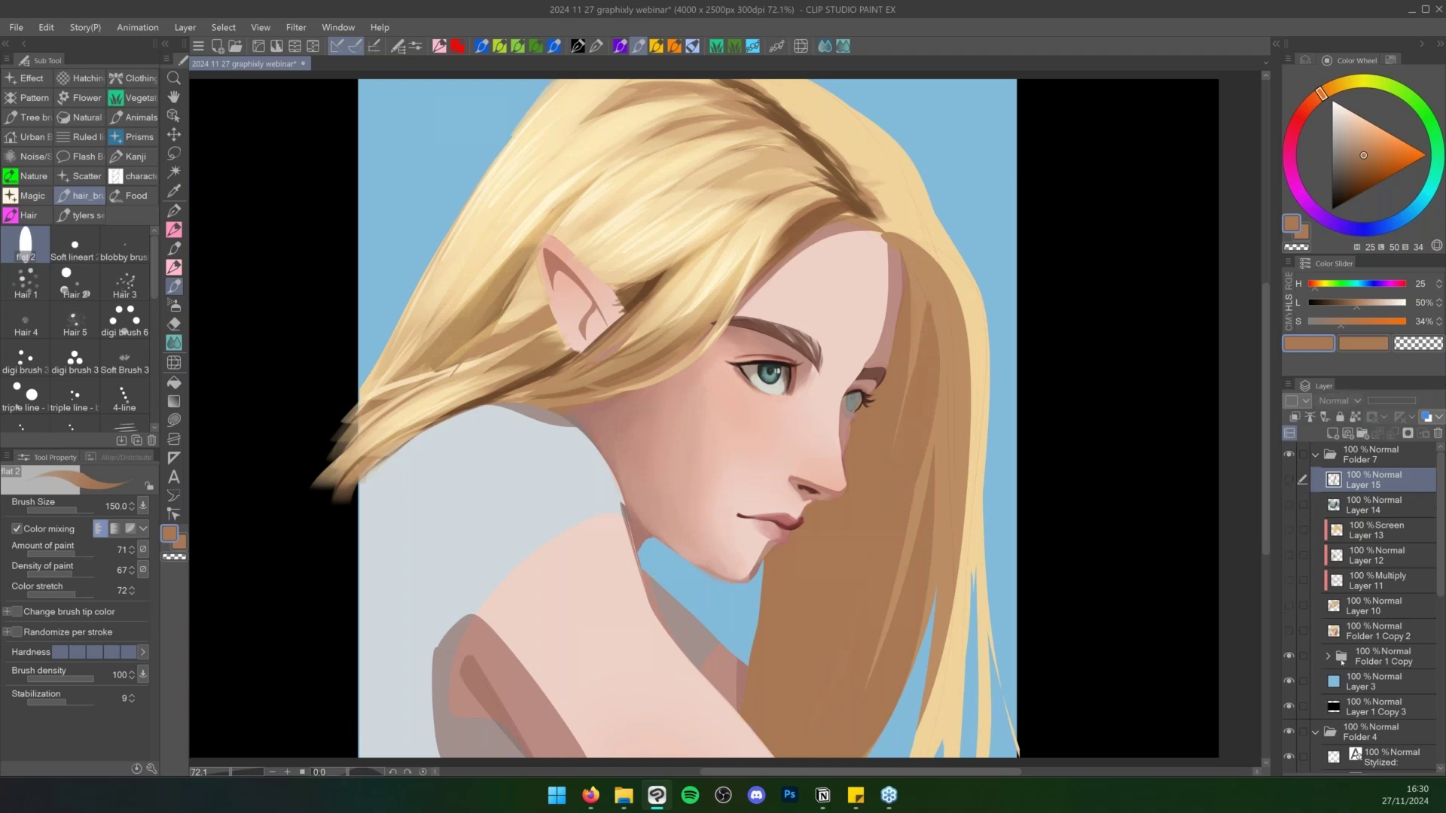
{"action": "left_click", "coordinate": [1328, 656]}
{"action": "left_click_drag", "start_coordinate": [1439, 562], "coordinate": [1438, 615]}
{"action": "left_click", "coordinate": [1400, 548]}
{"action": "left_click", "coordinate": [1437, 434]}
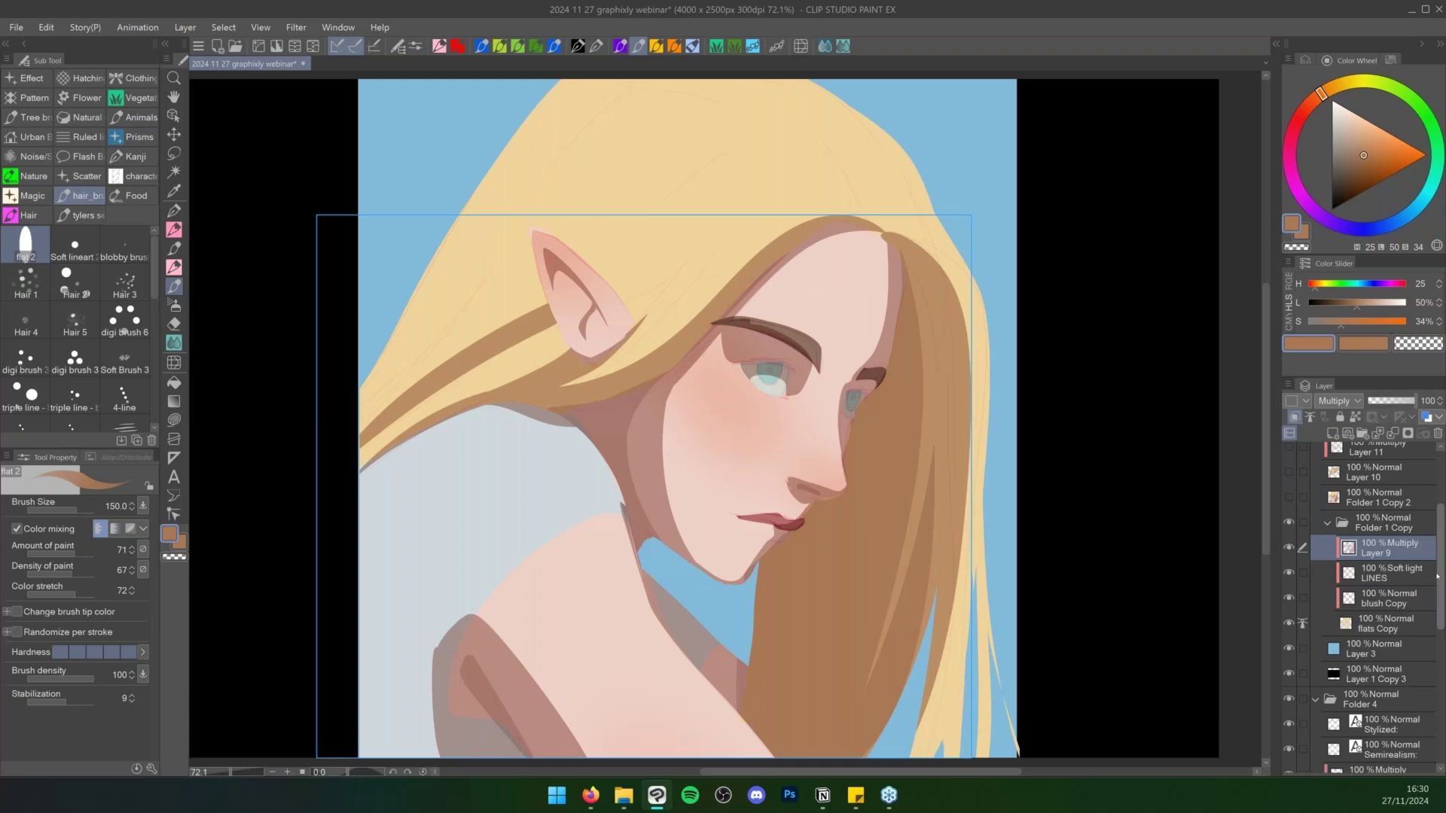
{"action": "left_click", "coordinate": [1438, 433]}
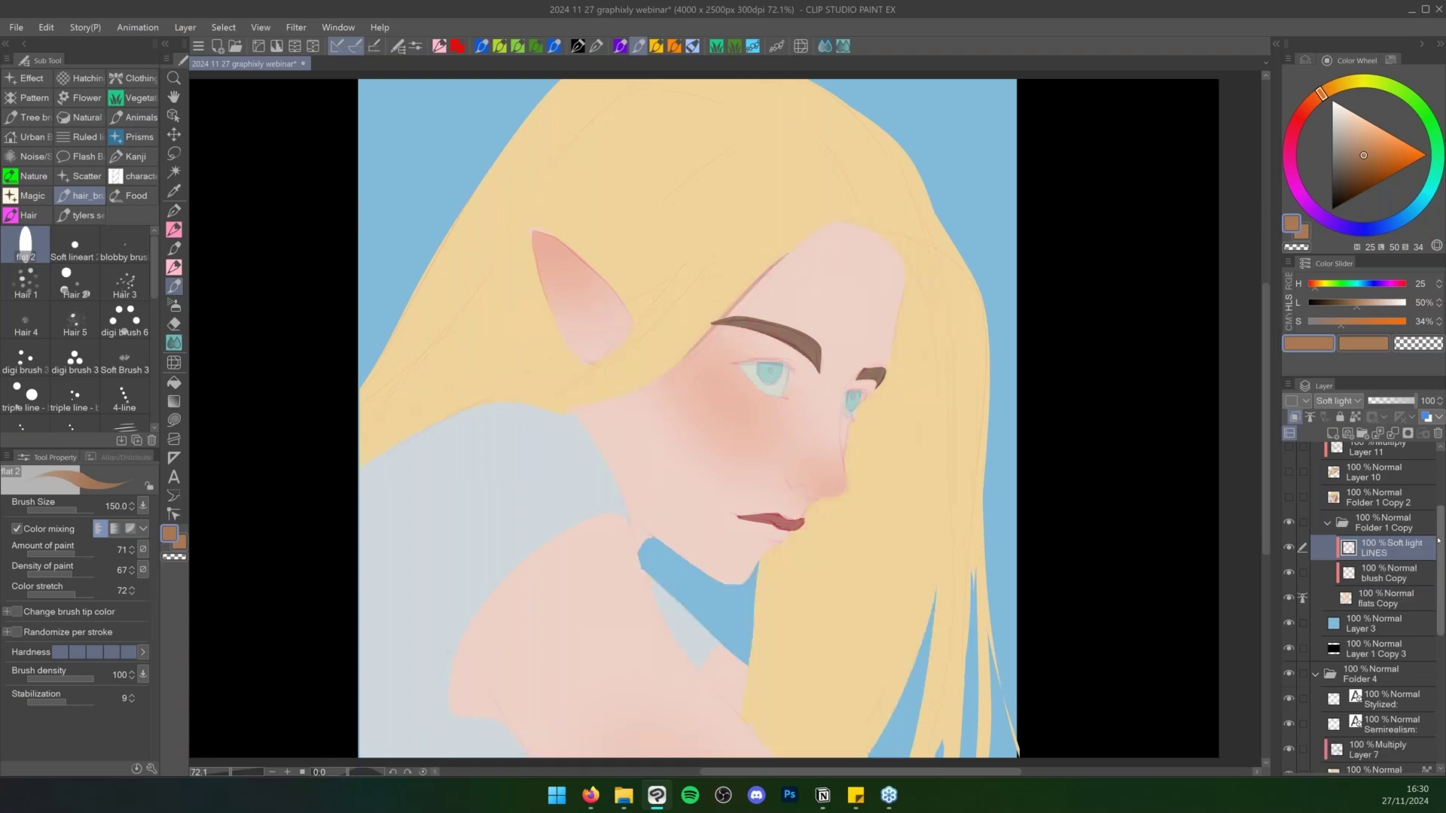
Select the skin area on flats Copy and create a clipped raster layer between LINES and blush Copy
{"action": "left_click", "coordinate": [6, 44]}
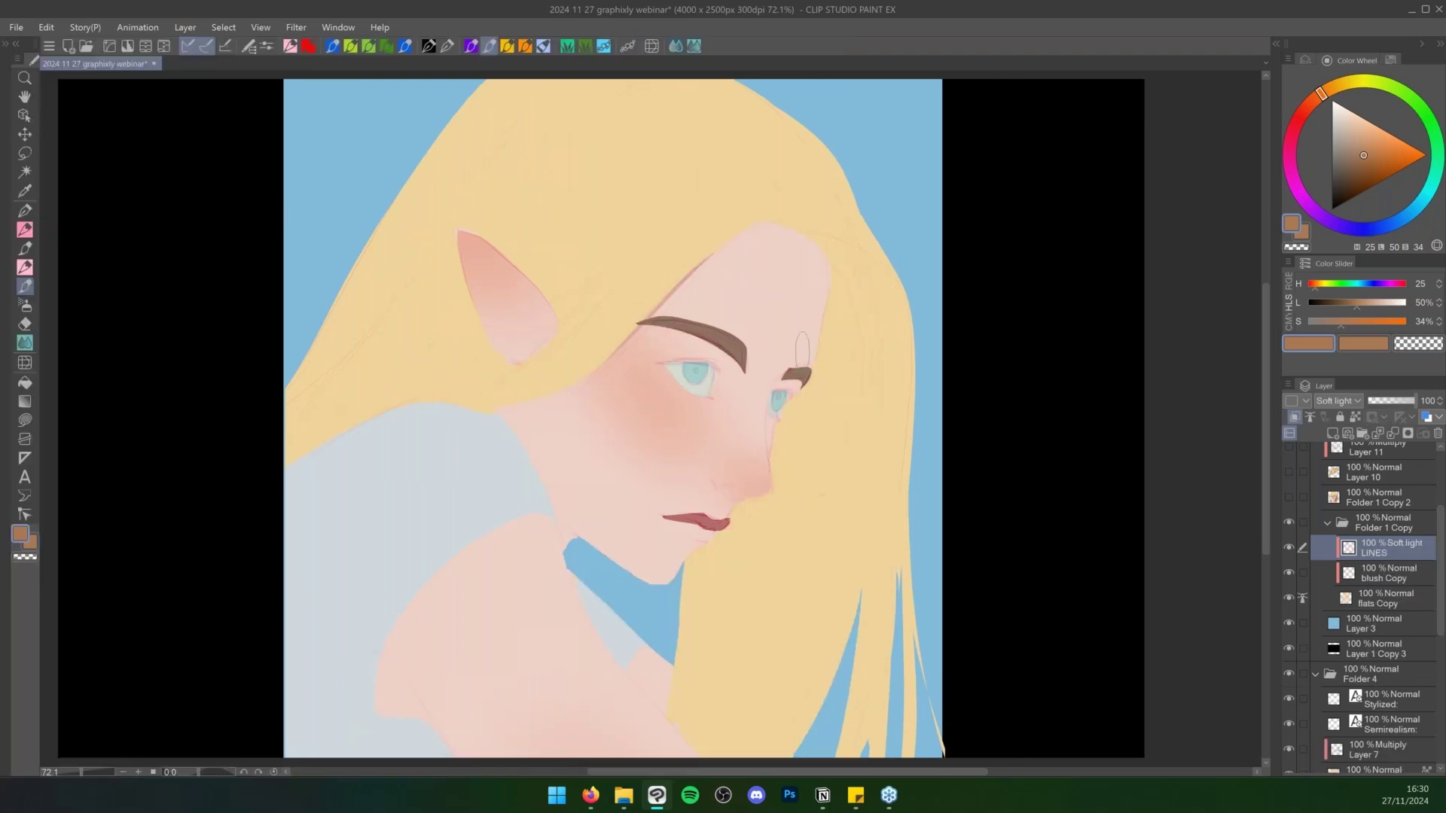
{"action": "left_click", "coordinate": [1369, 604]}
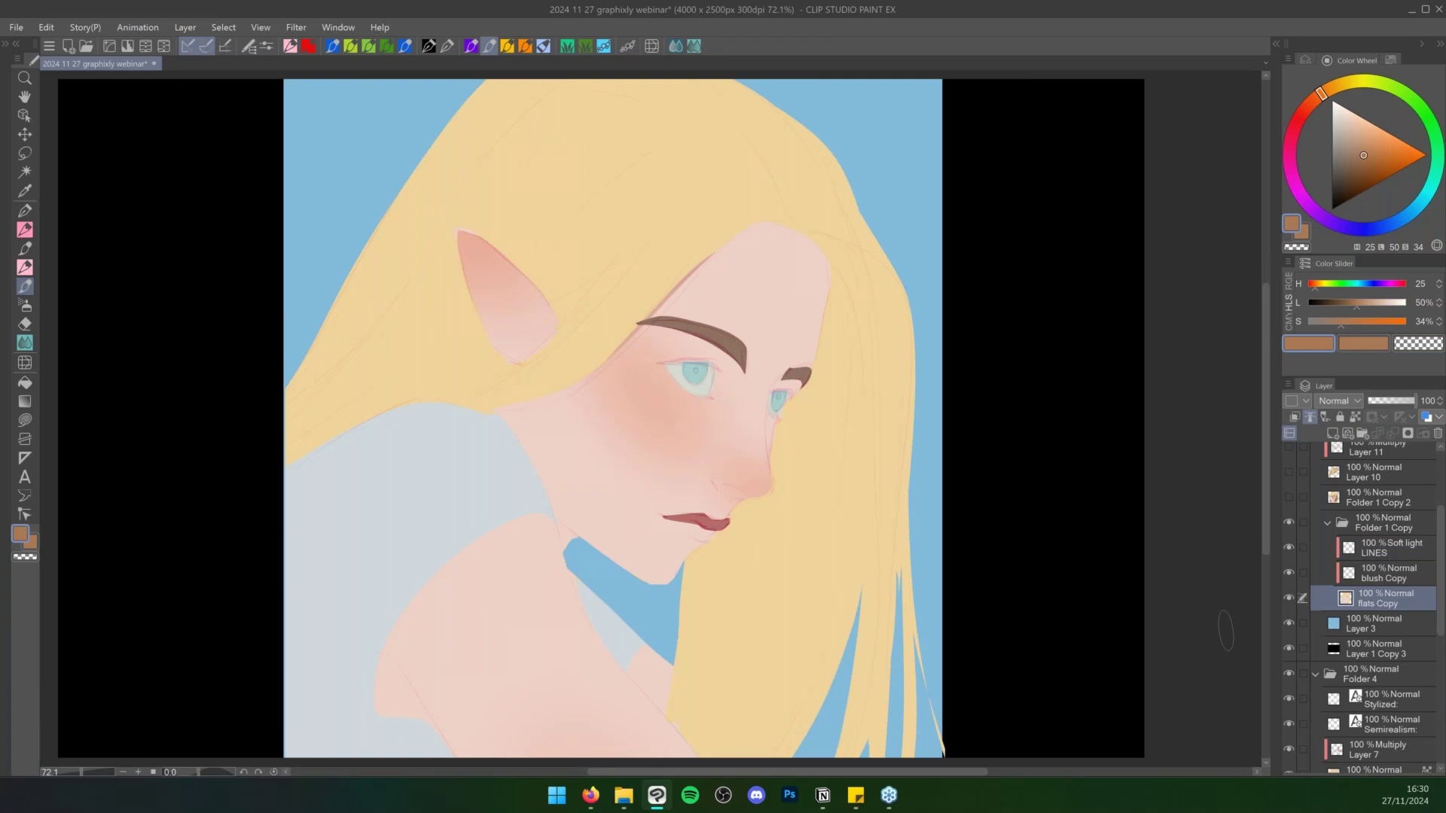
{"action": "key", "text": "w"}
{"action": "left_click", "coordinate": [594, 478]}
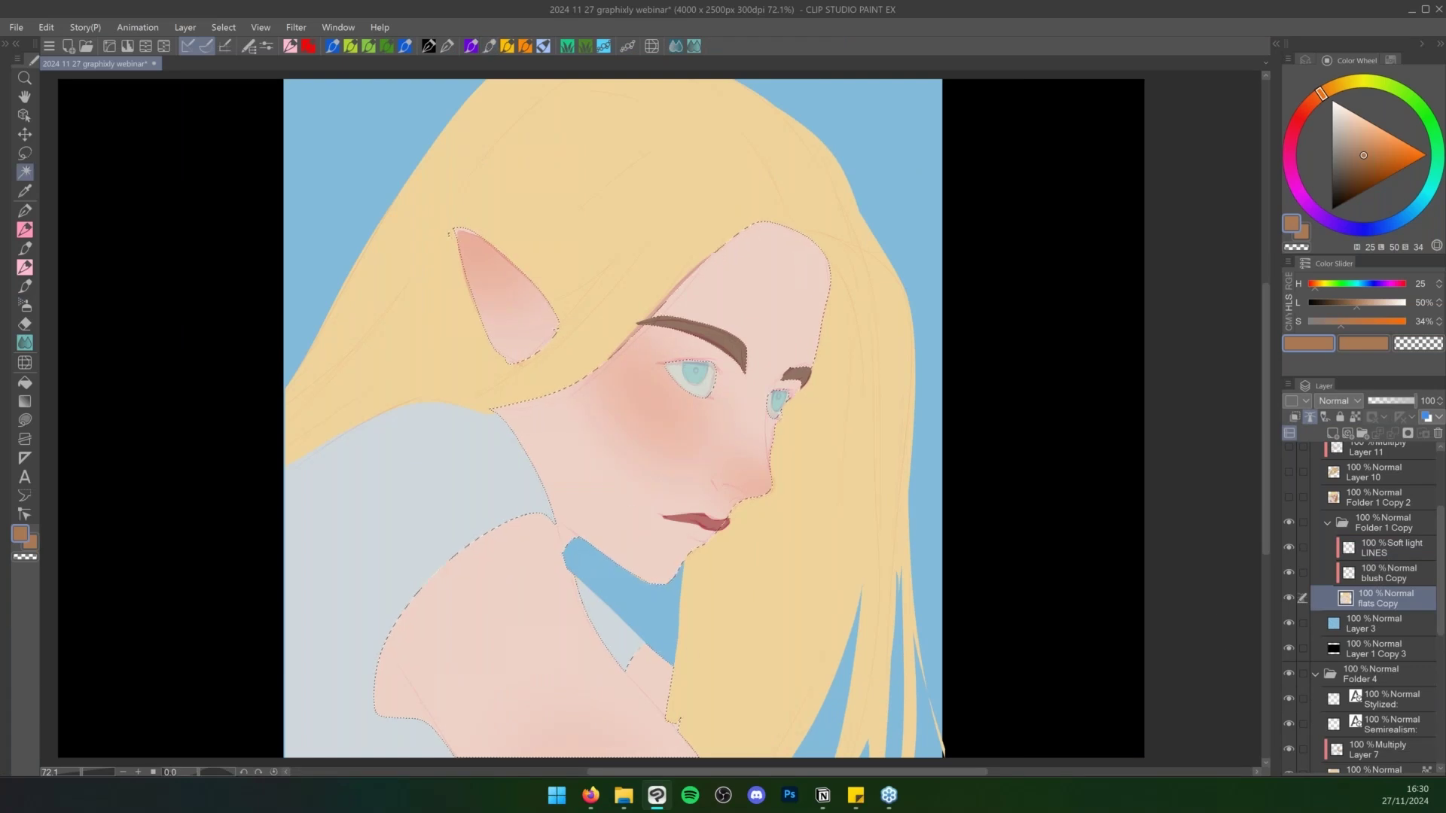
{"action": "left_click", "coordinate": [1332, 434]}
{"action": "key", "text": "b"}
{"action": "left_click_drag", "start_coordinate": [1378, 600], "coordinate": [1378, 565]}
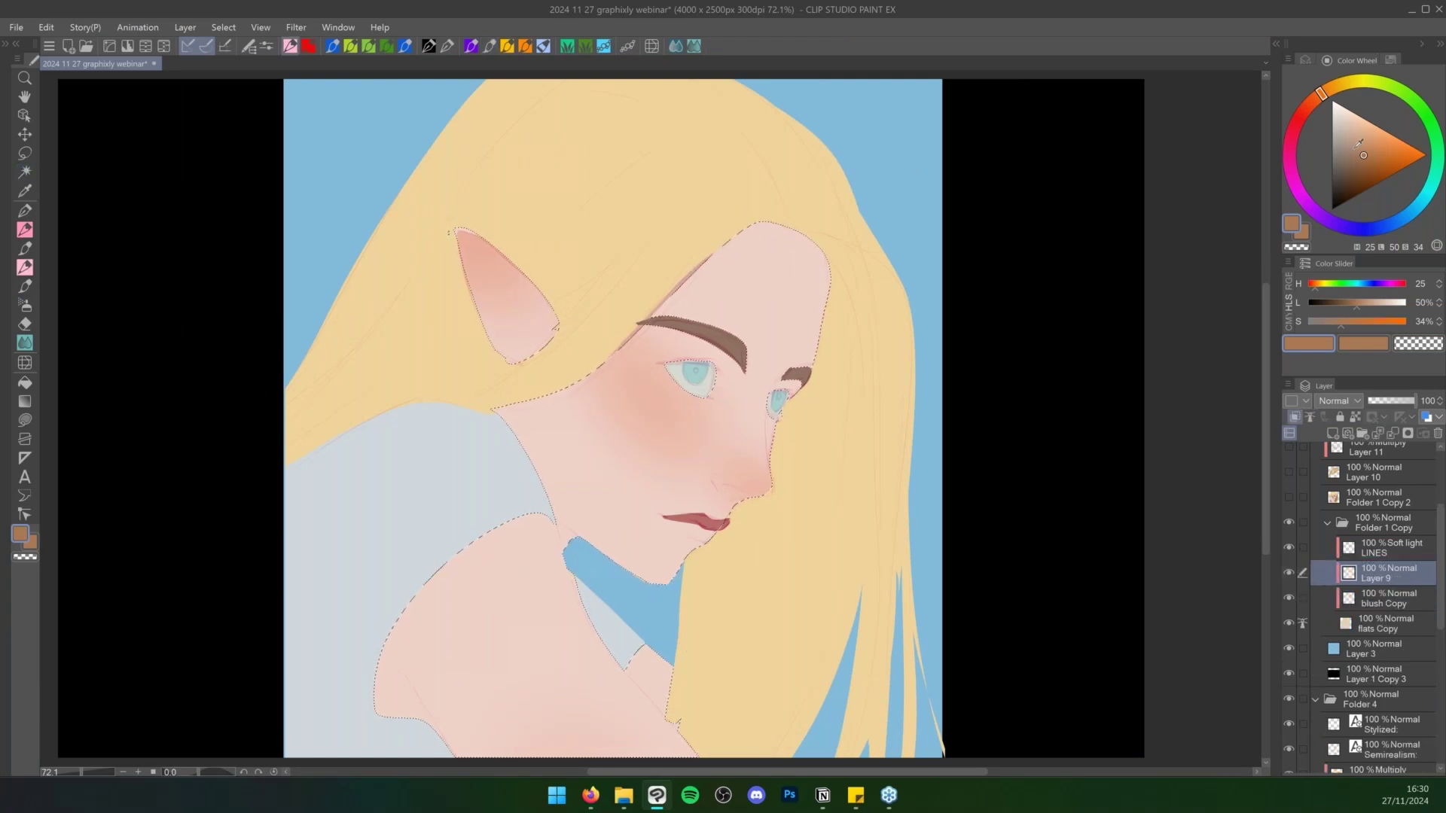
Paint a brown shadow over the neck, jaw and side of the cheek, widening it with a sampled lighter brown
{"action": "left_click", "coordinate": [525, 47]}
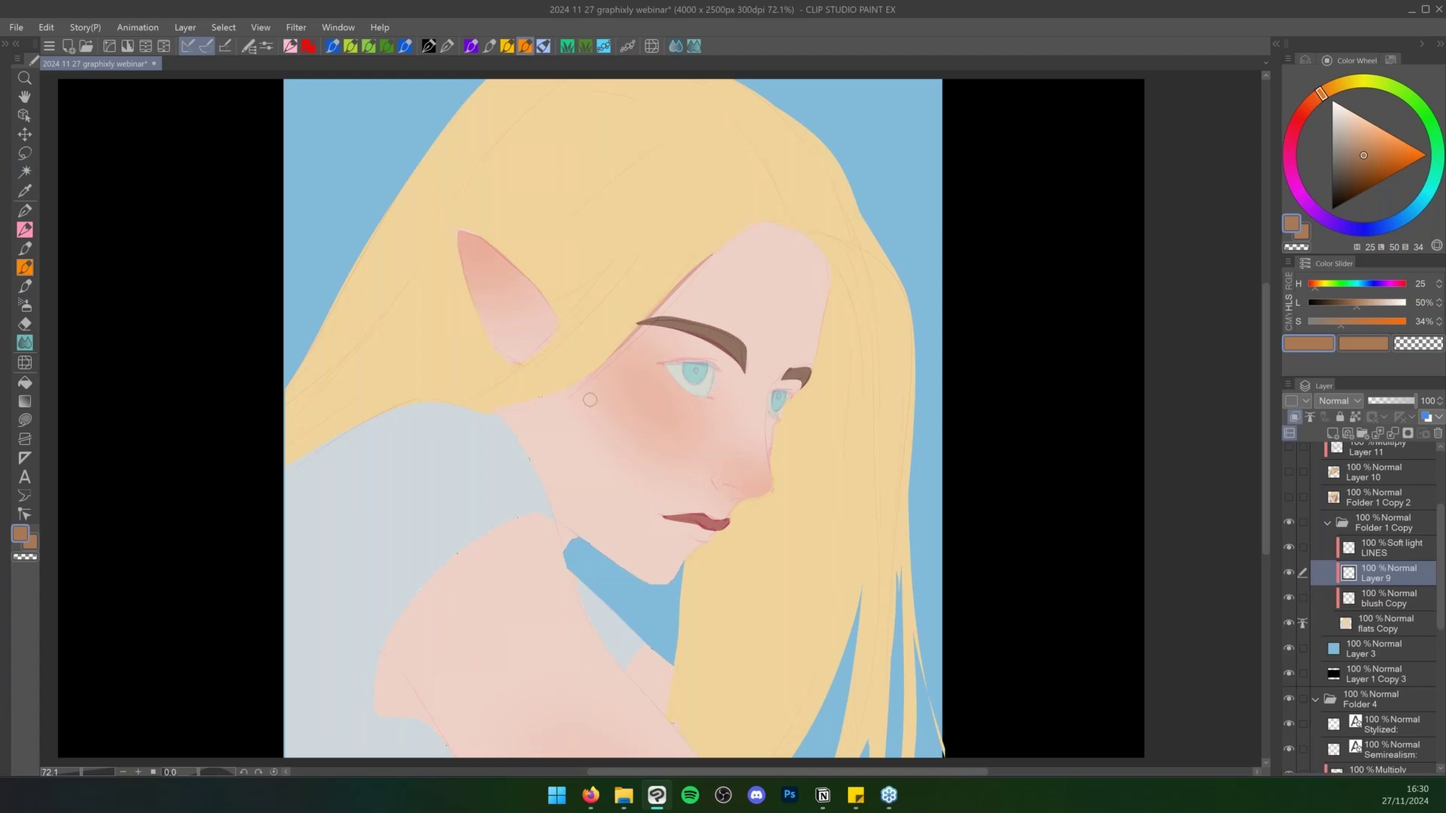
{"action": "mouse_move", "coordinate": [555, 396]}
{"action": "left_mouse_down"}
{"action": "mouse_move", "coordinate": [563, 357]}
{"action": "mouse_move", "coordinate": [541, 461]}
{"action": "mouse_move", "coordinate": [514, 430]}
{"action": "mouse_move", "coordinate": [576, 545]}
{"action": "mouse_move", "coordinate": [631, 582]}
{"action": "mouse_move", "coordinate": [587, 541]}
{"action": "left_mouse_up"}
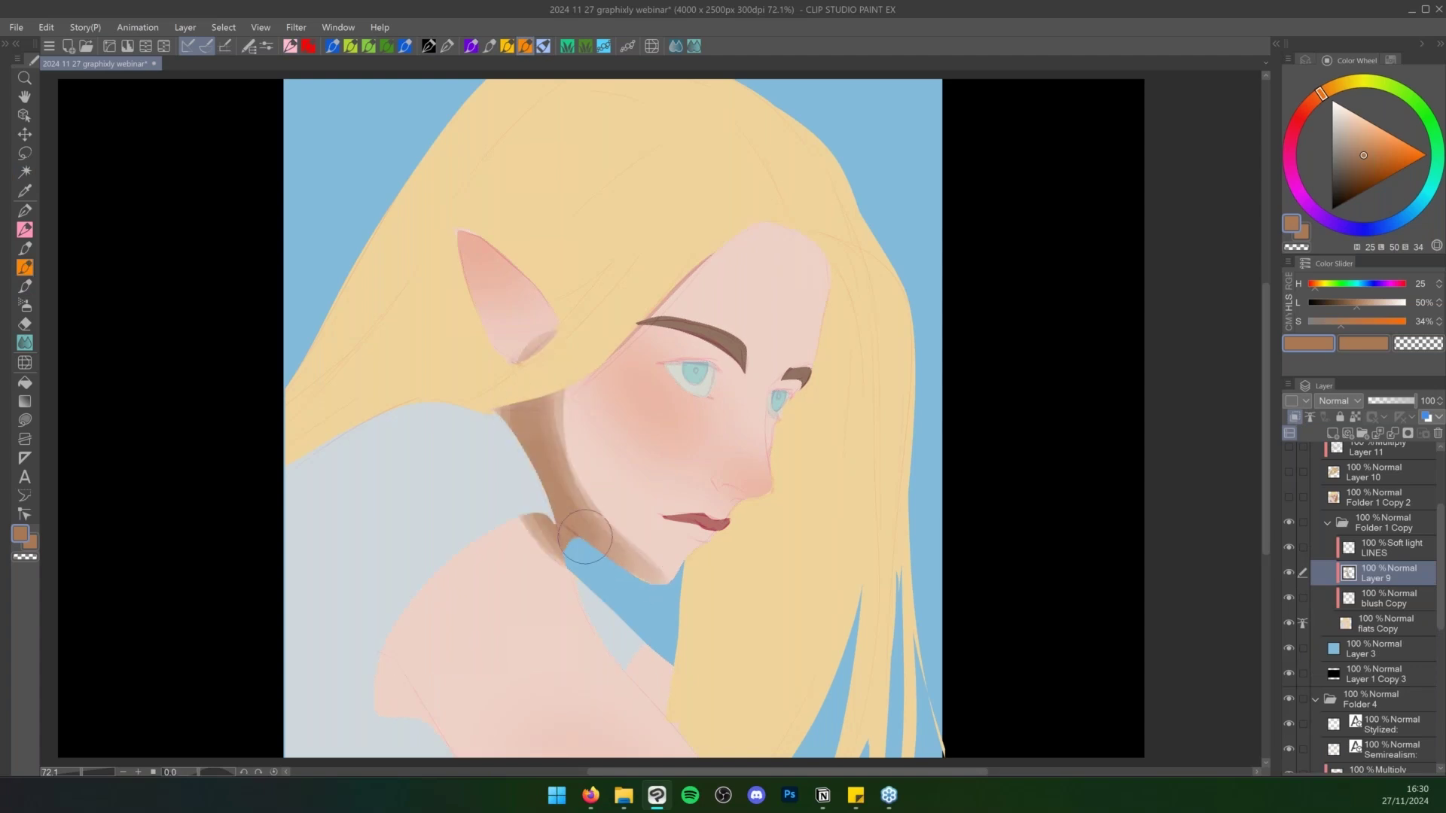
{"action": "left_click", "coordinate": [564, 467], "text": "alt"}
{"action": "mouse_move", "coordinate": [577, 403]}
{"action": "left_mouse_down"}
{"action": "mouse_move", "coordinate": [650, 576]}
{"action": "mouse_move", "coordinate": [571, 462]}
{"action": "mouse_move", "coordinate": [580, 410]}
{"action": "mouse_move", "coordinate": [615, 557]}
{"action": "left_mouse_up"}
{"action": "mouse_move", "coordinate": [598, 365]}
{"action": "left_mouse_down"}
{"action": "mouse_move", "coordinate": [602, 543]}
{"action": "mouse_move", "coordinate": [518, 432]}
{"action": "mouse_move", "coordinate": [581, 536]}
{"action": "mouse_move", "coordinate": [555, 566]}
{"action": "left_mouse_up"}
{"action": "left_click", "coordinate": [567, 529], "text": "alt"}
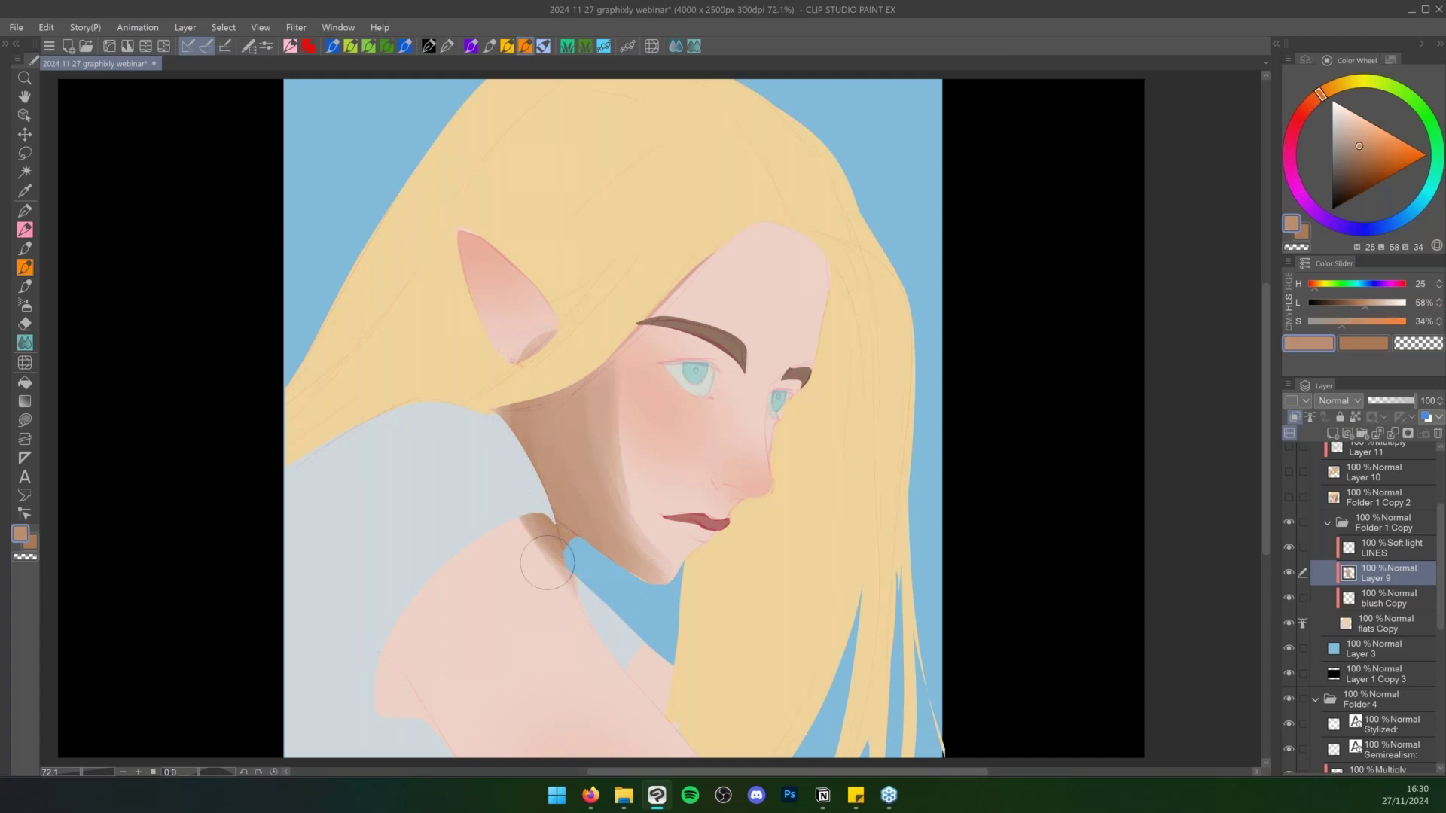
Erase the shadow from the shoulder with transparent color and extend the light brown along the jaw and chin
{"action": "key", "text": "c"}
{"action": "left_click_drag", "start_coordinate": [518, 502], "coordinate": [553, 604]}
{"action": "key", "text": "c"}
{"action": "mouse_move", "coordinate": [592, 497]}
{"action": "left_mouse_down"}
{"action": "mouse_move", "coordinate": [585, 570]}
{"action": "mouse_move", "coordinate": [649, 584]}
{"action": "mouse_move", "coordinate": [697, 638]}
{"action": "left_mouse_up"}
{"action": "mouse_move", "coordinate": [652, 544]}
{"action": "left_mouse_down"}
{"action": "mouse_move", "coordinate": [625, 511]}
{"action": "mouse_move", "coordinate": [614, 554]}
{"action": "left_mouse_up"}
Glaze a reddish brown of hue 14 over the face shadow and trim its front edge with transparent color
{"action": "left_click", "coordinate": [1315, 108]}
{"action": "left_click_drag", "start_coordinate": [608, 433], "coordinate": [646, 550]}
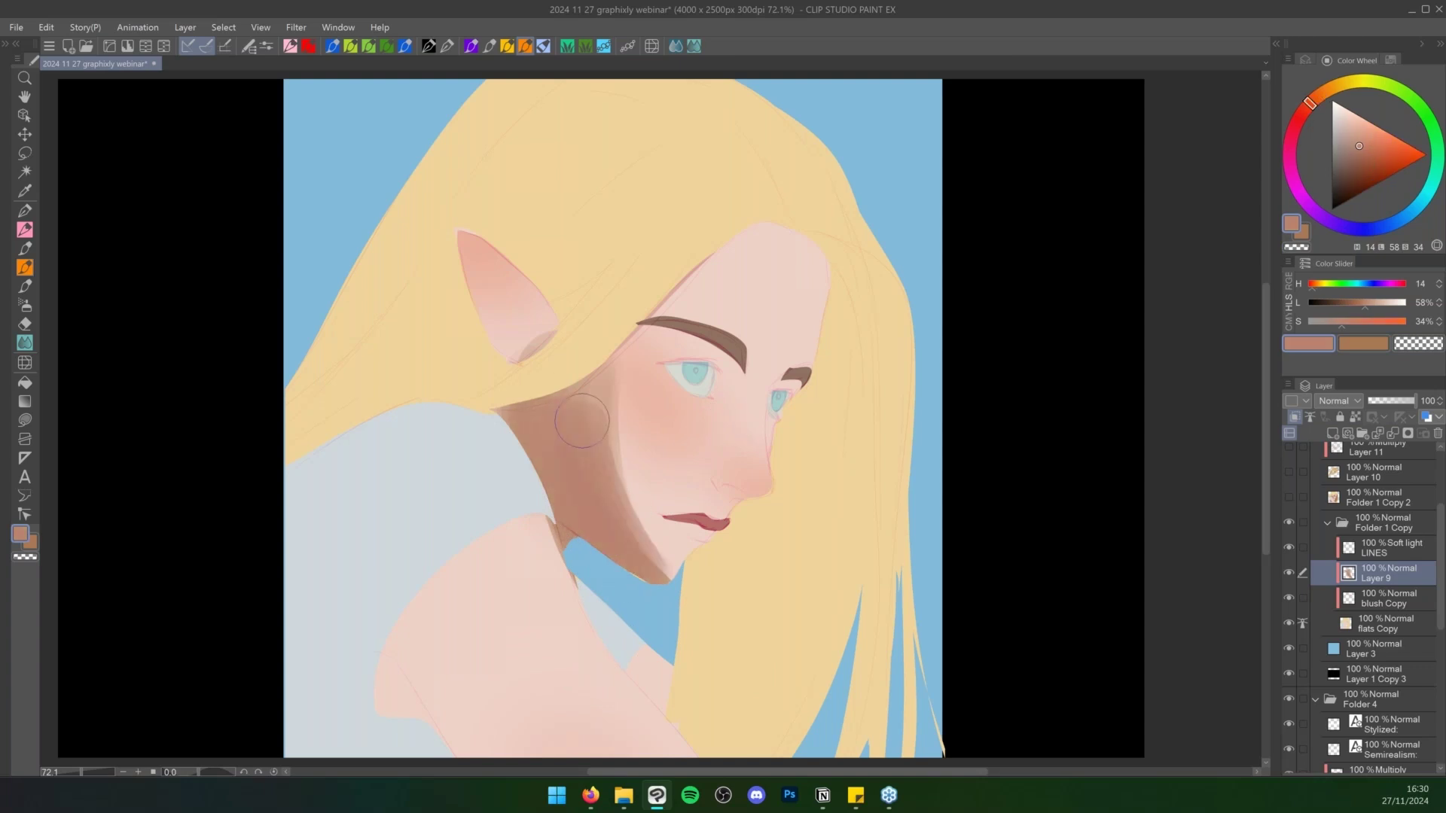
{"action": "mouse_move", "coordinate": [614, 384]}
{"action": "left_mouse_down"}
{"action": "mouse_move", "coordinate": [648, 561]}
{"action": "mouse_move", "coordinate": [654, 526]}
{"action": "left_mouse_up"}
{"action": "key", "text": "c"}
{"action": "left_click_drag", "start_coordinate": [646, 406], "coordinate": [666, 558]}
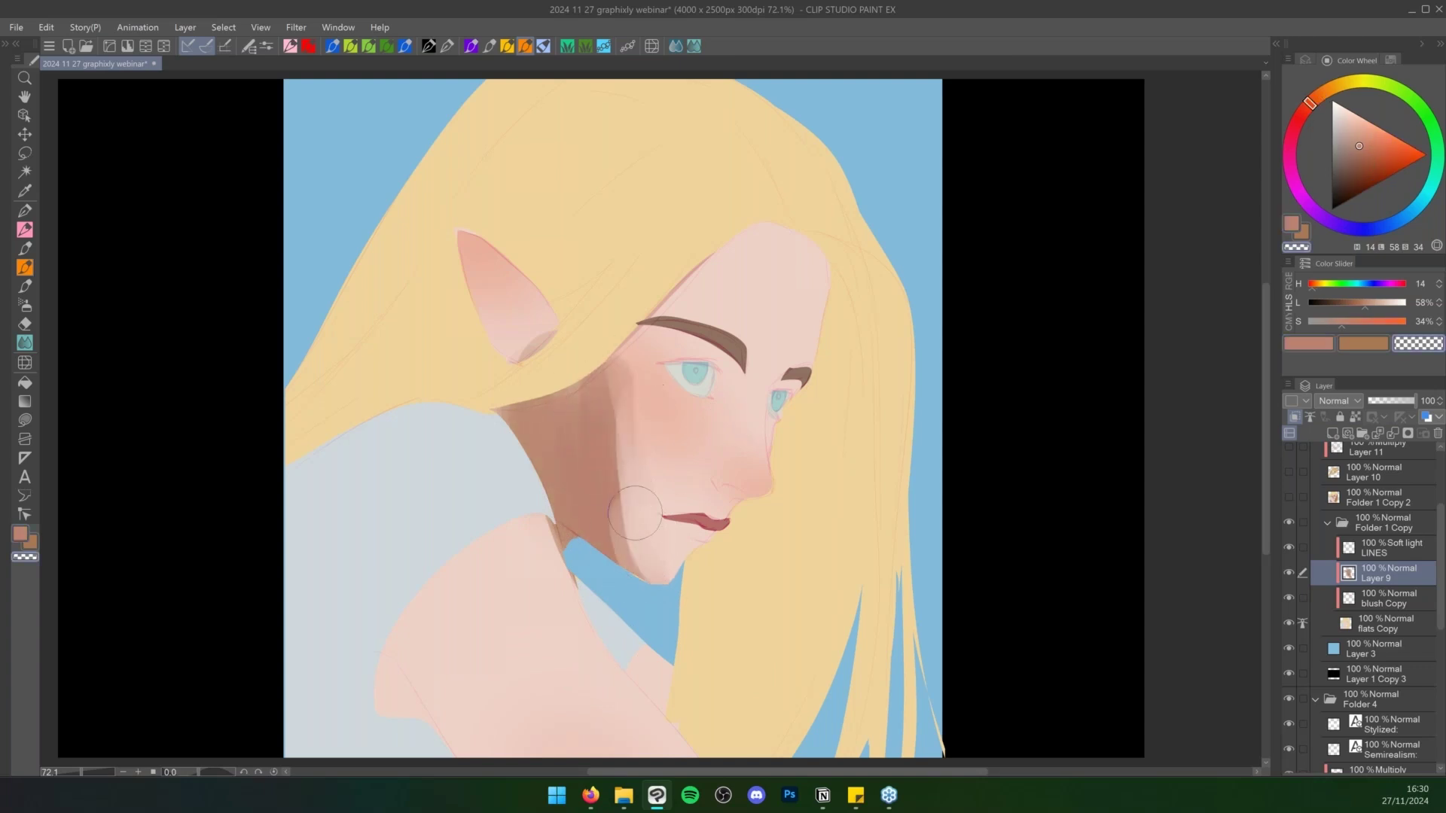
Paint lighter reddish-brown transition strokes along the shadow edge from cheek to chin and sample the resulting midtone
{"action": "left_click", "coordinate": [1362, 137]}
{"action": "left_click_drag", "start_coordinate": [611, 423], "coordinate": [621, 504]}
{"action": "mouse_move", "coordinate": [612, 452]}
{"action": "left_mouse_down"}
{"action": "mouse_move", "coordinate": [619, 544]}
{"action": "mouse_move", "coordinate": [649, 565]}
{"action": "left_mouse_up"}
{"action": "left_click_drag", "start_coordinate": [628, 376], "coordinate": [633, 503]}
{"action": "left_click", "coordinate": [573, 414], "text": "alt"}
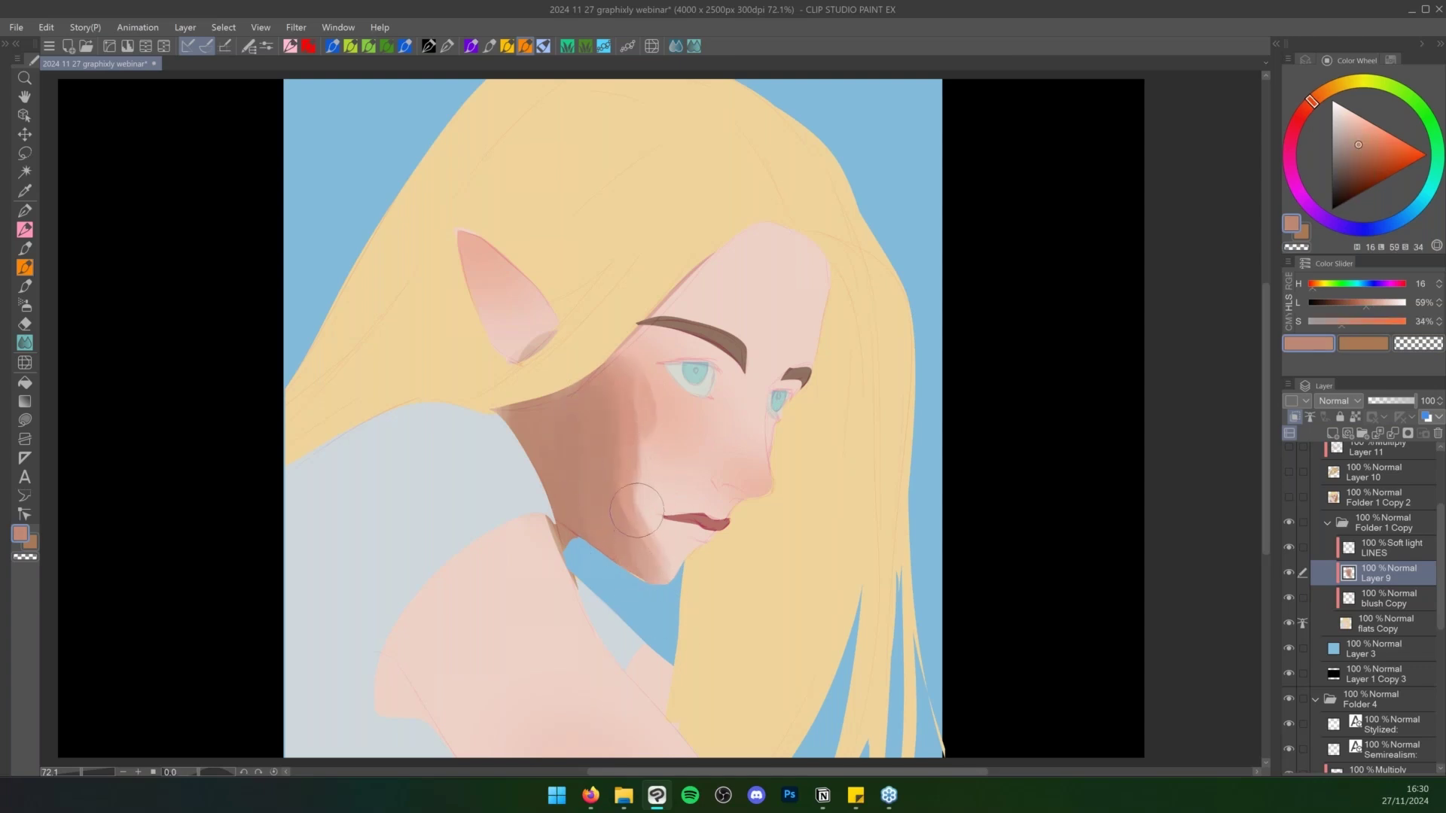
Float the color wheel over the canvas beside the face and glaze the cheek shadow with red at hue 1
{"action": "left_click_drag", "start_coordinate": [1356, 60], "coordinate": [904, 141]}
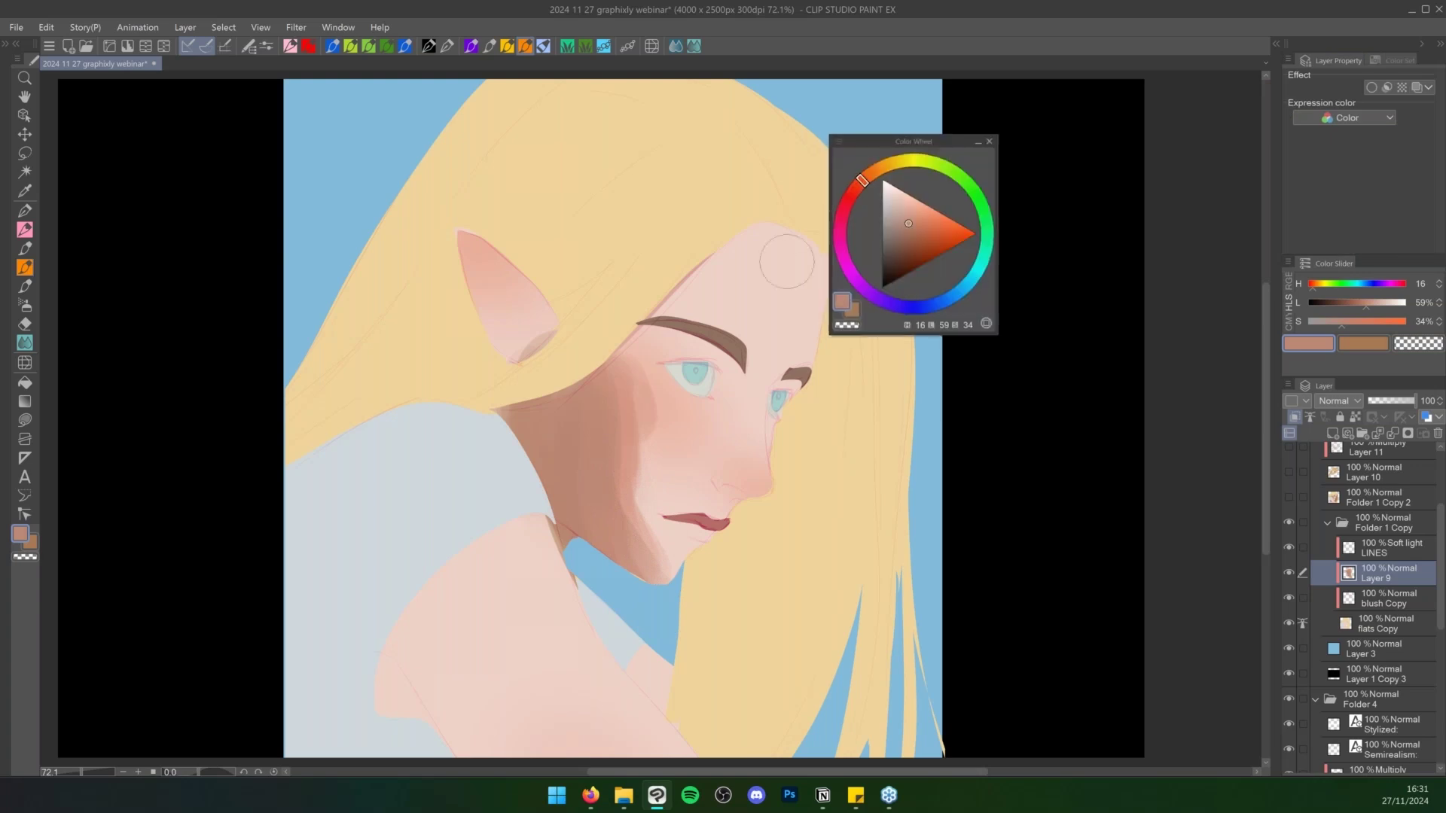
{"action": "left_click", "coordinate": [850, 196]}
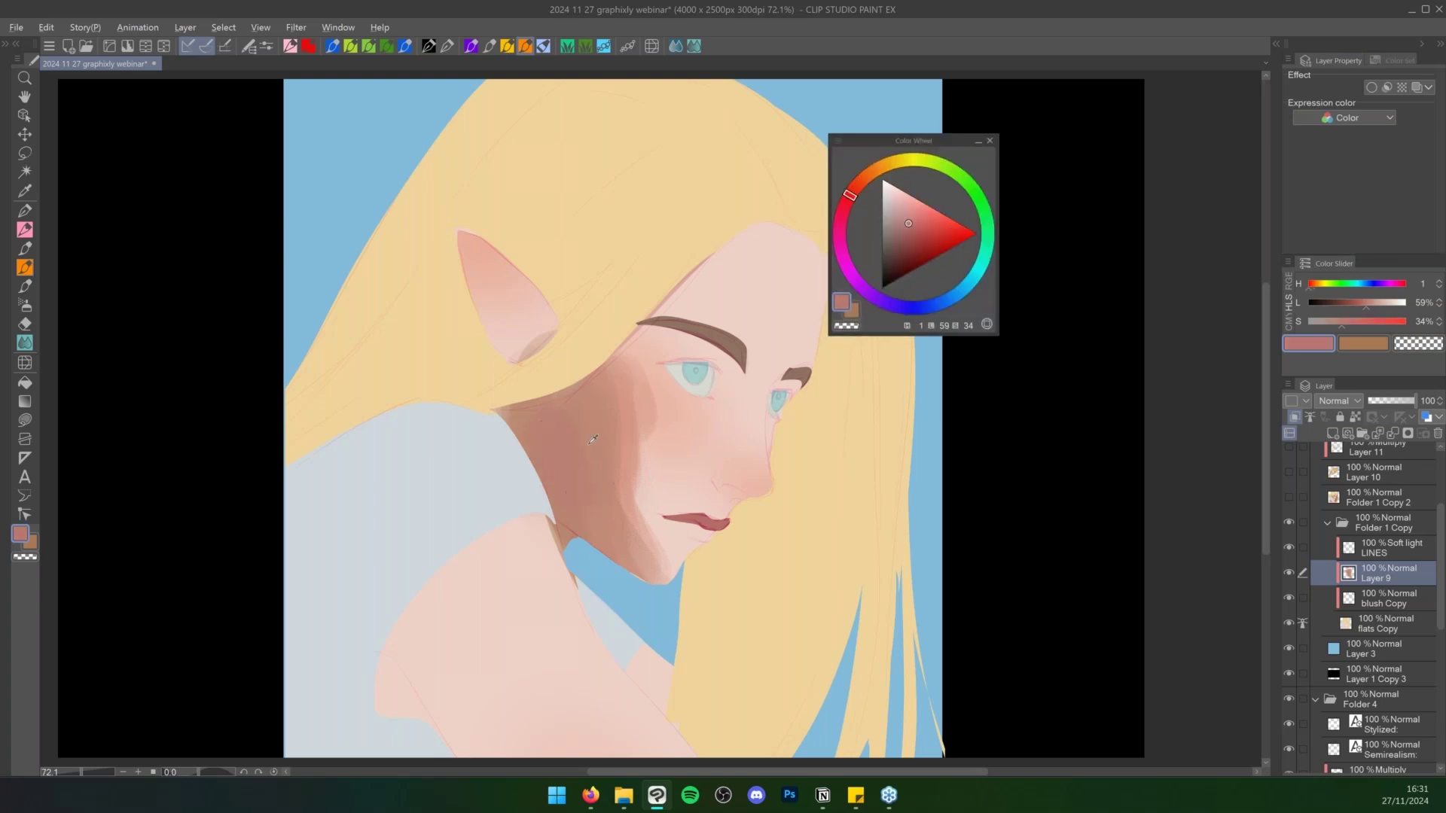
{"action": "key", "text": "alt"}
Paint a green patch of hue 146 on the cheek shadow, redoing the stroke with the Flat com Textura brush
{"action": "left_click", "coordinate": [988, 230]}
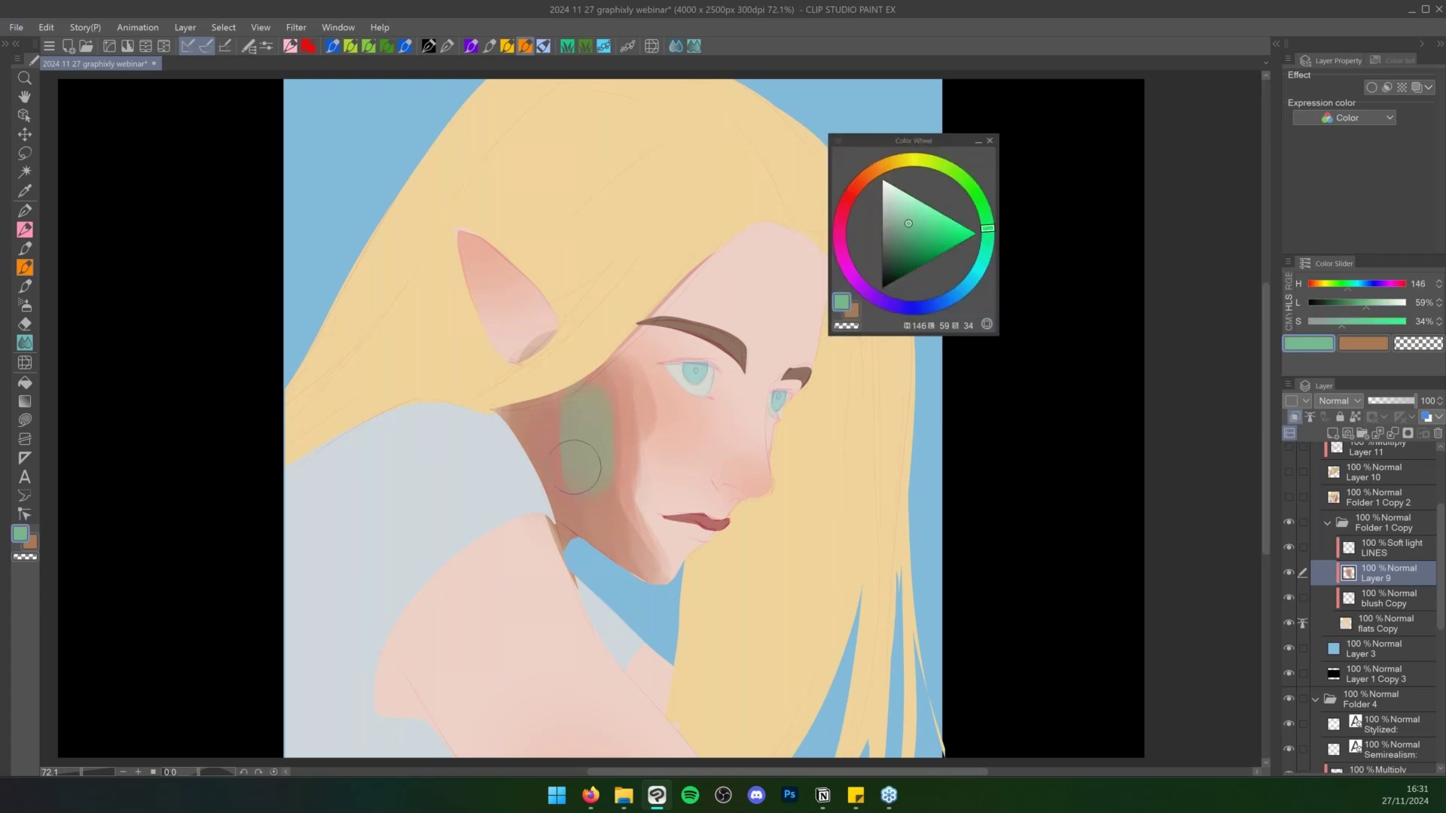
{"action": "key", "text": "ctrl+z"}
{"action": "left_click", "coordinate": [386, 46]}
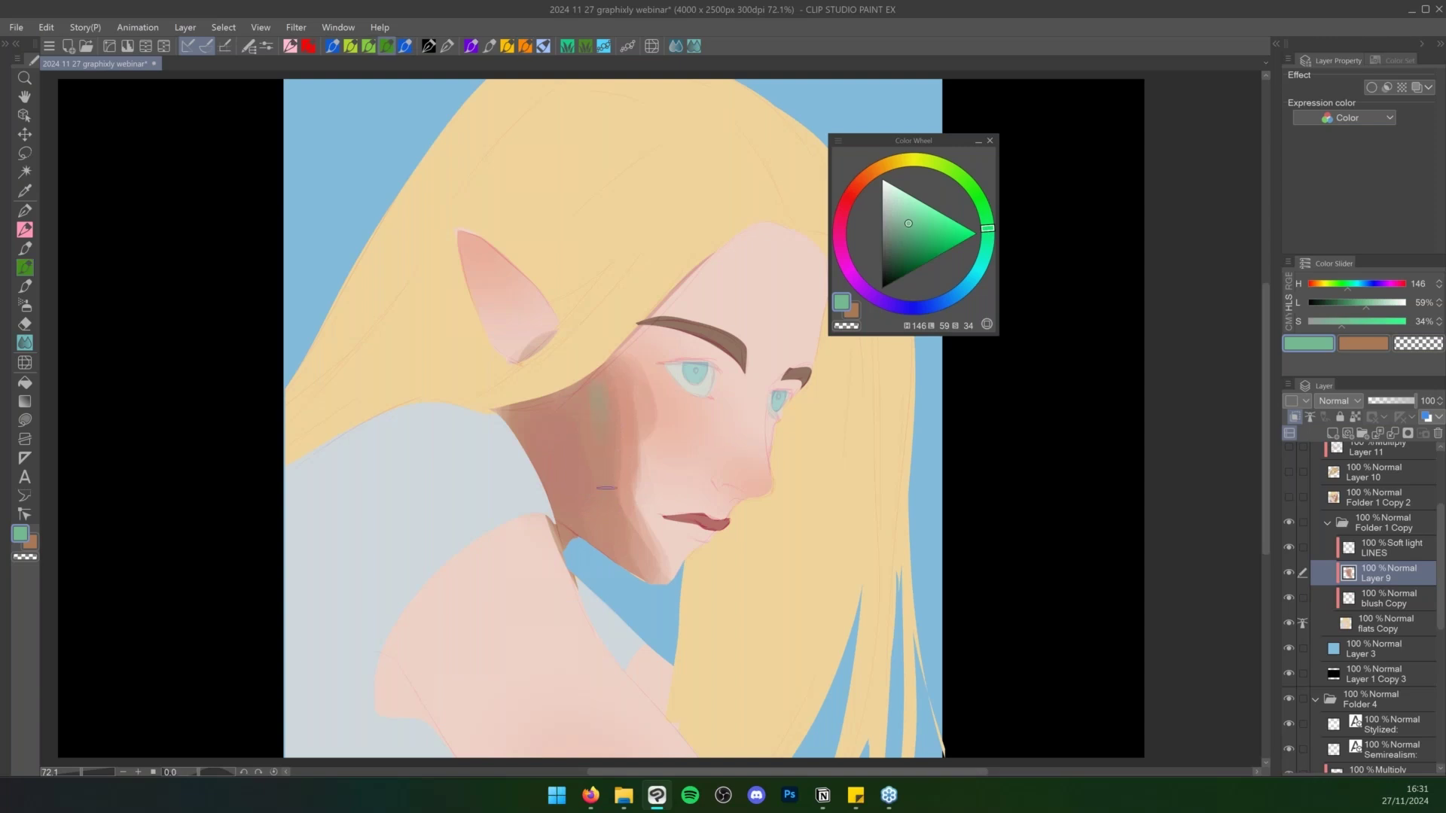
{"action": "key", "text": "ctrl+z"}
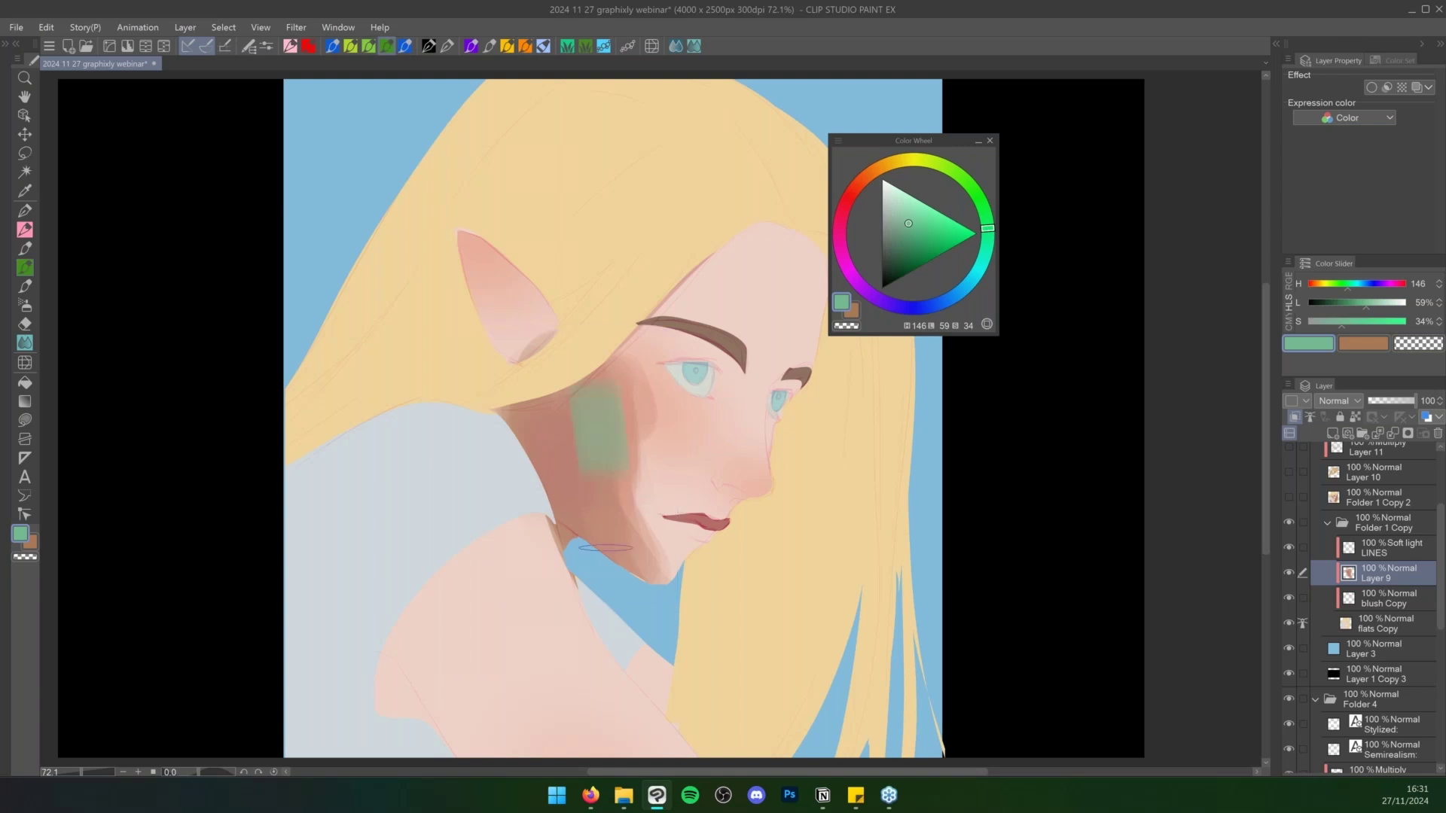
Cover the green patch with sampled skin shadow tones and blend it into the surrounding cheek
{"action": "left_click", "coordinate": [572, 422], "text": "alt"}
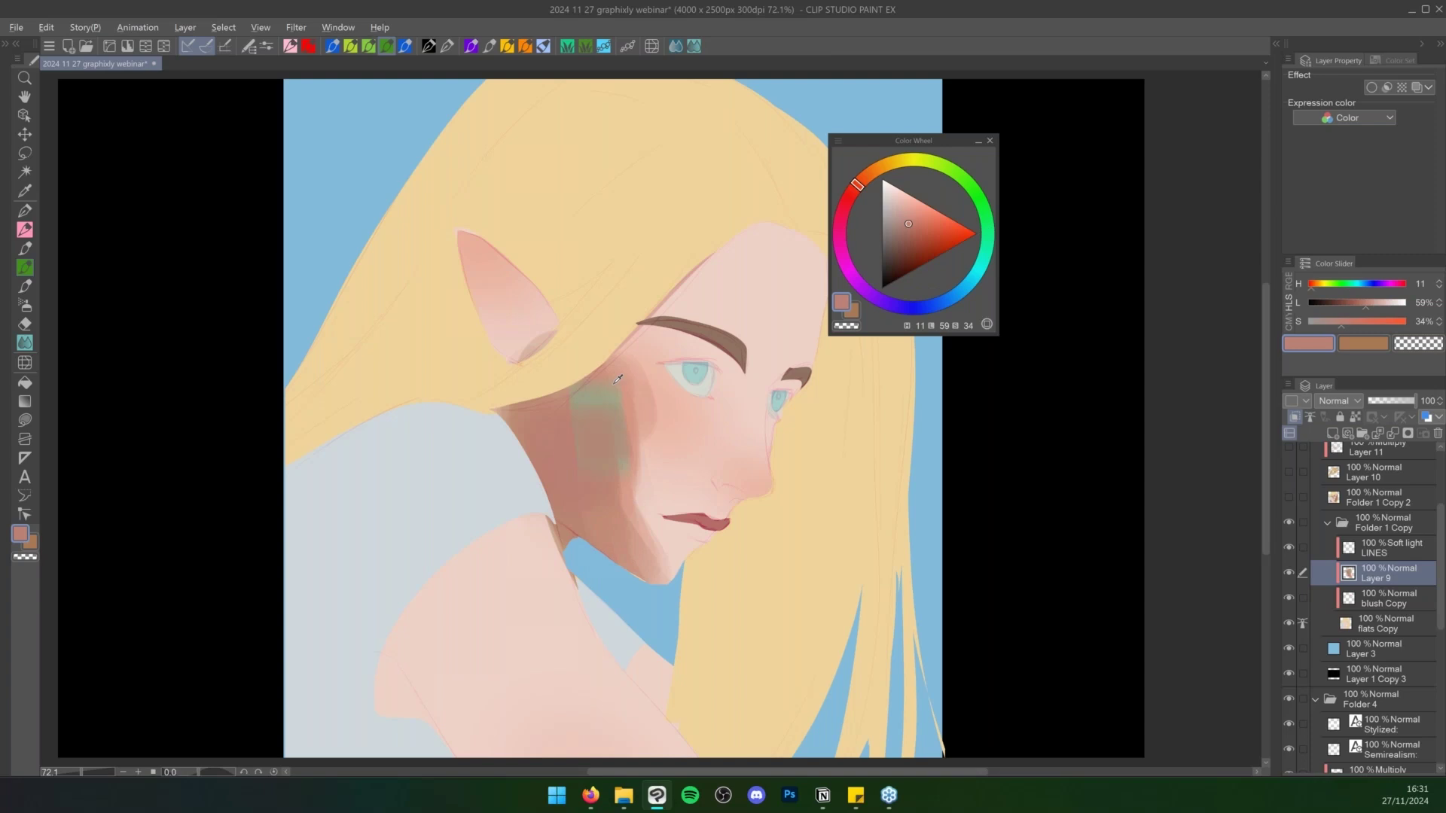
{"action": "left_click", "coordinate": [597, 432], "text": "alt"}
{"action": "left_click", "coordinate": [621, 549], "text": "alt"}
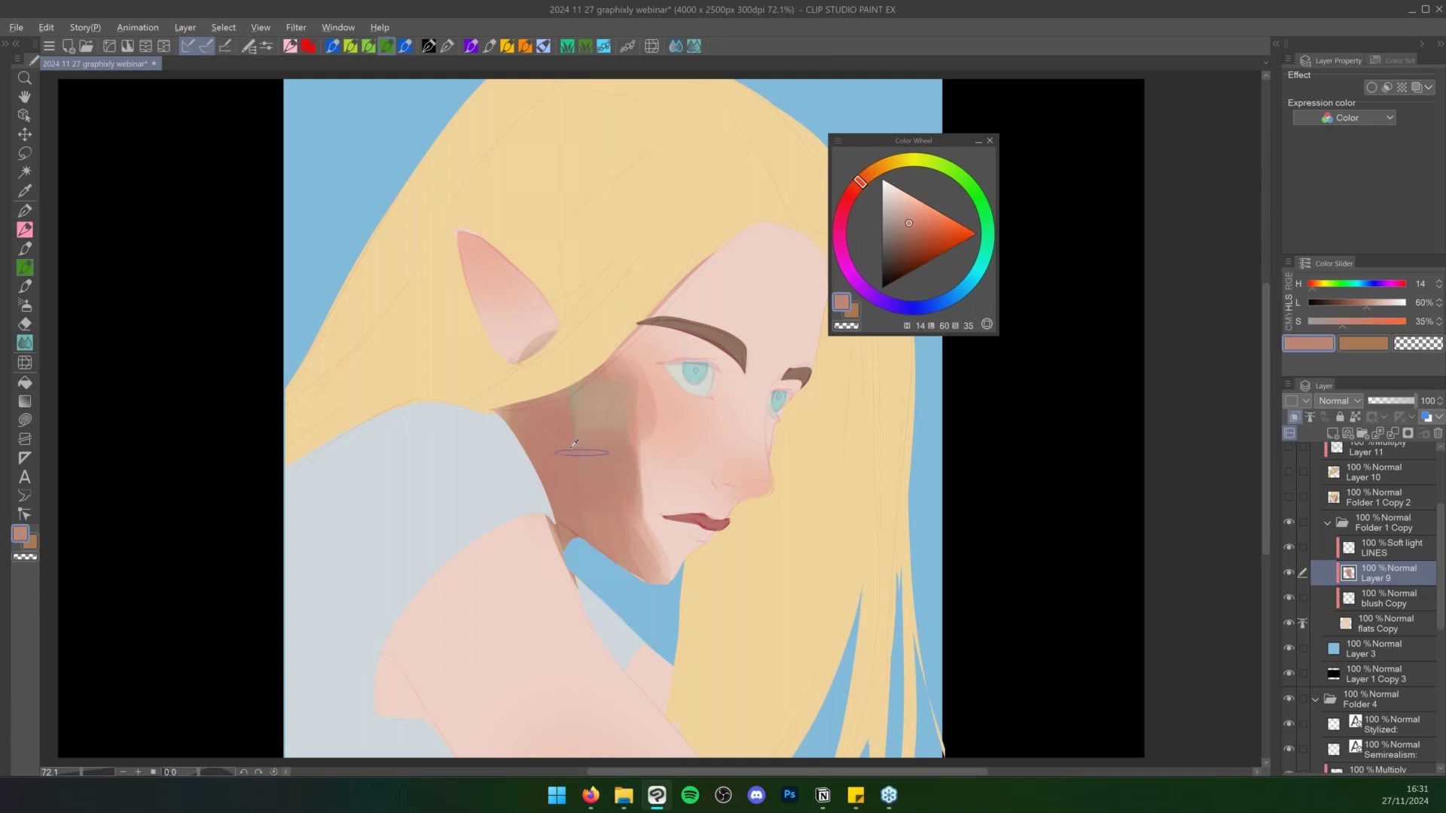
{"action": "key", "text": "j"}
{"action": "mouse_move", "coordinate": [614, 412]}
{"action": "left_mouse_down"}
{"action": "mouse_move", "coordinate": [605, 490]}
{"action": "mouse_move", "coordinate": [586, 469]}
{"action": "mouse_move", "coordinate": [604, 527]}
{"action": "mouse_move", "coordinate": [649, 536]}
{"action": "mouse_move", "coordinate": [662, 467]}
{"action": "mouse_move", "coordinate": [652, 457]}
{"action": "mouse_move", "coordinate": [645, 469]}
{"action": "mouse_move", "coordinate": [647, 553]}
{"action": "mouse_move", "coordinate": [705, 432]}
{"action": "mouse_move", "coordinate": [667, 537]}
{"action": "mouse_move", "coordinate": [643, 377]}
{"action": "mouse_move", "coordinate": [618, 426]}
{"action": "left_mouse_up"}
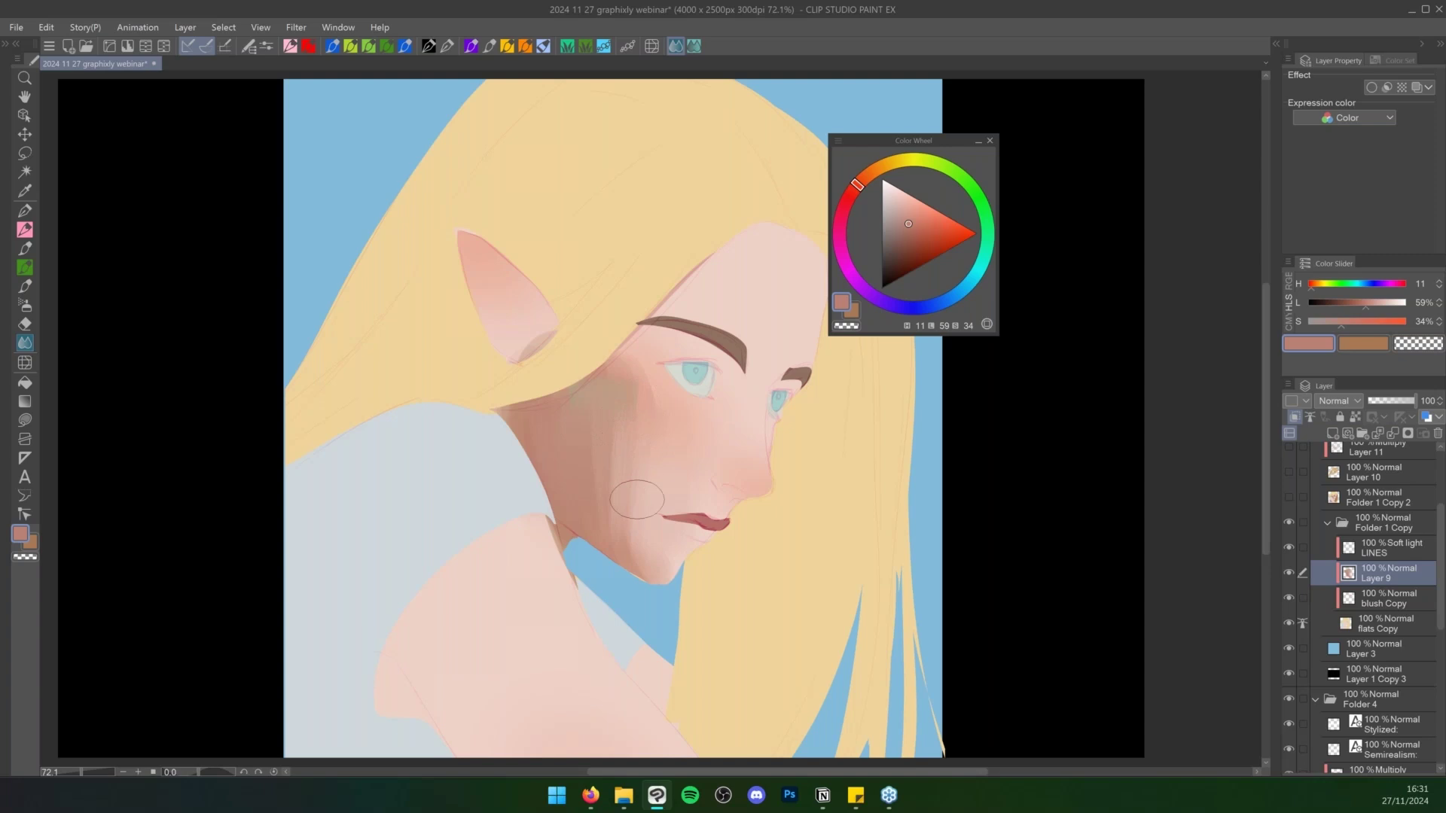
Collapse and hide the Folder 1 Copy folder and fill a rectangular selection with black on a new layer above it
{"action": "left_click", "coordinate": [1340, 528]}
{"action": "left_click", "coordinate": [1289, 521]}
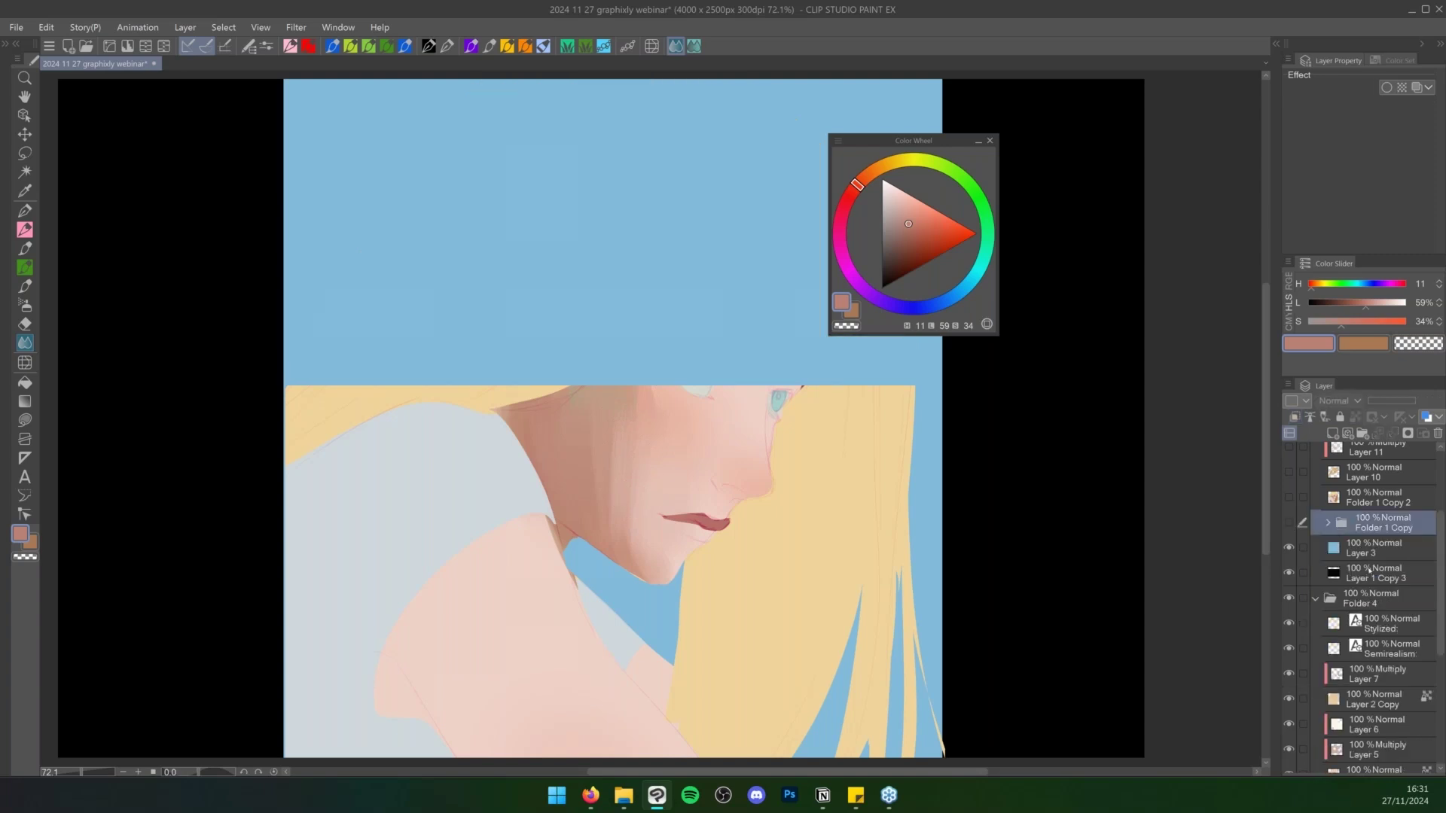
{"action": "key", "text": "m"}
{"action": "mouse_move", "coordinate": [430, 266]}
{"action": "left_mouse_down"}
{"action": "mouse_move", "coordinate": [810, 492]}
{"action": "mouse_move", "coordinate": [842, 494]}
{"action": "left_mouse_up"}
{"action": "key", "text": "g"}
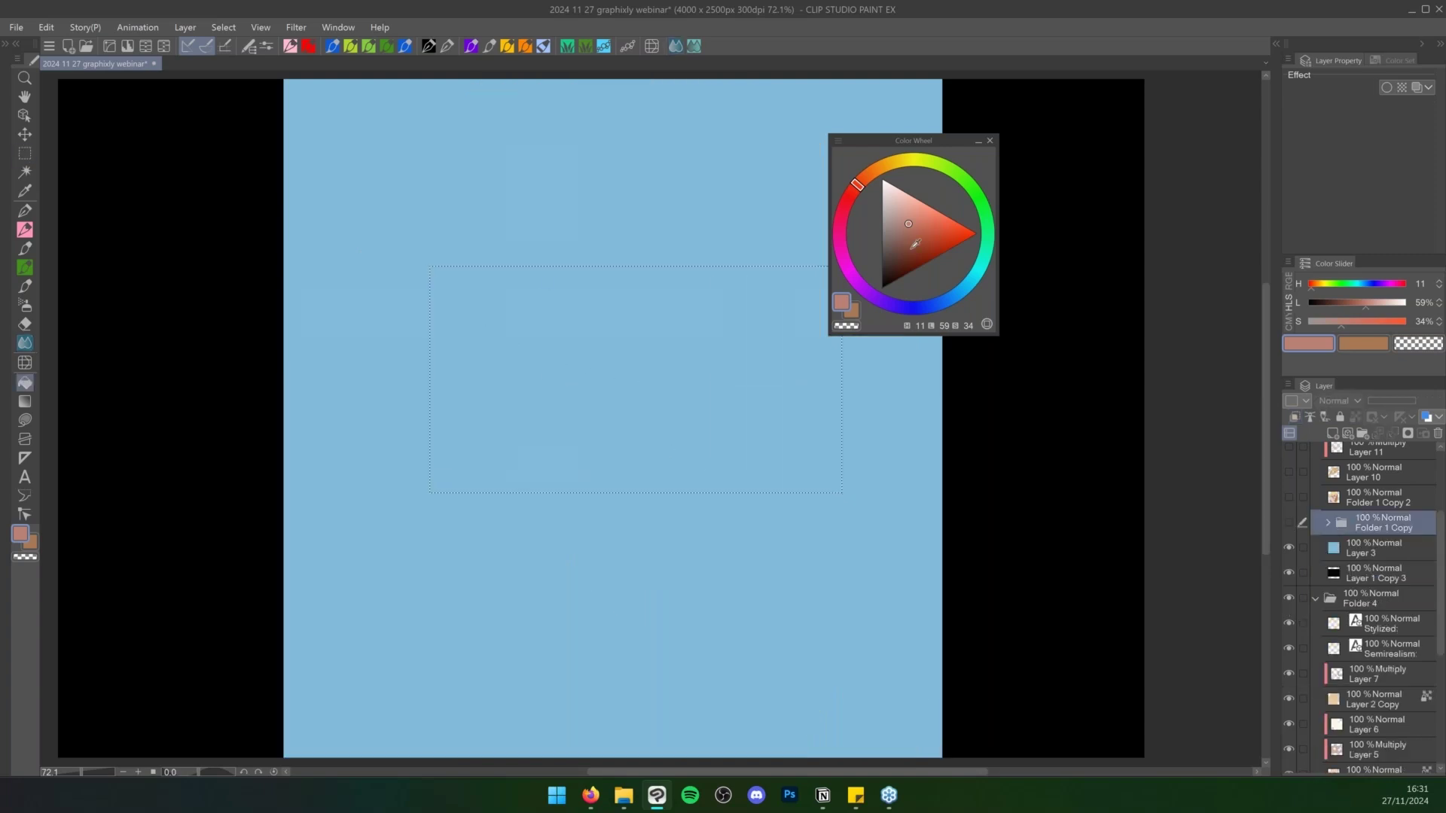
{"action": "left_click_drag", "start_coordinate": [914, 241], "coordinate": [883, 288]}
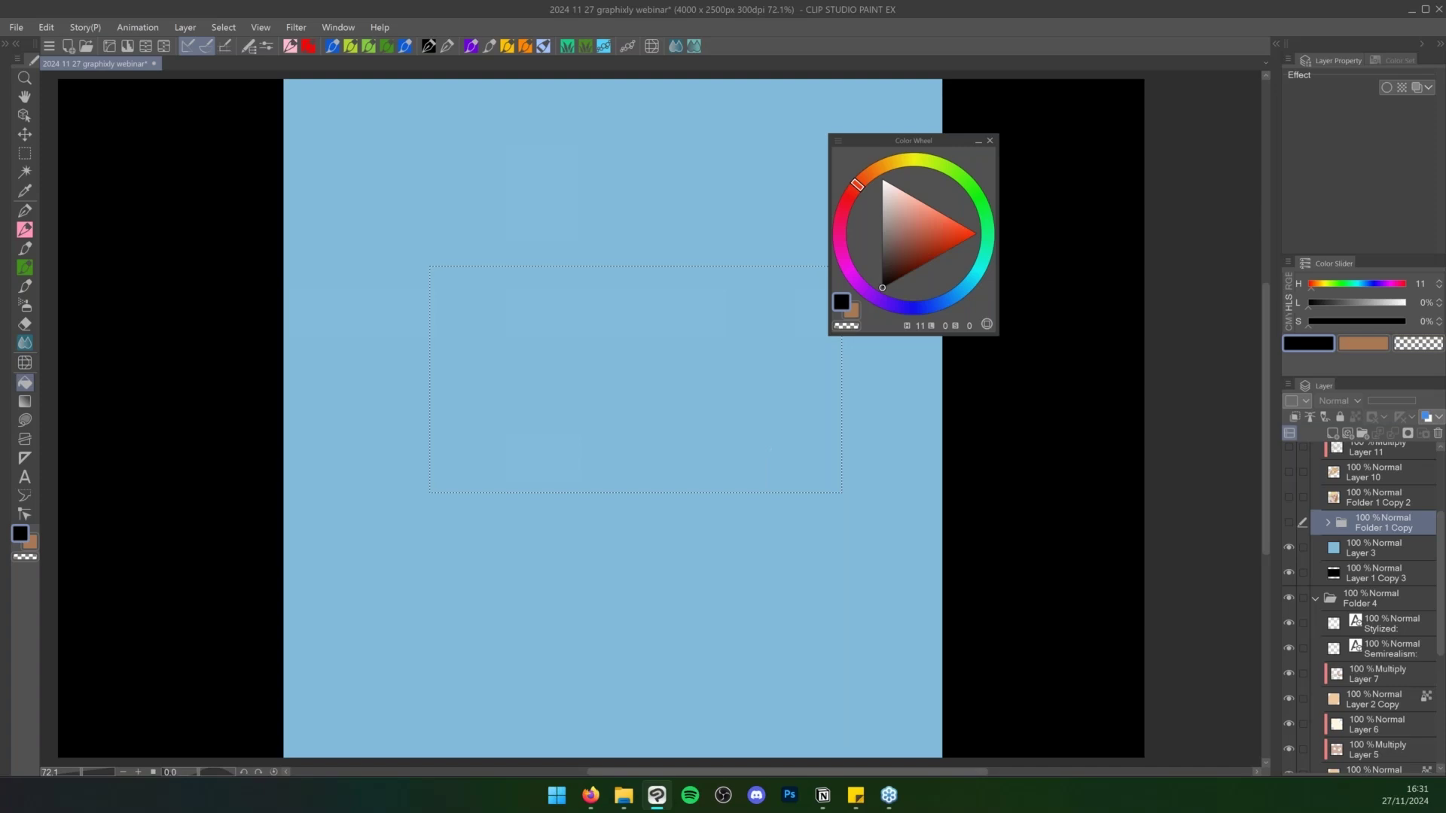
{"action": "key", "text": "ctrl+shift+n"}
{"action": "left_click", "coordinate": [658, 414]}
Try smearing the black rectangle's upper edge downward with broad vertical blending strokes and undo them all
{"action": "key", "text": "j"}
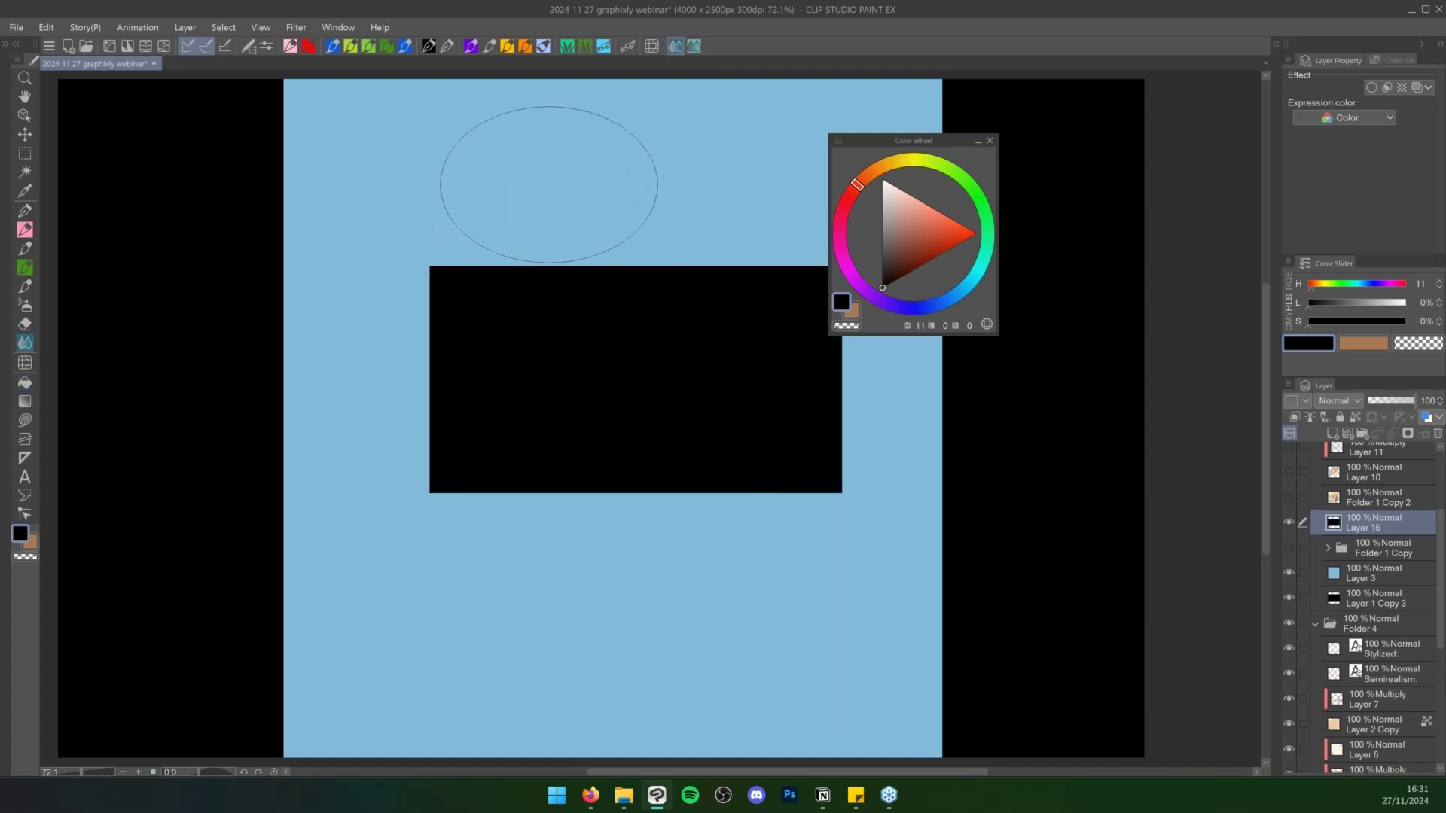
{"action": "left_click_drag", "start_coordinate": [549, 178], "coordinate": [549, 445]}
{"action": "left_click_drag", "start_coordinate": [603, 140], "coordinate": [594, 449]}
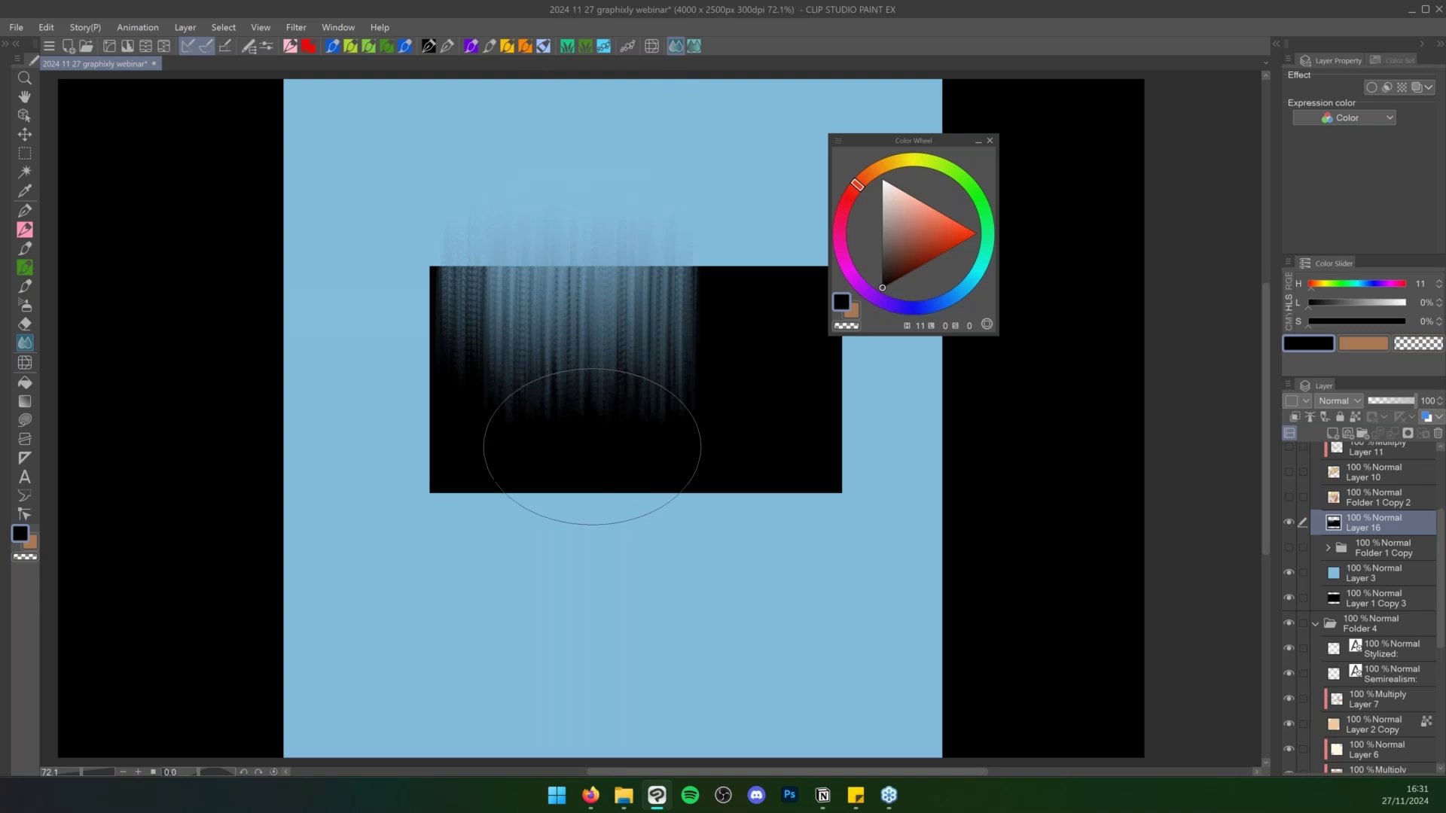
{"action": "left_click_drag", "start_coordinate": [685, 196], "coordinate": [682, 536]}
{"action": "left_click_drag", "start_coordinate": [726, 174], "coordinate": [716, 549]}
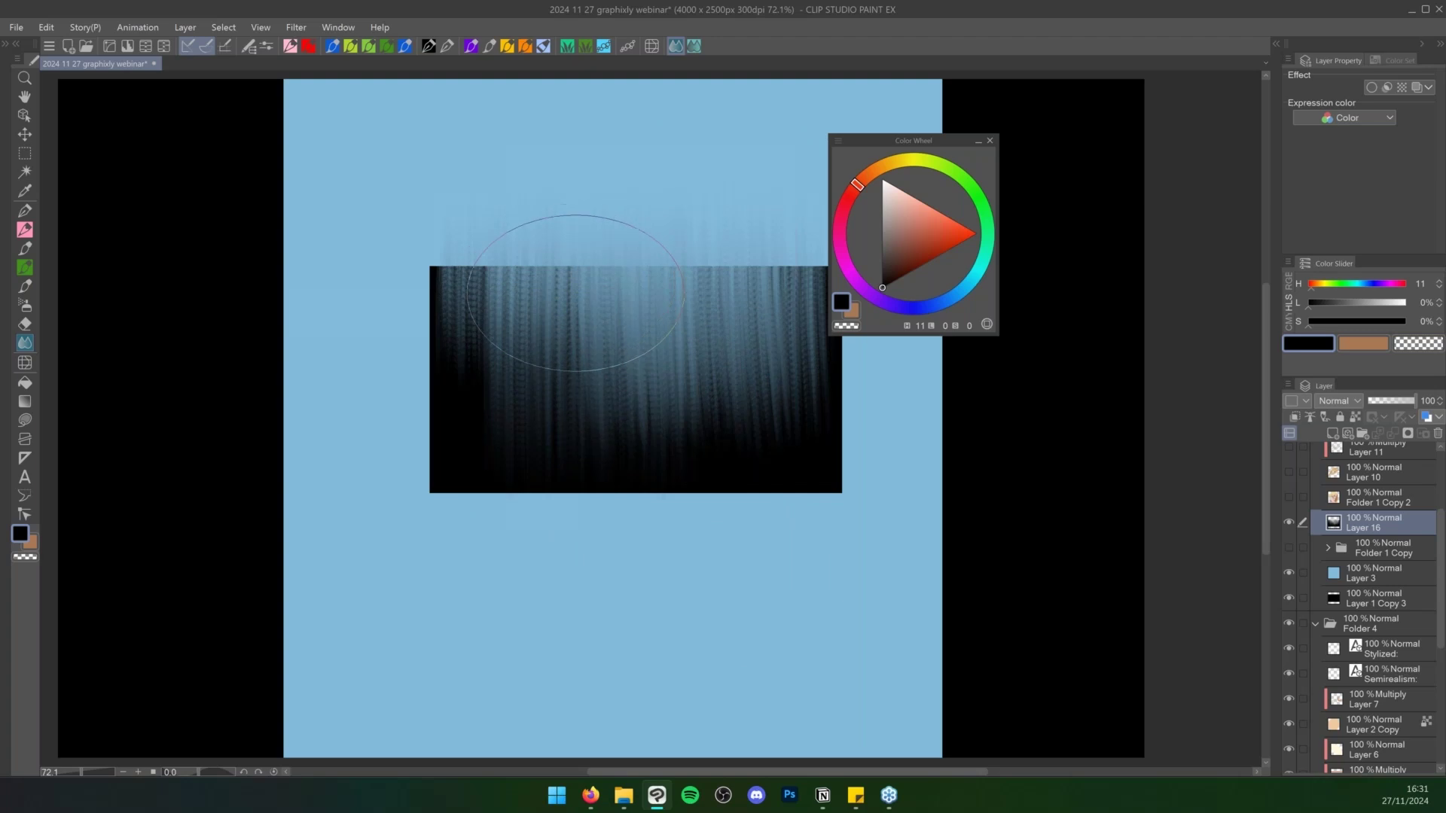
{"action": "key", "text": "ctrl+z"}
{"action": "key", "text": "ctrl+z"}
{"action": "key", "text": "ctrl+z"}
{"action": "key", "text": "ctrl+z"}
{"action": "key", "text": "ctrl+z"}
{"action": "key", "text": "ctrl+z"}
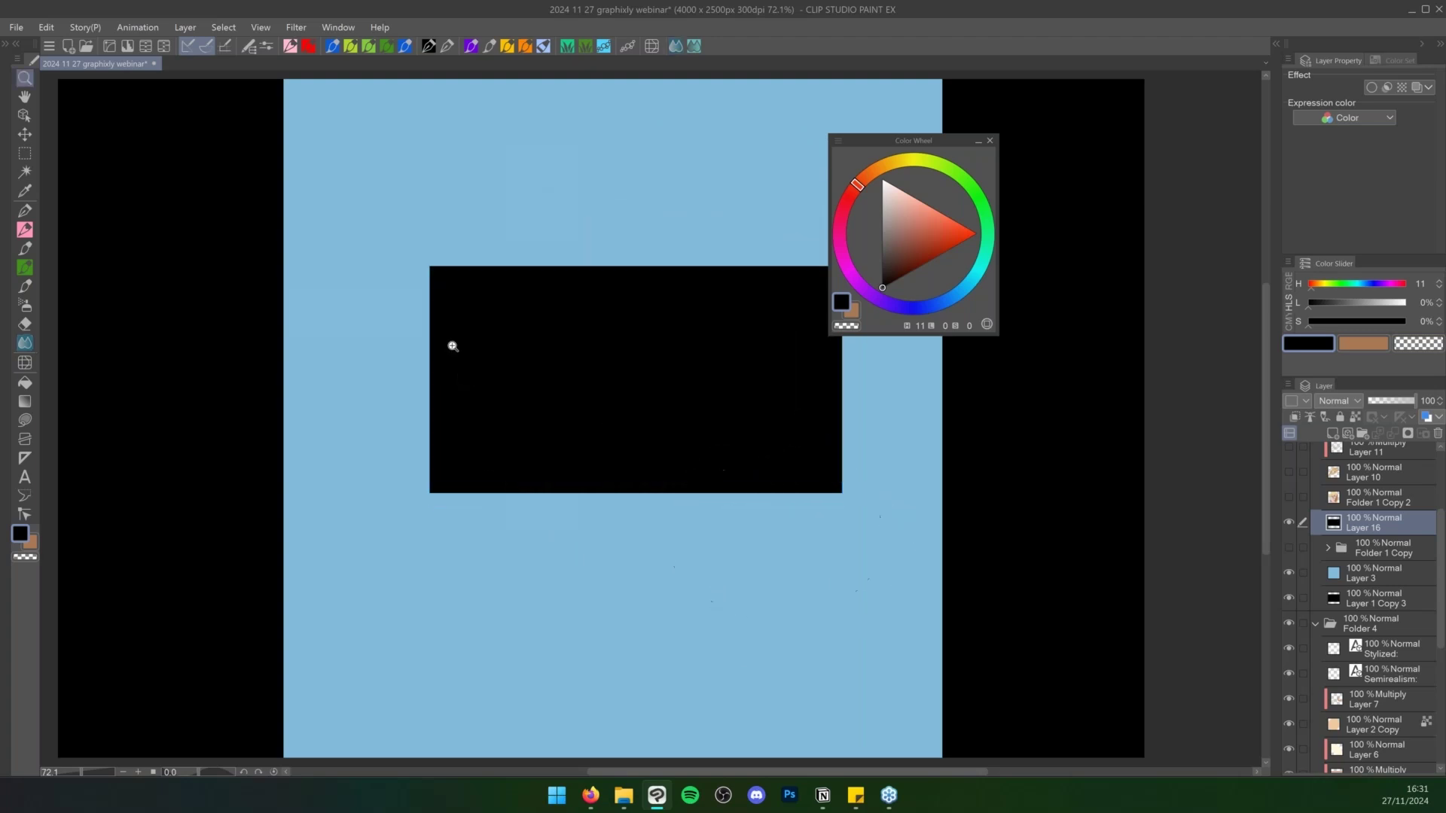
Reduce the blending brush to a small size and blend the upper end of the black rectangle's side edge with the blue
{"action": "scroll", "coordinate": [452, 345], "scroll_direction": "up", "scroll_amount": 5}
{"action": "key", "text": "bracketleft"}
{"action": "key", "text": "bracketleft"}
{"action": "key", "text": "bracketleft"}
{"action": "key", "text": "bracketleft"}
{"action": "key", "text": "bracketleft"}
{"action": "key", "text": "bracketleft"}
{"action": "key", "text": "bracketleft"}
{"action": "key", "text": "bracketleft"}
{"action": "key", "text": "bracketleft"}
{"action": "key", "text": "bracketleft"}
{"action": "key", "text": "bracketleft"}
{"action": "key", "text": "bracketleft"}
{"action": "key", "text": "bracketleft"}
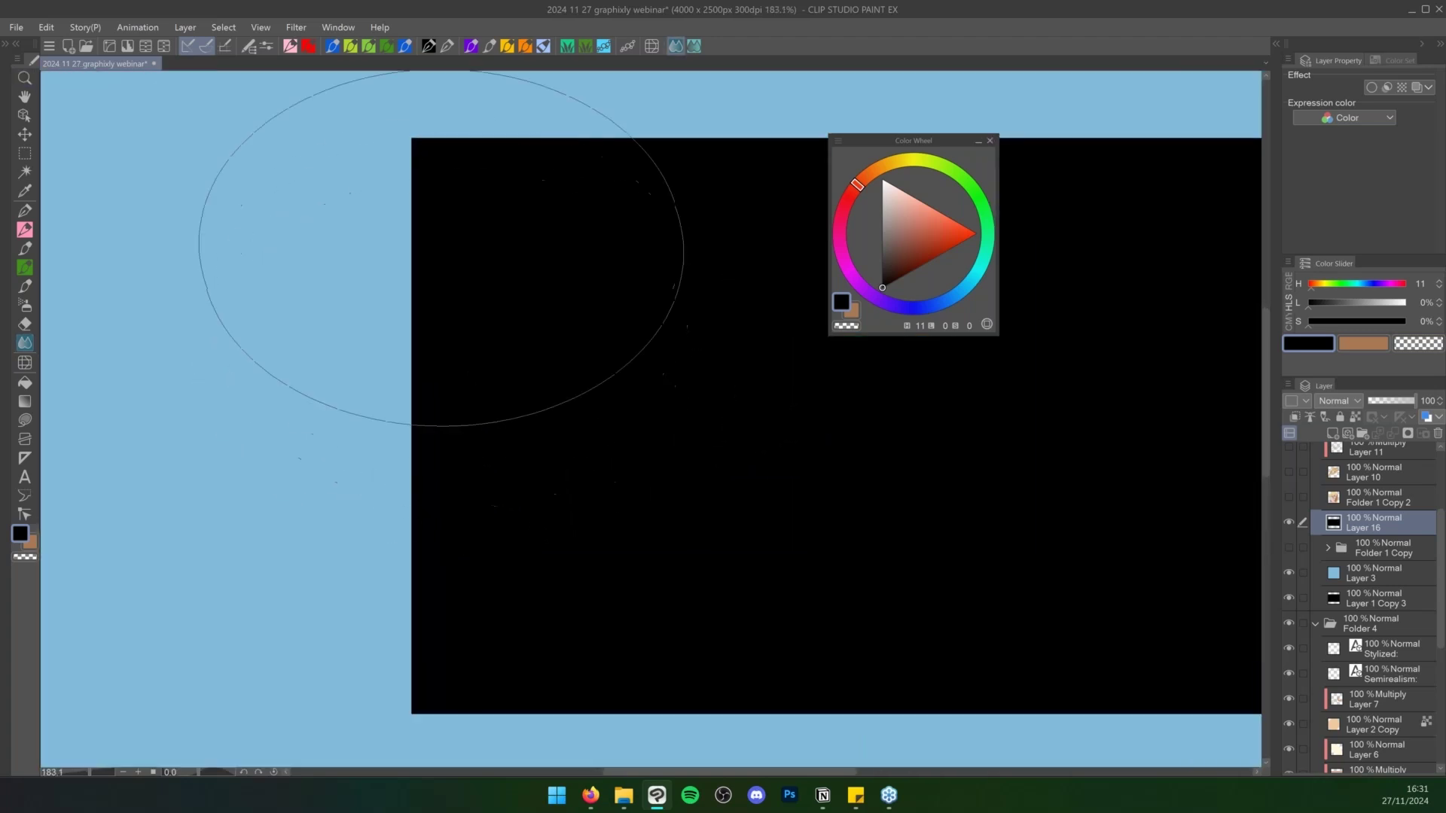
{"action": "mouse_move", "coordinate": [413, 145]}
{"action": "left_mouse_down"}
{"action": "mouse_move", "coordinate": [412, 247]}
{"action": "mouse_move", "coordinate": [416, 144]}
{"action": "mouse_move", "coordinate": [429, 260]}
{"action": "left_mouse_up"}
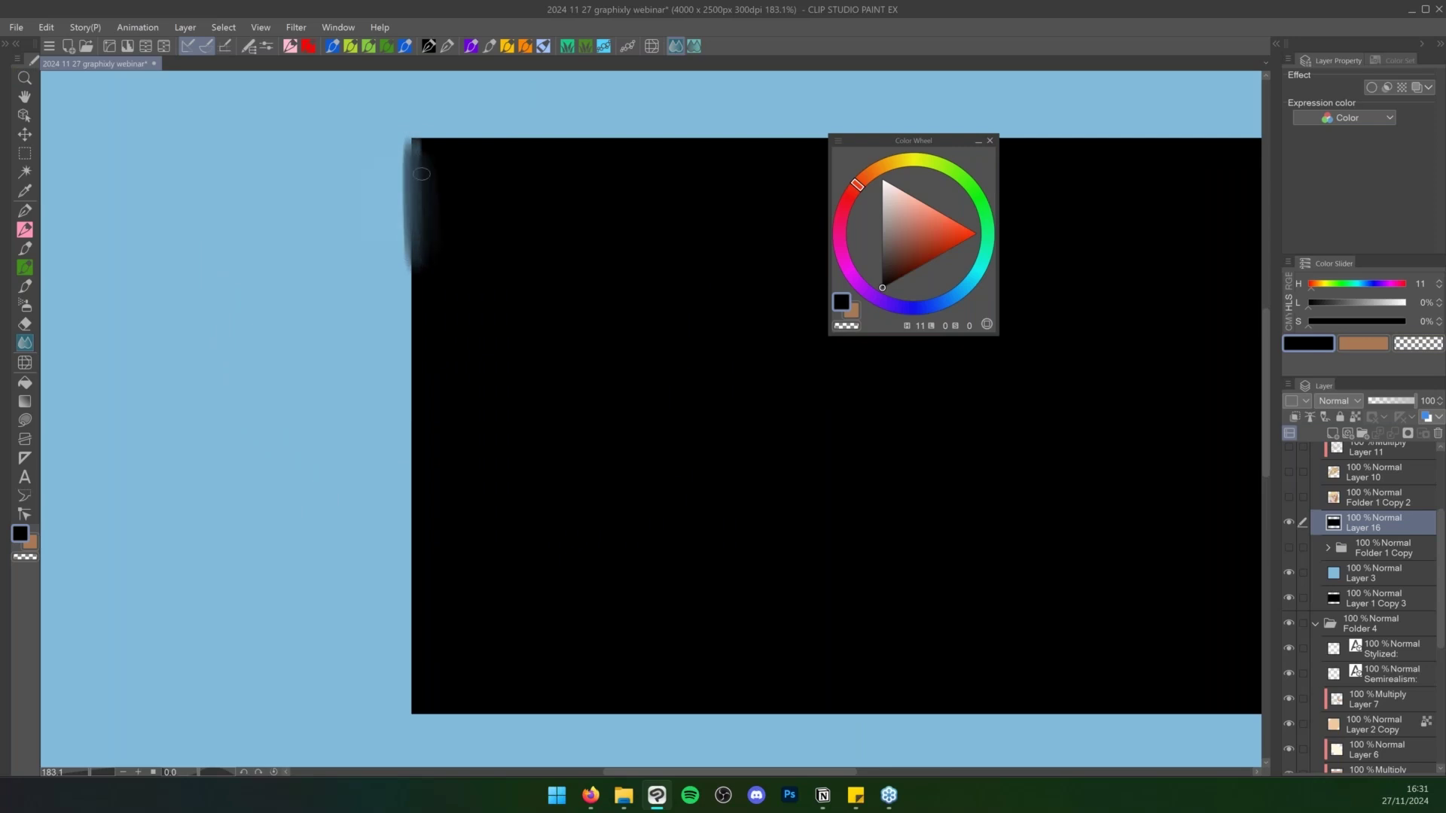
{"action": "mouse_move", "coordinate": [421, 174]}
{"action": "left_mouse_down"}
{"action": "mouse_move", "coordinate": [418, 246]}
{"action": "mouse_move", "coordinate": [397, 202]}
{"action": "mouse_move", "coordinate": [403, 149]}
{"action": "mouse_move", "coordinate": [421, 230]}
{"action": "left_mouse_up"}
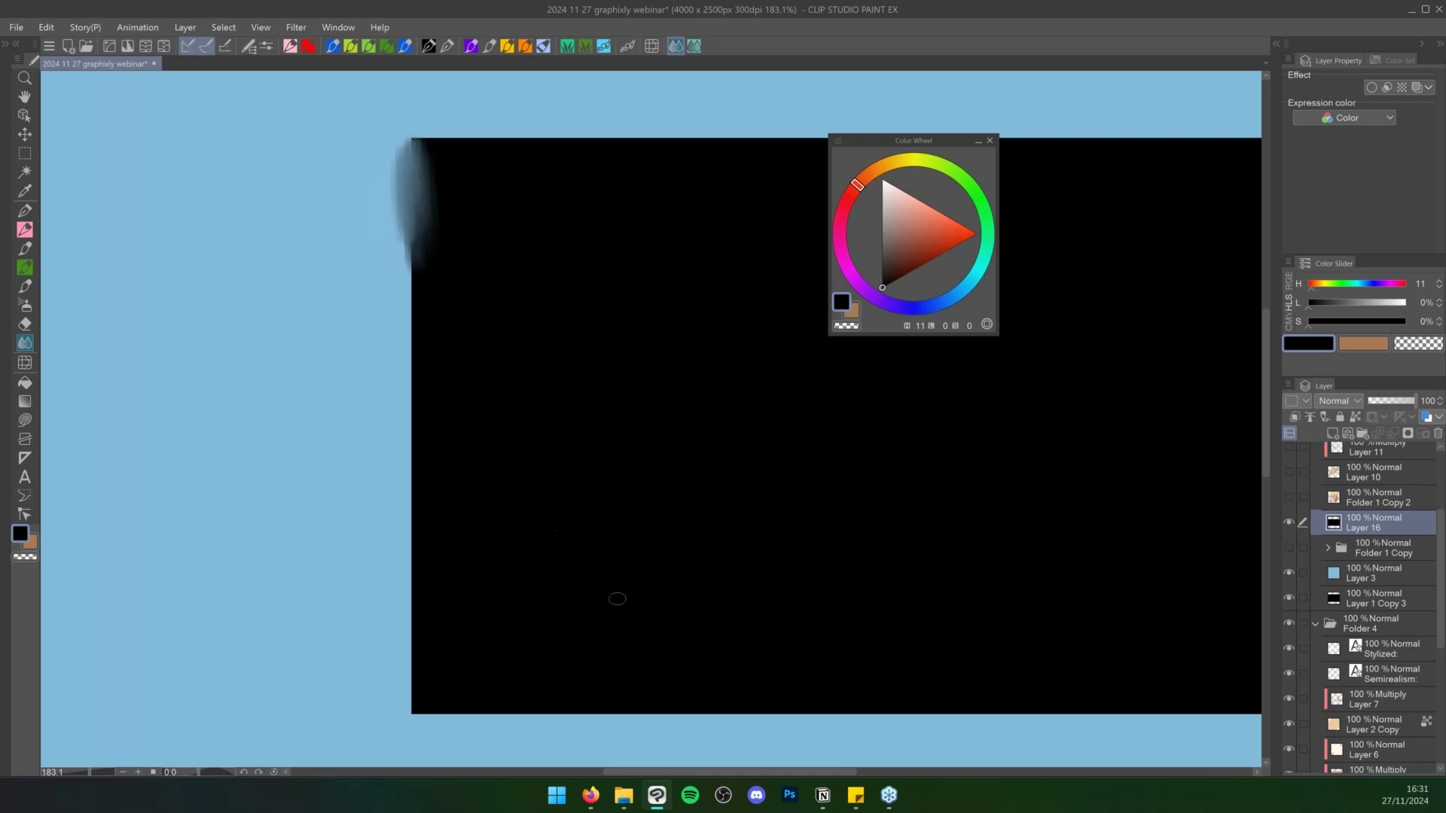
Smudge the same side edge of the black rectangle further outward into the blue near its corner
{"action": "key", "text": "shift+space"}
{"action": "mouse_move", "coordinate": [684, 607]}
{"action": "left_mouse_down"}
{"action": "mouse_move", "coordinate": [736, 559]}
{"action": "mouse_move", "coordinate": [788, 348]}
{"action": "mouse_move", "coordinate": [801, 386]}
{"action": "left_mouse_up"}
{"action": "key", "text": "space"}
{"action": "mouse_move", "coordinate": [584, 584]}
{"action": "left_mouse_down"}
{"action": "mouse_move", "coordinate": [672, 478]}
{"action": "mouse_move", "coordinate": [718, 387]}
{"action": "left_mouse_up"}
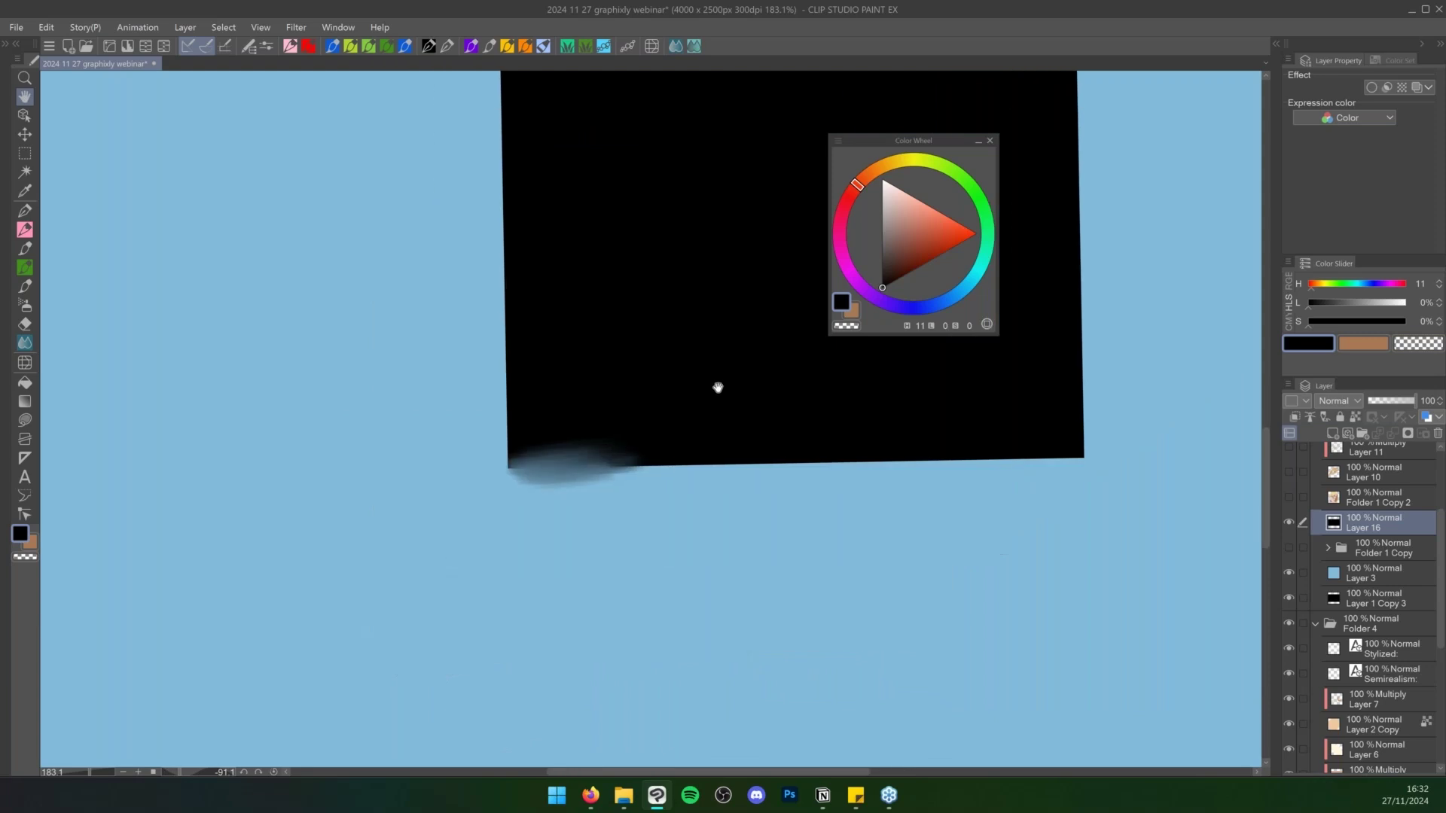
{"action": "mouse_move", "coordinate": [532, 472]}
{"action": "left_mouse_down"}
{"action": "mouse_move", "coordinate": [528, 413]}
{"action": "mouse_move", "coordinate": [544, 483]}
{"action": "mouse_move", "coordinate": [563, 479]}
{"action": "mouse_move", "coordinate": [582, 426]}
{"action": "mouse_move", "coordinate": [600, 485]}
{"action": "mouse_move", "coordinate": [577, 479]}
{"action": "mouse_move", "coordinate": [571, 518]}
{"action": "mouse_move", "coordinate": [556, 461]}
{"action": "mouse_move", "coordinate": [552, 495]}
{"action": "mouse_move", "coordinate": [524, 519]}
{"action": "left_mouse_up"}
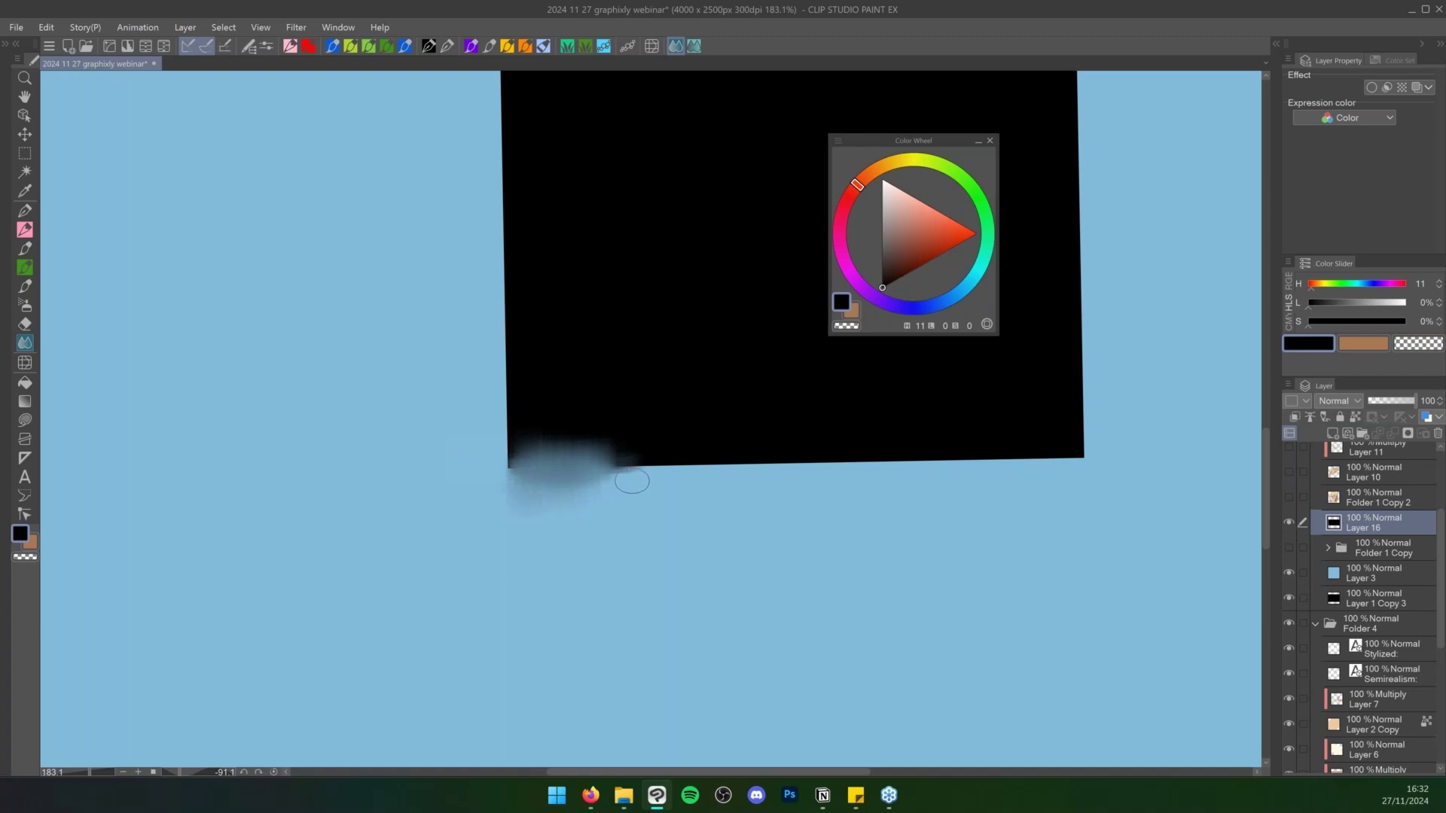
Soften the smudged edge near the rectangle's corner with the Crunchy blending brush
{"action": "key", "text": "j"}
{"action": "mouse_move", "coordinate": [574, 461]}
{"action": "left_mouse_down"}
{"action": "mouse_move", "coordinate": [550, 459]}
{"action": "mouse_move", "coordinate": [562, 490]}
{"action": "mouse_move", "coordinate": [597, 498]}
{"action": "left_mouse_up"}
{"action": "key", "text": "["}
{"action": "key", "text": "["}
{"action": "key", "text": "["}
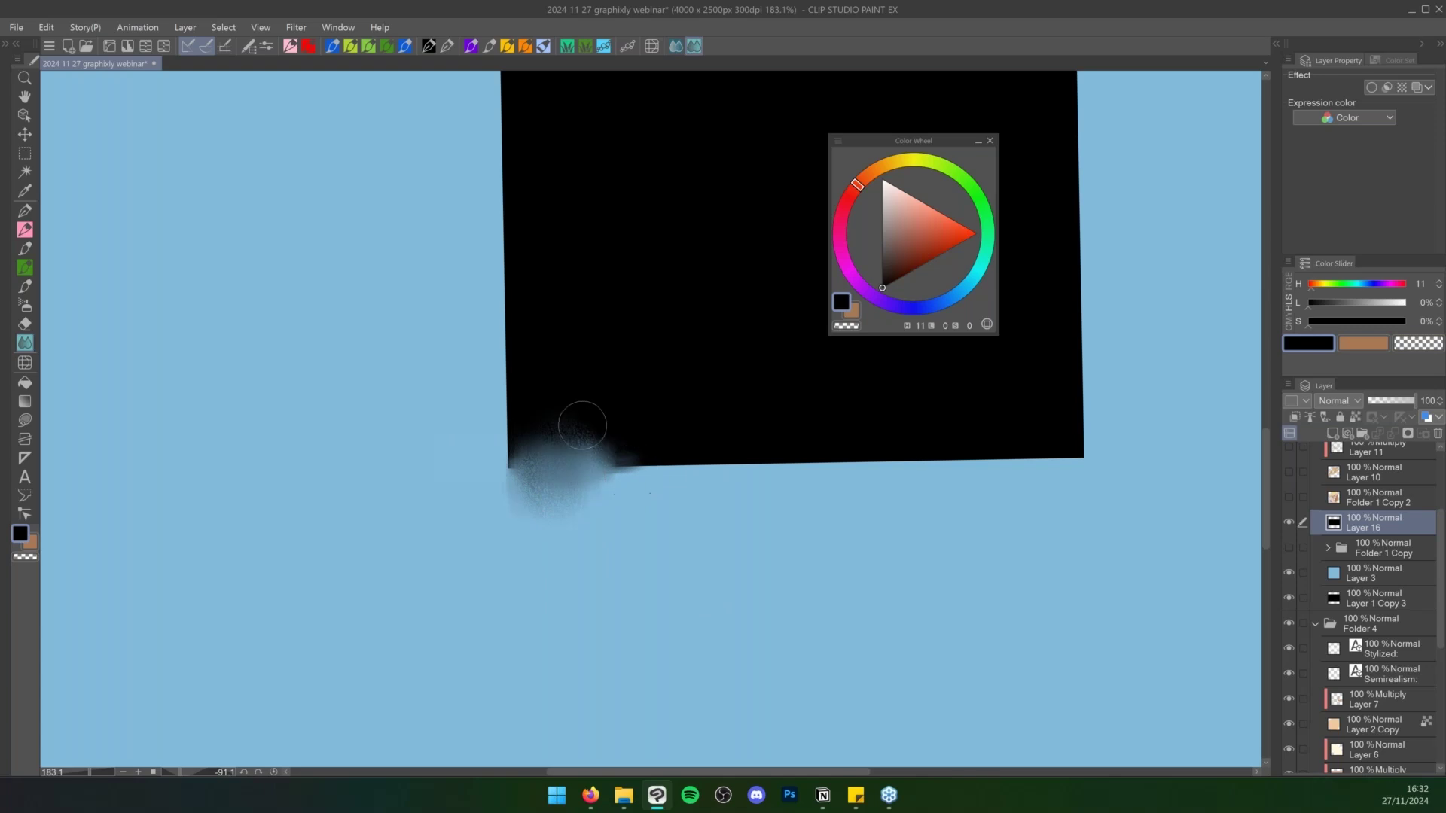
{"action": "mouse_move", "coordinate": [582, 425]}
{"action": "left_mouse_down"}
{"action": "mouse_move", "coordinate": [539, 416]}
{"action": "mouse_move", "coordinate": [591, 450]}
{"action": "mouse_move", "coordinate": [525, 447]}
{"action": "mouse_move", "coordinate": [618, 463]}
{"action": "mouse_move", "coordinate": [539, 474]}
{"action": "mouse_move", "coordinate": [615, 486]}
{"action": "mouse_move", "coordinate": [506, 480]}
{"action": "mouse_move", "coordinate": [580, 507]}
{"action": "mouse_move", "coordinate": [506, 477]}
{"action": "mouse_move", "coordinate": [560, 485]}
{"action": "mouse_move", "coordinate": [510, 460]}
{"action": "mouse_move", "coordinate": [596, 454]}
{"action": "mouse_move", "coordinate": [550, 441]}
{"action": "mouse_move", "coordinate": [527, 468]}
{"action": "left_mouse_up"}
{"action": "mouse_move", "coordinate": [655, 493]}
{"action": "left_mouse_down"}
{"action": "mouse_move", "coordinate": [535, 491]}
{"action": "mouse_move", "coordinate": [592, 516]}
{"action": "mouse_move", "coordinate": [498, 487]}
{"action": "mouse_move", "coordinate": [656, 537]}
{"action": "mouse_move", "coordinate": [664, 498]}
{"action": "left_mouse_up"}
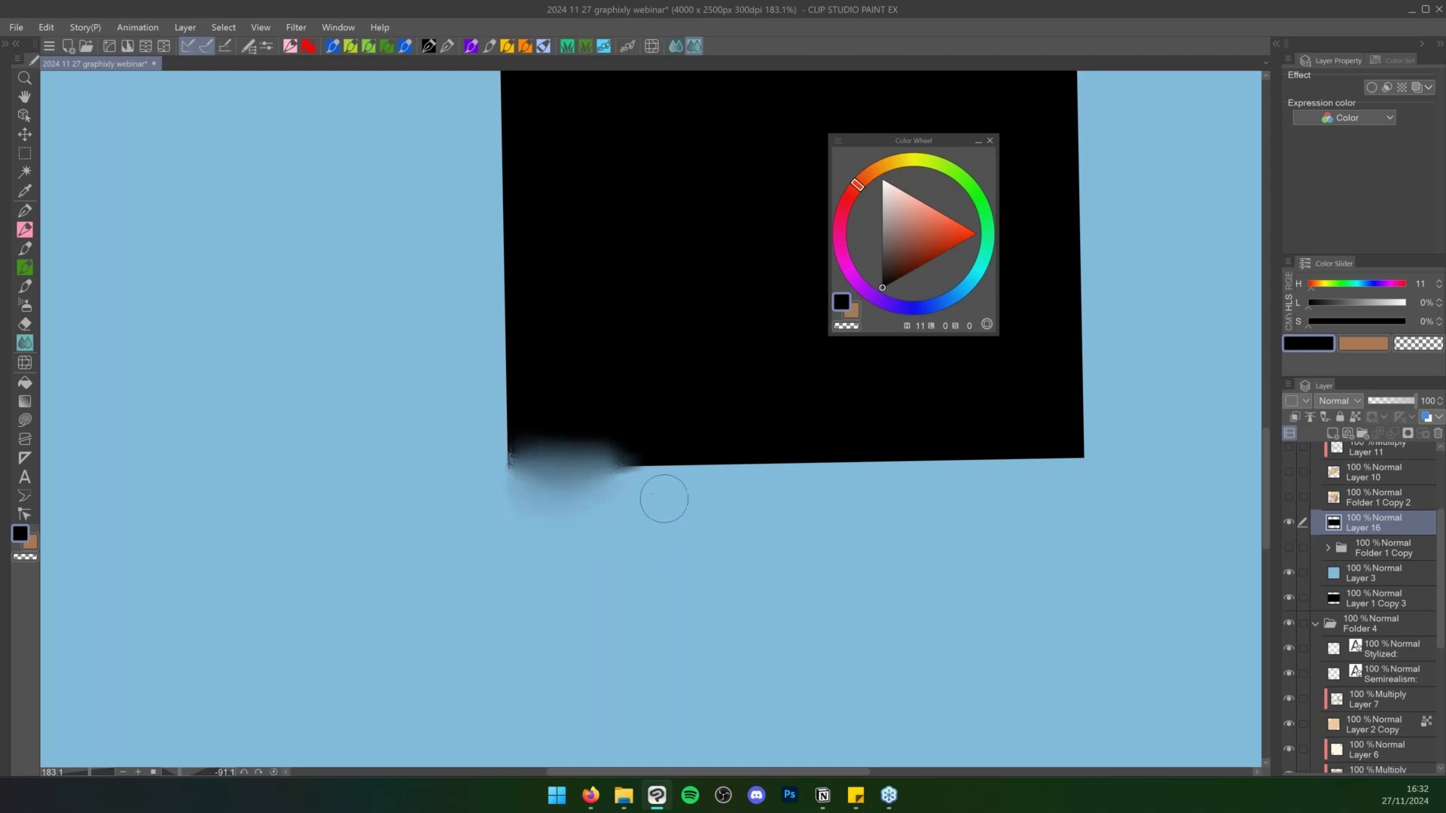
Switch to the default Blend brush and blur the rectangle's adjoining edge near the corner
{"action": "key", "text": "s"}
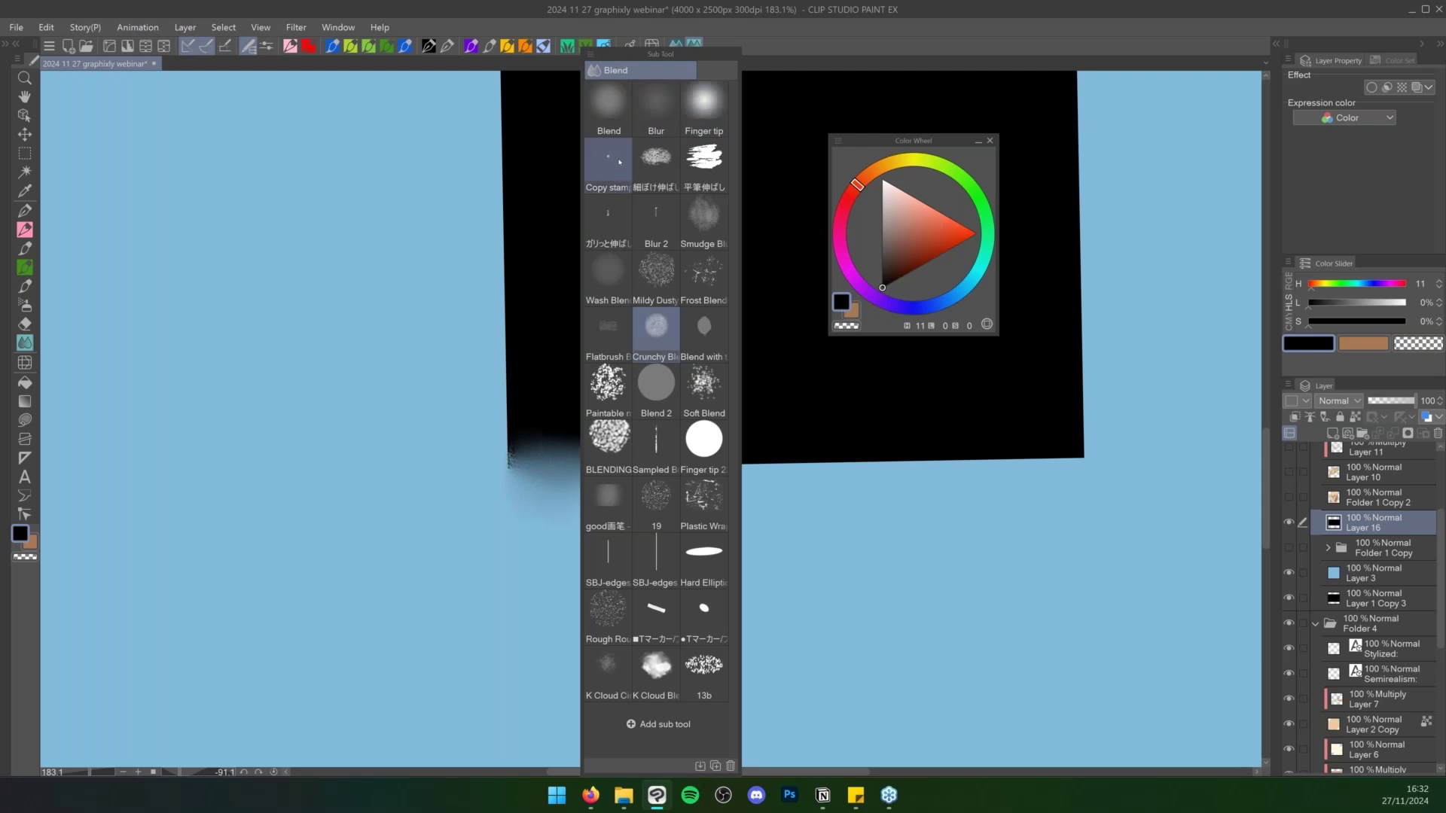
{"action": "left_click", "coordinate": [608, 96]}
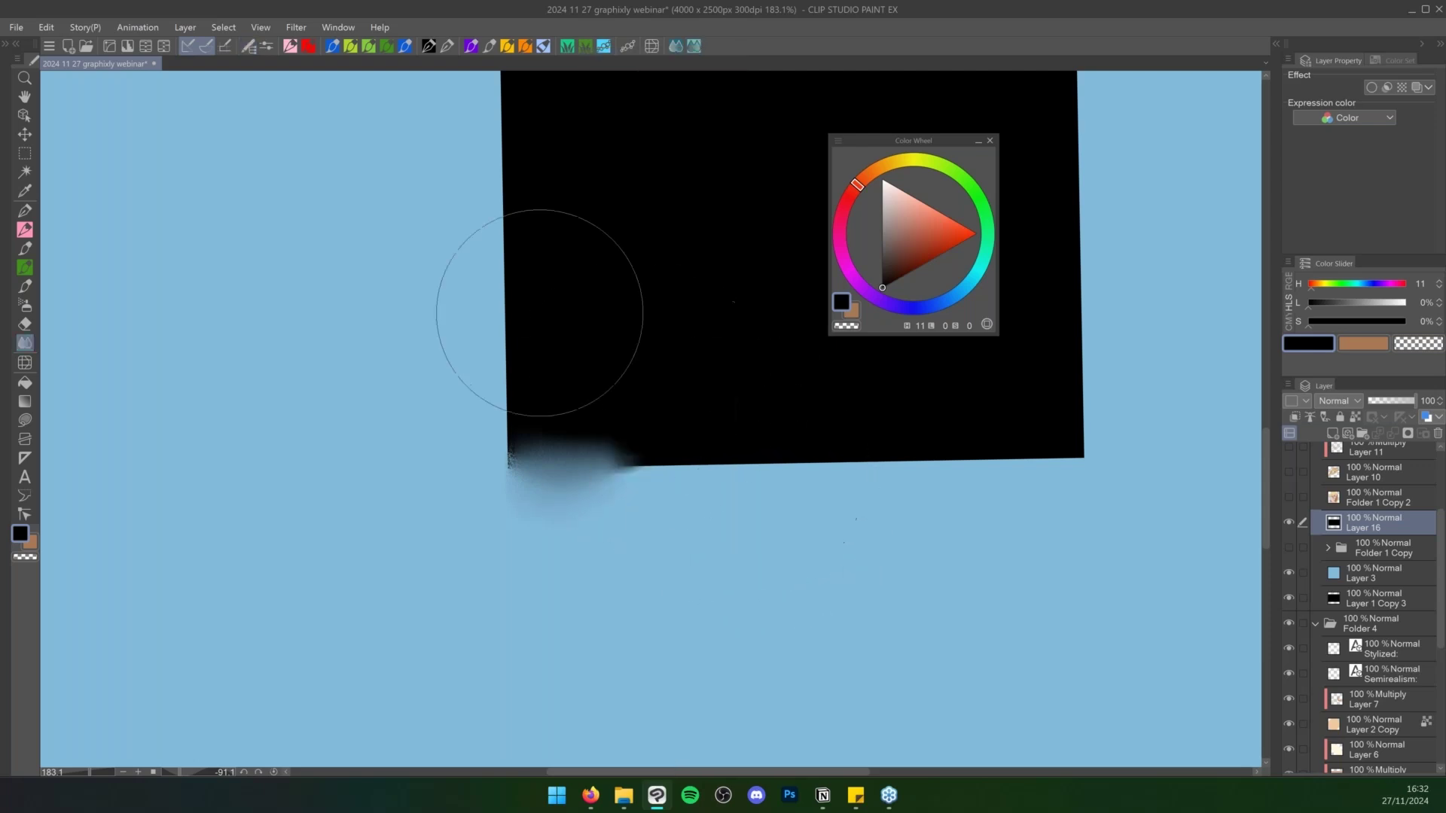
{"action": "mouse_move", "coordinate": [503, 256]}
{"action": "left_mouse_down"}
{"action": "mouse_move", "coordinate": [511, 439]}
{"action": "mouse_move", "coordinate": [506, 284]}
{"action": "mouse_move", "coordinate": [509, 437]}
{"action": "mouse_move", "coordinate": [506, 298]}
{"action": "mouse_move", "coordinate": [503, 410]}
{"action": "mouse_move", "coordinate": [461, 301]}
{"action": "mouse_move", "coordinate": [472, 421]}
{"action": "mouse_move", "coordinate": [509, 388]}
{"action": "left_mouse_up"}
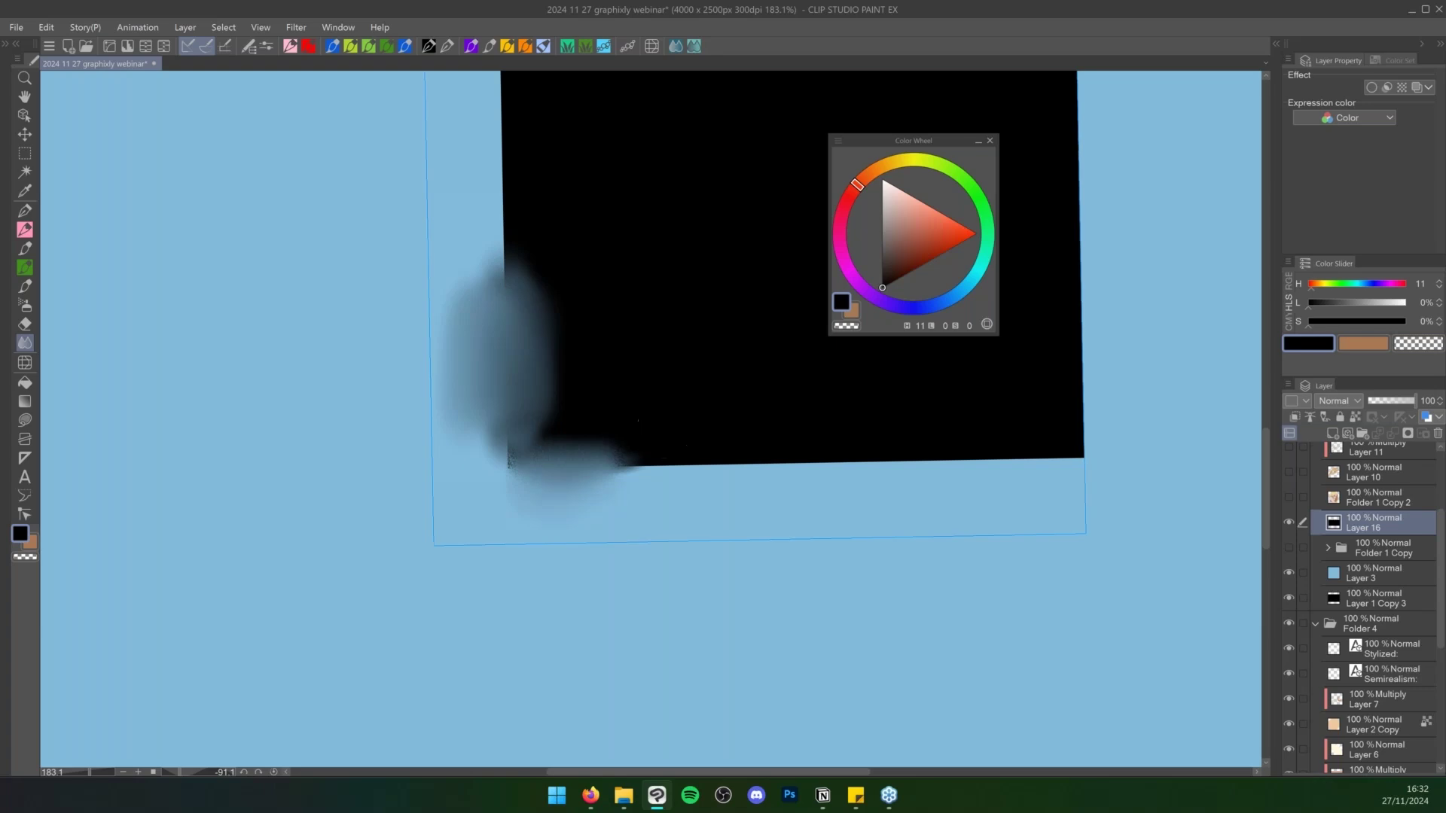
{"action": "key", "text": "ctrl+z"}
{"action": "key", "text": "ctrl+@"}
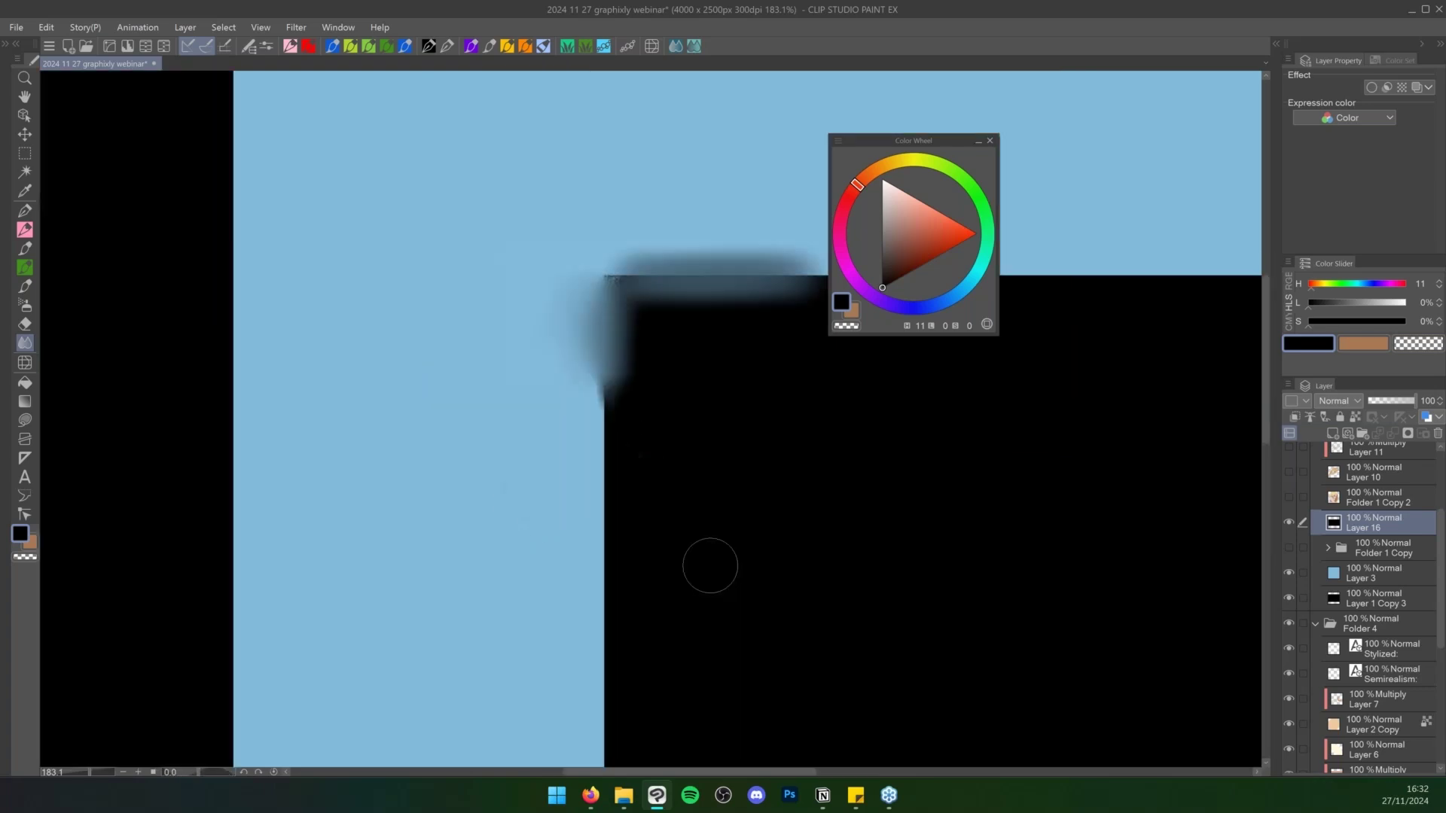
Delete the layer with the black test rectangle and show the Folder 1 Copy folder
{"action": "key", "text": "ctrl+space"}
{"action": "left_click_drag", "start_coordinate": [742, 594], "coordinate": [722, 599]}
{"action": "key", "text": "space"}
{"action": "left_click_drag", "start_coordinate": [856, 645], "coordinate": [521, 496]}
{"action": "key", "text": "Delete"}
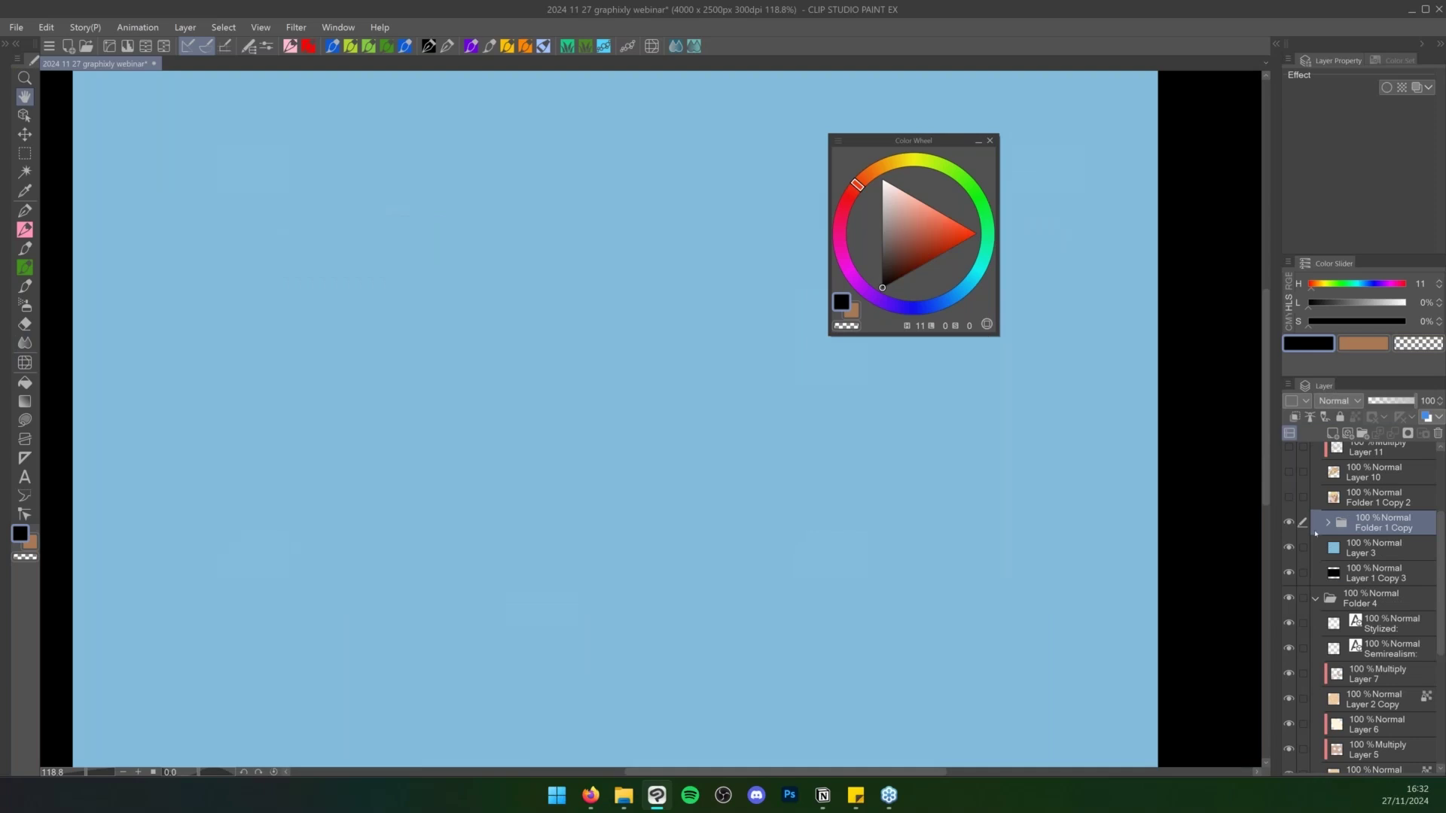
{"action": "left_click", "coordinate": [1289, 522]}
Expand Folder 1 Copy, select Layer 9 and blend the cheek's hard shadow edges into a smooth gradient with the Crunchy blending brush
{"action": "key", "text": "ctrl+space"}
{"action": "left_click_drag", "start_coordinate": [950, 576], "coordinate": [943, 576]}
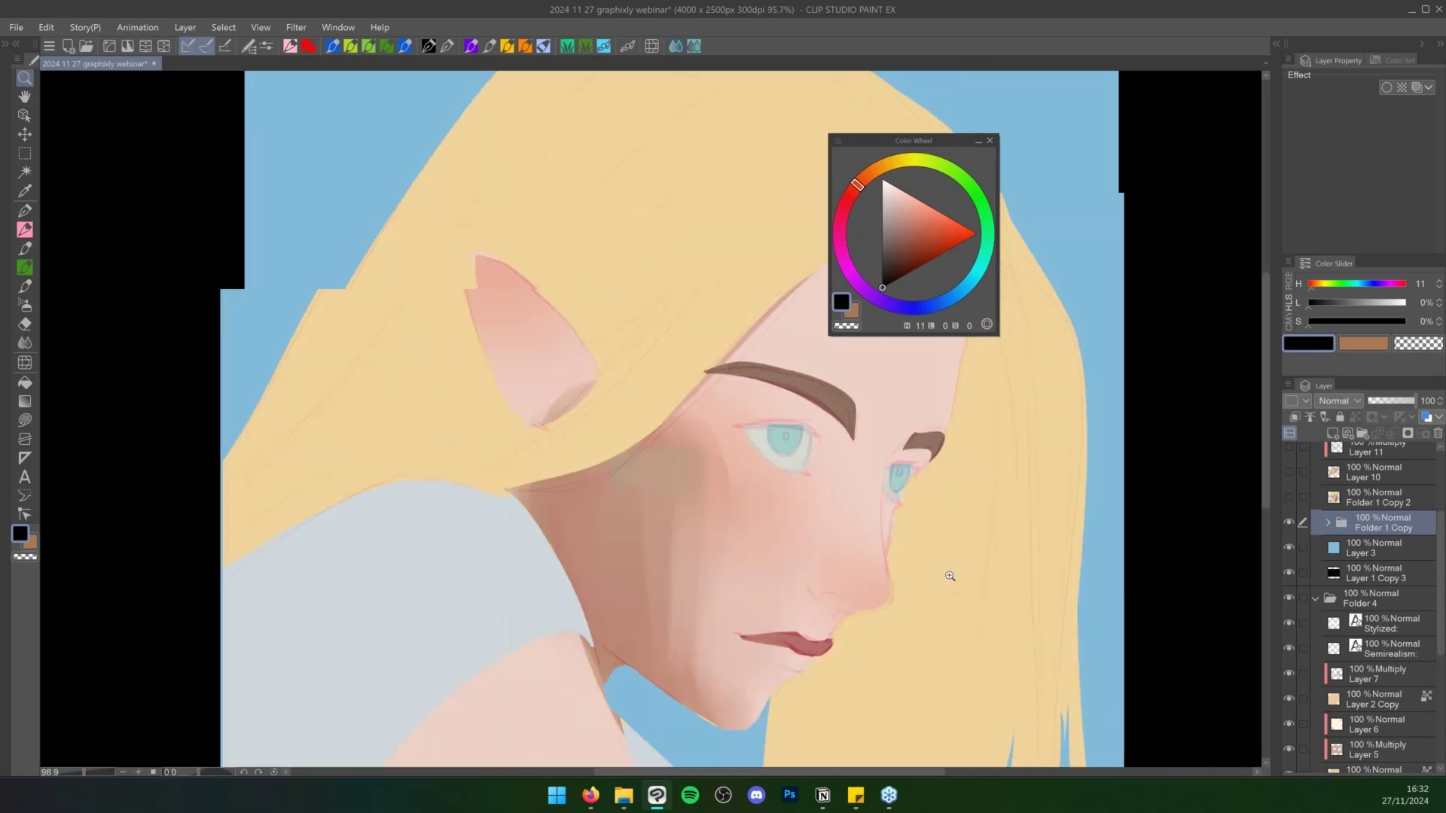
{"action": "key", "text": "space"}
{"action": "left_click_drag", "start_coordinate": [773, 595], "coordinate": [782, 490]}
{"action": "key", "text": "ctrl+space"}
{"action": "key", "text": "space"}
{"action": "left_click_drag", "start_coordinate": [697, 447], "coordinate": [670, 446]}
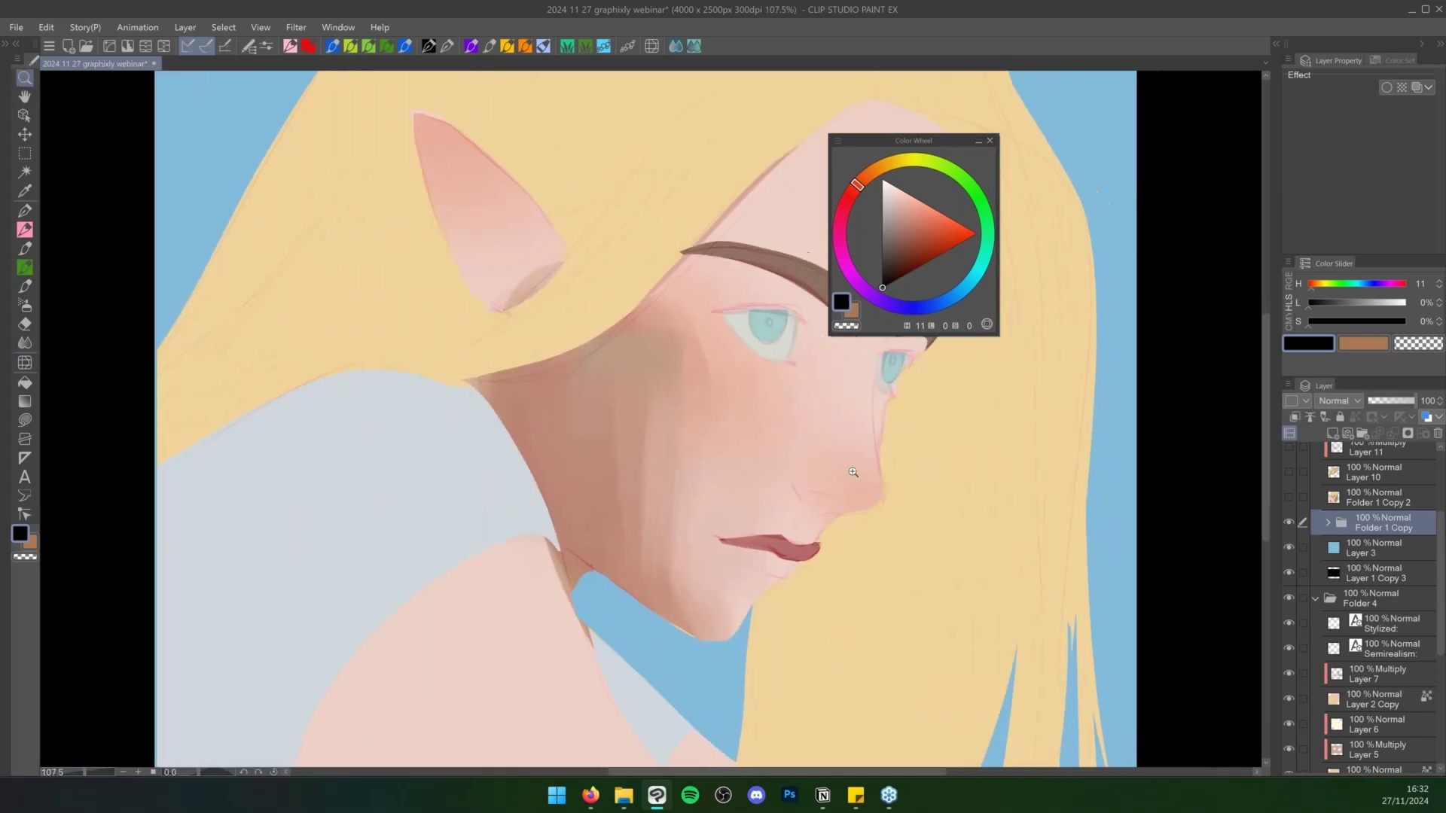
{"action": "left_click", "coordinate": [1328, 522]}
{"action": "left_click", "coordinate": [1387, 577]}
{"action": "key", "text": "j"}
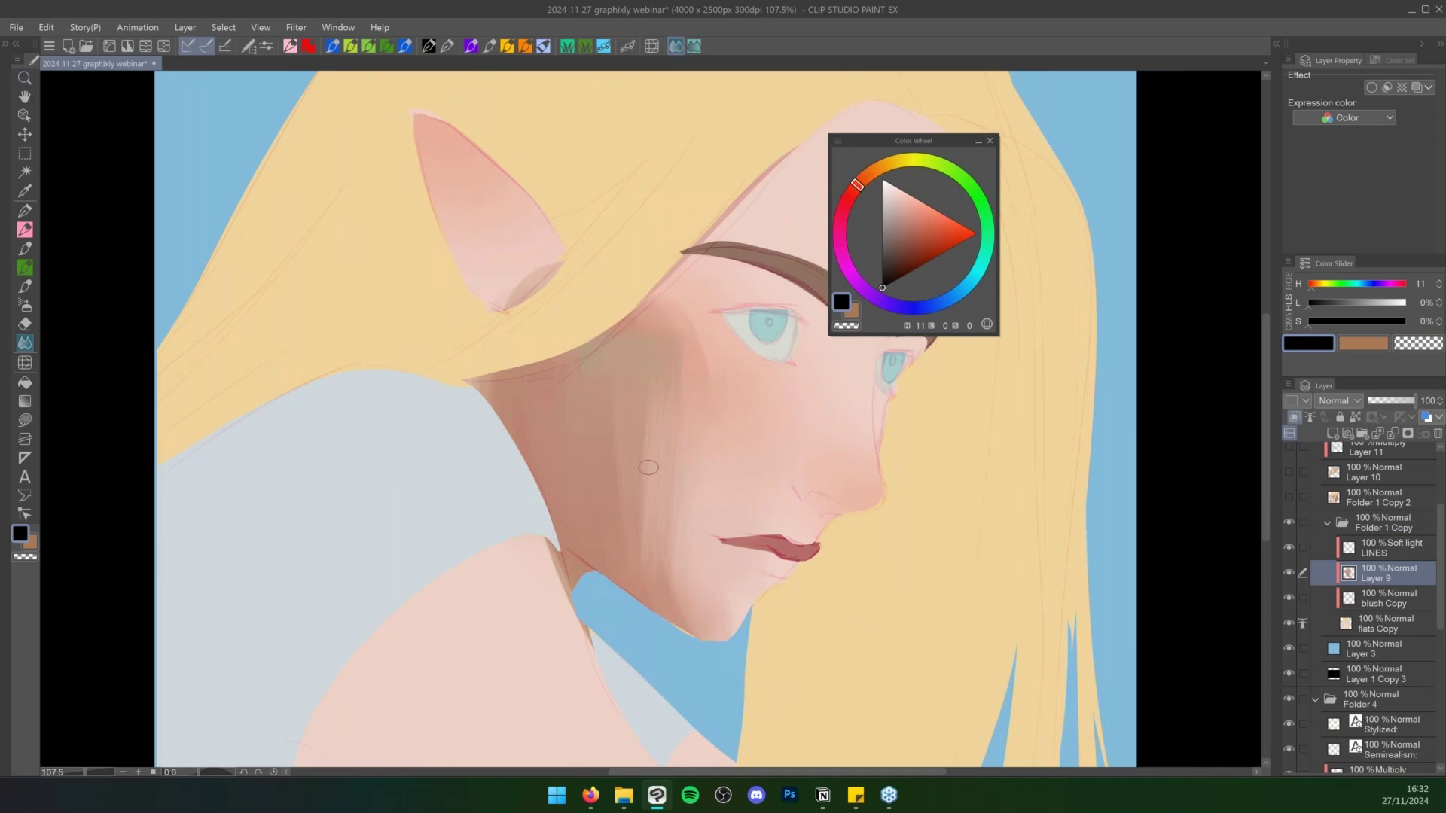
{"action": "key", "text": "j"}
{"action": "mouse_move", "coordinate": [643, 411]}
{"action": "left_mouse_down"}
{"action": "mouse_move", "coordinate": [648, 542]}
{"action": "mouse_move", "coordinate": [673, 430]}
{"action": "mouse_move", "coordinate": [676, 554]}
{"action": "mouse_move", "coordinate": [669, 475]}
{"action": "mouse_move", "coordinate": [651, 482]}
{"action": "mouse_move", "coordinate": [647, 511]}
{"action": "mouse_move", "coordinate": [652, 440]}
{"action": "mouse_move", "coordinate": [641, 484]}
{"action": "mouse_move", "coordinate": [618, 444]}
{"action": "mouse_move", "coordinate": [698, 338]}
{"action": "mouse_move", "coordinate": [664, 316]}
{"action": "mouse_move", "coordinate": [630, 332]}
{"action": "mouse_move", "coordinate": [690, 304]}
{"action": "mouse_move", "coordinate": [624, 434]}
{"action": "mouse_move", "coordinate": [699, 401]}
{"action": "mouse_move", "coordinate": [635, 568]}
{"action": "mouse_move", "coordinate": [659, 575]}
{"action": "mouse_move", "coordinate": [637, 506]}
{"action": "mouse_move", "coordinate": [661, 586]}
{"action": "mouse_move", "coordinate": [649, 573]}
{"action": "mouse_move", "coordinate": [701, 619]}
{"action": "mouse_move", "coordinate": [648, 531]}
{"action": "mouse_move", "coordinate": [682, 351]}
{"action": "mouse_move", "coordinate": [710, 375]}
{"action": "mouse_move", "coordinate": [686, 300]}
{"action": "mouse_move", "coordinate": [695, 263]}
{"action": "mouse_move", "coordinate": [612, 372]}
{"action": "mouse_move", "coordinate": [605, 357]}
{"action": "mouse_move", "coordinate": [588, 378]}
{"action": "mouse_move", "coordinate": [586, 457]}
{"action": "mouse_move", "coordinate": [679, 410]}
{"action": "mouse_move", "coordinate": [657, 446]}
{"action": "mouse_move", "coordinate": [717, 567]}
{"action": "mouse_move", "coordinate": [807, 431]}
{"action": "mouse_move", "coordinate": [717, 388]}
{"action": "mouse_move", "coordinate": [695, 322]}
{"action": "mouse_move", "coordinate": [726, 414]}
{"action": "left_mouse_up"}
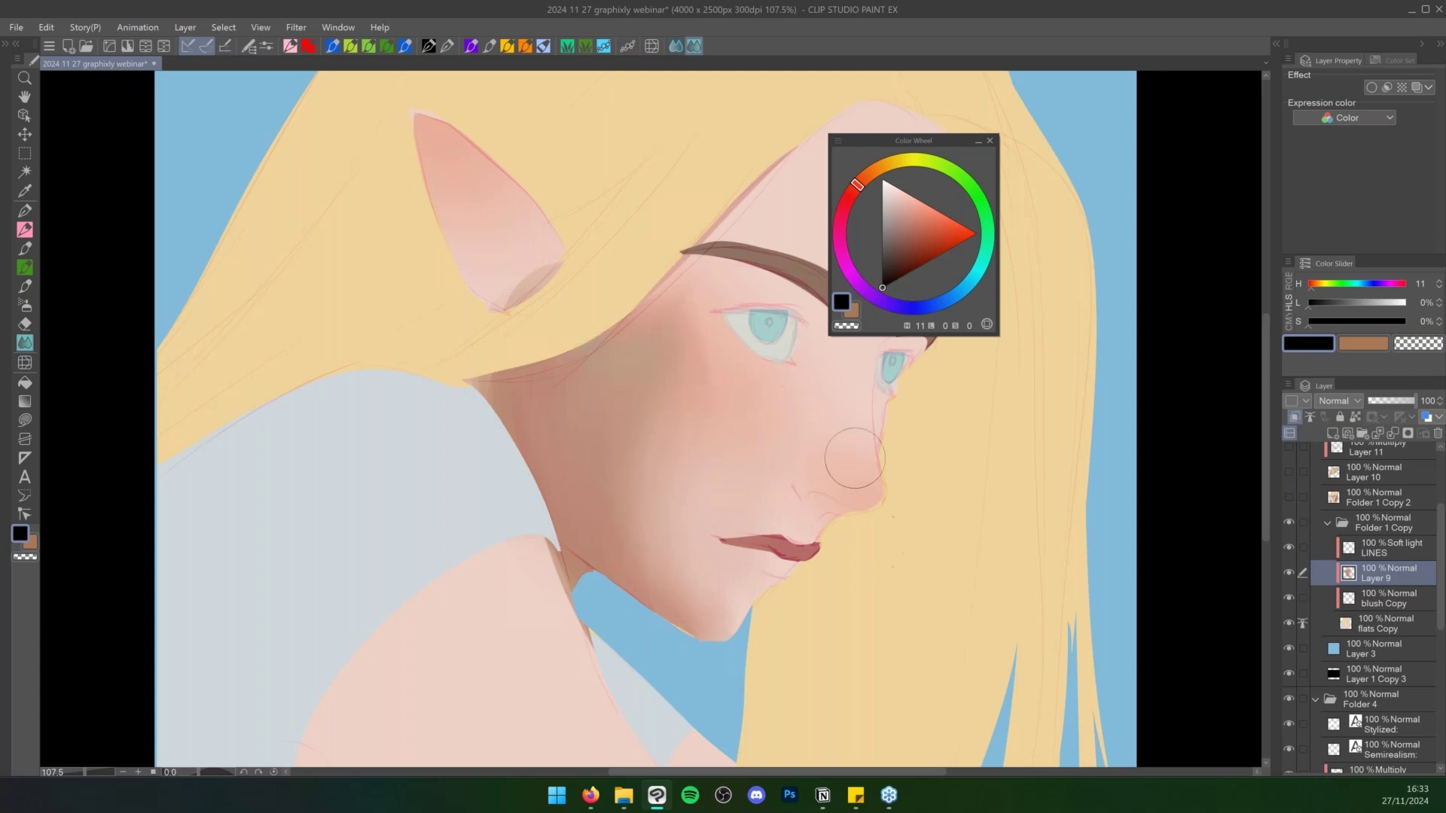
Move the color wheel off the face and paint and blend a pale peach highlight down the nose bridge, shifting the hue to 25
{"action": "key", "text": "b"}
{"action": "left_click", "coordinate": [815, 384], "text": "alt"}
{"action": "left_click_drag", "start_coordinate": [904, 141], "coordinate": [1118, 119]}
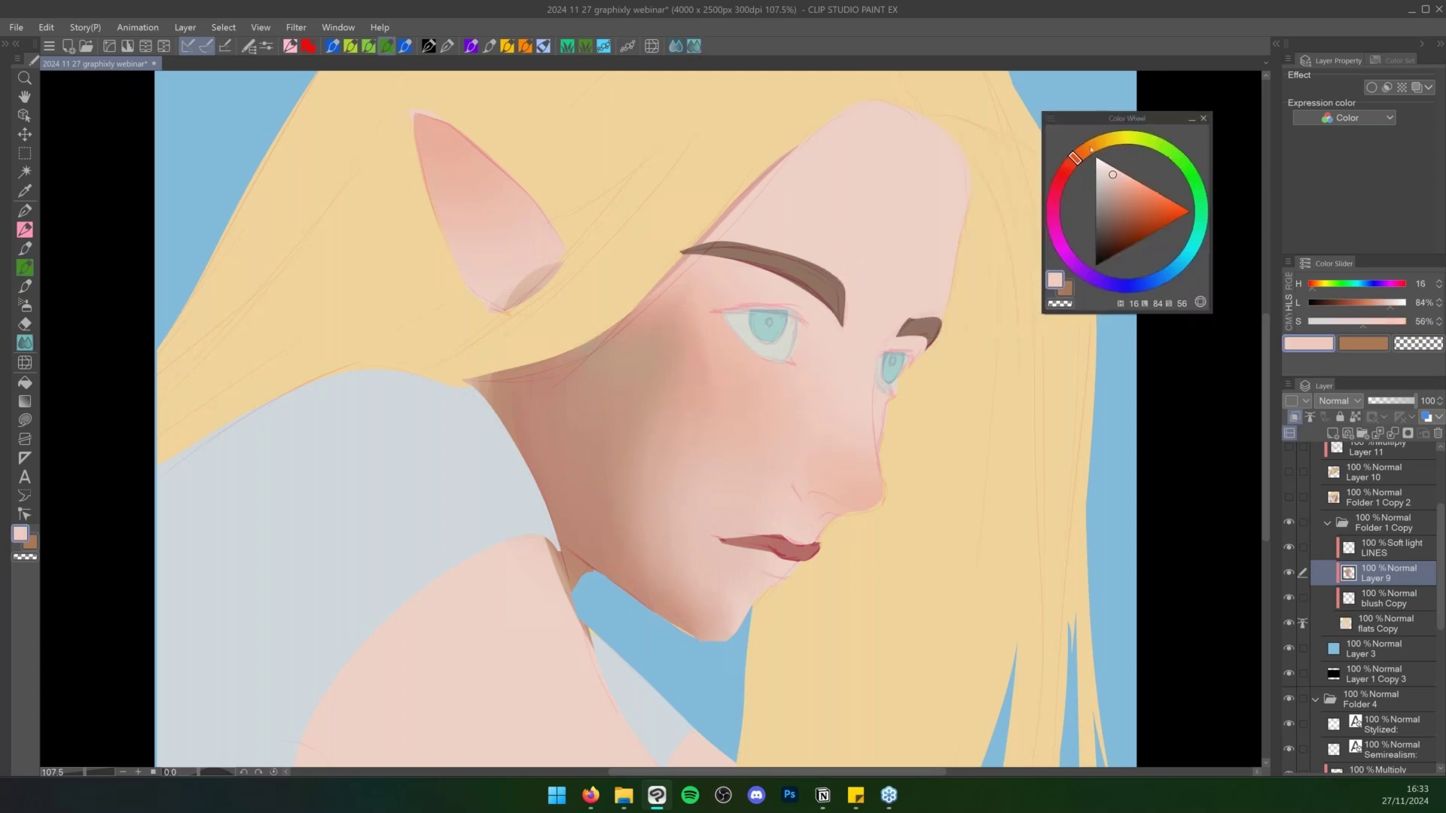
{"action": "left_click", "coordinate": [1112, 168]}
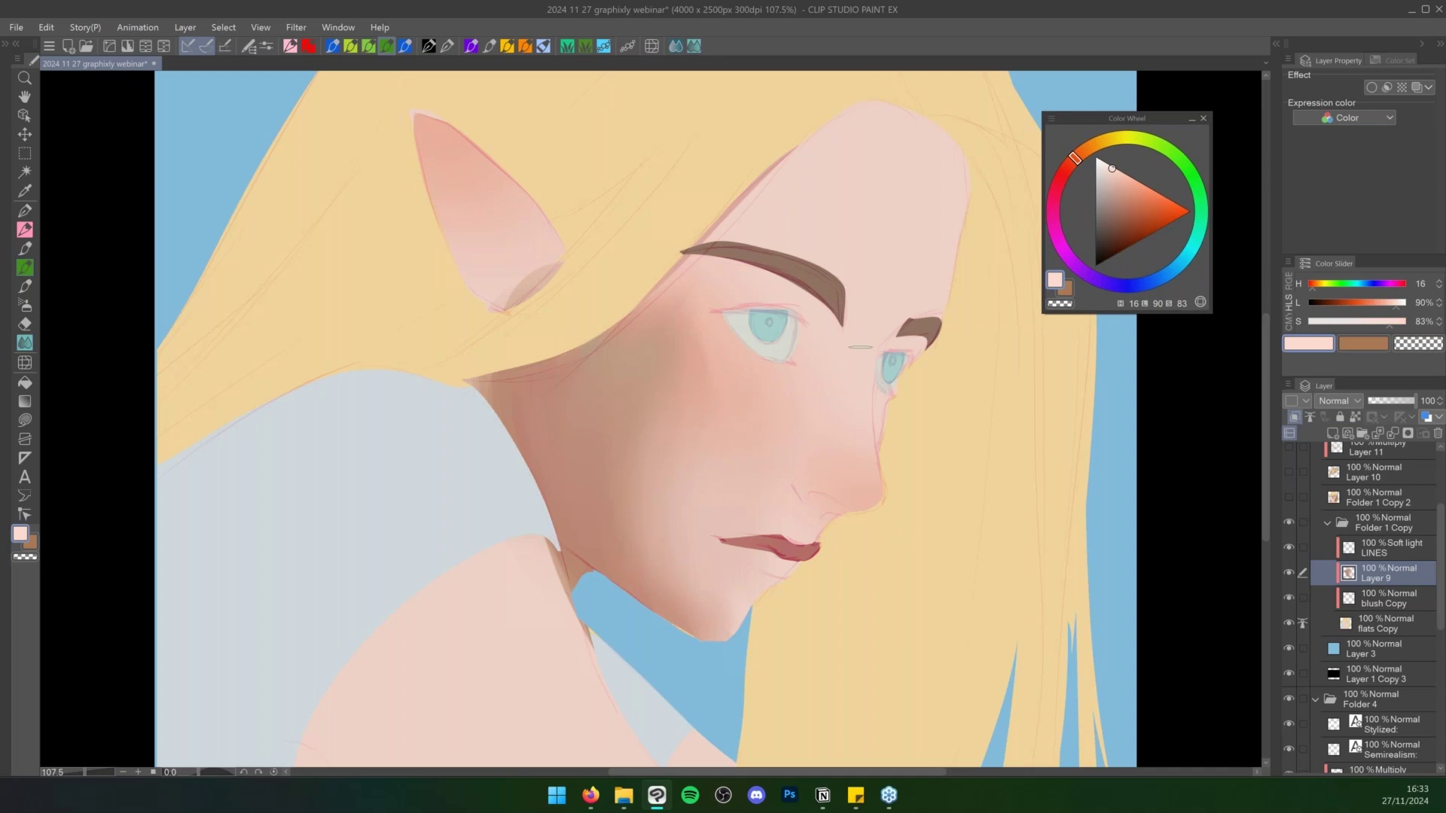
{"action": "left_click_drag", "start_coordinate": [860, 347], "coordinate": [864, 453]}
{"action": "left_click", "coordinate": [1088, 156]}
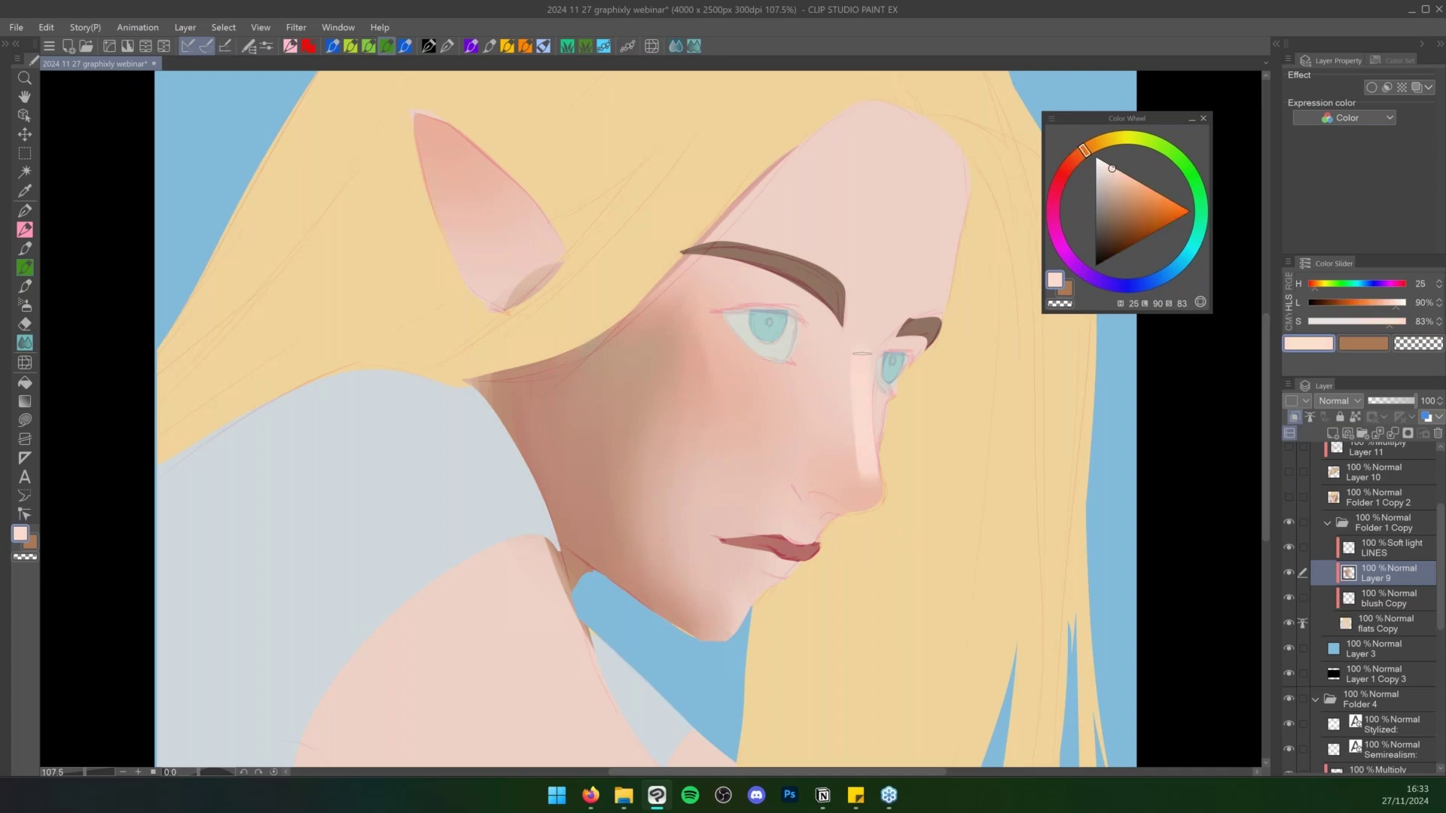
{"action": "left_click_drag", "start_coordinate": [862, 377], "coordinate": [858, 426]}
{"action": "key", "text": "j"}
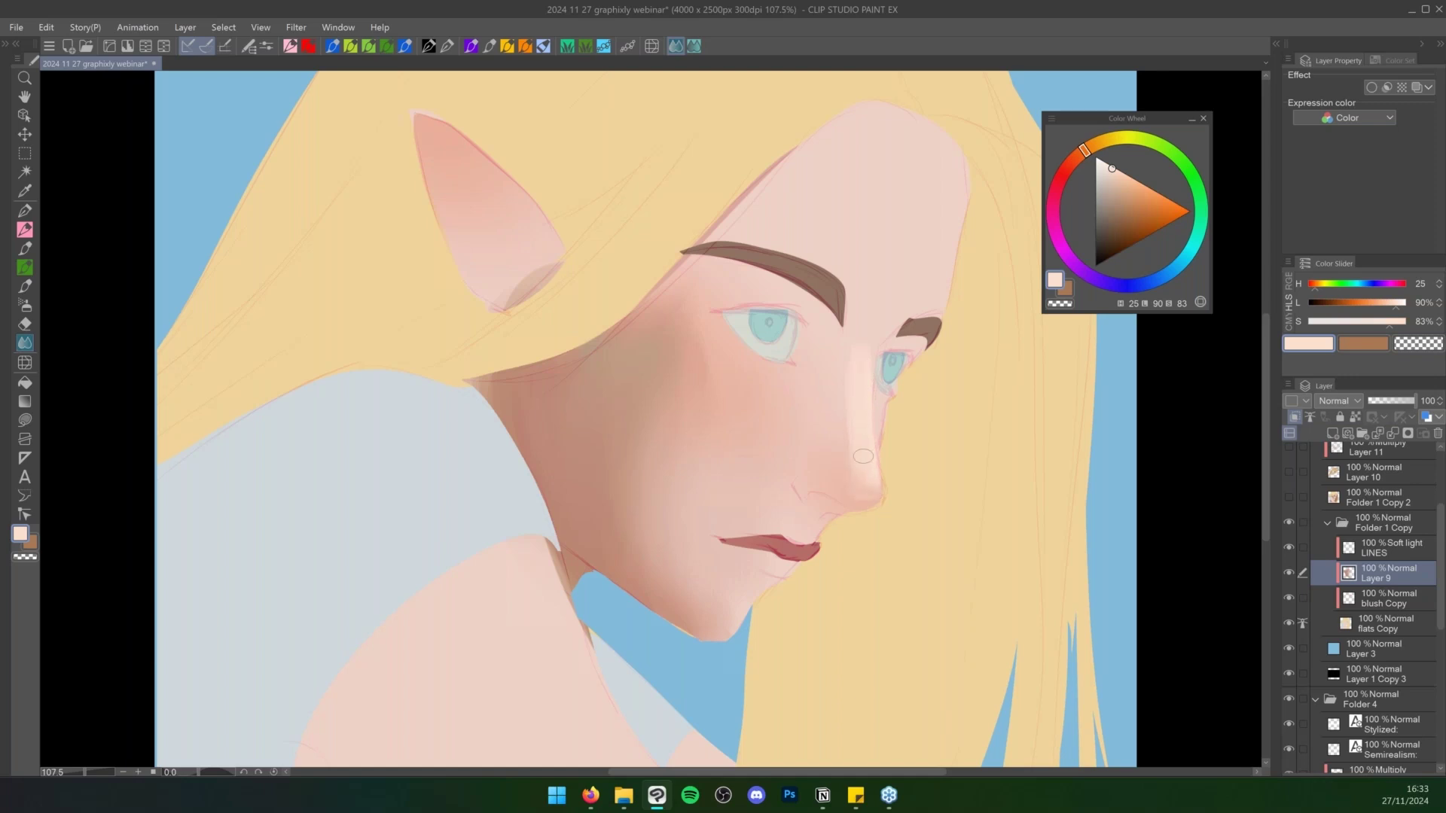
Paint sampled skin tones between the brows and shade the near eye's upper lid and inner corner
{"action": "key", "text": "b"}
{"action": "left_click", "coordinate": [815, 407], "text": "alt"}
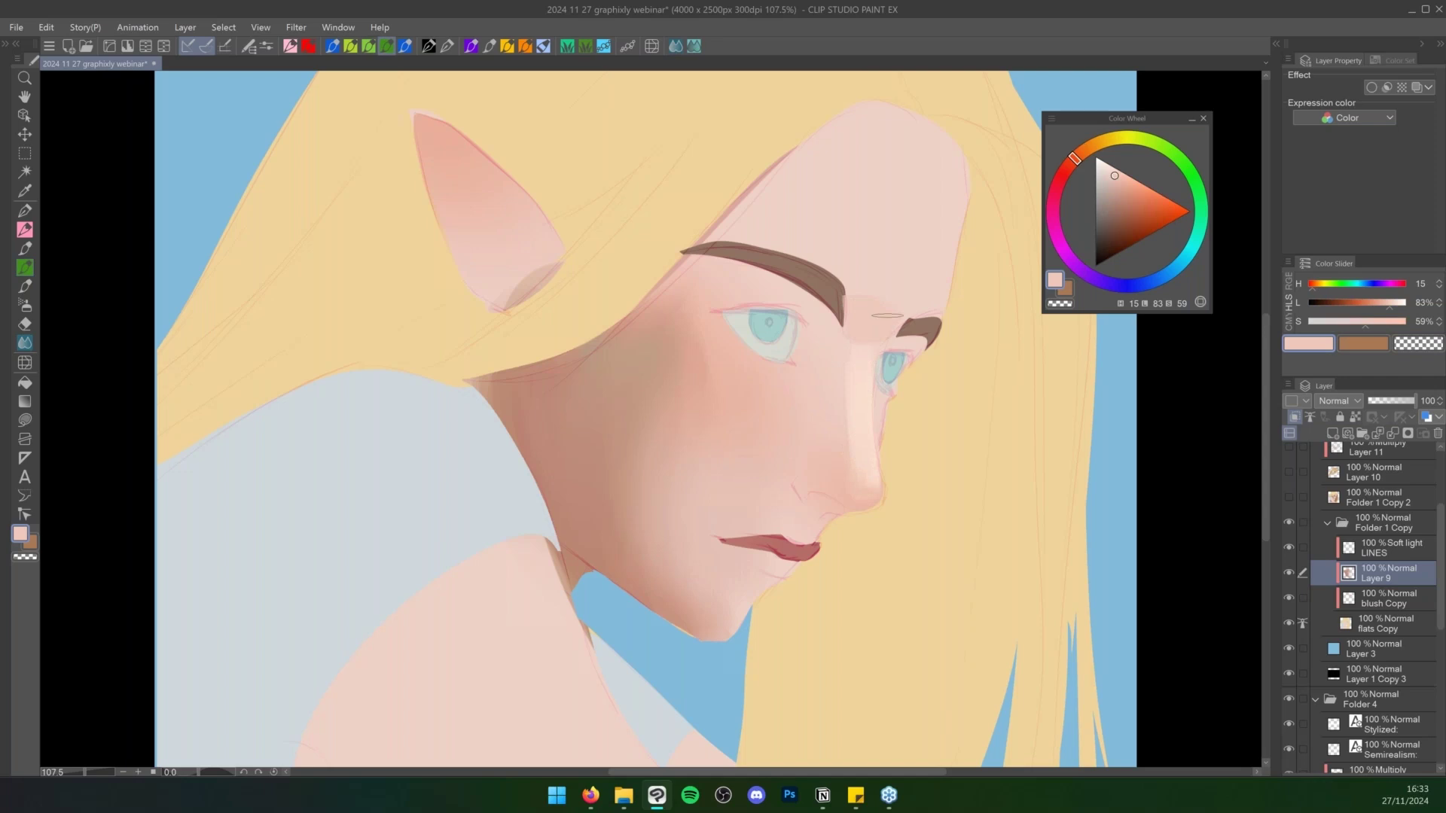
{"action": "key", "text": "j"}
{"action": "key", "text": "b"}
{"action": "left_click", "coordinate": [702, 365], "text": "alt"}
{"action": "mouse_move", "coordinate": [742, 274]}
{"action": "left_mouse_down"}
{"action": "mouse_move", "coordinate": [829, 301]}
{"action": "mouse_move", "coordinate": [836, 320]}
{"action": "mouse_move", "coordinate": [805, 347]}
{"action": "mouse_move", "coordinate": [783, 298]}
{"action": "mouse_move", "coordinate": [737, 263]}
{"action": "left_mouse_up"}
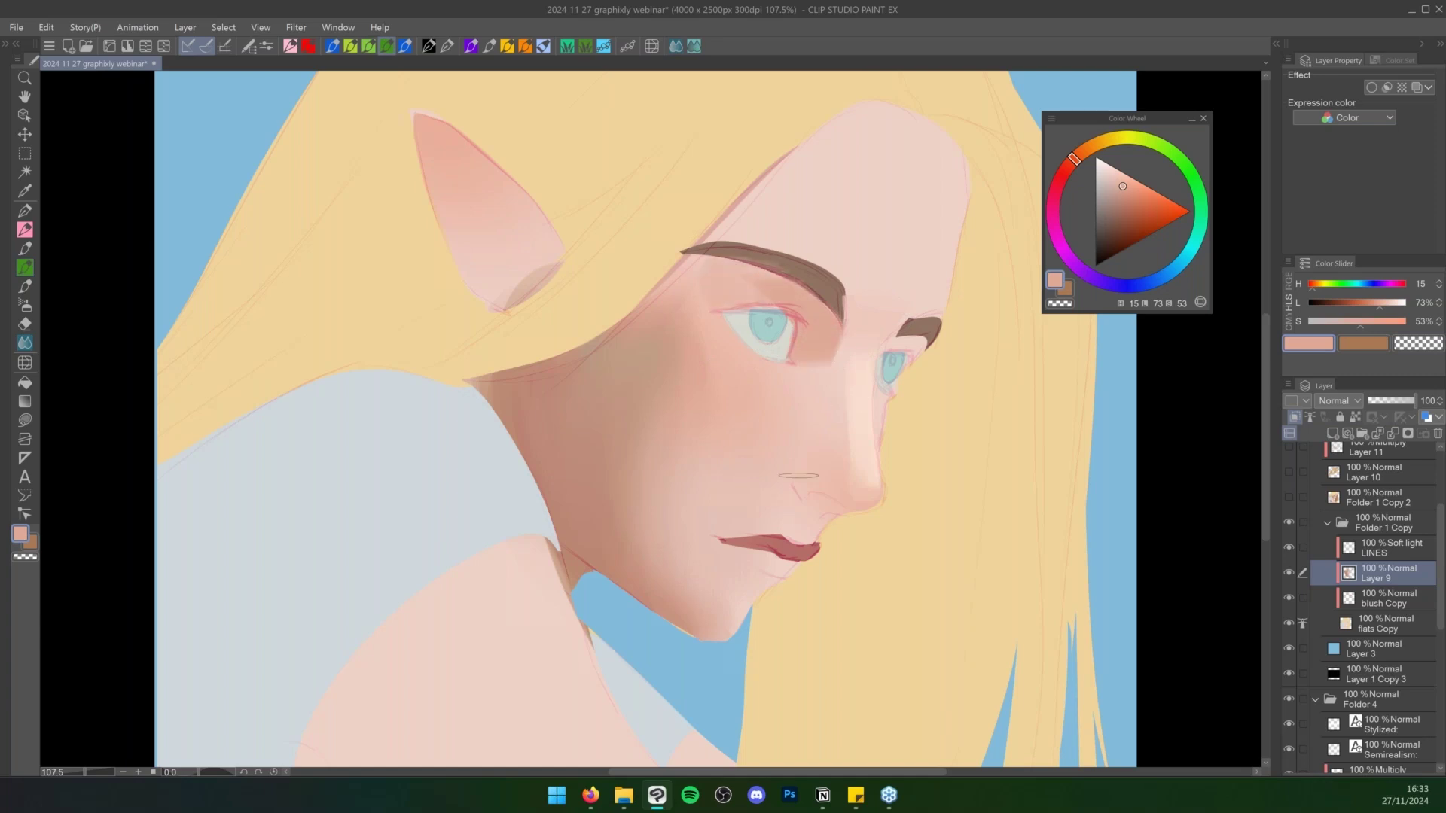
Darken the near eye's inner corner and upper lash line with the sampled lip red and blend the shading toward the nose
{"action": "left_click", "coordinate": [804, 548], "text": "alt"}
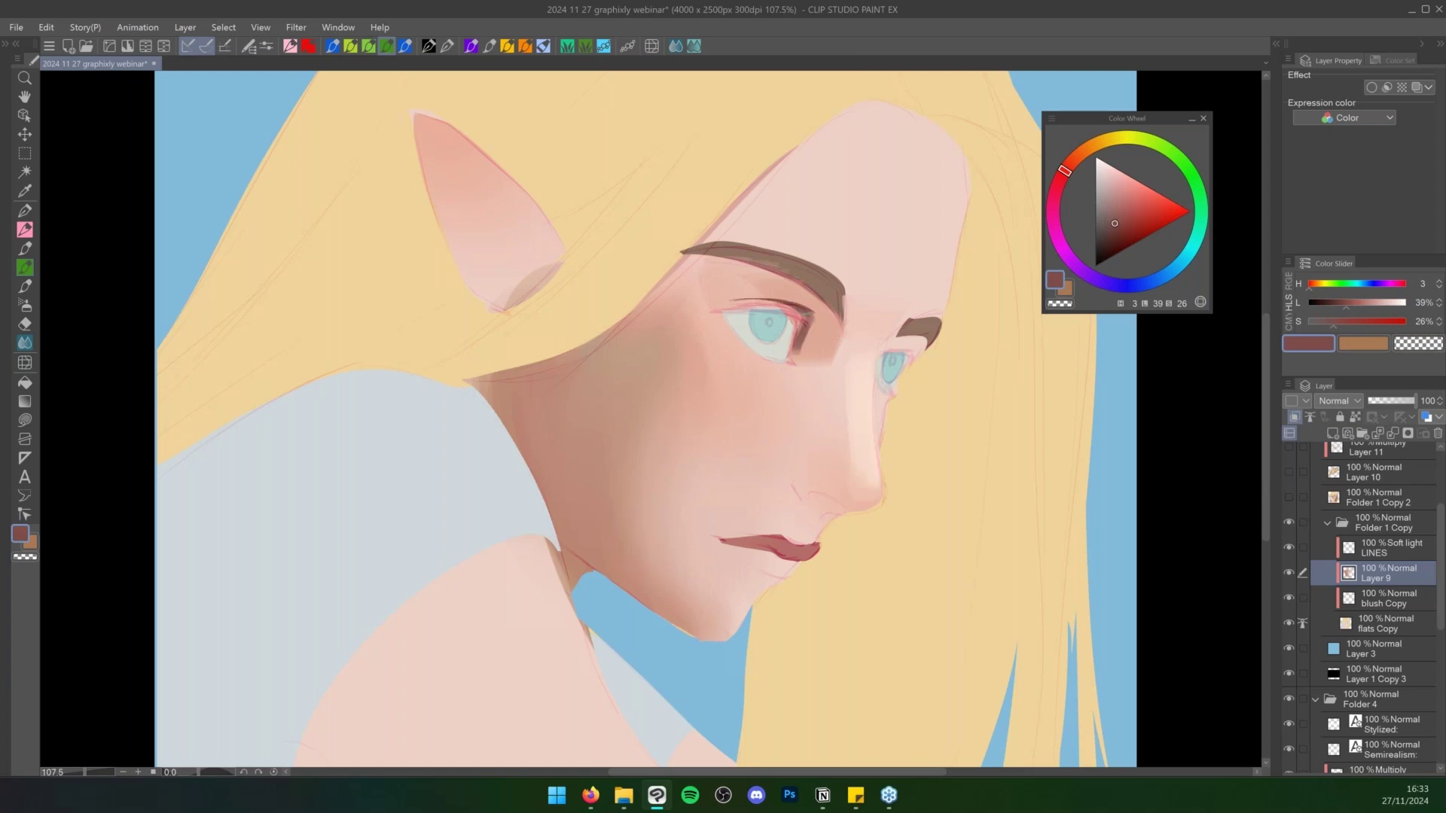
{"action": "mouse_move", "coordinate": [805, 350]}
{"action": "left_mouse_down"}
{"action": "mouse_move", "coordinate": [809, 336]}
{"action": "mouse_move", "coordinate": [796, 353]}
{"action": "left_mouse_up"}
{"action": "left_click_drag", "start_coordinate": [797, 303], "coordinate": [710, 310]}
{"action": "key", "text": "bracketright"}
{"action": "key", "text": "bracketright"}
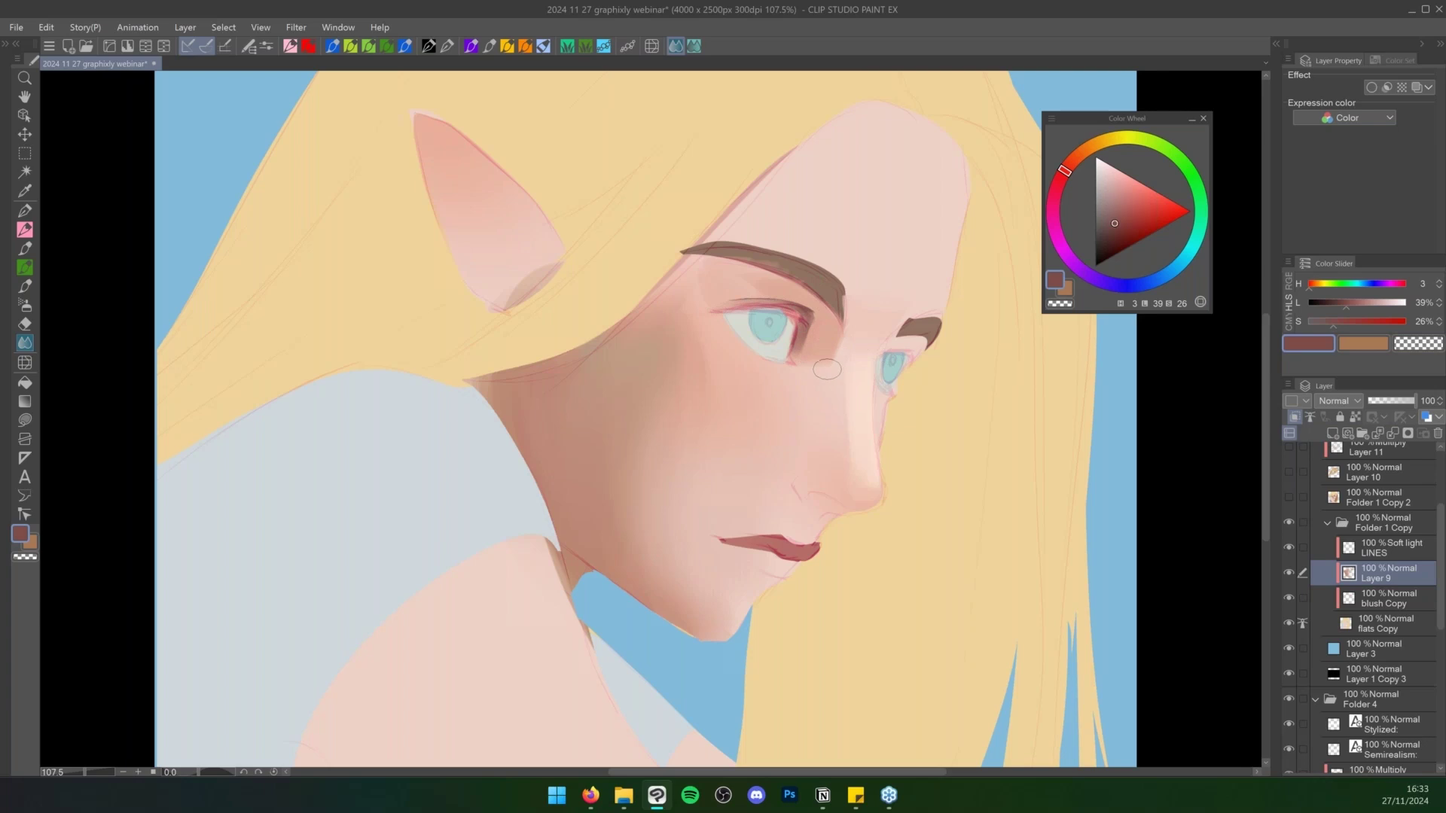
{"action": "left_click_drag", "start_coordinate": [827, 367], "coordinate": [849, 322]}
Dab the sampled nose highlight color beside the near eye's inner corner and soften the near brow's inner end with sampled tones
{"action": "key", "text": "b"}
{"action": "left_click", "coordinate": [863, 382], "text": "alt"}
{"action": "left_click_drag", "start_coordinate": [807, 369], "coordinate": [800, 361]}
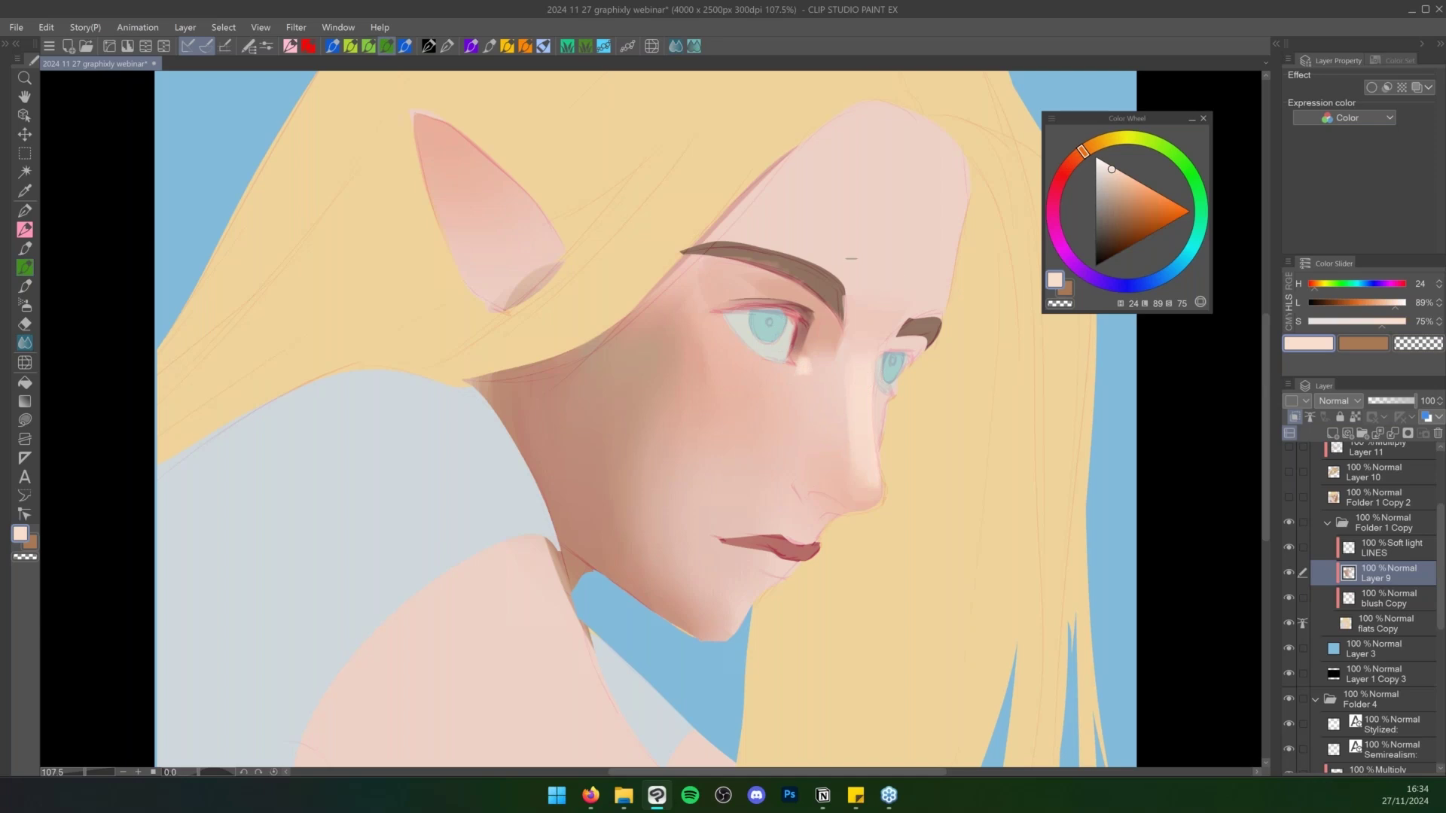
{"action": "left_click", "coordinate": [819, 303], "text": "alt"}
{"action": "mouse_move", "coordinate": [830, 311]}
{"action": "left_mouse_down"}
{"action": "mouse_move", "coordinate": [834, 285]}
{"action": "mouse_move", "coordinate": [813, 282]}
{"action": "left_mouse_up"}
{"action": "left_click", "coordinate": [827, 292], "text": "alt"}
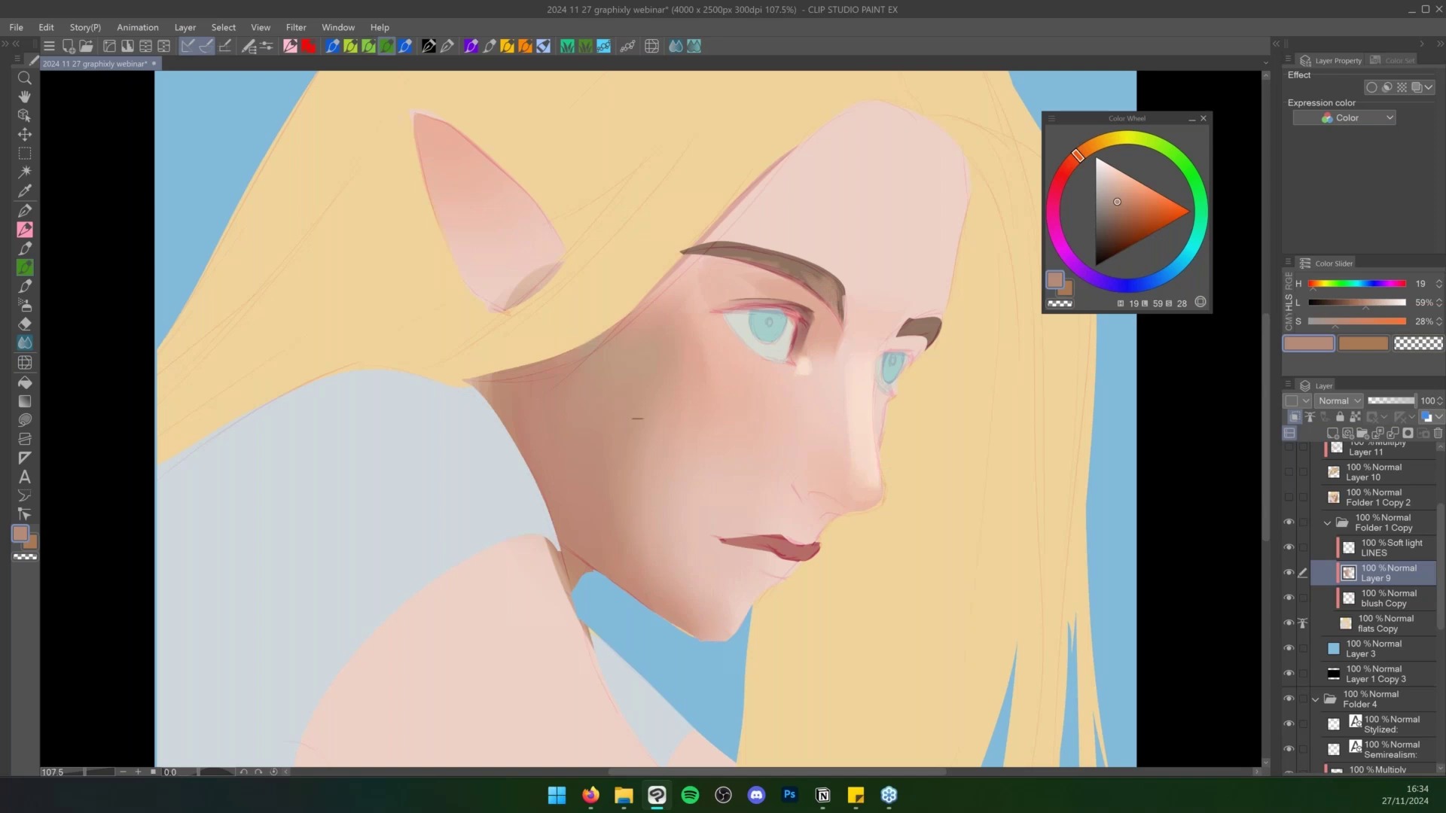
Lasso the cheek and jaw, airbrush sampled skin tones over the greenish cheek shadow and clear the selection
{"action": "key", "text": "ctrl+space"}
{"action": "mouse_move", "coordinate": [665, 382]}
{"action": "left_mouse_down"}
{"action": "mouse_move", "coordinate": [639, 403]}
{"action": "mouse_move", "coordinate": [633, 356]}
{"action": "mouse_move", "coordinate": [650, 354]}
{"action": "left_mouse_up"}
{"action": "key", "text": "m"}
{"action": "mouse_move", "coordinate": [810, 239]}
{"action": "left_mouse_down"}
{"action": "mouse_move", "coordinate": [653, 375]}
{"action": "mouse_move", "coordinate": [590, 400]}
{"action": "mouse_move", "coordinate": [588, 442]}
{"action": "left_mouse_up"}
{"action": "mouse_move", "coordinate": [637, 549]}
{"action": "left_mouse_down"}
{"action": "mouse_move", "coordinate": [755, 668]}
{"action": "mouse_move", "coordinate": [813, 686]}
{"action": "mouse_move", "coordinate": [849, 578]}
{"action": "mouse_move", "coordinate": [830, 556]}
{"action": "mouse_move", "coordinate": [784, 552]}
{"action": "mouse_move", "coordinate": [805, 497]}
{"action": "mouse_move", "coordinate": [804, 410]}
{"action": "mouse_move", "coordinate": [785, 282]}
{"action": "left_mouse_up"}
{"action": "key", "text": "b"}
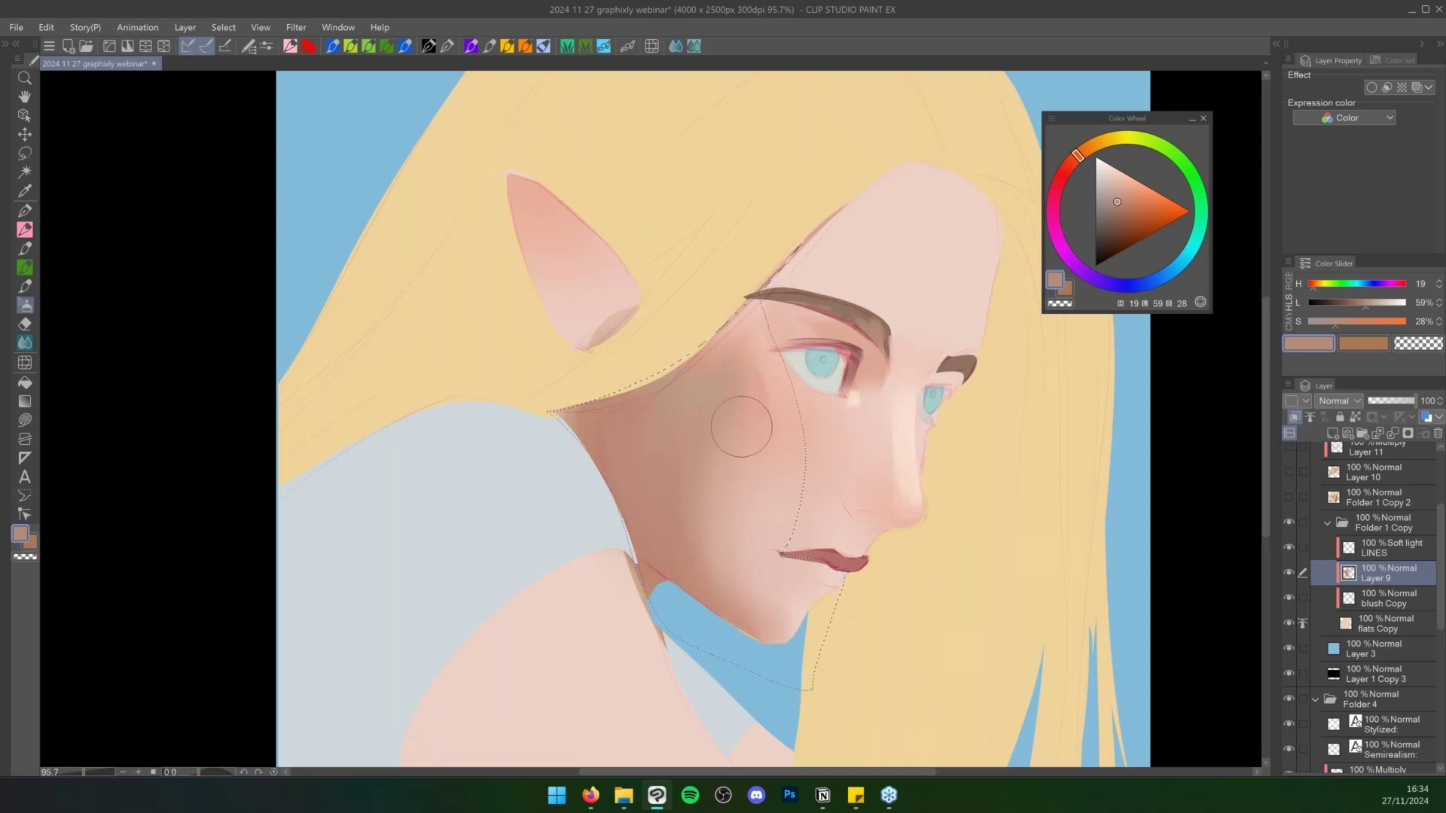
{"action": "left_click", "coordinate": [749, 412], "text": "alt"}
{"action": "key", "text": "ctrl+d"}
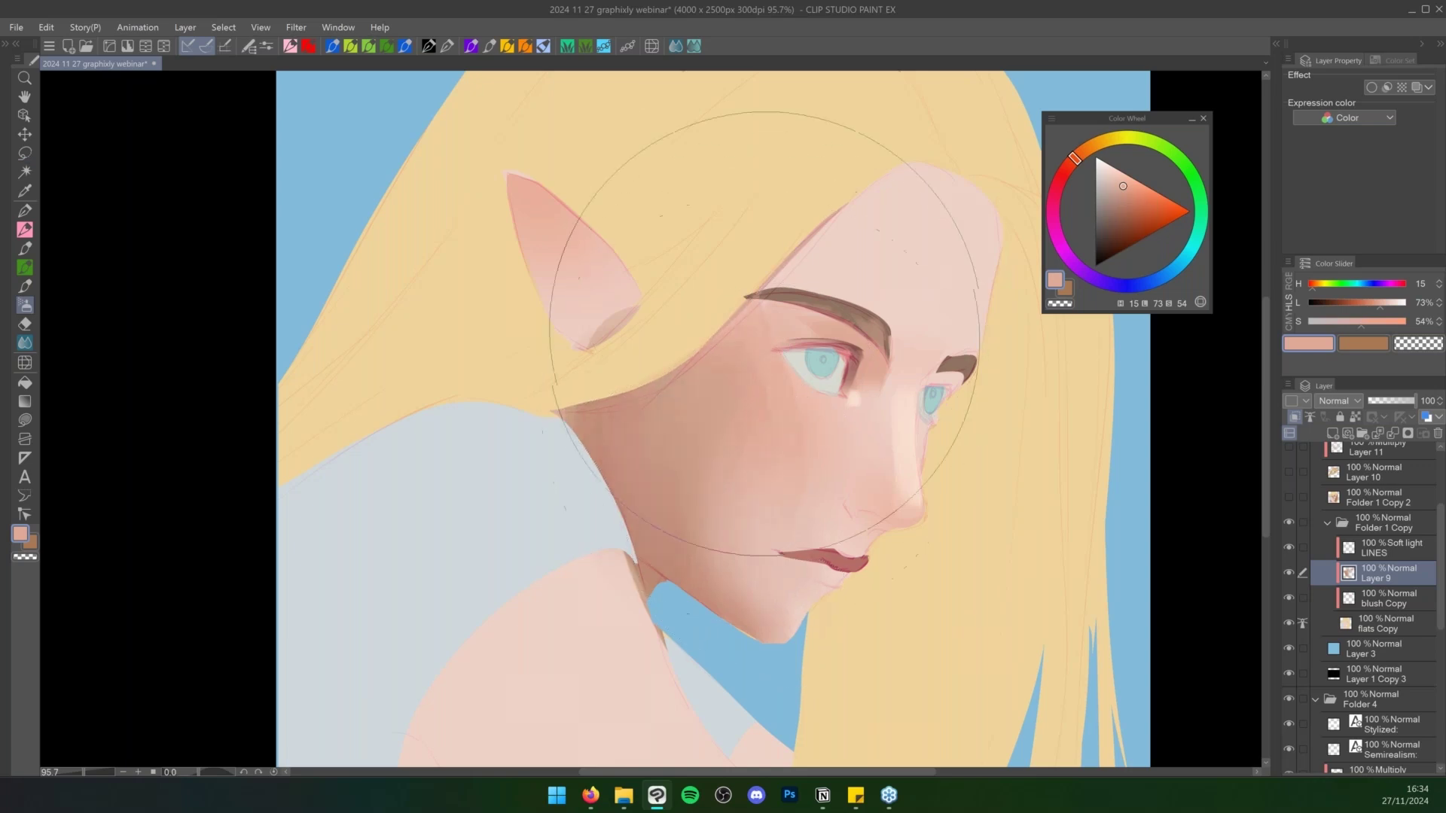
Sample the brown shadow beside the hair and airbrush it down the outer cheek and jaw edge with a smaller brush
{"action": "left_click", "coordinate": [584, 425], "text": "alt"}
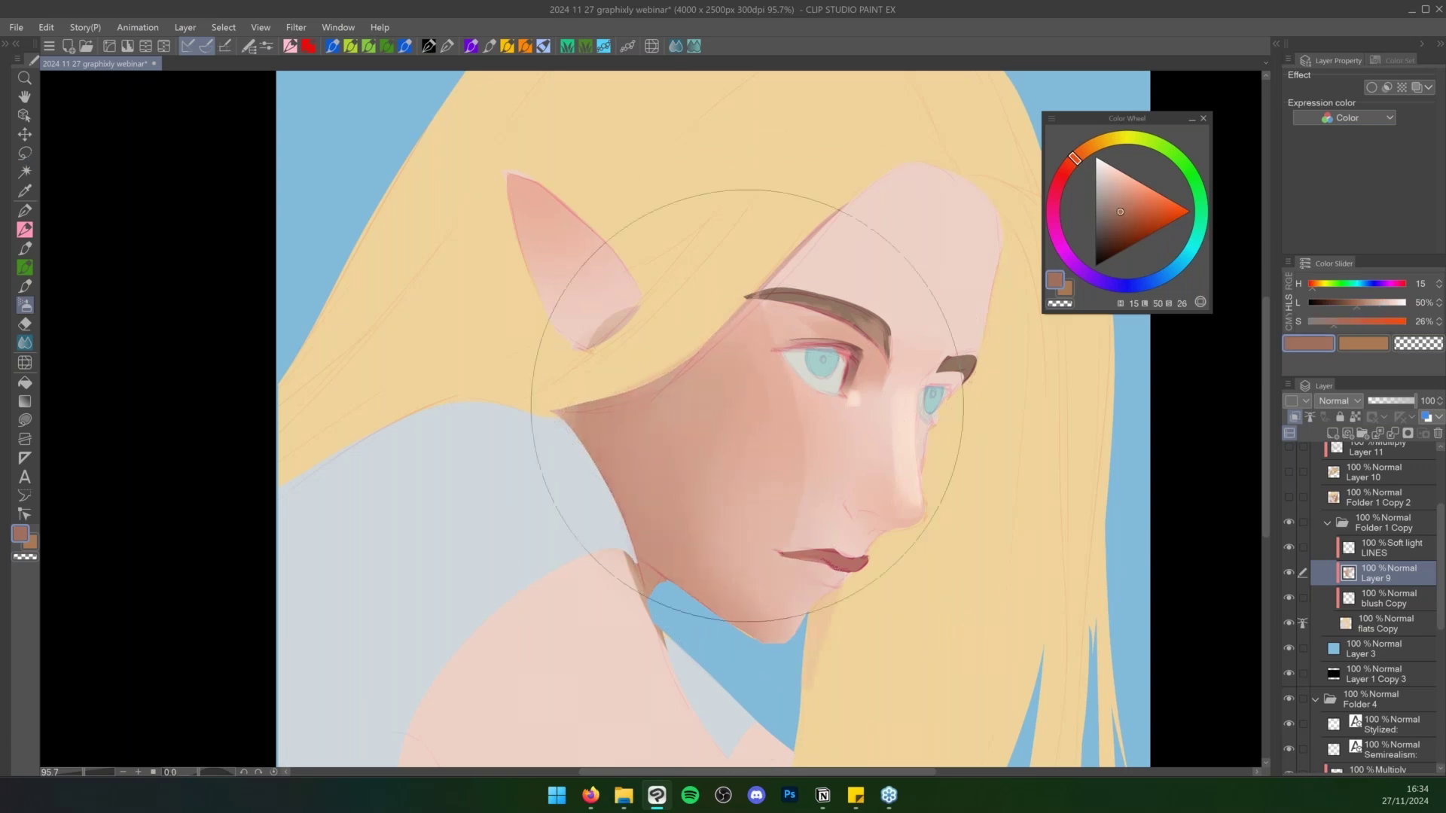
{"action": "left_click_drag", "start_coordinate": [741, 404], "coordinate": [693, 660]}
{"action": "key", "text": "ctrl+z"}
{"action": "key", "text": "bracketleft"}
{"action": "key", "text": "bracketleft"}
{"action": "key", "text": "bracketleft"}
{"action": "key", "text": "bracketleft"}
{"action": "key", "text": "bracketleft"}
{"action": "left_click_drag", "start_coordinate": [580, 398], "coordinate": [677, 665]}
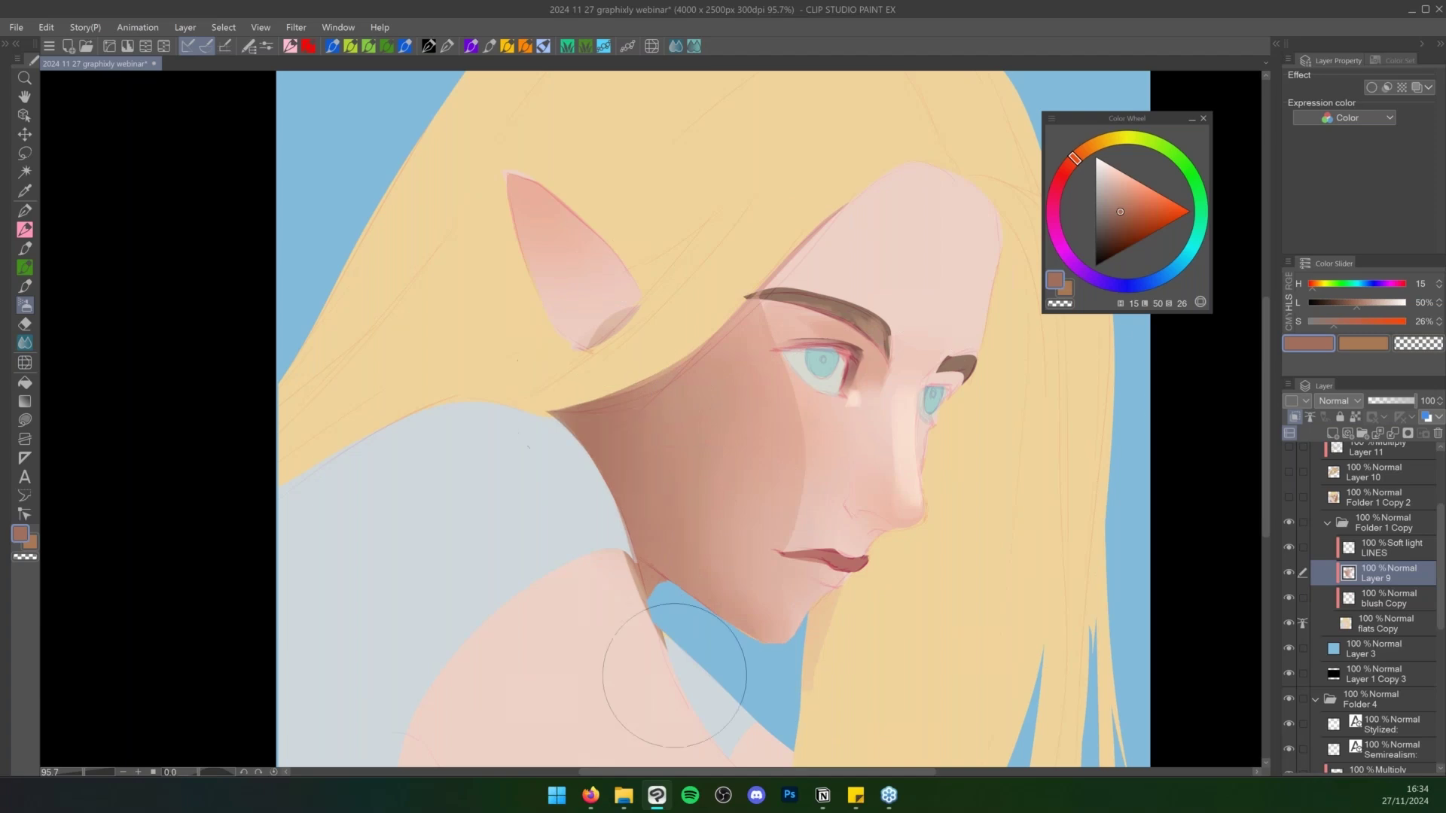
Pick a lighter skin tone with hue 15, luminosity 71% and saturation 53% and airbrush it over the front of the cheek
{"action": "left_click", "coordinate": [1126, 196]}
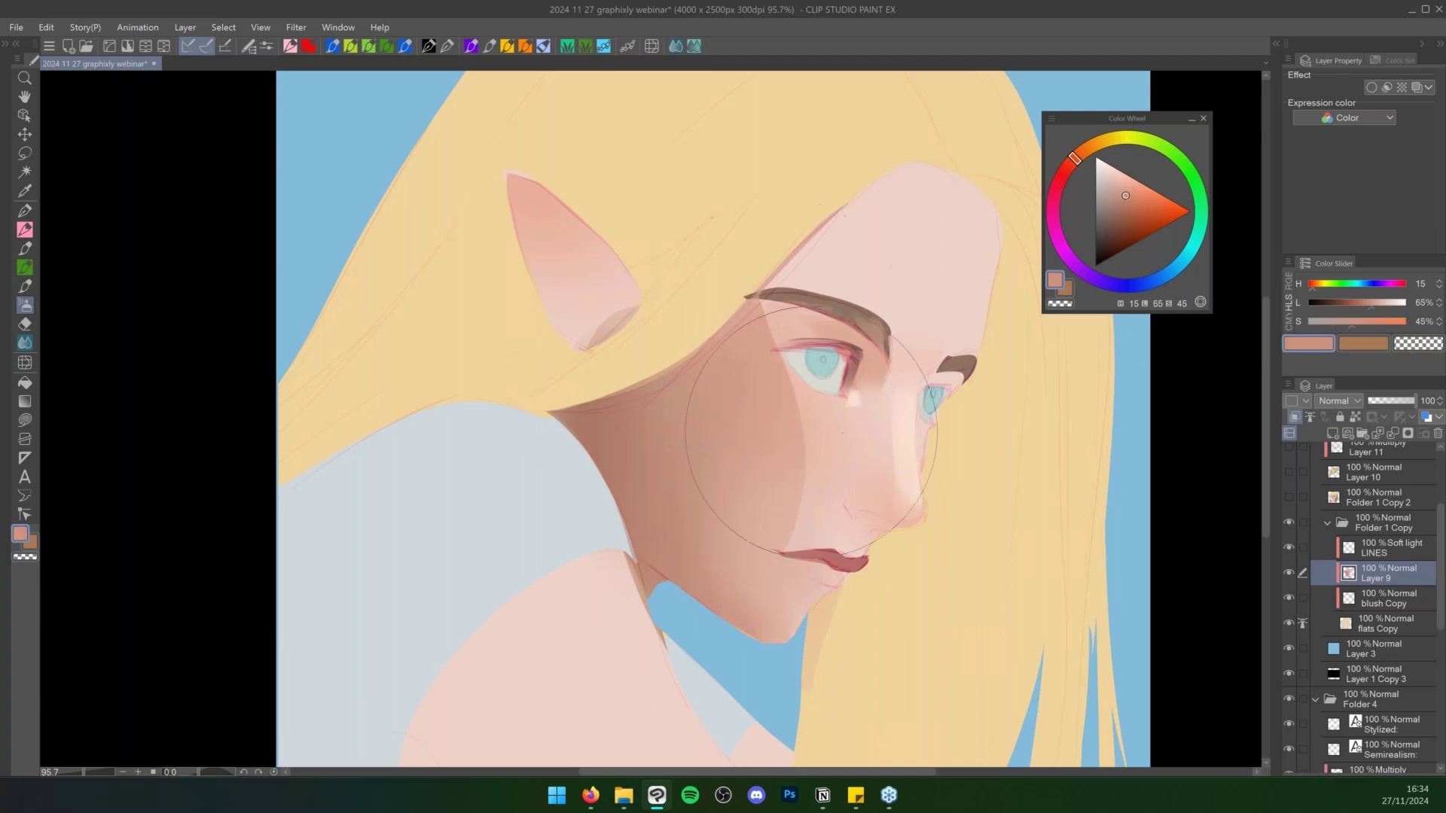
{"action": "left_click", "coordinate": [1125, 189]}
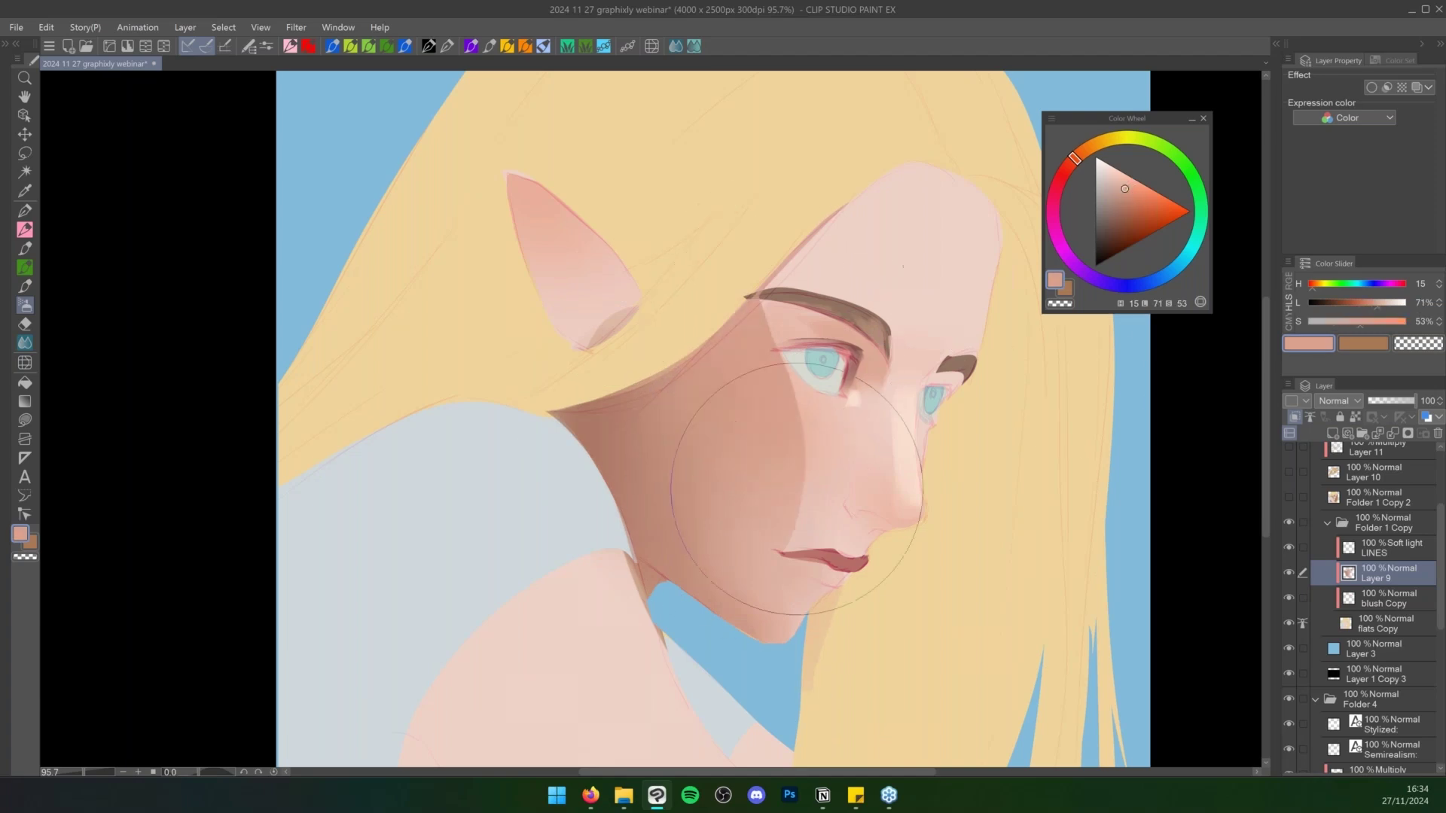
{"action": "mouse_move", "coordinate": [787, 443]}
{"action": "left_mouse_down"}
{"action": "mouse_move", "coordinate": [769, 660]}
{"action": "mouse_move", "coordinate": [965, 523]}
{"action": "mouse_move", "coordinate": [904, 426]}
{"action": "mouse_move", "coordinate": [733, 461]}
{"action": "mouse_move", "coordinate": [827, 540]}
{"action": "mouse_move", "coordinate": [871, 378]}
{"action": "mouse_move", "coordinate": [739, 389]}
{"action": "mouse_move", "coordinate": [745, 551]}
{"action": "left_mouse_up"}
Select a curved shadow band running from the hairline down the outer cheek and jaw to the chin
{"action": "key", "text": "m"}
{"action": "mouse_move", "coordinate": [645, 384]}
{"action": "left_mouse_down"}
{"action": "mouse_move", "coordinate": [669, 496]}
{"action": "mouse_move", "coordinate": [786, 642]}
{"action": "mouse_move", "coordinate": [750, 640]}
{"action": "mouse_move", "coordinate": [646, 576]}
{"action": "mouse_move", "coordinate": [599, 521]}
{"action": "mouse_move", "coordinate": [542, 398]}
{"action": "mouse_move", "coordinate": [578, 383]}
{"action": "left_mouse_up"}
{"action": "key", "text": "w"}
{"action": "left_click", "coordinate": [583, 393]}
{"action": "left_click", "coordinate": [632, 568]}
Sample the dark brown near the hairline, airbrush it along the selected cheek and jaw band, and clear the selection
{"action": "key", "text": "b"}
{"action": "left_click", "coordinate": [609, 428], "text": "alt"}
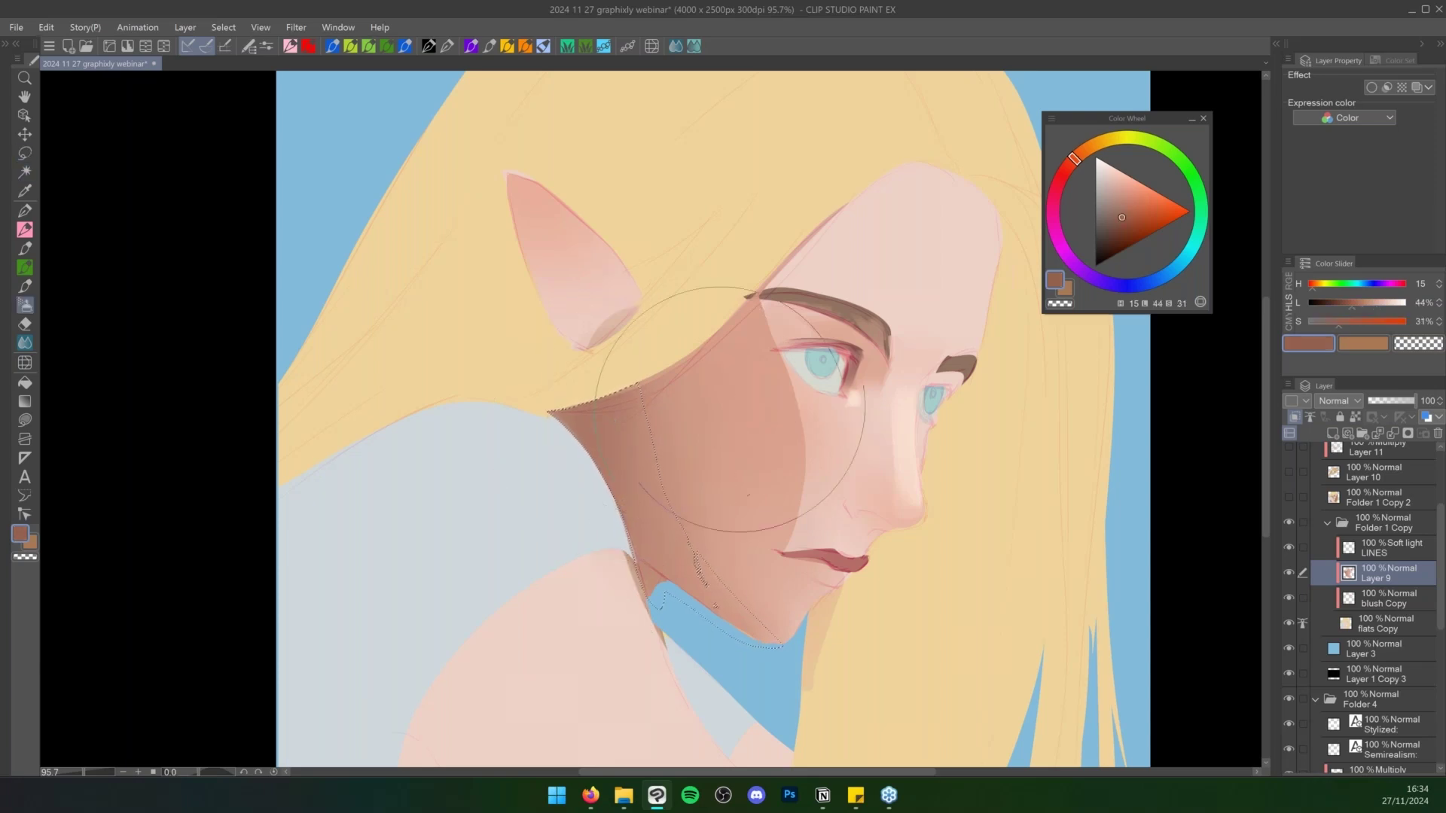
{"action": "mouse_move", "coordinate": [648, 426]}
{"action": "left_mouse_down"}
{"action": "mouse_move", "coordinate": [738, 642]}
{"action": "mouse_move", "coordinate": [826, 682]}
{"action": "left_mouse_up"}
{"action": "key", "text": "ctrl+z"}
{"action": "key", "text": "m"}
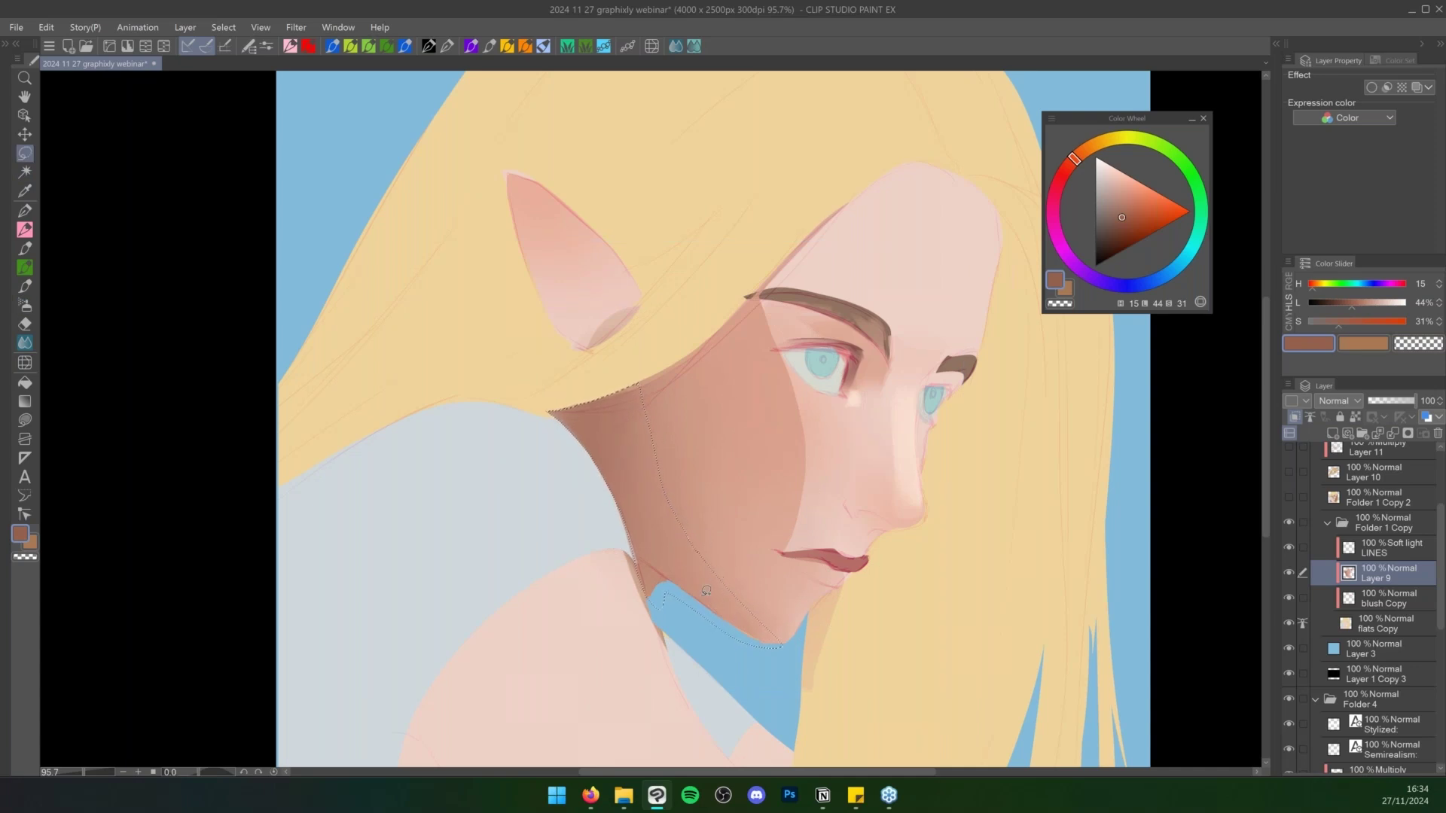
{"action": "key", "text": "b"}
{"action": "mouse_move", "coordinate": [597, 349]}
{"action": "left_mouse_down"}
{"action": "mouse_move", "coordinate": [706, 641]}
{"action": "mouse_move", "coordinate": [791, 696]}
{"action": "left_mouse_up"}
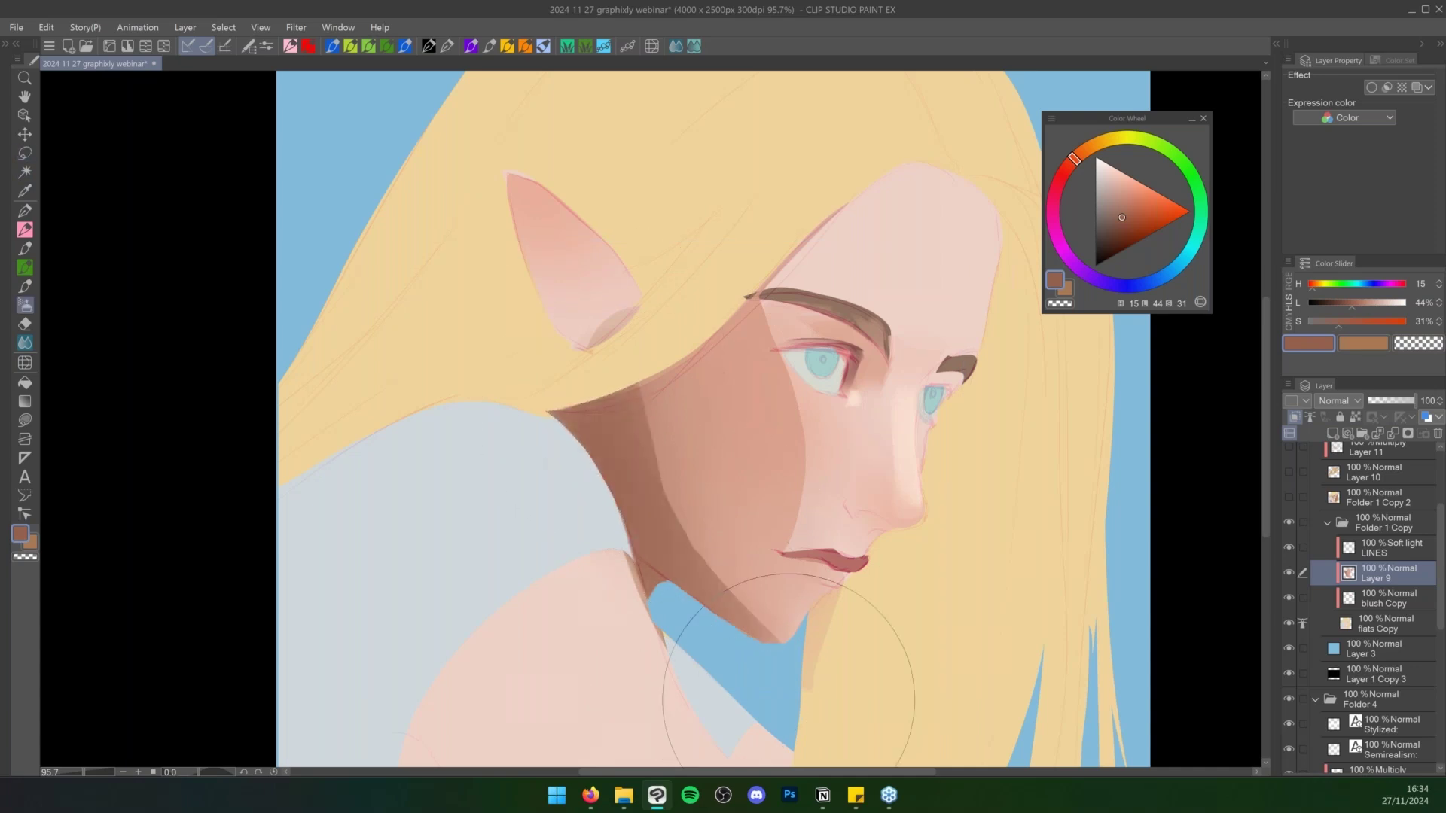
{"action": "key", "text": "ctrl+d"}
Blend the hard edge of the dark jaw shadow from the hairline down to the chin
{"action": "key", "text": "j"}
{"action": "left_click_drag", "start_coordinate": [647, 378], "coordinate": [656, 464]}
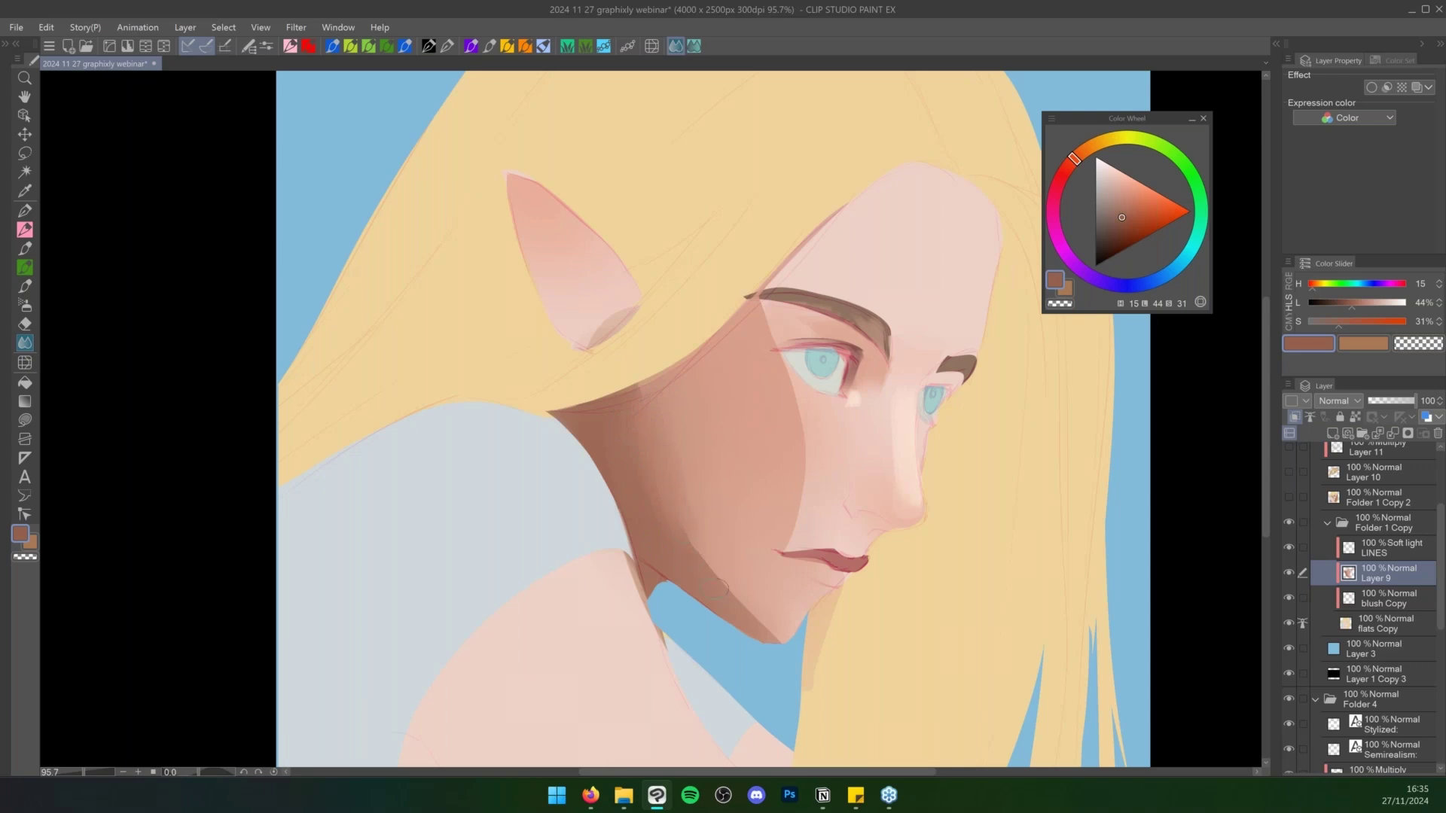
{"action": "left_click_drag", "start_coordinate": [673, 498], "coordinate": [775, 634]}
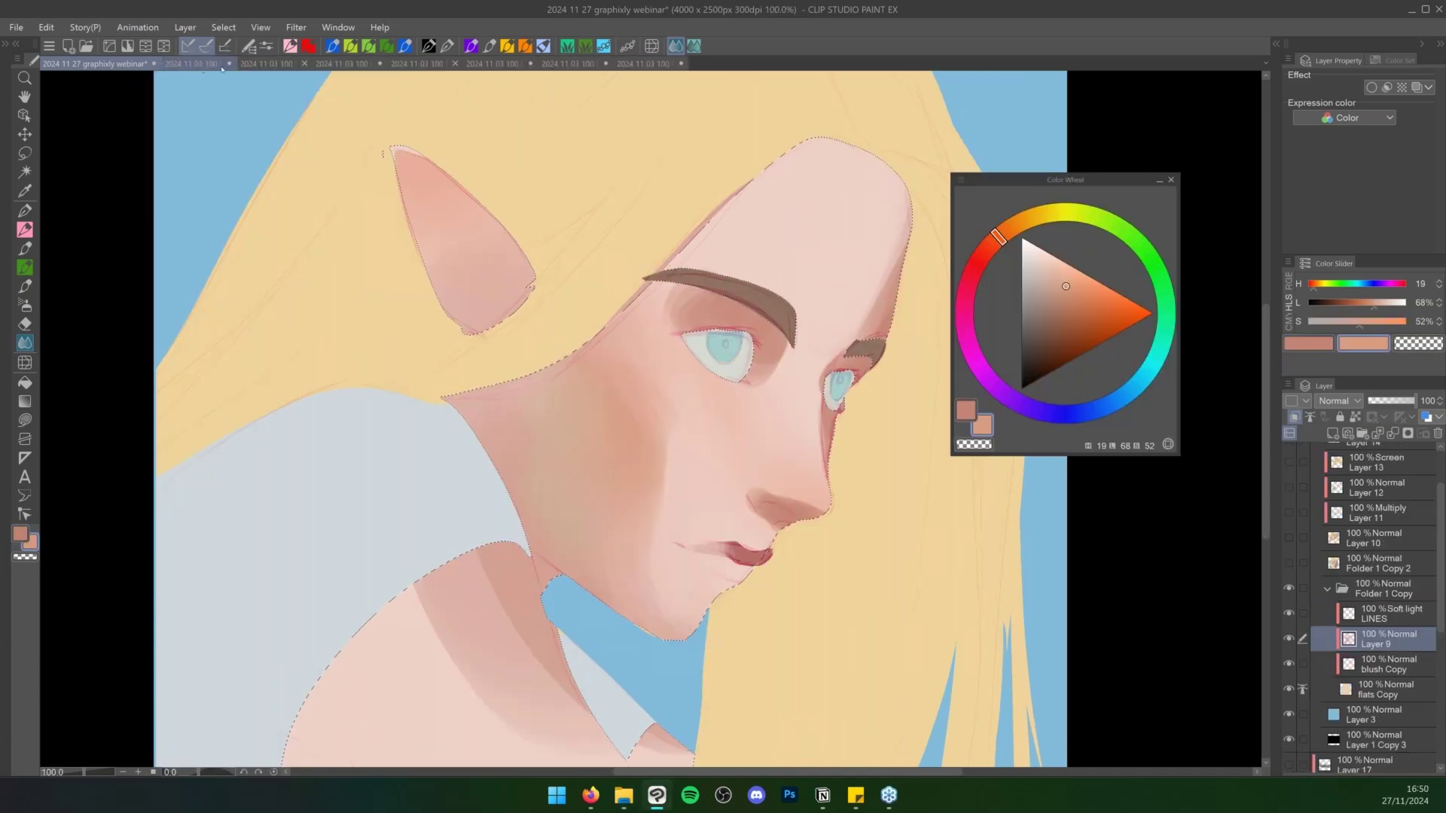
Compare the earlier painting stages in the heads 2 07 and heads 2 06 documents, toggling the 06 document's Layer 1
{"action": "left_click", "coordinate": [580, 65]}
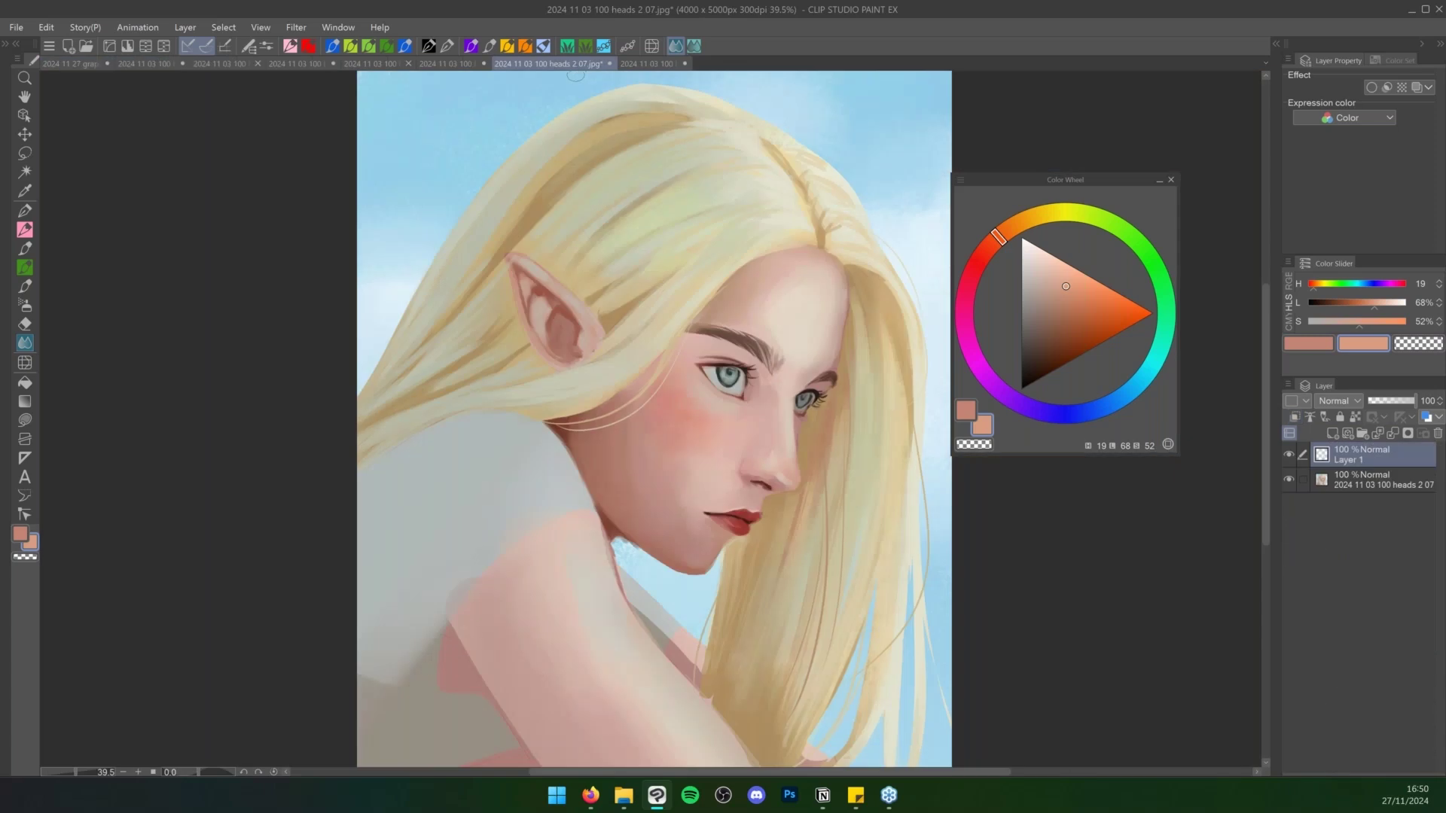
{"action": "left_click", "coordinate": [472, 64]}
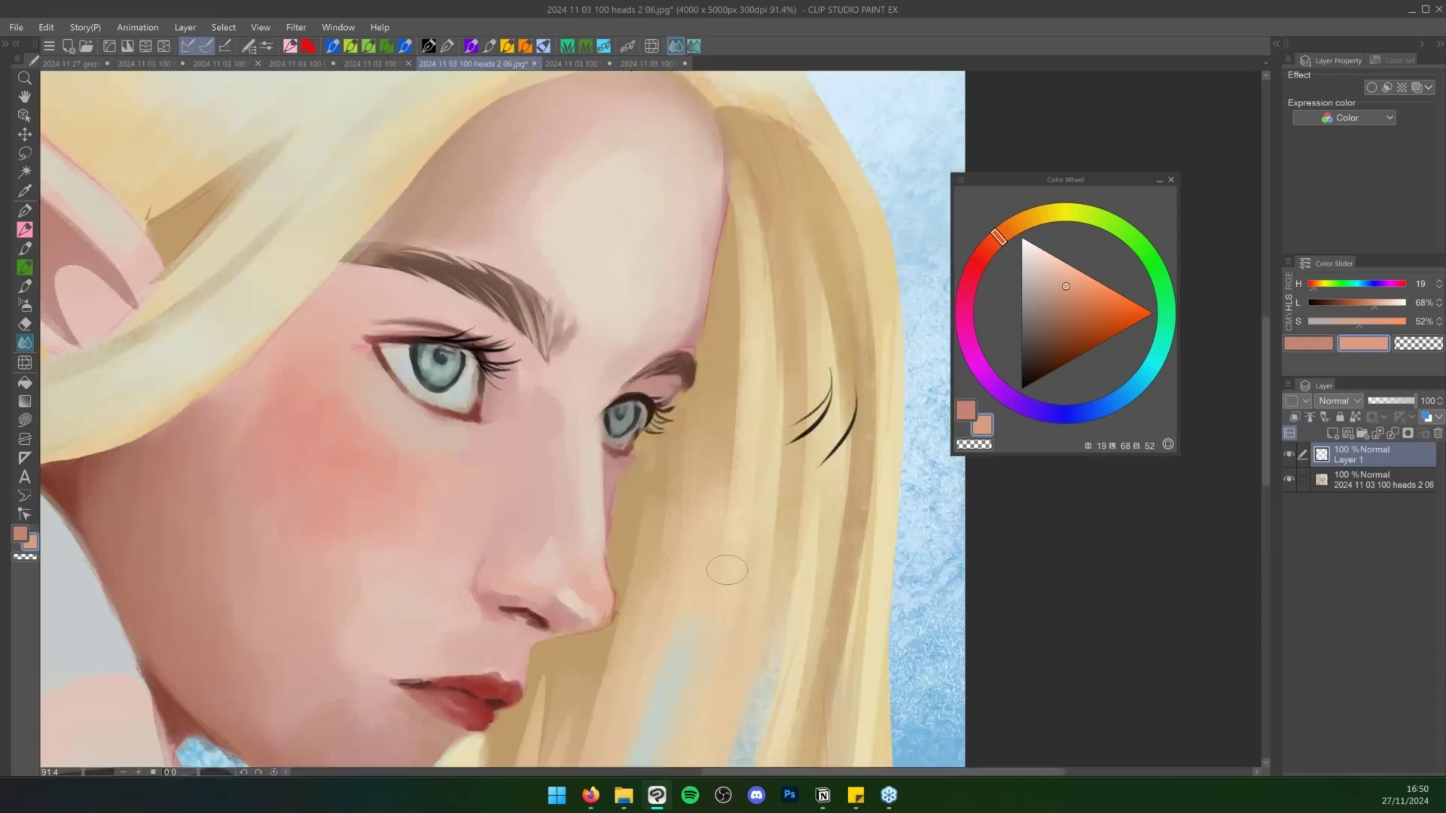
{"action": "key", "text": "ctrl+space"}
{"action": "mouse_move", "coordinate": [818, 559]}
{"action": "left_mouse_down"}
{"action": "mouse_move", "coordinate": [793, 563]}
{"action": "mouse_move", "coordinate": [786, 515]}
{"action": "left_mouse_up"}
{"action": "left_click", "coordinate": [1288, 455]}
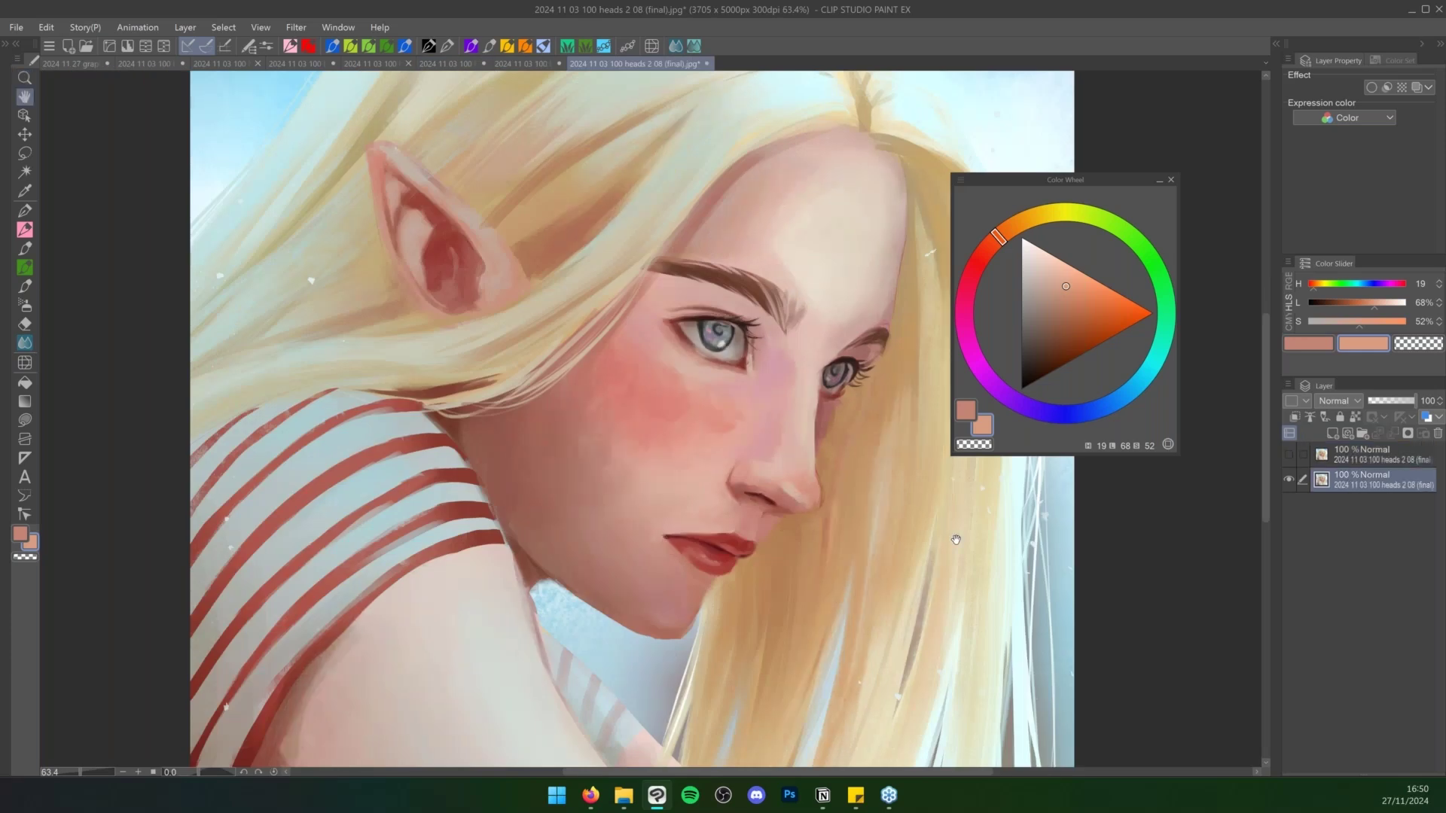
Examine the cheek, nose and lip rendering in the heads 2 08 (final) portrait, both as a whole and close up
{"action": "left_click_drag", "start_coordinate": [956, 540], "coordinate": [933, 525]}
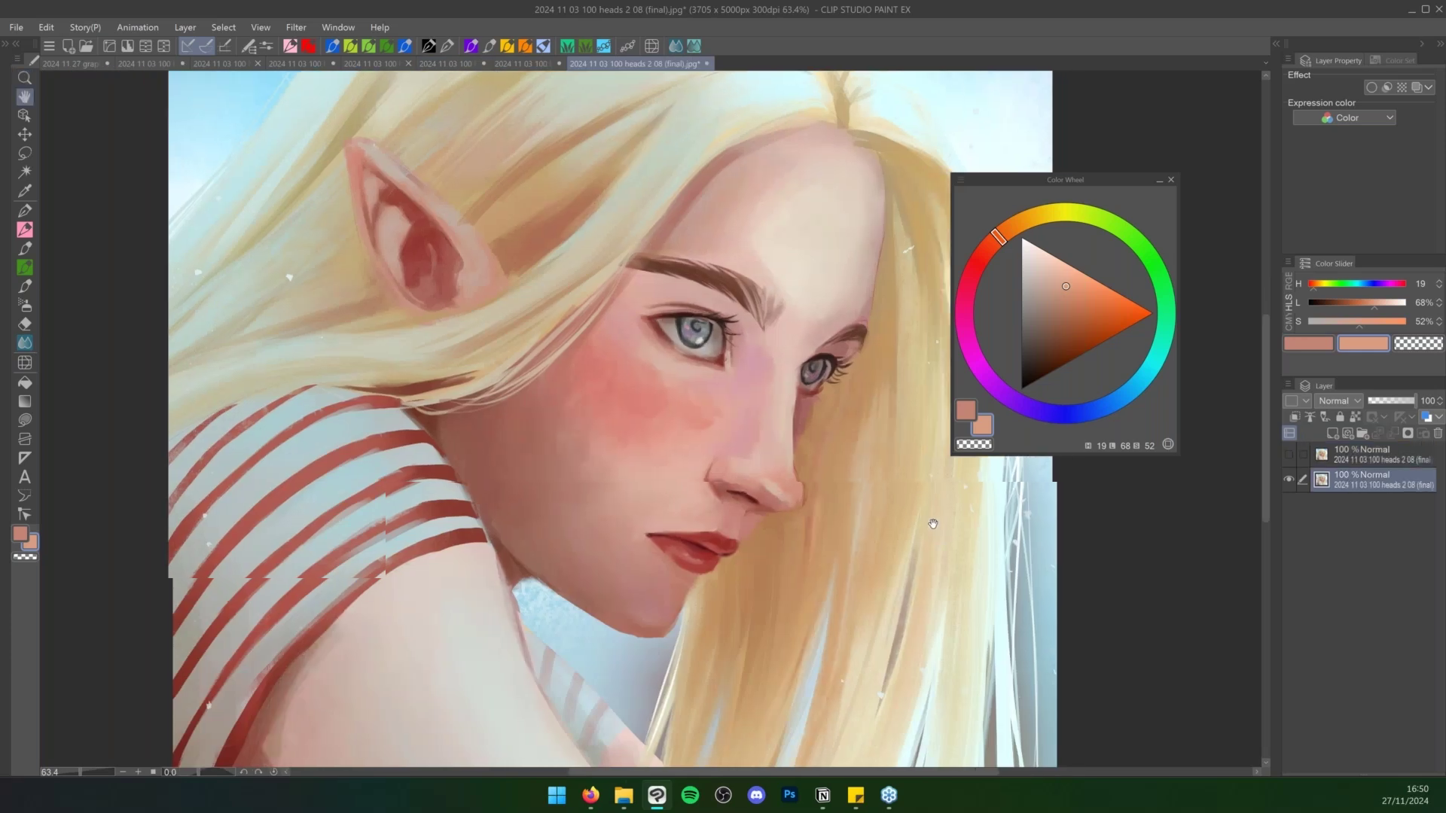
{"action": "scroll", "coordinate": [933, 524], "scroll_direction": "down", "scroll_amount": 3}
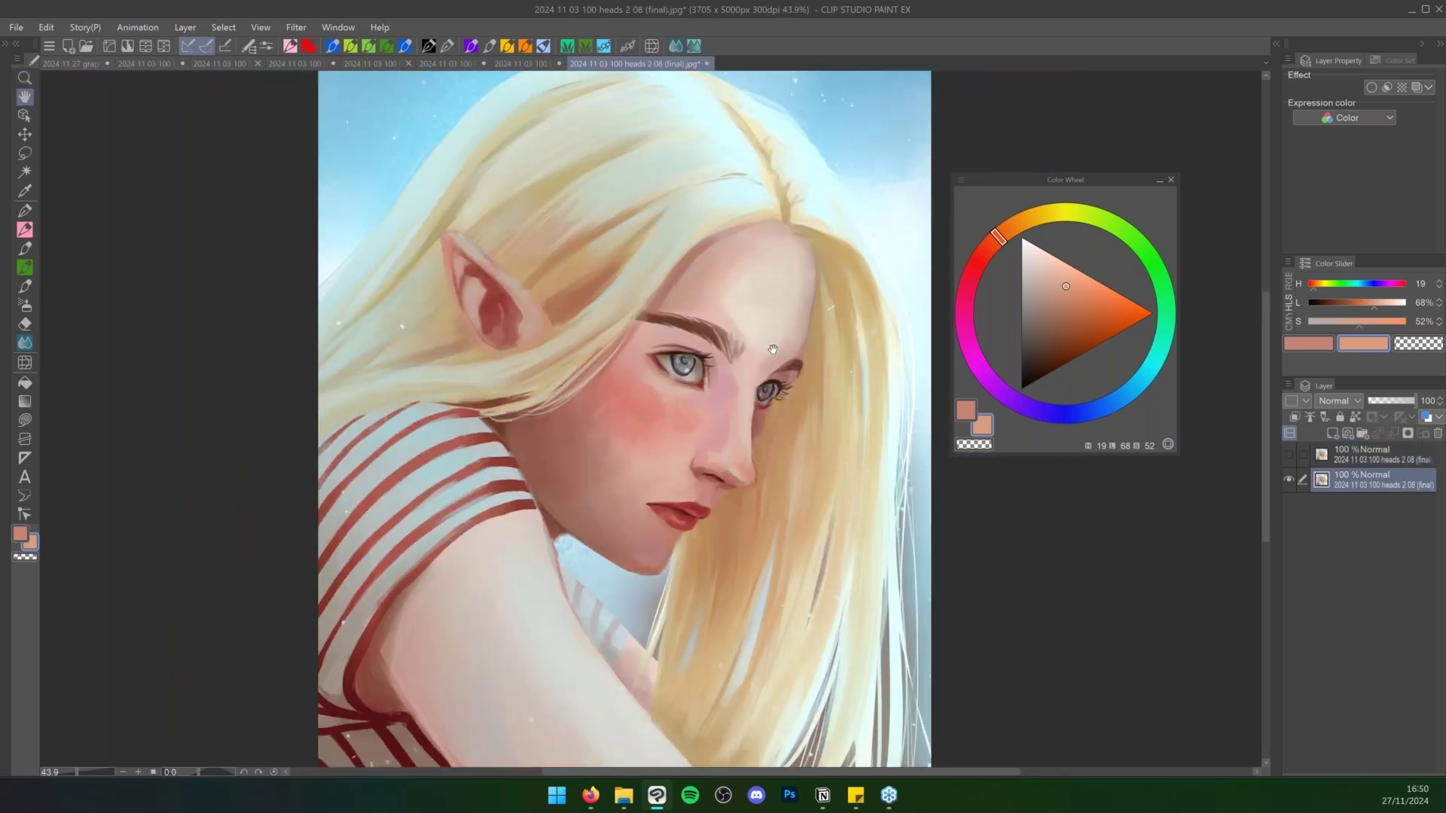
{"action": "key", "text": "slash"}
{"action": "left_click_drag", "start_coordinate": [668, 458], "coordinate": [747, 429]}
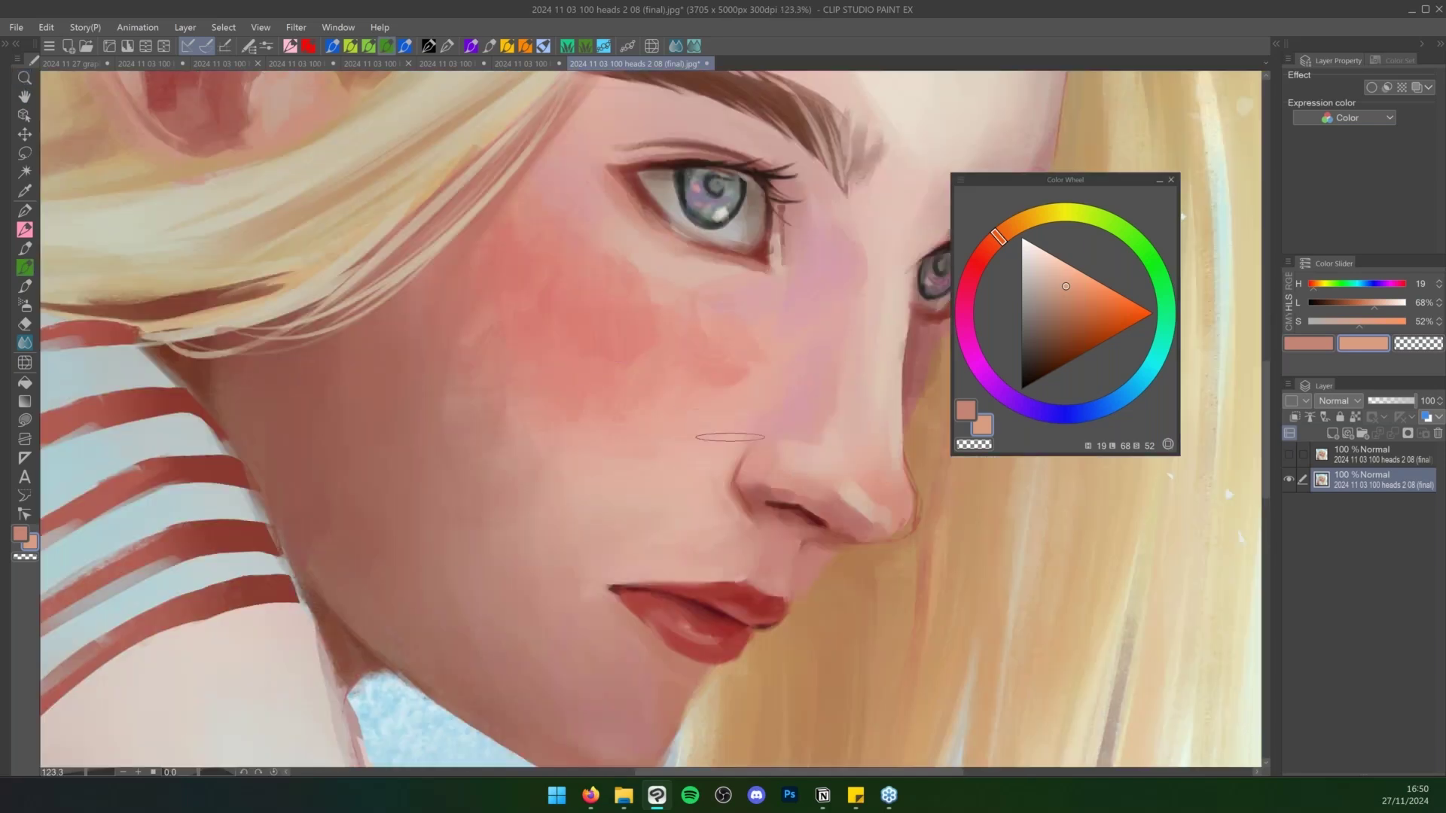
{"action": "key", "text": "ctrl+space"}
{"action": "left_click_drag", "start_coordinate": [773, 544], "coordinate": [741, 616]}
{"action": "key", "text": "ctrl+space"}
{"action": "left_click", "coordinate": [638, 549]}
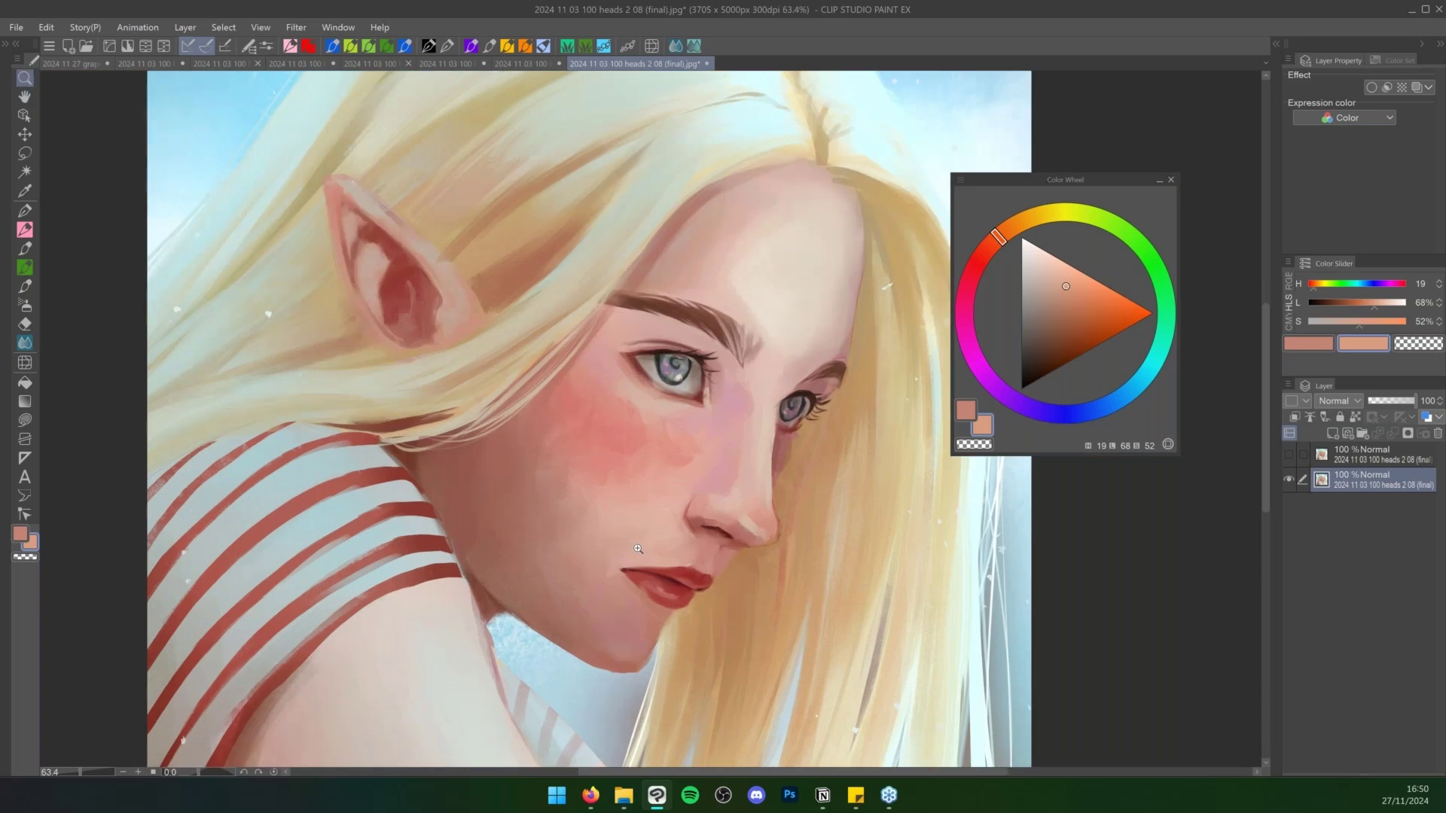
{"action": "scroll", "coordinate": [638, 549], "scroll_direction": "up", "scroll_amount": 1}
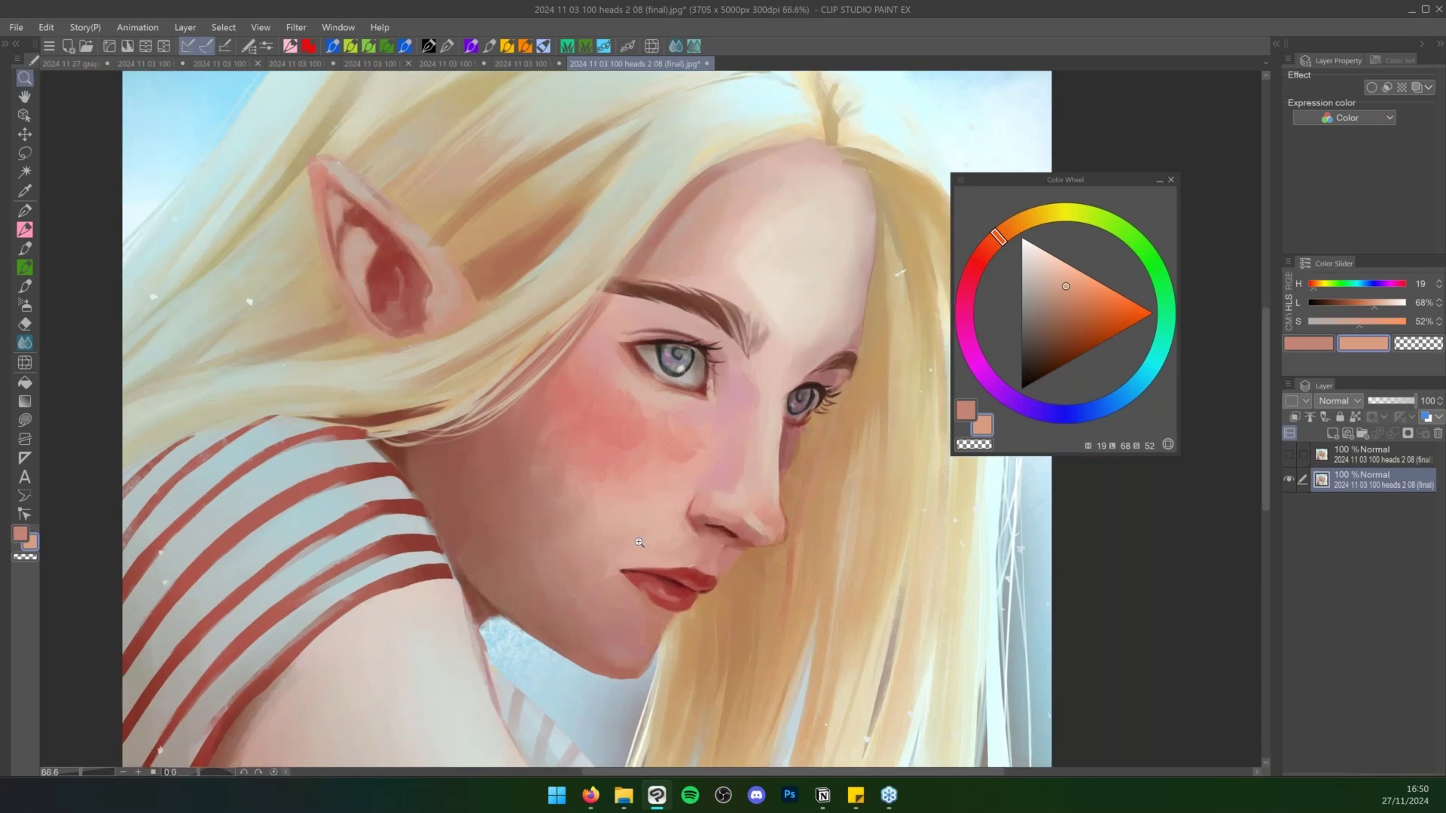
Duplicate the final painting's layer, blend the cheek blush smoothly and sample light pink skin to refine the area beside the nose wing
{"action": "key", "text": "ctrl+j"}
{"action": "key", "text": "j"}
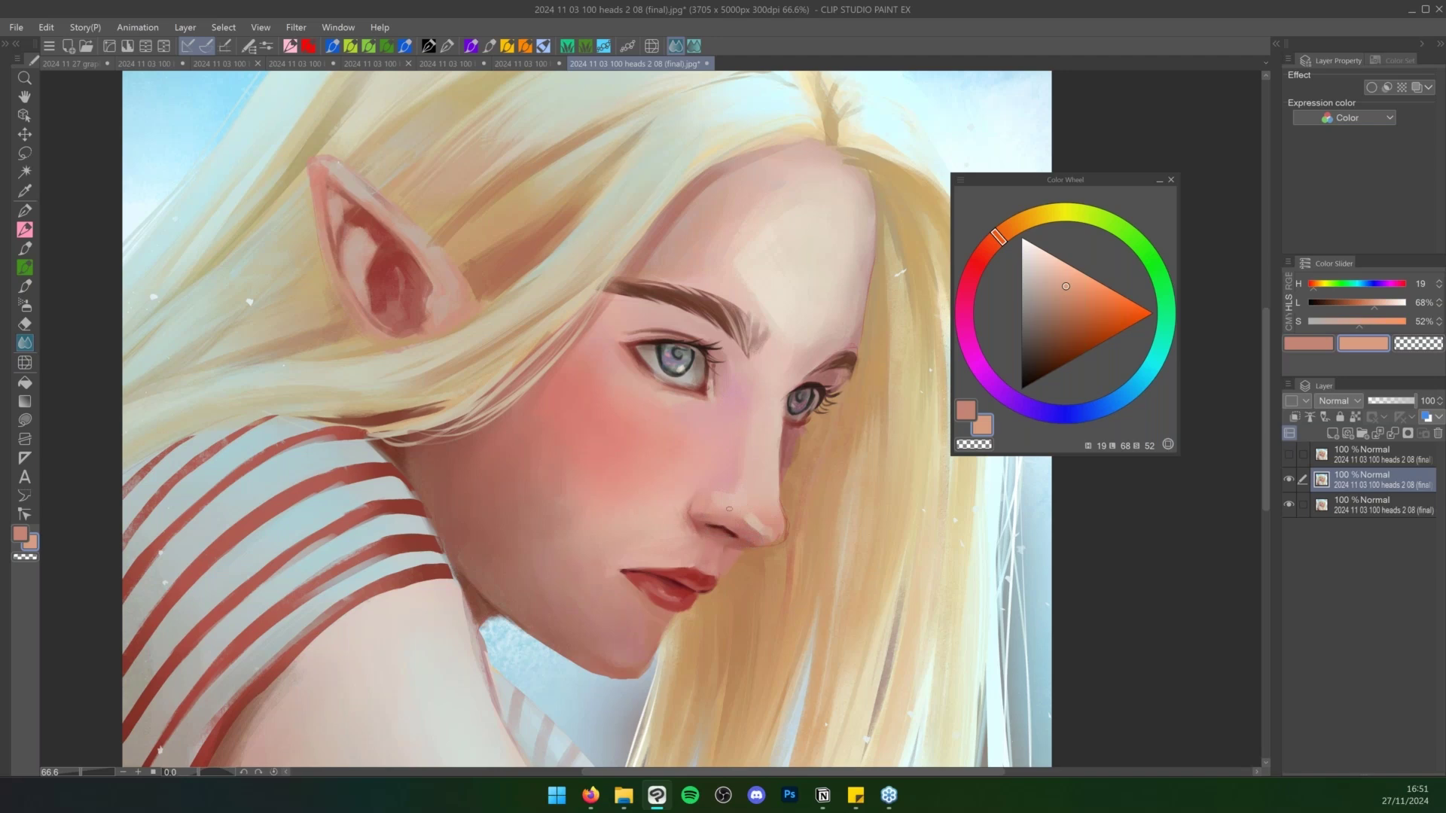
{"action": "key", "text": "b"}
{"action": "left_click", "coordinate": [686, 496], "text": "alt"}
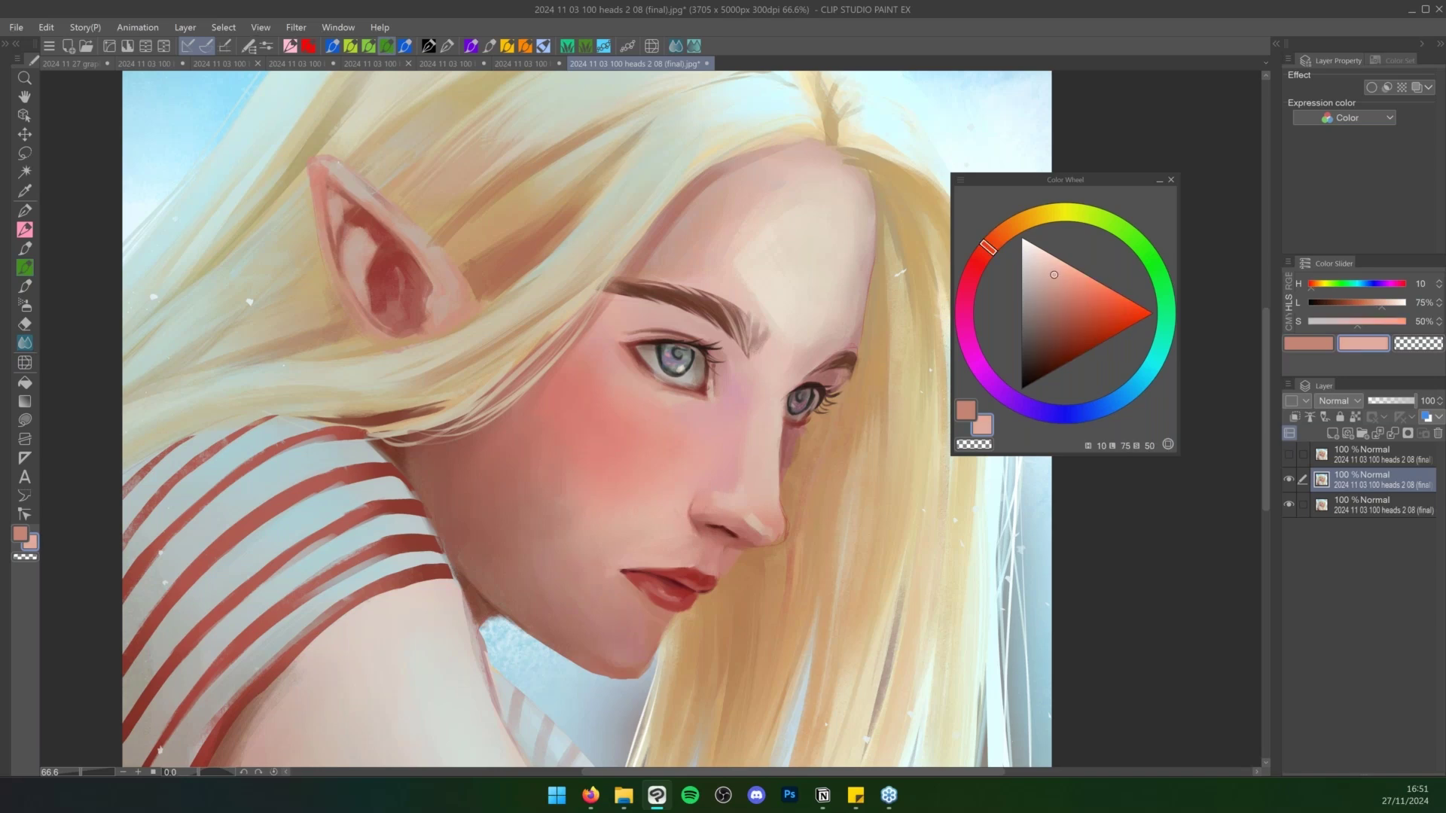
{"action": "key", "text": "j"}
Sample the dark red of the nostril, define the nose wing's crease with it and blend the stroke into the skin
{"action": "key", "text": "ctrl+space"}
{"action": "left_click_drag", "start_coordinate": [717, 531], "coordinate": [747, 503]}
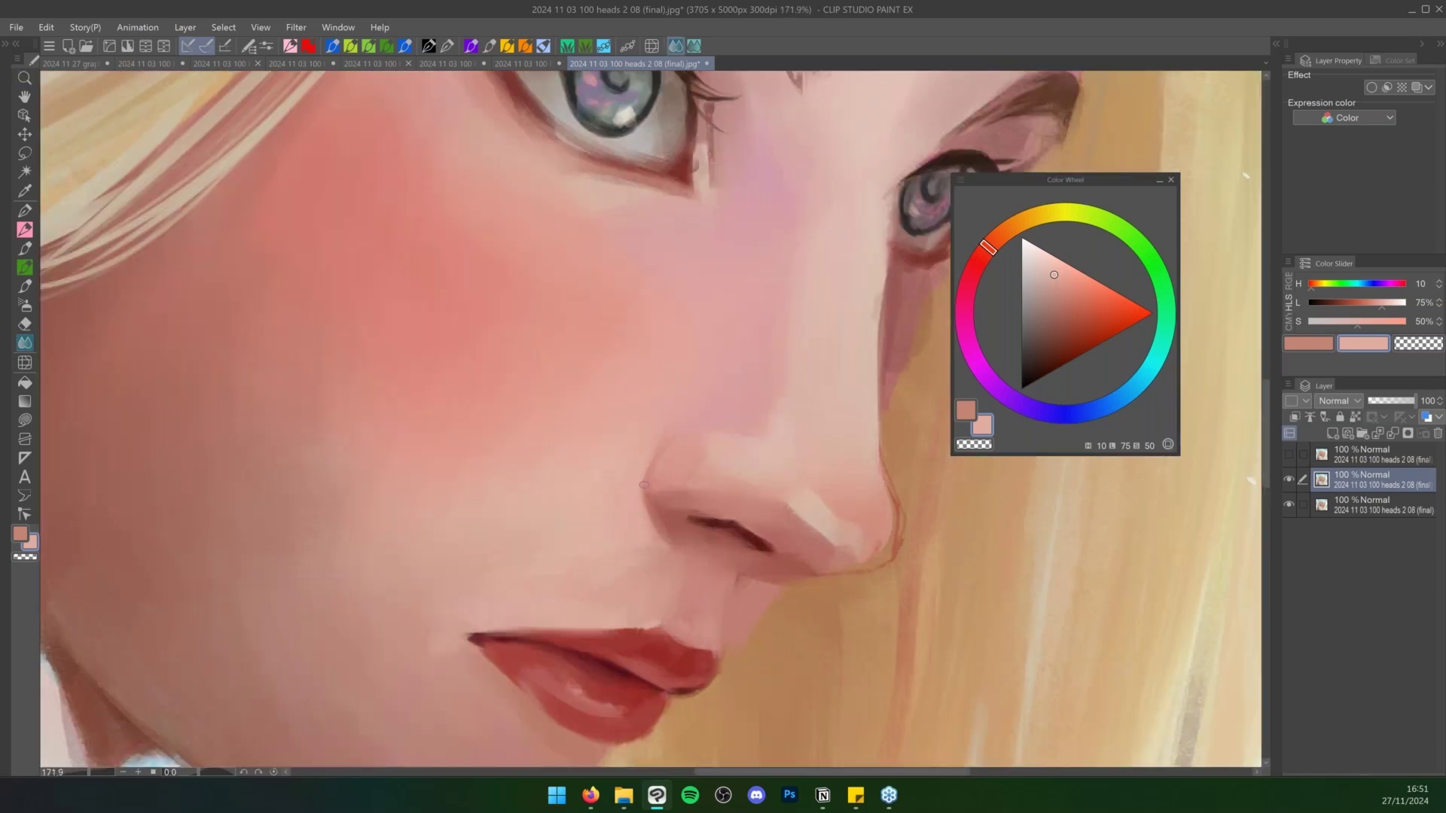
{"action": "key", "text": "b"}
{"action": "left_click", "coordinate": [719, 516], "text": "alt"}
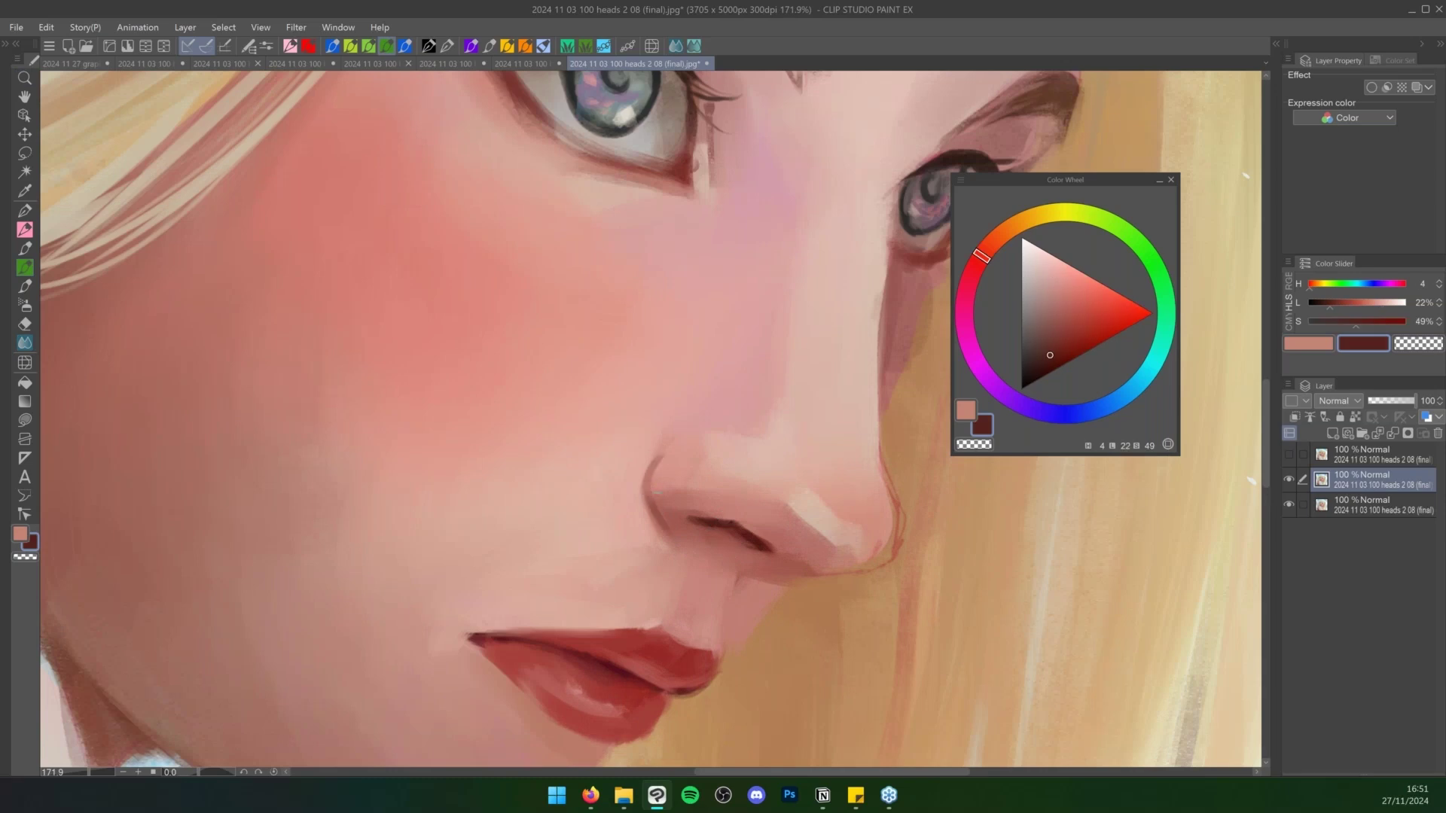
{"action": "key", "text": "j"}
{"action": "key", "text": "ctrl+space"}
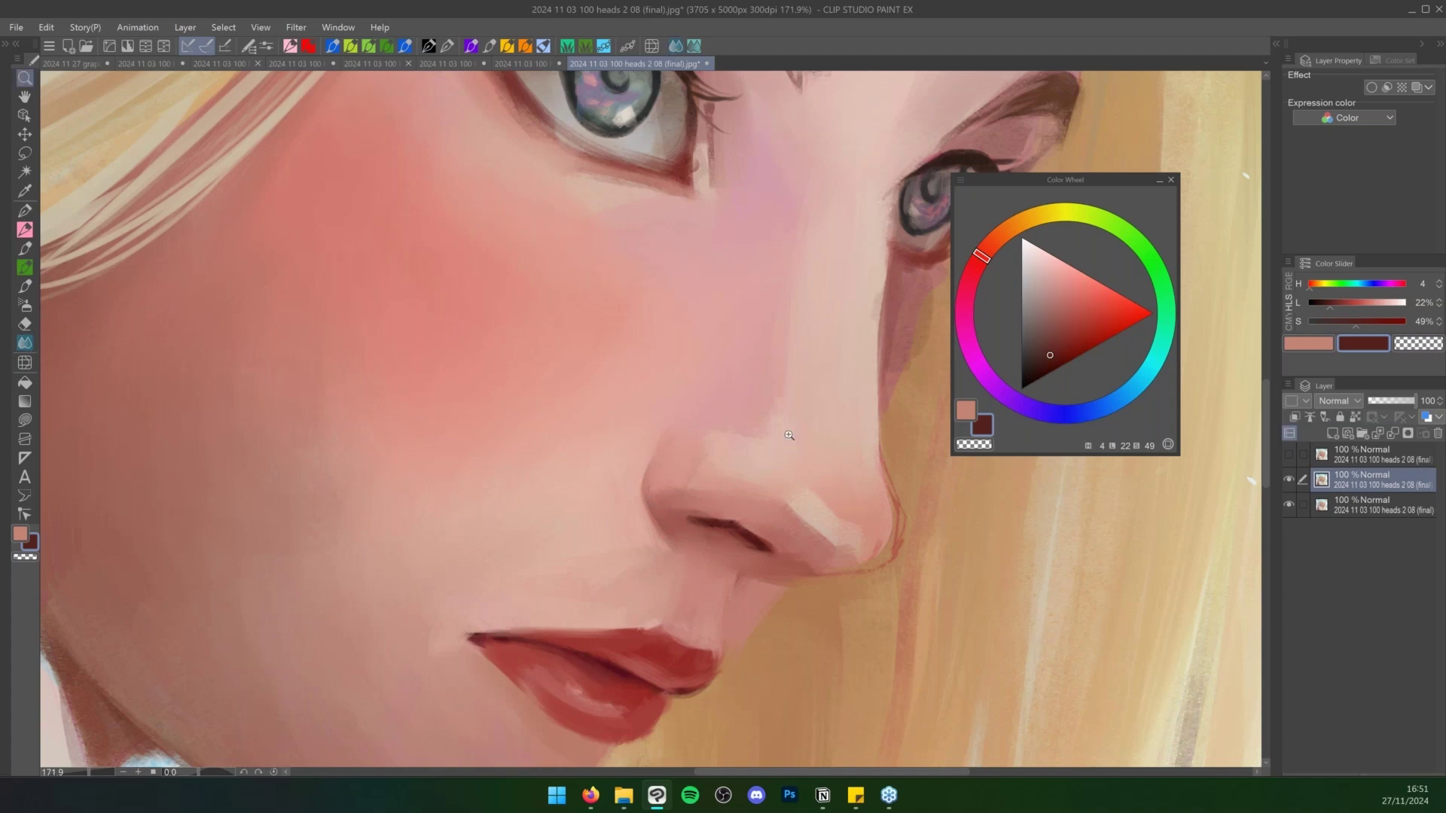
{"action": "mouse_move", "coordinate": [790, 436]}
{"action": "left_mouse_down"}
{"action": "mouse_move", "coordinate": [766, 444]}
{"action": "mouse_move", "coordinate": [796, 507]}
{"action": "mouse_move", "coordinate": [772, 505]}
{"action": "left_mouse_up"}
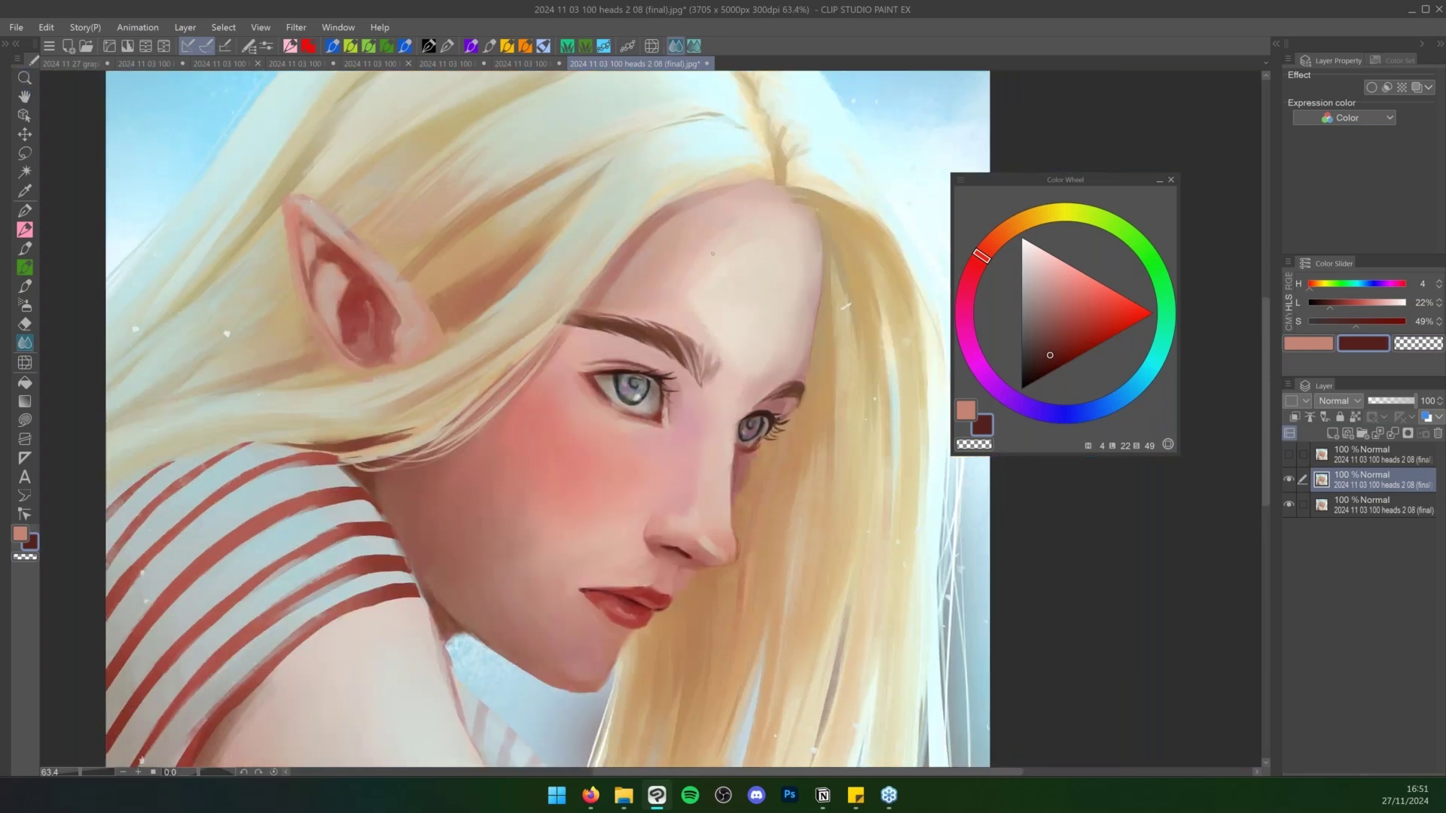
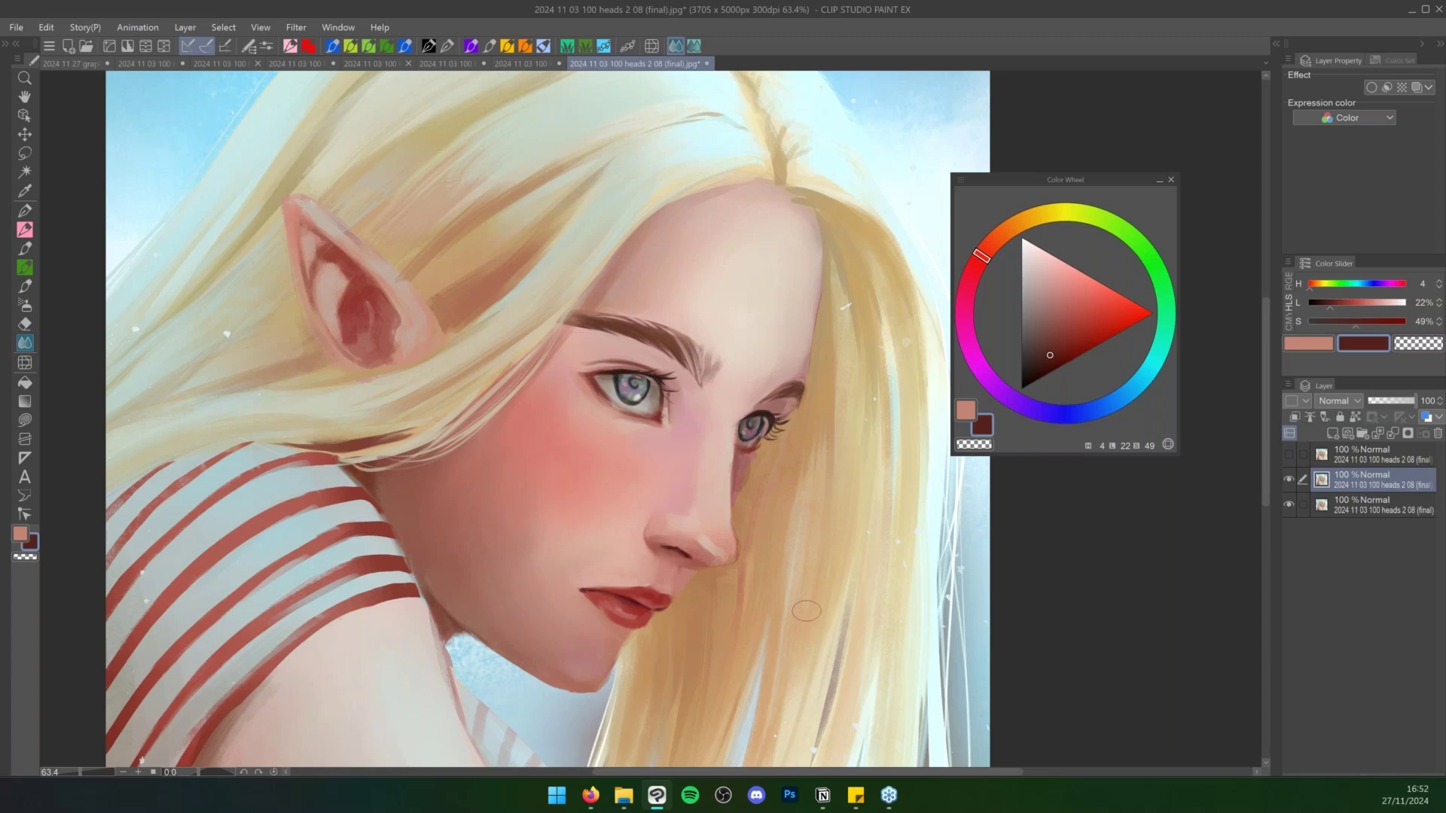
Try a fully saturated red stroke across the hair above the temple
{"action": "left_click", "coordinate": [694, 46]}
{"action": "mouse_move", "coordinate": [795, 437]}
{"action": "left_mouse_down"}
{"action": "mouse_move", "coordinate": [822, 535]}
{"action": "mouse_move", "coordinate": [846, 541]}
{"action": "left_mouse_up"}
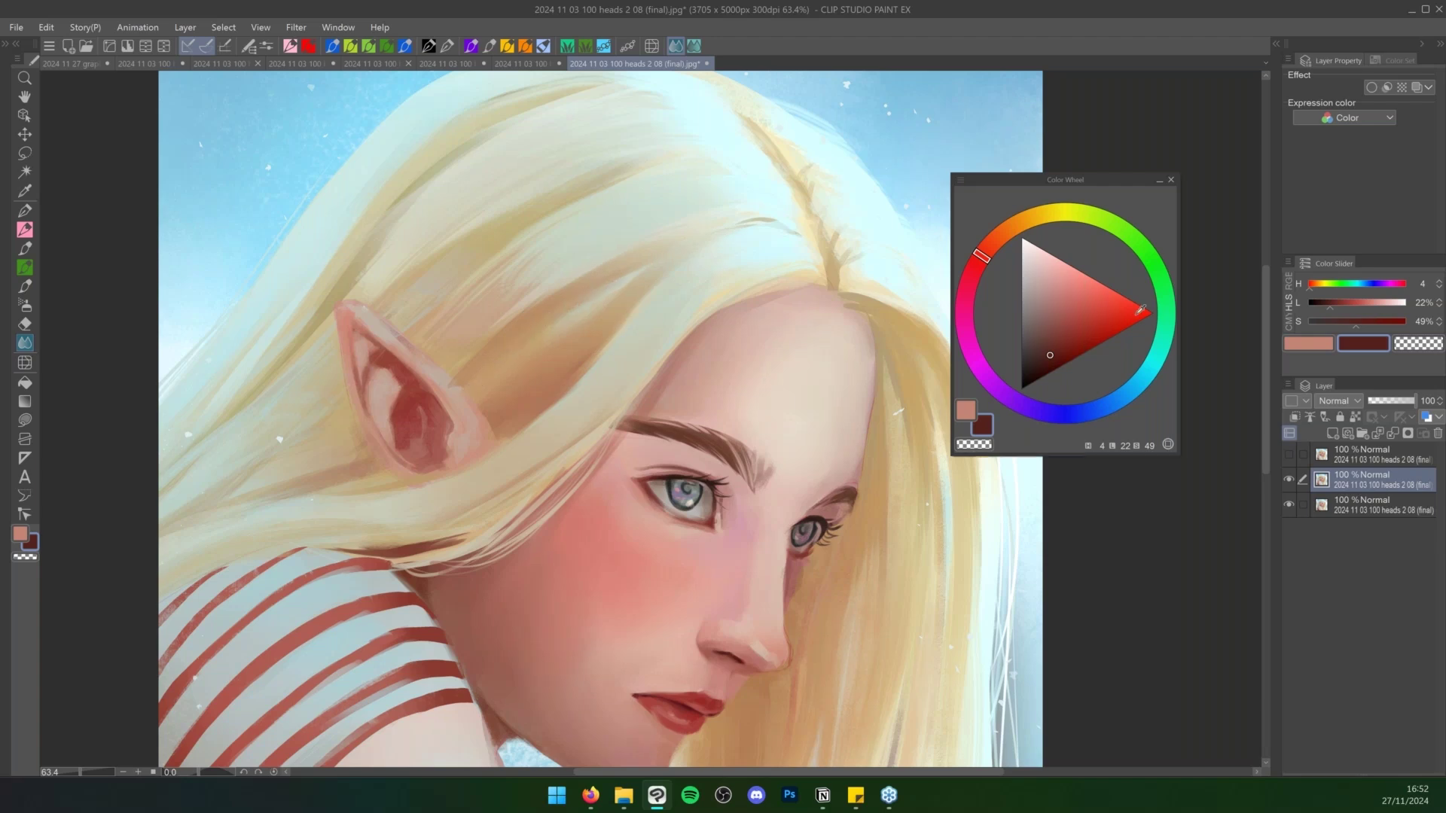
{"action": "left_click_drag", "start_coordinate": [1137, 314], "coordinate": [1189, 298]}
{"action": "key", "text": "b"}
{"action": "left_click_drag", "start_coordinate": [572, 272], "coordinate": [629, 348]}
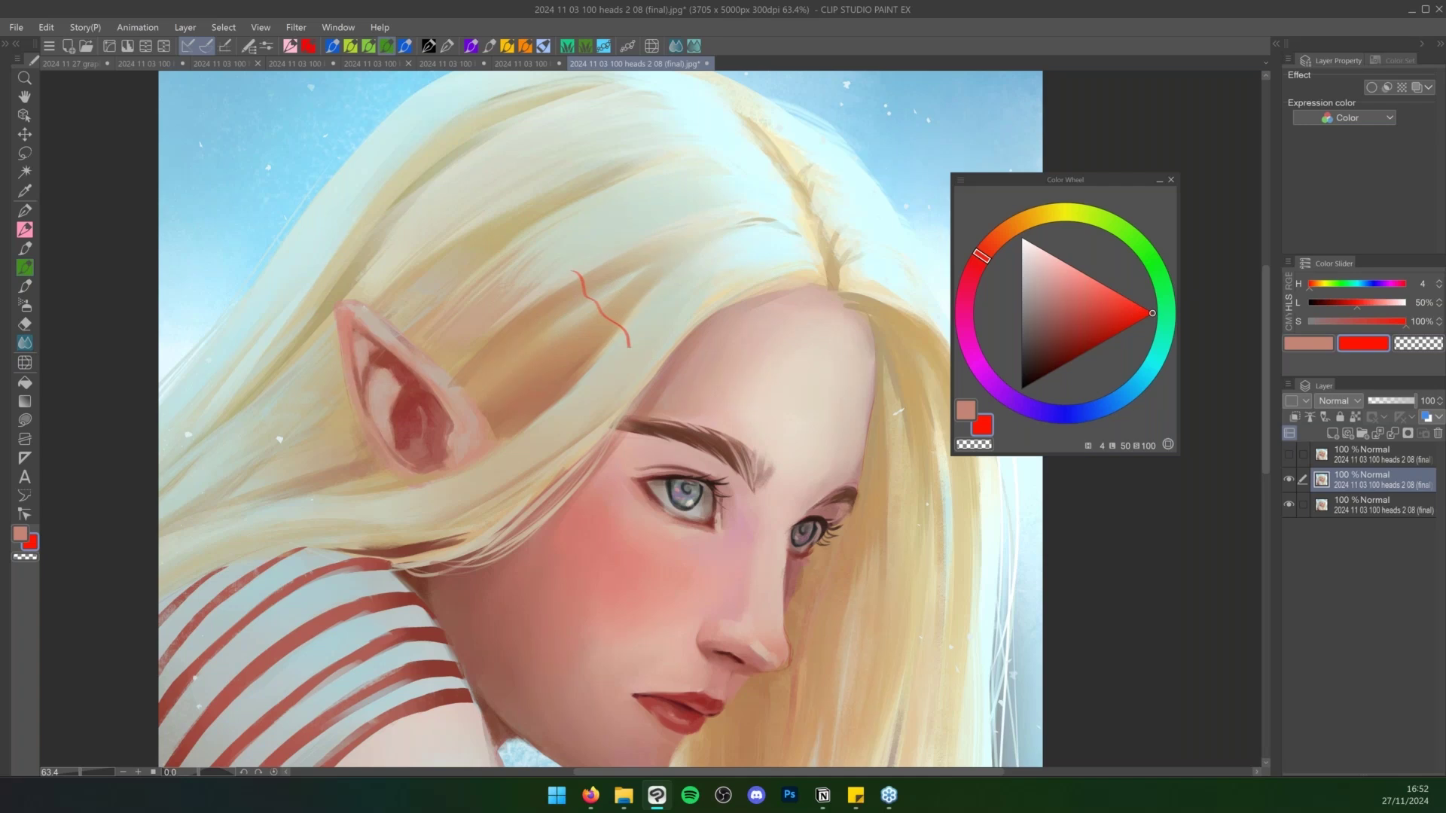
{"action": "key", "text": "ctrl+z"}
Sample the tan hair shadow color and paint strands through the hair between the ear and the forehead
{"action": "key", "text": "ctrl+space"}
{"action": "mouse_move", "coordinate": [715, 443]}
{"action": "left_mouse_down"}
{"action": "mouse_move", "coordinate": [657, 388]}
{"action": "mouse_move", "coordinate": [714, 393]}
{"action": "mouse_move", "coordinate": [585, 506]}
{"action": "left_mouse_up"}
{"action": "left_click", "coordinate": [638, 393], "text": "alt"}
{"action": "left_click_drag", "start_coordinate": [683, 416], "coordinate": [583, 514]}
{"action": "left_click_drag", "start_coordinate": [650, 464], "coordinate": [735, 367]}
{"action": "left_click_drag", "start_coordinate": [691, 419], "coordinate": [800, 330]}
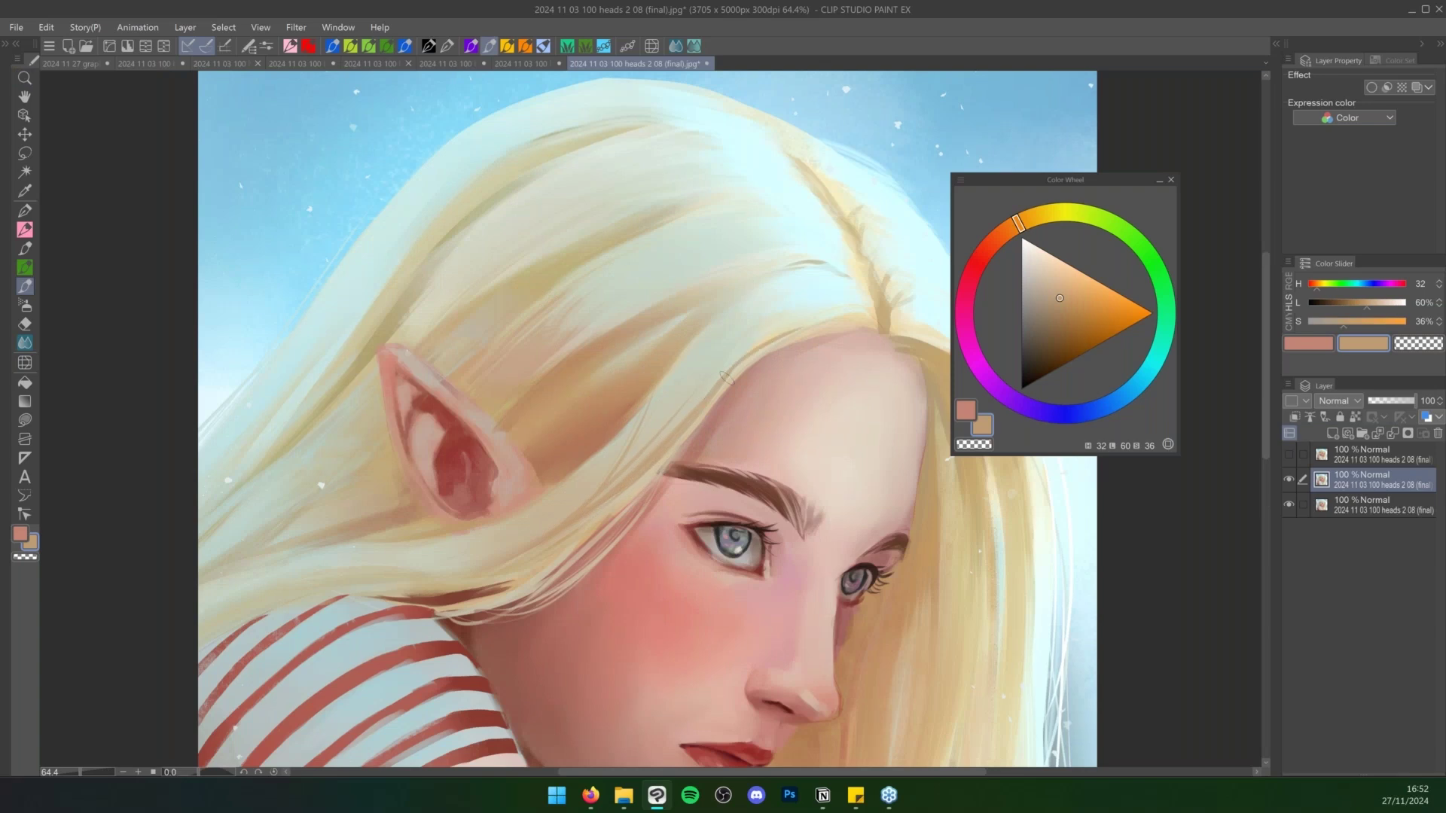
Sample pale hair highlight colors and paint light strands over the brown shadow toward the ear
{"action": "left_click", "coordinate": [776, 324], "text": "alt"}
{"action": "left_click", "coordinate": [688, 348], "text": "alt"}
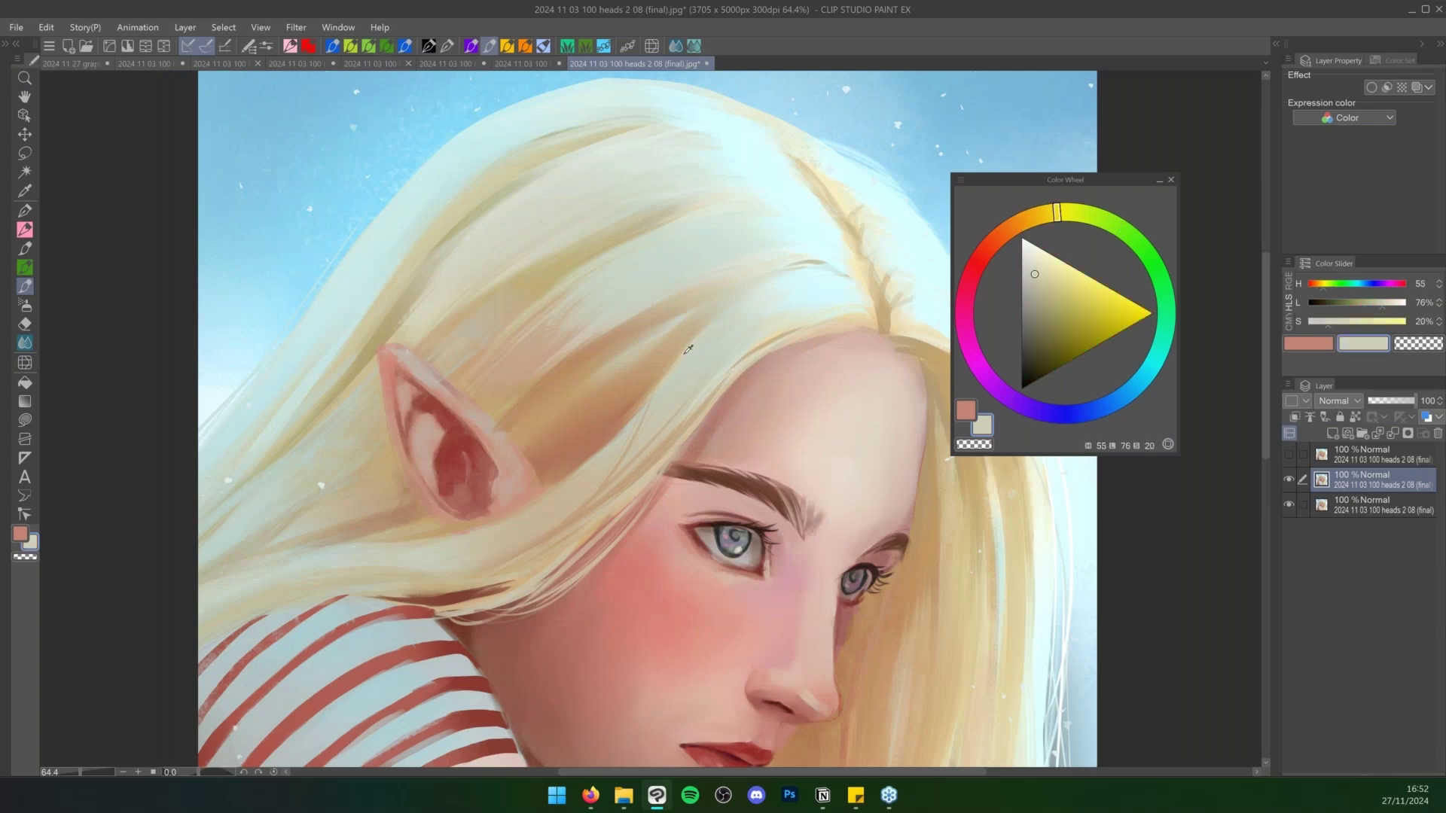
{"action": "left_click", "coordinate": [701, 317], "text": "alt"}
{"action": "left_click", "coordinate": [680, 317], "text": "alt"}
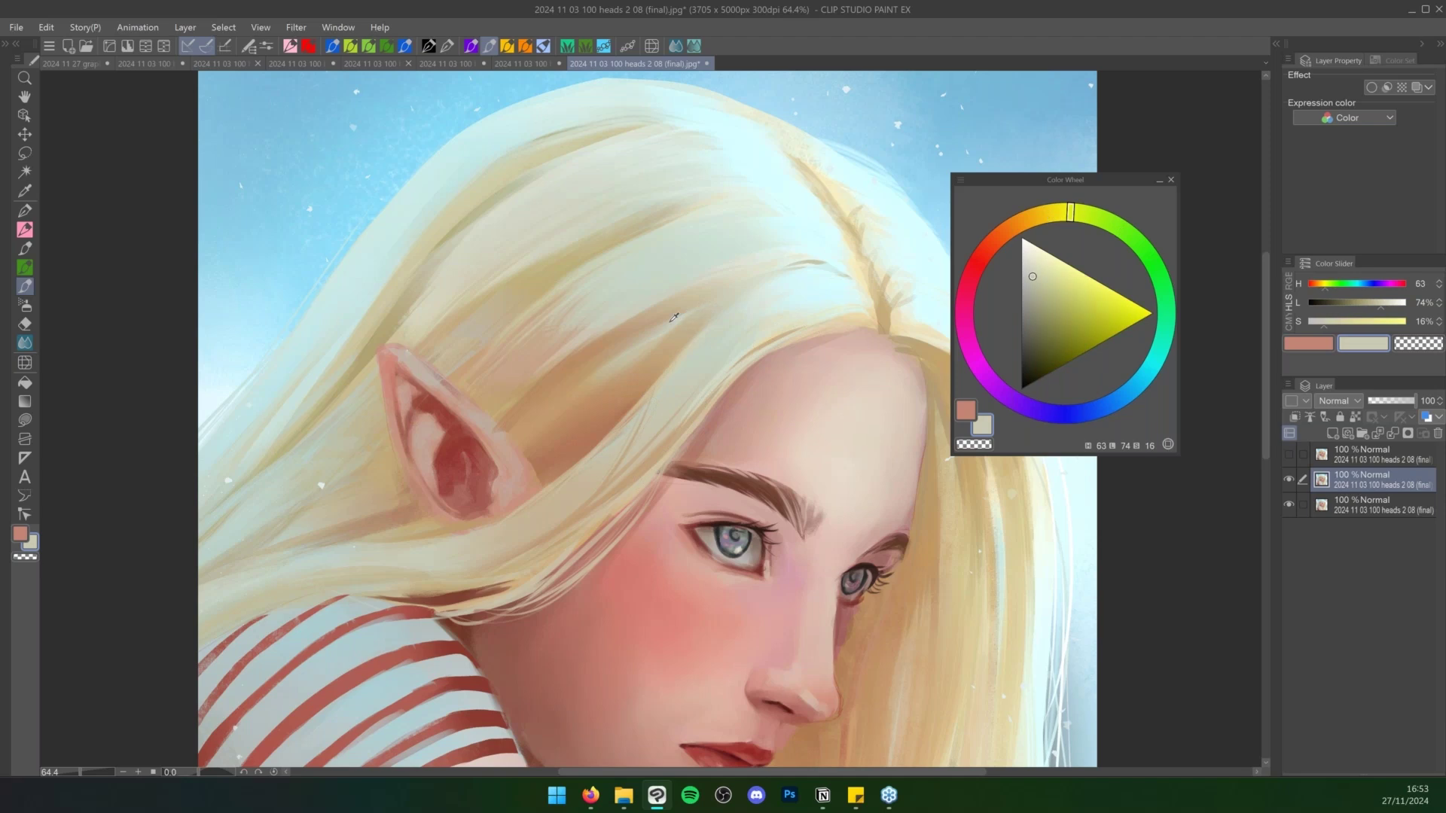
{"action": "left_click", "coordinate": [668, 316], "text": "alt"}
{"action": "left_click_drag", "start_coordinate": [622, 363], "coordinate": [521, 451]}
{"action": "mouse_move", "coordinate": [573, 390]}
{"action": "left_mouse_down"}
{"action": "mouse_move", "coordinate": [510, 450]}
{"action": "mouse_move", "coordinate": [523, 434]}
{"action": "left_mouse_up"}
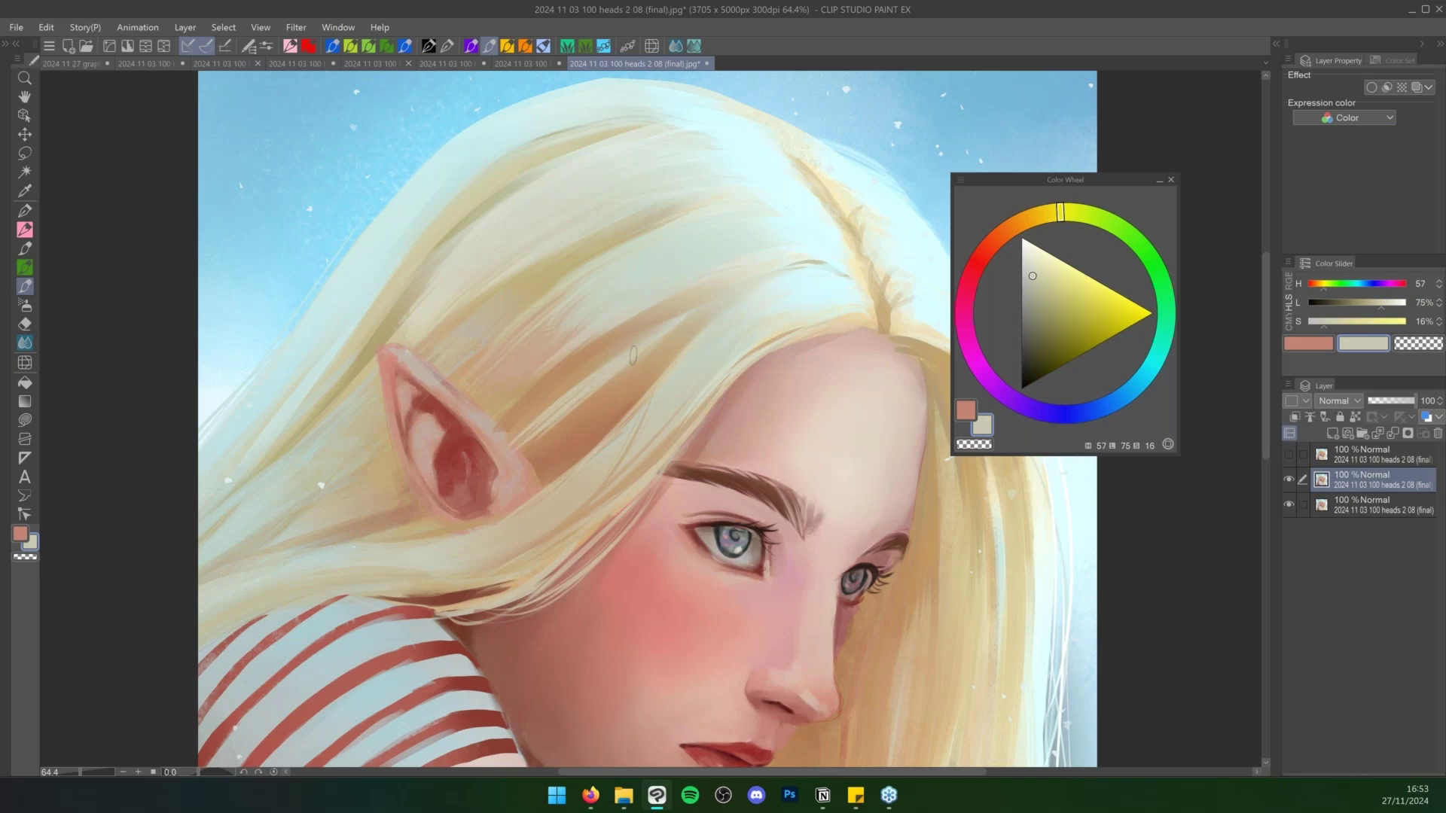
Sample brown tones beside the ear for the hair shadow and toggle the painted copy's visibility to compare it with the original
{"action": "left_click", "coordinate": [506, 437], "text": "alt"}
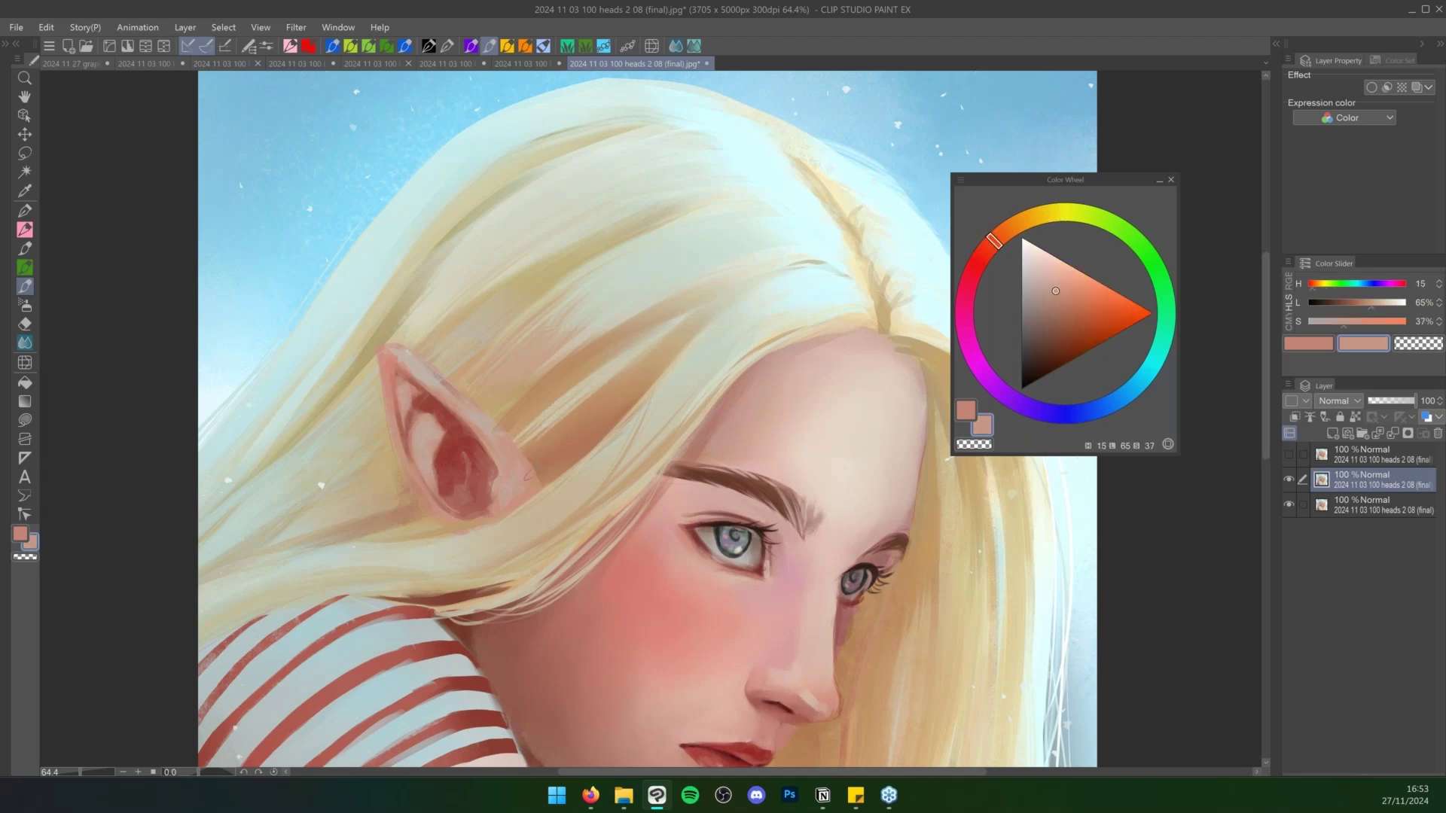
{"action": "left_click", "coordinate": [550, 444], "text": "alt"}
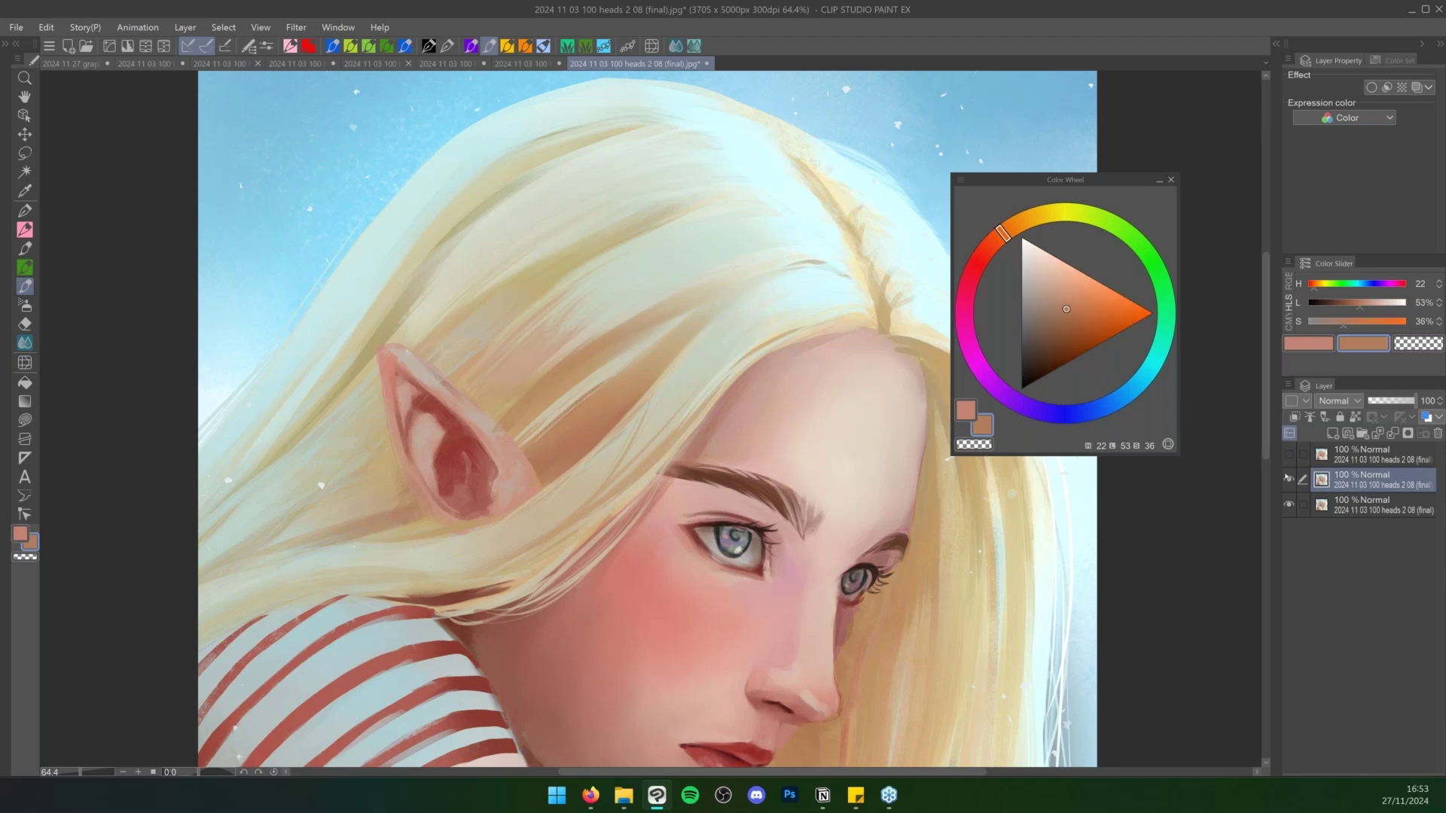
{"action": "left_click", "coordinate": [1289, 479]}
{"action": "left_click", "coordinate": [1289, 478]}
{"action": "key", "text": "ctrl+space"}
{"action": "left_click_drag", "start_coordinate": [813, 548], "coordinate": [813, 547]}
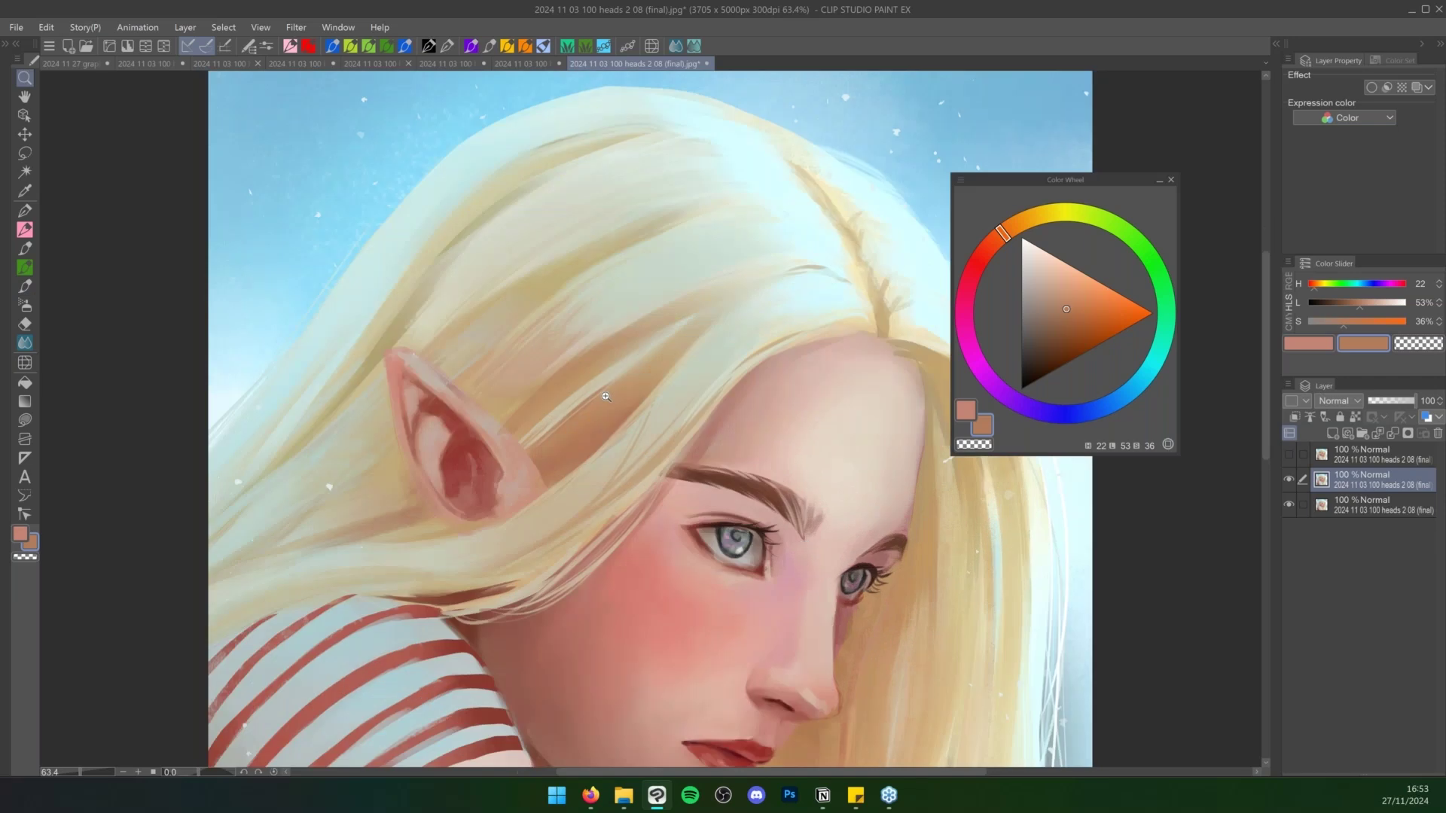
Sample a pale yellow from the hair and paint fine light strands across the brown shadow between the ear and forehead
{"action": "left_click", "coordinate": [676, 336], "text": "alt"}
{"action": "left_click_drag", "start_coordinate": [661, 346], "coordinate": [599, 410]}
{"action": "left_click_drag", "start_coordinate": [673, 346], "coordinate": [612, 419]}
{"action": "left_click_drag", "start_coordinate": [699, 324], "coordinate": [673, 349]}
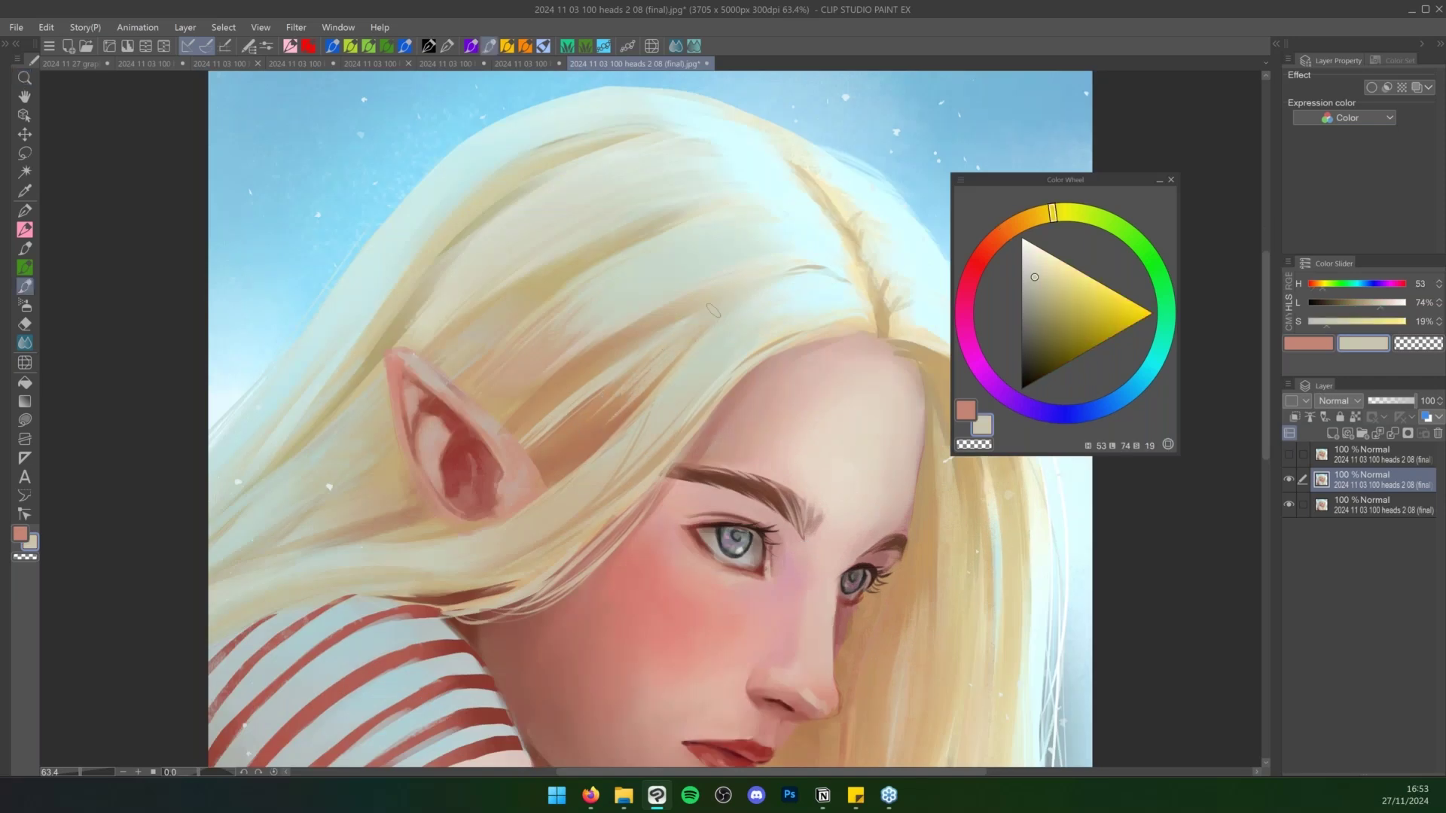
{"action": "mouse_move", "coordinate": [630, 394]}
{"action": "left_mouse_down"}
{"action": "mouse_move", "coordinate": [590, 433]}
{"action": "mouse_move", "coordinate": [604, 415]}
{"action": "left_mouse_up"}
{"action": "mouse_move", "coordinate": [623, 392]}
{"action": "left_mouse_down"}
{"action": "mouse_move", "coordinate": [565, 445]}
{"action": "mouse_move", "coordinate": [581, 437]}
{"action": "left_mouse_up"}
{"action": "key", "text": "ctrl+space"}
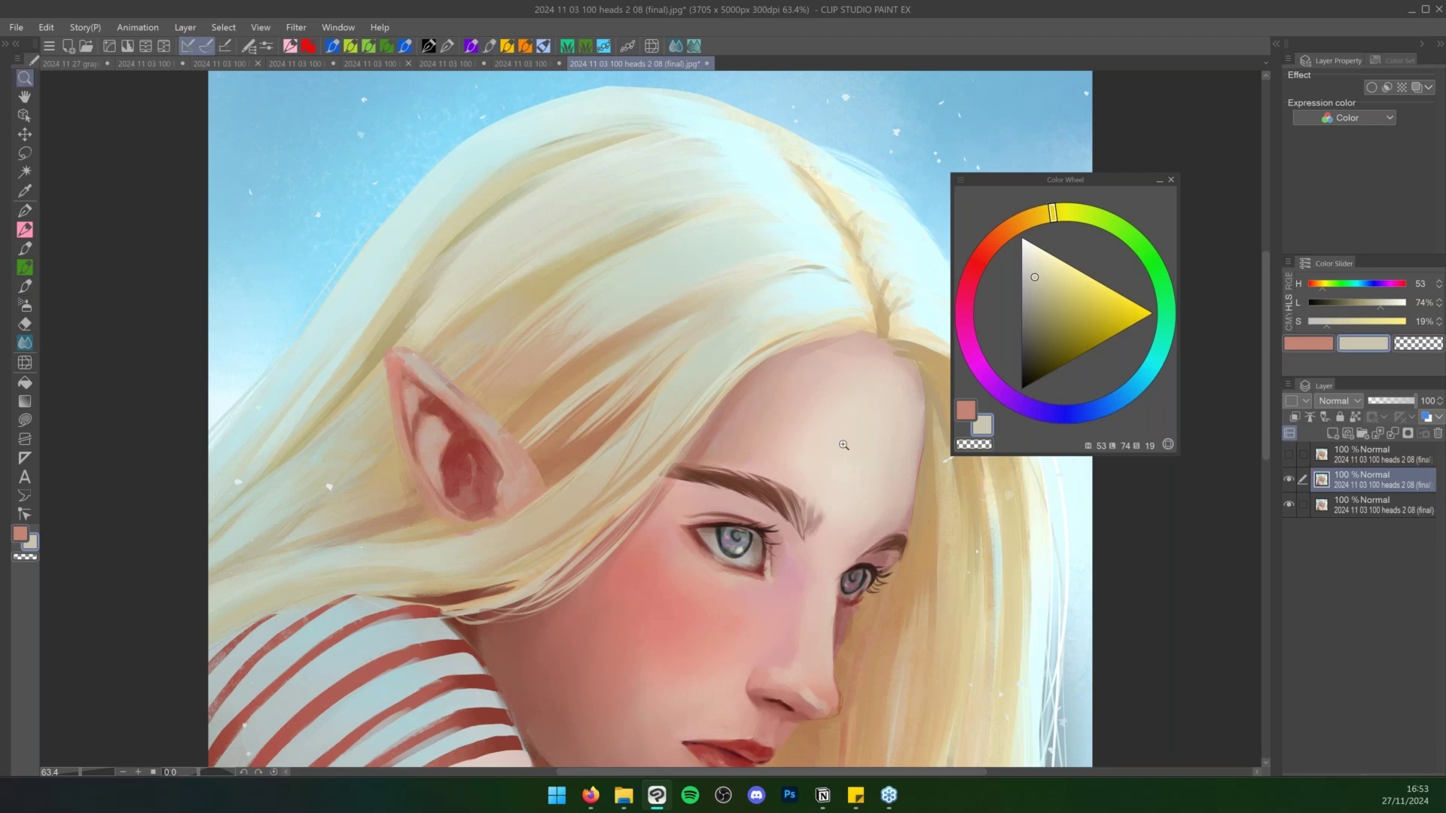
Outline the repainted hair shadow between ear and forehead, deselect it, and toggle the painted copy's visibility to compare it with the original
{"action": "left_click_drag", "start_coordinate": [843, 445], "coordinate": [825, 444]}
{"action": "key", "text": "space"}
{"action": "left_click_drag", "start_coordinate": [933, 618], "coordinate": [867, 492]}
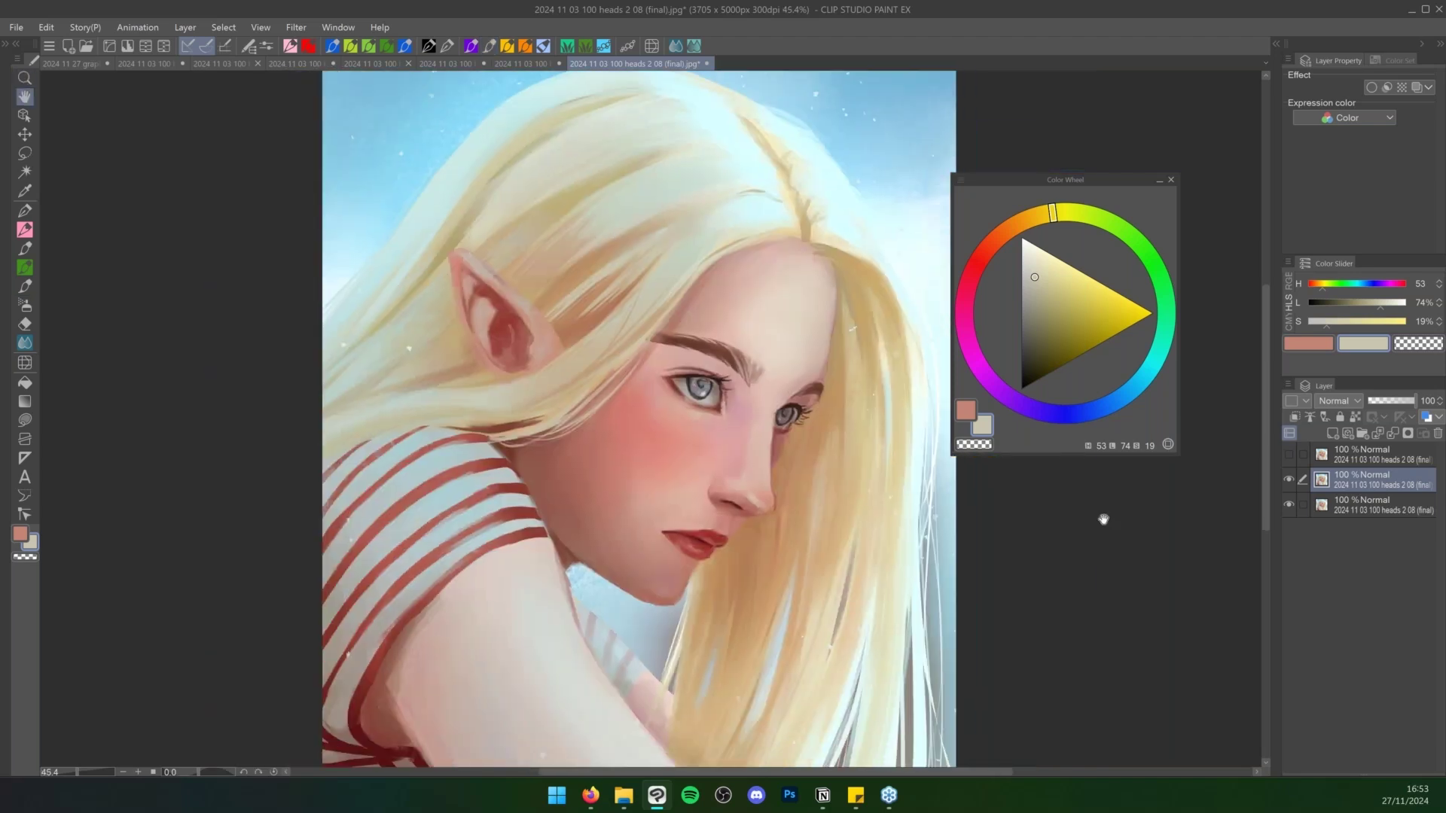
{"action": "key", "text": "m"}
{"action": "mouse_move", "coordinate": [557, 236]}
{"action": "left_mouse_down"}
{"action": "mouse_move", "coordinate": [594, 347]}
{"action": "mouse_move", "coordinate": [680, 197]}
{"action": "left_mouse_up"}
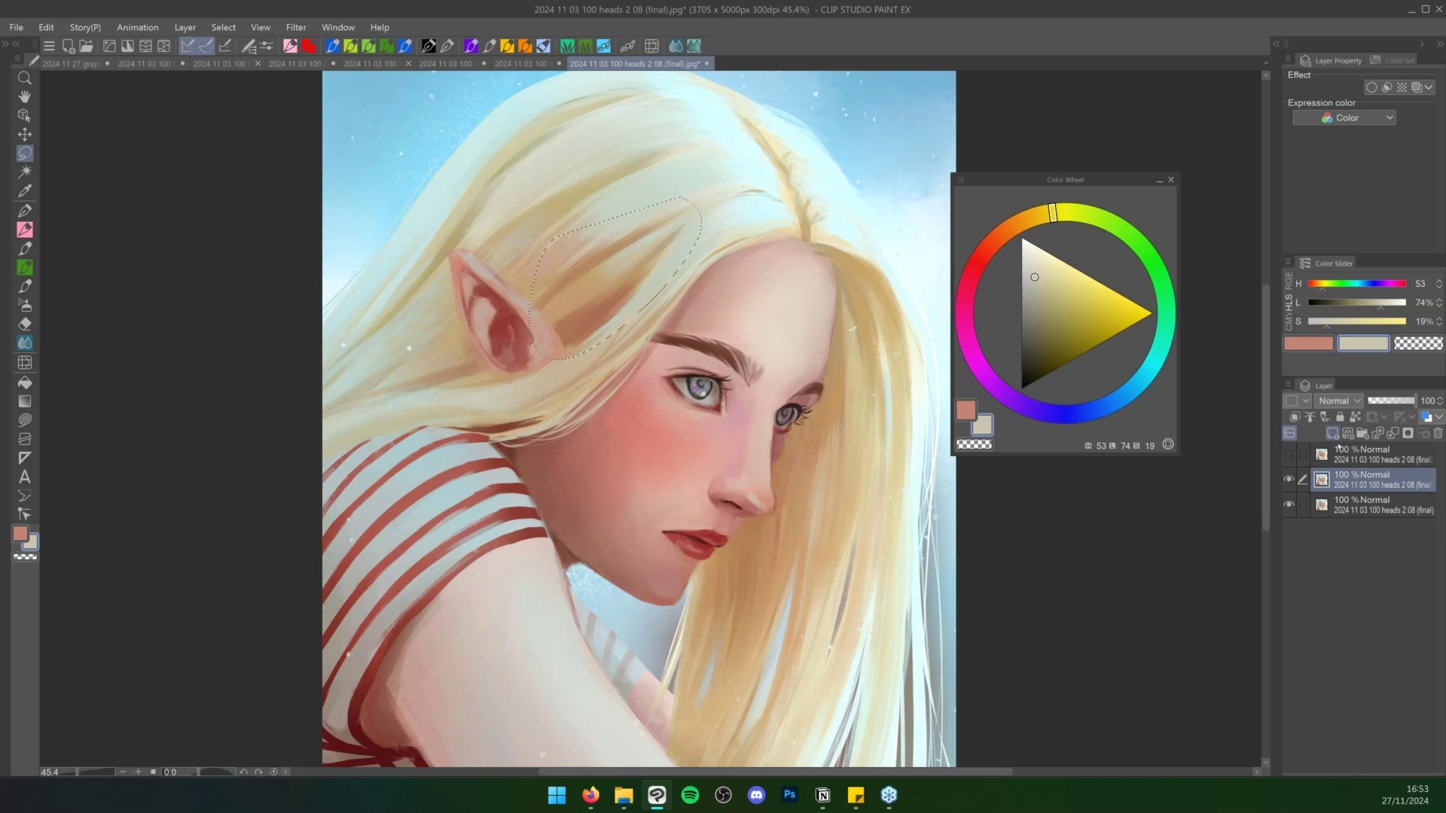
{"action": "key", "text": "ctrl+d"}
{"action": "left_click", "coordinate": [1288, 481]}
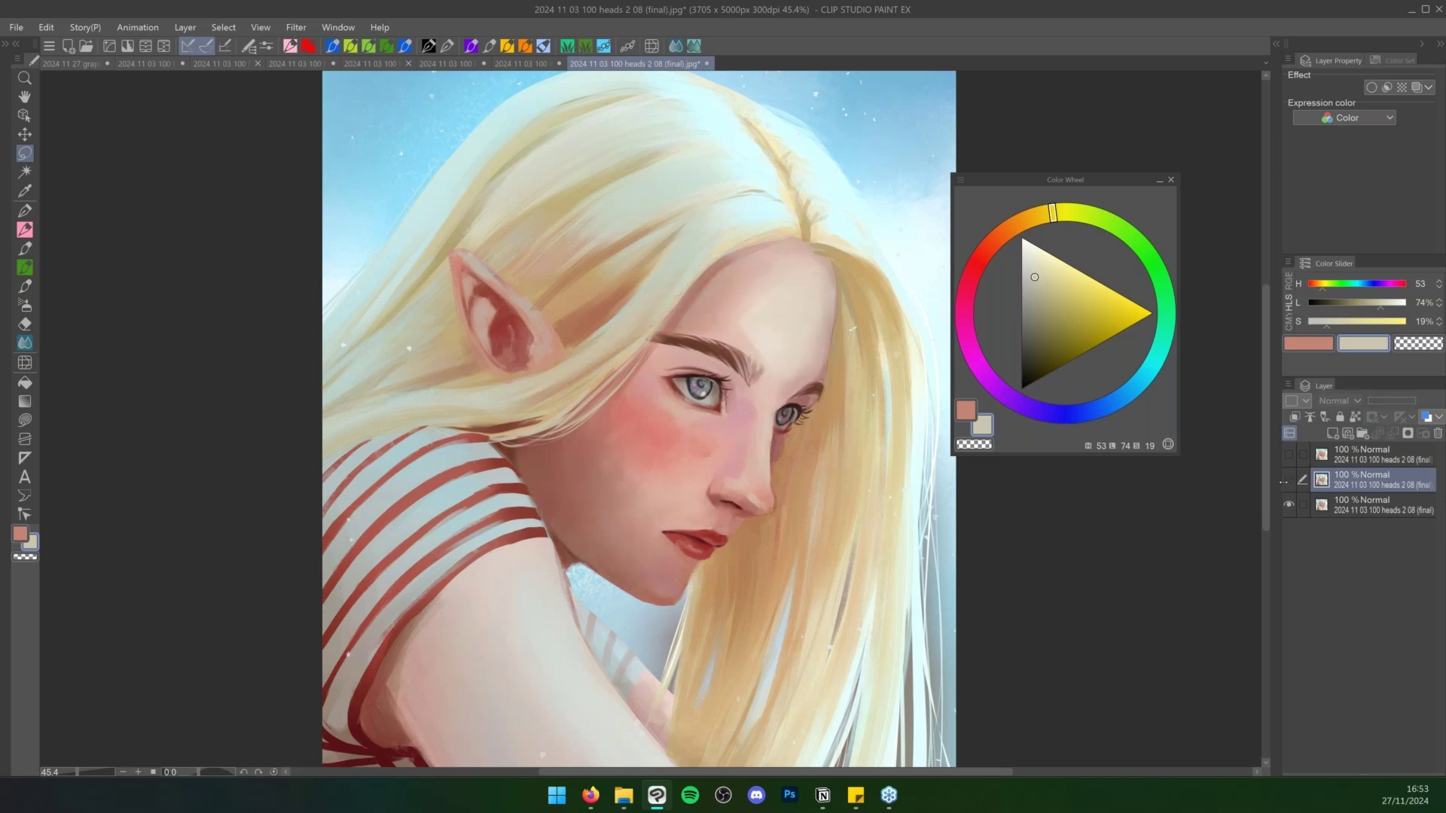
{"action": "left_click", "coordinate": [1287, 482]}
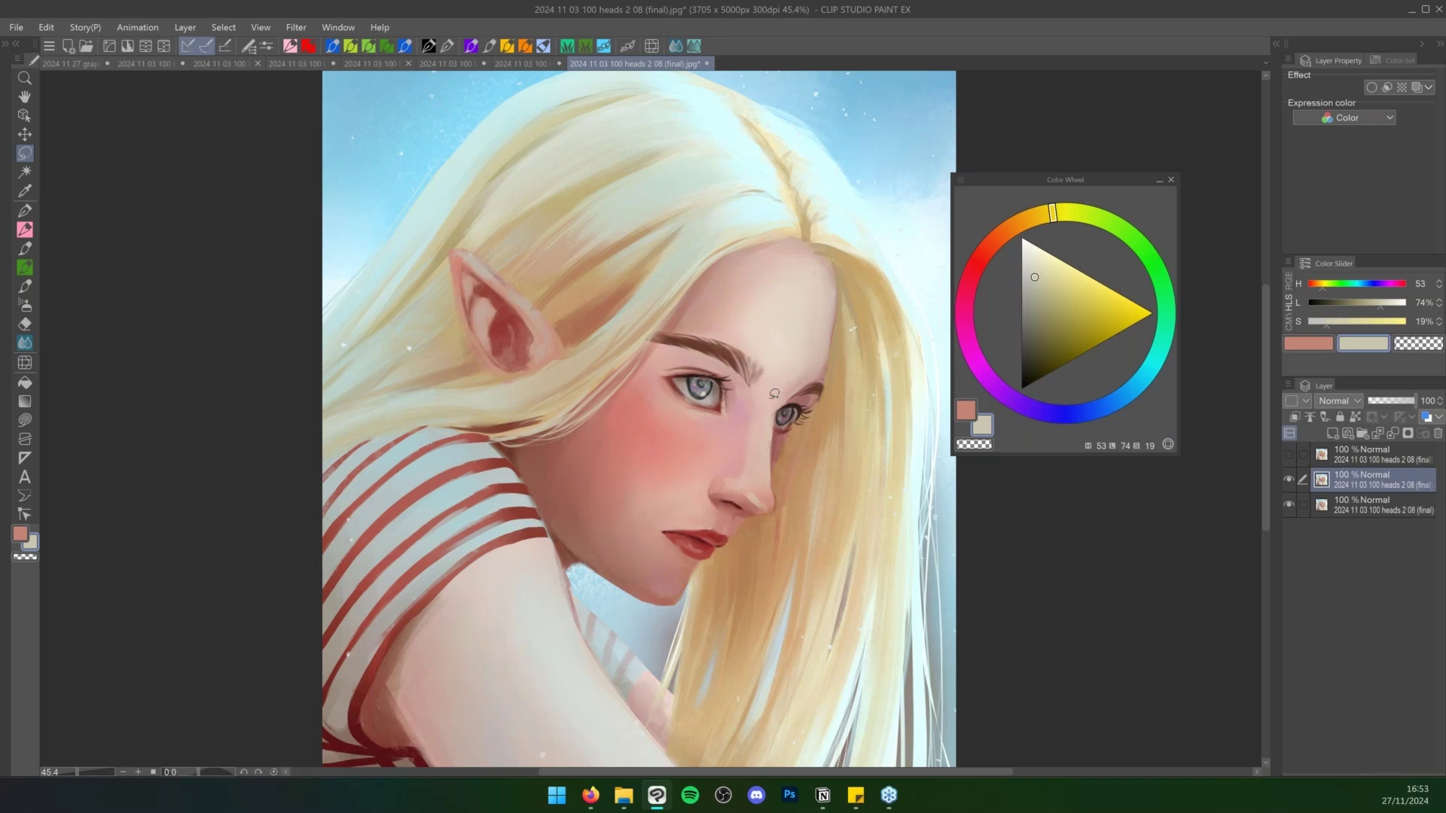
Sample the reddish brown and pink skin tones around the near eyebrow's outer end and soften the edge there
{"action": "key", "text": "ctrl+space"}
{"action": "left_click", "coordinate": [766, 368]}
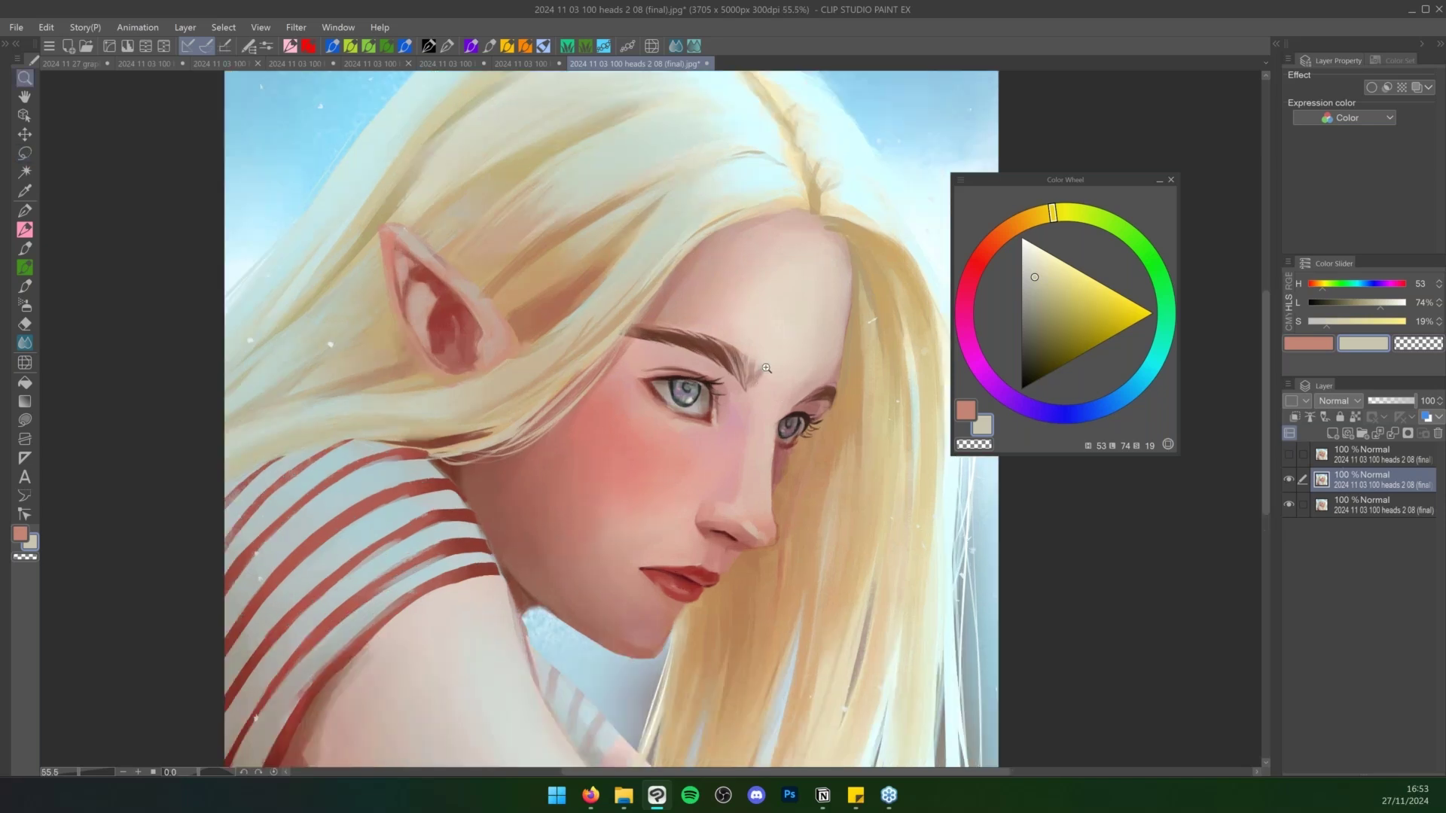
{"action": "left_click", "coordinate": [766, 368]}
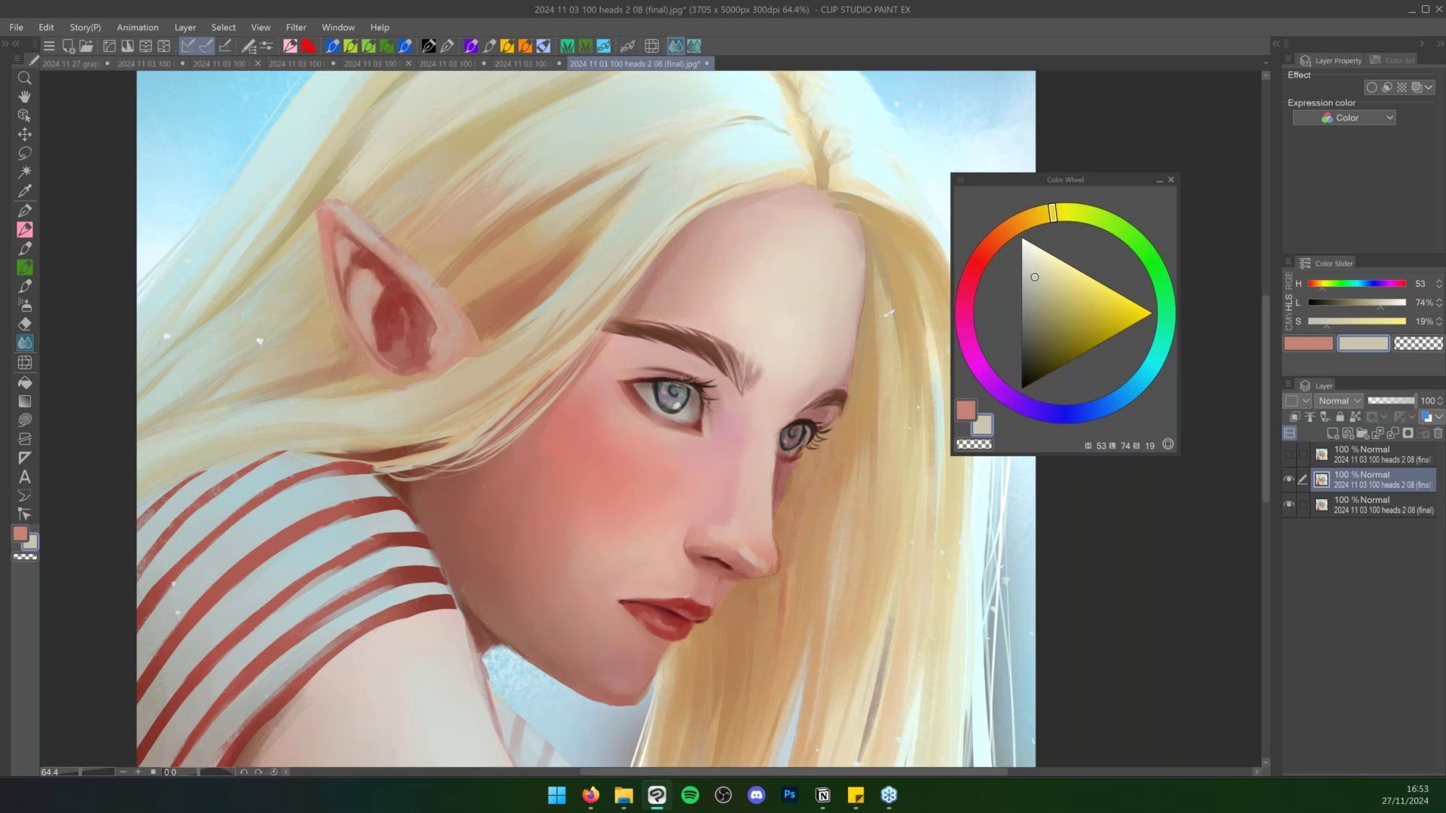
{"action": "key", "text": "b"}
{"action": "left_click", "coordinate": [607, 345], "text": "alt"}
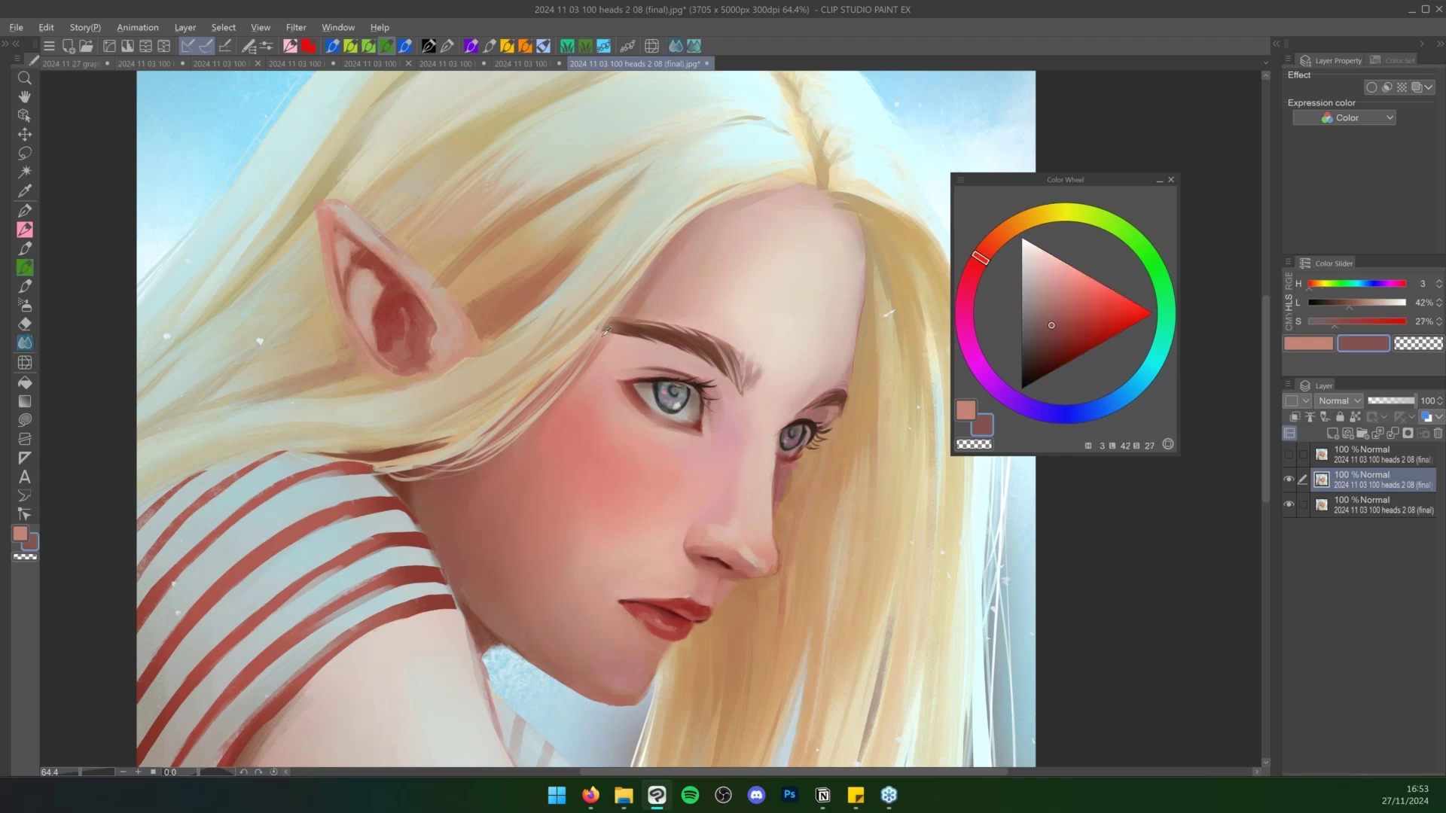
{"action": "left_click", "coordinate": [624, 359], "text": "alt"}
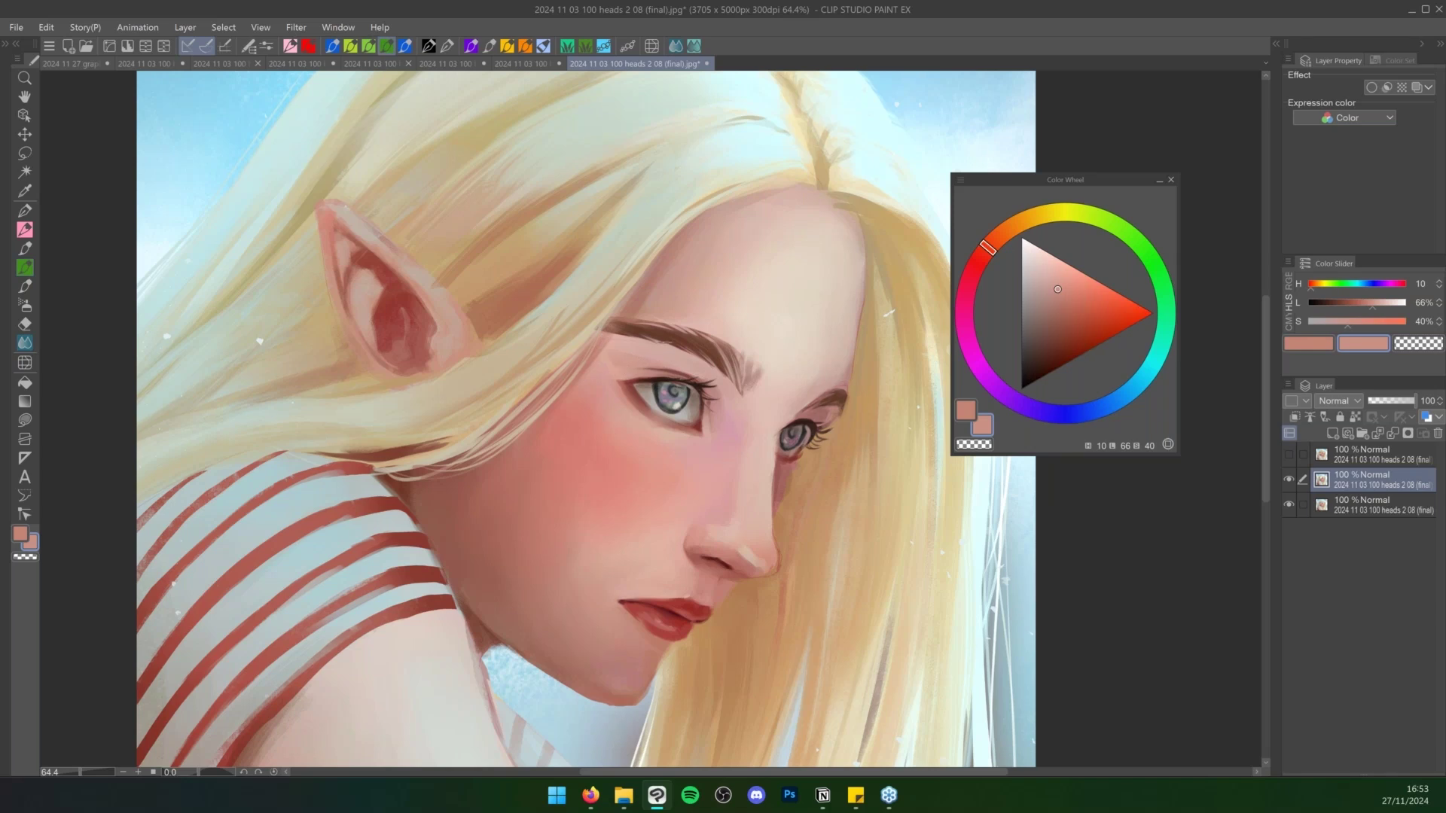
{"action": "key", "text": "j"}
{"action": "key", "text": "b"}
Sample light forehead and dark eyelid tones, then paint and blend them between the near eye and its eyebrow
{"action": "left_click", "coordinate": [729, 328], "text": "alt"}
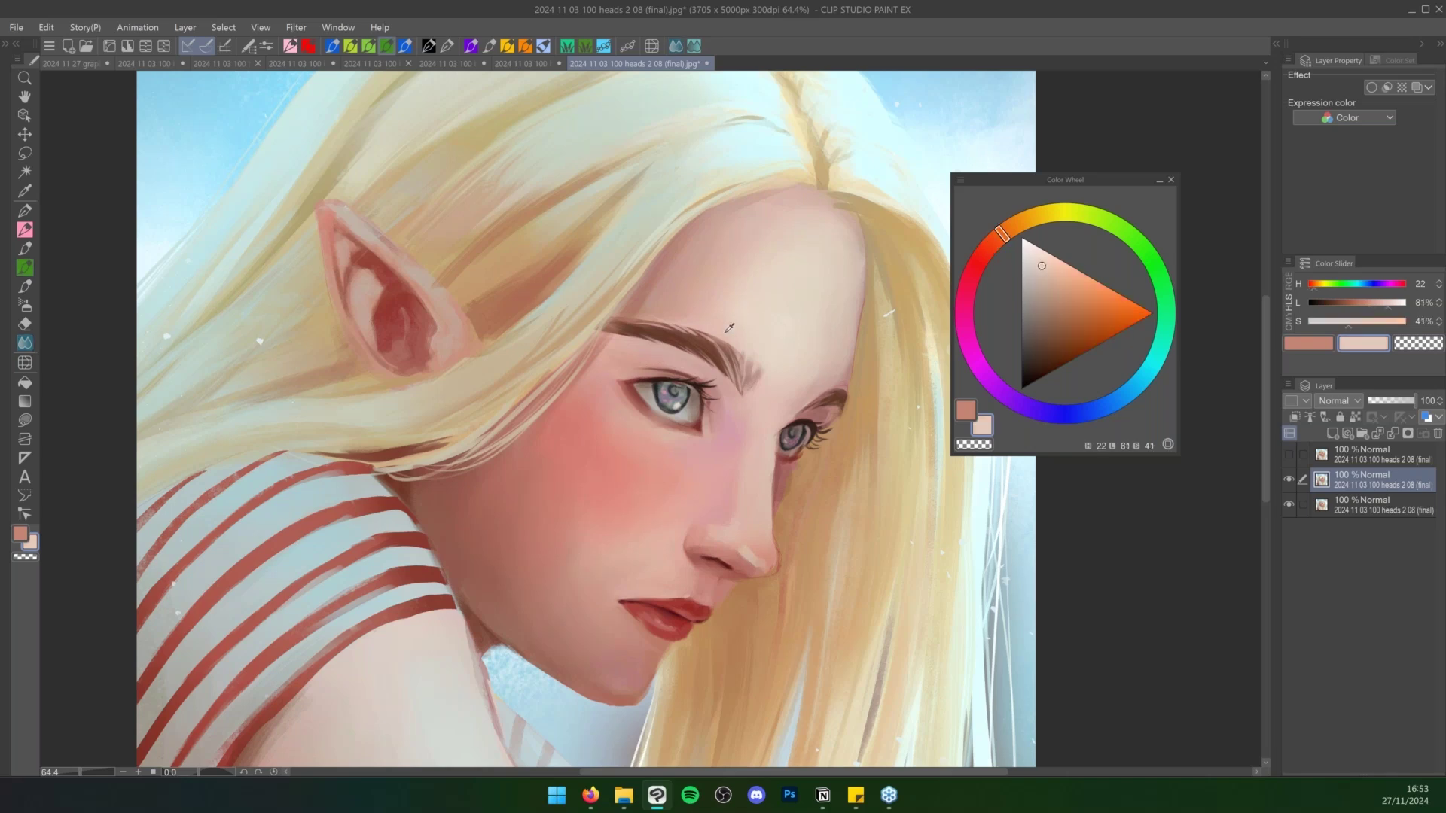
{"action": "left_click", "coordinate": [725, 332], "text": "alt"}
{"action": "left_click_drag", "start_coordinate": [649, 373], "coordinate": [651, 373]}
{"action": "key", "text": "j"}
{"action": "key", "text": "b"}
{"action": "left_click", "coordinate": [670, 368], "text": "alt"}
{"action": "left_click", "coordinate": [668, 370], "text": "alt"}
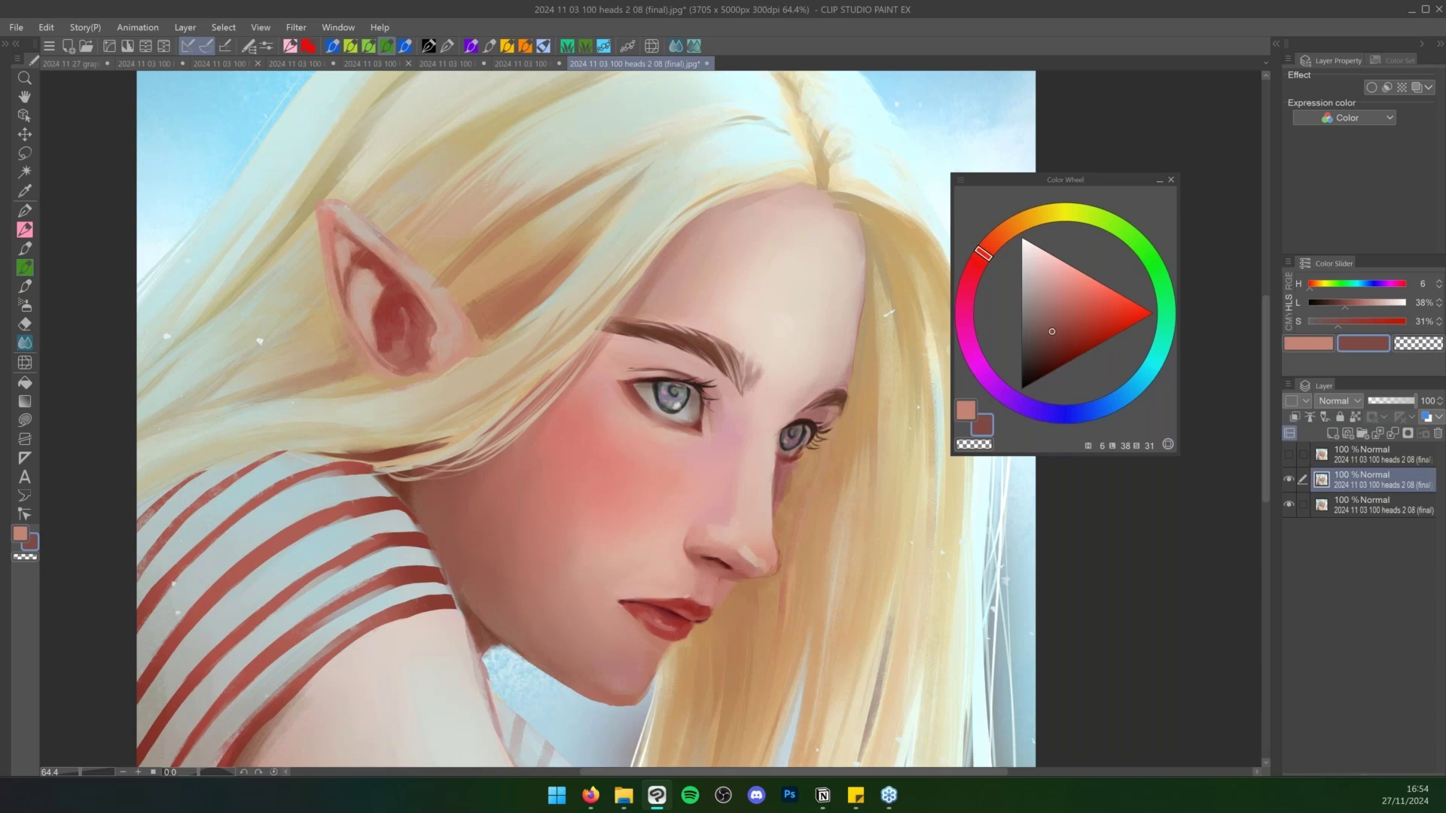
{"action": "left_click_drag", "start_coordinate": [618, 374], "coordinate": [634, 377]}
{"action": "key", "text": "j"}
View more of the portrait and hide the painted copy to compare the face and hair edits with the original
{"action": "key", "text": "ctrl+space"}
{"action": "left_click_drag", "start_coordinate": [850, 527], "coordinate": [826, 532]}
{"action": "key", "text": "space"}
{"action": "left_click_drag", "start_coordinate": [839, 535], "coordinate": [716, 514]}
{"action": "key", "text": "ctrl+space"}
{"action": "left_click", "coordinate": [1288, 480]}
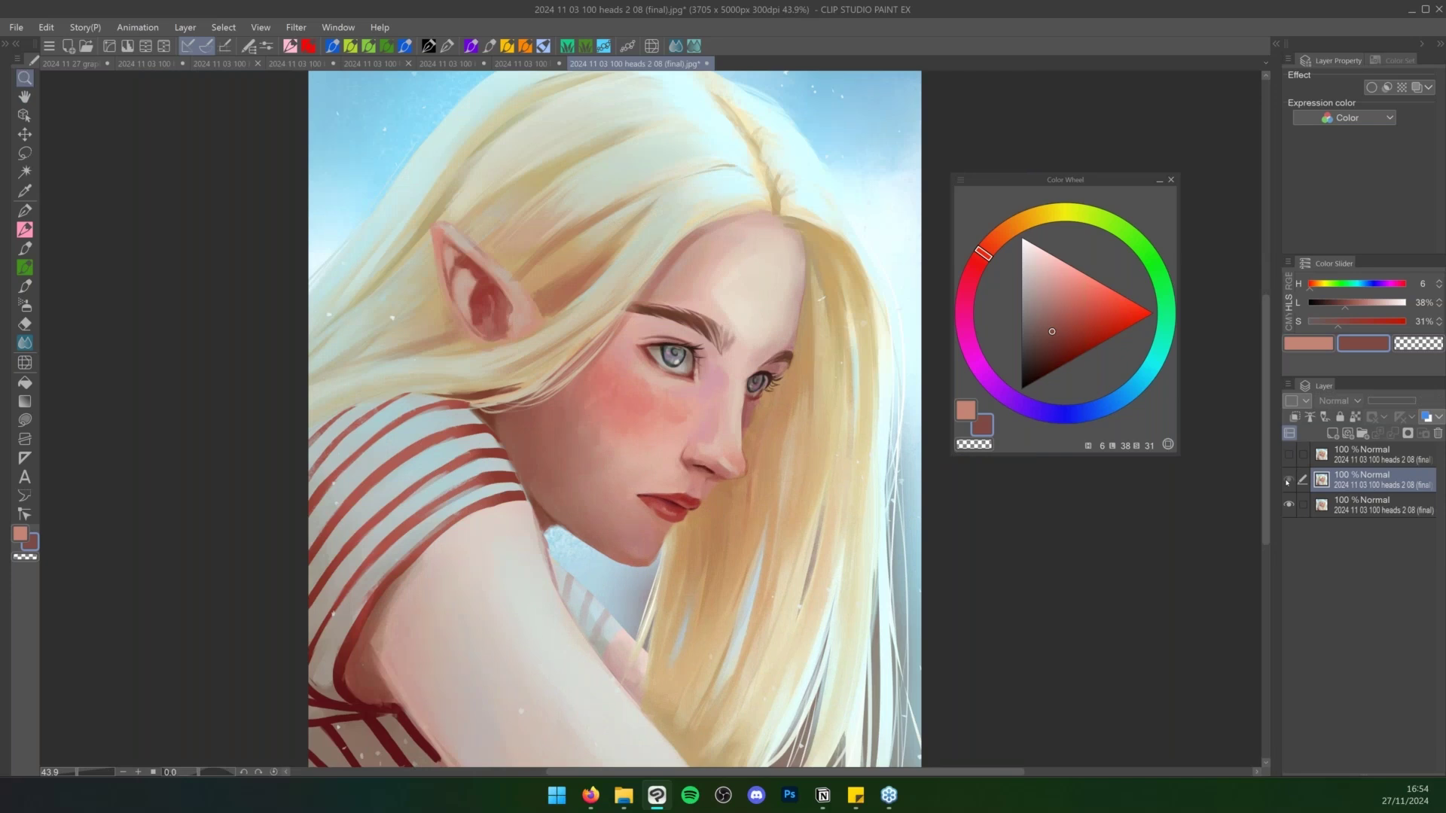
Switch to the graphixly webinar document, hide Folder 7, and show and select the black Layer 1 Copy as a blank backdrop
{"action": "left_click", "coordinate": [67, 64]}
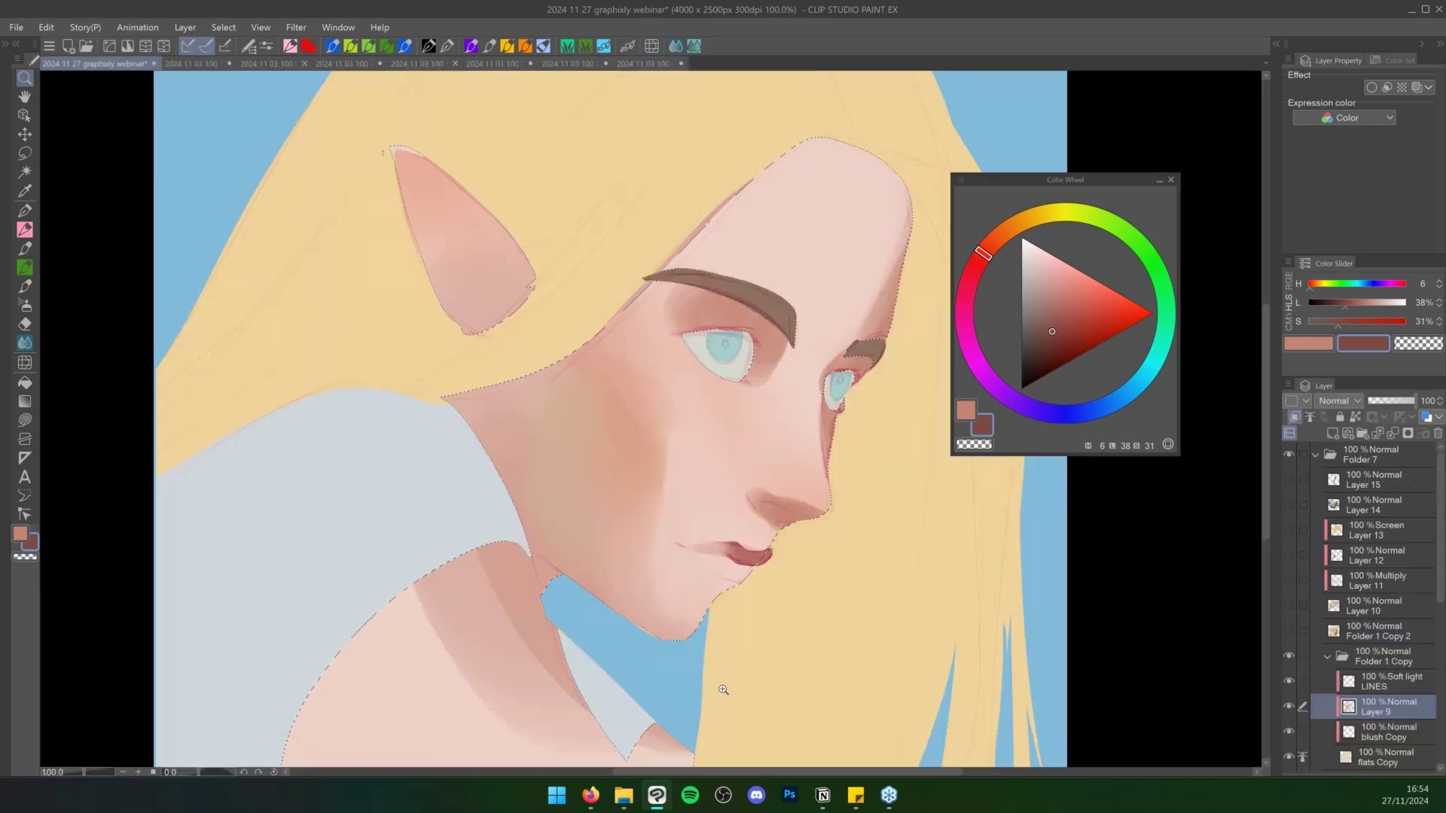
{"action": "left_click", "coordinate": [1316, 456]}
{"action": "left_click", "coordinate": [1288, 455]}
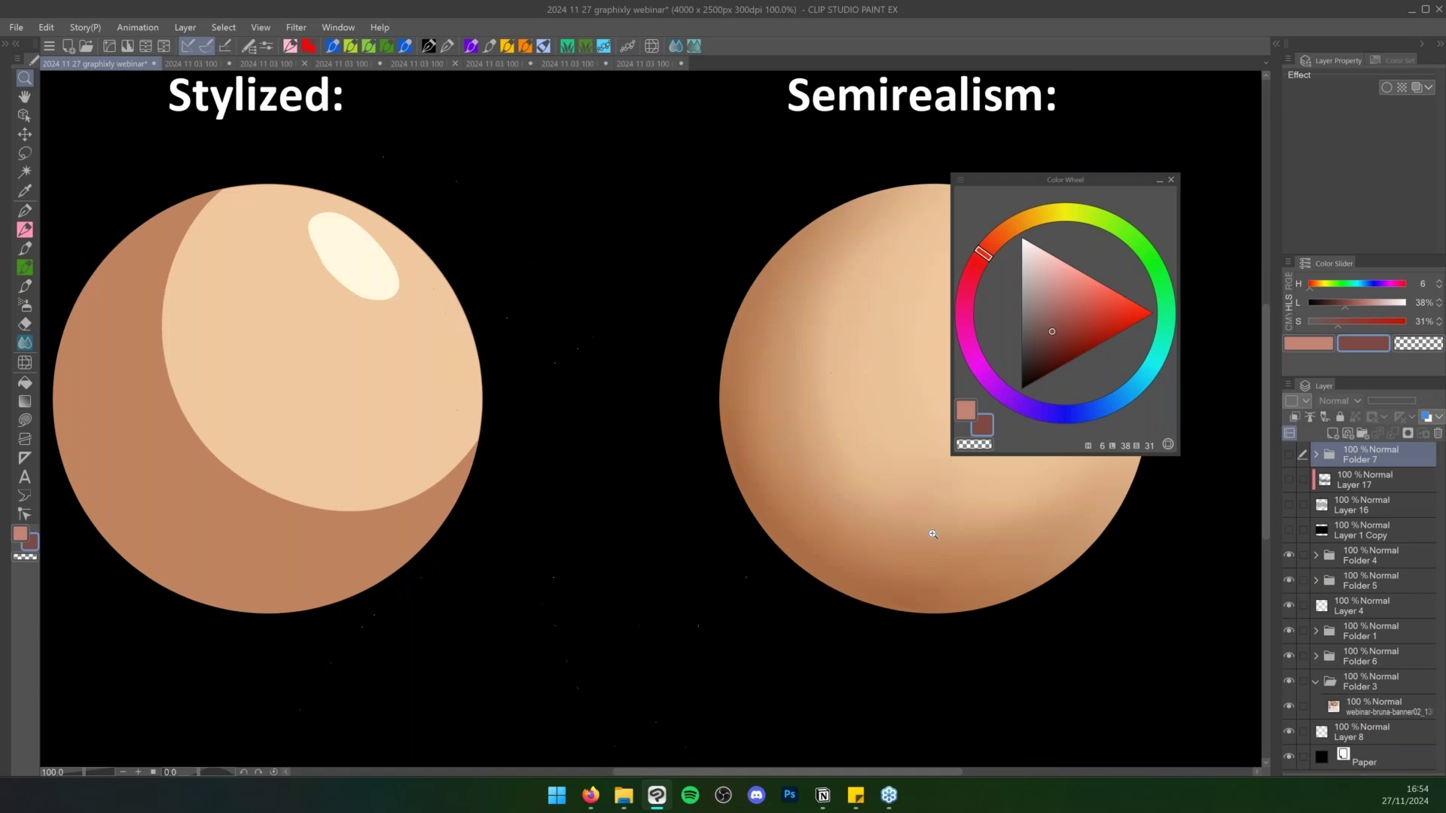
{"action": "scroll", "coordinate": [933, 534], "scroll_direction": "down", "scroll_amount": 2}
{"action": "left_click_drag", "start_coordinate": [978, 540], "coordinate": [856, 547]}
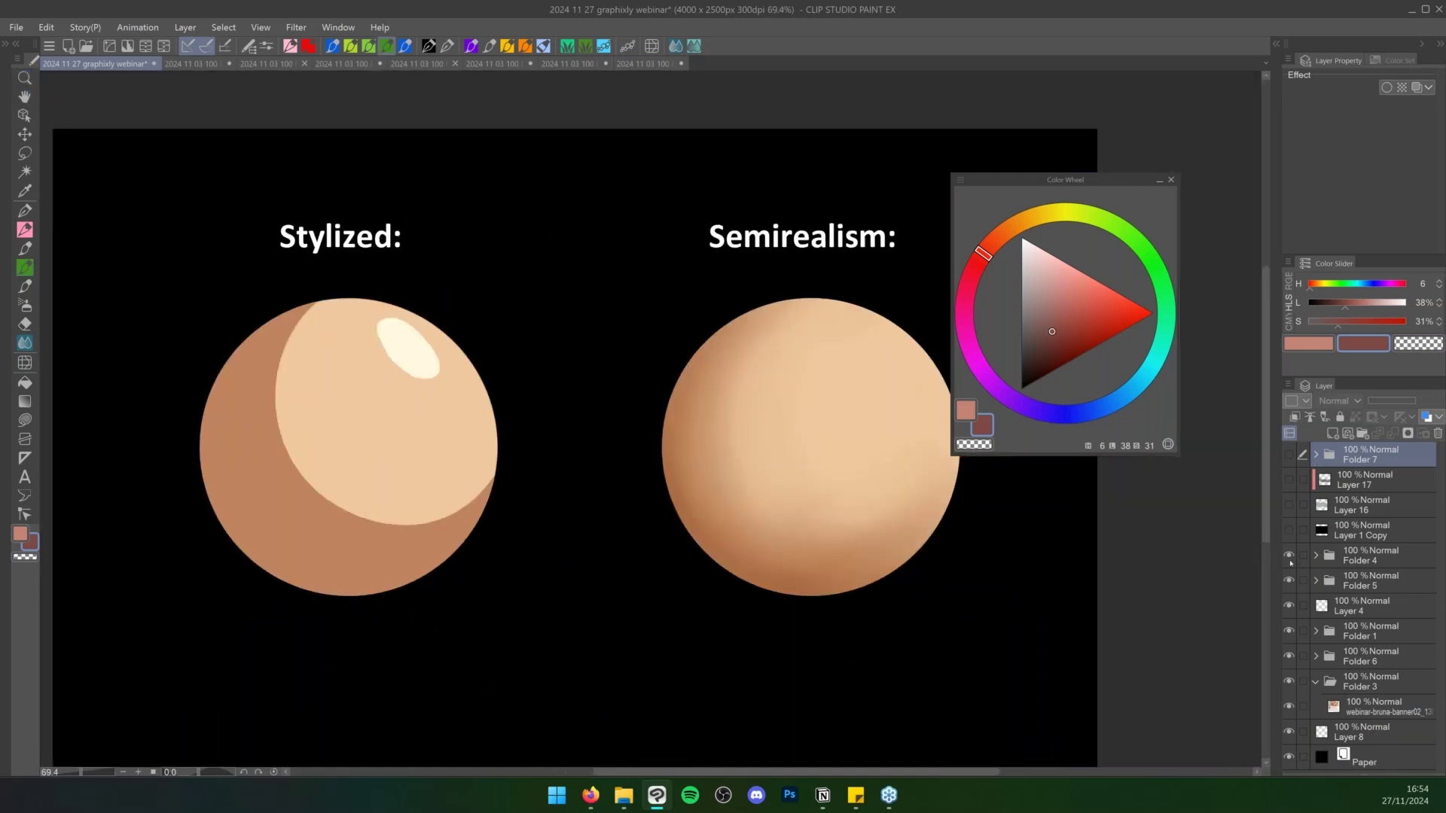
{"action": "left_click", "coordinate": [1289, 530]}
{"action": "left_click", "coordinate": [1353, 532]}
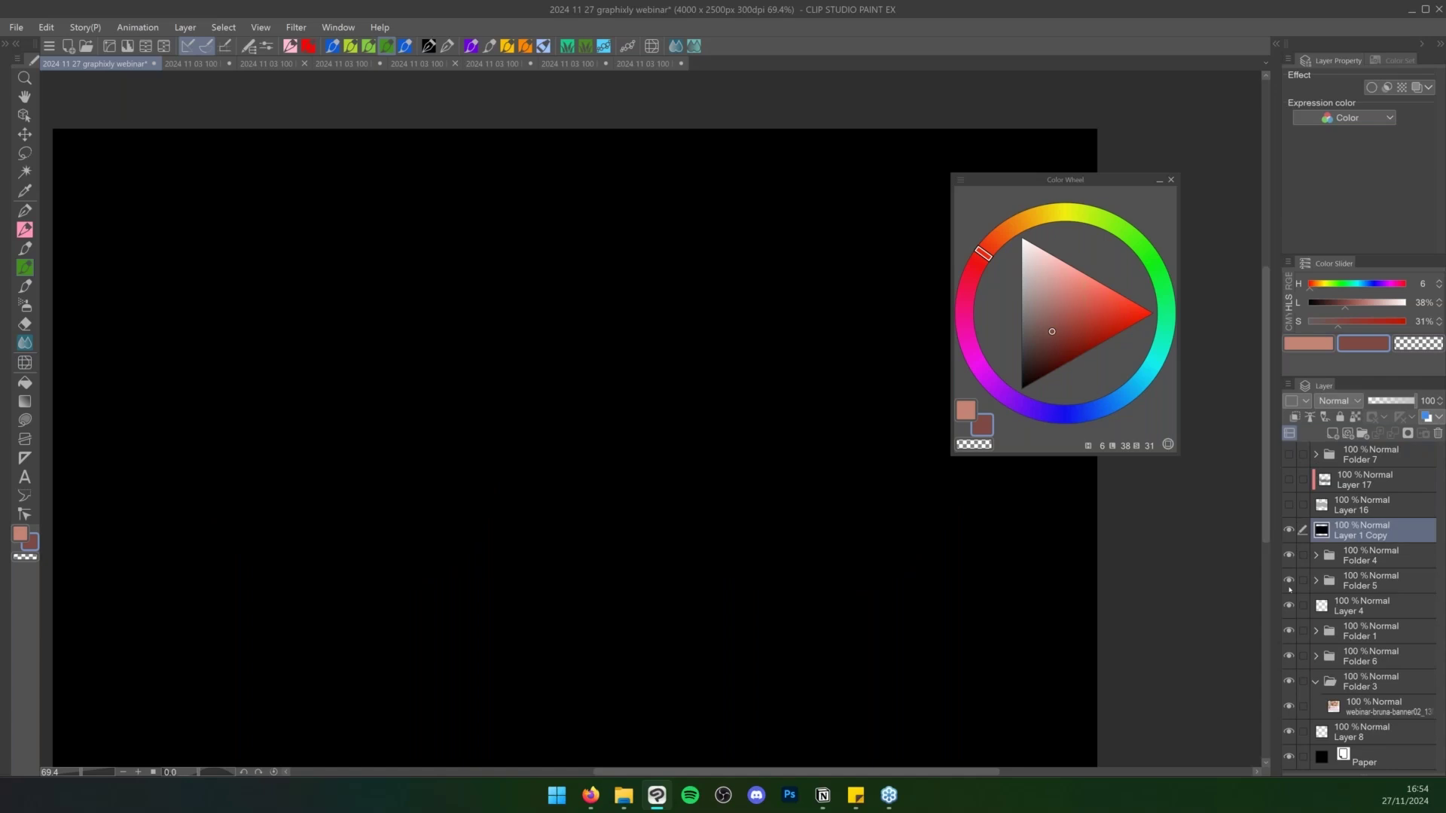
Select a tall pointed shape with a rounded lobe at its base on the black layer and fill it with mid gray, luminosity 54%
{"action": "key", "text": "m"}
{"action": "left_click_drag", "start_coordinate": [405, 376], "coordinate": [631, 608]}
{"action": "key", "text": "m"}
{"action": "left_click", "coordinate": [503, 619]}
{"action": "left_click", "coordinate": [548, 325]}
{"action": "left_click", "coordinate": [631, 488]}
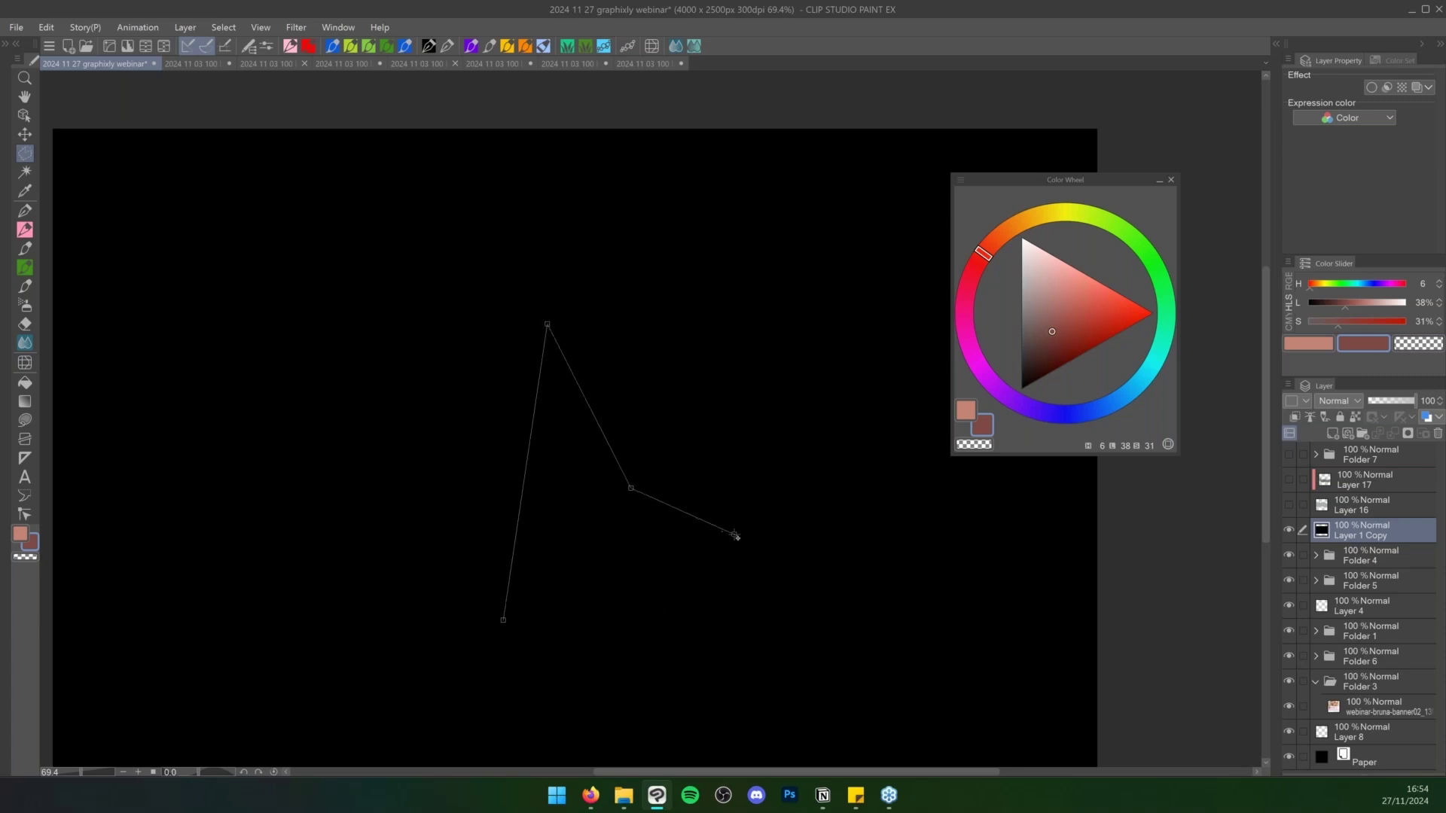
{"action": "left_click", "coordinate": [734, 535]}
{"action": "left_click", "coordinate": [747, 606]}
{"action": "left_click", "coordinate": [558, 654]}
{"action": "left_click", "coordinate": [503, 620]}
{"action": "mouse_move", "coordinate": [632, 486]}
{"action": "left_mouse_down"}
{"action": "mouse_move", "coordinate": [662, 481]}
{"action": "mouse_move", "coordinate": [752, 597]}
{"action": "mouse_move", "coordinate": [587, 563]}
{"action": "left_mouse_up"}
{"action": "key", "text": "g"}
{"action": "left_click_drag", "start_coordinate": [1034, 314], "coordinate": [1021, 308]}
{"action": "left_click", "coordinate": [704, 588]}
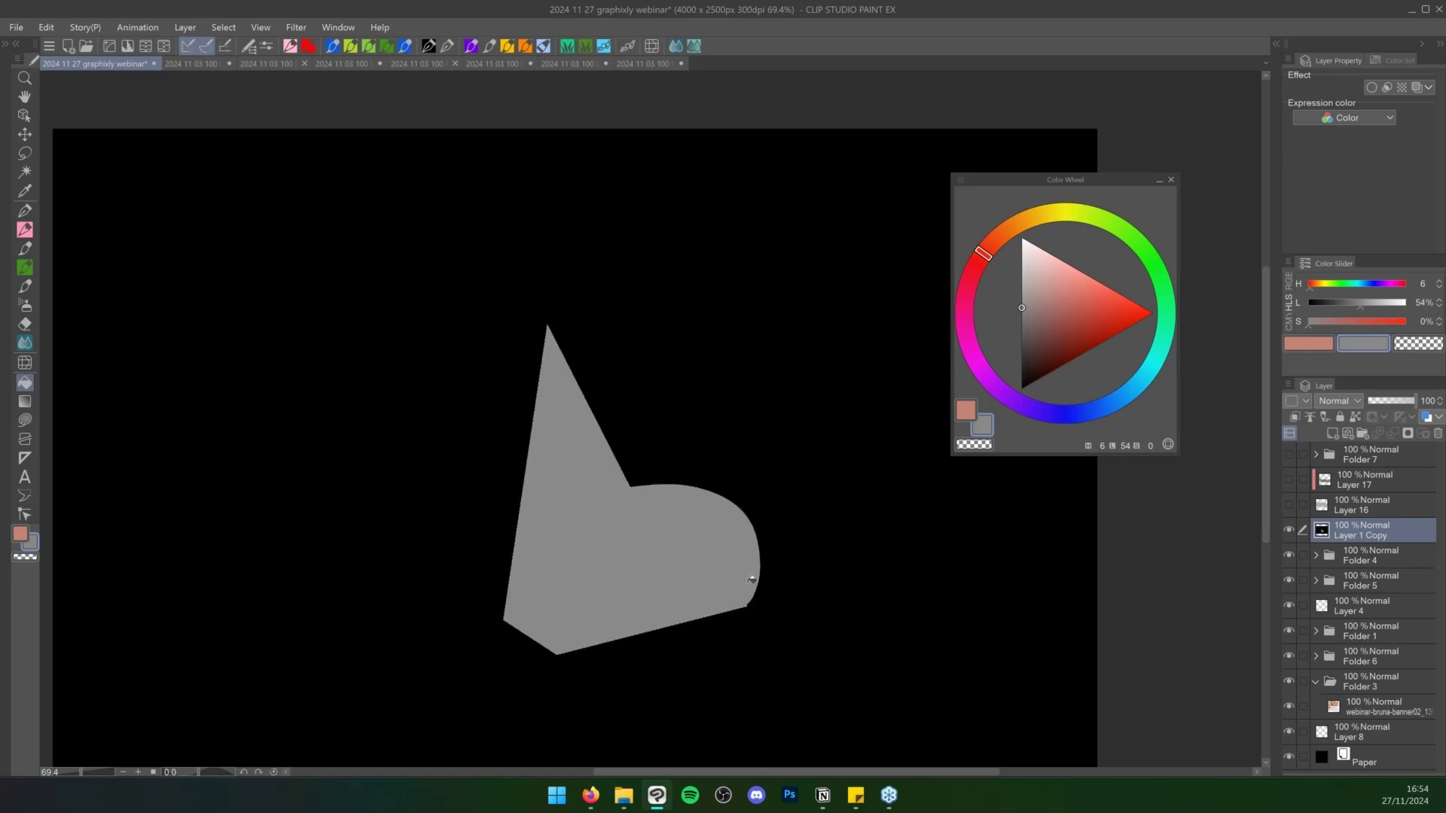
Draw dark gray contour lines, luminosity 21%, dividing the gray shape into a rounded form and adjoining flat planes
{"action": "key", "text": "u"}
{"action": "key", "text": "g"}
{"action": "left_click_drag", "start_coordinate": [1026, 335], "coordinate": [1017, 357]}
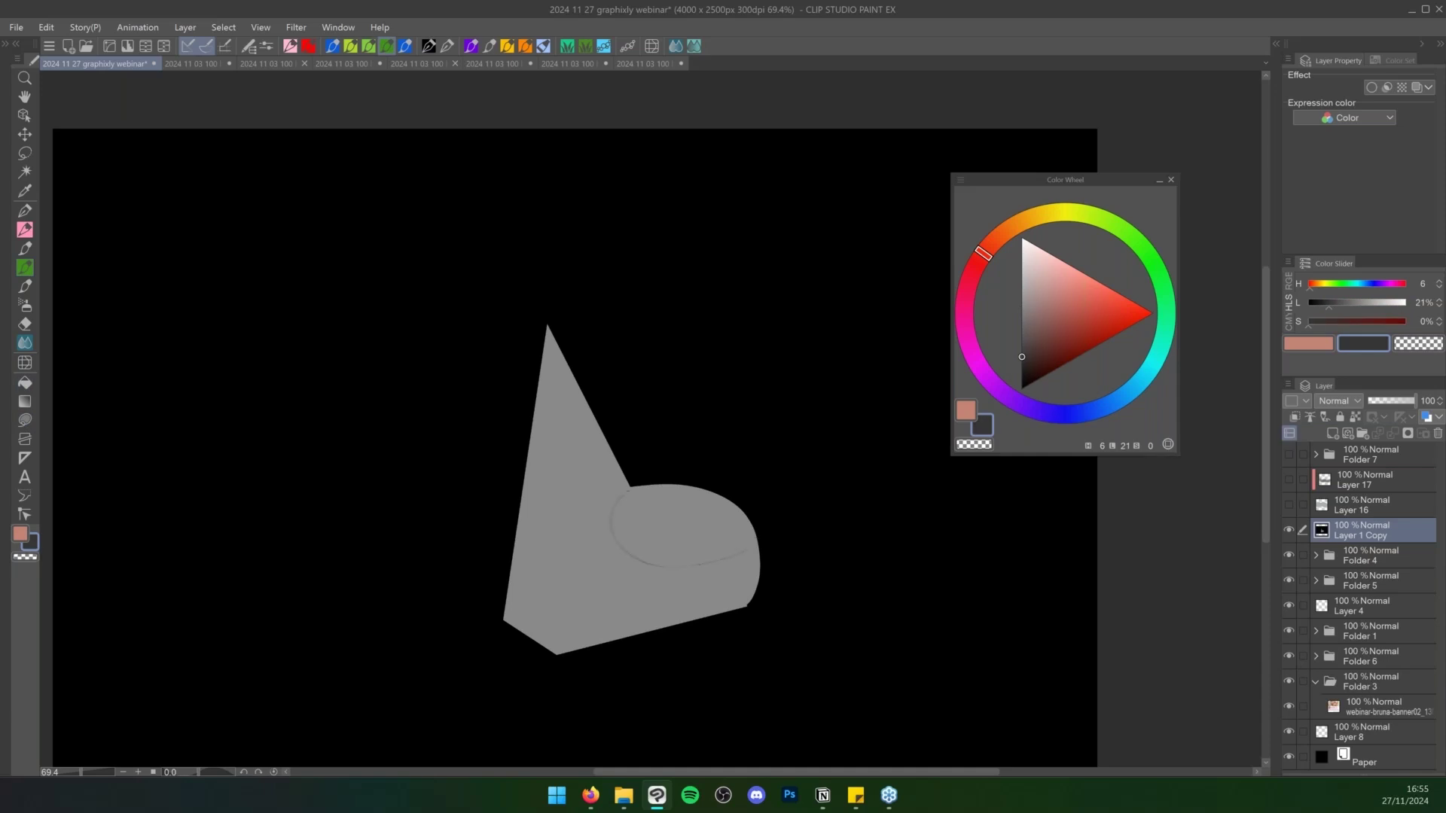
{"action": "left_click_drag", "start_coordinate": [625, 491], "coordinate": [503, 614]}
{"action": "left_click_drag", "start_coordinate": [614, 501], "coordinate": [554, 652]}
{"action": "mouse_move", "coordinate": [595, 566]}
{"action": "left_mouse_down"}
{"action": "mouse_move", "coordinate": [618, 618]}
{"action": "mouse_move", "coordinate": [661, 637]}
{"action": "left_mouse_up"}
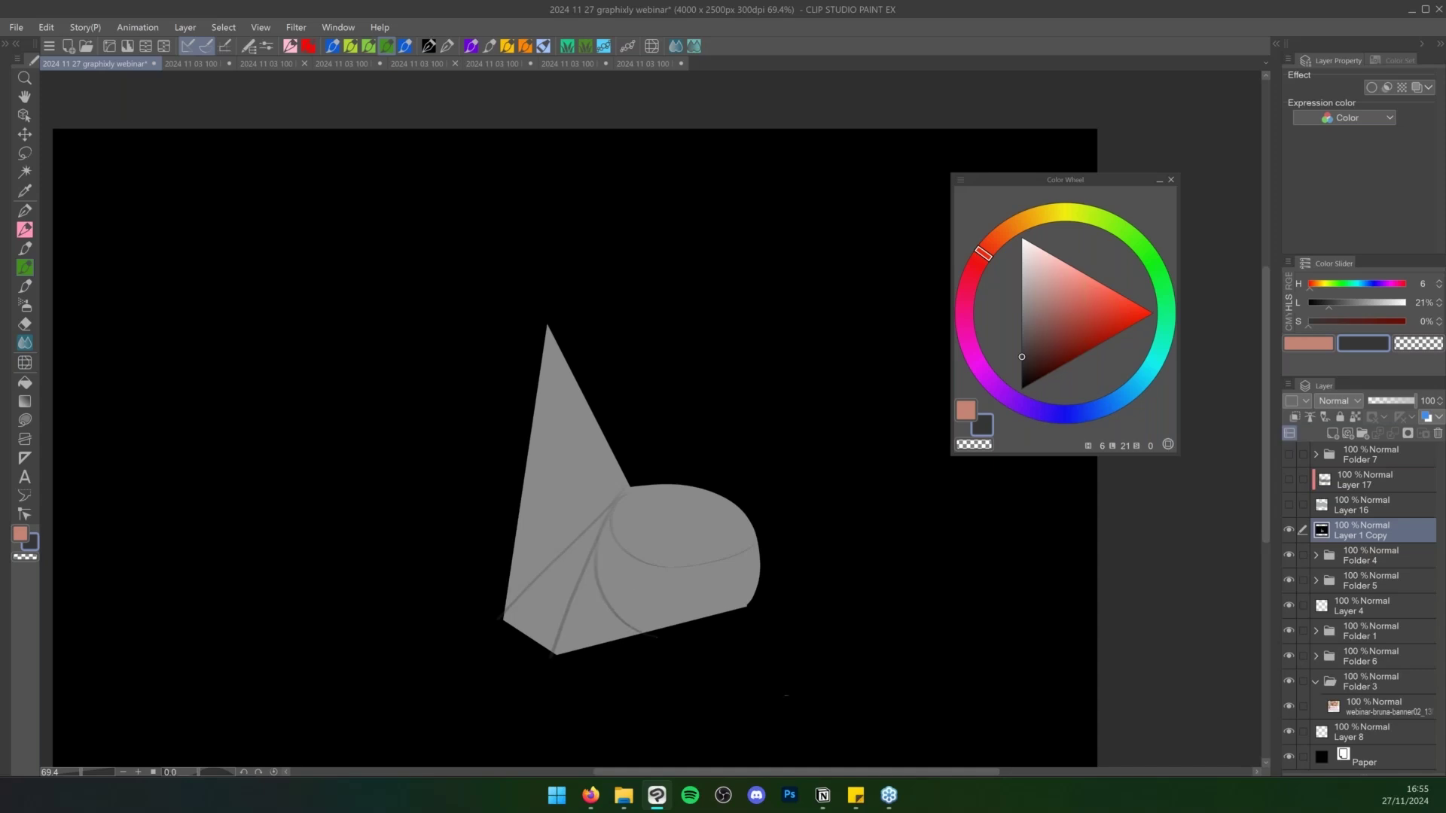
Try shading the flat plane with dark strokes and the rounded form with a soft airbrush inside a lasso selection
{"action": "mouse_move", "coordinate": [575, 560]}
{"action": "left_mouse_down"}
{"action": "mouse_move", "coordinate": [606, 515]}
{"action": "mouse_move", "coordinate": [516, 628]}
{"action": "mouse_move", "coordinate": [584, 544]}
{"action": "mouse_move", "coordinate": [528, 640]}
{"action": "mouse_move", "coordinate": [583, 549]}
{"action": "left_mouse_up"}
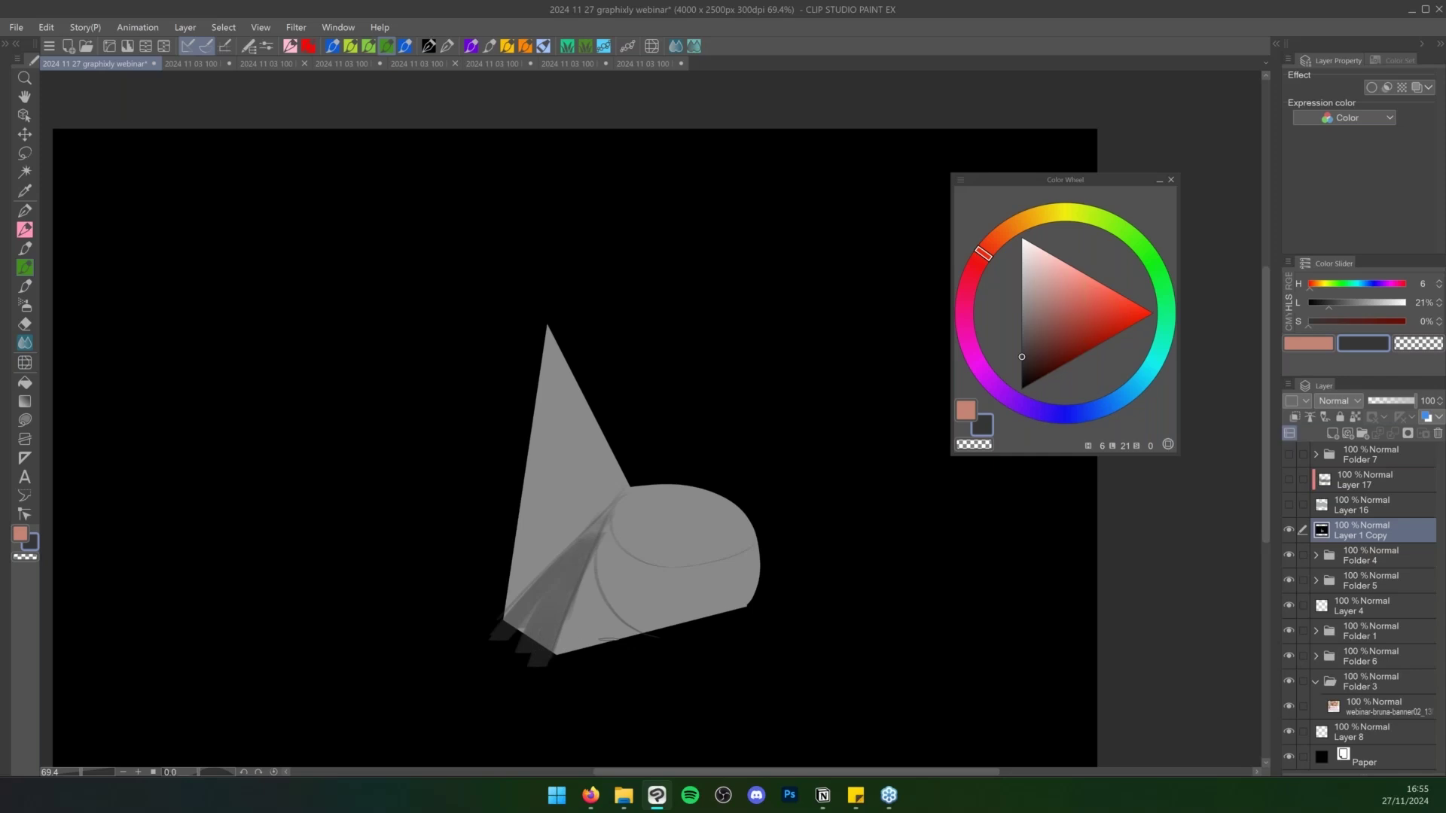
{"action": "key", "text": "ctrl+z"}
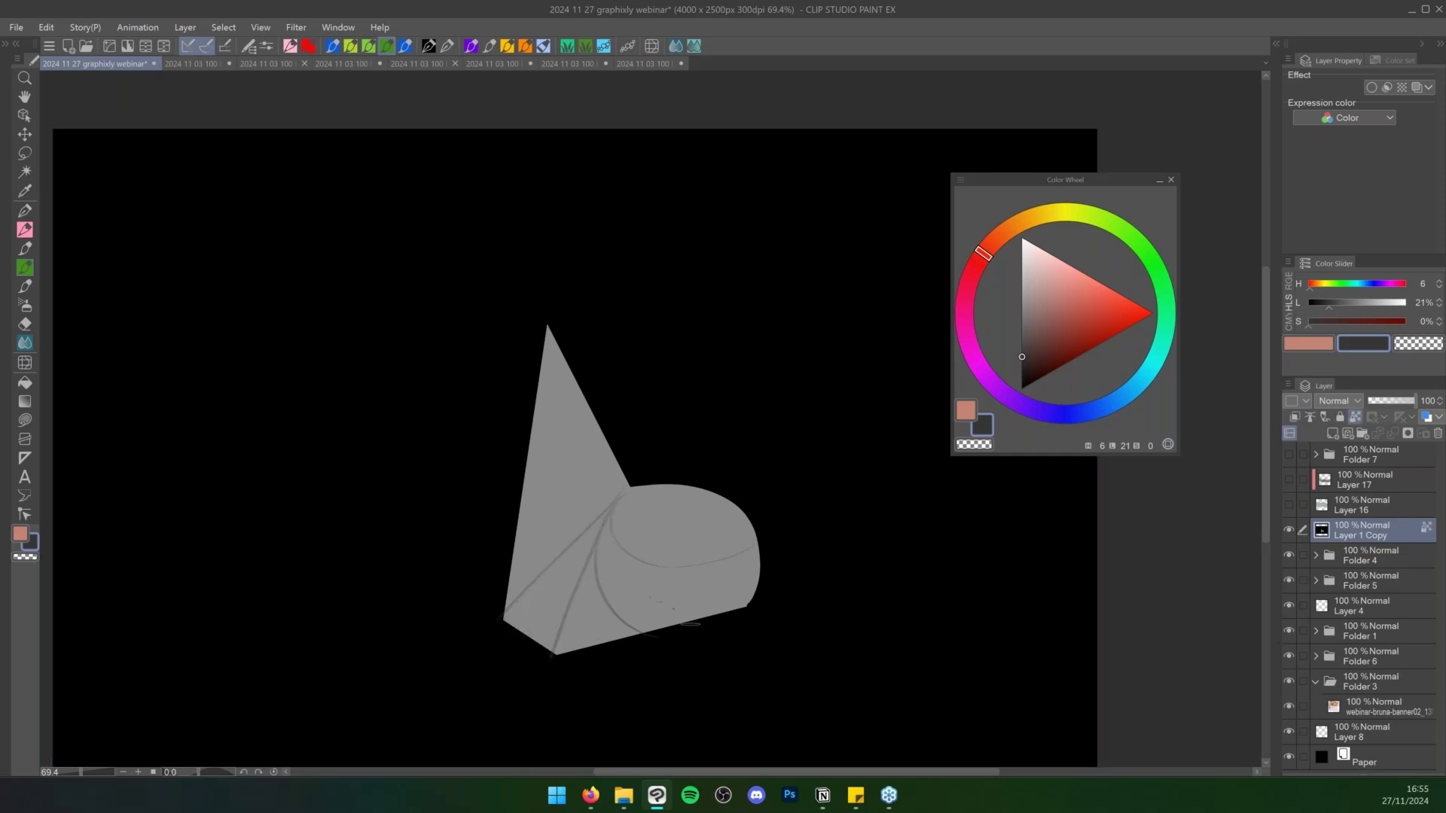
{"action": "key", "text": "m"}
{"action": "mouse_move", "coordinate": [631, 486]}
{"action": "left_mouse_down"}
{"action": "mouse_move", "coordinate": [600, 554]}
{"action": "mouse_move", "coordinate": [661, 632]}
{"action": "mouse_move", "coordinate": [791, 549]}
{"action": "mouse_move", "coordinate": [661, 474]}
{"action": "mouse_move", "coordinate": [631, 484]}
{"action": "left_mouse_up"}
{"action": "key", "text": "b"}
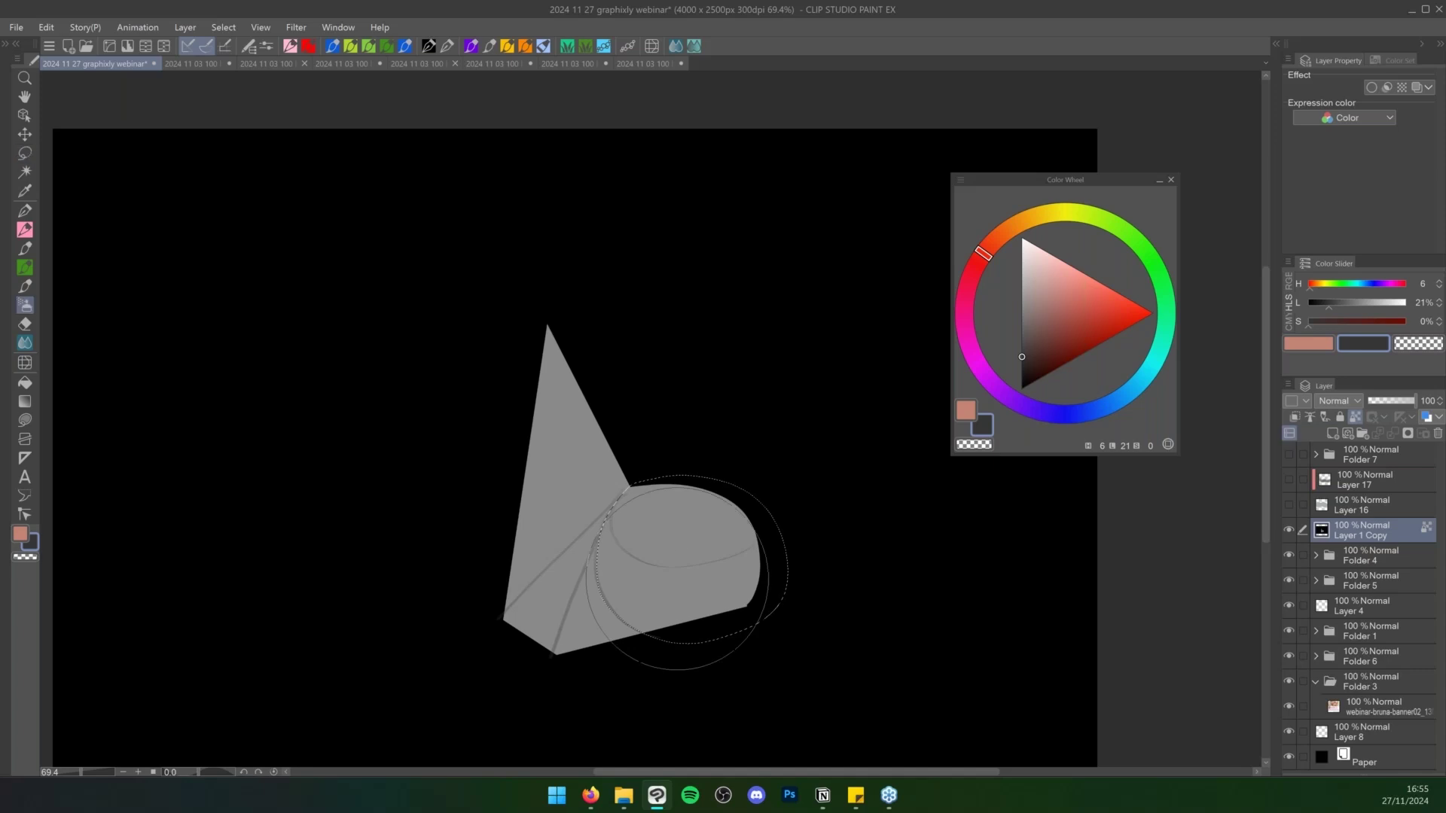
{"action": "key", "text": "["}
{"action": "key", "text": "["}
{"action": "key", "text": "["}
{"action": "key", "text": "["}
{"action": "mouse_move", "coordinate": [602, 561]}
{"action": "left_mouse_down"}
{"action": "mouse_move", "coordinate": [604, 608]}
{"action": "mouse_move", "coordinate": [713, 617]}
{"action": "mouse_move", "coordinate": [662, 627]}
{"action": "mouse_move", "coordinate": [759, 592]}
{"action": "mouse_move", "coordinate": [606, 644]}
{"action": "mouse_move", "coordinate": [782, 564]}
{"action": "mouse_move", "coordinate": [683, 652]}
{"action": "left_mouse_up"}
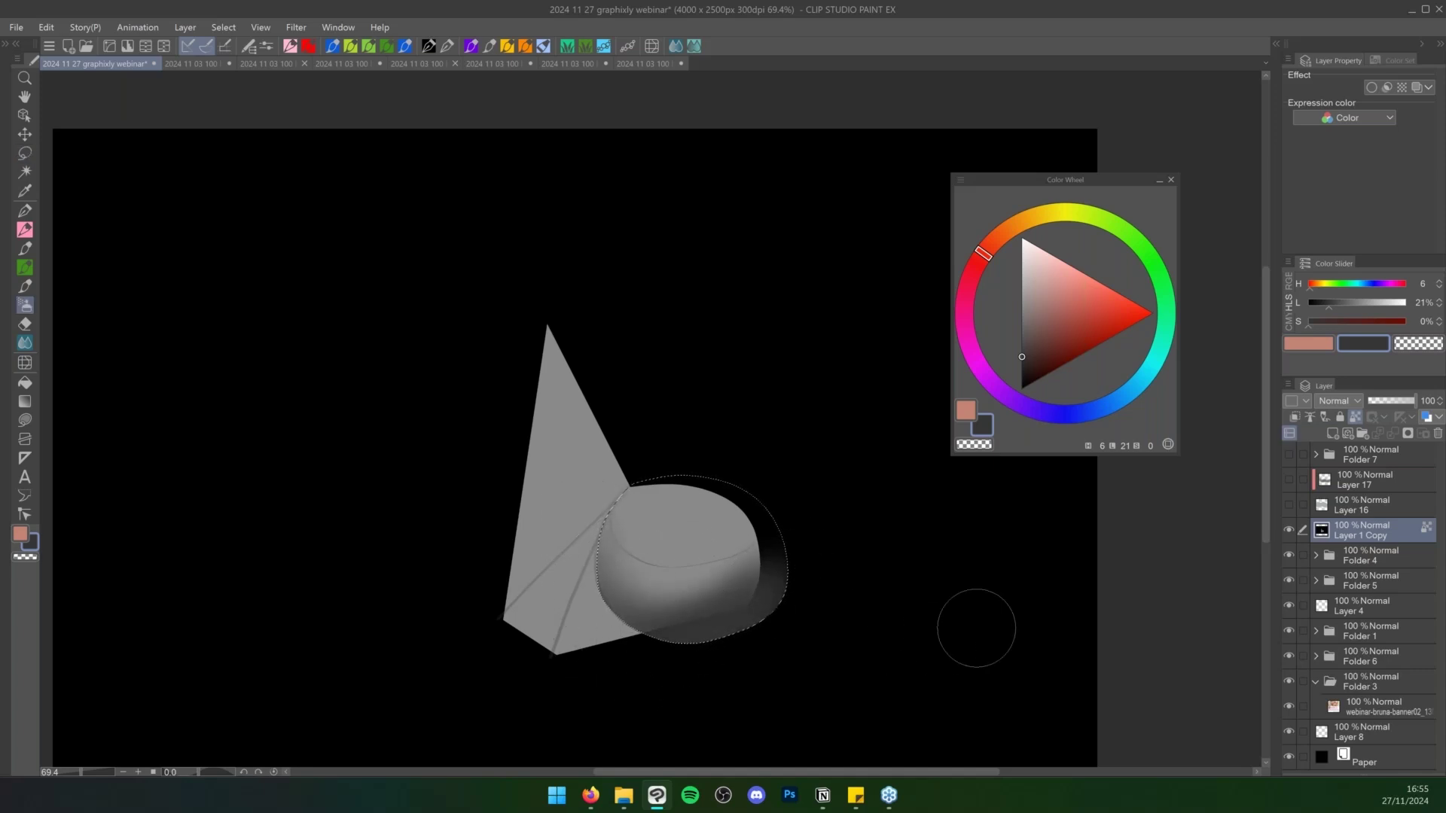
{"action": "key", "text": "ctrl+z"}
{"action": "key", "text": "ctrl+z"}
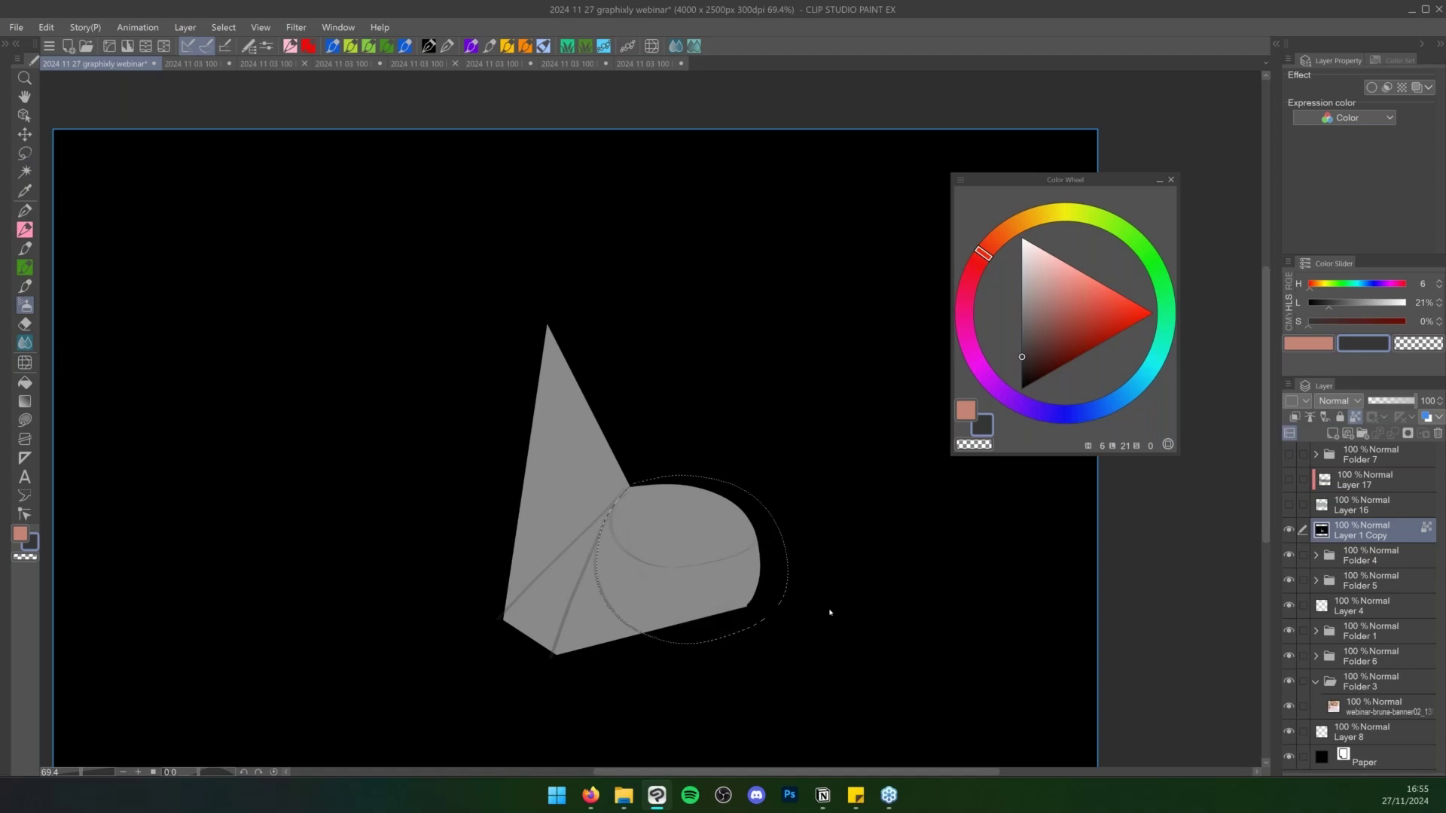
{"action": "key", "text": "ctrl+d"}
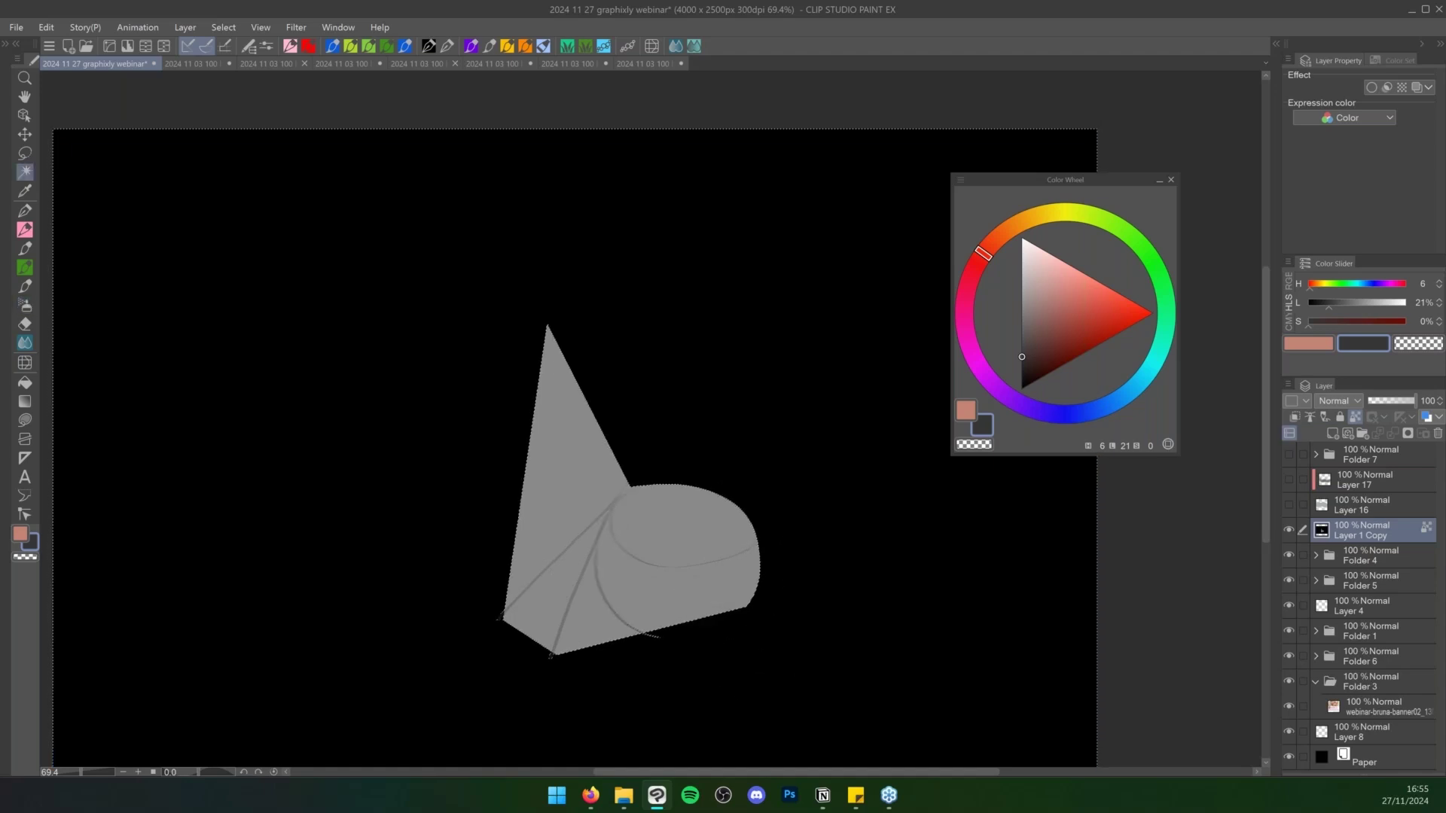
Try airbrushing soft dark shading along the lower edge of the rounded form without a lasso selection around it
{"action": "key", "text": "b"}
{"action": "mouse_move", "coordinate": [715, 622]}
{"action": "left_mouse_down"}
{"action": "mouse_move", "coordinate": [668, 612]}
{"action": "mouse_move", "coordinate": [676, 581]}
{"action": "mouse_move", "coordinate": [626, 586]}
{"action": "mouse_move", "coordinate": [608, 546]}
{"action": "mouse_move", "coordinate": [685, 615]}
{"action": "left_mouse_up"}
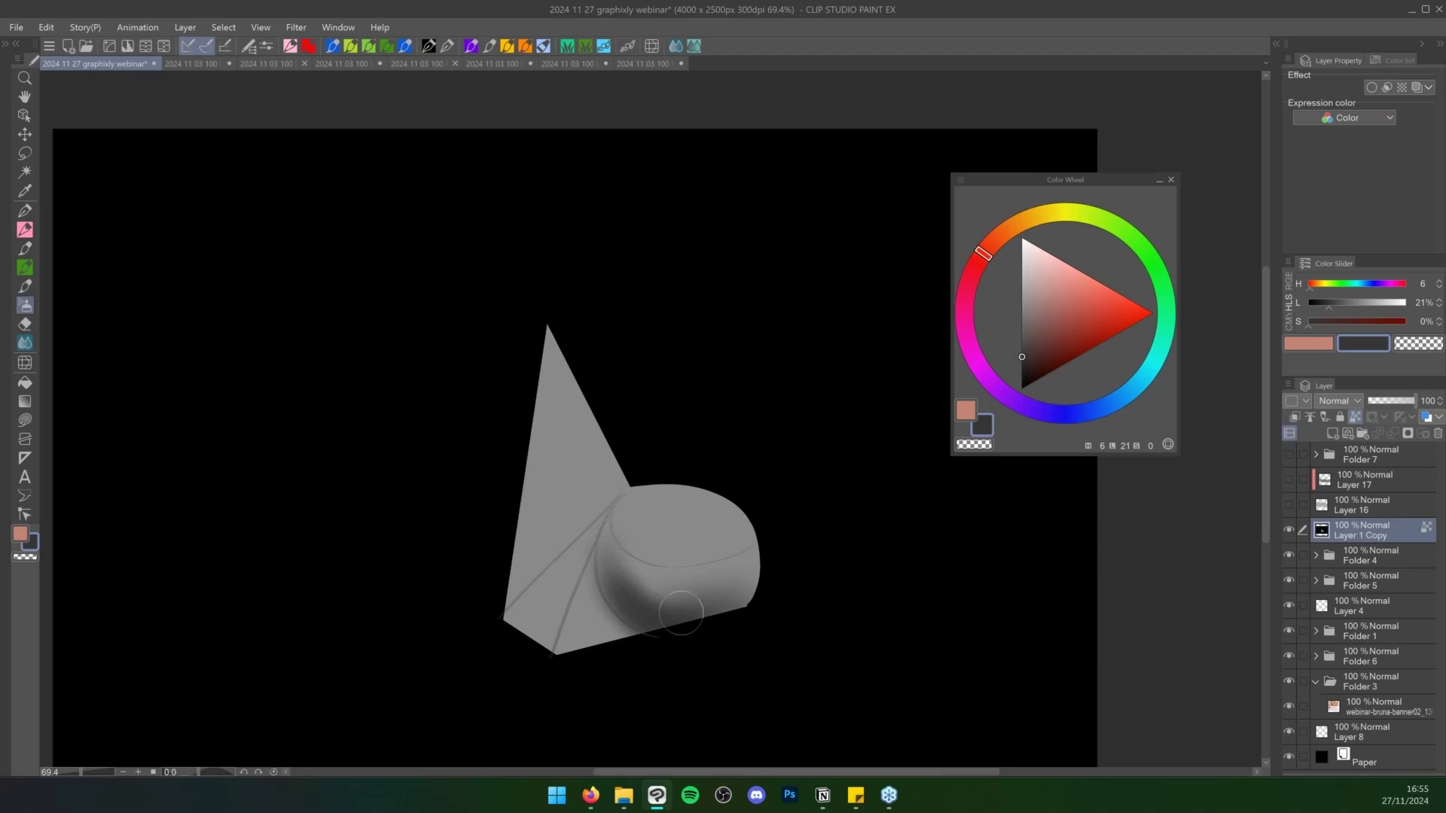
{"action": "key", "text": "m"}
{"action": "key", "text": "ctrl+z"}
{"action": "key", "text": "ctrl+z"}
{"action": "key", "text": "ctrl+z"}
{"action": "key", "text": "ctrl+z"}
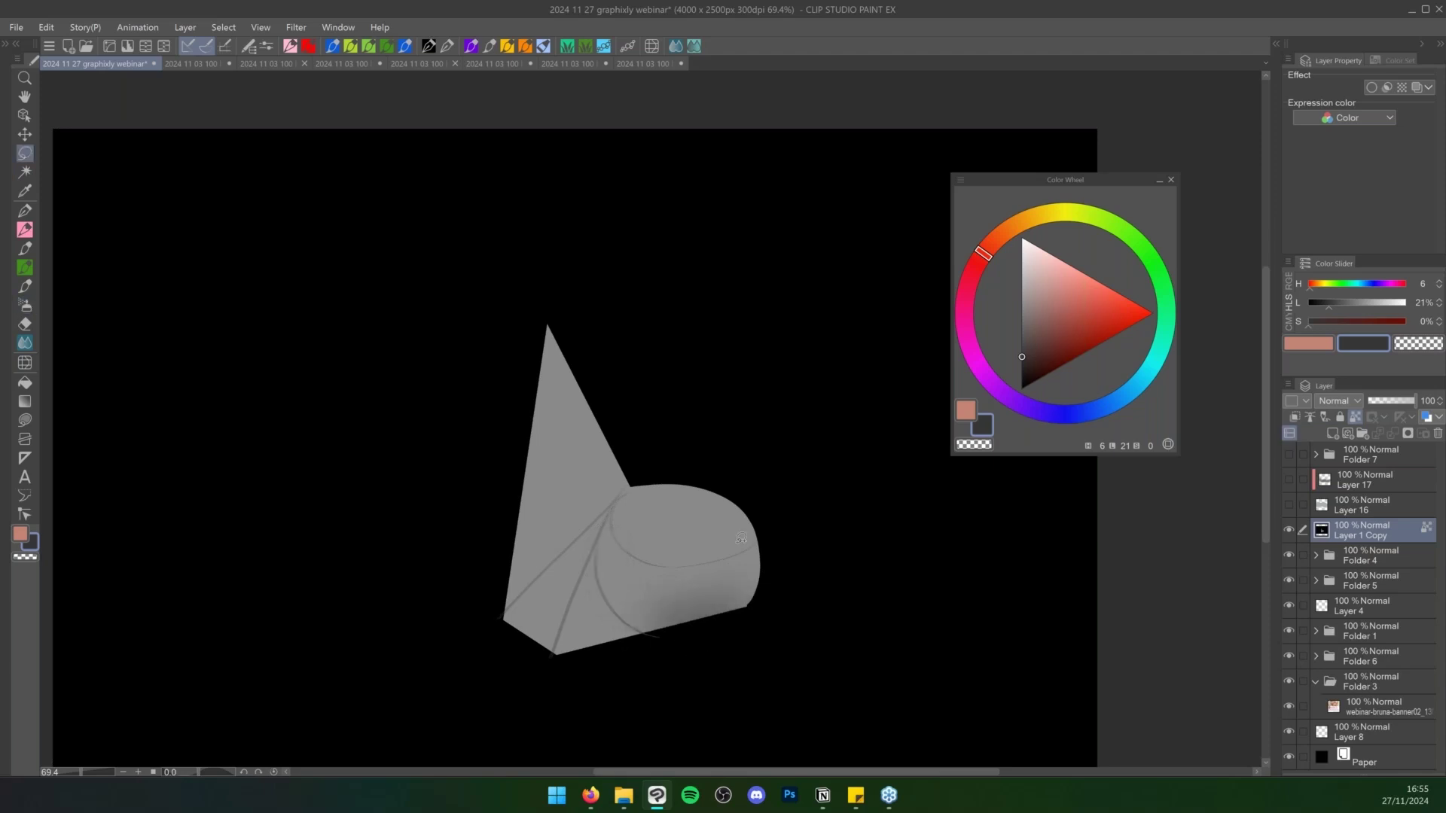
Copy the gray shape onto its own layer, lasso the rounded form, and airbrush soft dark shading along its lower edges
{"action": "key", "text": "ctrl+j"}
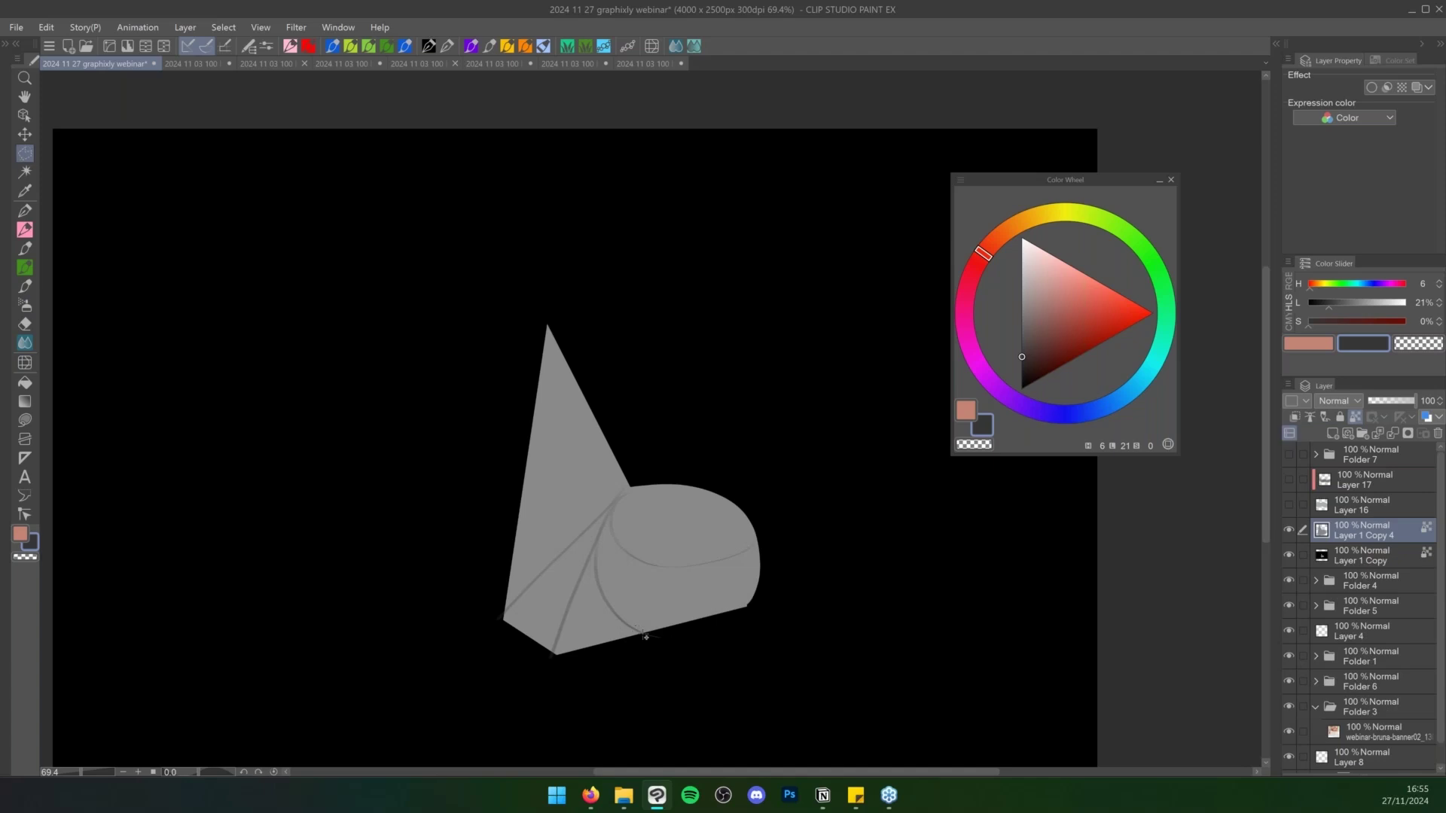
{"action": "mouse_move", "coordinate": [602, 538]}
{"action": "left_mouse_down"}
{"action": "mouse_move", "coordinate": [685, 462]}
{"action": "mouse_move", "coordinate": [678, 658]}
{"action": "mouse_move", "coordinate": [639, 635]}
{"action": "mouse_move", "coordinate": [626, 595]}
{"action": "left_mouse_up"}
{"action": "key", "text": "b"}
{"action": "mouse_move", "coordinate": [625, 543]}
{"action": "left_mouse_down"}
{"action": "mouse_move", "coordinate": [665, 649]}
{"action": "mouse_move", "coordinate": [637, 594]}
{"action": "mouse_move", "coordinate": [738, 621]}
{"action": "mouse_move", "coordinate": [654, 634]}
{"action": "mouse_move", "coordinate": [790, 593]}
{"action": "mouse_move", "coordinate": [715, 641]}
{"action": "mouse_move", "coordinate": [791, 572]}
{"action": "mouse_move", "coordinate": [643, 647]}
{"action": "mouse_move", "coordinate": [612, 610]}
{"action": "mouse_move", "coordinate": [678, 647]}
{"action": "mouse_move", "coordinate": [620, 594]}
{"action": "mouse_move", "coordinate": [778, 588]}
{"action": "mouse_move", "coordinate": [599, 581]}
{"action": "mouse_move", "coordinate": [803, 565]}
{"action": "mouse_move", "coordinate": [726, 590]}
{"action": "mouse_move", "coordinate": [824, 518]}
{"action": "mouse_move", "coordinate": [728, 545]}
{"action": "left_mouse_up"}
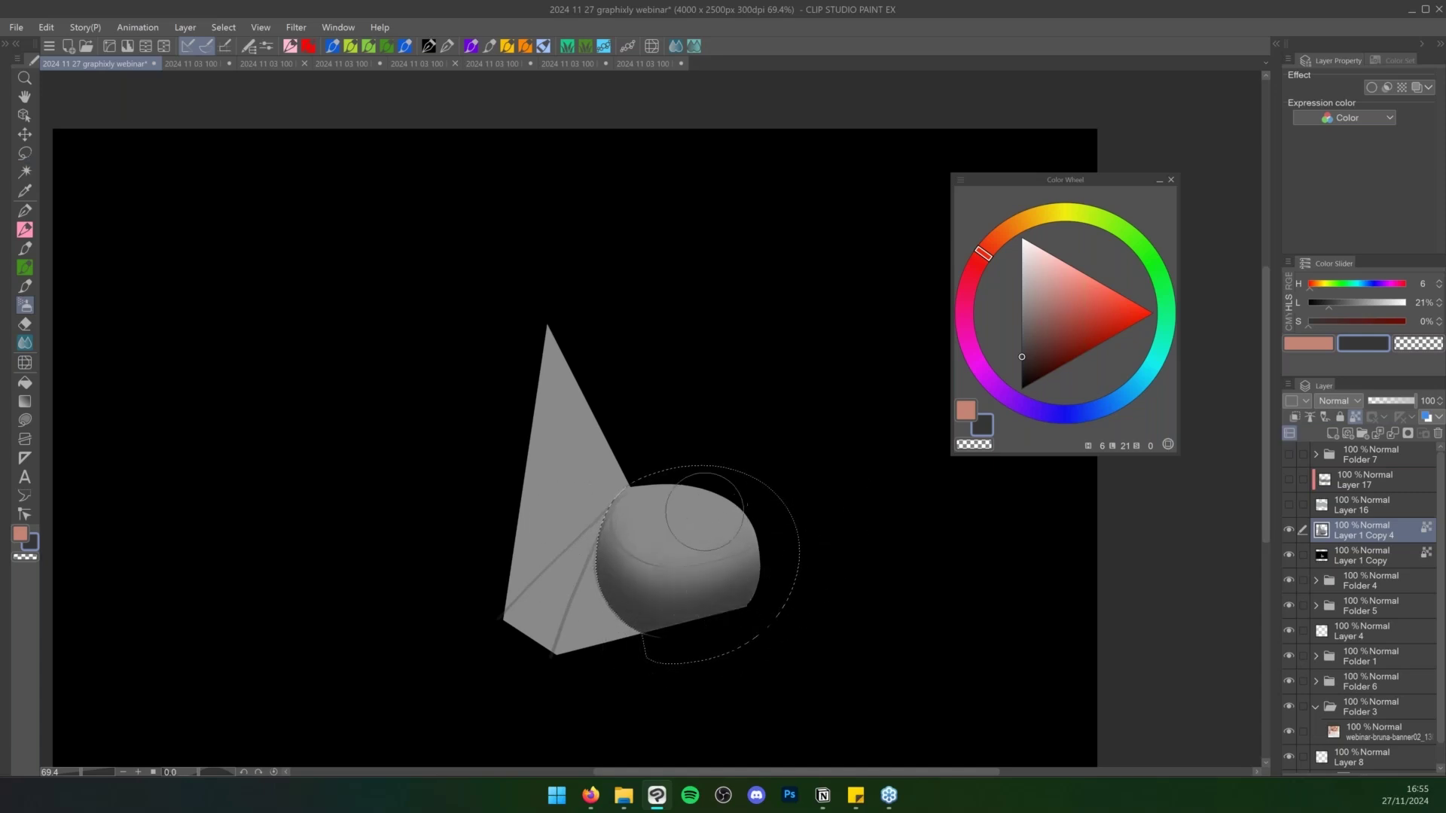
Paint a lighter gray, luminosity 73%, across the upper part of the rounded form and clear the selection
{"action": "left_click", "coordinate": [702, 520], "text": "alt"}
{"action": "left_click_drag", "start_coordinate": [1022, 307], "coordinate": [1022, 278]}
{"action": "key", "text": "b"}
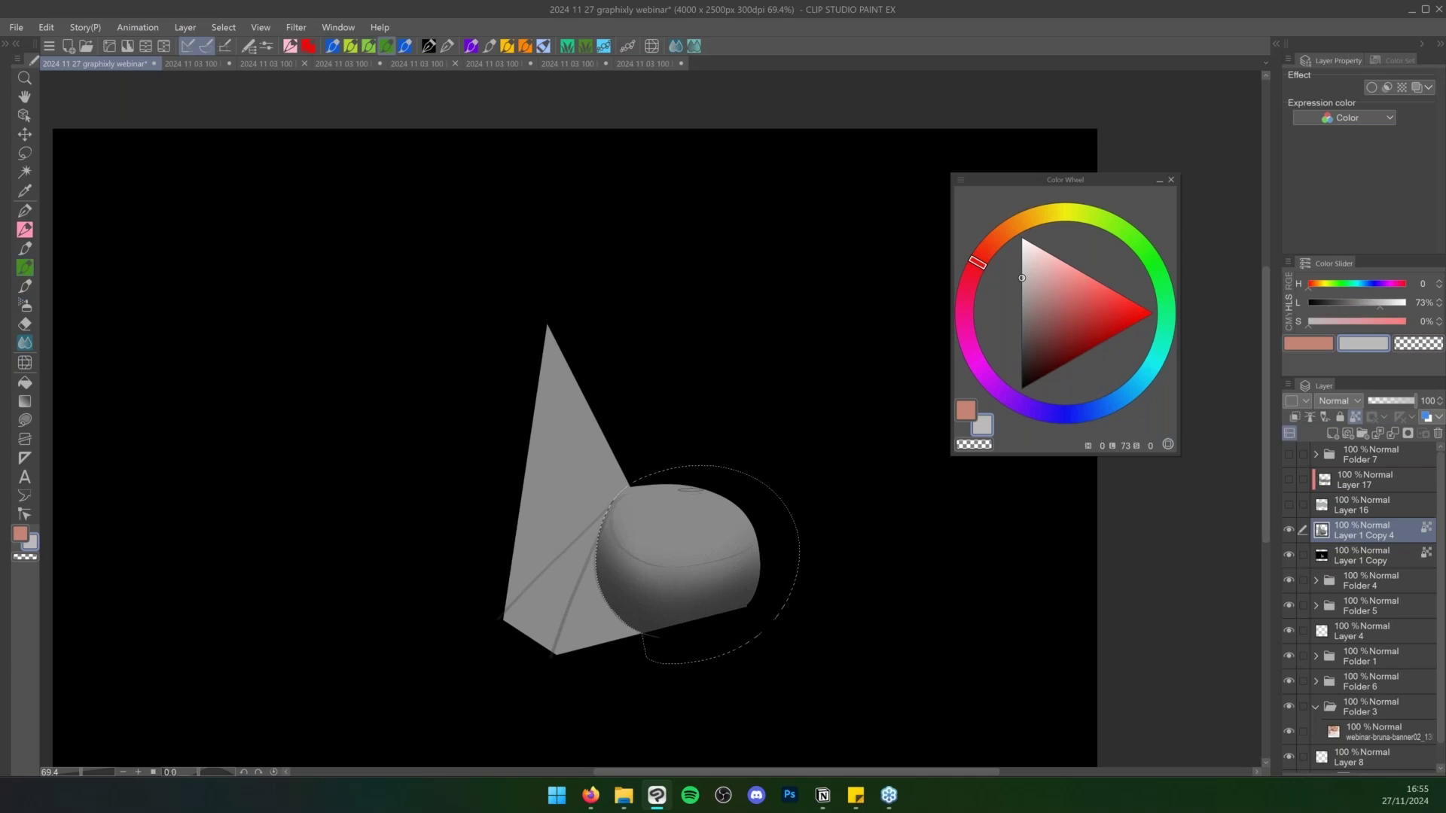
{"action": "mouse_move", "coordinate": [692, 482]}
{"action": "left_mouse_down"}
{"action": "mouse_move", "coordinate": [711, 461]}
{"action": "mouse_move", "coordinate": [675, 540]}
{"action": "mouse_move", "coordinate": [735, 484]}
{"action": "left_mouse_up"}
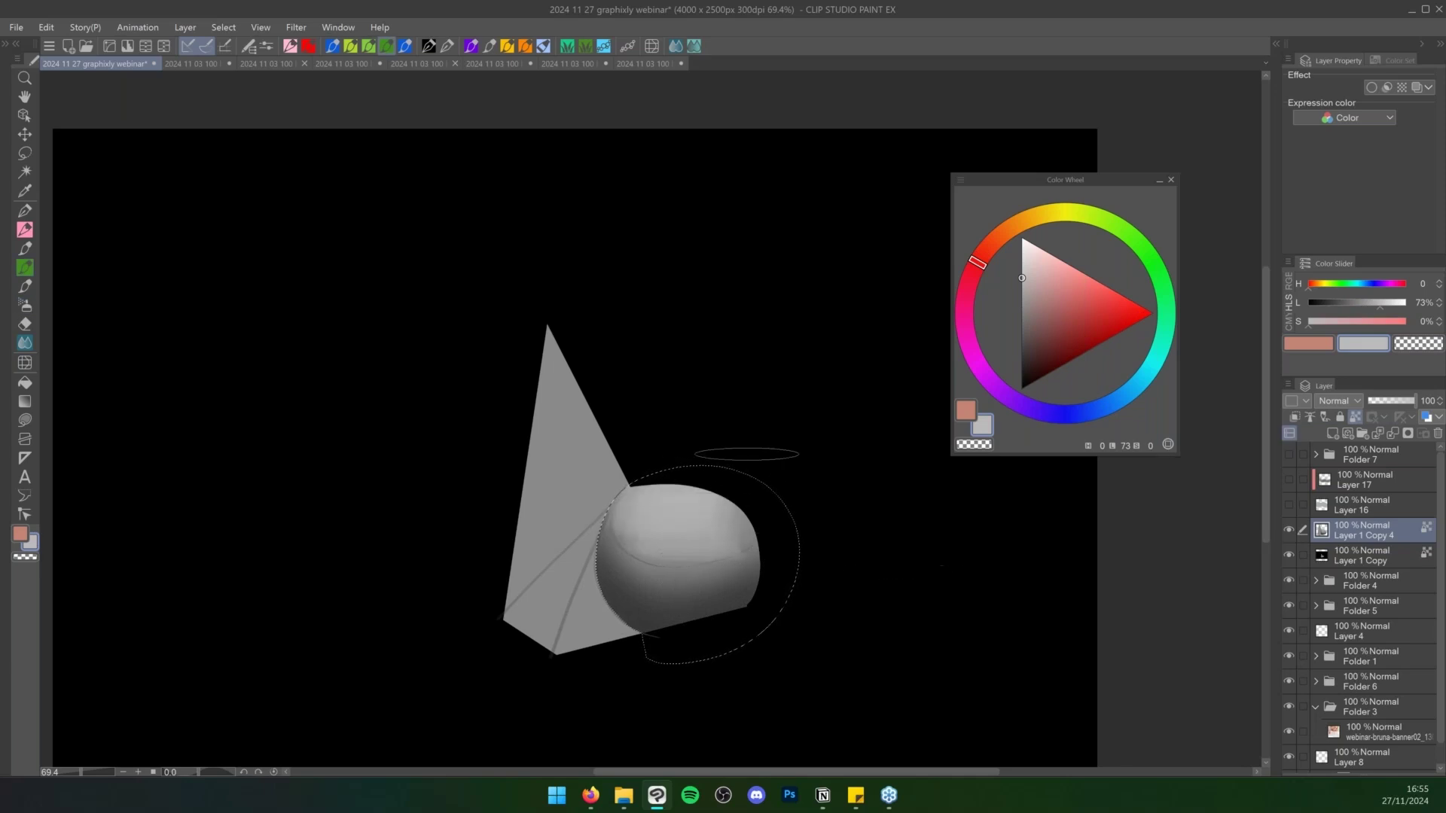
{"action": "key", "text": "ctrl+d"}
Try a light gray stroke on the flat plane beside the rounded form
{"action": "key", "text": "ctrl+space"}
{"action": "left_click_drag", "start_coordinate": [628, 644], "coordinate": [642, 635]}
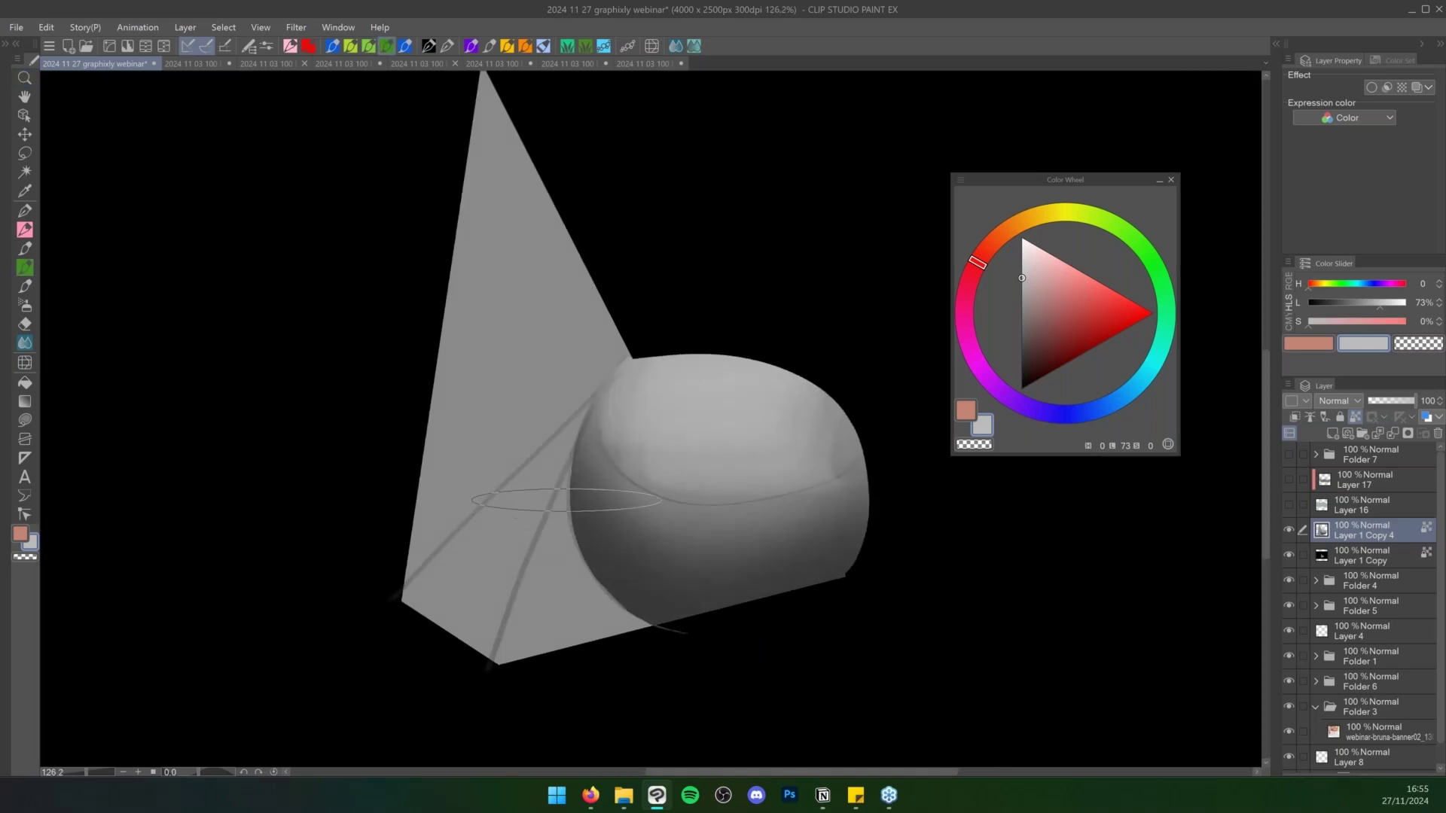
{"action": "left_click_drag", "start_coordinate": [577, 456], "coordinate": [532, 582]}
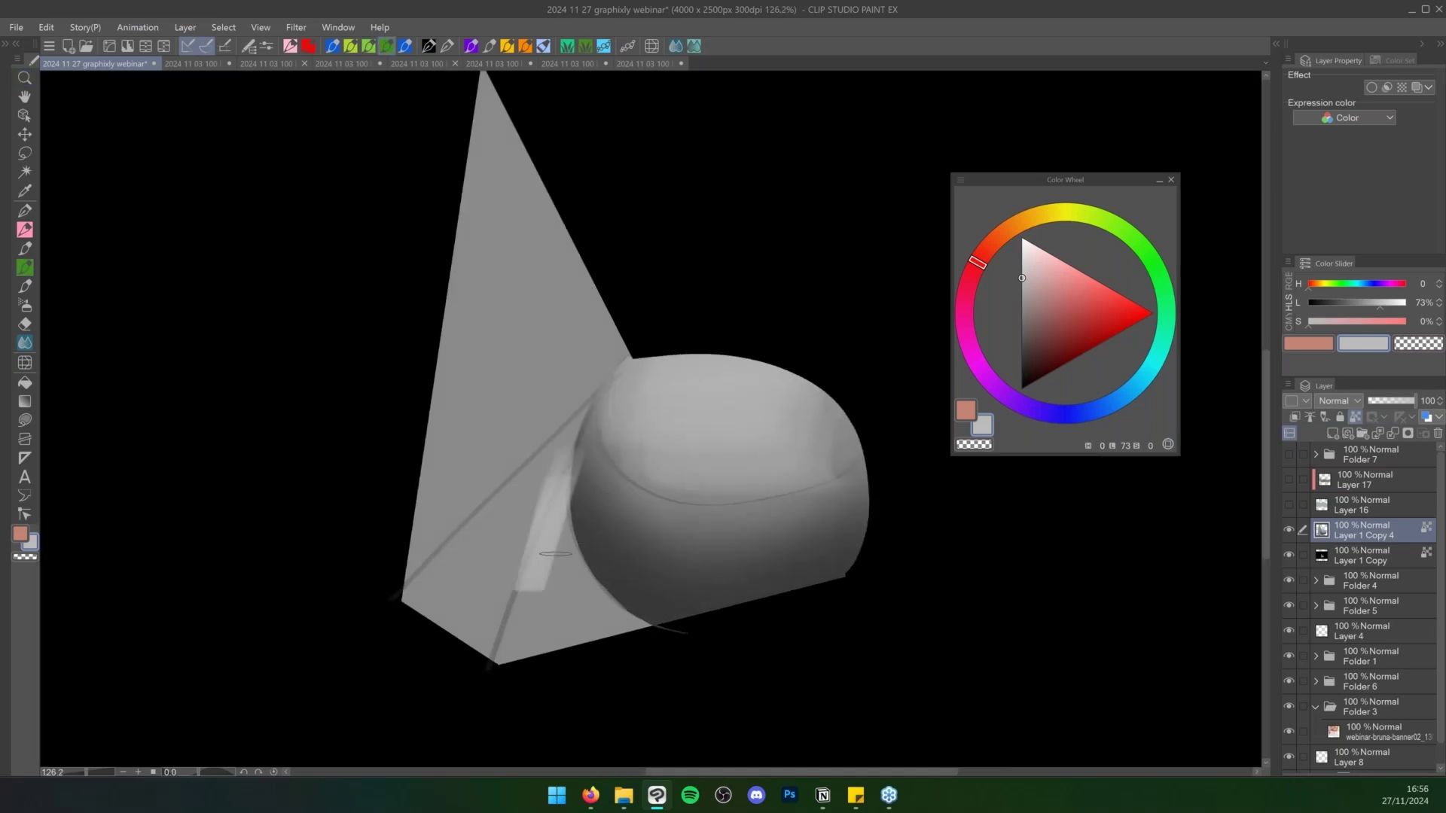
{"action": "key", "text": "ctrl+z"}
{"action": "key", "text": "ctrl+z"}
Paint the flat plane beside the rounded form dark gray, luminosity 25%, down to the shape's bottom edge
{"action": "left_click", "coordinate": [1021, 344]}
{"action": "mouse_move", "coordinate": [565, 481]}
{"action": "left_mouse_down"}
{"action": "mouse_move", "coordinate": [523, 592]}
{"action": "mouse_move", "coordinate": [547, 507]}
{"action": "mouse_move", "coordinate": [523, 664]}
{"action": "mouse_move", "coordinate": [545, 547]}
{"action": "mouse_move", "coordinate": [559, 644]}
{"action": "mouse_move", "coordinate": [580, 603]}
{"action": "mouse_move", "coordinate": [600, 628]}
{"action": "mouse_move", "coordinate": [577, 584]}
{"action": "mouse_move", "coordinate": [652, 632]}
{"action": "left_mouse_up"}
{"action": "mouse_move", "coordinate": [561, 515]}
{"action": "left_mouse_down"}
{"action": "mouse_move", "coordinate": [558, 558]}
{"action": "mouse_move", "coordinate": [602, 595]}
{"action": "left_mouse_up"}
{"action": "left_click", "coordinate": [1024, 350]}
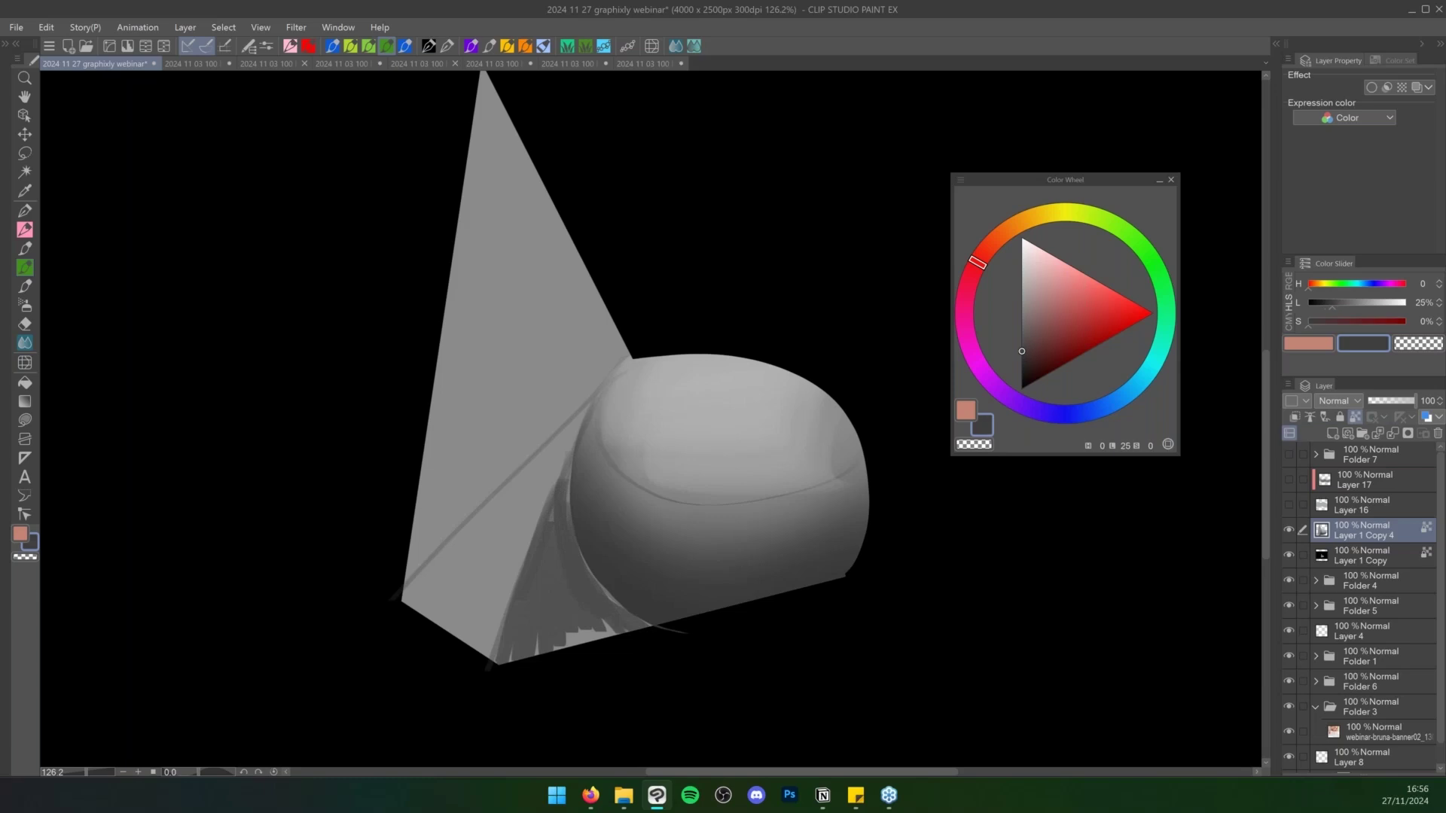
{"action": "mouse_move", "coordinate": [557, 520]}
{"action": "left_mouse_down"}
{"action": "mouse_move", "coordinate": [520, 670]}
{"action": "mouse_move", "coordinate": [545, 668]}
{"action": "mouse_move", "coordinate": [561, 569]}
{"action": "mouse_move", "coordinate": [588, 616]}
{"action": "mouse_move", "coordinate": [591, 604]}
{"action": "mouse_move", "coordinate": [658, 635]}
{"action": "mouse_move", "coordinate": [604, 608]}
{"action": "left_mouse_up"}
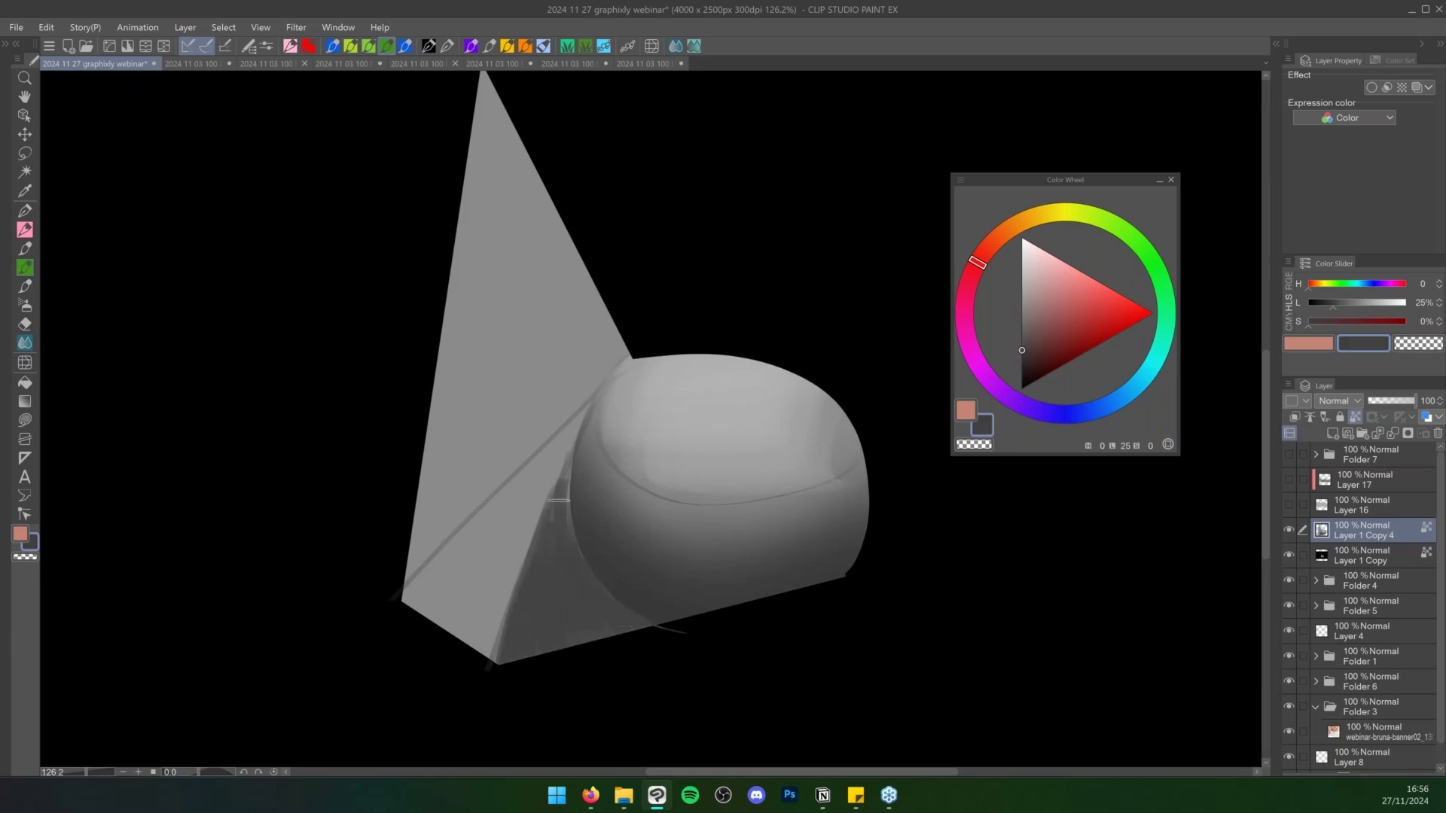
Fill the remaining gap in the dark flat plane beside the rounded form and pick a darker gray, luminosity 20%
{"action": "left_click_drag", "start_coordinate": [552, 515], "coordinate": [564, 477]}
{"action": "left_click_drag", "start_coordinate": [570, 538], "coordinate": [565, 477]}
{"action": "left_click", "coordinate": [1022, 358]}
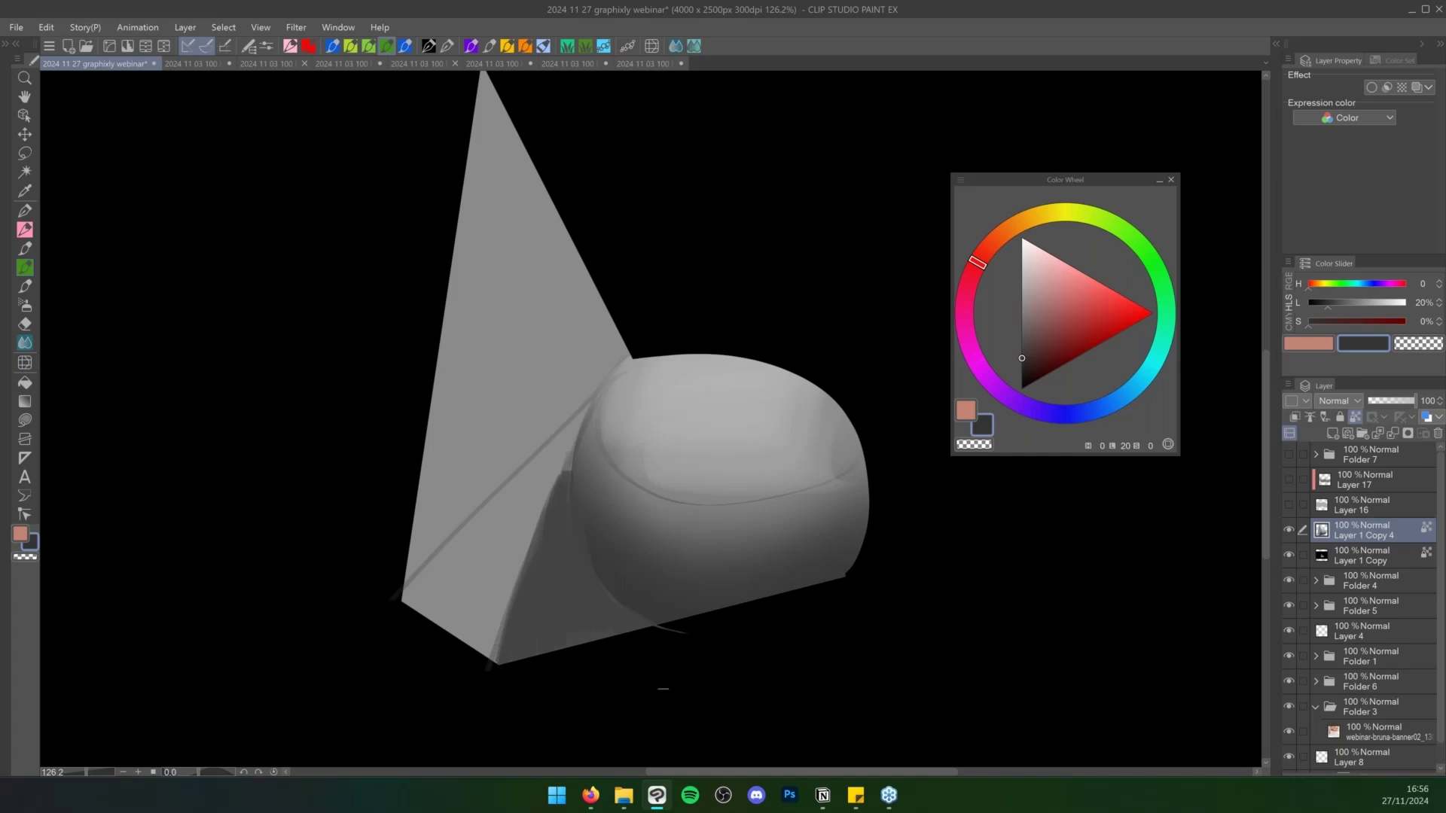
Delete the gray practice shapes together with their two layers
{"action": "key", "text": "ctrl+t"}
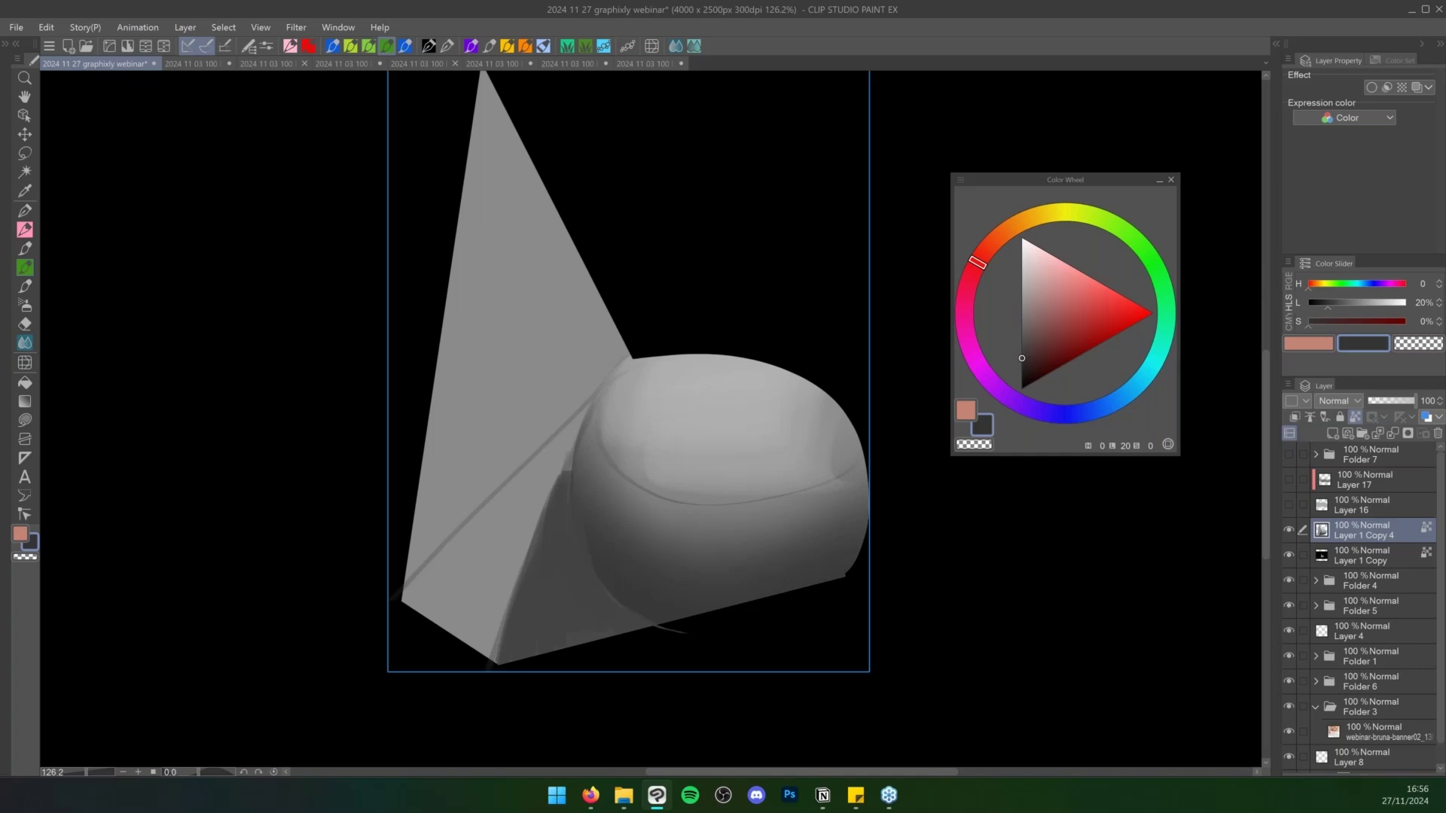
{"action": "key", "text": "ctrl+e"}
{"action": "key", "text": "Delete"}
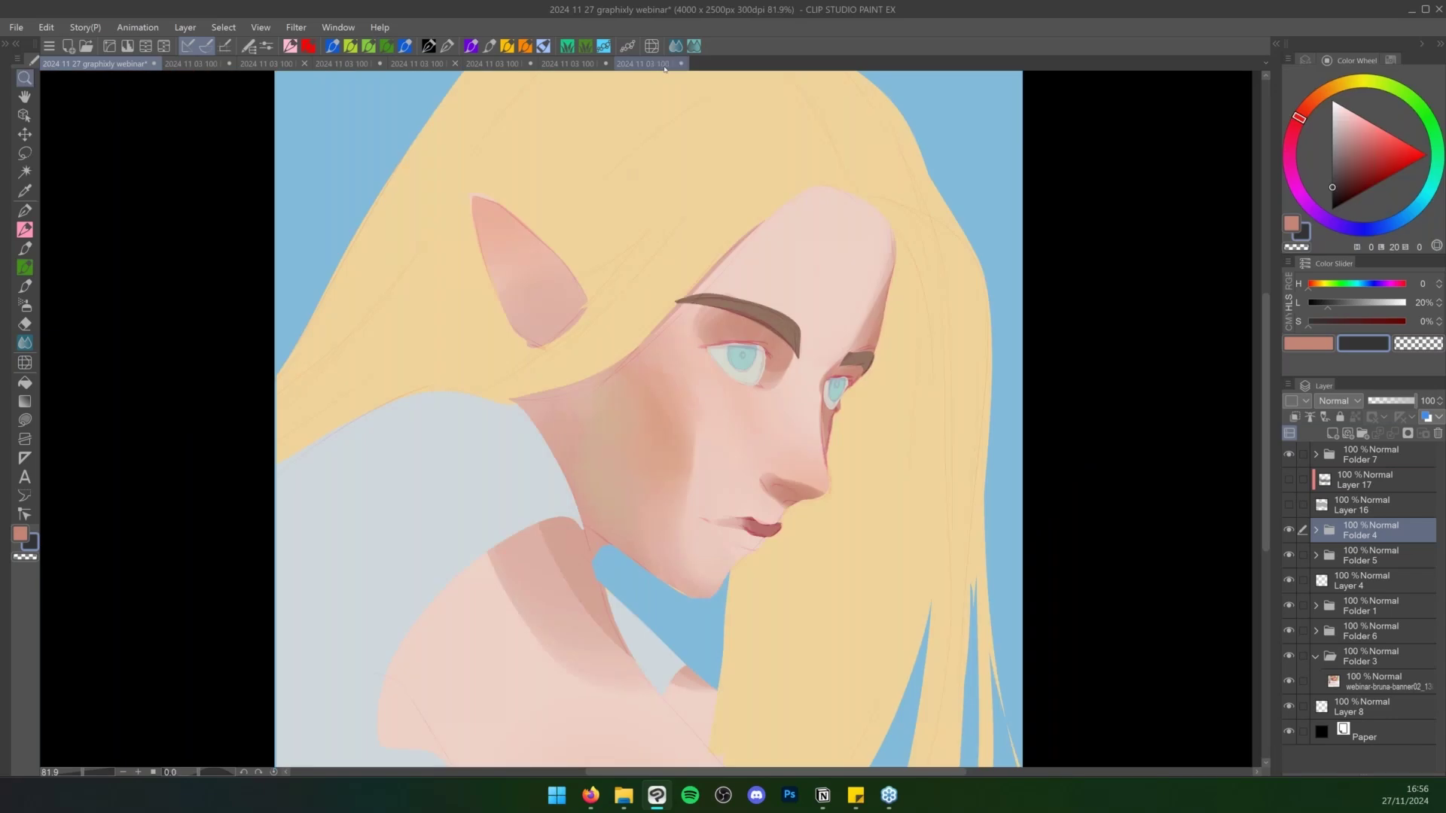
Switch to the final elf portrait document and examine the soft and hard shadow edges on the face up close
{"action": "left_click", "coordinate": [665, 65]}
{"action": "scroll", "coordinate": [557, 388], "scroll_direction": "up", "scroll_amount": 1}
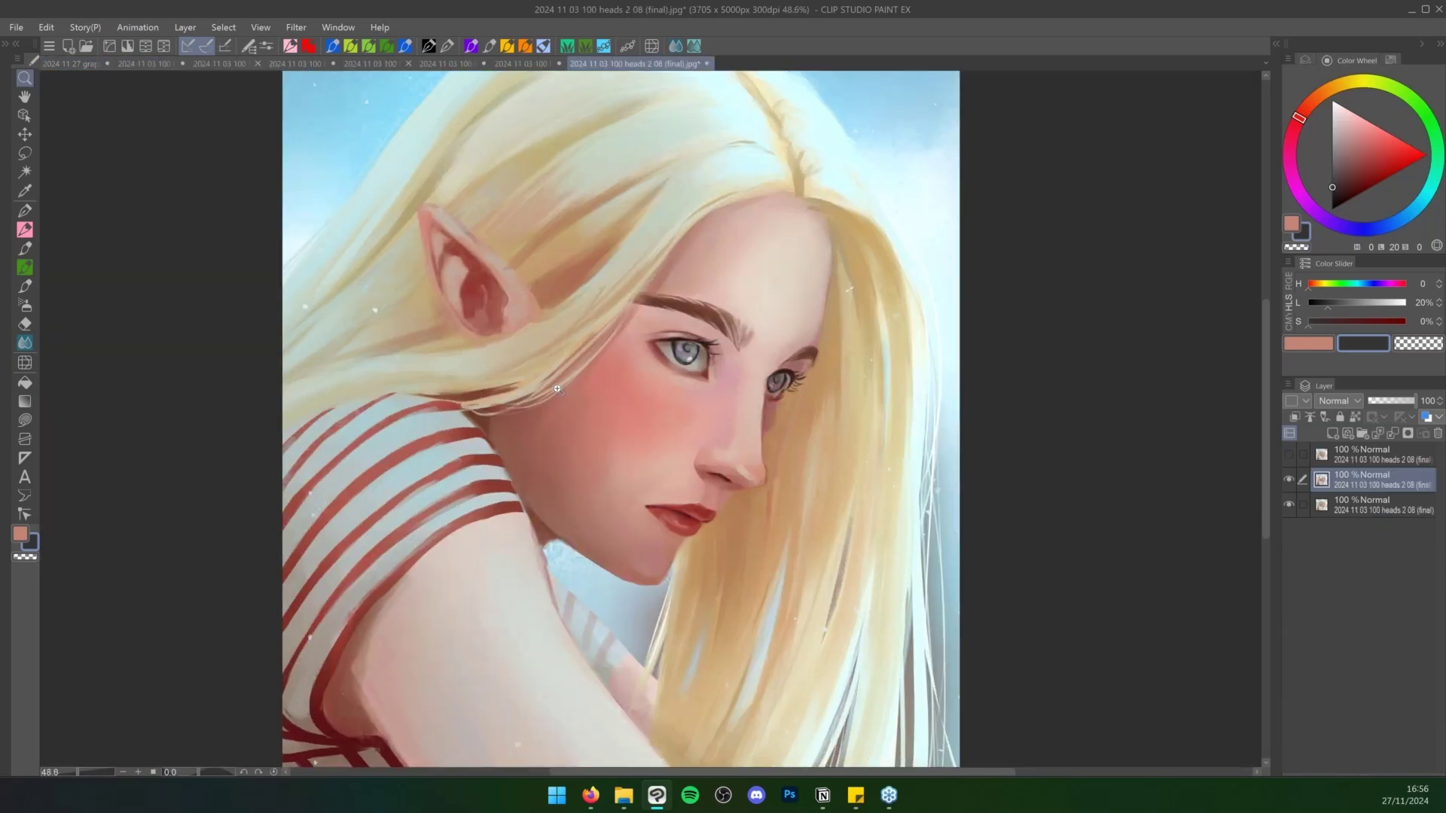
{"action": "scroll", "coordinate": [557, 388], "scroll_direction": "up", "scroll_amount": 1}
{"action": "scroll", "coordinate": [563, 389], "scroll_direction": "up", "scroll_amount": 1}
{"action": "key", "text": "space"}
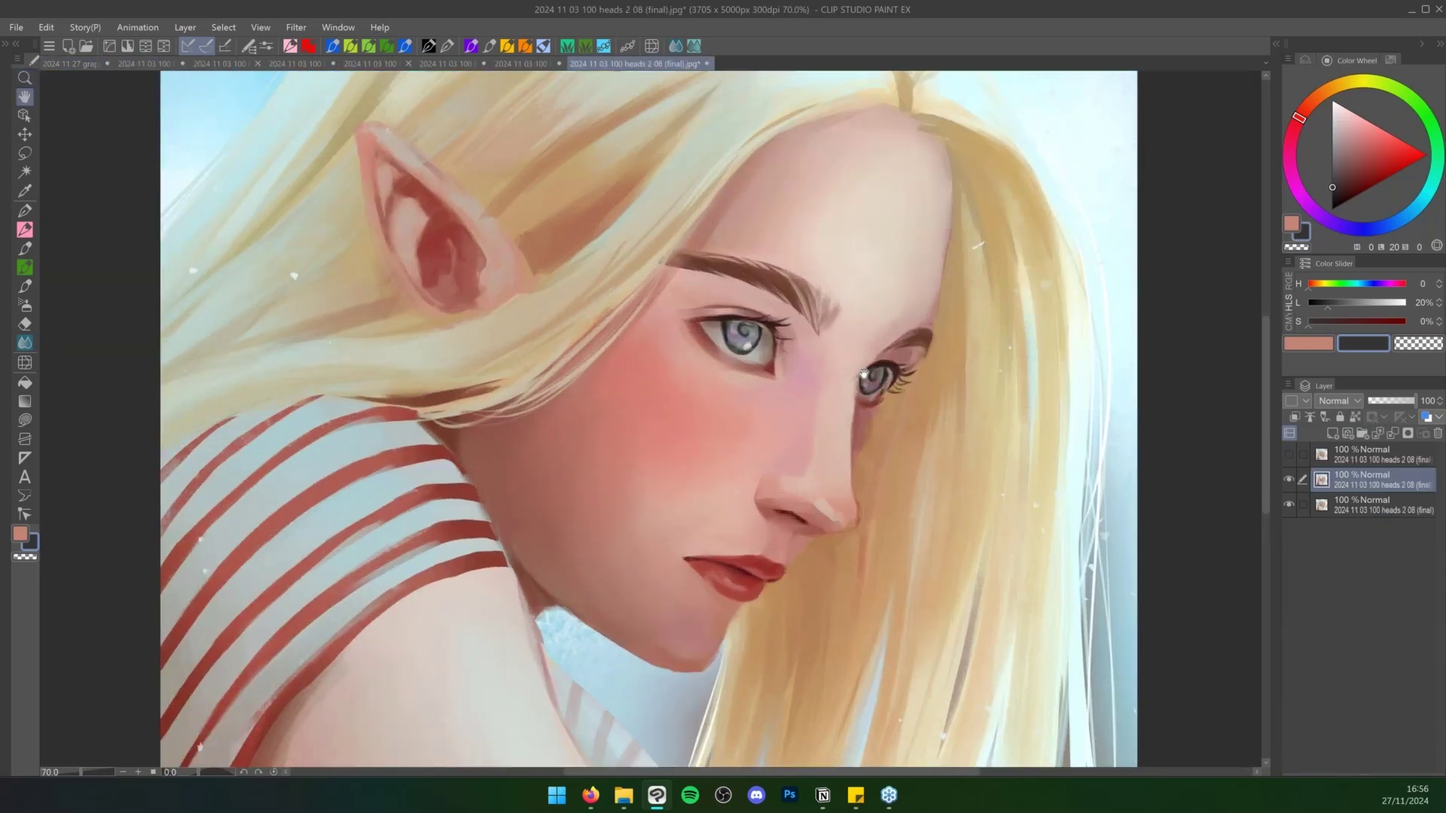
{"action": "left_click_drag", "start_coordinate": [863, 374], "coordinate": [831, 397]}
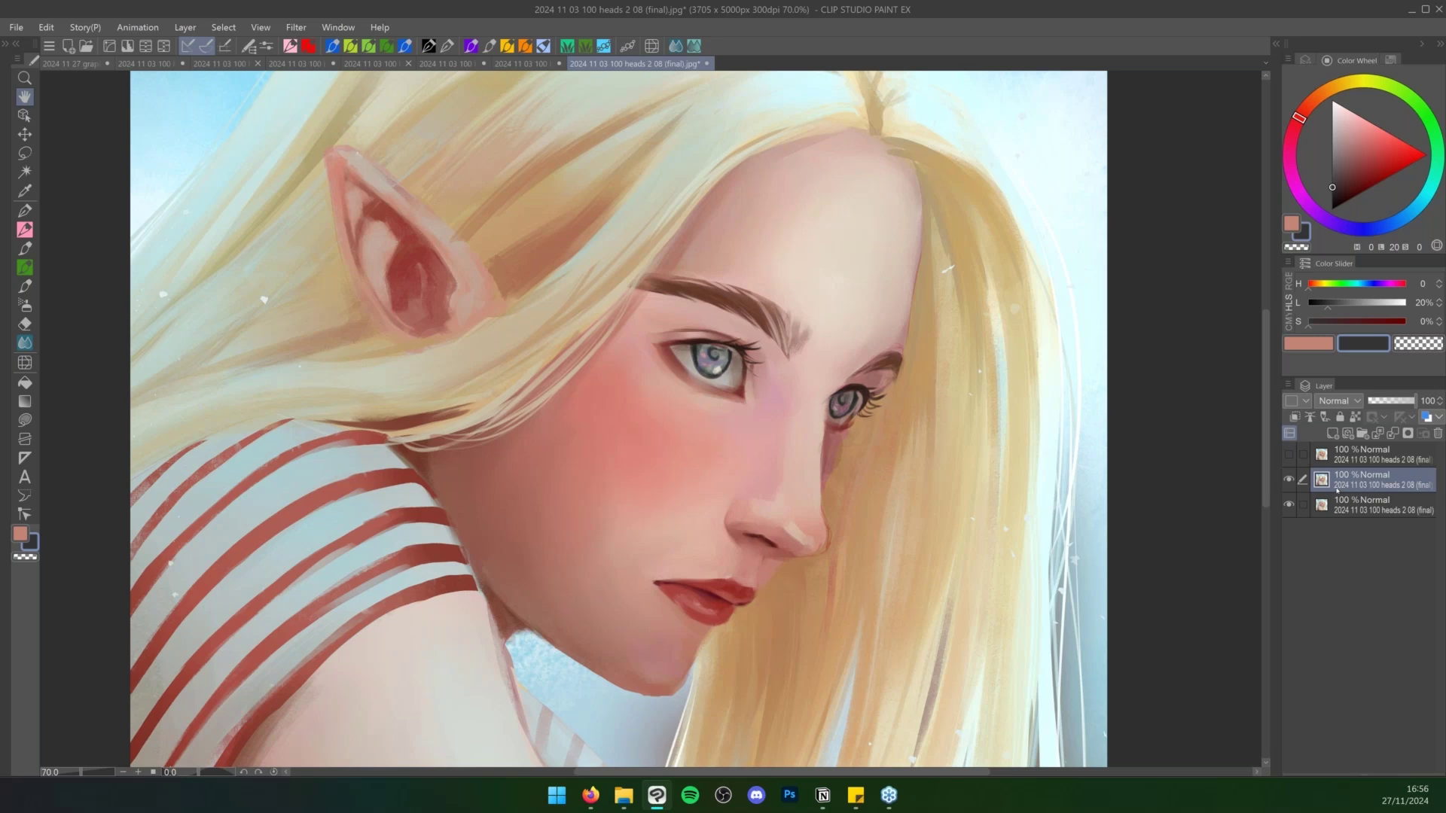
{"action": "key", "text": "ctrl+space"}
{"action": "mouse_move", "coordinate": [841, 496]}
{"action": "left_mouse_down"}
{"action": "mouse_move", "coordinate": [732, 497]}
{"action": "mouse_move", "coordinate": [746, 497]}
{"action": "left_mouse_up"}
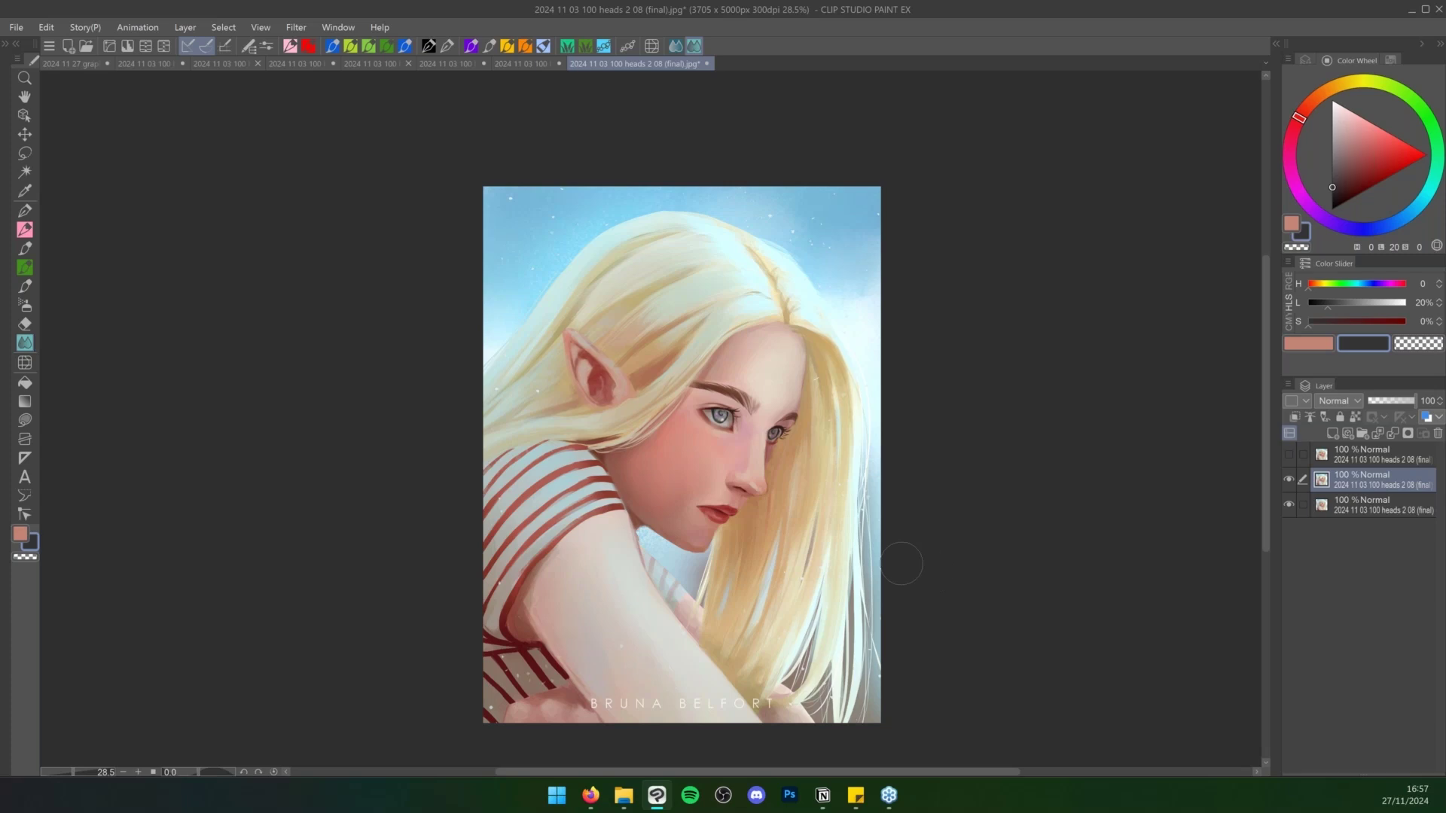
Mark the cheek, the near eye and the curve between them with dark strokes, and undo the marks
{"action": "key", "text": "ctrl+z"}
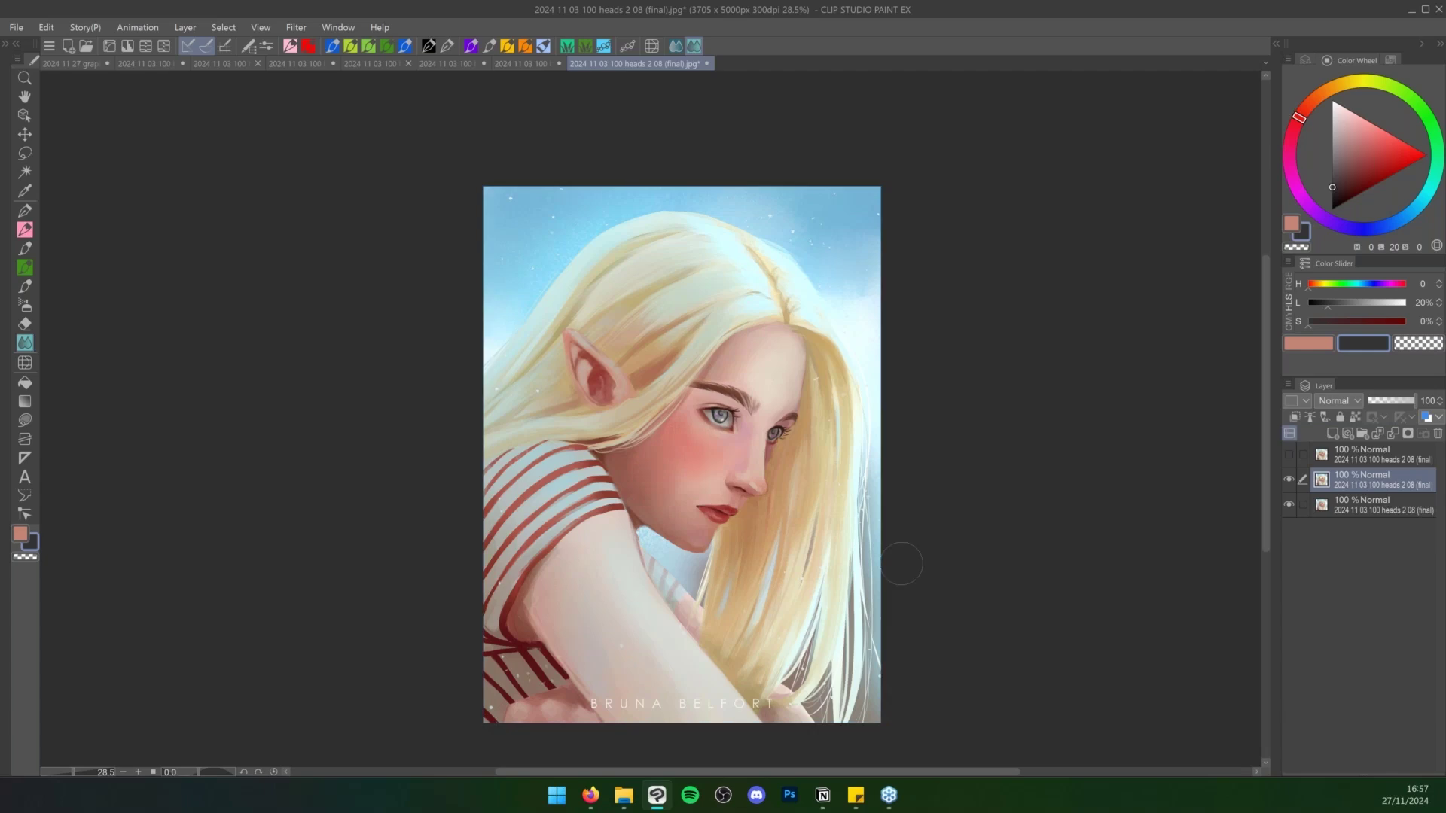
{"action": "key", "text": "ctrl+space"}
{"action": "left_click_drag", "start_coordinate": [687, 467], "coordinate": [709, 457]}
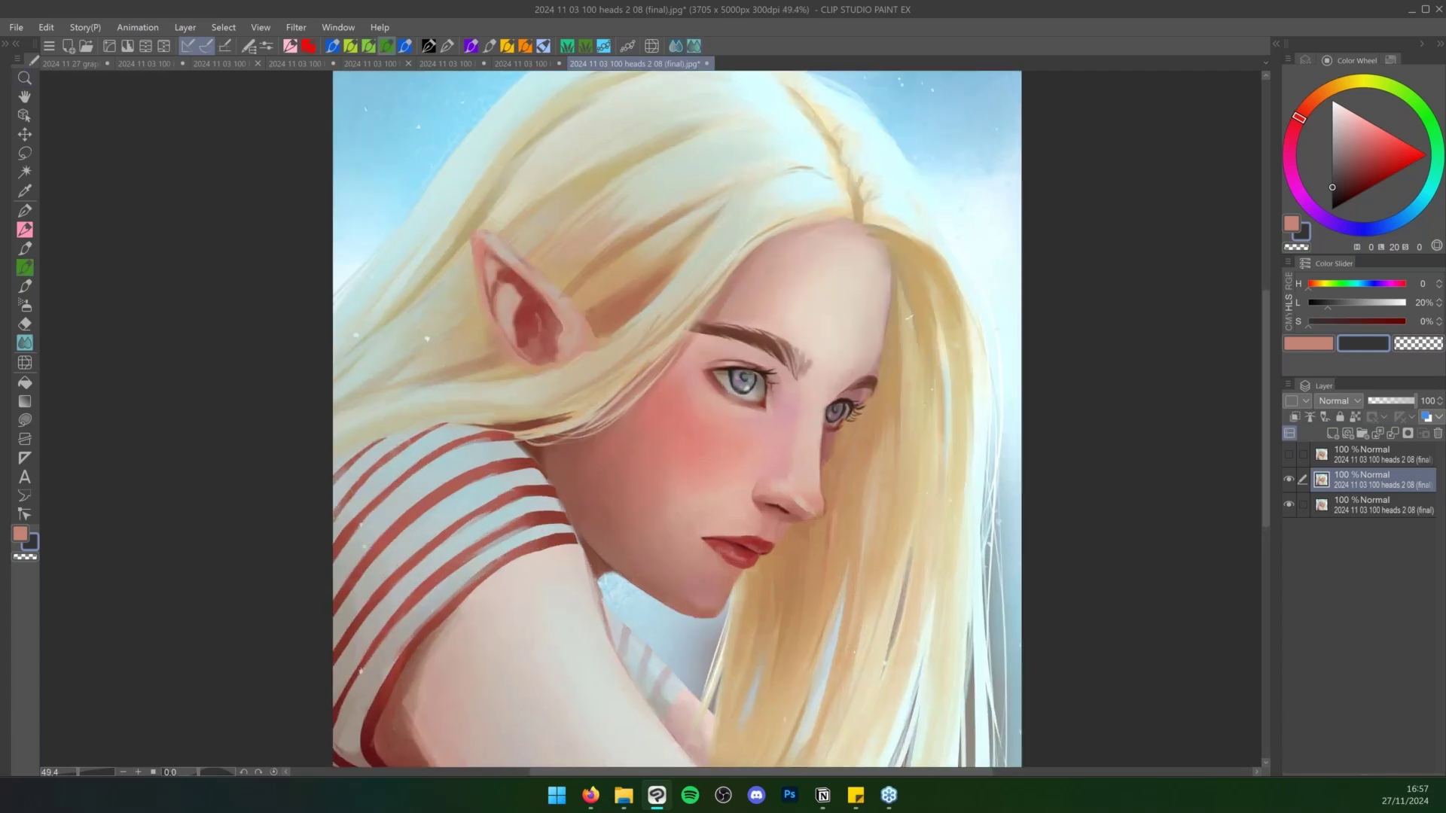
{"action": "left_click_drag", "start_coordinate": [618, 461], "coordinate": [624, 474]}
{"action": "left_click_drag", "start_coordinate": [763, 373], "coordinate": [755, 397]}
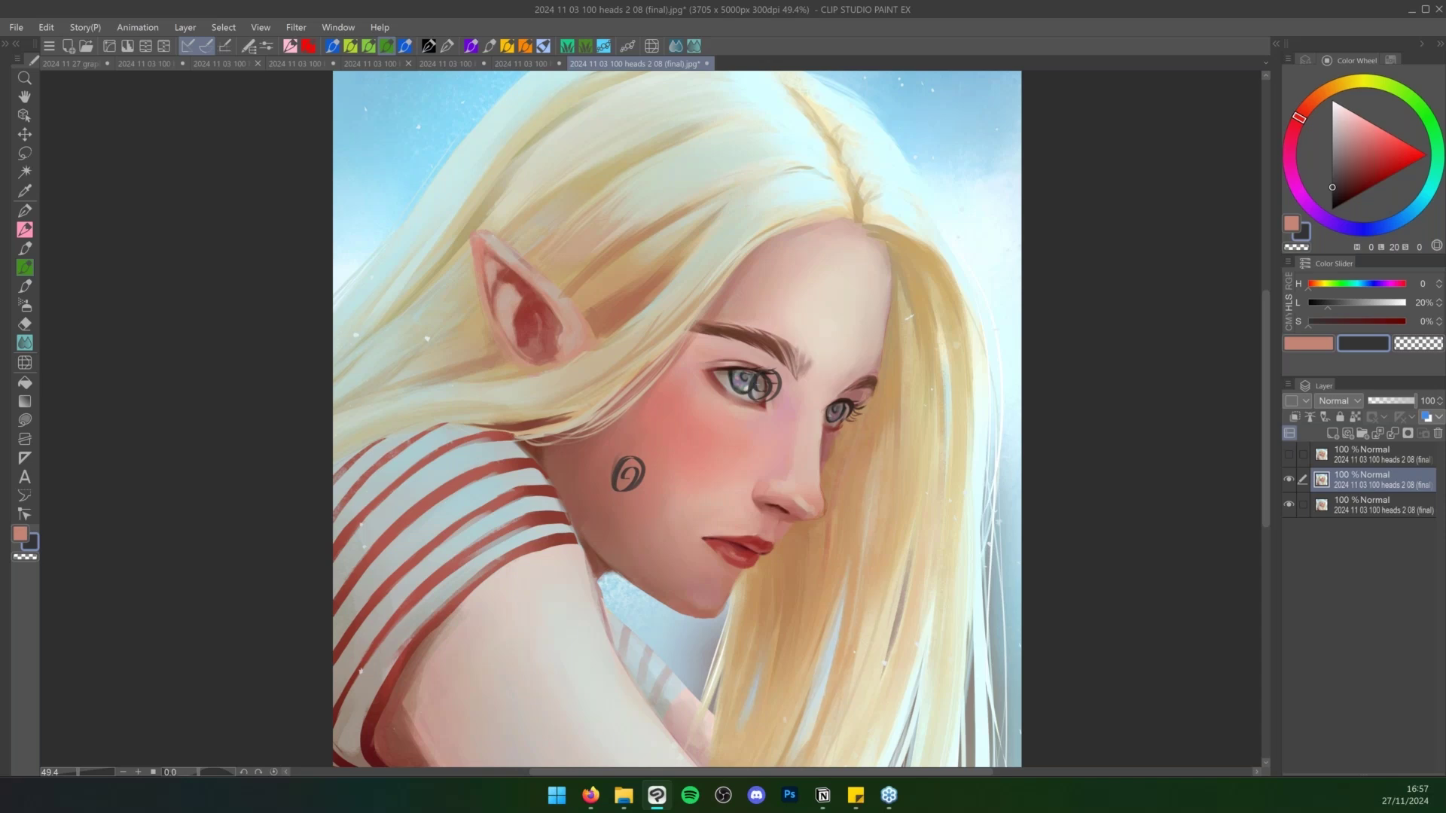
{"action": "key", "text": "ctrl+z"}
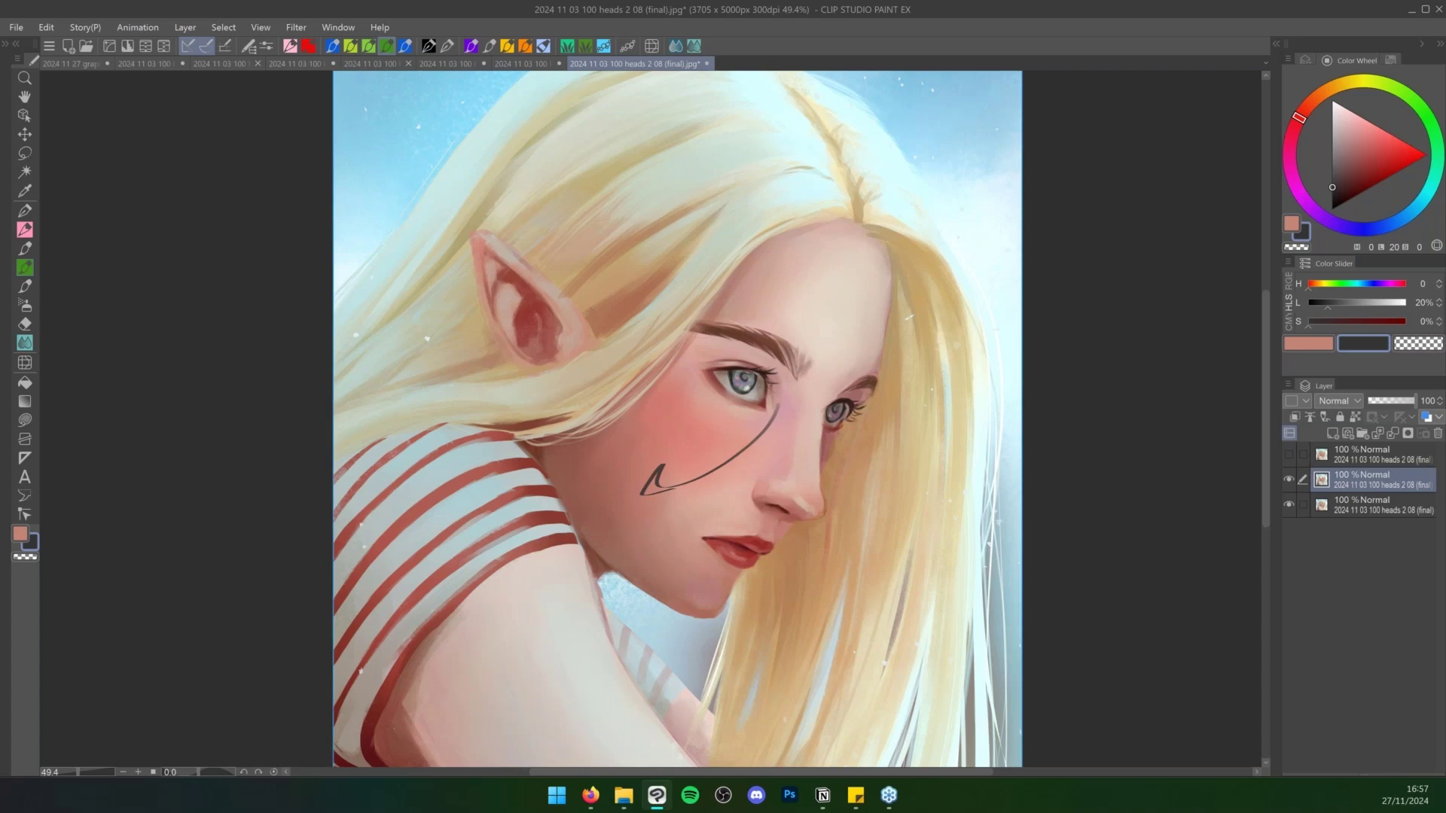
{"action": "key", "text": "ctrl+z"}
{"action": "left_click", "coordinate": [683, 484]}
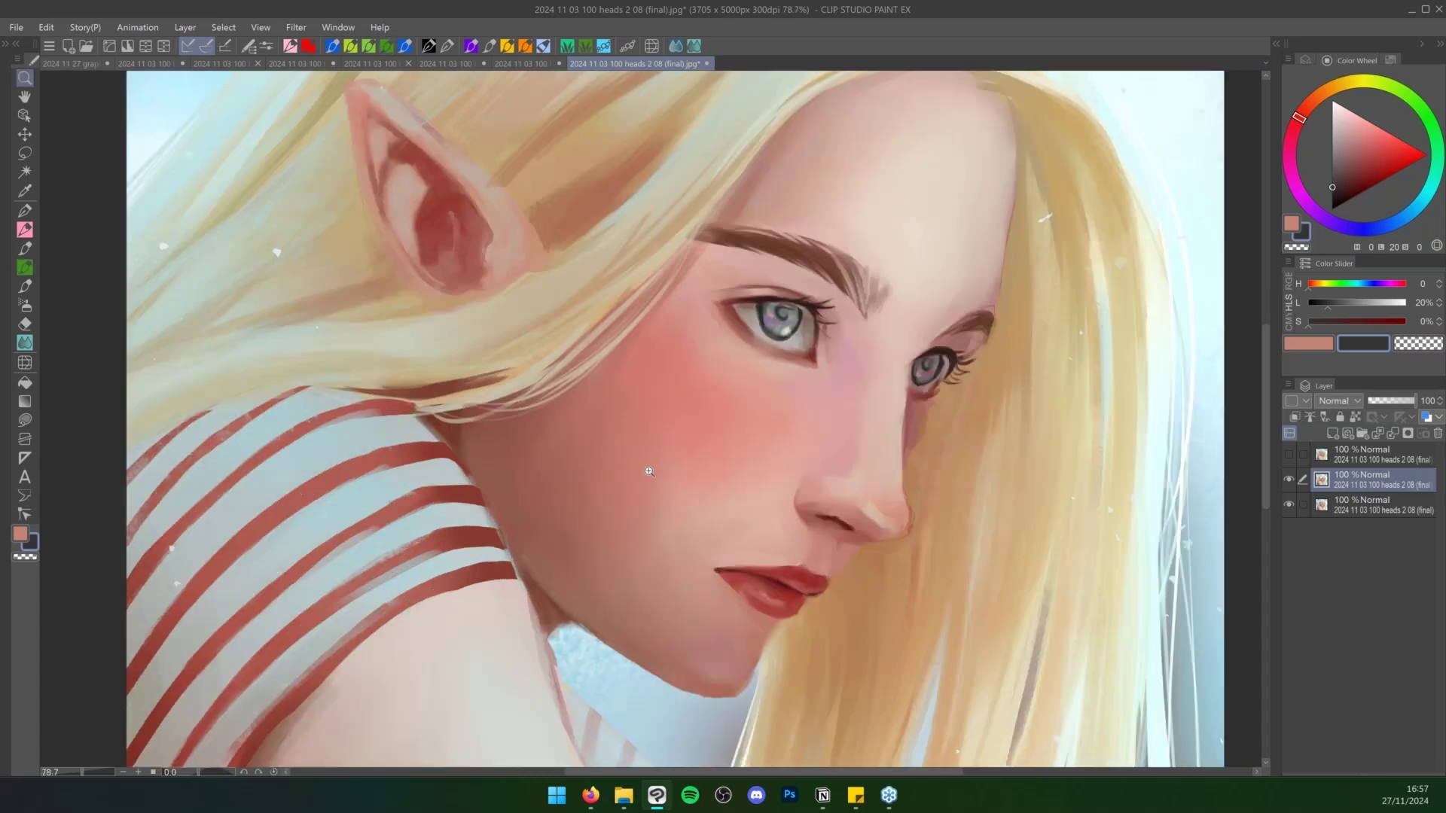
Scribble over the cheek shadow, circle the near eye and stroke below it, undoing each mark
{"action": "mouse_move", "coordinate": [641, 387]}
{"action": "left_mouse_down"}
{"action": "mouse_move", "coordinate": [599, 529]}
{"action": "mouse_move", "coordinate": [607, 568]}
{"action": "left_mouse_up"}
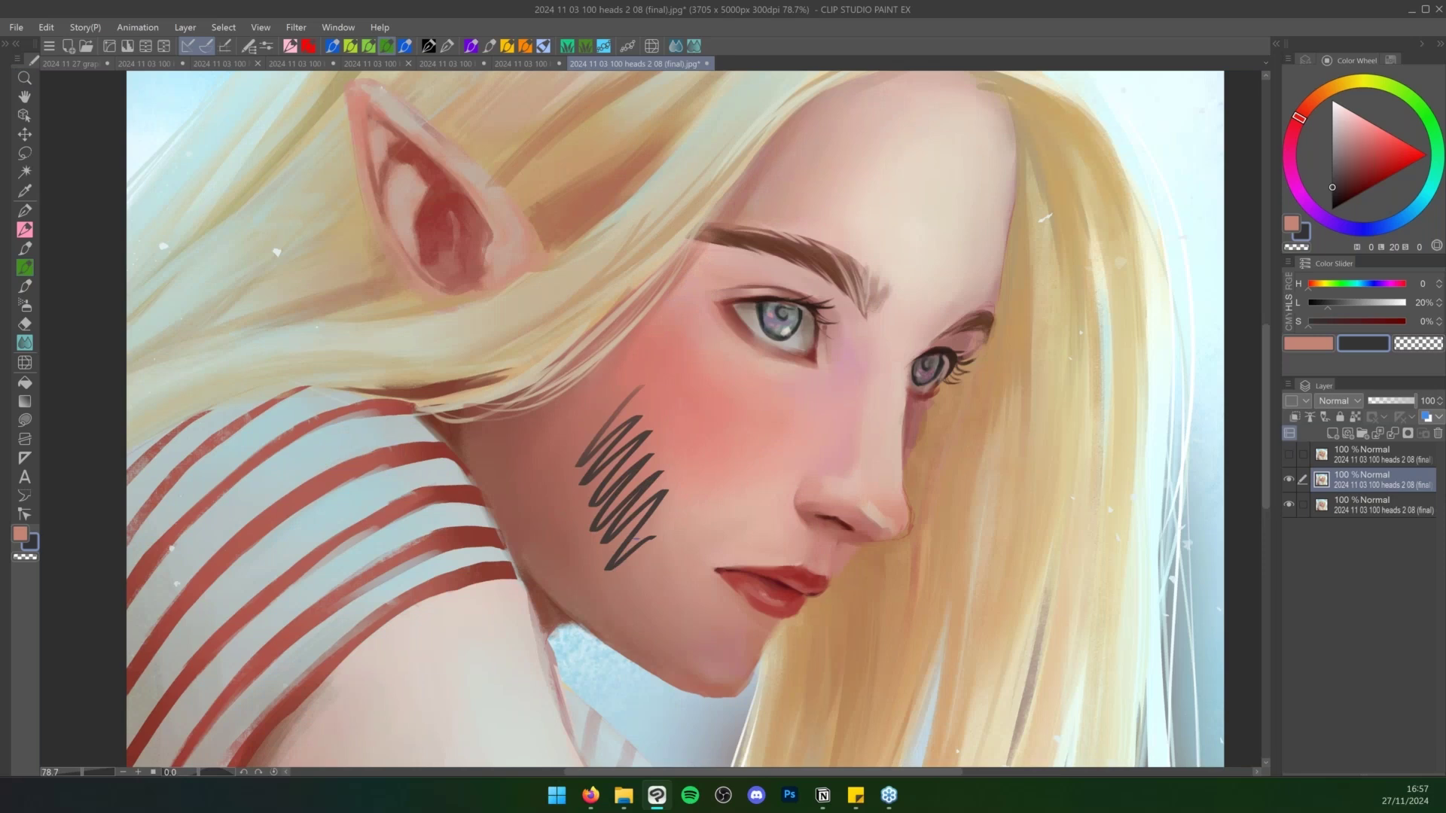
{"action": "key", "text": "ctrl+z"}
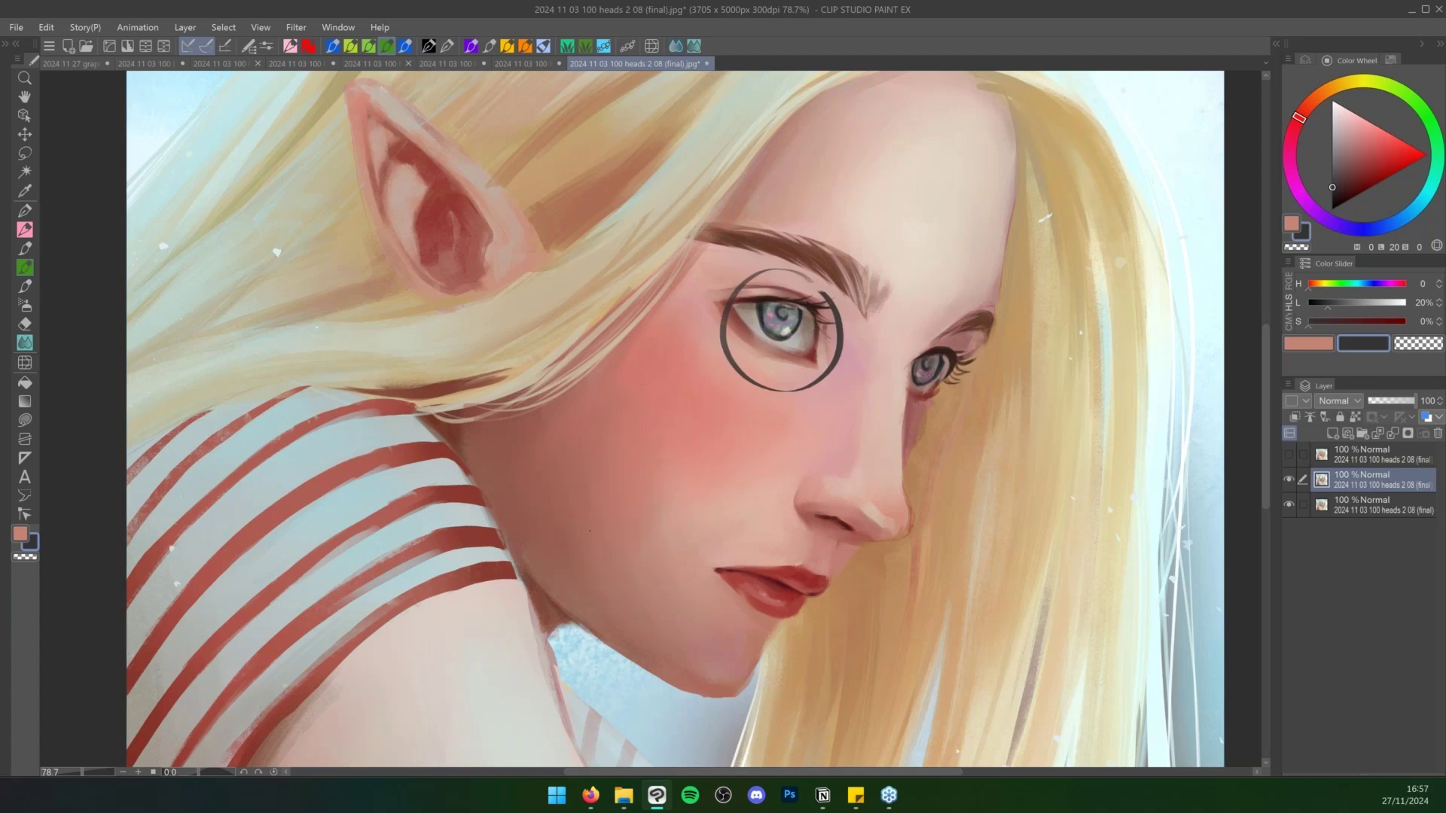
{"action": "key", "text": "ctrl+z"}
{"action": "left_click_drag", "start_coordinate": [746, 388], "coordinate": [660, 475]}
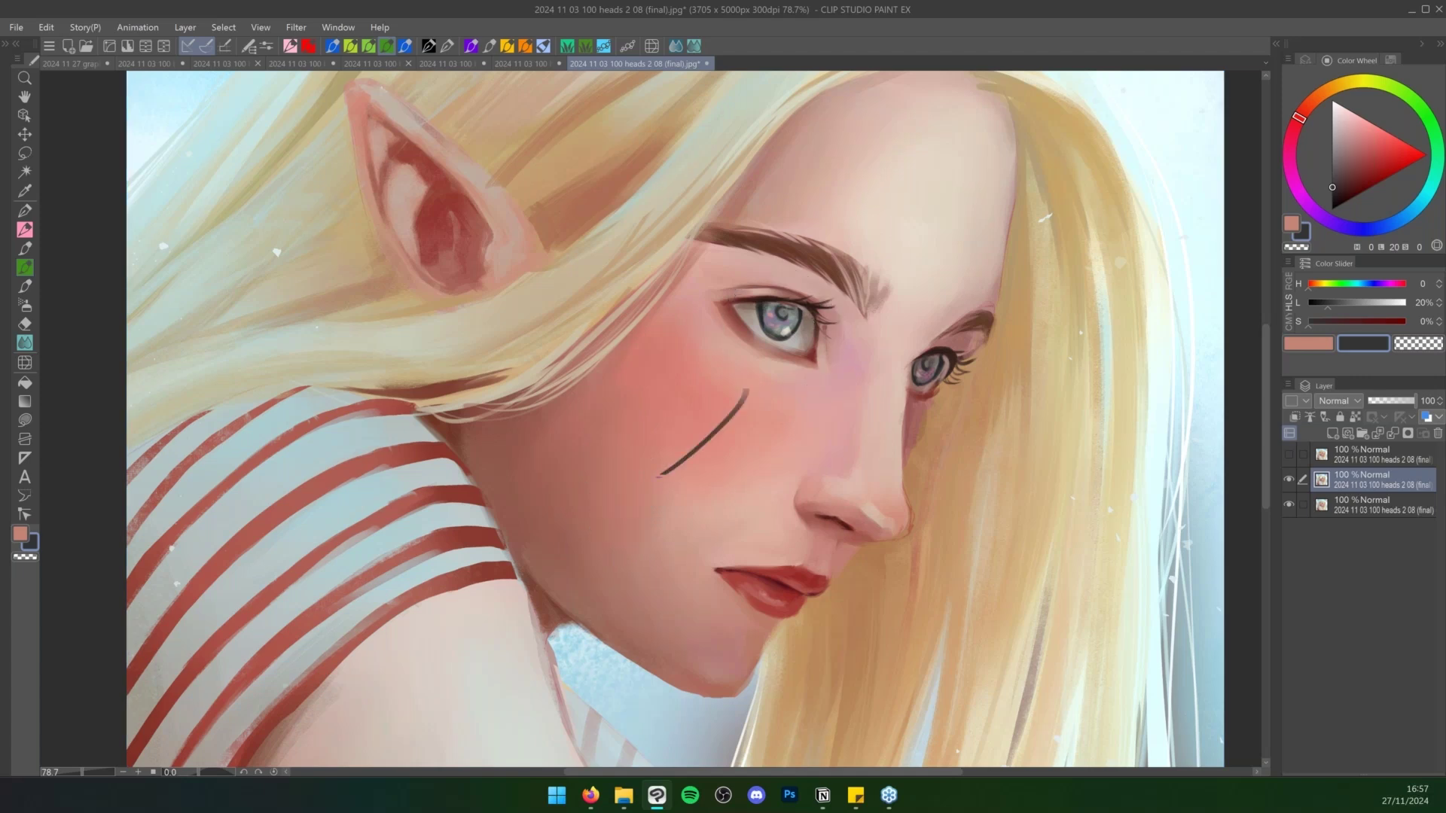
{"action": "key", "text": "ctrl+z"}
Circle the lips and nose, draw a dark line toward the cheek, and remove these marks
{"action": "left_click_drag", "start_coordinate": [792, 535], "coordinate": [804, 539]}
{"action": "left_click_drag", "start_coordinate": [880, 451], "coordinate": [901, 490]}
{"action": "mouse_move", "coordinate": [686, 459]}
{"action": "left_mouse_down"}
{"action": "mouse_move", "coordinate": [800, 496]}
{"action": "mouse_move", "coordinate": [620, 475]}
{"action": "left_mouse_up"}
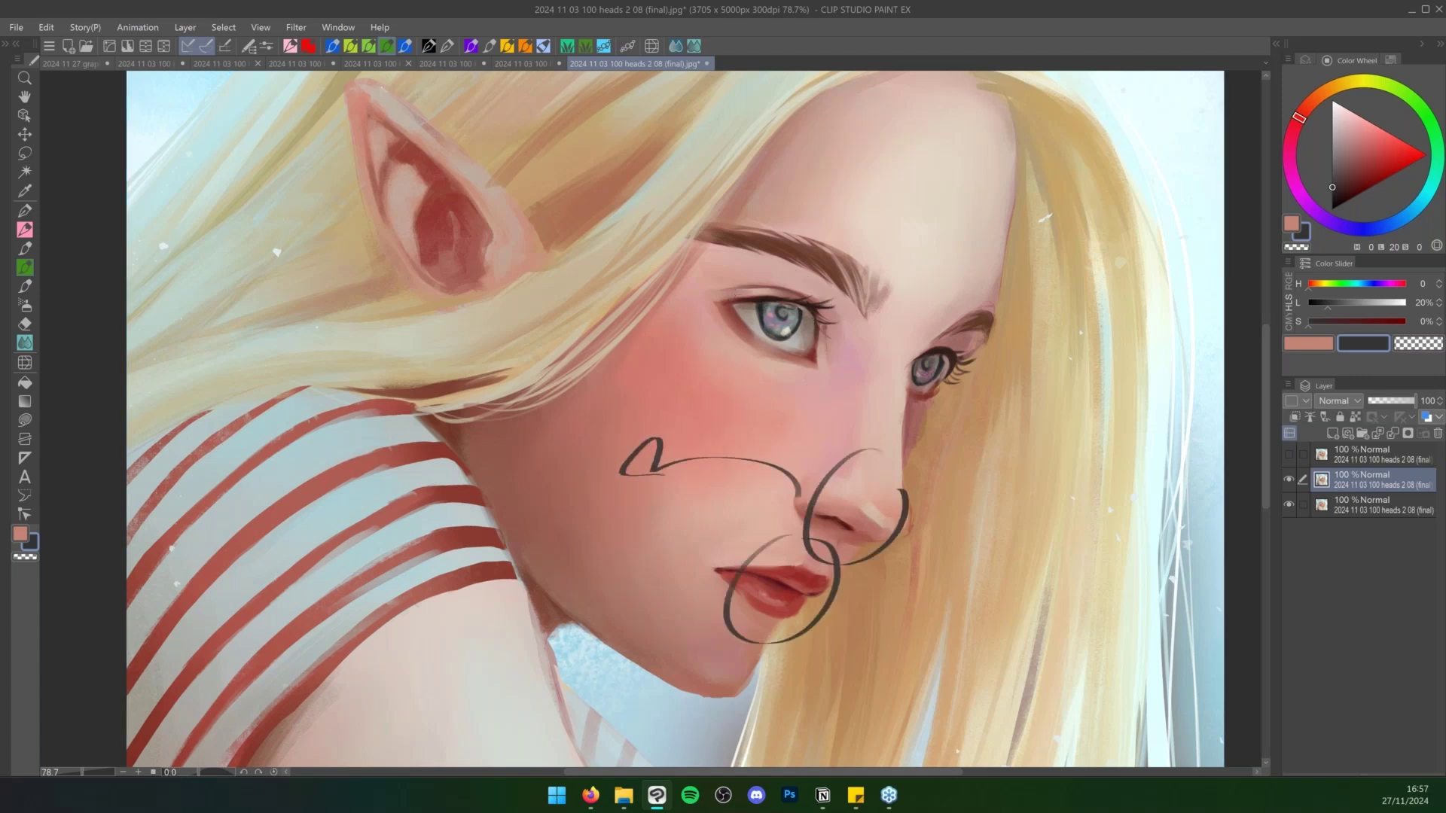
{"action": "key", "text": "Delete"}
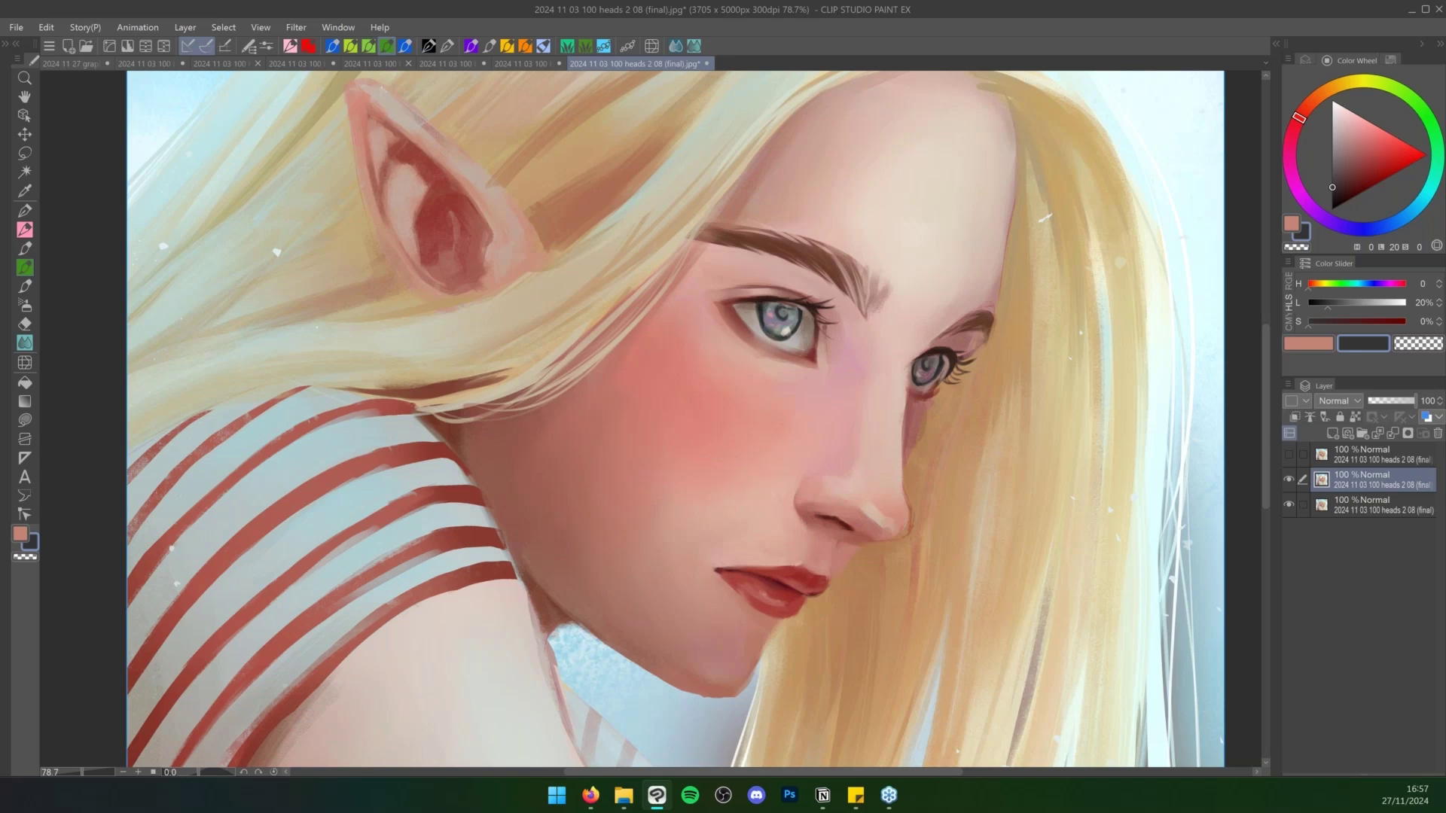
{"action": "key", "text": "ctrl+space"}
{"action": "left_click_drag", "start_coordinate": [748, 540], "coordinate": [696, 512]}
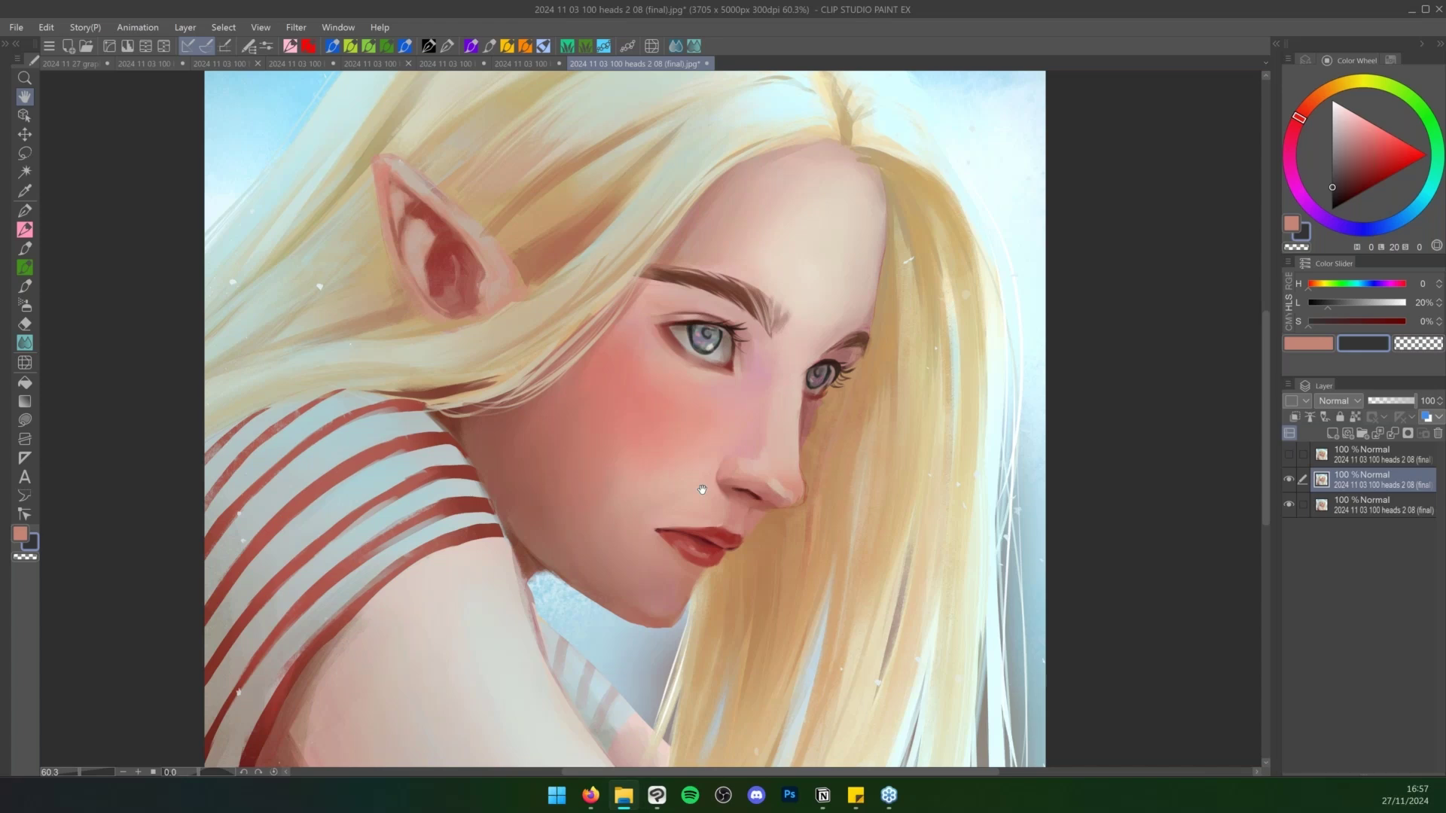
{"action": "left_click", "coordinate": [702, 490]}
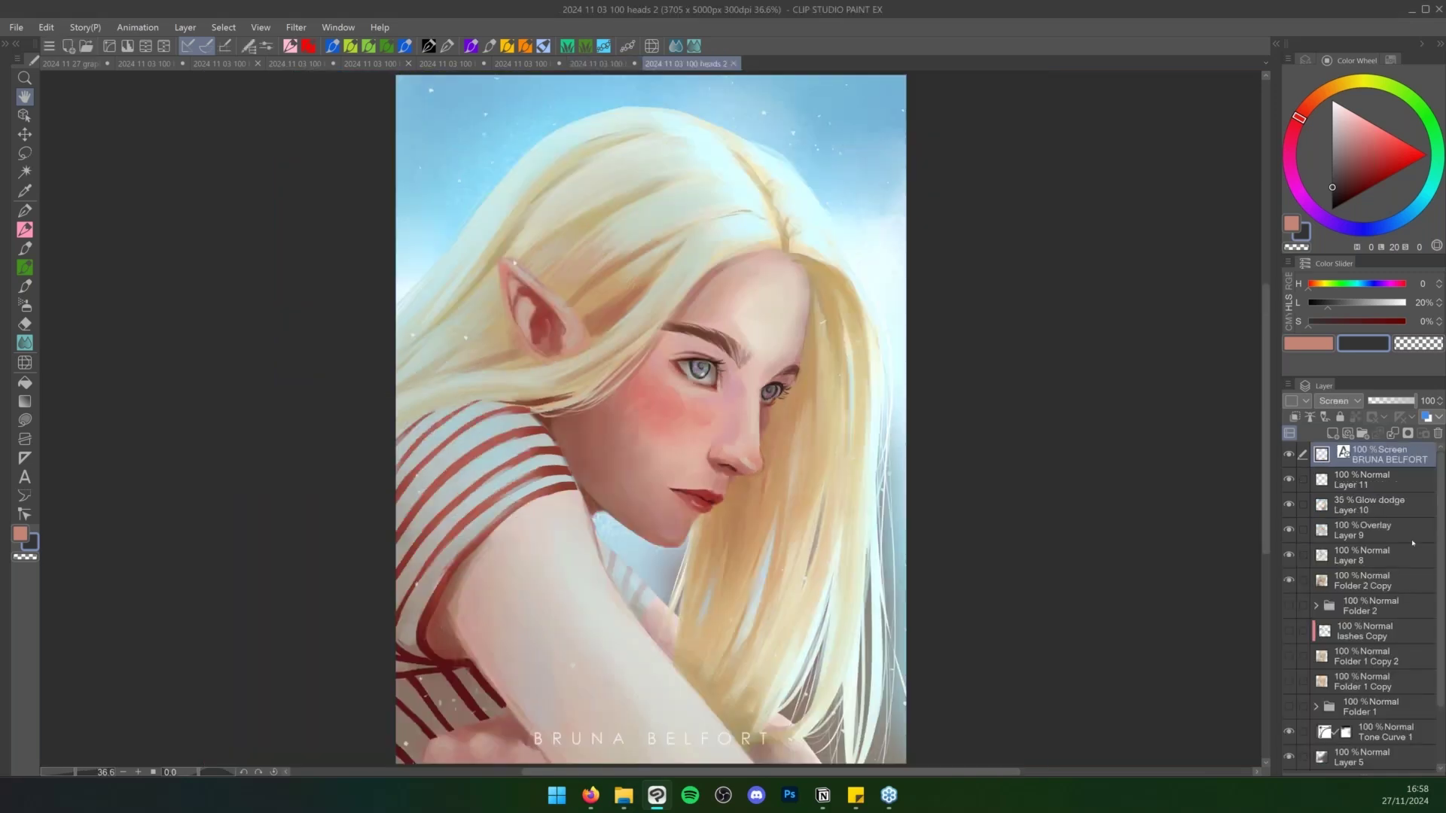
{"action": "scroll", "coordinate": [1363, 602], "scroll_direction": "down", "scroll_amount": 2}
{"action": "scroll", "coordinate": [1363, 603], "scroll_direction": "up", "scroll_amount": 2}
Hide the layers above Folder 1, show Folder 1 with its flat color stage, and inspect its contents before collapsing it
{"action": "left_click_drag", "start_coordinate": [1288, 454], "coordinate": [1295, 575]}
{"action": "scroll", "coordinate": [1437, 646], "scroll_direction": "down", "scroll_amount": 2}
{"action": "left_click", "coordinate": [1290, 634]}
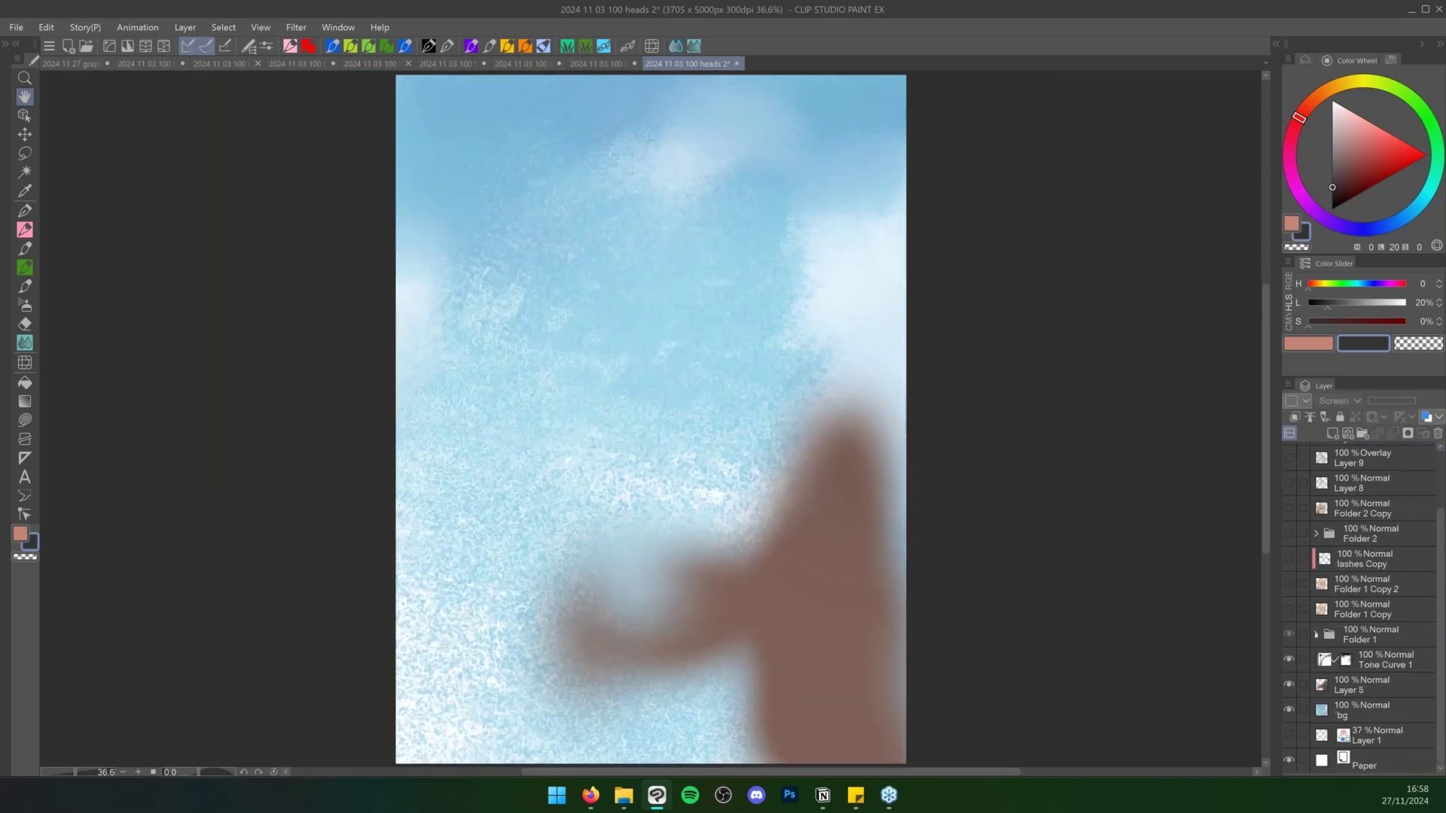
{"action": "left_click", "coordinate": [1316, 635]}
{"action": "left_click_drag", "start_coordinate": [1441, 575], "coordinate": [1444, 597]}
{"action": "scroll", "coordinate": [1293, 608], "scroll_direction": "up", "scroll_amount": 1}
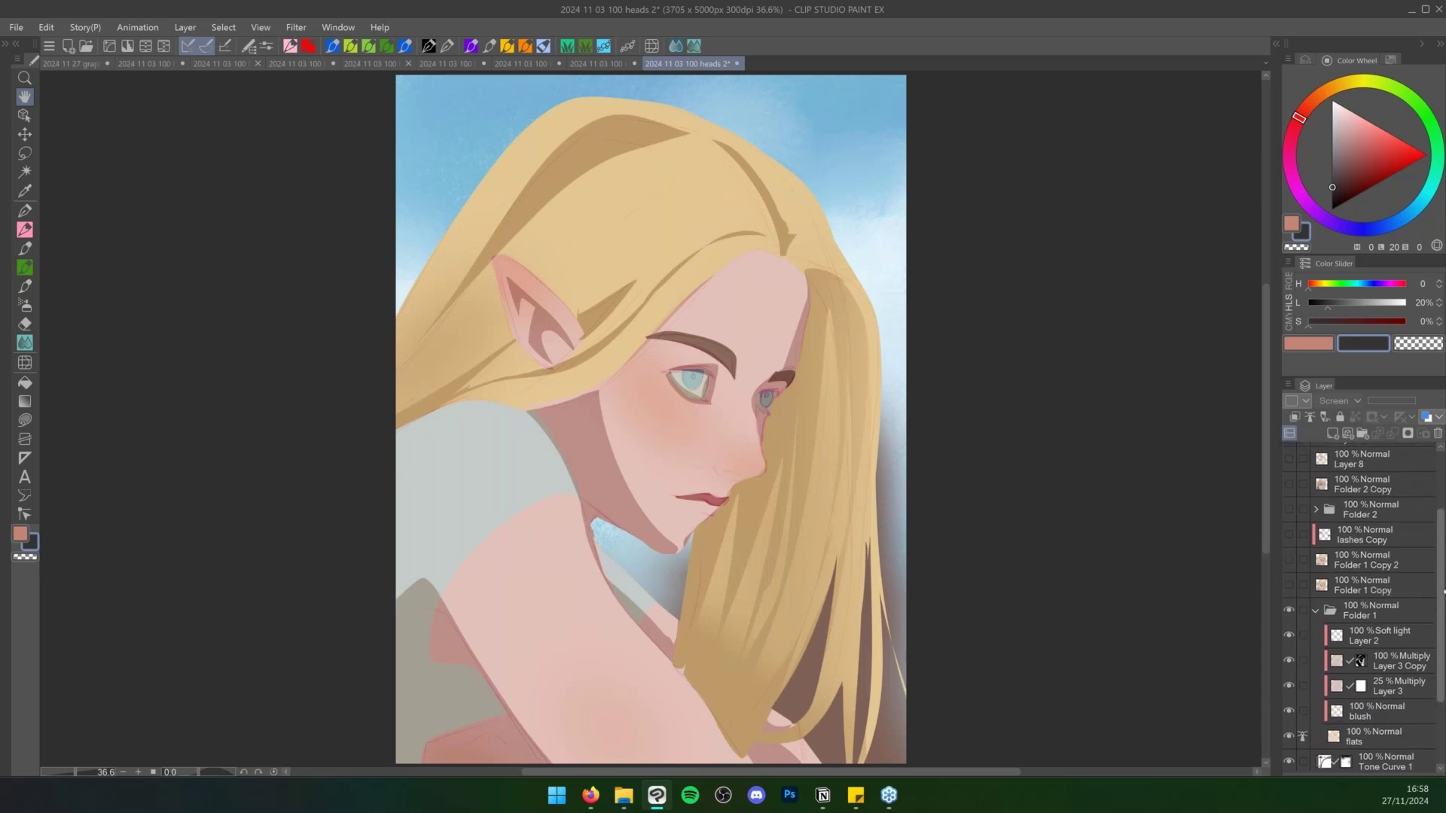
{"action": "left_click", "coordinate": [1316, 632]}
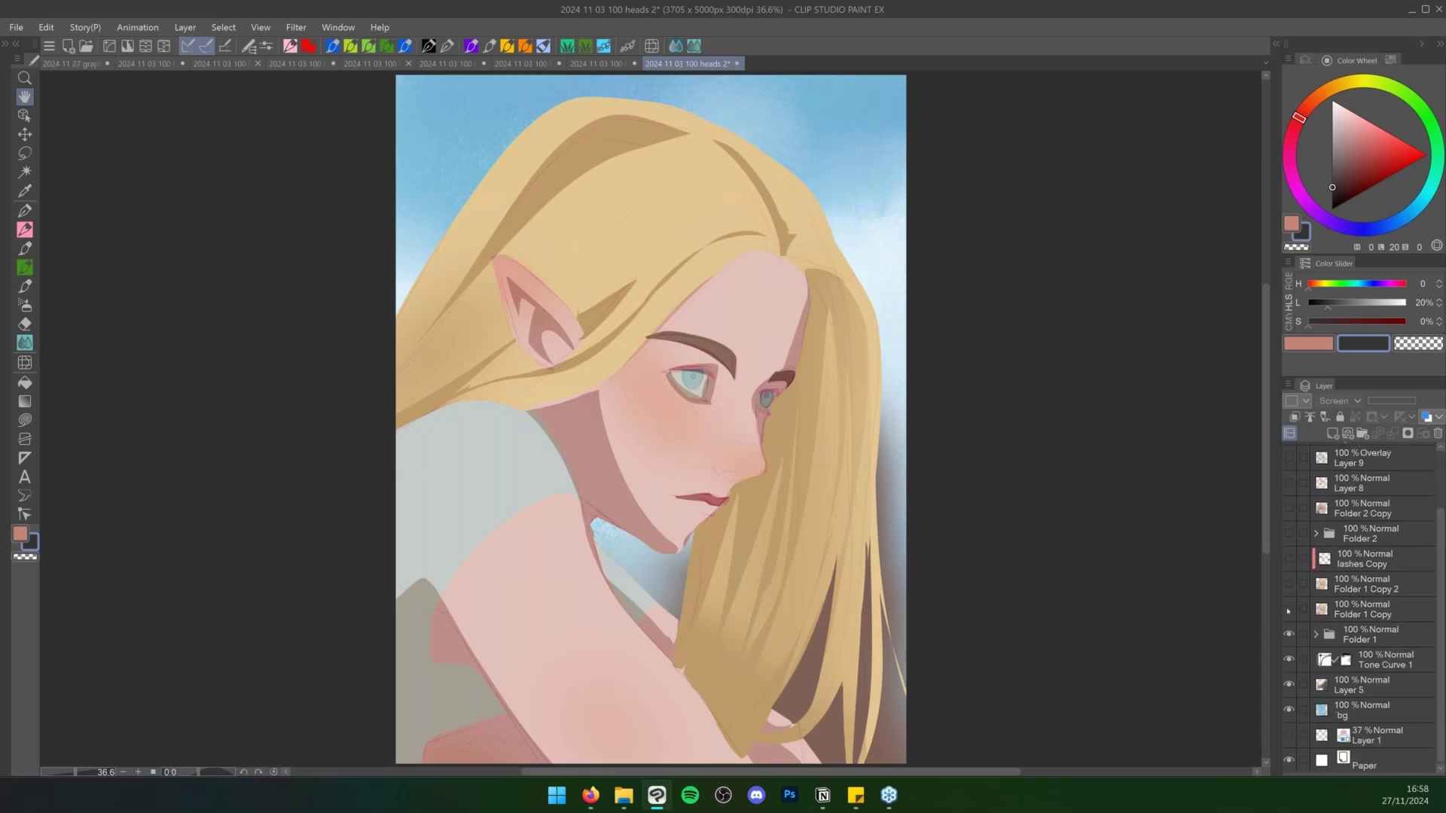
Hide Folder 1 and compare the Folder 1 Copy and Folder 1 Copy 2 painting stages, ending with only Folder 1 Copy shown
{"action": "left_click", "coordinate": [1289, 610]}
{"action": "left_click", "coordinate": [1289, 634]}
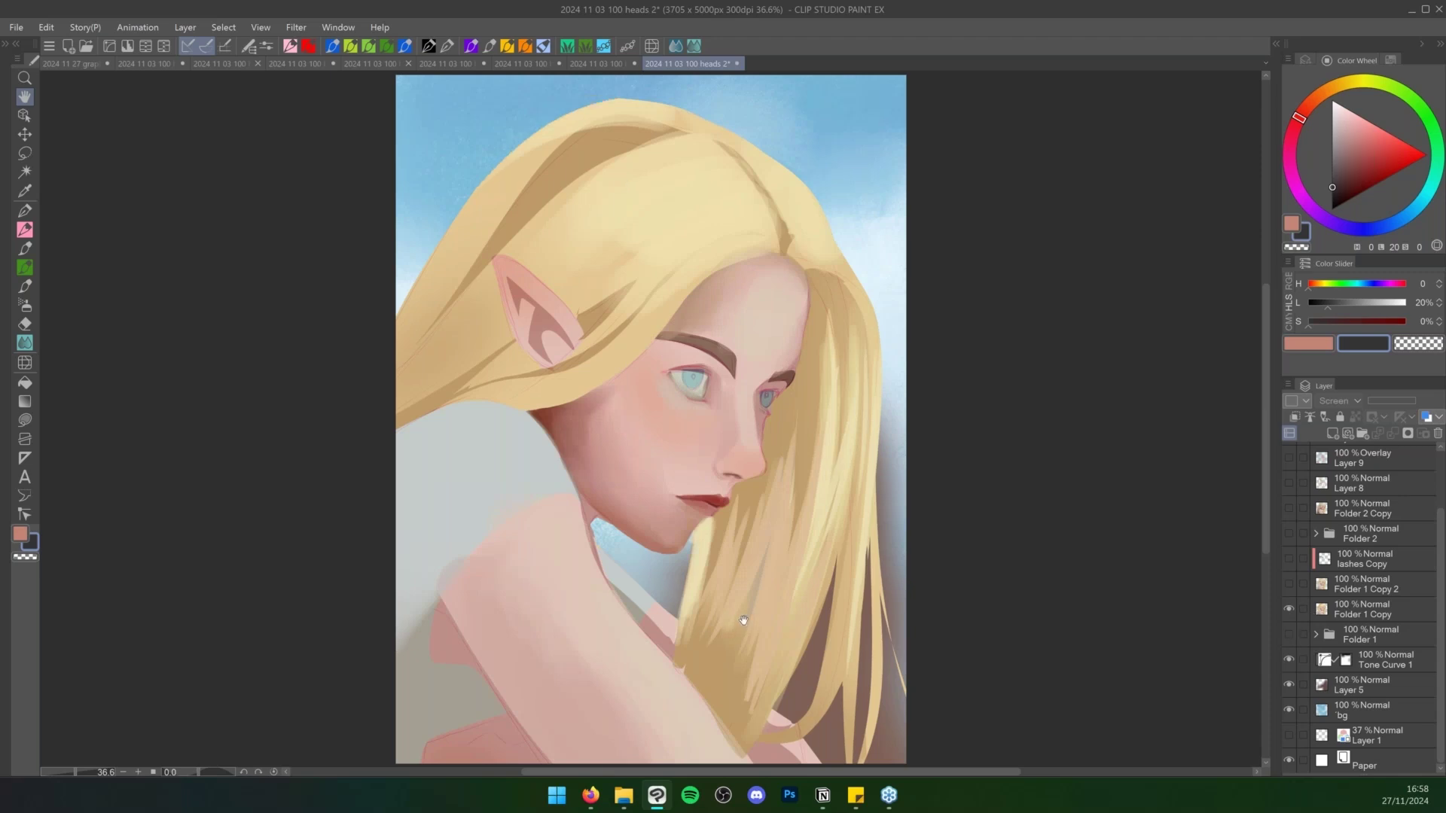
{"action": "left_click", "coordinate": [1288, 584]}
{"action": "left_click", "coordinate": [1288, 608]}
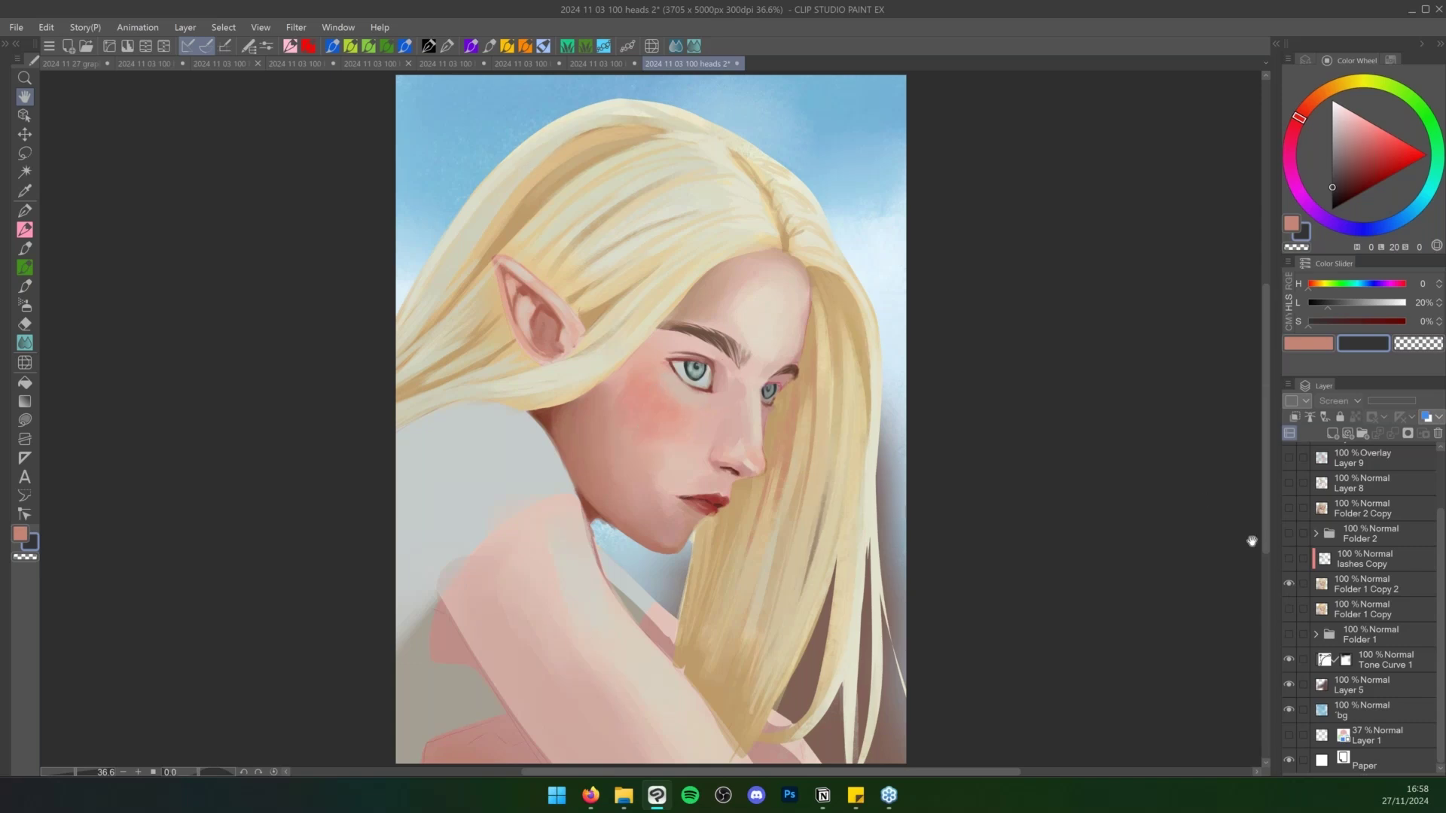
{"action": "left_click", "coordinate": [1288, 609]}
{"action": "left_click", "coordinate": [1289, 583]}
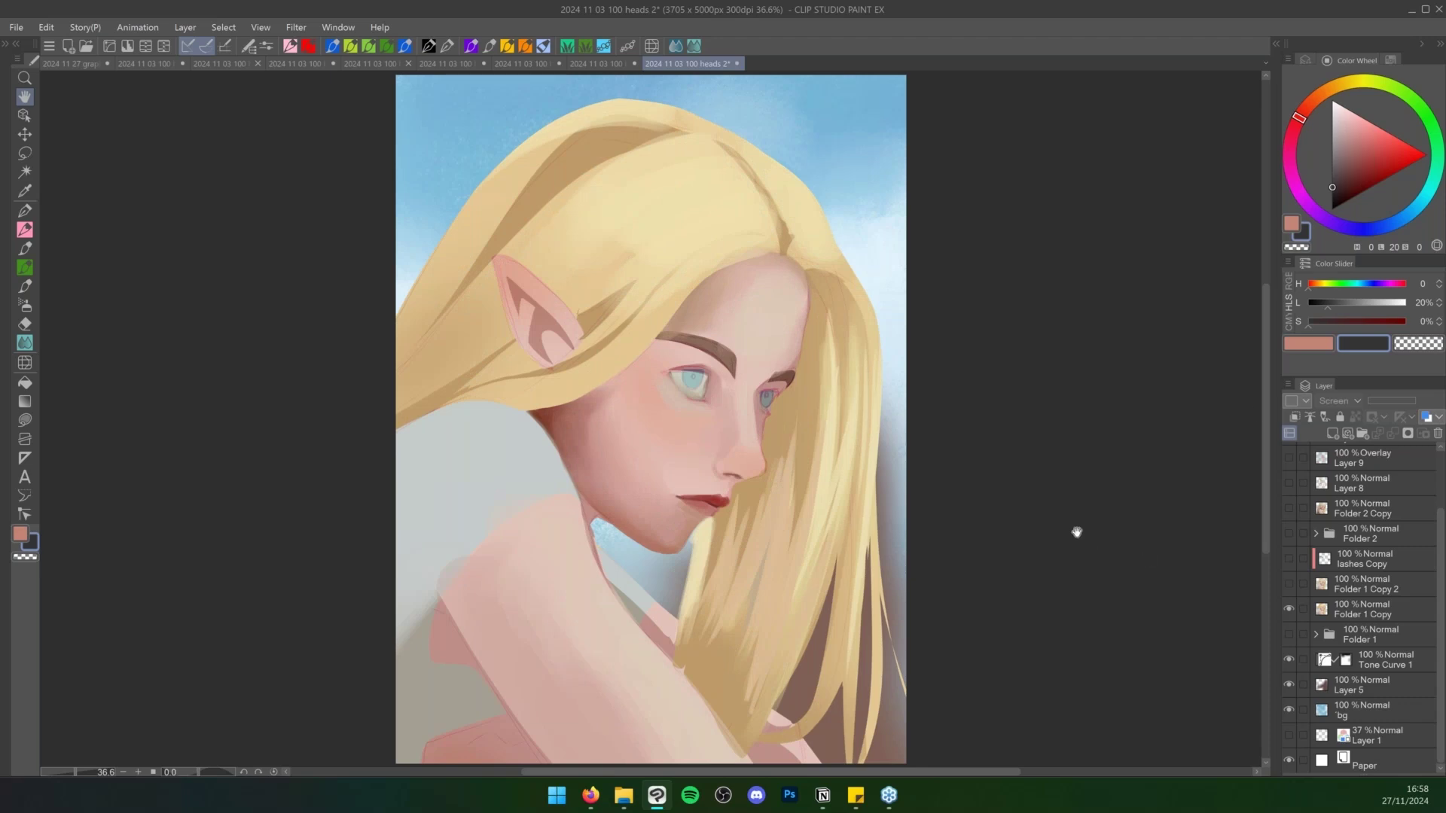
Show the layers from Folder 1 Copy 2 up to the signature text, and hide Folder 2, lashes Copy and both Folder 1 copies
{"action": "left_click", "coordinate": [1288, 584]}
{"action": "left_click_drag", "start_coordinate": [1288, 565], "coordinate": [1291, 498]}
{"action": "left_click", "coordinate": [1289, 484]}
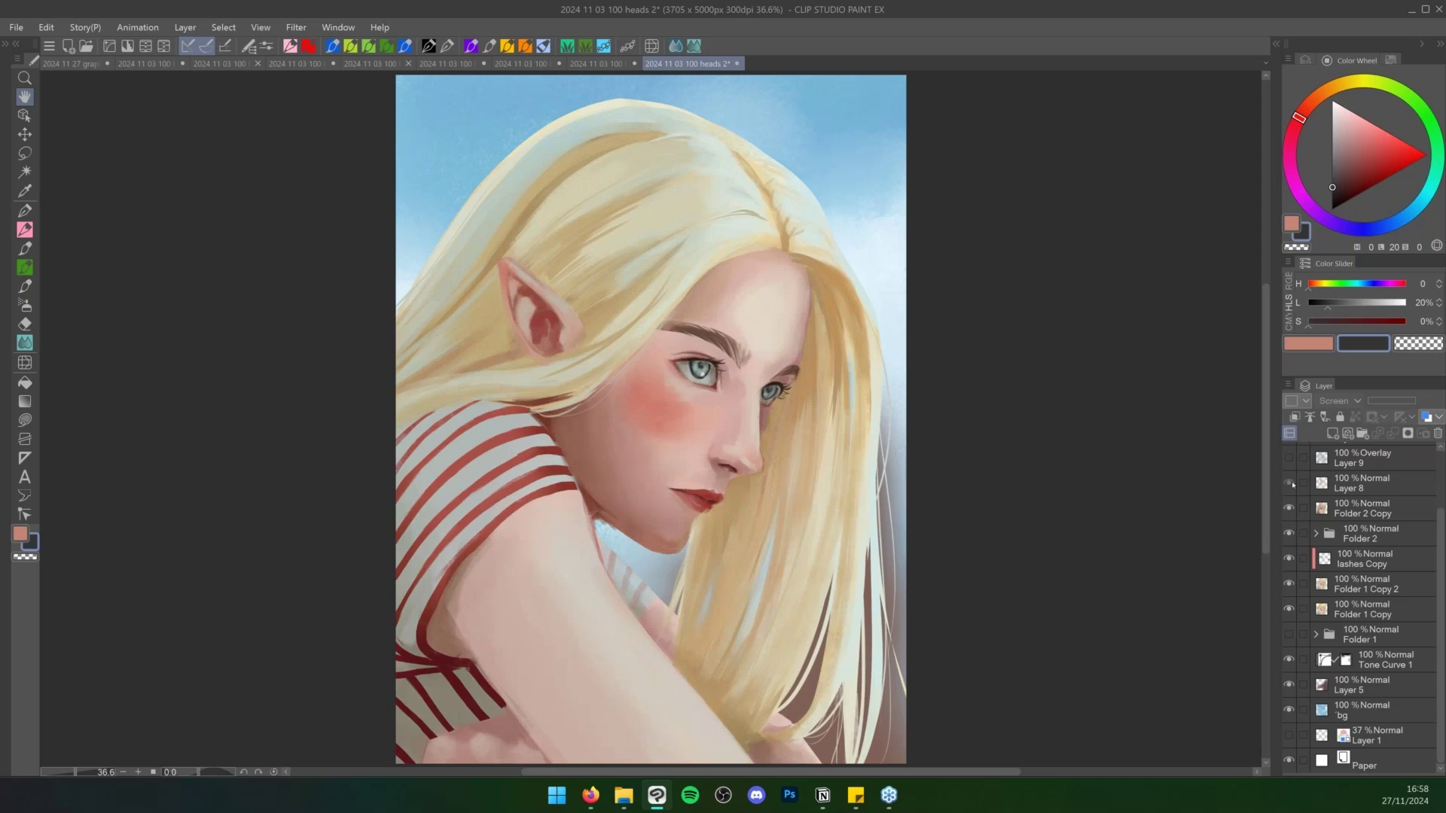
{"action": "scroll", "coordinate": [1289, 486], "scroll_direction": "up", "scroll_amount": 3}
{"action": "left_click", "coordinate": [1289, 530]}
{"action": "left_click", "coordinate": [1289, 505]}
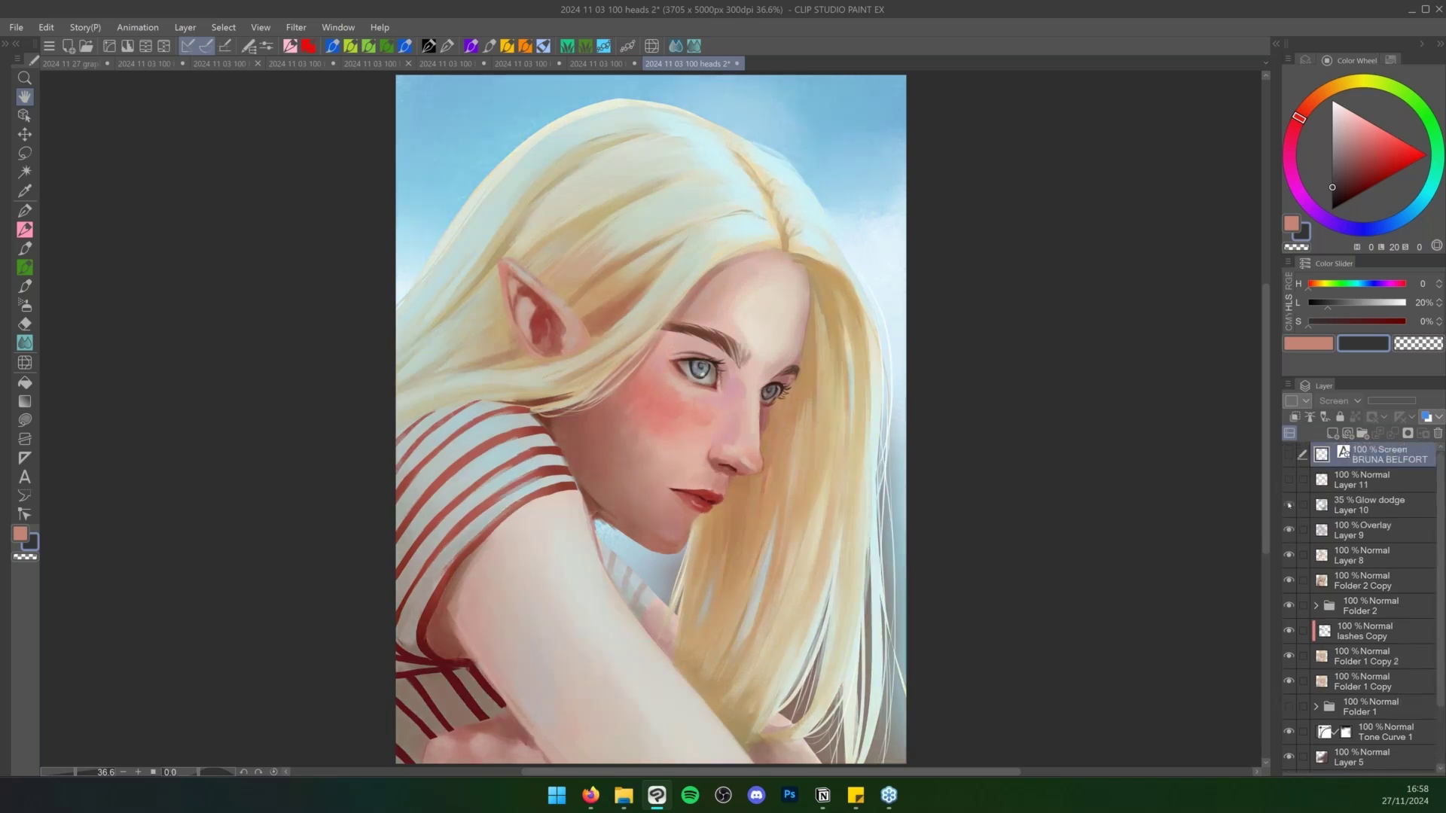
{"action": "left_click", "coordinate": [1289, 479]}
{"action": "left_click", "coordinate": [1288, 455]}
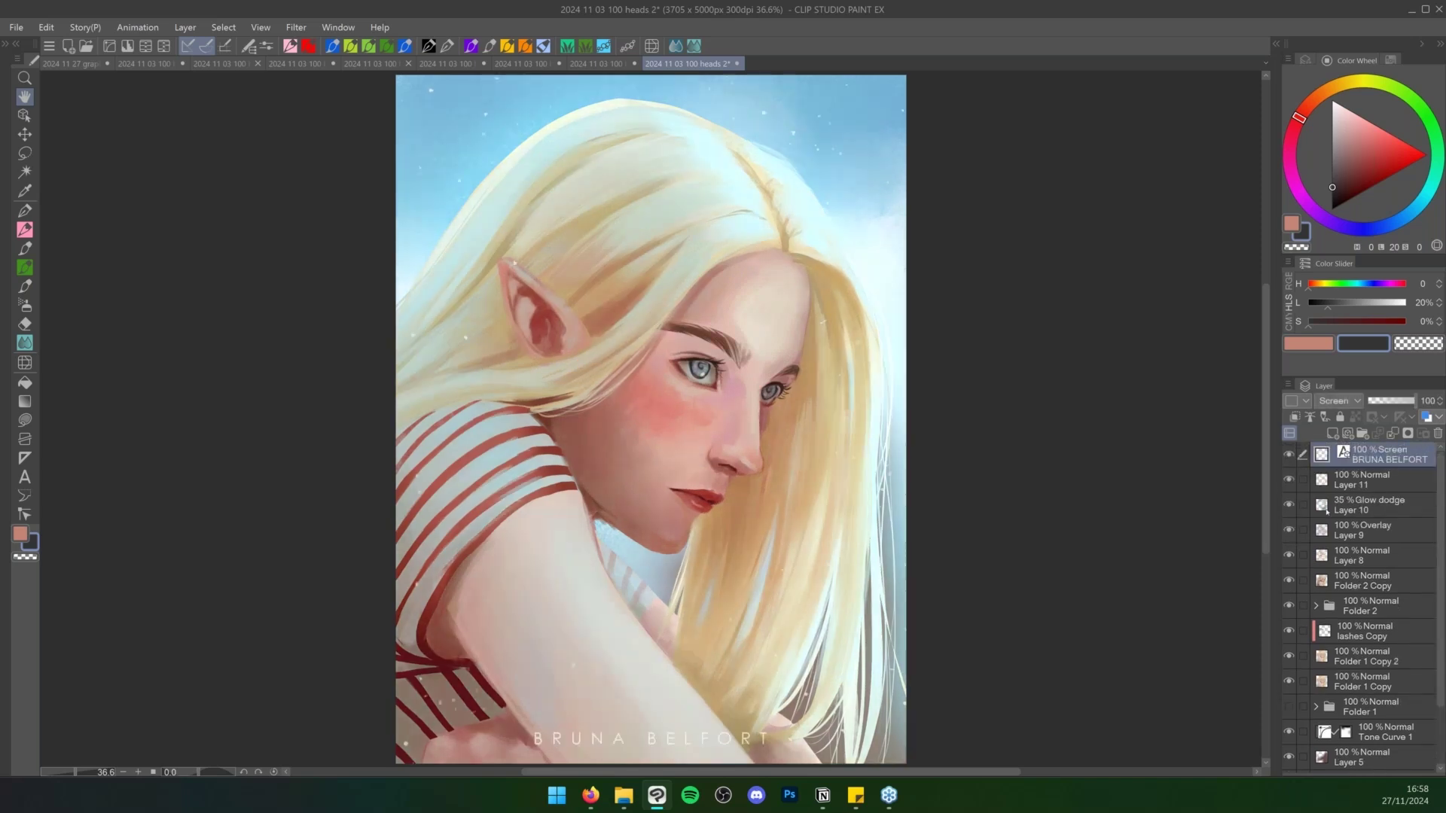
{"action": "left_click_drag", "start_coordinate": [1289, 641], "coordinate": [1290, 683]}
{"action": "left_click", "coordinate": [1289, 605]}
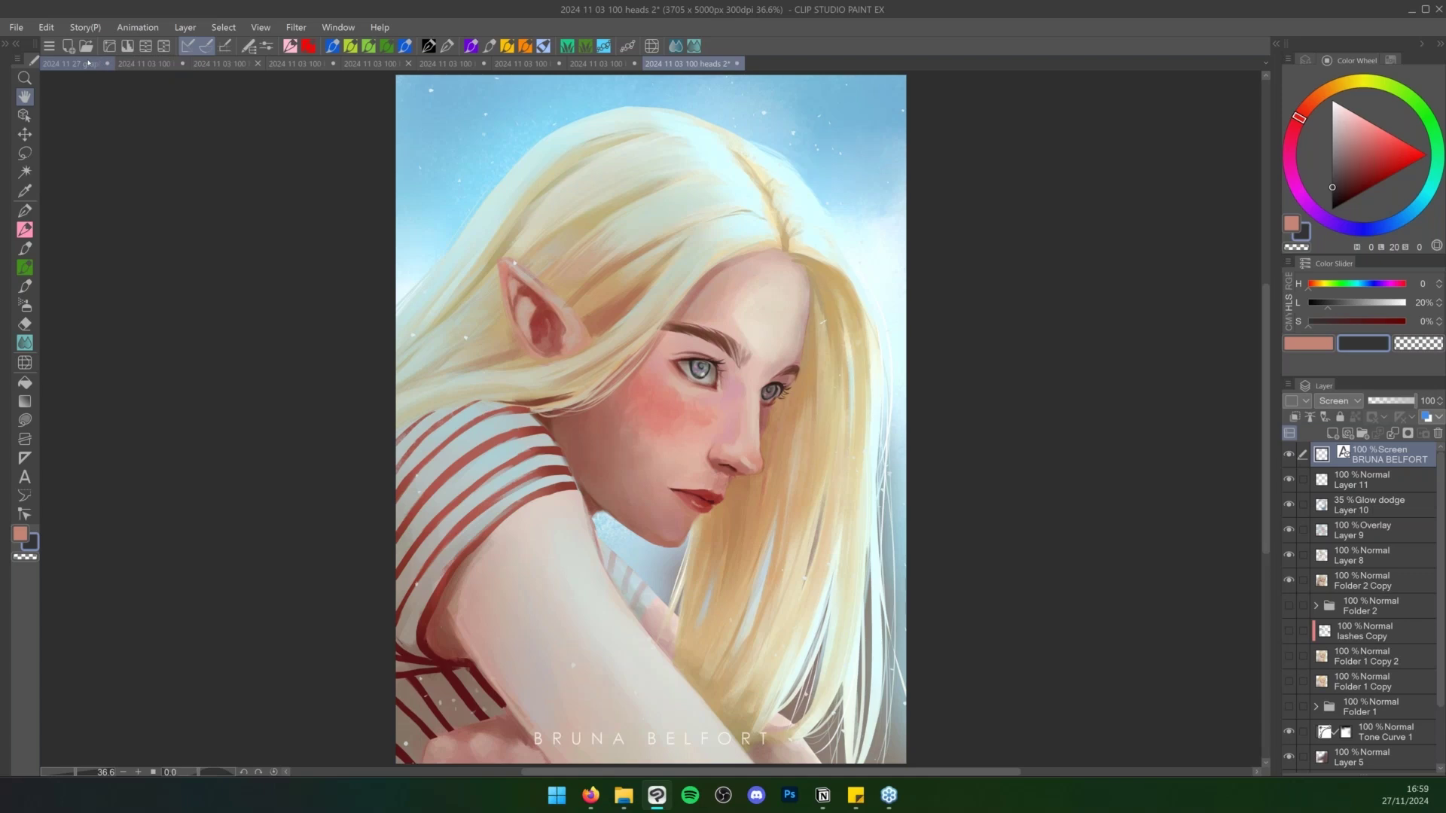
Check the webinar document, return to the layered portrait, and examine the finished face more closely
{"action": "left_click", "coordinate": [88, 63]}
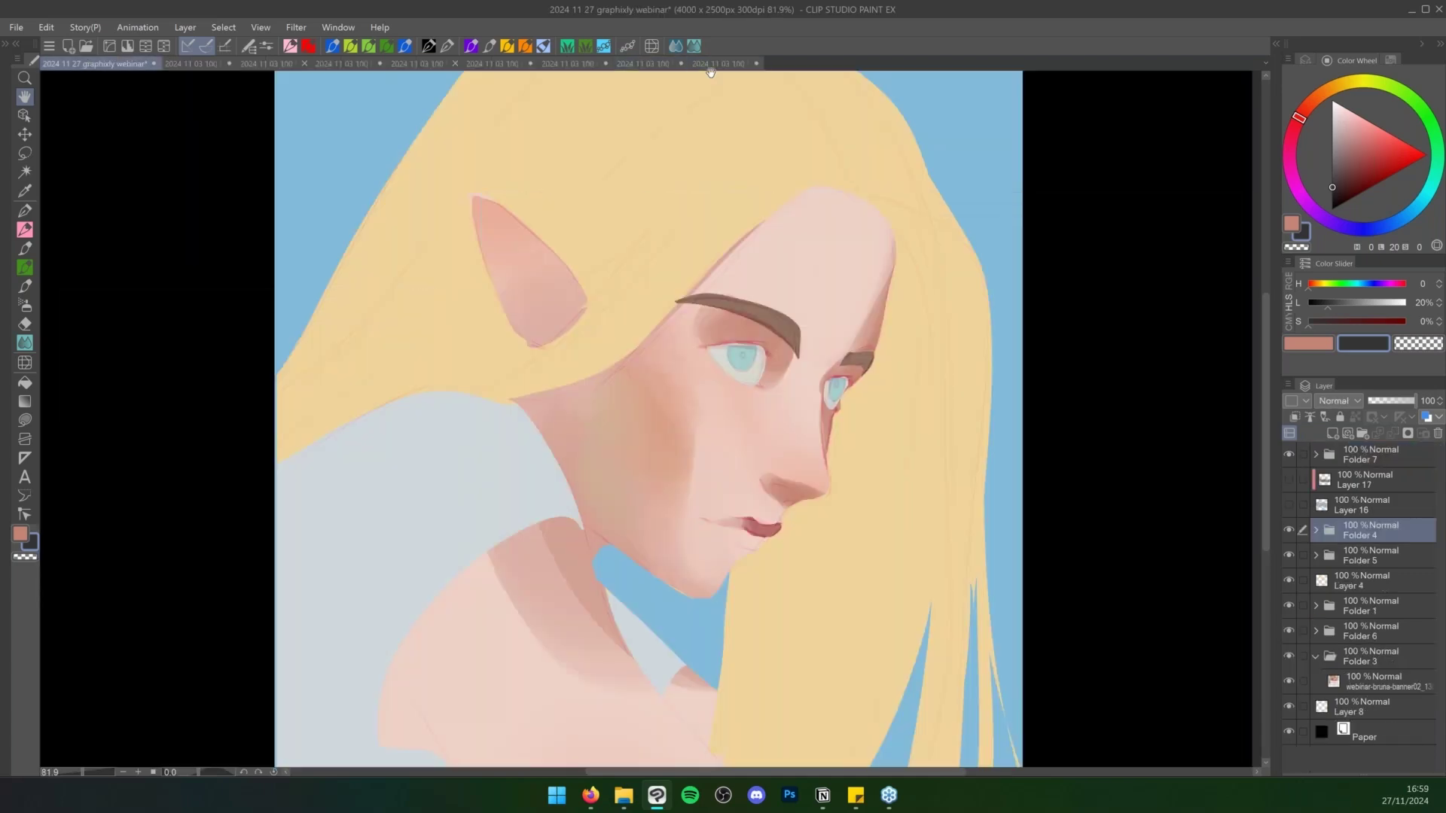
{"action": "left_click", "coordinate": [710, 64]}
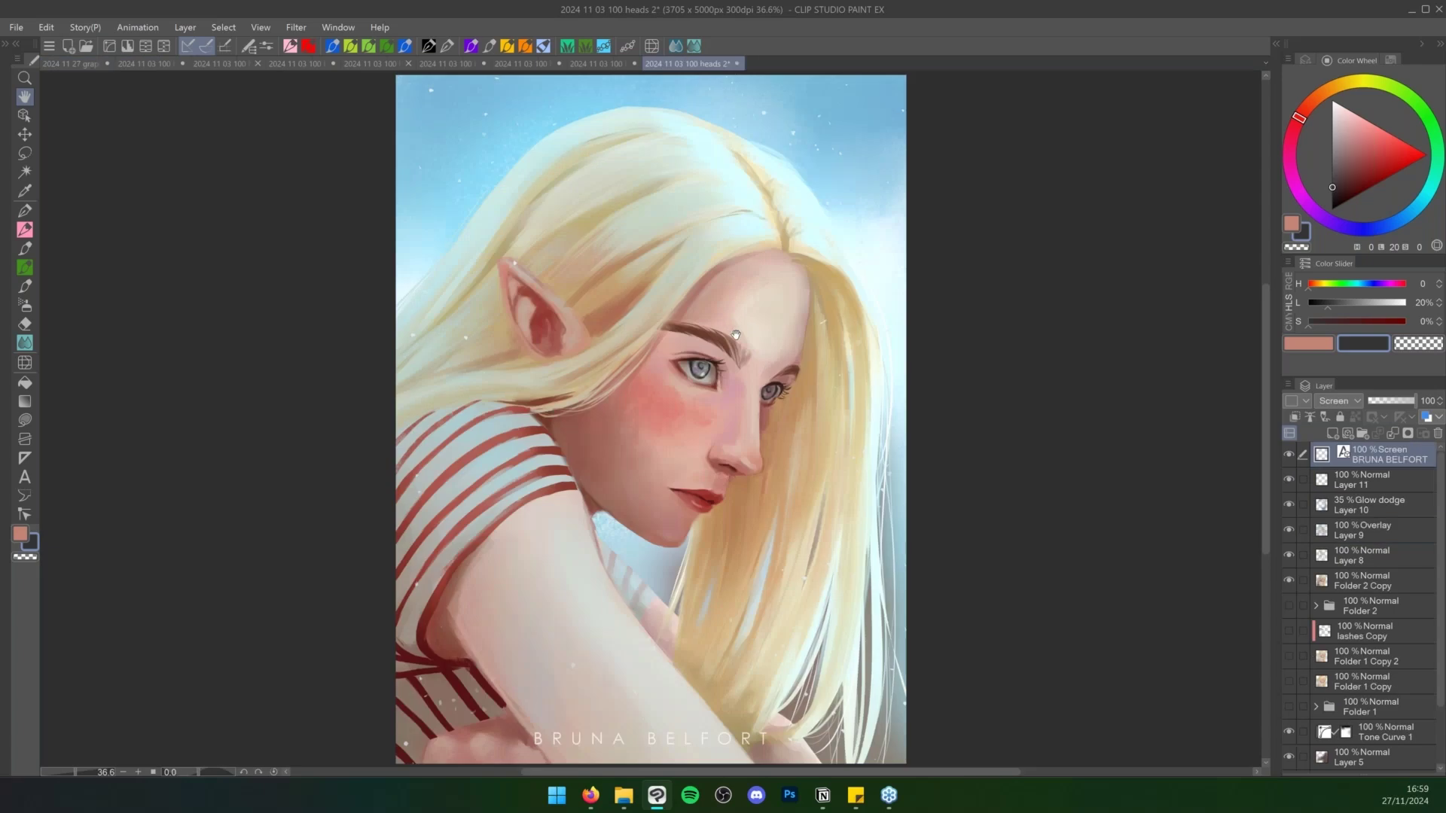
{"action": "scroll", "coordinate": [736, 334], "scroll_direction": "up", "scroll_amount": 2}
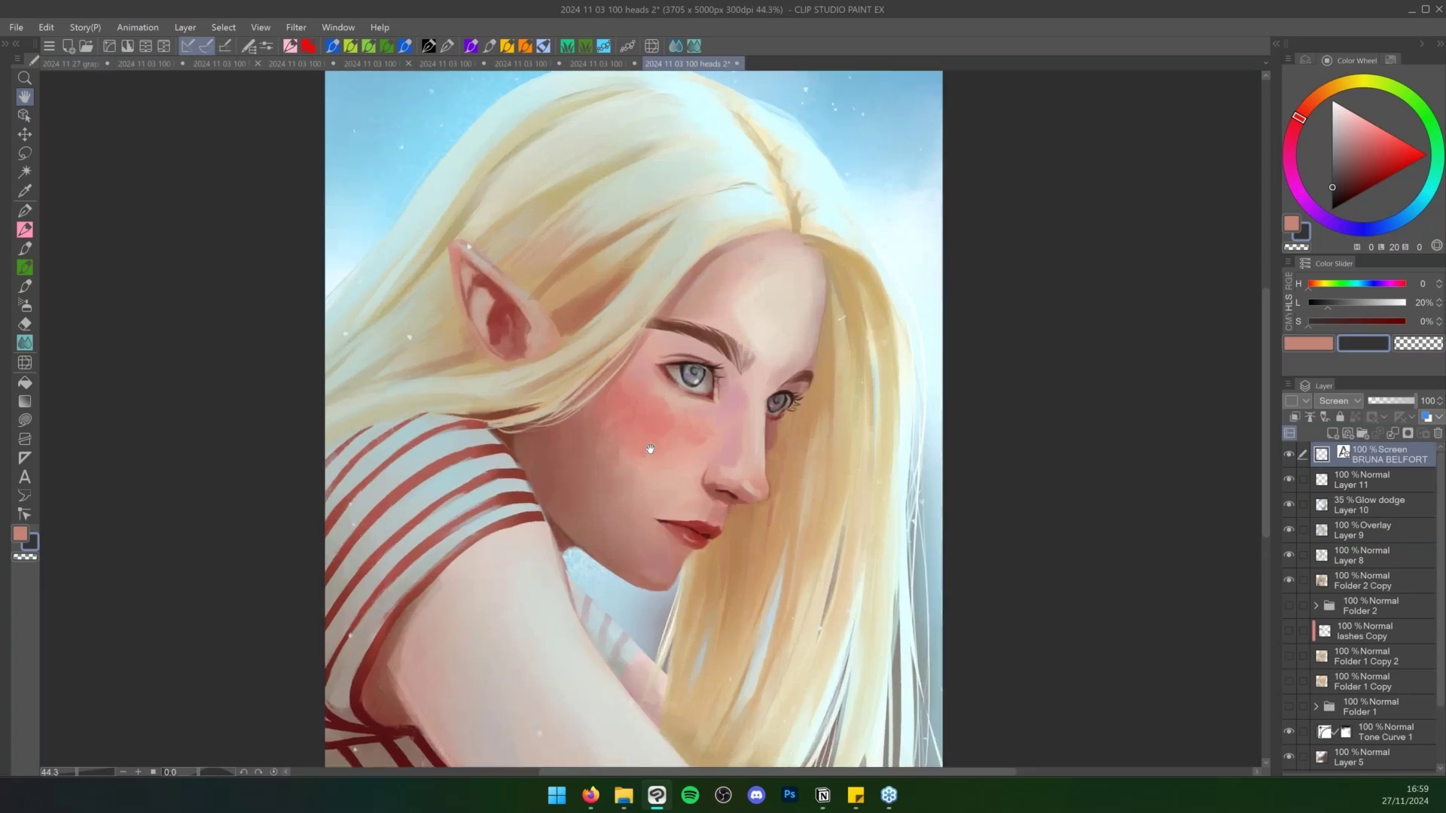
{"action": "scroll", "coordinate": [636, 456], "scroll_direction": "up", "scroll_amount": 1}
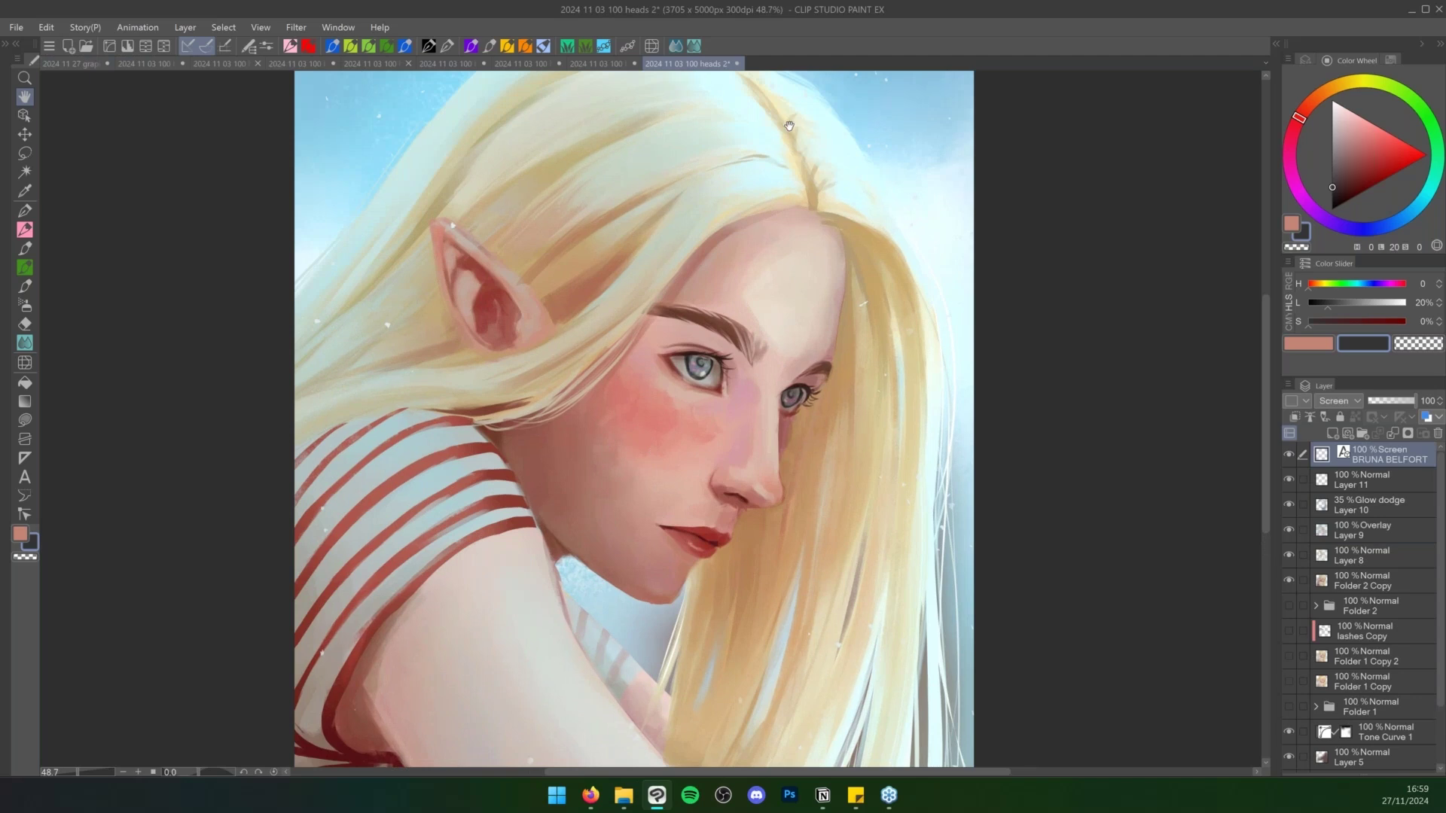
Switch back to the 2024 11 27 graphixly webinar document
{"action": "left_click", "coordinate": [16, 28]}
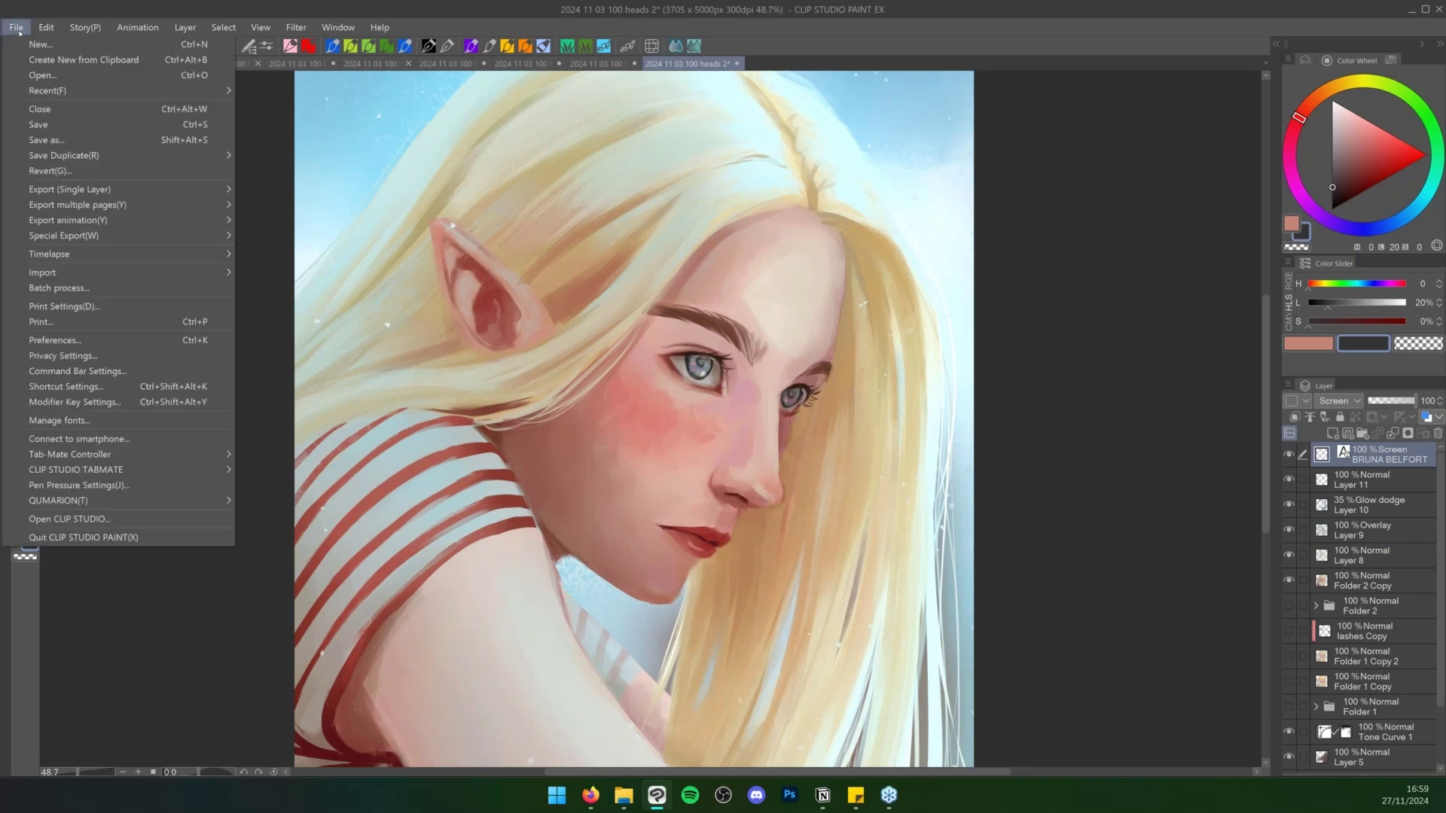
{"action": "left_click", "coordinate": [16, 28]}
{"action": "left_click", "coordinate": [60, 65]}
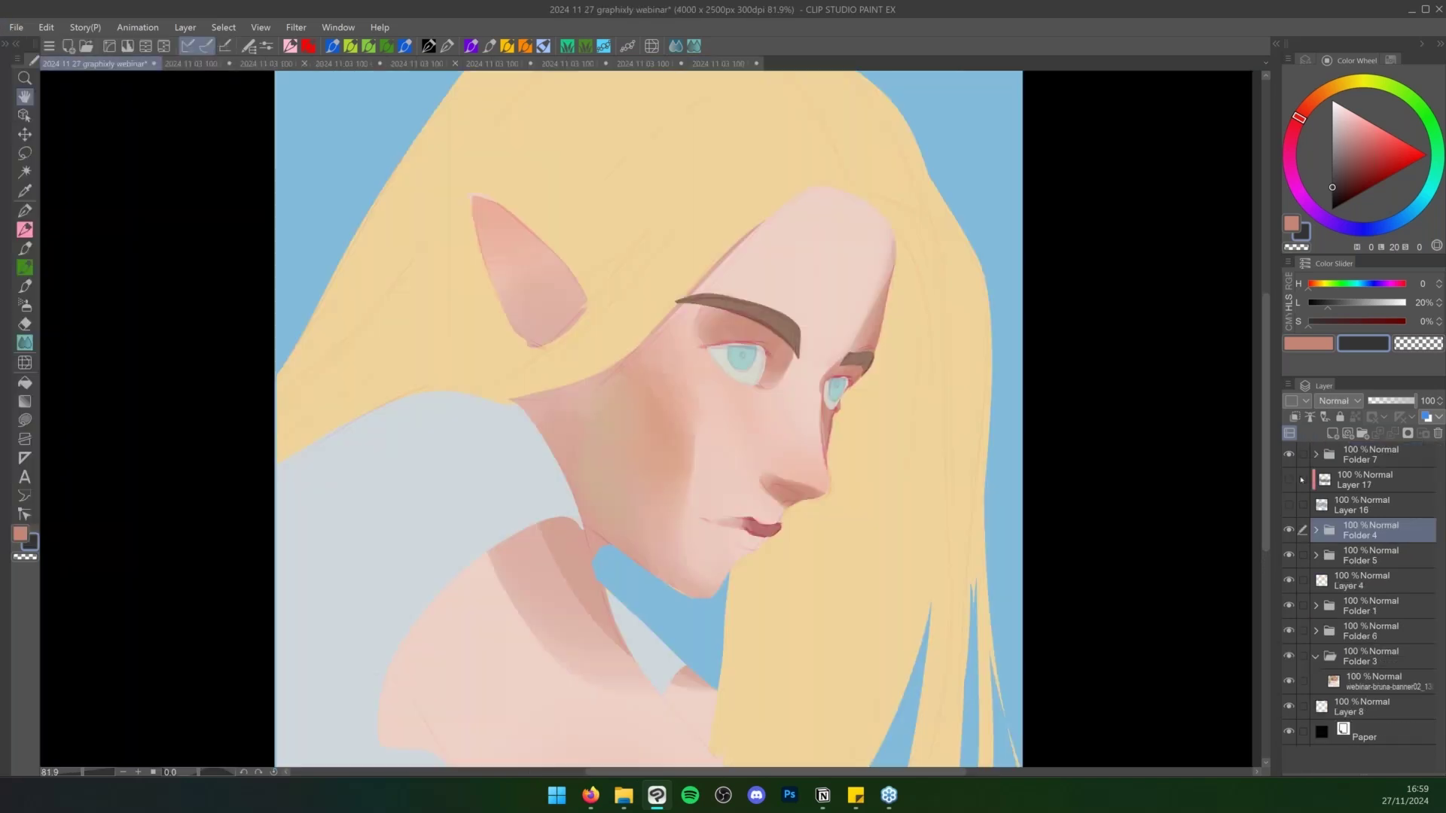
Hide every layer from Folder 7 down to Layer 8, and add a new empty layer directly above Layer 8
{"action": "left_click", "coordinate": [1288, 530]}
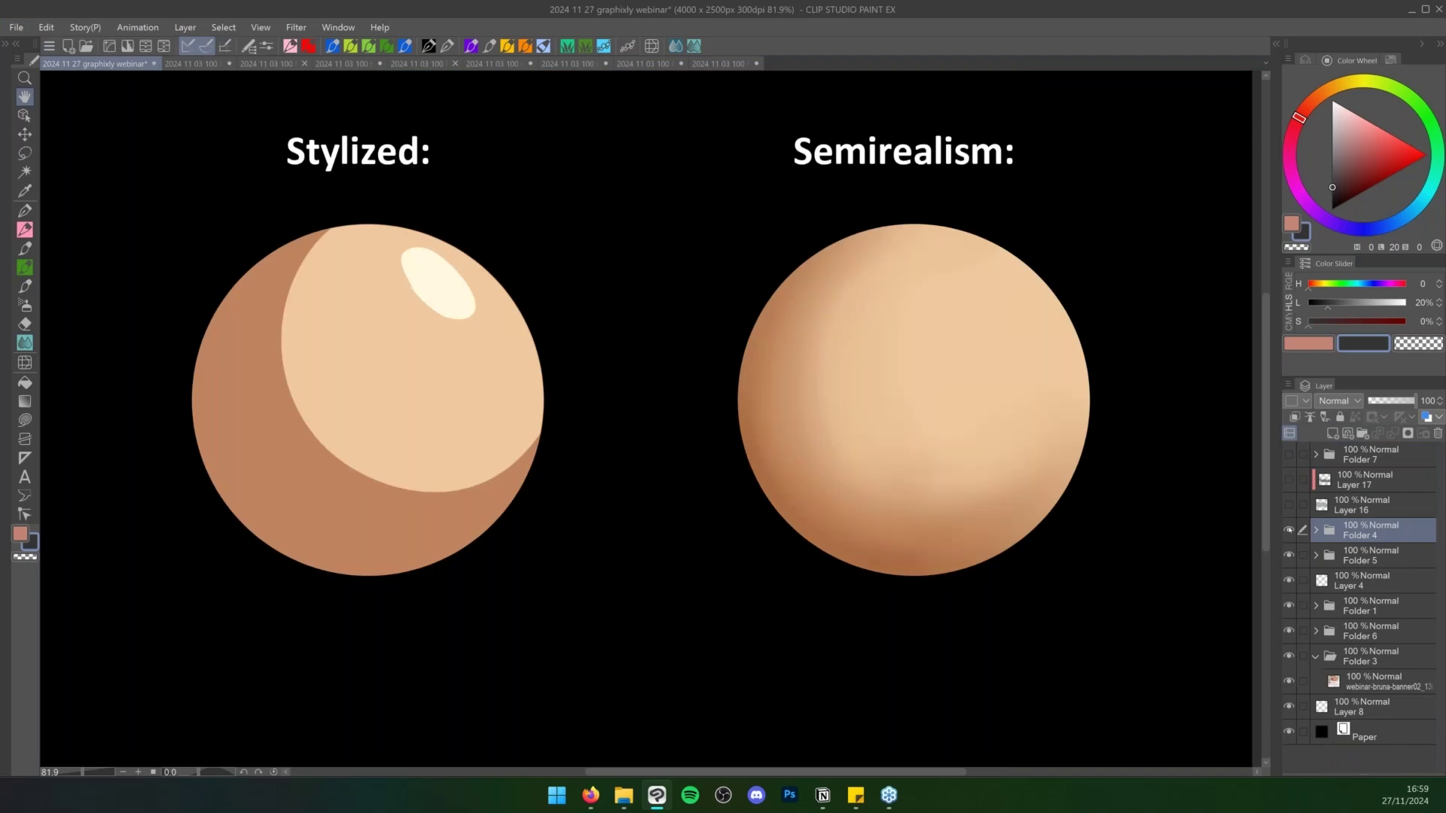
{"action": "left_click_drag", "start_coordinate": [1288, 554], "coordinate": [1288, 707]}
{"action": "left_click", "coordinate": [1356, 712]}
{"action": "key", "text": "ctrl+shift+n"}
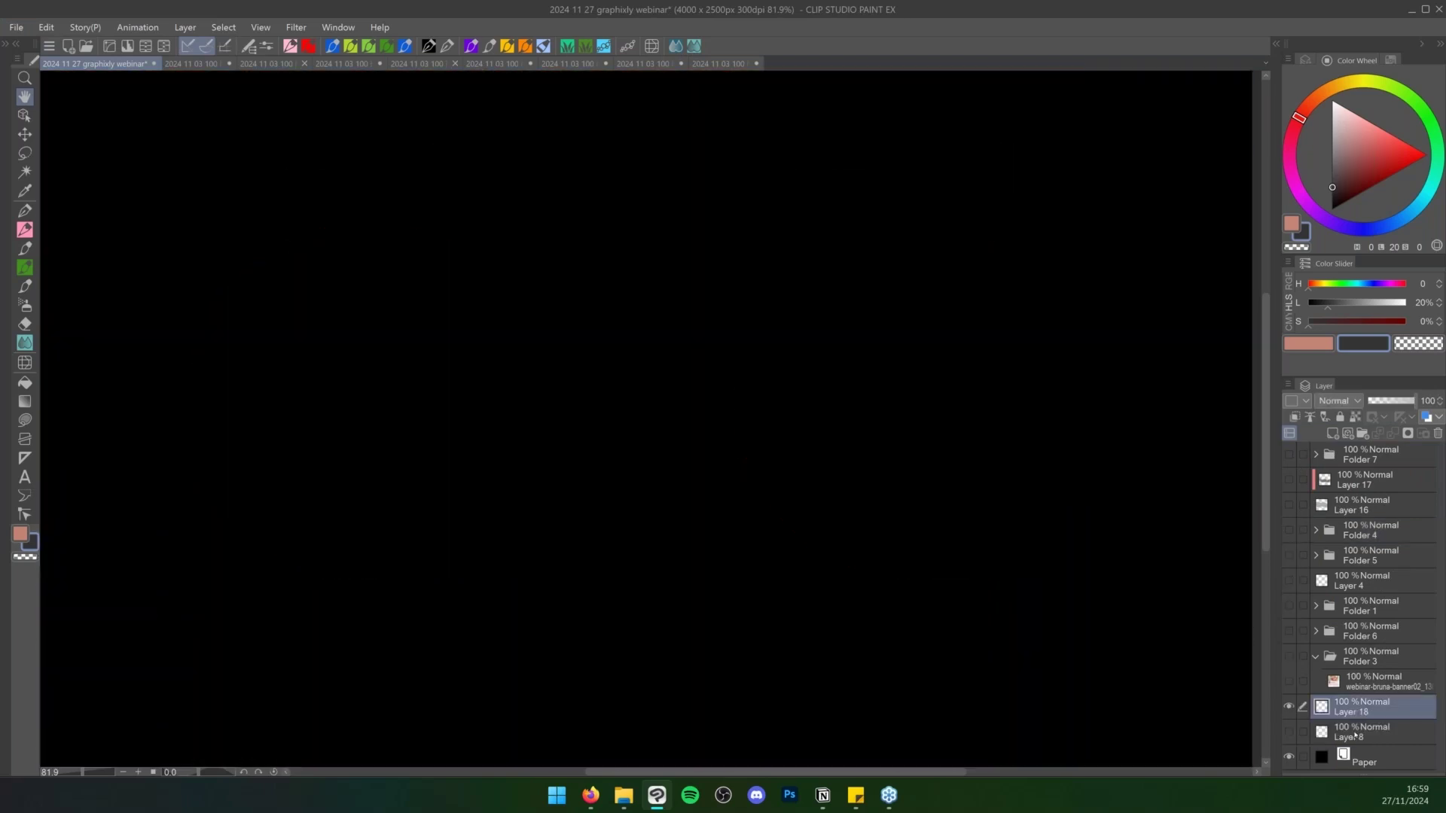
Paint a broad pure red zigzag across the new layer with the Semi-realismo com Textura brush at size 600
{"action": "key", "text": "b"}
{"action": "left_click", "coordinate": [525, 46]}
{"action": "mouse_move", "coordinate": [416, 199]}
{"action": "left_mouse_down"}
{"action": "mouse_move", "coordinate": [287, 336]}
{"action": "mouse_move", "coordinate": [315, 359]}
{"action": "mouse_move", "coordinate": [427, 318]}
{"action": "mouse_move", "coordinate": [510, 315]}
{"action": "mouse_move", "coordinate": [575, 495]}
{"action": "left_mouse_up"}
{"action": "left_click", "coordinate": [1425, 155]}
{"action": "key", "text": "Delete"}
{"action": "mouse_move", "coordinate": [422, 226]}
{"action": "left_mouse_down"}
{"action": "mouse_move", "coordinate": [404, 274]}
{"action": "mouse_move", "coordinate": [462, 462]}
{"action": "mouse_move", "coordinate": [710, 555]}
{"action": "mouse_move", "coordinate": [1062, 368]}
{"action": "left_mouse_up"}
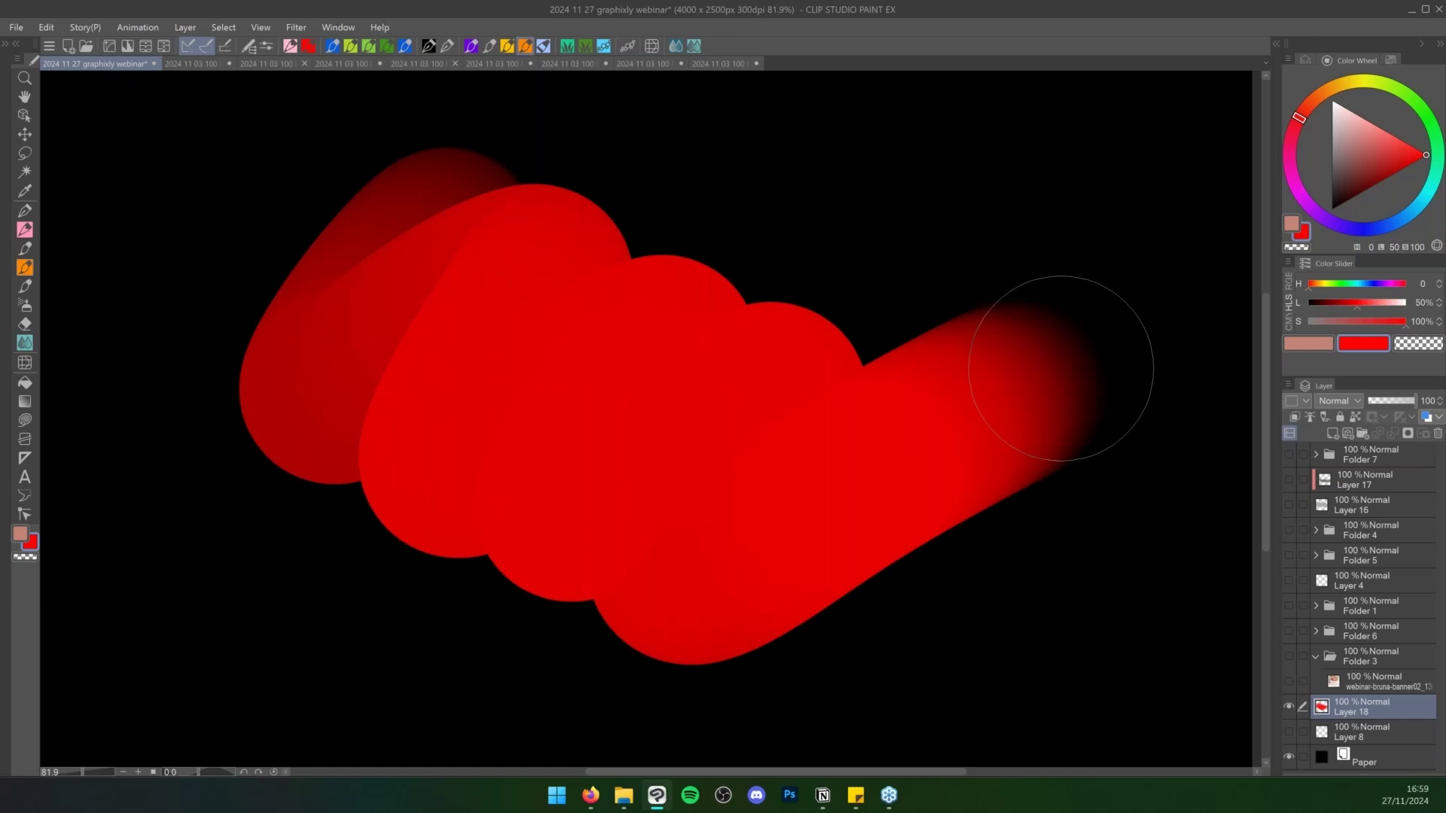
Examine the Semi-realismo com Textura brush's detailed settings for ink, color jitter, brush tip and texture
{"action": "key", "text": "F6"}
{"action": "left_click_drag", "start_coordinate": [1043, 201], "coordinate": [960, 147]}
{"action": "left_click_drag", "start_coordinate": [1066, 452], "coordinate": [1080, 505]}
{"action": "left_click", "coordinate": [1069, 488]}
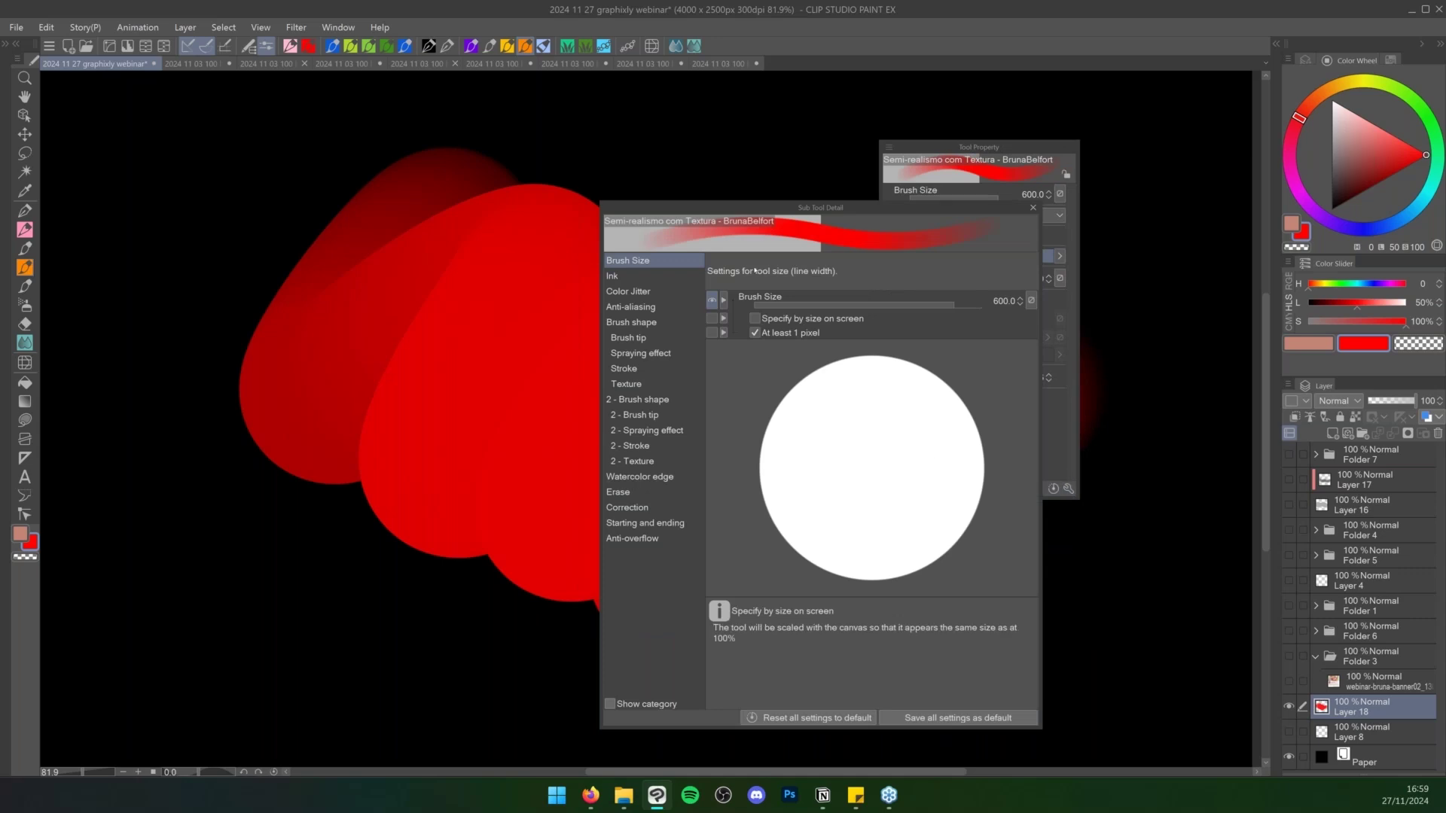
{"action": "left_click", "coordinate": [620, 276]}
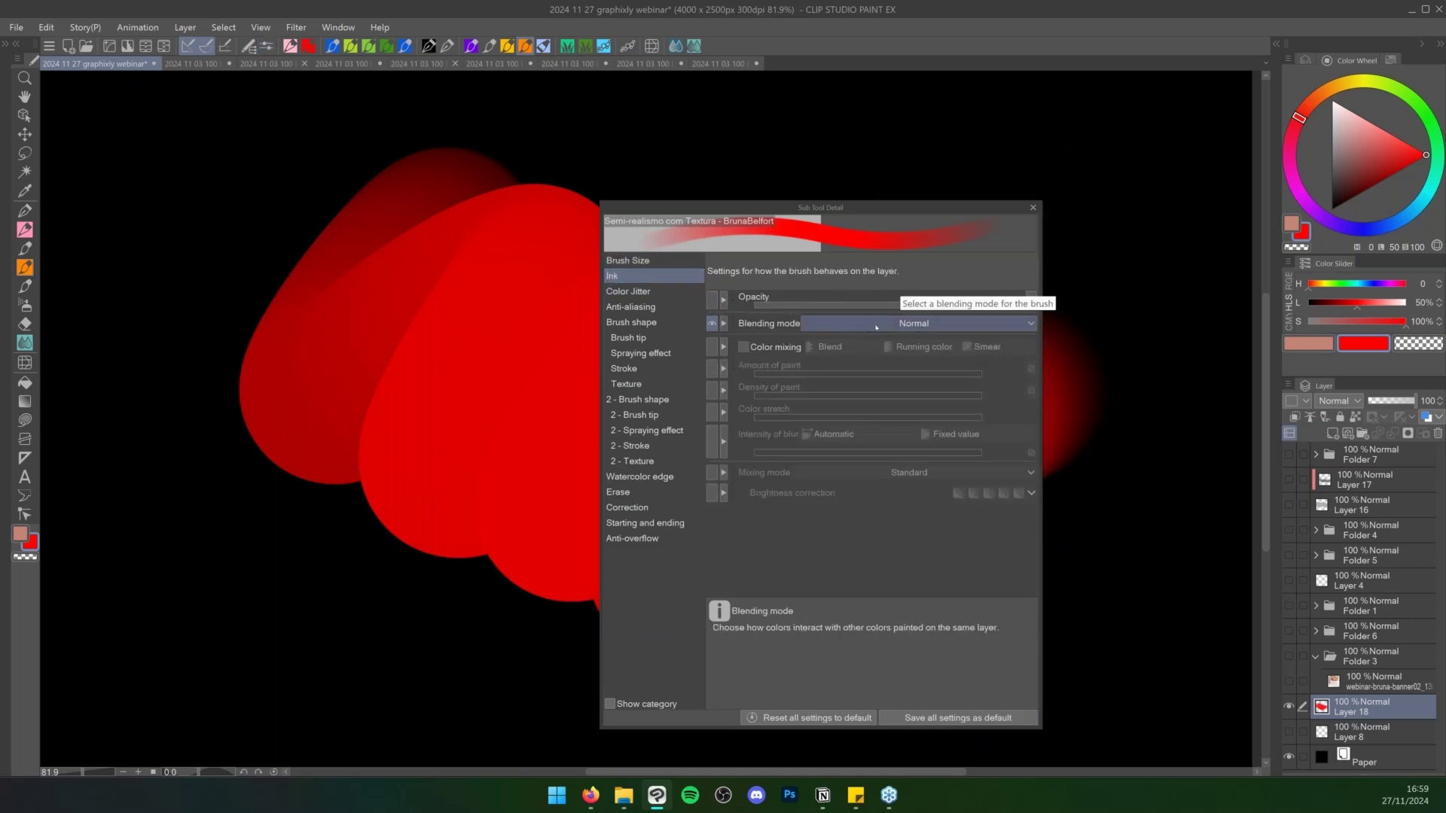
{"action": "left_click", "coordinate": [666, 298]}
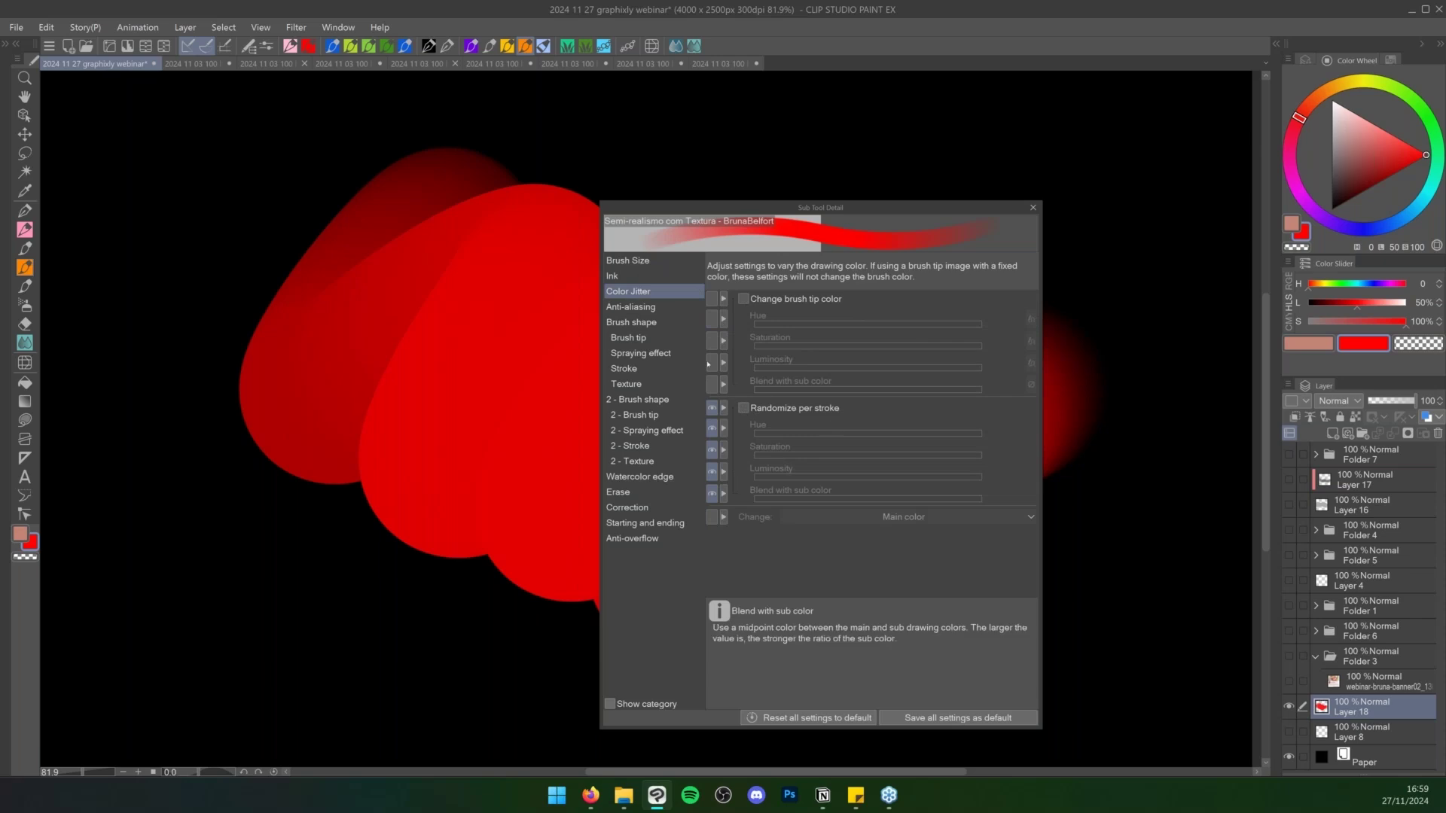
{"action": "left_click", "coordinate": [661, 336]}
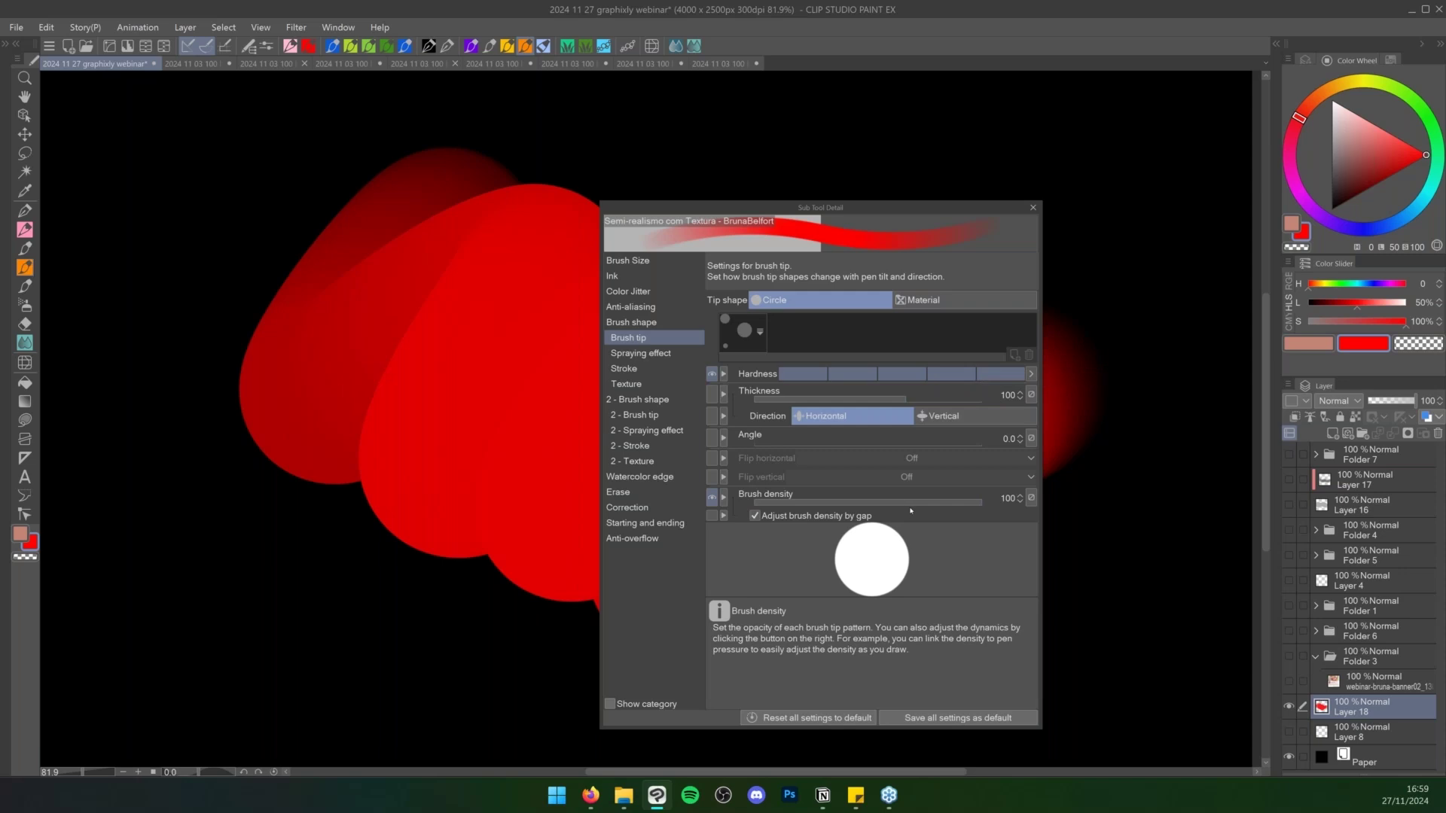
{"action": "left_click", "coordinate": [667, 386]}
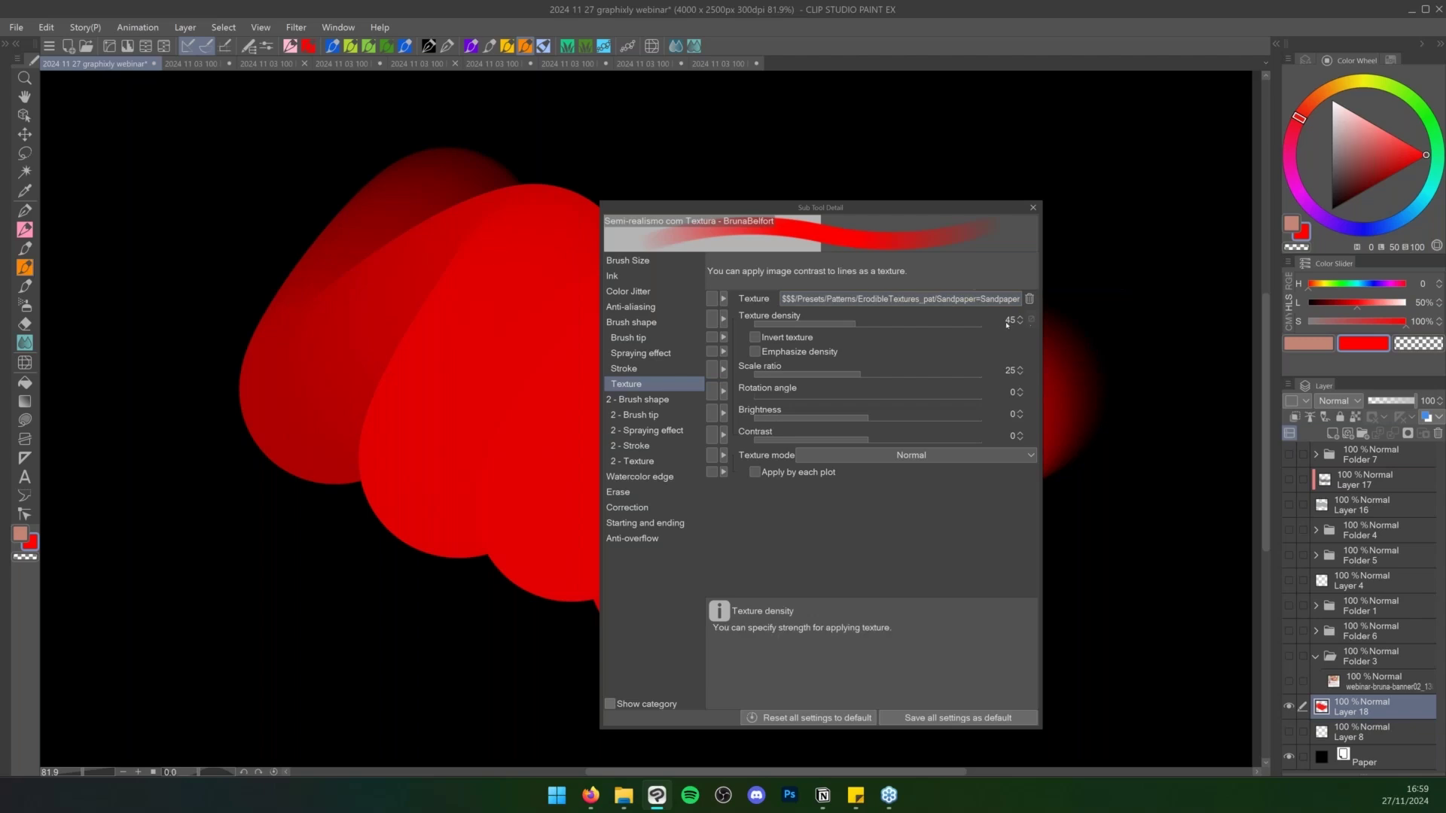
Try the brush with texture density 100 on a test stroke, and set the texture density to 51
{"action": "left_click_drag", "start_coordinate": [855, 325], "coordinate": [985, 324]}
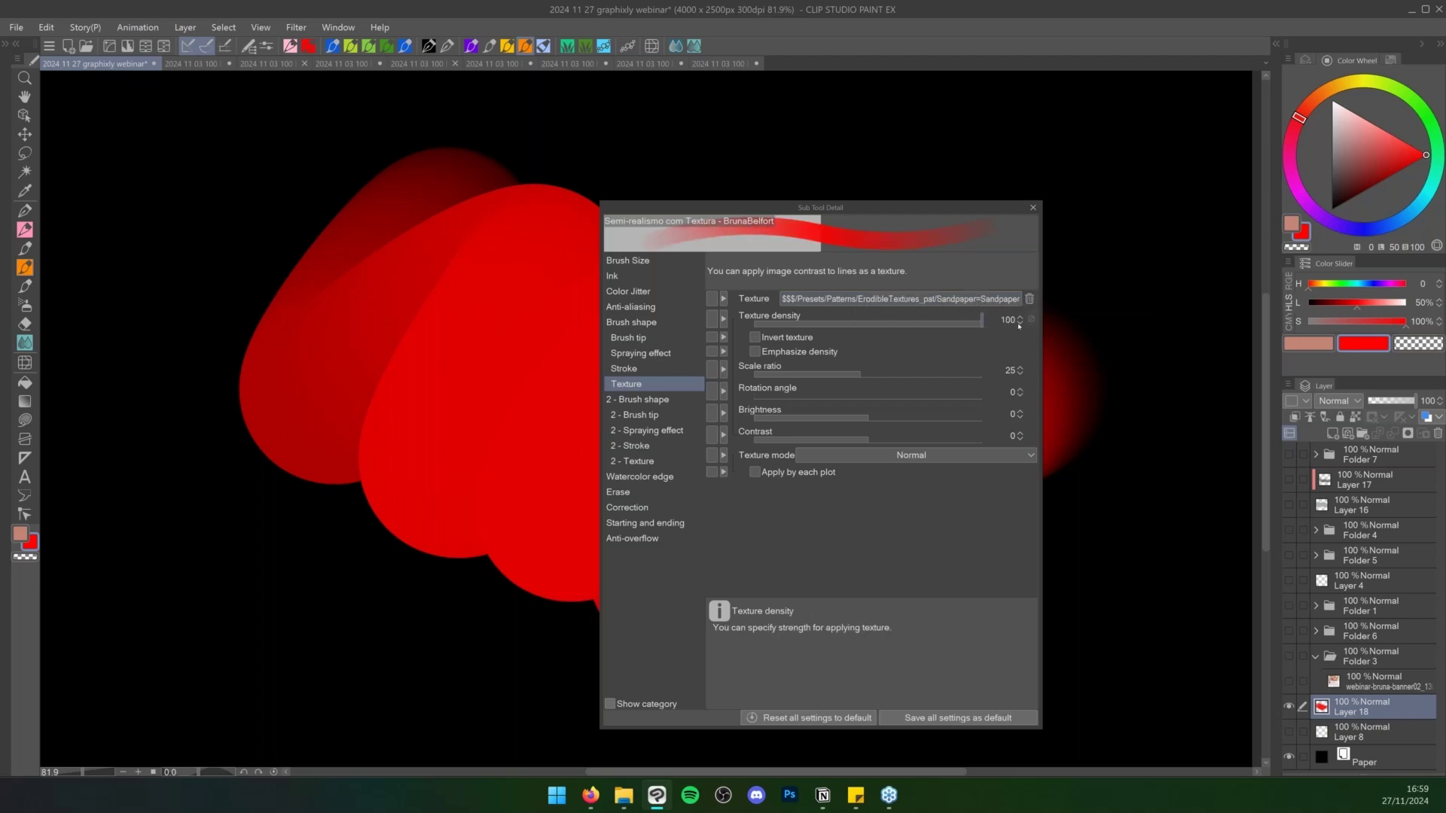
{"action": "mouse_move", "coordinate": [407, 542]}
{"action": "left_mouse_down"}
{"action": "mouse_move", "coordinate": [313, 655]}
{"action": "mouse_move", "coordinate": [254, 550]}
{"action": "mouse_move", "coordinate": [192, 333]}
{"action": "left_mouse_up"}
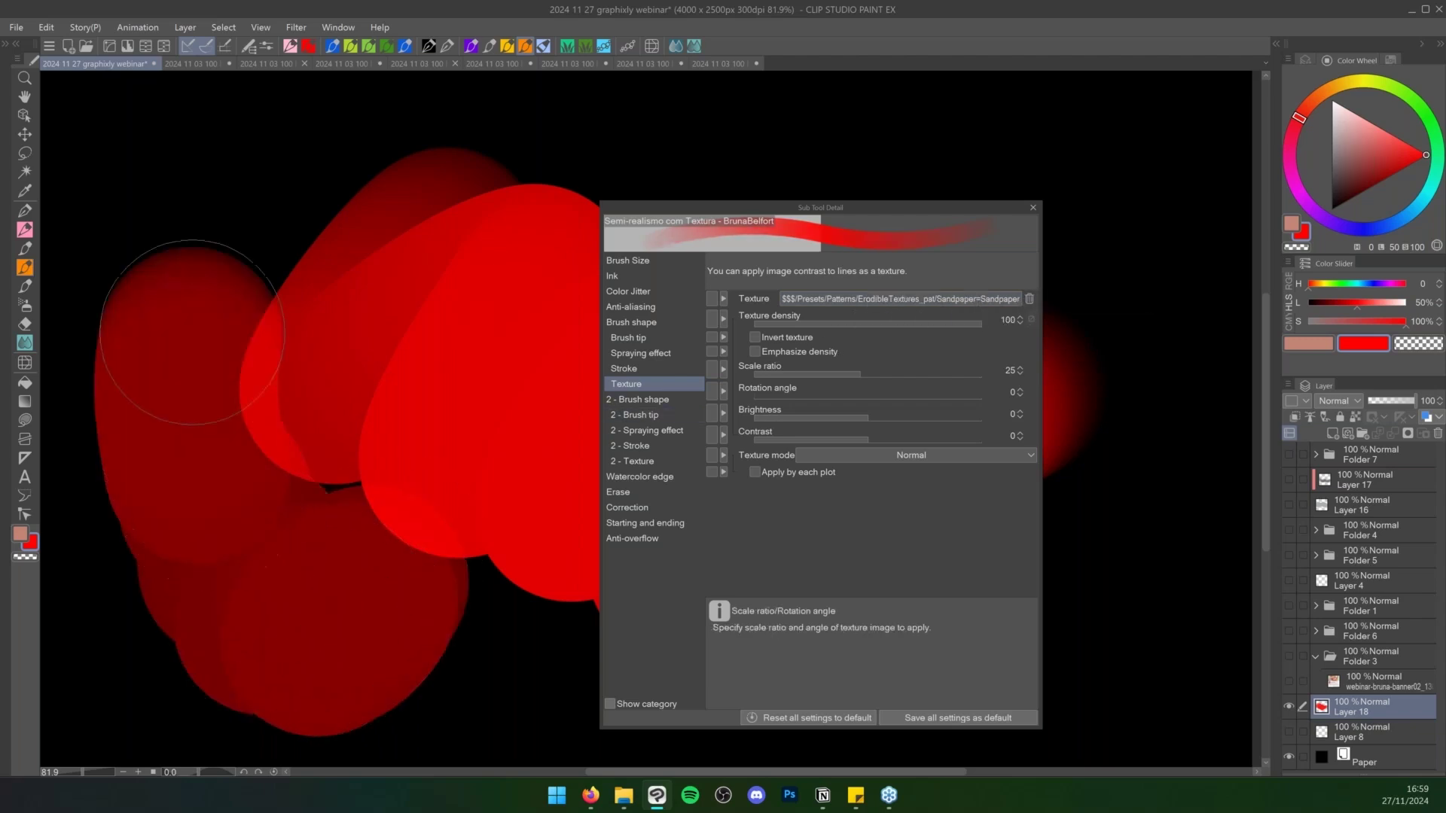
{"action": "left_click_drag", "start_coordinate": [979, 323], "coordinate": [869, 324]}
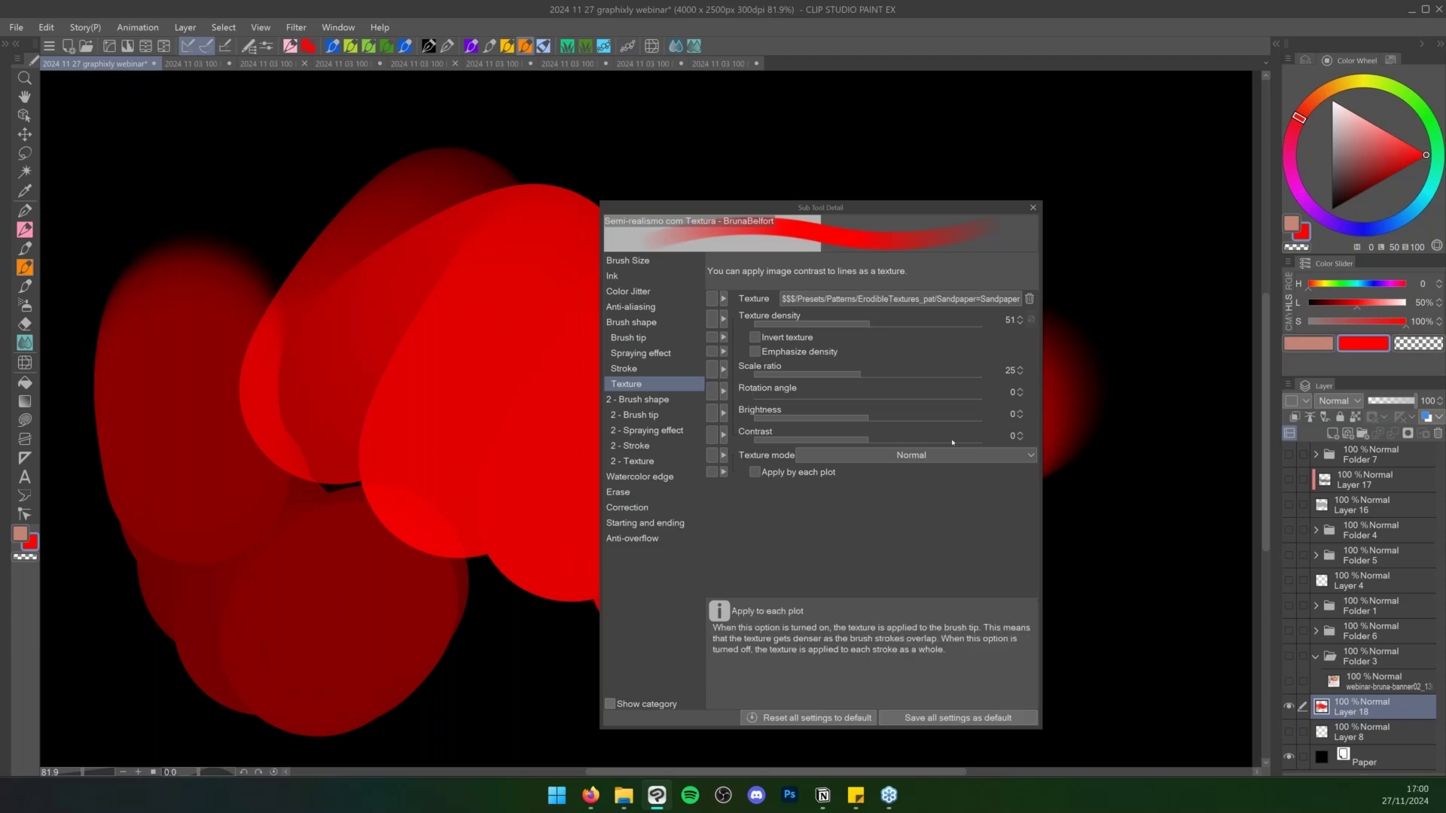
{"action": "left_click", "coordinate": [1033, 207]}
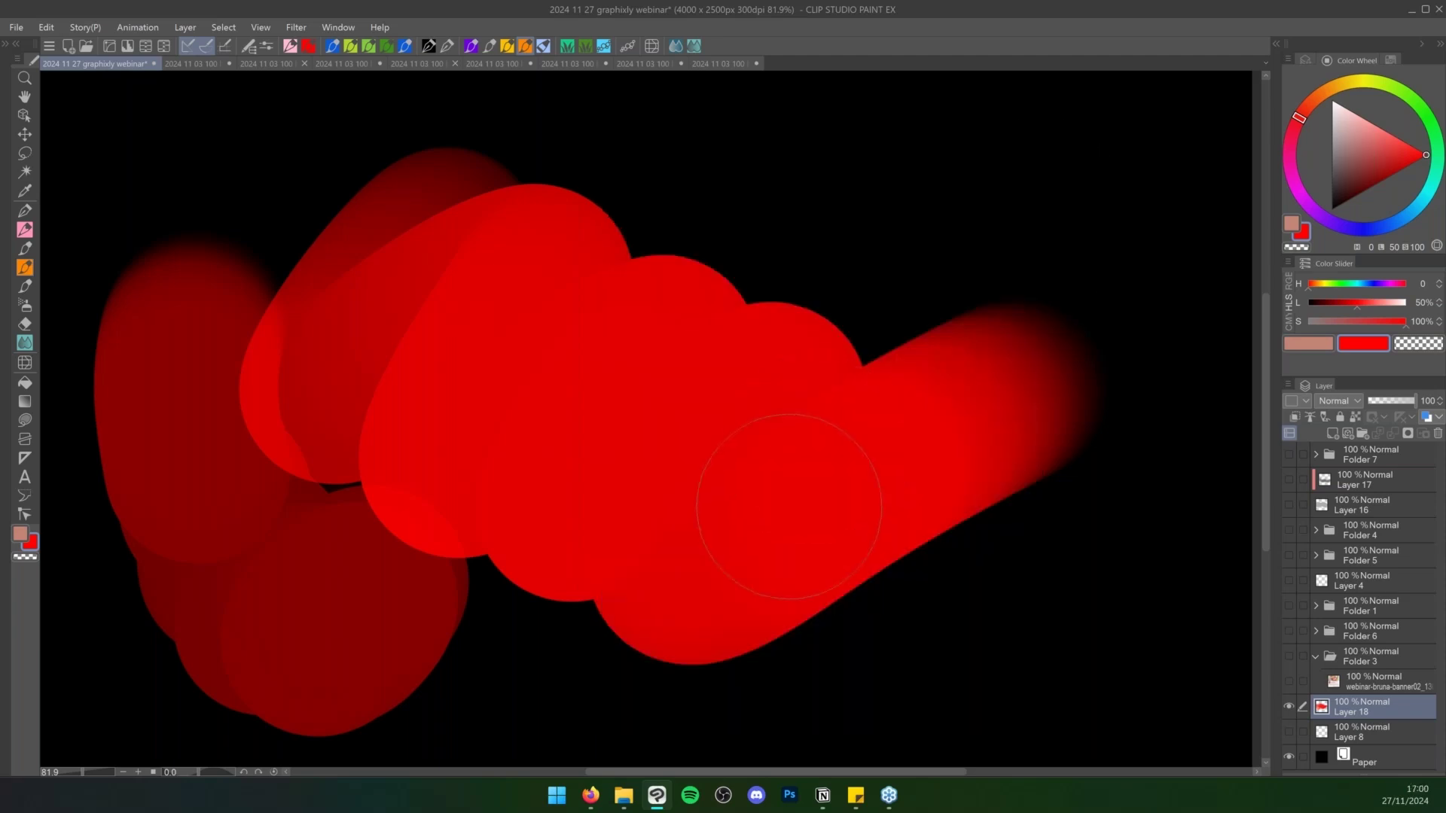
Clear the layer and paint overlapping red strokes with the Flat com Textura brush
{"action": "key", "text": "Delete"}
{"action": "left_click", "coordinate": [387, 46]}
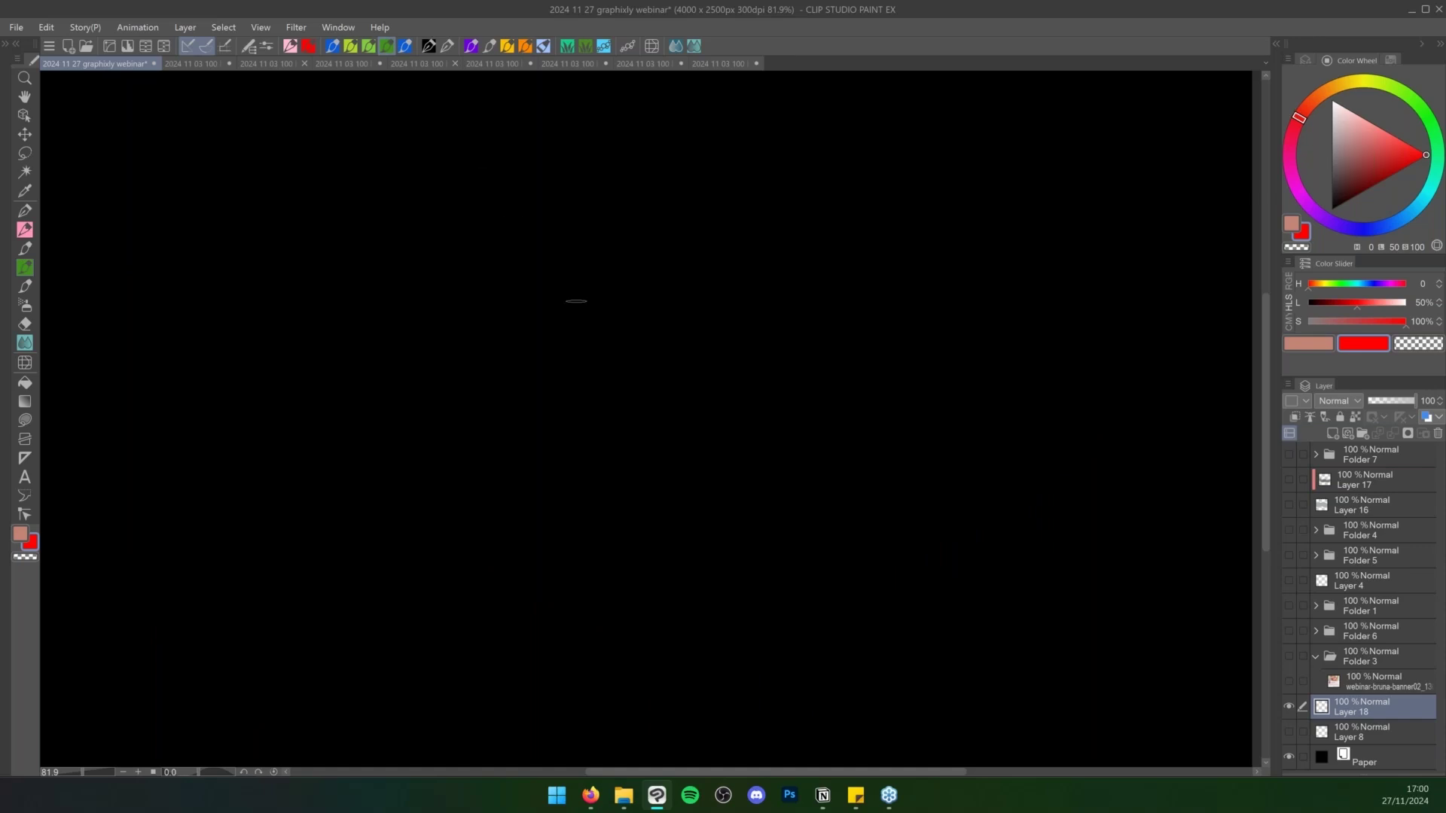
{"action": "mouse_move", "coordinate": [659, 351]}
{"action": "left_mouse_down"}
{"action": "mouse_move", "coordinate": [700, 340]}
{"action": "mouse_move", "coordinate": [798, 627]}
{"action": "mouse_move", "coordinate": [917, 262]}
{"action": "left_mouse_up"}
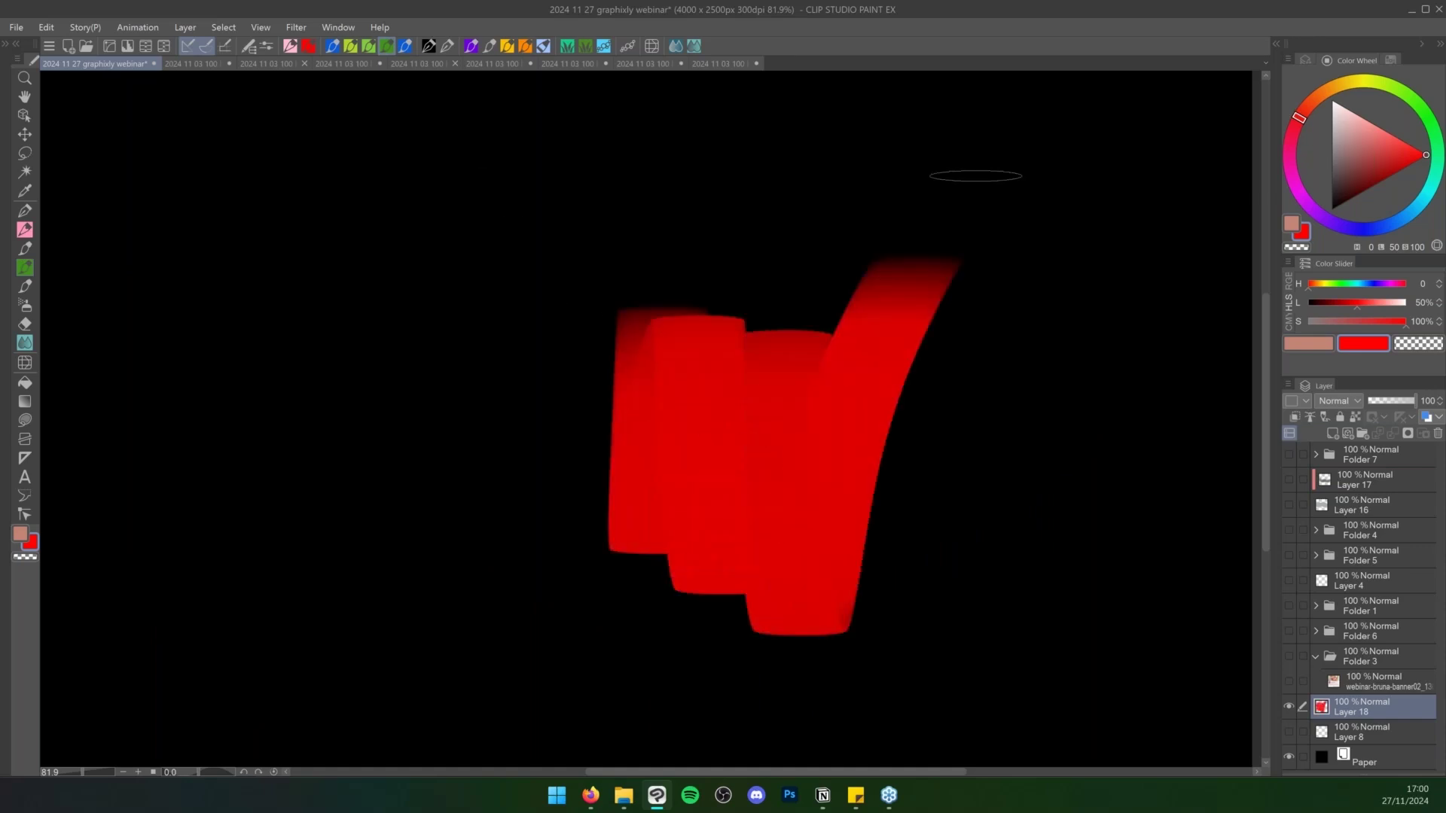
{"action": "key", "text": "F7"}
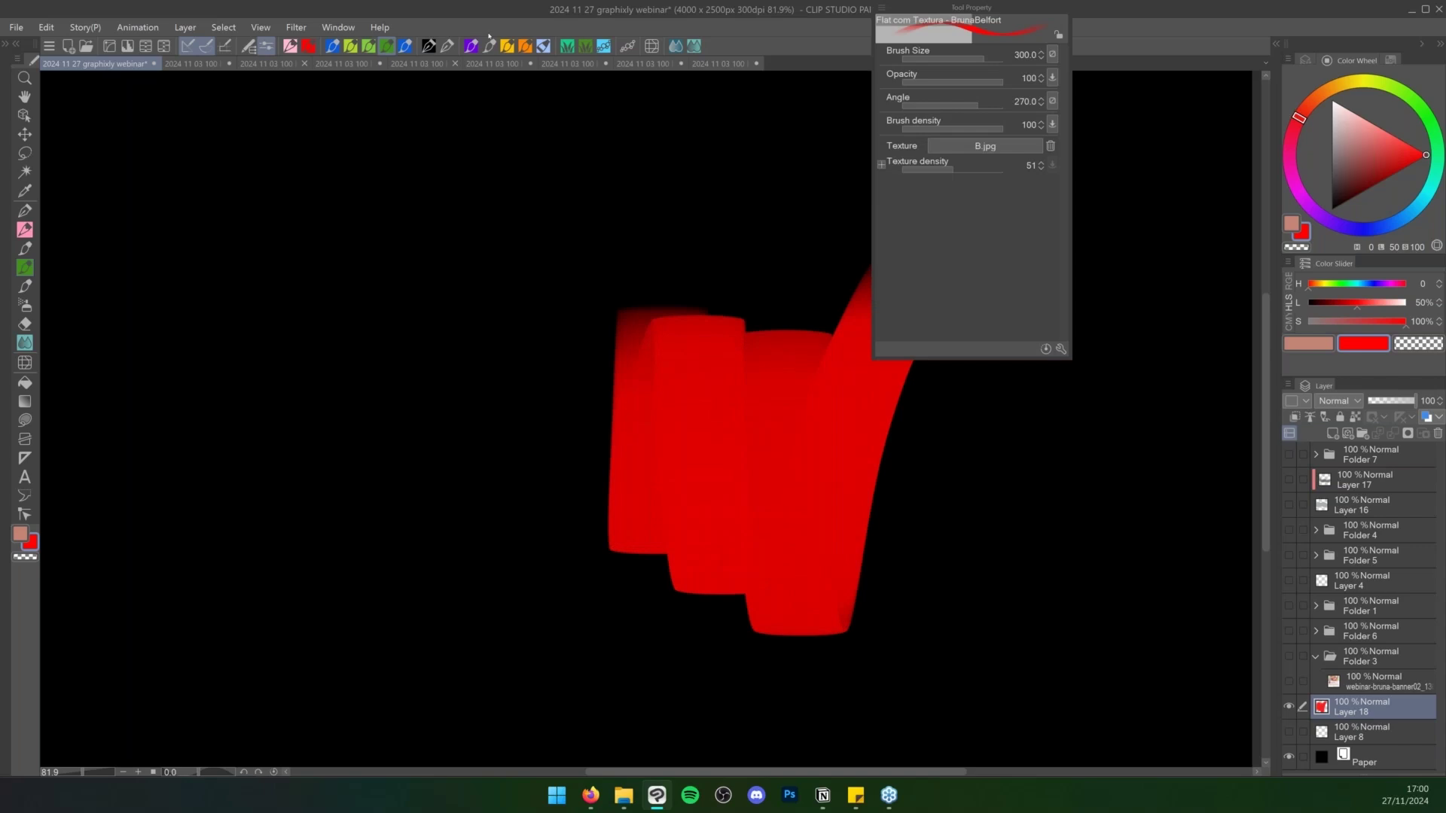
Flatten the Semi-realismo com Textura brush tip to thickness 13 with vertical direction, and paint test strokes
{"action": "left_click", "coordinate": [525, 46]}
{"action": "key", "text": "F7"}
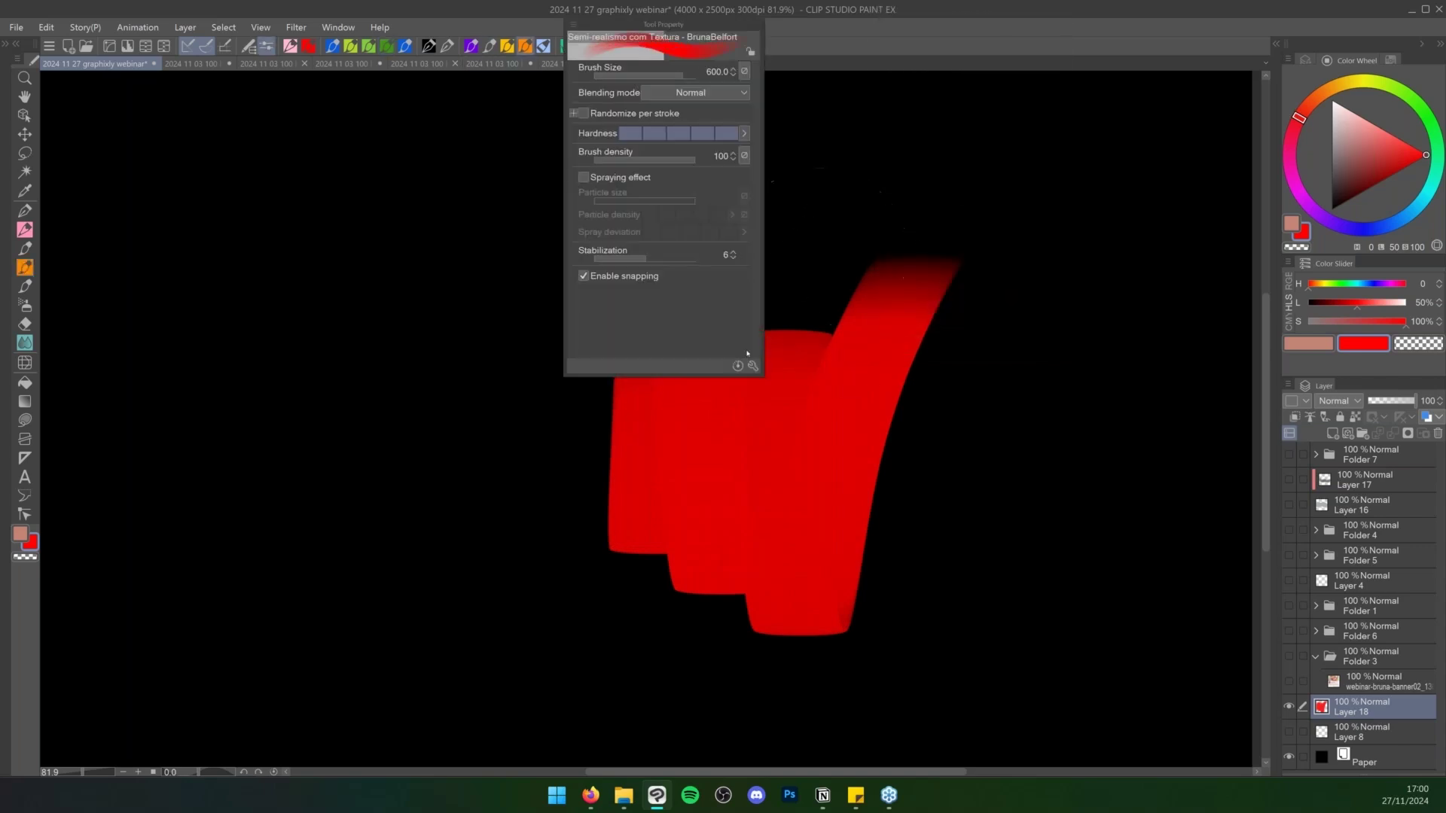
{"action": "left_click", "coordinate": [753, 366]}
{"action": "left_click", "coordinate": [628, 338]}
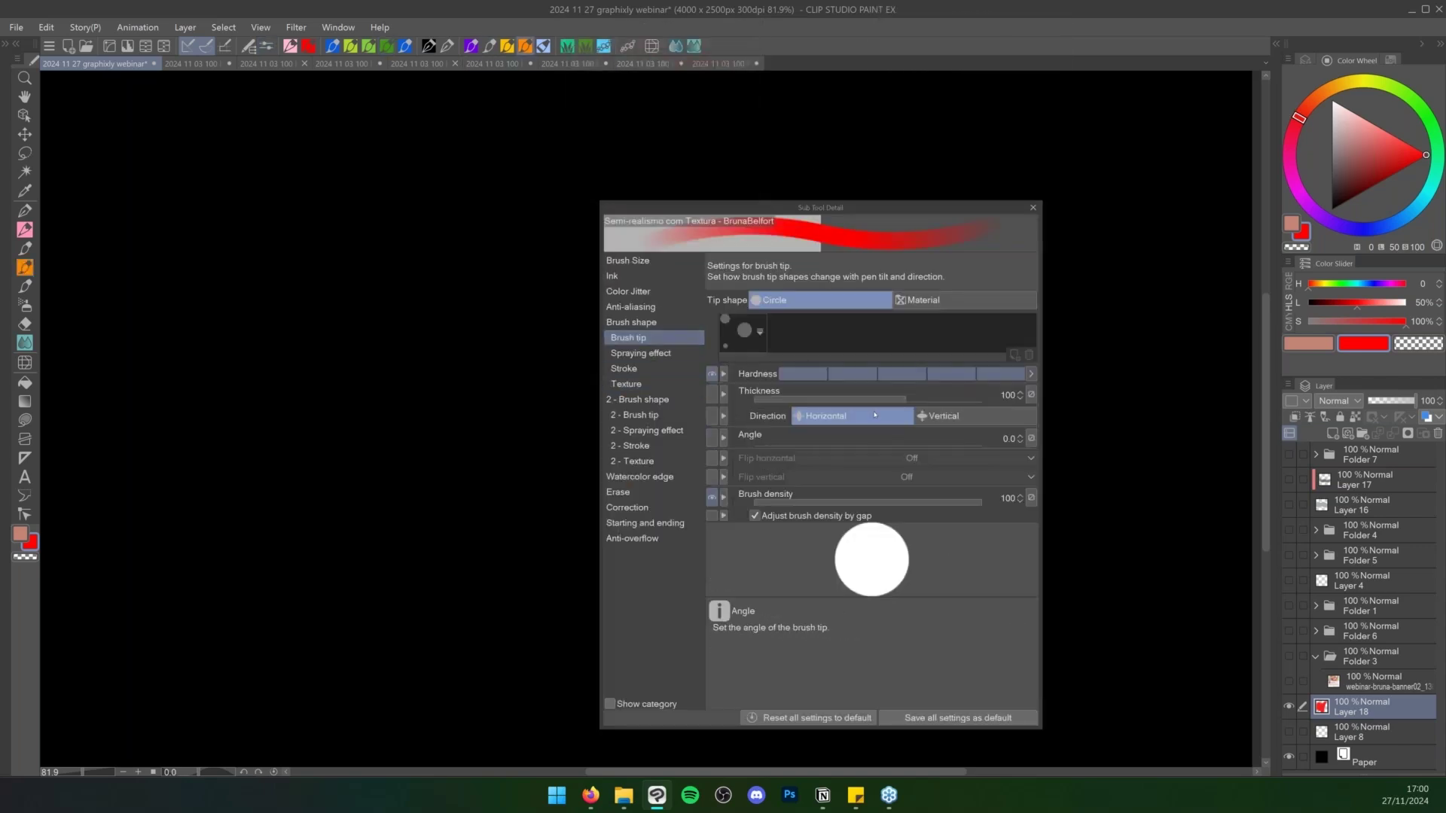
{"action": "left_click", "coordinate": [831, 398]}
{"action": "left_click_drag", "start_coordinate": [836, 399], "coordinate": [866, 404]}
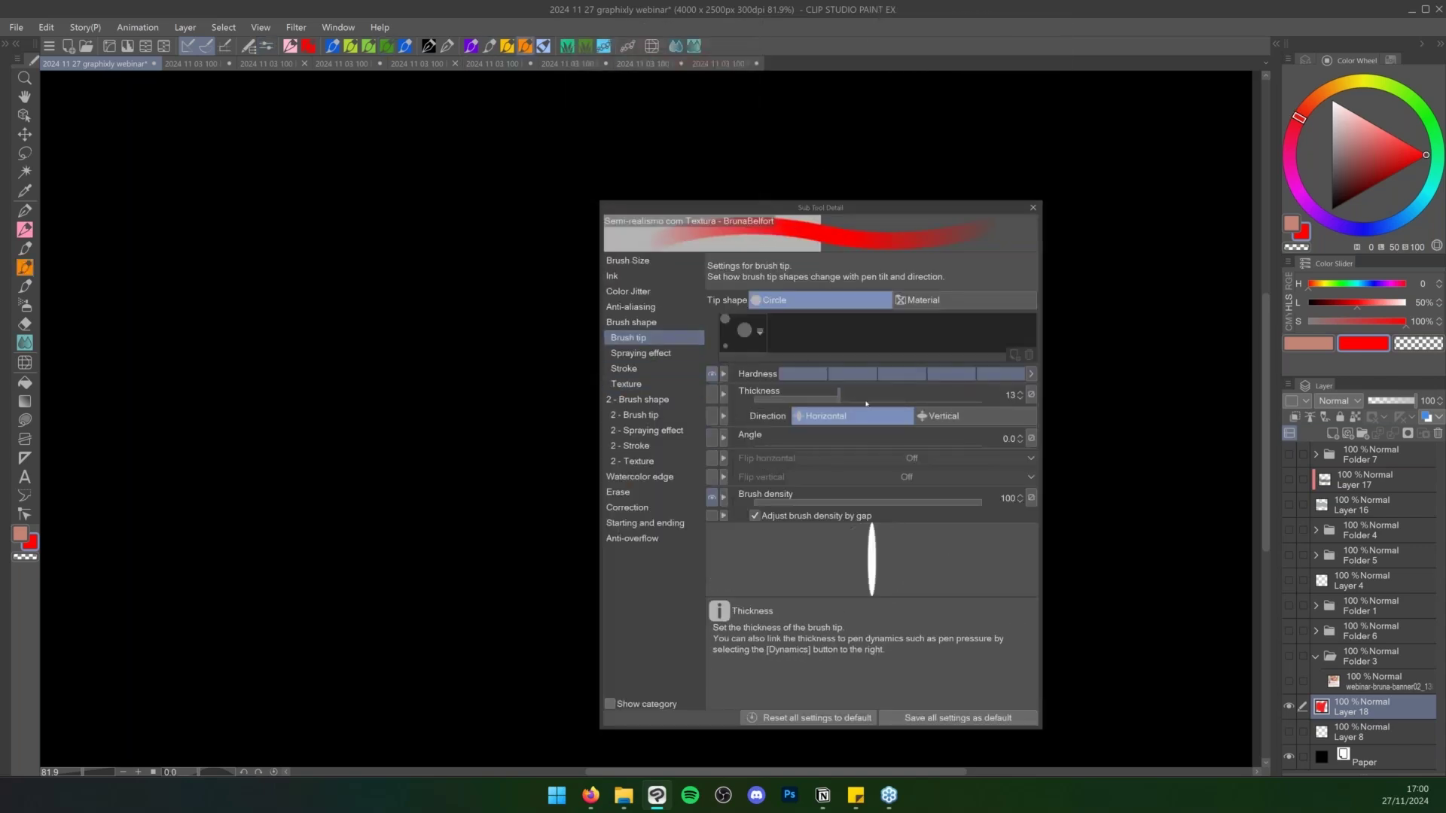
{"action": "left_click", "coordinate": [944, 416]}
{"action": "mouse_move", "coordinate": [490, 500]}
{"action": "left_mouse_down"}
{"action": "mouse_move", "coordinate": [467, 603]}
{"action": "mouse_move", "coordinate": [497, 670]}
{"action": "left_mouse_up"}
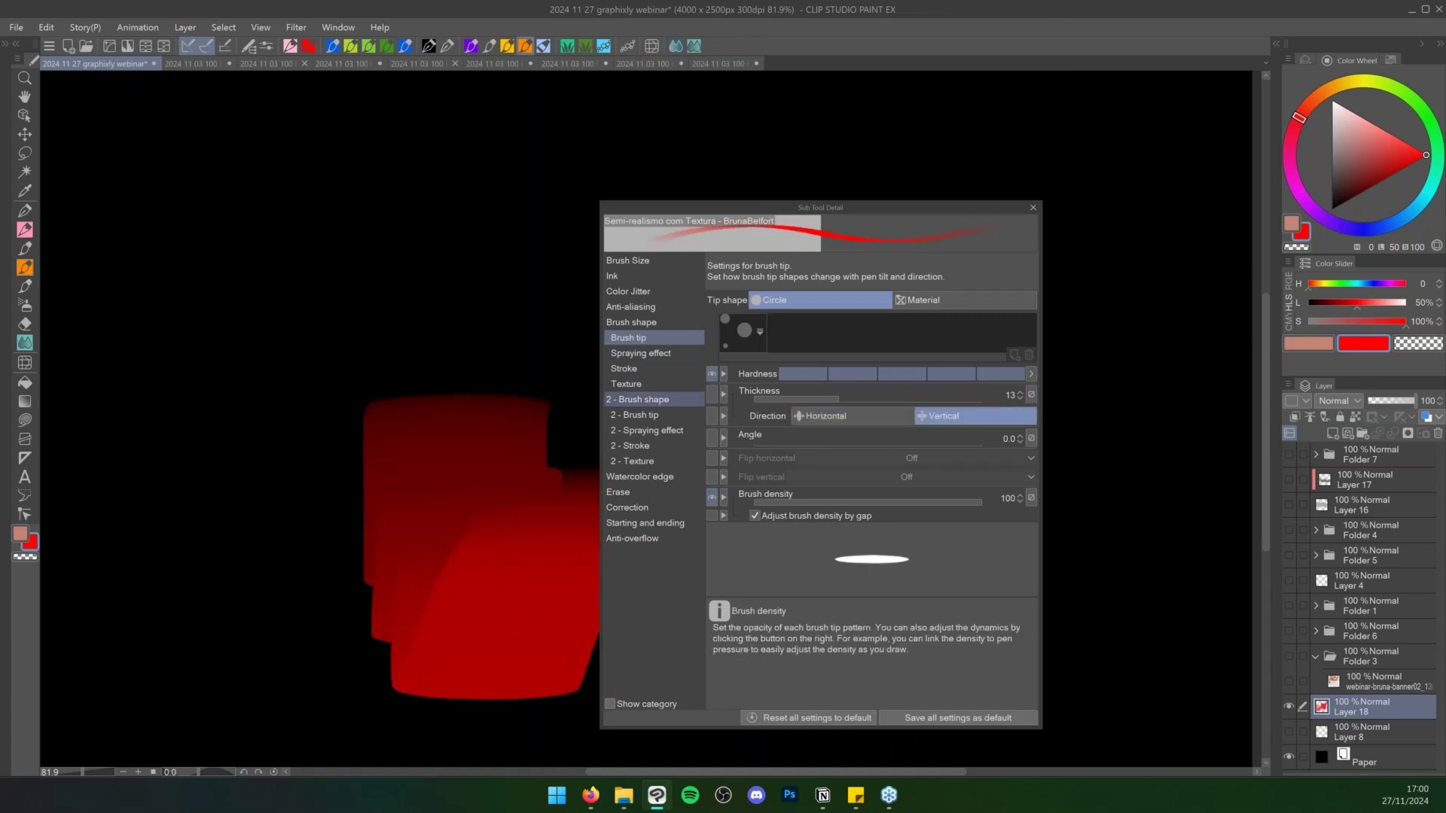
Restore the brush tip to horizontal direction with thickness 100, and clear the test strokes
{"action": "left_click", "coordinate": [826, 416]}
{"action": "left_click_drag", "start_coordinate": [839, 398], "coordinate": [980, 396]}
{"action": "left_click", "coordinate": [1006, 395]}
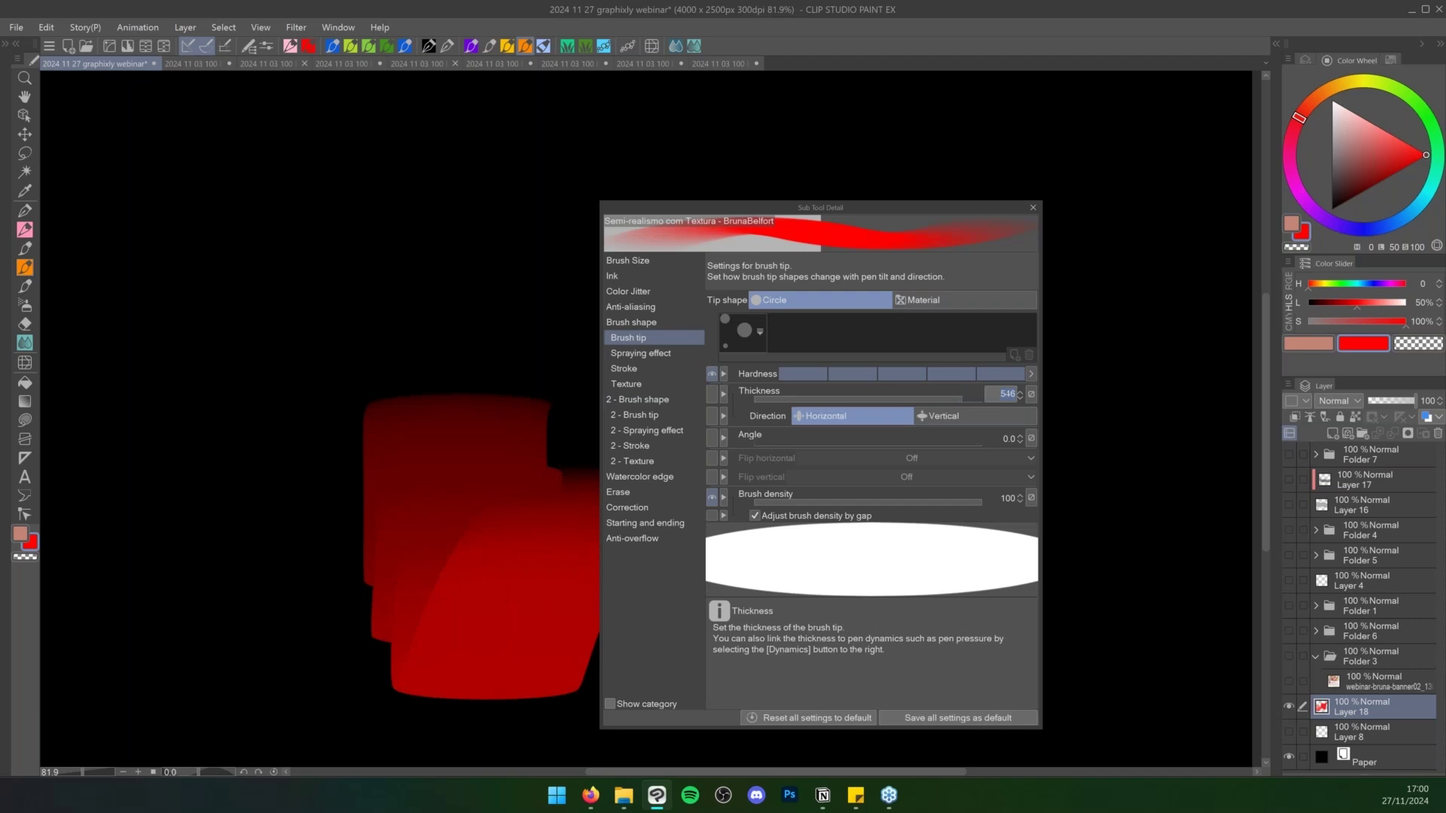
{"action": "type", "text": "100"}
{"action": "key", "text": "Return"}
{"action": "key", "text": "Delete"}
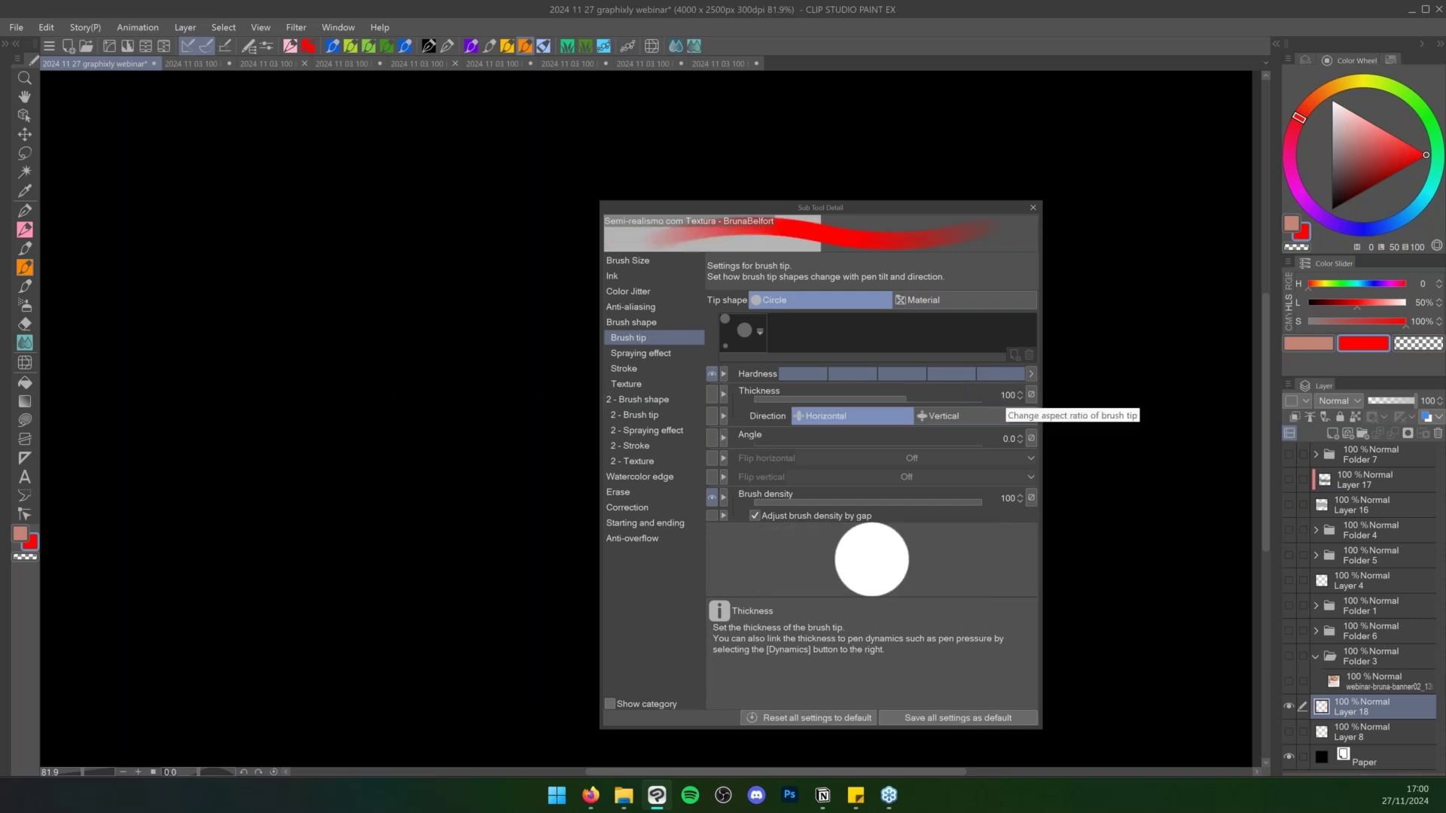
Compare the brush tips of Real G-Pen 3 and the flat oval brush, and inspect the latter's brush size pressure dynamics
{"action": "left_click", "coordinate": [447, 46]}
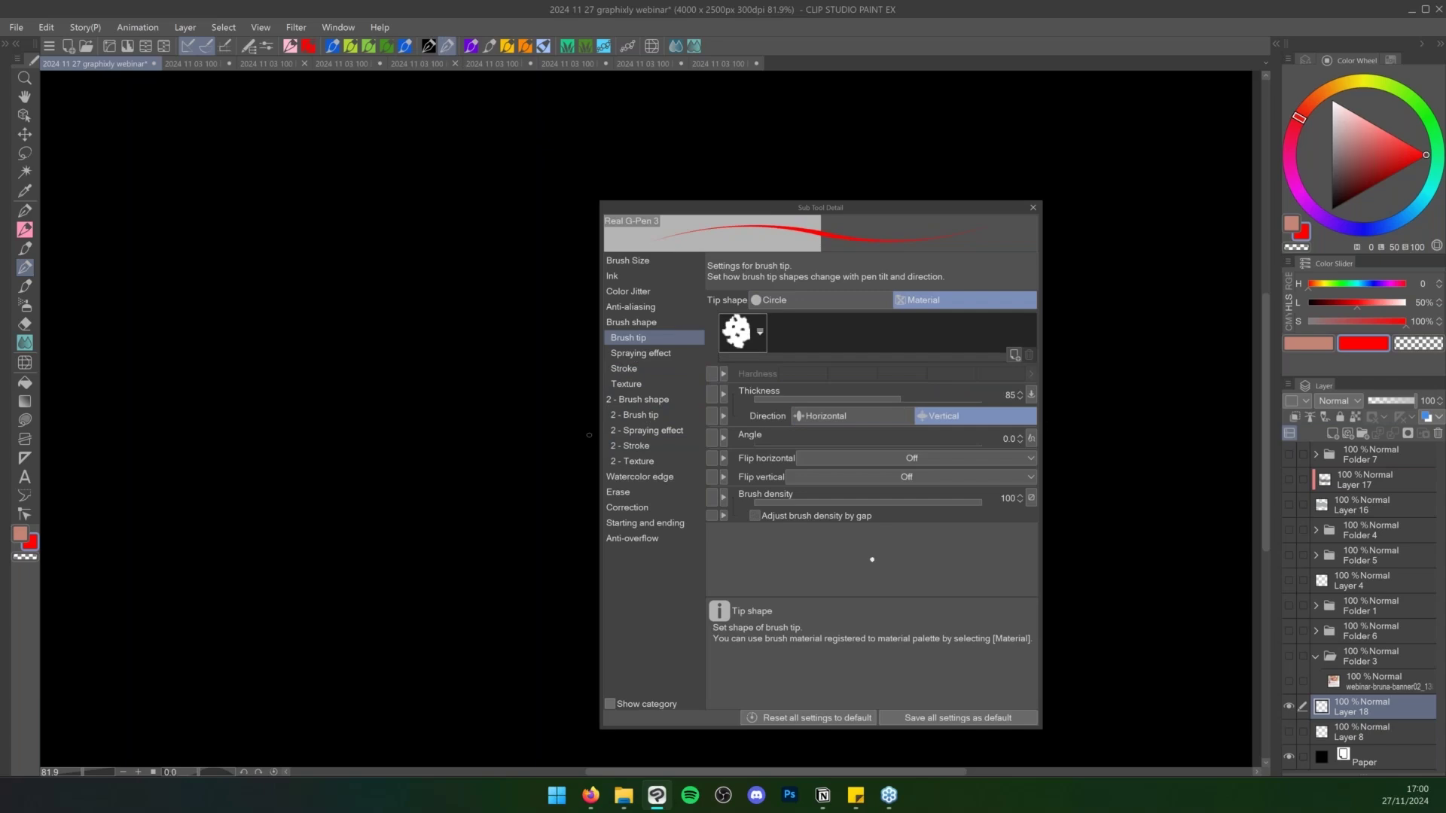
{"action": "left_click", "coordinate": [490, 46]}
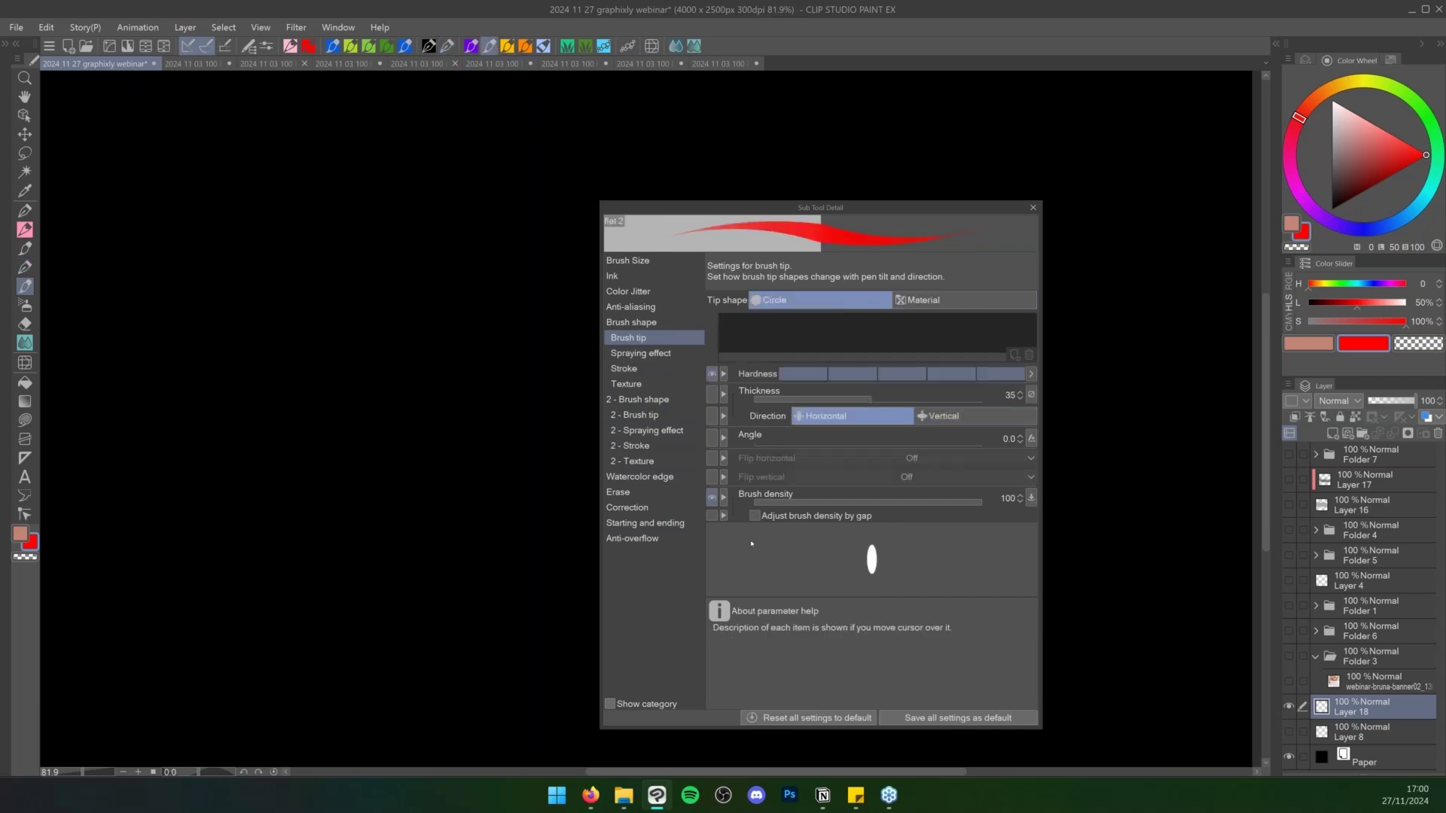
{"action": "left_click", "coordinate": [627, 259]}
{"action": "left_click", "coordinate": [1031, 302]}
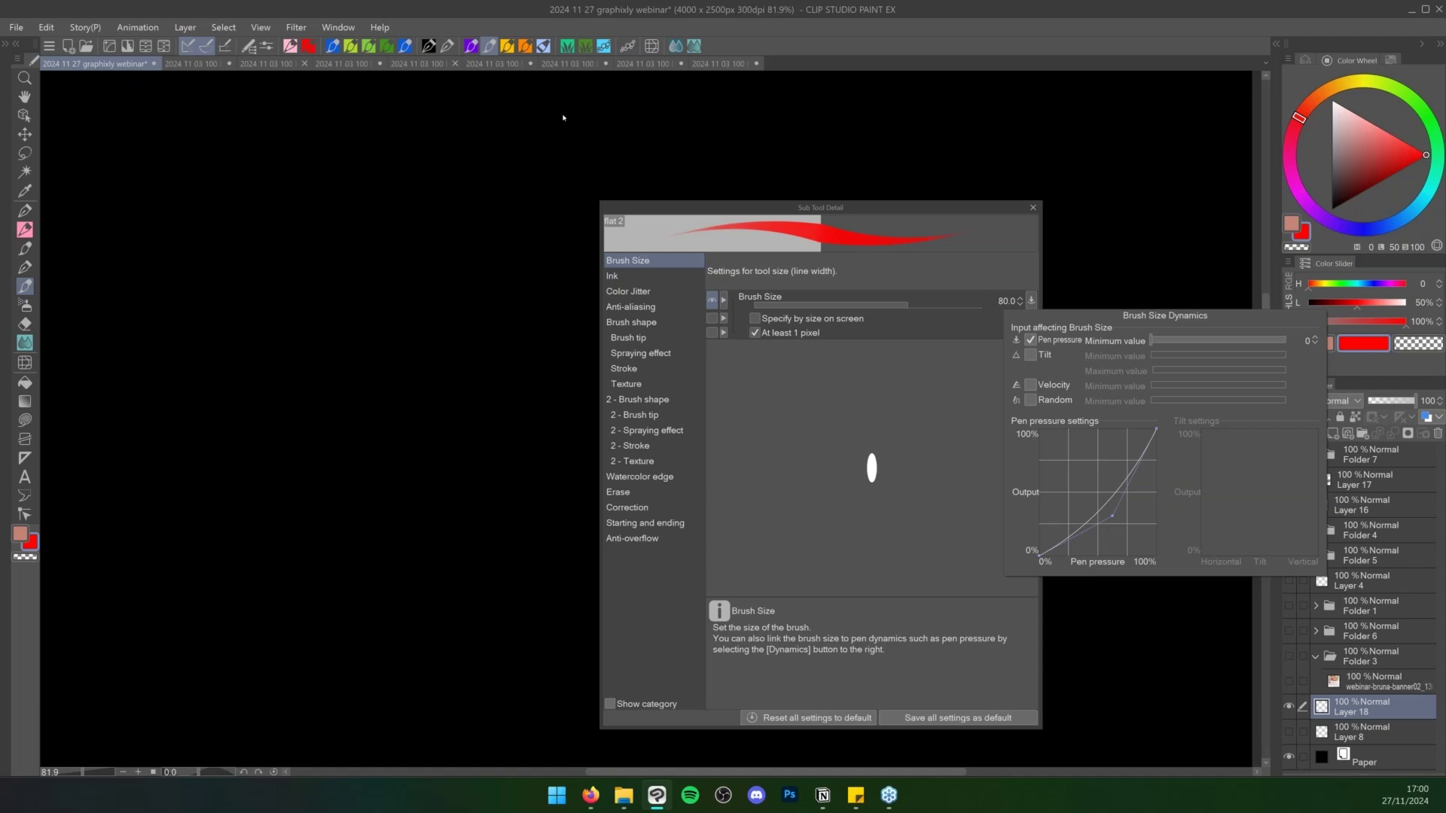
Try red zigzag strokes with the bristly Paint brush at size 70, clearing the layer after each test
{"action": "left_click", "coordinate": [545, 48]}
{"action": "left_click", "coordinate": [545, 48]}
{"action": "mouse_move", "coordinate": [450, 366]}
{"action": "left_mouse_down"}
{"action": "mouse_move", "coordinate": [436, 383]}
{"action": "mouse_move", "coordinate": [435, 639]}
{"action": "mouse_move", "coordinate": [577, 500]}
{"action": "left_mouse_up"}
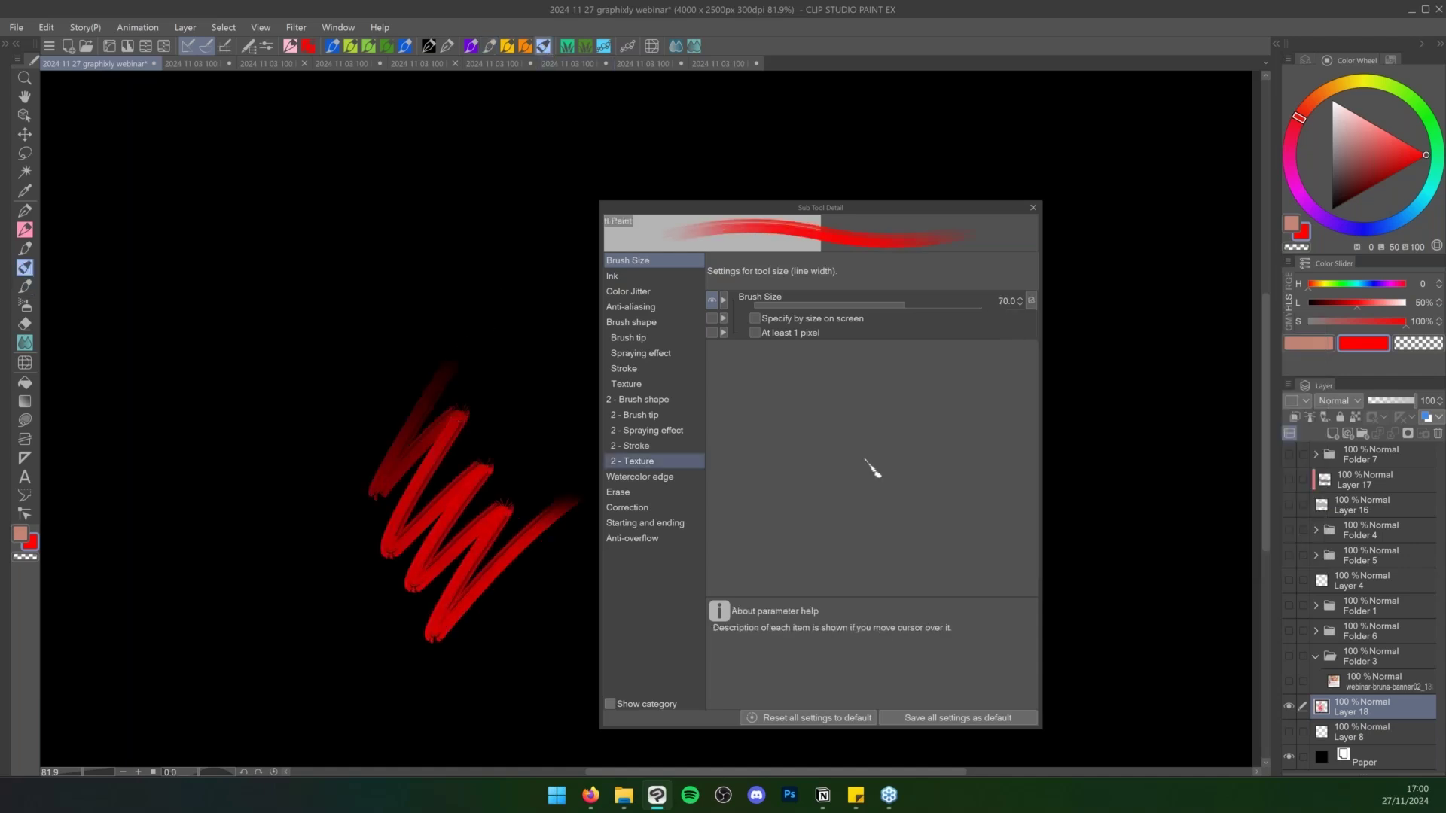
{"action": "key", "text": "Delete"}
{"action": "mouse_move", "coordinate": [439, 352]}
{"action": "left_mouse_down"}
{"action": "mouse_move", "coordinate": [396, 473]}
{"action": "mouse_move", "coordinate": [400, 614]}
{"action": "mouse_move", "coordinate": [473, 598]}
{"action": "left_mouse_up"}
{"action": "key", "text": "Delete"}
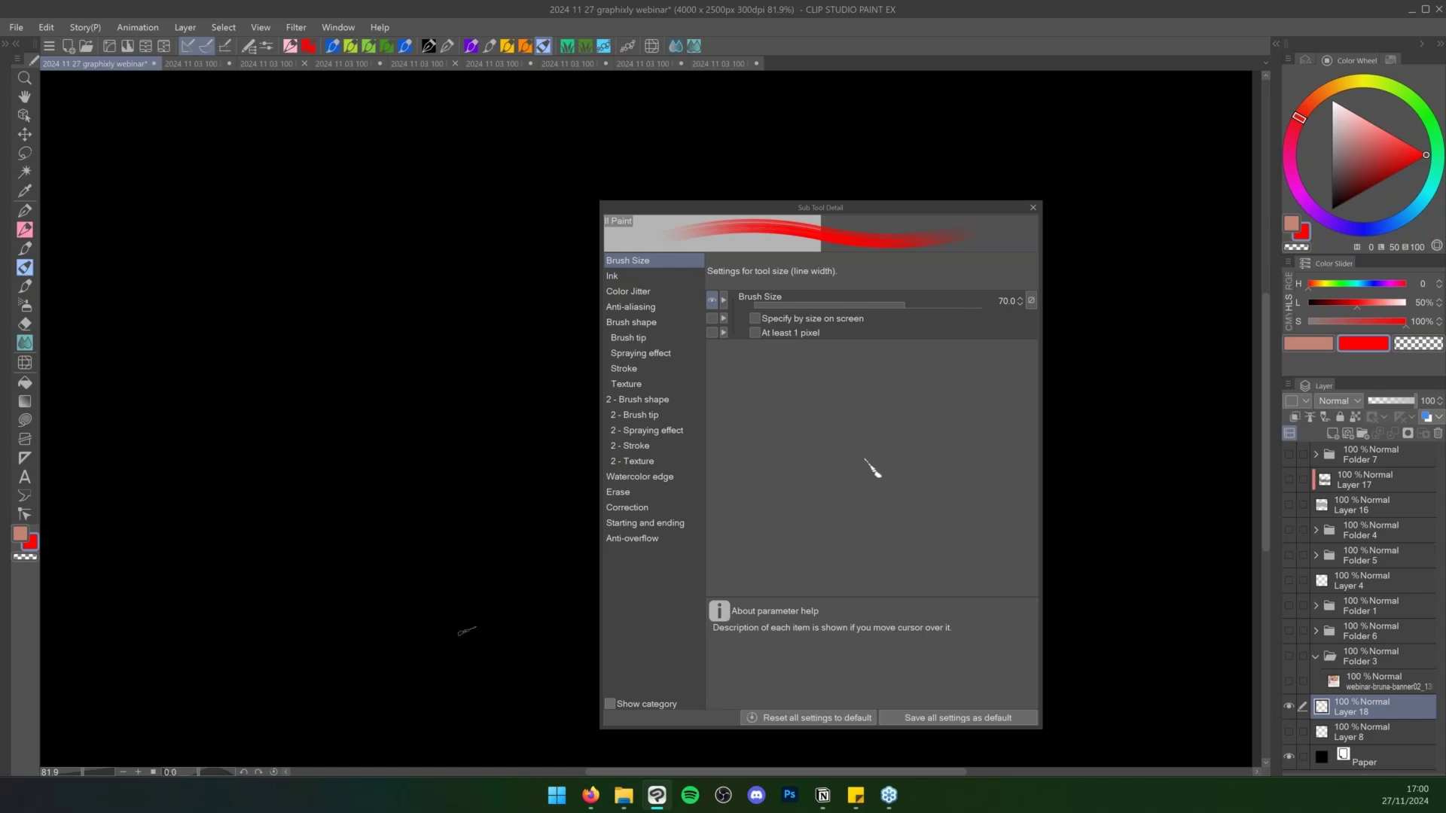
Display the collection of blend brushes and select the Crunchy Blender
{"action": "key", "text": "j"}
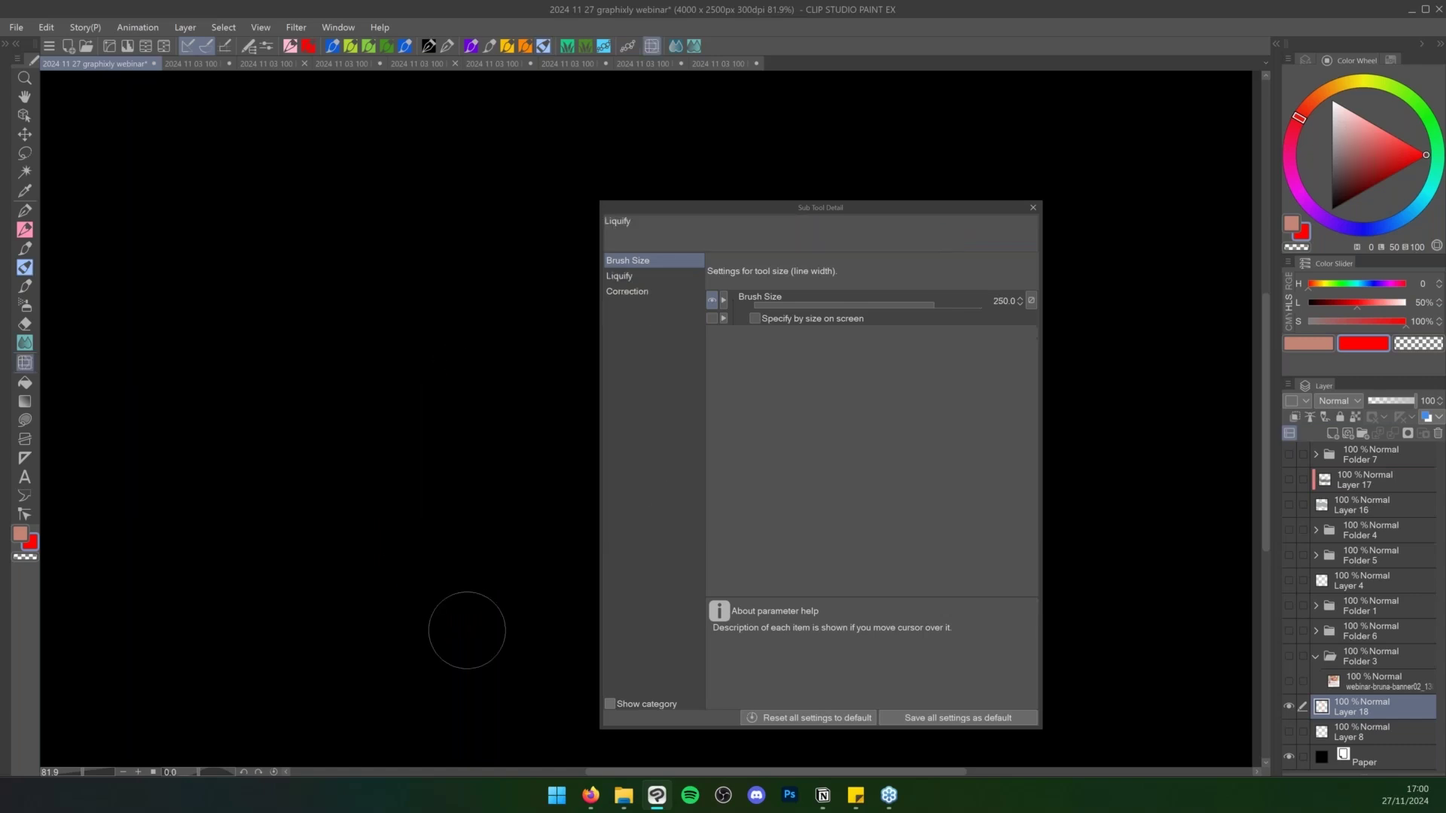
{"action": "key", "text": "j"}
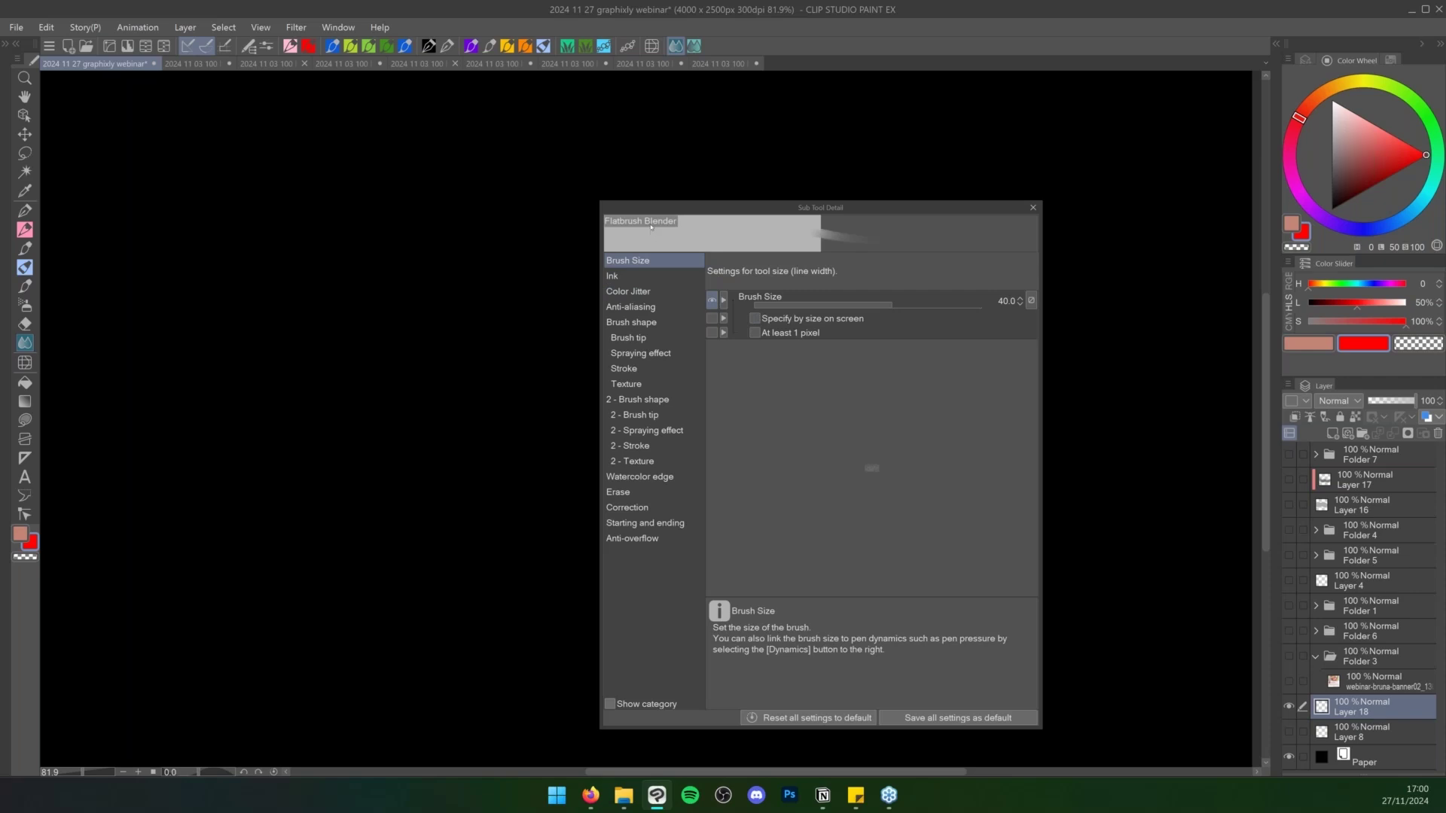
{"action": "left_click", "coordinate": [5, 43]}
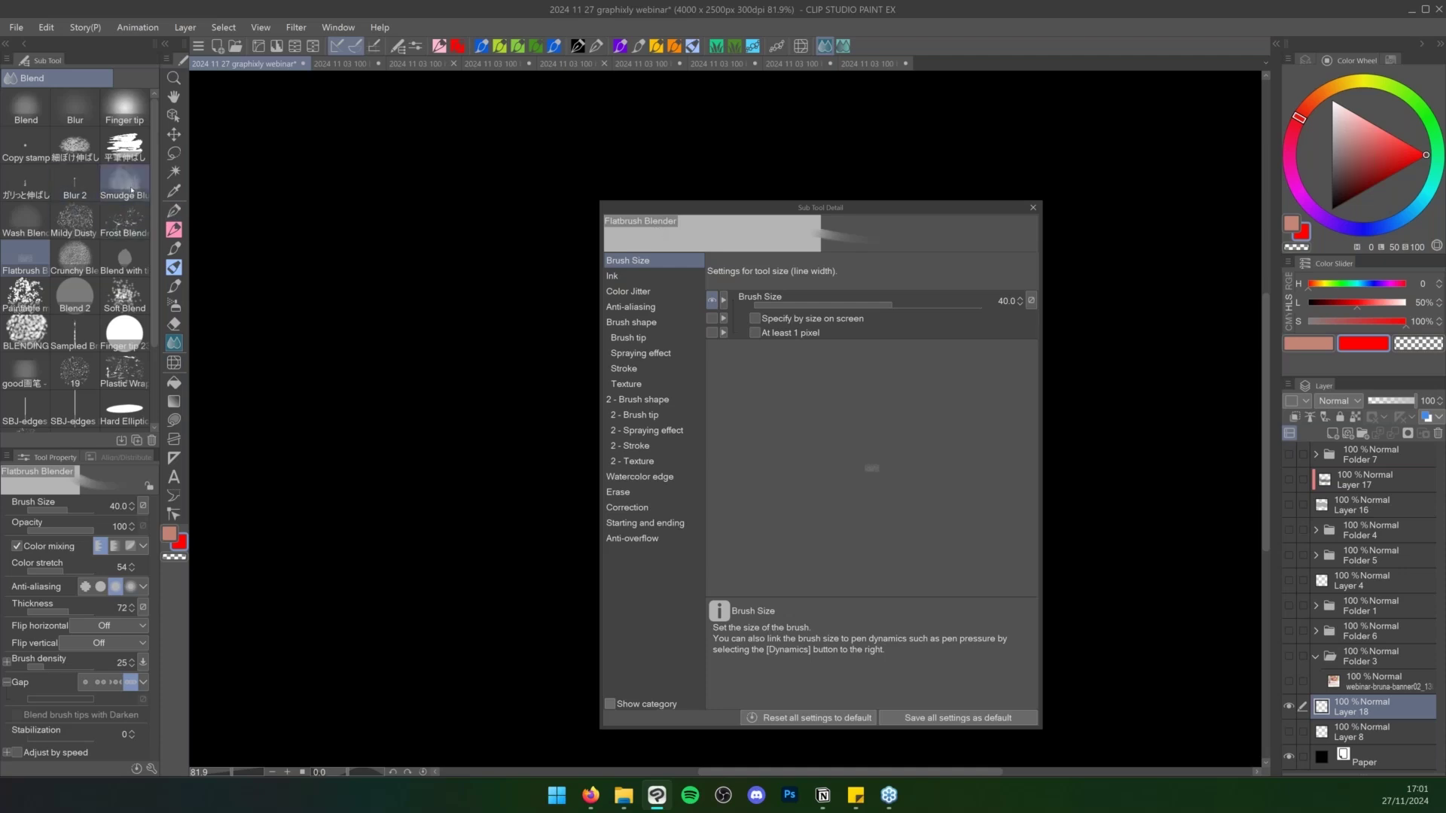
{"action": "left_click", "coordinate": [75, 252]}
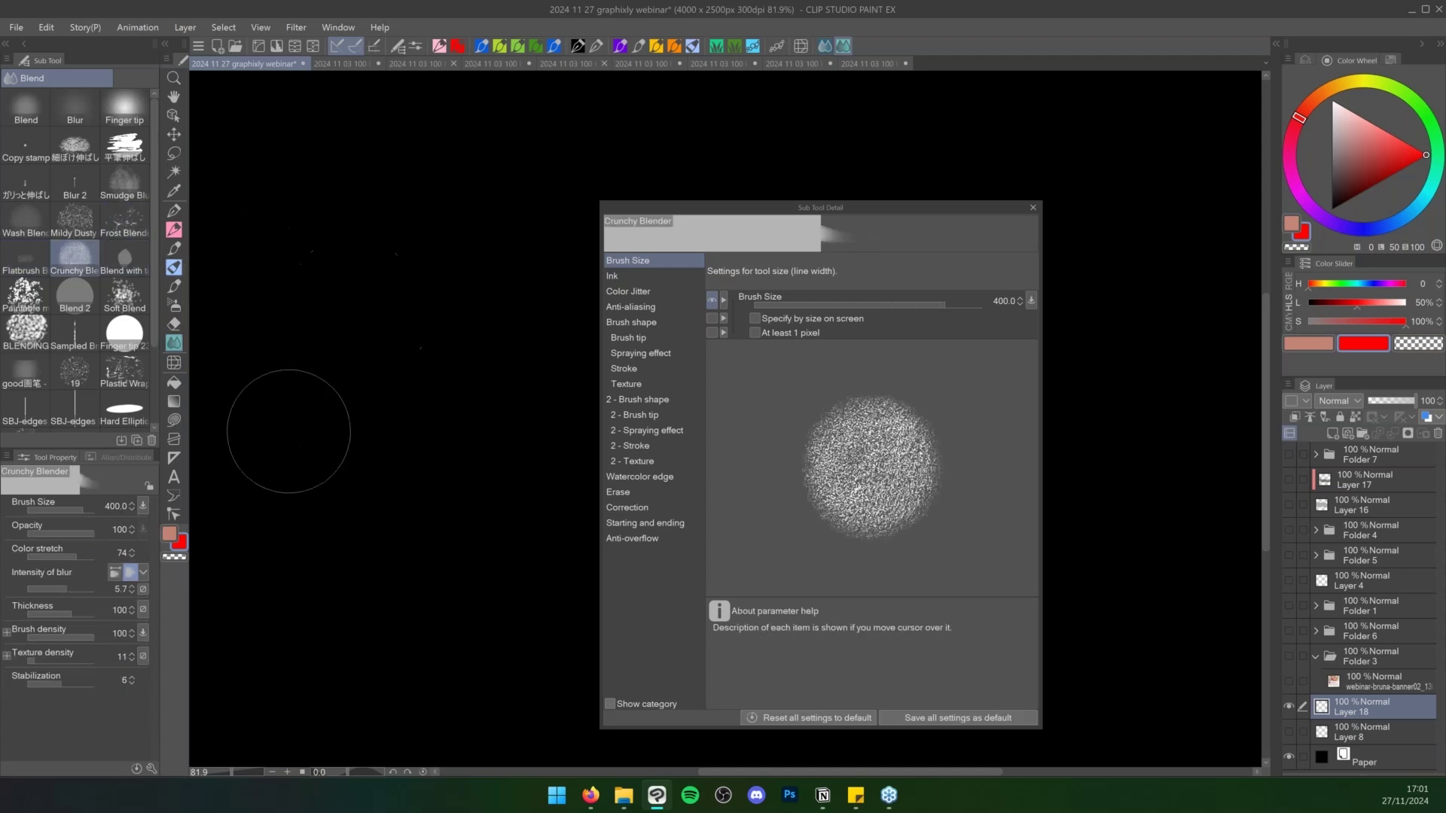
{"action": "left_click", "coordinate": [6, 44]}
Switch to Firefox and examine the Textured Blenders asset page, including its content ID and blending samples
{"action": "left_click", "coordinate": [591, 796]}
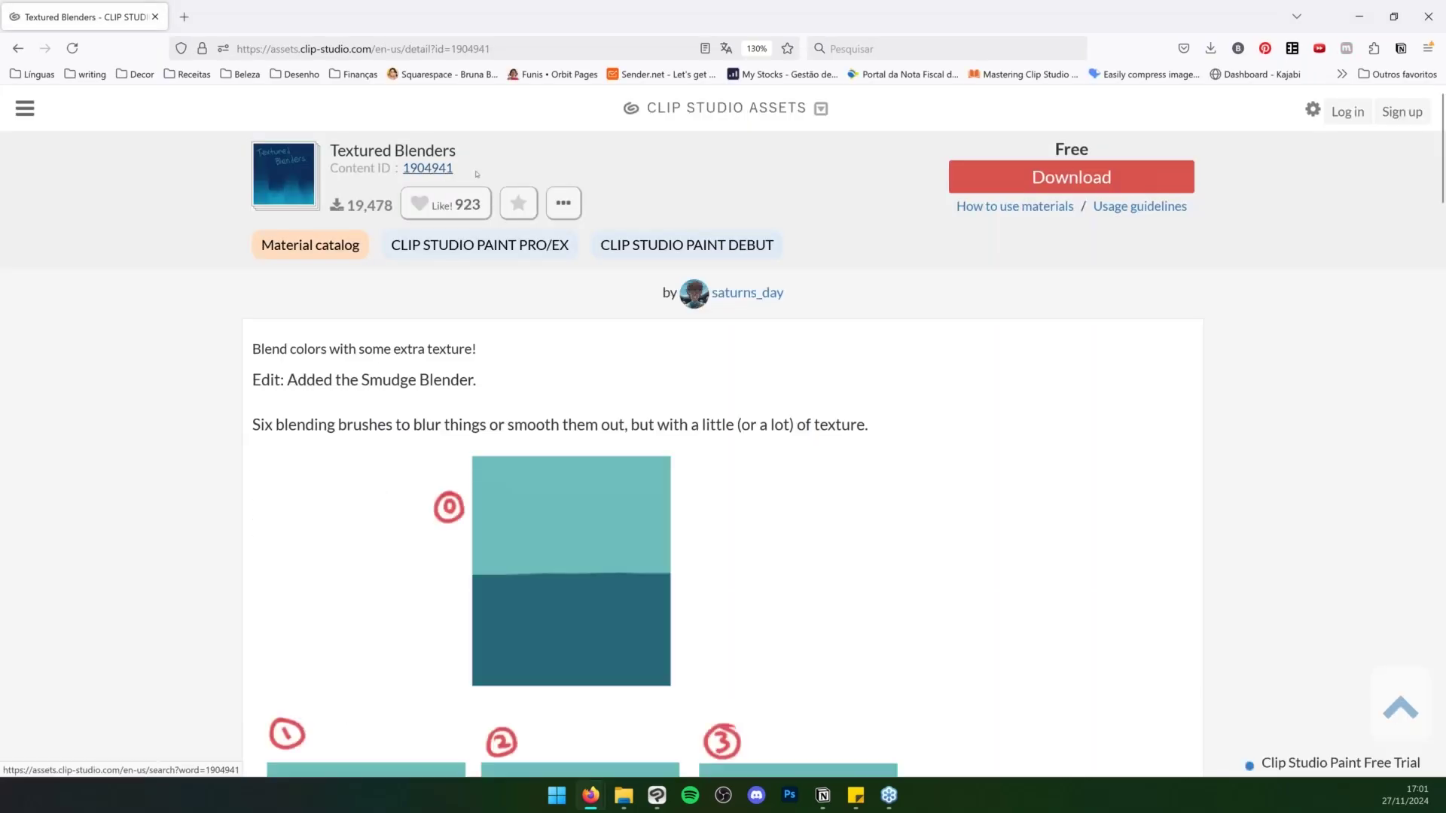
{"action": "double_click", "coordinate": [435, 169]}
{"action": "left_click_drag", "start_coordinate": [406, 177], "coordinate": [458, 167]}
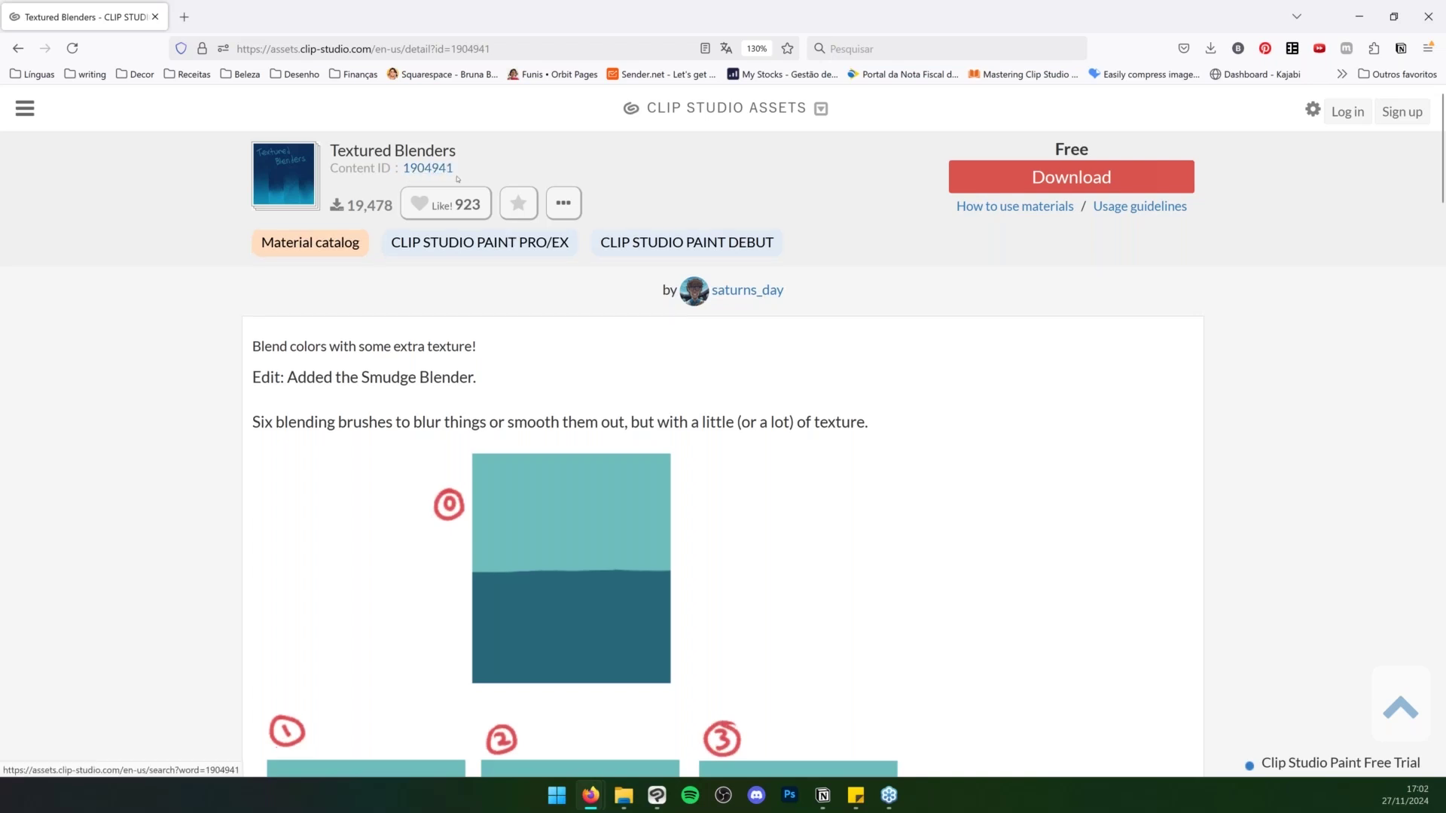
{"action": "scroll", "coordinate": [549, 381], "scroll_direction": "down", "scroll_amount": 10}
{"action": "scroll", "coordinate": [549, 382], "scroll_direction": "up", "scroll_amount": 10}
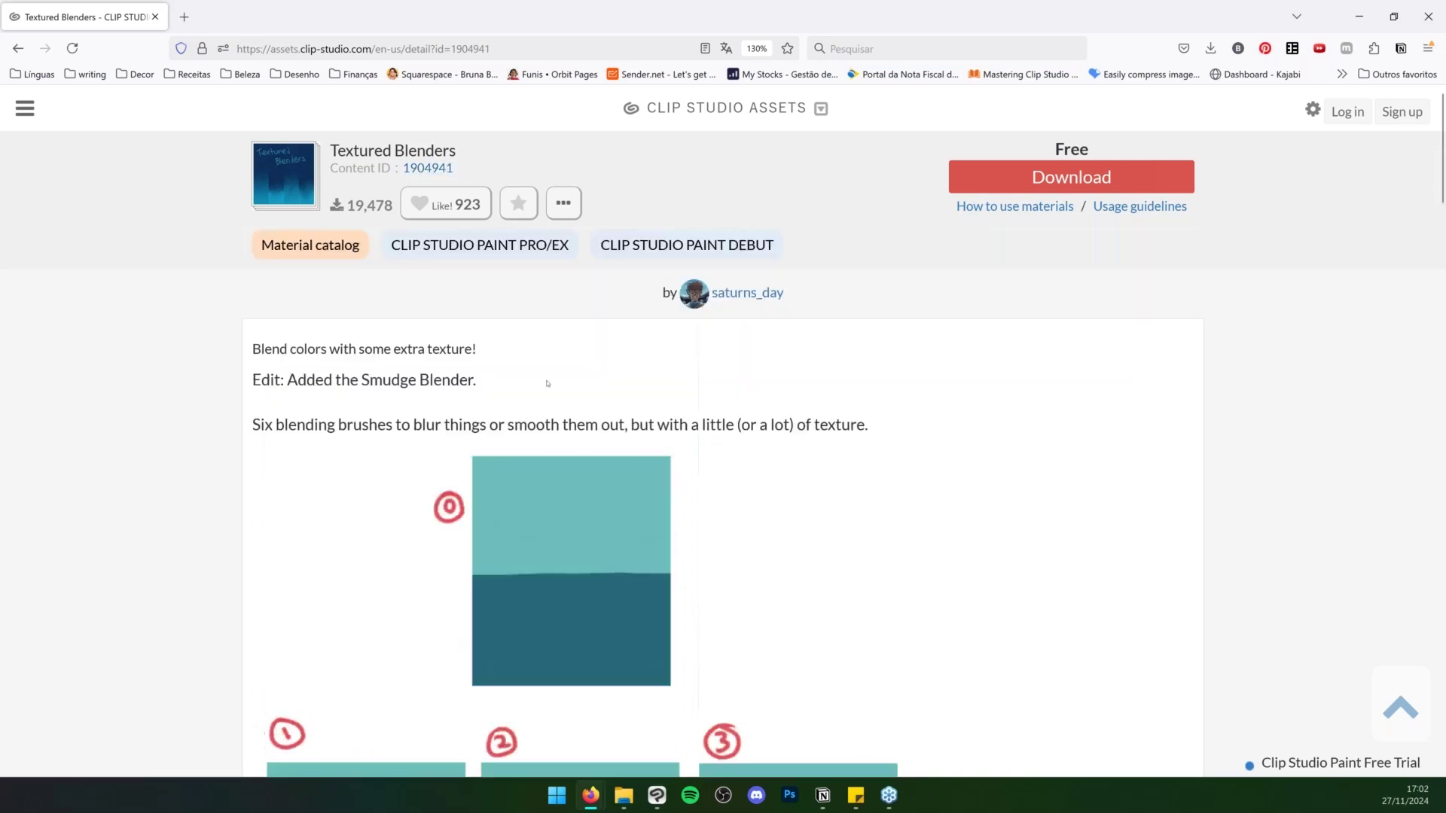
{"action": "scroll", "coordinate": [549, 381], "scroll_direction": "down", "scroll_amount": 3}
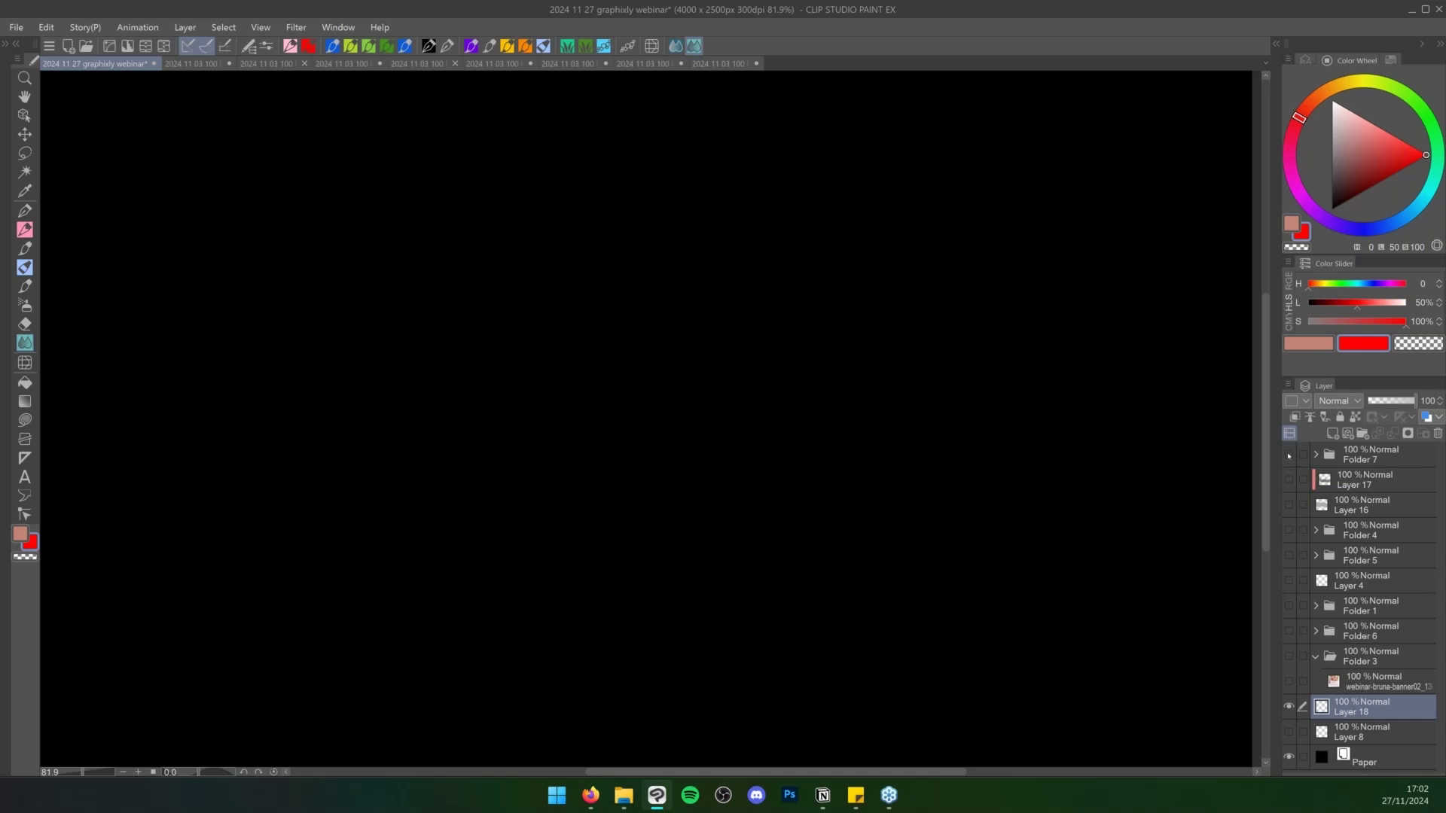
Switch to the 100 heads elf portrait, hide its finished painting layers, and show and expand Folder 1 with the base colours
{"action": "left_click", "coordinate": [1317, 454]}
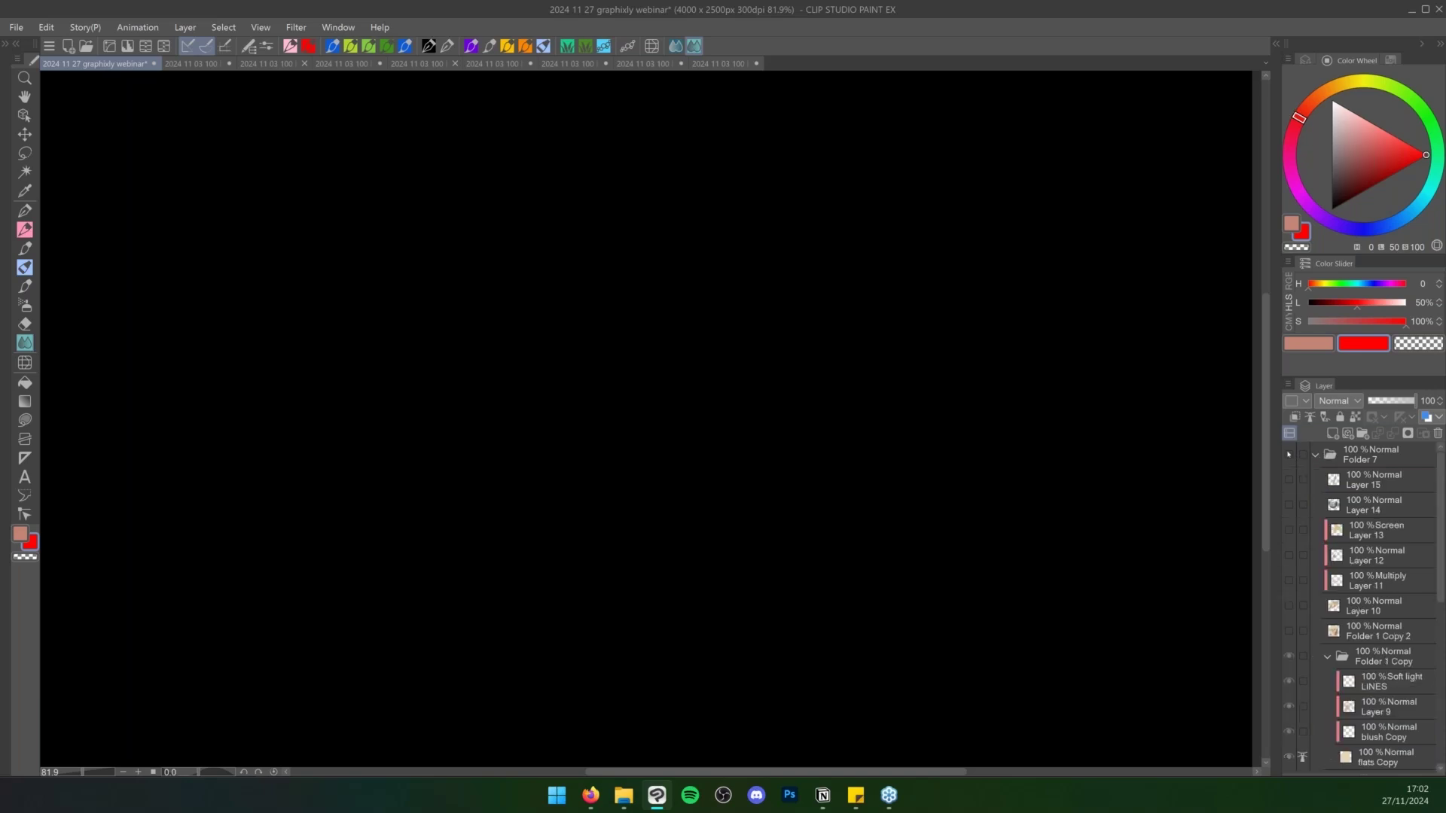
{"action": "left_click", "coordinate": [732, 65]}
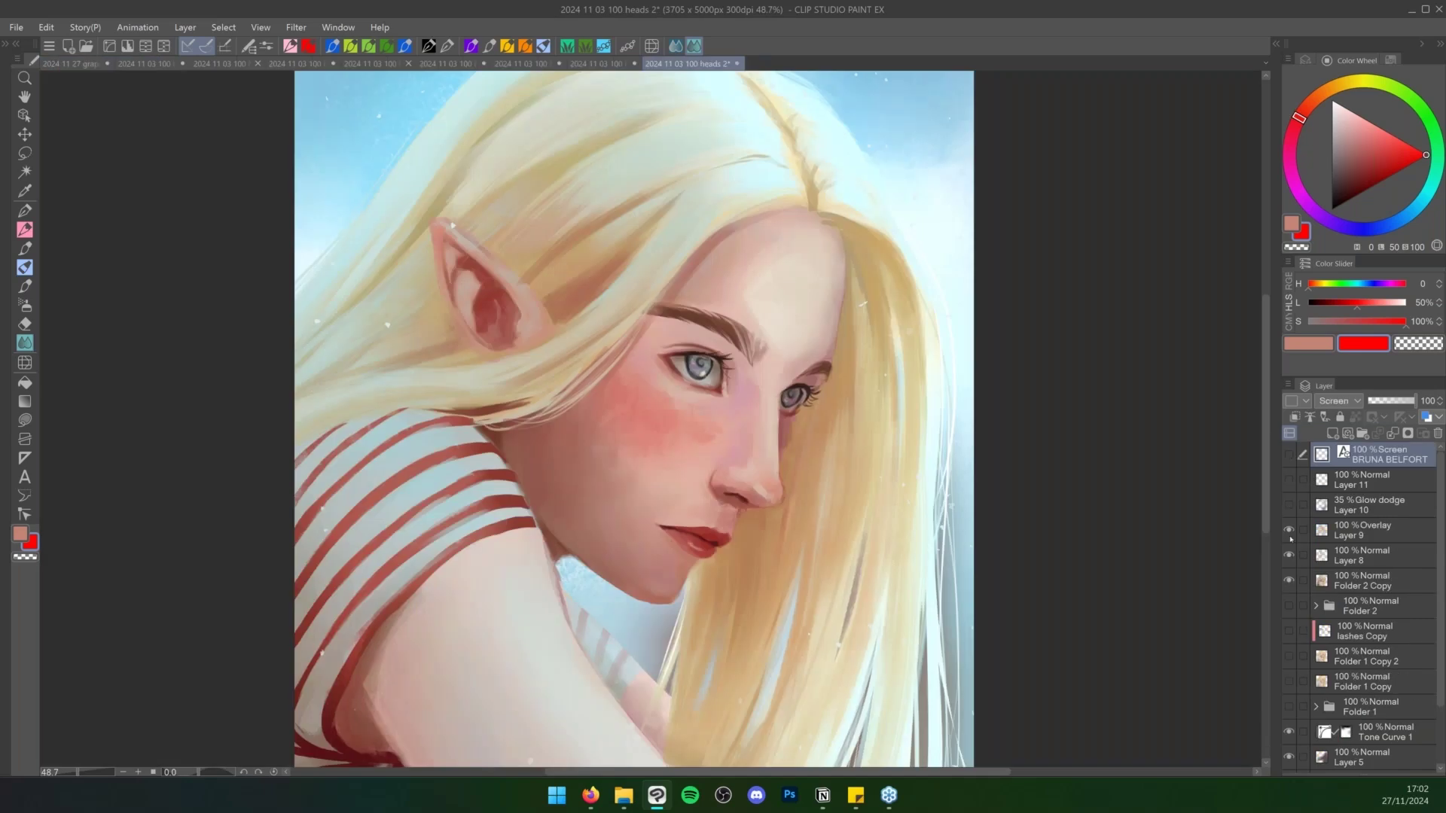
{"action": "left_click_drag", "start_coordinate": [1439, 531], "coordinate": [1439, 595]}
{"action": "left_click", "coordinate": [1288, 634]}
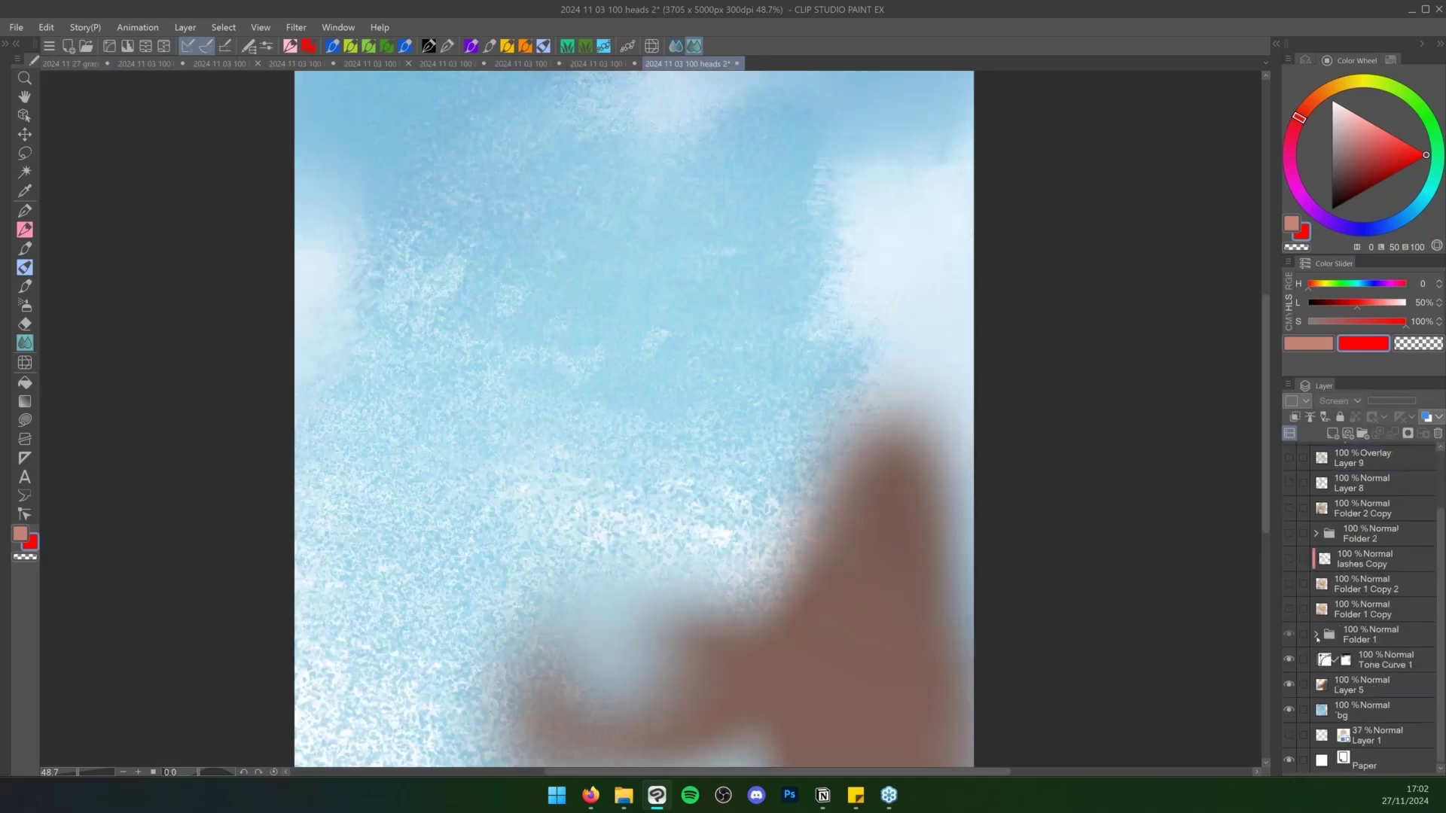
{"action": "left_click", "coordinate": [1317, 634]}
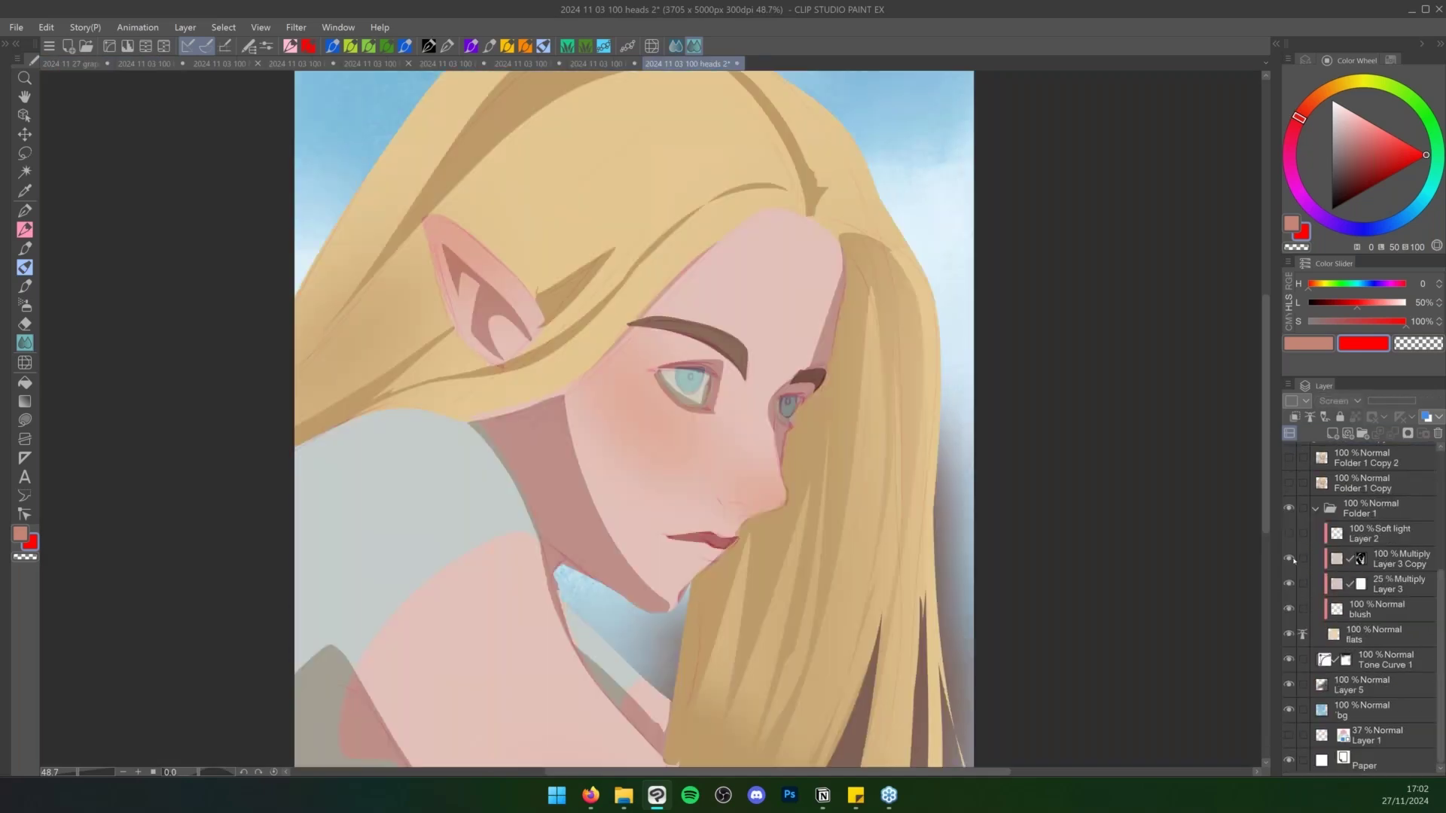
Compare the portrait with its Multiply shadows off and on, keeping only Layer 3 Copy shown, and disable that layer's mask
{"action": "left_click", "coordinate": [1289, 584]}
{"action": "left_click", "coordinate": [1289, 584]}
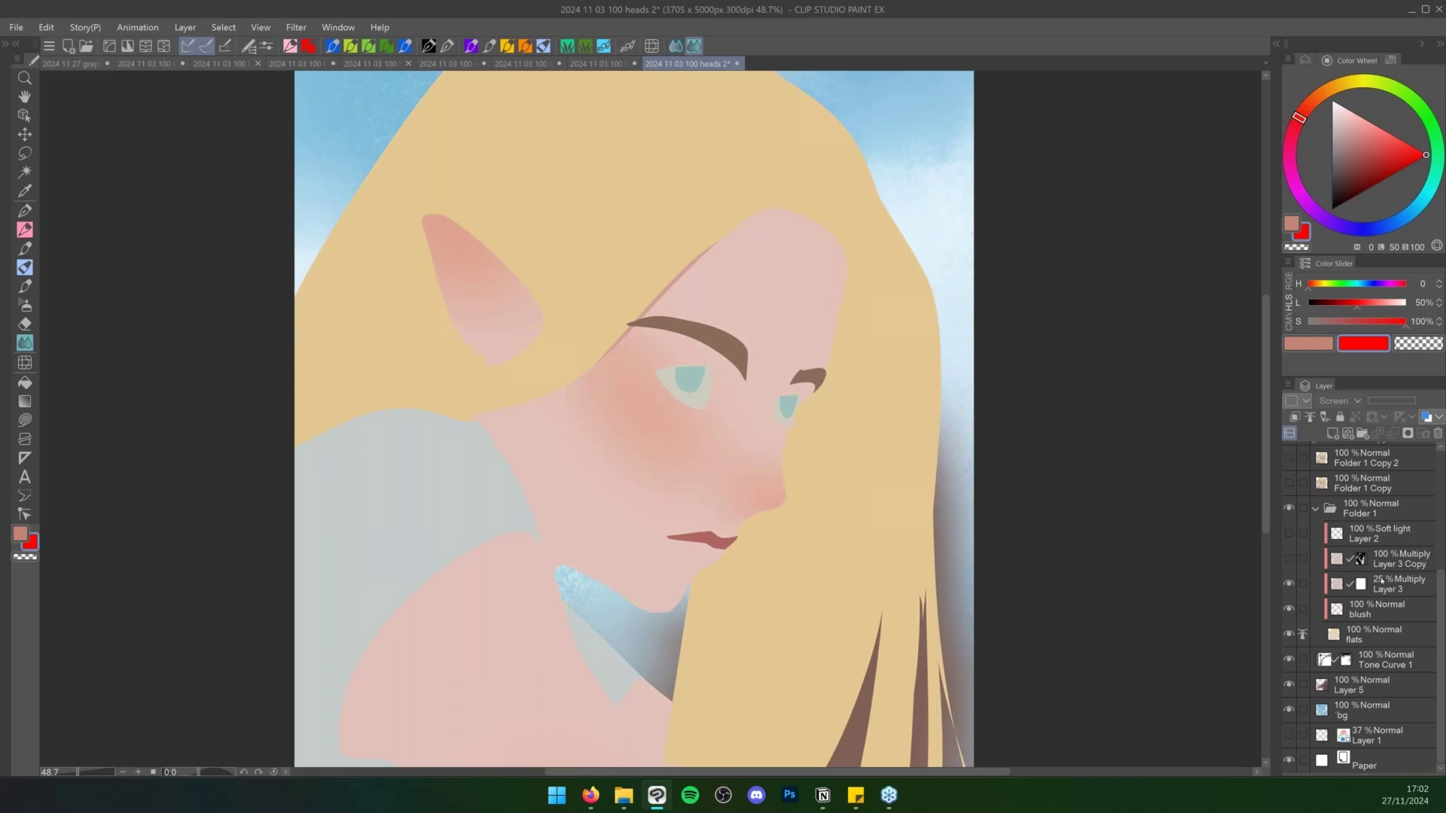
{"action": "left_click", "coordinate": [1289, 583]}
{"action": "left_click", "coordinate": [1289, 558]}
{"action": "left_click", "coordinate": [1302, 559]}
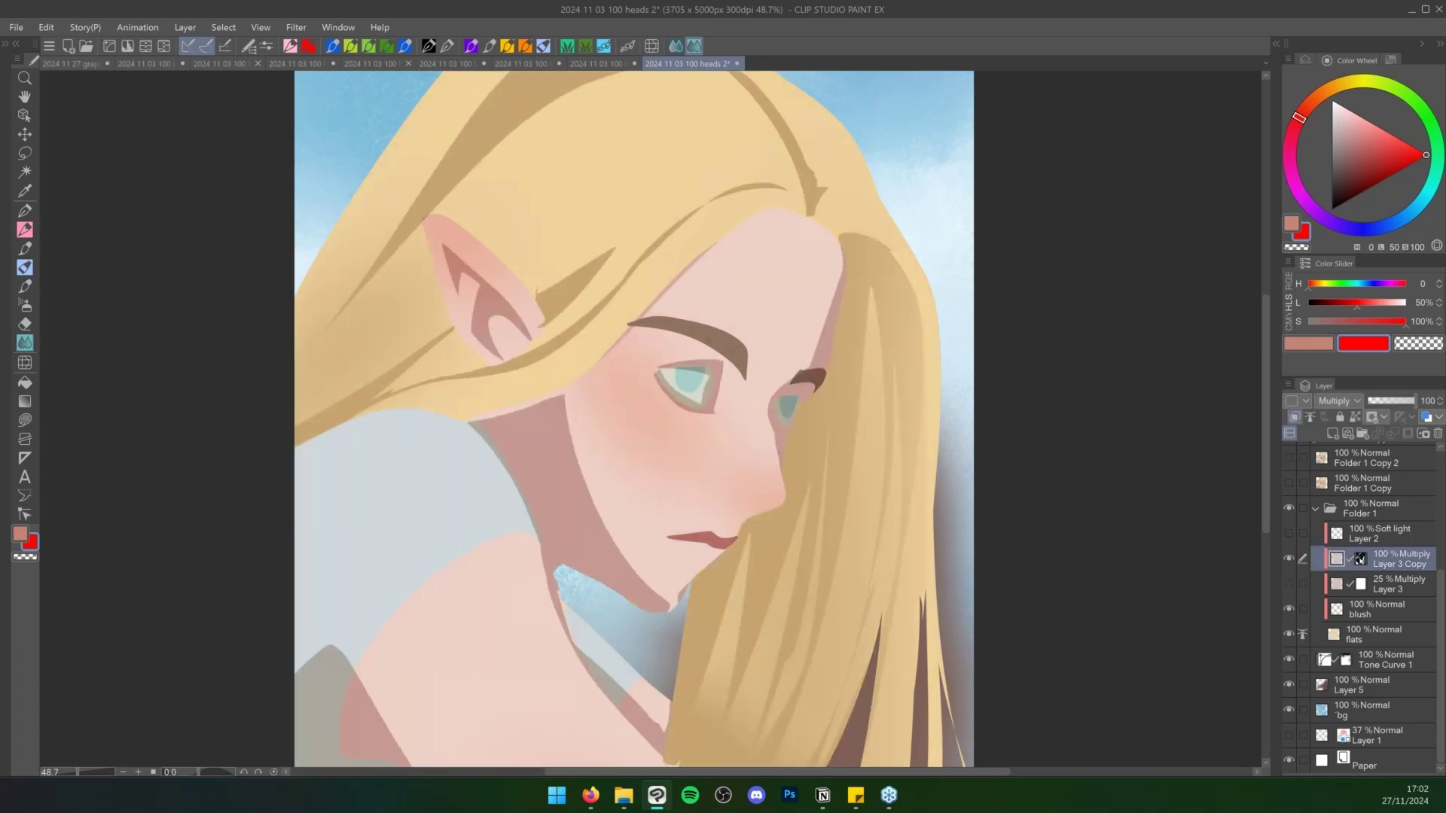
{"action": "left_click", "coordinate": [1360, 559], "text": "shift"}
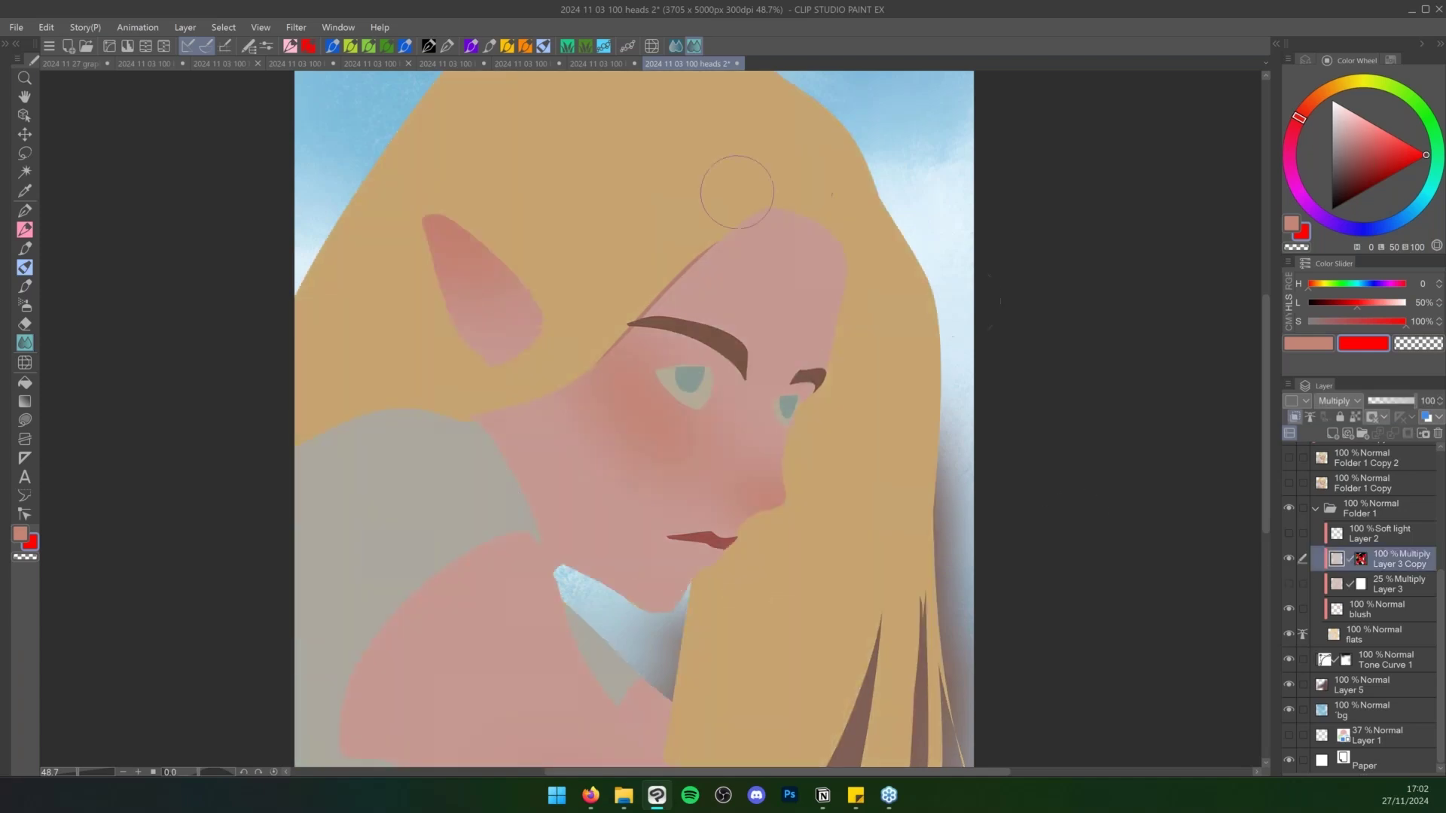
{"action": "left_click_drag", "start_coordinate": [682, 319], "coordinate": [677, 323]}
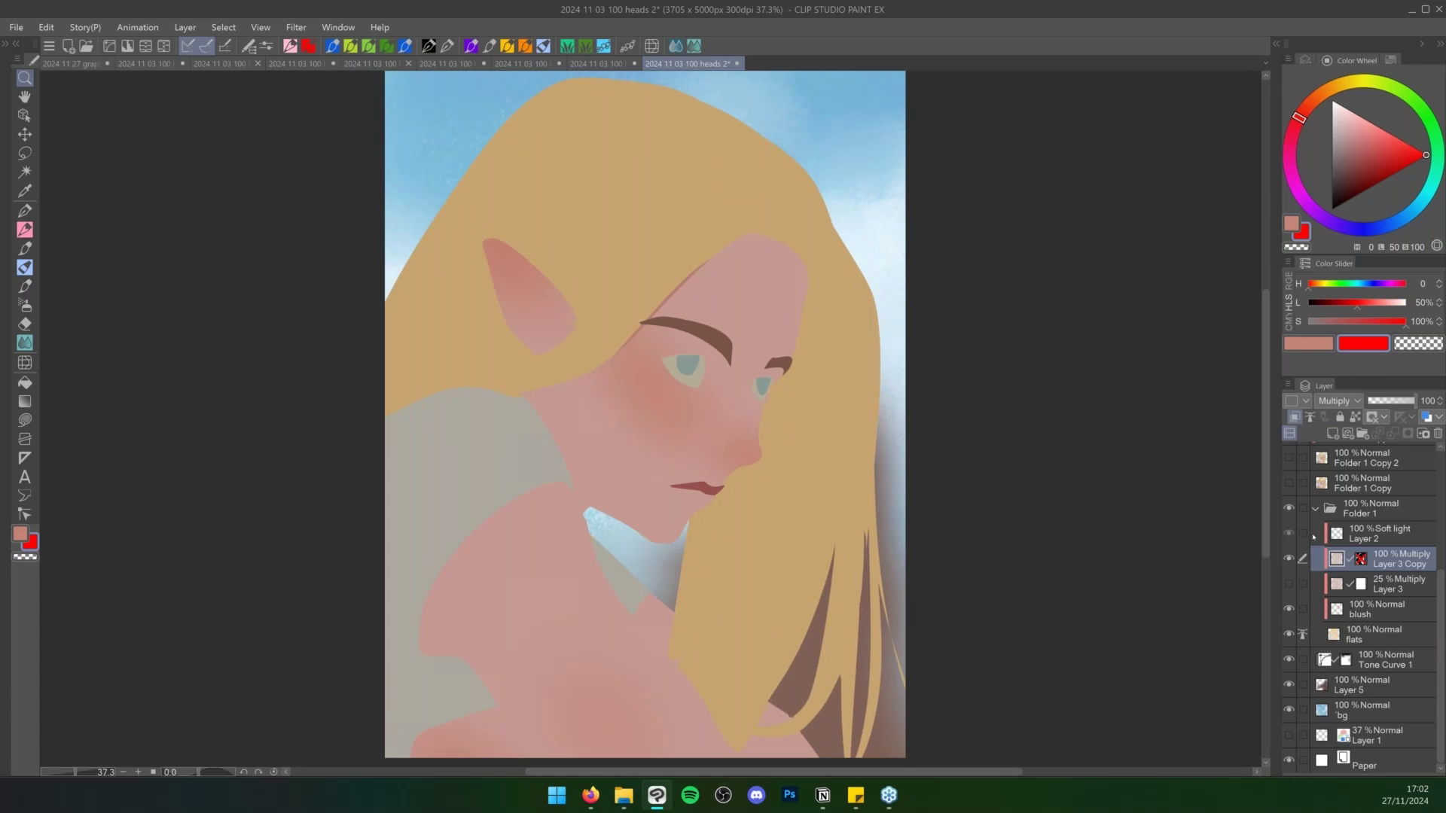
Show the Layer 2 linework, set its blending mode to Normal, and re-enable the mask on Layer 3 Copy
{"action": "left_click", "coordinate": [1289, 534]}
{"action": "left_click", "coordinate": [1367, 533]}
{"action": "left_click", "coordinate": [1339, 401]}
{"action": "left_click", "coordinate": [1354, 81]}
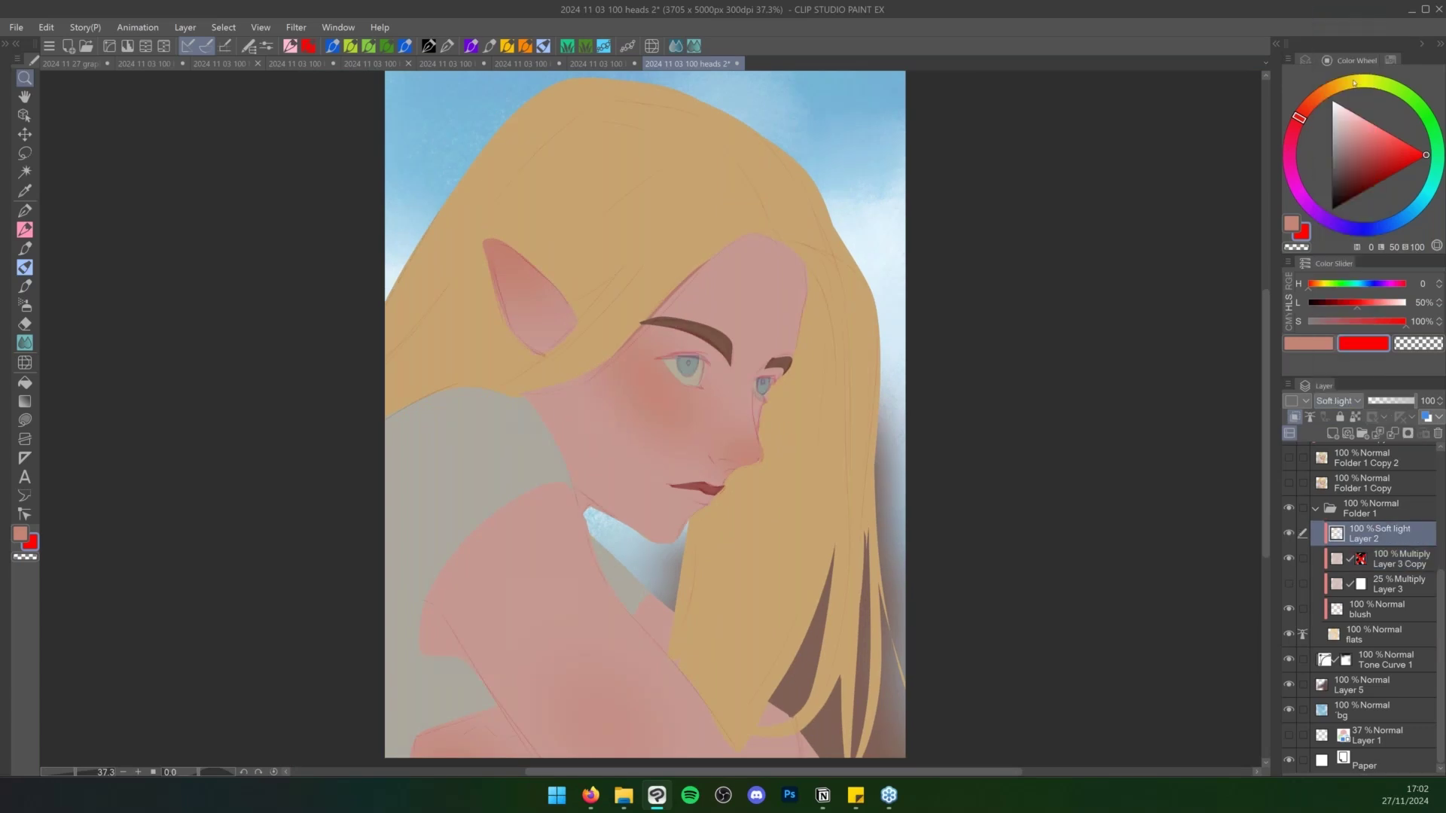
{"action": "left_click", "coordinate": [1361, 561]}
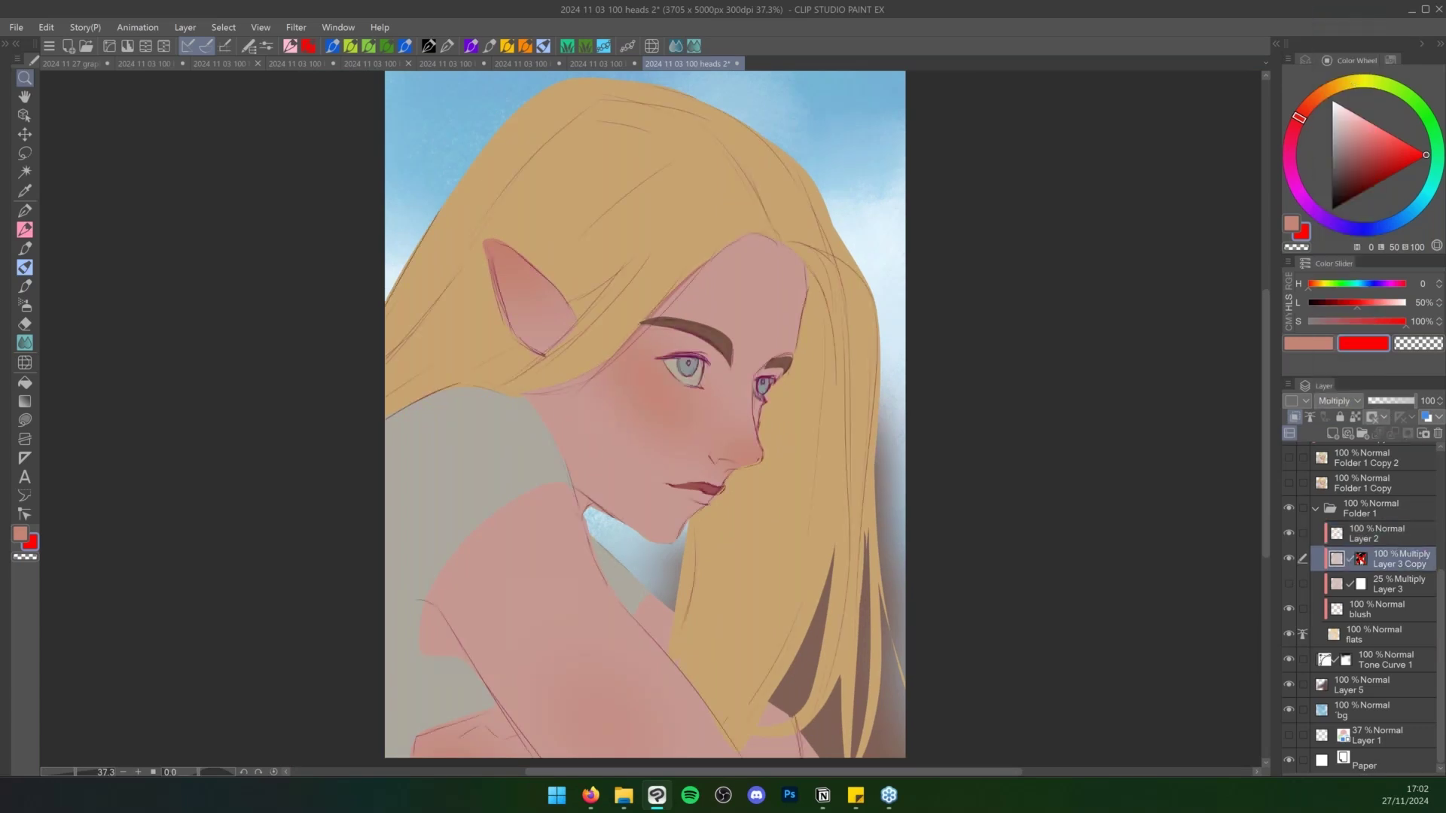
{"action": "left_click", "coordinate": [1361, 561], "text": "shift"}
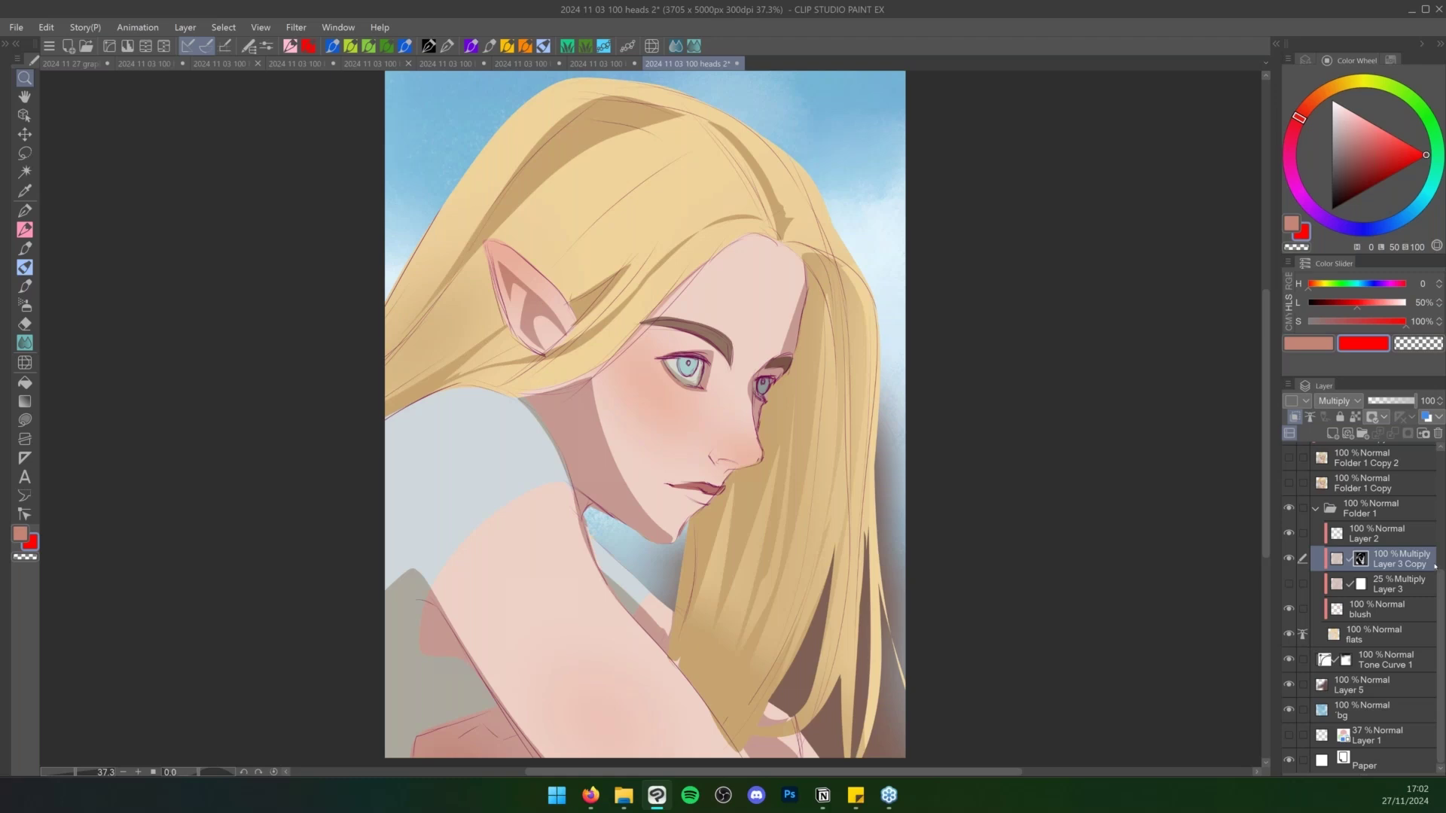
Hide Folder 1 and show the finished painting layers from Folder 2 Copy up to the signature text layer
{"action": "scroll", "coordinate": [1443, 531], "scroll_direction": "up", "scroll_amount": 5}
{"action": "scroll", "coordinate": [1373, 490], "scroll_direction": "down", "scroll_amount": 5}
{"action": "scroll", "coordinate": [1393, 468], "scroll_direction": "up", "scroll_amount": 5}
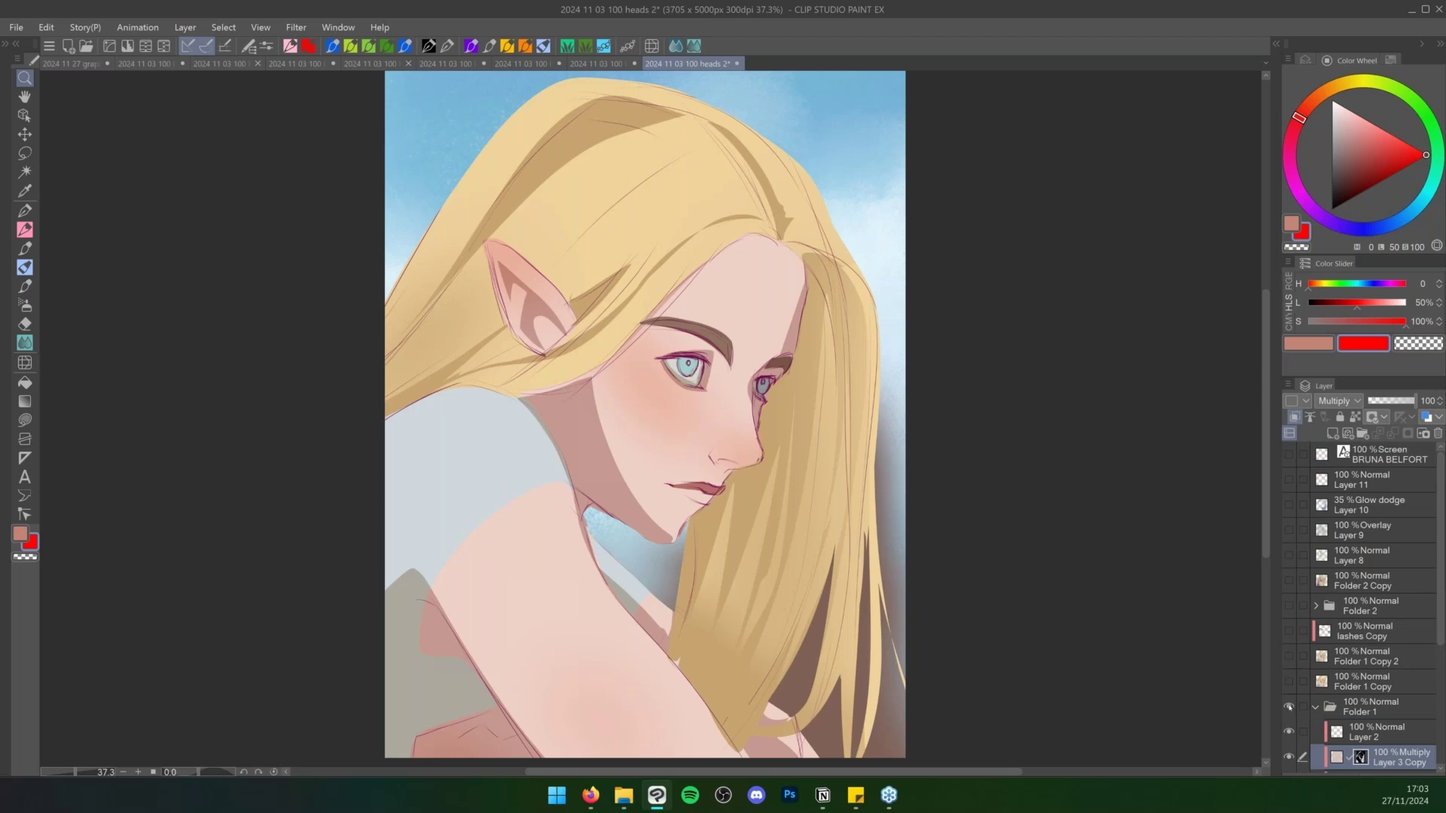
{"action": "left_click_drag", "start_coordinate": [1290, 530], "coordinate": [1292, 456]}
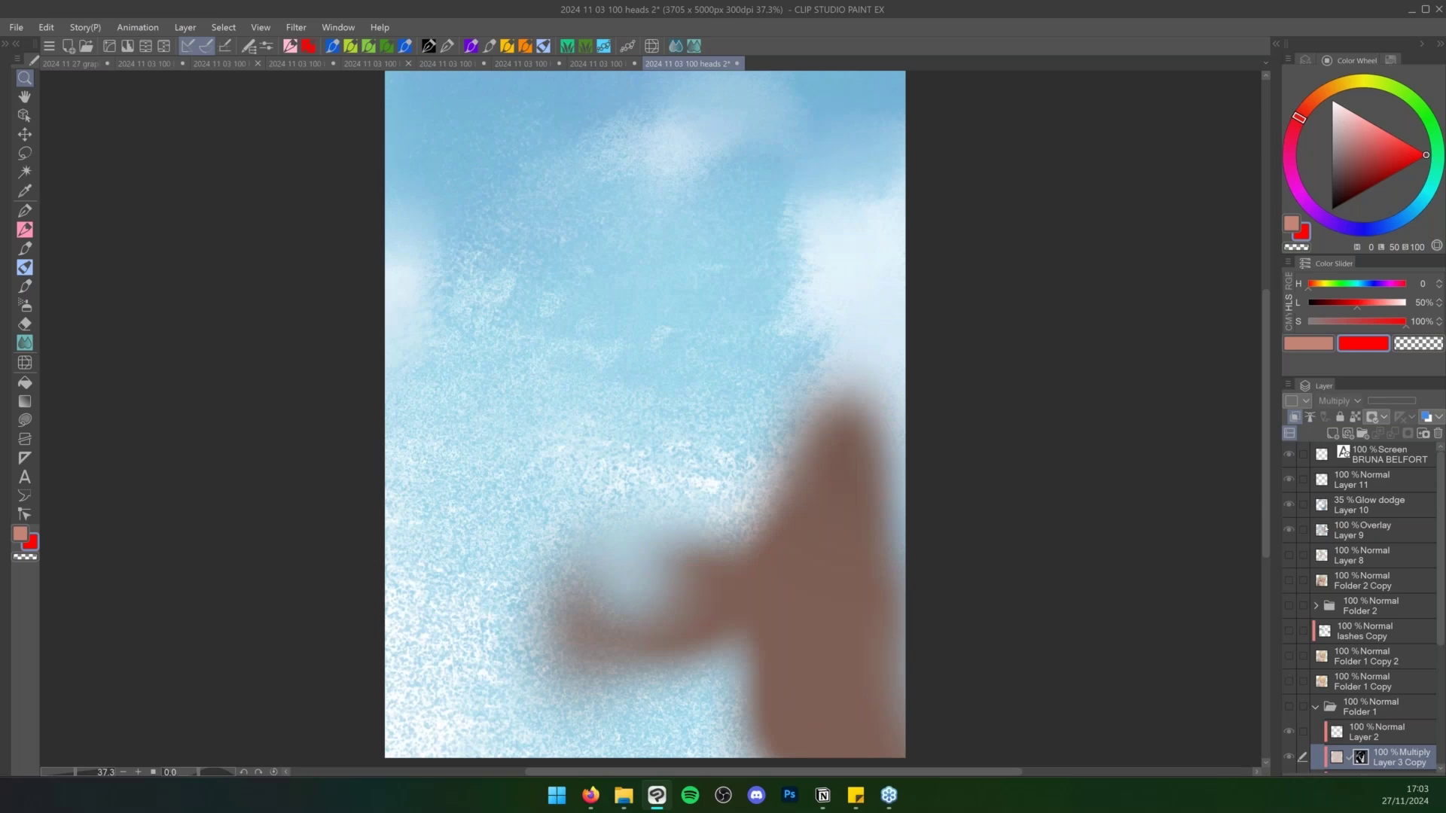
{"action": "left_click_drag", "start_coordinate": [1289, 556], "coordinate": [1289, 585]}
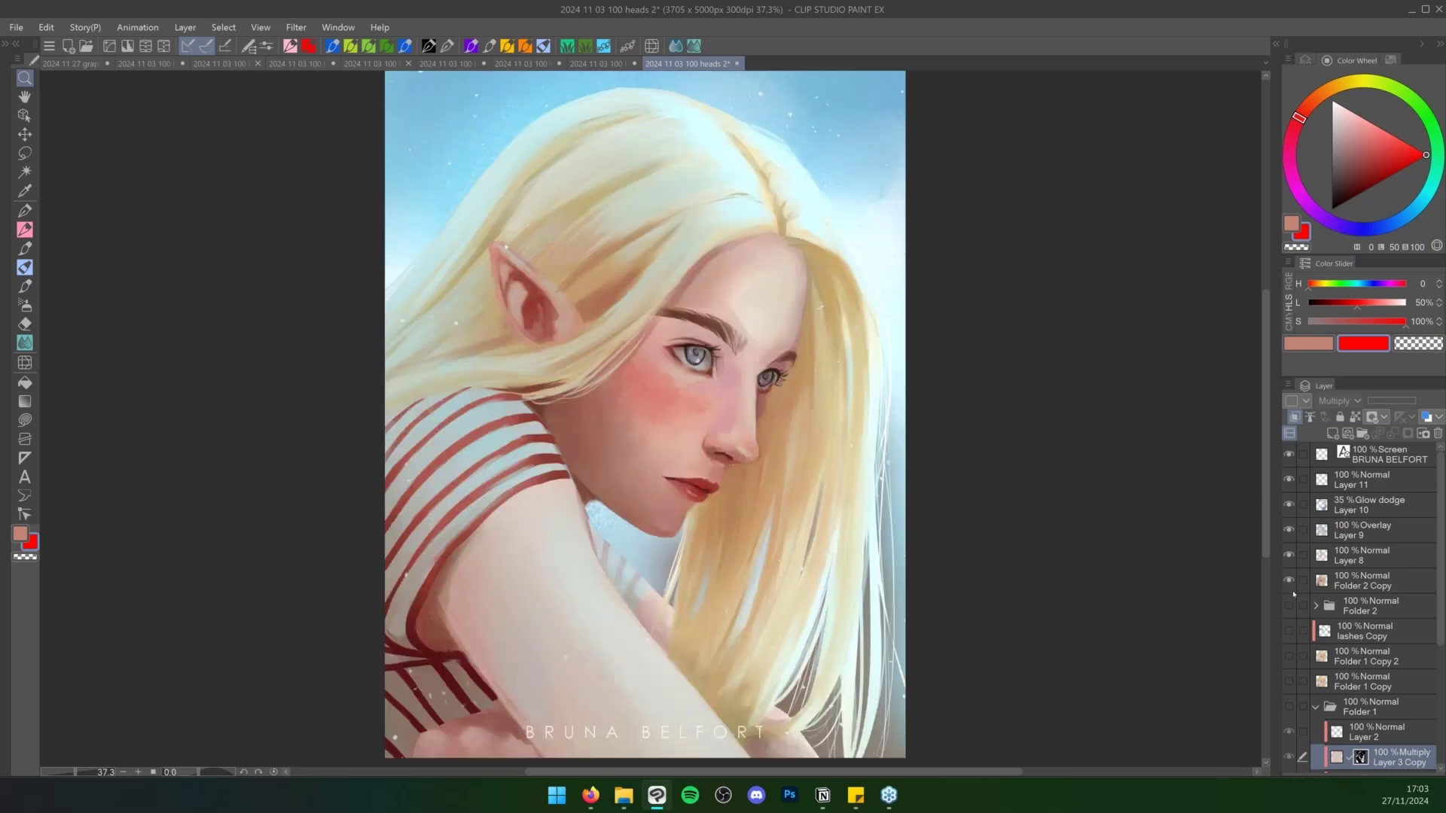
Return to the graphixly webinar document, collapse Folder 7, and add a new raster layer above it
{"action": "left_click", "coordinate": [76, 63]}
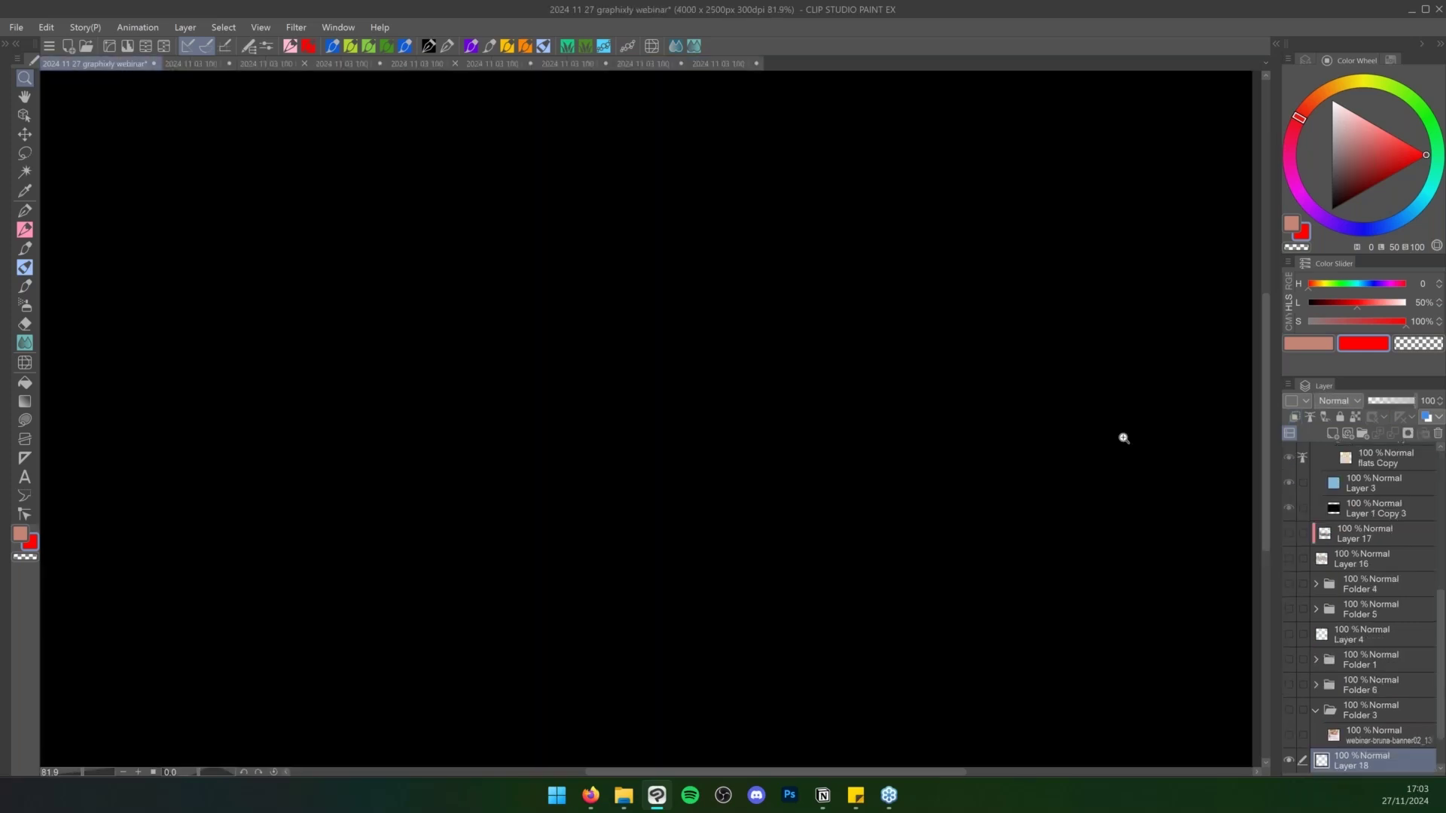
{"action": "left_click_drag", "start_coordinate": [1440, 648], "coordinate": [1440, 501]}
{"action": "left_click", "coordinate": [1316, 455]}
{"action": "left_click", "coordinate": [1361, 463]}
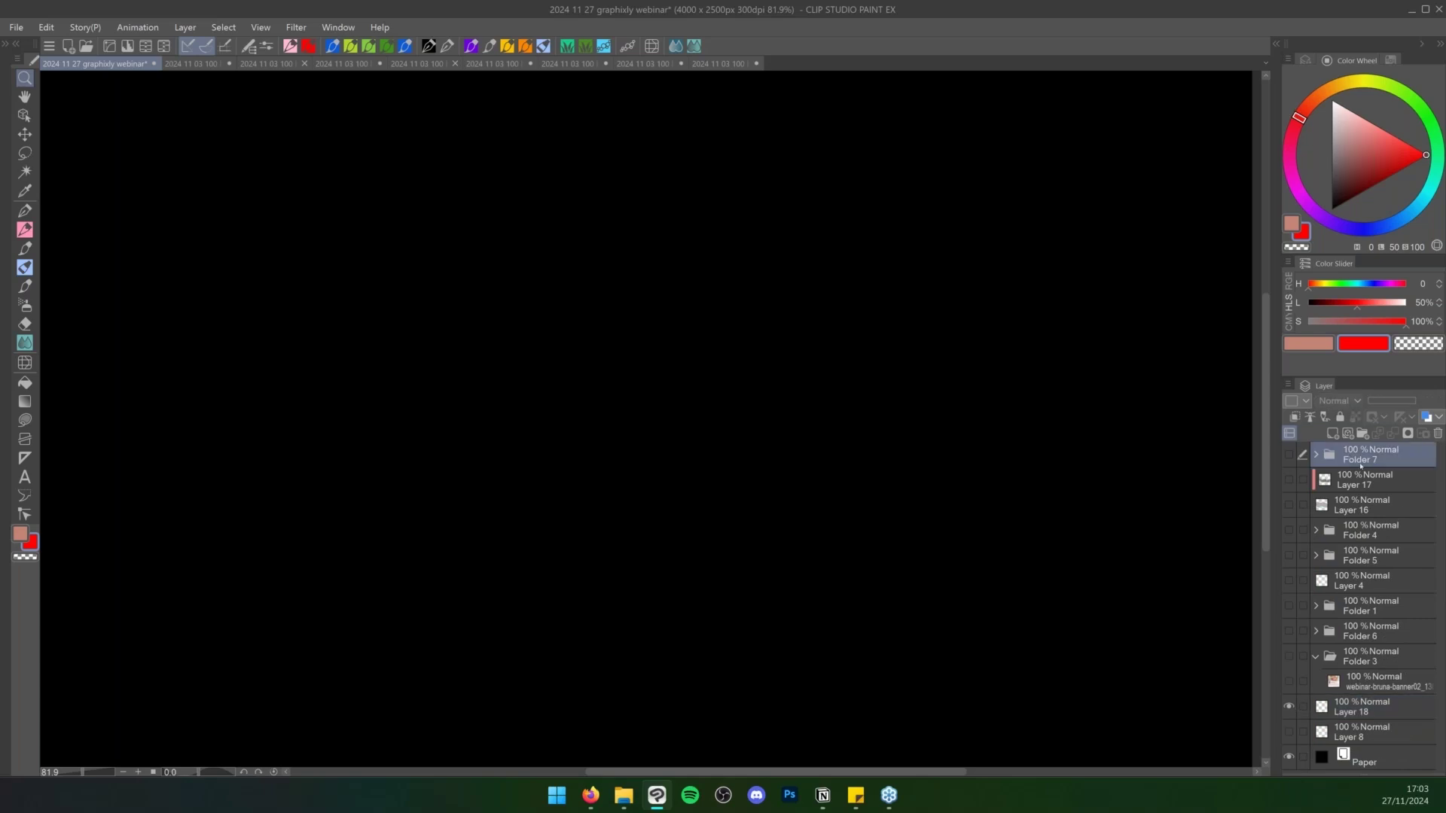
{"action": "key", "text": "ctrl+shift+n"}
{"action": "key", "text": "m"}
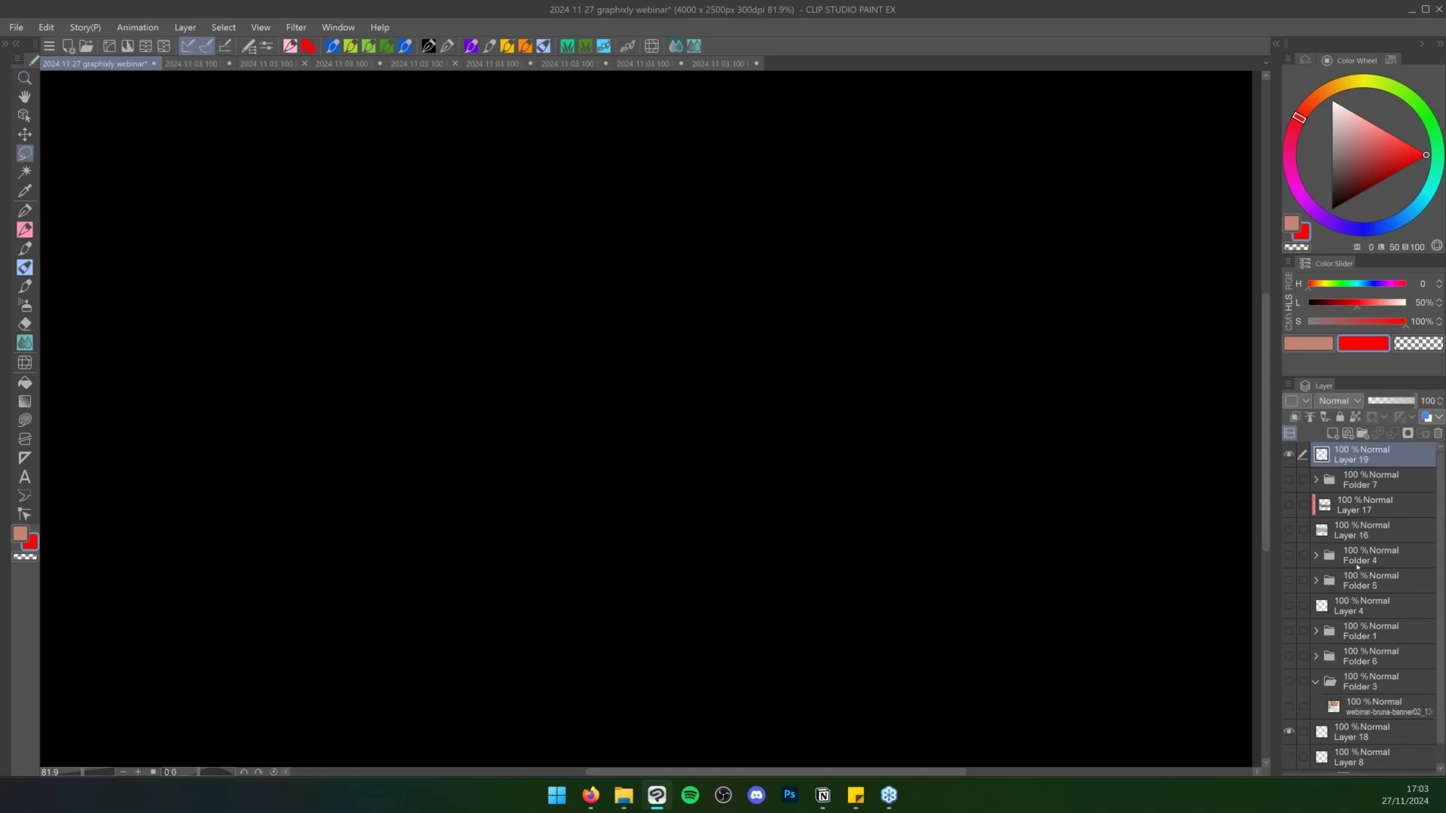
Try painting inside a rounded freehand lasso selection on the new layer, clear the strokes, and deselect
{"action": "mouse_move", "coordinate": [547, 187]}
{"action": "left_mouse_down"}
{"action": "mouse_move", "coordinate": [472, 214]}
{"action": "mouse_move", "coordinate": [721, 339]}
{"action": "mouse_move", "coordinate": [599, 210]}
{"action": "left_mouse_up"}
{"action": "key", "text": "b"}
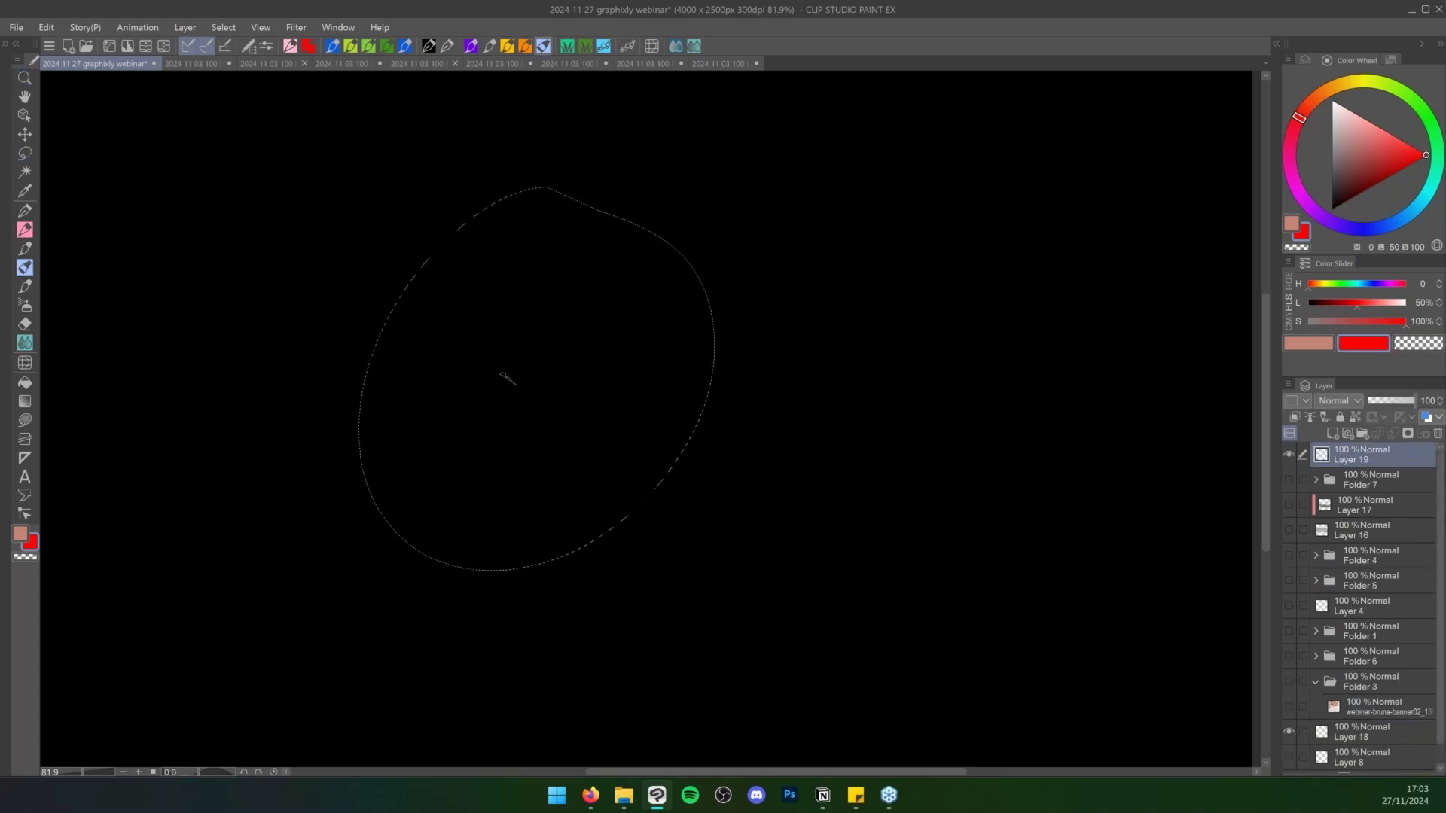
{"action": "left_click", "coordinate": [507, 46]}
{"action": "mouse_move", "coordinate": [452, 297]}
{"action": "left_mouse_down"}
{"action": "mouse_move", "coordinate": [377, 436]}
{"action": "mouse_move", "coordinate": [607, 484]}
{"action": "mouse_move", "coordinate": [533, 306]}
{"action": "mouse_move", "coordinate": [539, 249]}
{"action": "left_mouse_up"}
{"action": "key", "text": "Delete"}
{"action": "key", "text": "ctrl+d"}
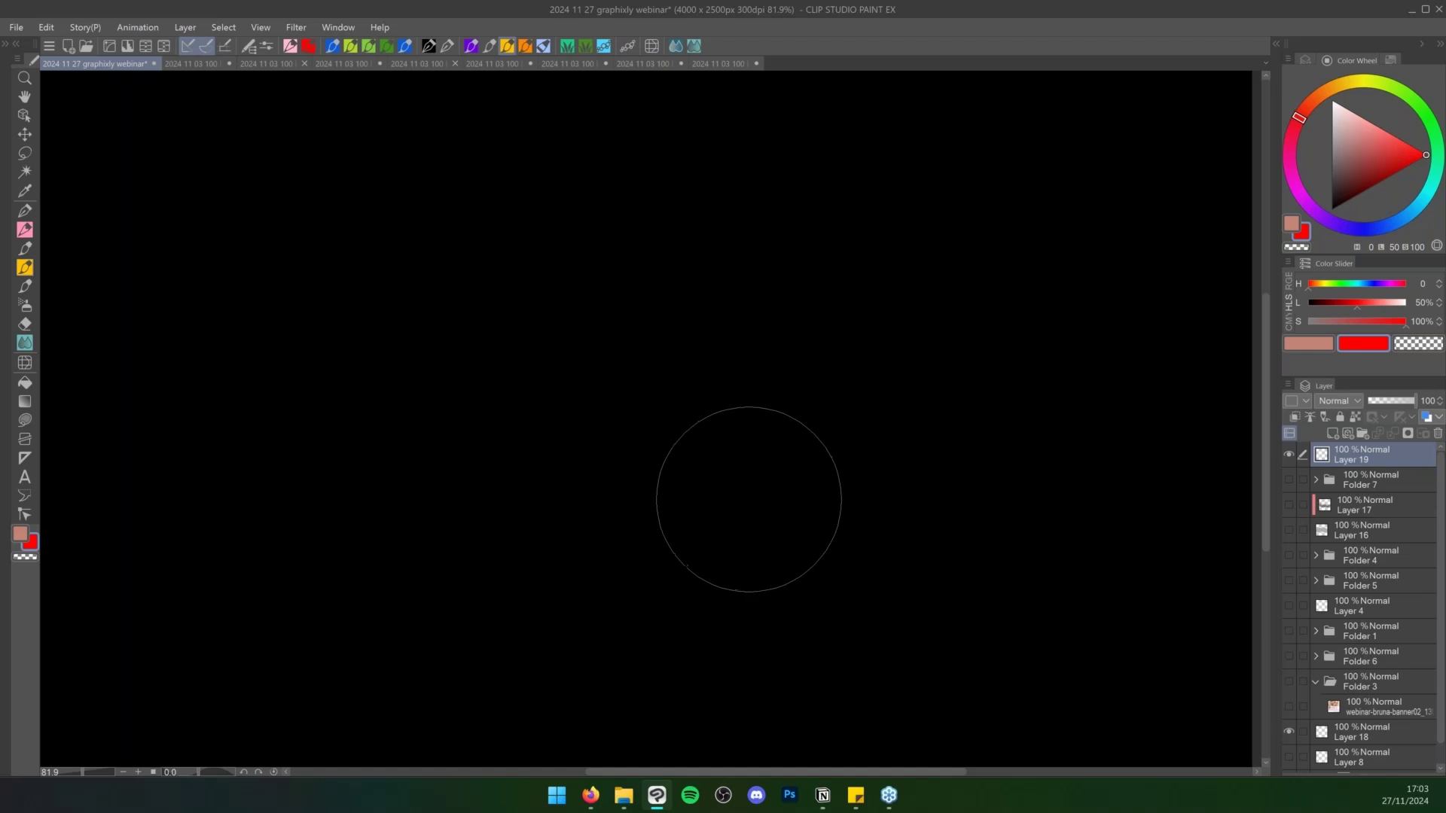
Try a few freehand Lasso fill shapes on the new layer and clear them
{"action": "key", "text": "u"}
{"action": "mouse_move", "coordinate": [600, 251]}
{"action": "left_mouse_down"}
{"action": "mouse_move", "coordinate": [755, 535]}
{"action": "mouse_move", "coordinate": [546, 296]}
{"action": "mouse_move", "coordinate": [533, 320]}
{"action": "left_mouse_up"}
{"action": "mouse_move", "coordinate": [958, 307]}
{"action": "left_mouse_down"}
{"action": "mouse_move", "coordinate": [1098, 326]}
{"action": "mouse_move", "coordinate": [934, 307]}
{"action": "left_mouse_up"}
{"action": "mouse_move", "coordinate": [531, 174]}
{"action": "left_mouse_down"}
{"action": "mouse_move", "coordinate": [498, 437]}
{"action": "mouse_move", "coordinate": [531, 304]}
{"action": "left_mouse_up"}
{"action": "key", "text": "Delete"}
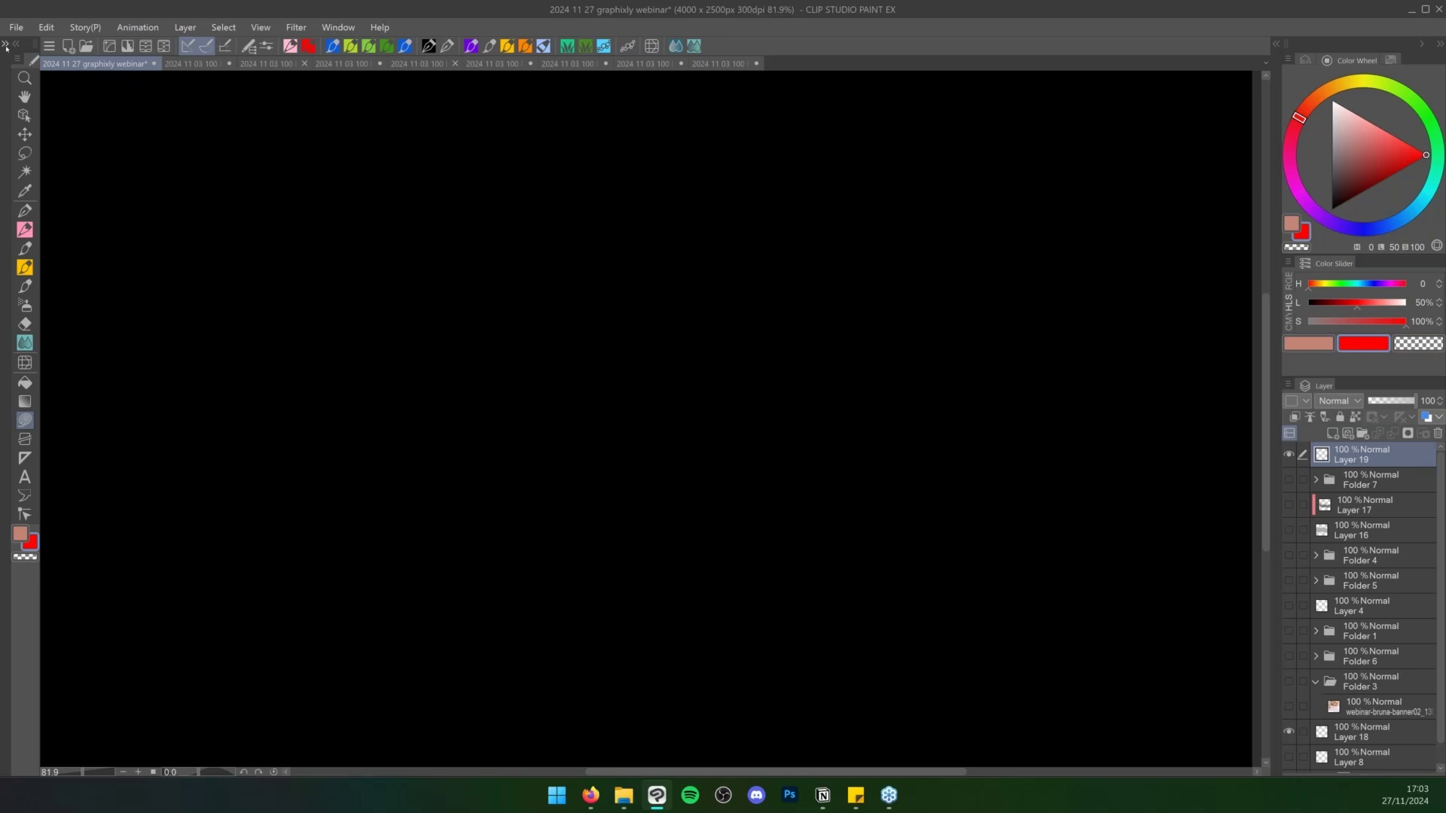
Demonstrate Lasso fill with a large red oval, a dark red shape and a muted pink one inside it, and delete the test layer
{"action": "left_click", "coordinate": [6, 45]}
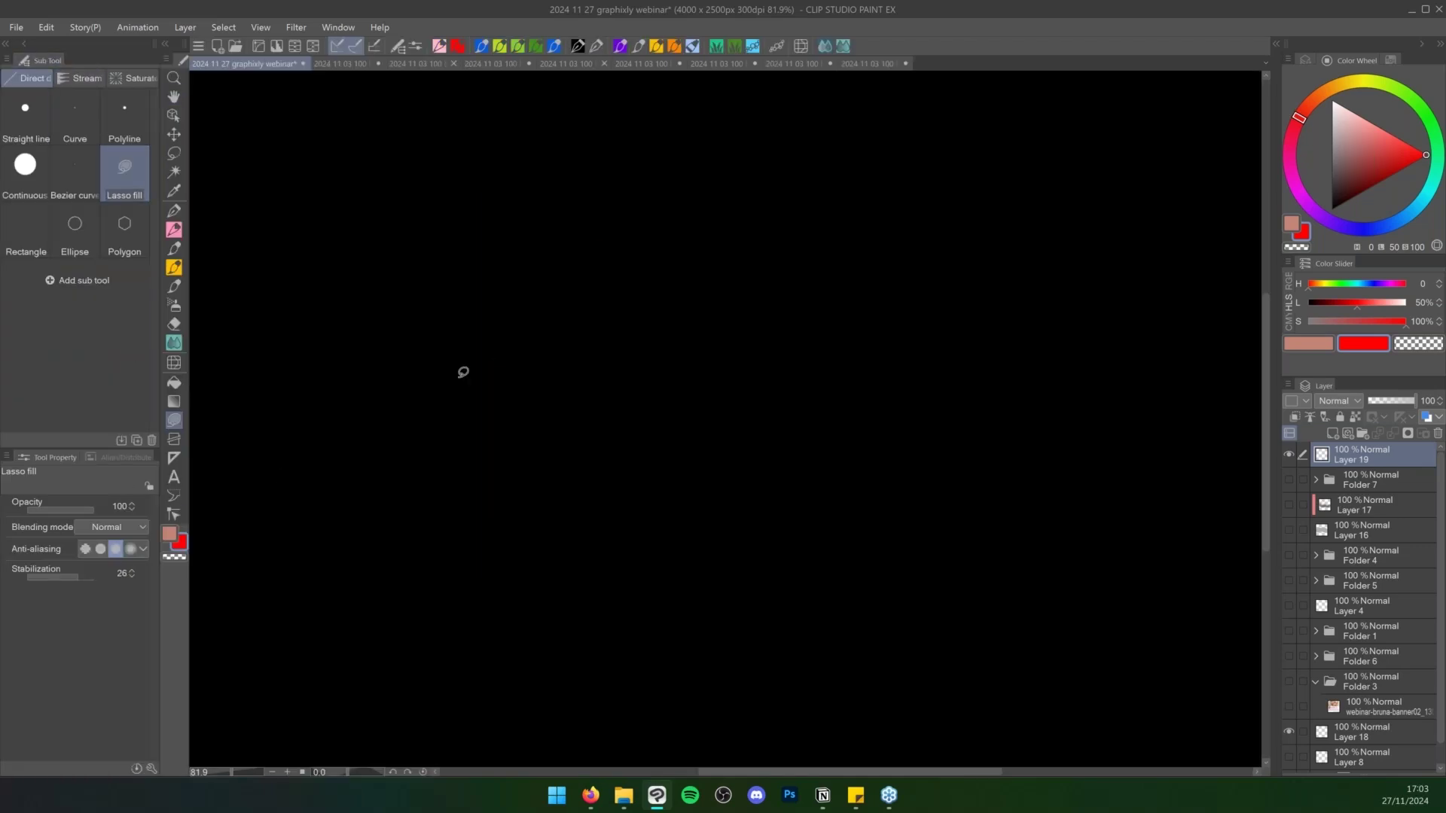
{"action": "mouse_move", "coordinate": [687, 187]}
{"action": "left_mouse_down"}
{"action": "mouse_move", "coordinate": [515, 341]}
{"action": "mouse_move", "coordinate": [947, 355]}
{"action": "mouse_move", "coordinate": [762, 161]}
{"action": "left_mouse_up"}
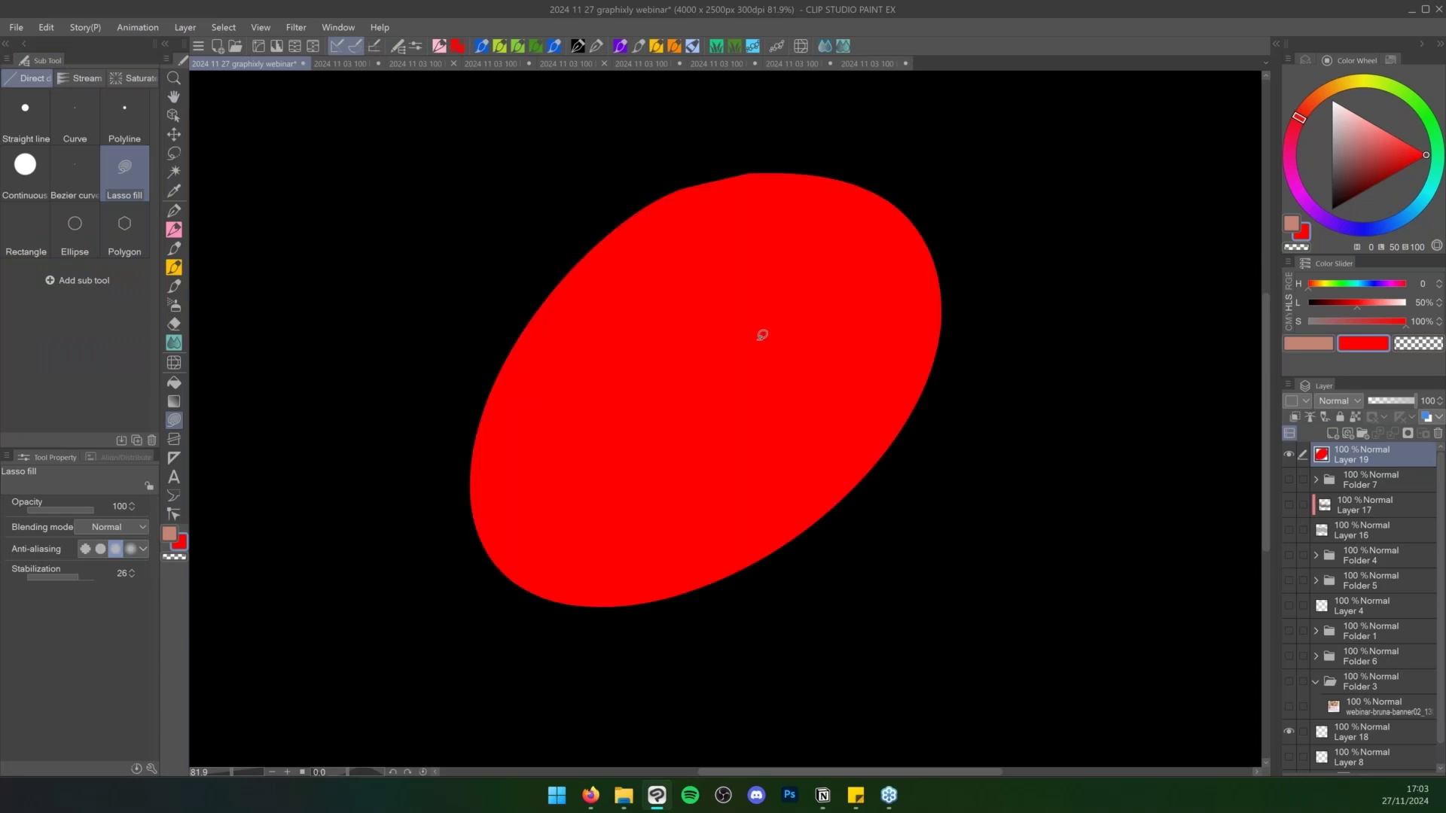
{"action": "left_click", "coordinate": [1360, 181]}
{"action": "mouse_move", "coordinate": [823, 324]}
{"action": "left_mouse_down"}
{"action": "mouse_move", "coordinate": [546, 497]}
{"action": "mouse_move", "coordinate": [842, 419]}
{"action": "mouse_move", "coordinate": [589, 396]}
{"action": "left_mouse_up"}
{"action": "left_click", "coordinate": [1358, 154]}
{"action": "mouse_move", "coordinate": [776, 298]}
{"action": "left_mouse_down"}
{"action": "mouse_move", "coordinate": [743, 484]}
{"action": "mouse_move", "coordinate": [761, 326]}
{"action": "left_mouse_up"}
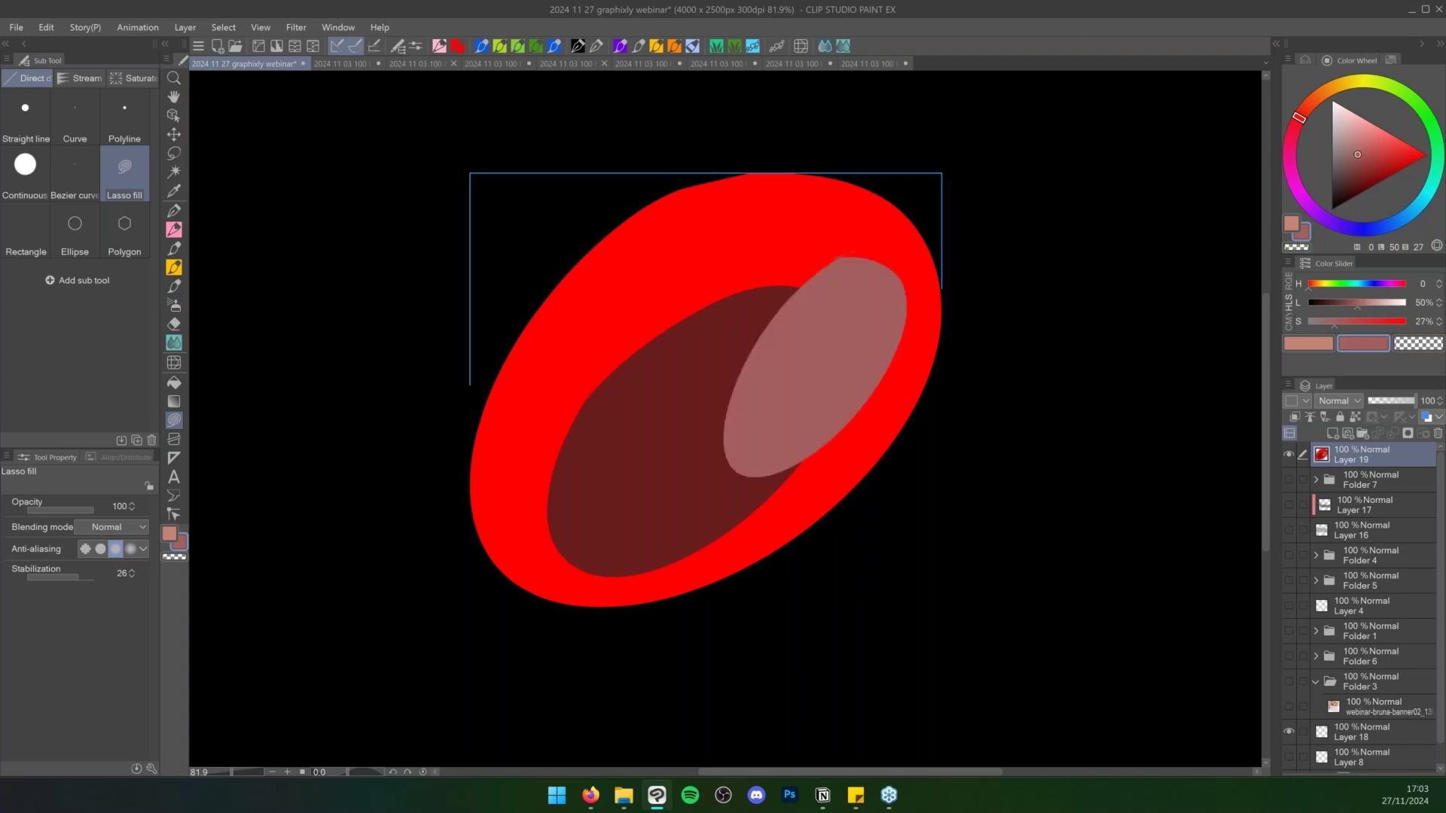
{"action": "key", "text": "ctrl+Delete"}
{"action": "left_click", "coordinate": [7, 44]}
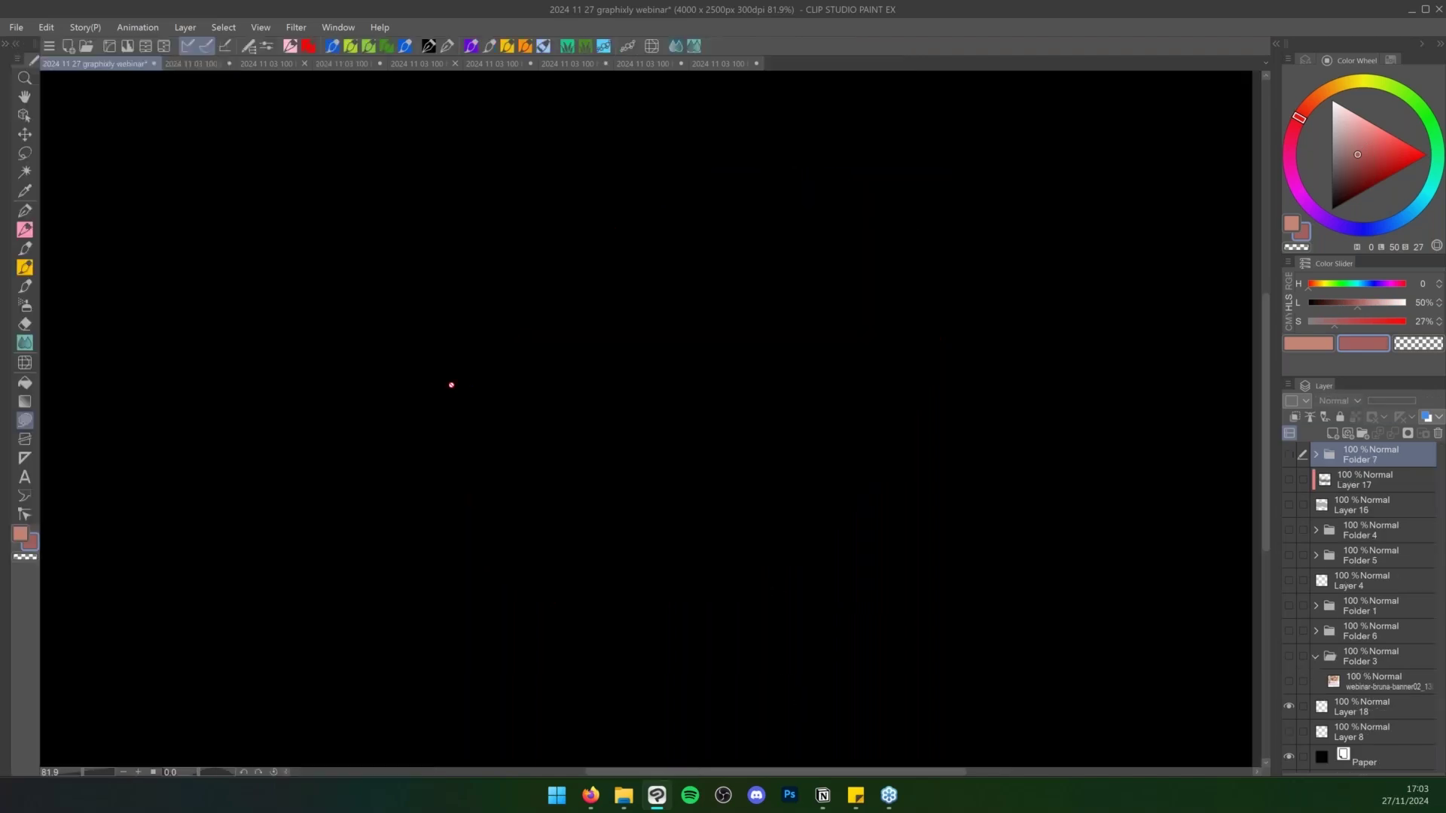
Return to the elf portrait and auto-select the skin area on the flats layer in Folder 1
{"action": "left_click", "coordinate": [706, 65]}
{"action": "scroll", "coordinate": [1359, 602], "scroll_direction": "down", "scroll_amount": 4}
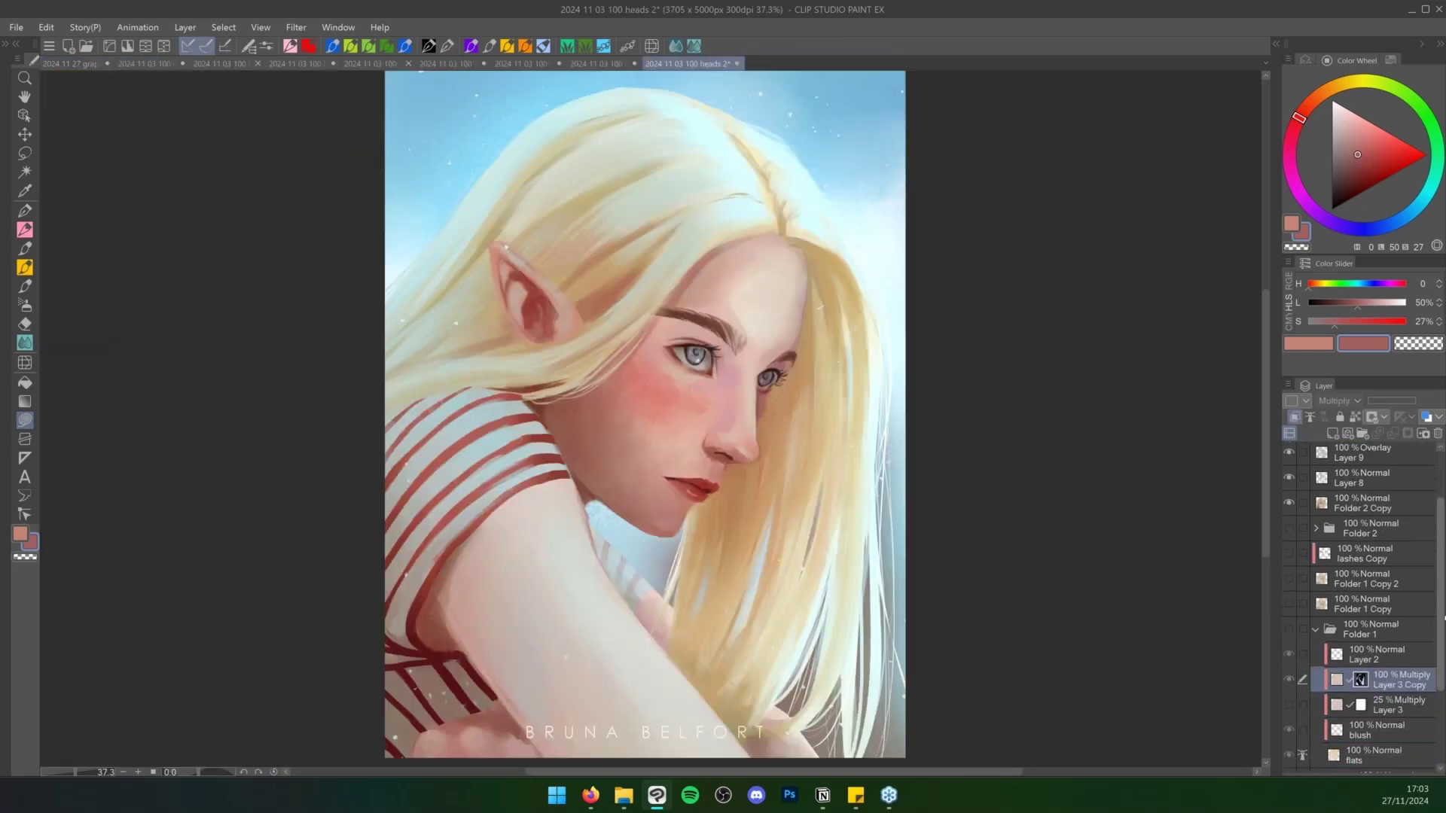
{"action": "left_click", "coordinate": [1344, 661]}
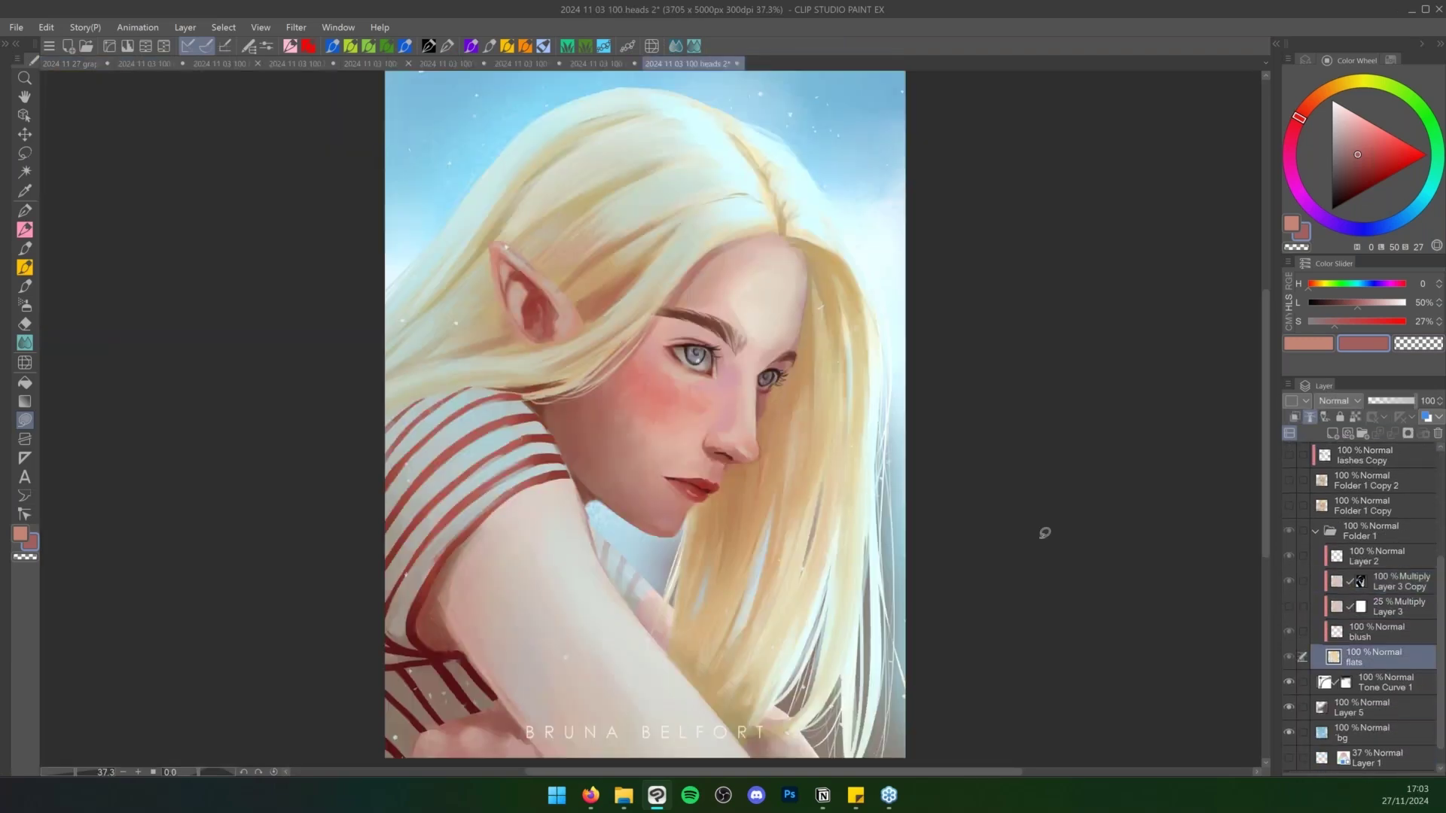
{"action": "key", "text": "ctrl+z"}
{"action": "key", "text": "w"}
{"action": "left_click", "coordinate": [649, 467]}
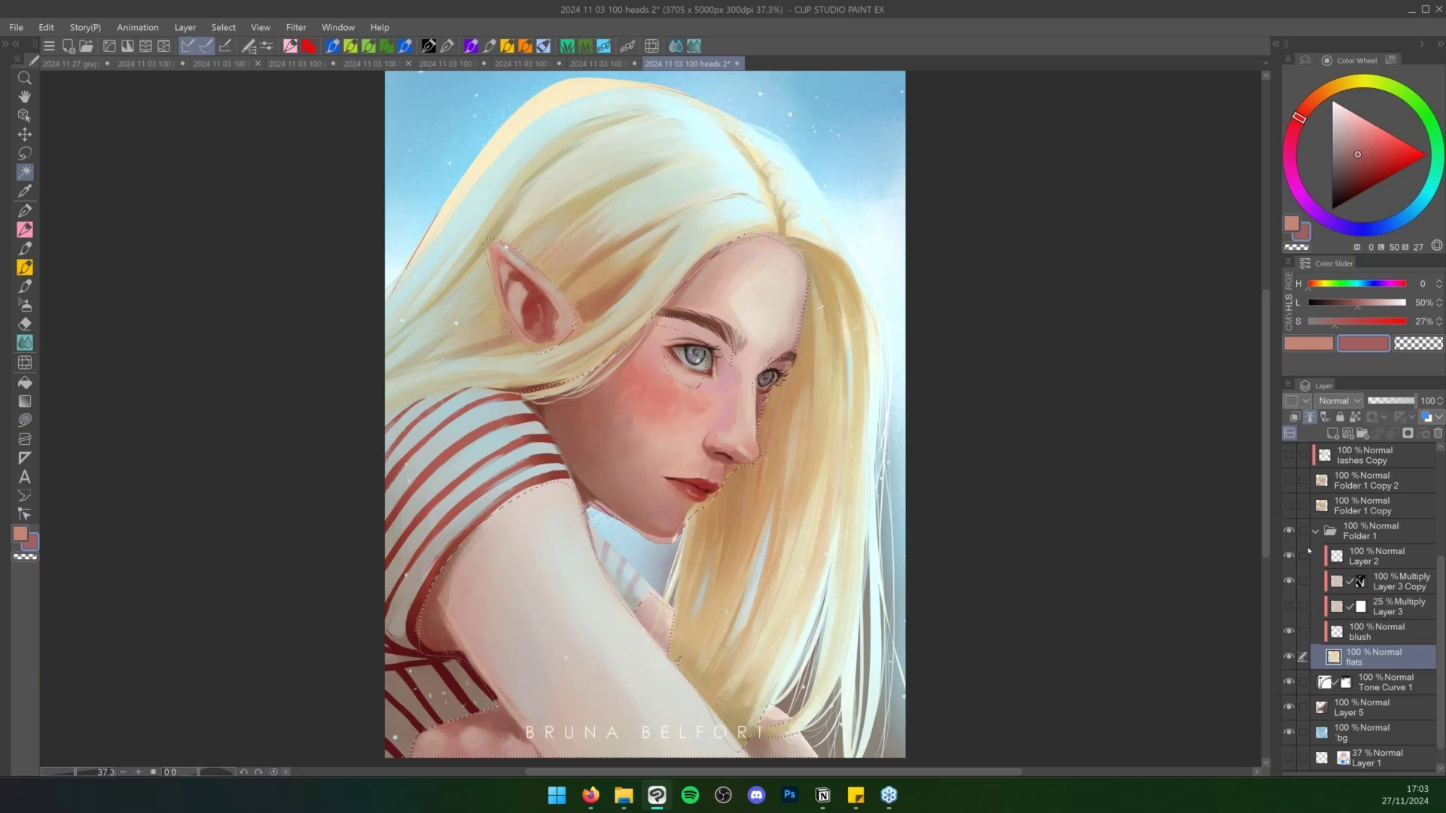
Hide the finished painting layers, select the Layer 3 Copy shadow mask, and drop the skin selection
{"action": "scroll", "coordinate": [1419, 549], "scroll_direction": "up", "scroll_amount": 4}
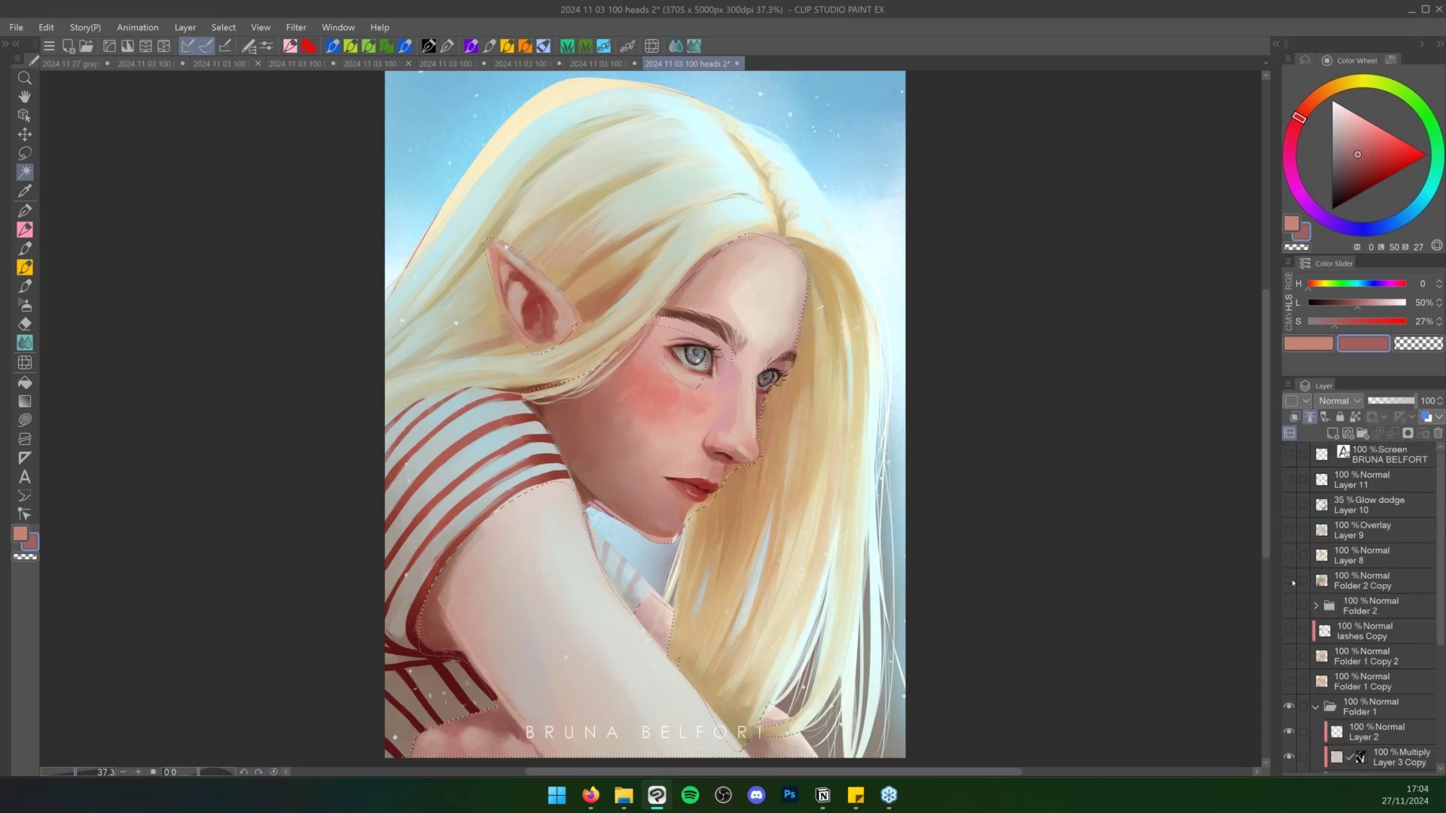
{"action": "left_click_drag", "start_coordinate": [1440, 530], "coordinate": [1441, 603]}
{"action": "left_click", "coordinate": [1393, 614]}
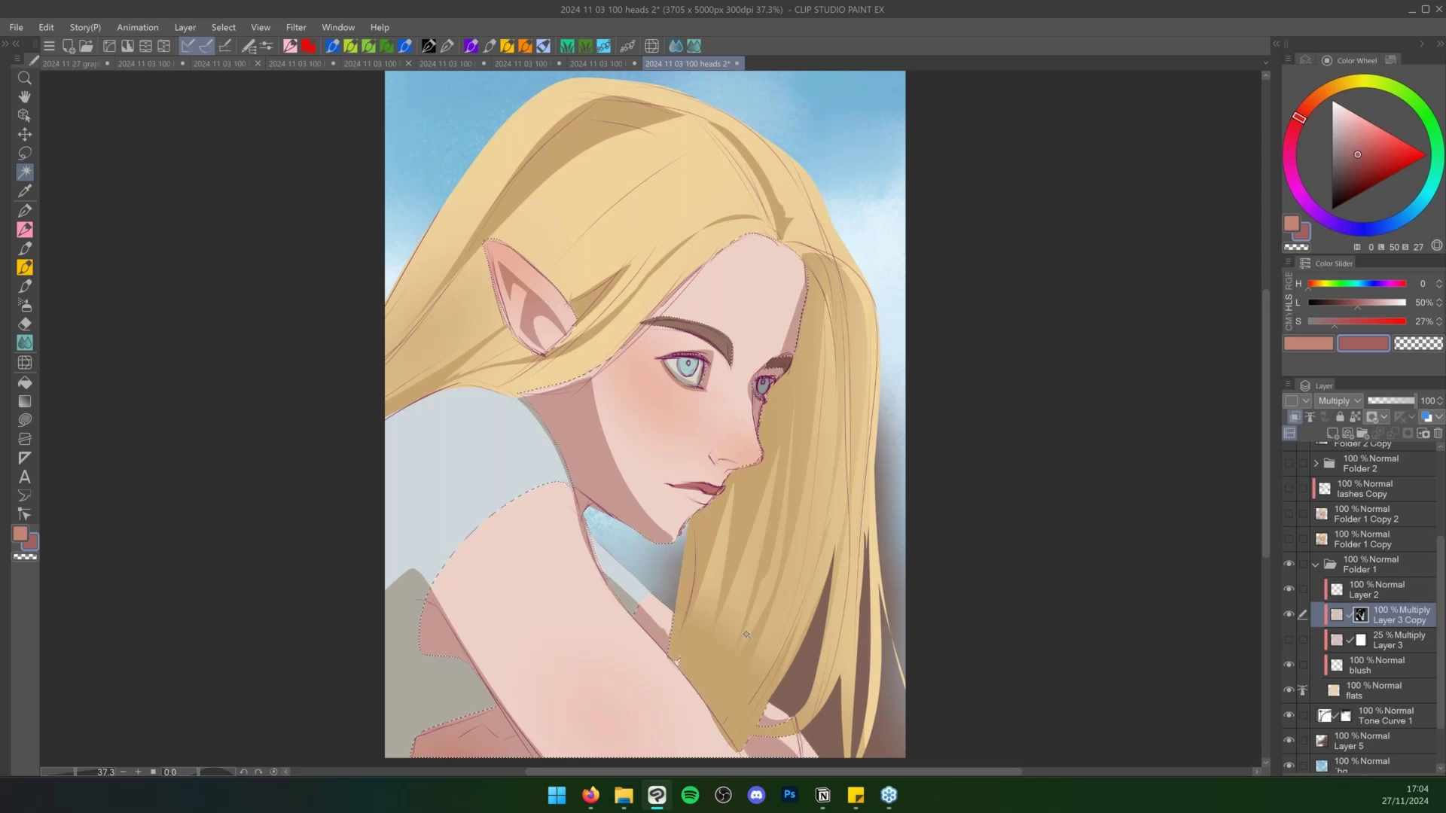
{"action": "key", "text": "ctrl+d"}
Show the finished painting layers again, hide Folder 1, and select the Folder 2 Copy layer
{"action": "scroll", "coordinate": [1366, 458], "scroll_direction": "up", "scroll_amount": 3}
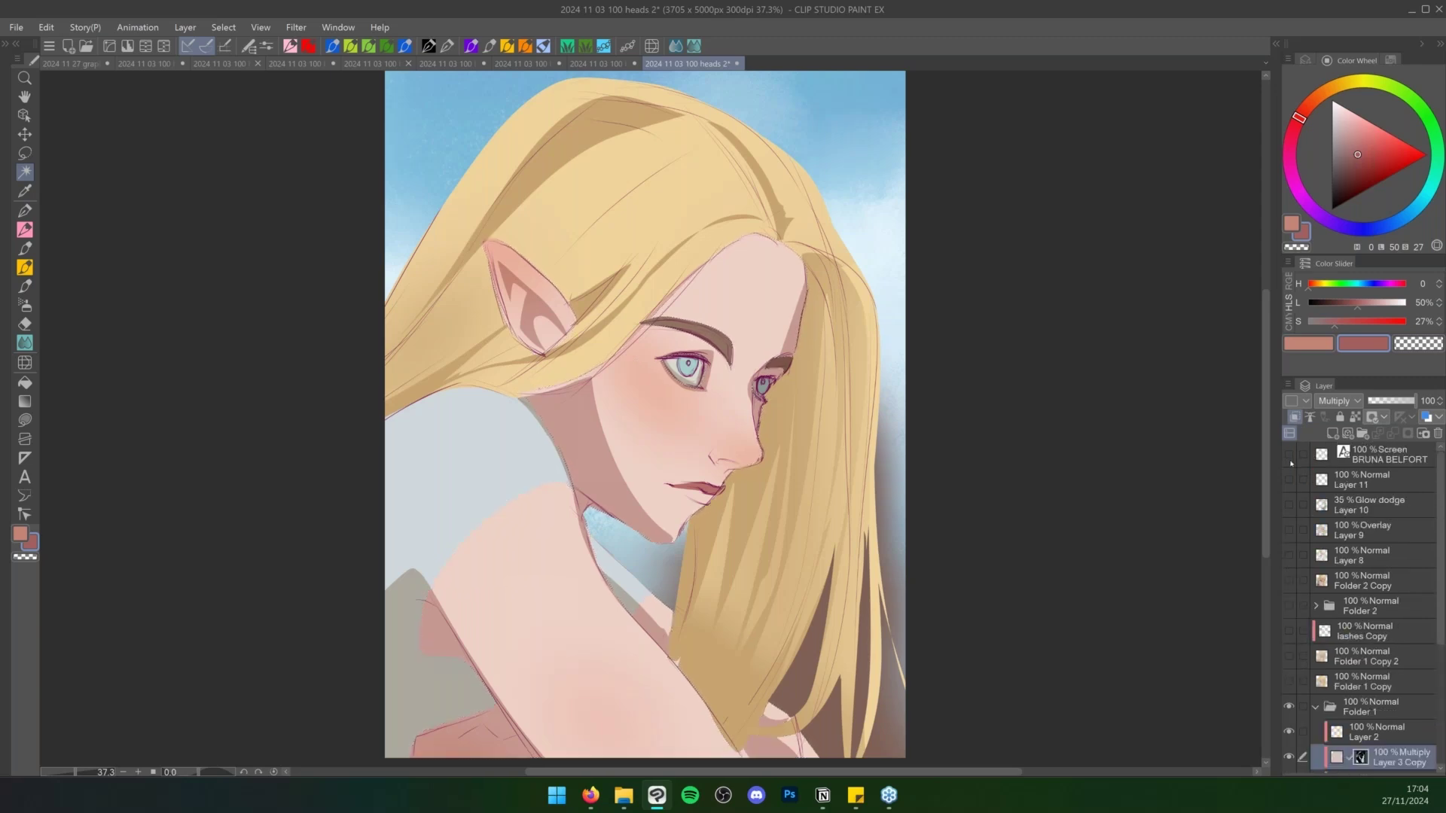
{"action": "left_click_drag", "start_coordinate": [1291, 464], "coordinate": [1289, 580]}
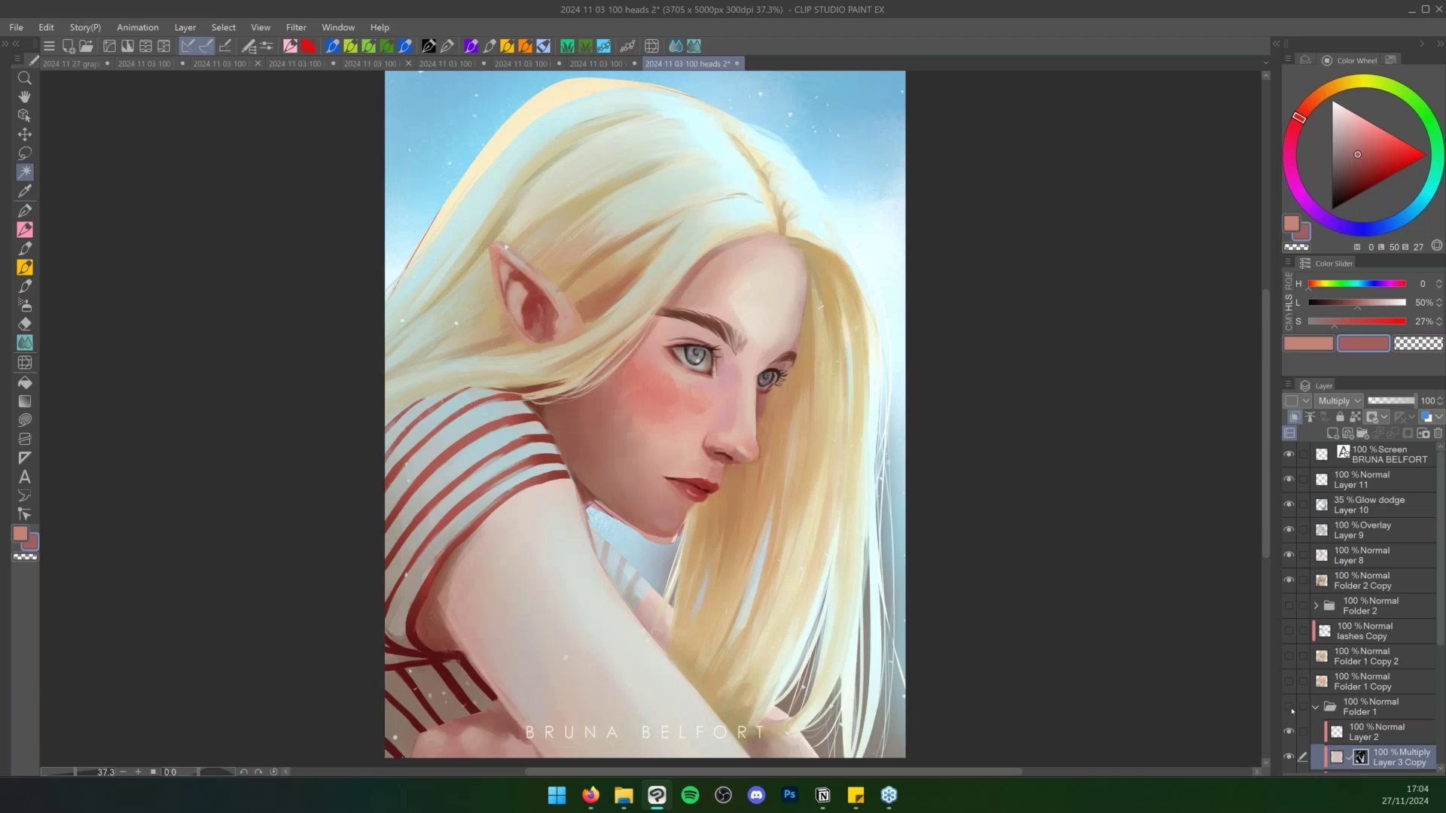
{"action": "left_click", "coordinate": [1289, 707]}
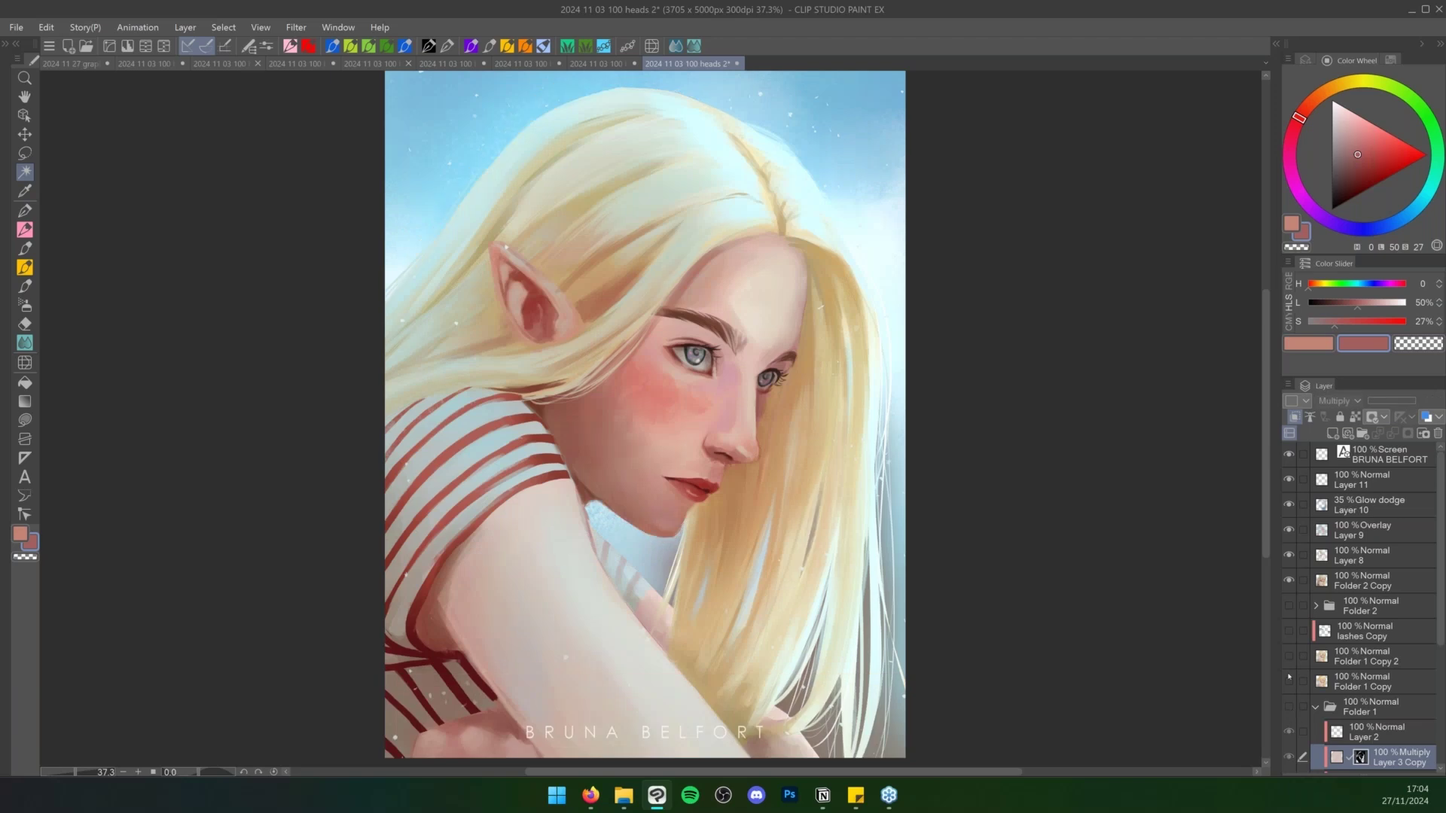
{"action": "left_click", "coordinate": [1353, 579]}
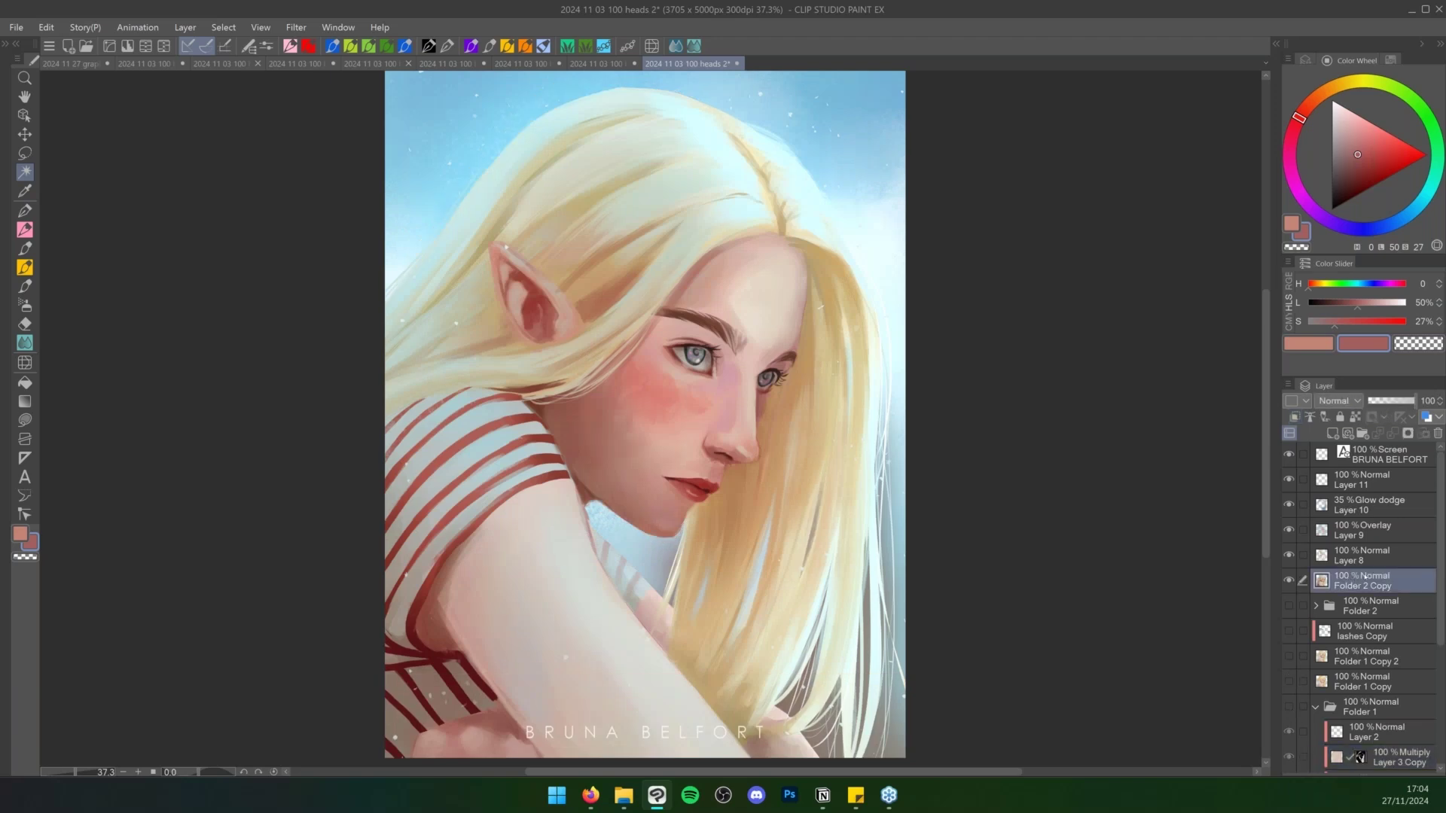
{"action": "scroll", "coordinate": [1264, 527], "scroll_direction": "down", "scroll_amount": 1}
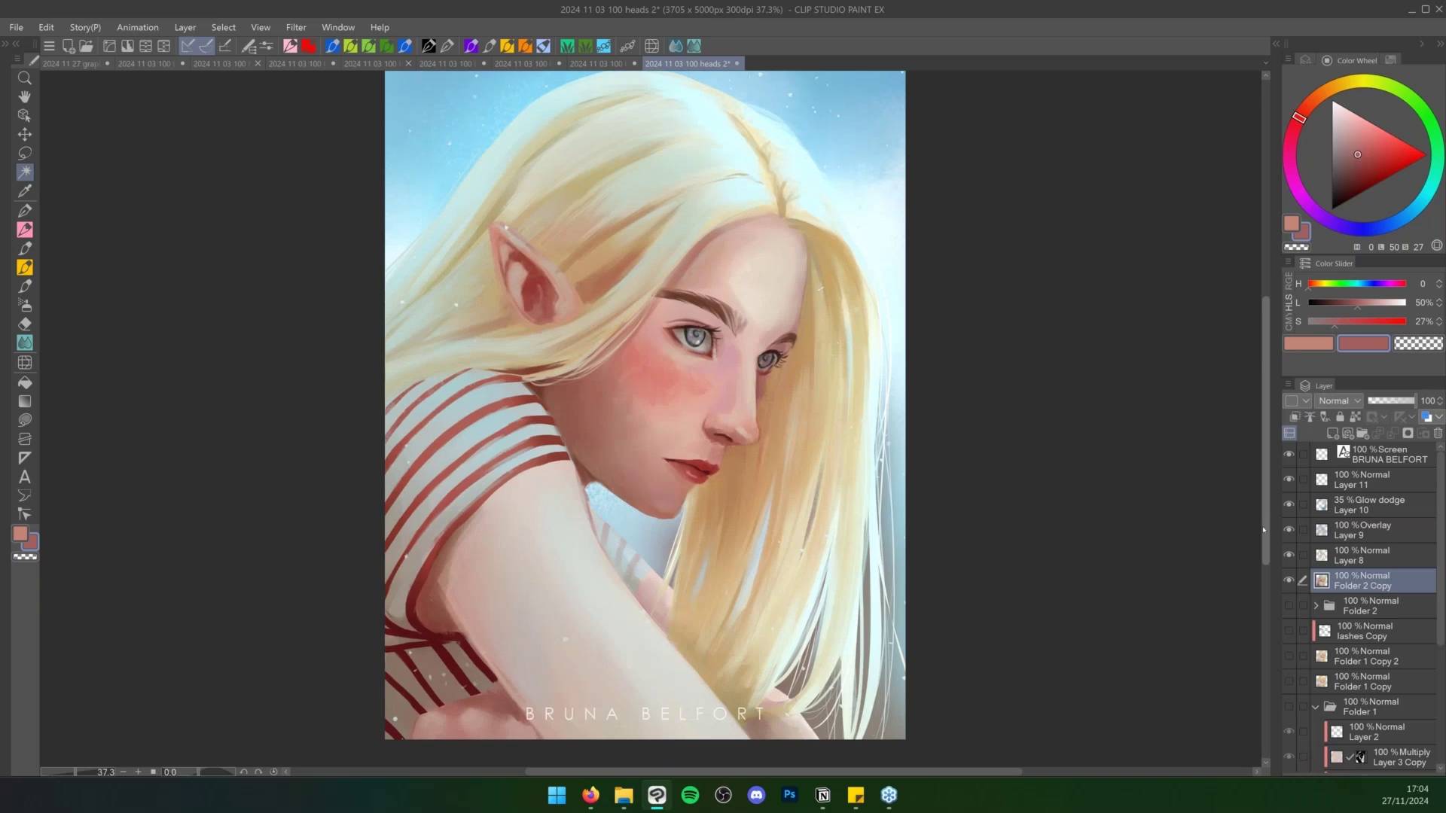
{"action": "scroll", "coordinate": [1267, 524], "scroll_direction": "up", "scroll_amount": 1}
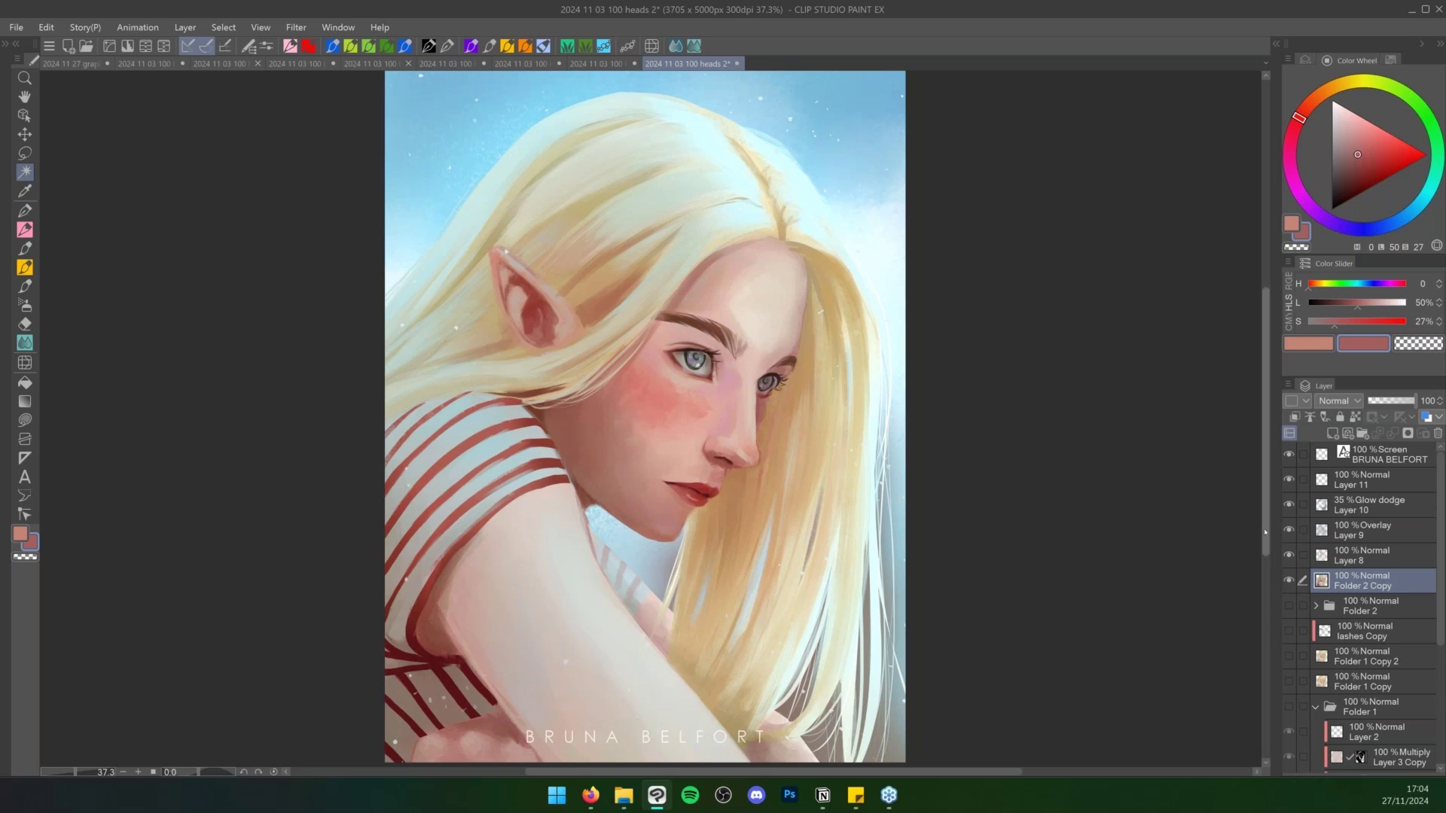
{"action": "left_click", "coordinate": [623, 796]}
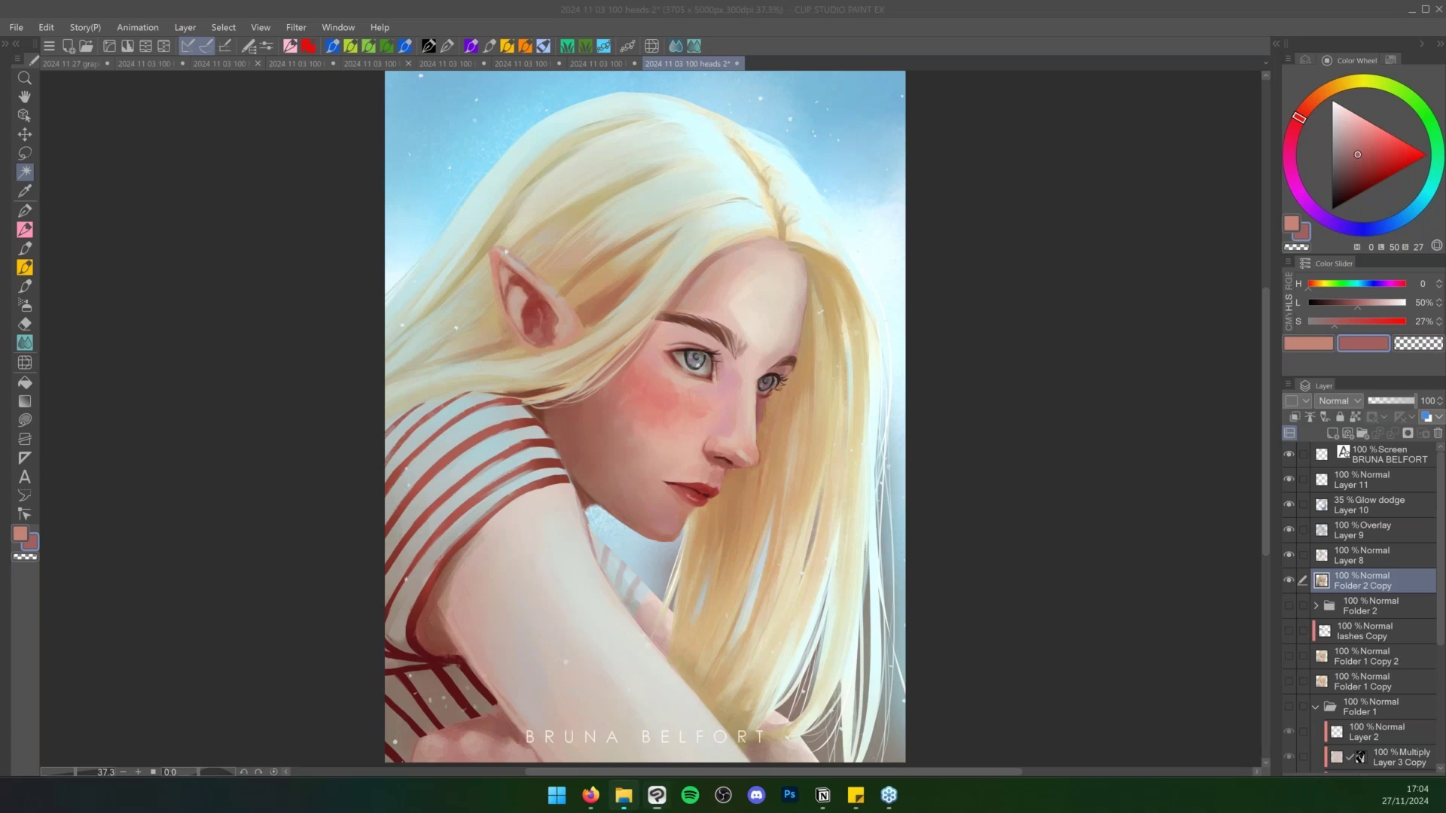
{"action": "left_click", "coordinate": [655, 582]}
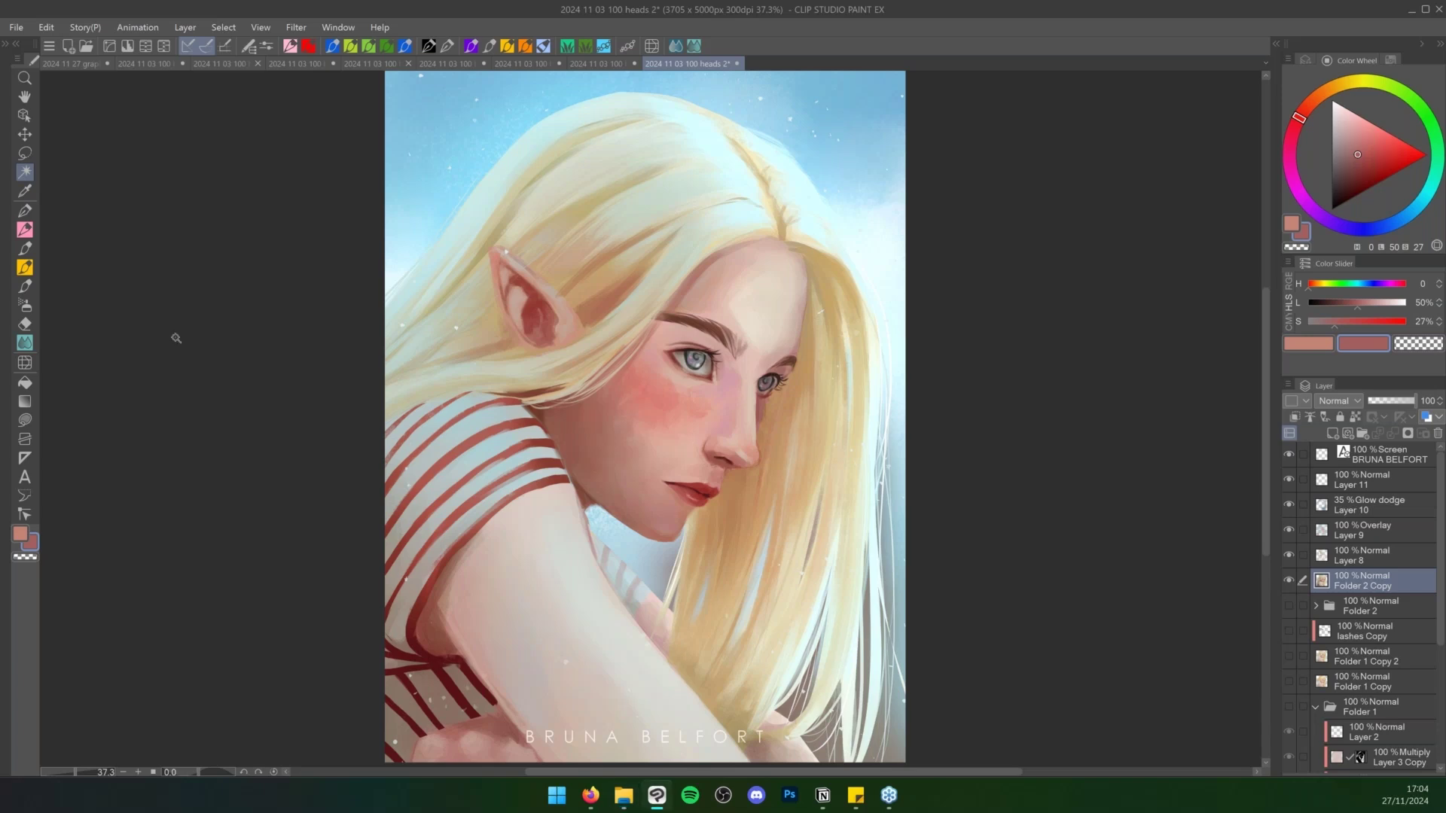
Hide the finished painting layers and show Folder 1 together with its Multiply layer Layer 3
{"action": "left_click_drag", "start_coordinate": [1289, 454], "coordinate": [1293, 571]}
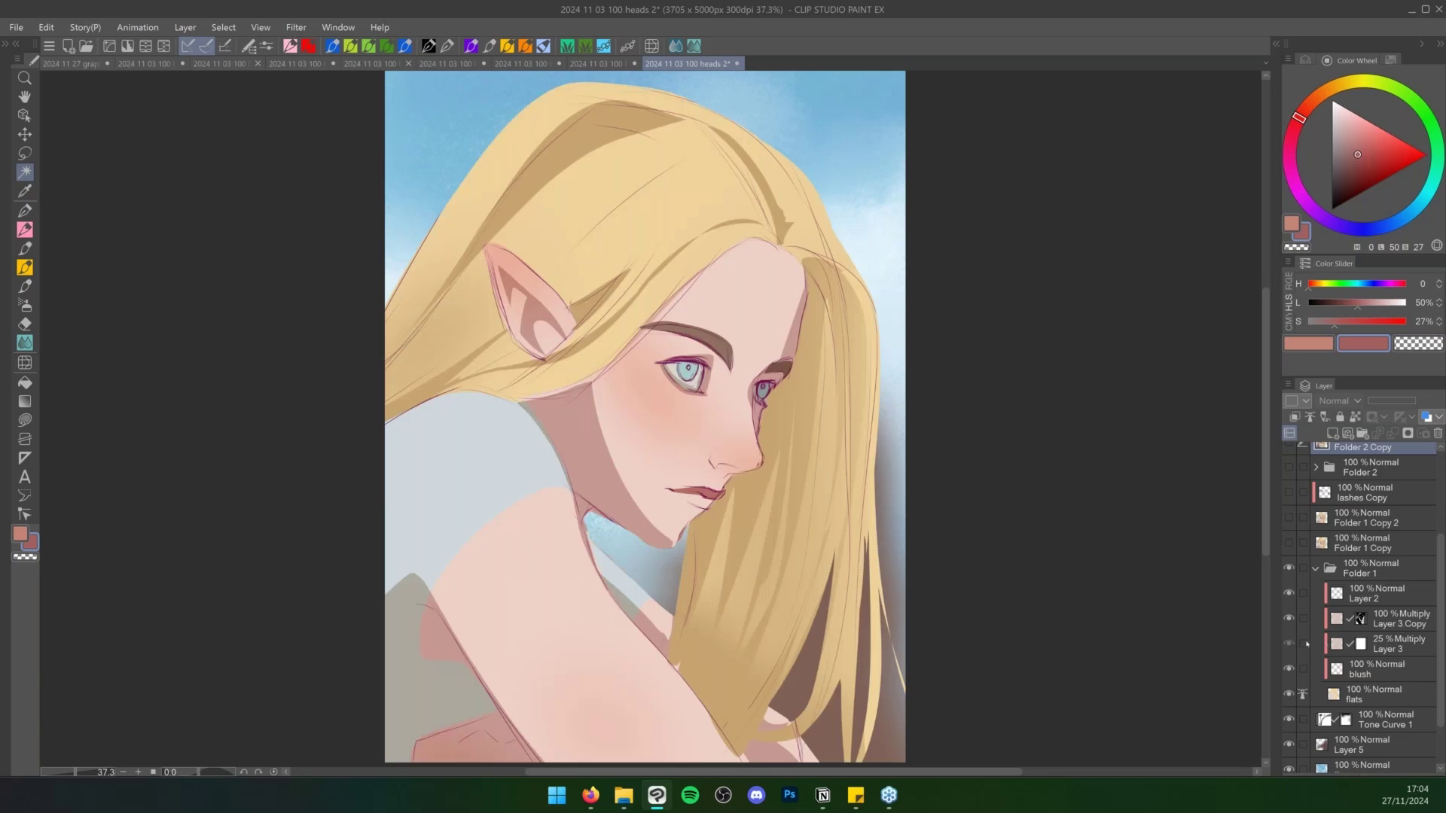
{"action": "left_click", "coordinate": [1289, 644]}
Set the blending mode of the line art layer Layer 2 in Folder 1 to Soft light
{"action": "left_click", "coordinate": [1374, 594]}
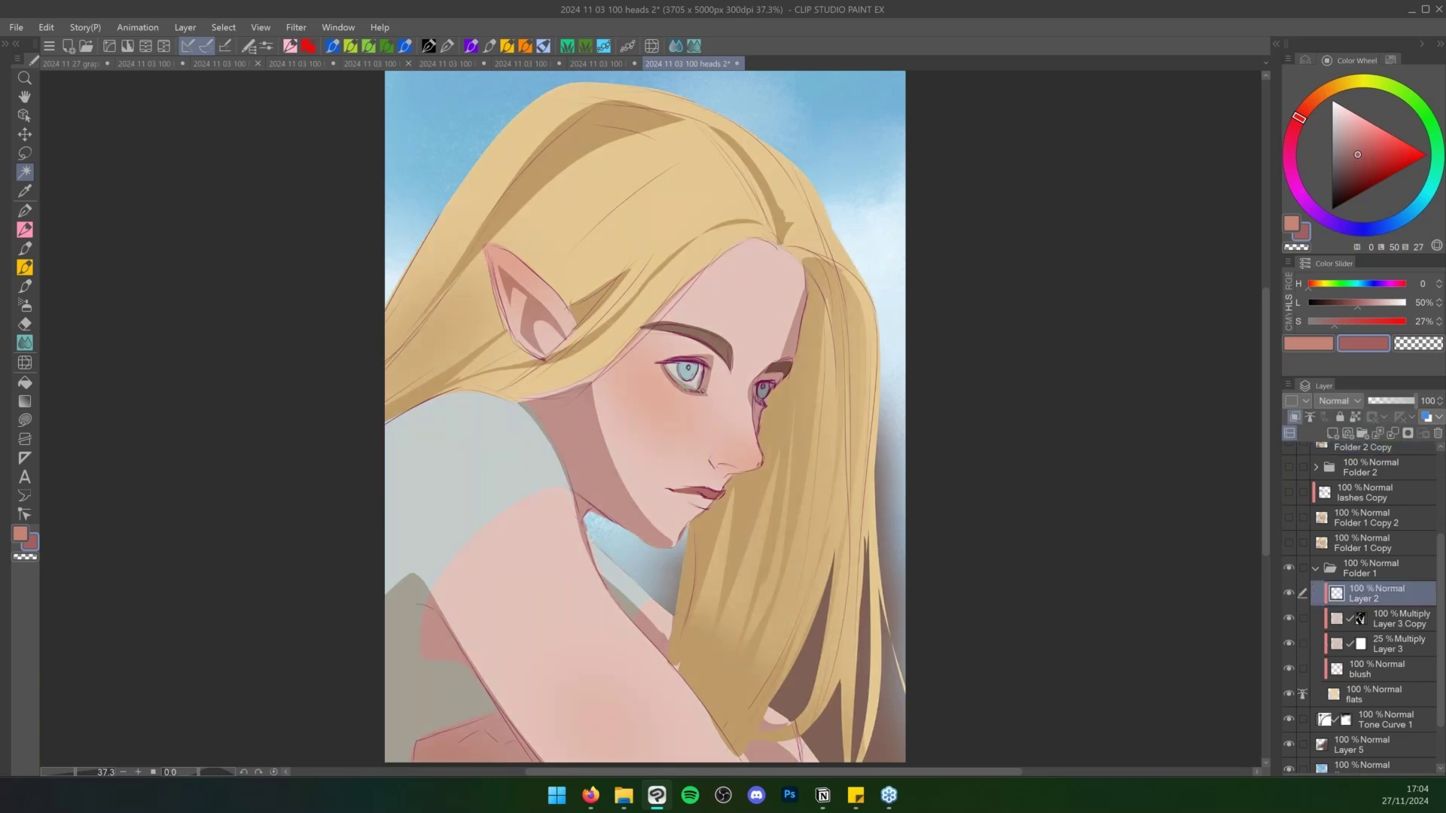
{"action": "left_click", "coordinate": [1338, 400]}
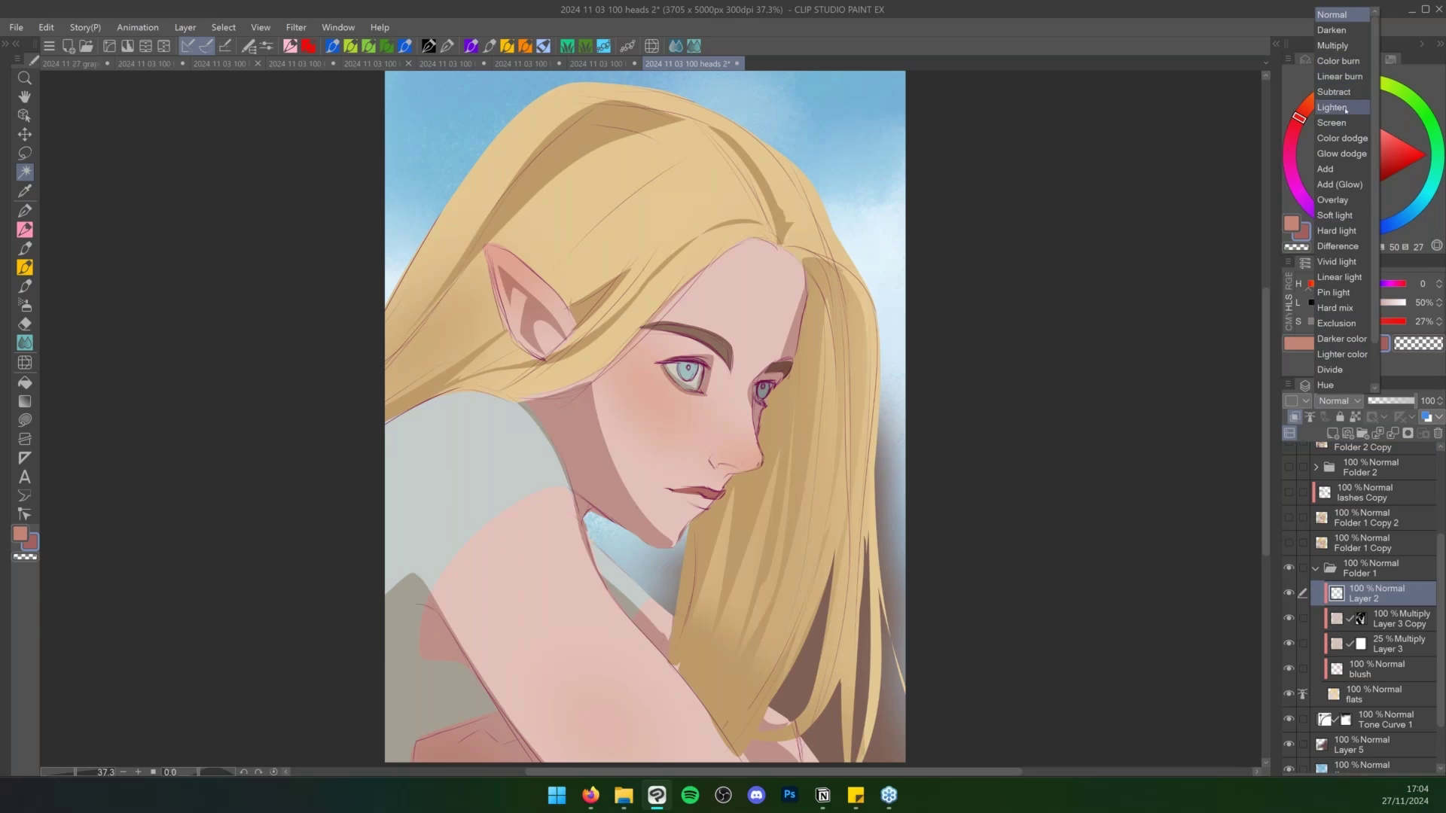
{"action": "left_click", "coordinate": [1347, 217]}
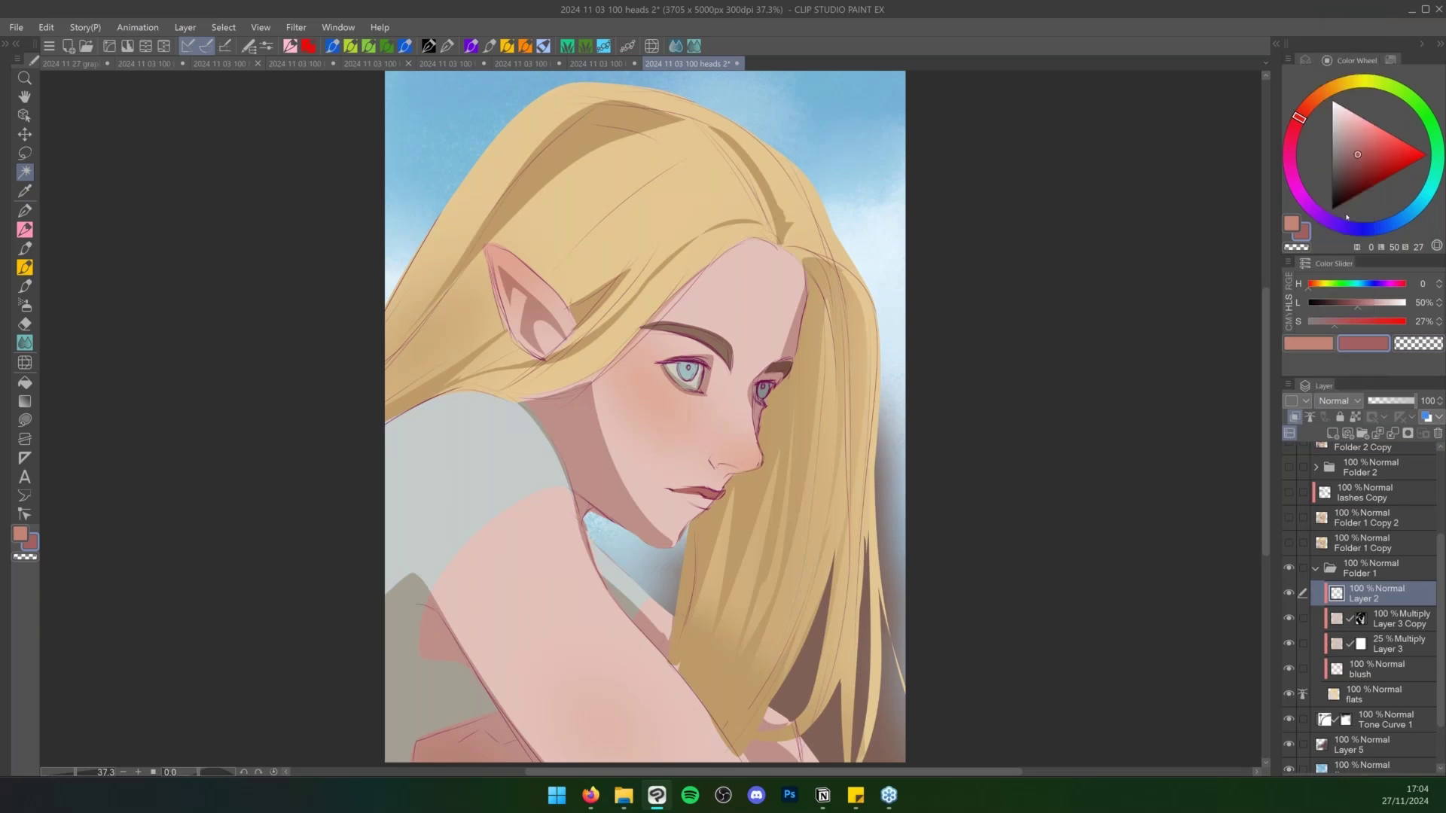
{"action": "key", "text": "ctrl+space"}
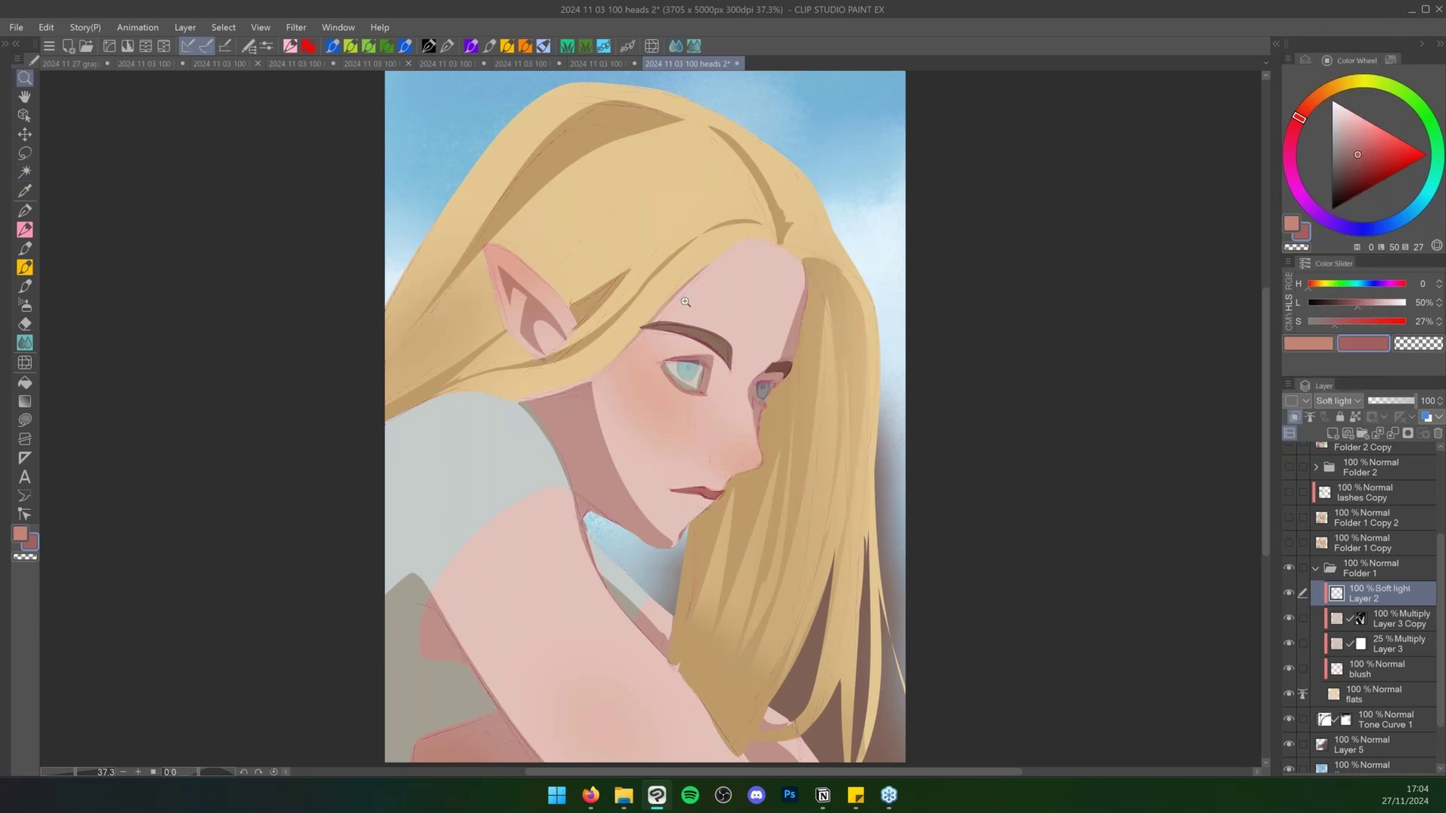
{"action": "mouse_move", "coordinate": [685, 301]}
{"action": "left_mouse_down"}
{"action": "mouse_move", "coordinate": [700, 299]}
{"action": "mouse_move", "coordinate": [684, 301]}
{"action": "left_mouse_up"}
Duplicate Folder 1 and add a layer mask to the Layer 2 Copy line art inside the duplicate
{"action": "left_click", "coordinate": [1371, 575]}
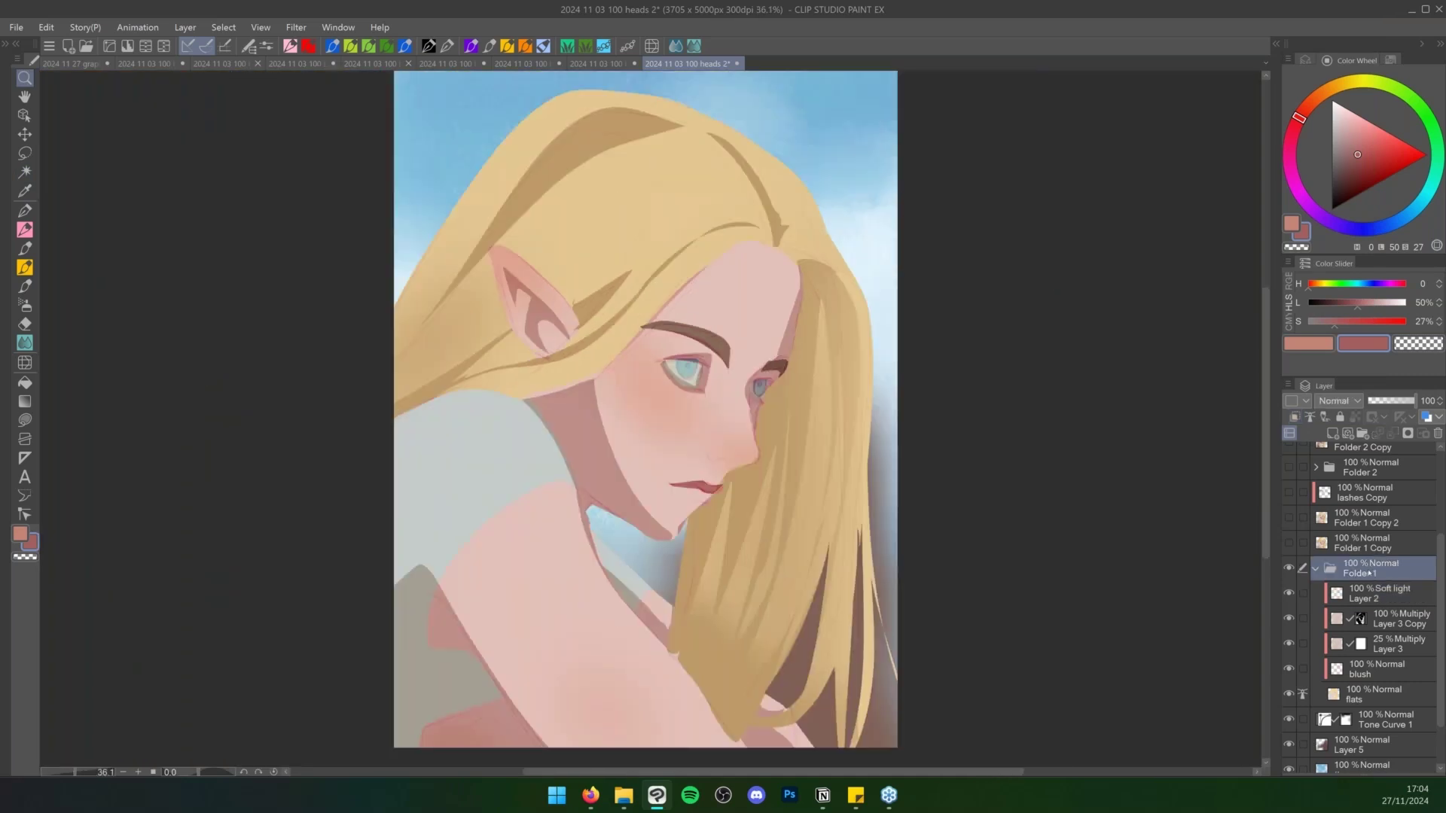
{"action": "key", "text": "ctrl+j"}
{"action": "left_click", "coordinate": [1380, 595]}
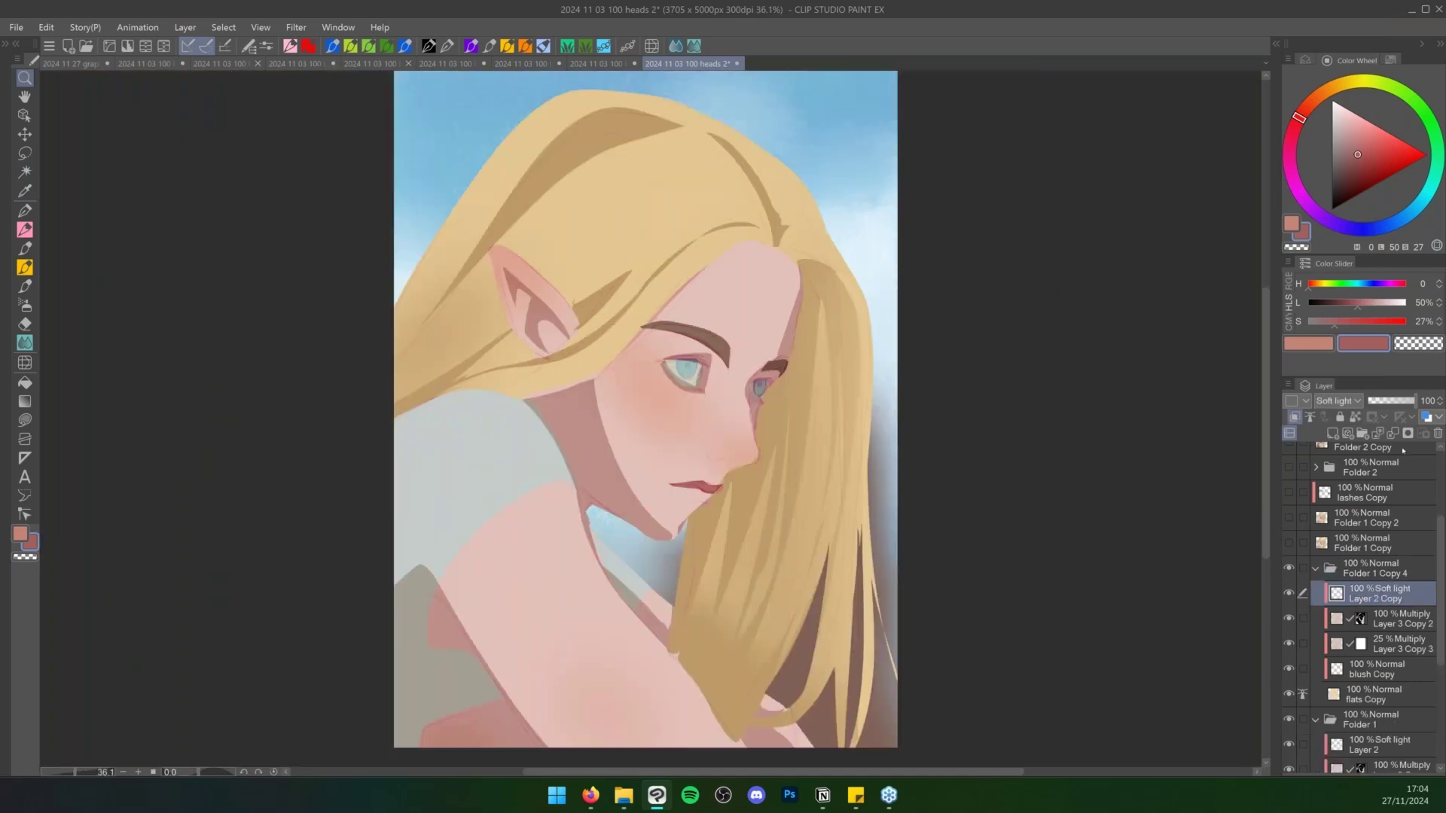
{"action": "left_click", "coordinate": [1407, 433]}
Mask out most of the Layer 2 Copy line art with large airbrush strokes in transparent colour
{"action": "key", "text": "b"}
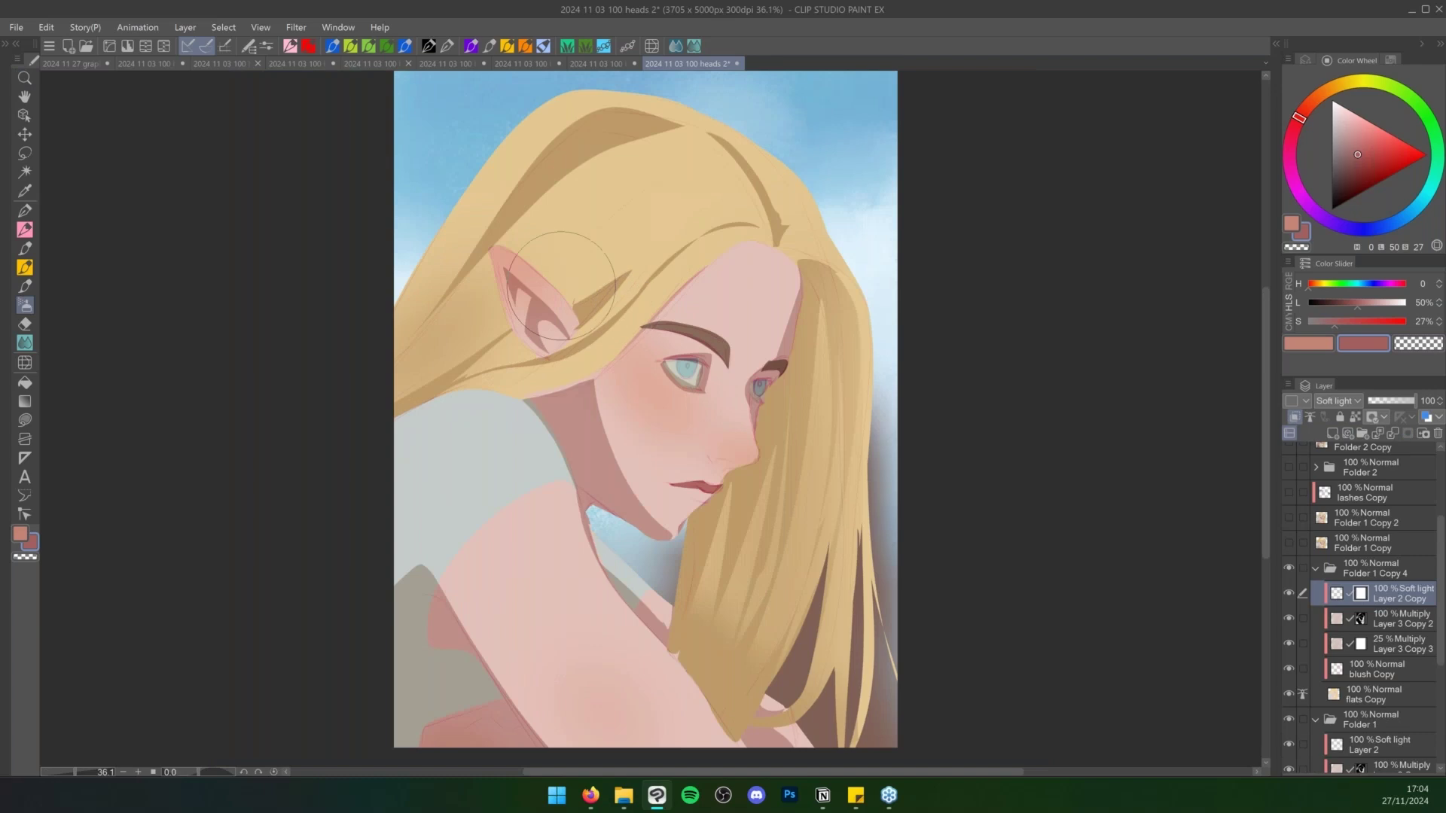
{"action": "key", "text": "c"}
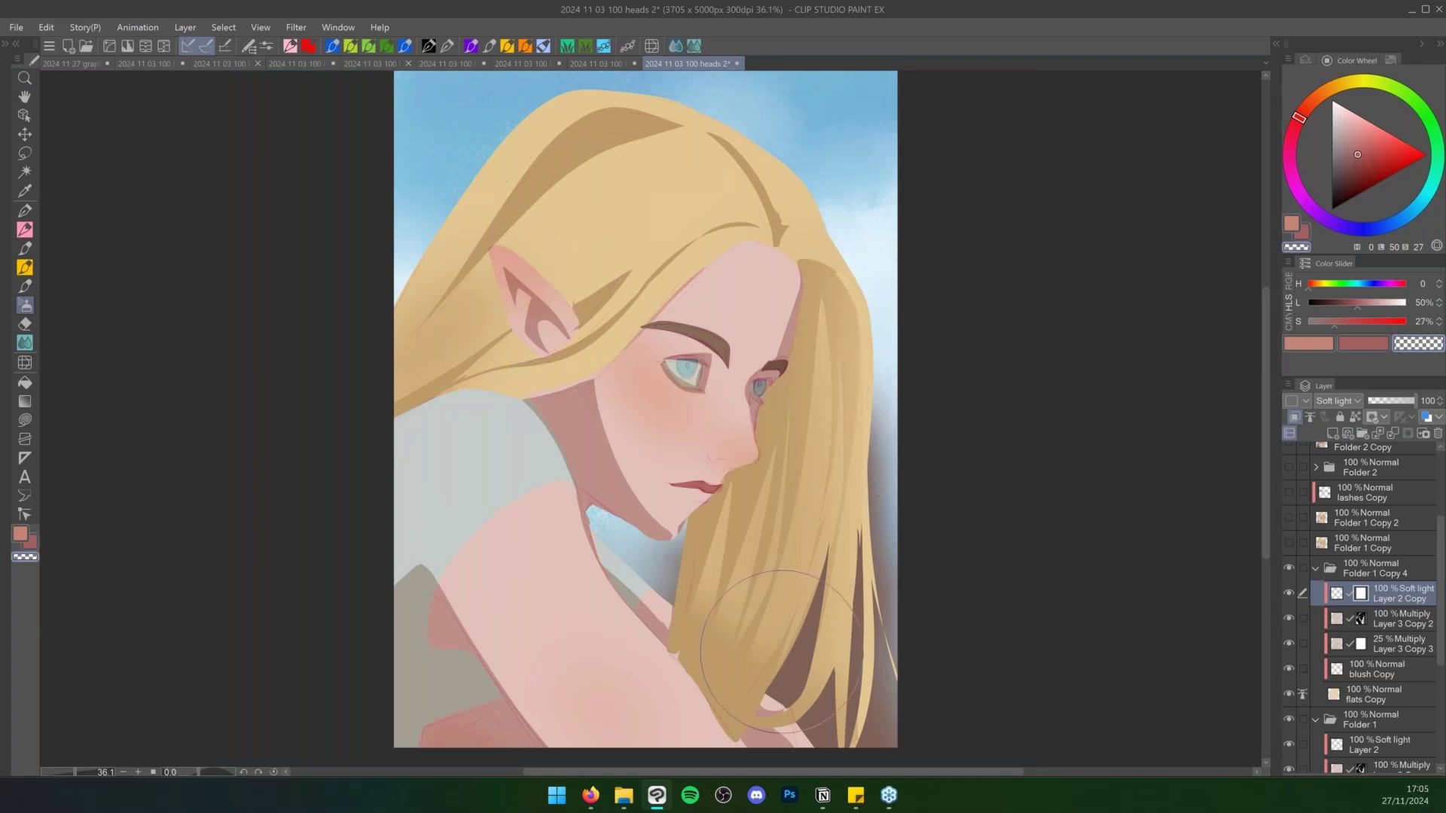
{"action": "mouse_move", "coordinate": [603, 660]}
{"action": "left_mouse_down"}
{"action": "mouse_move", "coordinate": [554, 729]}
{"action": "mouse_move", "coordinate": [720, 707]}
{"action": "mouse_move", "coordinate": [602, 613]}
{"action": "mouse_move", "coordinate": [546, 534]}
{"action": "mouse_move", "coordinate": [637, 635]}
{"action": "left_mouse_up"}
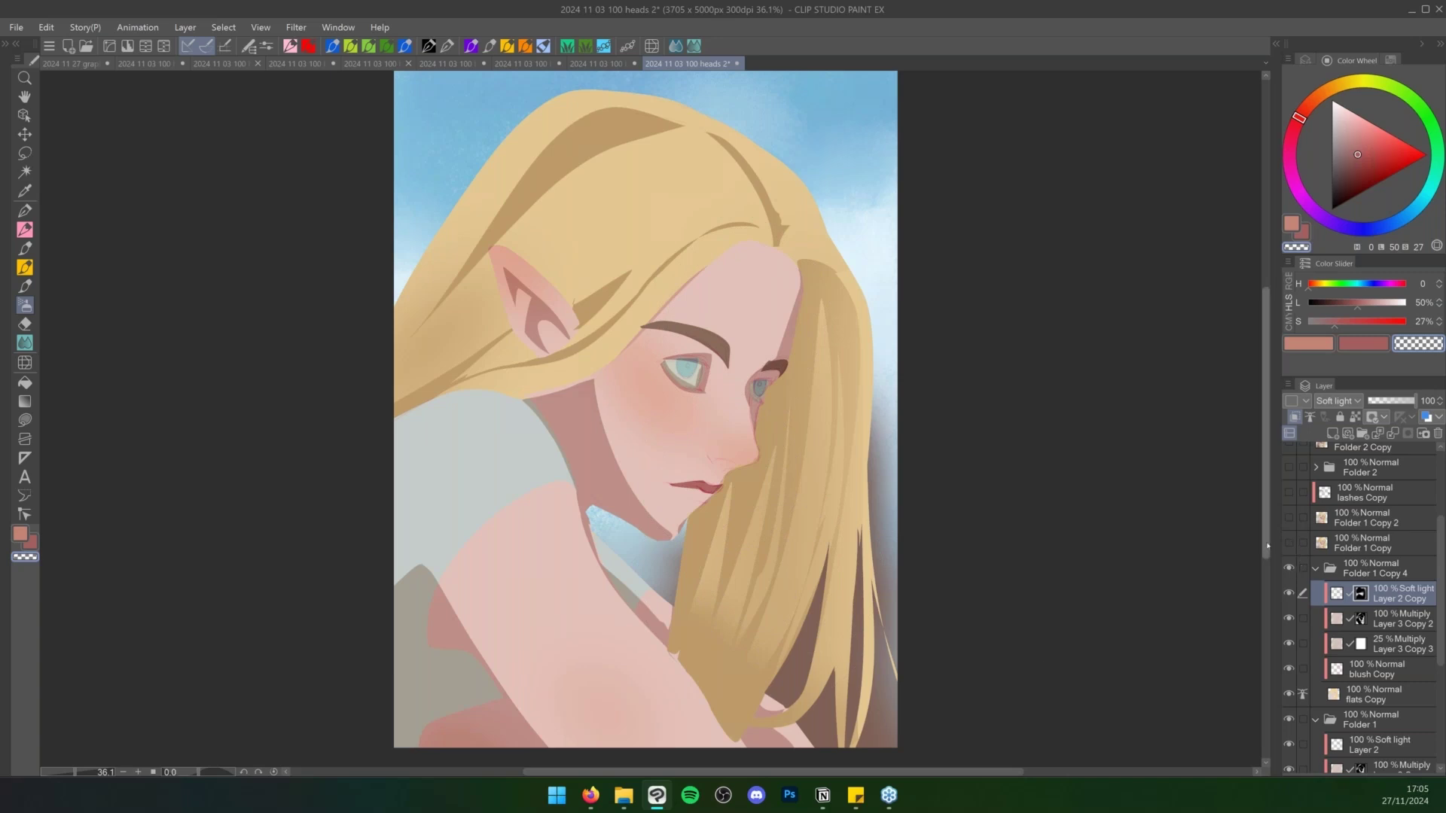
Show the finished painting layers again, hide Folder 1 Copy 4 and Folder 1, and collapse both folders
{"action": "left_click_drag", "start_coordinate": [1440, 527], "coordinate": [1442, 445]}
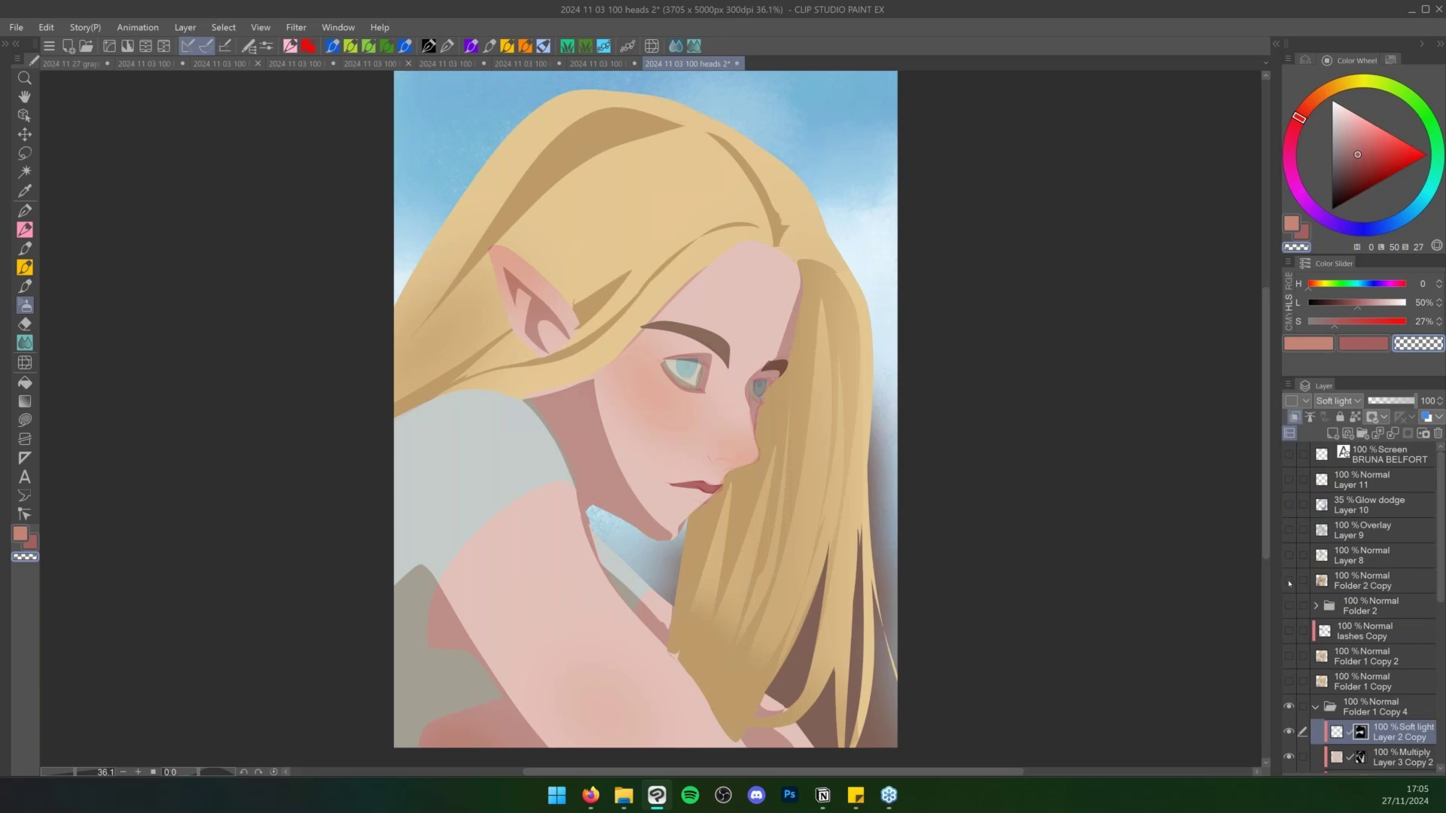
{"action": "left_click_drag", "start_coordinate": [1289, 584], "coordinate": [1287, 456]}
{"action": "left_click", "coordinate": [1288, 707]}
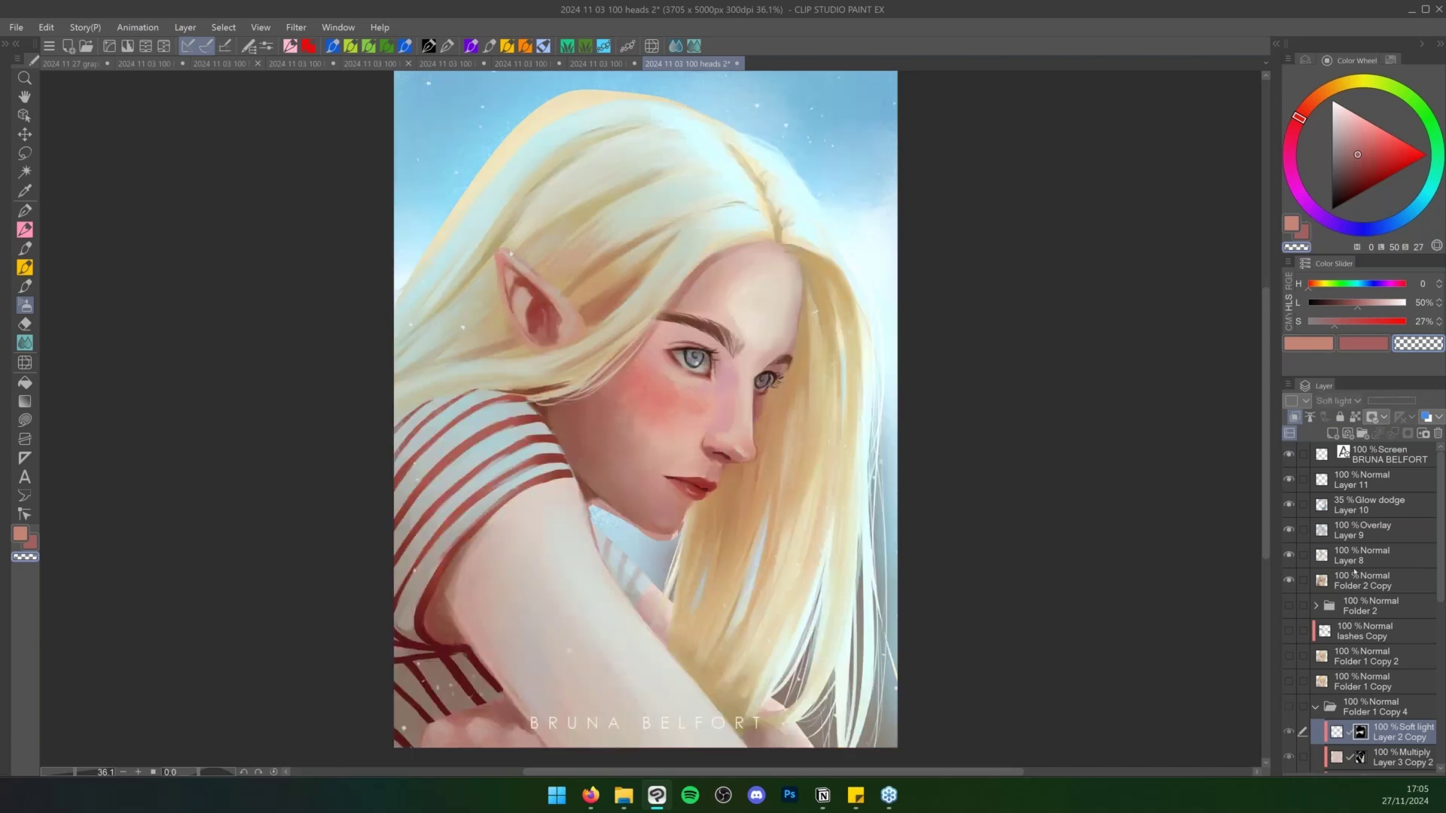
{"action": "left_click", "coordinate": [1315, 707]}
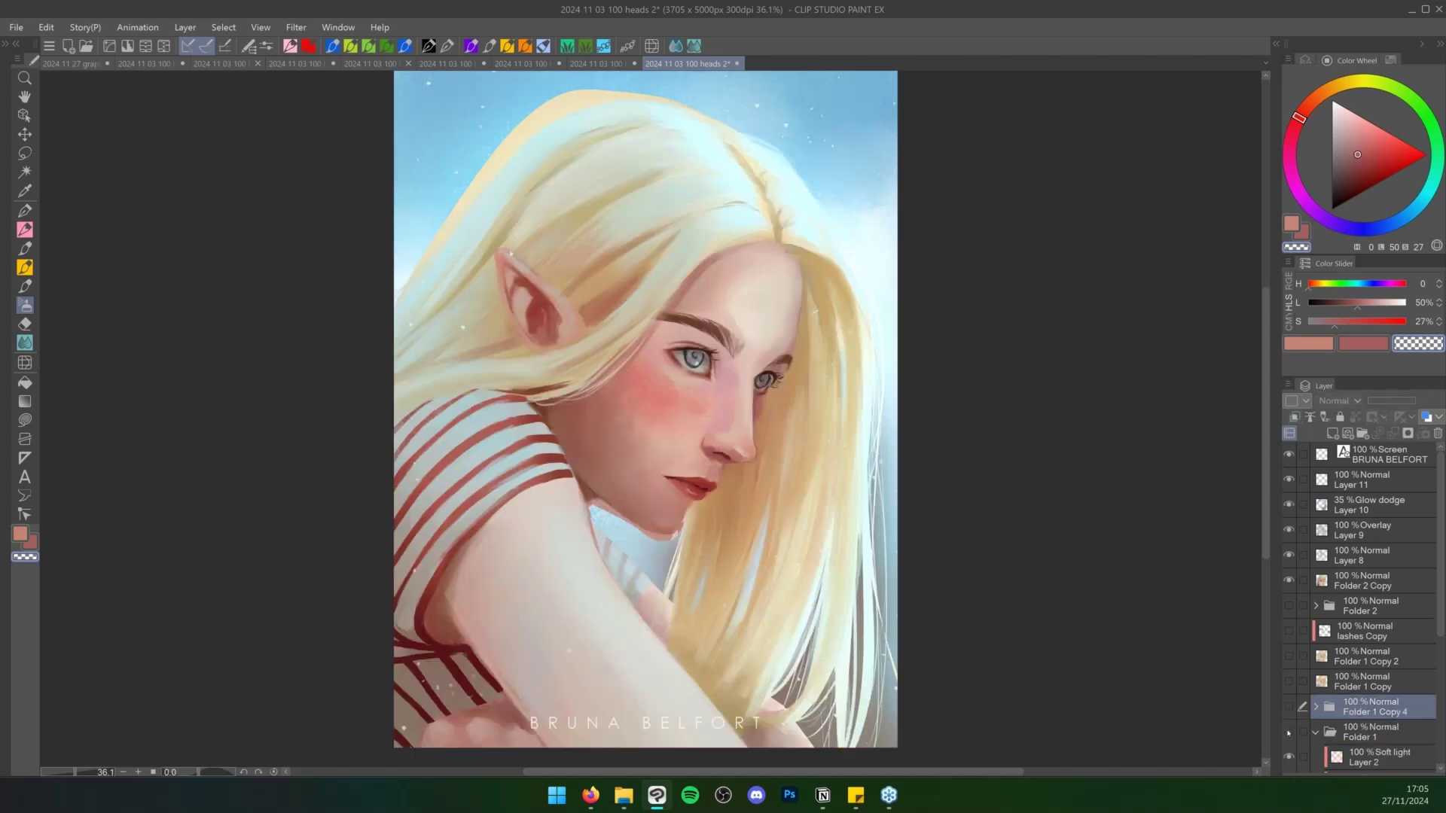
{"action": "left_click", "coordinate": [1316, 732]}
{"action": "mouse_move", "coordinate": [1442, 493]}
{"action": "left_mouse_down"}
{"action": "mouse_move", "coordinate": [1444, 548]}
{"action": "mouse_move", "coordinate": [1444, 486]}
{"action": "left_mouse_up"}
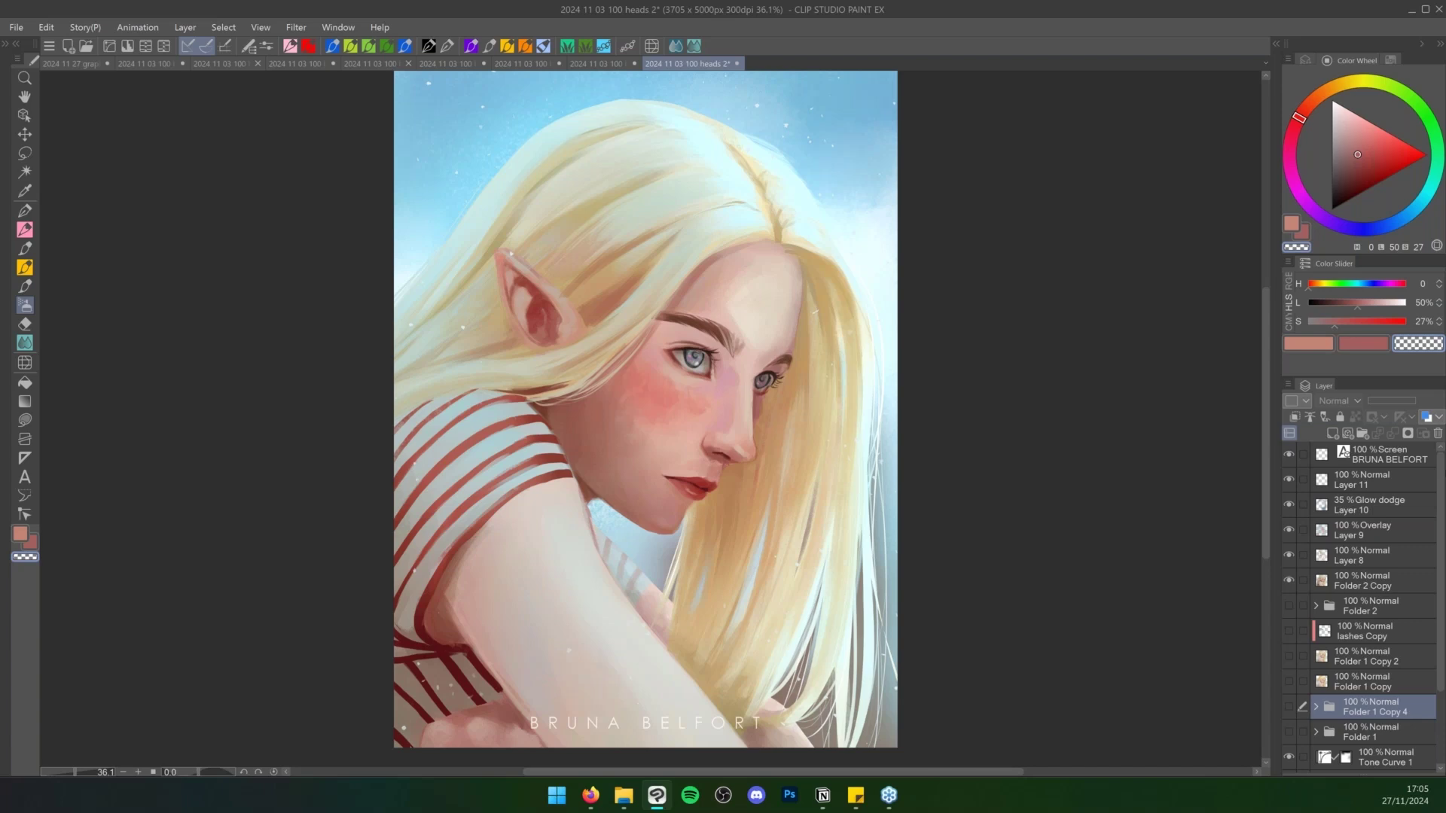
Reveal the sub tool and tool property settings and choose the Liquify tool
{"action": "left_click", "coordinate": [5, 43]}
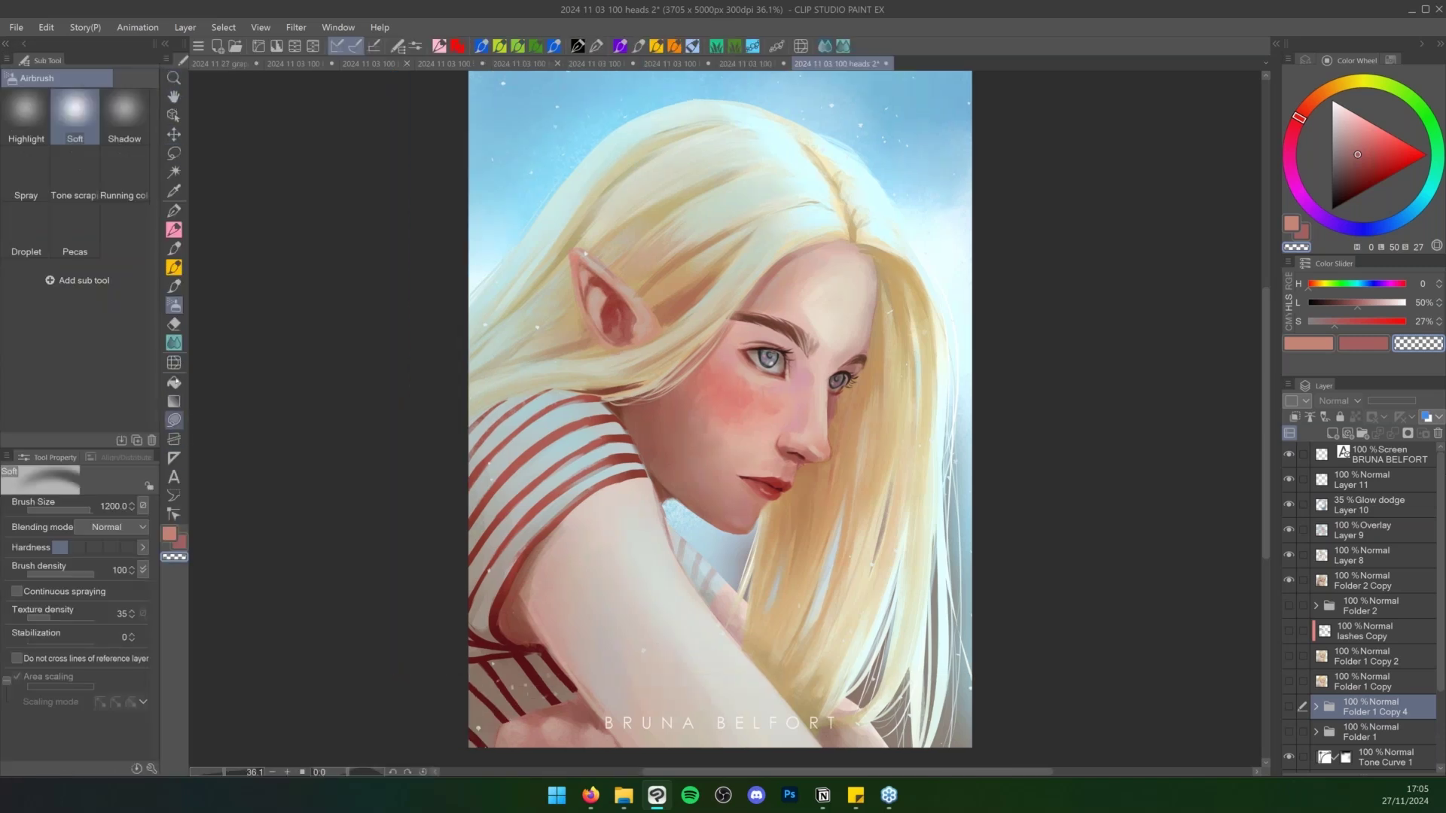
{"action": "left_click", "coordinate": [176, 365]}
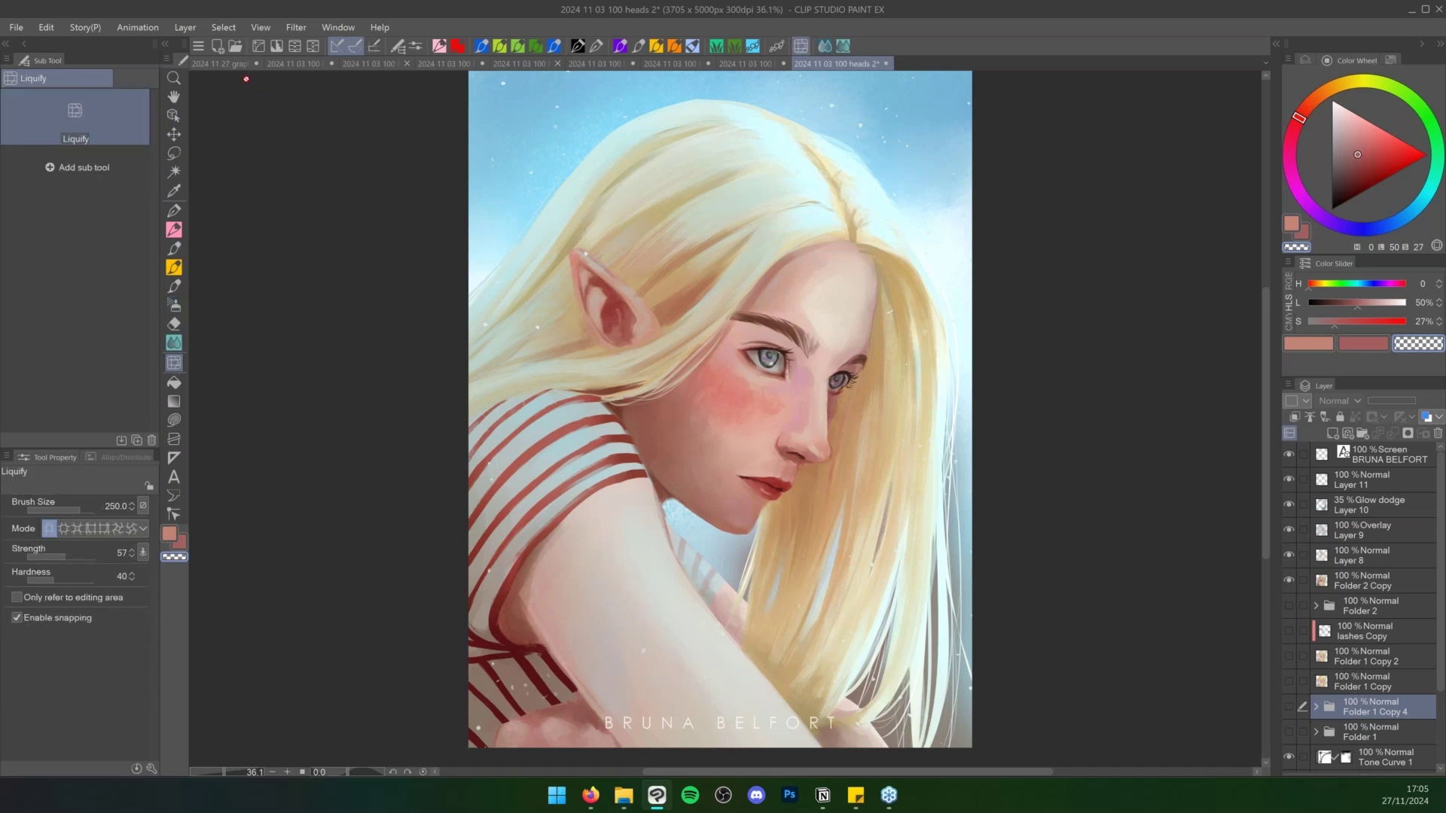
Try a Liquify push from the chin up through the face on Folder 2 Copy at brush size 2000, and undo it
{"action": "left_click", "coordinate": [1417, 461]}
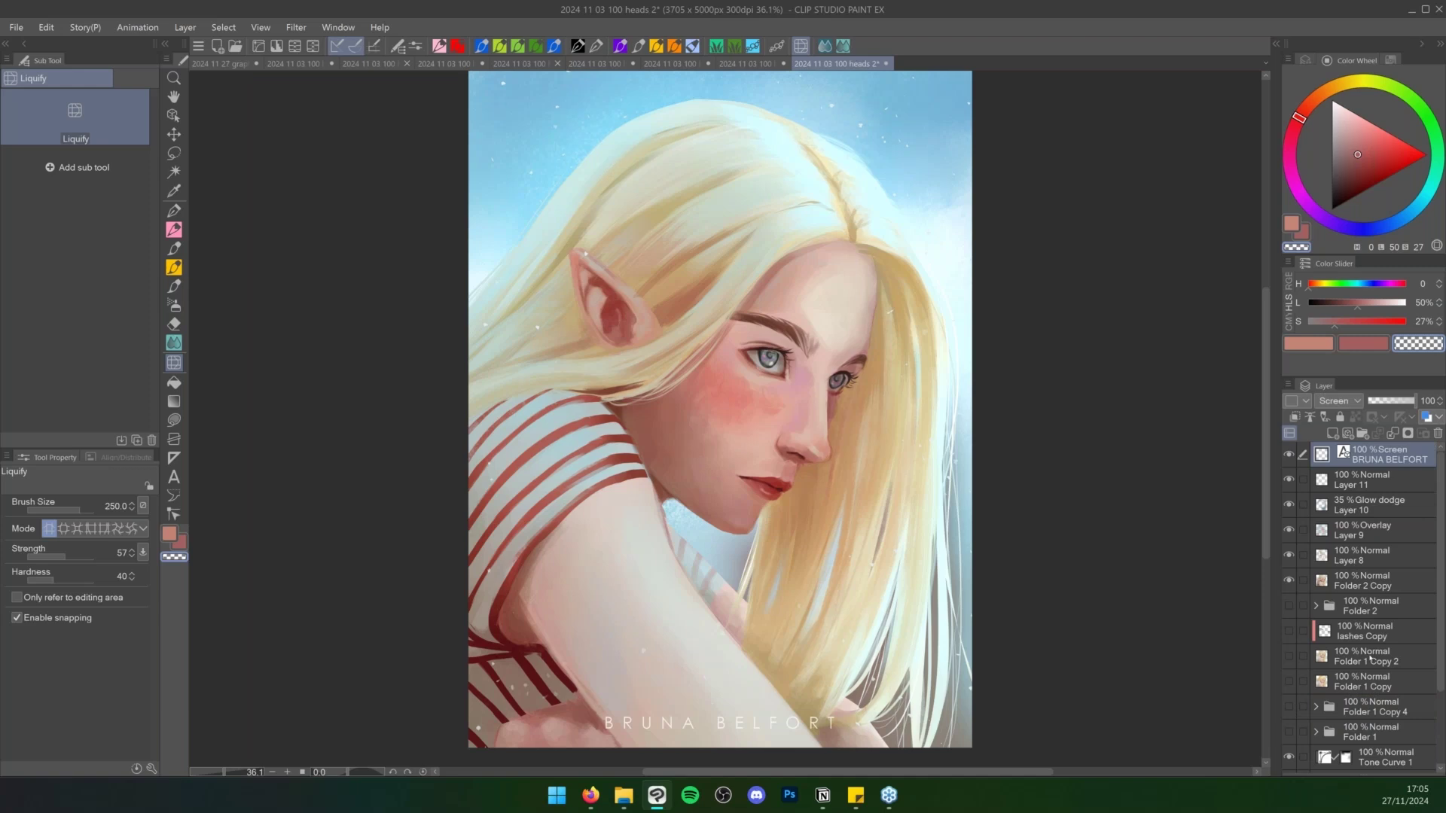
{"action": "left_click", "coordinate": [1367, 589]}
{"action": "key", "text": "]"}
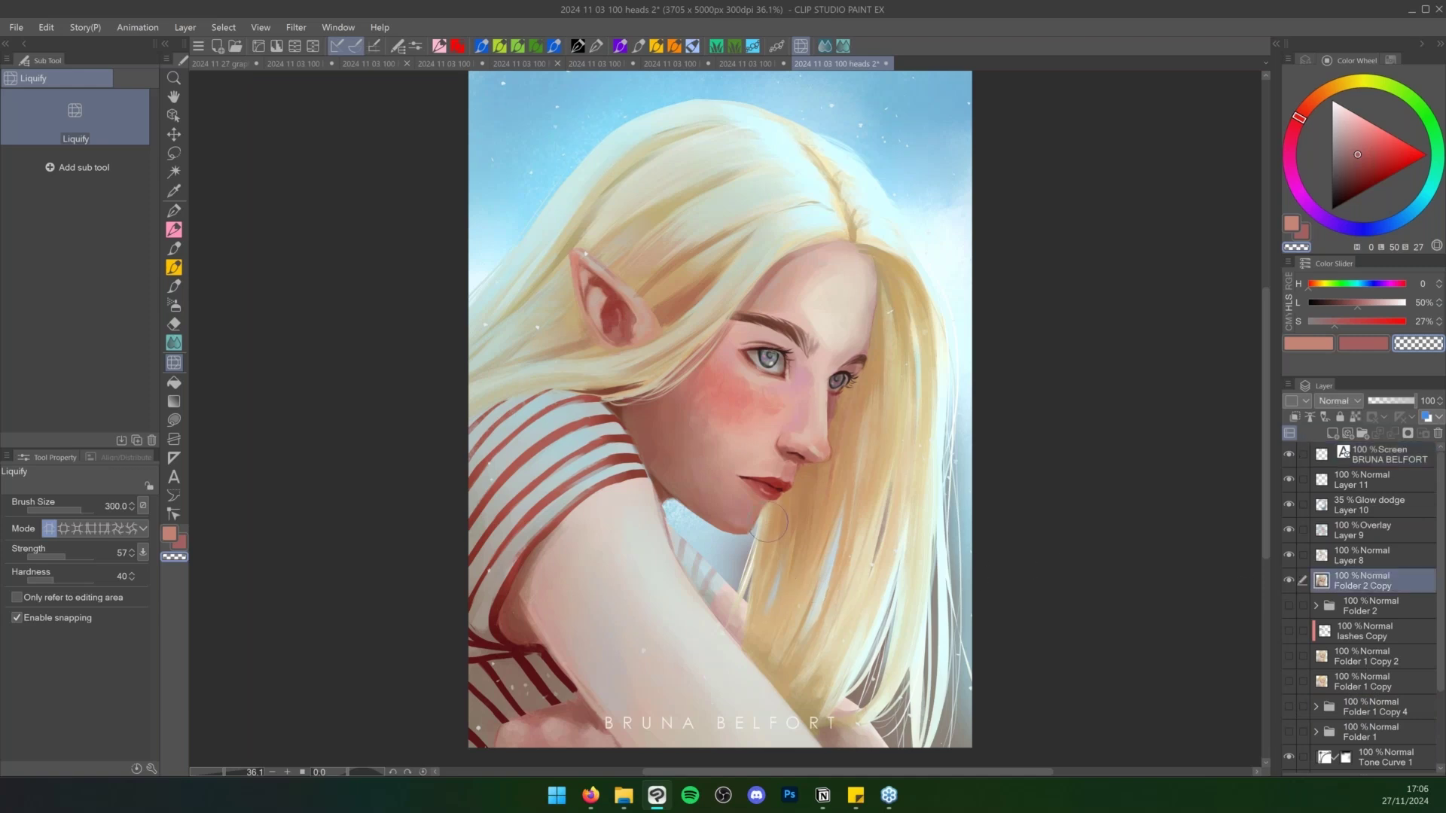
{"action": "key", "text": "]"}
{"action": "key", "text": "]"}
{"action": "key", "text": "]"}
{"action": "key", "text": "]"}
{"action": "key", "text": "]"}
{"action": "key", "text": "]"}
{"action": "key", "text": "]"}
{"action": "key", "text": "]"}
{"action": "key", "text": "]"}
{"action": "key", "text": "]"}
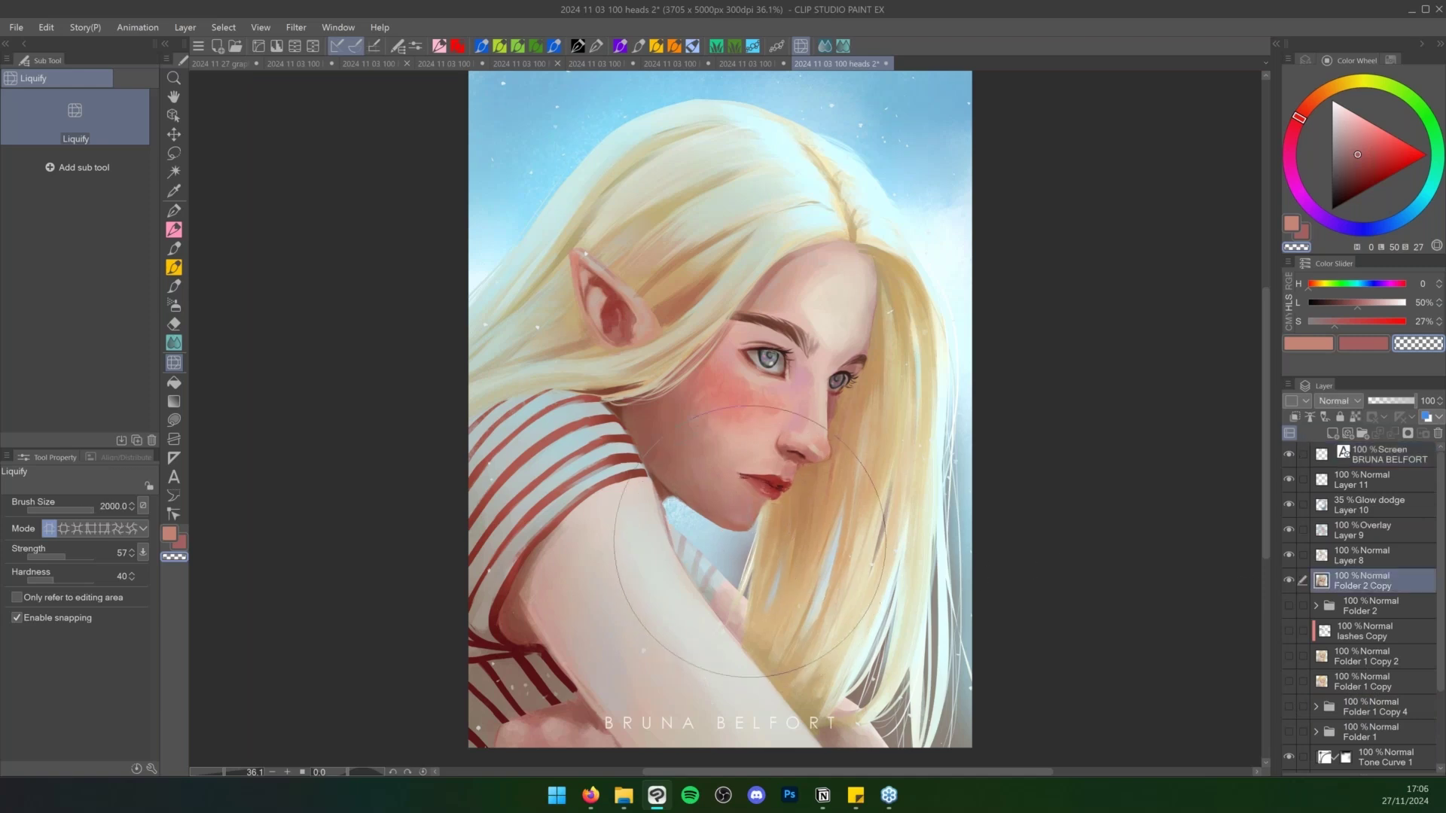
{"action": "left_click_drag", "start_coordinate": [769, 525], "coordinate": [782, 144]}
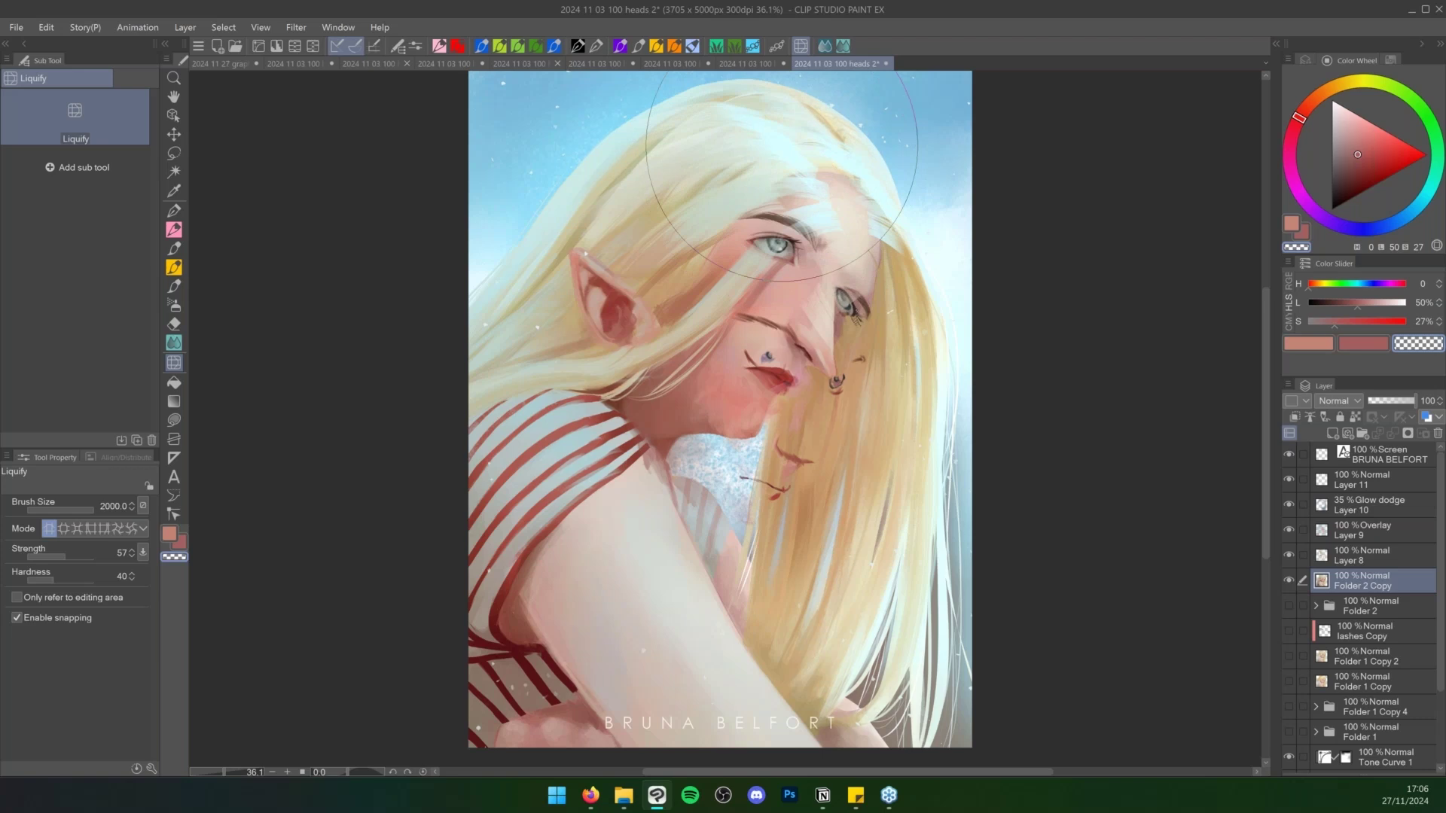
{"action": "key", "text": "ctrl+z"}
Merge a copy of the visible layers above the signature text layer, try a large Liquify push up the face, and undo it
{"action": "left_click", "coordinate": [1376, 459]}
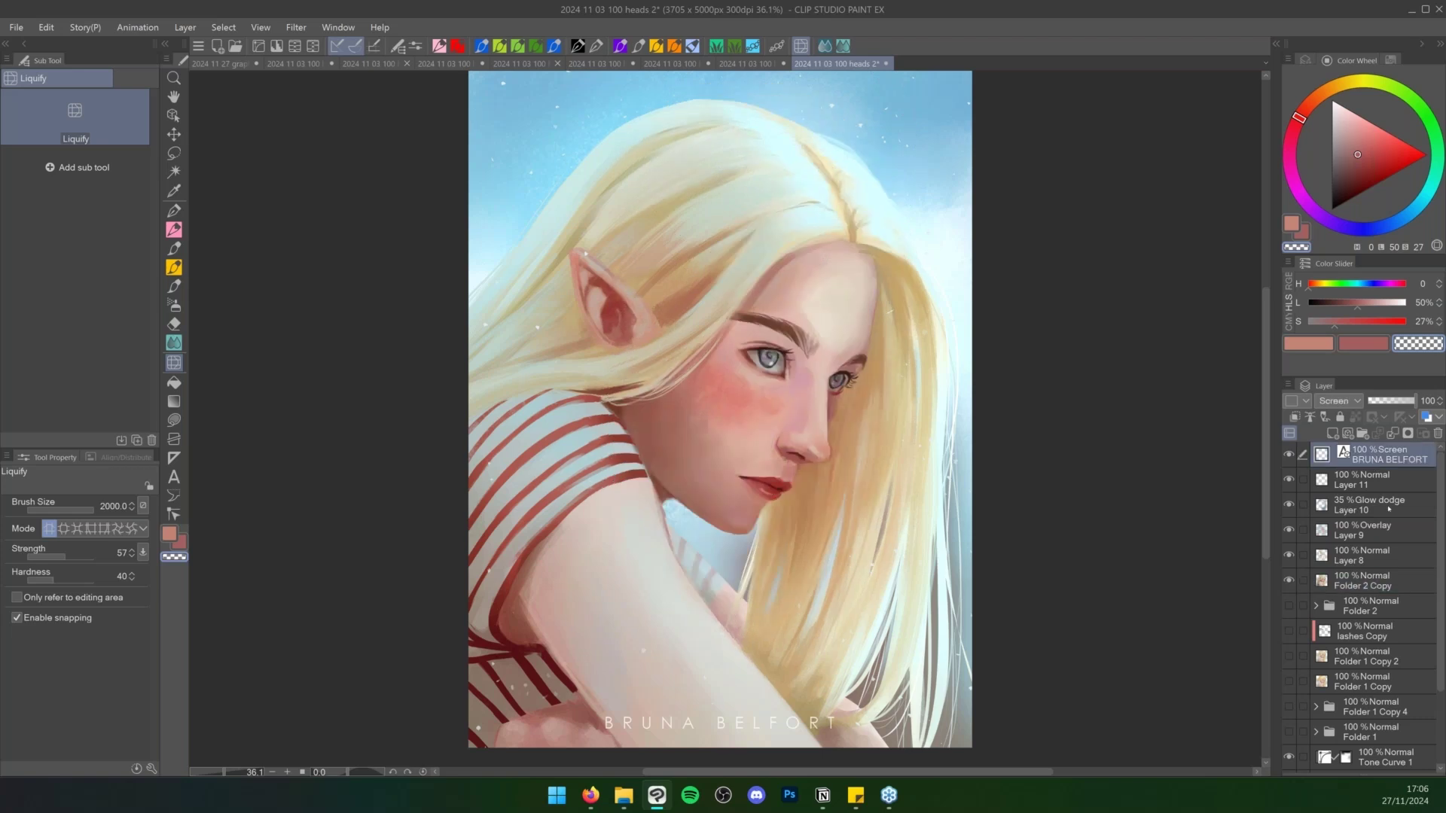
{"action": "key", "text": "ctrl+shift+alt+e"}
{"action": "left_click_drag", "start_coordinate": [768, 525], "coordinate": [764, 185]}
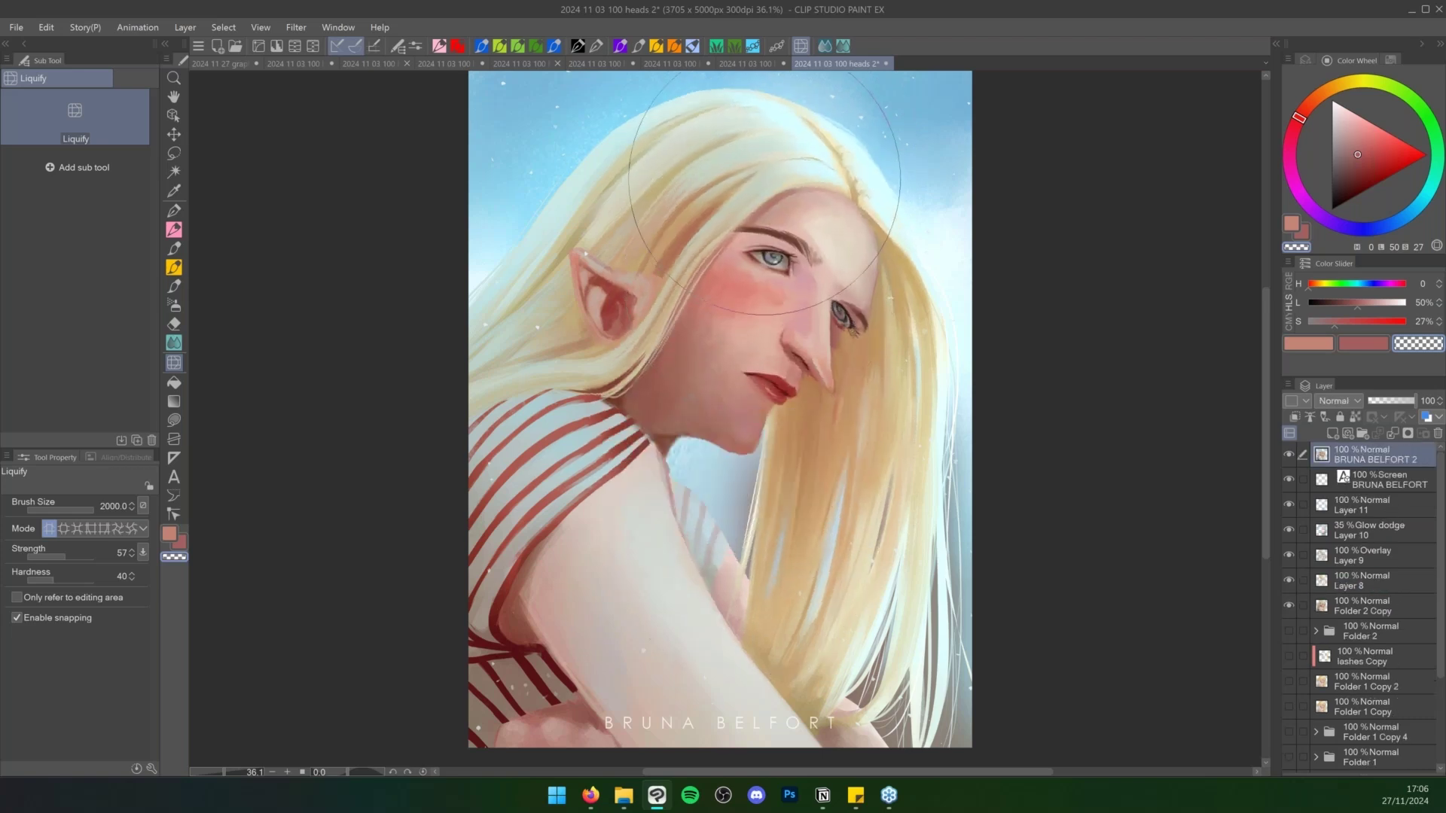
{"action": "key", "text": "ctrl+z"}
Reduce the Liquify brush size to 700 and push the elf ear's tip slightly up and outward
{"action": "key", "text": "bracketleft"}
{"action": "key", "text": "bracketleft"}
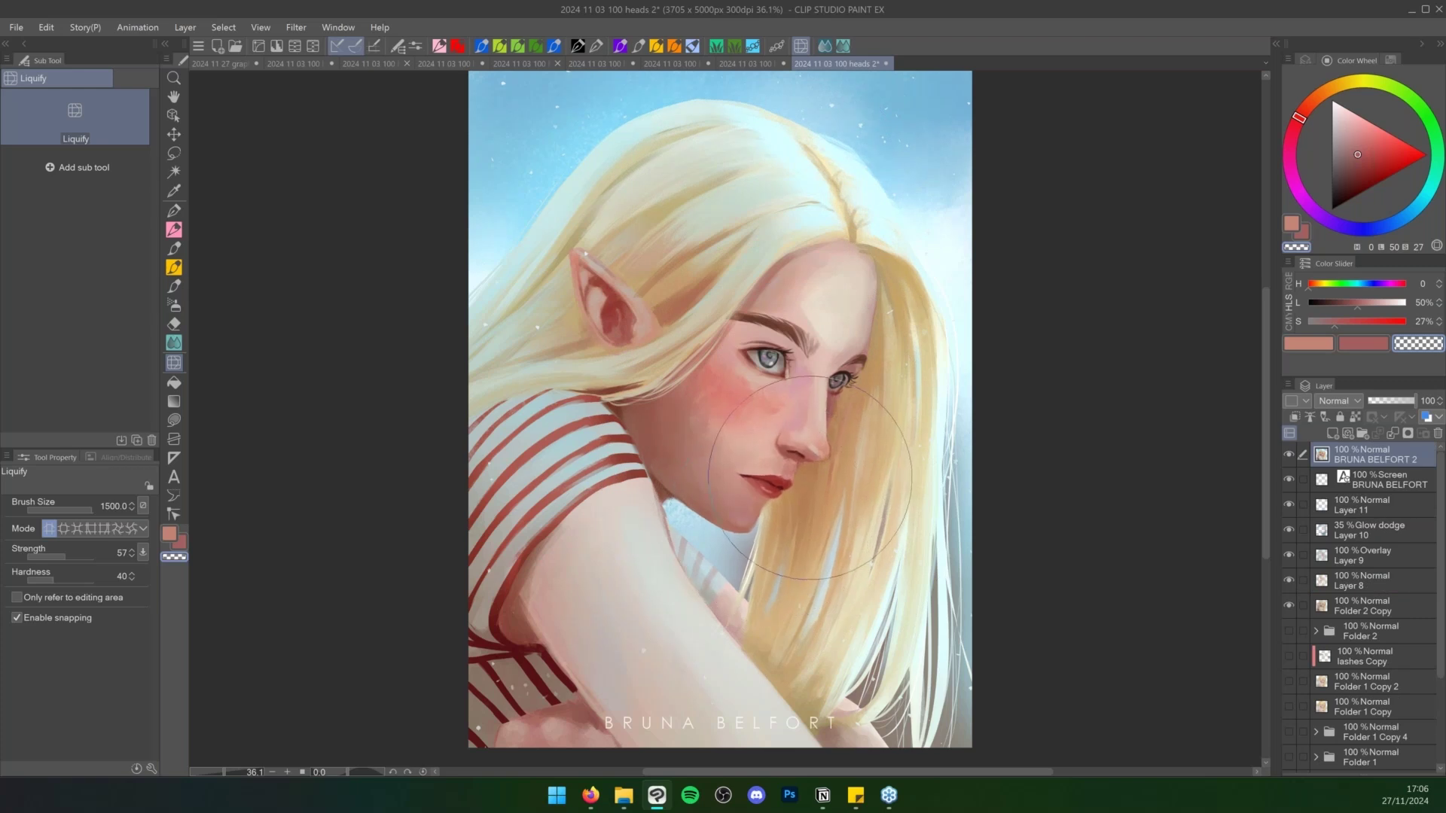
{"action": "key", "text": "bracketleft"}
{"action": "key", "text": "bracketleft"}
{"action": "key", "text": "bracketleft"}
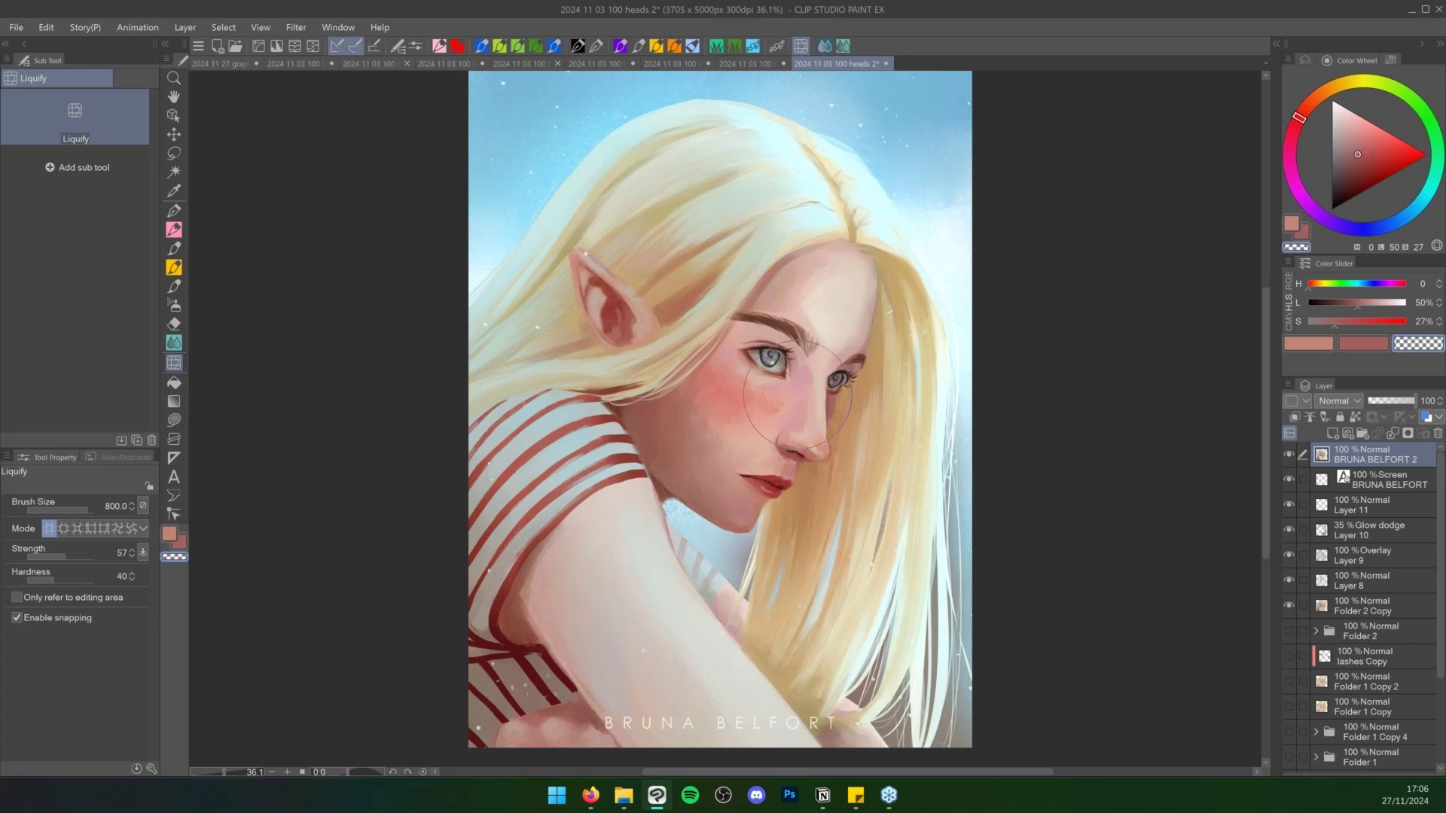
{"action": "key", "text": "bracketleft"}
{"action": "key", "text": "bracketleft"}
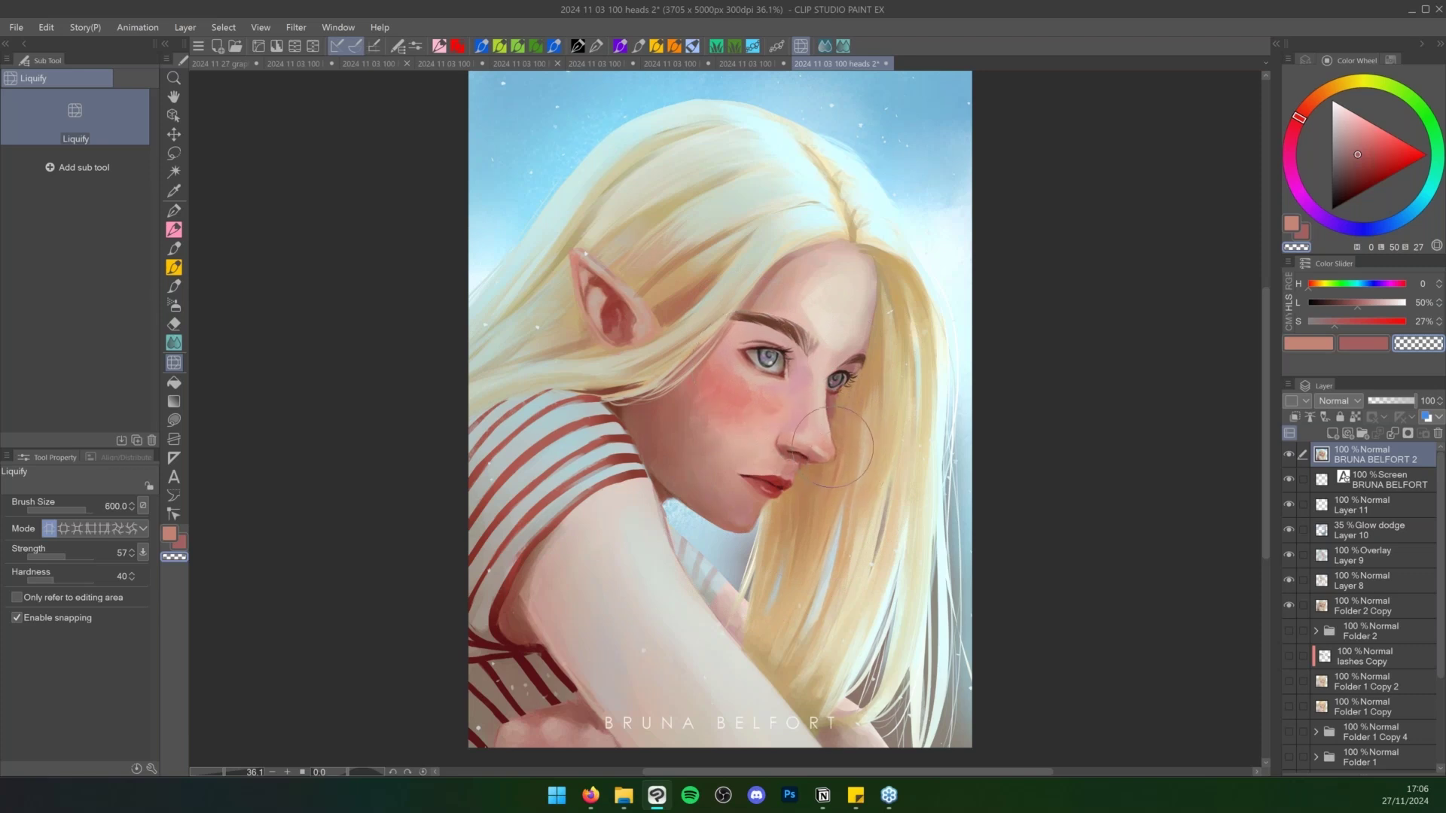
{"action": "key", "text": "bracketleft"}
{"action": "key", "text": "bracketright"}
{"action": "key", "text": "bracketright"}
{"action": "left_click_drag", "start_coordinate": [588, 263], "coordinate": [574, 249]}
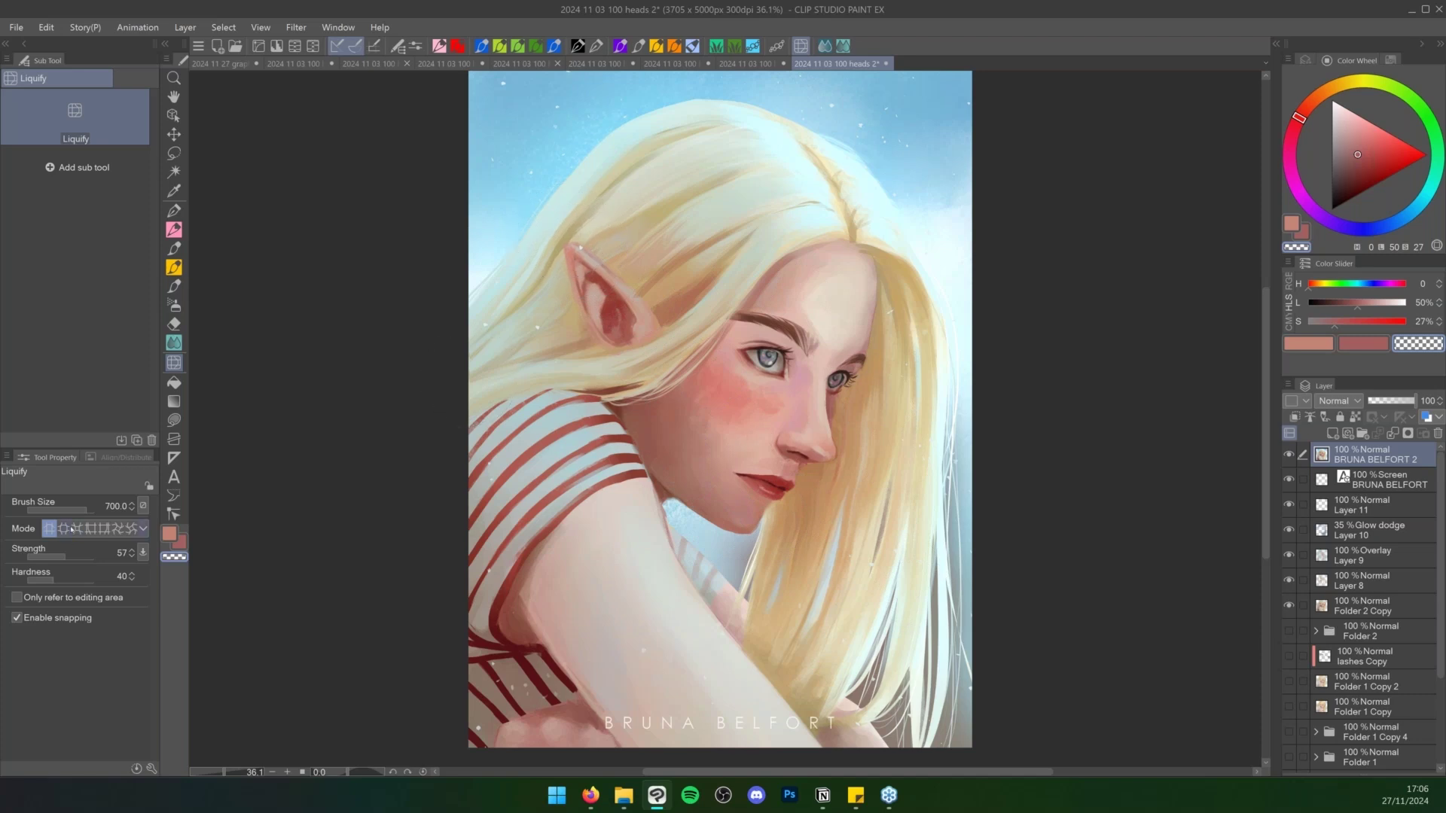
Switch Liquify to its expanding mode at brush size 1500 and enlarge the eyes and brows
{"action": "left_click", "coordinate": [64, 529]}
{"action": "key", "text": "bracketright"}
{"action": "key", "text": "bracketright"}
{"action": "key", "text": "bracketright"}
{"action": "key", "text": "bracketright"}
{"action": "left_click", "coordinate": [819, 370]}
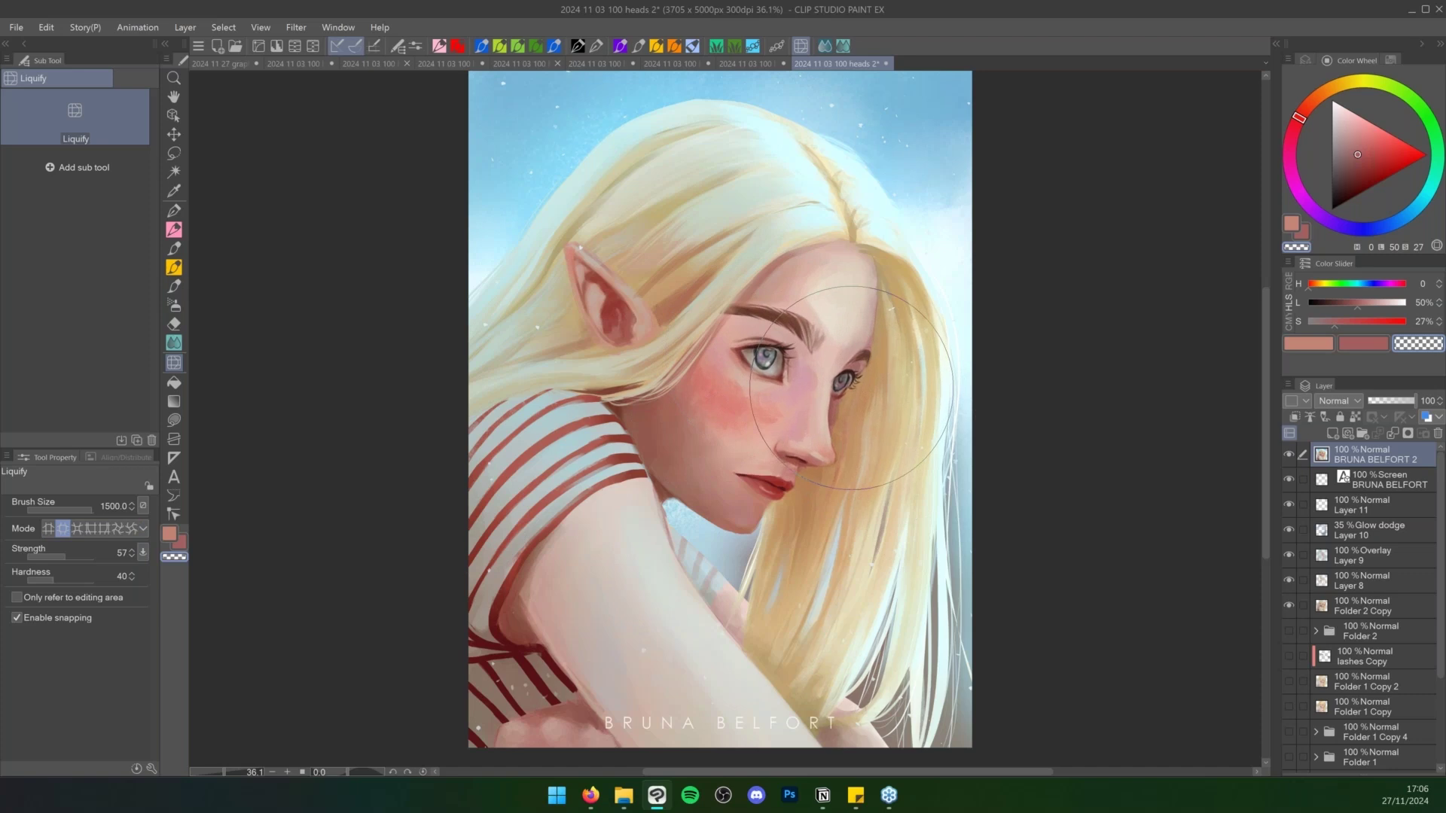
Switch Liquify to its pinching mode, shrink the eyes and nose bridge, and undo the test distortions
{"action": "left_click", "coordinate": [76, 529]}
{"action": "left_click", "coordinate": [805, 374]}
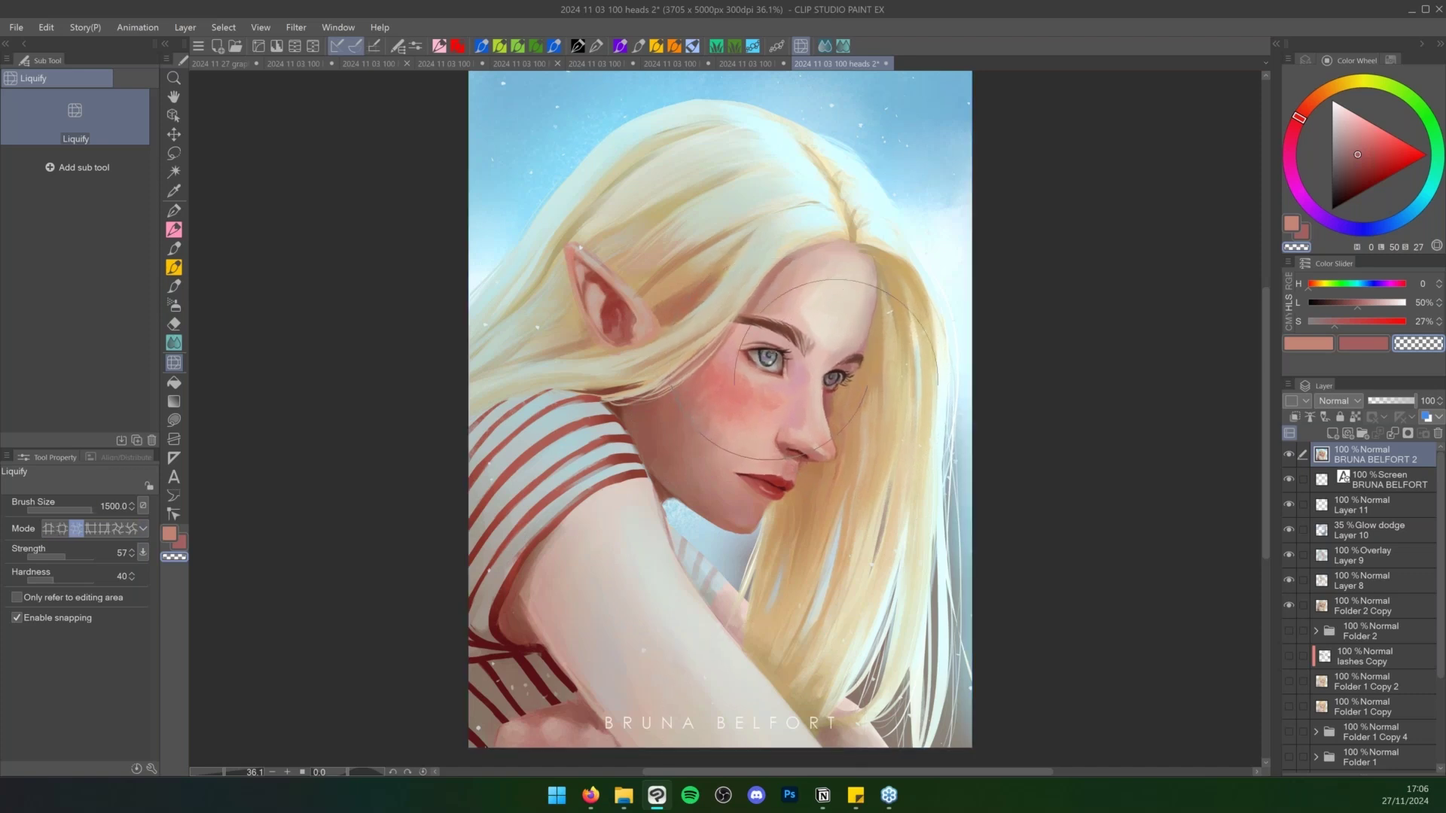
{"action": "left_click", "coordinate": [820, 382]}
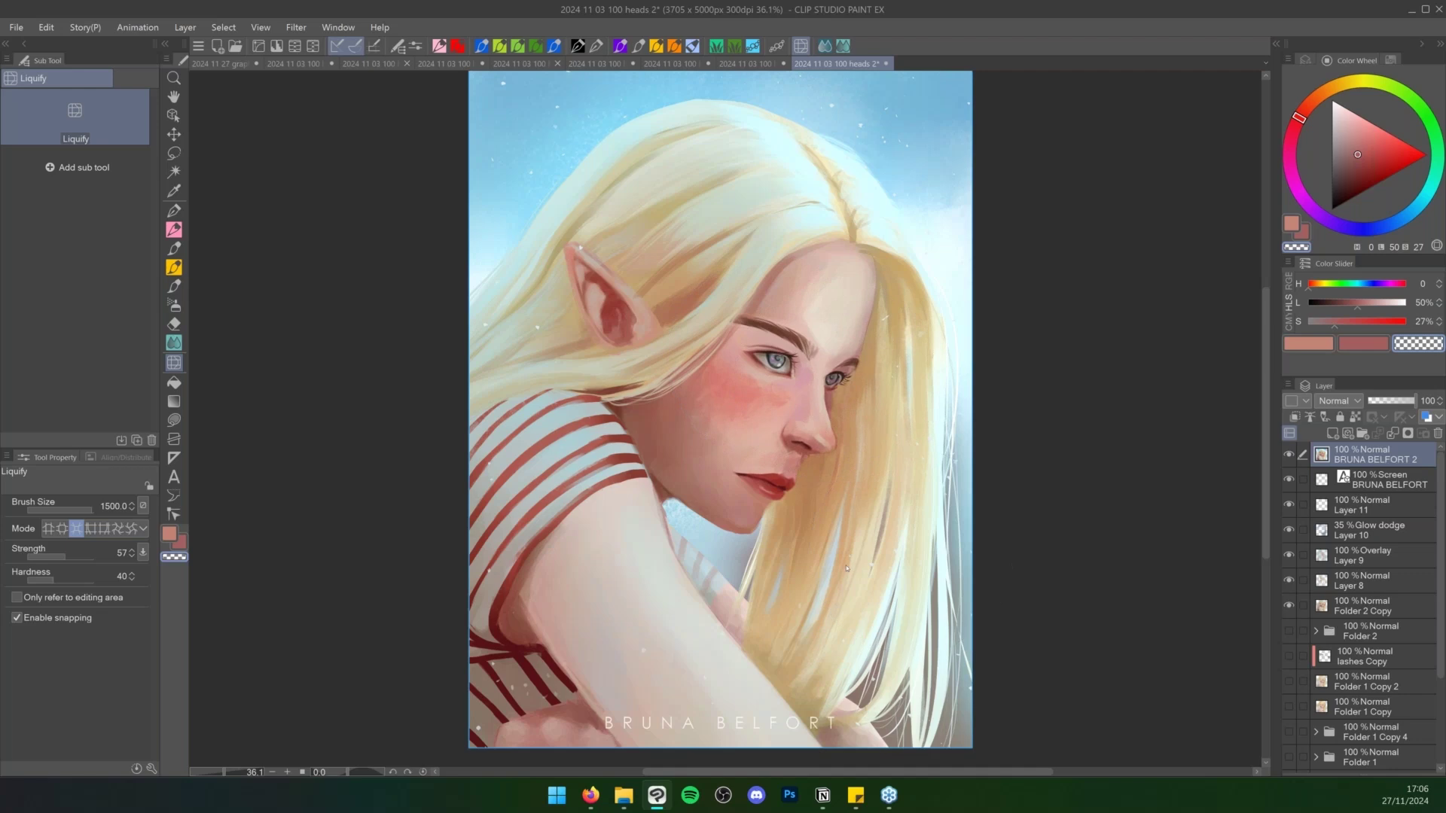
{"action": "key", "text": "ctrl+z"}
Return Liquify to push mode, undo a trial push beside the ear, and push the ear and nearby hair outward
{"action": "left_click", "coordinate": [49, 529]}
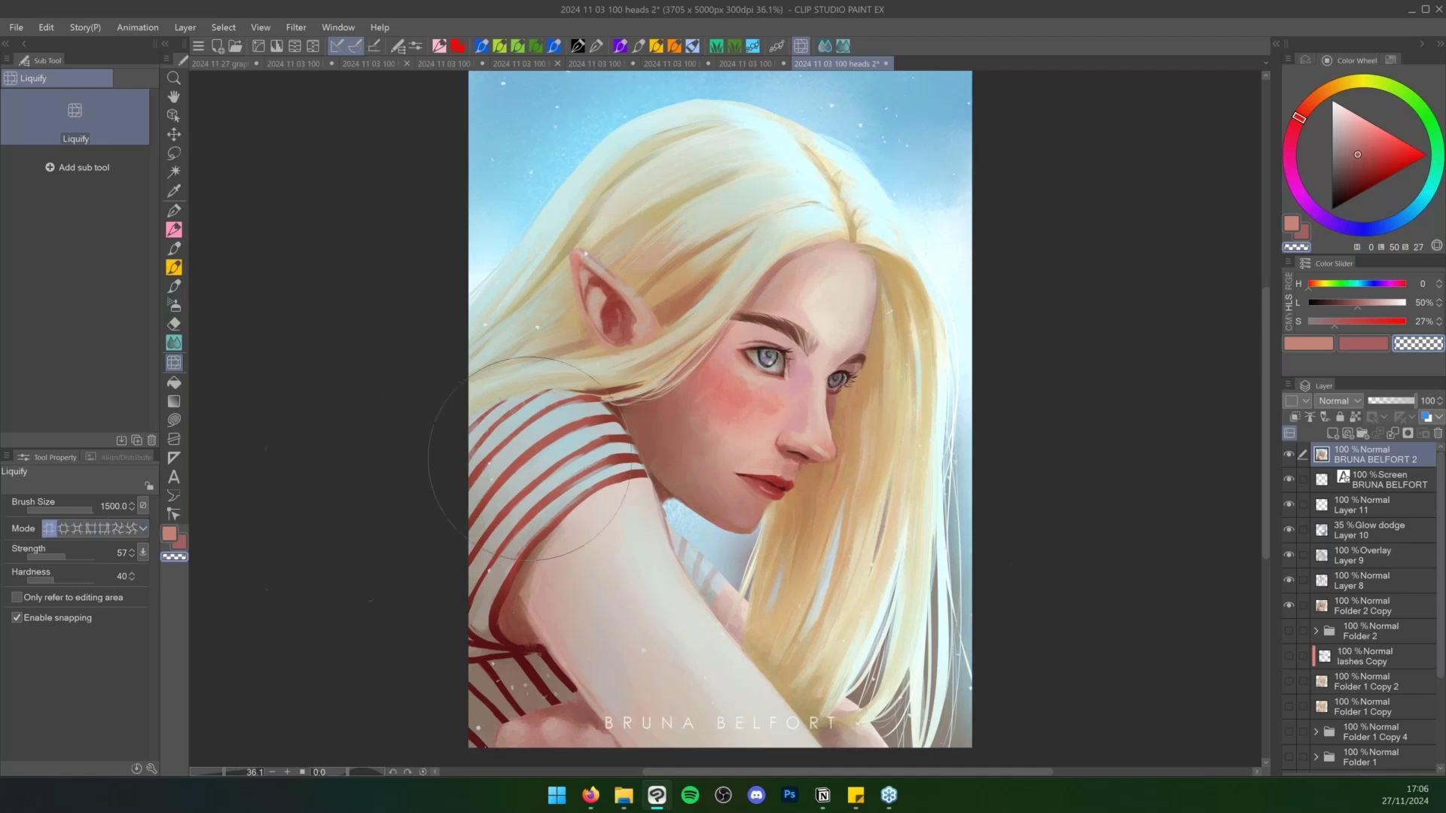
{"action": "left_click_drag", "start_coordinate": [673, 372], "coordinate": [663, 347]}
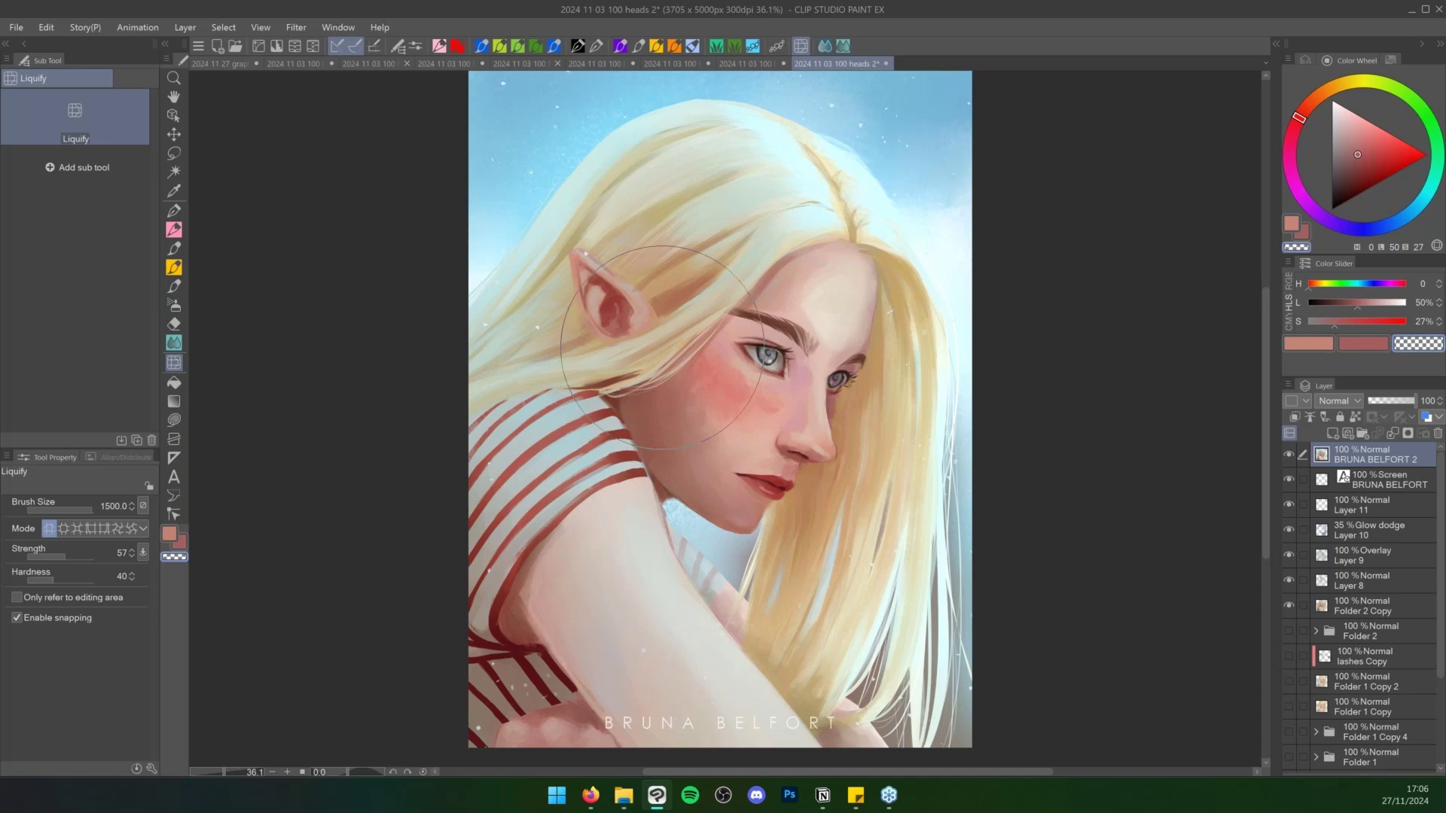
{"action": "key", "text": "ctrl+z"}
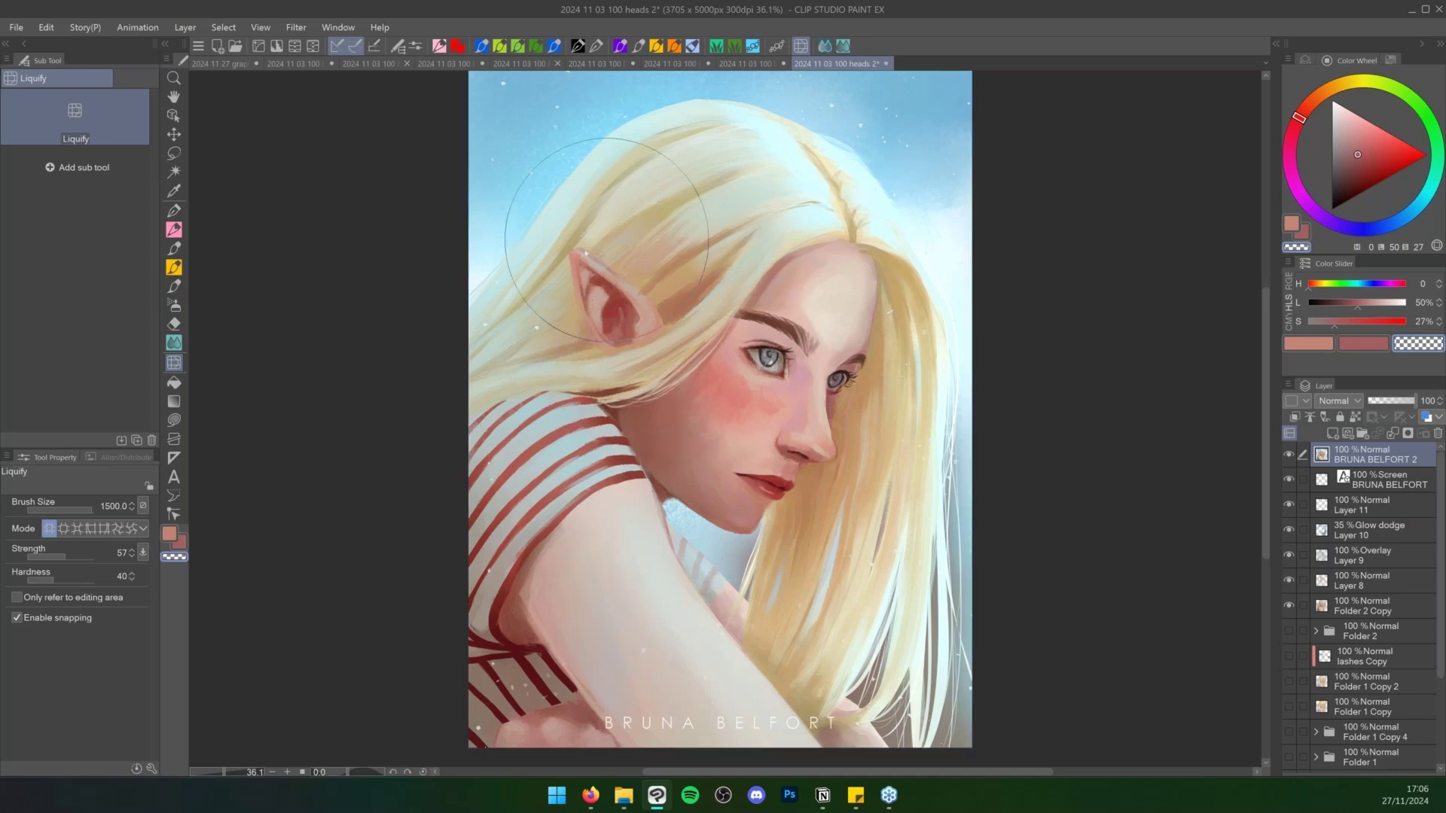
{"action": "left_click_drag", "start_coordinate": [606, 239], "coordinate": [535, 312]}
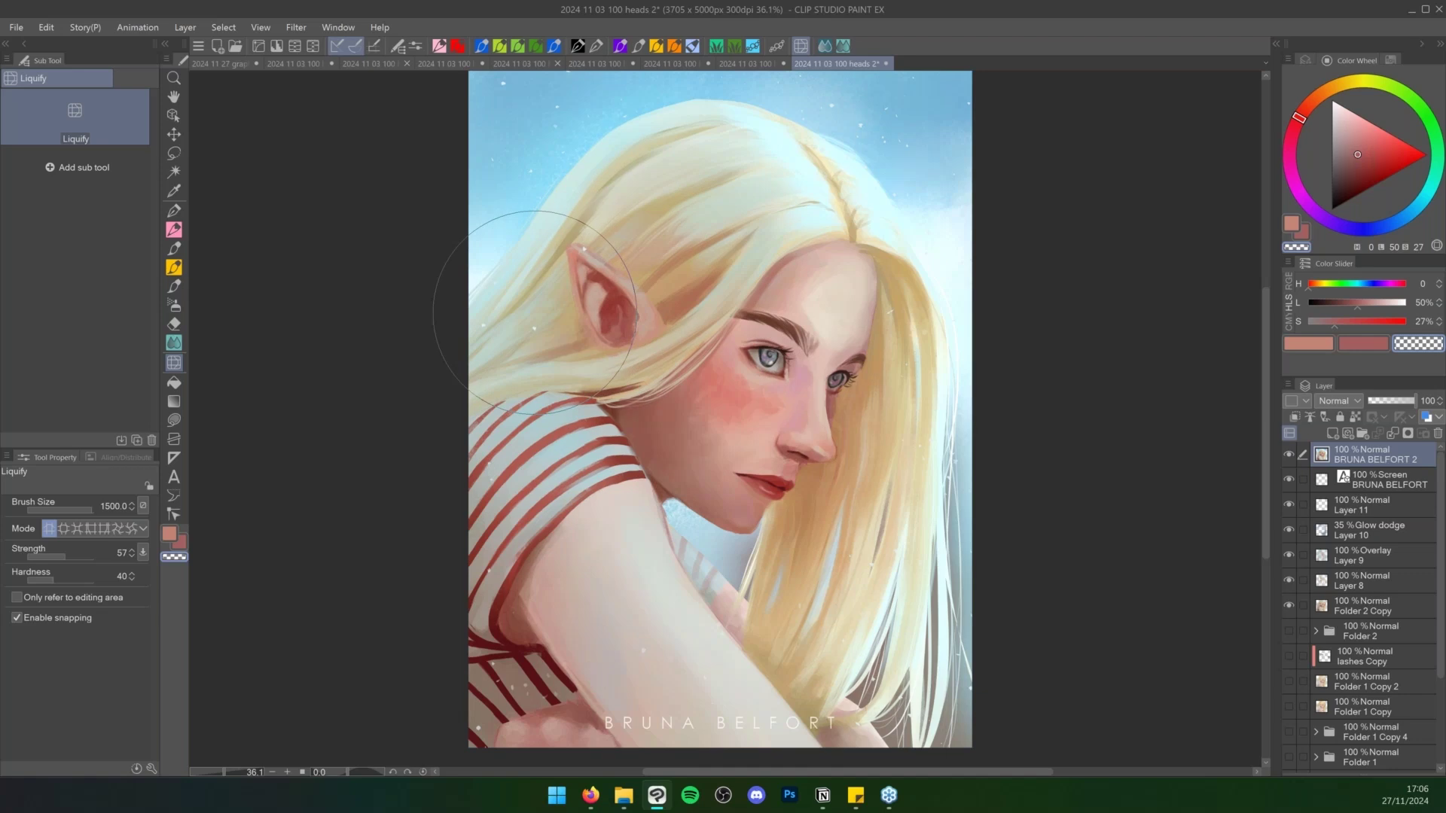
Undo the last Liquify push on the elf's ear and nearby hair
{"action": "key", "text": "ctrl+z"}
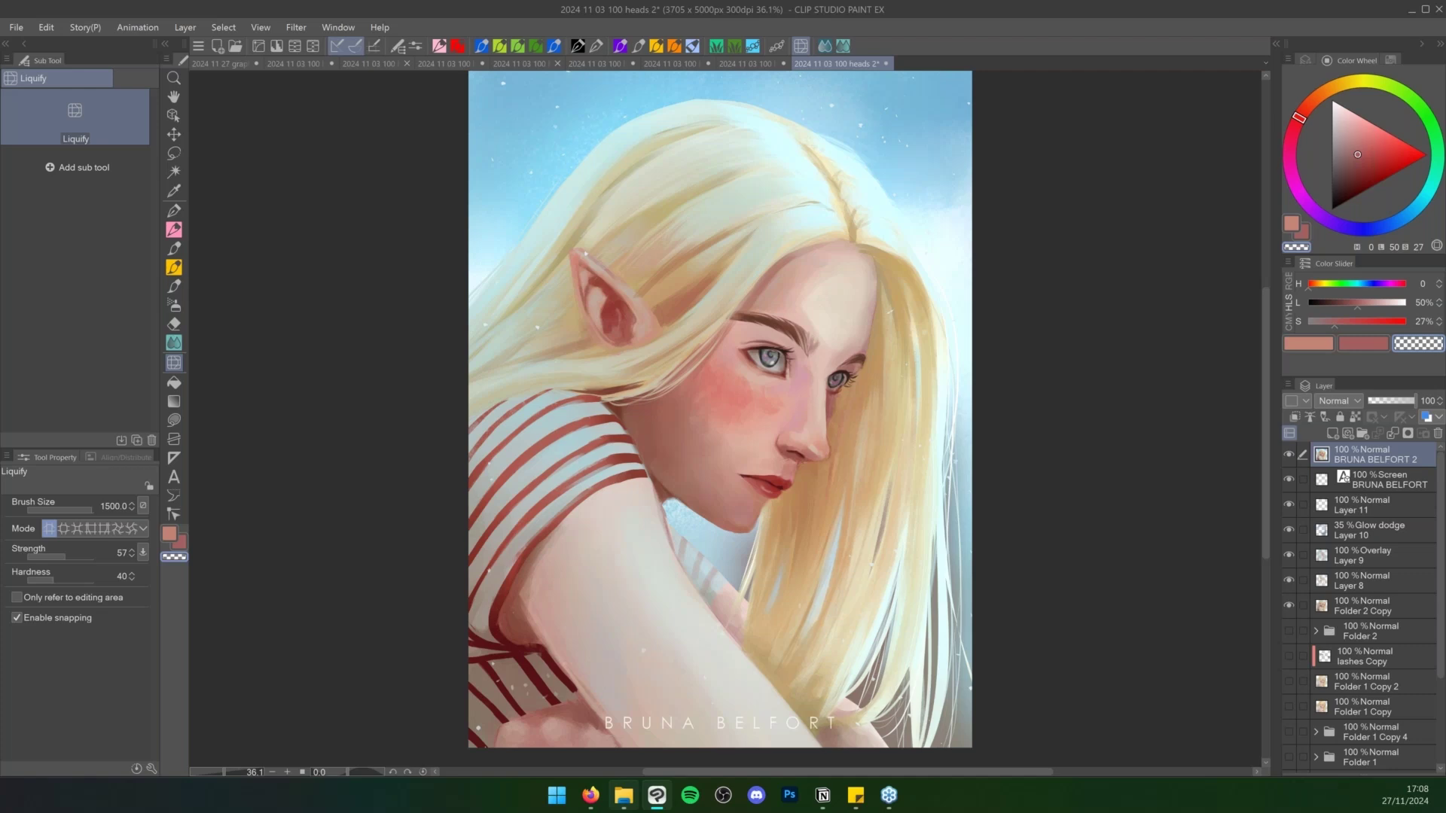
Open the PureRef reference board of male portrait images and bring its whole image collection into view
{"action": "left_click", "coordinate": [623, 795]}
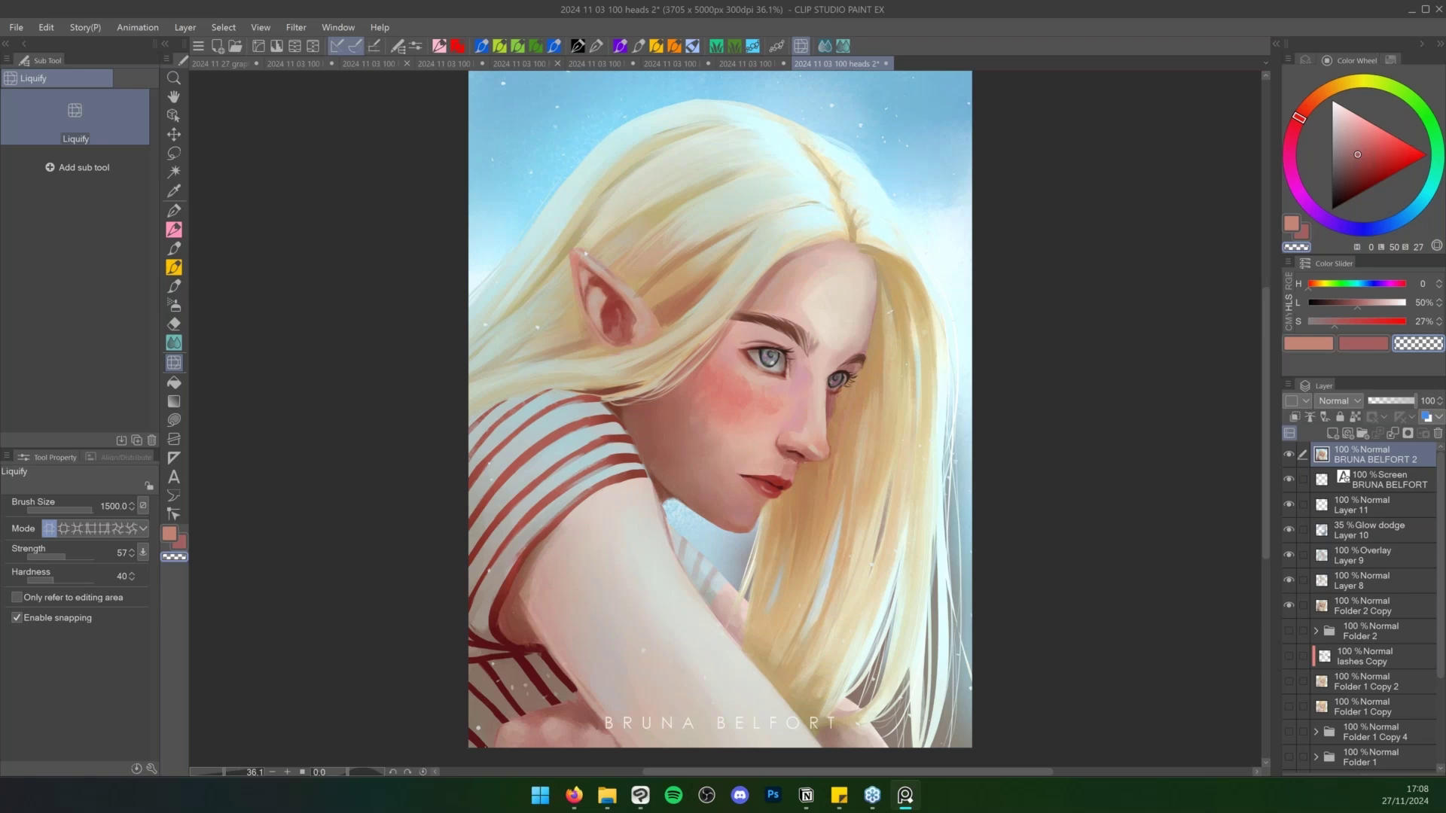
{"action": "left_click_drag", "start_coordinate": [0, 377], "coordinate": [150, 421]}
{"action": "left_click_drag", "start_coordinate": [0, 342], "coordinate": [674, 213]}
{"action": "left_click_drag", "start_coordinate": [562, 345], "coordinate": [556, 412]}
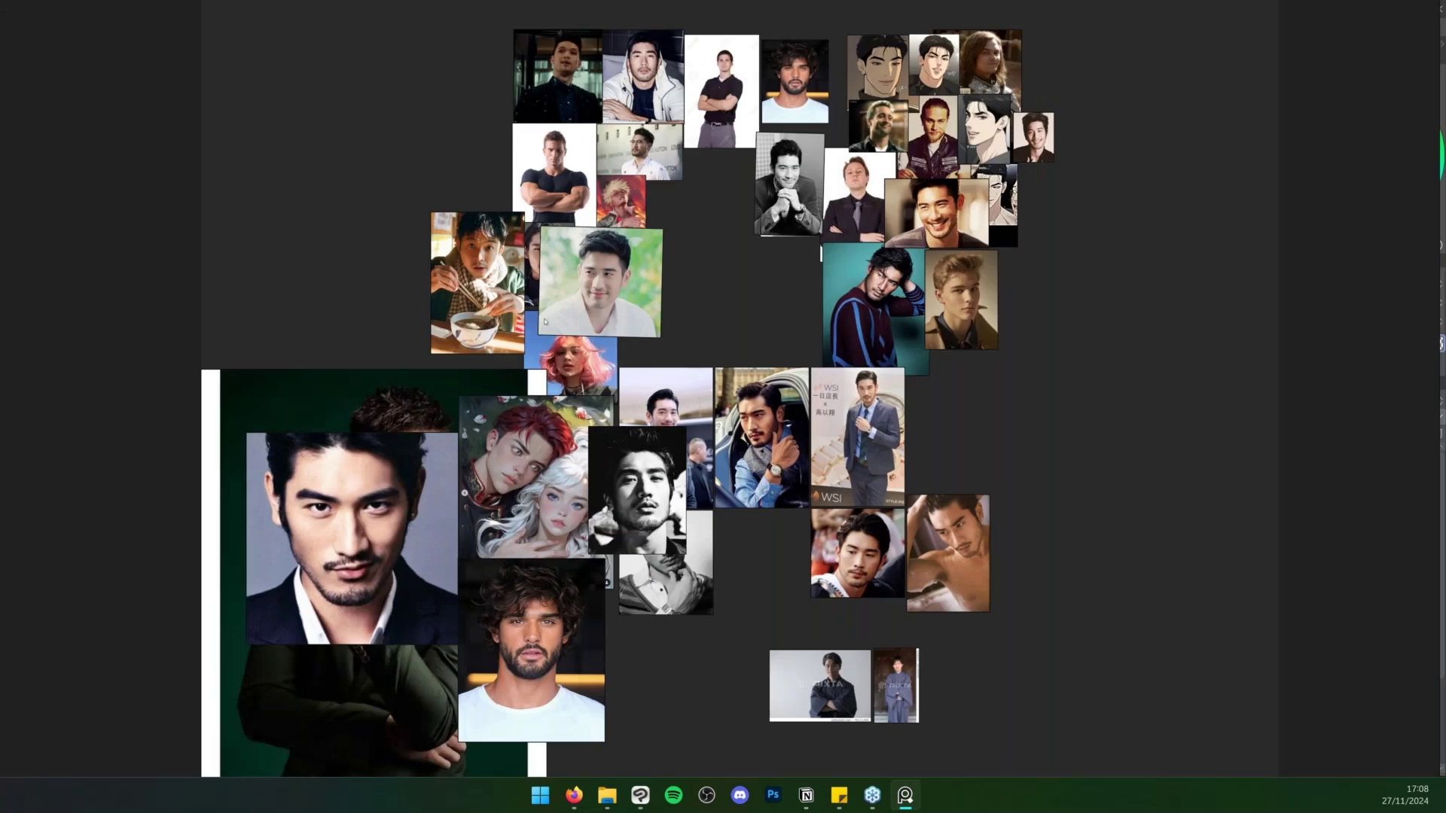
{"action": "left_click_drag", "start_coordinate": [545, 322], "coordinate": [565, 324]}
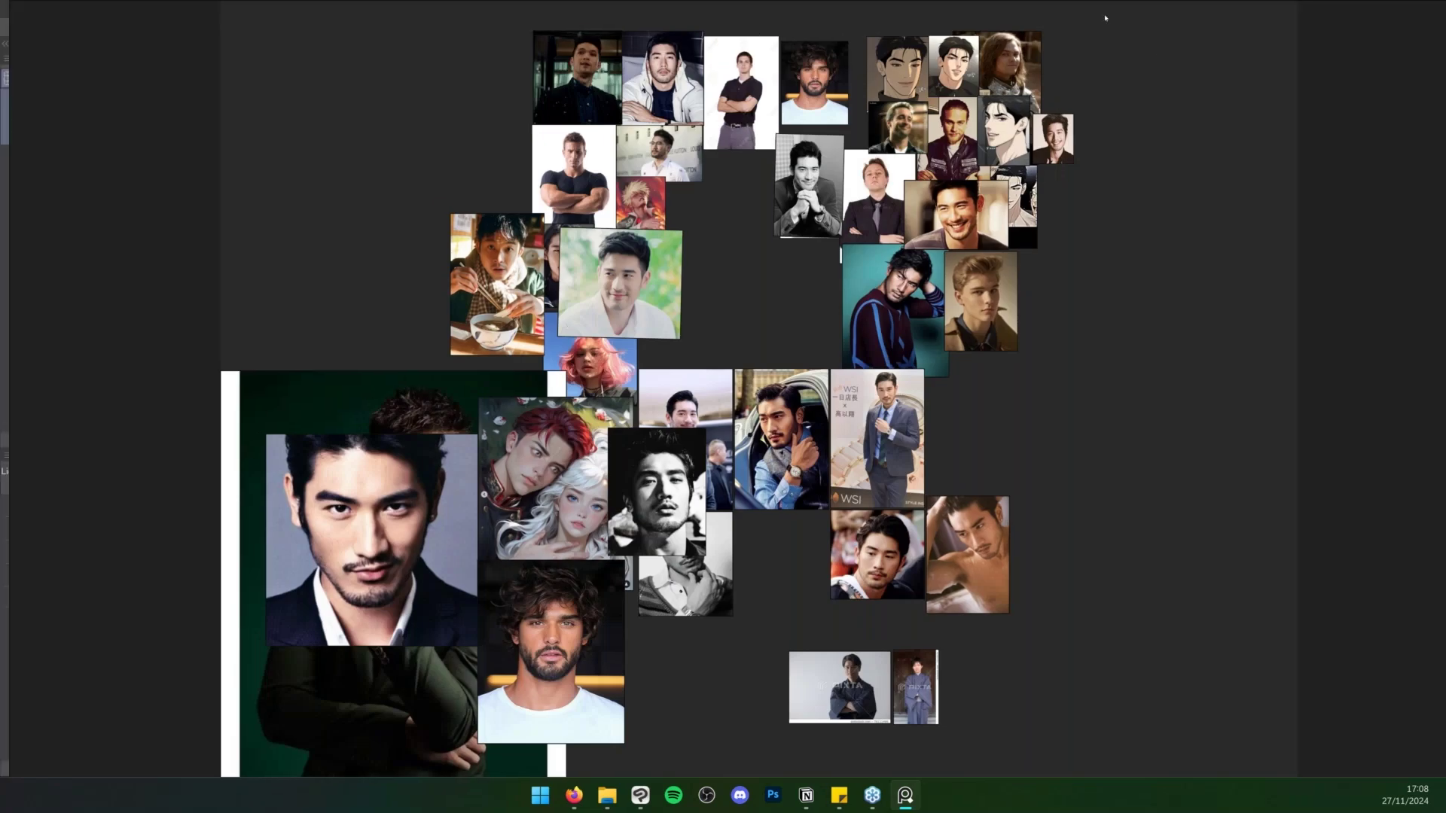
Examine the face and pose references across the board up close and as an overview, and close the board
{"action": "scroll", "coordinate": [1104, 17], "scroll_direction": "up", "scroll_amount": 3}
{"action": "scroll", "coordinate": [1061, 307], "scroll_direction": "up", "scroll_amount": 3}
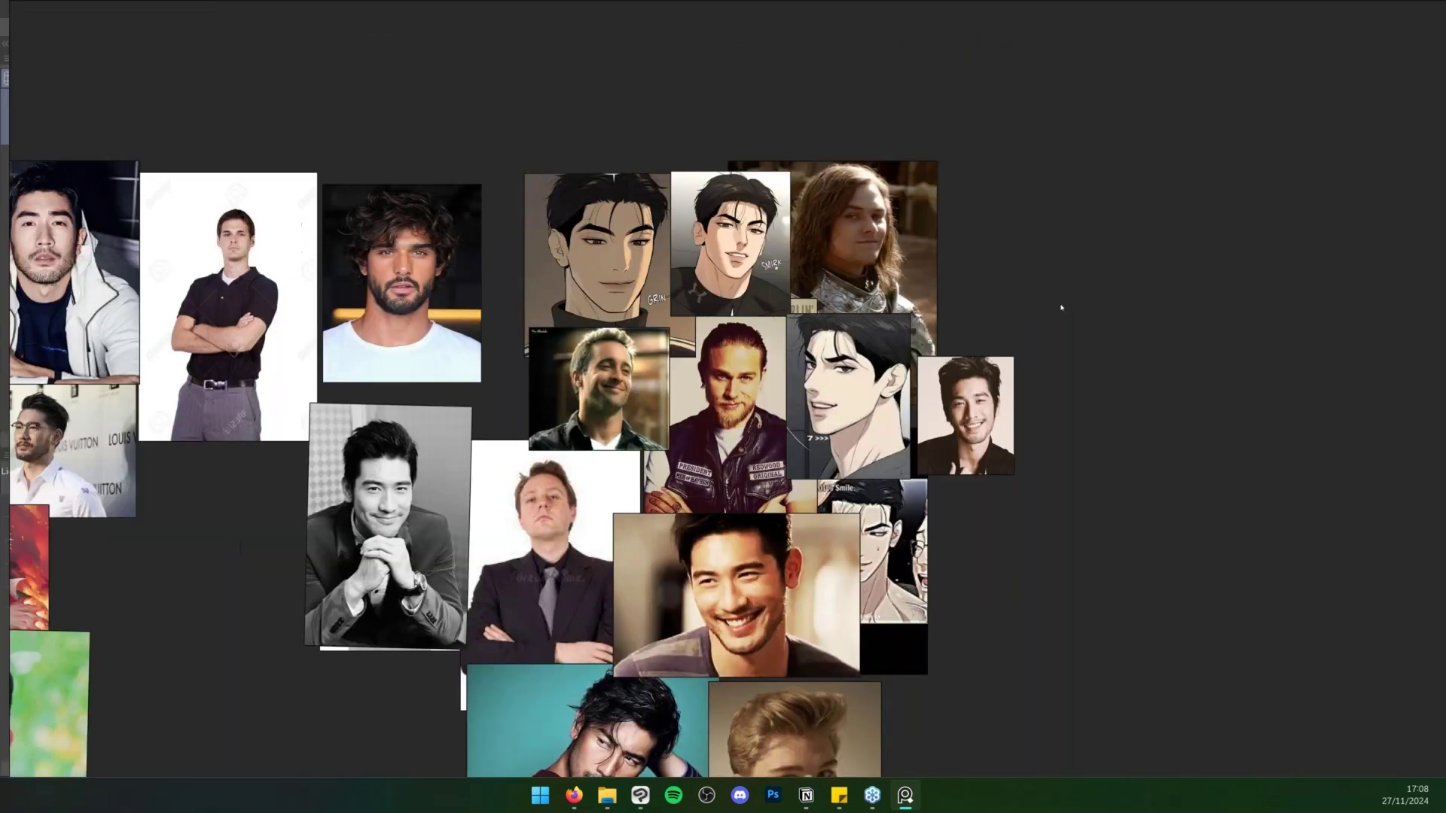
{"action": "left_click_drag", "start_coordinate": [79, 420], "coordinate": [642, 528]}
{"action": "scroll", "coordinate": [642, 529], "scroll_direction": "up", "scroll_amount": 3}
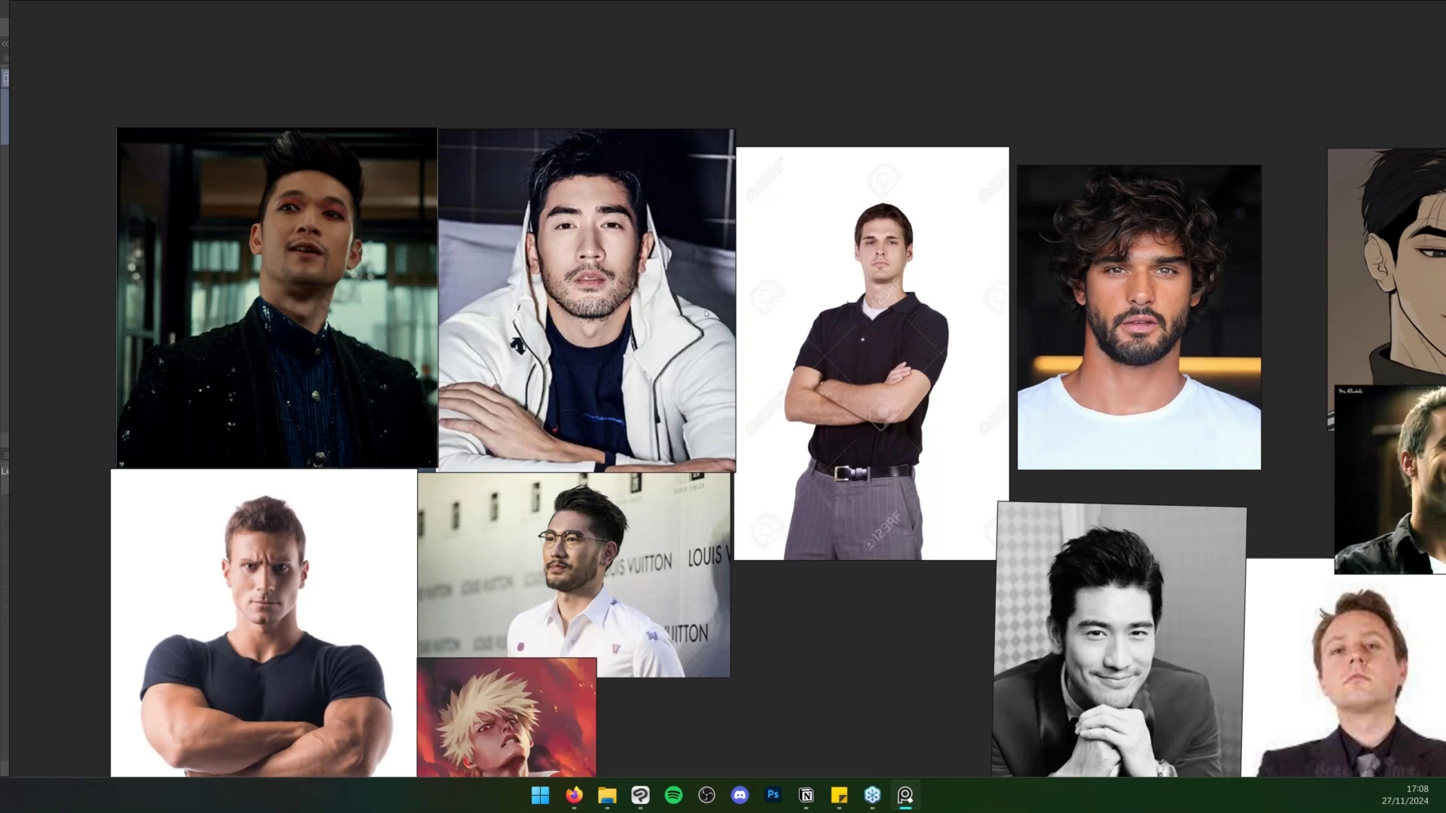
{"action": "scroll", "coordinate": [706, 313], "scroll_direction": "down", "scroll_amount": 10}
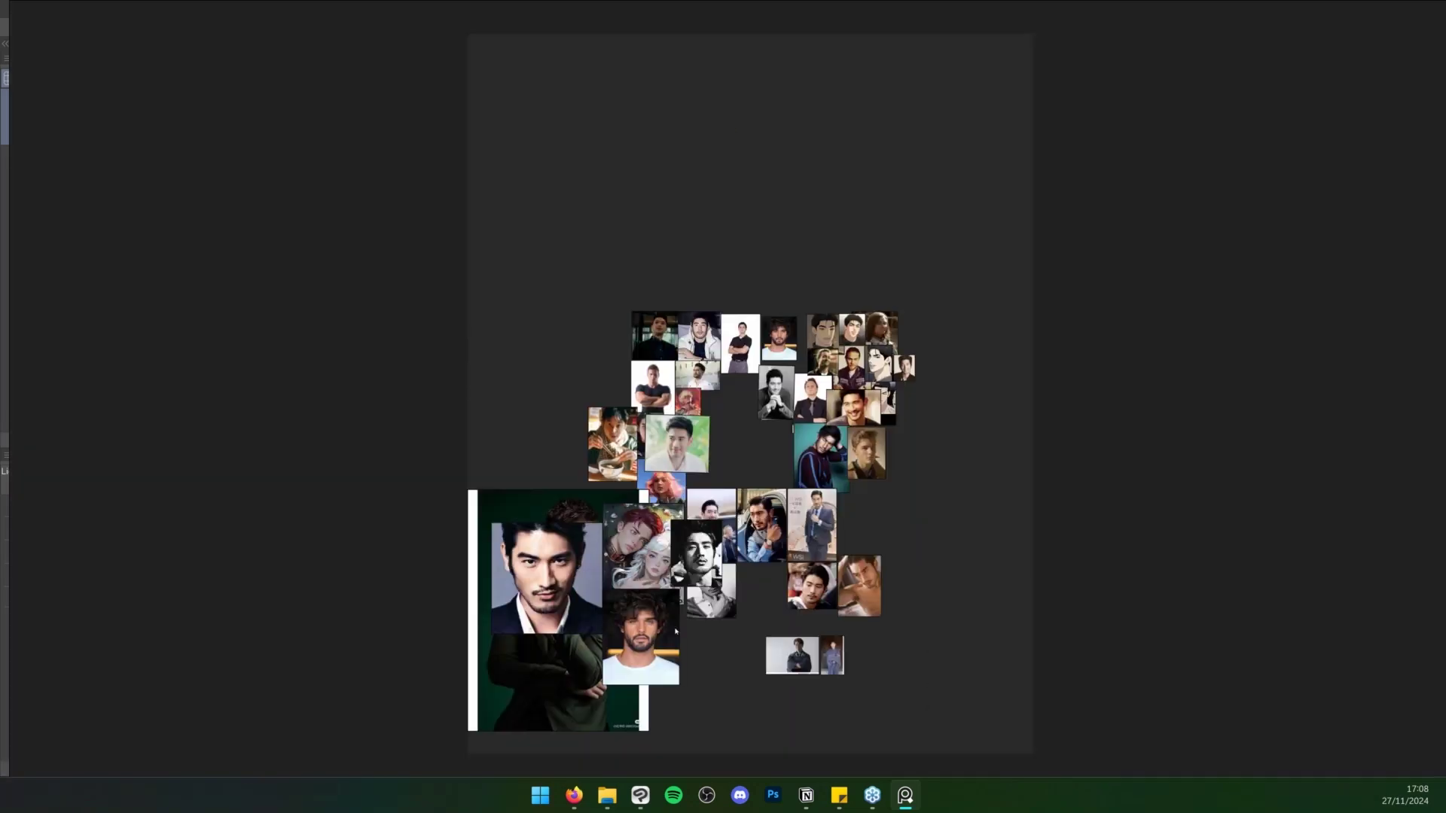
{"action": "scroll", "coordinate": [675, 631], "scroll_direction": "up", "scroll_amount": 6}
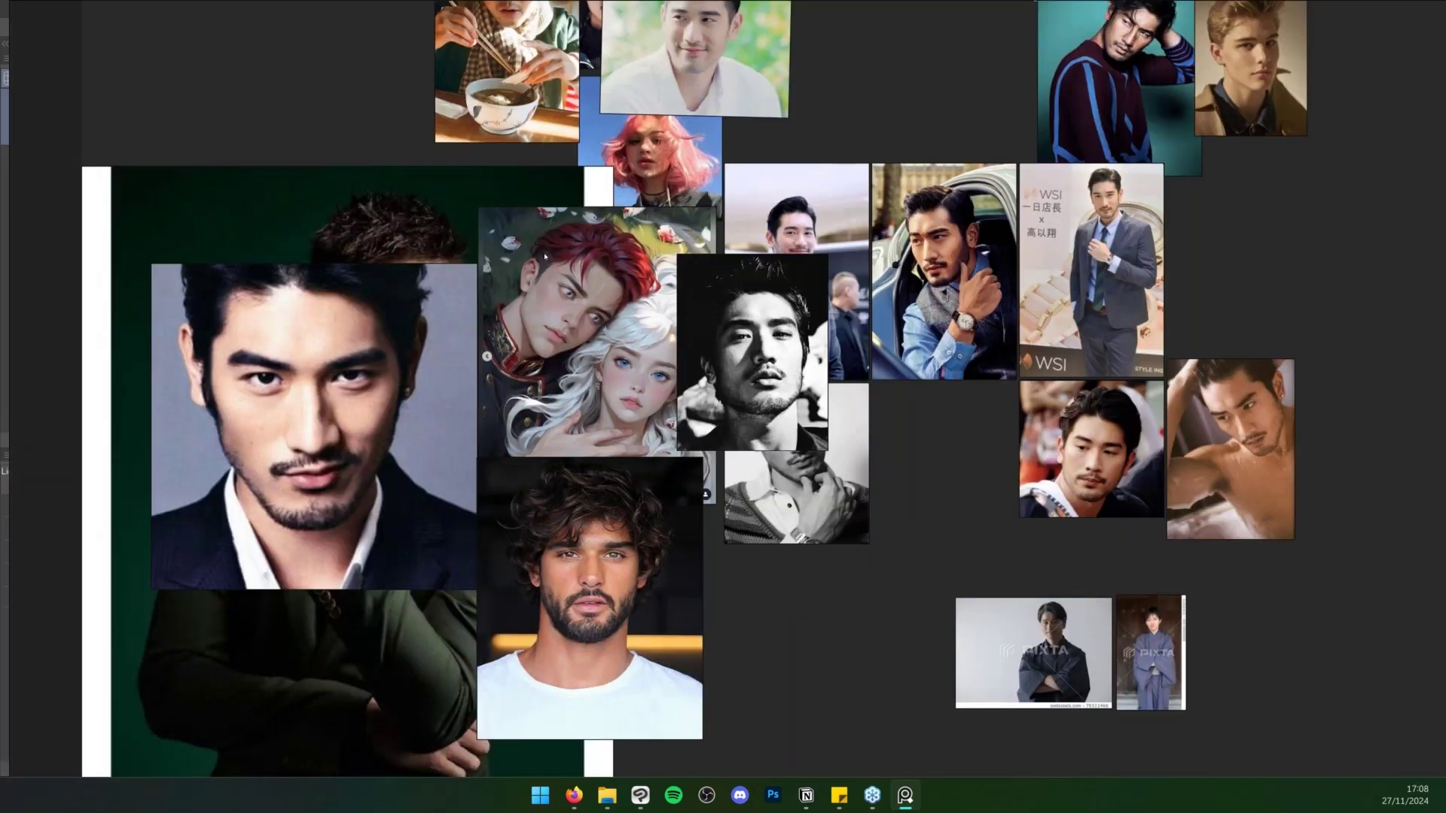
{"action": "scroll", "coordinate": [545, 256], "scroll_direction": "up", "scroll_amount": 4}
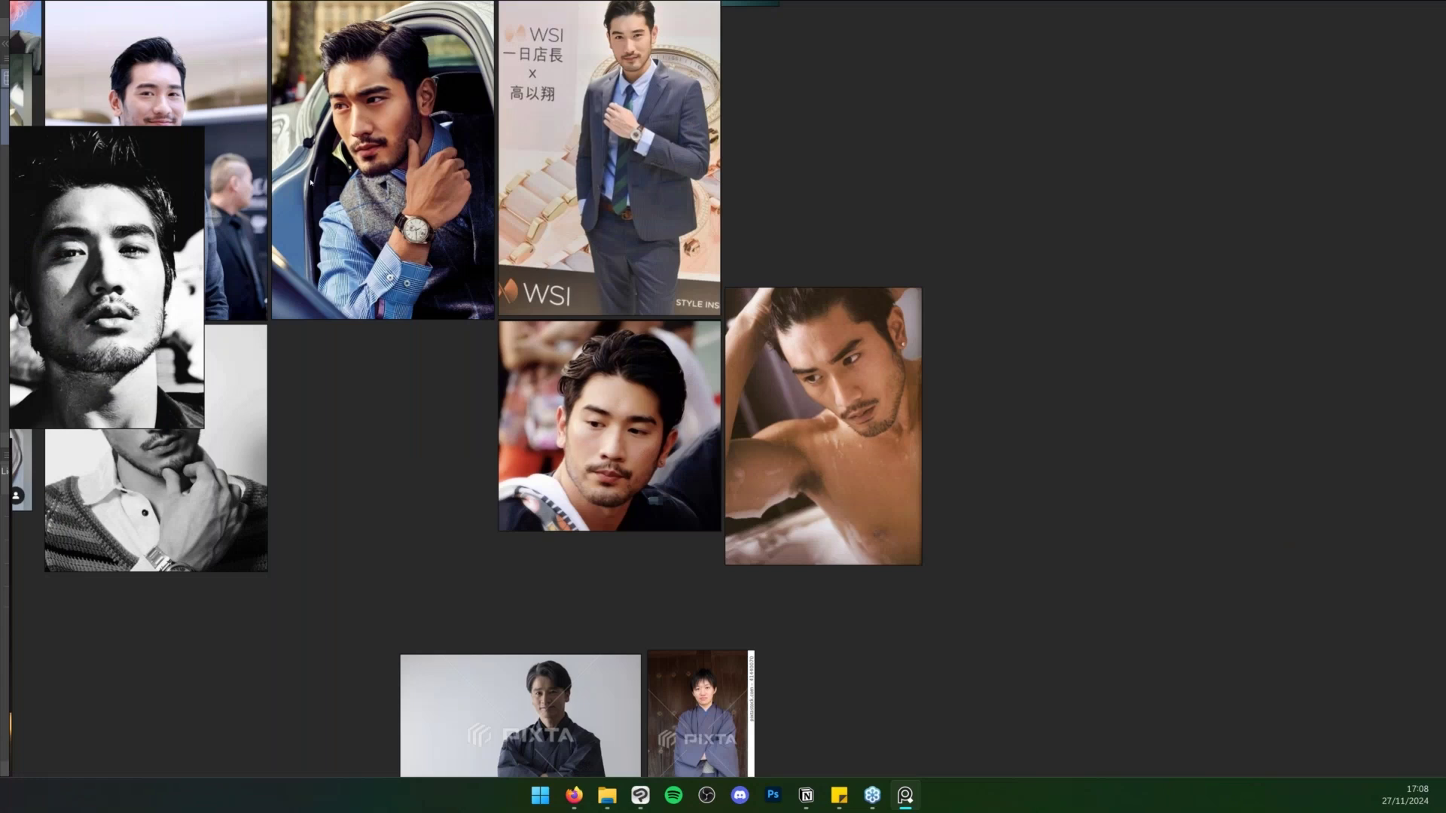
{"action": "scroll", "coordinate": [311, 182], "scroll_direction": "down", "scroll_amount": 4}
{"action": "scroll", "coordinate": [612, 415], "scroll_direction": "down", "scroll_amount": 1}
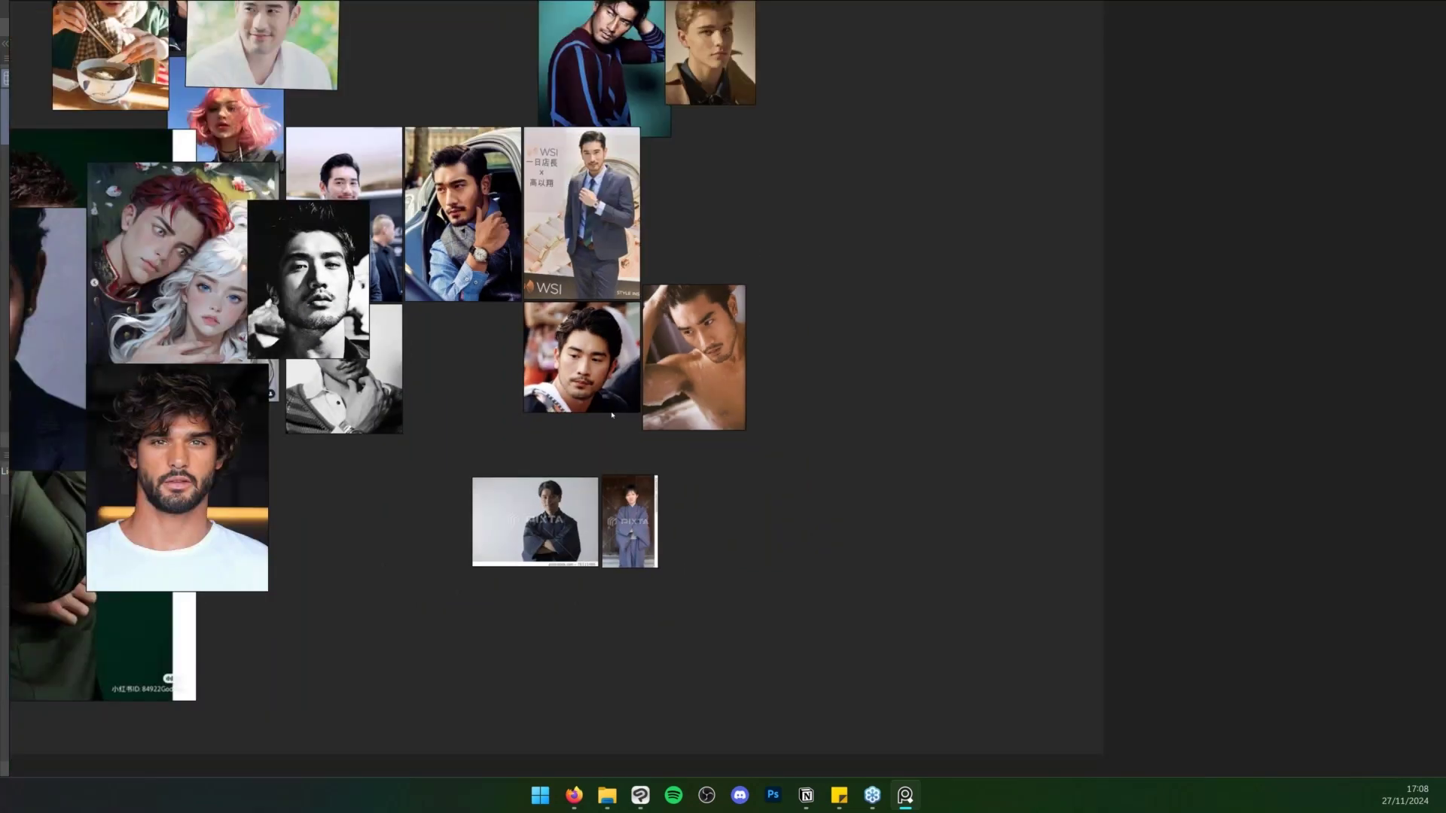
{"action": "scroll", "coordinate": [612, 415], "scroll_direction": "up", "scroll_amount": 3}
{"action": "scroll", "coordinate": [611, 415], "scroll_direction": "down", "scroll_amount": 10}
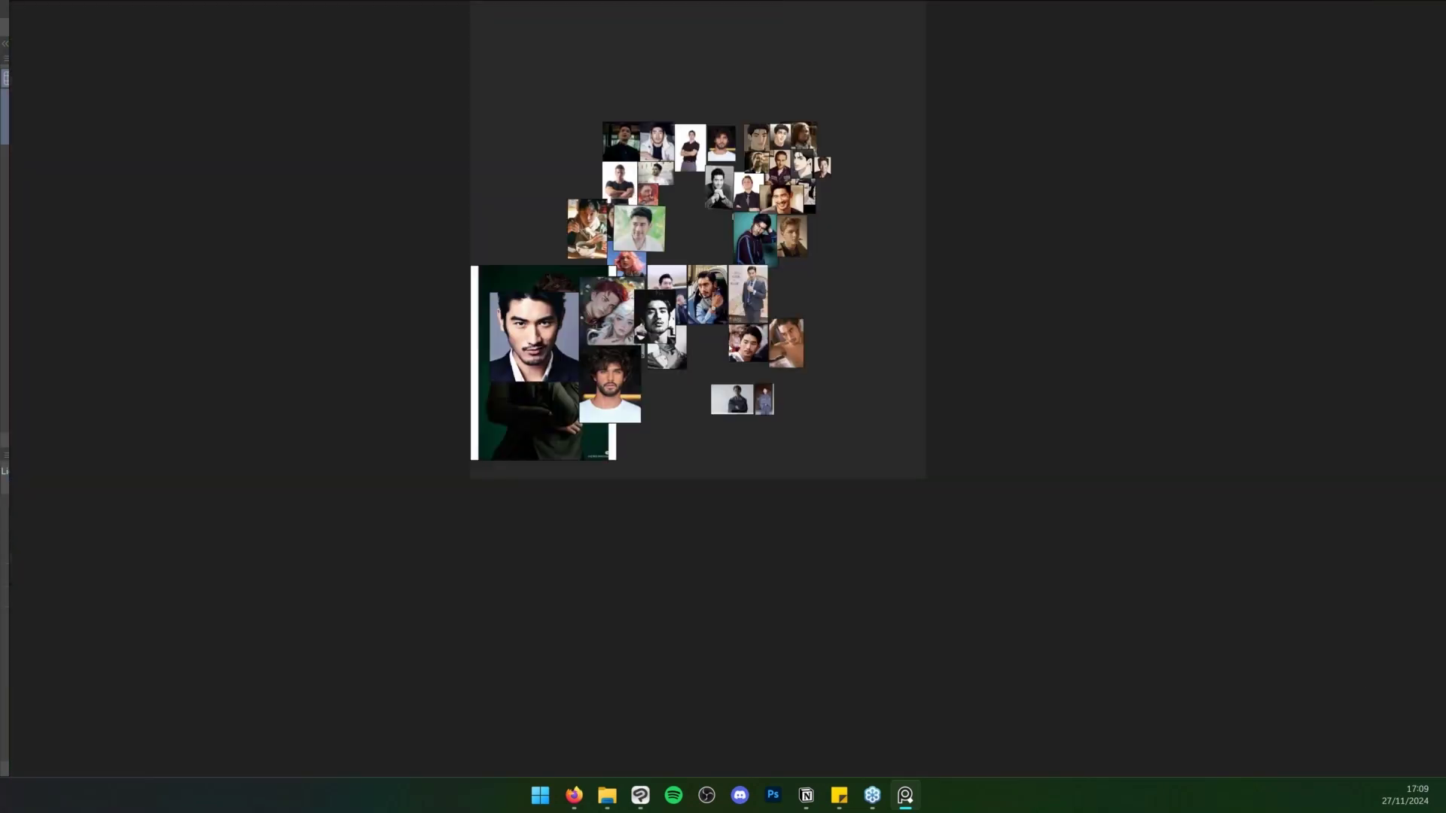
{"action": "scroll", "coordinate": [700, 307], "scroll_direction": "up", "scroll_amount": 4}
{"action": "mouse_move", "coordinate": [700, 306]}
{"action": "left_mouse_down"}
{"action": "mouse_move", "coordinate": [278, 502]}
{"action": "mouse_move", "coordinate": [0, 461]}
{"action": "left_mouse_up"}
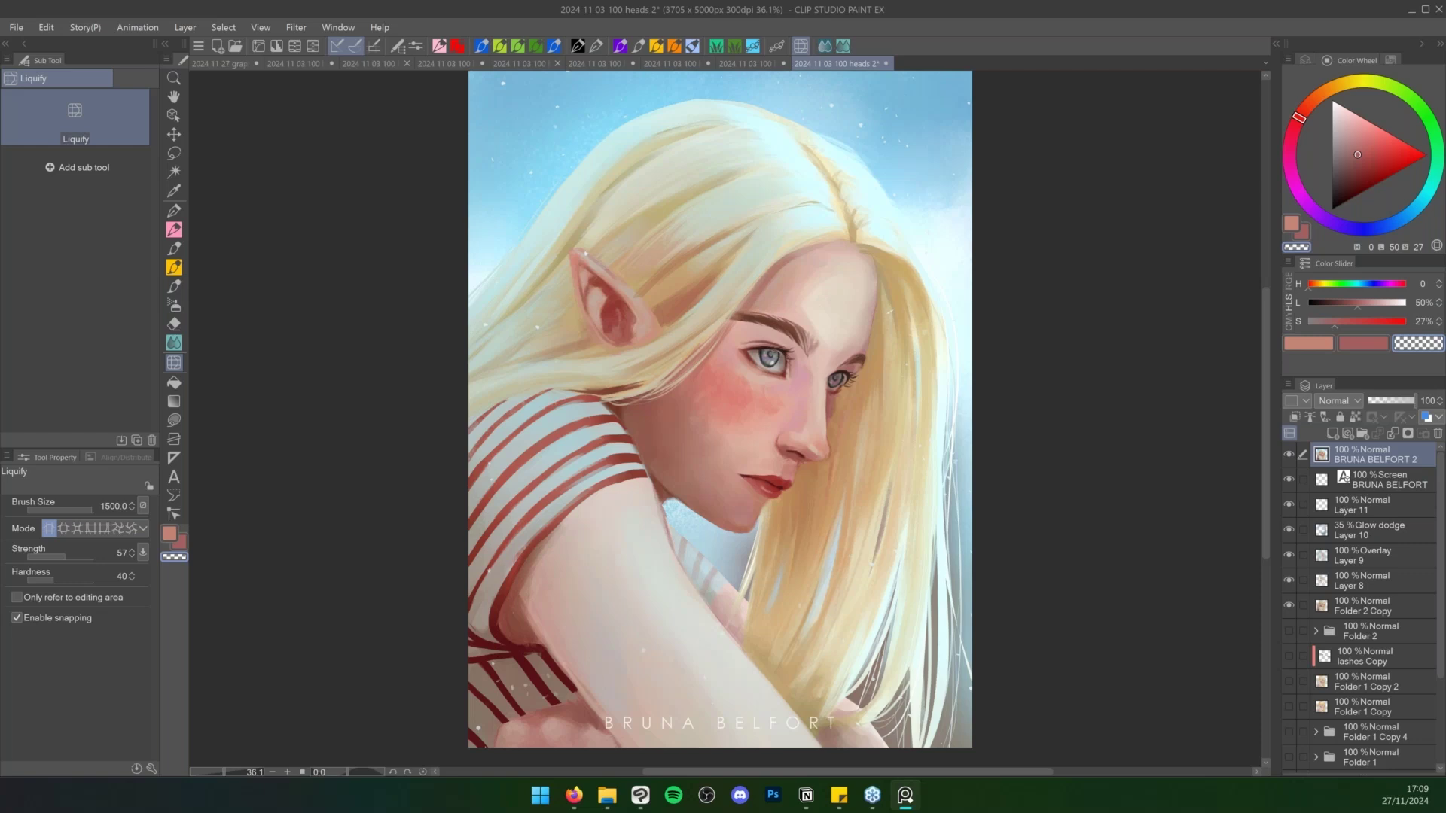
{"action": "key", "text": "alt+F4"}
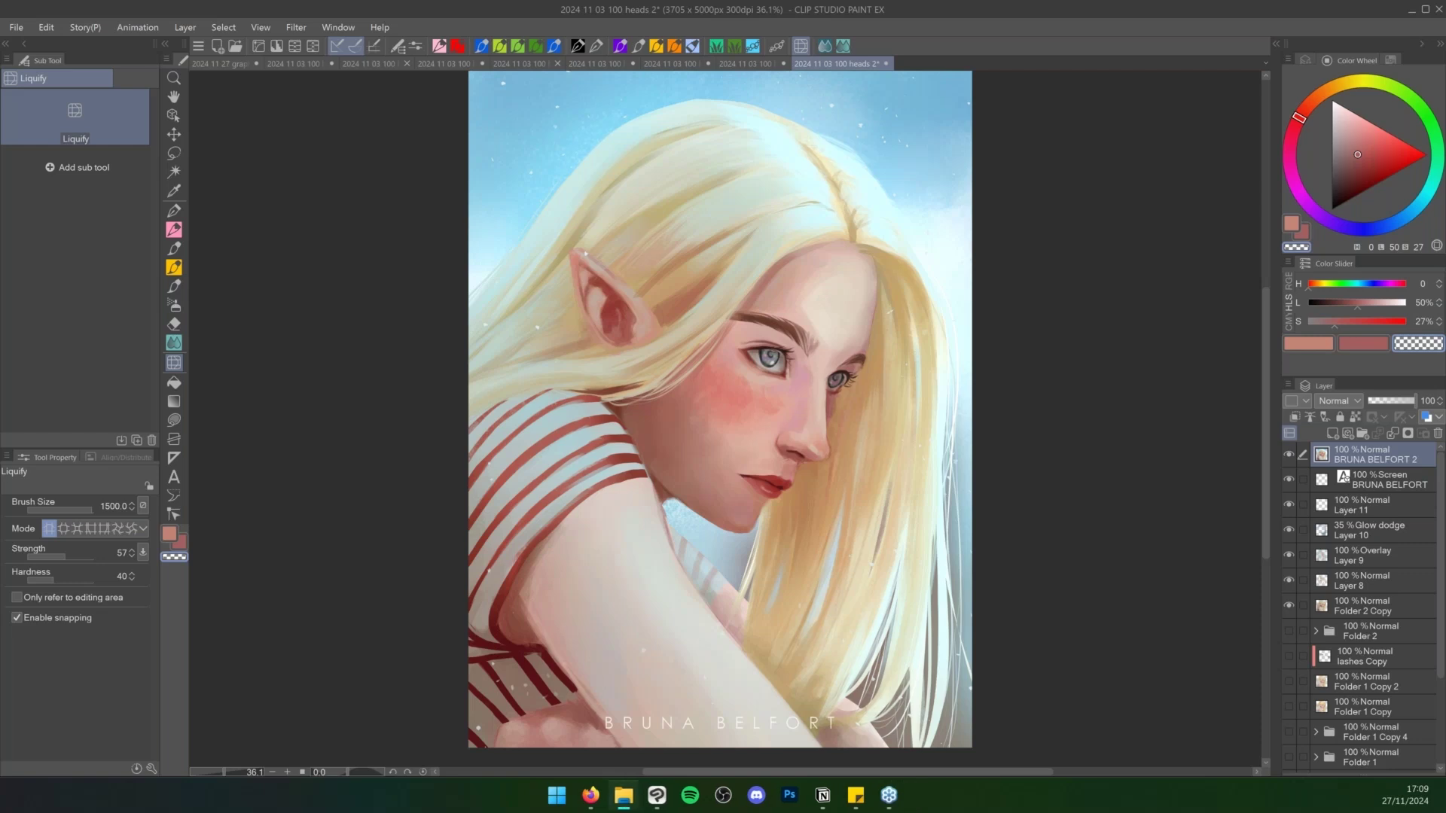
Return to Clip Studio Paint, collapse the sub tool and tool property palettes, and show the "heads 2 08 (final).jpg" document
{"action": "key", "text": "alt+Tab"}
{"action": "left_click", "coordinate": [6, 45]}
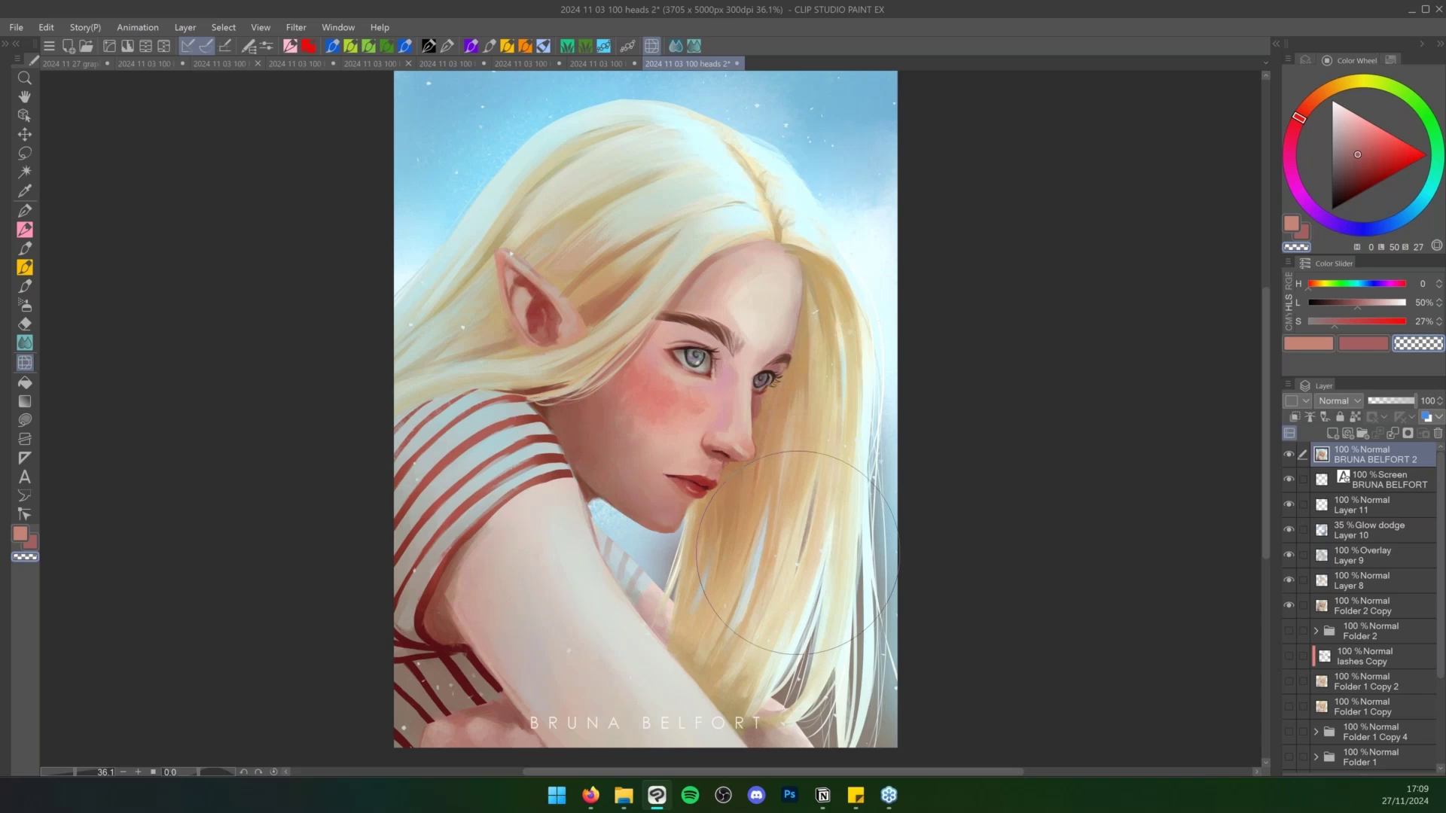
{"action": "left_click", "coordinate": [600, 64]}
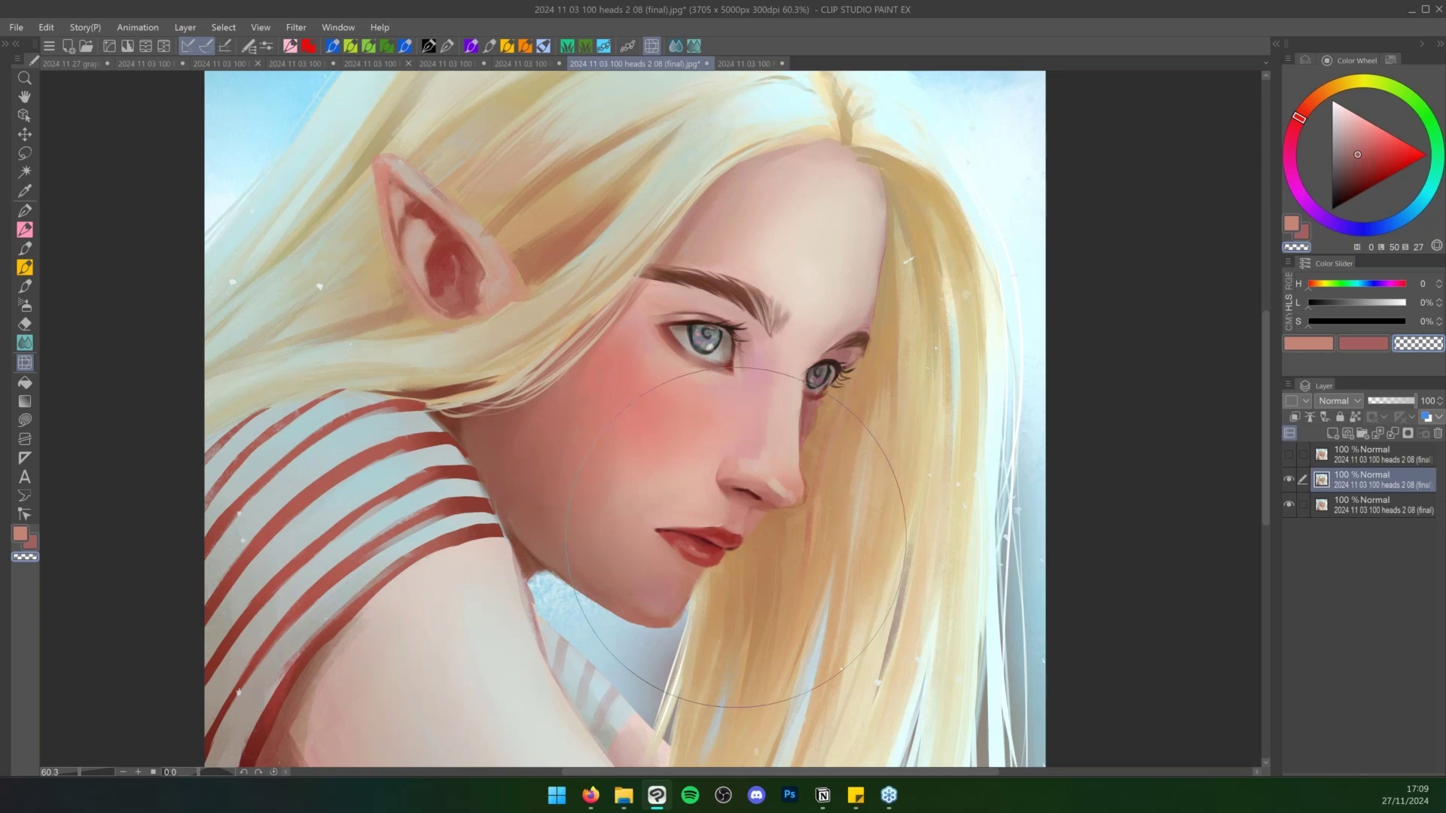